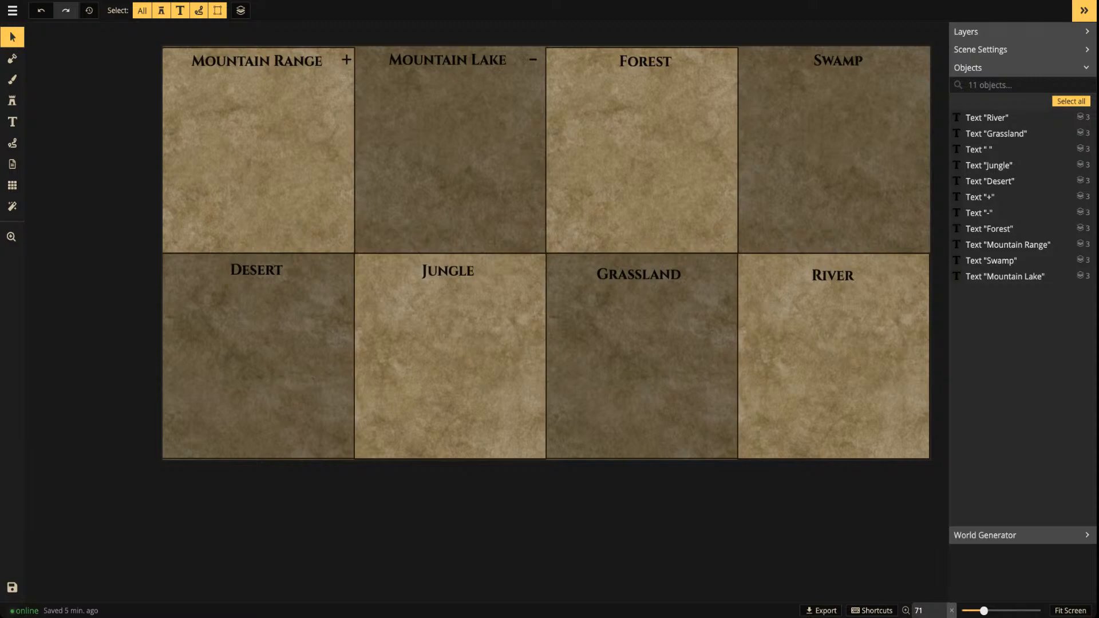
{"action": "key", "text": "alt+Tab"}
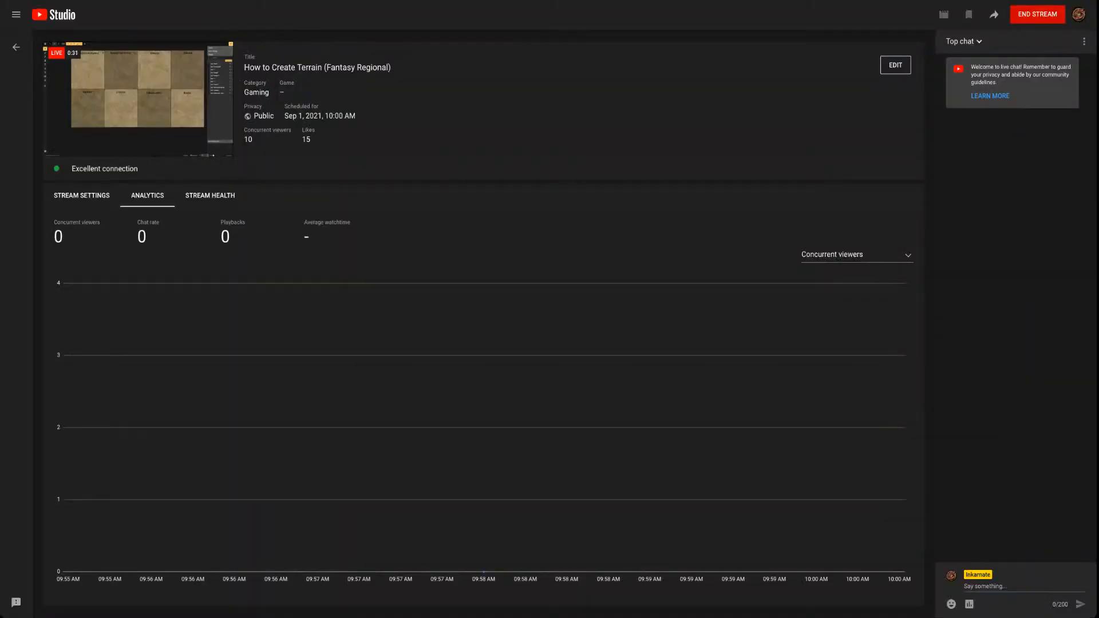
{"action": "key", "text": "alt+Tab"}
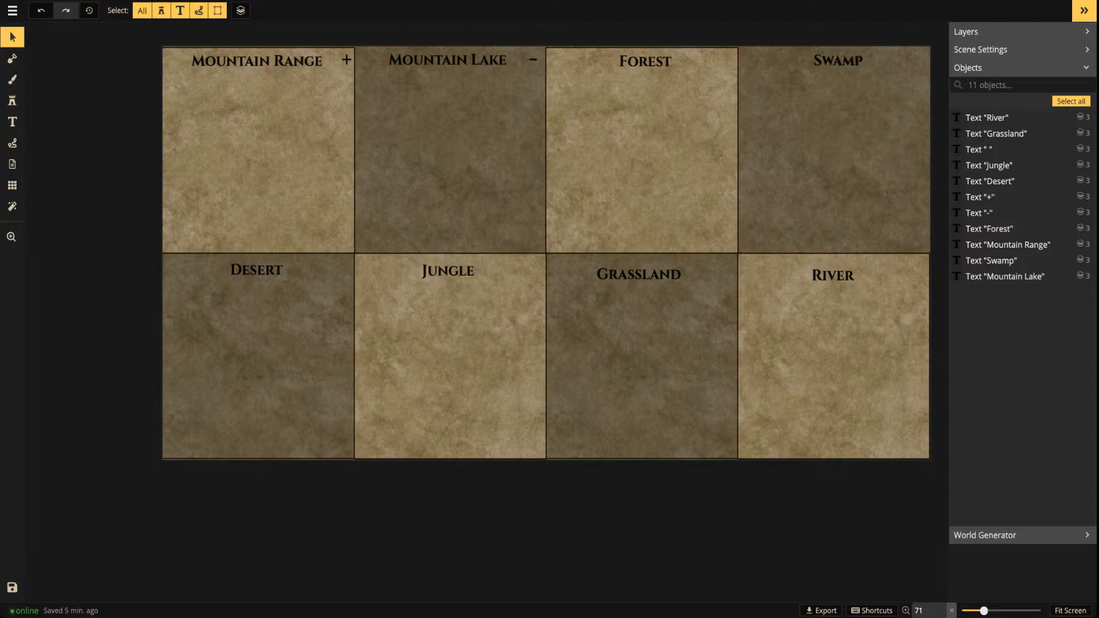
{"action": "key", "text": "ctrl+Tab"}
{"action": "key", "text": "alt+Tab"}
{"action": "key", "text": "alt+Tab"}
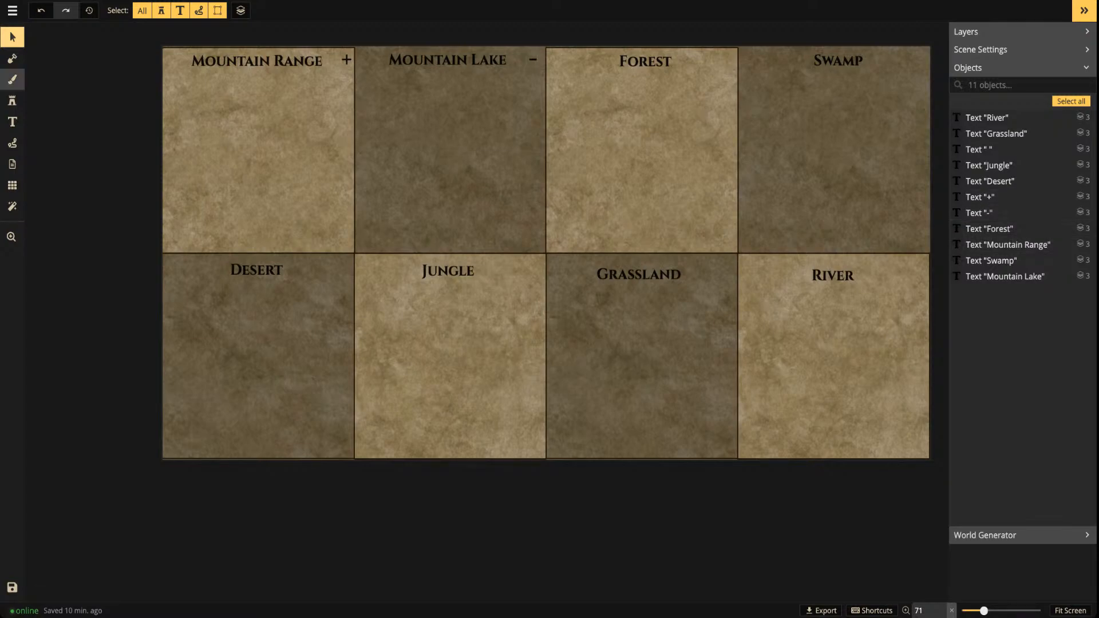
Try brushing the blue water texture across the foreground squares at size 80, and undo the strokes
{"action": "left_click", "coordinate": [12, 79]}
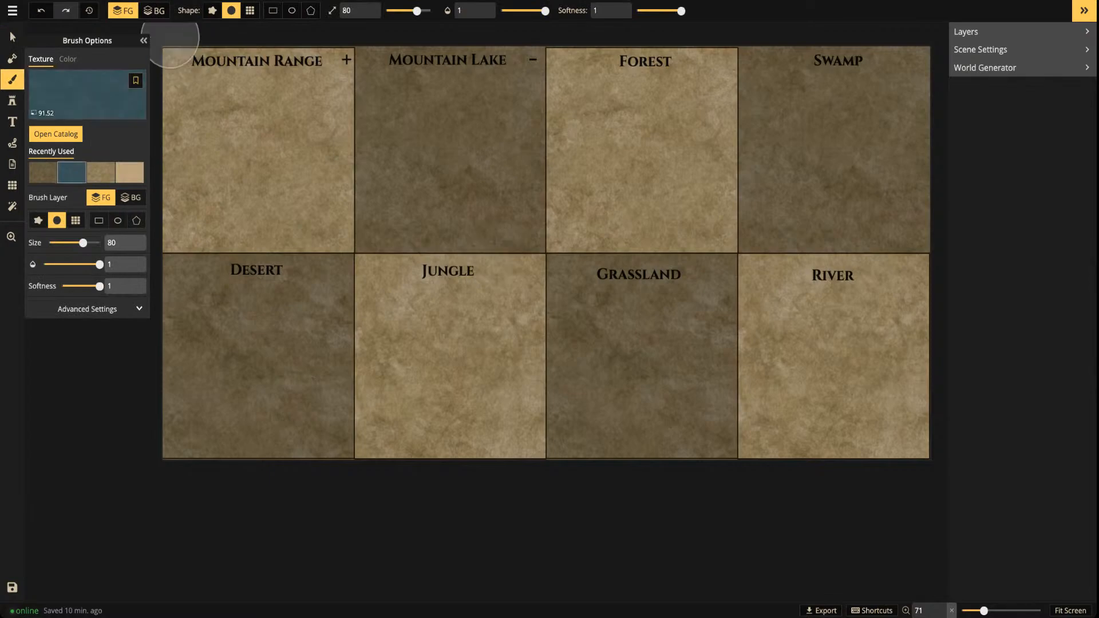
{"action": "mouse_move", "coordinate": [197, 127]}
{"action": "left_mouse_down"}
{"action": "mouse_move", "coordinate": [726, 135]}
{"action": "mouse_move", "coordinate": [873, 341]}
{"action": "left_mouse_up"}
{"action": "mouse_move", "coordinate": [805, 371]}
{"action": "left_mouse_down"}
{"action": "mouse_move", "coordinate": [348, 377]}
{"action": "mouse_move", "coordinate": [614, 152]}
{"action": "mouse_move", "coordinate": [930, 236]}
{"action": "left_mouse_up"}
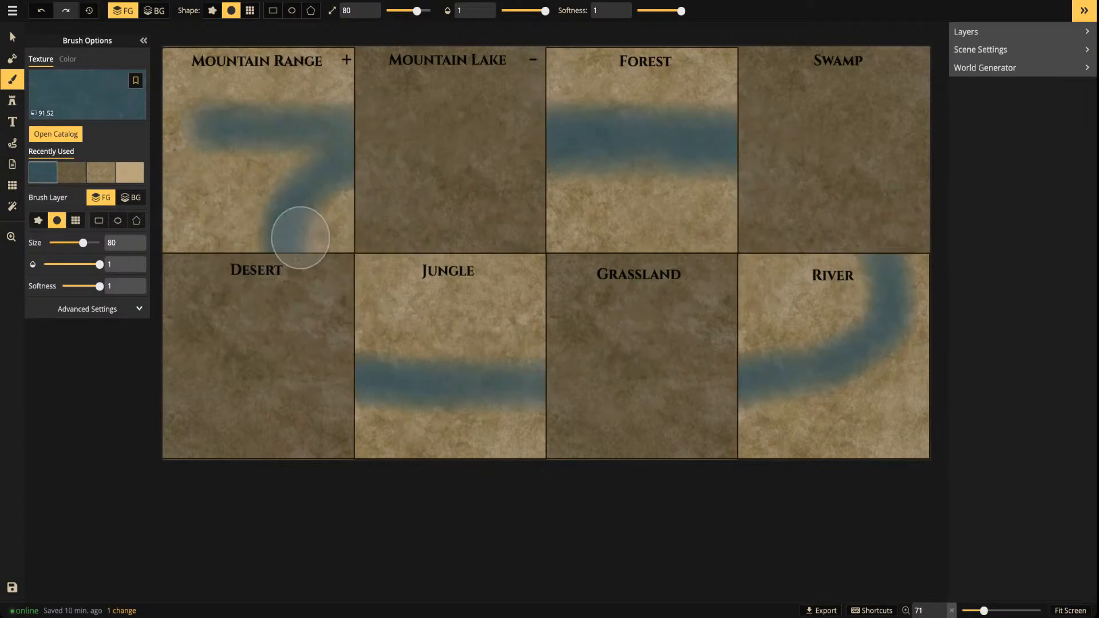
{"action": "left_click", "coordinate": [41, 10]}
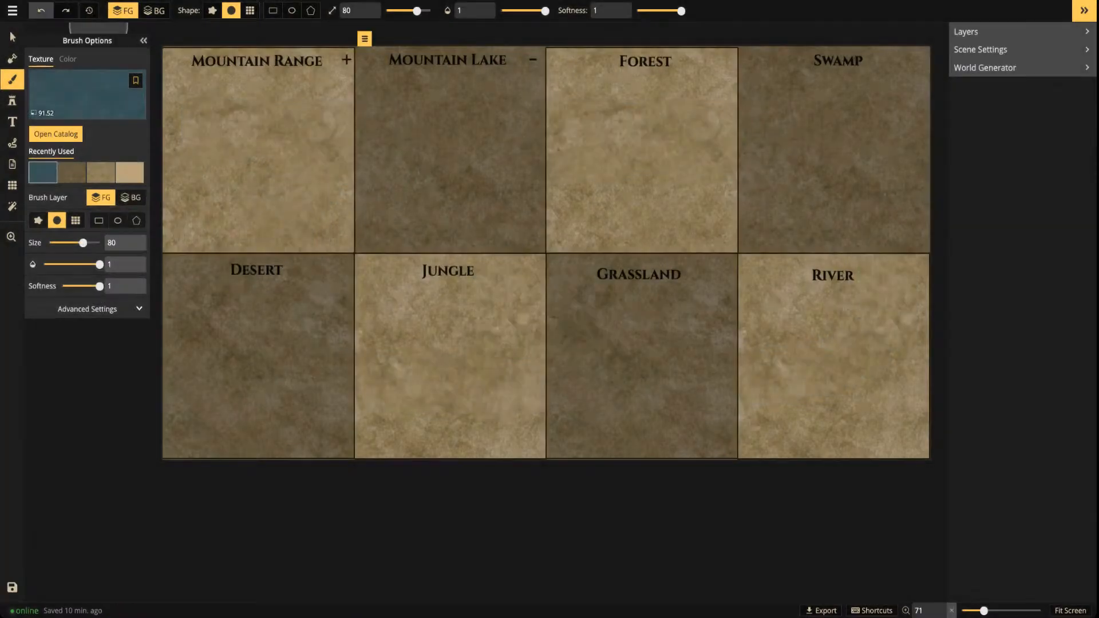
{"action": "left_click", "coordinate": [13, 36]}
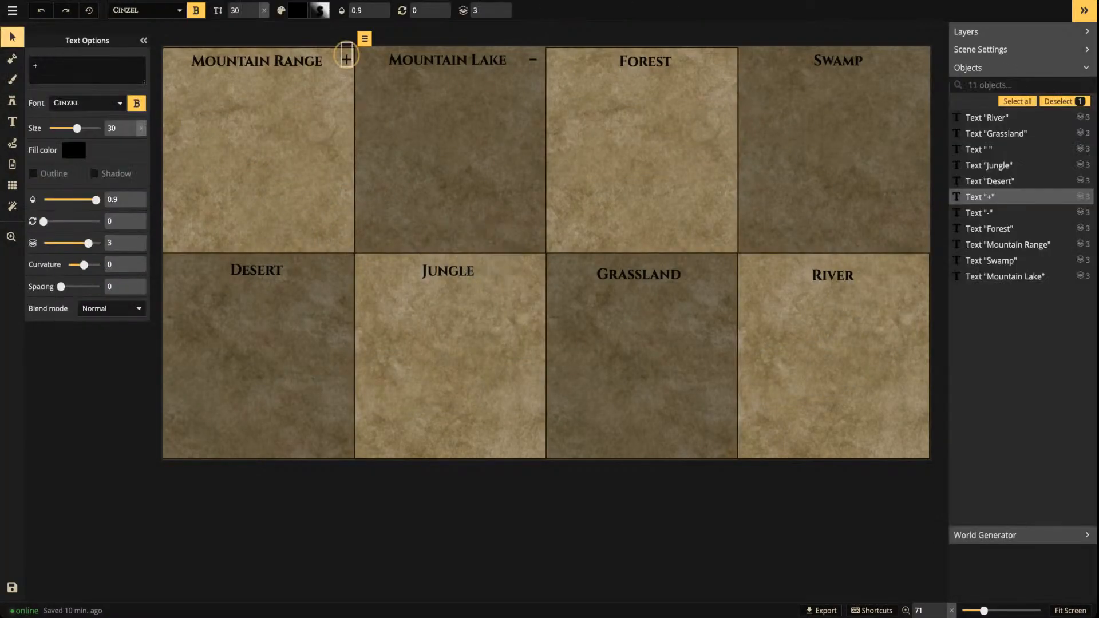
{"action": "key", "text": "Escape"}
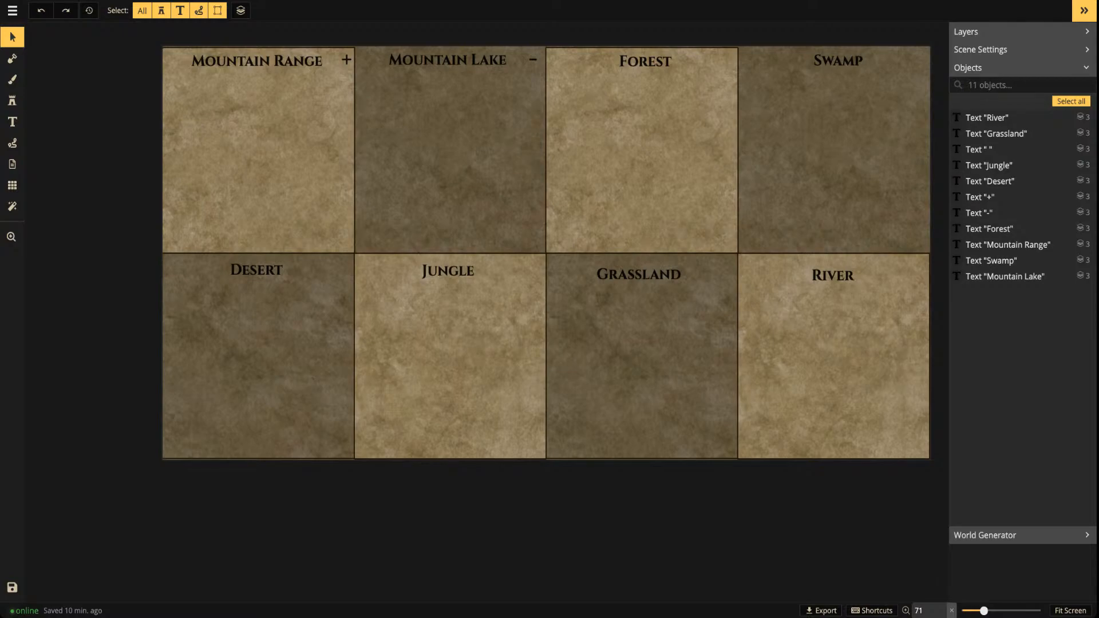
{"action": "key", "text": "alt+Tab"}
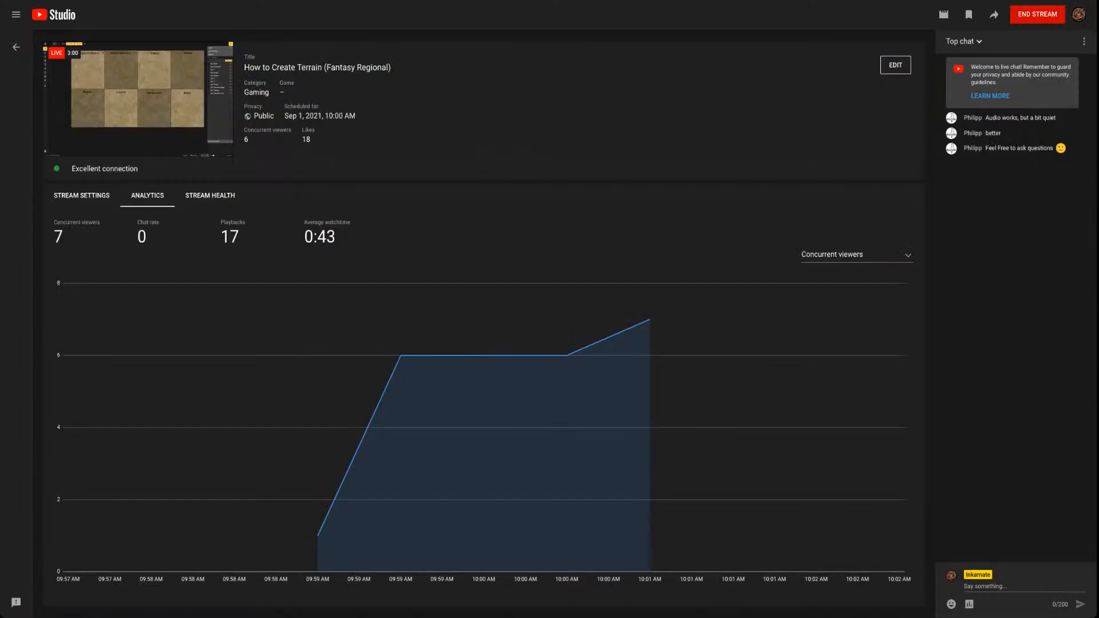
{"action": "key", "text": "alt+Tab"}
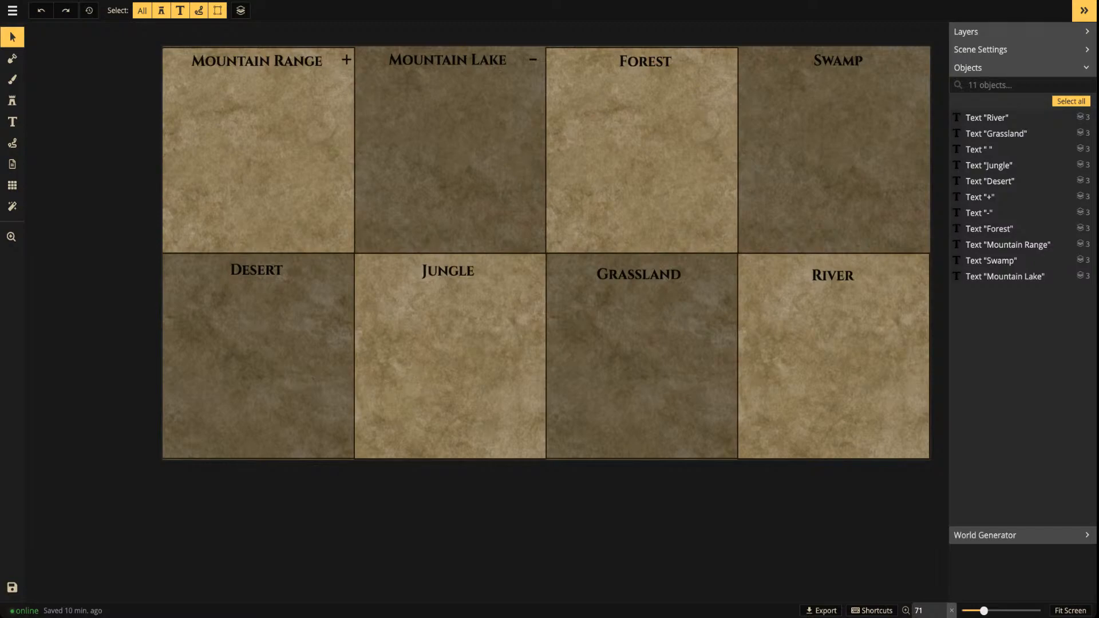
Examine the Fantasy Regional HD stamp catalog with its sets collapsed and expanded, and its suggested search tags
{"action": "key", "text": "o"}
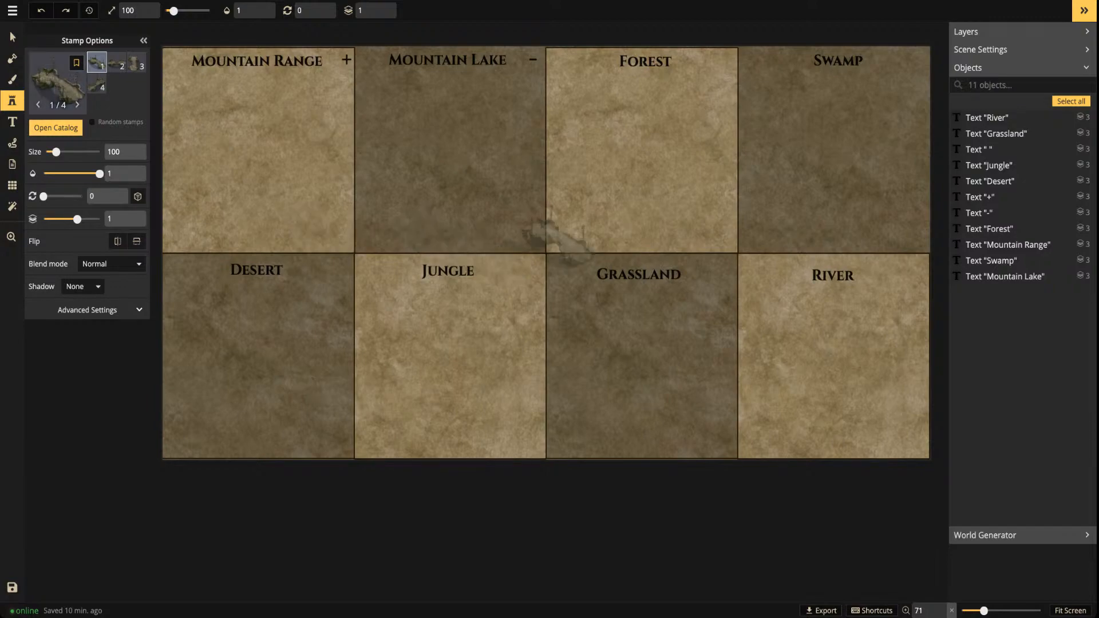
{"action": "key", "text": "c"}
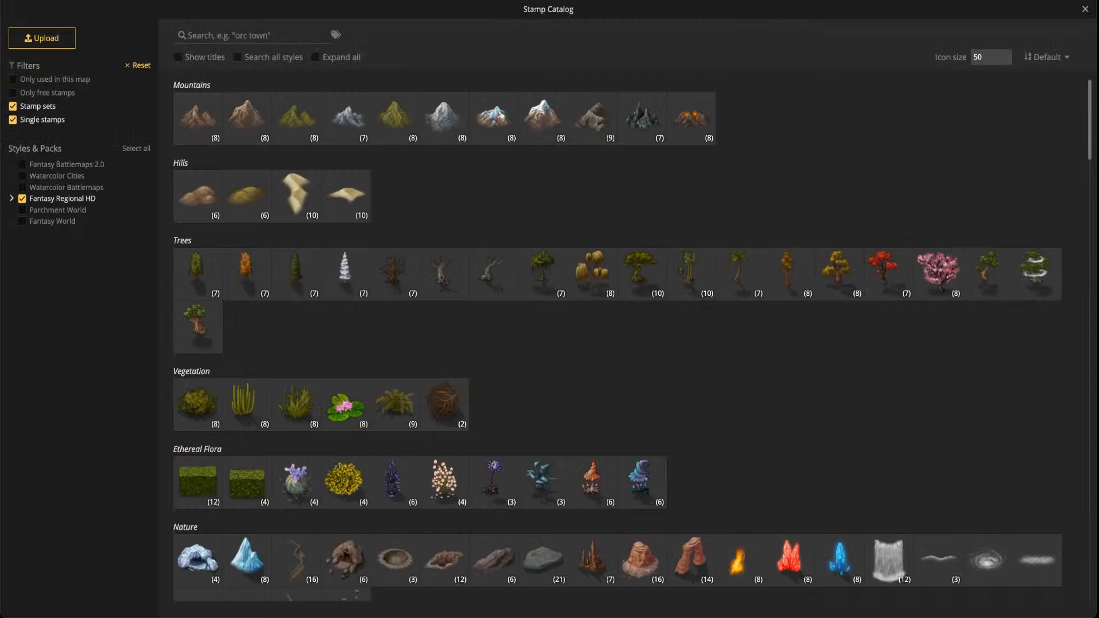
{"action": "scroll", "coordinate": [617, 340], "scroll_direction": "down", "scroll_amount": 8}
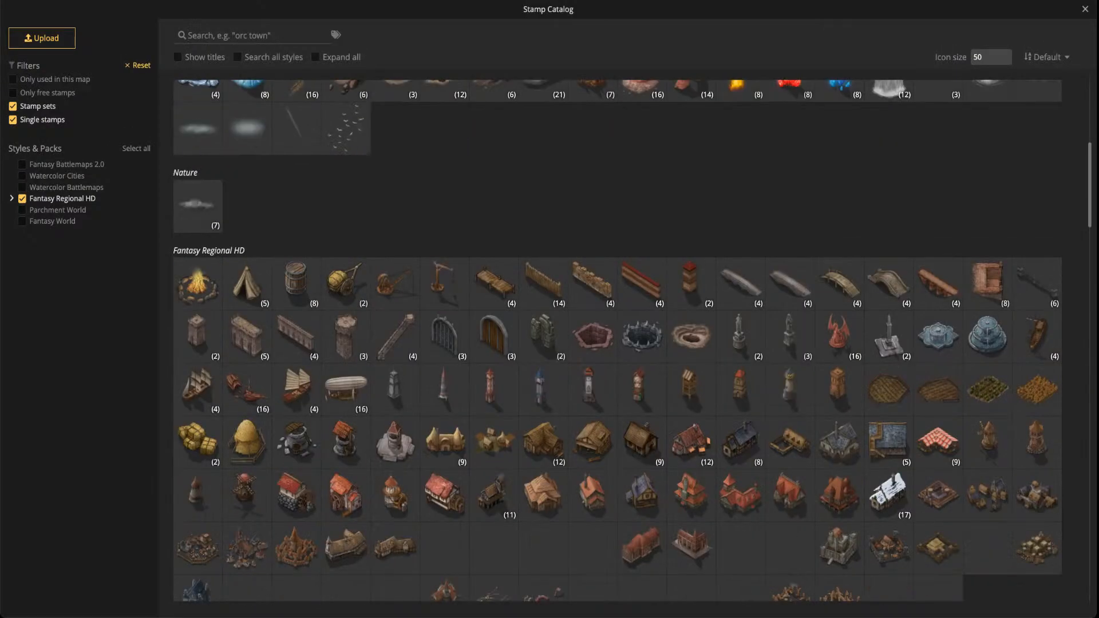
{"action": "scroll", "coordinate": [345, 194], "scroll_direction": "up", "scroll_amount": 6}
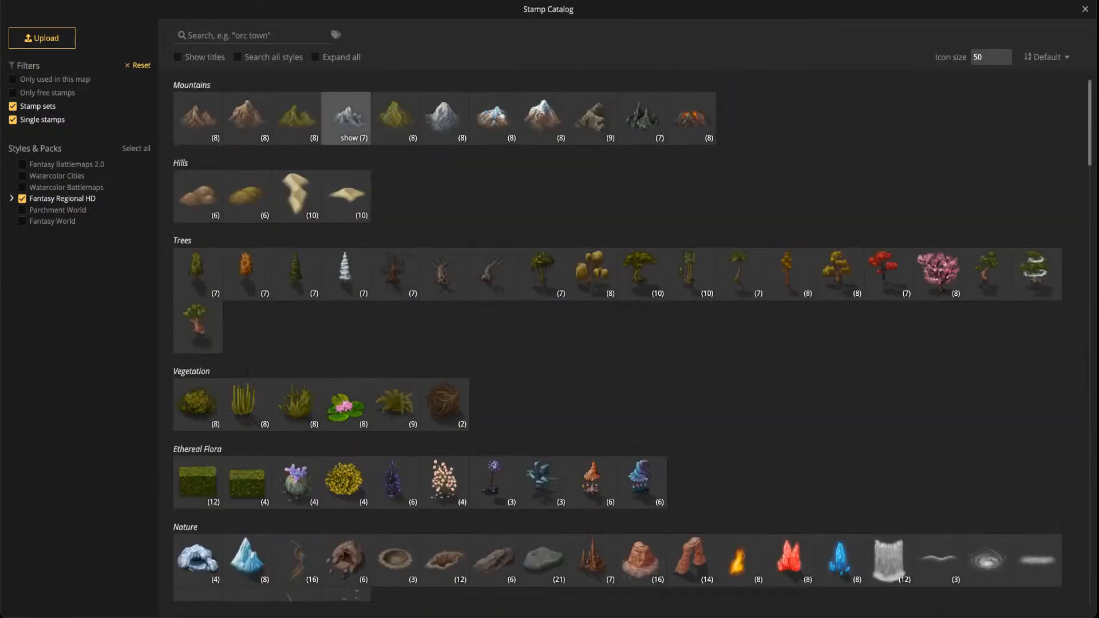
{"action": "left_click", "coordinate": [316, 57]}
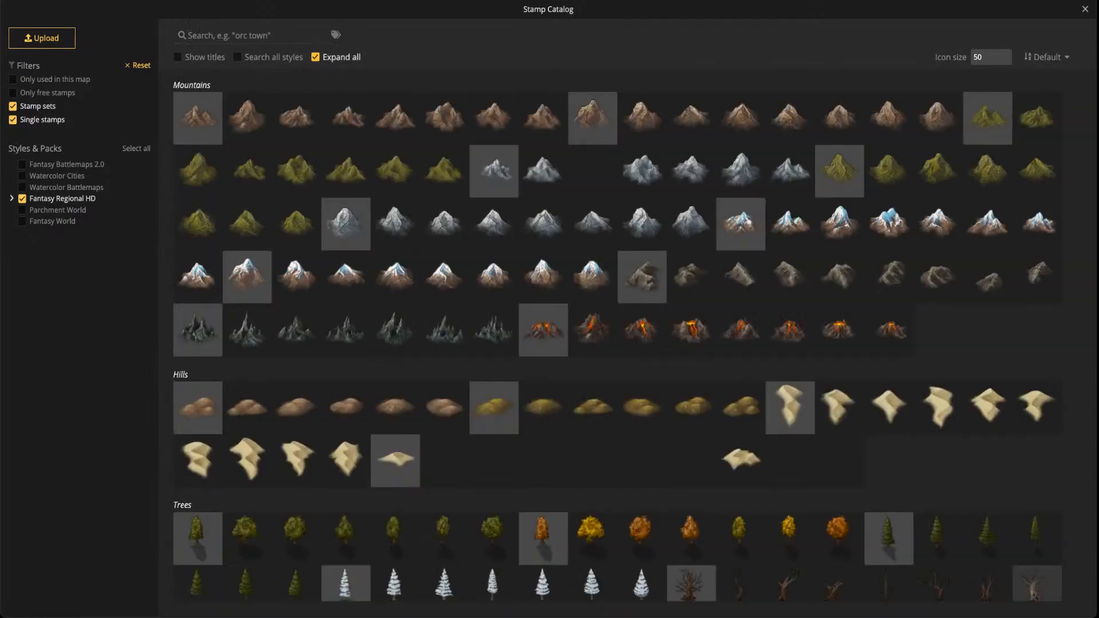
{"action": "scroll", "coordinate": [617, 340], "scroll_direction": "down", "scroll_amount": 10}
{"action": "scroll", "coordinate": [618, 340], "scroll_direction": "down", "scroll_amount": 10}
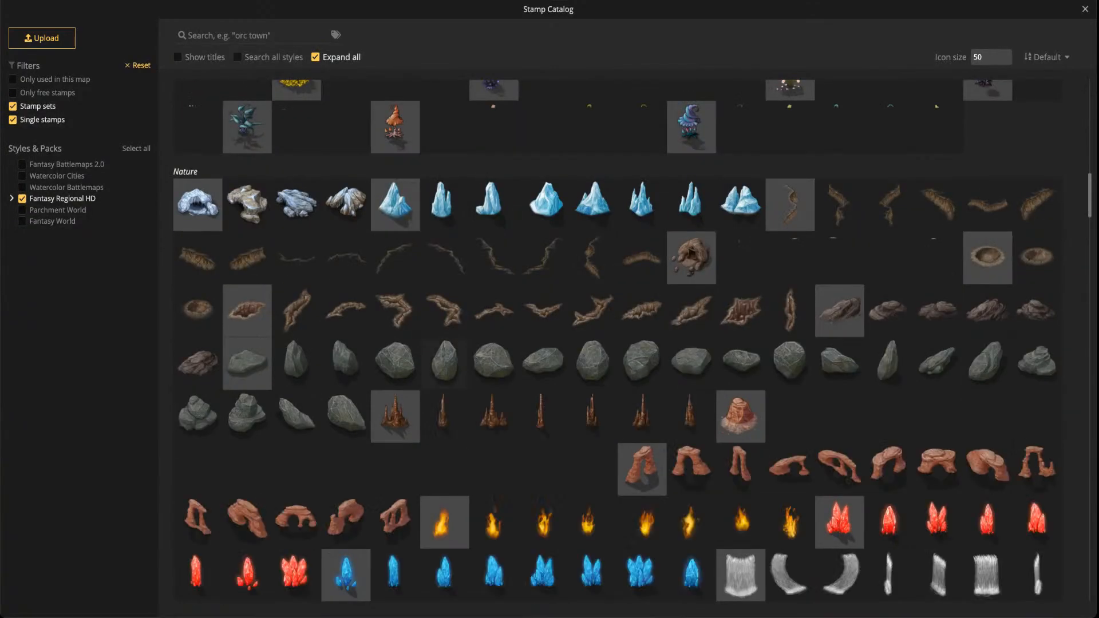
{"action": "scroll", "coordinate": [618, 340], "scroll_direction": "up", "scroll_amount": 12}
{"action": "scroll", "coordinate": [618, 341], "scroll_direction": "up", "scroll_amount": 8}
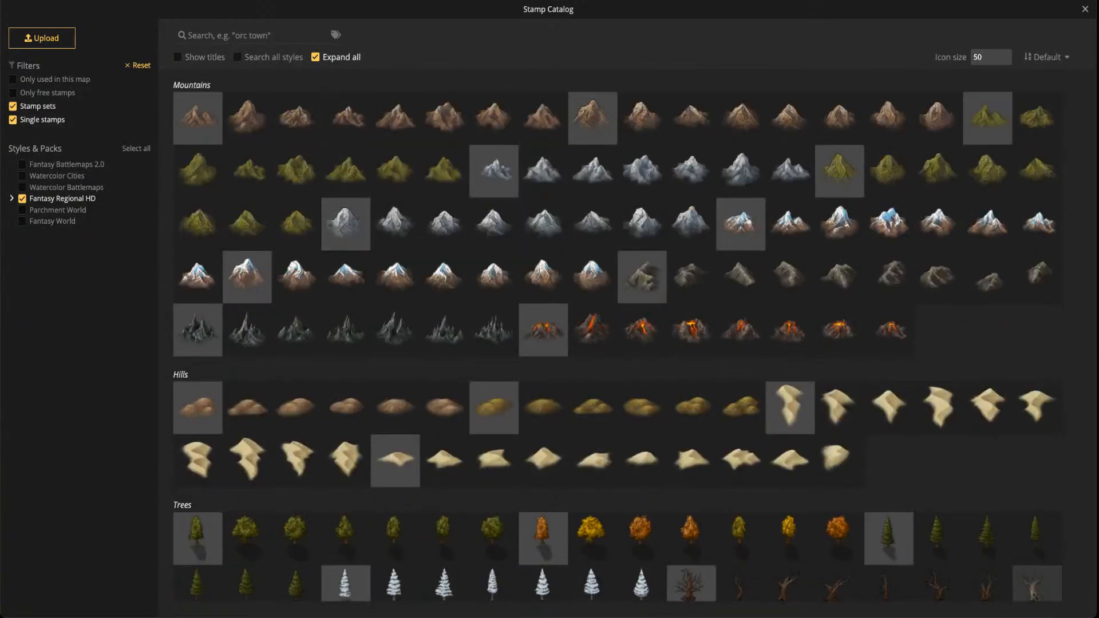
{"action": "left_click", "coordinate": [315, 57]}
{"action": "scroll", "coordinate": [618, 340], "scroll_direction": "down", "scroll_amount": 15}
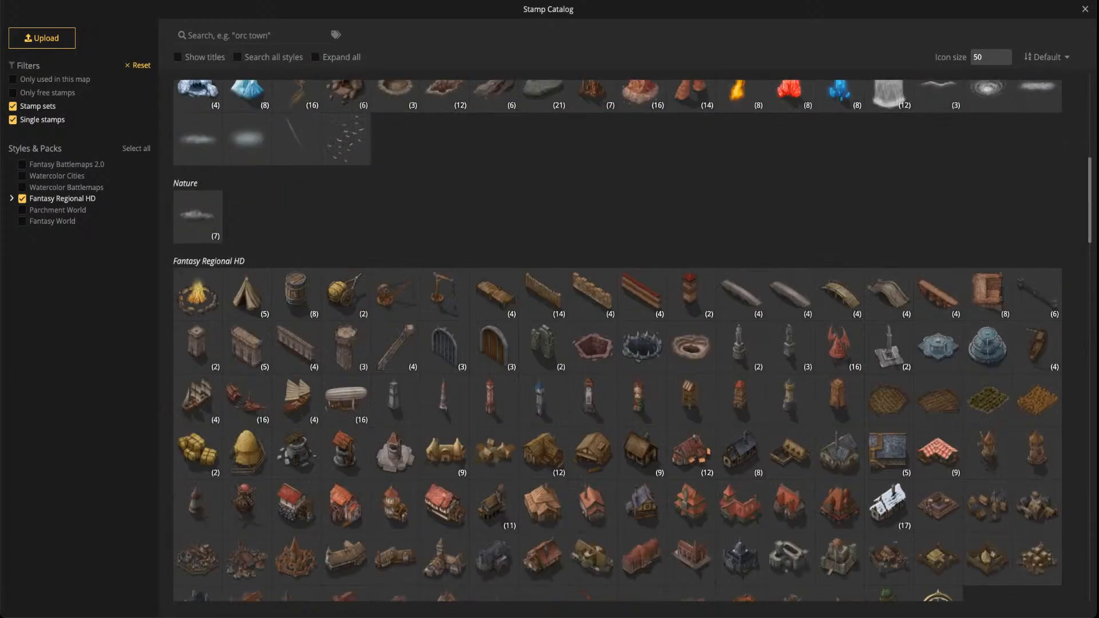
{"action": "scroll", "coordinate": [543, 275], "scroll_direction": "up", "scroll_amount": 20}
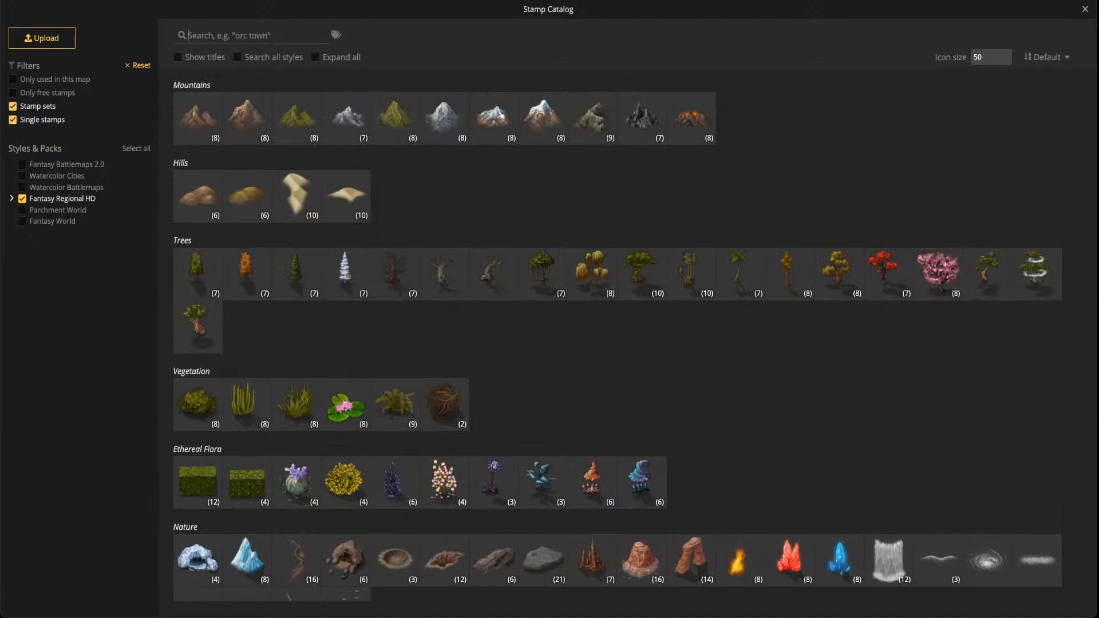
{"action": "left_click", "coordinate": [251, 35]}
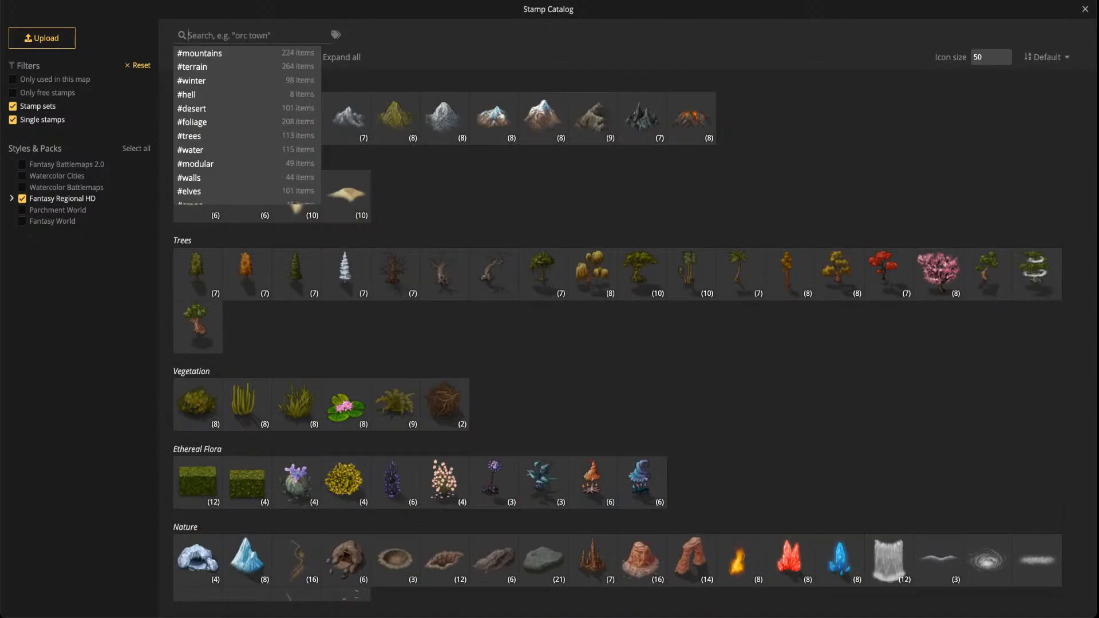
{"action": "key", "text": "Escape"}
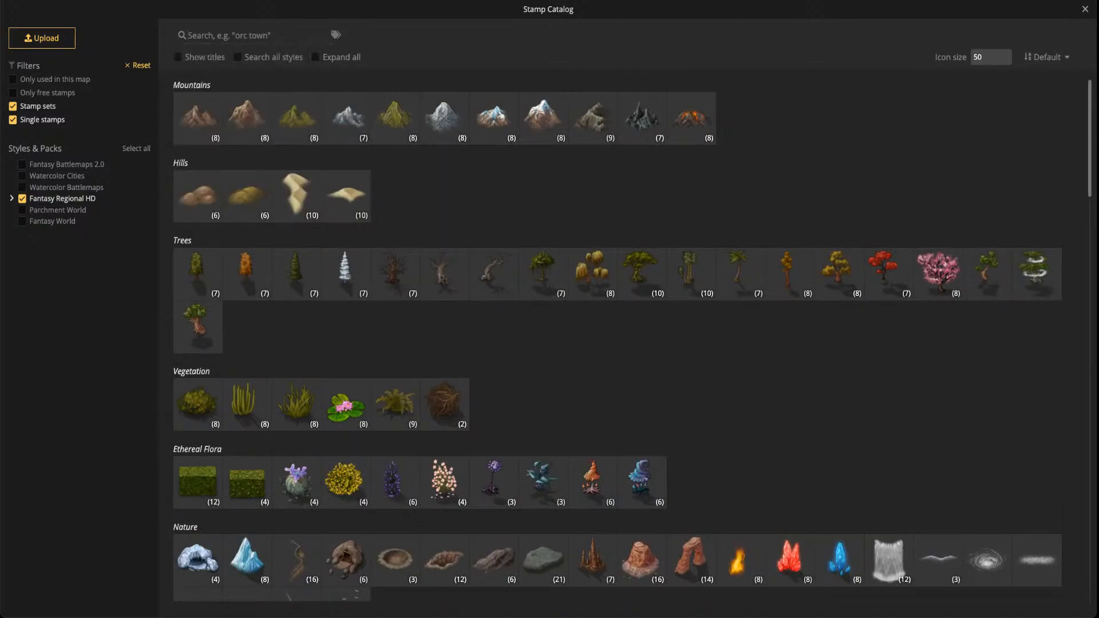
Choose the first brown mountain stamp set in the catalog's Mountains category
{"action": "left_click", "coordinate": [246, 117]}
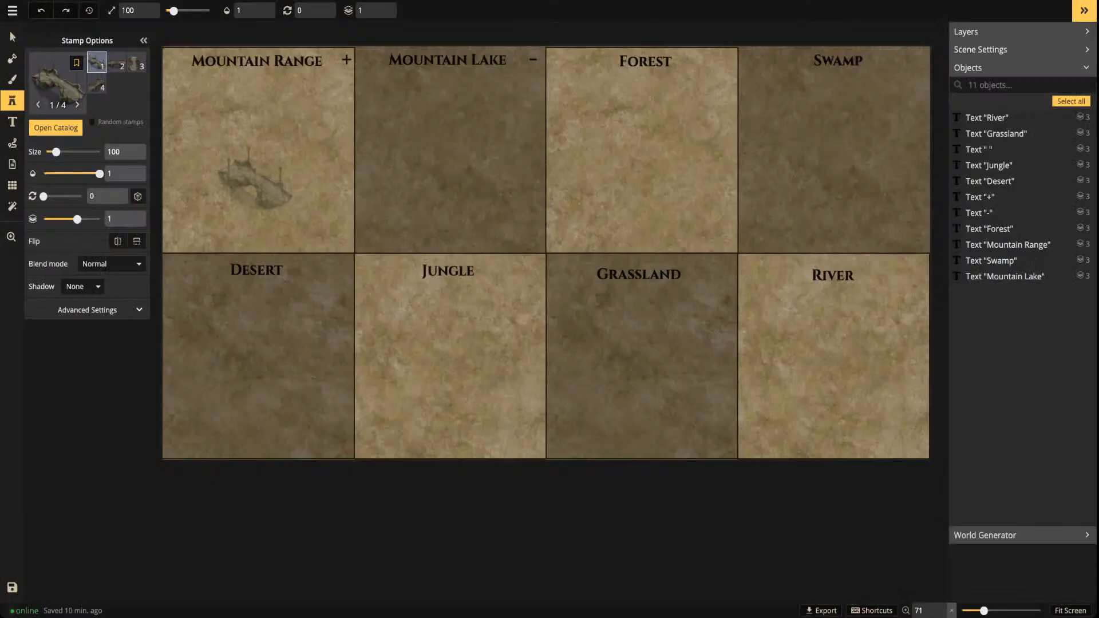
{"action": "key", "text": "c"}
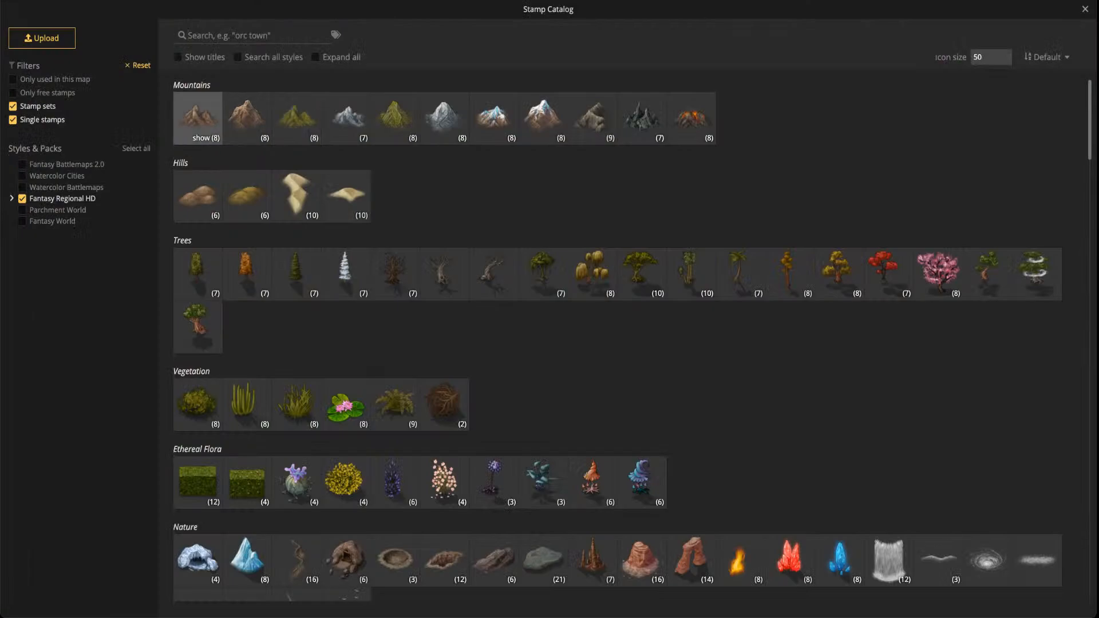
{"action": "left_click", "coordinate": [197, 118]}
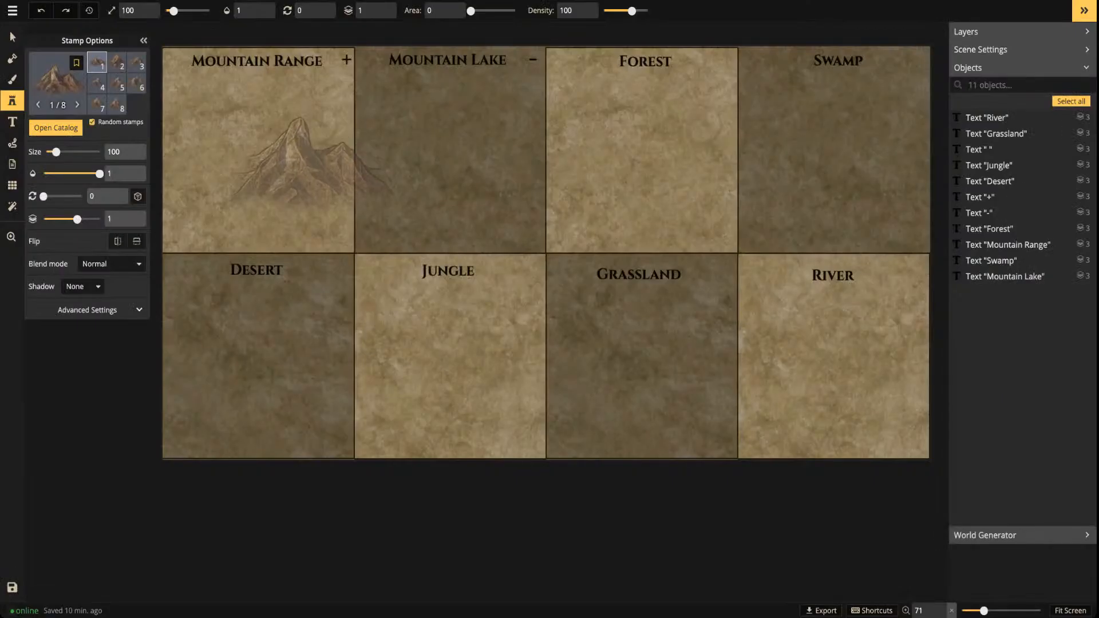
Set the mountain stamp size to 30 for working in the Mountain Range square
{"action": "key", "text": "z"}
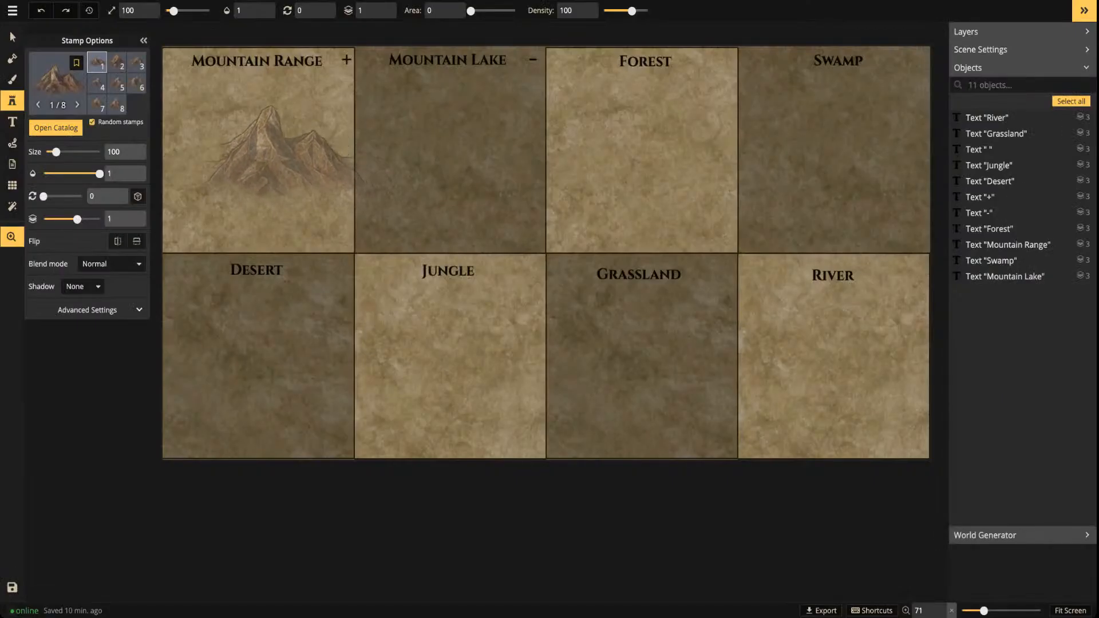
{"action": "left_click_drag", "start_coordinate": [285, 147], "coordinate": [469, 257]}
{"action": "scroll", "coordinate": [455, 278], "scroll_direction": "up", "scroll_amount": 6}
{"action": "key", "text": "space"}
{"action": "left_click_drag", "start_coordinate": [504, 215], "coordinate": [456, 220]}
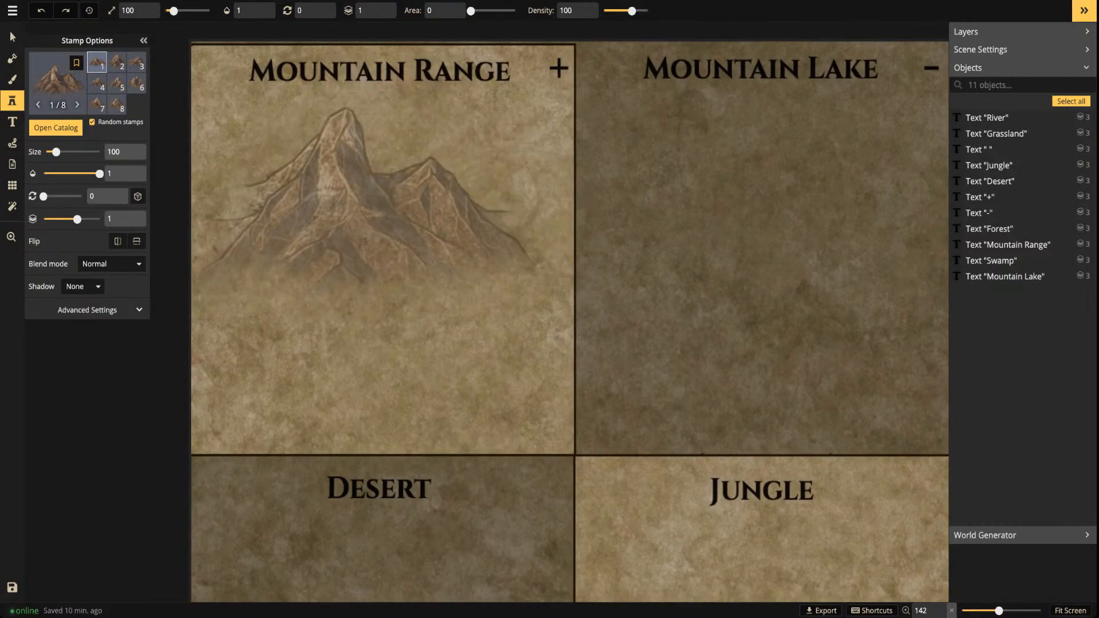
{"action": "key", "text": "space"}
{"action": "left_click_drag", "start_coordinate": [372, 186], "coordinate": [448, 232]}
{"action": "scroll", "coordinate": [450, 260], "scroll_direction": "up", "scroll_amount": 1}
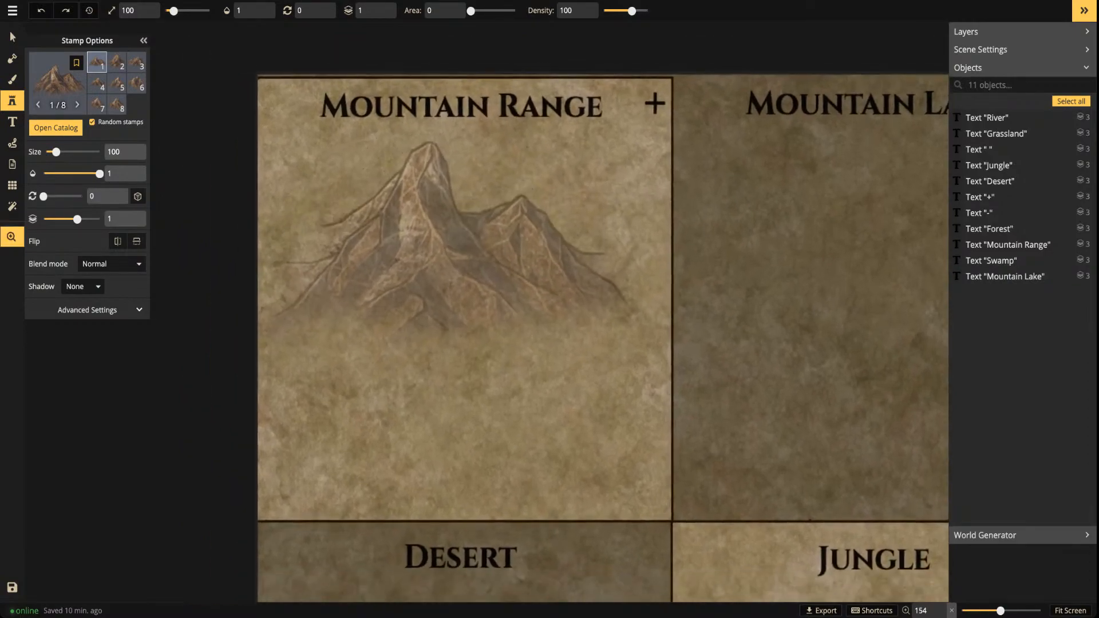
{"action": "scroll", "coordinate": [448, 235], "scroll_direction": "up", "scroll_amount": 1}
{"action": "scroll", "coordinate": [450, 252], "scroll_direction": "up", "scroll_amount": 1}
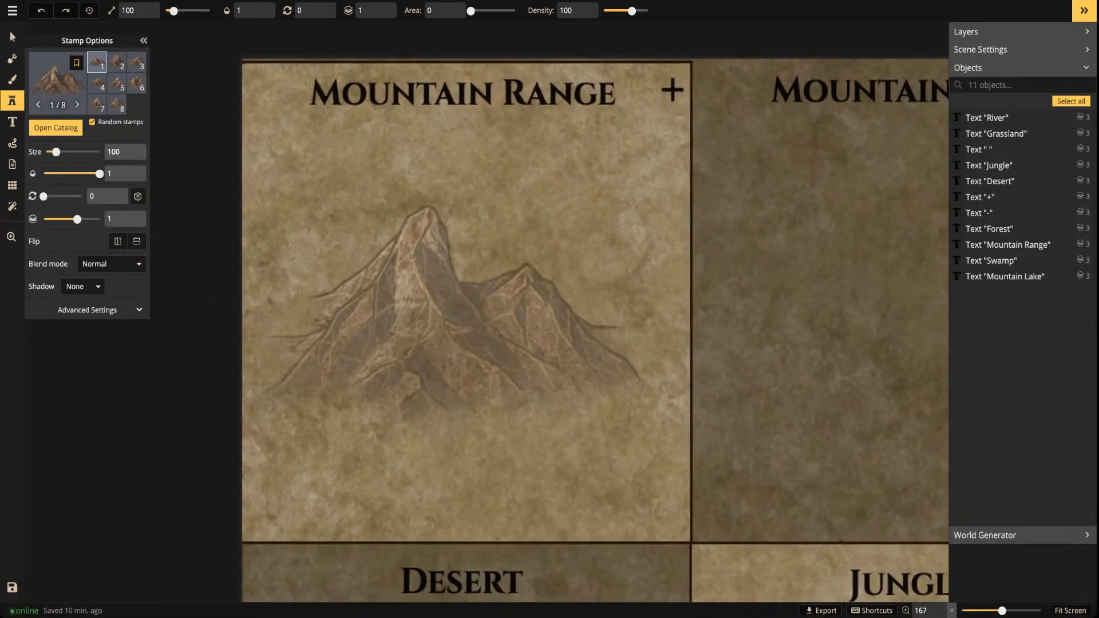
{"action": "scroll", "coordinate": [441, 338], "scroll_direction": "down", "scroll_amount": 6}
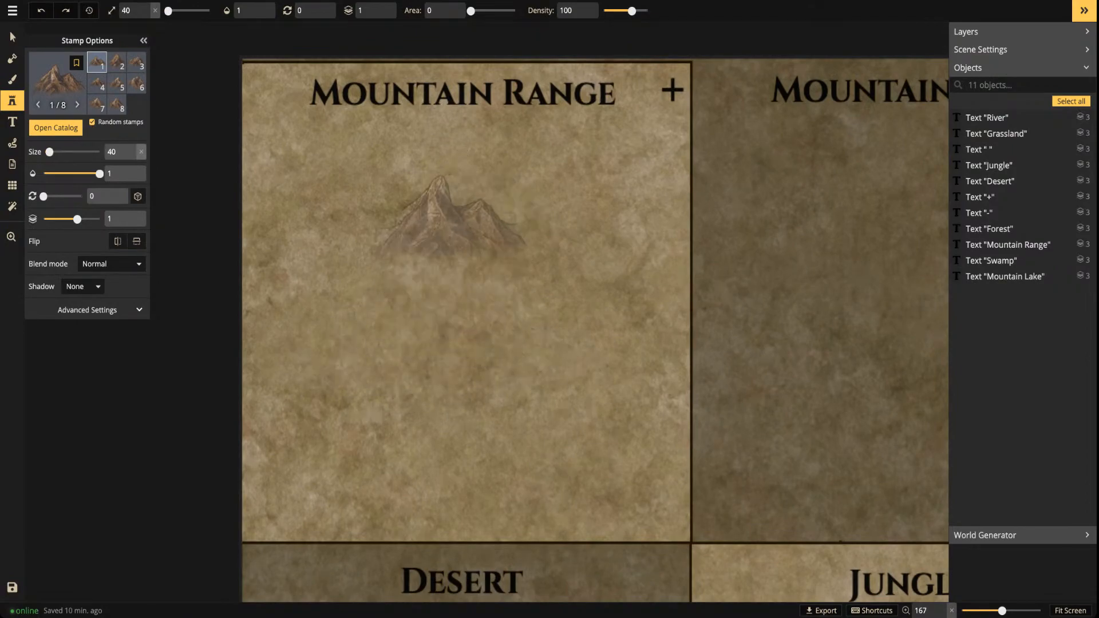
{"action": "left_click_drag", "start_coordinate": [488, 174], "coordinate": [490, 236]}
{"action": "left_click_drag", "start_coordinate": [475, 347], "coordinate": [484, 202]}
{"action": "left_click_drag", "start_coordinate": [487, 161], "coordinate": [488, 287]}
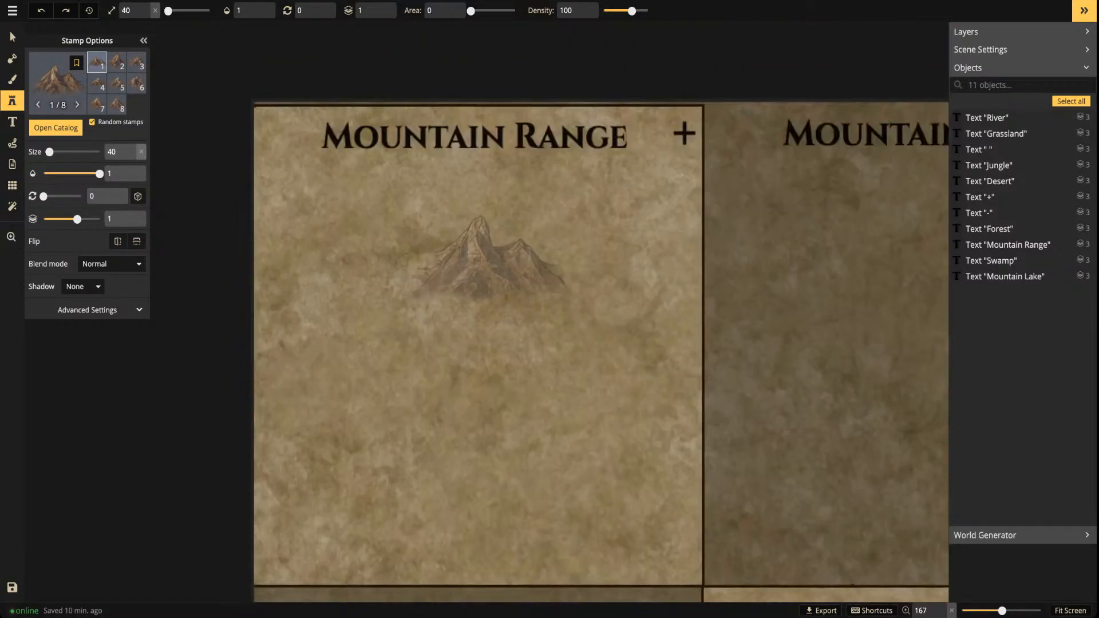
{"action": "left_click_drag", "start_coordinate": [489, 257], "coordinate": [483, 206]}
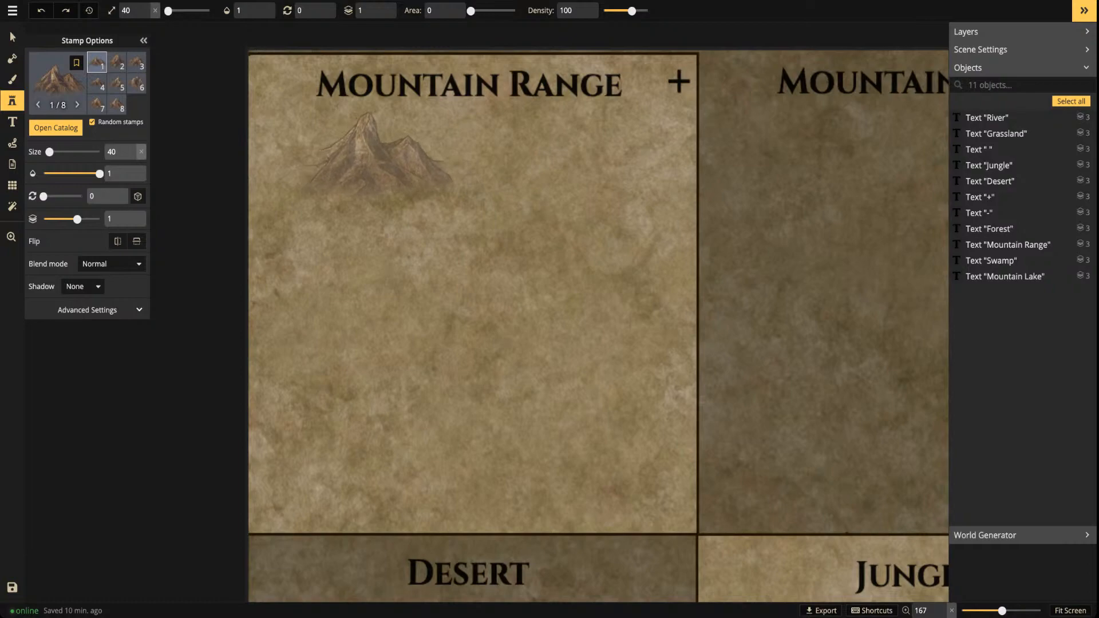
{"action": "key", "text": "["}
{"action": "scroll", "coordinate": [397, 193], "scroll_direction": "down", "scroll_amount": 2}
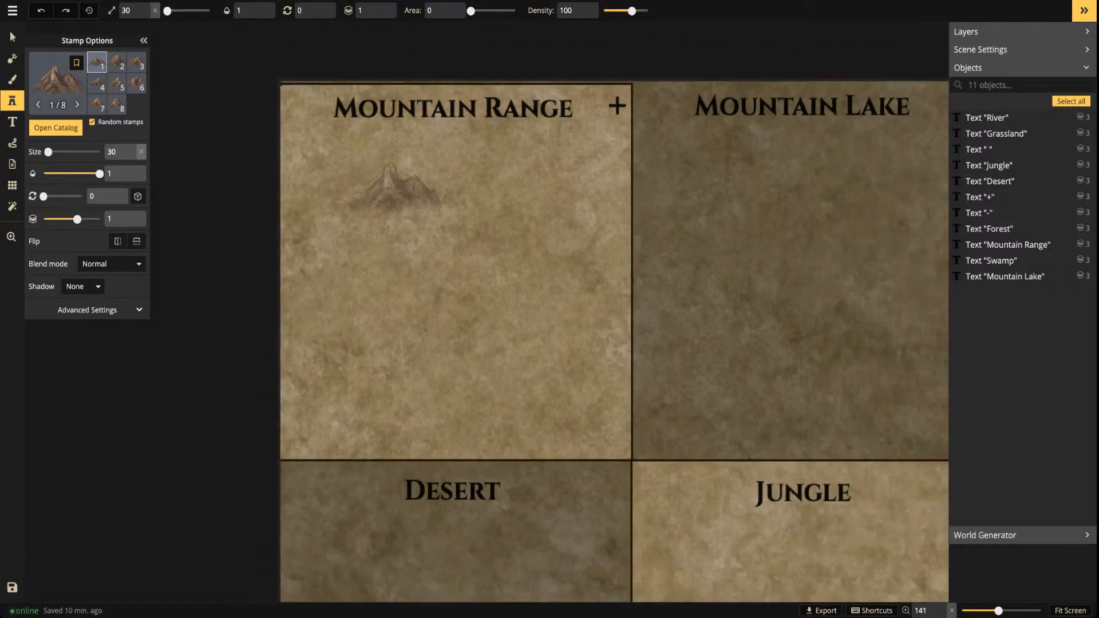
Stamp a chain of random mountains bending from the upper-left of the Mountain Range square to its right side and back to the lower-left
{"action": "left_click", "coordinate": [413, 159]}
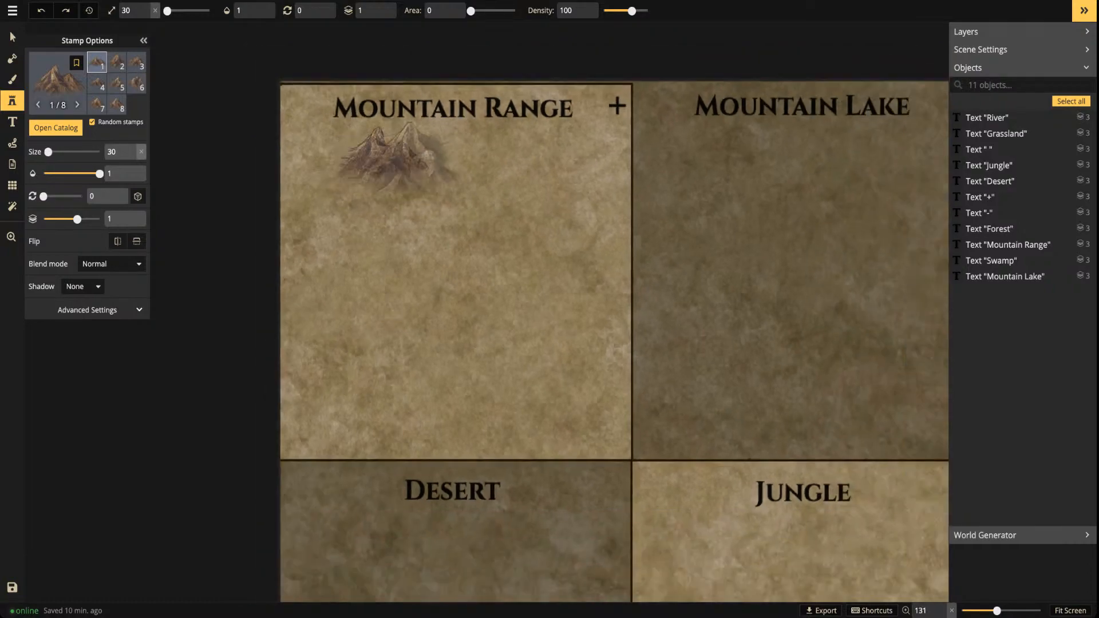
{"action": "mouse_move", "coordinate": [413, 159]}
{"action": "left_mouse_down"}
{"action": "mouse_move", "coordinate": [501, 186]}
{"action": "mouse_move", "coordinate": [563, 235]}
{"action": "mouse_move", "coordinate": [504, 286]}
{"action": "mouse_move", "coordinate": [435, 309]}
{"action": "mouse_move", "coordinate": [334, 409]}
{"action": "left_mouse_up"}
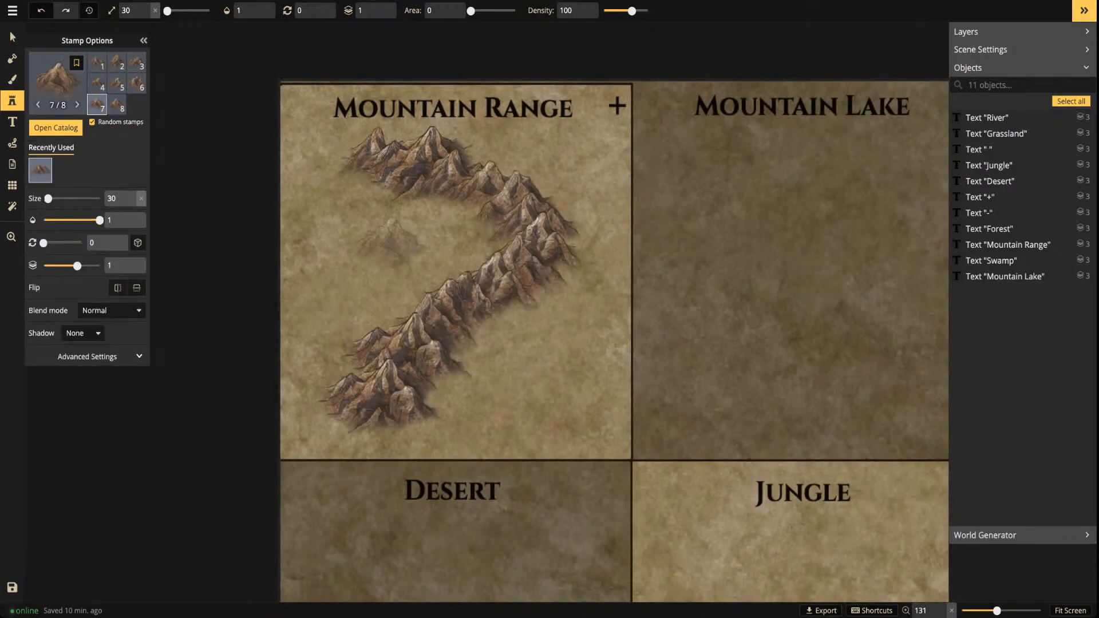
{"action": "left_click", "coordinate": [360, 131]}
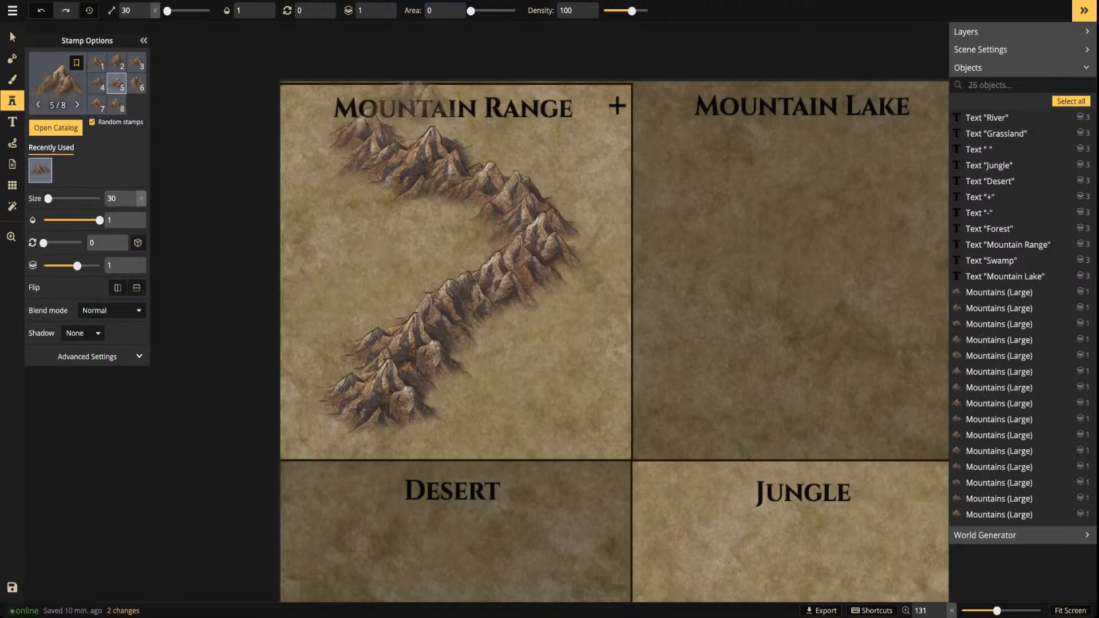
Stamp one more large mountain at the lower end of the chain in the Mountain Range square
{"action": "left_click", "coordinate": [432, 427]}
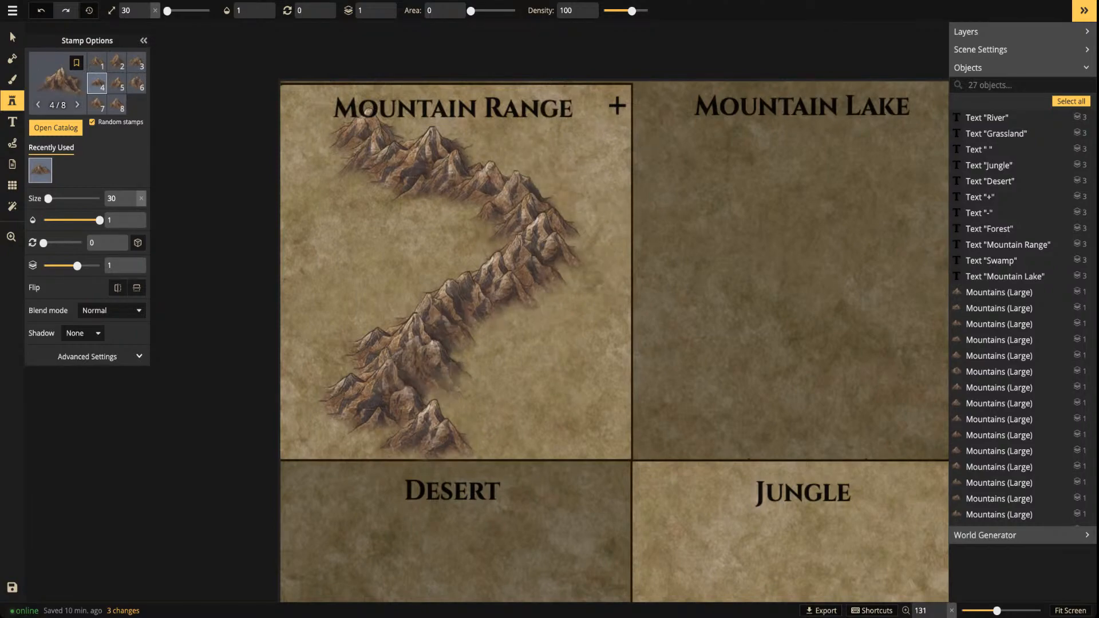
{"action": "scroll", "coordinate": [537, 354], "scroll_direction": "down", "scroll_amount": 1}
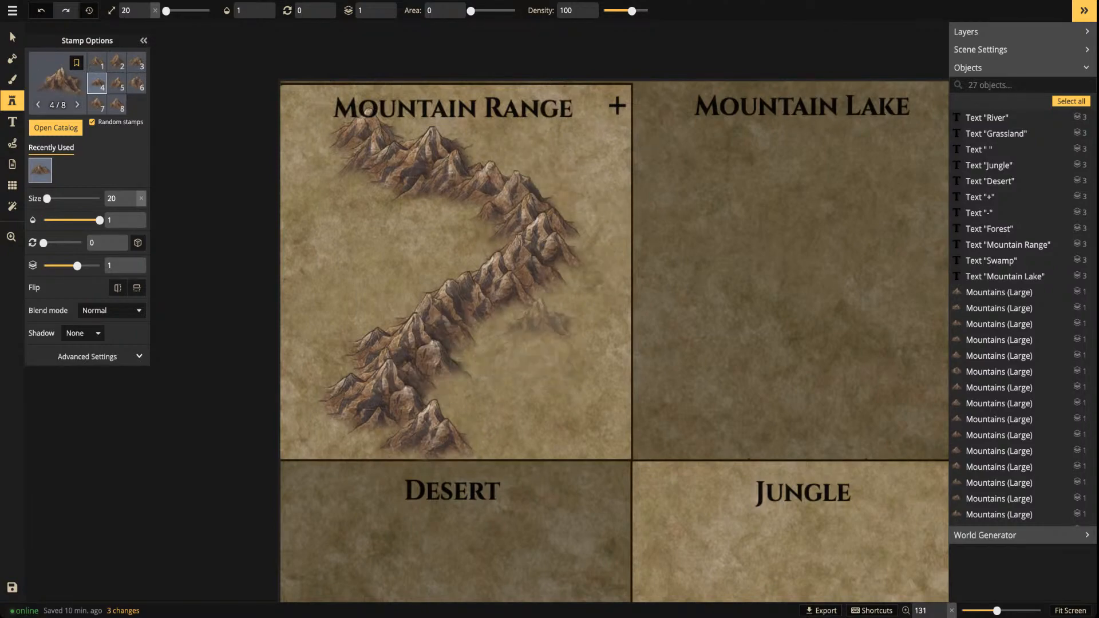
{"action": "left_click", "coordinate": [58, 80]}
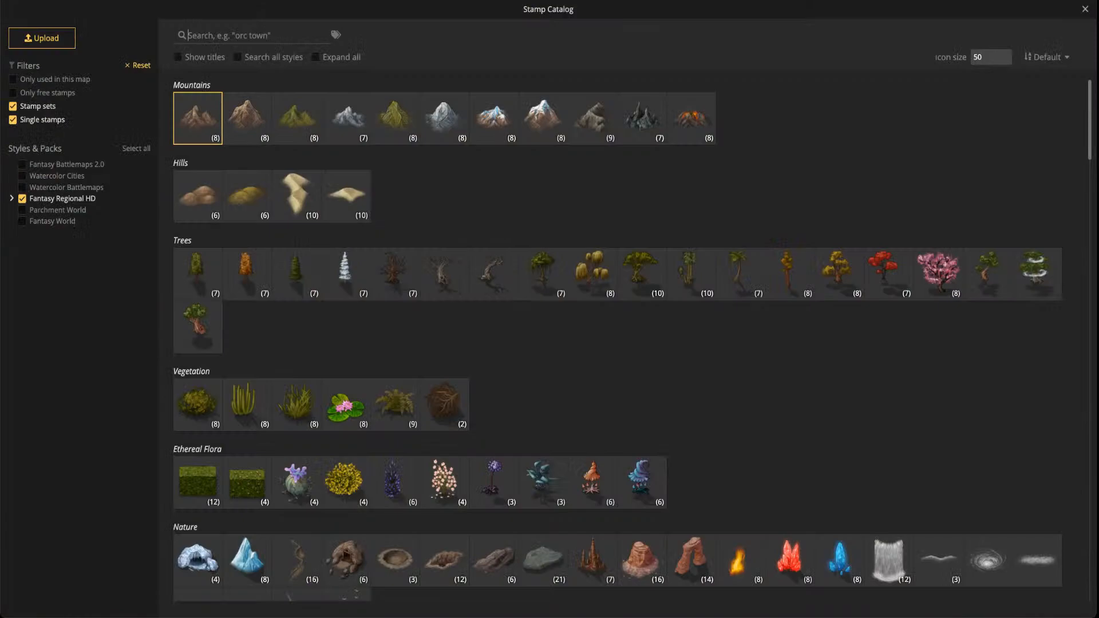
{"action": "left_click", "coordinate": [246, 114]}
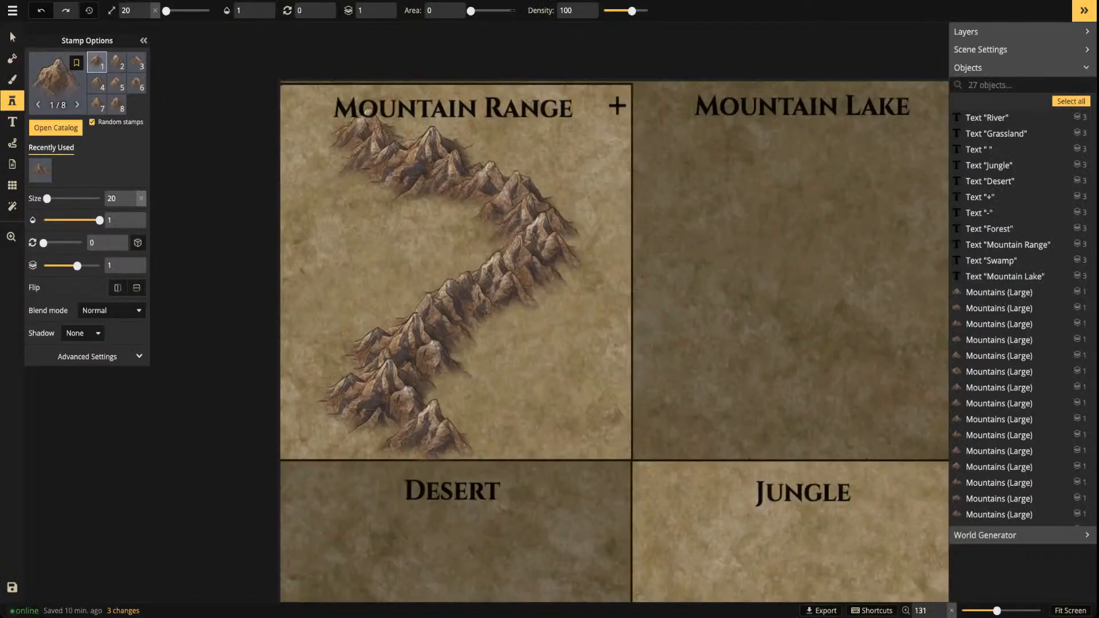
{"action": "key", "text": "]"}
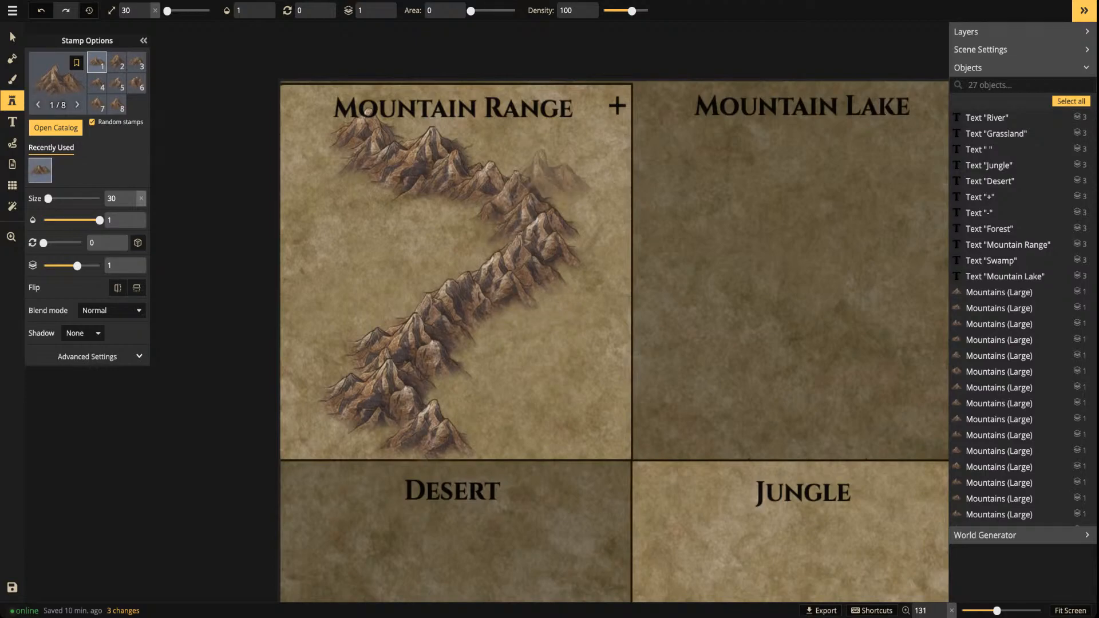
Stamp large mountains as spurs at the range's right bend, below its upper-left peaks and at its lower-left end
{"action": "left_click", "coordinate": [552, 175]}
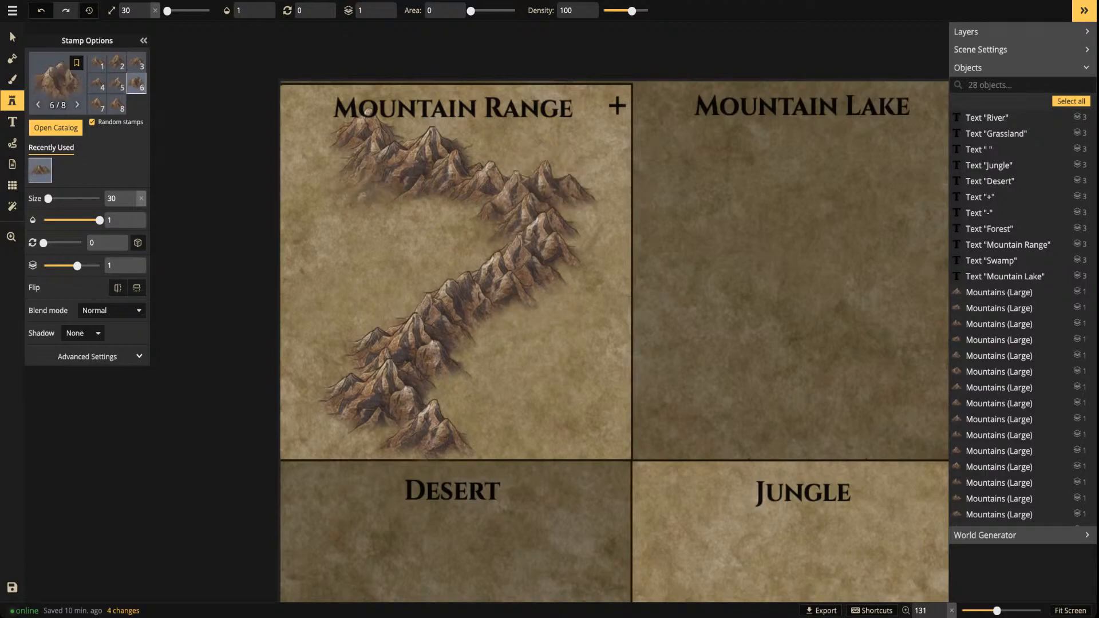
{"action": "left_click", "coordinate": [367, 180]}
{"action": "left_click", "coordinate": [332, 412]}
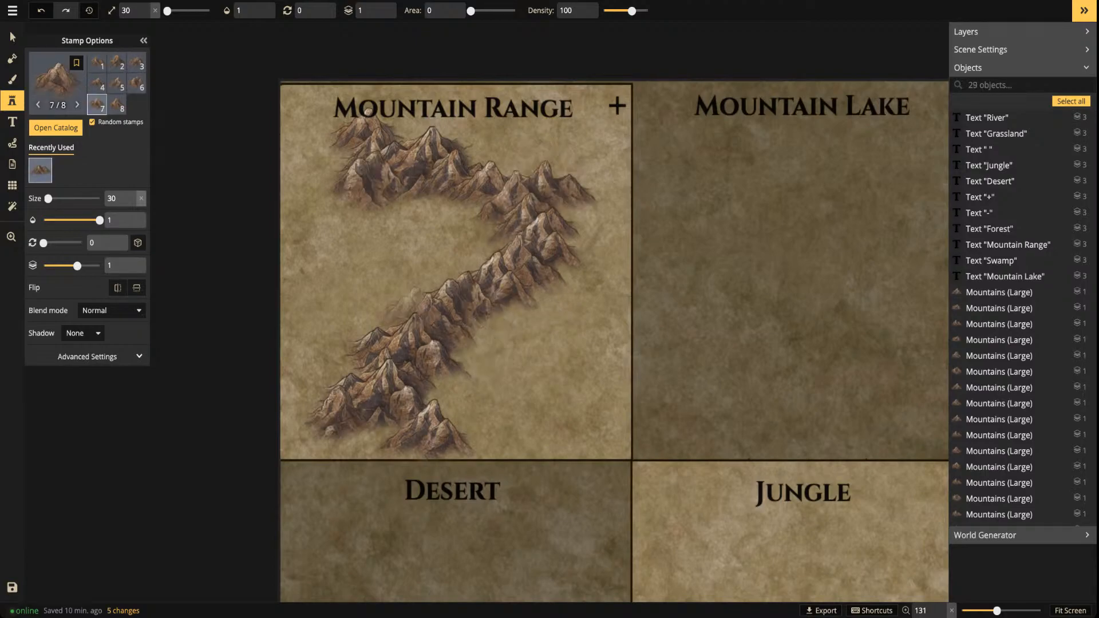
Choose the second brown set in the catalog's Mountains category and stamp a small mountain at the range's right tip
{"action": "key", "text": "f"}
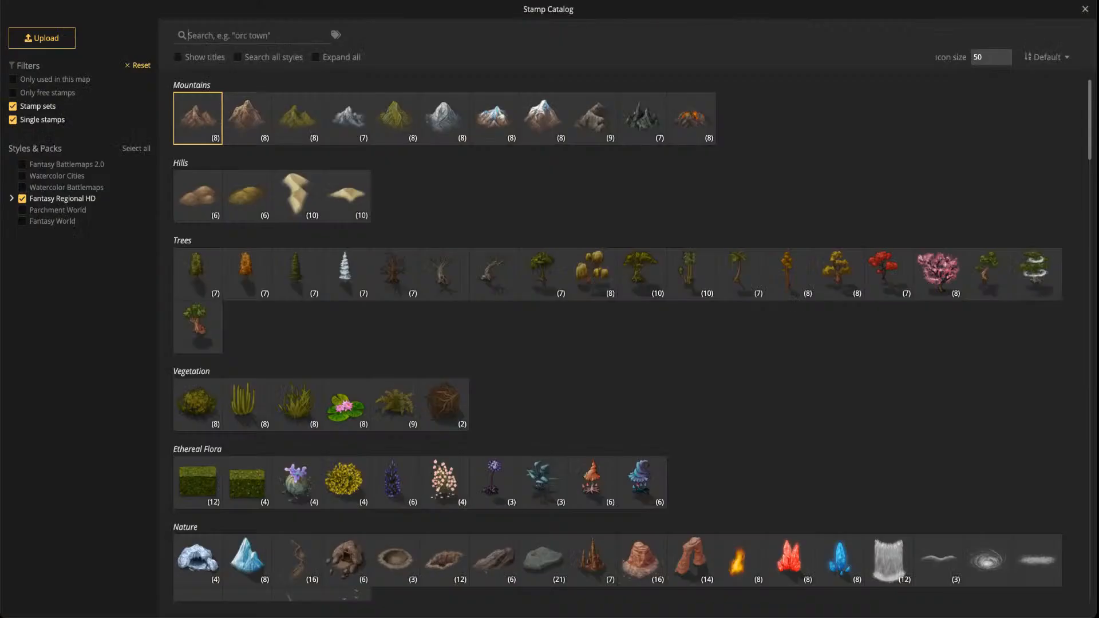
{"action": "left_click", "coordinate": [246, 117]}
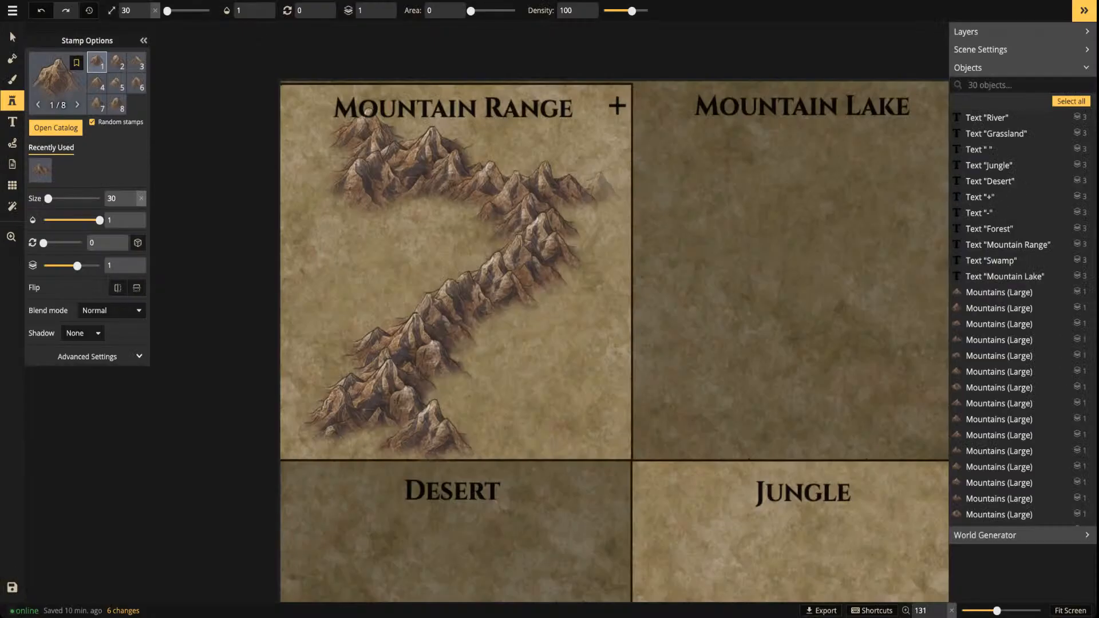
{"action": "left_click", "coordinate": [601, 186]}
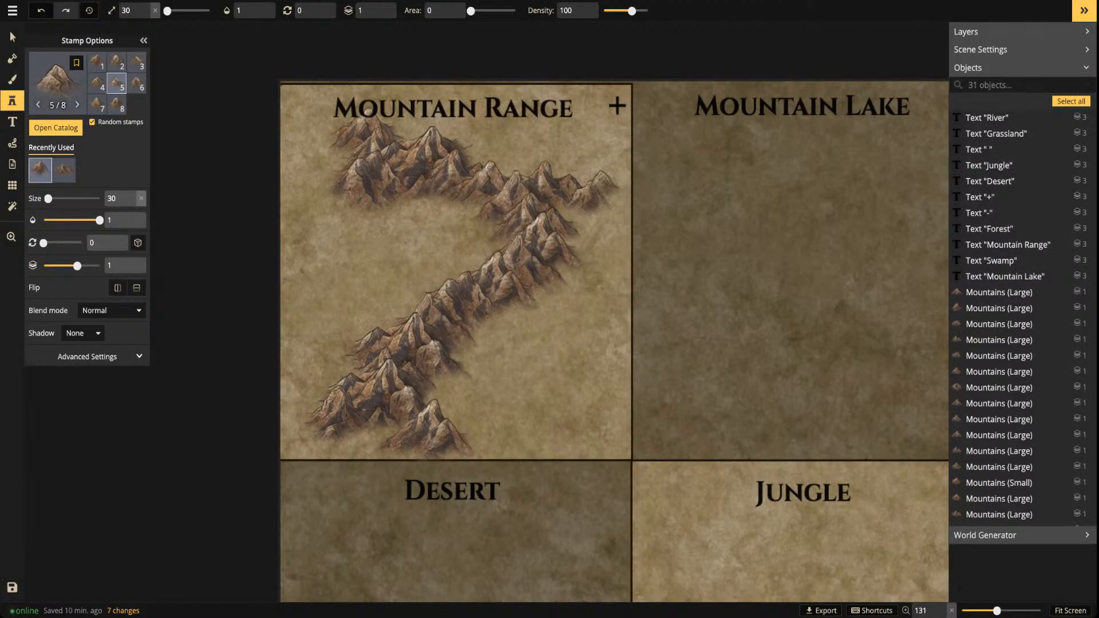
Stamp small random mountains at the upper-left and lower-left spurs, behind the upper ridge and on the lower-right flank
{"action": "key", "text": "Right"}
{"action": "key", "text": "Right"}
{"action": "key", "text": "Right"}
{"action": "left_click", "coordinate": [325, 206]}
{"action": "left_click", "coordinate": [325, 214]}
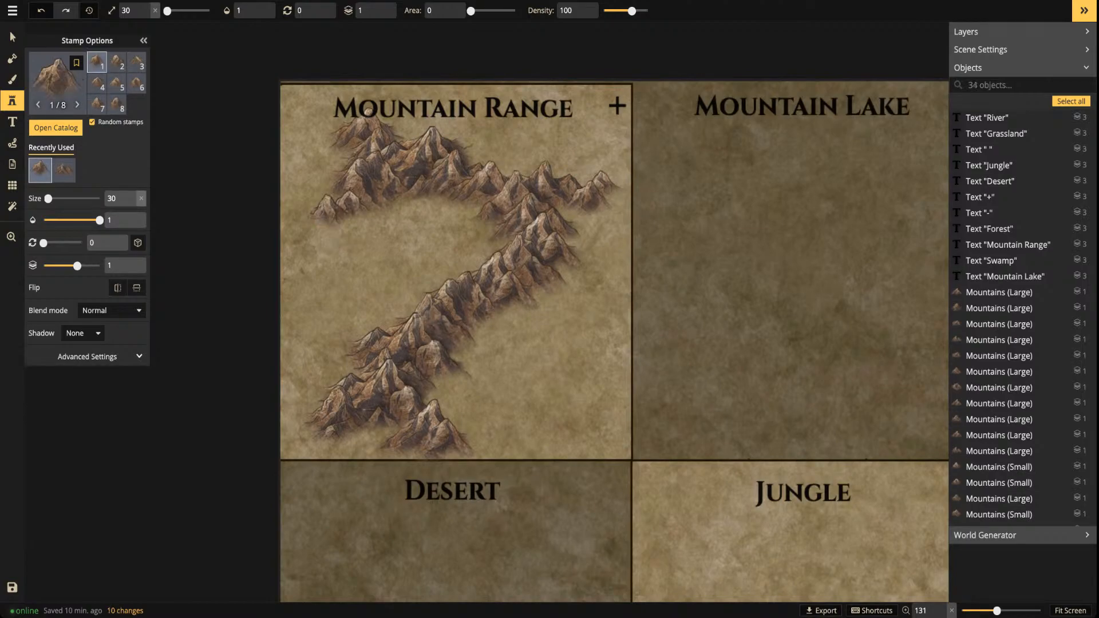
{"action": "left_click", "coordinate": [325, 436]}
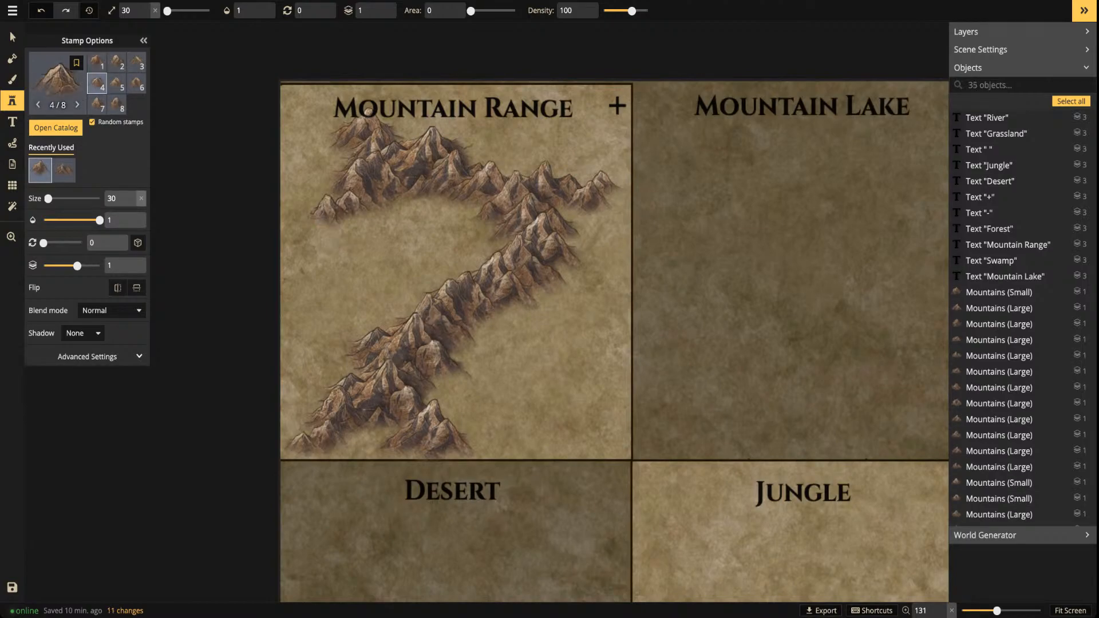
{"action": "left_click", "coordinate": [303, 442]}
{"action": "left_click", "coordinate": [458, 138]}
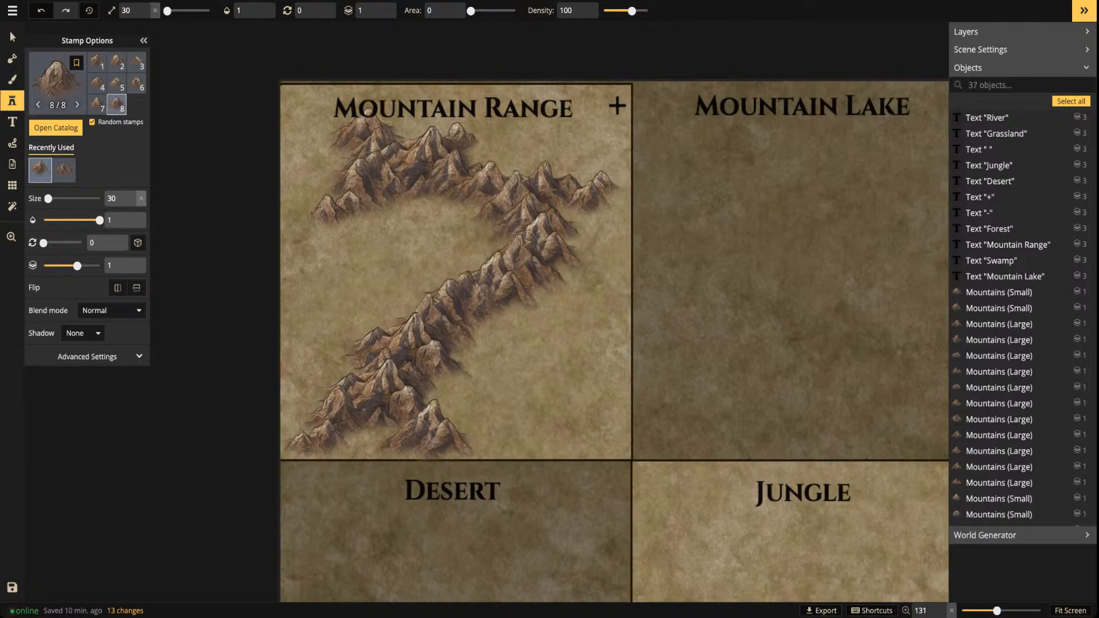
{"action": "left_click", "coordinate": [461, 369]}
{"action": "left_click", "coordinate": [471, 372]}
{"action": "left_click", "coordinate": [471, 370]}
Examine the shape of the mountain range up close and against the neighbouring map squares
{"action": "scroll", "coordinate": [437, 190], "scroll_direction": "down", "scroll_amount": 3}
{"action": "left_click_drag", "start_coordinate": [391, 194], "coordinate": [531, 184]}
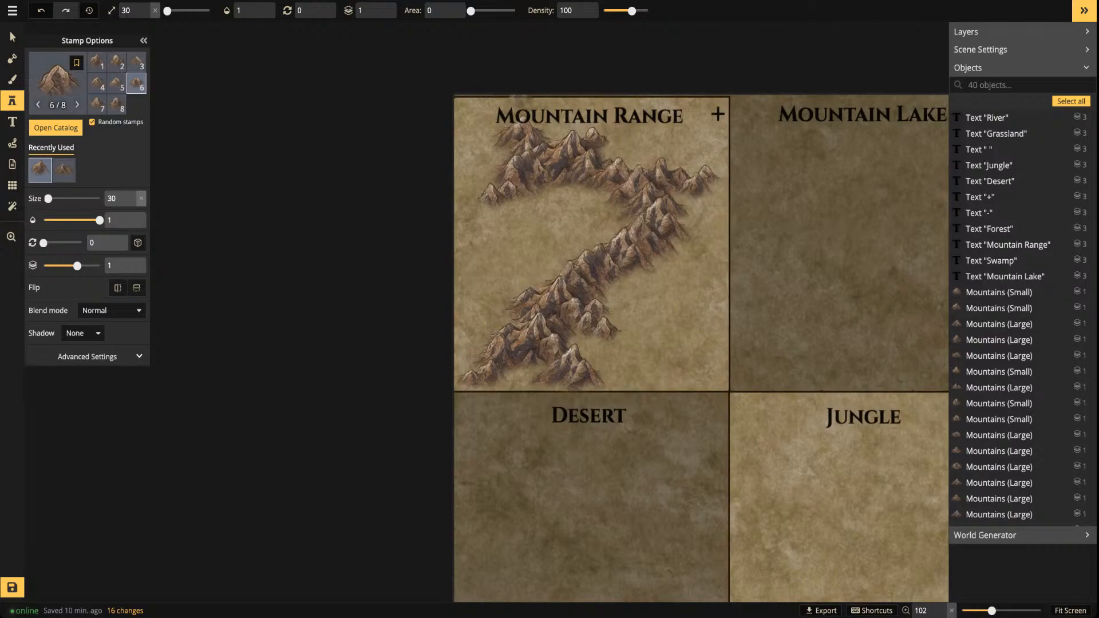
{"action": "scroll", "coordinate": [745, 179], "scroll_direction": "up", "scroll_amount": 3}
{"action": "scroll", "coordinate": [498, 393], "scroll_direction": "up", "scroll_amount": 3}
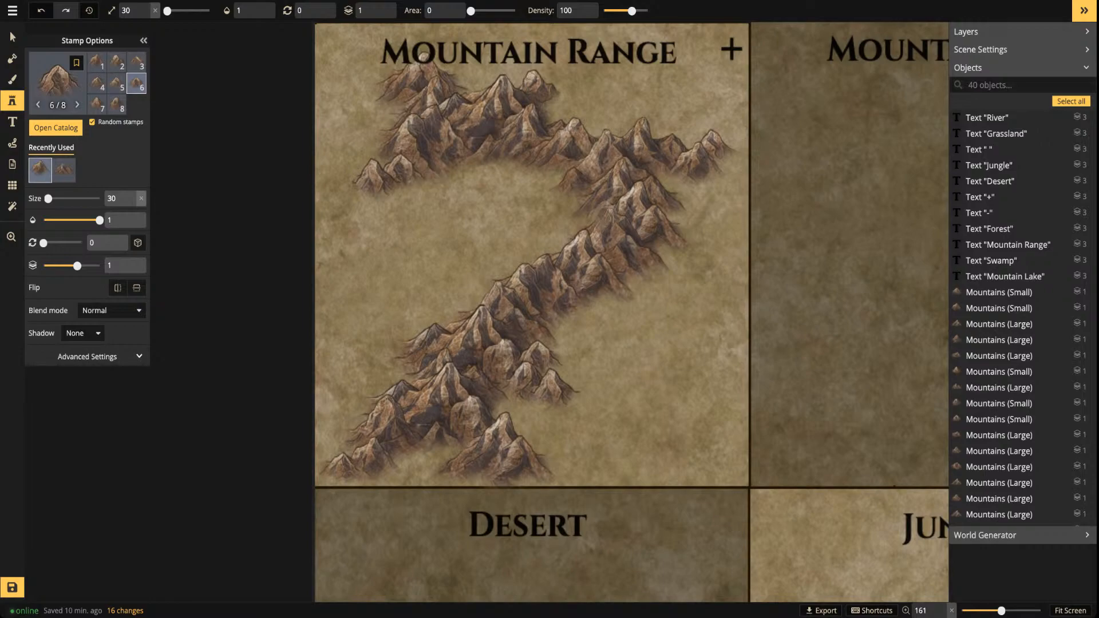
{"action": "key", "text": "space"}
{"action": "left_click_drag", "start_coordinate": [629, 195], "coordinate": [571, 249]}
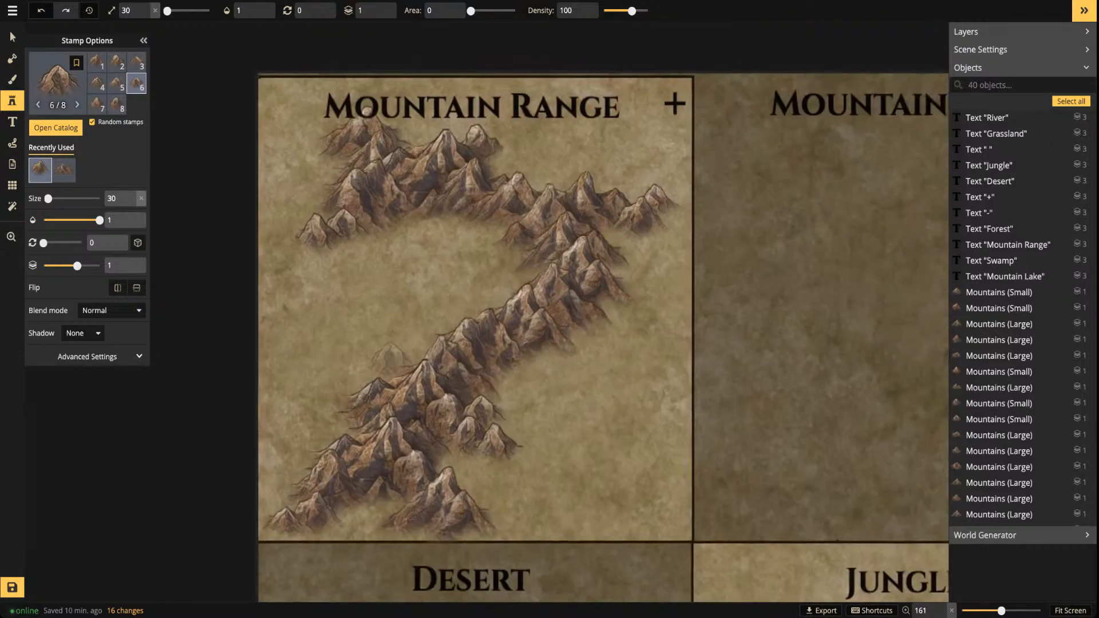
{"action": "scroll", "coordinate": [615, 343], "scroll_direction": "down", "scroll_amount": 3}
{"action": "key", "text": "space"}
{"action": "left_click_drag", "start_coordinate": [774, 386], "coordinate": [619, 201]}
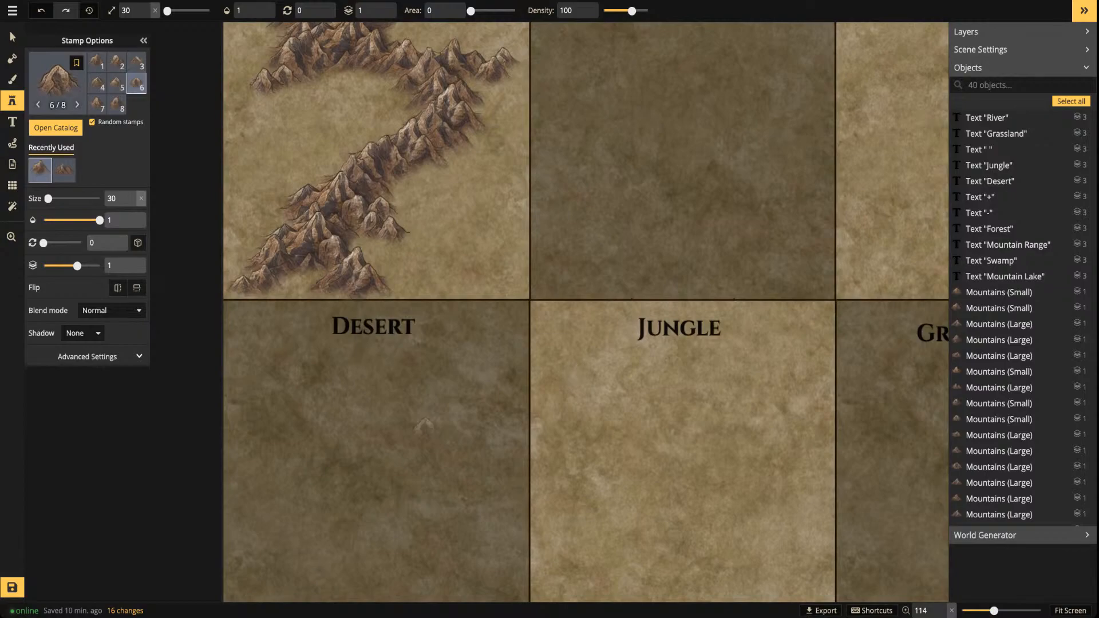
{"action": "key", "text": "space"}
{"action": "left_click_drag", "start_coordinate": [389, 160], "coordinate": [418, 187]}
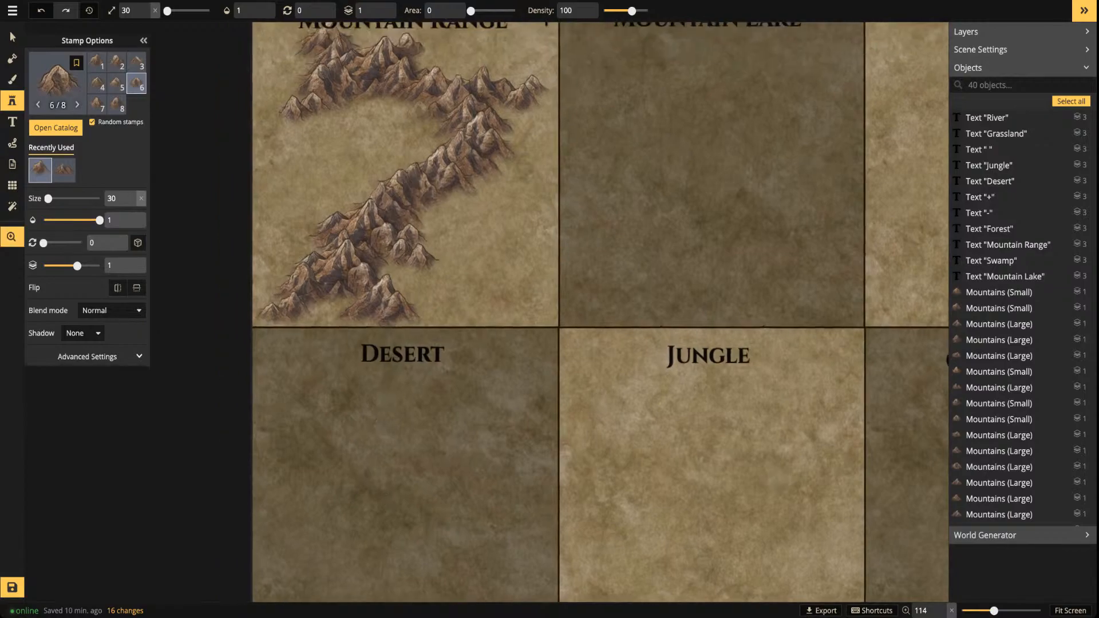
{"action": "key", "text": "space"}
{"action": "left_click_drag", "start_coordinate": [401, 105], "coordinate": [481, 254]}
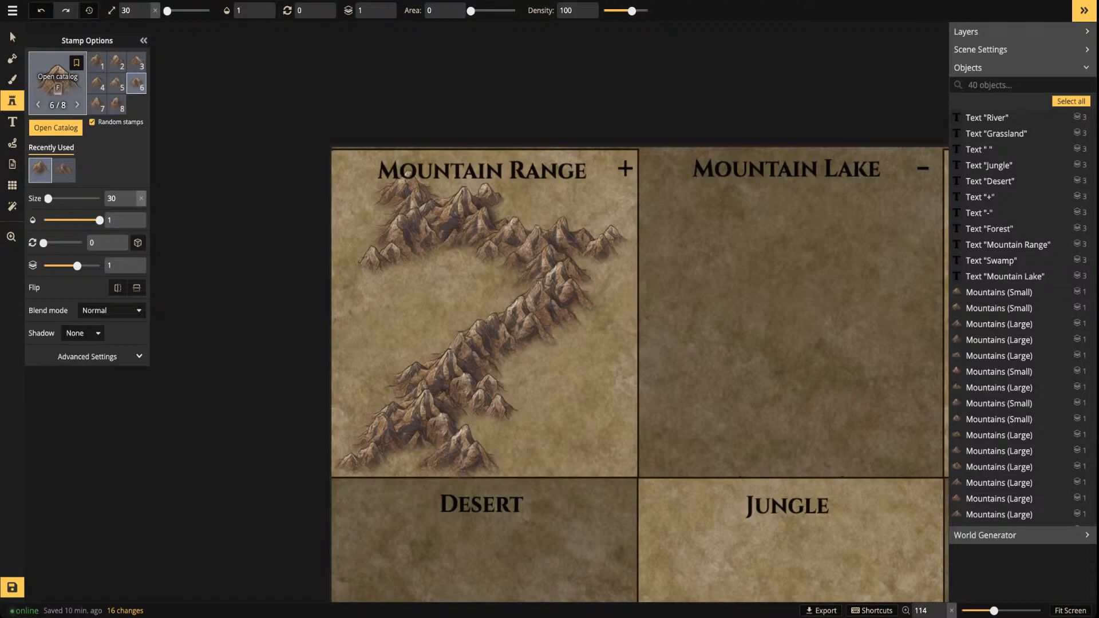
Choose the Brown Hills stamp set in the catalog's Hills category for the Mountain Range square
{"action": "left_click", "coordinate": [57, 80]}
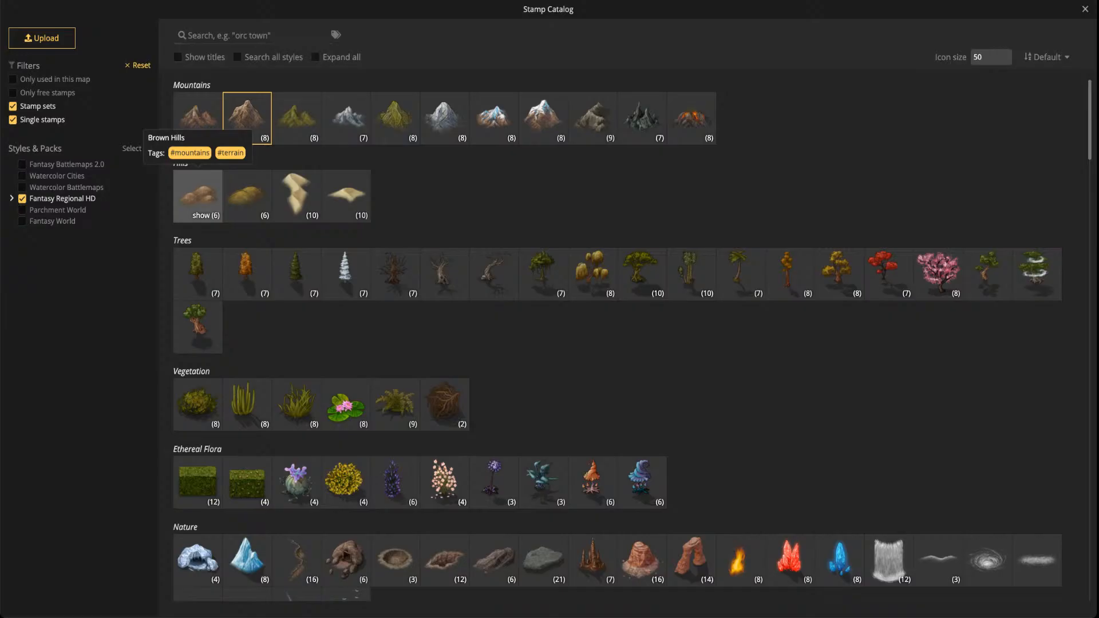
{"action": "left_click", "coordinate": [198, 192]}
{"action": "scroll", "coordinate": [435, 267], "scroll_direction": "up", "scroll_amount": 5}
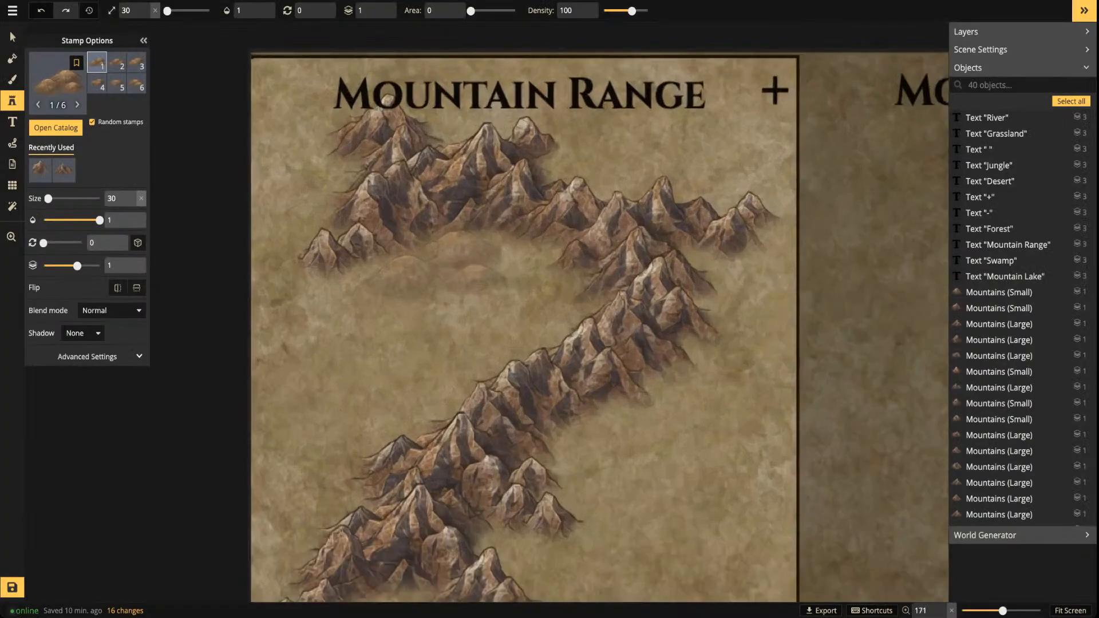
{"action": "left_click_drag", "start_coordinate": [445, 262], "coordinate": [491, 189]}
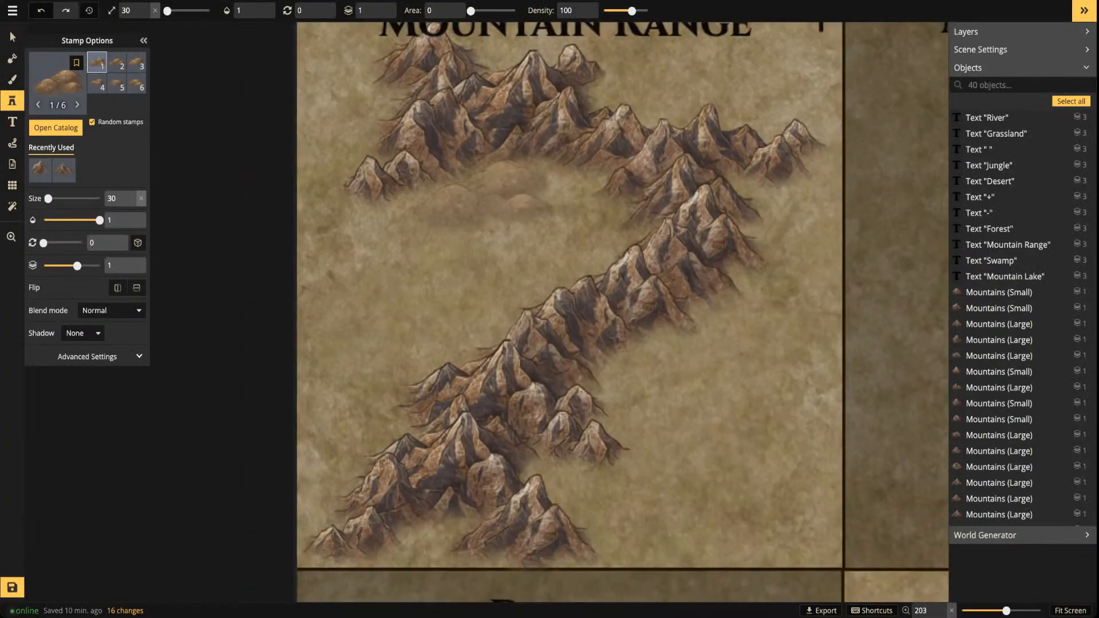
Set the Brown Hills stamp size to 10 after comparing larger sizes against the mountains
{"action": "key", "text": "bracketleft"}
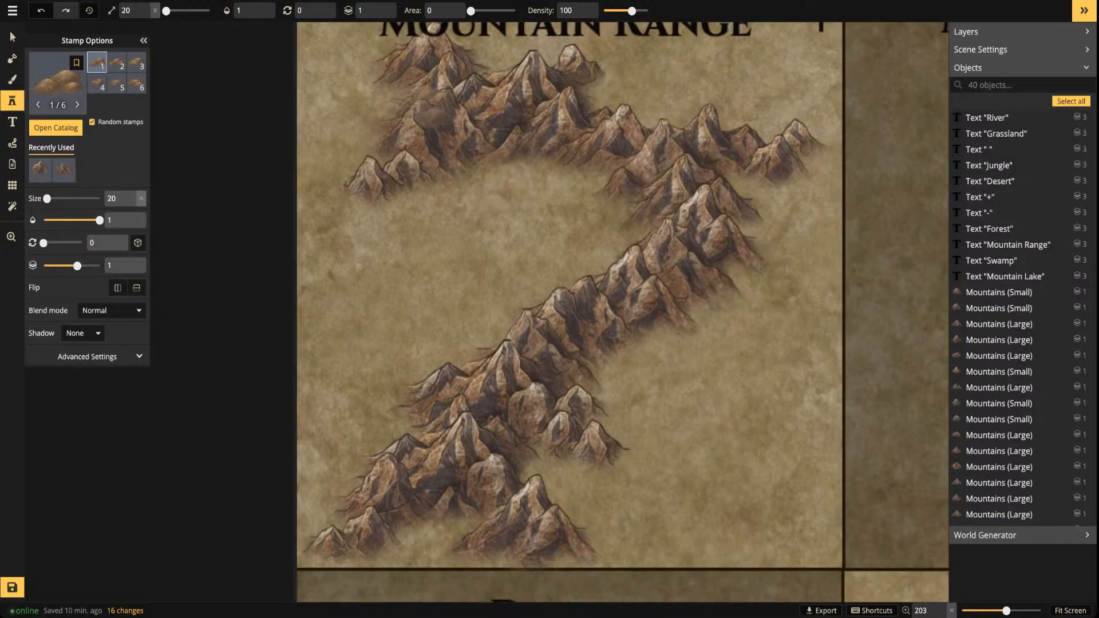
{"action": "scroll", "coordinate": [434, 109], "scroll_direction": "down", "scroll_amount": 2}
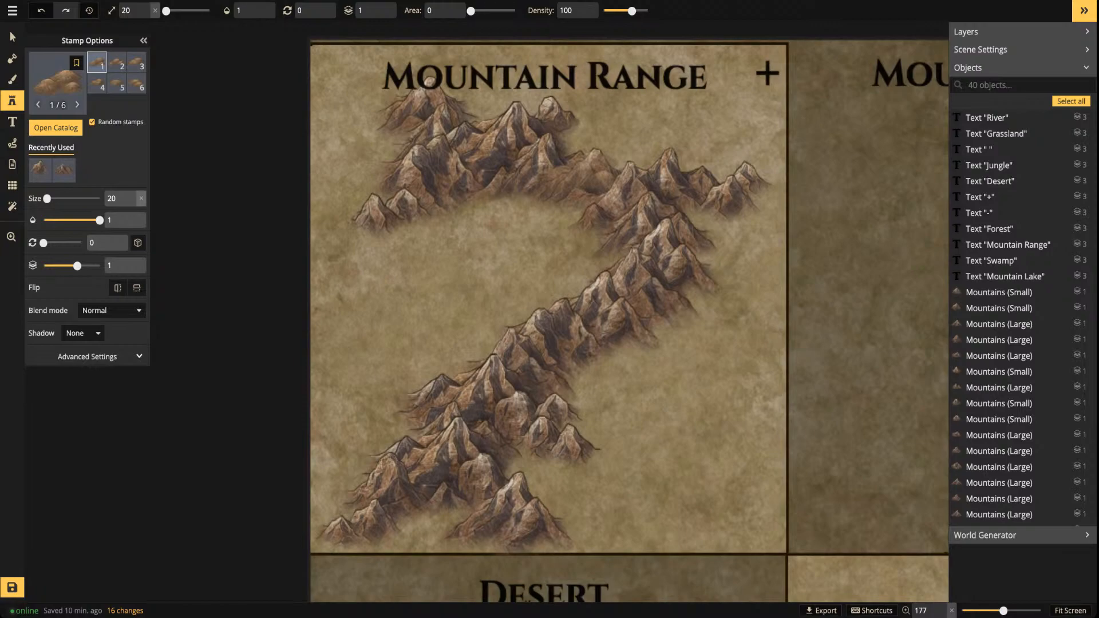
{"action": "key", "text": "]"}
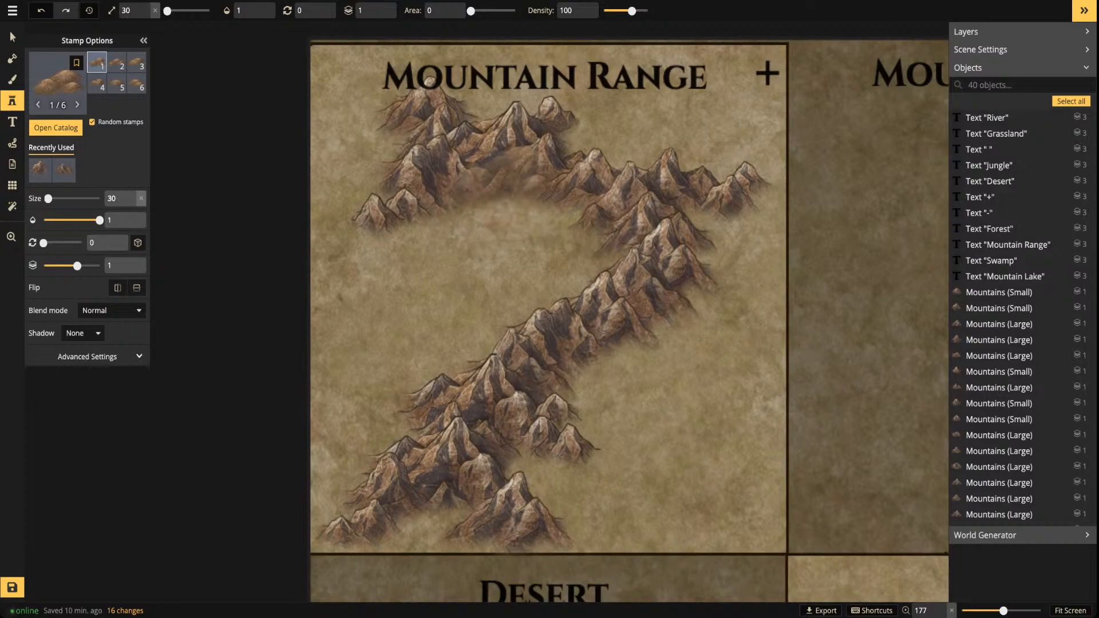
{"action": "key", "text": "["}
{"action": "key", "text": "["}
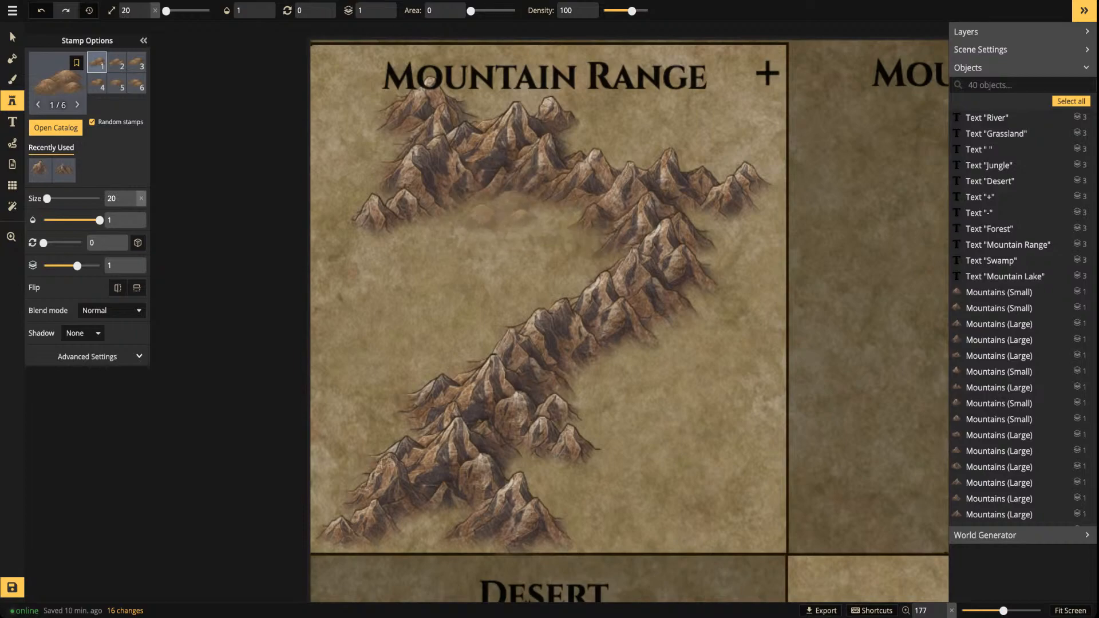
{"action": "scroll", "coordinate": [492, 172], "scroll_direction": "up", "scroll_amount": 5}
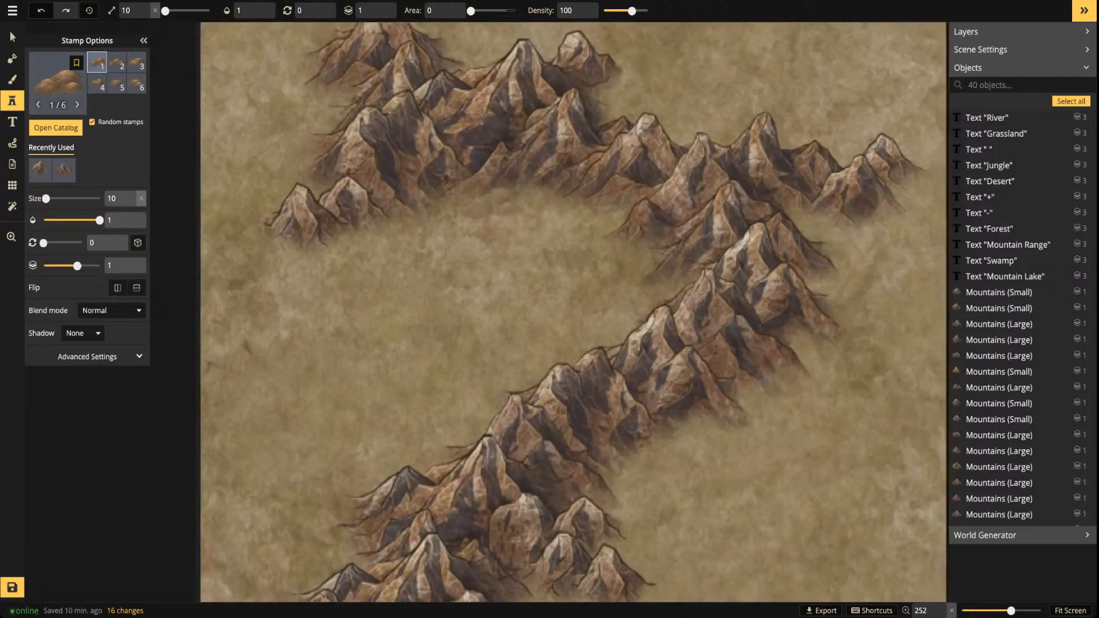
Stamp small brown hills along the southern foot of the upper ridge and beside its left spur
{"action": "scroll", "coordinate": [475, 275], "scroll_direction": "down", "scroll_amount": 4}
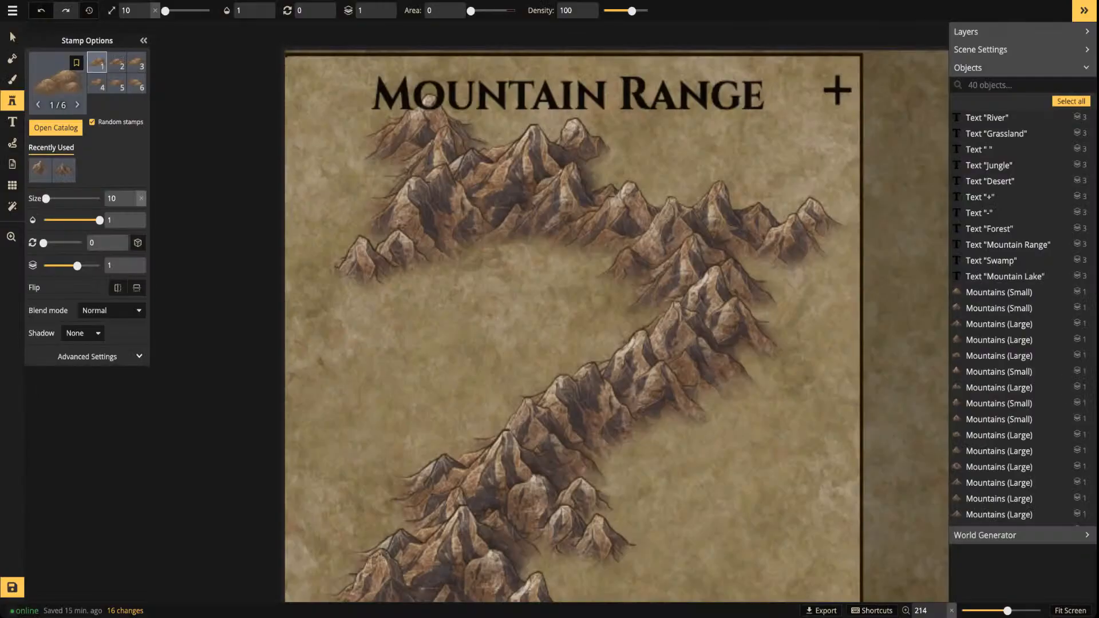
{"action": "scroll", "coordinate": [446, 280], "scroll_direction": "up", "scroll_amount": 3}
{"action": "scroll", "coordinate": [629, 231], "scroll_direction": "down", "scroll_amount": 3}
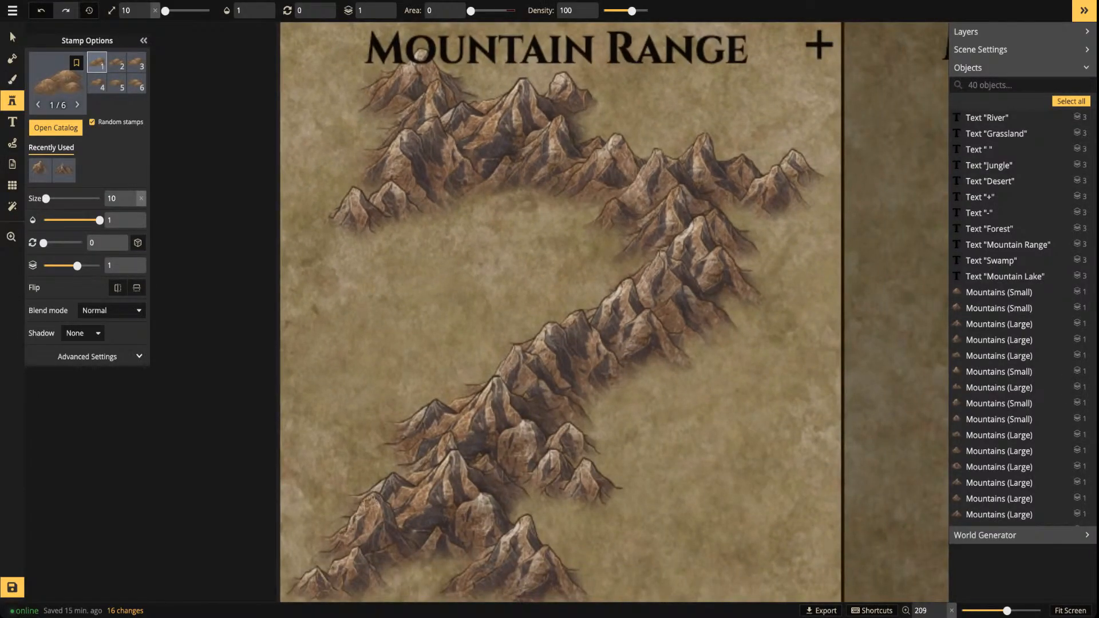
{"action": "left_click", "coordinate": [515, 193]}
{"action": "left_click", "coordinate": [568, 216]}
{"action": "left_click", "coordinate": [604, 235]}
{"action": "left_click", "coordinate": [407, 228]}
{"action": "left_click", "coordinate": [394, 229]}
Stamp brown hills around the upper-left peaks, behind the upper ridge, at the right tip and beside the right bend
{"action": "left_click", "coordinate": [368, 131]}
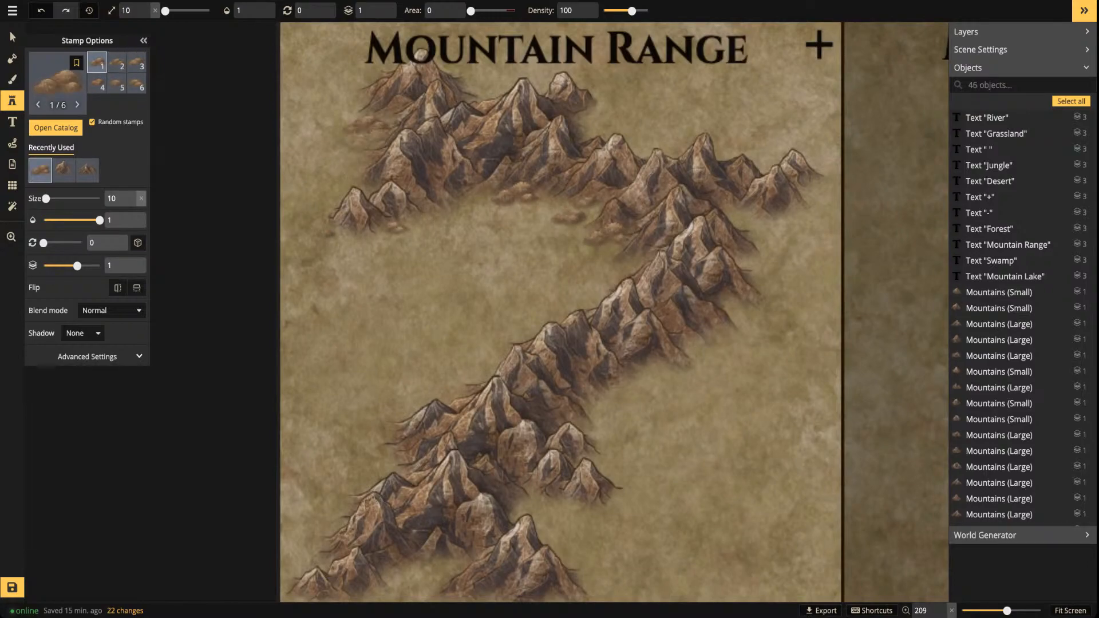
{"action": "left_click", "coordinate": [371, 143]}
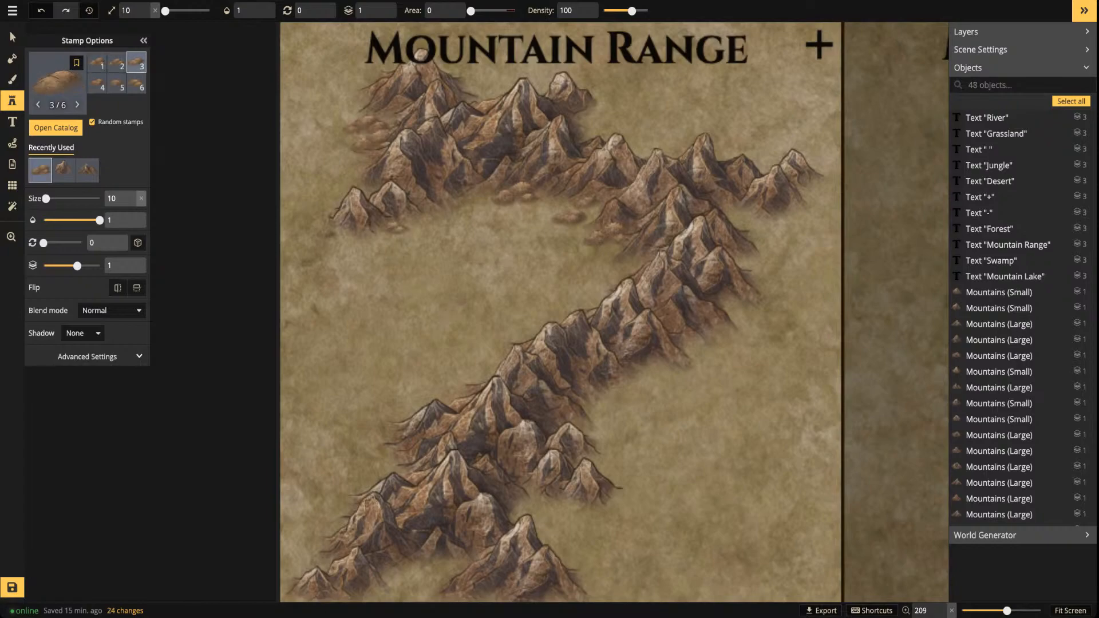
{"action": "left_click", "coordinate": [600, 113]}
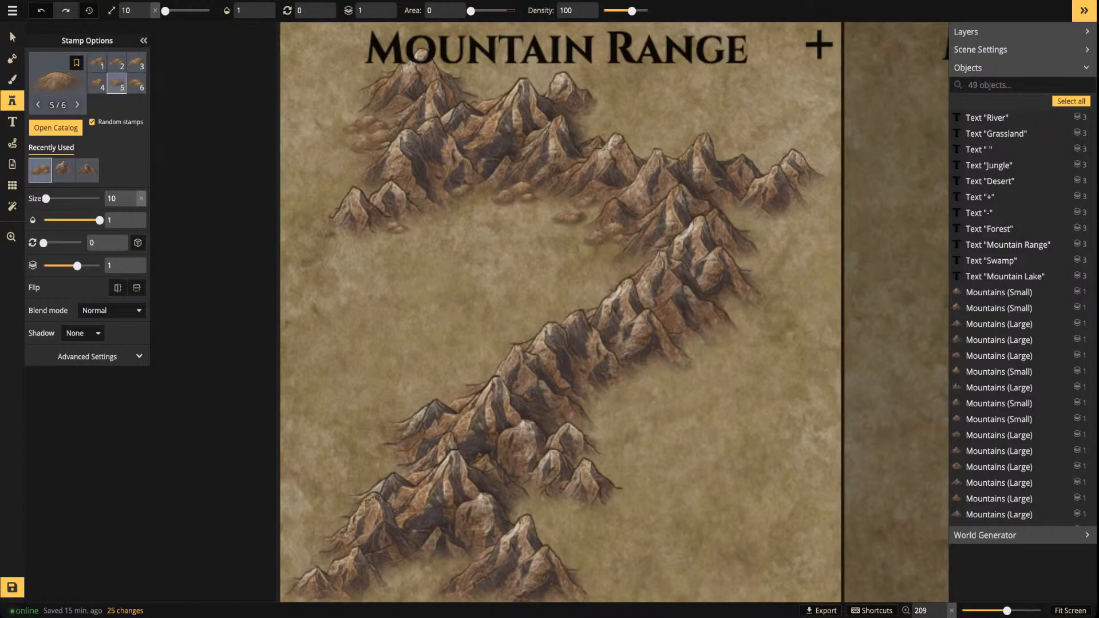
{"action": "left_click", "coordinate": [585, 114]}
{"action": "left_click", "coordinate": [474, 82]}
{"action": "left_click", "coordinate": [821, 184]}
{"action": "left_click", "coordinate": [763, 261]}
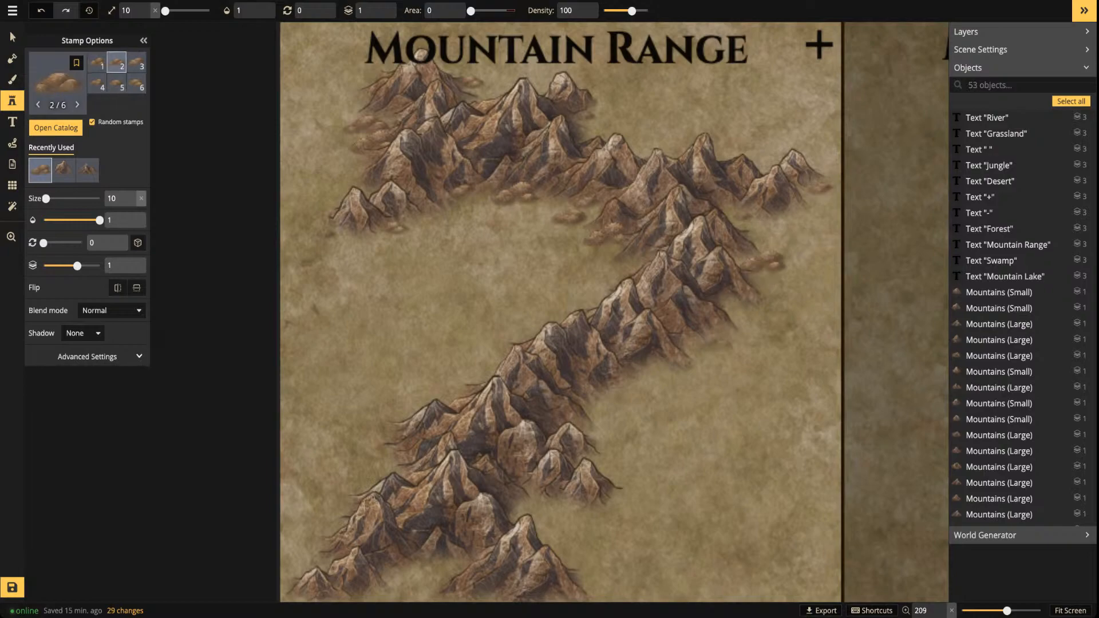
Stamp brown hills along the southeastern foot of the diagonal ridge, down to the gap between its lower spurs
{"action": "left_click", "coordinate": [704, 356]}
{"action": "left_click", "coordinate": [622, 396]}
{"action": "left_click", "coordinate": [656, 373]}
{"action": "left_click", "coordinate": [604, 429]}
{"action": "left_click", "coordinate": [614, 464]}
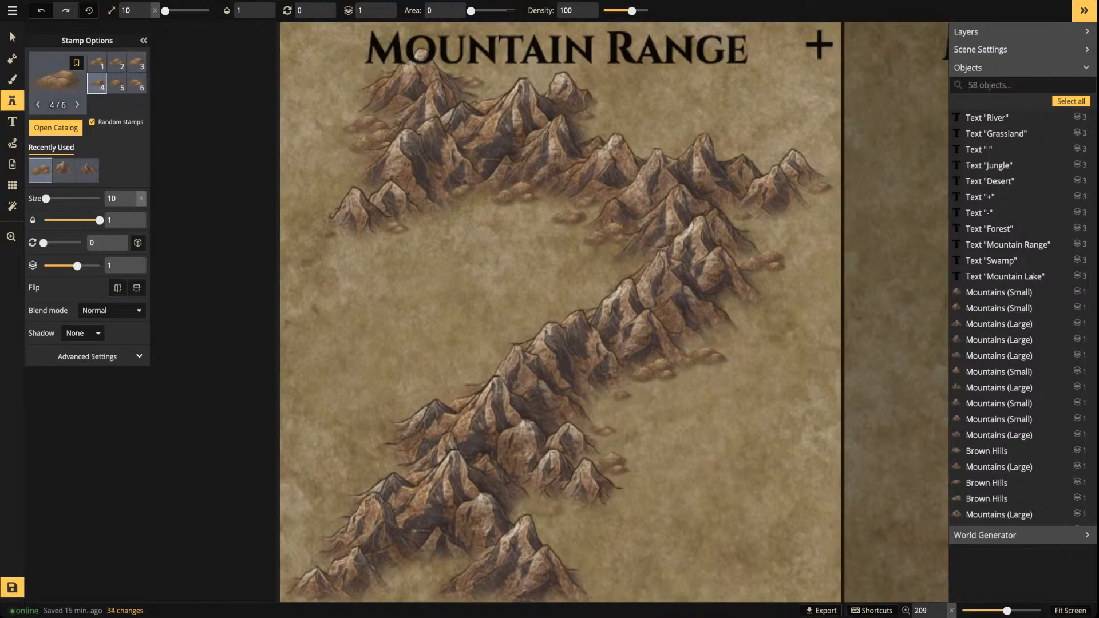
{"action": "left_click", "coordinate": [541, 508]}
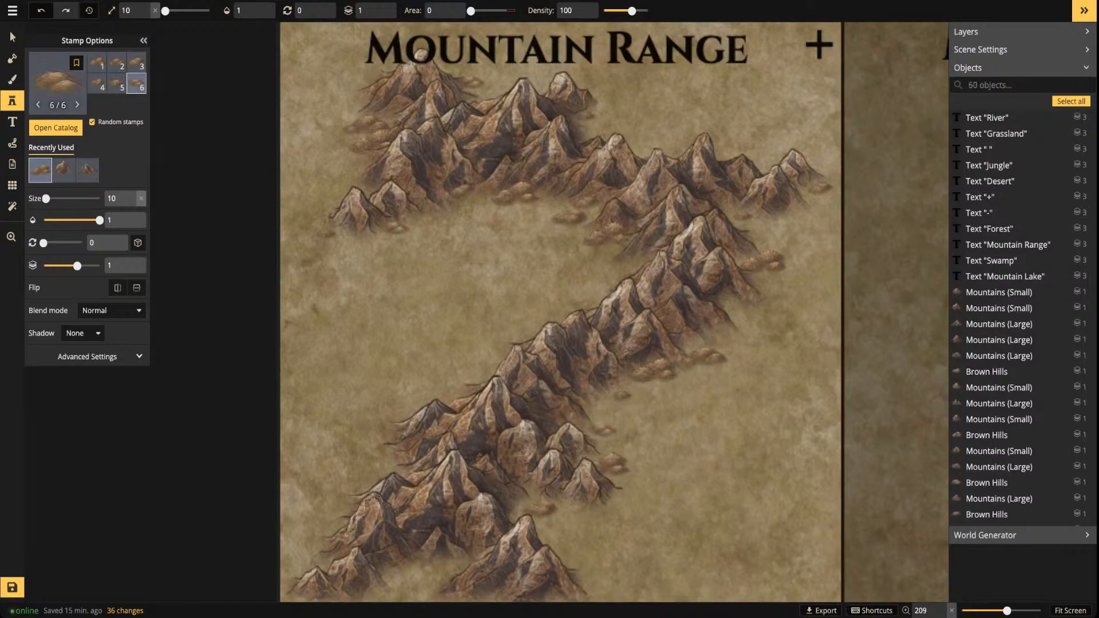
Stamp brown hills along the northwestern edge of the diagonal ridge, down to the peaks at its lower left
{"action": "left_click", "coordinate": [467, 371]}
{"action": "left_click", "coordinate": [486, 360]}
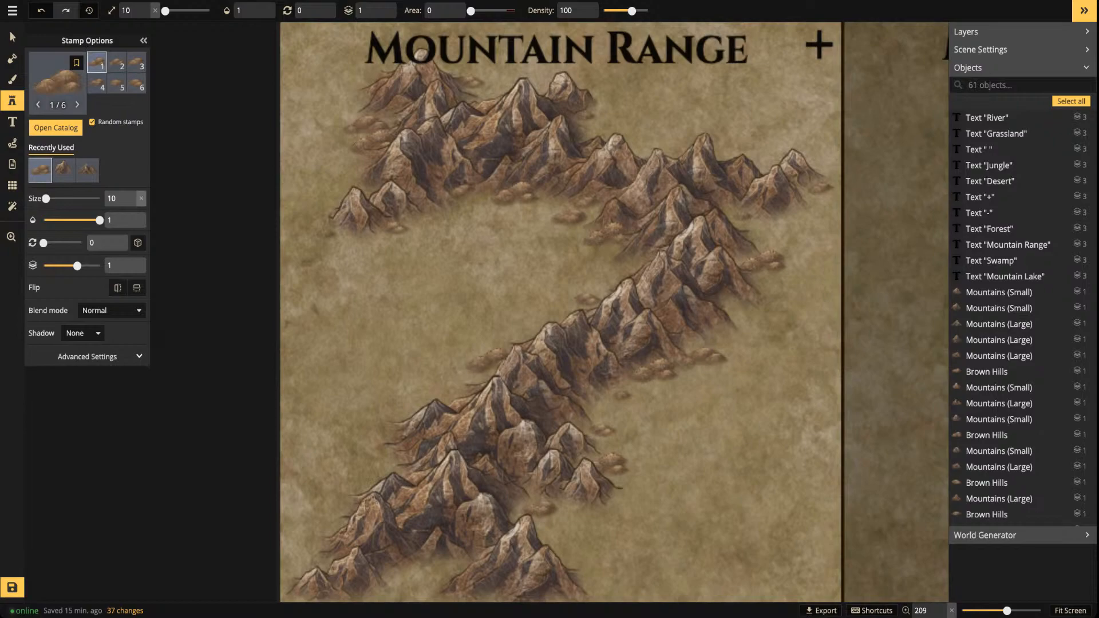
{"action": "left_click", "coordinate": [450, 391]}
{"action": "left_click", "coordinate": [381, 458]}
{"action": "key", "text": "space"}
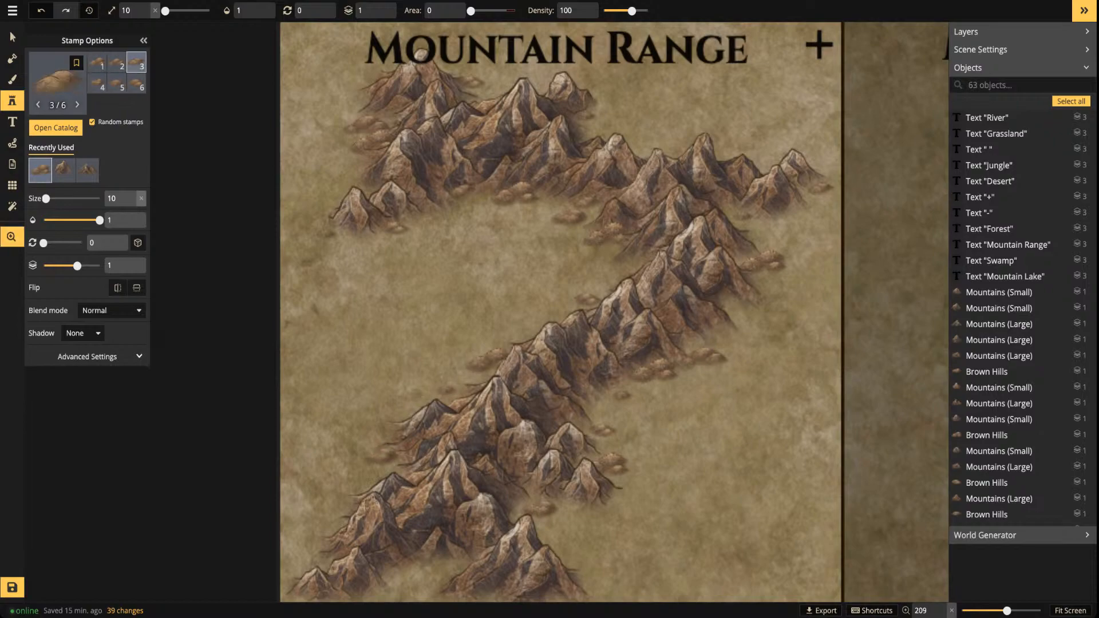
{"action": "left_click_drag", "start_coordinate": [382, 458], "coordinate": [470, 265]}
{"action": "left_click", "coordinate": [483, 277]}
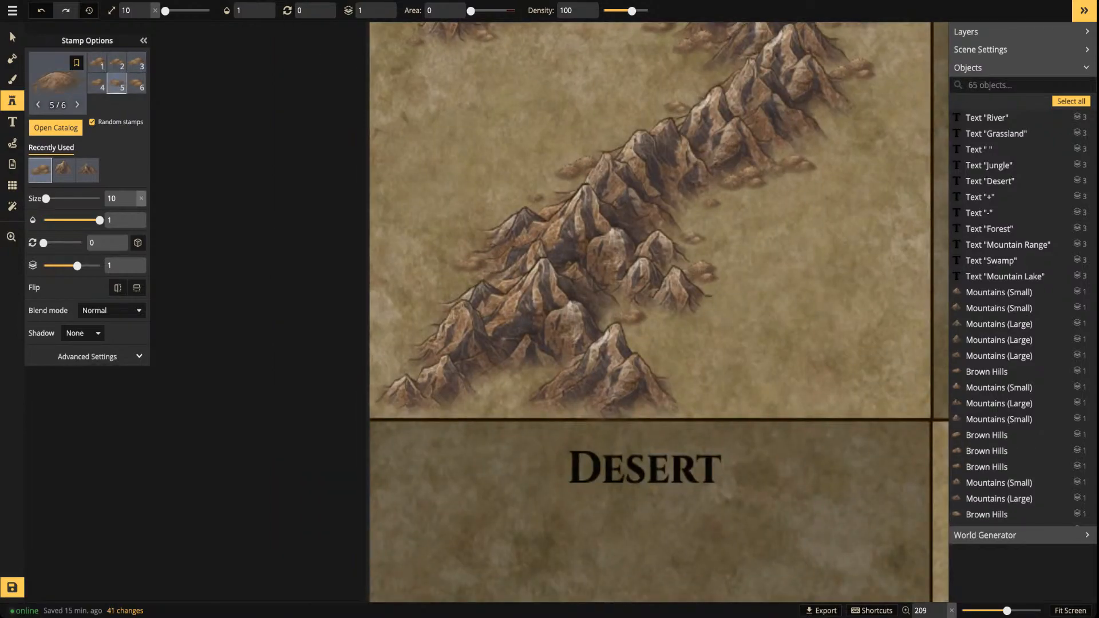
{"action": "left_click", "coordinate": [454, 297]}
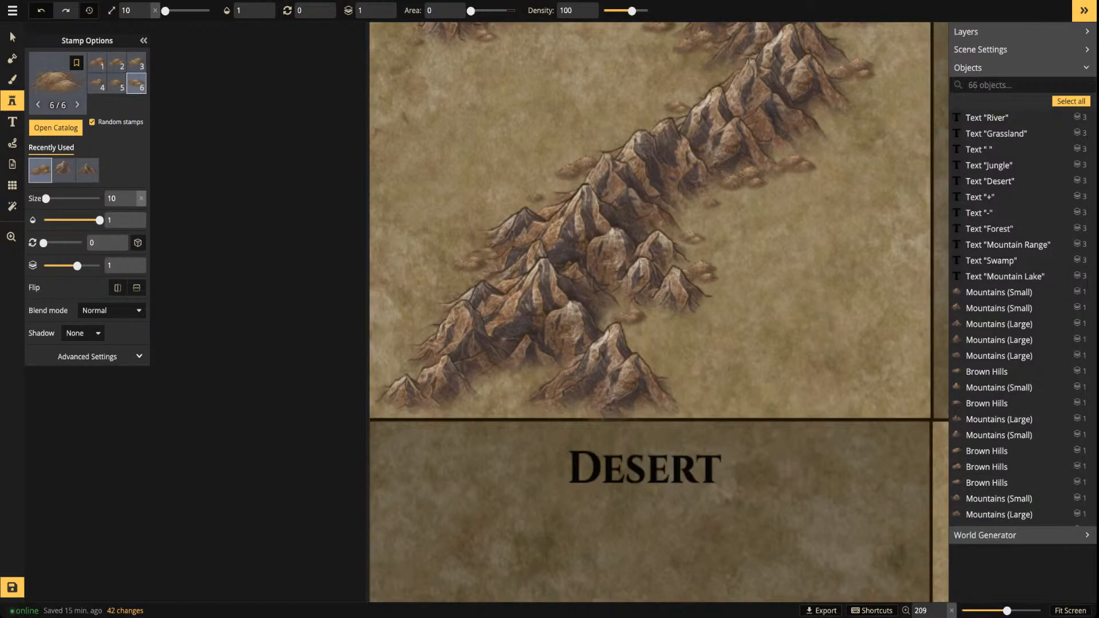
Select the size 10 brown hill on the lower ridge's northwestern side and nudge it slightly
{"action": "left_click", "coordinate": [12, 37]}
{"action": "left_click", "coordinate": [527, 325]}
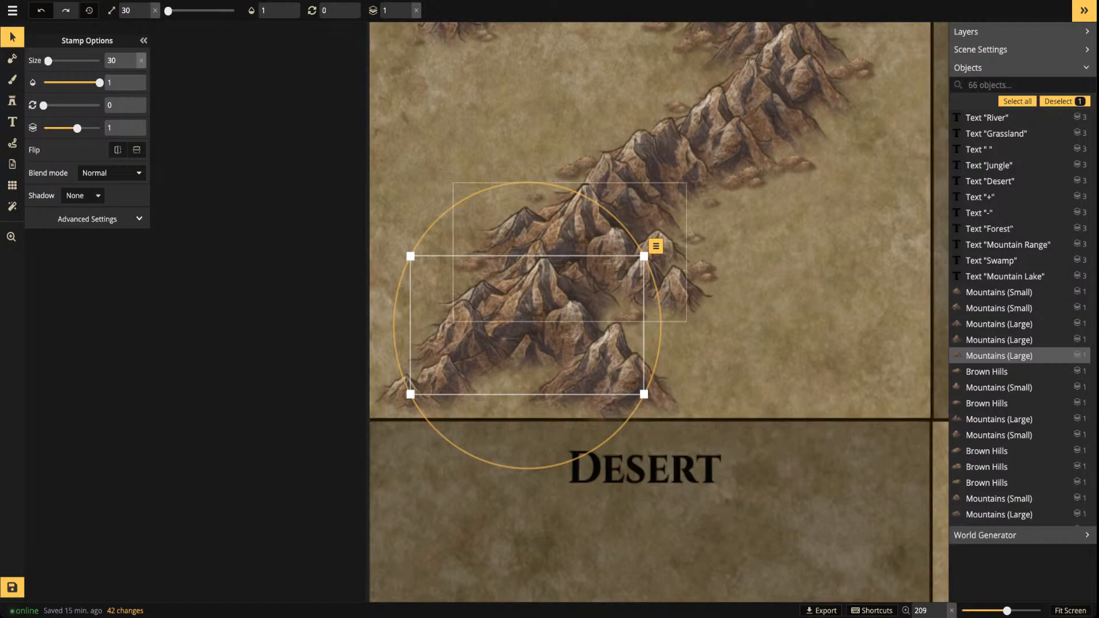
{"action": "left_click", "coordinate": [469, 266]}
{"action": "mouse_move", "coordinate": [469, 266]}
{"action": "left_mouse_down"}
{"action": "mouse_move", "coordinate": [493, 404]}
{"action": "mouse_move", "coordinate": [493, 250]}
{"action": "mouse_move", "coordinate": [469, 257]}
{"action": "mouse_move", "coordinate": [452, 270]}
{"action": "mouse_move", "coordinate": [499, 368]}
{"action": "mouse_move", "coordinate": [525, 370]}
{"action": "mouse_move", "coordinate": [444, 262]}
{"action": "mouse_move", "coordinate": [469, 285]}
{"action": "mouse_move", "coordinate": [465, 246]}
{"action": "mouse_move", "coordinate": [471, 265]}
{"action": "left_mouse_up"}
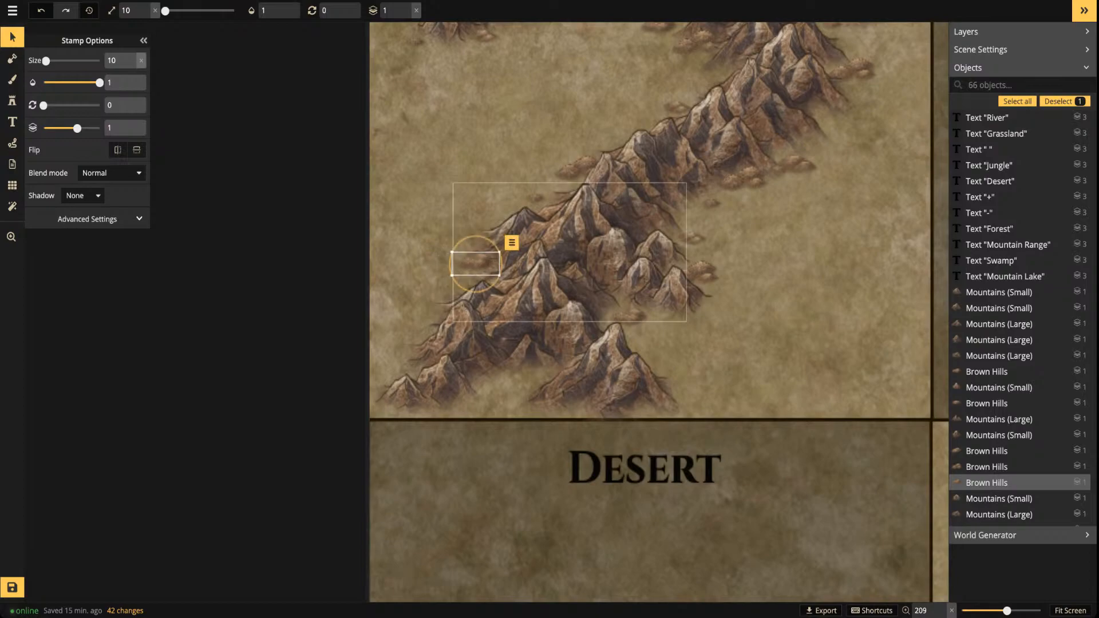
{"action": "scroll", "coordinate": [458, 224], "scroll_direction": "down", "scroll_amount": 3}
{"action": "left_click_drag", "start_coordinate": [572, 195], "coordinate": [509, 375]}
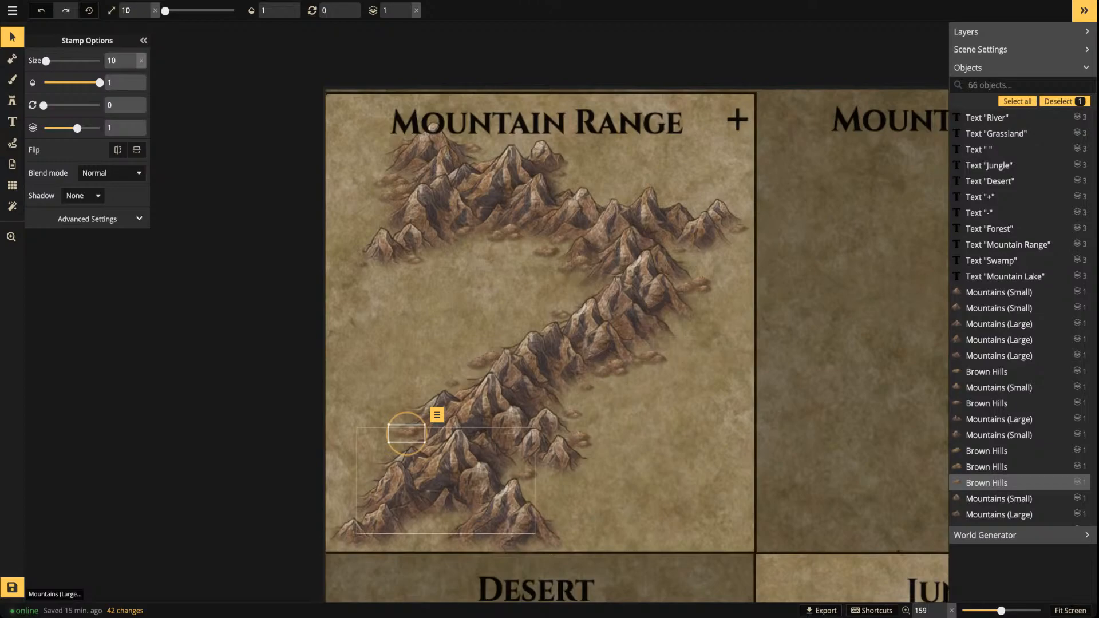
Stamp more brown hills between the two bottom spurs and around the peaks on the right of the upper ridge
{"action": "left_click", "coordinate": [12, 100]}
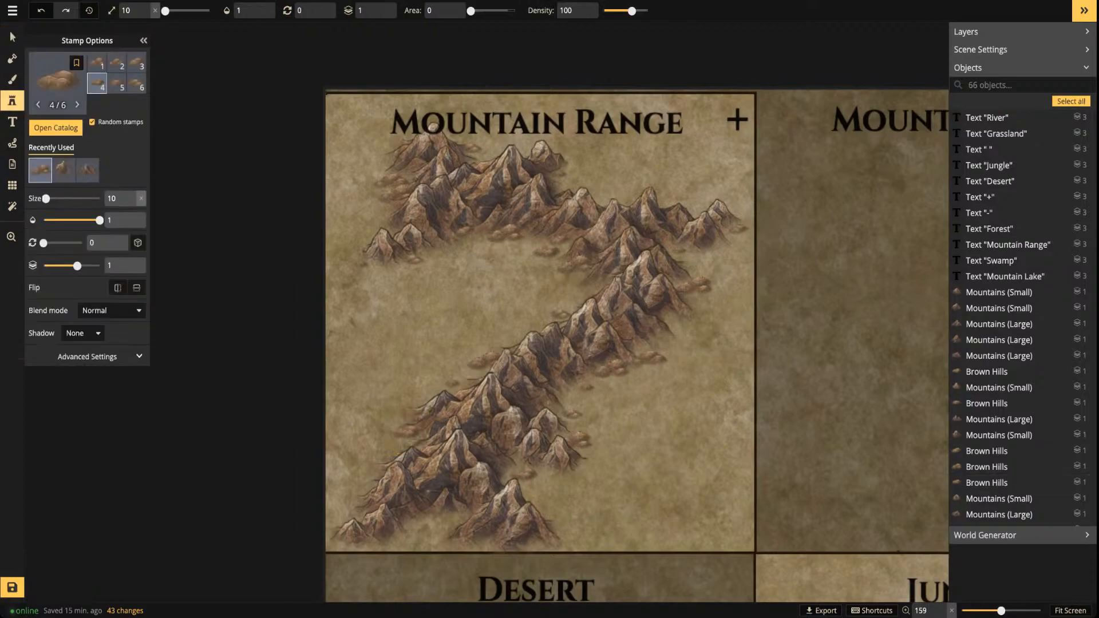
{"action": "left_click", "coordinate": [452, 516]}
{"action": "left_click", "coordinate": [425, 526]}
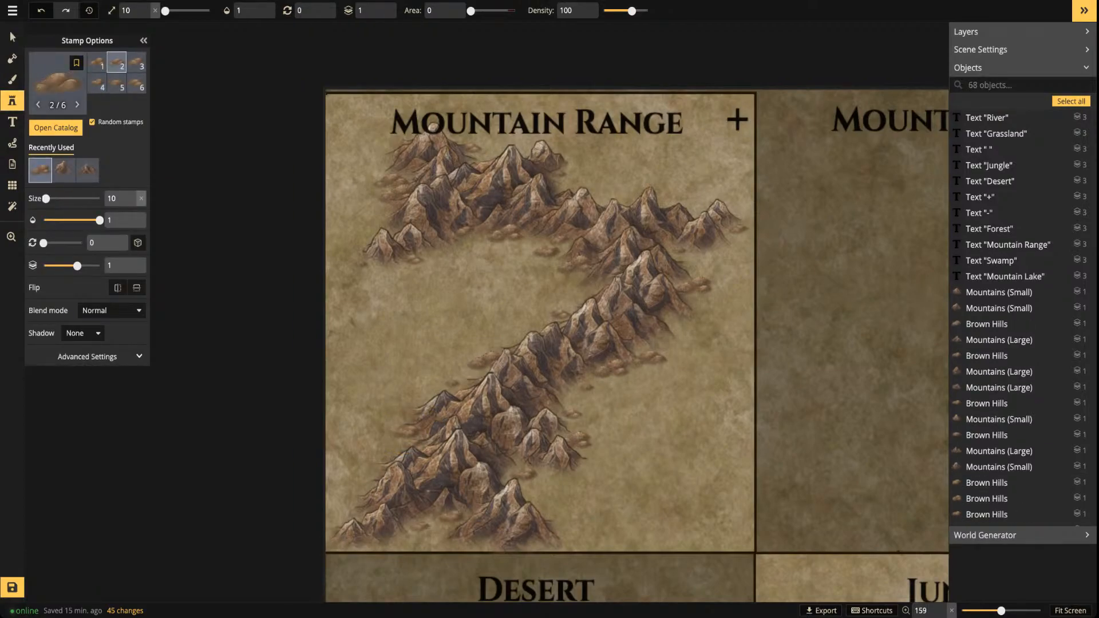
{"action": "left_click", "coordinate": [425, 526]}
{"action": "left_click", "coordinate": [479, 542]}
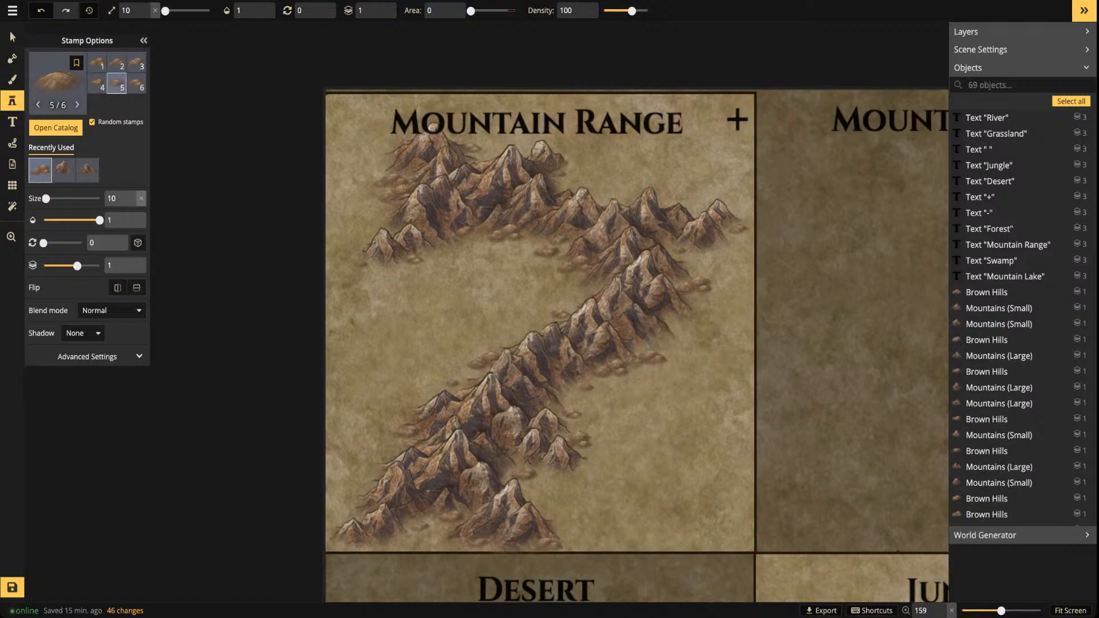
{"action": "left_click", "coordinate": [424, 525]}
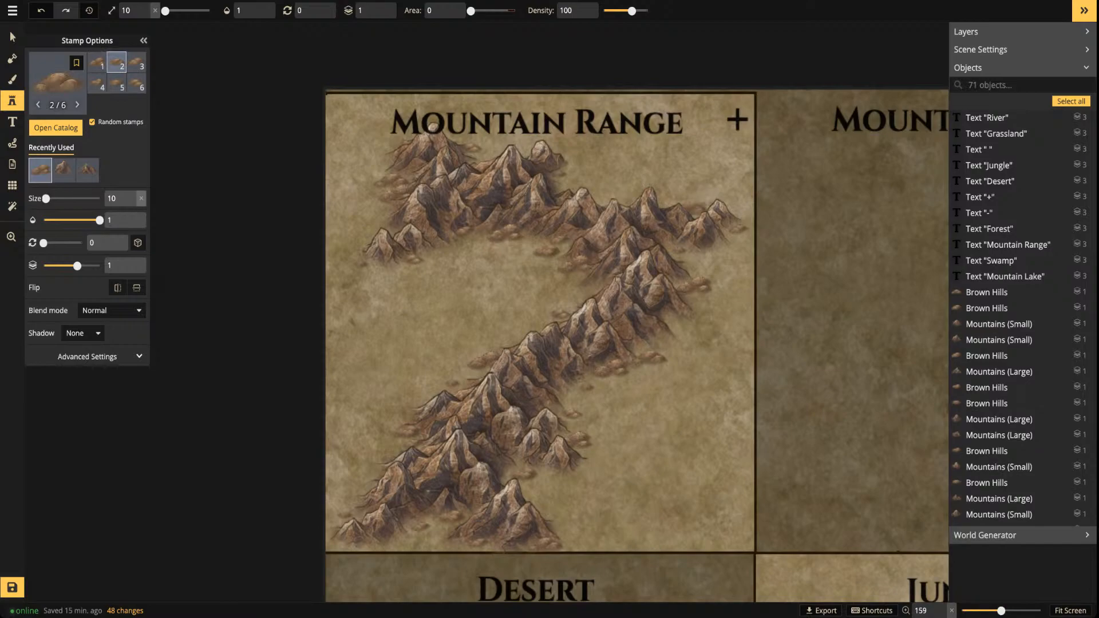
{"action": "left_click", "coordinate": [655, 205]}
{"action": "left_click", "coordinate": [635, 195]}
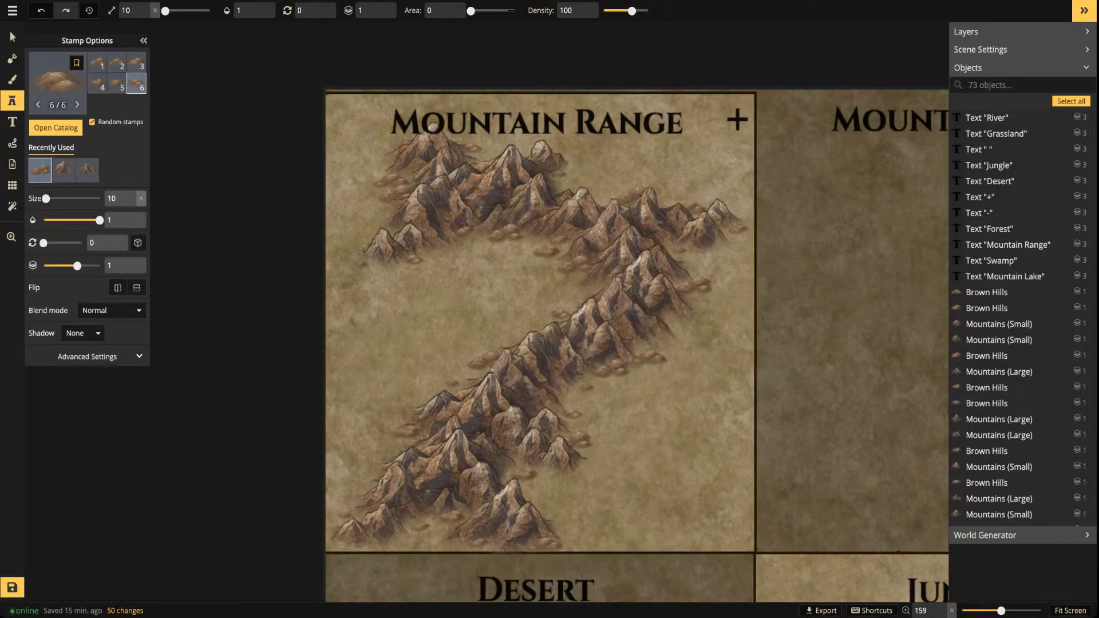
Examine the mountain range from afar among the other terrain squares and up close
{"action": "scroll", "coordinate": [647, 329], "scroll_direction": "down", "scroll_amount": 6}
{"action": "left_click_drag", "start_coordinate": [646, 329], "coordinate": [595, 277]}
{"action": "scroll", "coordinate": [635, 228], "scroll_direction": "up", "scroll_amount": 2}
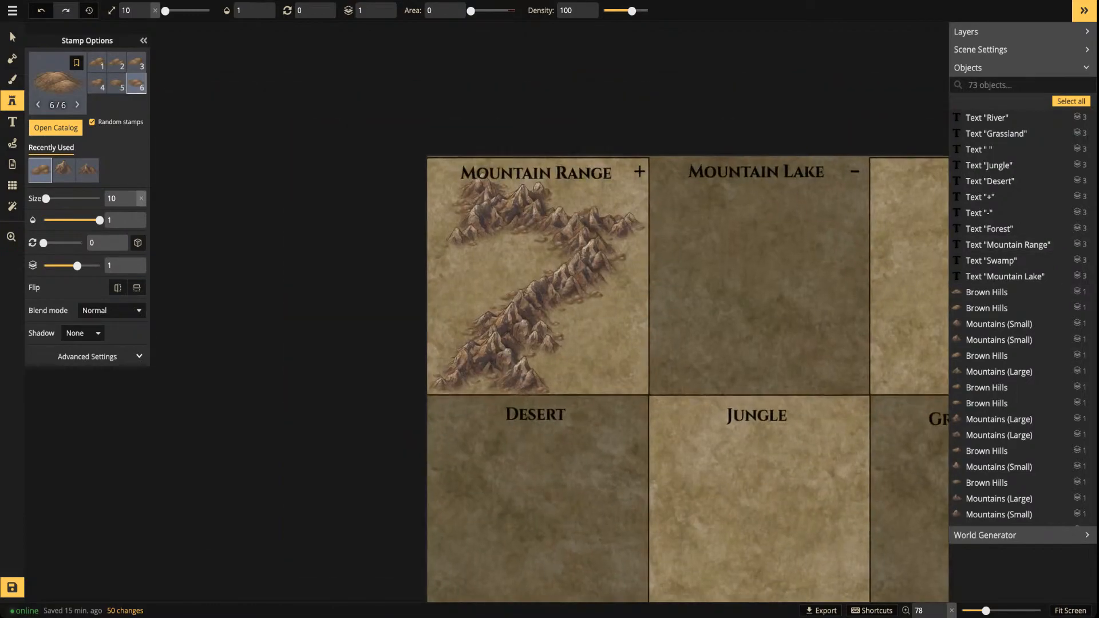
{"action": "left_click_drag", "start_coordinate": [635, 228], "coordinate": [415, 130]}
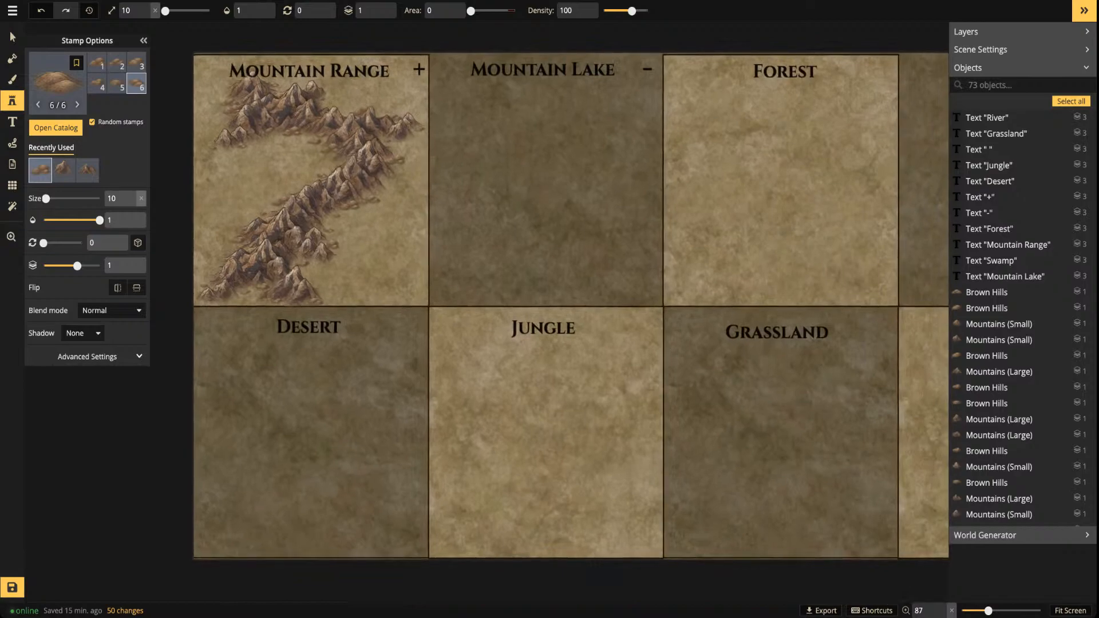
{"action": "scroll", "coordinate": [311, 193], "scroll_direction": "up", "scroll_amount": 3}
{"action": "left_click_drag", "start_coordinate": [268, 127], "coordinate": [489, 263]}
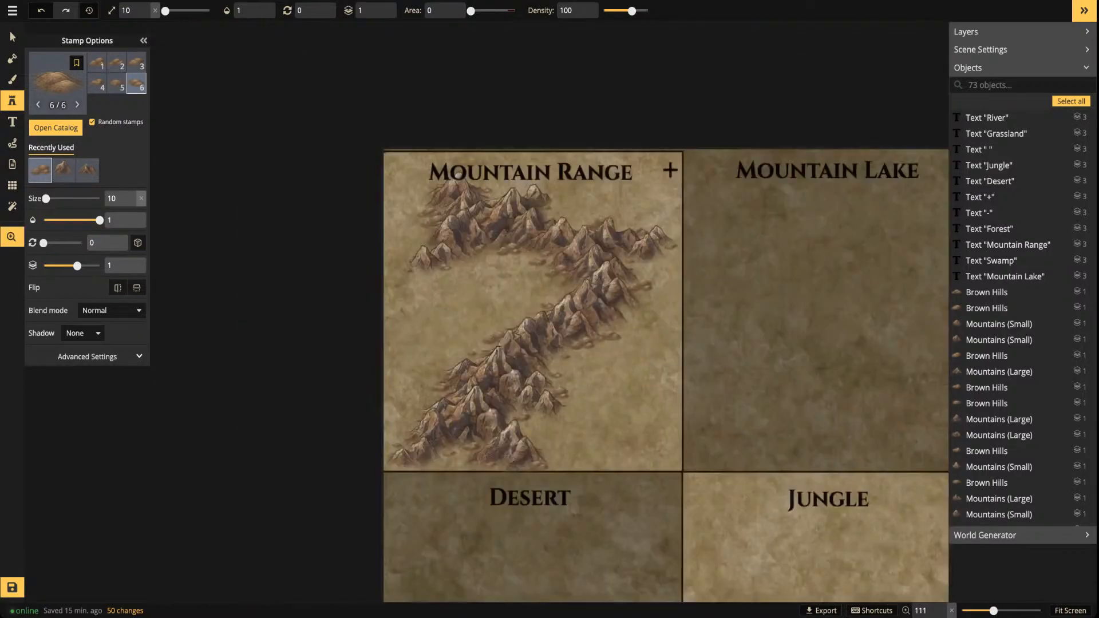
{"action": "scroll", "coordinate": [489, 263], "scroll_direction": "up", "scroll_amount": 4}
{"action": "left_click_drag", "start_coordinate": [642, 275], "coordinate": [597, 248]}
{"action": "scroll", "coordinate": [572, 252], "scroll_direction": "up", "scroll_amount": 1}
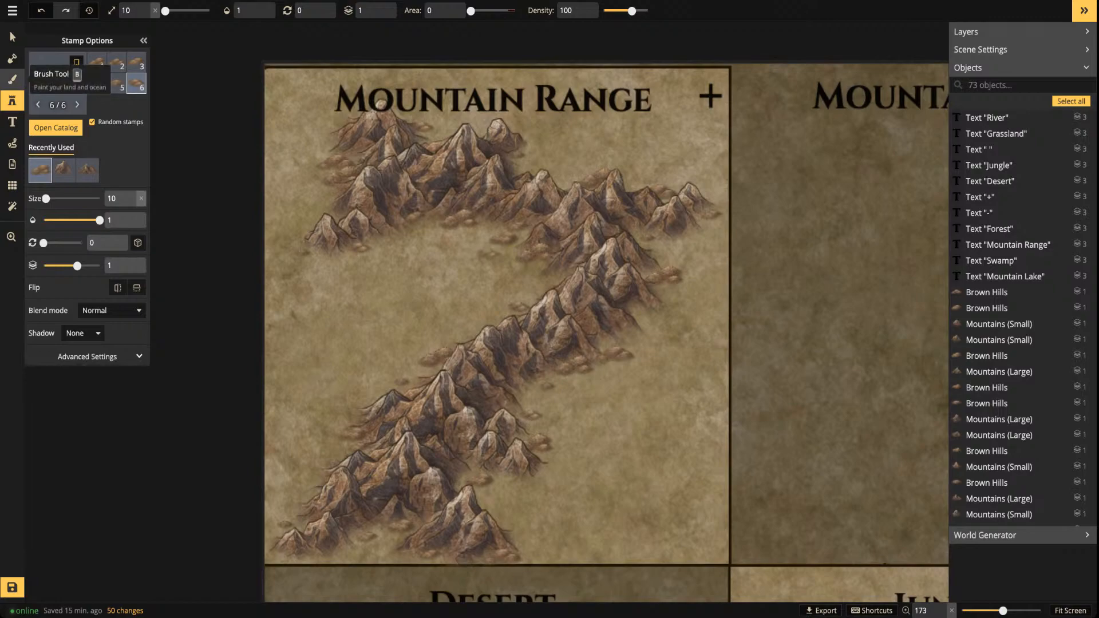
Browse the Fantasy Regional HD textures and choose Land Brown 1 for the Brush tool
{"action": "key", "text": "b"}
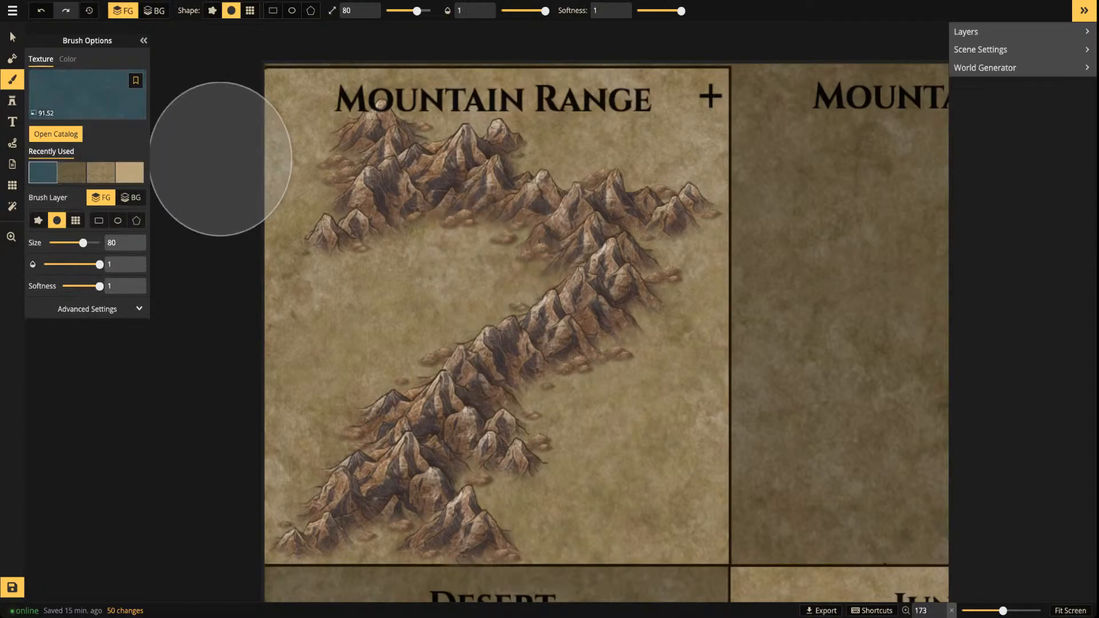
{"action": "left_click", "coordinate": [56, 133]}
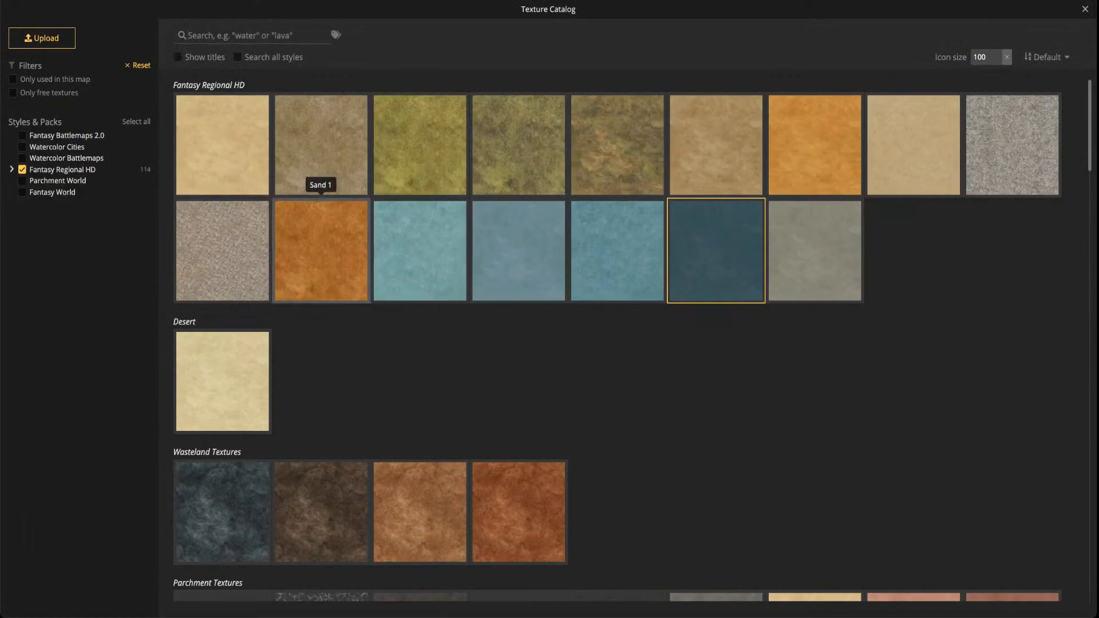
{"action": "scroll", "coordinate": [321, 240], "scroll_direction": "down", "scroll_amount": 1}
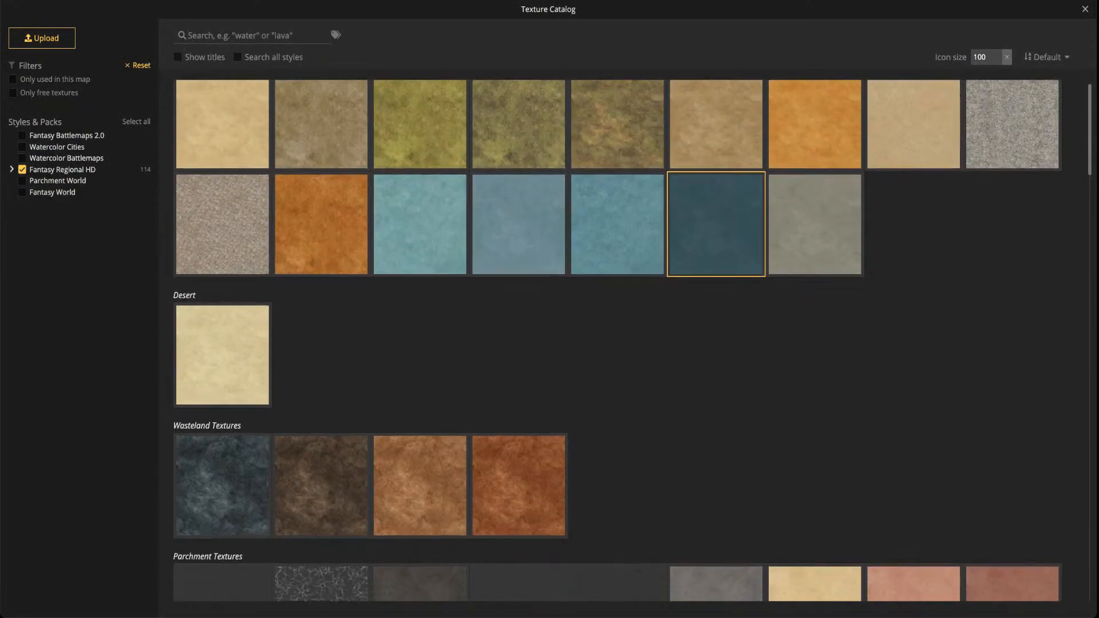
{"action": "scroll", "coordinate": [617, 341], "scroll_direction": "down", "scroll_amount": 10}
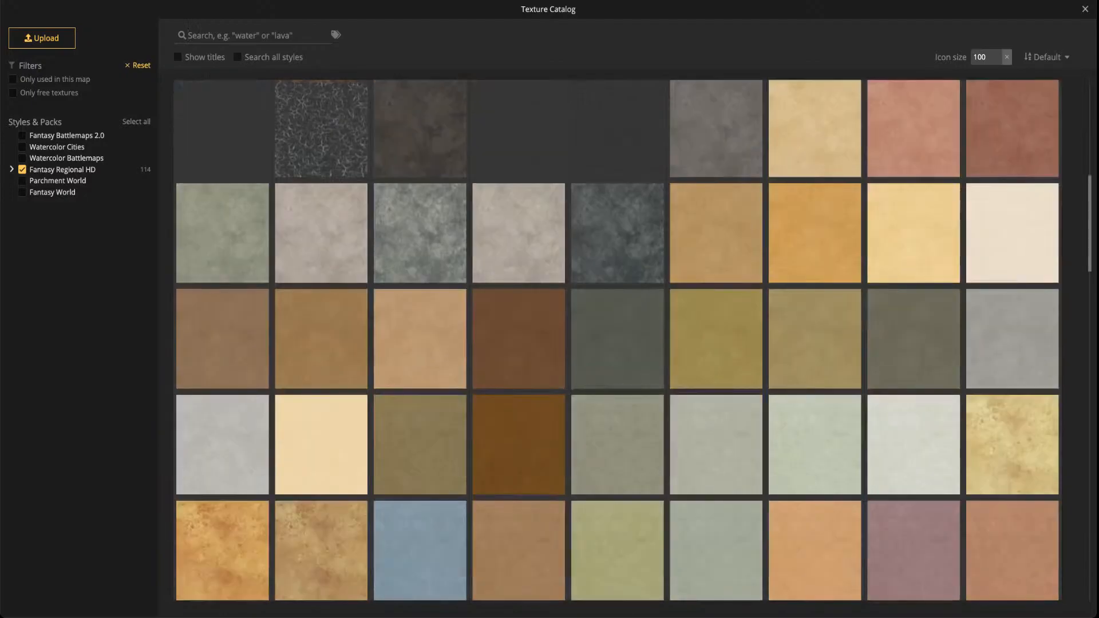
{"action": "scroll", "coordinate": [617, 340], "scroll_direction": "down", "scroll_amount": 10}
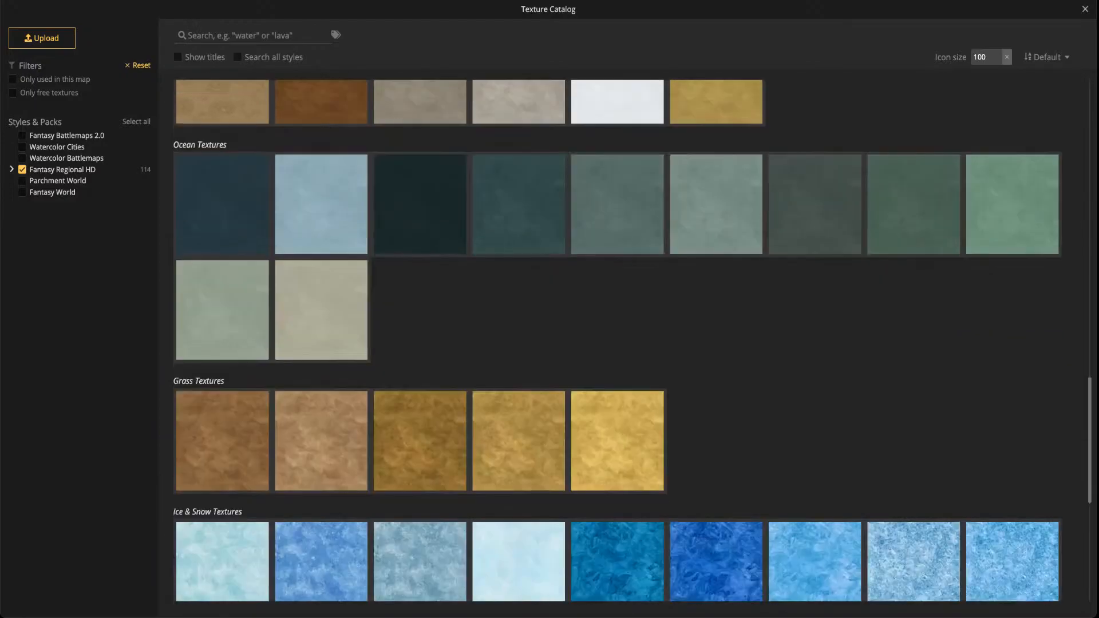
{"action": "scroll", "coordinate": [617, 341], "scroll_direction": "down", "scroll_amount": 10}
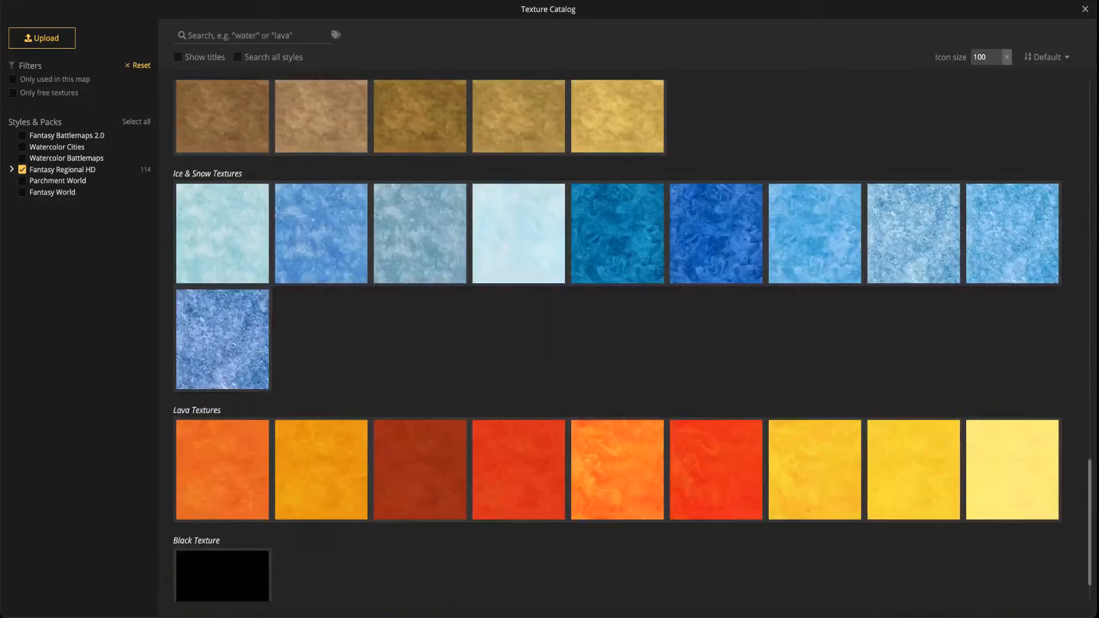
{"action": "scroll", "coordinate": [321, 435], "scroll_direction": "up", "scroll_amount": 15}
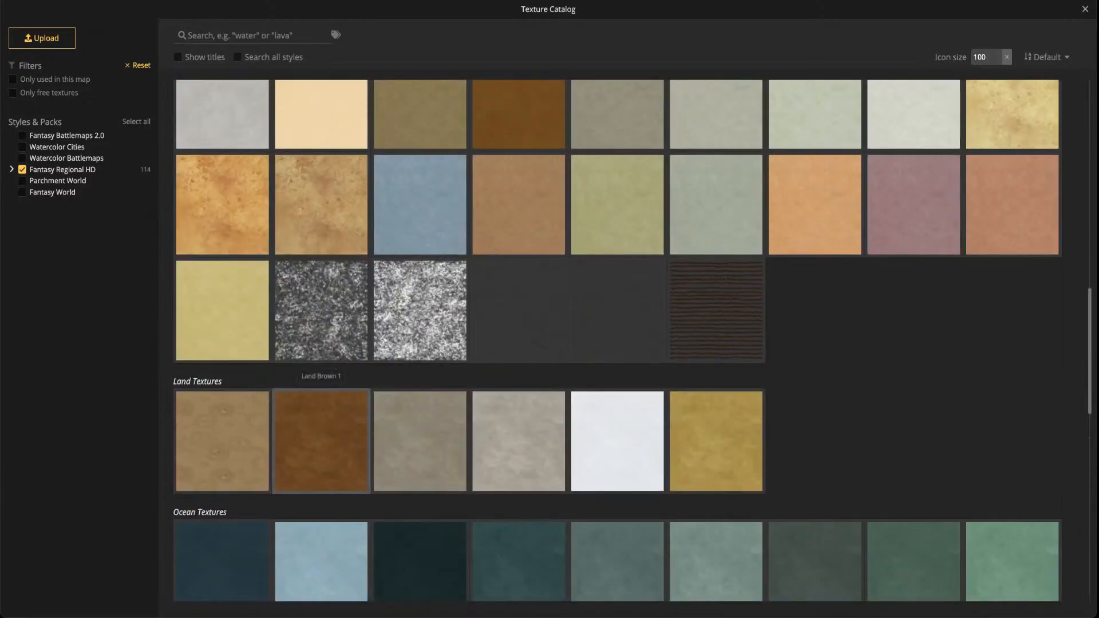
{"action": "left_click", "coordinate": [321, 442]}
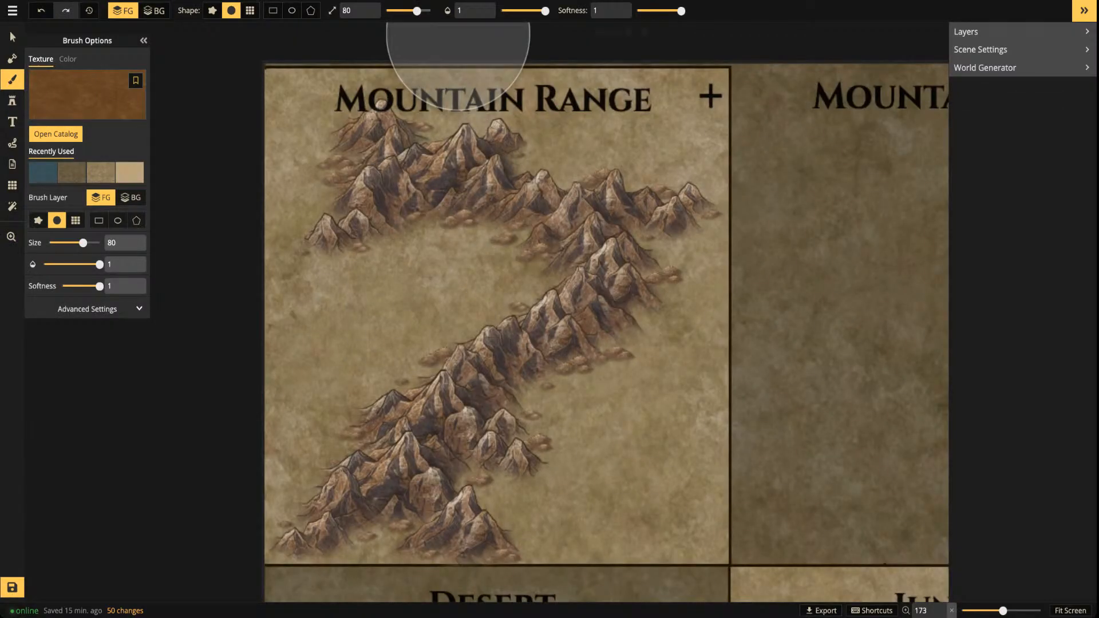
Set the brush size to 30, try a brown stroke along the inner bend of the ridges and undo it
{"action": "left_click", "coordinate": [404, 11]}
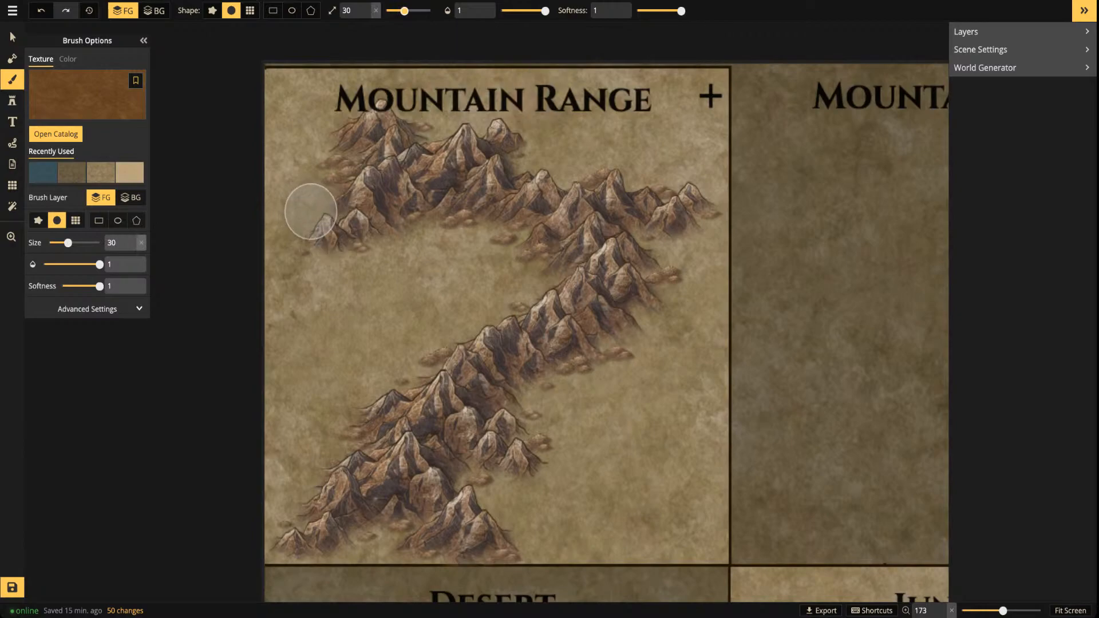
{"action": "mouse_move", "coordinate": [334, 238]}
{"action": "left_mouse_down"}
{"action": "mouse_move", "coordinate": [442, 231]}
{"action": "mouse_move", "coordinate": [410, 227]}
{"action": "mouse_move", "coordinate": [544, 230]}
{"action": "mouse_move", "coordinate": [476, 238]}
{"action": "mouse_move", "coordinate": [548, 245]}
{"action": "mouse_move", "coordinate": [533, 296]}
{"action": "mouse_move", "coordinate": [581, 310]}
{"action": "mouse_move", "coordinate": [426, 338]}
{"action": "left_mouse_up"}
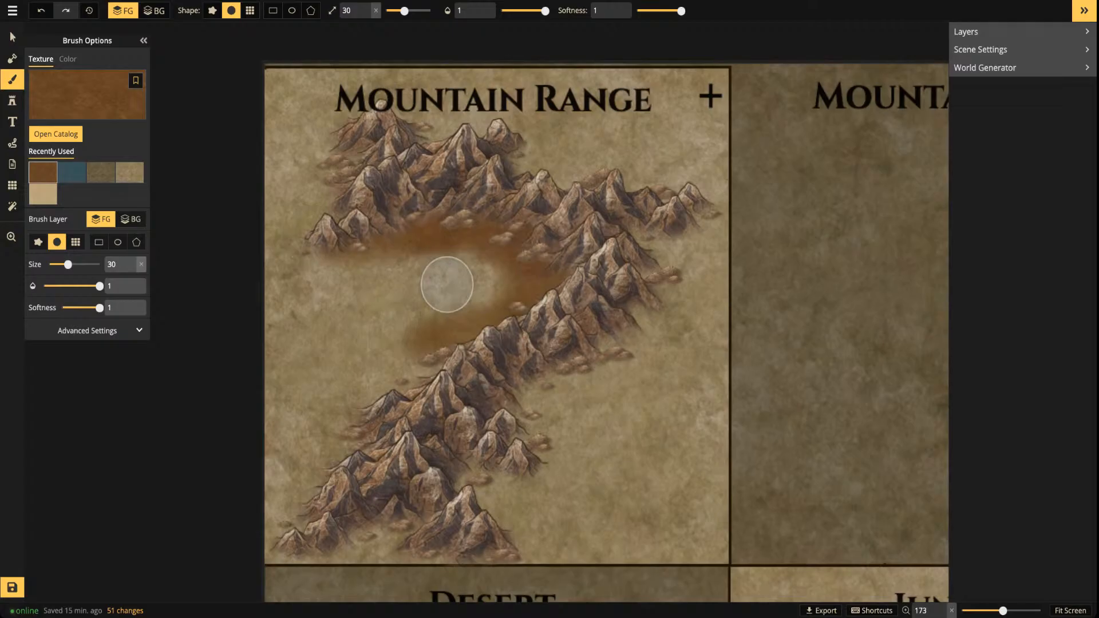
{"action": "key", "text": "ctrl+z"}
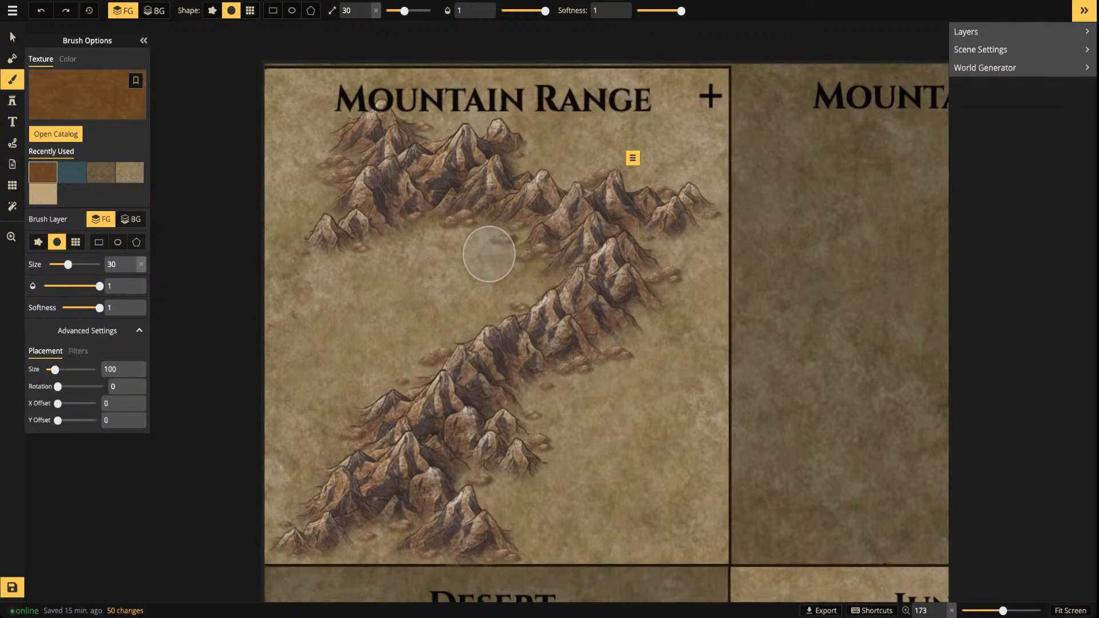
Set the brown texture's brightness to 110 and saturation to 92, and try another stroke inside the ridge bend
{"action": "left_click", "coordinate": [77, 351]}
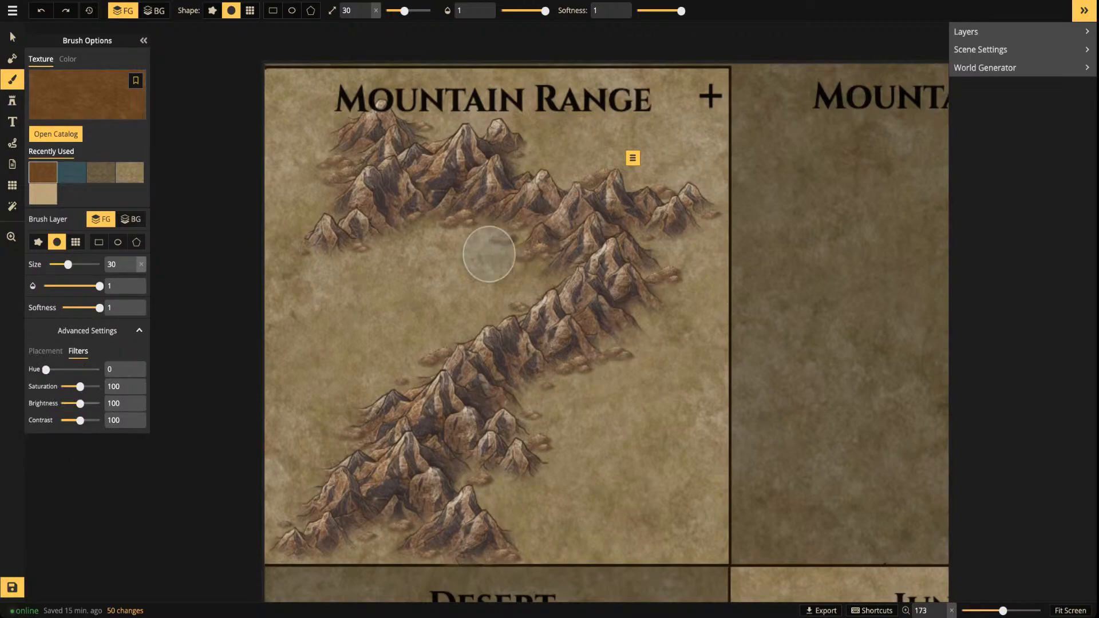
{"action": "left_click_drag", "start_coordinate": [80, 403], "coordinate": [81, 403]}
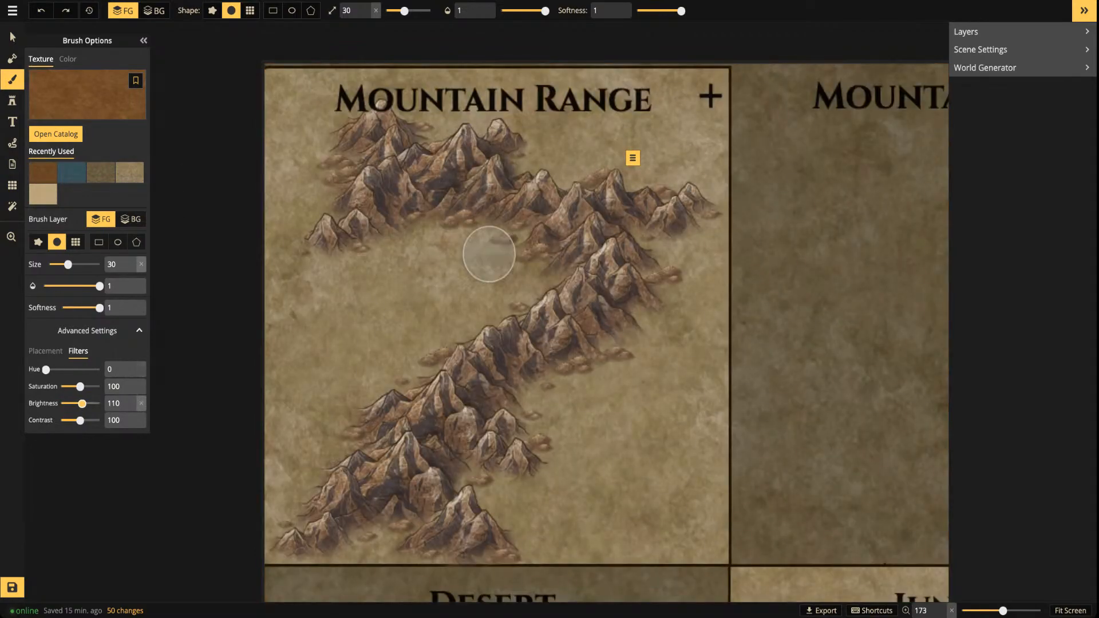
{"action": "left_click_drag", "start_coordinate": [80, 386], "coordinate": [79, 387]}
{"action": "mouse_move", "coordinate": [441, 219]}
{"action": "left_mouse_down"}
{"action": "mouse_move", "coordinate": [521, 220]}
{"action": "mouse_move", "coordinate": [511, 230]}
{"action": "mouse_move", "coordinate": [551, 242]}
{"action": "mouse_move", "coordinate": [538, 312]}
{"action": "left_mouse_up"}
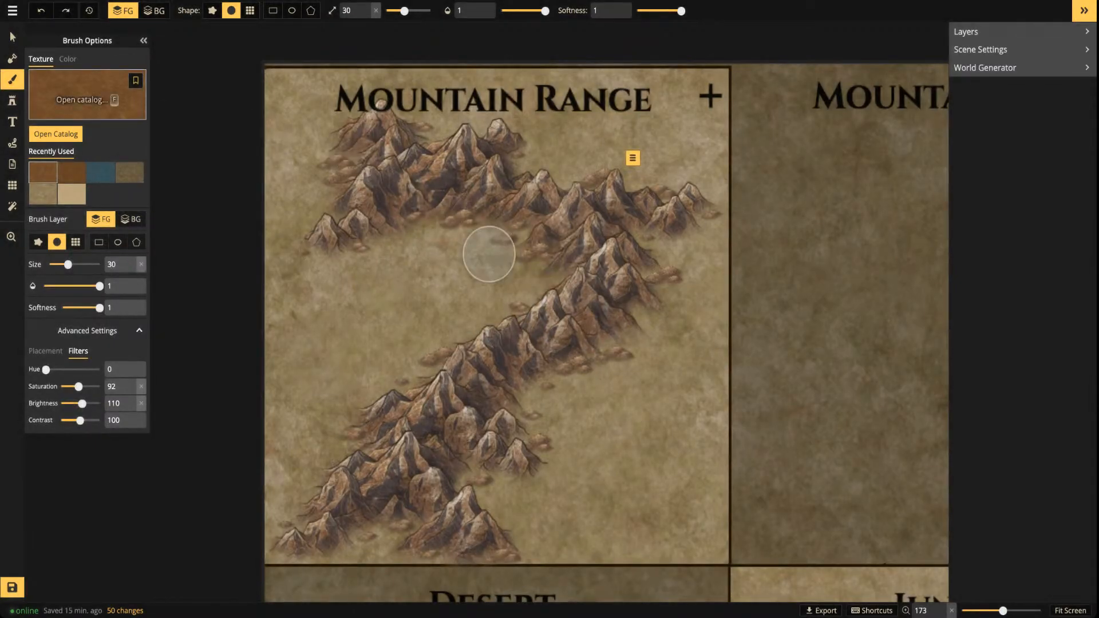
Replace the brush texture with the first brown one under Grass Textures
{"action": "left_click", "coordinate": [87, 94]}
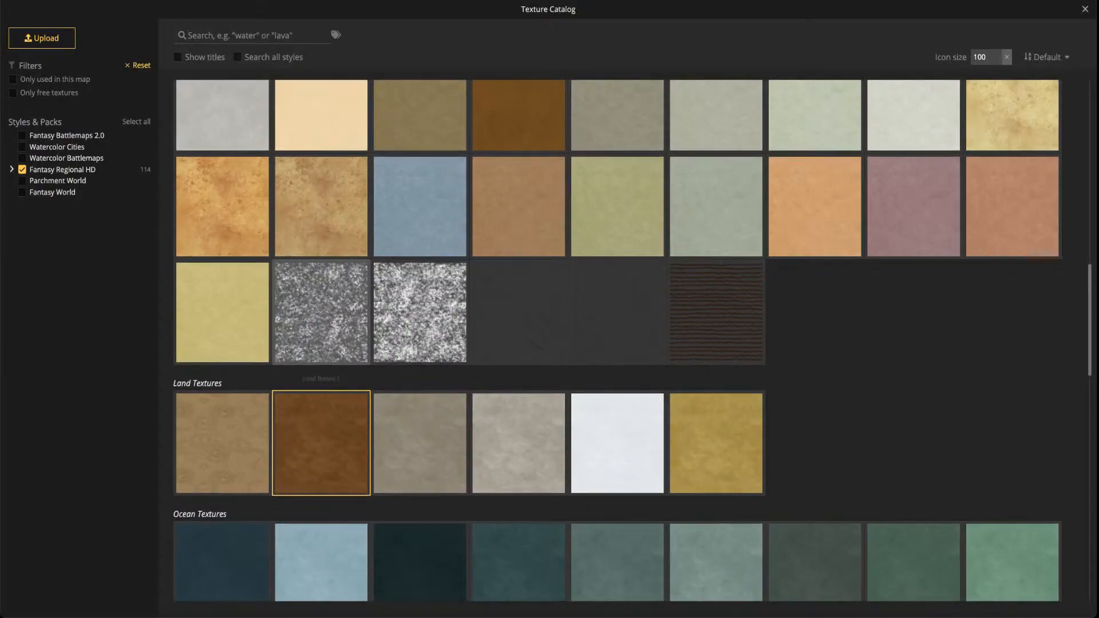
{"action": "scroll", "coordinate": [321, 400], "scroll_direction": "up", "scroll_amount": 5}
{"action": "scroll", "coordinate": [321, 263], "scroll_direction": "up", "scroll_amount": 7}
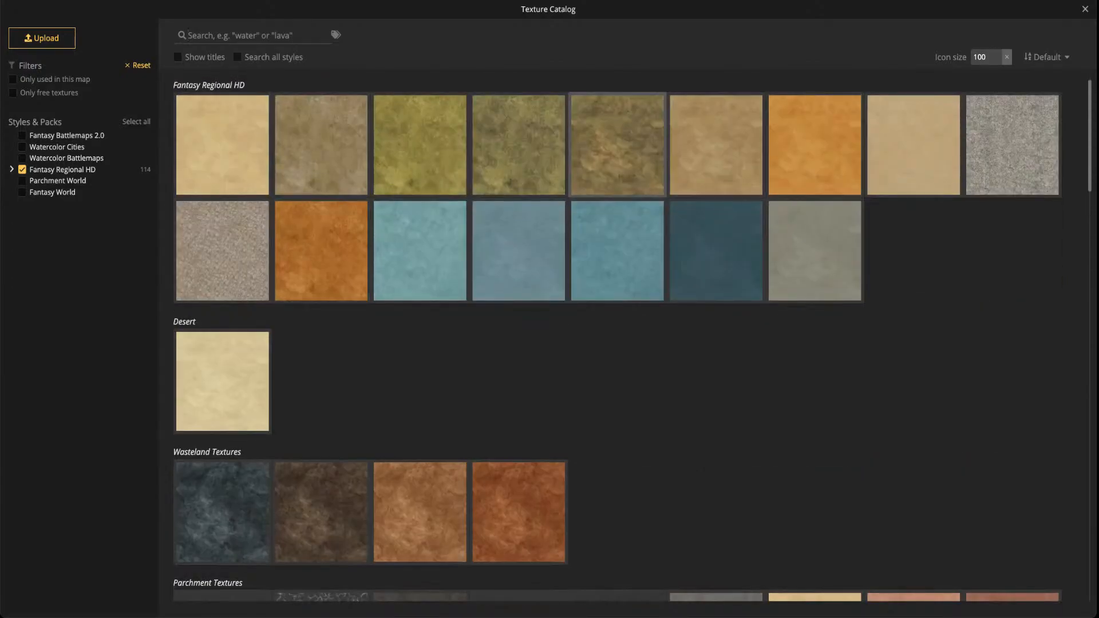
{"action": "scroll", "coordinate": [321, 486], "scroll_direction": "down", "scroll_amount": 10}
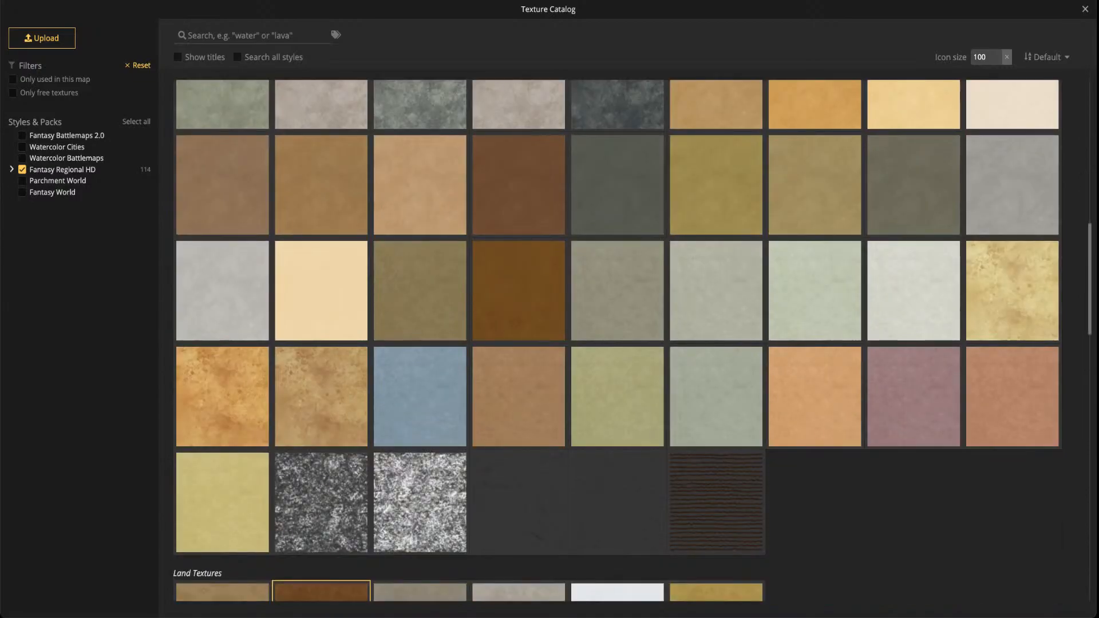
{"action": "scroll", "coordinate": [321, 401], "scroll_direction": "down", "scroll_amount": 5}
{"action": "scroll", "coordinate": [321, 319], "scroll_direction": "down", "scroll_amount": 3}
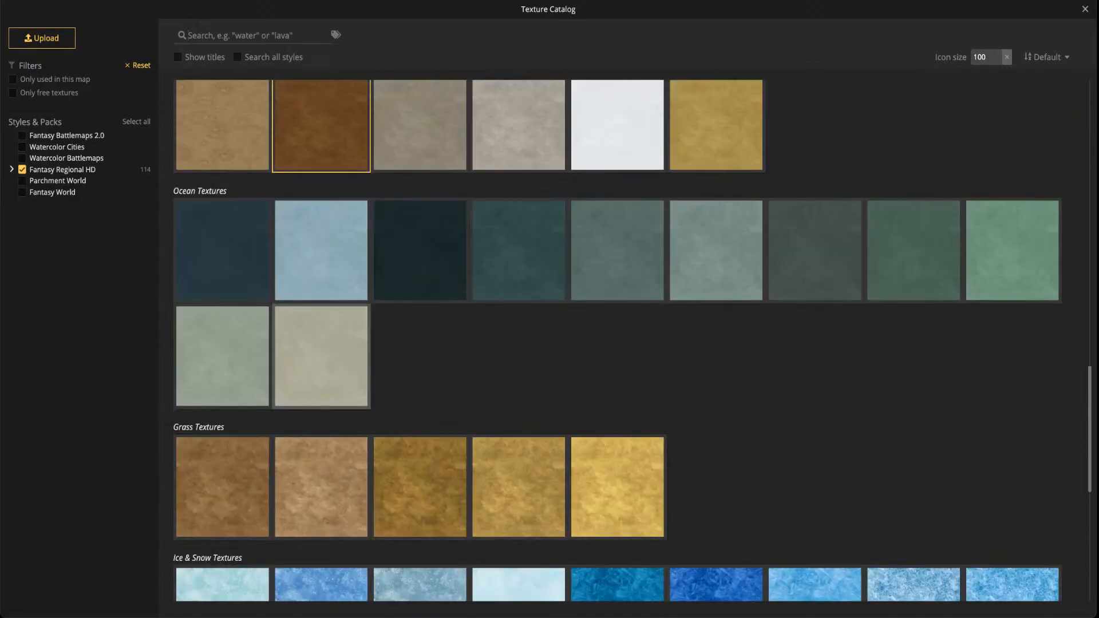
{"action": "left_click", "coordinate": [222, 487]}
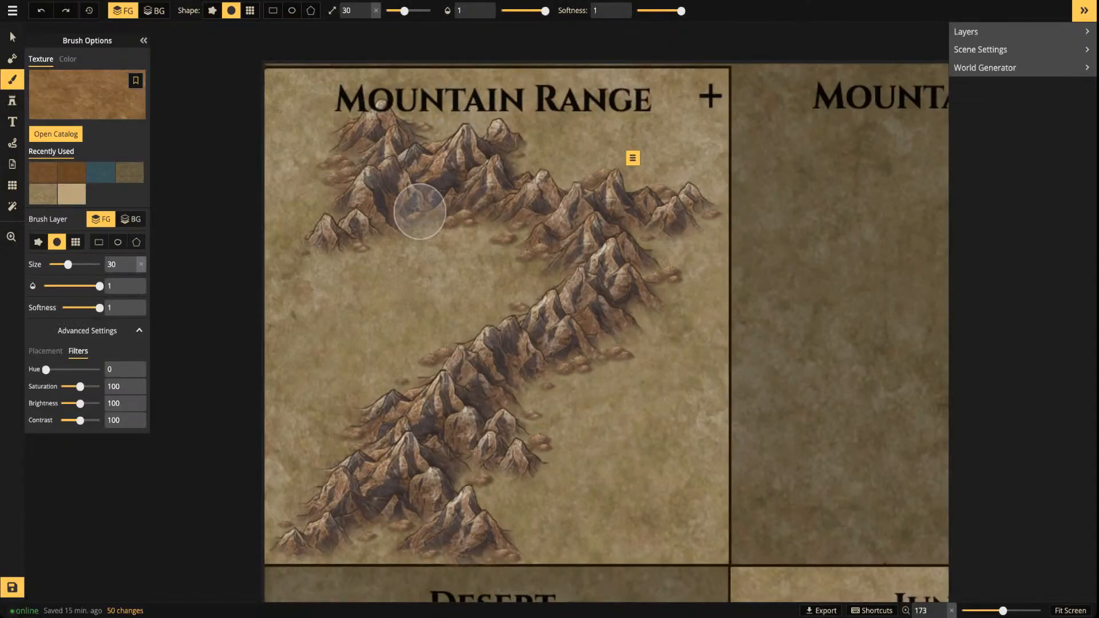
Paint the brown grass texture around the edges of the whole mountain range with a soft round brush of size 30
{"action": "left_click_drag", "start_coordinate": [423, 232], "coordinate": [557, 236]}
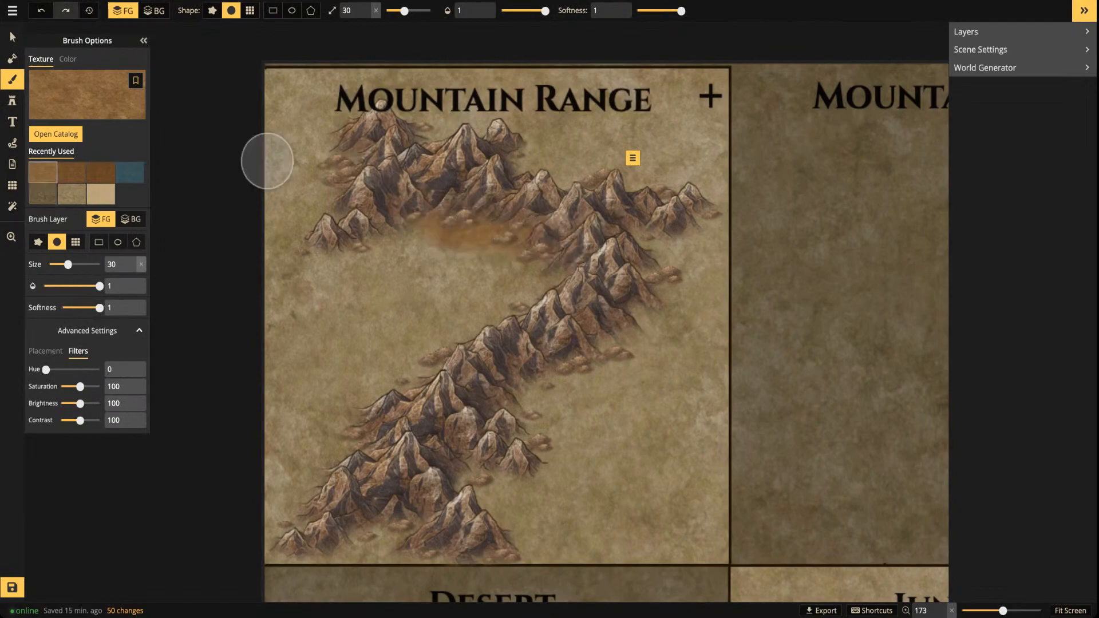
{"action": "key", "text": "ctrl+z"}
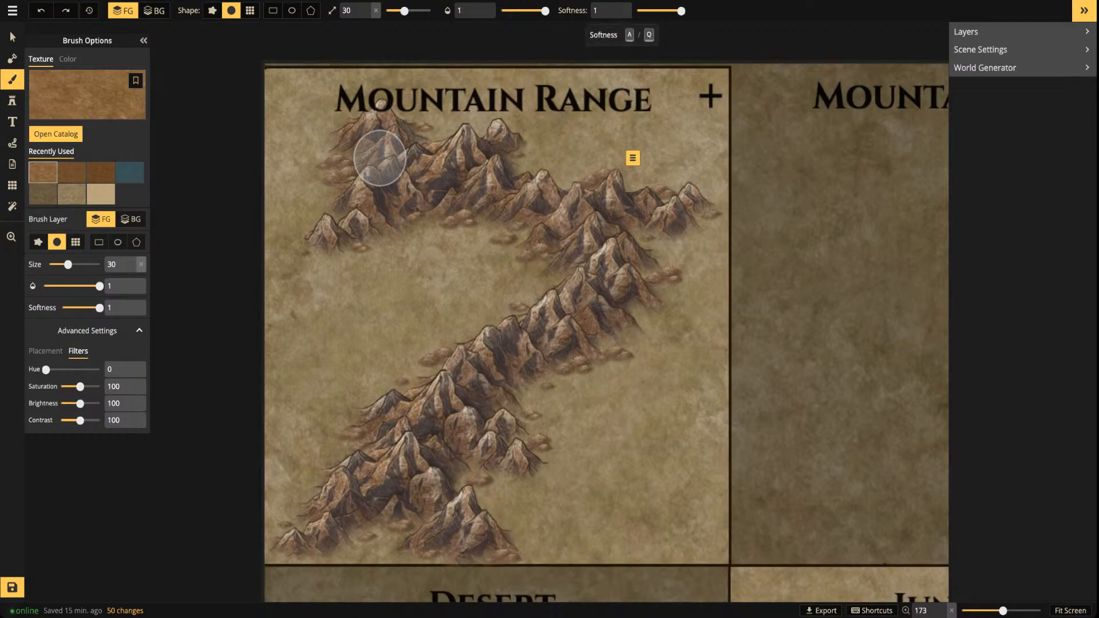
{"action": "mouse_move", "coordinate": [680, 11]}
{"action": "left_mouse_down"}
{"action": "mouse_move", "coordinate": [657, 10]}
{"action": "mouse_move", "coordinate": [681, 11]}
{"action": "left_mouse_up"}
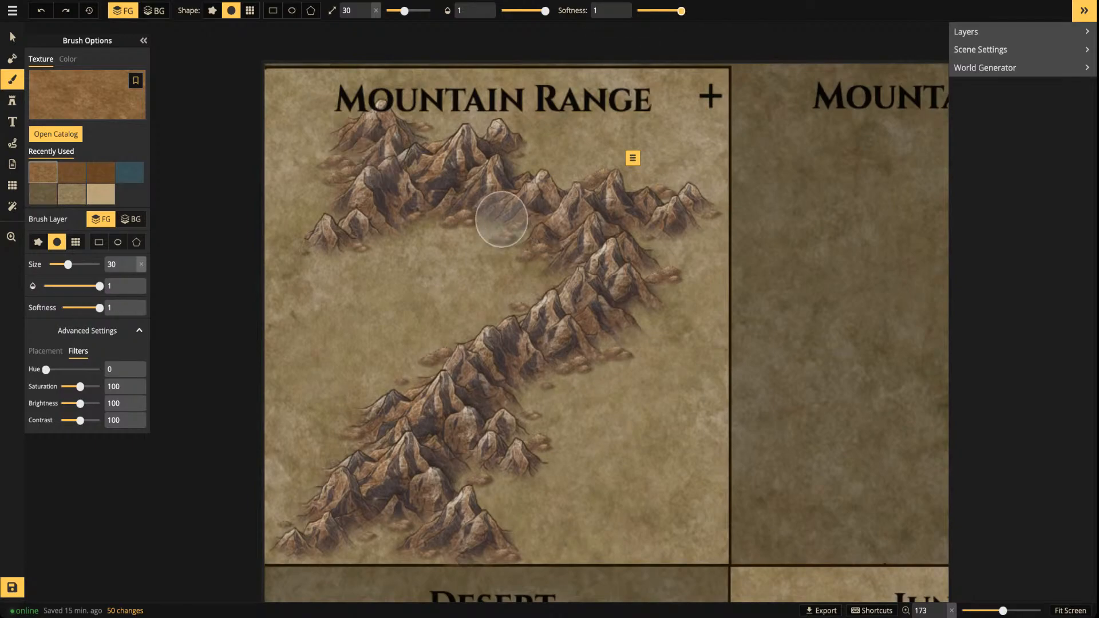
{"action": "mouse_move", "coordinate": [424, 163]}
{"action": "left_mouse_down"}
{"action": "mouse_move", "coordinate": [365, 120]}
{"action": "mouse_move", "coordinate": [334, 152]}
{"action": "mouse_move", "coordinate": [375, 157]}
{"action": "mouse_move", "coordinate": [441, 132]}
{"action": "left_mouse_up"}
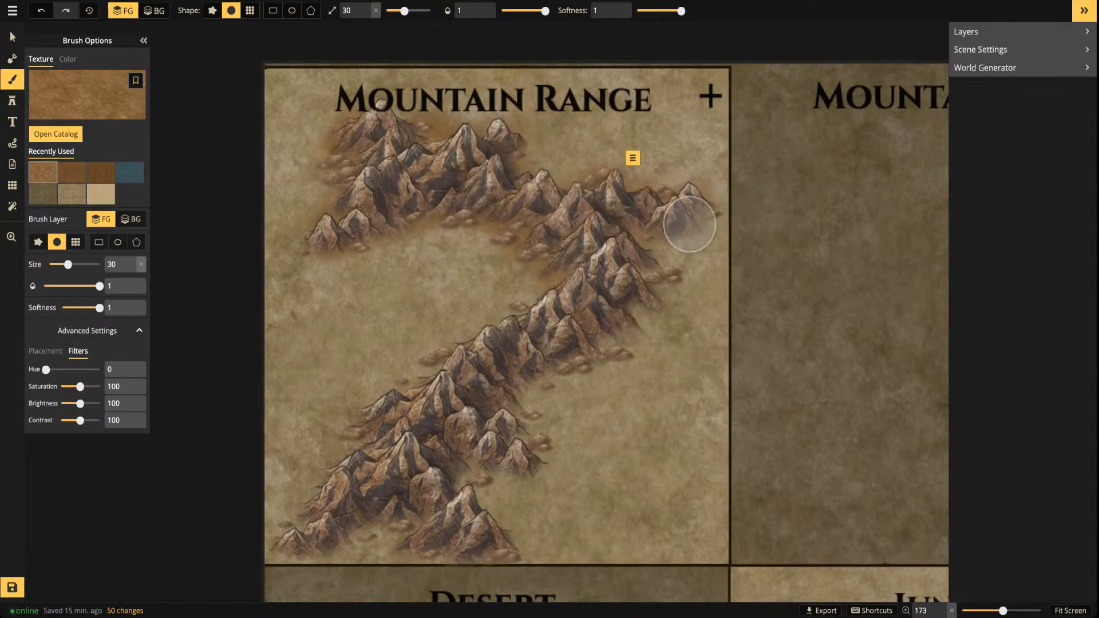
{"action": "mouse_move", "coordinate": [590, 313]}
{"action": "left_mouse_down"}
{"action": "mouse_move", "coordinate": [611, 358]}
{"action": "mouse_move", "coordinate": [536, 385]}
{"action": "mouse_move", "coordinate": [570, 393]}
{"action": "mouse_move", "coordinate": [526, 460]}
{"action": "mouse_move", "coordinate": [502, 462]}
{"action": "mouse_move", "coordinate": [465, 496]}
{"action": "left_mouse_up"}
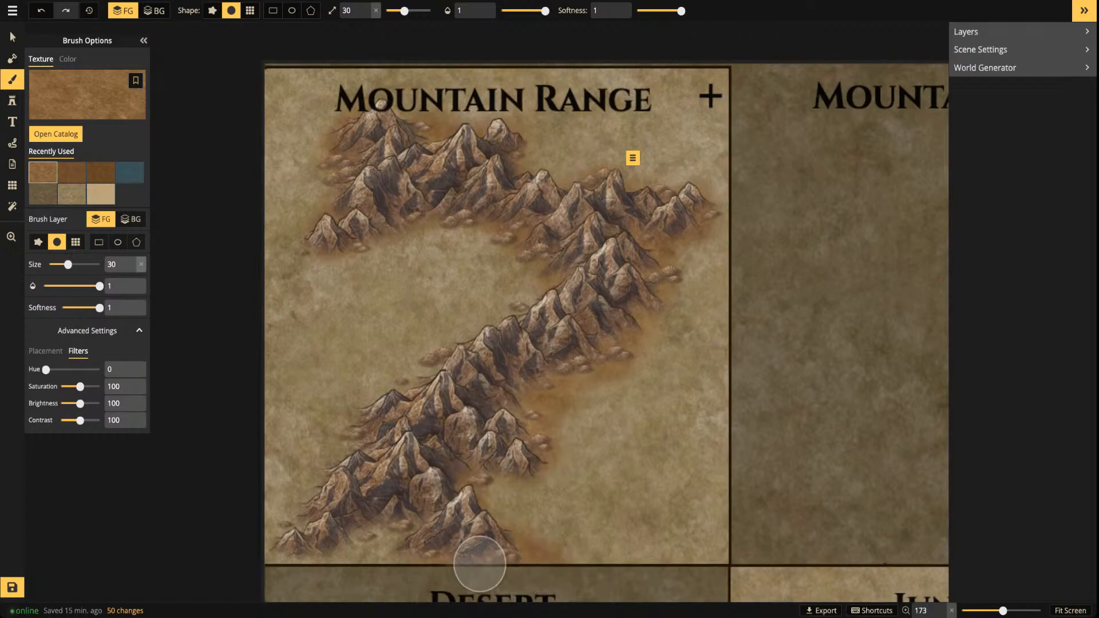
{"action": "mouse_move", "coordinate": [399, 552]}
{"action": "left_mouse_down"}
{"action": "mouse_move", "coordinate": [275, 552]}
{"action": "mouse_move", "coordinate": [353, 500]}
{"action": "mouse_move", "coordinate": [340, 477]}
{"action": "mouse_move", "coordinate": [377, 454]}
{"action": "mouse_move", "coordinate": [378, 434]}
{"action": "mouse_move", "coordinate": [342, 424]}
{"action": "mouse_move", "coordinate": [446, 389]}
{"action": "mouse_move", "coordinate": [428, 365]}
{"action": "mouse_move", "coordinate": [441, 353]}
{"action": "mouse_move", "coordinate": [486, 393]}
{"action": "left_mouse_up"}
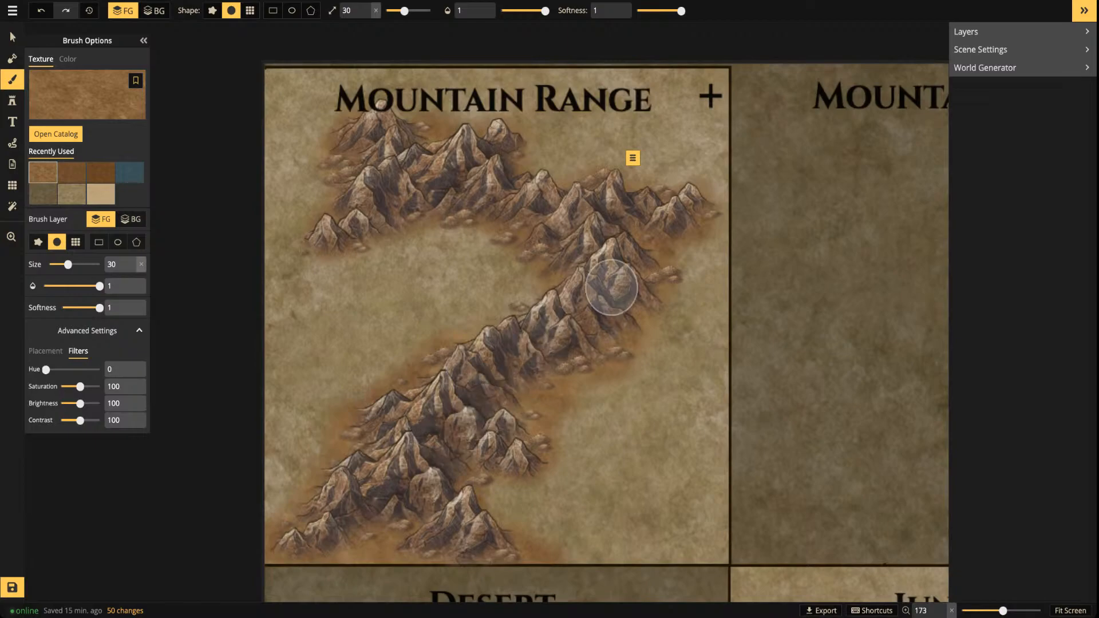
{"action": "mouse_move", "coordinate": [555, 219]}
{"action": "left_mouse_down"}
{"action": "mouse_move", "coordinate": [466, 134]}
{"action": "mouse_move", "coordinate": [364, 220]}
{"action": "mouse_move", "coordinate": [335, 222]}
{"action": "left_mouse_up"}
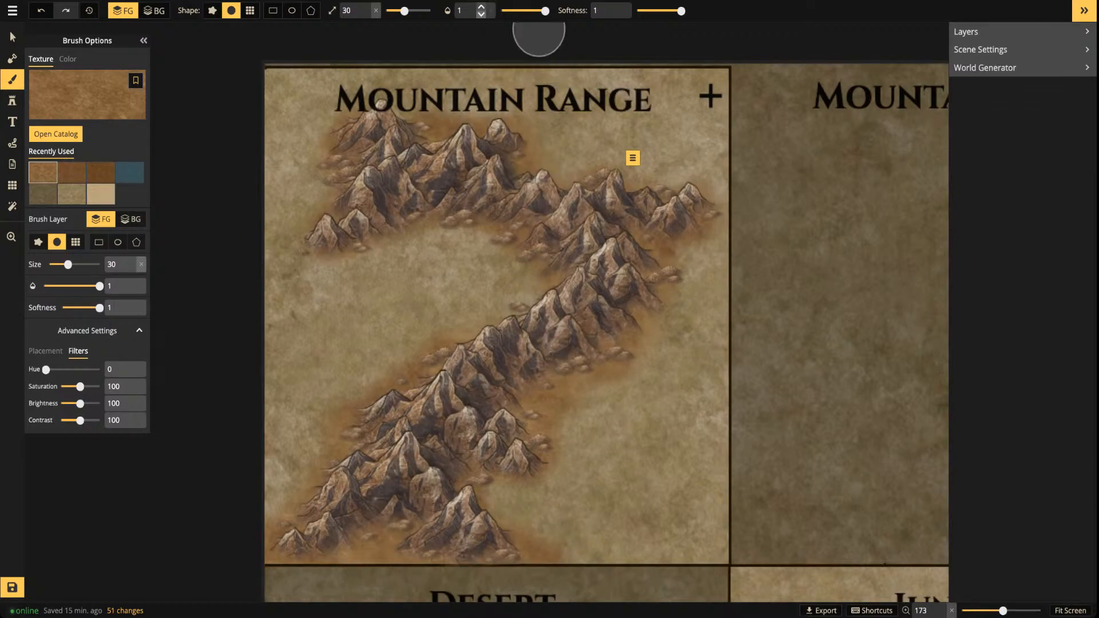
Switch the brush to the rough shape with size 10, opacity 0.21 and roughness 3
{"action": "left_click", "coordinate": [516, 11]}
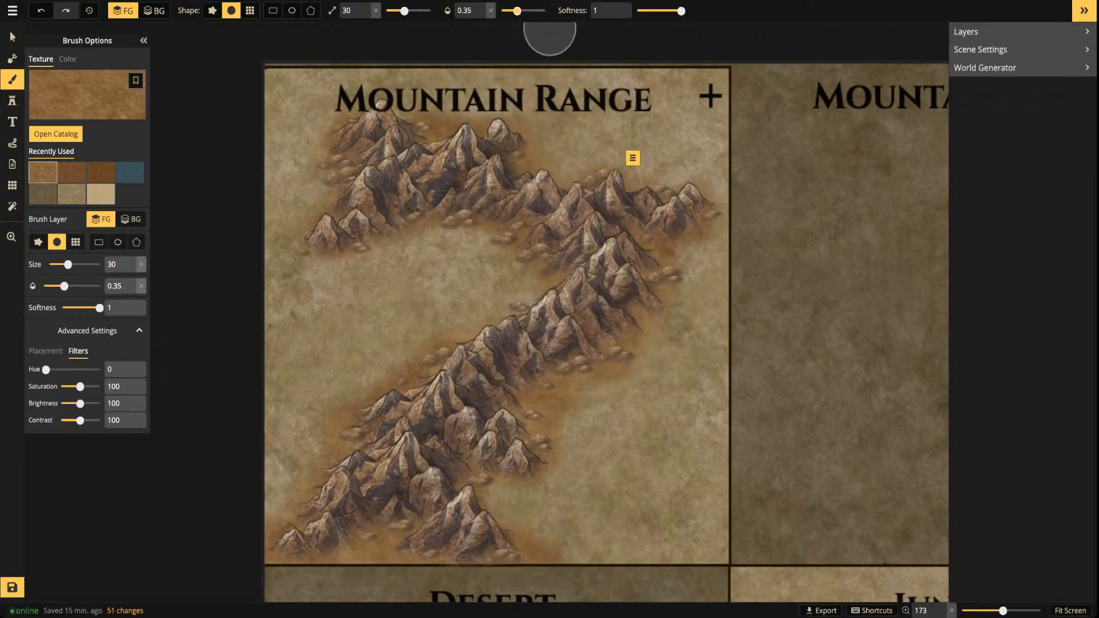
{"action": "left_click", "coordinate": [394, 10]}
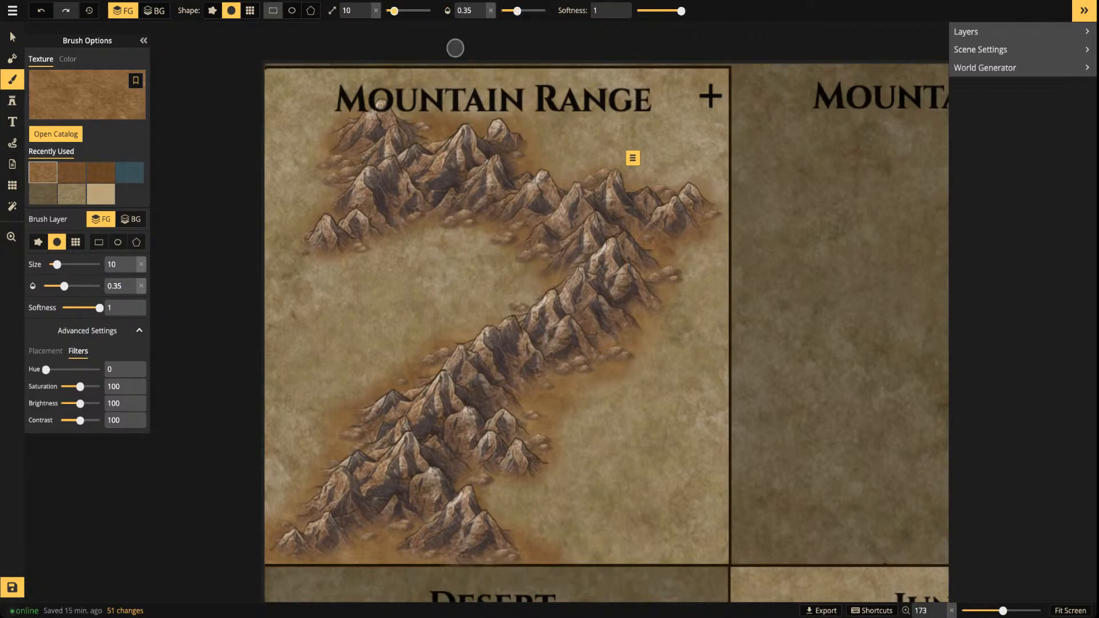
{"action": "left_click", "coordinate": [212, 10]}
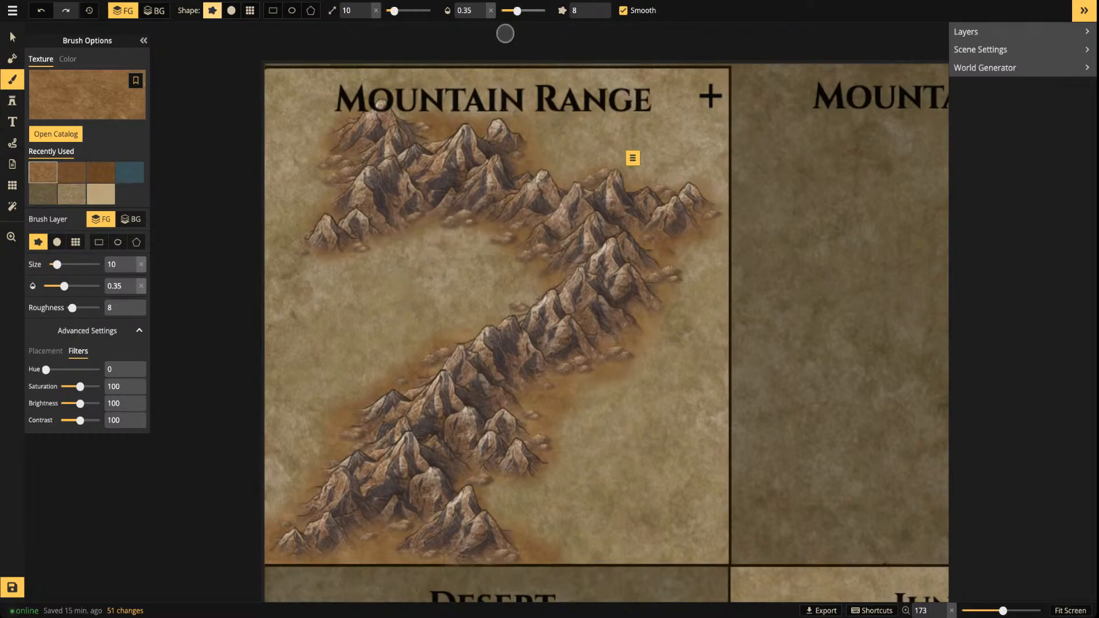
{"action": "left_click_drag", "start_coordinate": [517, 10], "coordinate": [515, 11]}
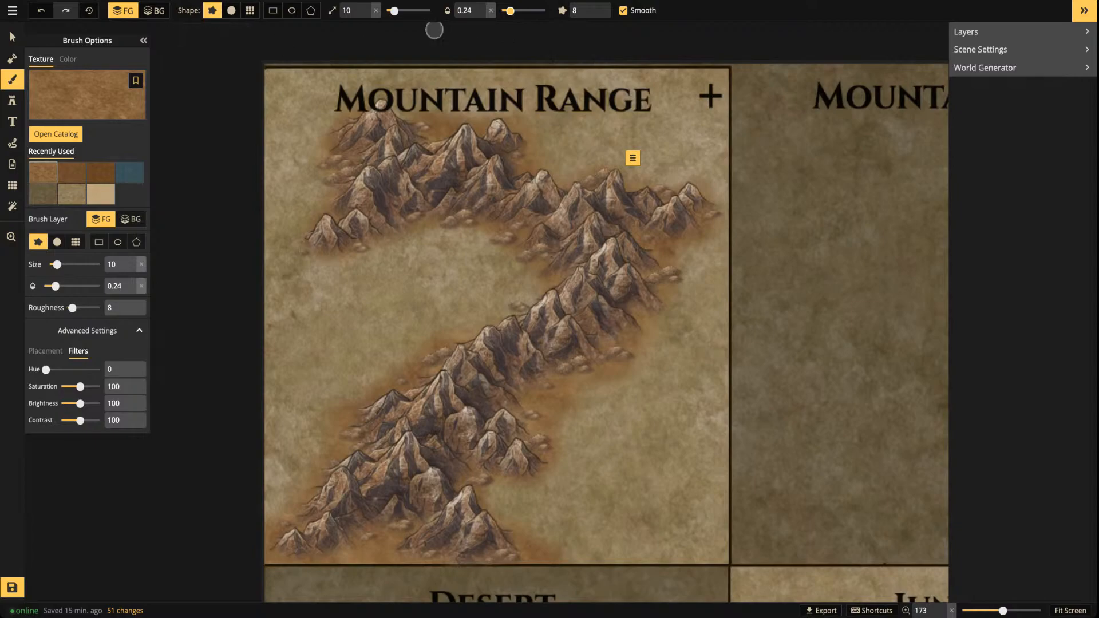
{"action": "left_click_drag", "start_coordinate": [510, 10], "coordinate": [509, 11]}
{"action": "left_click", "coordinate": [596, 15]}
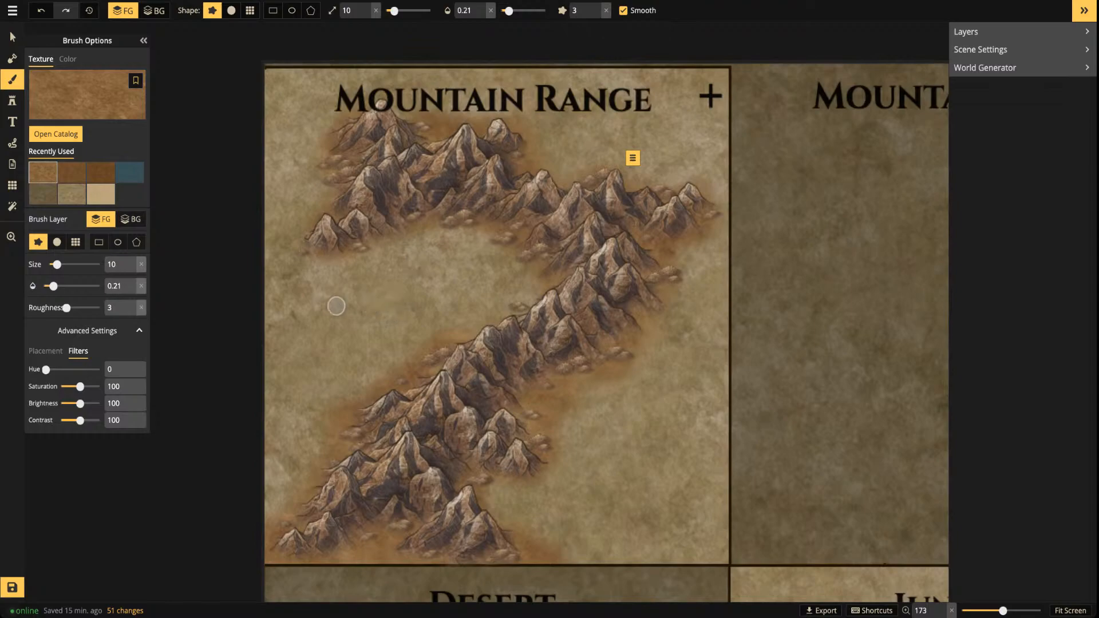
Try brown strokes inside the ridge bend, undo them, and set the brush opacity to 0.36 and size to 7
{"action": "mouse_move", "coordinate": [379, 286]}
{"action": "left_mouse_down"}
{"action": "mouse_move", "coordinate": [316, 318]}
{"action": "mouse_move", "coordinate": [338, 334]}
{"action": "mouse_move", "coordinate": [352, 296]}
{"action": "left_mouse_up"}
{"action": "key", "text": "ctrl+z"}
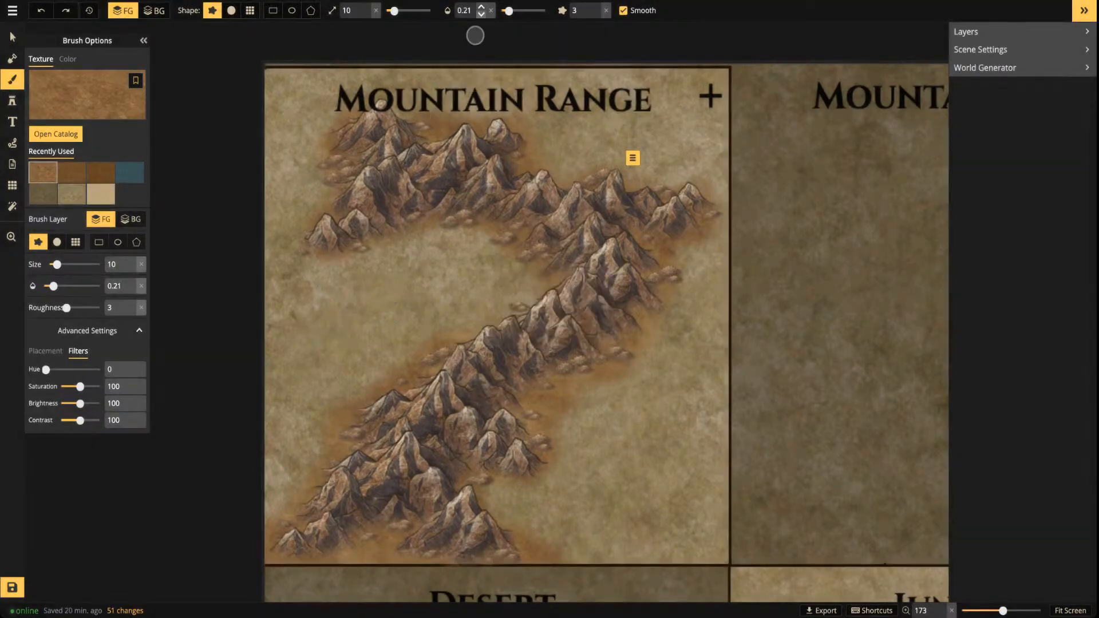
{"action": "left_click_drag", "start_coordinate": [508, 11], "coordinate": [511, 10]}
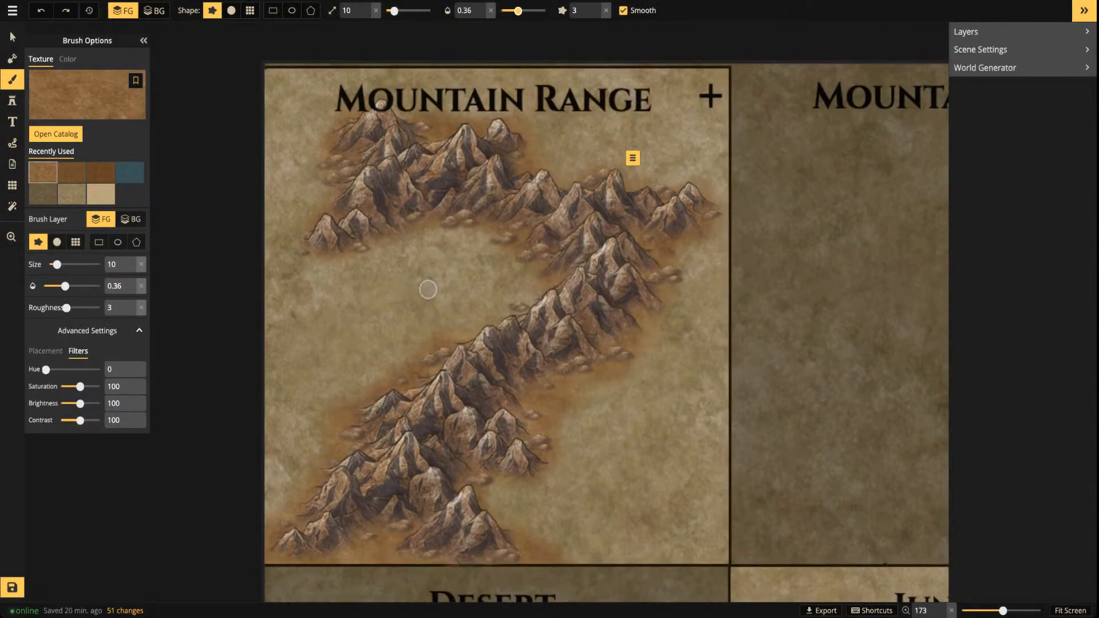
{"action": "mouse_move", "coordinate": [406, 300]}
{"action": "left_mouse_down"}
{"action": "mouse_move", "coordinate": [449, 254]}
{"action": "mouse_move", "coordinate": [384, 280]}
{"action": "left_mouse_up"}
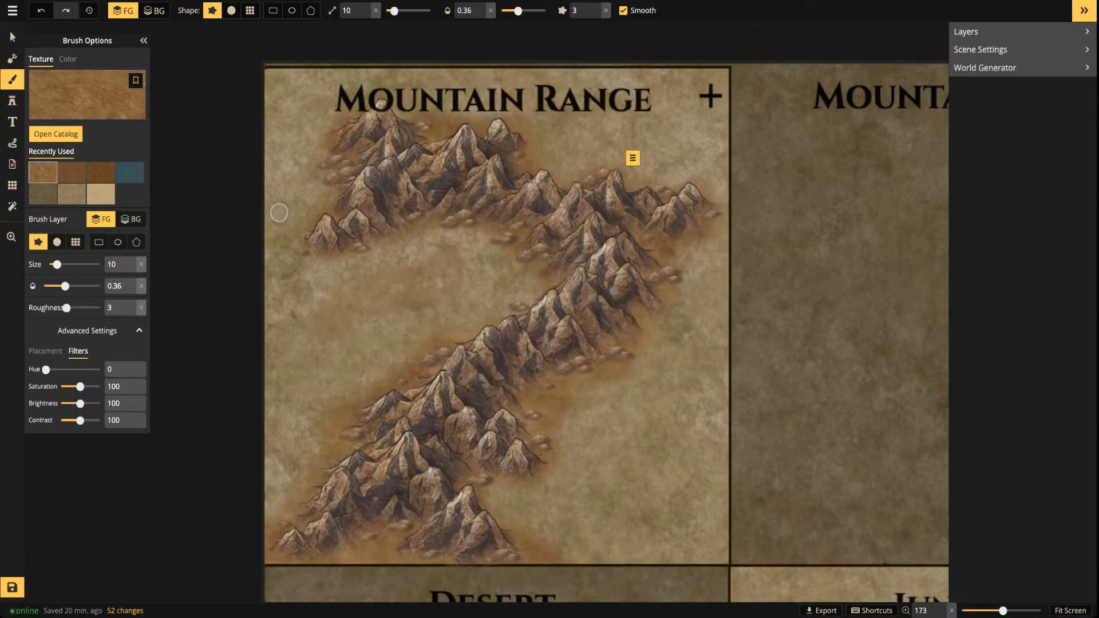
{"action": "key", "text": "ctrl+z"}
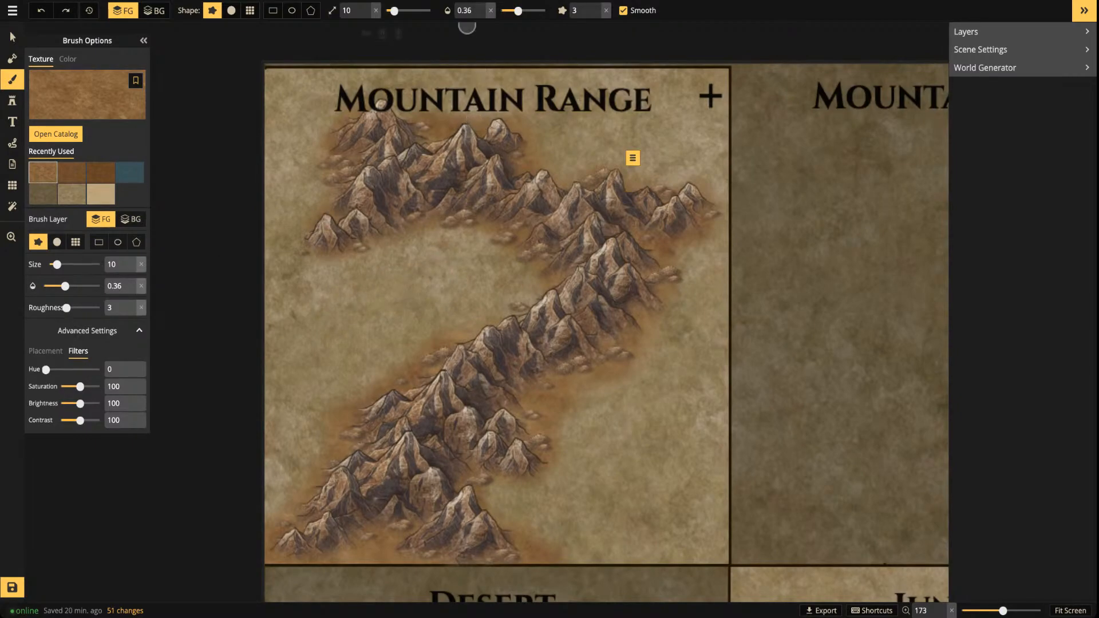
{"action": "key", "text": "s"}
{"action": "key", "text": "ctrl+z"}
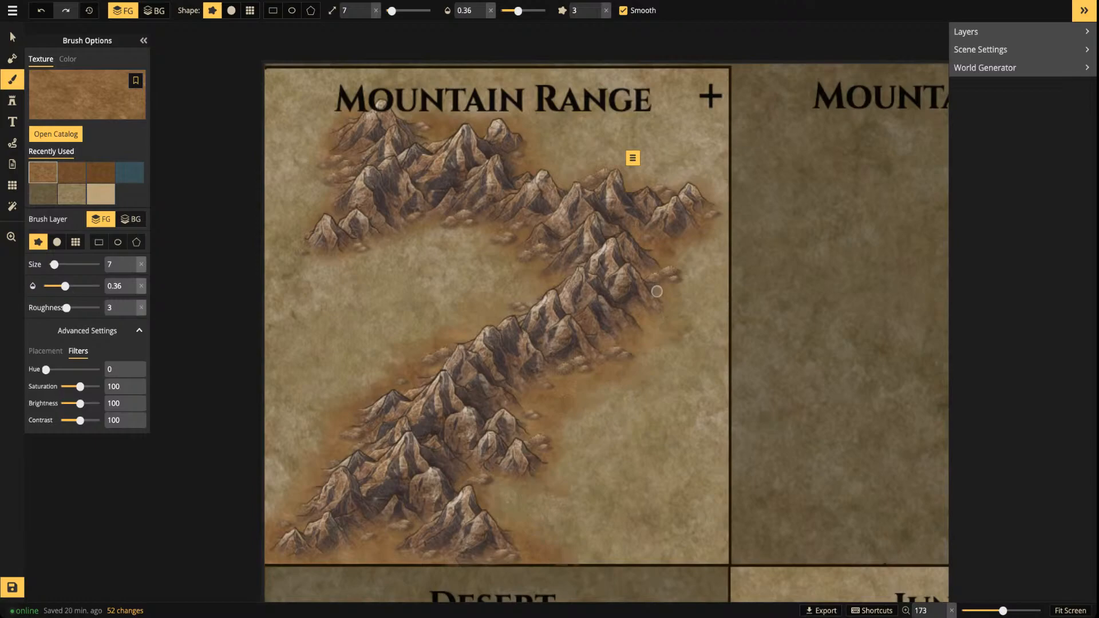
Paint small faint brown patches across the ground surrounding the mountain range to blend the texture outward
{"action": "mouse_move", "coordinate": [412, 248]}
{"action": "left_mouse_down"}
{"action": "mouse_move", "coordinate": [438, 254]}
{"action": "mouse_move", "coordinate": [438, 237]}
{"action": "mouse_move", "coordinate": [466, 241]}
{"action": "mouse_move", "coordinate": [469, 269]}
{"action": "mouse_move", "coordinate": [485, 279]}
{"action": "mouse_move", "coordinate": [438, 281]}
{"action": "mouse_move", "coordinate": [323, 398]}
{"action": "mouse_move", "coordinate": [267, 481]}
{"action": "left_mouse_up"}
{"action": "left_click_drag", "start_coordinate": [382, 260], "coordinate": [331, 274]}
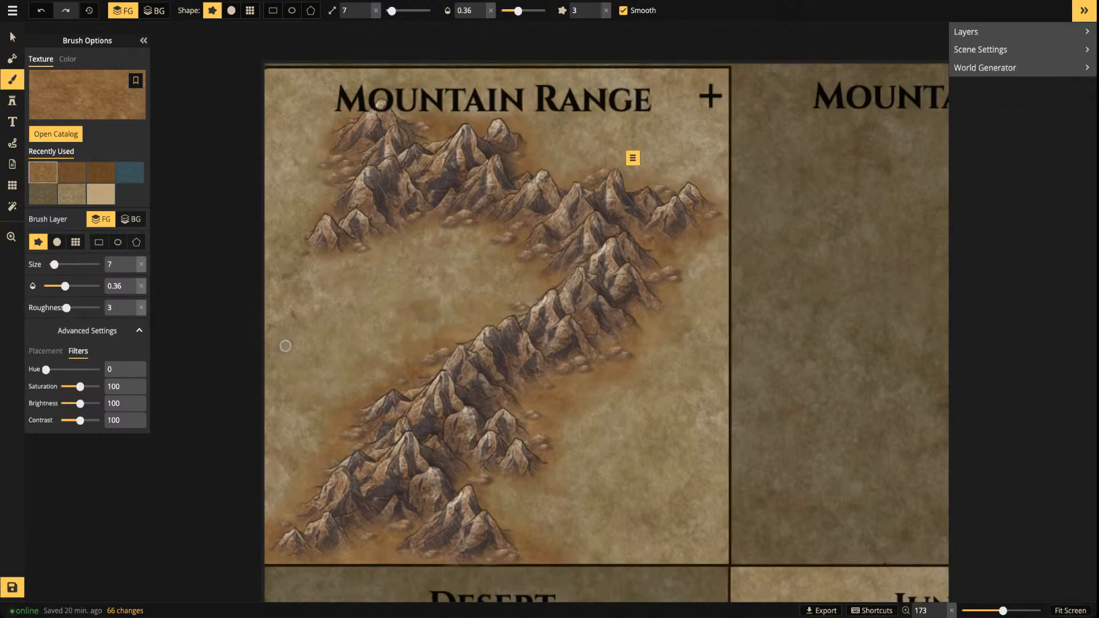
{"action": "mouse_move", "coordinate": [307, 139]}
{"action": "left_mouse_down"}
{"action": "mouse_move", "coordinate": [341, 131]}
{"action": "mouse_move", "coordinate": [302, 167]}
{"action": "mouse_move", "coordinate": [323, 182]}
{"action": "left_mouse_up"}
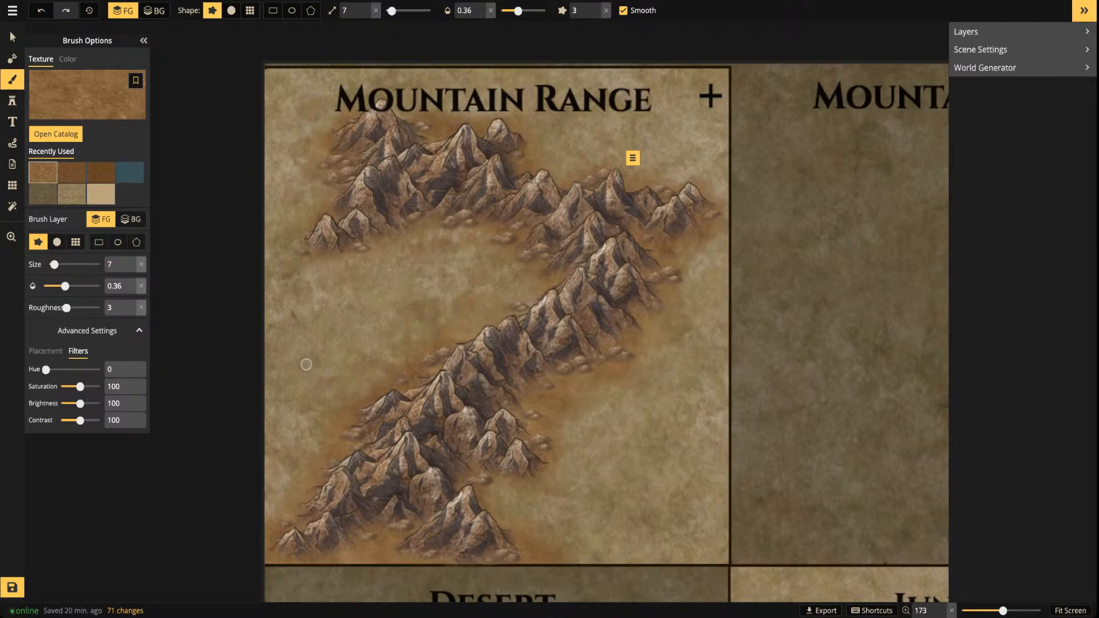
{"action": "left_click_drag", "start_coordinate": [513, 427], "coordinate": [589, 412]}
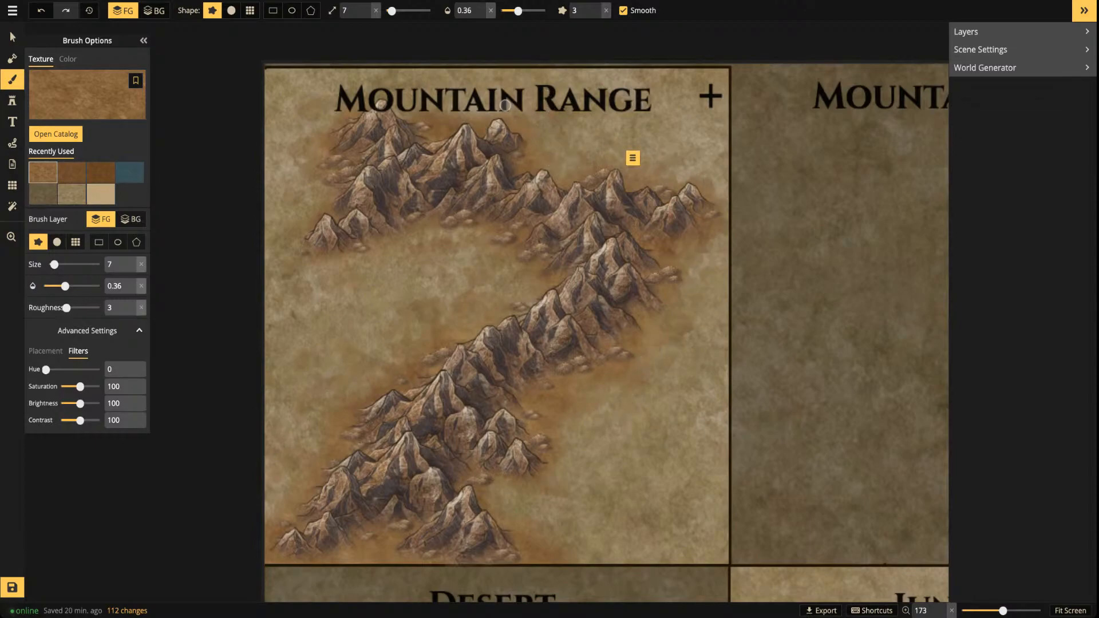
{"action": "mouse_move", "coordinate": [368, 85]}
{"action": "left_mouse_down"}
{"action": "mouse_move", "coordinate": [625, 117]}
{"action": "mouse_move", "coordinate": [578, 145]}
{"action": "left_mouse_up"}
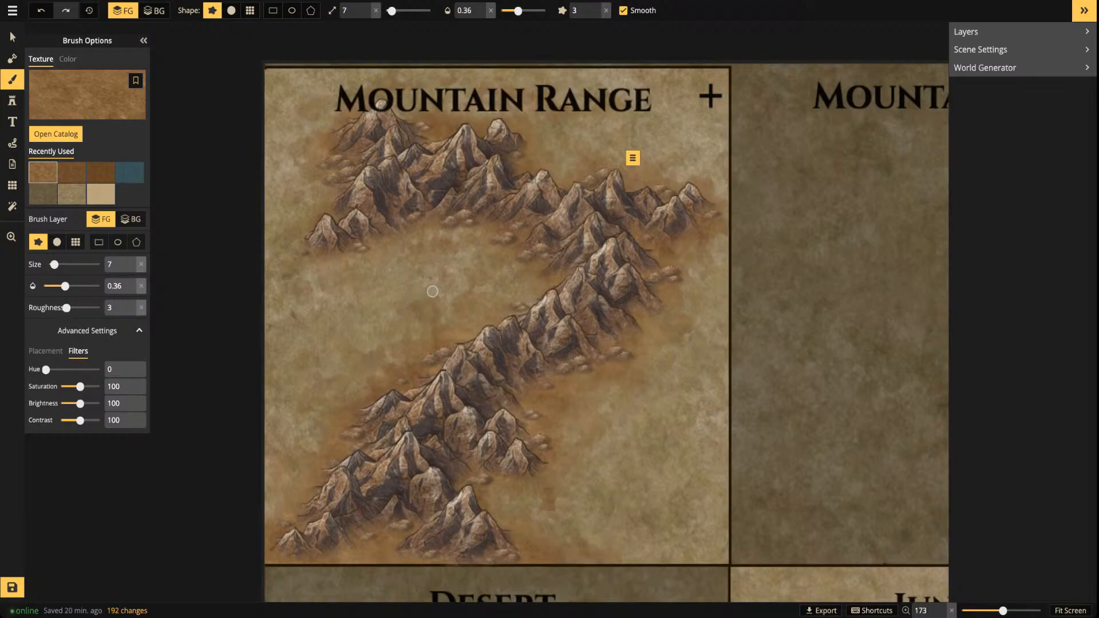
Examine how the brown texture blends around the mountain range, both up close and from farther out
{"action": "scroll", "coordinate": [493, 299], "scroll_direction": "down", "scroll_amount": 5}
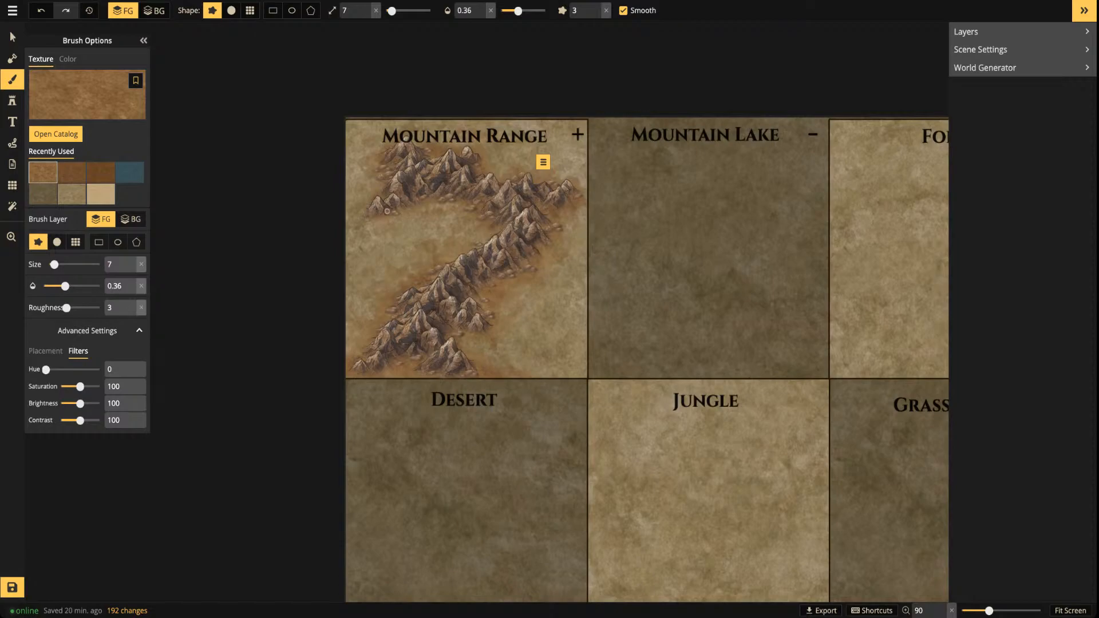
{"action": "scroll", "coordinate": [387, 211], "scroll_direction": "up", "scroll_amount": 5}
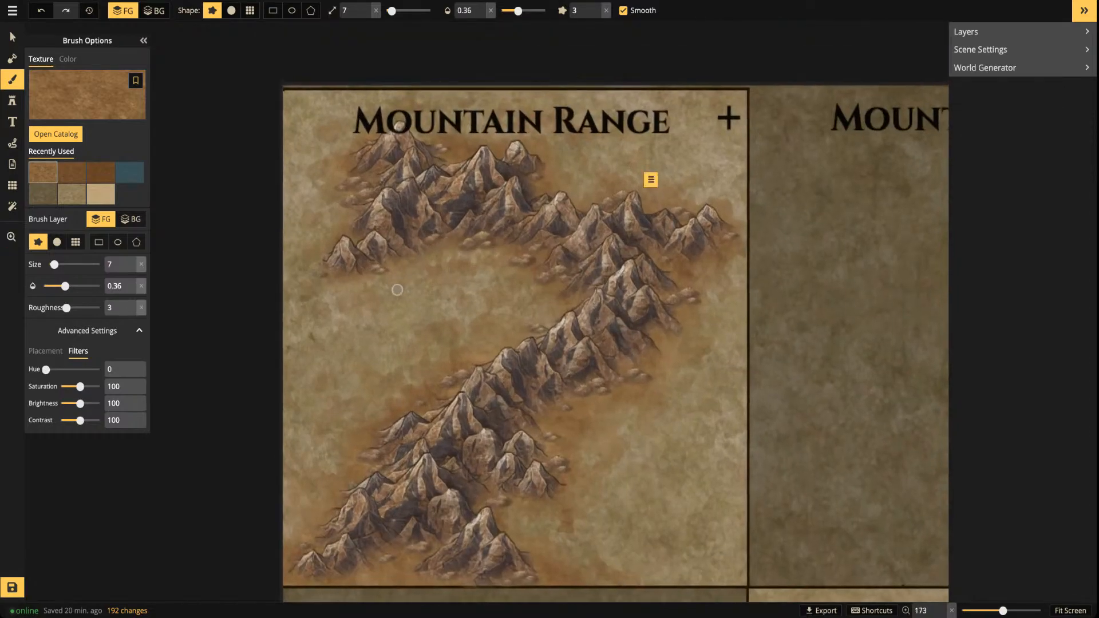
{"action": "left_click_drag", "start_coordinate": [458, 309], "coordinate": [507, 282]}
{"action": "scroll", "coordinate": [623, 289], "scroll_direction": "down", "scroll_amount": 2}
{"action": "left_click_drag", "start_coordinate": [759, 324], "coordinate": [296, 307]}
{"action": "scroll", "coordinate": [544, 314], "scroll_direction": "down", "scroll_amount": 2}
{"action": "left_click_drag", "start_coordinate": [321, 257], "coordinate": [722, 259]}
{"action": "scroll", "coordinate": [613, 278], "scroll_direction": "up", "scroll_amount": 7}
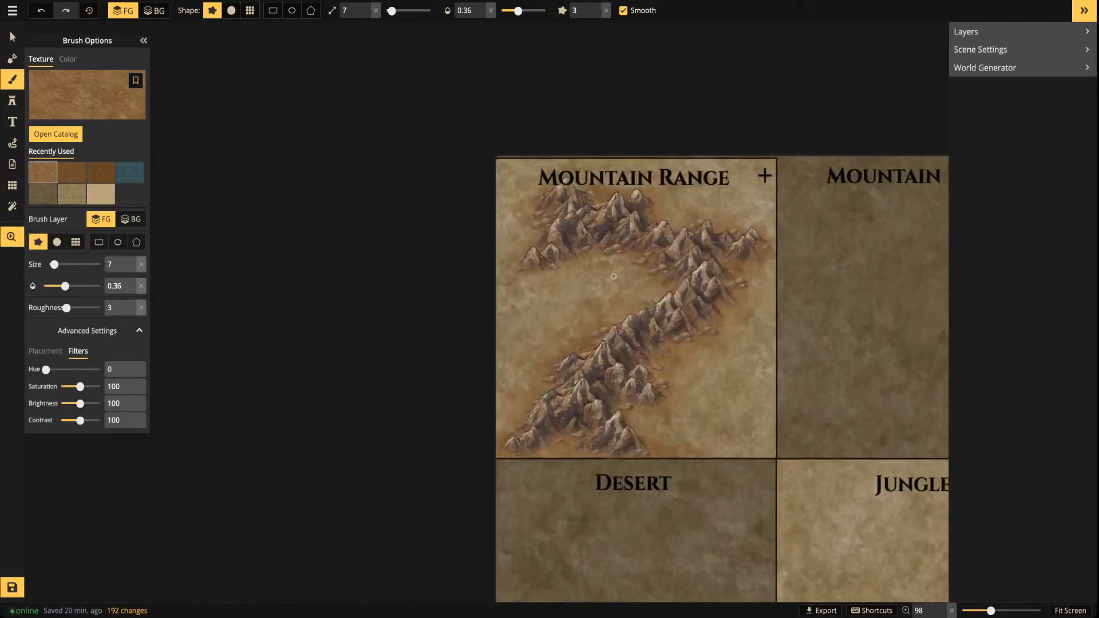
{"action": "left_click_drag", "start_coordinate": [613, 278], "coordinate": [525, 328]}
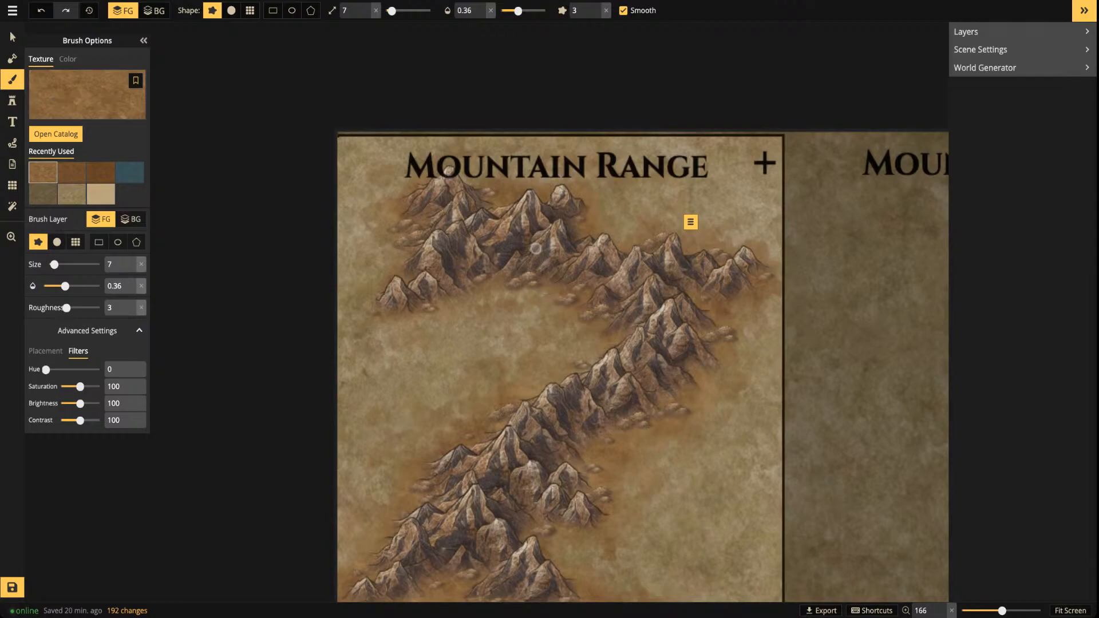
{"action": "key", "text": "v"}
{"action": "left_click", "coordinate": [656, 242]}
{"action": "left_click", "coordinate": [424, 291]}
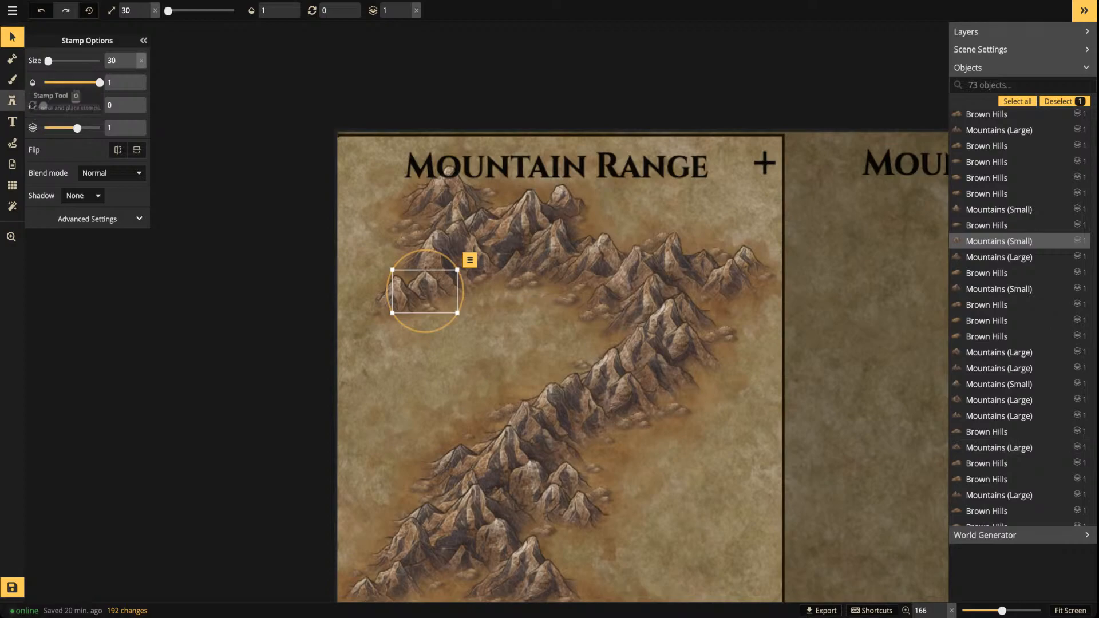
Choose the Pine Trees stamp from the catalog and set its size to 10
{"action": "left_click", "coordinate": [12, 100]}
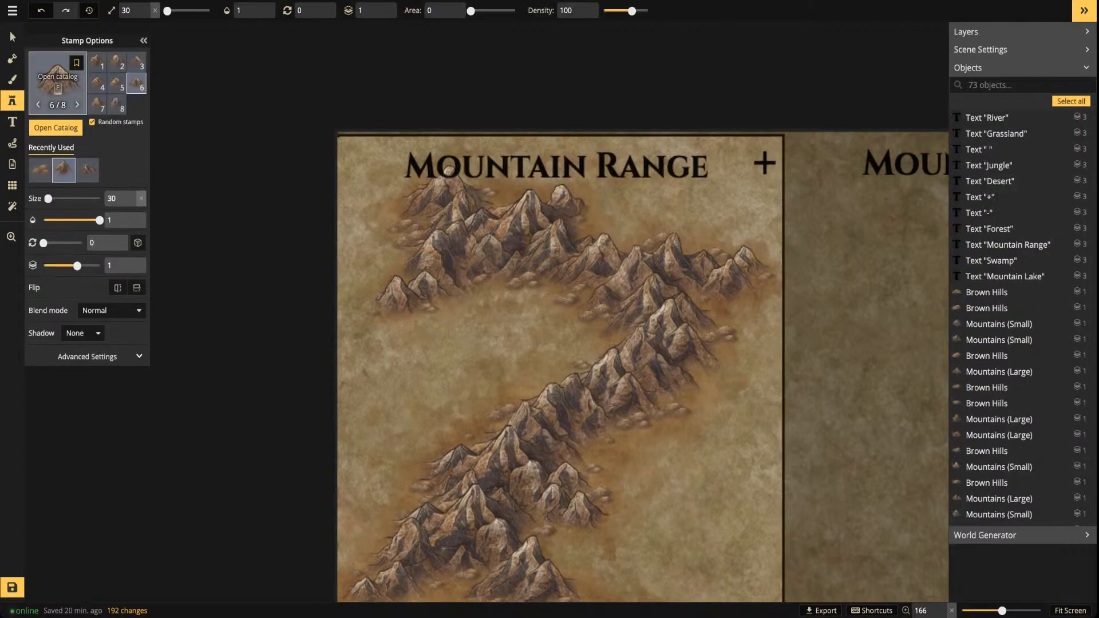
{"action": "left_click", "coordinate": [58, 83]}
{"action": "left_click", "coordinate": [295, 275]}
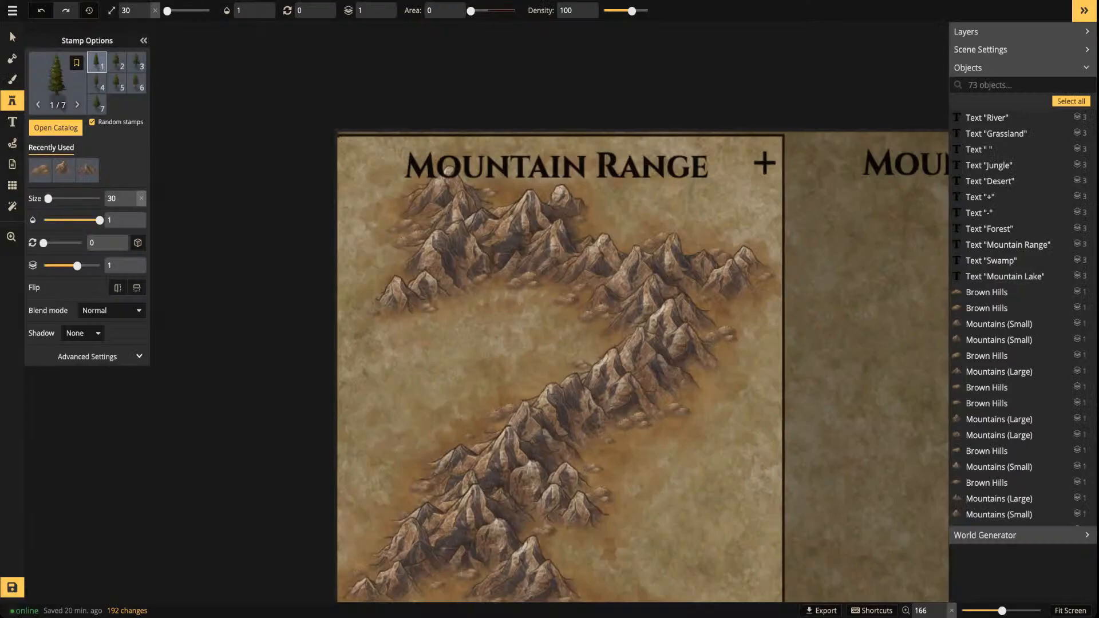
{"action": "scroll", "coordinate": [485, 281], "scroll_direction": "up", "scroll_amount": 5}
{"action": "key", "text": "bracketleft"}
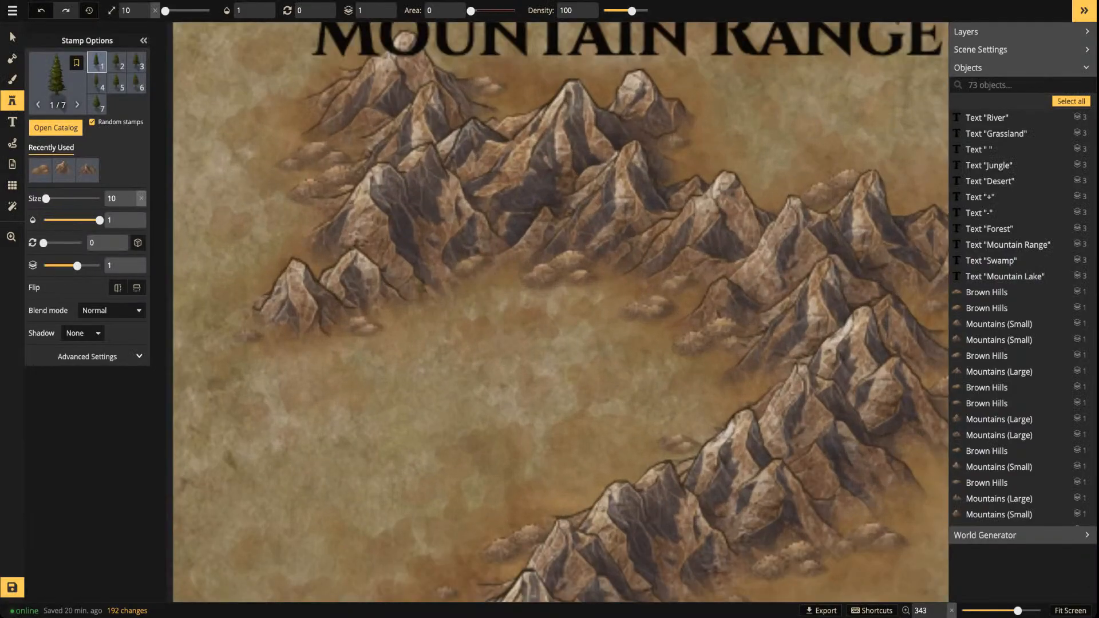
{"action": "scroll", "coordinate": [412, 293], "scroll_direction": "down", "scroll_amount": 2}
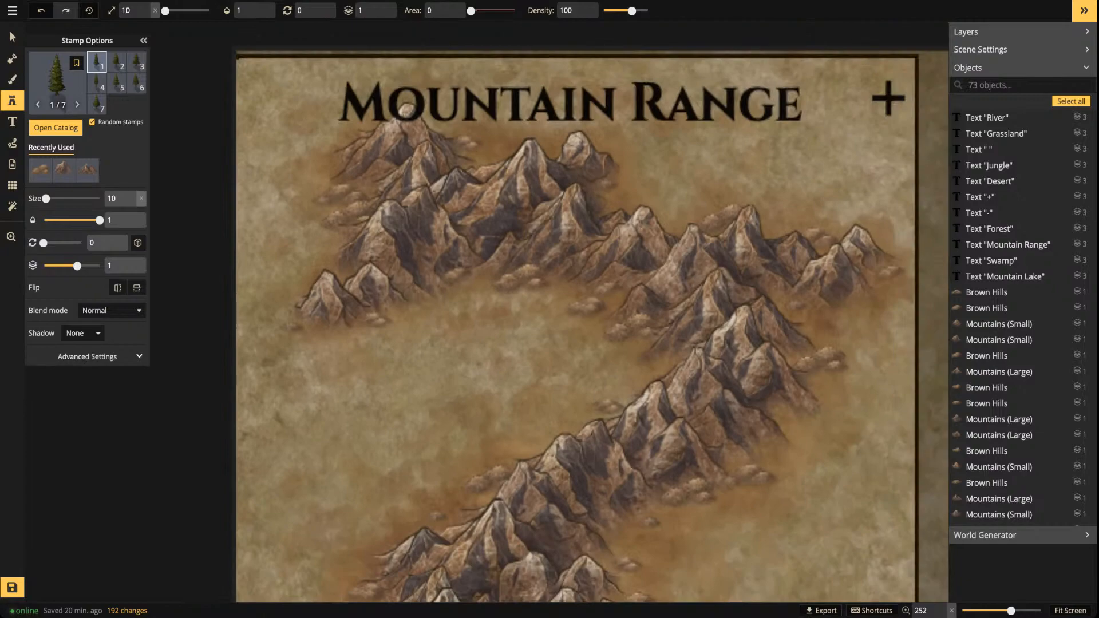
Place a single pine tree at the foot of the small mountains and delete it
{"action": "left_click", "coordinate": [400, 300]}
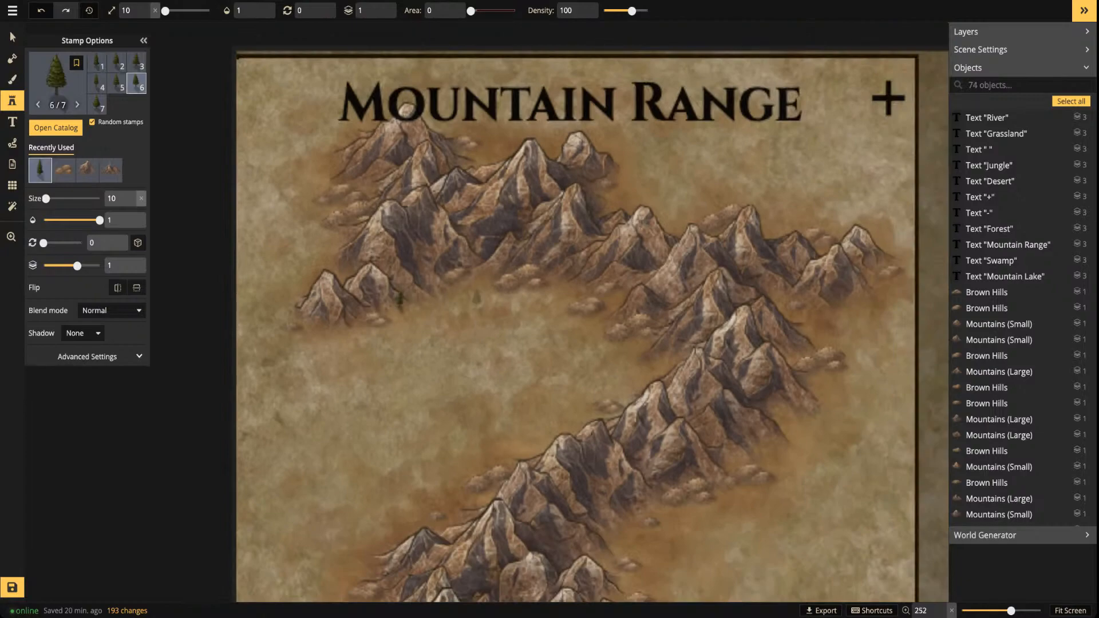
{"action": "left_click", "coordinate": [12, 37]}
{"action": "left_click", "coordinate": [400, 298]}
{"action": "key", "text": "Delete"}
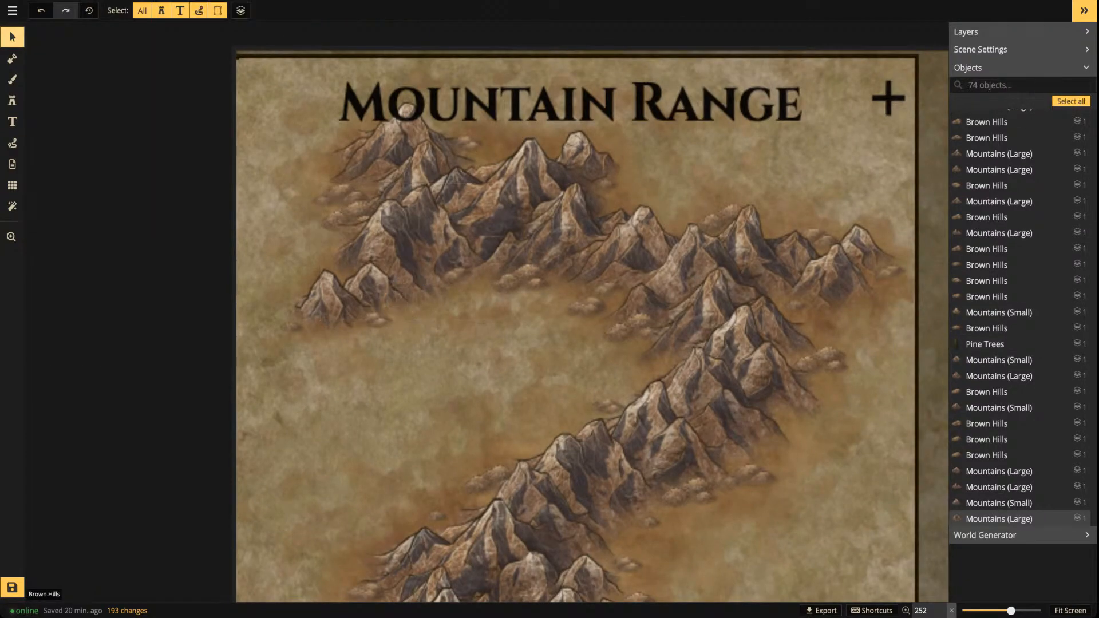
Try stamping dense pine trees along both sides of the lower ridge and undo them
{"action": "left_click", "coordinate": [12, 101]}
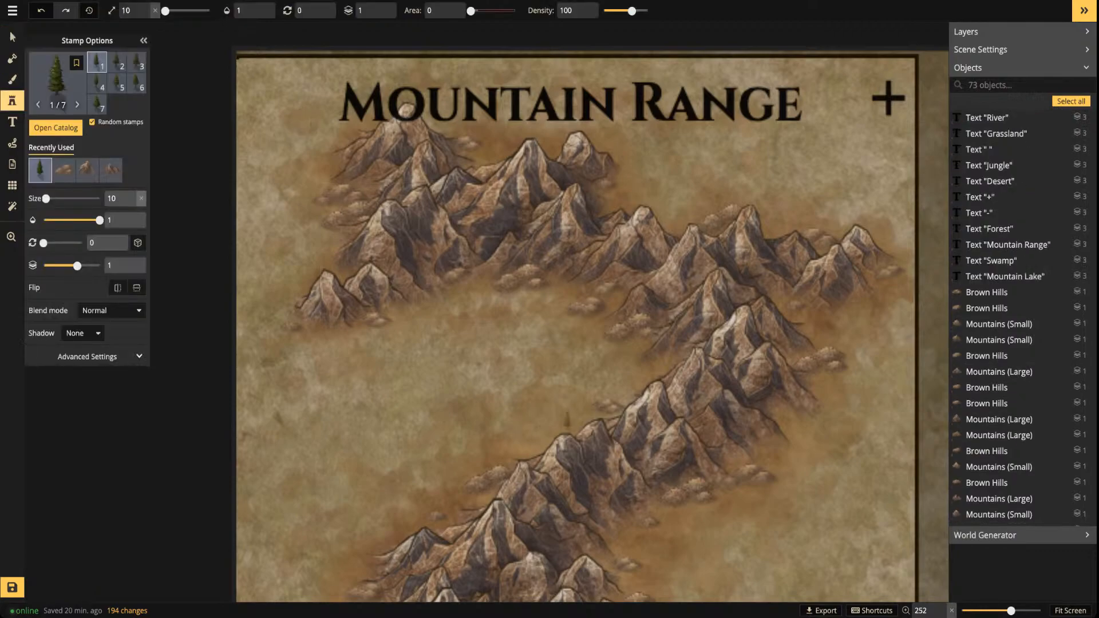
{"action": "mouse_move", "coordinate": [560, 417]}
{"action": "left_mouse_down"}
{"action": "mouse_move", "coordinate": [603, 421]}
{"action": "mouse_move", "coordinate": [652, 467]}
{"action": "mouse_move", "coordinate": [657, 480]}
{"action": "mouse_move", "coordinate": [603, 502]}
{"action": "mouse_move", "coordinate": [696, 517]}
{"action": "mouse_move", "coordinate": [607, 543]}
{"action": "mouse_move", "coordinate": [627, 567]}
{"action": "mouse_move", "coordinate": [681, 575]}
{"action": "left_mouse_up"}
{"action": "left_click", "coordinate": [700, 579]}
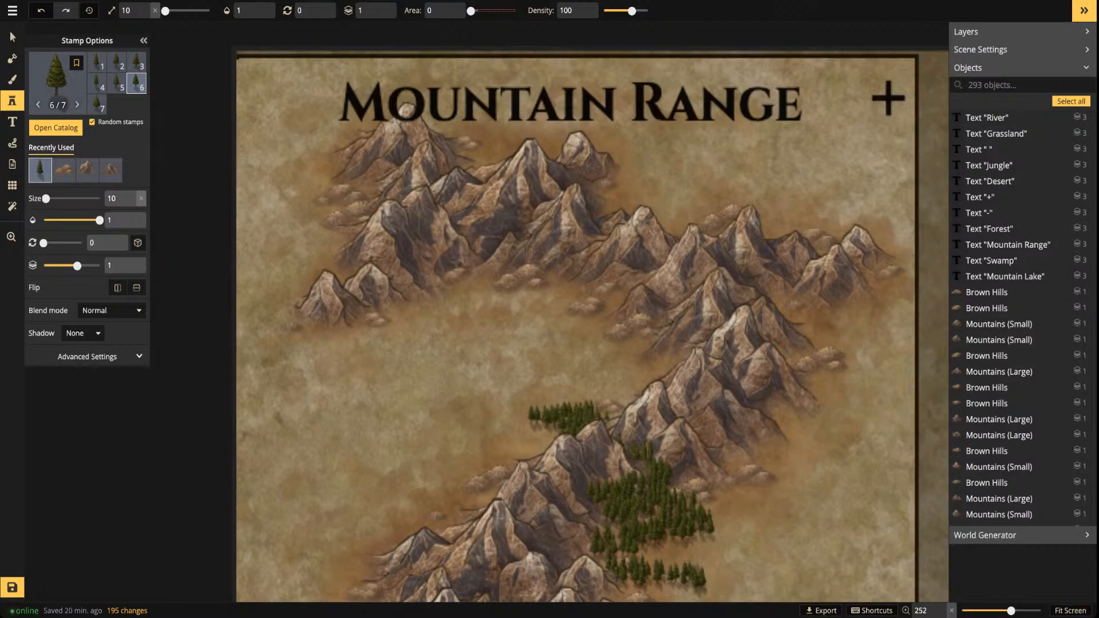
{"action": "key", "text": "ctrl+z"}
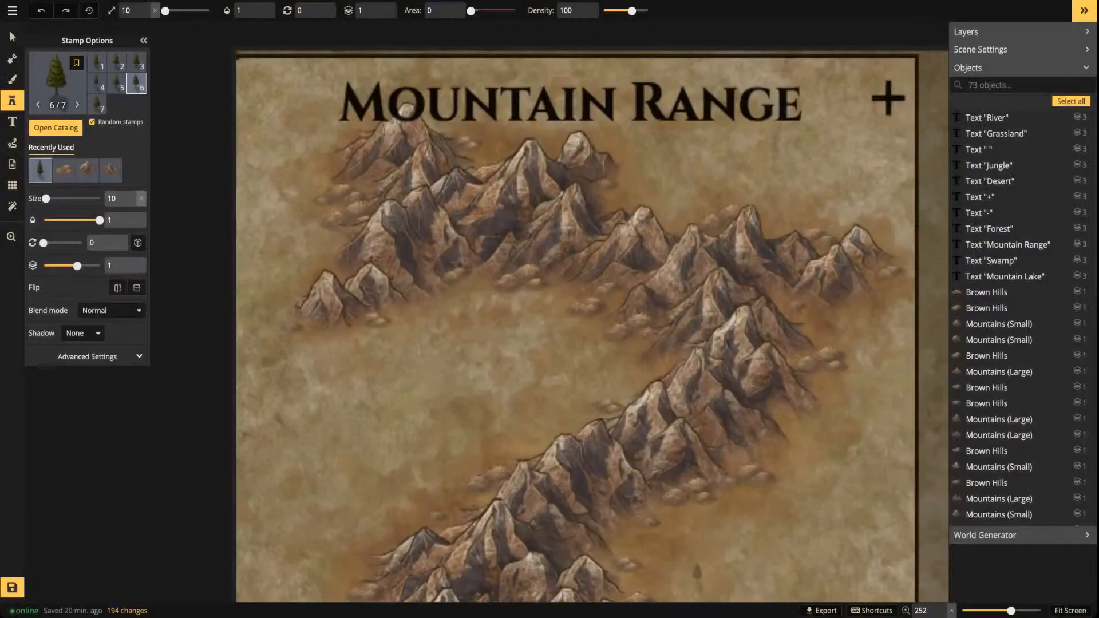
Save the map with the mountain range kept free of pine trees
{"action": "scroll", "coordinate": [497, 197], "scroll_direction": "down", "scroll_amount": 4}
{"action": "left_click_drag", "start_coordinate": [627, 271], "coordinate": [593, 270]}
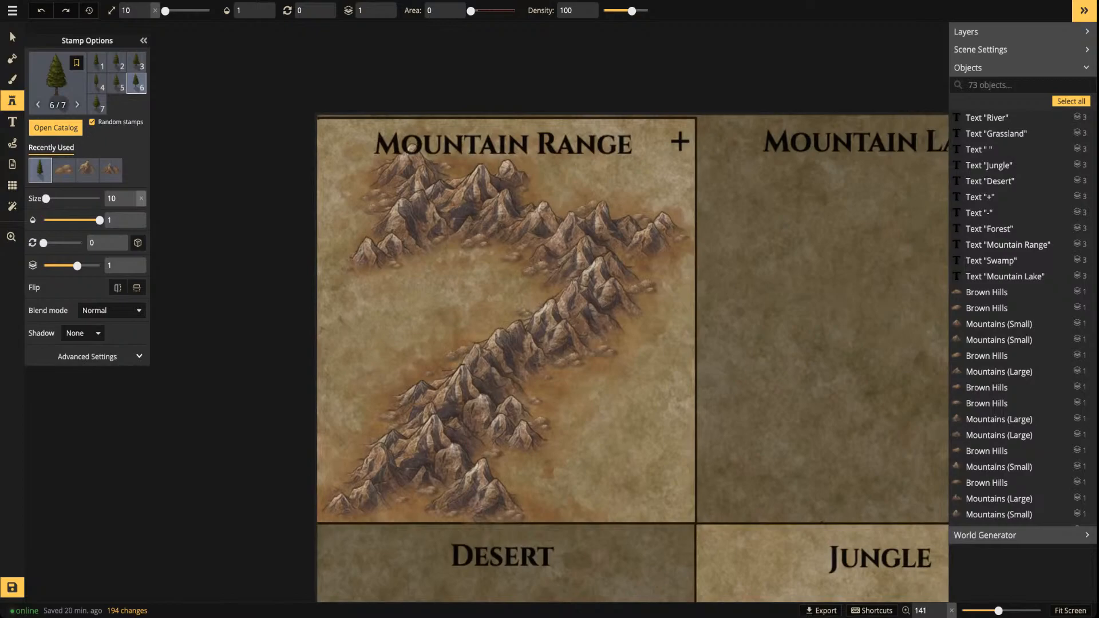
{"action": "scroll", "coordinate": [515, 266], "scroll_direction": "down", "scroll_amount": 1}
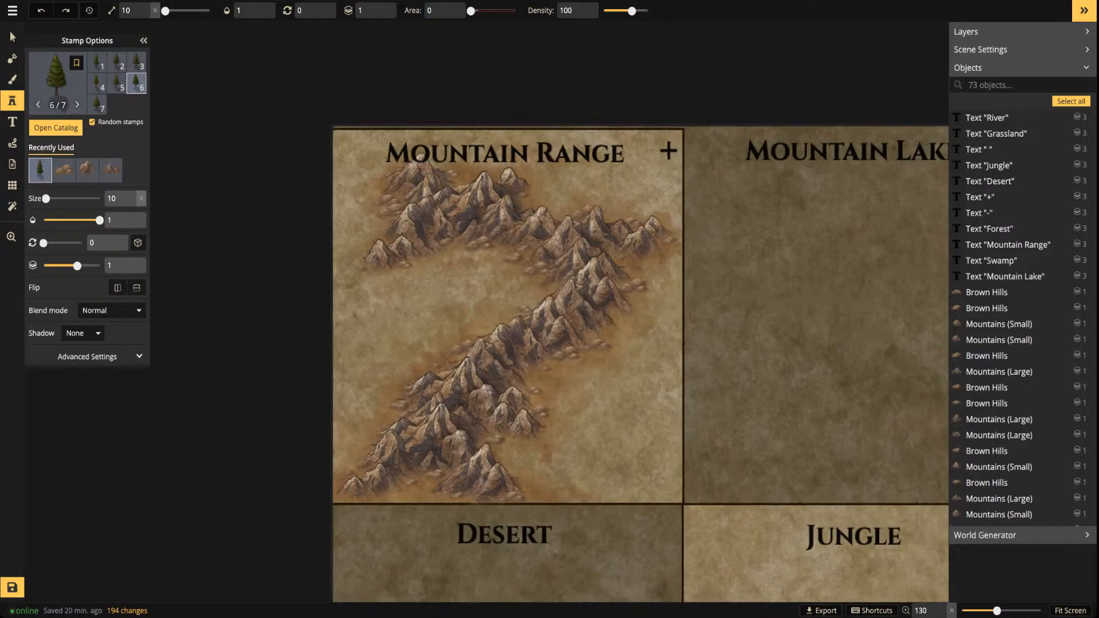
{"action": "key", "text": "ctrl+s"}
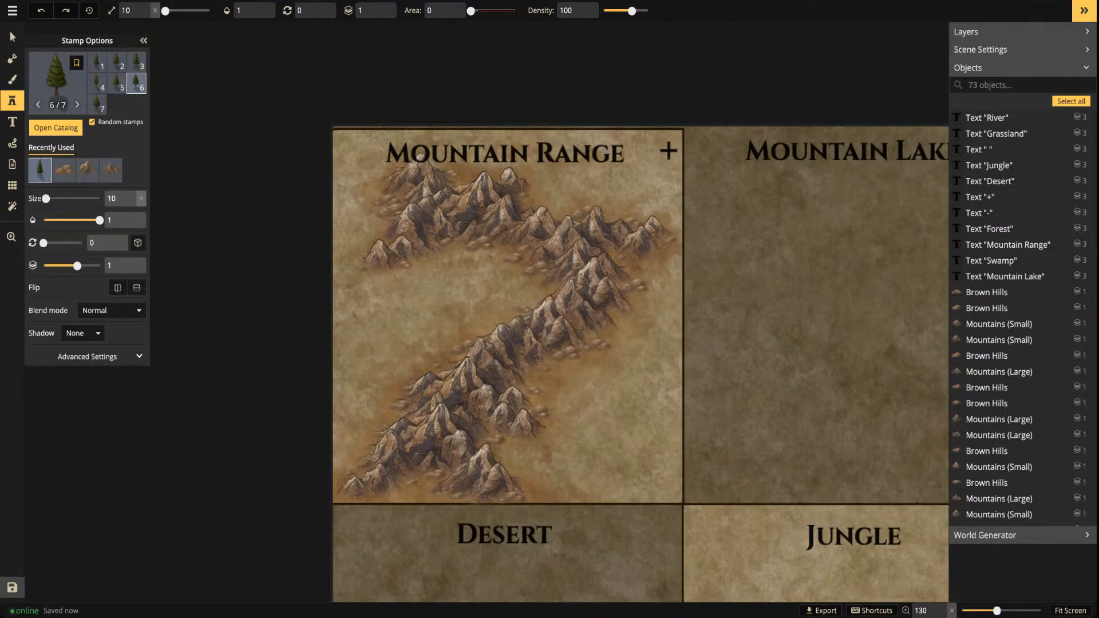
Review the recent edits listed in the changes history and close it without restoring anything
{"action": "left_click", "coordinate": [89, 11]}
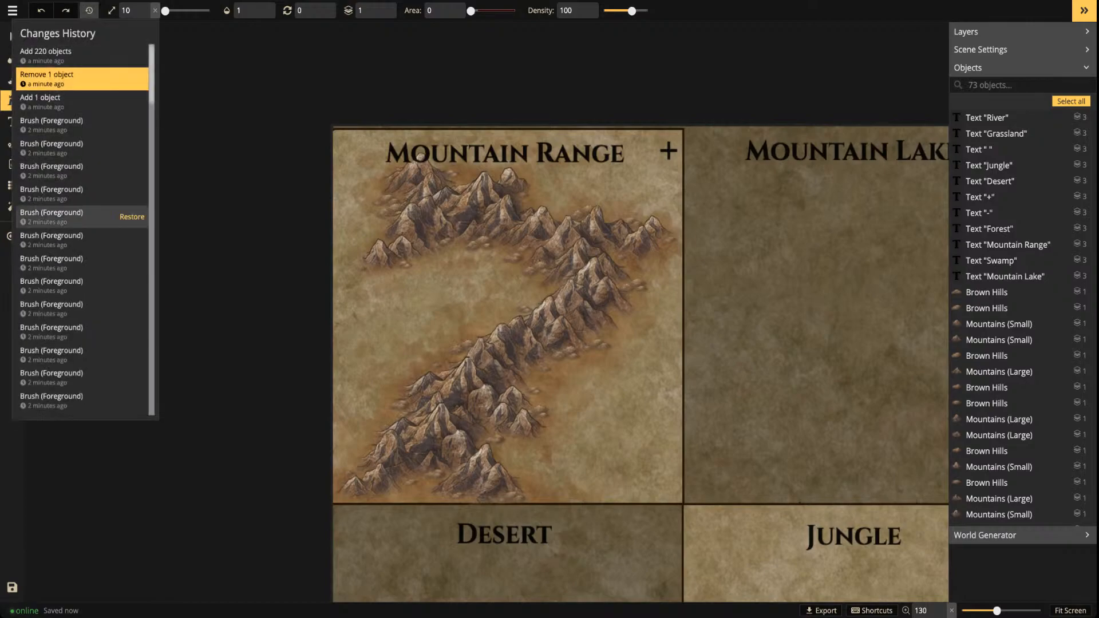
{"action": "scroll", "coordinate": [86, 216], "scroll_direction": "down", "scroll_amount": 10}
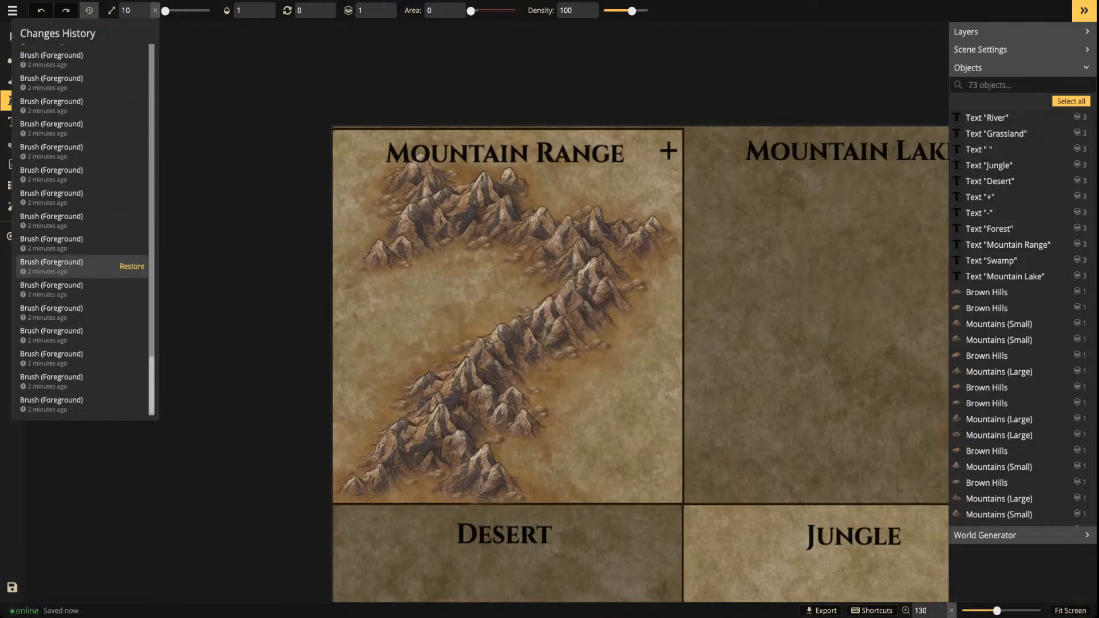
{"action": "scroll", "coordinate": [81, 246], "scroll_direction": "up", "scroll_amount": 10}
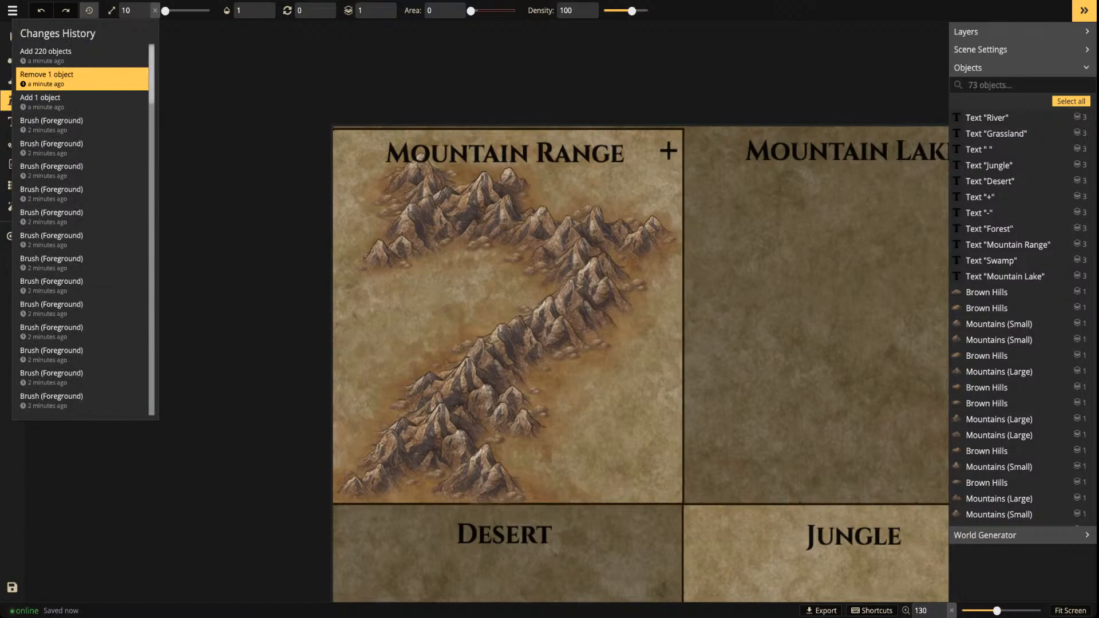
{"action": "key", "text": "Escape"}
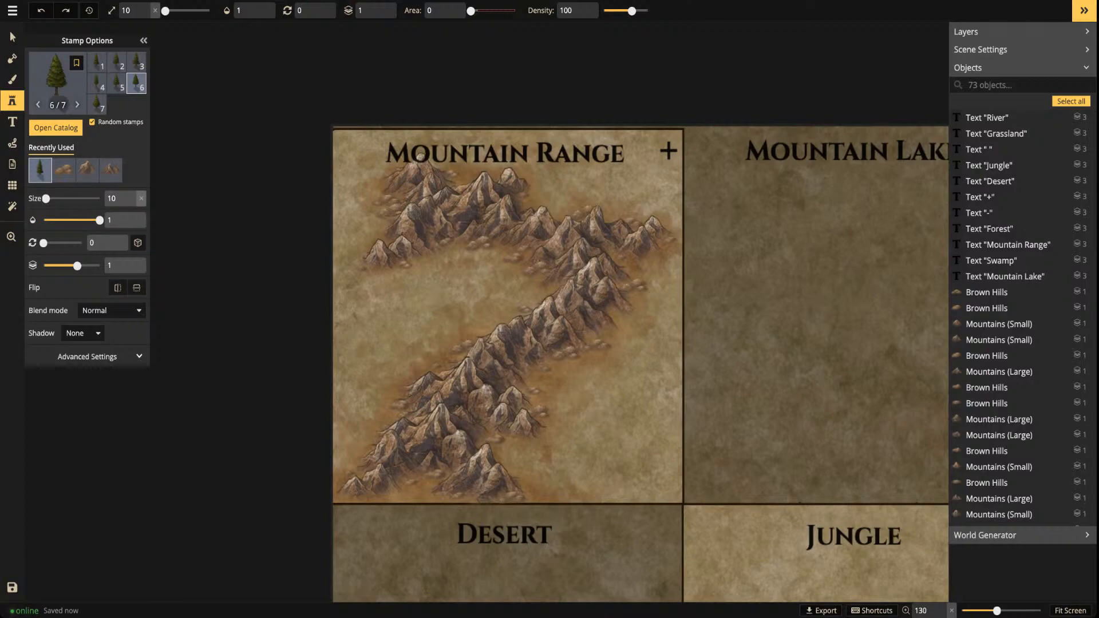
{"action": "left_click", "coordinate": [144, 40]}
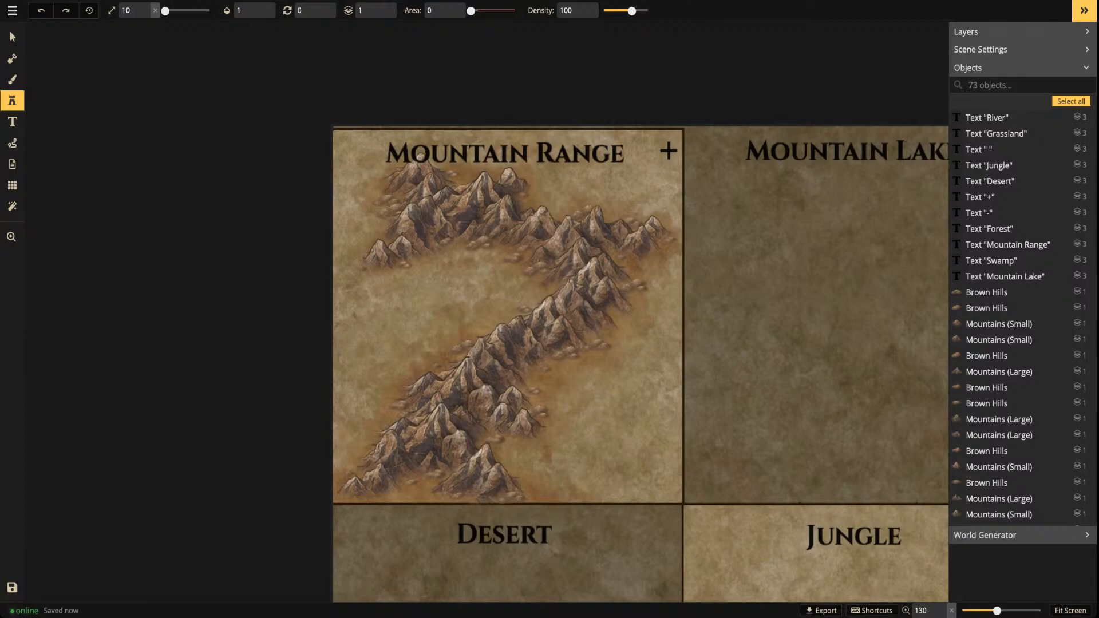
{"action": "left_click", "coordinate": [88, 10]}
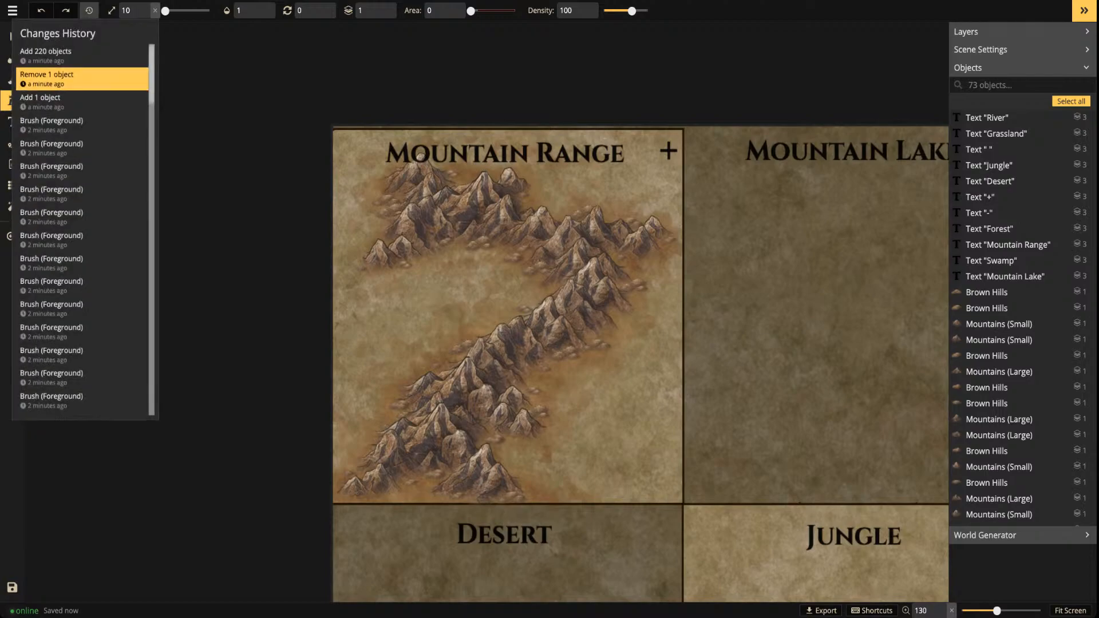
{"action": "left_click", "coordinate": [89, 11]}
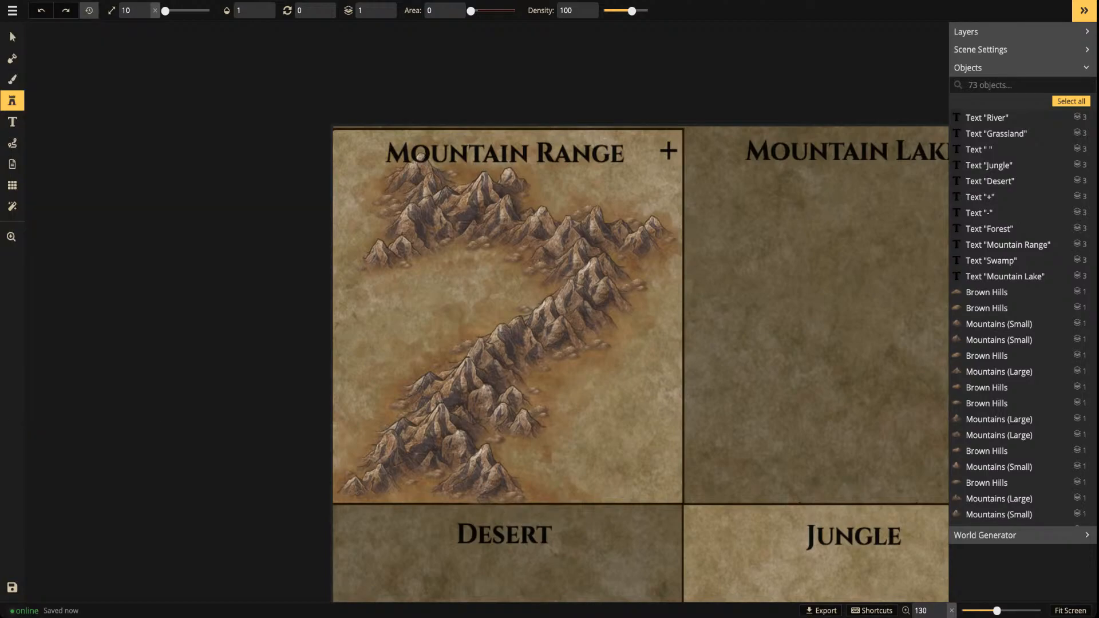
Set the texture brush to paint on the background layer
{"action": "left_click_drag", "start_coordinate": [576, 351], "coordinate": [347, 291]}
{"action": "left_click_drag", "start_coordinate": [406, 267], "coordinate": [389, 270]}
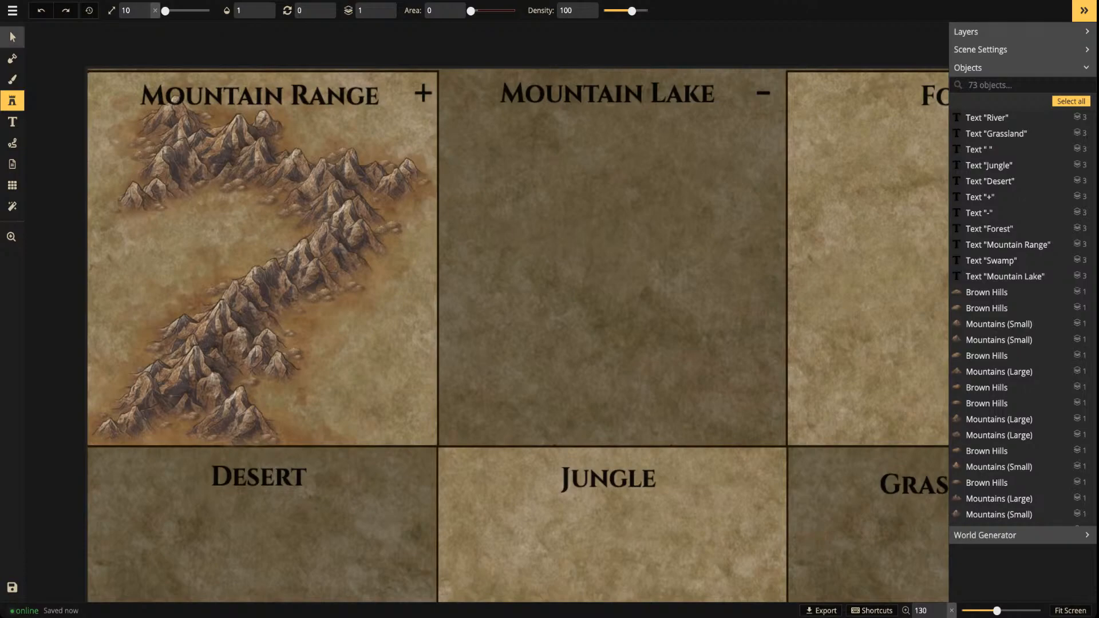
{"action": "left_click", "coordinate": [12, 36]}
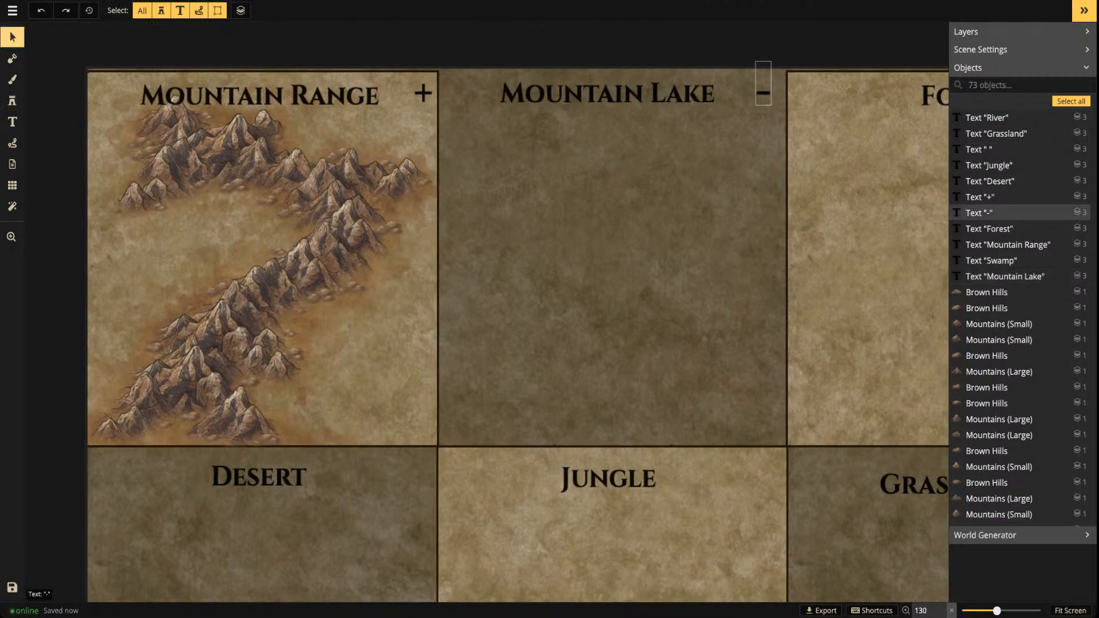
{"action": "scroll", "coordinate": [372, 86], "scroll_direction": "down", "scroll_amount": 3}
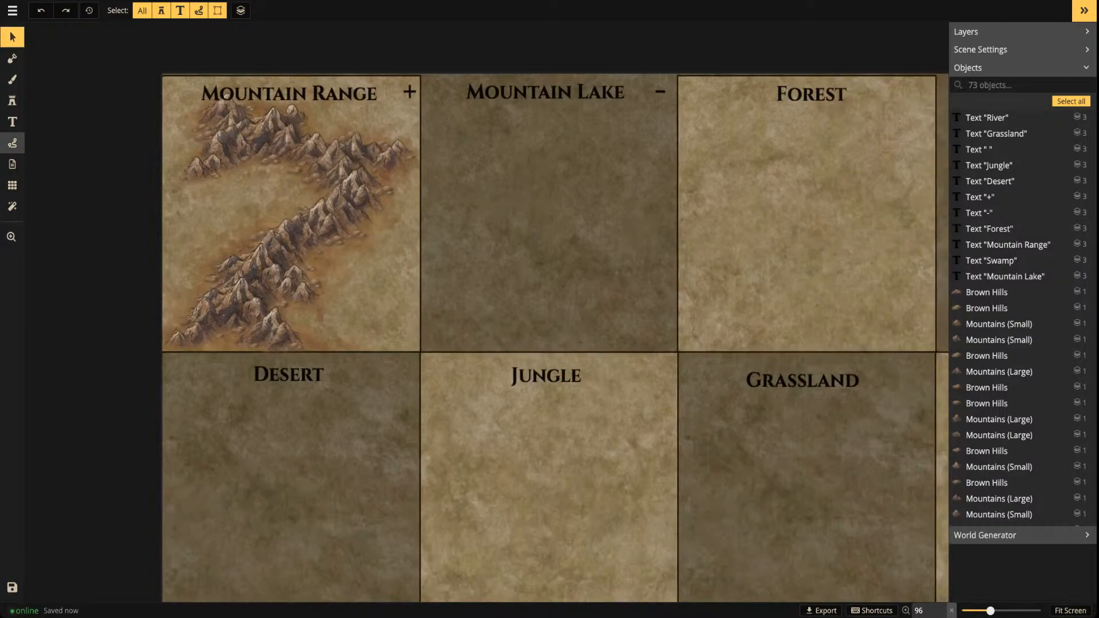
{"action": "left_click", "coordinate": [12, 79]}
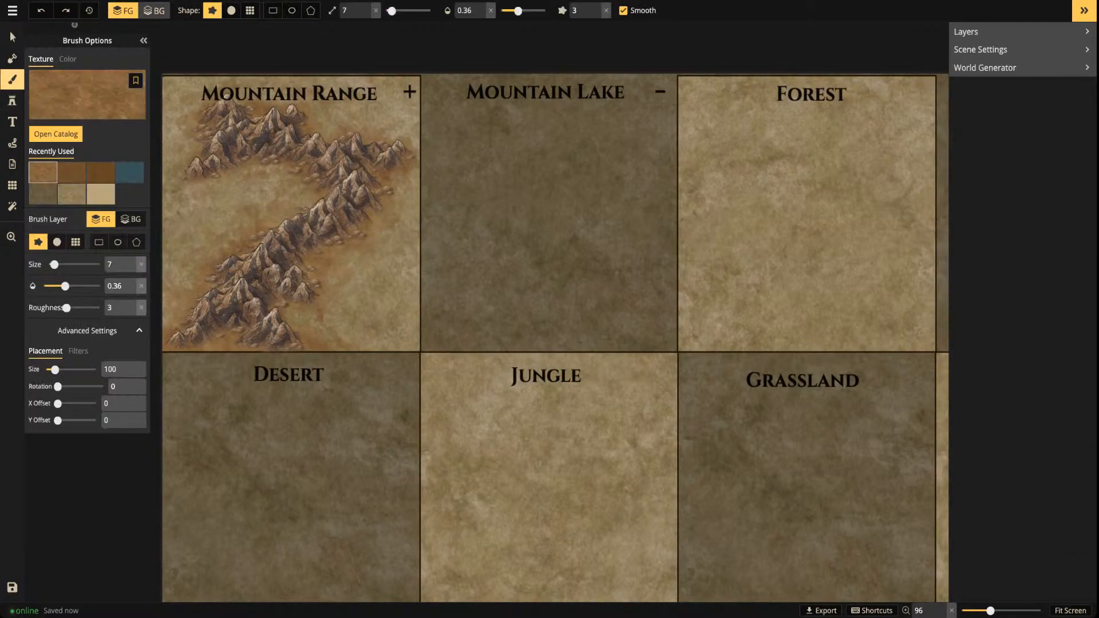
{"action": "left_click", "coordinate": [154, 11]}
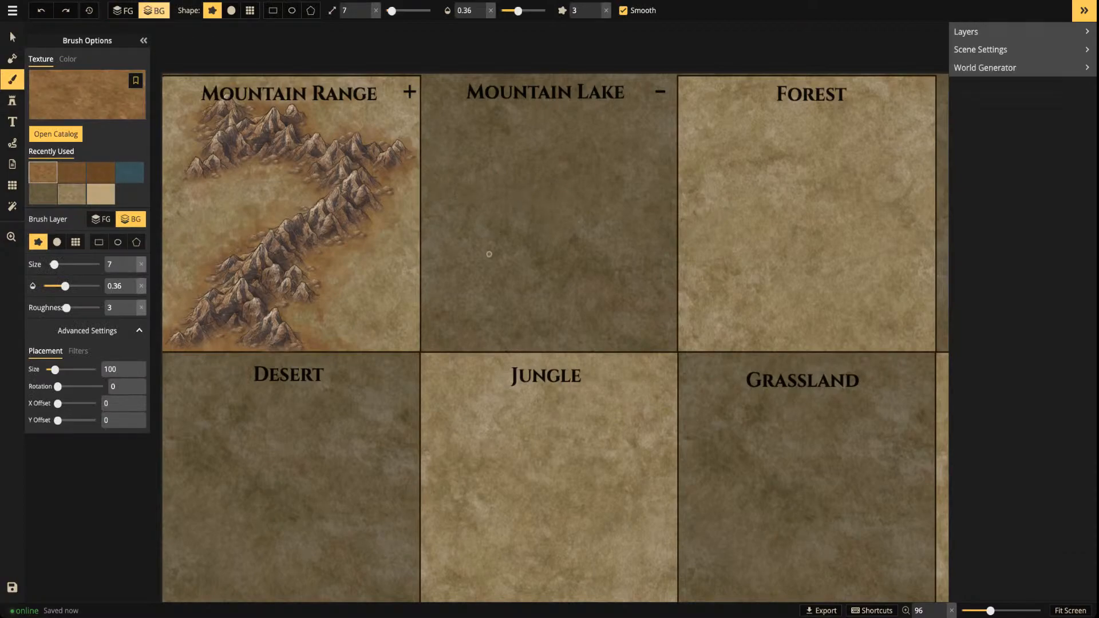
Copy all mountains and hills of the Mountain Range square, without its title and plus sign, into the Mountain Lake square
{"action": "left_click", "coordinate": [12, 36]}
{"action": "left_click_drag", "start_coordinate": [160, 88], "coordinate": [433, 360]}
{"action": "left_click", "coordinate": [289, 93], "text": "shift"}
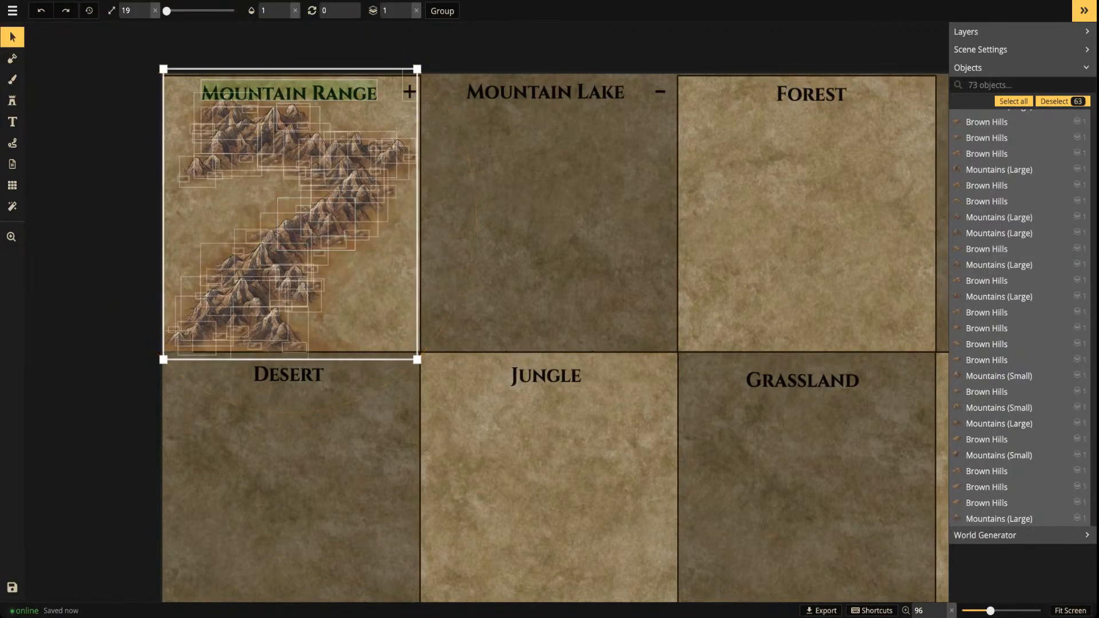
{"action": "left_click", "coordinate": [409, 92], "text": "shift"}
{"action": "key", "text": "ctrl+c"}
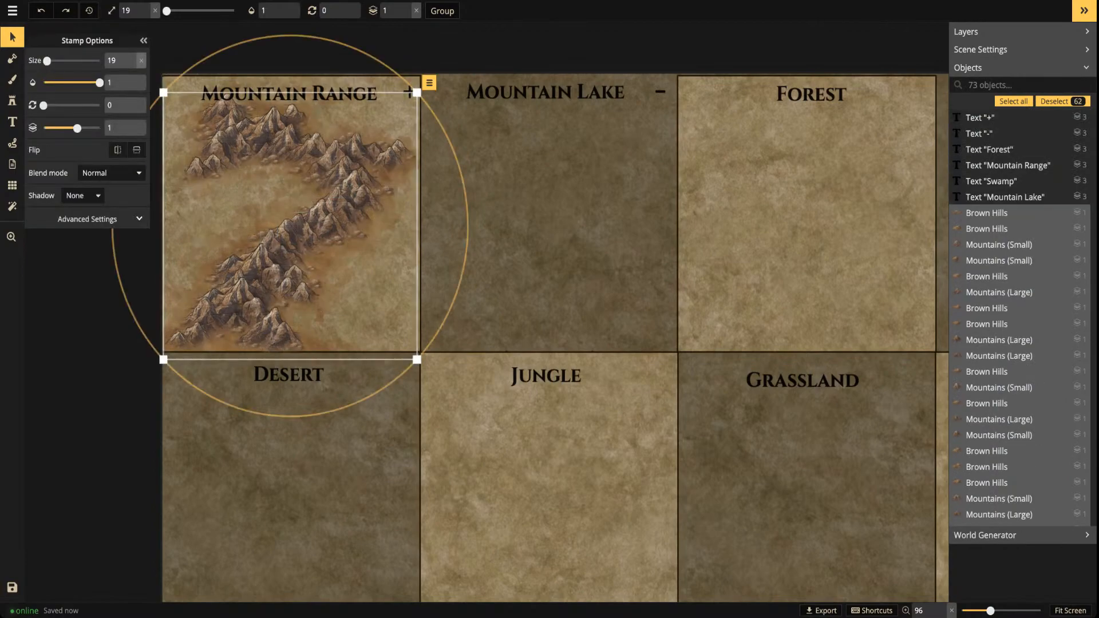
{"action": "key", "text": "ctrl+v"}
{"action": "left_click_drag", "start_coordinate": [672, 323], "coordinate": [550, 218]}
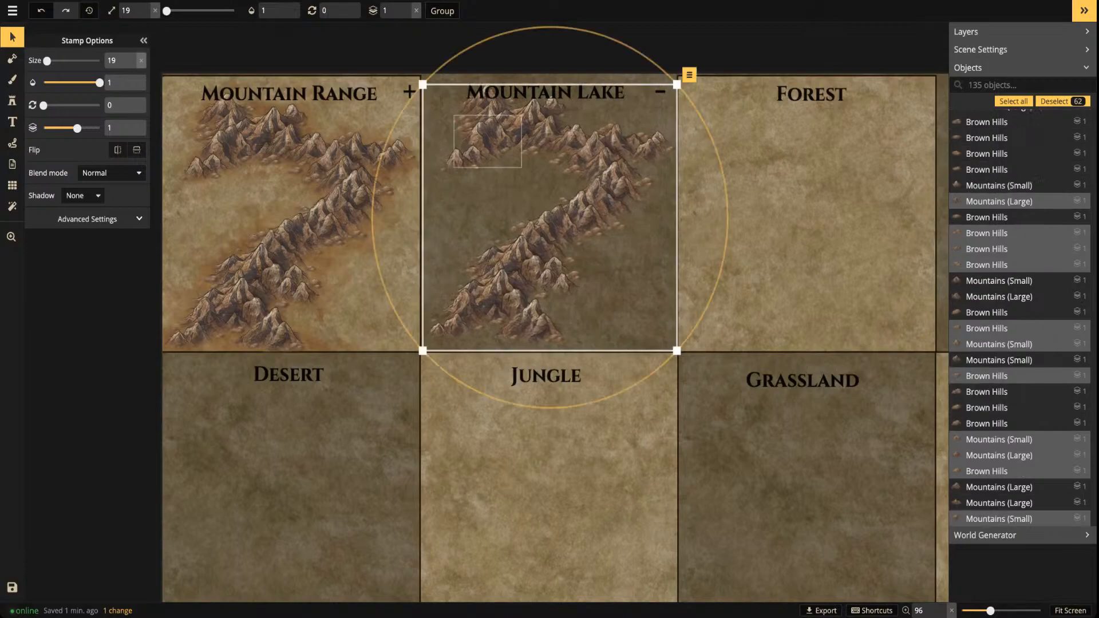
Inspect the pasted mountains in the Mountain Lake square up close and clear the selection
{"action": "scroll", "coordinate": [506, 163], "scroll_direction": "up", "scroll_amount": 6}
{"action": "scroll", "coordinate": [473, 121], "scroll_direction": "down", "scroll_amount": 4}
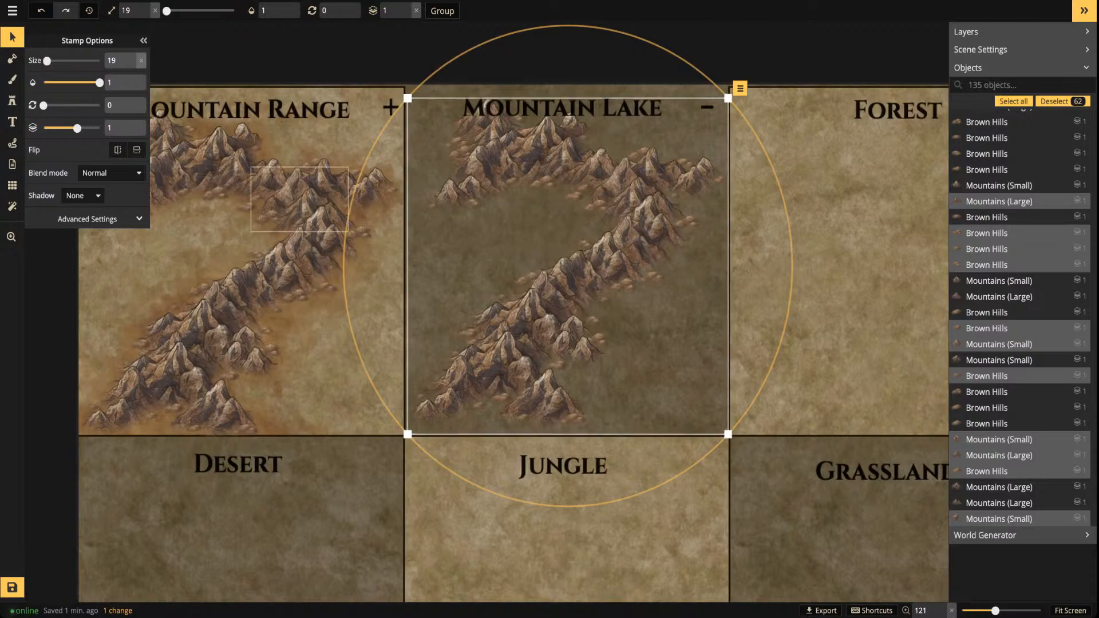
{"action": "scroll", "coordinate": [506, 205], "scroll_direction": "up", "scroll_amount": 5}
{"action": "key", "text": "space"}
{"action": "left_click_drag", "start_coordinate": [618, 131], "coordinate": [528, 260]}
{"action": "key", "text": "Escape"}
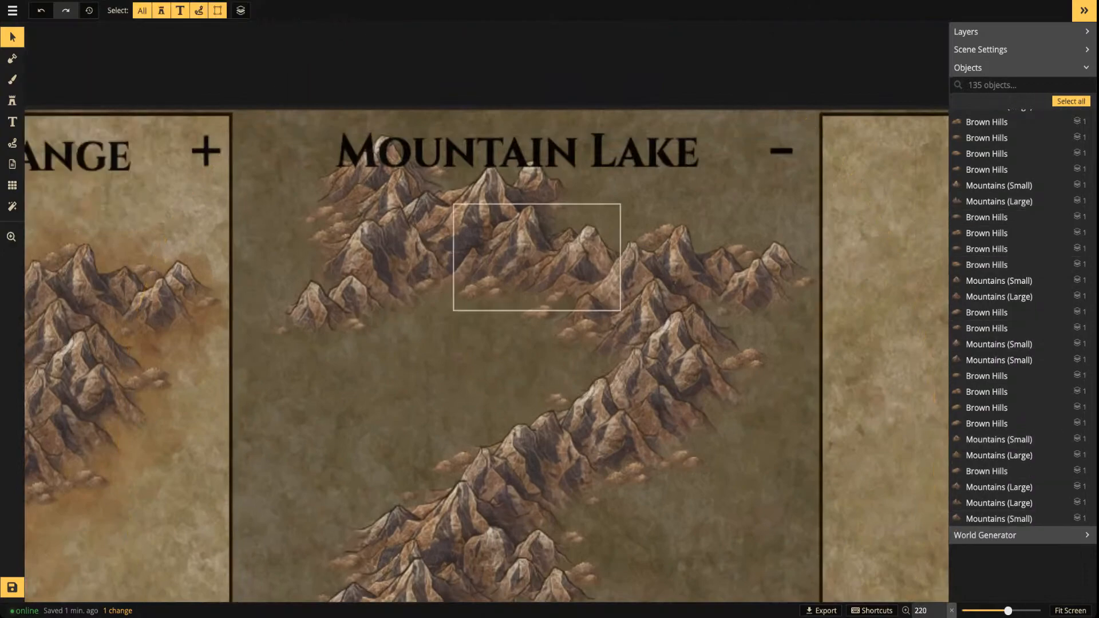
{"action": "scroll", "coordinate": [536, 258], "scroll_direction": "down", "scroll_amount": 3}
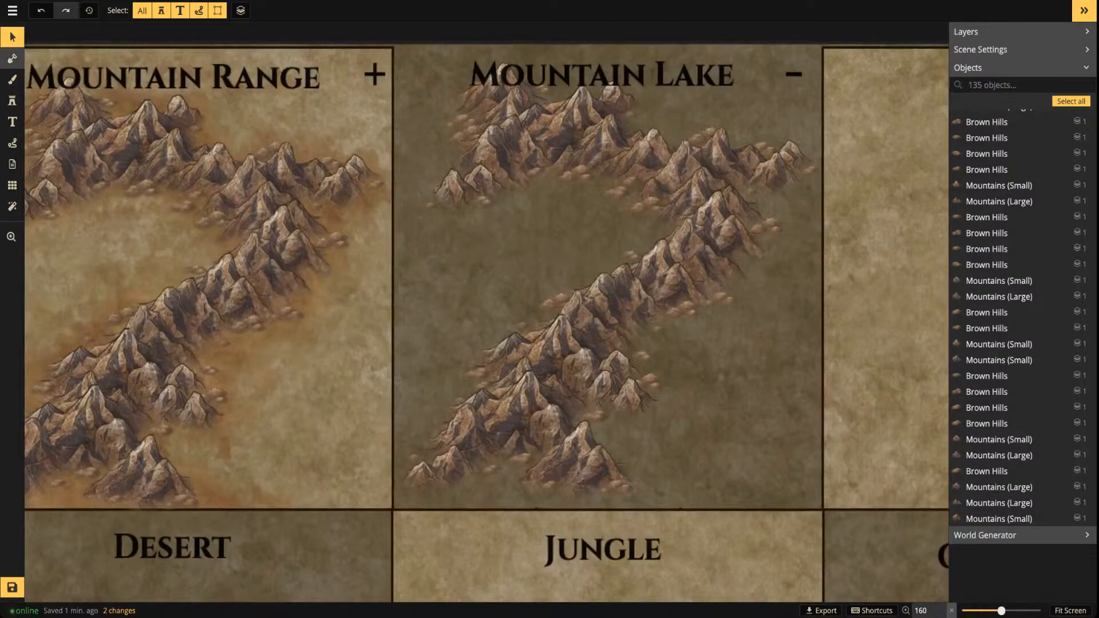
Try adding a small oval to the mask between the Mountain Lake ridges with a size 9 circular shape, and undo it
{"action": "left_click", "coordinate": [12, 58]}
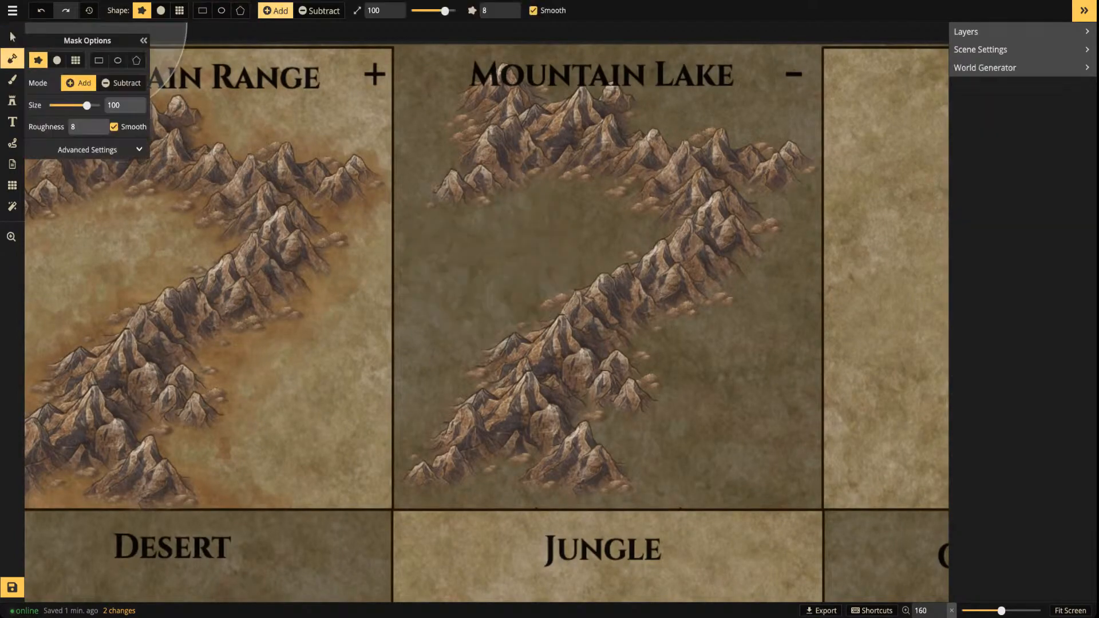
{"action": "left_click", "coordinate": [161, 10]}
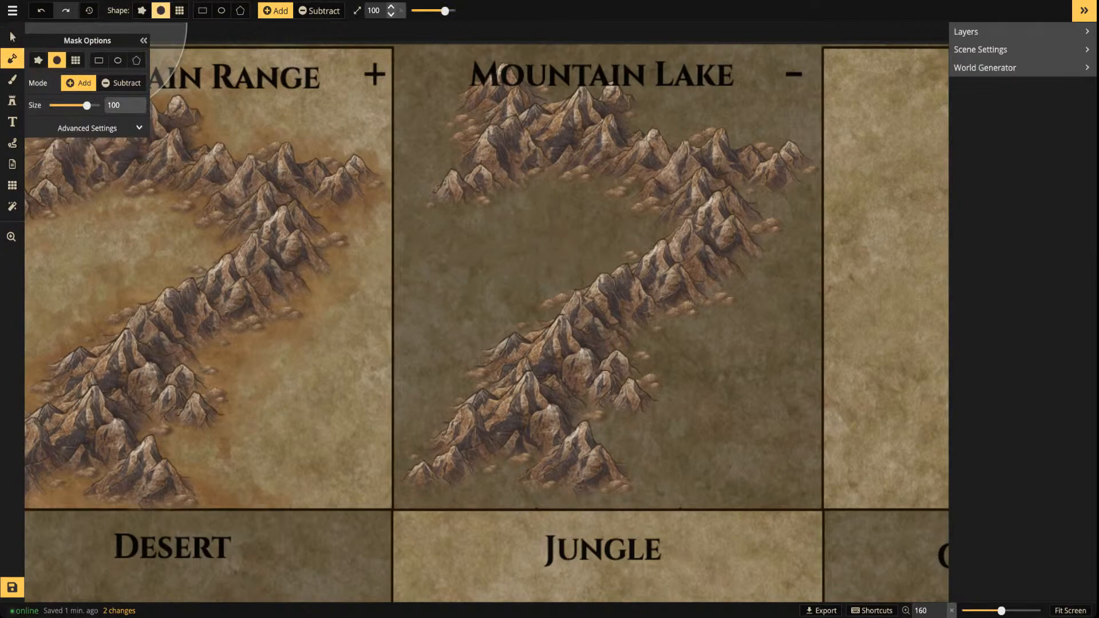
{"action": "left_click_drag", "start_coordinate": [444, 10], "coordinate": [418, 10]}
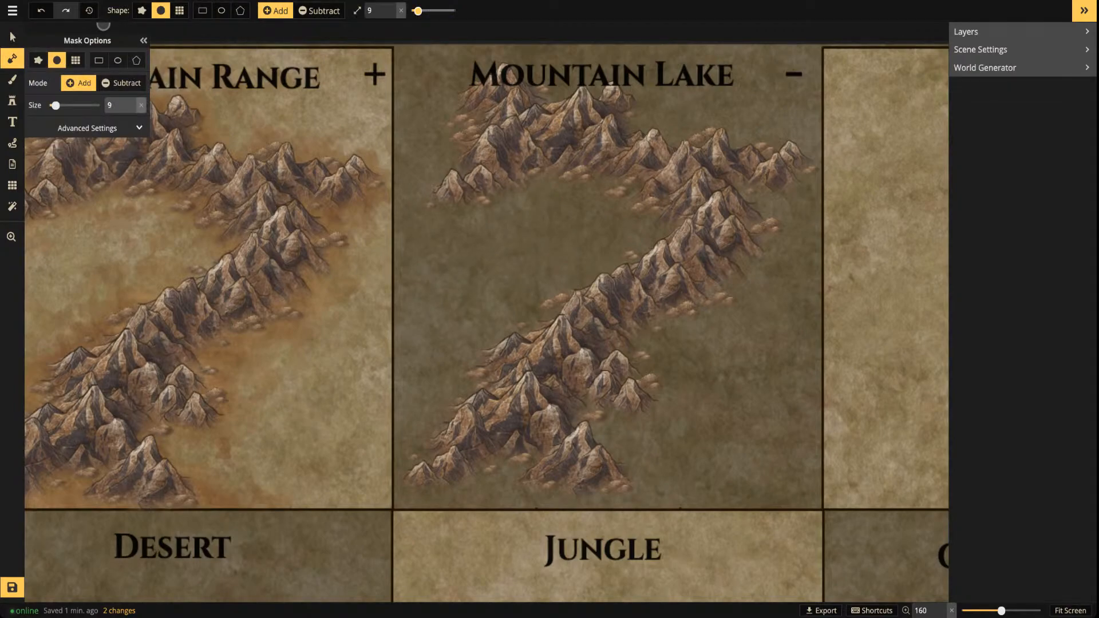
{"action": "mouse_move", "coordinate": [558, 216]}
{"action": "left_mouse_down"}
{"action": "mouse_move", "coordinate": [581, 218]}
{"action": "mouse_move", "coordinate": [538, 225]}
{"action": "left_mouse_up"}
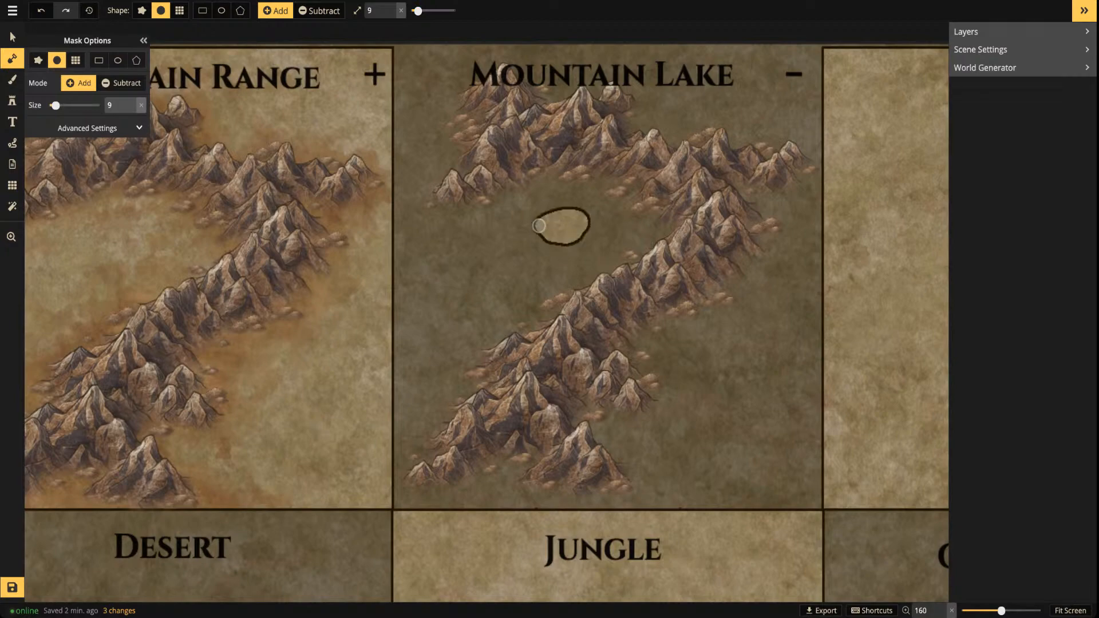
{"action": "key", "text": "ctrl+z"}
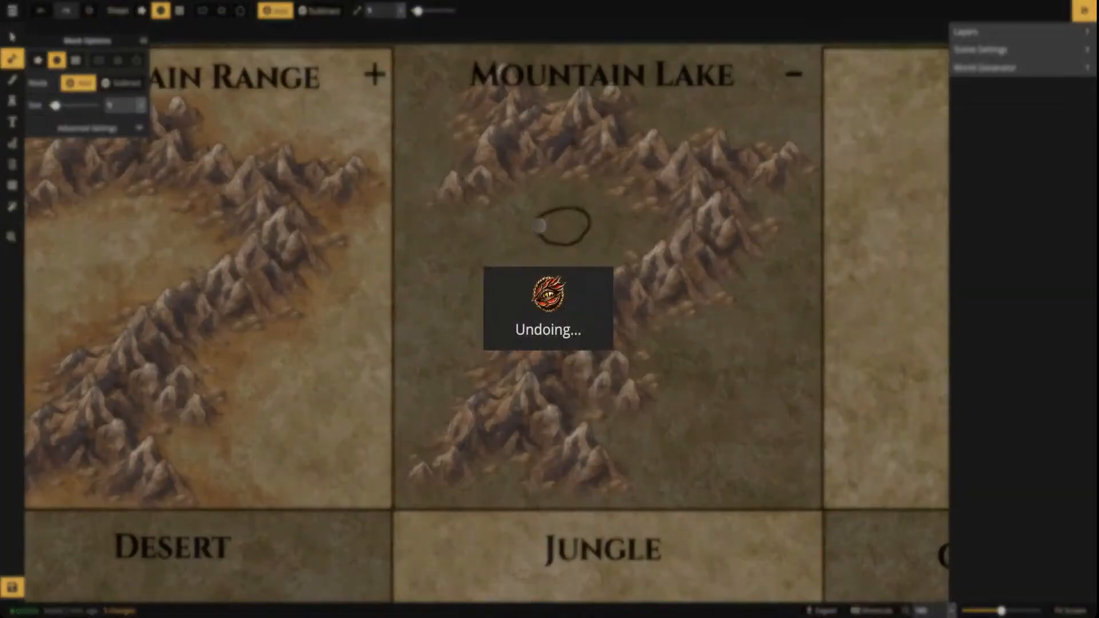
Paint the darker brown texture on the background around the Mountain Lake mountains, using brush size 7 and opacity 0.36
{"action": "key", "text": "b"}
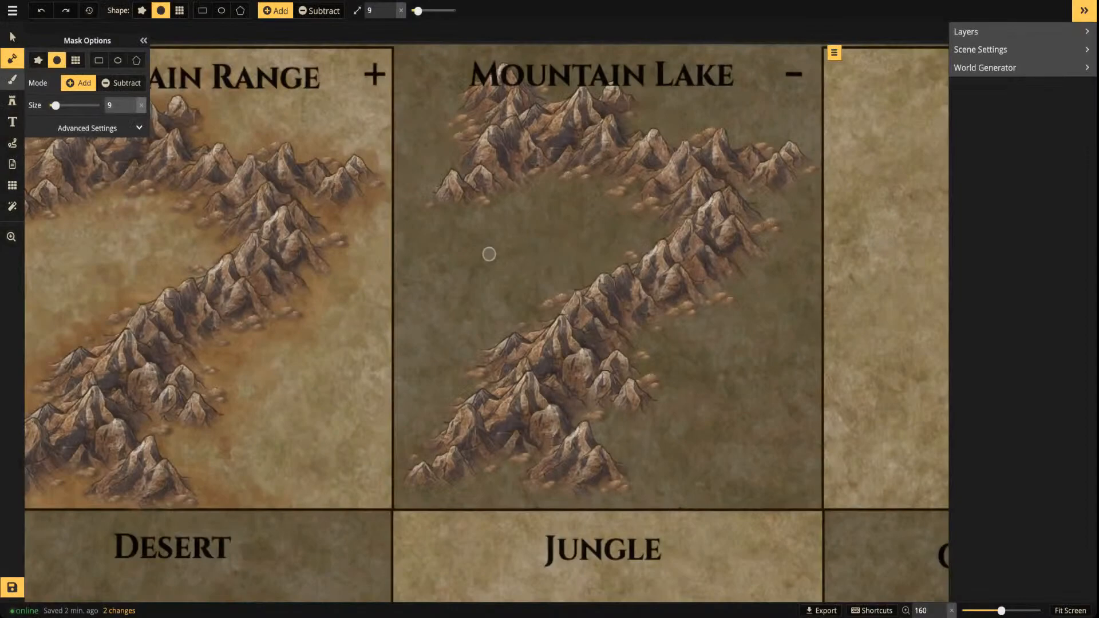
{"action": "scroll", "coordinate": [489, 253], "scroll_direction": "down", "scroll_amount": 5}
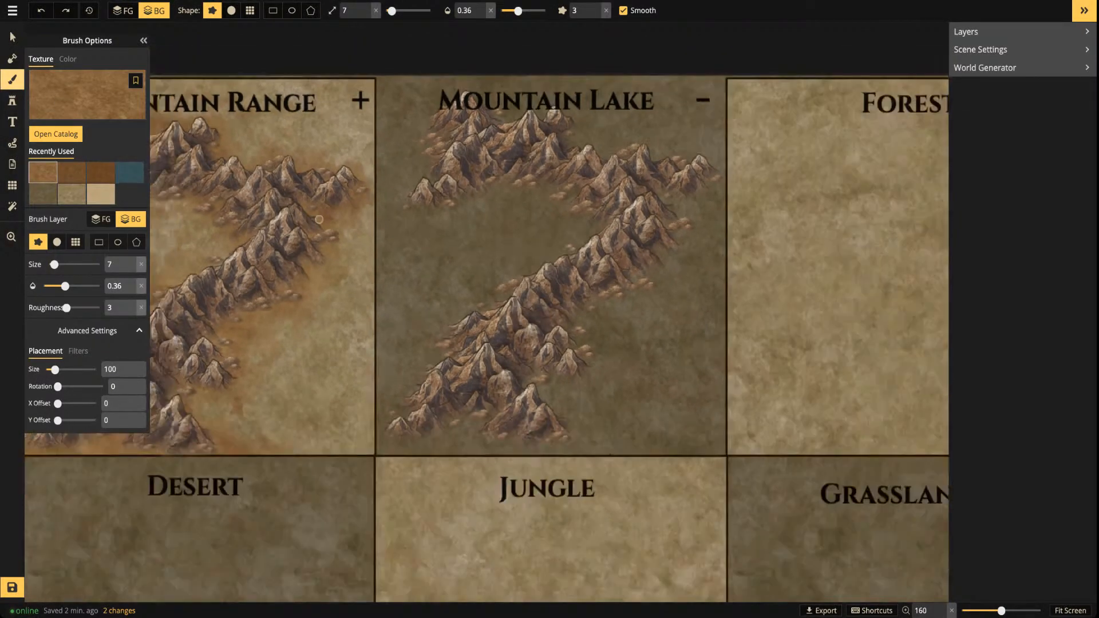
{"action": "scroll", "coordinate": [476, 264], "scroll_direction": "up", "scroll_amount": 3}
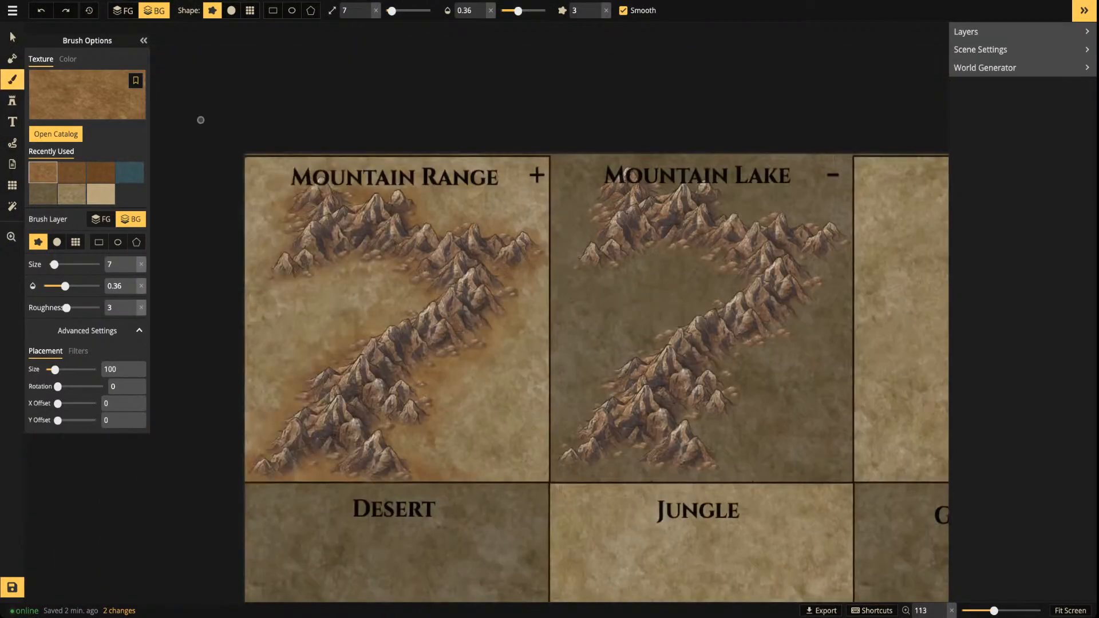
{"action": "left_click", "coordinate": [72, 171]}
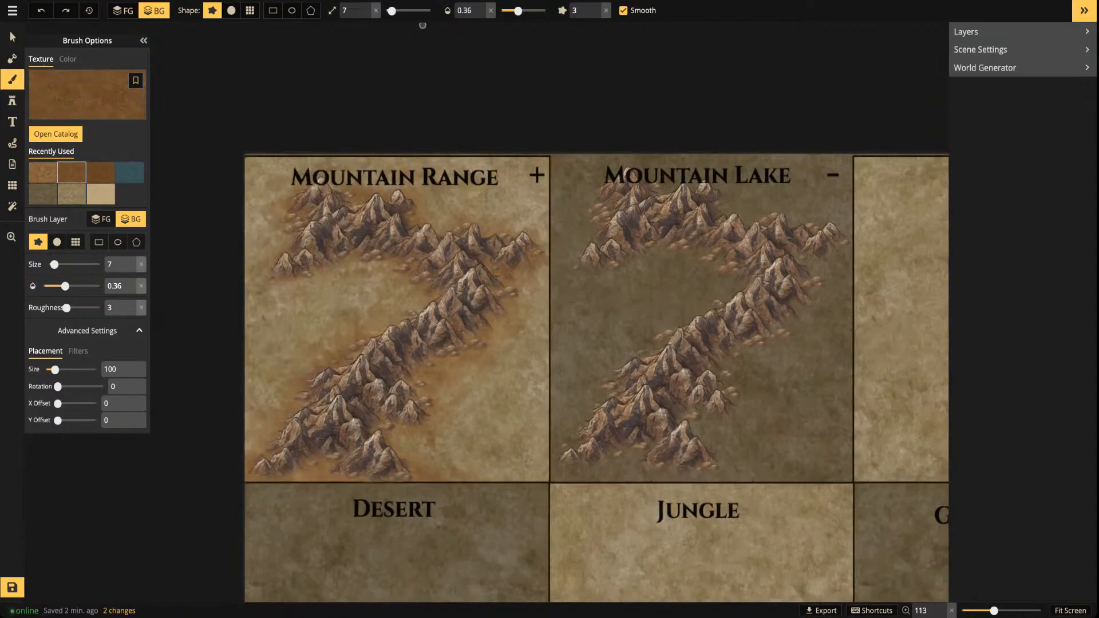
{"action": "left_click_drag", "start_coordinate": [391, 10], "coordinate": [408, 10]}
{"action": "key", "text": "space"}
{"action": "left_click_drag", "start_coordinate": [679, 231], "coordinate": [566, 125]}
{"action": "mouse_move", "coordinate": [481, 143]}
{"action": "left_mouse_down"}
{"action": "mouse_move", "coordinate": [504, 156]}
{"action": "mouse_move", "coordinate": [538, 129]}
{"action": "mouse_move", "coordinate": [584, 123]}
{"action": "mouse_move", "coordinate": [641, 133]}
{"action": "mouse_move", "coordinate": [493, 84]}
{"action": "mouse_move", "coordinate": [481, 109]}
{"action": "mouse_move", "coordinate": [583, 143]}
{"action": "mouse_move", "coordinate": [645, 189]}
{"action": "mouse_move", "coordinate": [579, 224]}
{"action": "mouse_move", "coordinate": [503, 309]}
{"action": "mouse_move", "coordinate": [453, 334]}
{"action": "mouse_move", "coordinate": [580, 354]}
{"action": "mouse_move", "coordinate": [613, 347]}
{"action": "mouse_move", "coordinate": [569, 306]}
{"action": "mouse_move", "coordinate": [613, 274]}
{"action": "mouse_move", "coordinate": [622, 245]}
{"action": "mouse_move", "coordinate": [690, 198]}
{"action": "mouse_move", "coordinate": [726, 113]}
{"action": "mouse_move", "coordinate": [599, 105]}
{"action": "mouse_move", "coordinate": [550, 133]}
{"action": "mouse_move", "coordinate": [538, 70]}
{"action": "left_mouse_up"}
{"action": "left_click", "coordinate": [391, 10]}
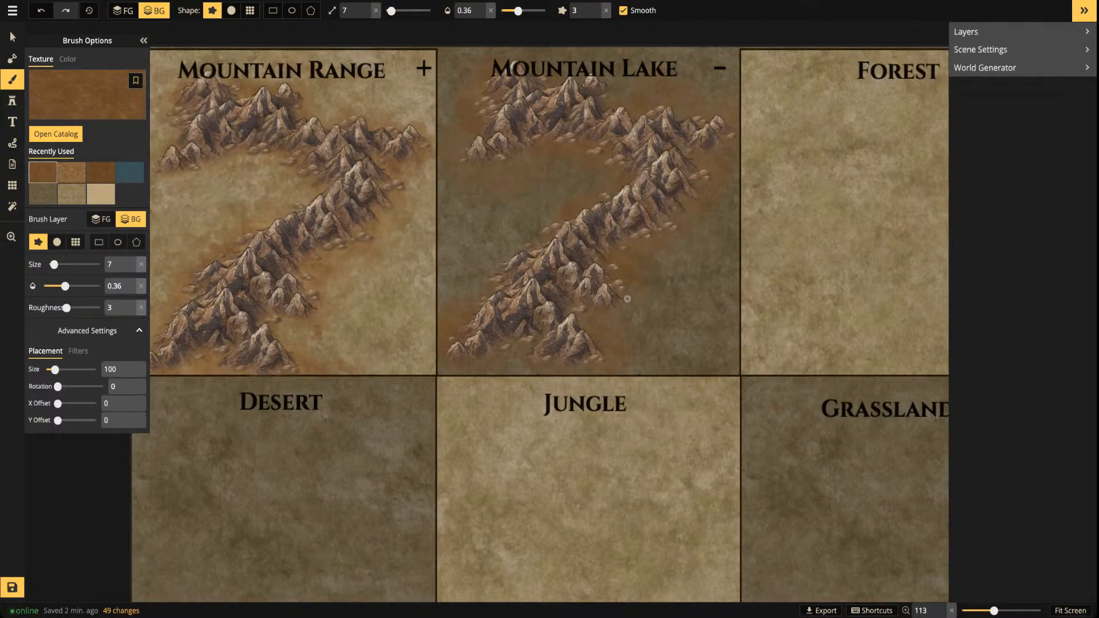
{"action": "left_click_drag", "start_coordinate": [705, 220], "coordinate": [726, 170]}
{"action": "left_click_drag", "start_coordinate": [728, 120], "coordinate": [704, 74]}
{"action": "mouse_move", "coordinate": [554, 116]}
{"action": "left_mouse_down"}
{"action": "mouse_move", "coordinate": [516, 324]}
{"action": "mouse_move", "coordinate": [497, 347]}
{"action": "left_mouse_up"}
{"action": "left_click_drag", "start_coordinate": [493, 297], "coordinate": [477, 275]}
Switch to YouTube Studio to read the live stream chat, and return to the map
{"action": "key", "text": "ctrl+Tab"}
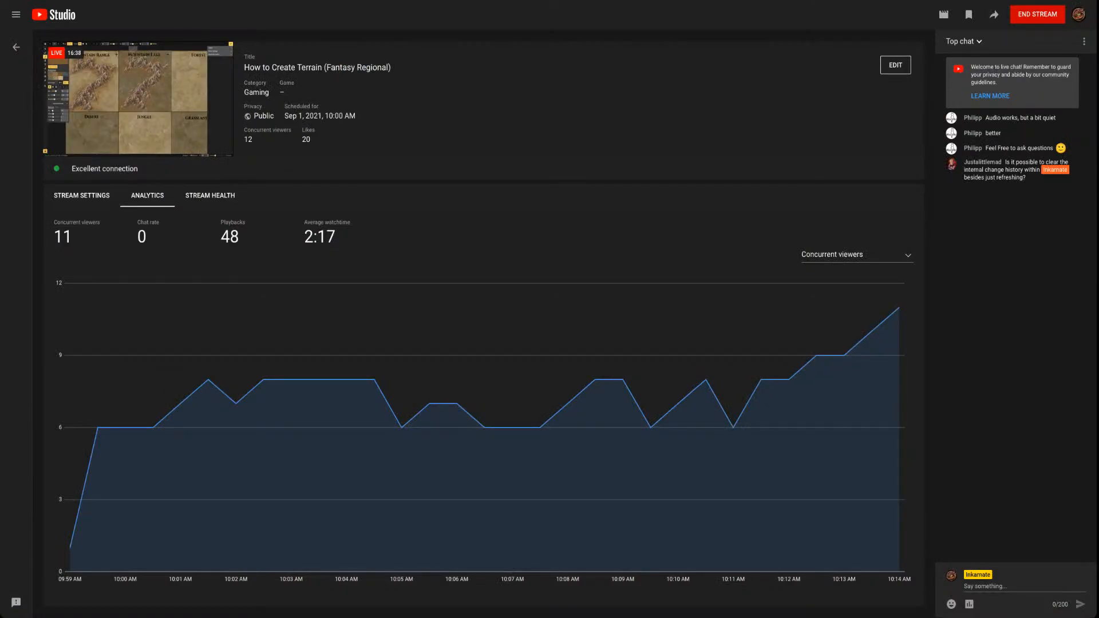
{"action": "key", "text": "ctrl+Tab"}
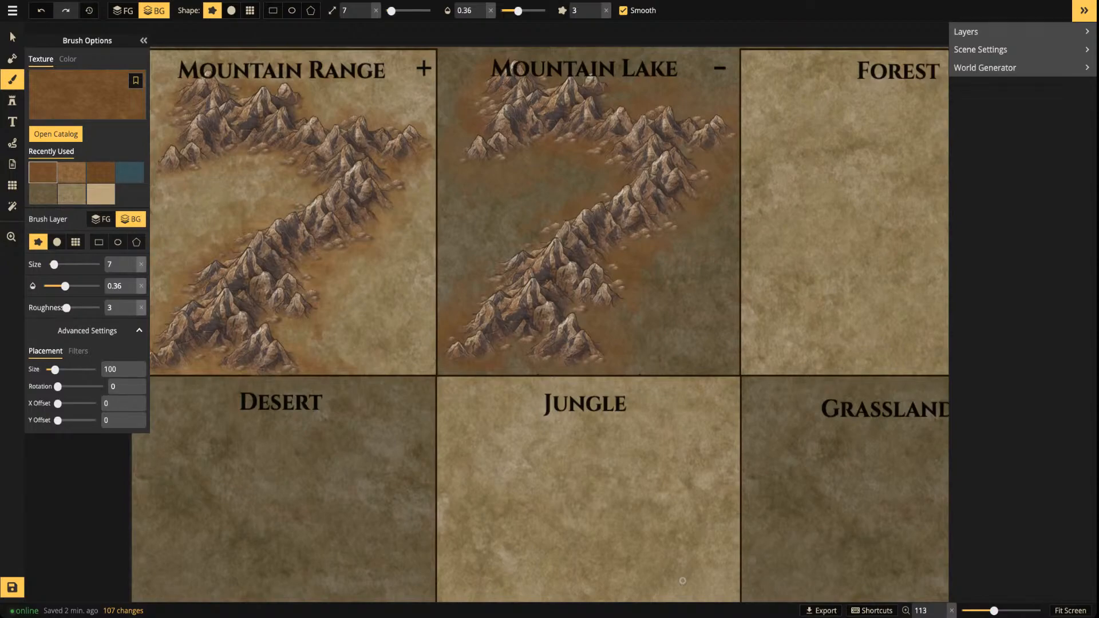
Paint a blue lake on the background between the Mountain Lake ridges with a circular brush, size 12, opacity 1 and softness 1
{"action": "left_click_drag", "start_coordinate": [575, 153], "coordinate": [525, 253]}
{"action": "scroll", "coordinate": [525, 252], "scroll_direction": "up", "scroll_amount": 5}
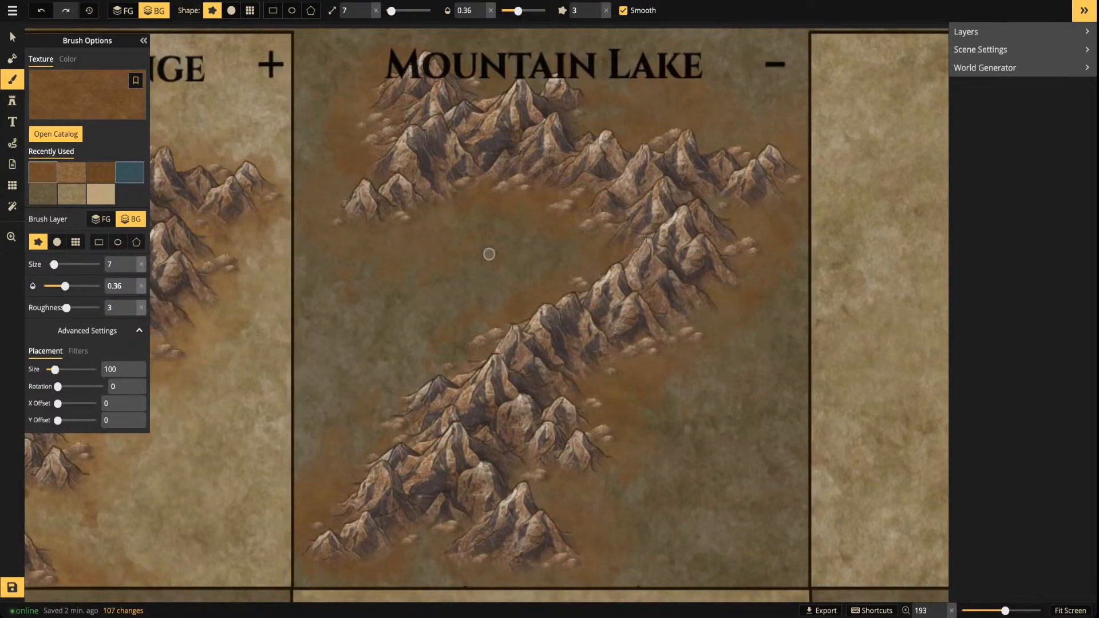
{"action": "left_click", "coordinate": [130, 172]}
{"action": "key", "text": "d"}
{"action": "left_click", "coordinate": [490, 10]}
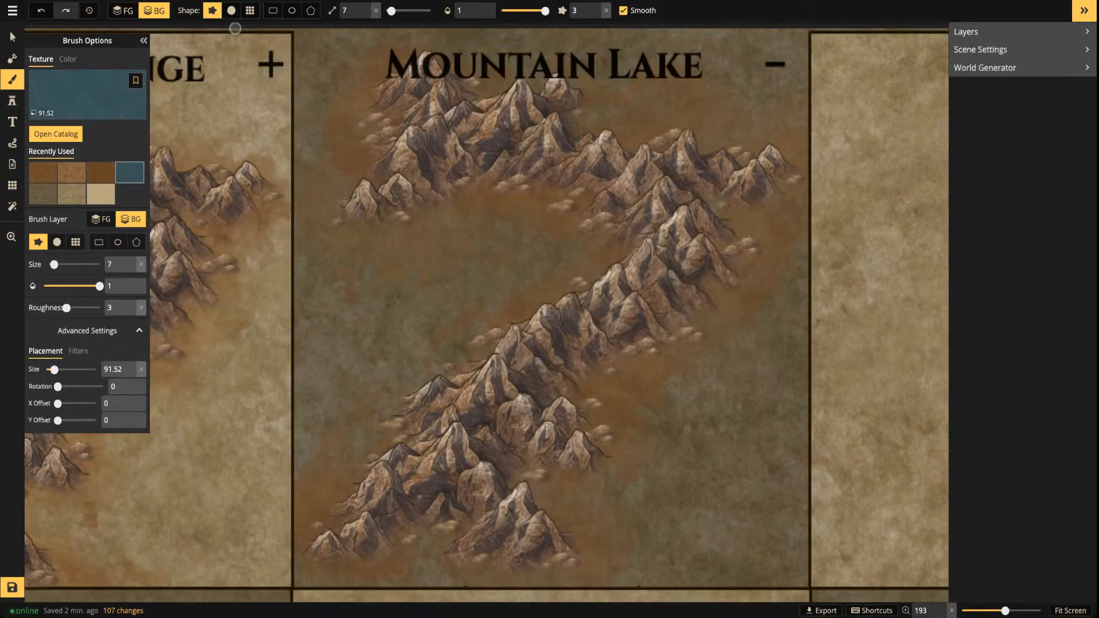
{"action": "left_click", "coordinate": [231, 11]}
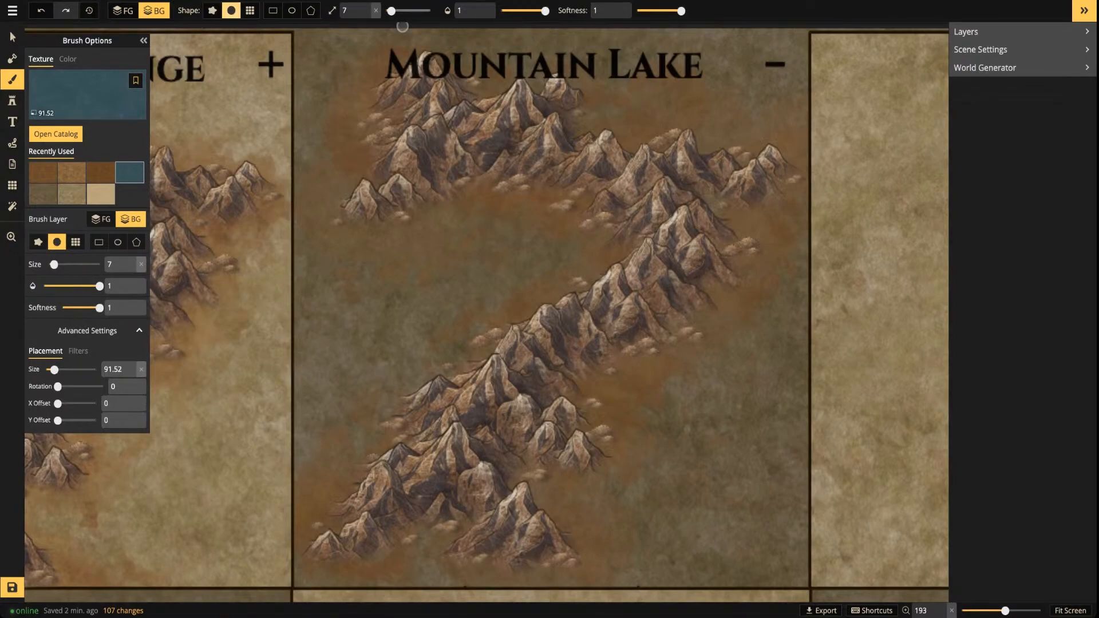
{"action": "left_click_drag", "start_coordinate": [390, 10], "coordinate": [396, 10]}
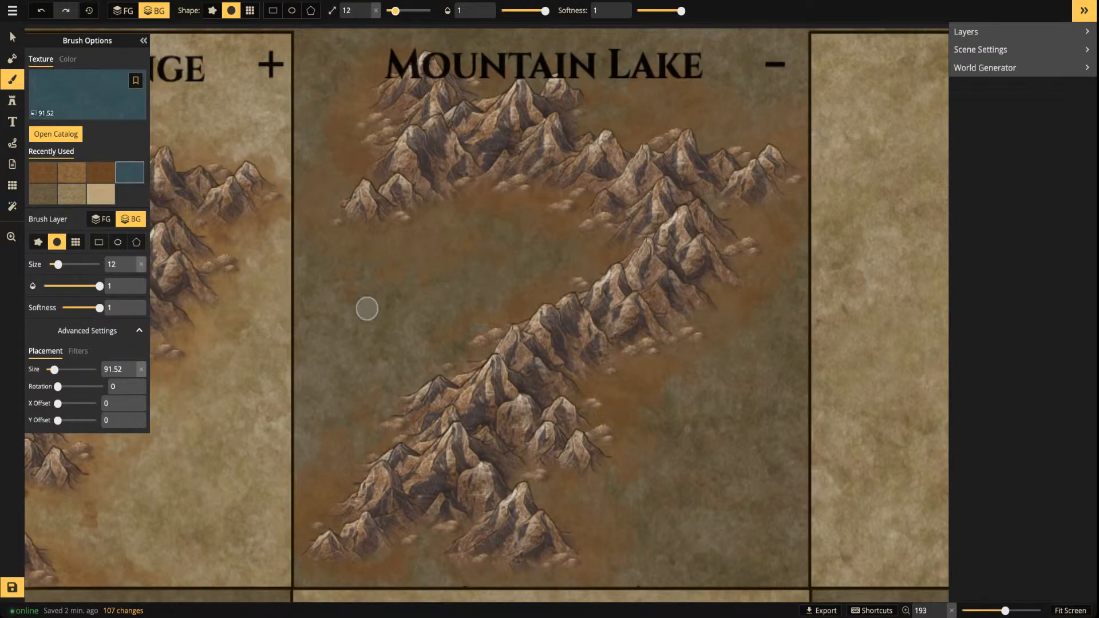
{"action": "mouse_move", "coordinate": [462, 211]}
{"action": "left_mouse_down"}
{"action": "mouse_move", "coordinate": [528, 207]}
{"action": "mouse_move", "coordinate": [508, 231]}
{"action": "mouse_move", "coordinate": [556, 228]}
{"action": "mouse_move", "coordinate": [561, 246]}
{"action": "mouse_move", "coordinate": [527, 281]}
{"action": "mouse_move", "coordinate": [453, 299]}
{"action": "mouse_move", "coordinate": [457, 268]}
{"action": "mouse_move", "coordinate": [391, 246]}
{"action": "mouse_move", "coordinate": [488, 213]}
{"action": "mouse_move", "coordinate": [446, 232]}
{"action": "mouse_move", "coordinate": [394, 236]}
{"action": "mouse_move", "coordinate": [397, 250]}
{"action": "mouse_move", "coordinate": [436, 253]}
{"action": "mouse_move", "coordinate": [445, 268]}
{"action": "mouse_move", "coordinate": [432, 272]}
{"action": "mouse_move", "coordinate": [461, 284]}
{"action": "mouse_move", "coordinate": [441, 302]}
{"action": "mouse_move", "coordinate": [462, 311]}
{"action": "mouse_move", "coordinate": [546, 287]}
{"action": "mouse_move", "coordinate": [586, 249]}
{"action": "mouse_move", "coordinate": [501, 228]}
{"action": "mouse_move", "coordinate": [519, 234]}
{"action": "mouse_move", "coordinate": [508, 251]}
{"action": "mouse_move", "coordinate": [539, 246]}
{"action": "mouse_move", "coordinate": [535, 261]}
{"action": "mouse_move", "coordinate": [486, 288]}
{"action": "mouse_move", "coordinate": [439, 246]}
{"action": "mouse_move", "coordinate": [476, 226]}
{"action": "mouse_move", "coordinate": [388, 243]}
{"action": "mouse_move", "coordinate": [434, 266]}
{"action": "mouse_move", "coordinate": [461, 321]}
{"action": "mouse_move", "coordinate": [526, 289]}
{"action": "mouse_move", "coordinate": [553, 293]}
{"action": "mouse_move", "coordinate": [493, 311]}
{"action": "mouse_move", "coordinate": [545, 301]}
{"action": "mouse_move", "coordinate": [524, 302]}
{"action": "mouse_move", "coordinate": [548, 275]}
{"action": "mouse_move", "coordinate": [613, 256]}
{"action": "mouse_move", "coordinate": [532, 216]}
{"action": "left_mouse_up"}
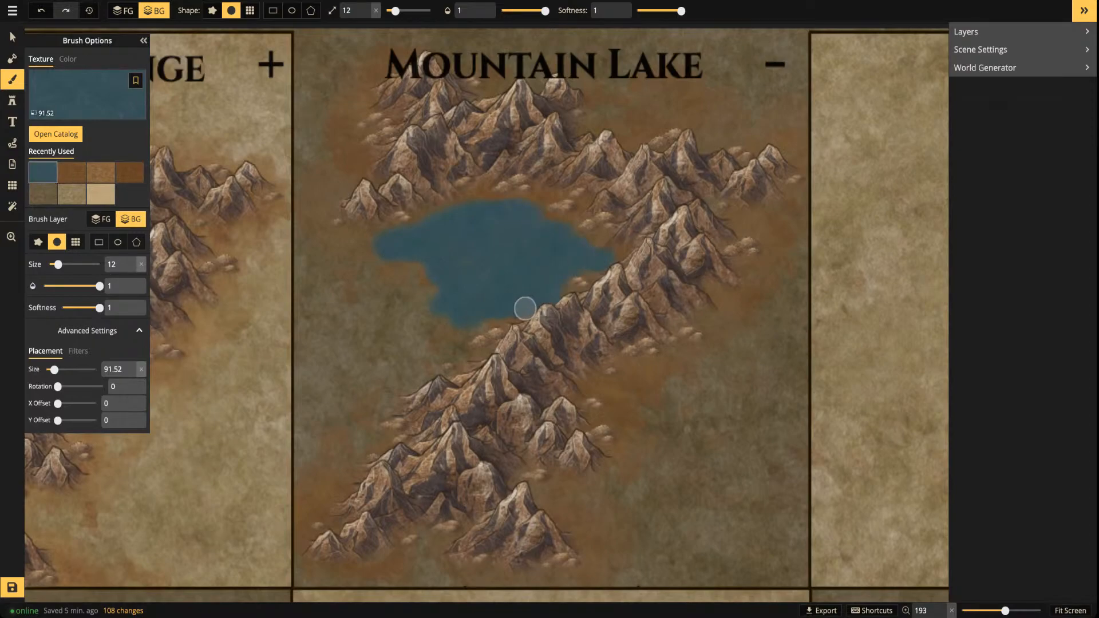
{"action": "mouse_move", "coordinate": [523, 303]}
{"action": "left_mouse_down"}
{"action": "mouse_move", "coordinate": [554, 289]}
{"action": "mouse_move", "coordinate": [558, 269]}
{"action": "mouse_move", "coordinate": [594, 260]}
{"action": "mouse_move", "coordinate": [565, 289]}
{"action": "left_mouse_up"}
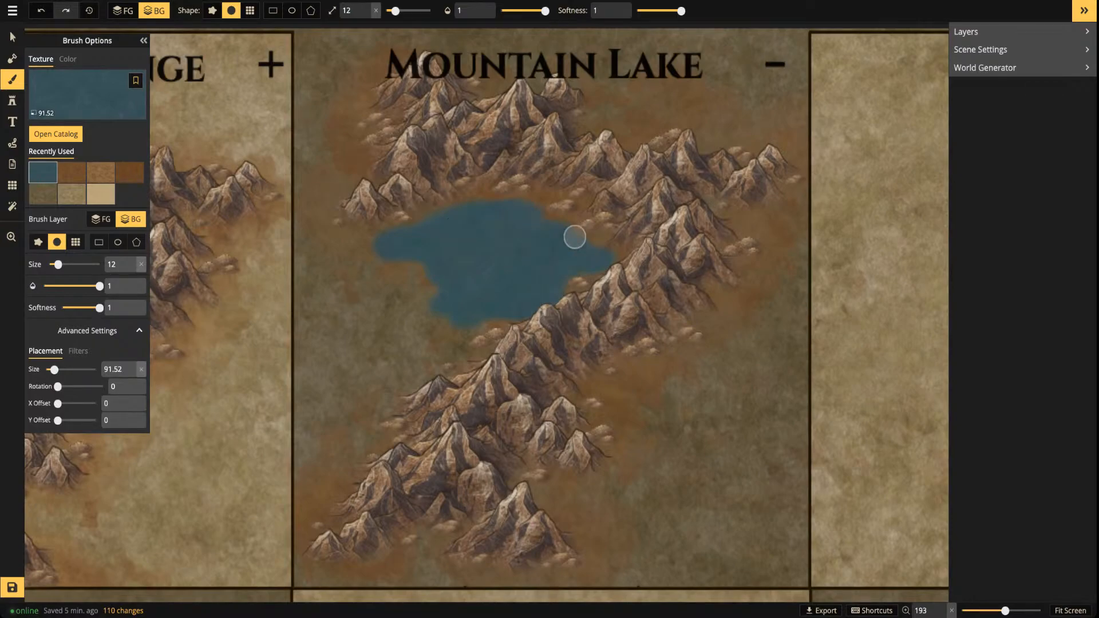
Examine the painted lake and its shoreline against the surrounding Mountain Lake ridges
{"action": "scroll", "coordinate": [574, 237], "scroll_direction": "up", "scroll_amount": 5}
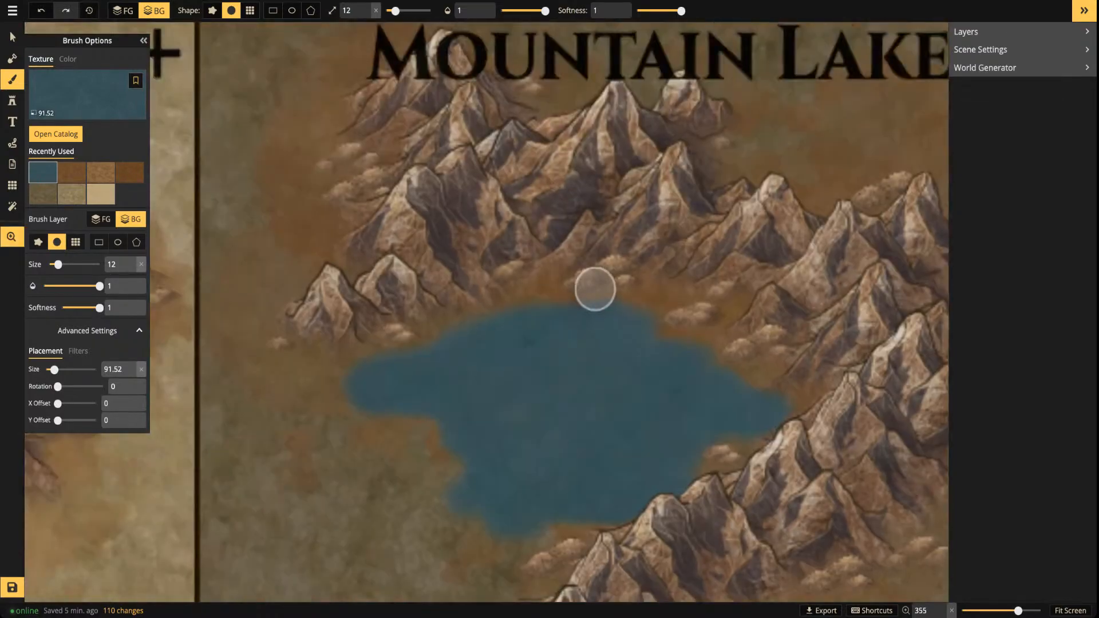
{"action": "scroll", "coordinate": [557, 380], "scroll_direction": "down", "scroll_amount": 4}
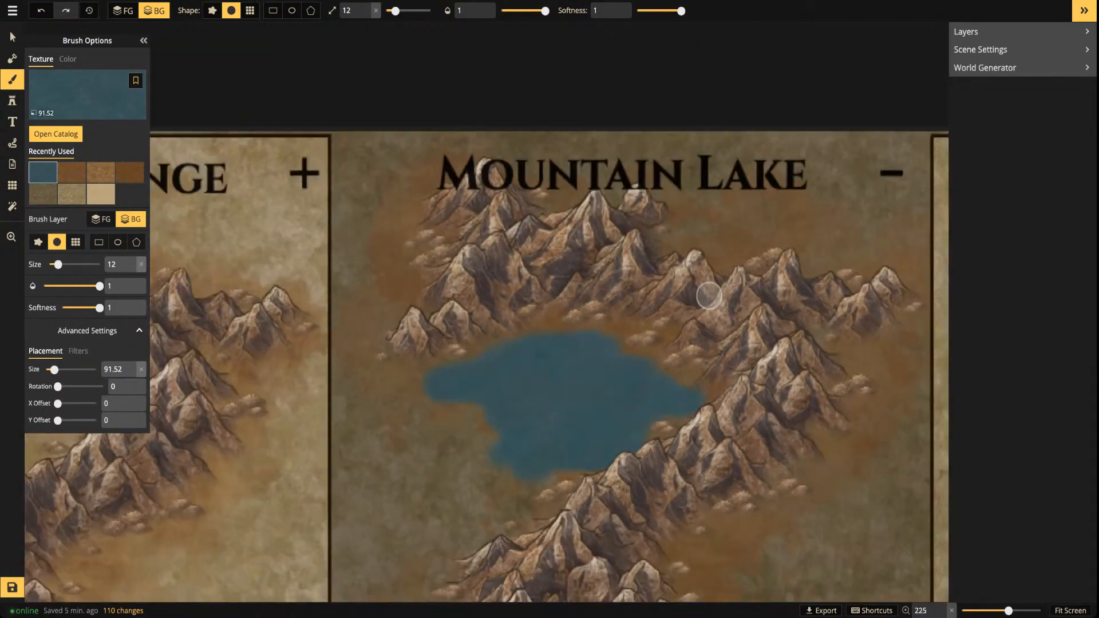
{"action": "scroll", "coordinate": [578, 326], "scroll_direction": "down", "scroll_amount": 1}
{"action": "scroll", "coordinate": [664, 393], "scroll_direction": "up", "scroll_amount": 3}
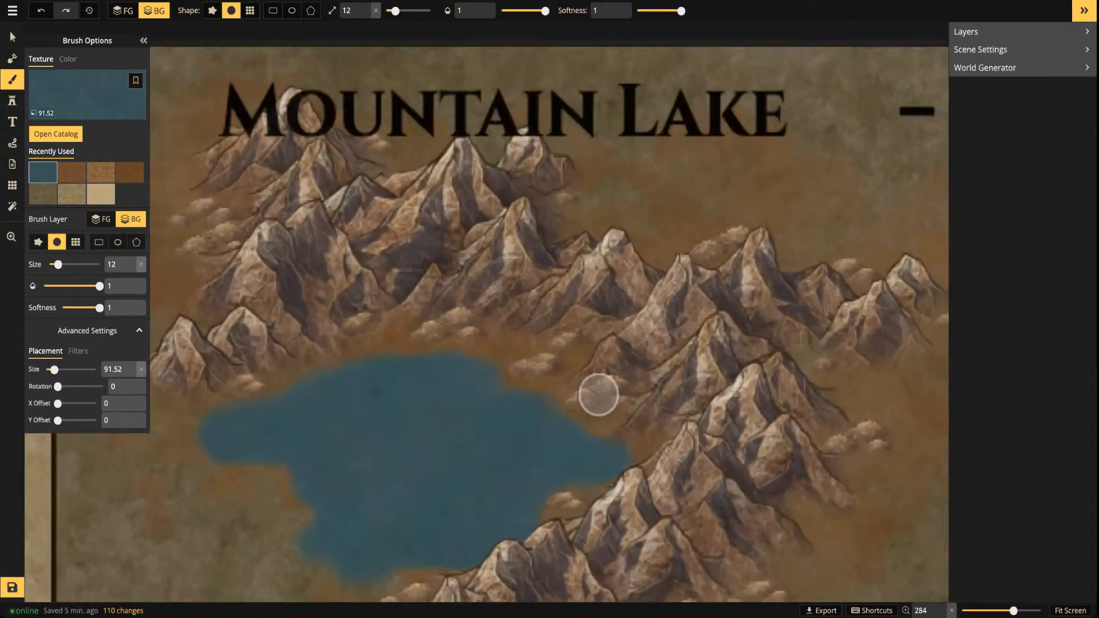
{"action": "left_click_drag", "start_coordinate": [581, 396], "coordinate": [682, 275]}
{"action": "scroll", "coordinate": [676, 281], "scroll_direction": "down", "scroll_amount": 2}
{"action": "left_click_drag", "start_coordinate": [677, 216], "coordinate": [570, 314]}
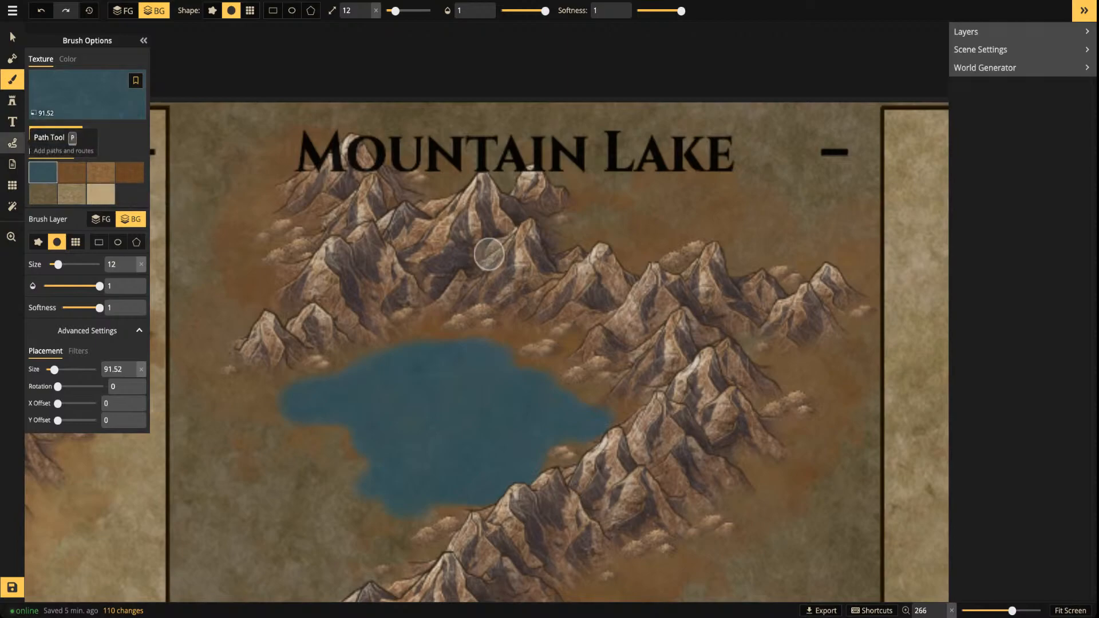
Draw a curved sample path of width 1.5 across the lake's lower-left shore and make it a solid line
{"action": "key", "text": "p"}
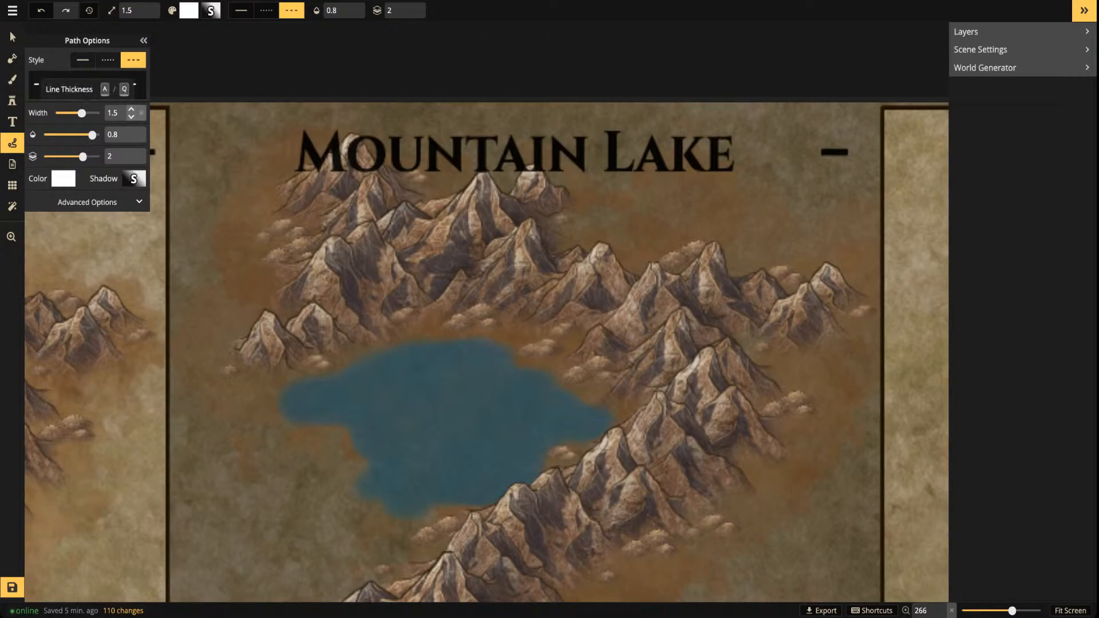
{"action": "mouse_move", "coordinate": [227, 419]}
{"action": "left_mouse_down"}
{"action": "mouse_move", "coordinate": [246, 475]}
{"action": "mouse_move", "coordinate": [284, 494]}
{"action": "mouse_move", "coordinate": [334, 487]}
{"action": "mouse_move", "coordinate": [401, 445]}
{"action": "left_mouse_up"}
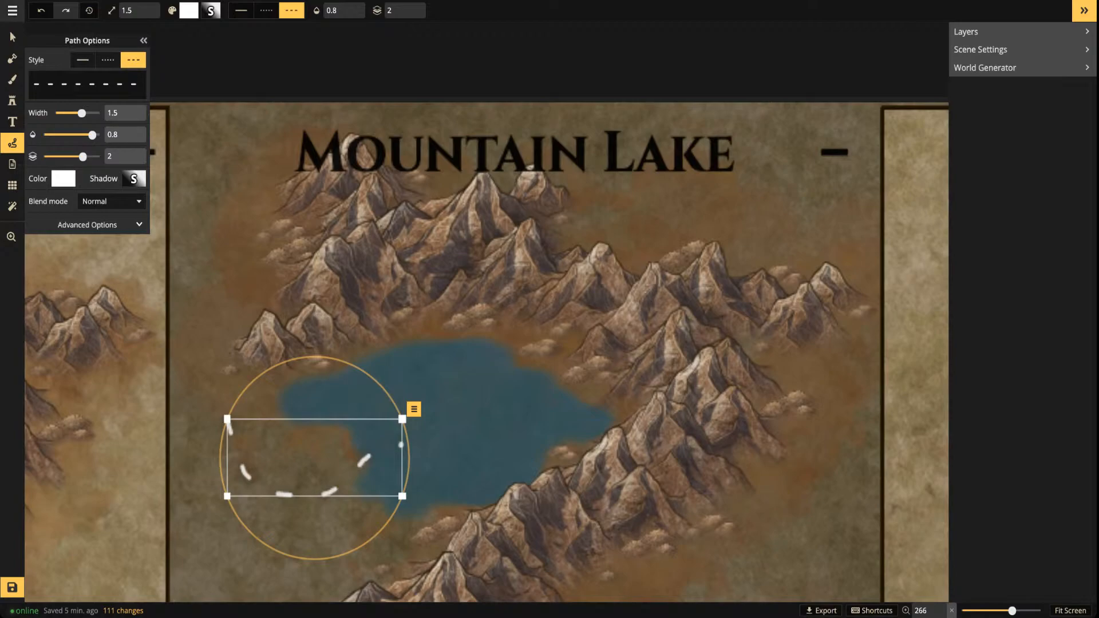
{"action": "left_click", "coordinate": [12, 36]}
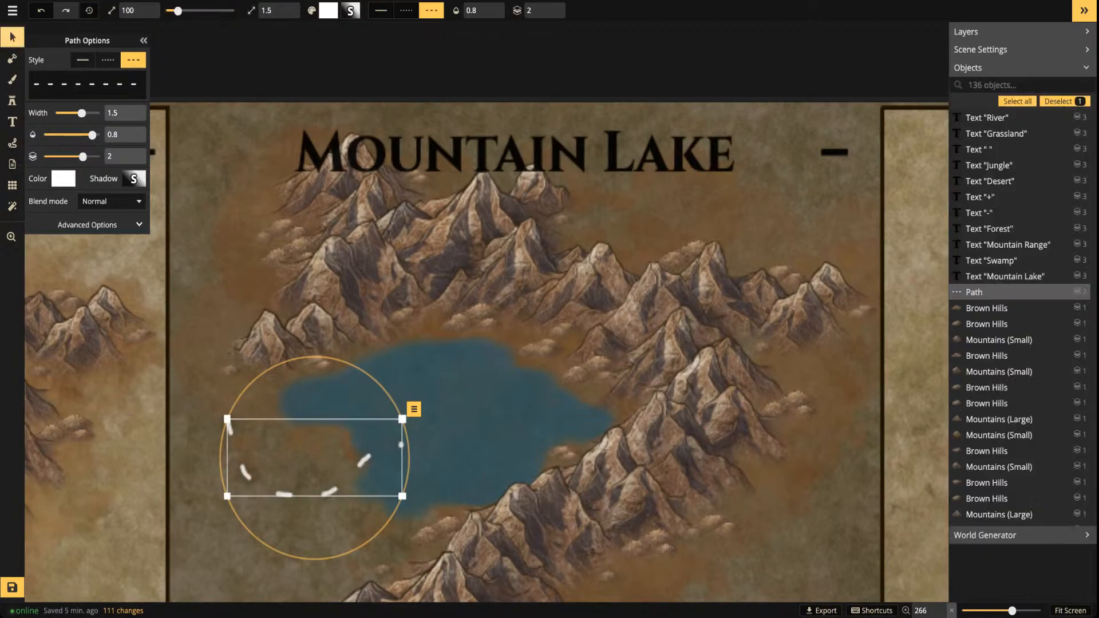
{"action": "left_click", "coordinate": [83, 60]}
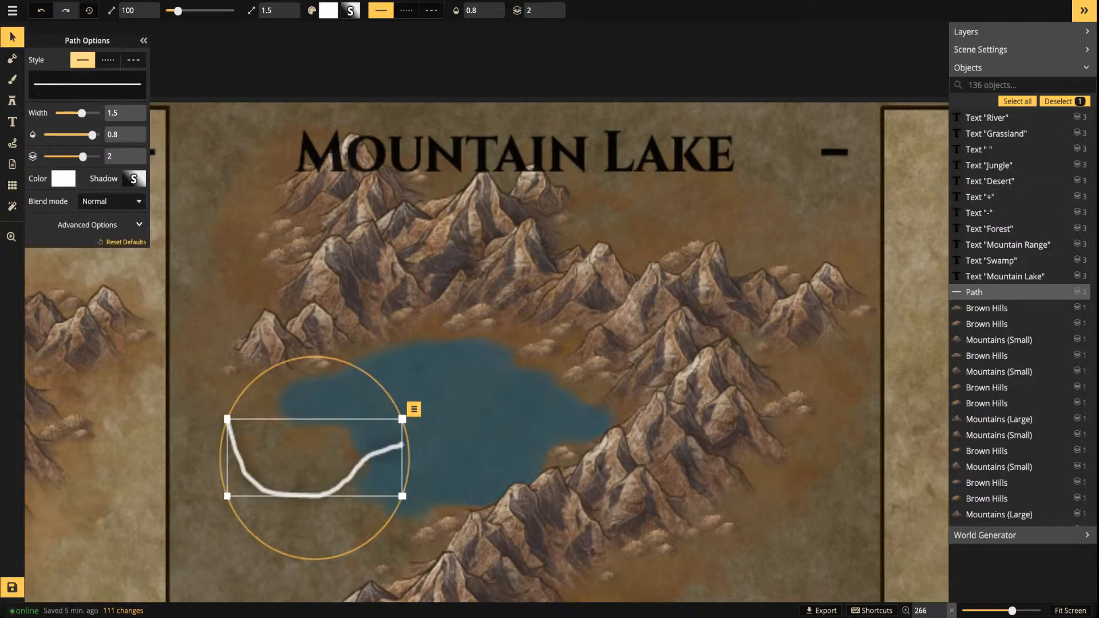
Set the sample path's shadow blur to 0 and its colour to light blue 59A5FF
{"action": "left_click", "coordinate": [133, 178]}
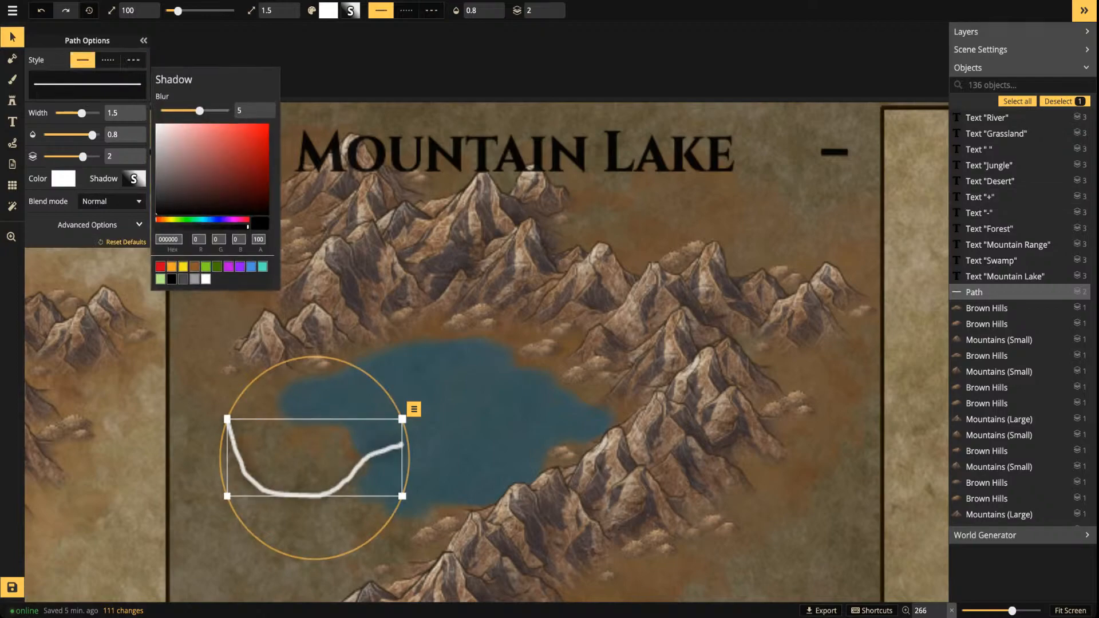
{"action": "left_click_drag", "start_coordinate": [199, 110], "coordinate": [160, 111]}
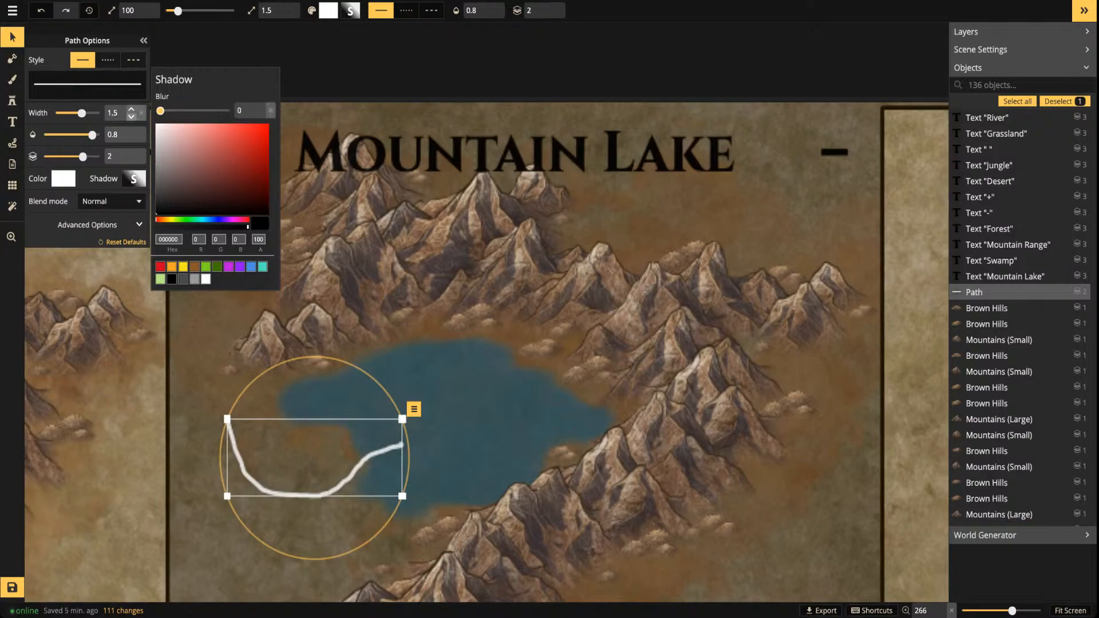
{"action": "left_click", "coordinate": [157, 226]}
{"action": "left_click", "coordinate": [63, 179]}
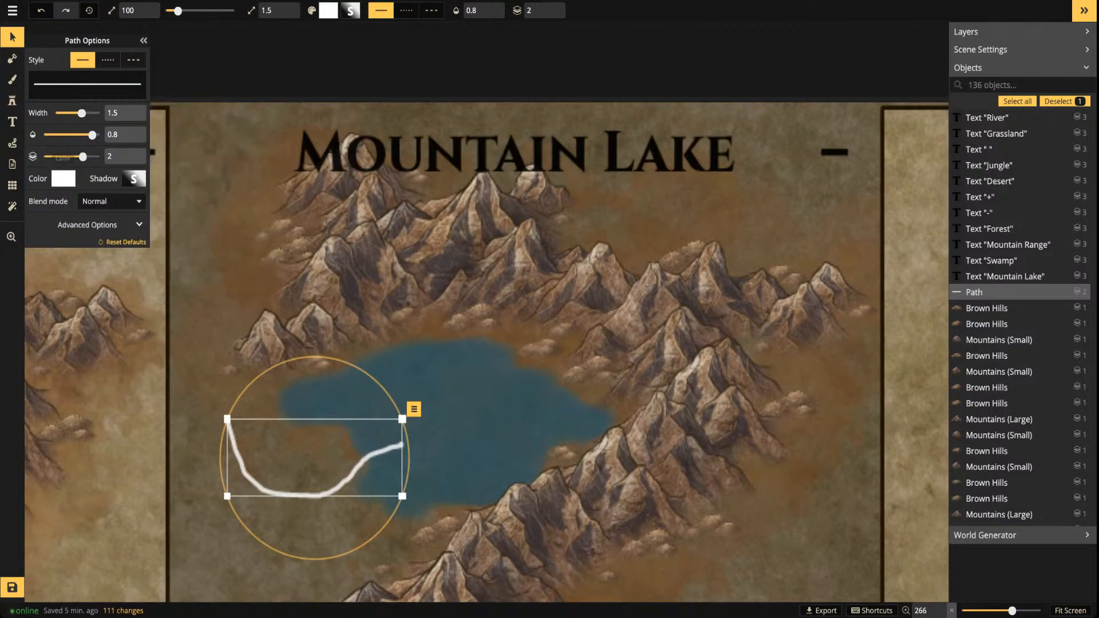
{"action": "left_click", "coordinate": [101, 257]}
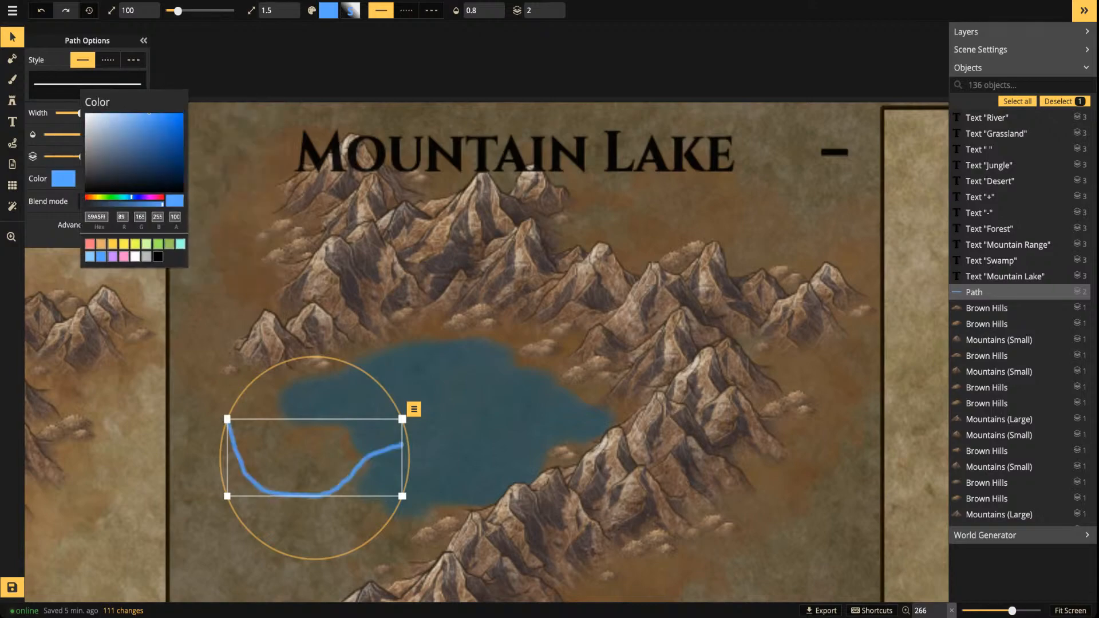
Compare the sample path over the lake to darken its blue to match the water, and delete the path
{"action": "left_click_drag", "start_coordinate": [315, 458], "coordinate": [475, 413]}
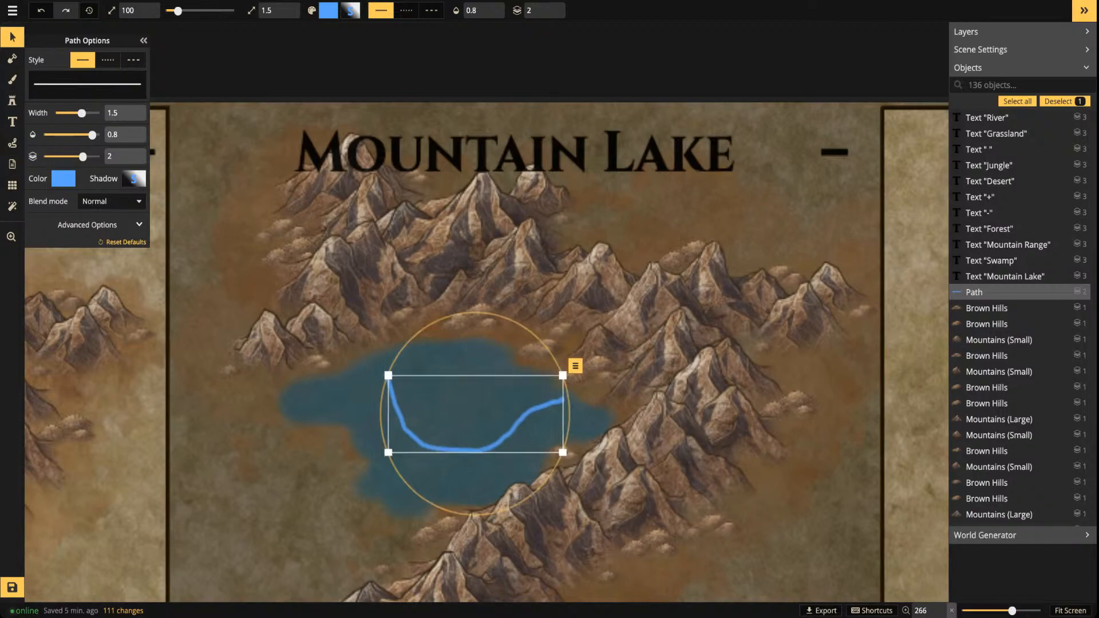
{"action": "left_click", "coordinate": [63, 179]}
{"action": "left_click_drag", "start_coordinate": [137, 164], "coordinate": [132, 158]}
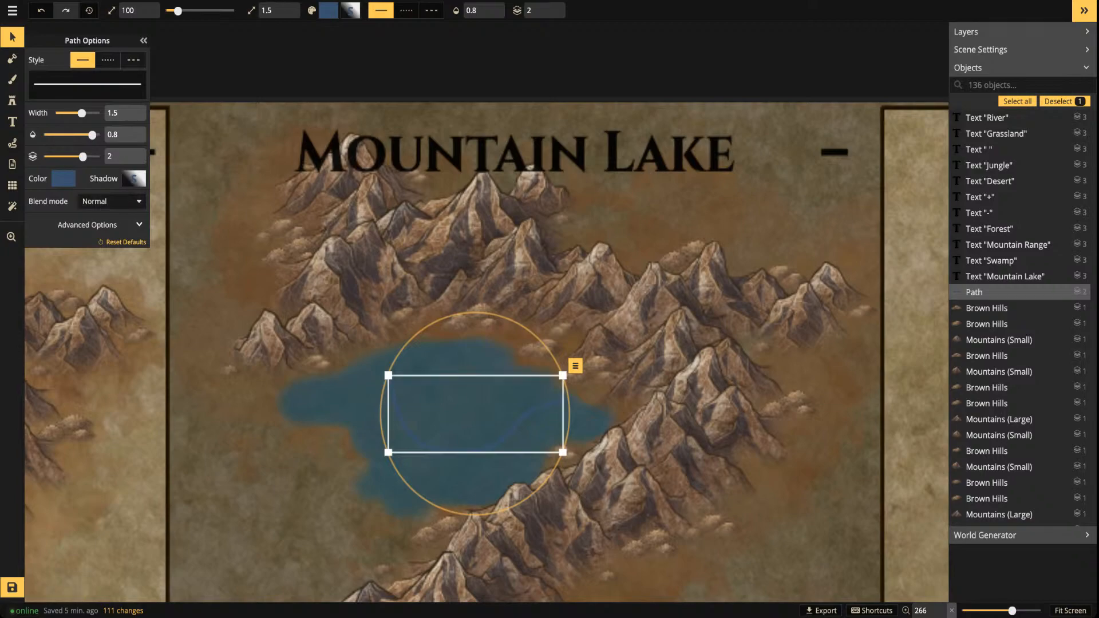
{"action": "key", "text": "Delete"}
Try a short blue path on the upper Mountain Lake peaks, moved to layer 1, and delete it
{"action": "scroll", "coordinate": [453, 260], "scroll_direction": "up", "scroll_amount": 3}
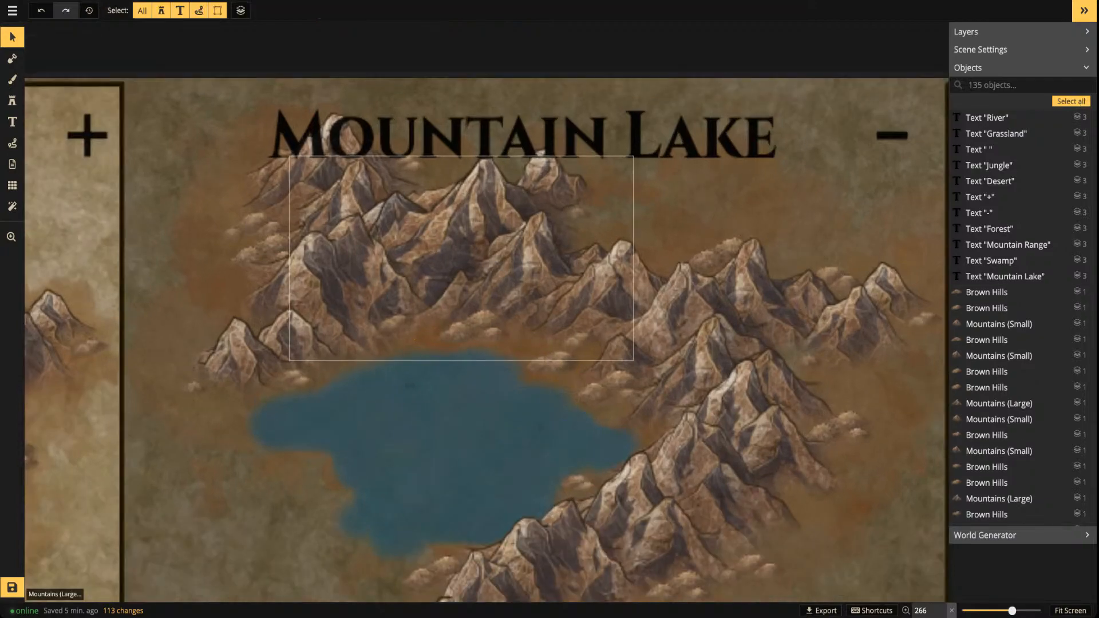
{"action": "left_click", "coordinate": [12, 142]}
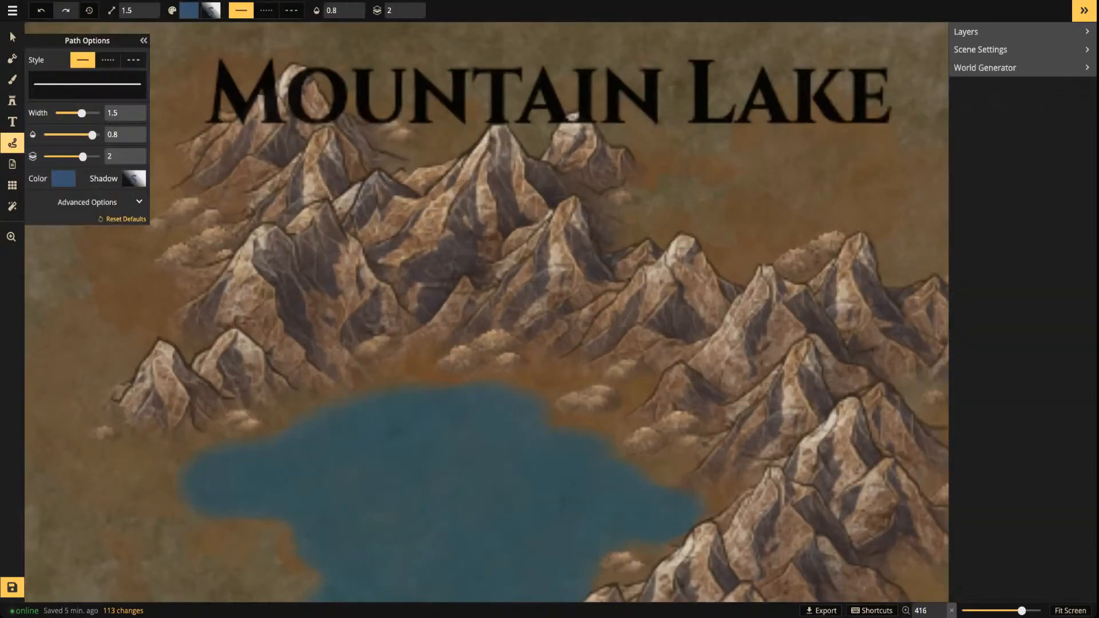
{"action": "left_click_drag", "start_coordinate": [427, 217], "coordinate": [449, 217]}
{"action": "left_click", "coordinate": [410, 13]}
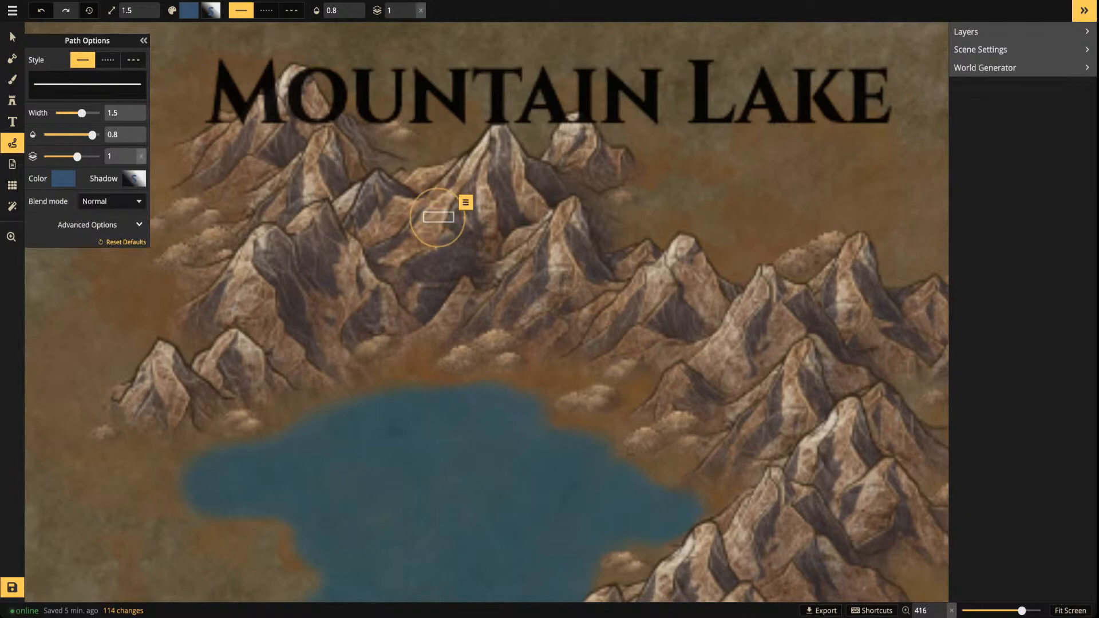
{"action": "left_click_drag", "start_coordinate": [412, 182], "coordinate": [447, 209]}
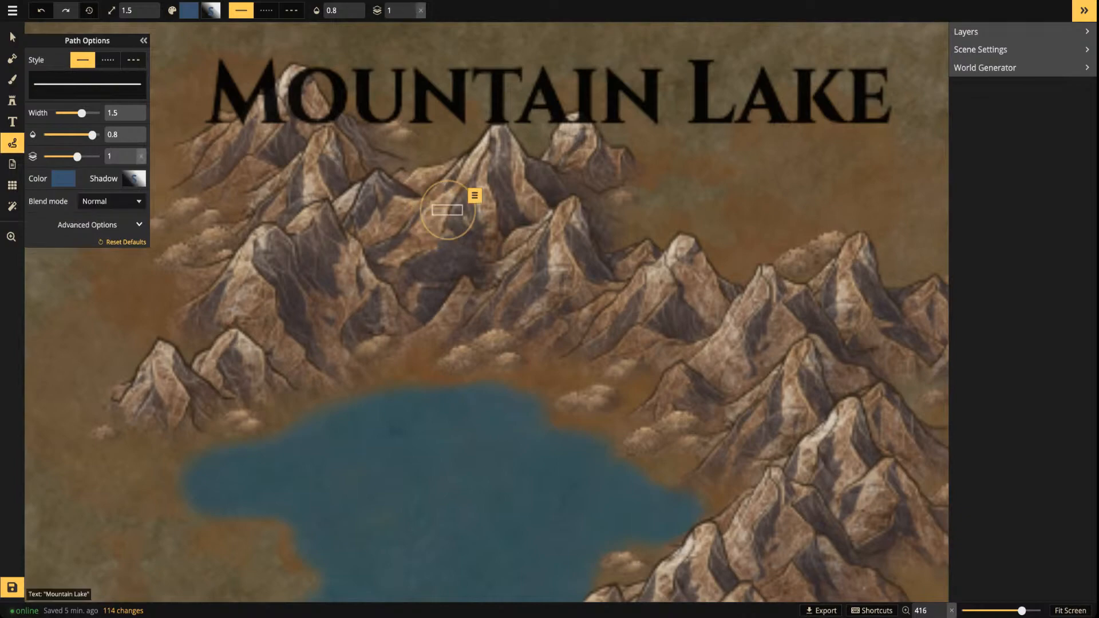
{"action": "left_click", "coordinate": [410, 7]}
{"action": "key", "text": "Delete"}
Draw a small dark blue pool between the upper Mountain Lake peaks with a solid path of width 1.5 on layer 2
{"action": "scroll", "coordinate": [526, 272], "scroll_direction": "down", "scroll_amount": 3}
{"action": "left_click_drag", "start_coordinate": [526, 272], "coordinate": [446, 239]}
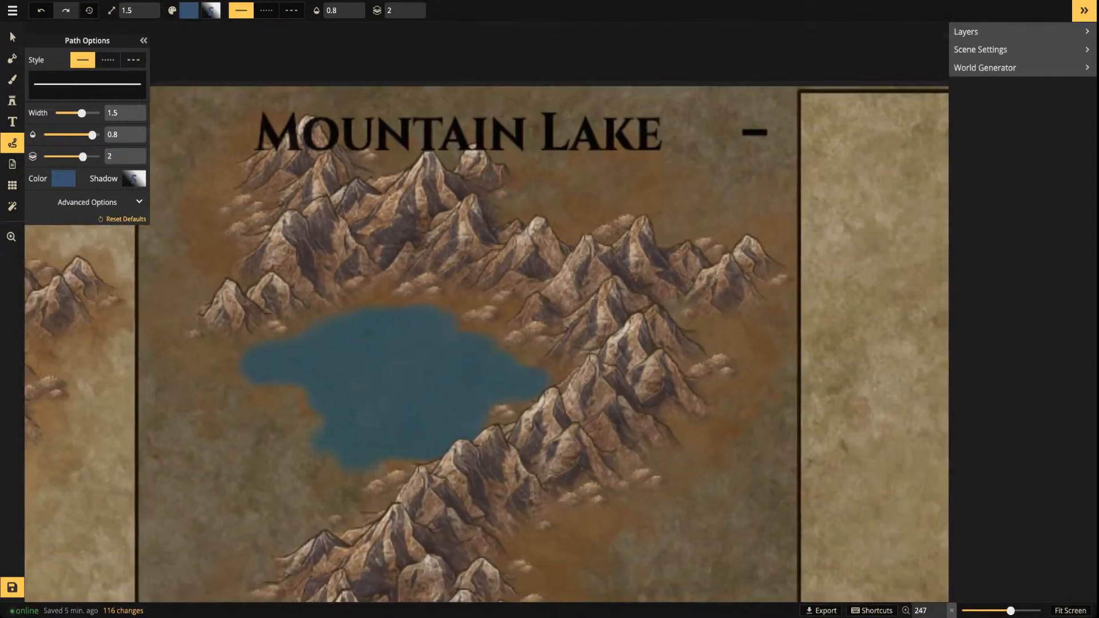
{"action": "left_click_drag", "start_coordinate": [507, 257], "coordinate": [569, 312]}
{"action": "scroll", "coordinate": [569, 313], "scroll_direction": "up", "scroll_amount": 3}
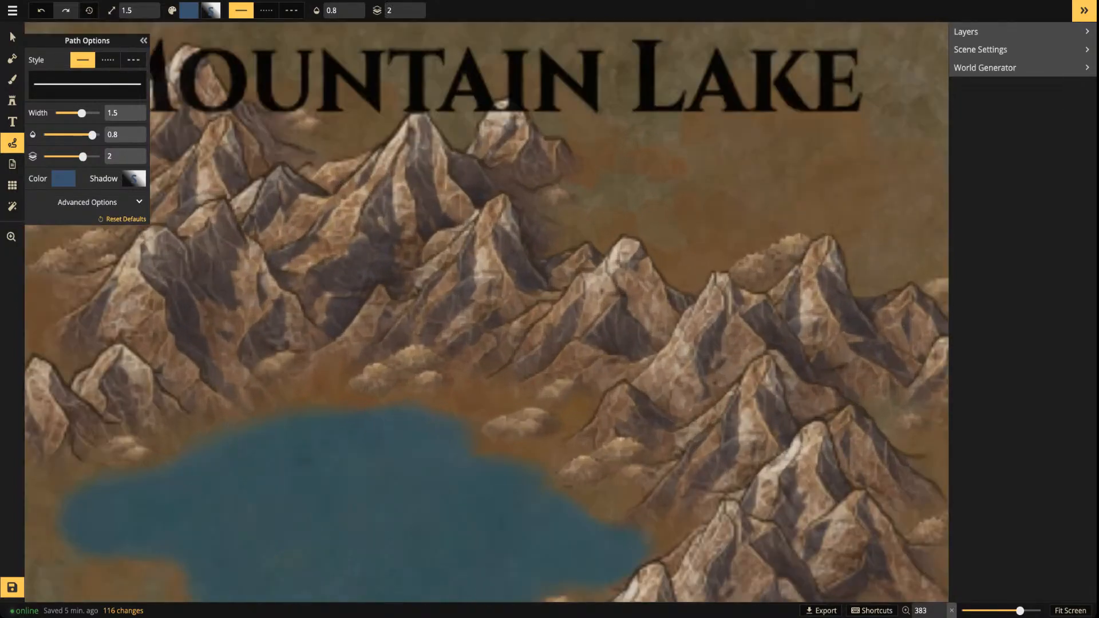
{"action": "scroll", "coordinate": [297, 109], "scroll_direction": "up", "scroll_amount": 5}
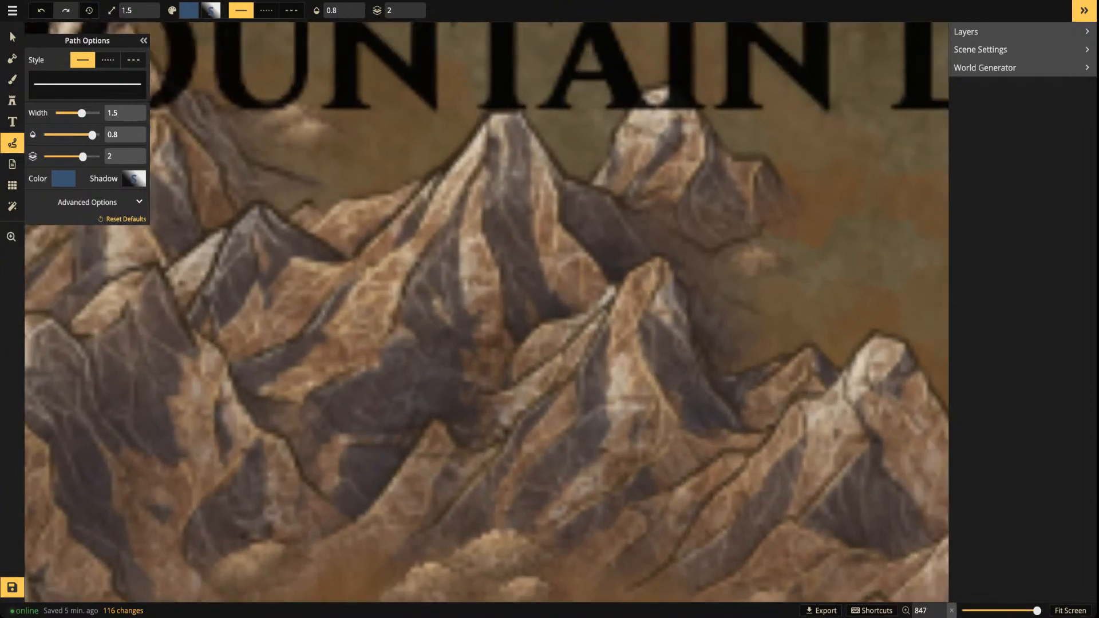
{"action": "mouse_move", "coordinate": [606, 286]}
{"action": "left_mouse_down"}
{"action": "mouse_move", "coordinate": [515, 339]}
{"action": "mouse_move", "coordinate": [508, 313]}
{"action": "mouse_move", "coordinate": [522, 295]}
{"action": "mouse_move", "coordinate": [598, 286]}
{"action": "left_mouse_up"}
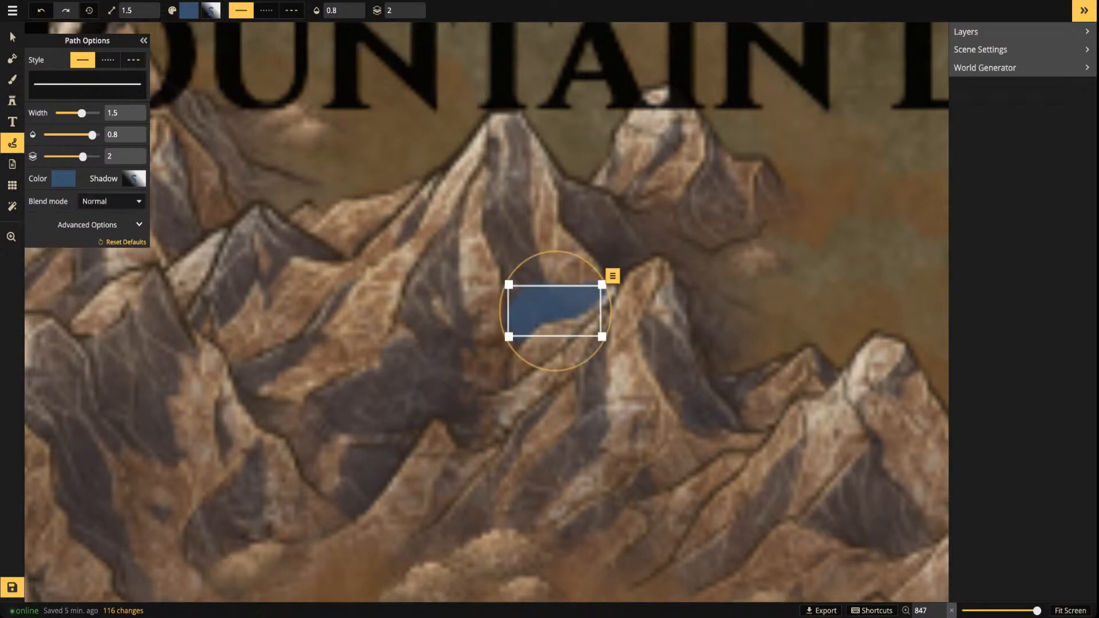
{"action": "key", "text": "Escape"}
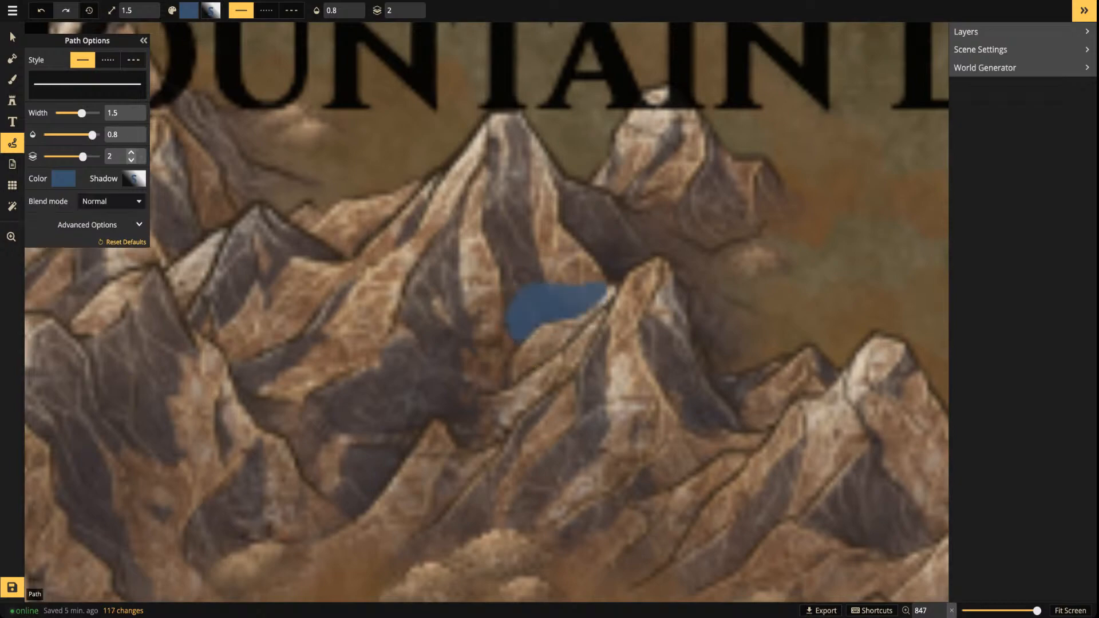
Set the path width to 1.1, try drawing a stream from the pool down the mountainside, and delete it
{"action": "left_click_drag", "start_coordinate": [82, 113], "coordinate": [77, 112]}
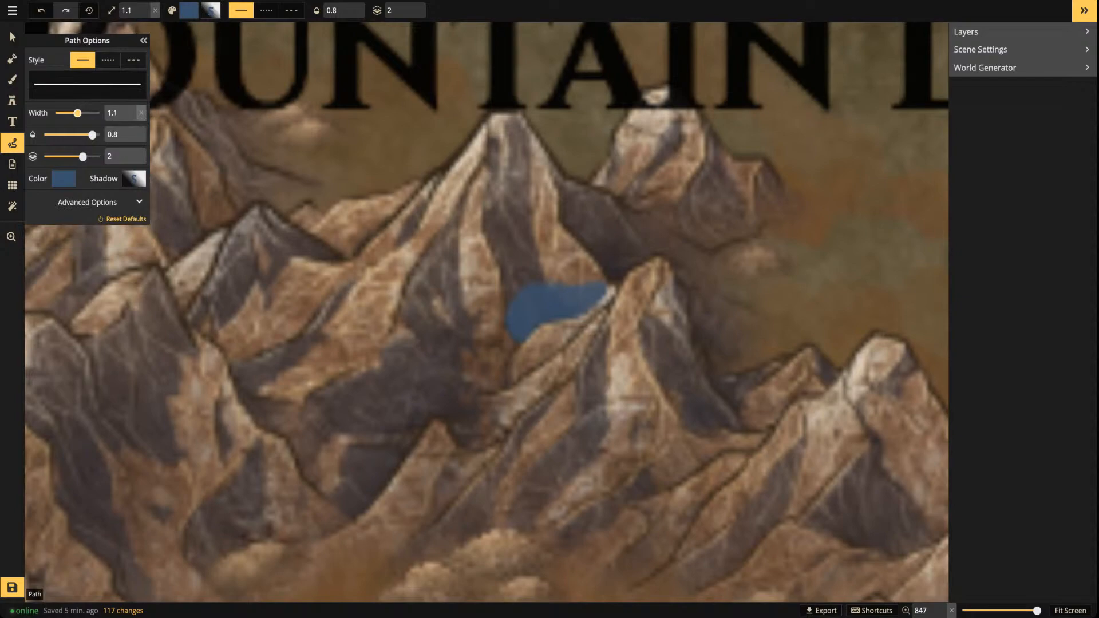
{"action": "mouse_move", "coordinate": [506, 364]}
{"action": "left_mouse_down"}
{"action": "mouse_move", "coordinate": [502, 389]}
{"action": "mouse_move", "coordinate": [431, 418]}
{"action": "mouse_move", "coordinate": [346, 515]}
{"action": "mouse_move", "coordinate": [368, 558]}
{"action": "mouse_move", "coordinate": [350, 580]}
{"action": "mouse_move", "coordinate": [388, 233]}
{"action": "mouse_move", "coordinate": [476, 236]}
{"action": "left_mouse_up"}
{"action": "scroll", "coordinate": [346, 564], "scroll_direction": "down", "scroll_amount": 2}
{"action": "key", "text": "space"}
{"action": "key", "text": "Delete"}
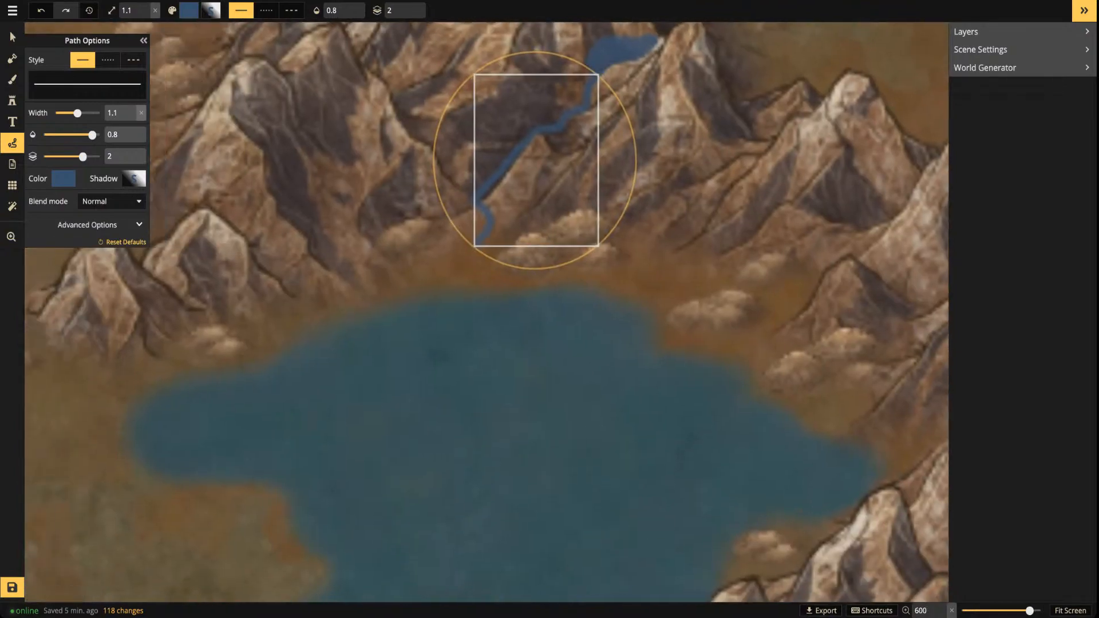
Draw a winding blue stream of width 1.1 from the mountain pool down between the peaks into the lake
{"action": "key", "text": "space"}
{"action": "left_click_drag", "start_coordinate": [845, 79], "coordinate": [845, 165]}
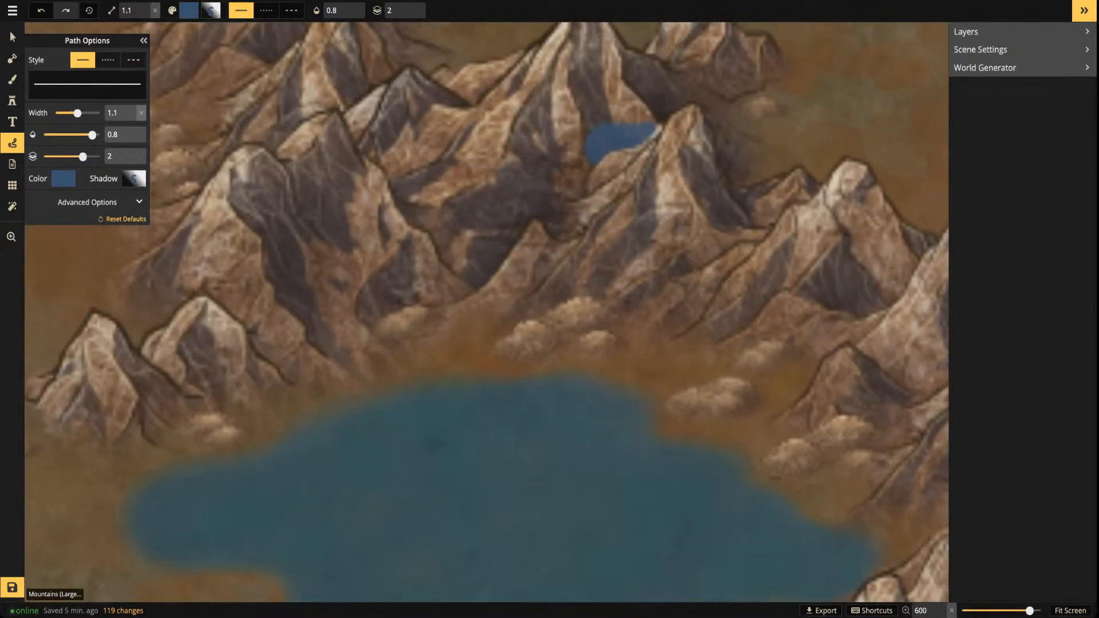
{"action": "mouse_move", "coordinate": [592, 162]}
{"action": "left_mouse_down"}
{"action": "mouse_move", "coordinate": [583, 196]}
{"action": "mouse_move", "coordinate": [522, 229]}
{"action": "mouse_move", "coordinate": [504, 261]}
{"action": "mouse_move", "coordinate": [445, 320]}
{"action": "left_mouse_up"}
{"action": "left_click_drag", "start_coordinate": [454, 423], "coordinate": [454, 427]}
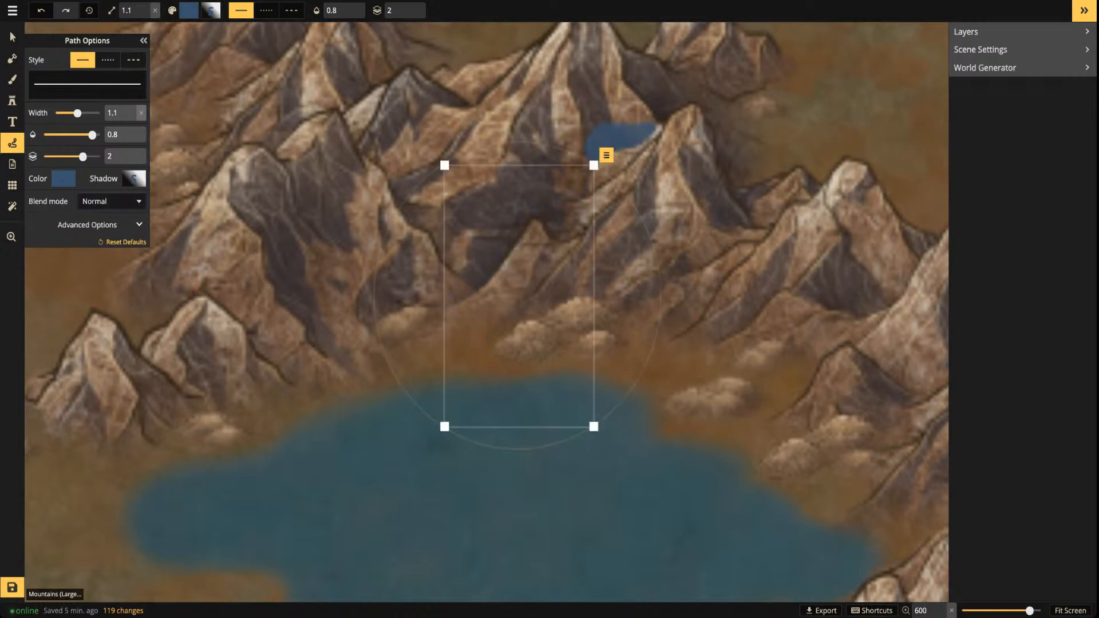
{"action": "key", "text": "Escape"}
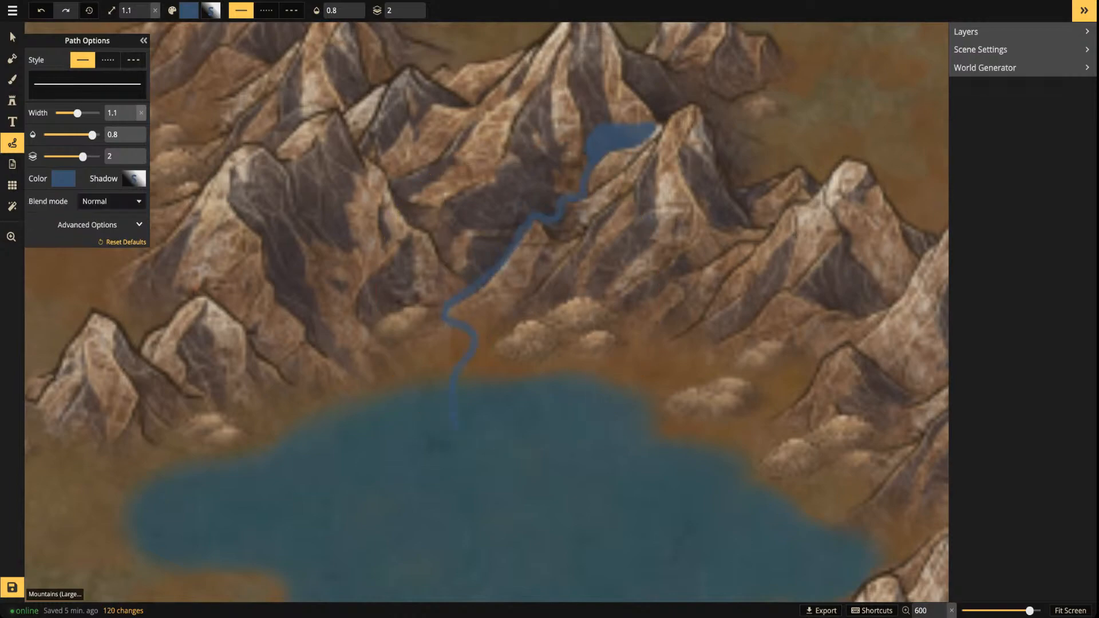
{"action": "scroll", "coordinate": [457, 401], "scroll_direction": "down", "scroll_amount": 6}
{"action": "key", "text": "space"}
{"action": "left_click_drag", "start_coordinate": [457, 400], "coordinate": [357, 373]}
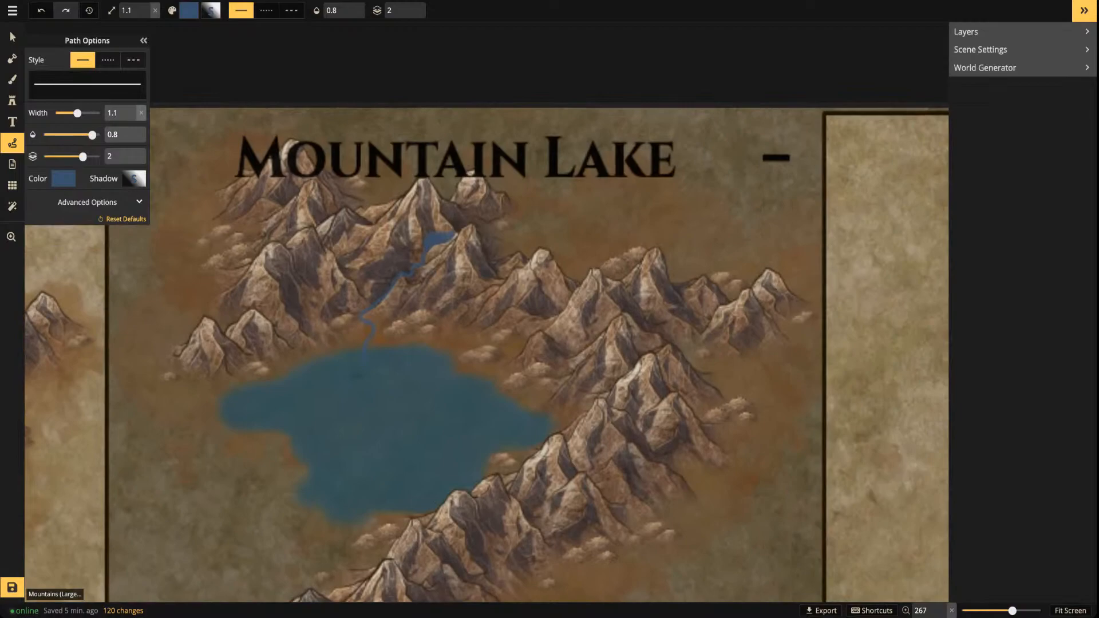
Draw a second small blue pool between the right-hand Mountain Lake peaks with a winding stream of width 1.1 running down into the lake
{"action": "scroll", "coordinate": [557, 378], "scroll_direction": "up", "scroll_amount": 4}
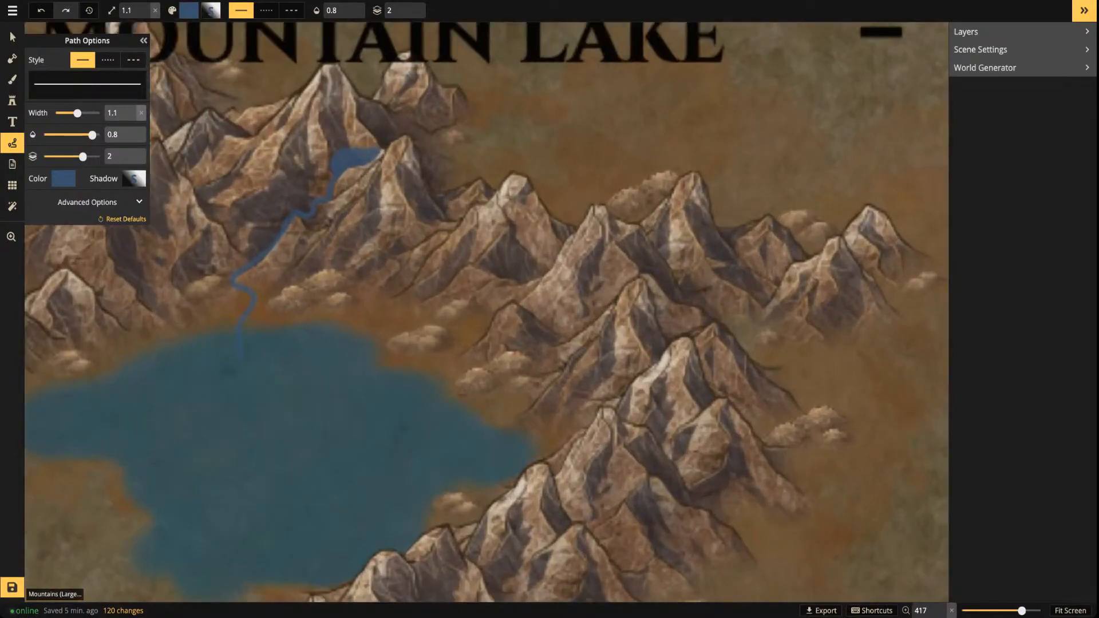
{"action": "mouse_move", "coordinate": [588, 297]}
{"action": "left_mouse_down"}
{"action": "mouse_move", "coordinate": [613, 297]}
{"action": "mouse_move", "coordinate": [598, 296]}
{"action": "mouse_move", "coordinate": [601, 284]}
{"action": "mouse_move", "coordinate": [584, 325]}
{"action": "mouse_move", "coordinate": [558, 334]}
{"action": "left_mouse_up"}
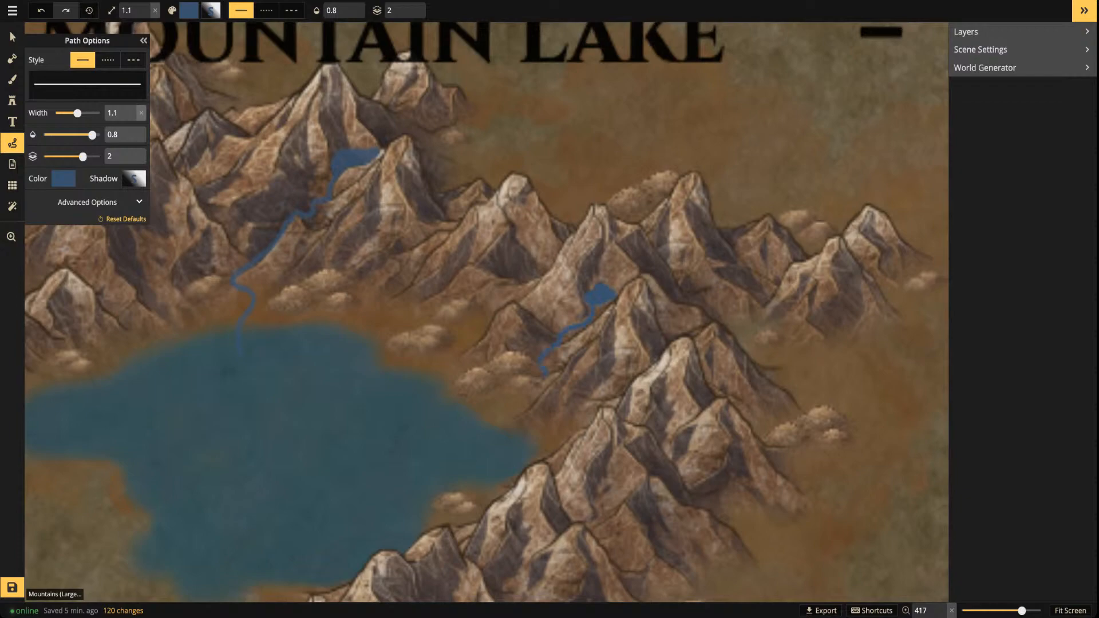
{"action": "left_click_drag", "start_coordinate": [462, 416], "coordinate": [459, 416]}
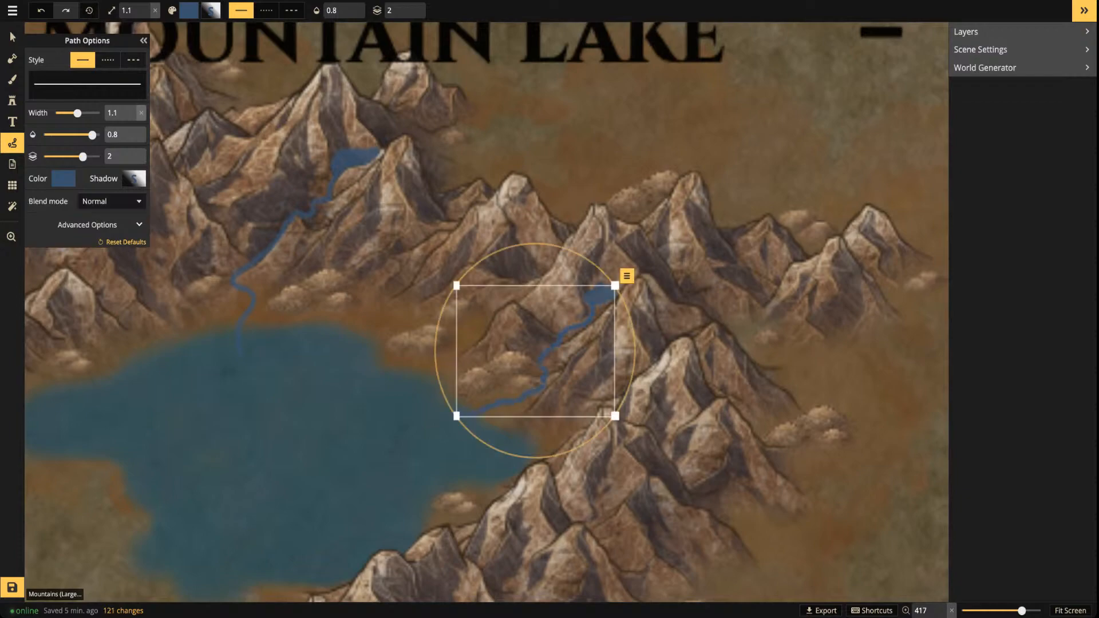
{"action": "key", "text": "Escape"}
{"action": "scroll", "coordinate": [415, 378], "scroll_direction": "down", "scroll_amount": 5}
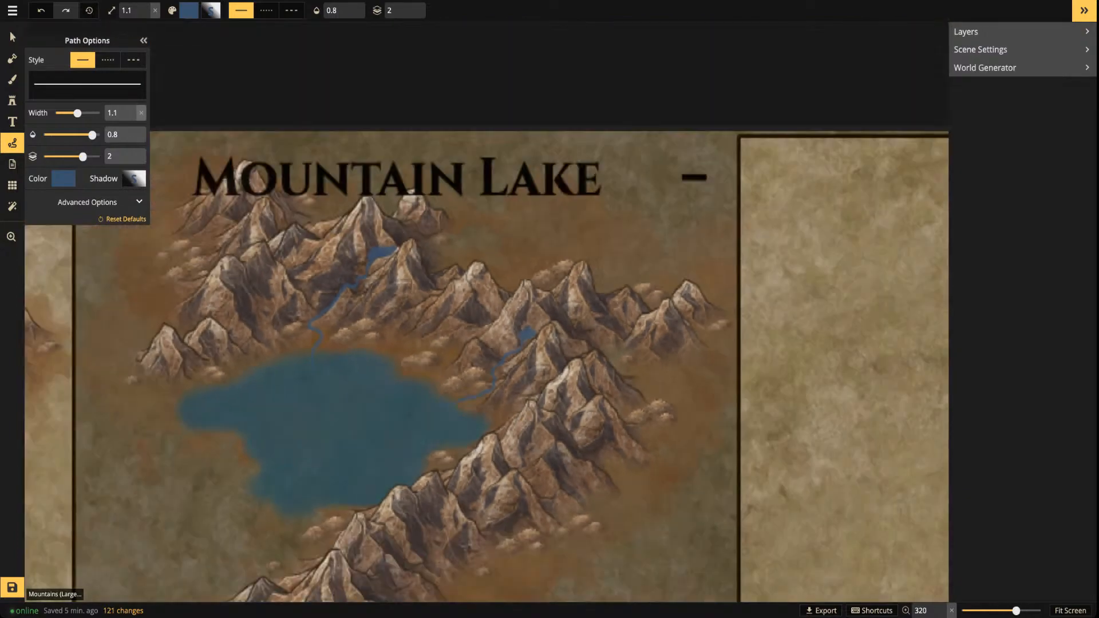
Check the live chat and analytics in YouTube Studio, return to the map and review the whole Mountain Lake square
{"action": "key", "text": "ctrl+Tab"}
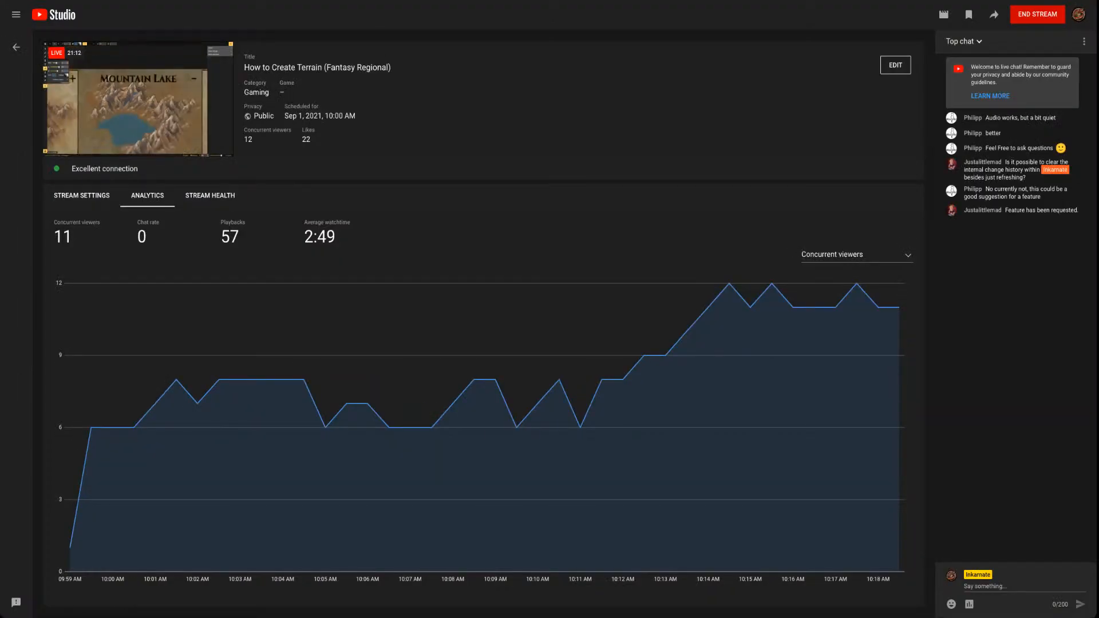
{"action": "key", "text": "ctrl+shift+Tab"}
{"action": "key", "text": "space"}
{"action": "left_click_drag", "start_coordinate": [431, 342], "coordinate": [596, 277]}
{"action": "scroll", "coordinate": [602, 200], "scroll_direction": "up", "scroll_amount": 3}
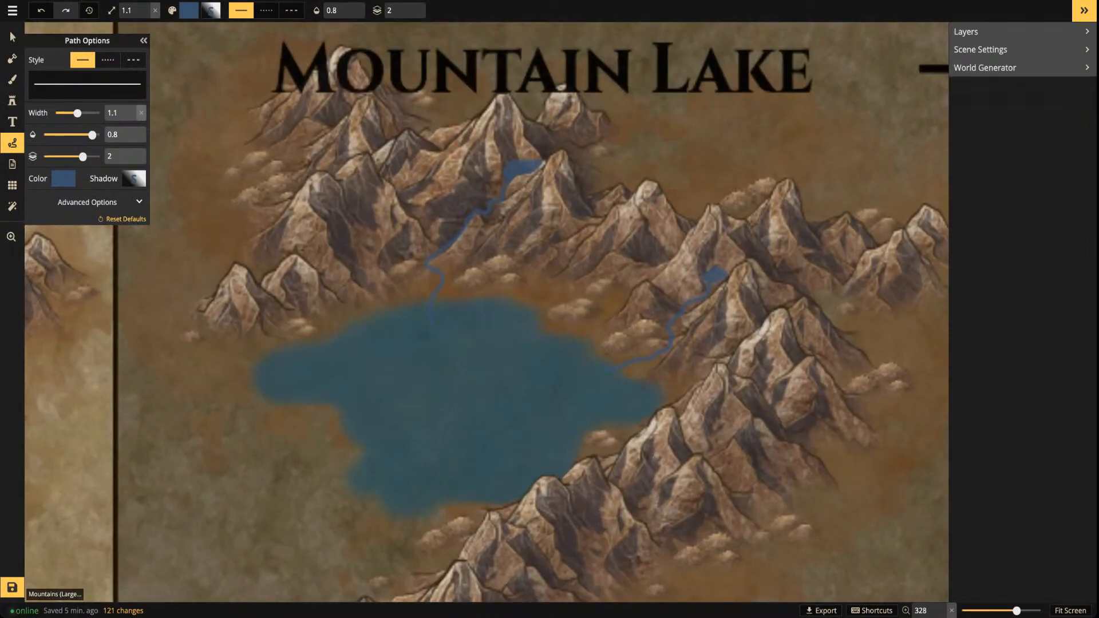
{"action": "scroll", "coordinate": [486, 313], "scroll_direction": "down", "scroll_amount": 4}
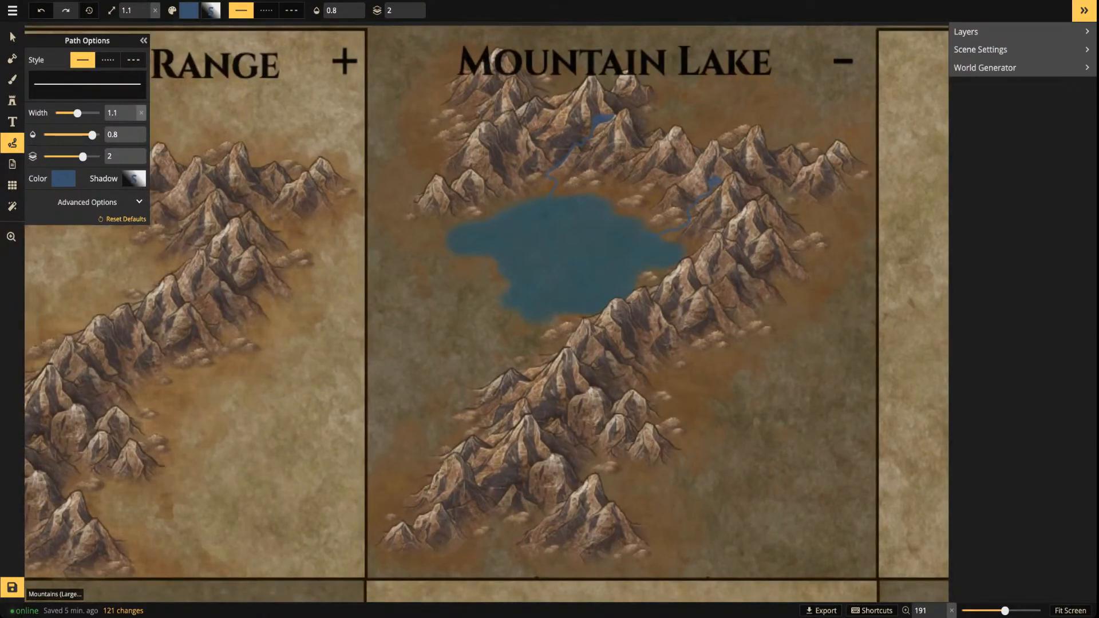
Paint a winding river from the lake's lower edge to the square's left border with the water texture, brush size 6, on the background layer
{"action": "left_click", "coordinate": [12, 79]}
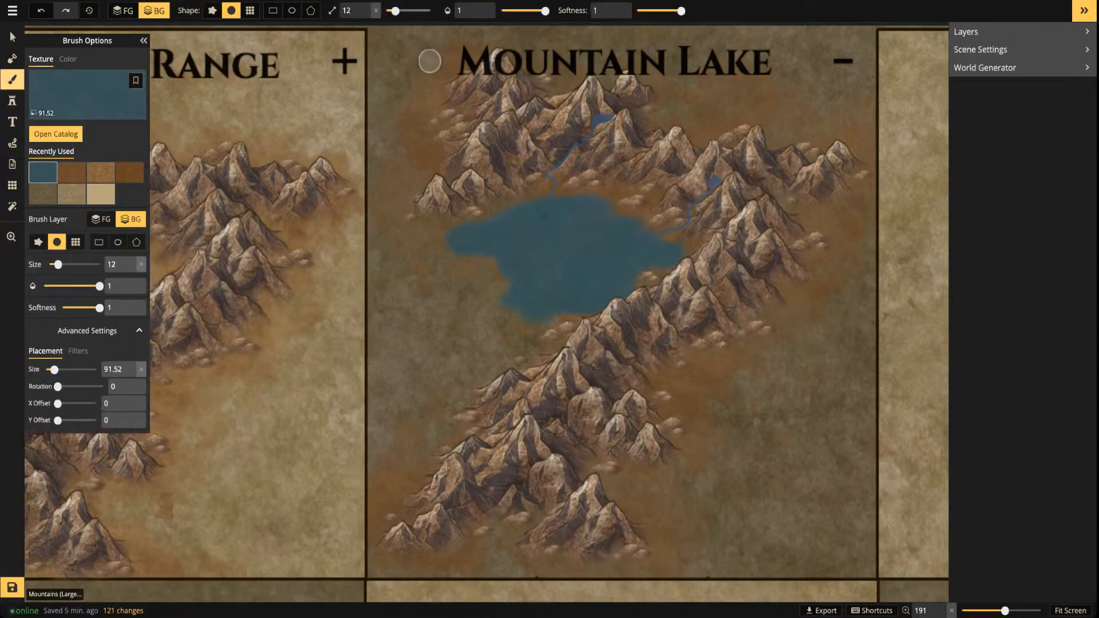
{"action": "key", "text": "s"}
{"action": "key", "text": "s"}
{"action": "key", "text": "s"}
{"action": "key", "text": "s"}
{"action": "key", "text": "s"}
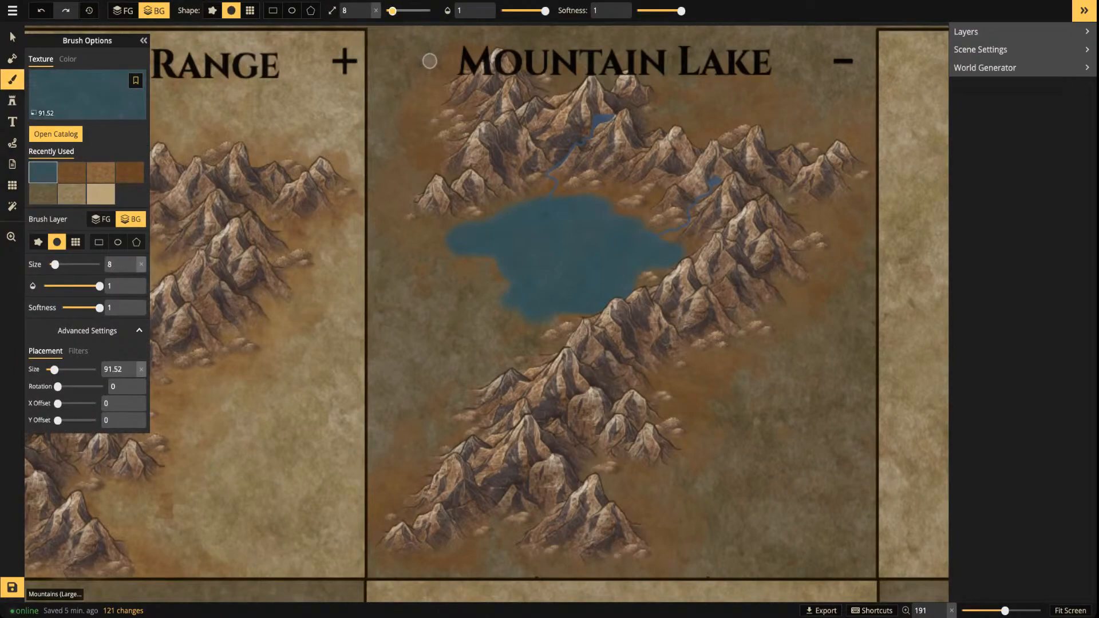
{"action": "key", "text": "s"}
{"action": "mouse_move", "coordinate": [561, 313]}
{"action": "left_mouse_down"}
{"action": "mouse_move", "coordinate": [520, 345]}
{"action": "mouse_move", "coordinate": [454, 369]}
{"action": "mouse_move", "coordinate": [446, 382]}
{"action": "mouse_move", "coordinate": [457, 402]}
{"action": "mouse_move", "coordinate": [405, 431]}
{"action": "mouse_move", "coordinate": [417, 471]}
{"action": "mouse_move", "coordinate": [368, 509]}
{"action": "left_mouse_up"}
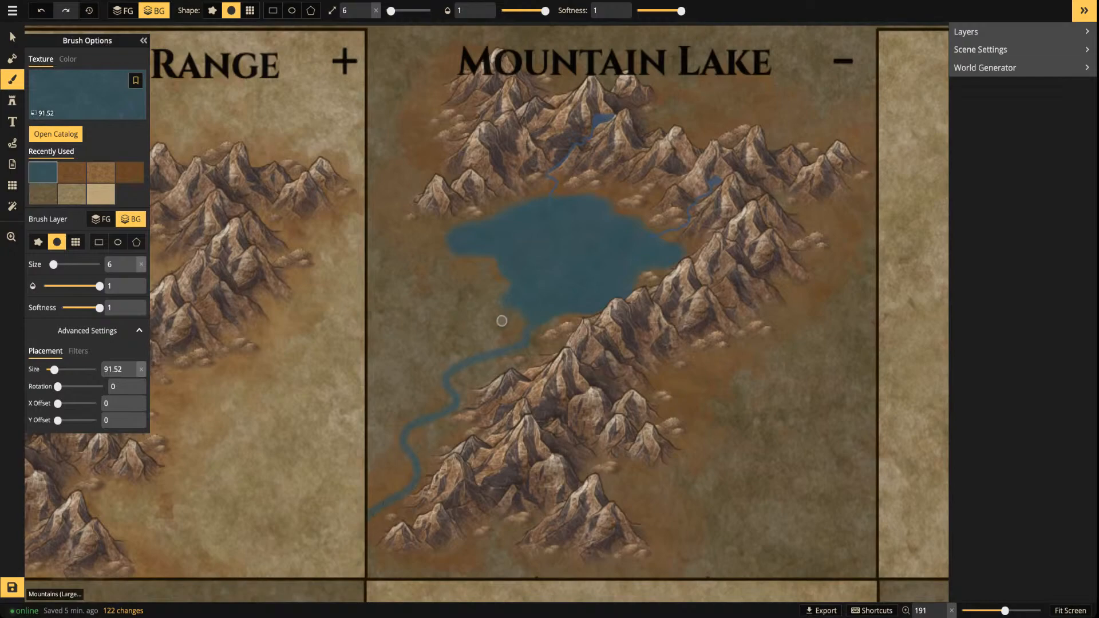
{"action": "scroll", "coordinate": [520, 345], "scroll_direction": "up", "scroll_amount": 1}
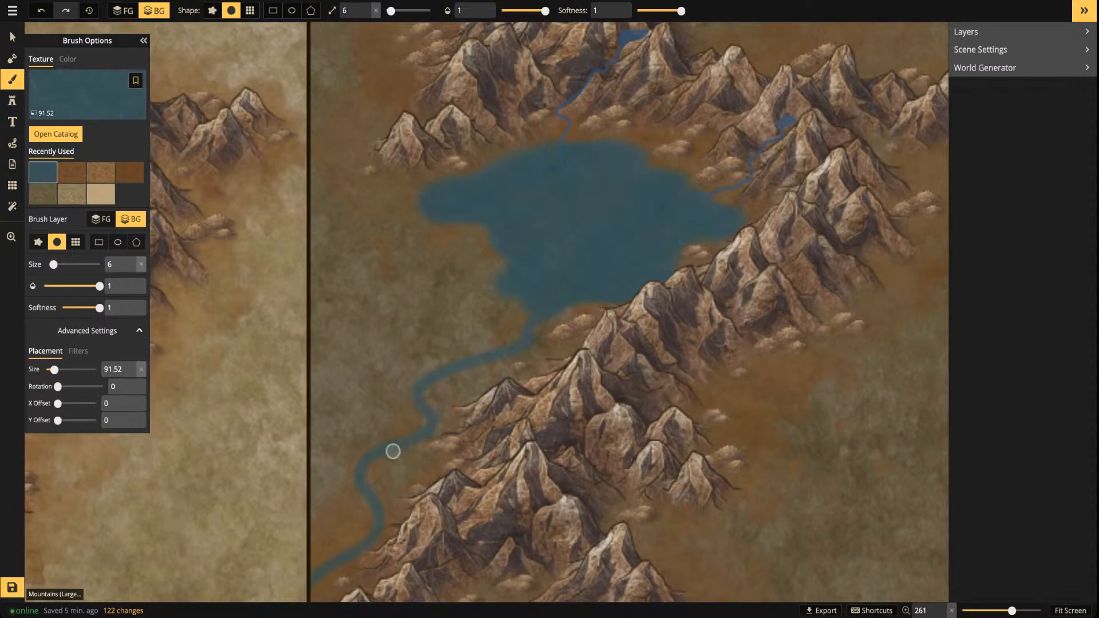
{"action": "scroll", "coordinate": [513, 200], "scroll_direction": "down", "scroll_amount": 2}
{"action": "scroll", "coordinate": [513, 200], "scroll_direction": "down", "scroll_amount": 3}
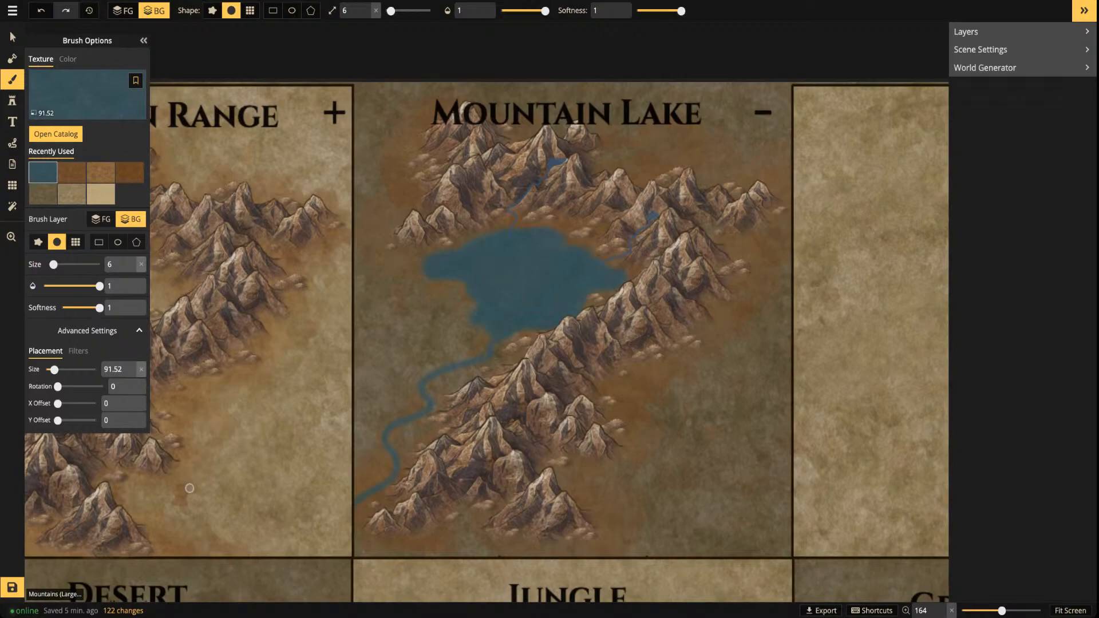
Save the map and check the live chat in YouTube Studio before returning to the map
{"action": "key", "text": "ctrl+s"}
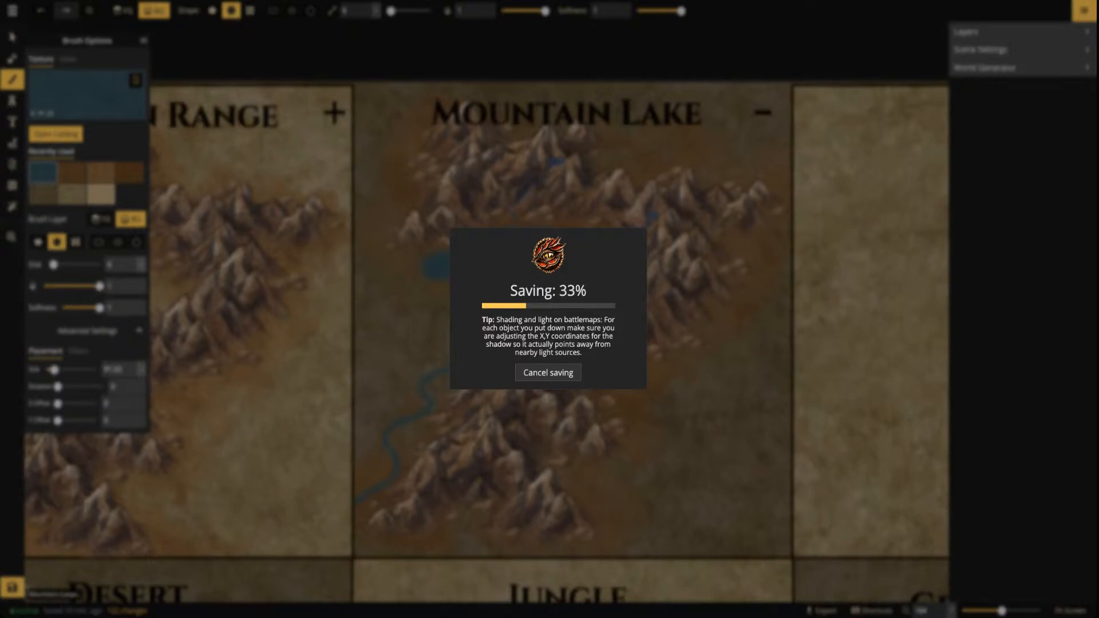
{"action": "key", "text": "ctrl+Tab"}
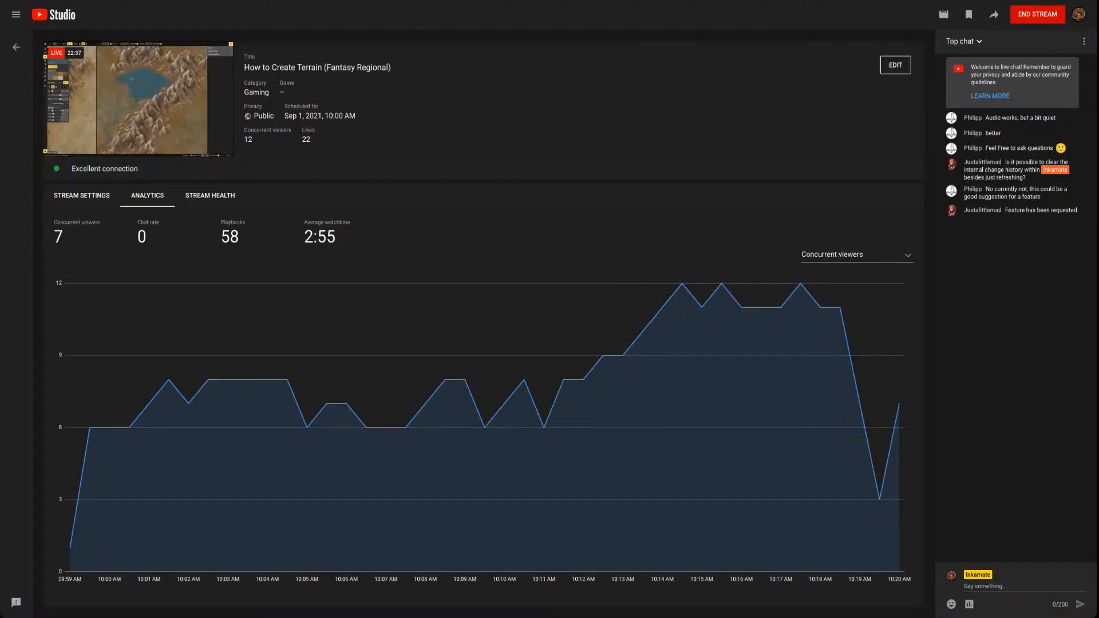
{"action": "key", "text": "ctrl+Tab"}
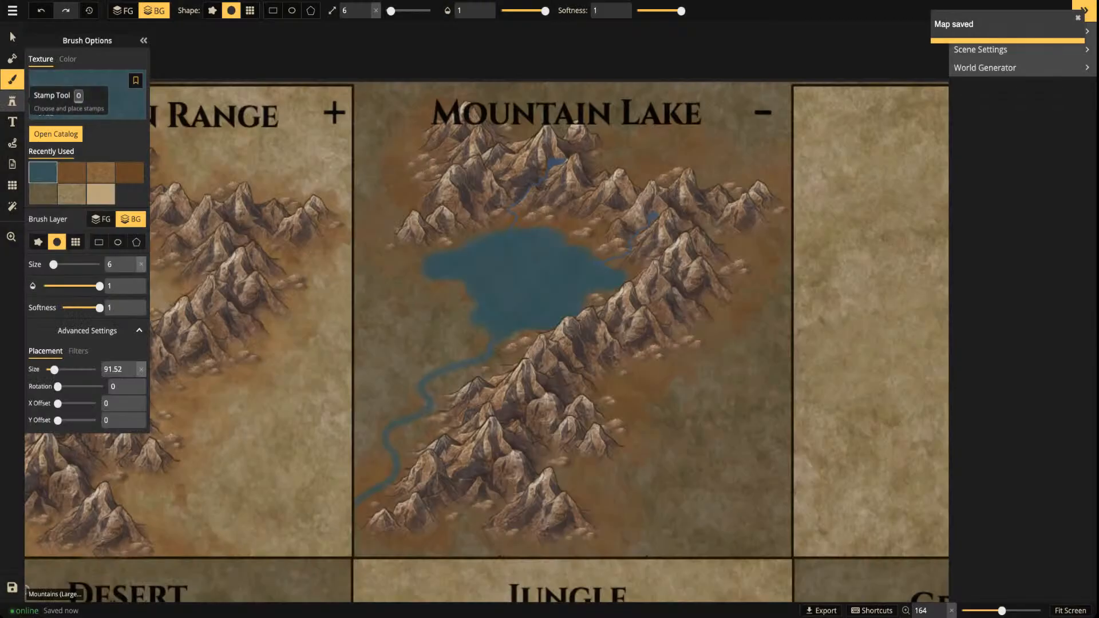
Place random pine tree stamps of size 10 on layer 1 along the lake's upper shore and beside the upper stream
{"action": "left_click", "coordinate": [13, 100]}
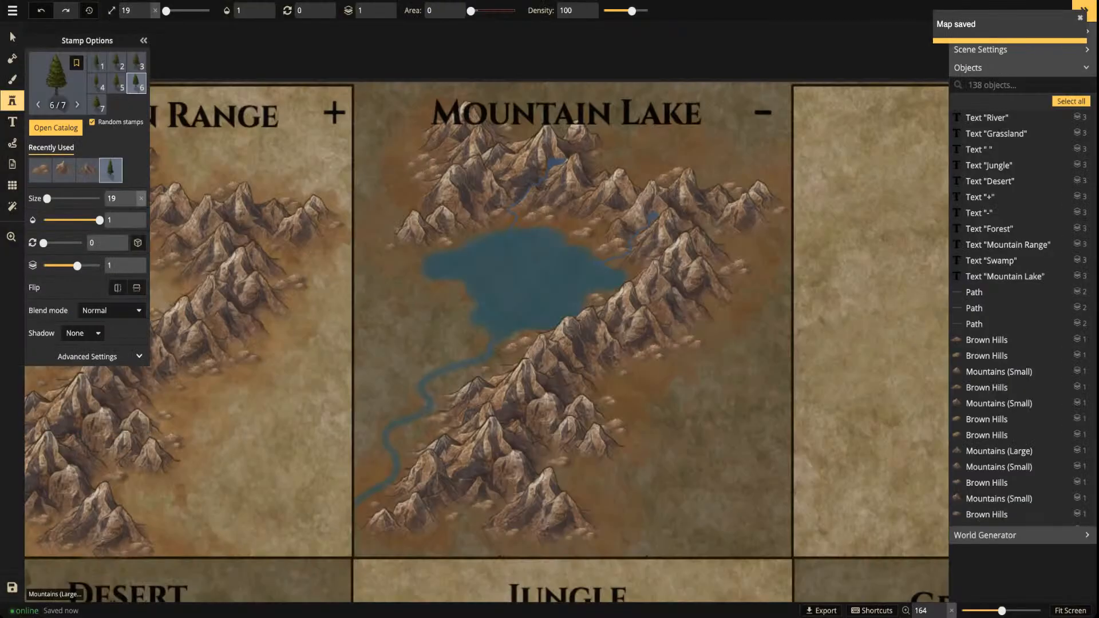
{"action": "scroll", "coordinate": [491, 246], "scroll_direction": "up", "scroll_amount": 6}
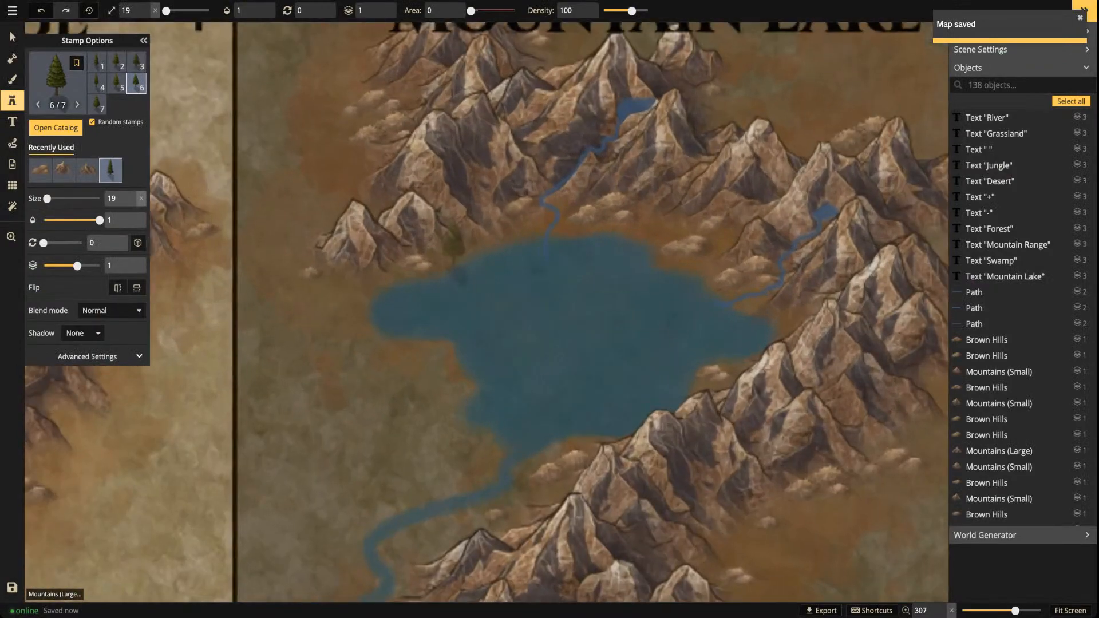
{"action": "scroll", "coordinate": [565, 215], "scroll_direction": "down", "scroll_amount": 2}
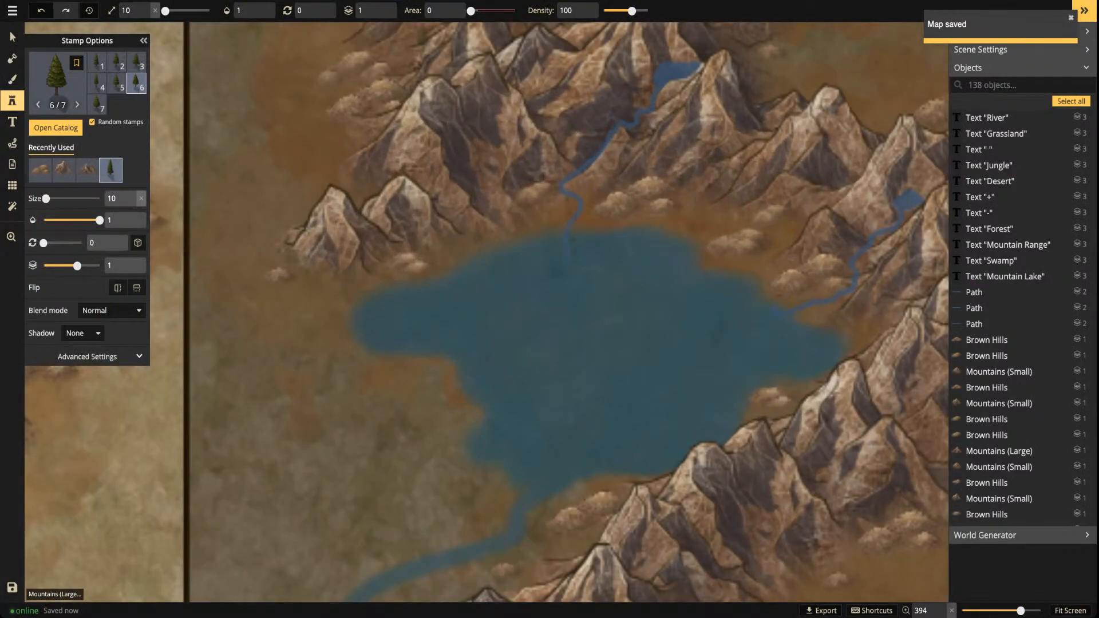
{"action": "mouse_move", "coordinate": [699, 192]}
{"action": "left_mouse_down"}
{"action": "mouse_move", "coordinate": [735, 217]}
{"action": "mouse_move", "coordinate": [691, 212]}
{"action": "left_mouse_up"}
{"action": "left_click", "coordinate": [595, 182]}
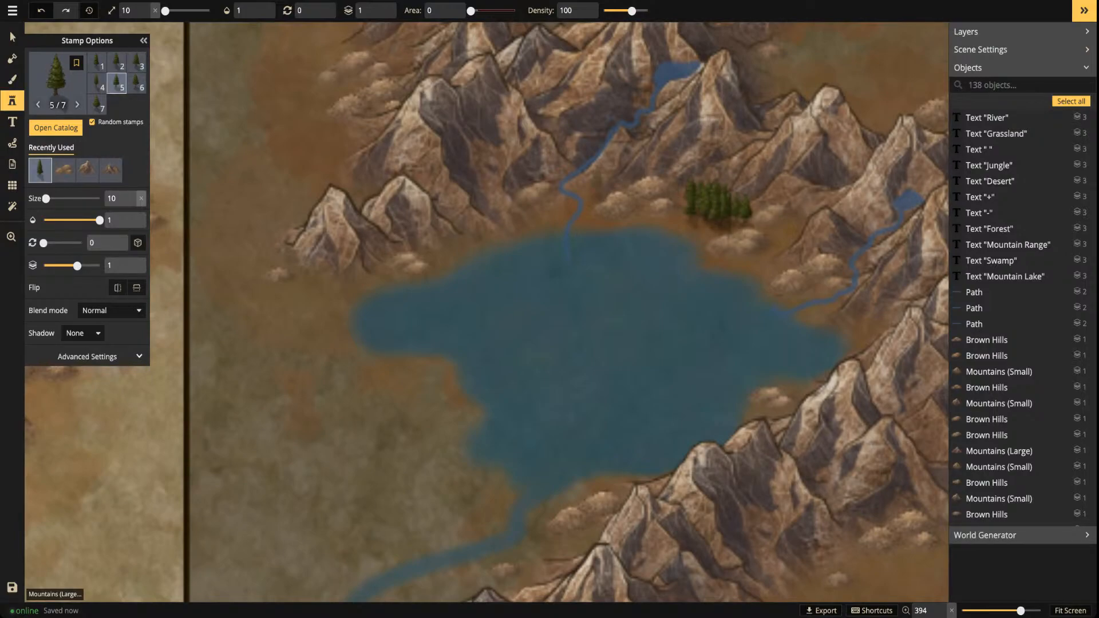
{"action": "left_click", "coordinate": [556, 195]}
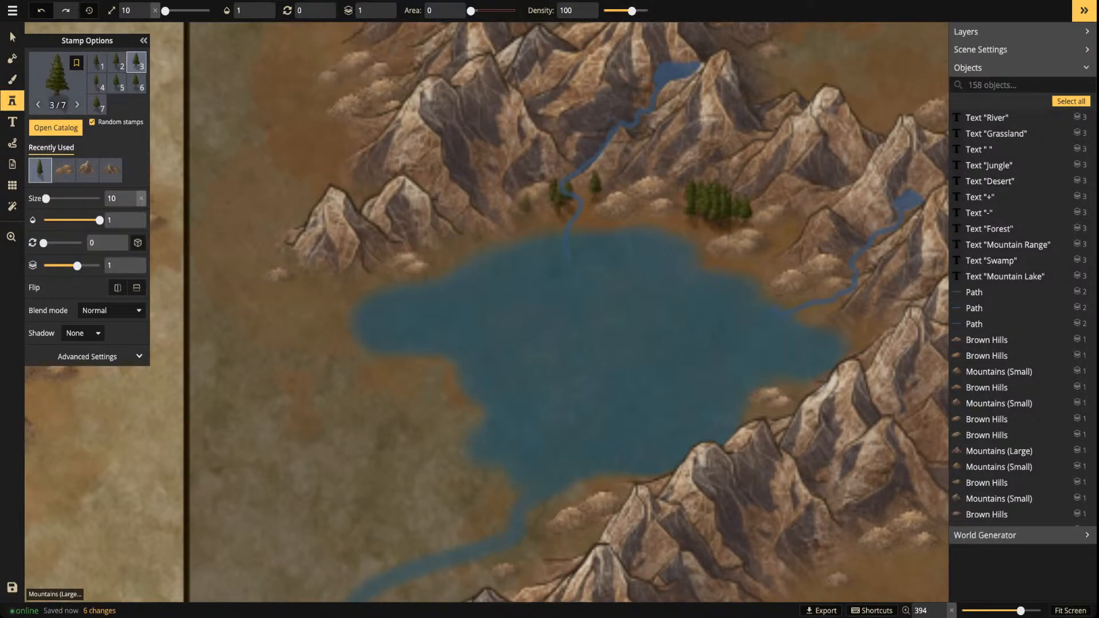
{"action": "left_click", "coordinate": [490, 246]}
Select the three pine trees overlapping the upper stream and move them to layer 2
{"action": "left_click", "coordinate": [13, 37]}
{"action": "left_click", "coordinate": [560, 203]}
{"action": "left_click_drag", "start_coordinate": [566, 180], "coordinate": [511, 207]}
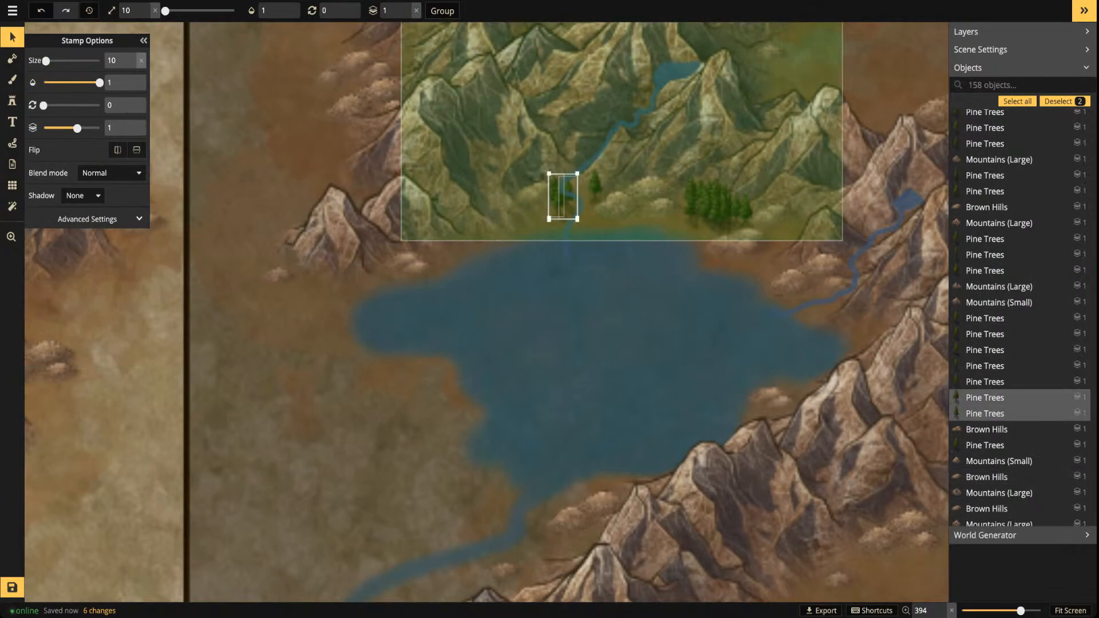
{"action": "left_click_drag", "start_coordinate": [548, 218], "coordinate": [546, 219]}
{"action": "left_click", "coordinate": [560, 203], "text": "shift"}
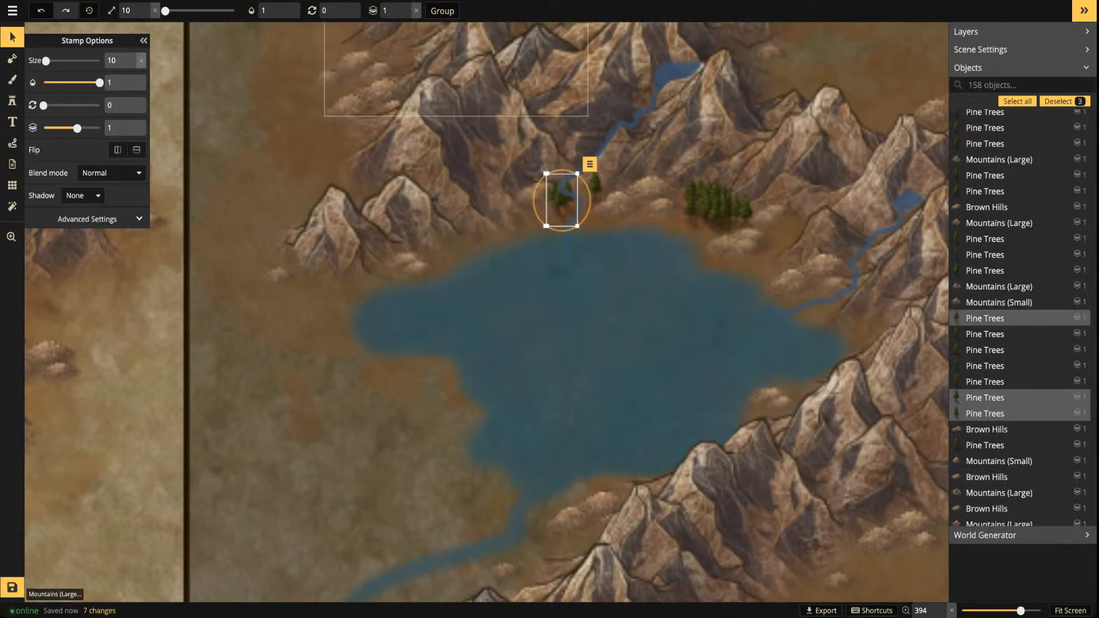
{"action": "left_click", "coordinate": [406, 6]}
{"action": "left_click", "coordinate": [599, 220]}
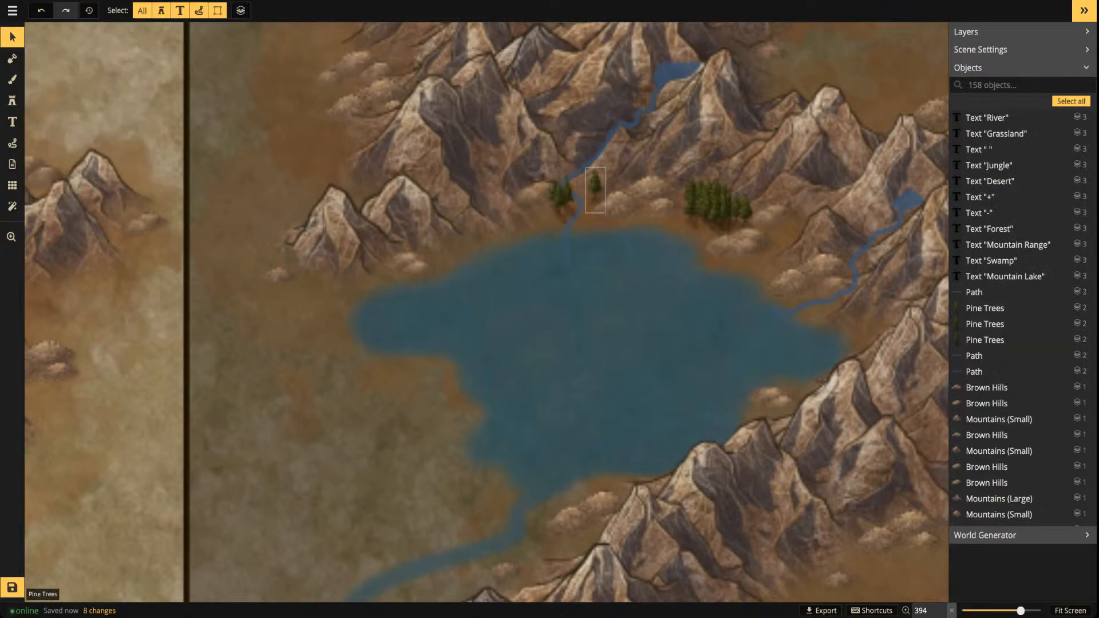
Place pine trees of size 10 on layer 2 beside both stream mouths, among the upper-right hills and on the lake's lower-right shore
{"action": "left_click", "coordinate": [595, 189]}
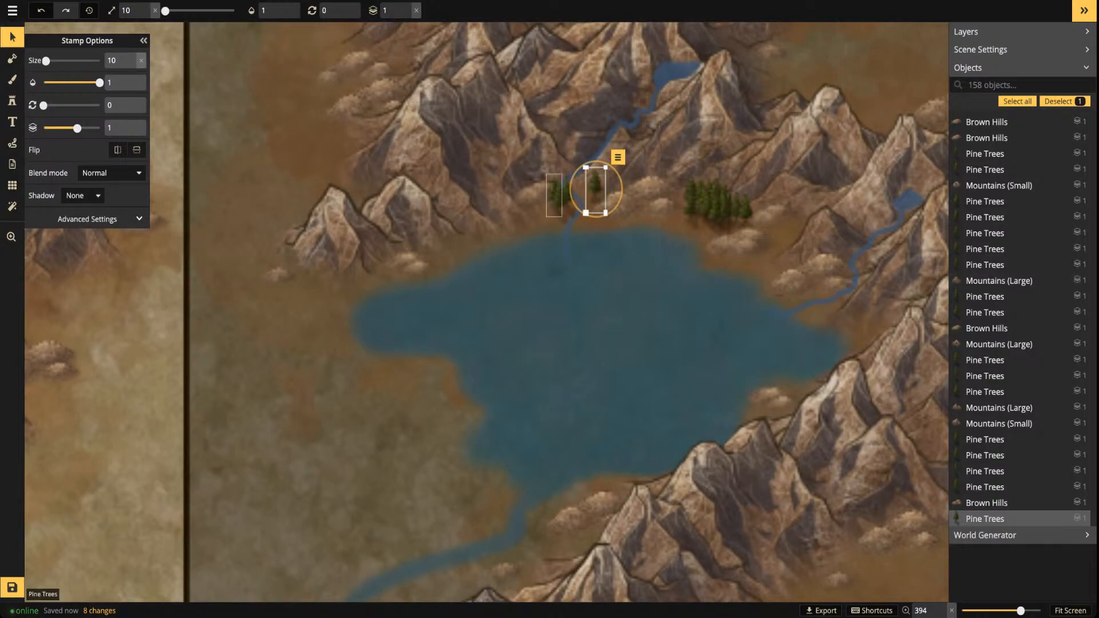
{"action": "left_click", "coordinate": [554, 196]}
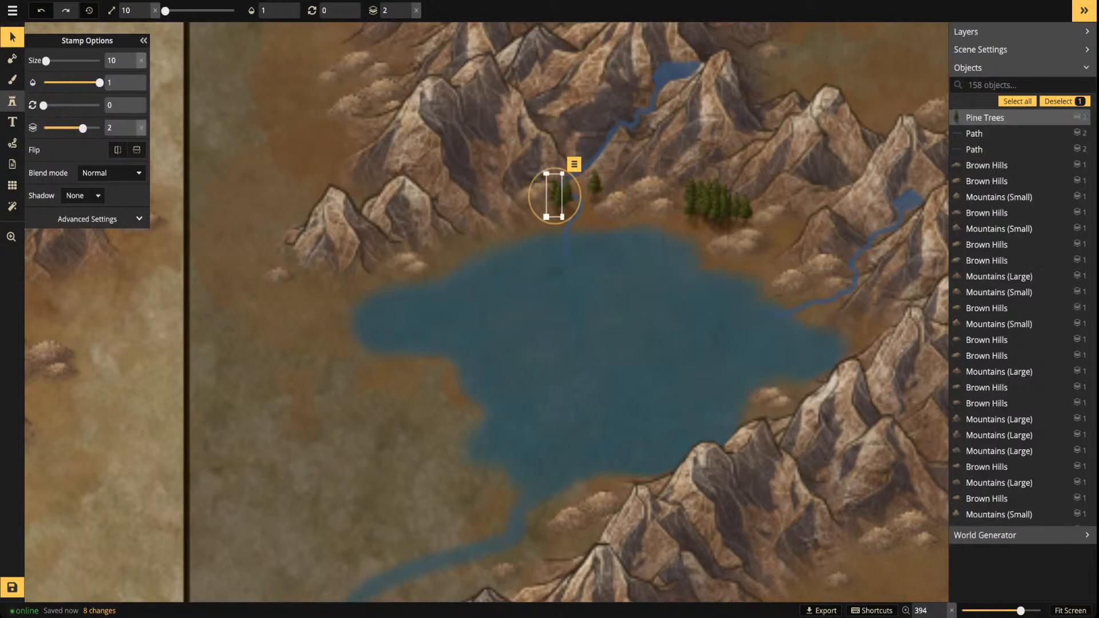
{"action": "left_click", "coordinate": [12, 101]}
{"action": "left_click", "coordinate": [815, 301]}
{"action": "left_click", "coordinate": [829, 292]}
{"action": "left_click", "coordinate": [823, 304]}
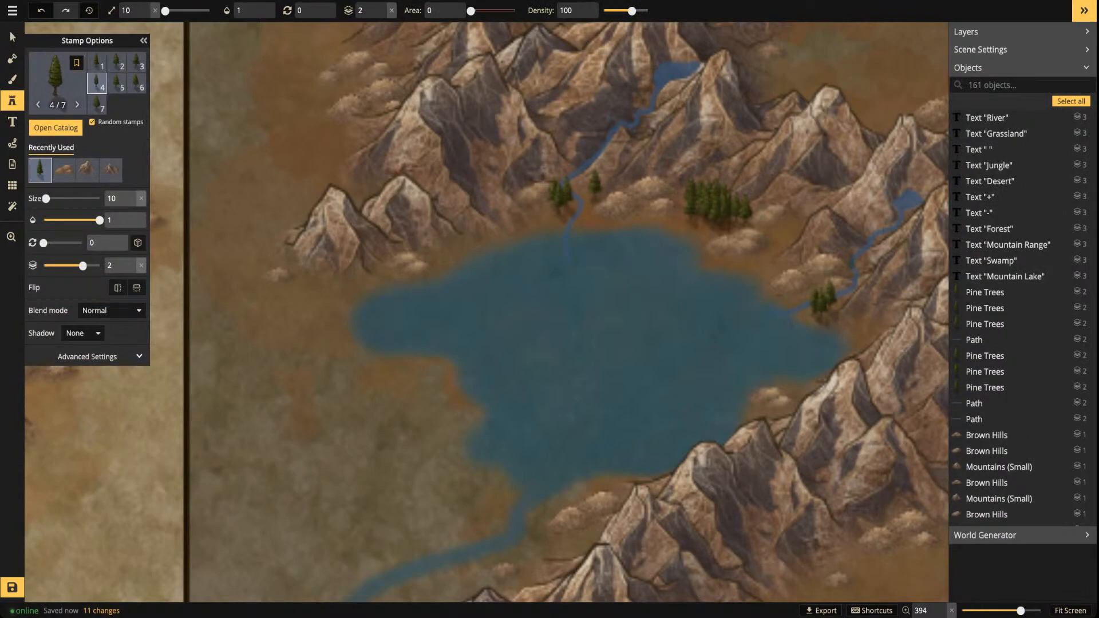
{"action": "left_click", "coordinate": [583, 212]}
{"action": "left_click", "coordinate": [782, 215]}
{"action": "left_click", "coordinate": [795, 209]}
{"action": "left_click", "coordinate": [789, 222]}
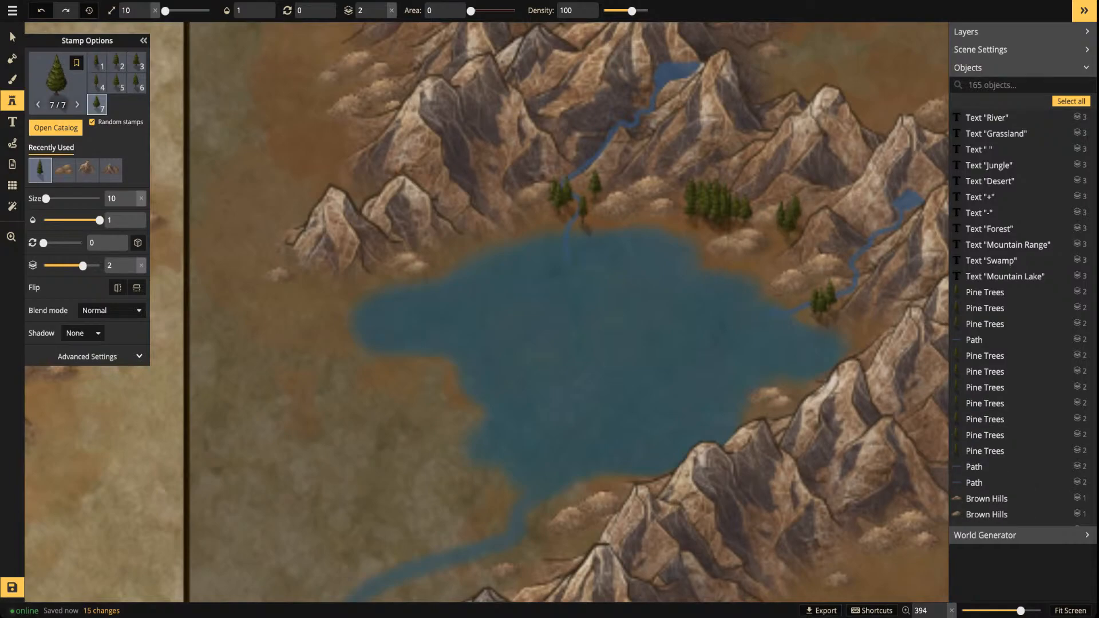
{"action": "left_click", "coordinate": [799, 377]}
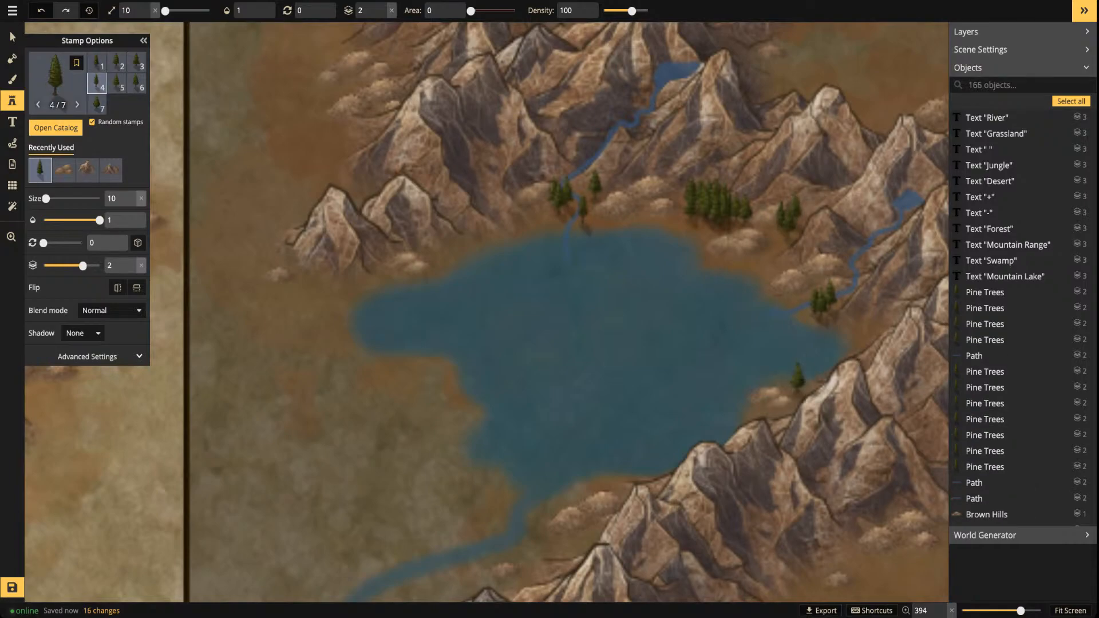
Set the stamp layer to 1 and add pine trees along the lake's right shore and beside the upper stream
{"action": "left_click", "coordinate": [382, 15]}
{"action": "left_click", "coordinate": [759, 409]}
{"action": "mouse_move", "coordinate": [865, 331]}
{"action": "left_mouse_down"}
{"action": "mouse_move", "coordinate": [875, 322]}
{"action": "mouse_move", "coordinate": [831, 289]}
{"action": "left_mouse_up"}
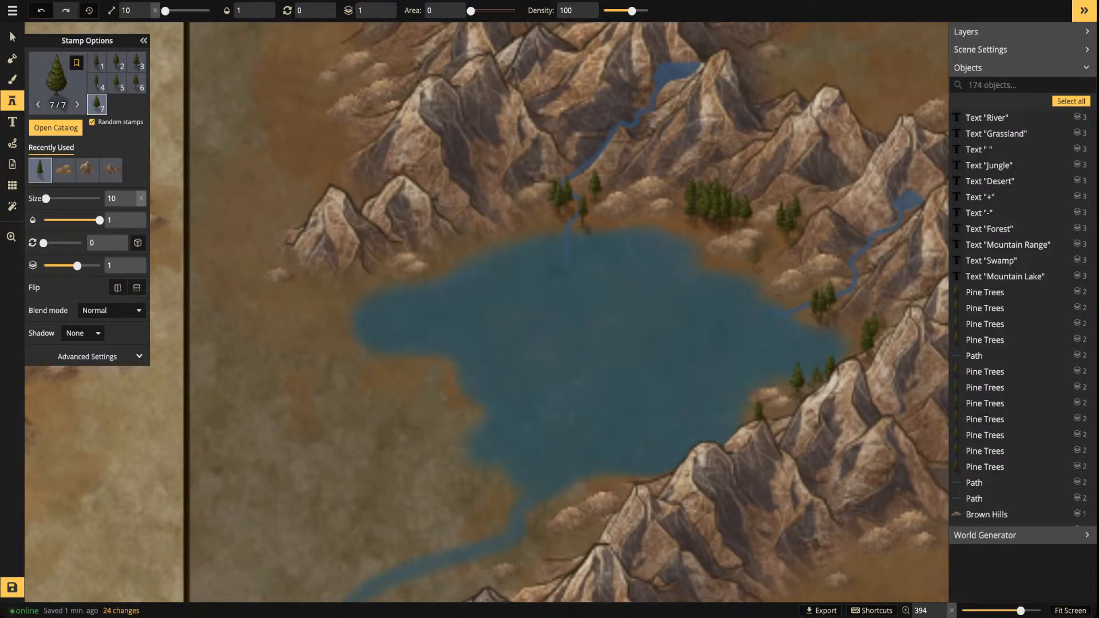
{"action": "left_click", "coordinate": [758, 249]}
{"action": "left_click", "coordinate": [541, 212]}
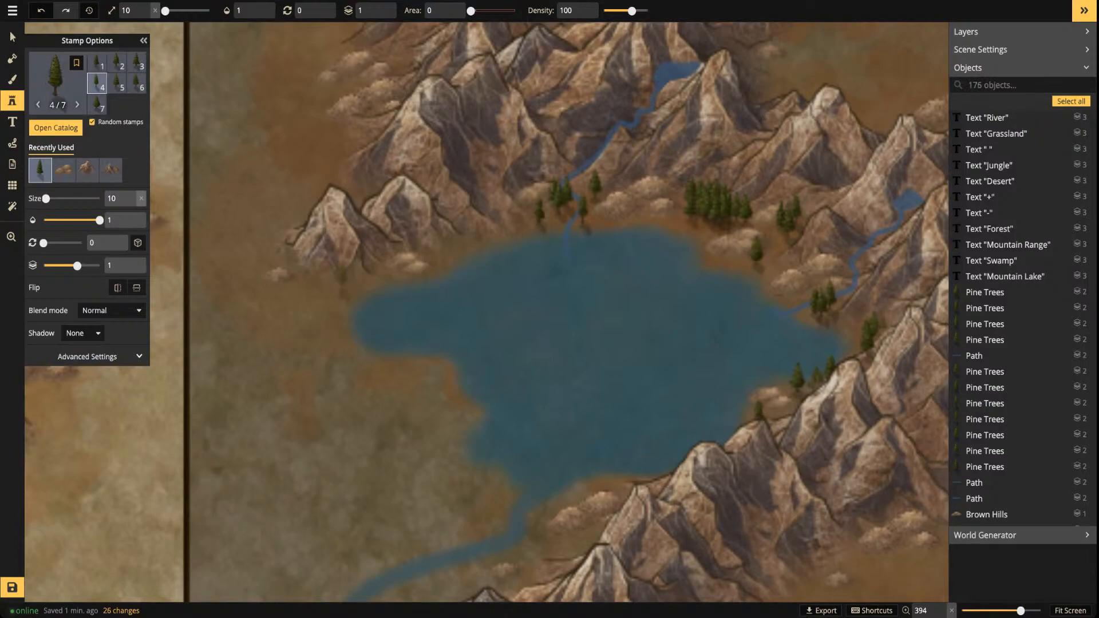
Scatter pine trees on layer 1 along the lake's left and lower shores and around the start of the outflowing river
{"action": "mouse_move", "coordinate": [350, 280]}
{"action": "left_mouse_down"}
{"action": "mouse_move", "coordinate": [338, 337]}
{"action": "mouse_move", "coordinate": [355, 340]}
{"action": "mouse_move", "coordinate": [345, 357]}
{"action": "mouse_move", "coordinate": [461, 363]}
{"action": "mouse_move", "coordinate": [429, 369]}
{"action": "left_mouse_up"}
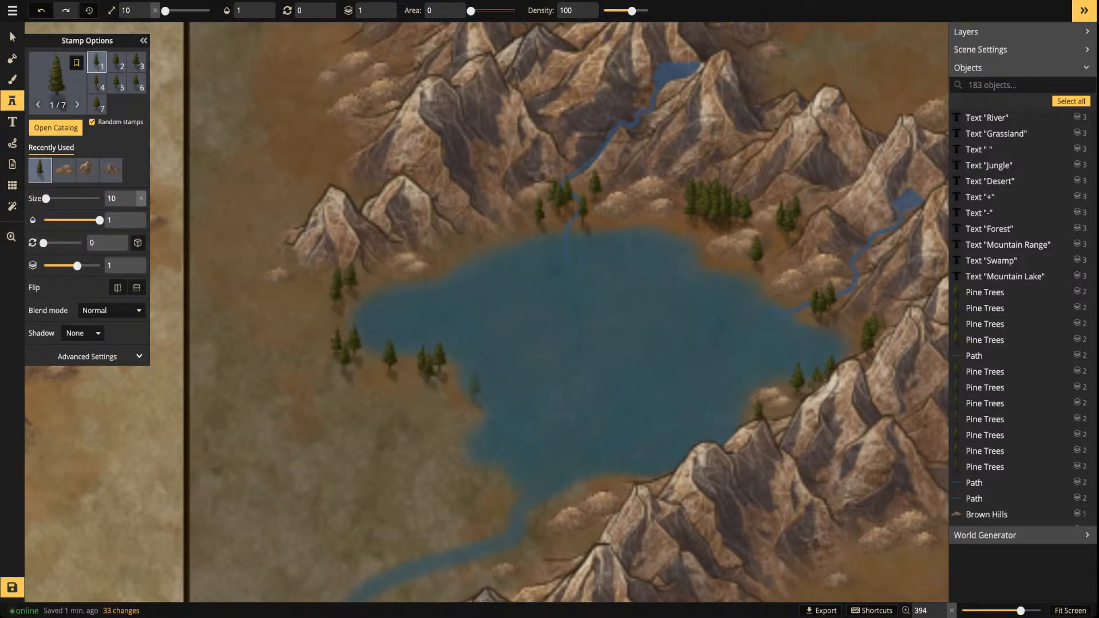
{"action": "left_click", "coordinate": [456, 405]}
{"action": "left_click", "coordinate": [472, 465]}
{"action": "left_click", "coordinate": [475, 475]}
{"action": "left_click", "coordinate": [489, 465]}
{"action": "left_click", "coordinate": [478, 484]}
{"action": "left_click", "coordinate": [503, 486]}
{"action": "left_click", "coordinate": [468, 519]}
{"action": "left_click", "coordinate": [538, 535]}
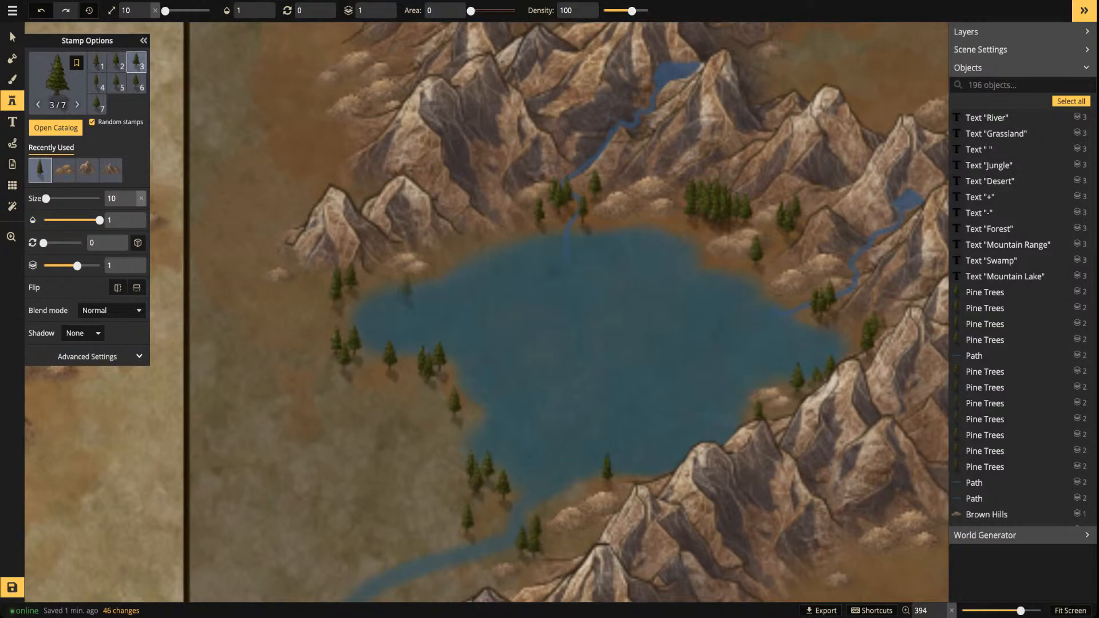
Switch to the background brush and choose the pale sand Land Texture from the Parchment Textures
{"action": "scroll", "coordinate": [510, 337], "scroll_direction": "down", "scroll_amount": 5}
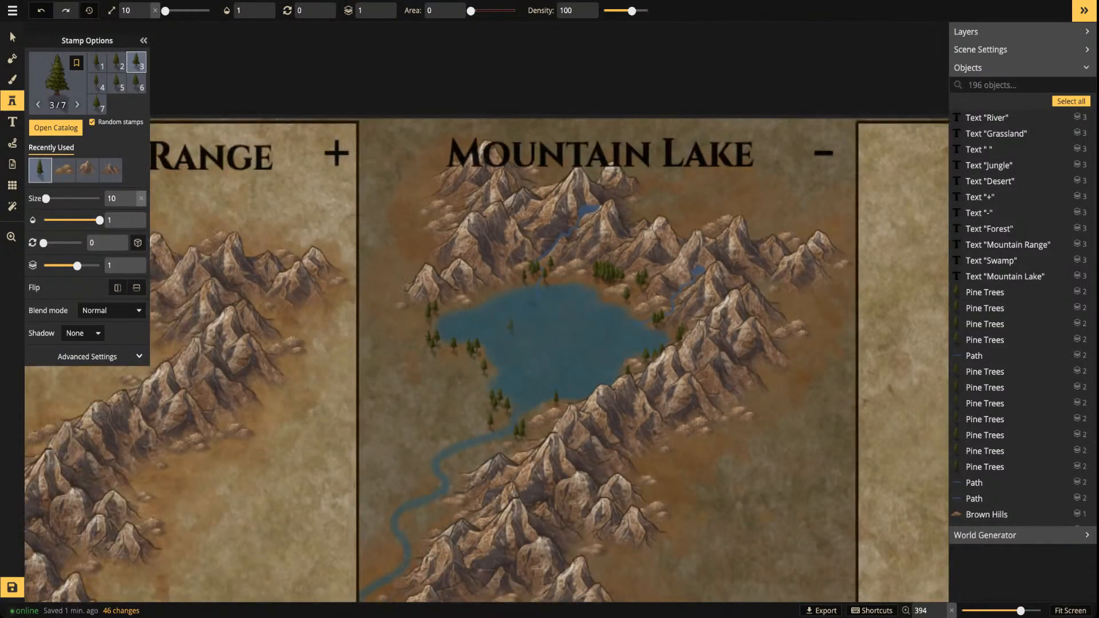
{"action": "left_click_drag", "start_coordinate": [635, 325], "coordinate": [550, 325]}
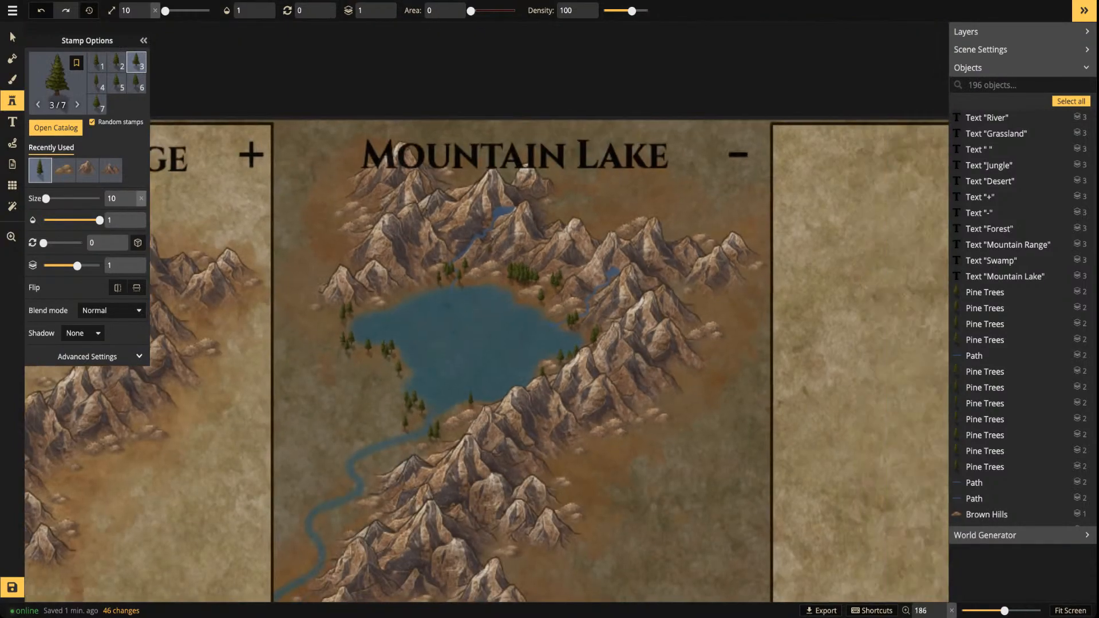
{"action": "left_click", "coordinate": [12, 80]}
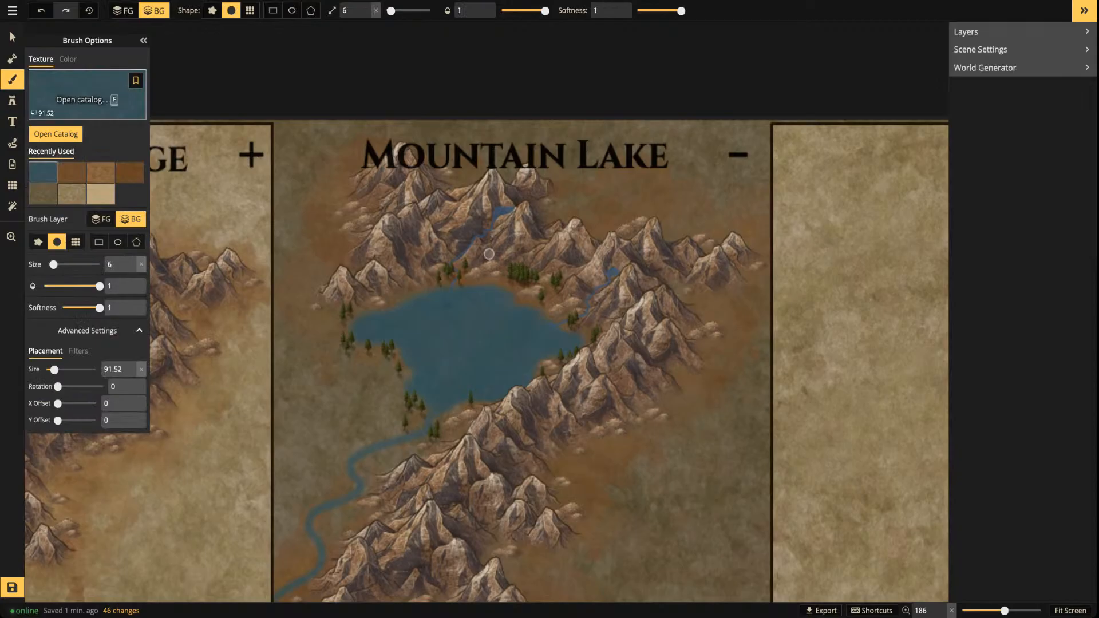
{"action": "key", "text": "f"}
{"action": "scroll", "coordinate": [321, 344], "scroll_direction": "up", "scroll_amount": 8}
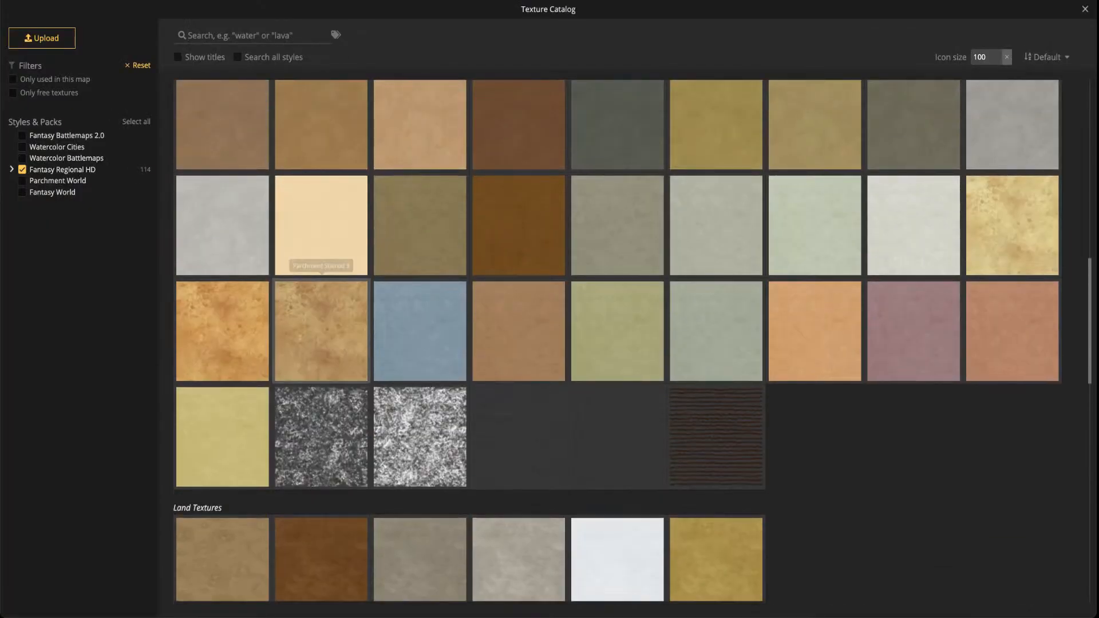
{"action": "scroll", "coordinate": [321, 321], "scroll_direction": "up", "scroll_amount": 1}
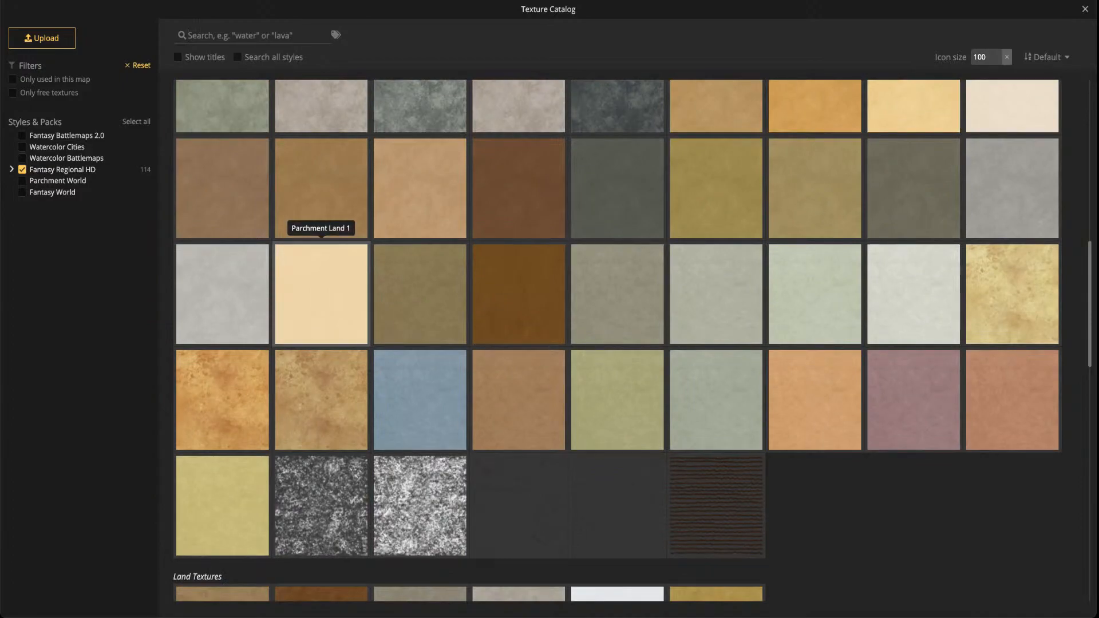
{"action": "scroll", "coordinate": [321, 294], "scroll_direction": "up", "scroll_amount": 3}
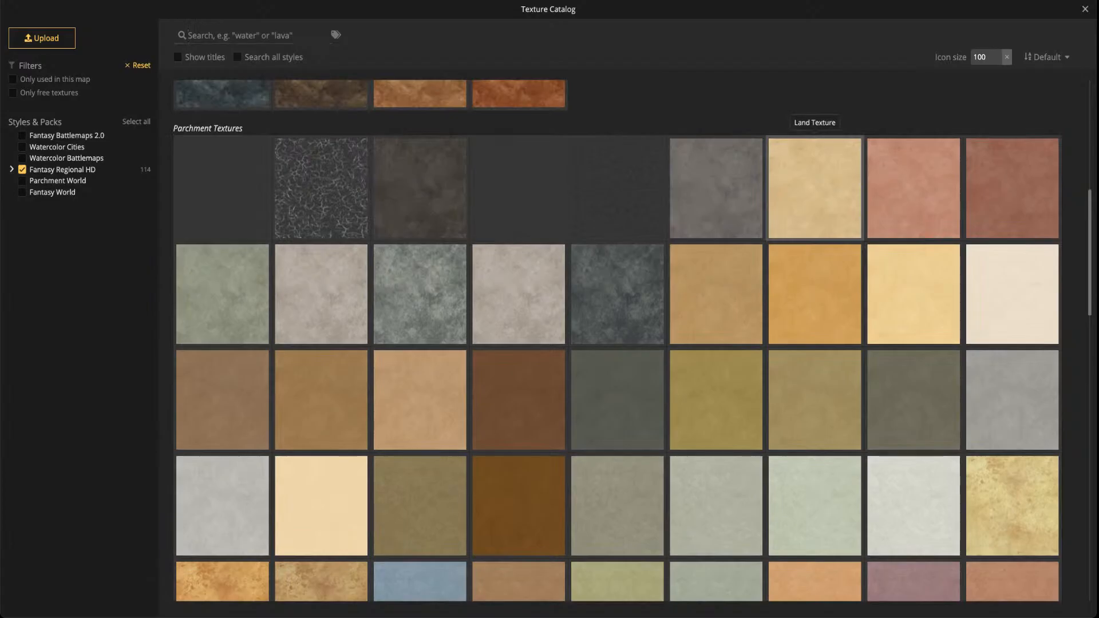
{"action": "left_click", "coordinate": [814, 187]}
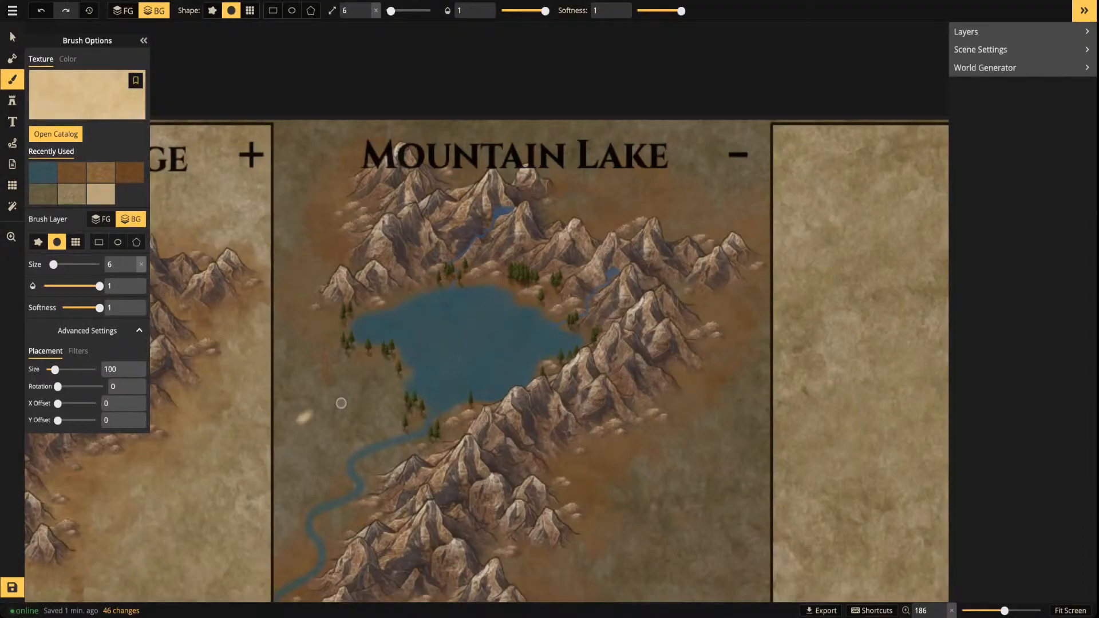
Set the brush opacity to 0.36 and undo the sand test strokes on the land beside the lake
{"action": "left_click_drag", "start_coordinate": [341, 403], "coordinate": [337, 386]}
{"action": "key", "text": "ctrl+z"}
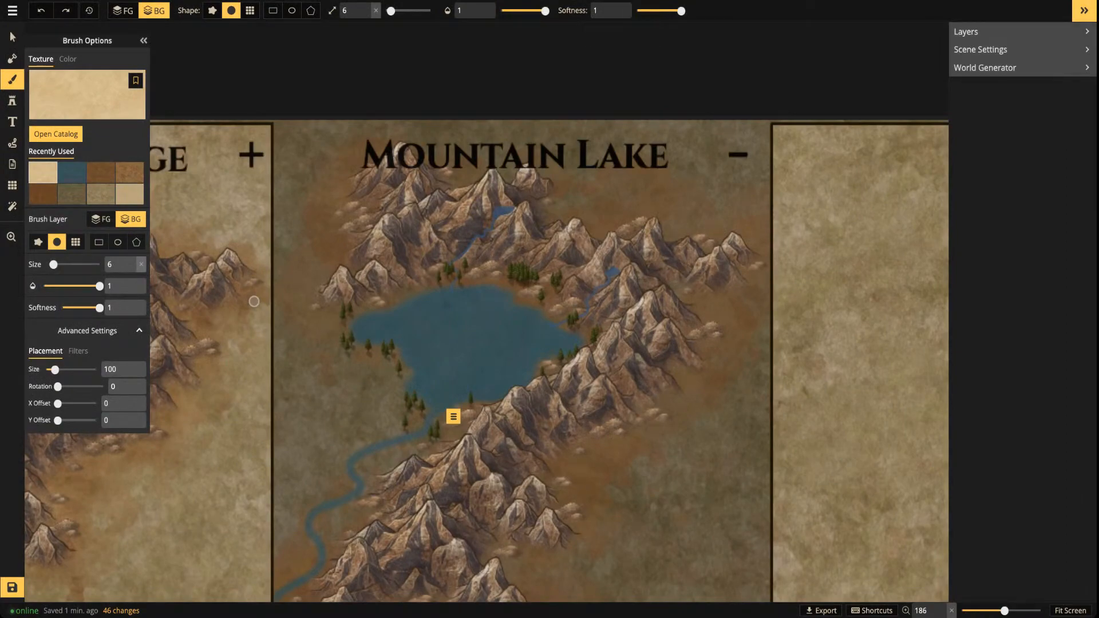
{"action": "left_click_drag", "start_coordinate": [544, 11], "coordinate": [517, 10]}
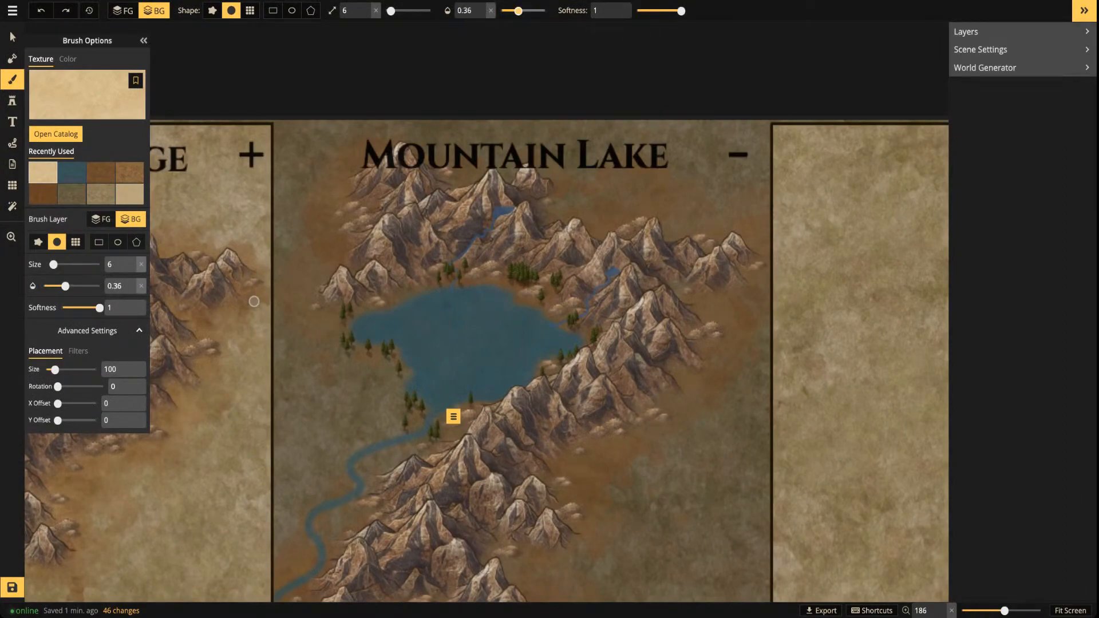
{"action": "mouse_move", "coordinate": [306, 456]}
{"action": "left_mouse_down"}
{"action": "mouse_move", "coordinate": [362, 370]}
{"action": "mouse_move", "coordinate": [339, 370]}
{"action": "left_mouse_up"}
{"action": "key", "text": "ctrl+z"}
Paint soft sandy beaches along the lake's upper, left and lower shores with the size 6 brush
{"action": "scroll", "coordinate": [461, 294], "scroll_direction": "up", "scroll_amount": 3}
{"action": "scroll", "coordinate": [461, 295], "scroll_direction": "up", "scroll_amount": 5}
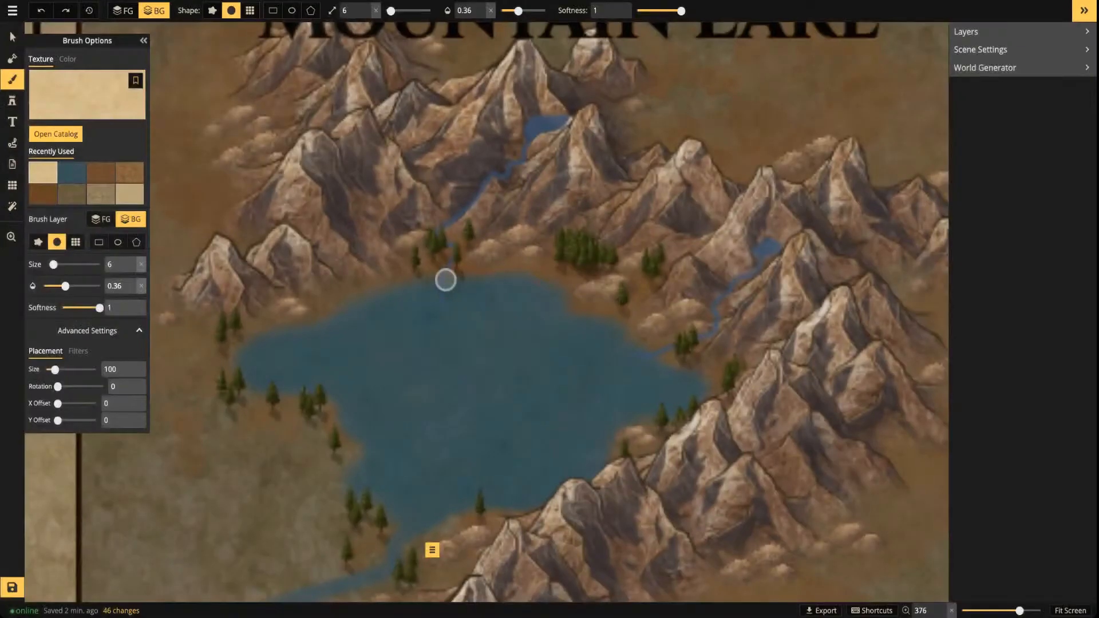
{"action": "mouse_move", "coordinate": [498, 276]}
{"action": "left_mouse_down"}
{"action": "mouse_move", "coordinate": [558, 282]}
{"action": "mouse_move", "coordinate": [479, 277]}
{"action": "left_mouse_up"}
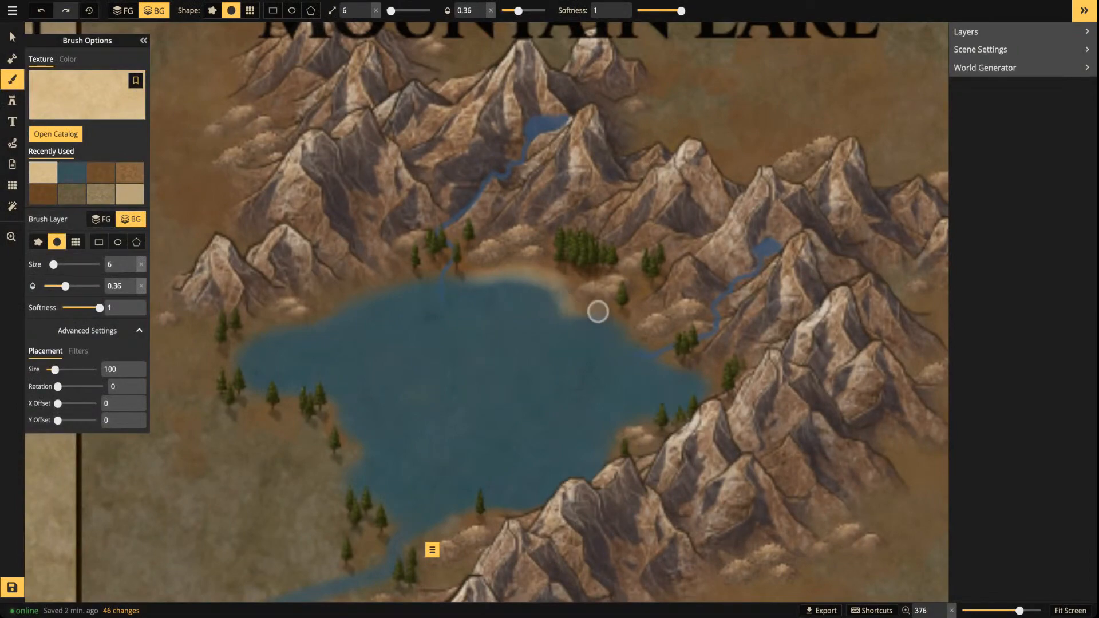
{"action": "mouse_move", "coordinate": [400, 279]}
{"action": "left_mouse_down"}
{"action": "mouse_move", "coordinate": [323, 313]}
{"action": "mouse_move", "coordinate": [392, 277]}
{"action": "left_mouse_up"}
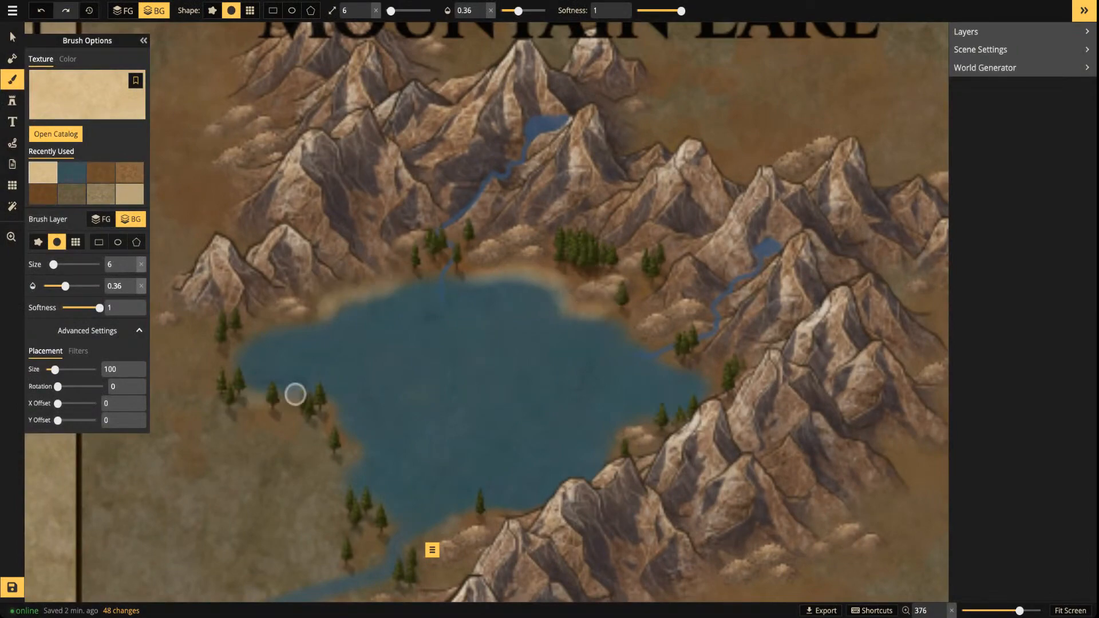
{"action": "mouse_move", "coordinate": [449, 529]}
{"action": "left_mouse_down"}
{"action": "mouse_move", "coordinate": [412, 545]}
{"action": "mouse_move", "coordinate": [416, 562]}
{"action": "mouse_move", "coordinate": [446, 526]}
{"action": "mouse_move", "coordinate": [526, 517]}
{"action": "mouse_move", "coordinate": [448, 527]}
{"action": "left_mouse_up"}
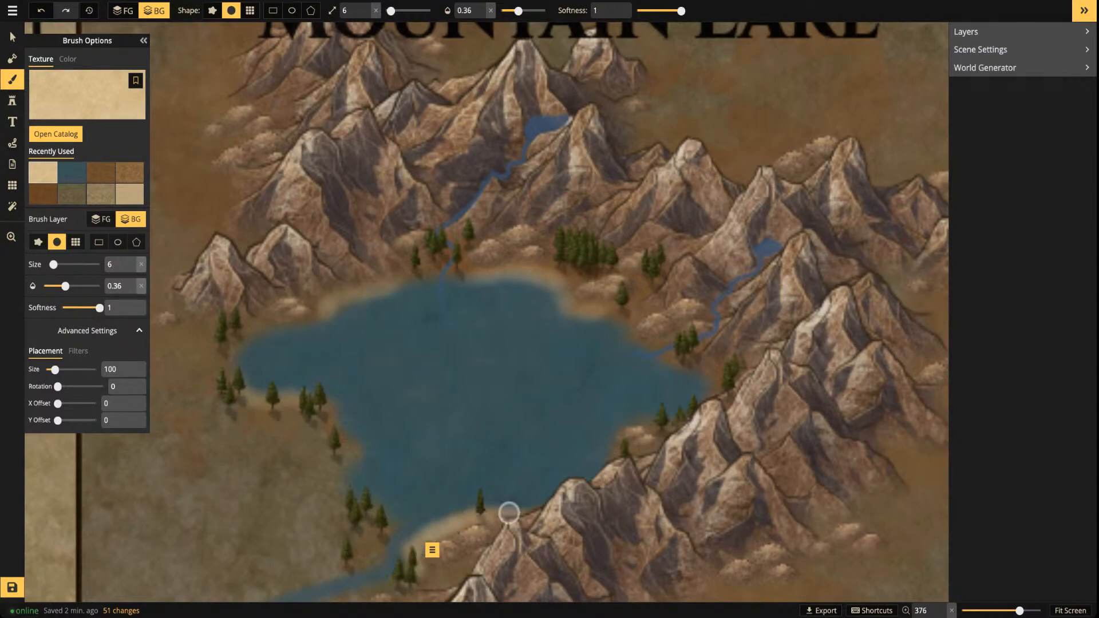
{"action": "mouse_move", "coordinate": [639, 337]}
{"action": "left_mouse_down"}
{"action": "mouse_move", "coordinate": [631, 314]}
{"action": "mouse_move", "coordinate": [586, 314]}
{"action": "mouse_move", "coordinate": [544, 276]}
{"action": "mouse_move", "coordinate": [487, 269]}
{"action": "mouse_move", "coordinate": [481, 245]}
{"action": "left_mouse_up"}
{"action": "left_click_drag", "start_coordinate": [302, 392], "coordinate": [246, 388]}
Choose the dark teal texture from the Ocean Textures and dab it on the upper part of the lake
{"action": "scroll", "coordinate": [247, 388], "scroll_direction": "down", "scroll_amount": 5}
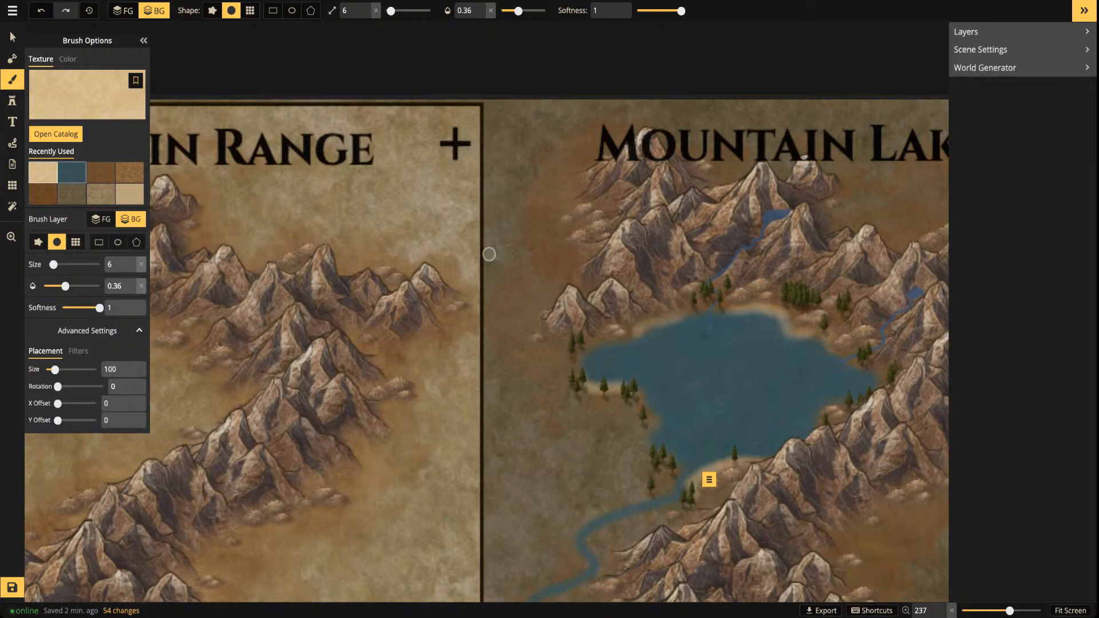
{"action": "left_click", "coordinate": [87, 95]}
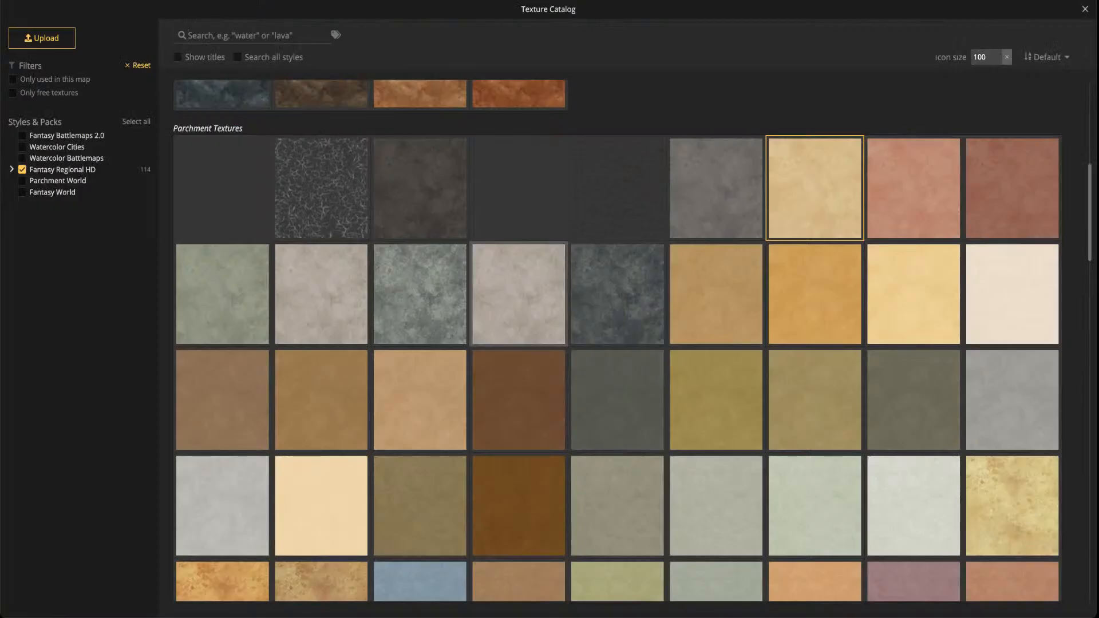
{"action": "scroll", "coordinate": [419, 400], "scroll_direction": "down", "scroll_amount": 10}
{"action": "scroll", "coordinate": [618, 344], "scroll_direction": "up", "scroll_amount": 3}
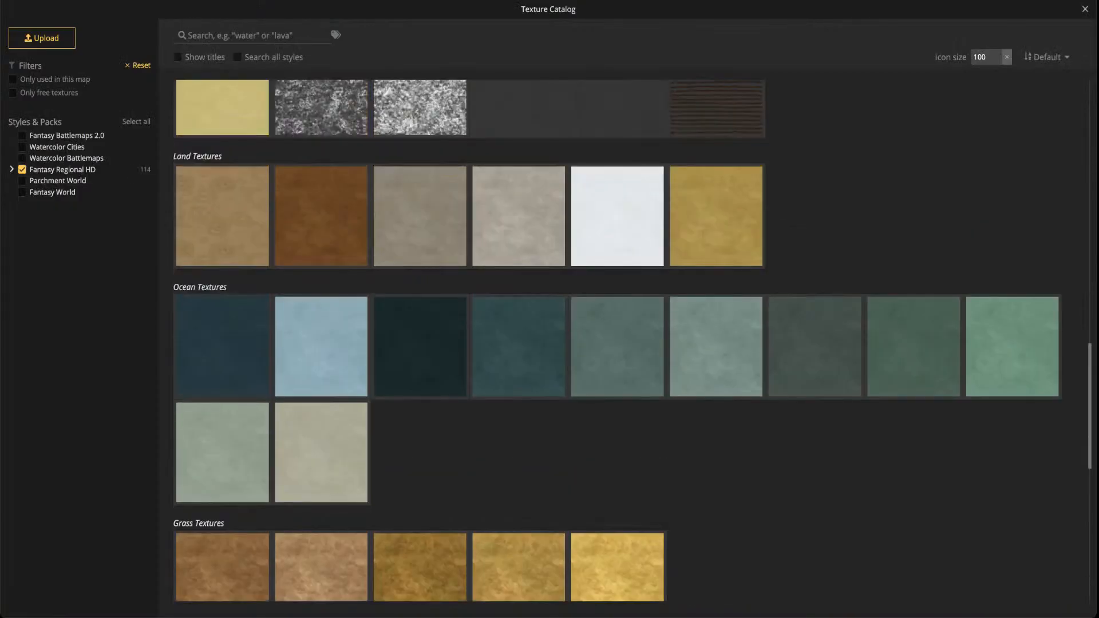
{"action": "left_click", "coordinate": [519, 347]}
{"action": "mouse_move", "coordinate": [676, 356]}
{"action": "left_mouse_down"}
{"action": "mouse_move", "coordinate": [757, 353]}
{"action": "mouse_move", "coordinate": [715, 361]}
{"action": "left_mouse_up"}
{"action": "scroll", "coordinate": [658, 268], "scroll_direction": "up", "scroll_amount": 2}
{"action": "left_click_drag", "start_coordinate": [658, 267], "coordinate": [501, 218]}
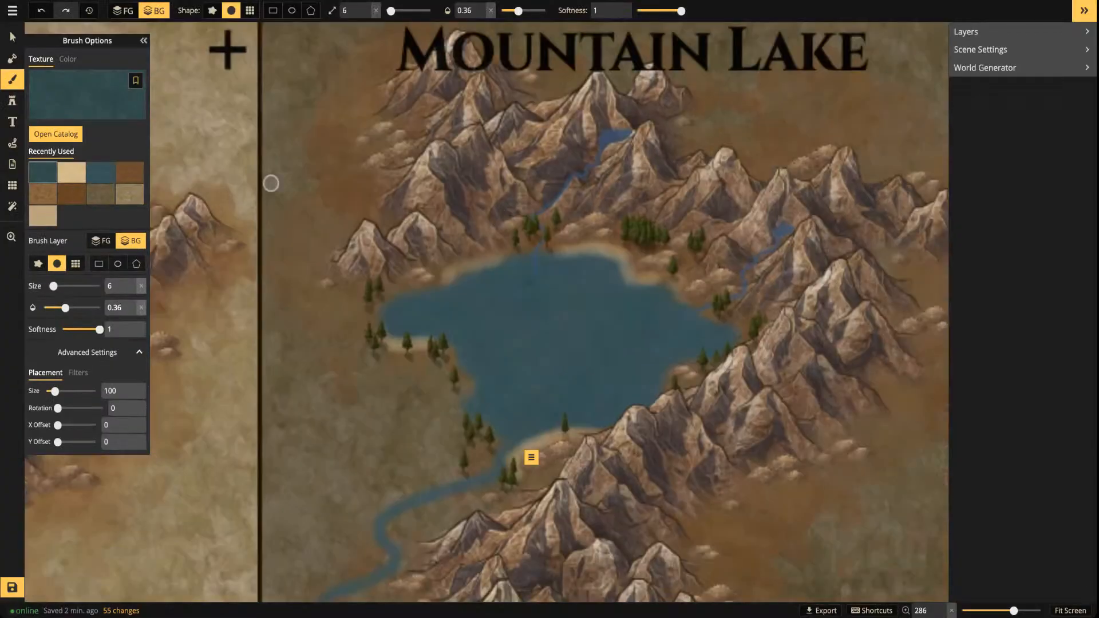
{"action": "left_click", "coordinate": [495, 278]}
Set the teal texture's brightness to 90 and the brush opacity to 1, undoing the test strokes on the lake
{"action": "left_click", "coordinate": [78, 372]}
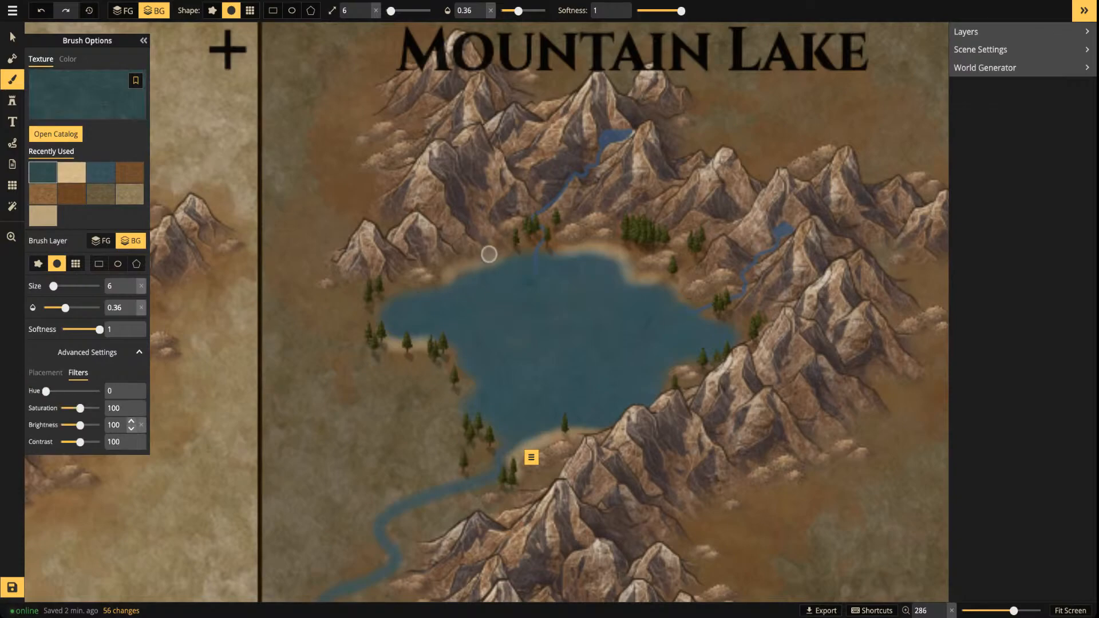
{"action": "left_click_drag", "start_coordinate": [119, 425], "coordinate": [98, 425]}
{"action": "type", "text": "90"}
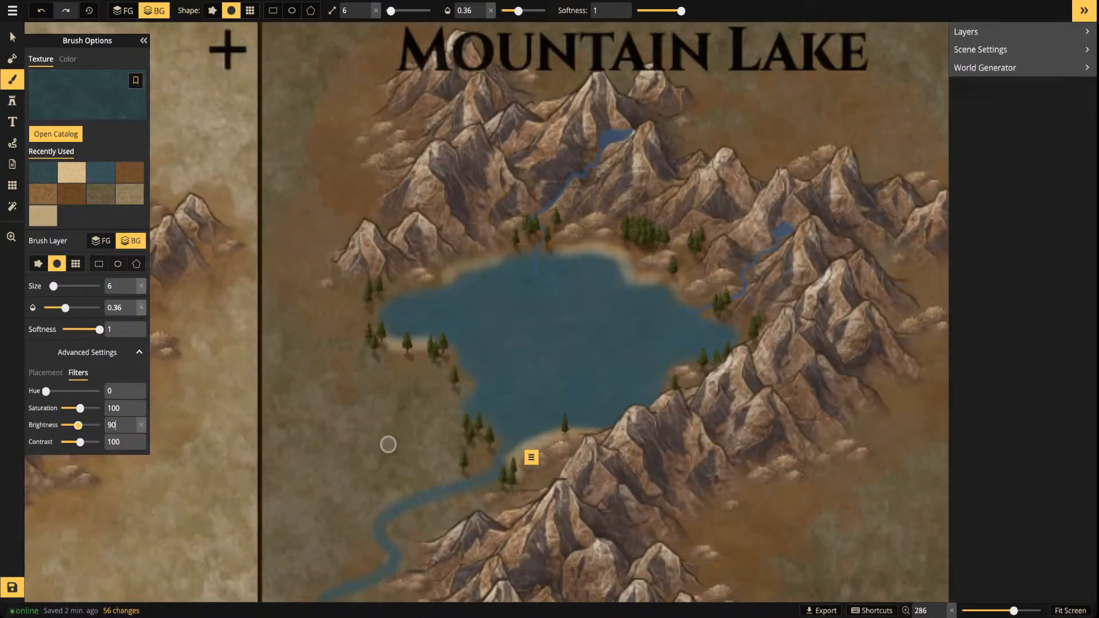
{"action": "mouse_move", "coordinate": [540, 331]}
{"action": "left_mouse_down"}
{"action": "mouse_move", "coordinate": [560, 320]}
{"action": "mouse_move", "coordinate": [546, 353]}
{"action": "left_mouse_up"}
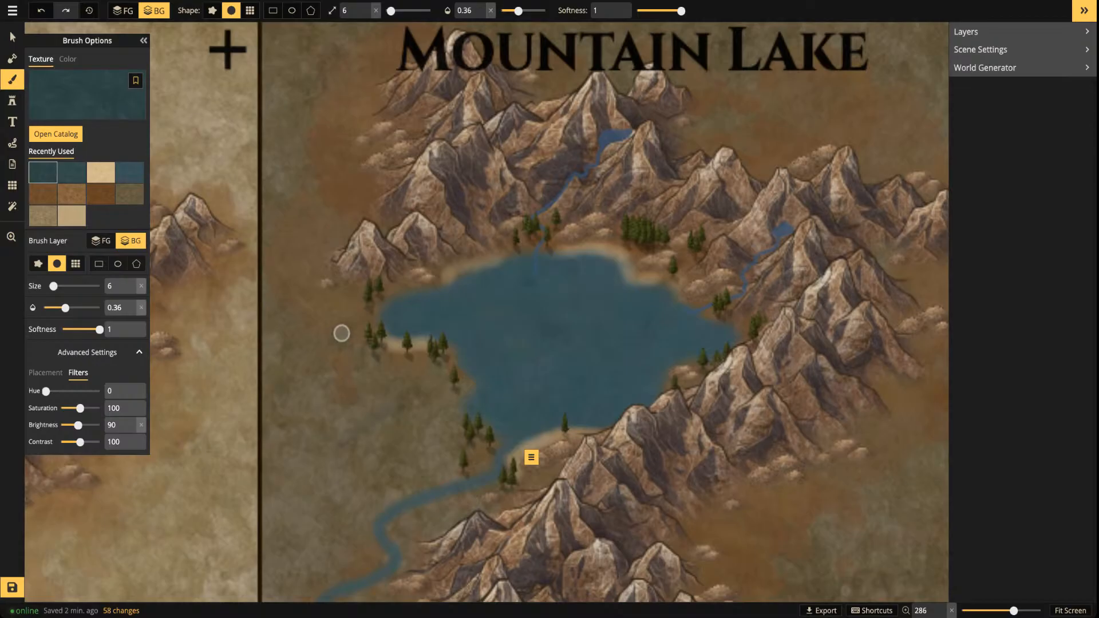
{"action": "key", "text": "ctrl+z"}
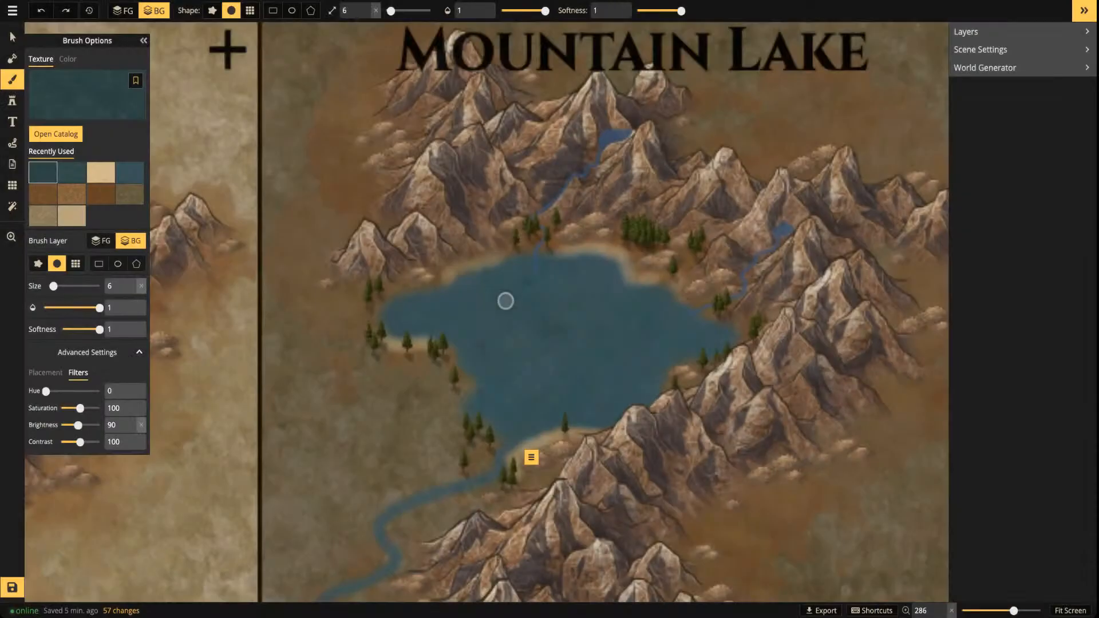
{"action": "left_click_drag", "start_coordinate": [572, 303], "coordinate": [523, 307]}
{"action": "key", "text": "ctrl+z"}
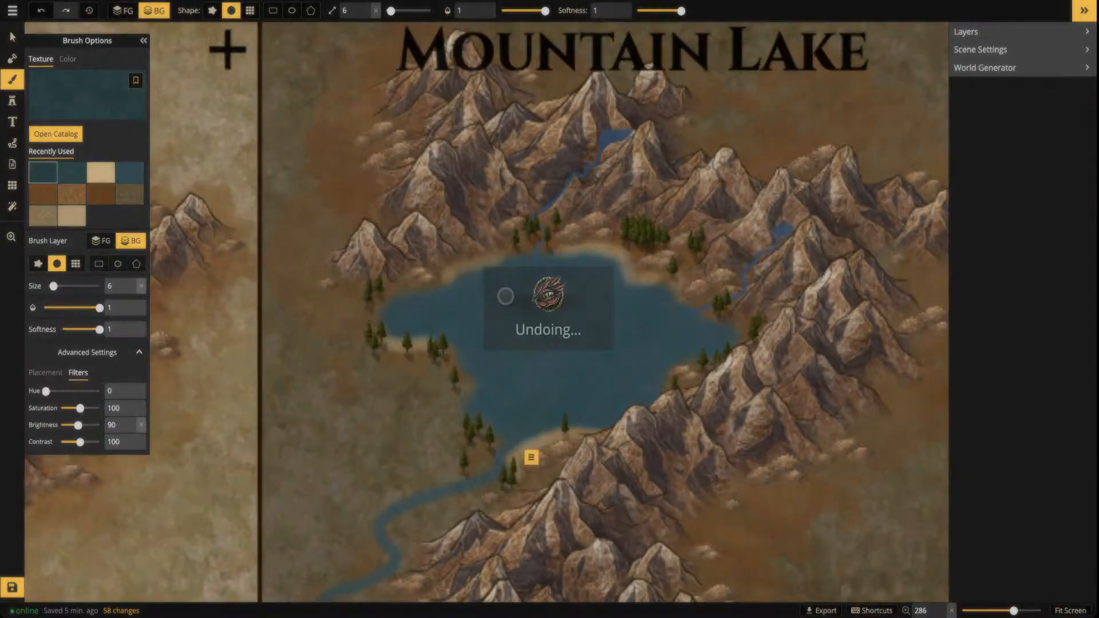
Paint darker deep water across the lake's middle at brush size 11, and refine it at opacity 0.7 and size 3
{"action": "key", "text": "w"}
{"action": "key", "text": "w"}
{"action": "key", "text": "w"}
{"action": "key", "text": "w"}
{"action": "key", "text": "w"}
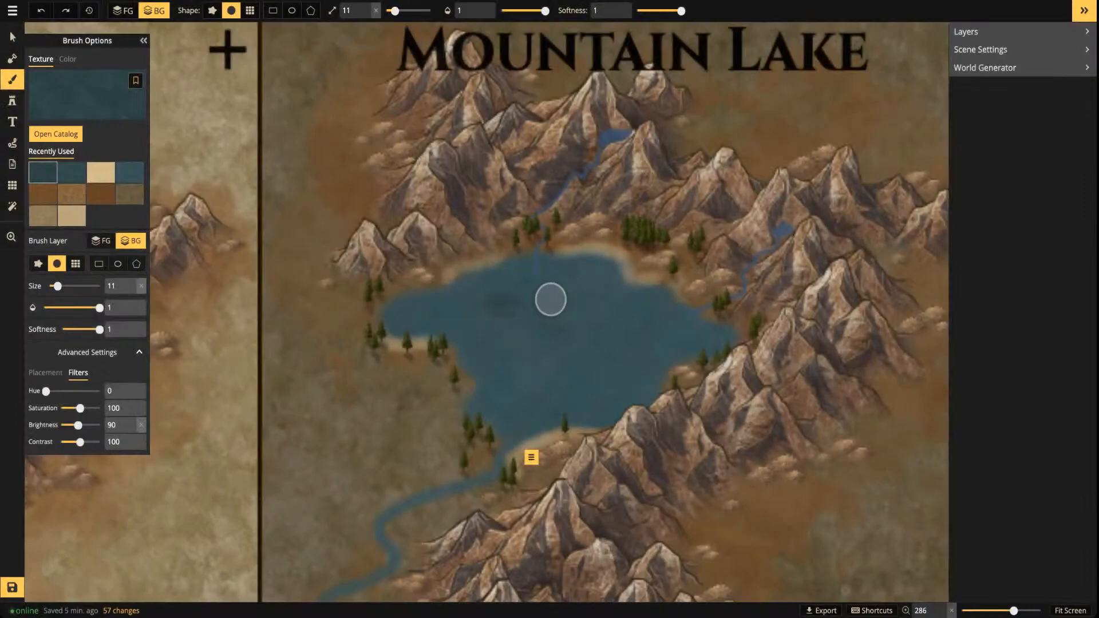
{"action": "mouse_move", "coordinate": [522, 304]}
{"action": "left_mouse_down"}
{"action": "mouse_move", "coordinate": [472, 310]}
{"action": "mouse_move", "coordinate": [528, 324]}
{"action": "mouse_move", "coordinate": [511, 333]}
{"action": "mouse_move", "coordinate": [511, 365]}
{"action": "mouse_move", "coordinate": [555, 362]}
{"action": "mouse_move", "coordinate": [504, 290]}
{"action": "mouse_move", "coordinate": [523, 349]}
{"action": "mouse_move", "coordinate": [544, 312]}
{"action": "left_mouse_up"}
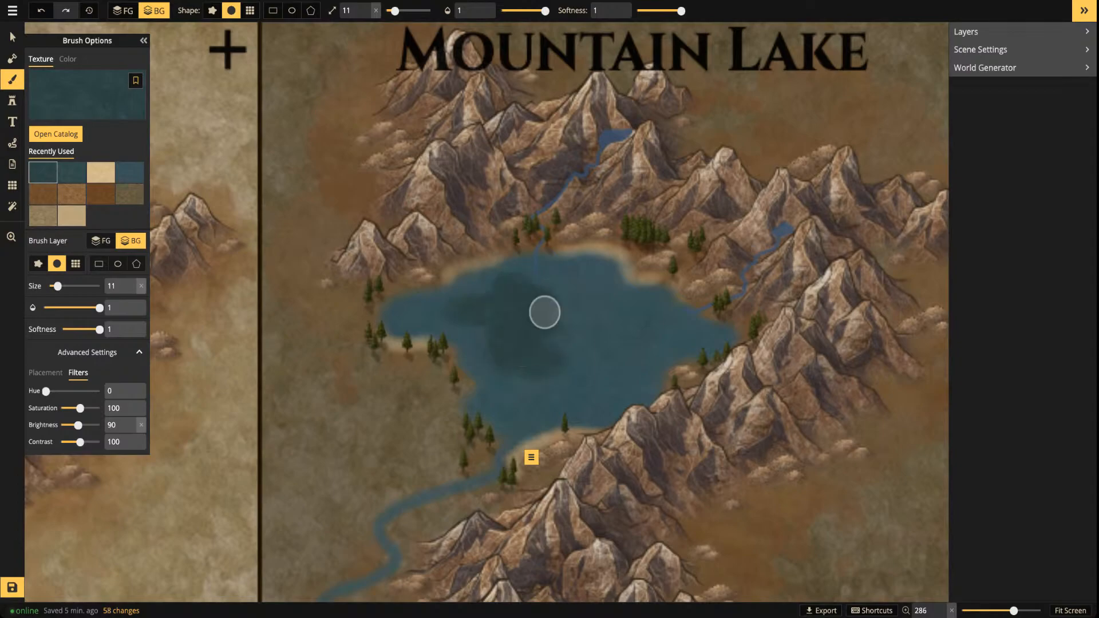
{"action": "key", "text": "7"}
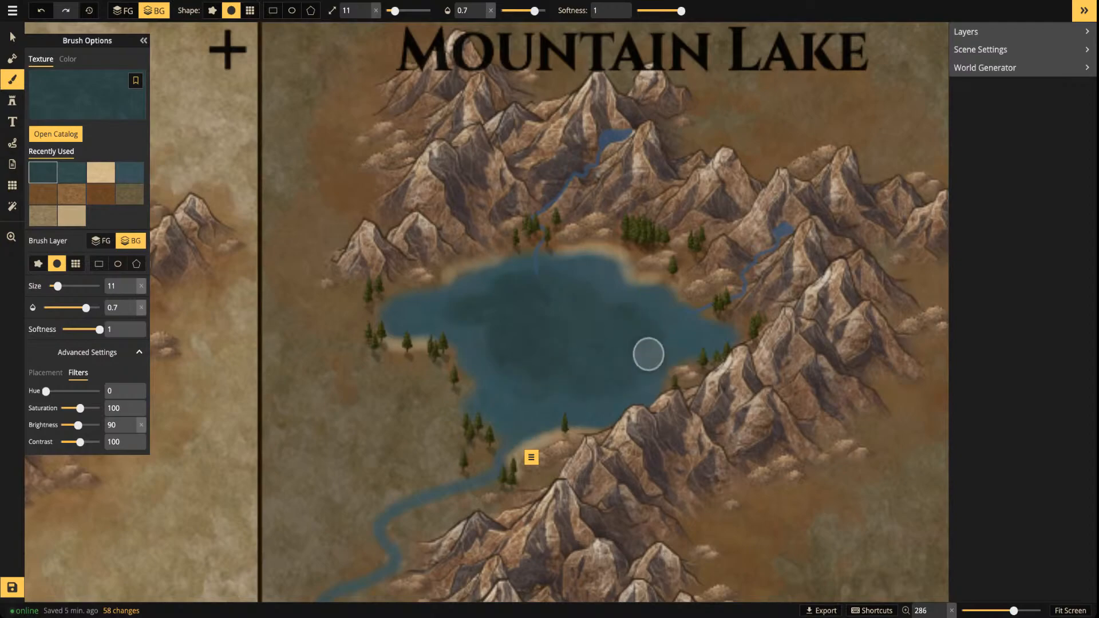
{"action": "left_click_drag", "start_coordinate": [395, 10], "coordinate": [391, 10]}
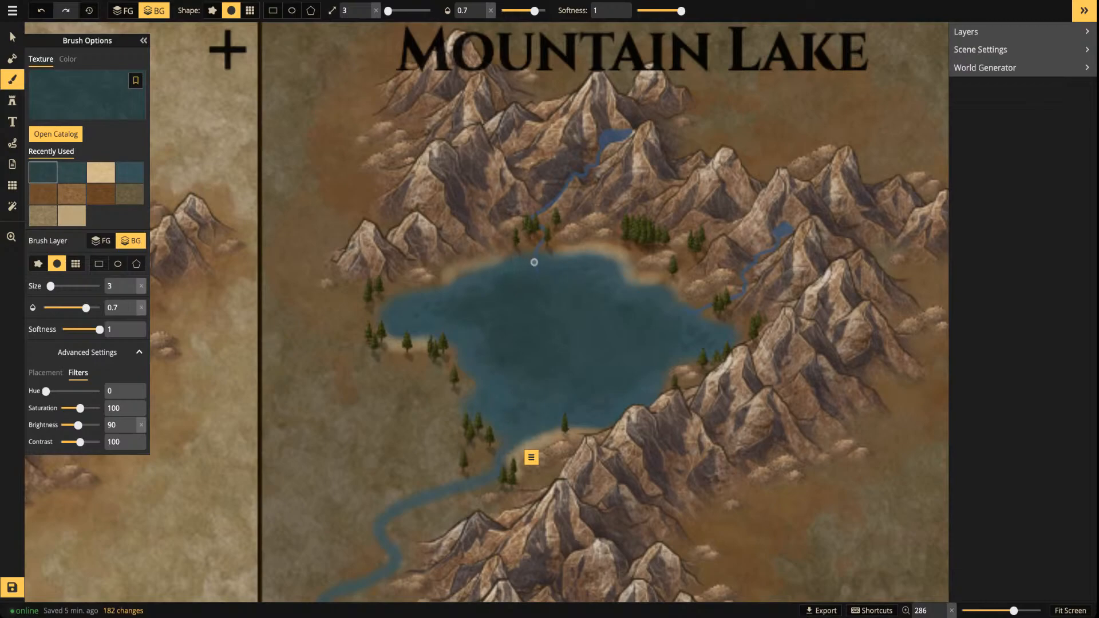
Limit the selection to paths and select the three stream paths above the lake
{"action": "key", "text": "s"}
{"action": "scroll", "coordinate": [514, 289], "scroll_direction": "up", "scroll_amount": 2}
{"action": "scroll", "coordinate": [454, 373], "scroll_direction": "down", "scroll_amount": 4}
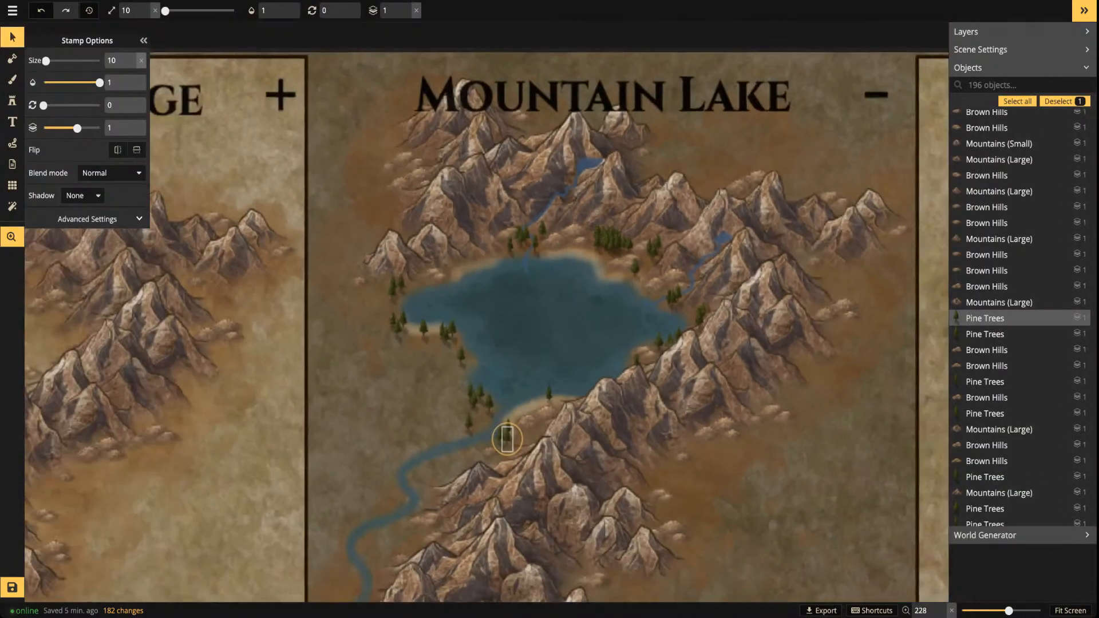
{"action": "key", "text": "Escape"}
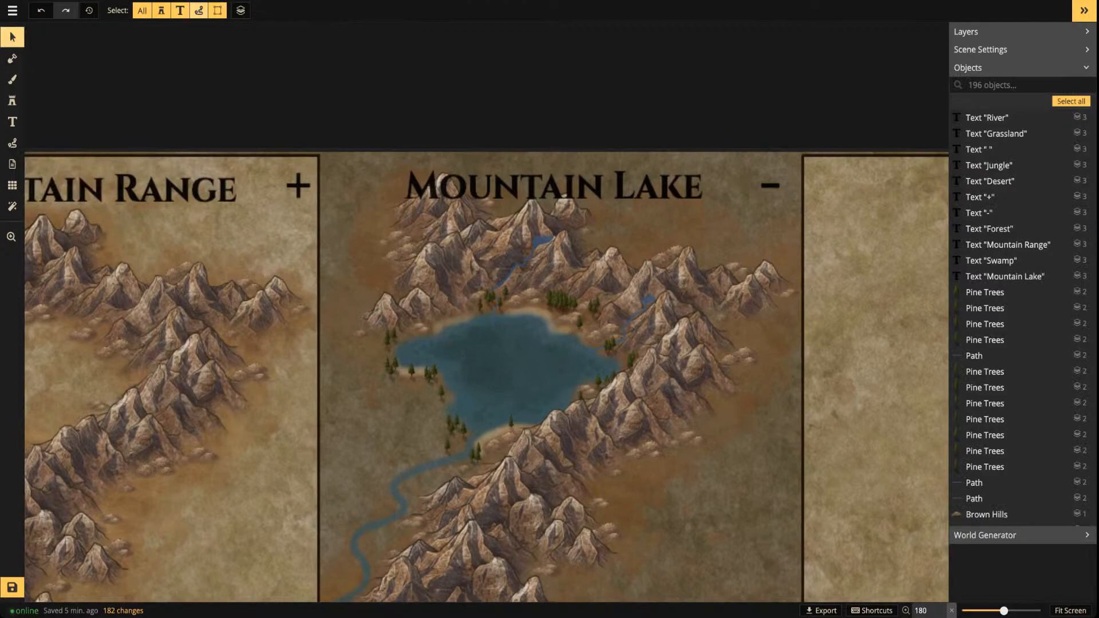
{"action": "left_click", "coordinate": [199, 10]}
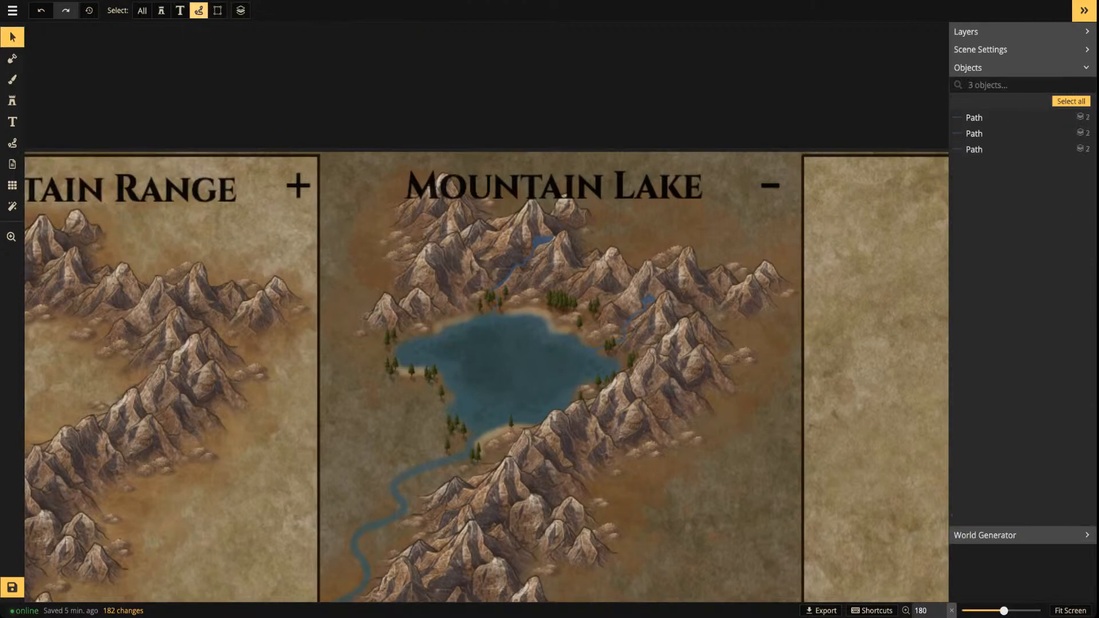
{"action": "left_click_drag", "start_coordinate": [364, 125], "coordinate": [732, 578]}
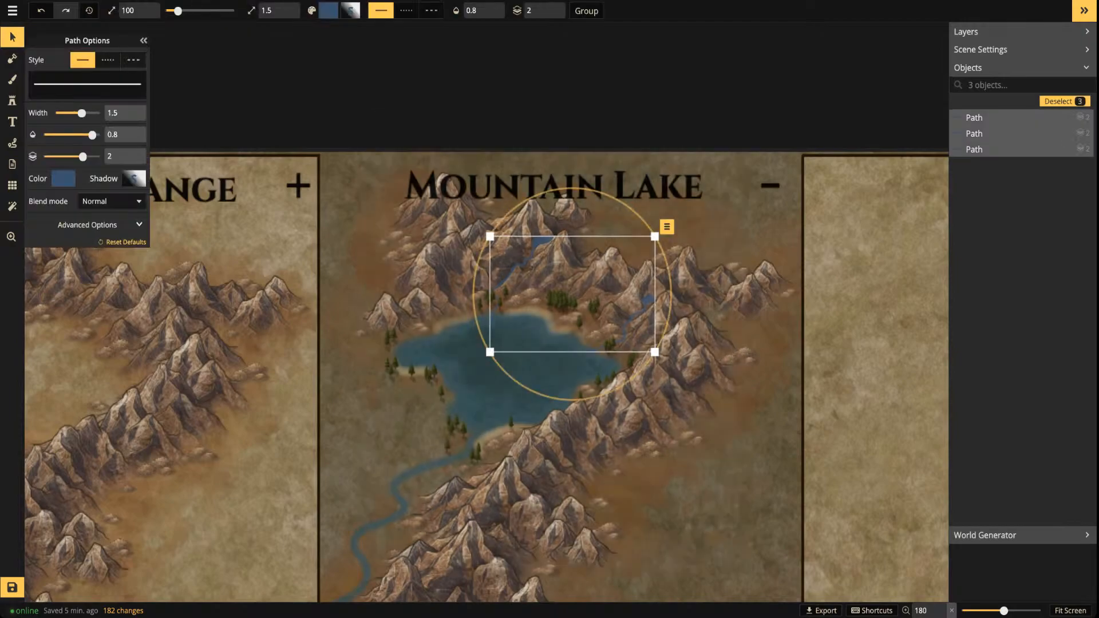
Try the Darken, Color burn, Screen and Overlay blend modes on the three selected stream paths above the lake
{"action": "left_click", "coordinate": [110, 201]}
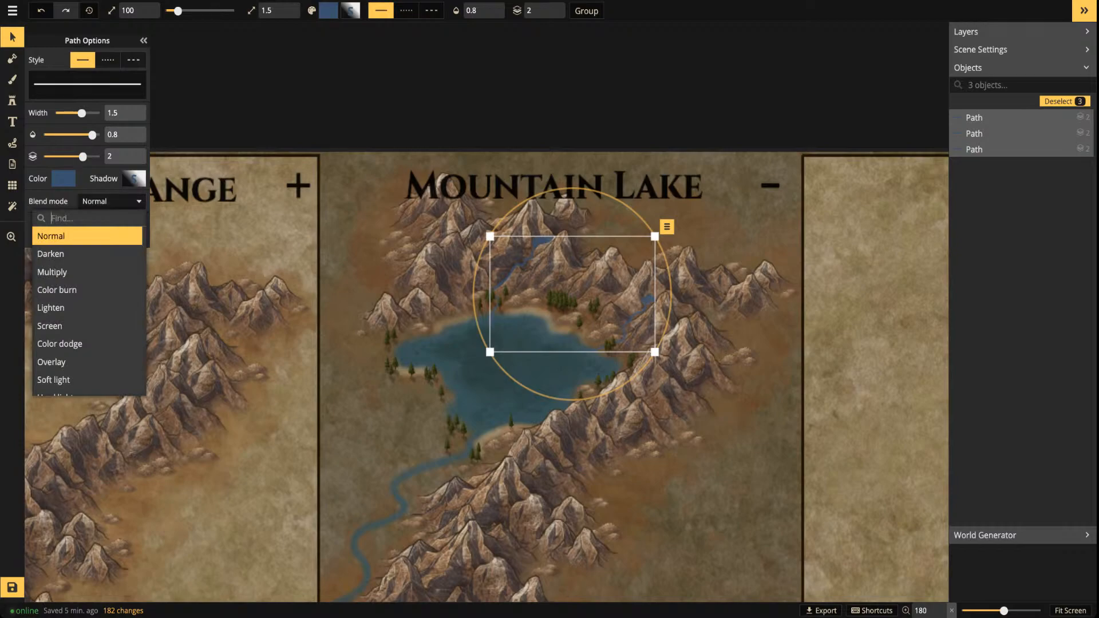
{"action": "scroll", "coordinate": [575, 281], "scroll_direction": "up", "scroll_amount": 9}
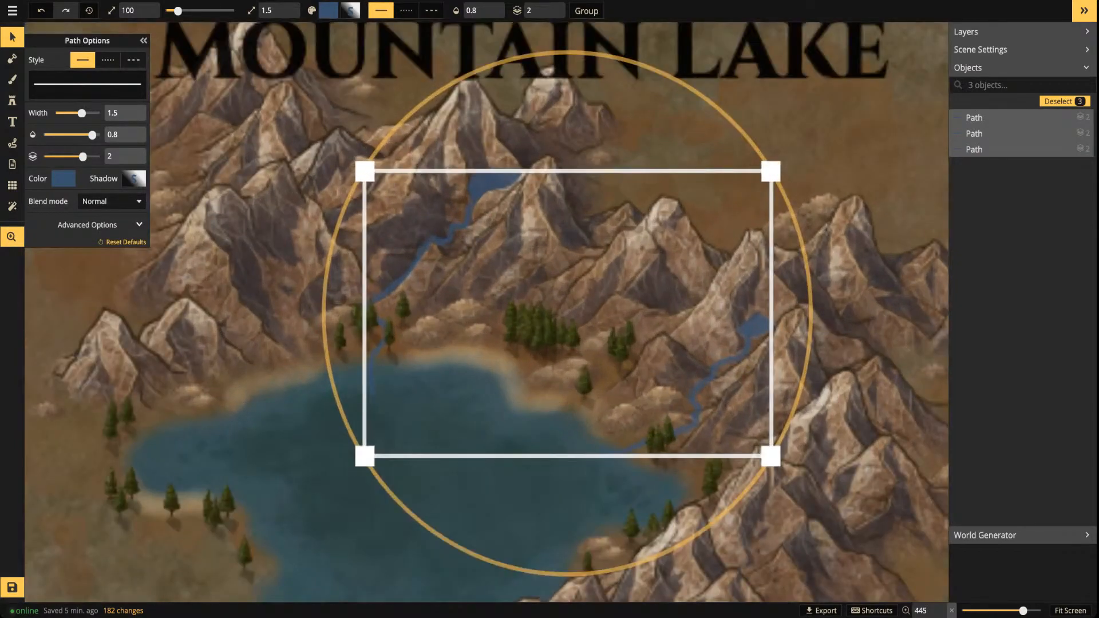
{"action": "left_click_drag", "start_coordinate": [575, 281], "coordinate": [549, 333]}
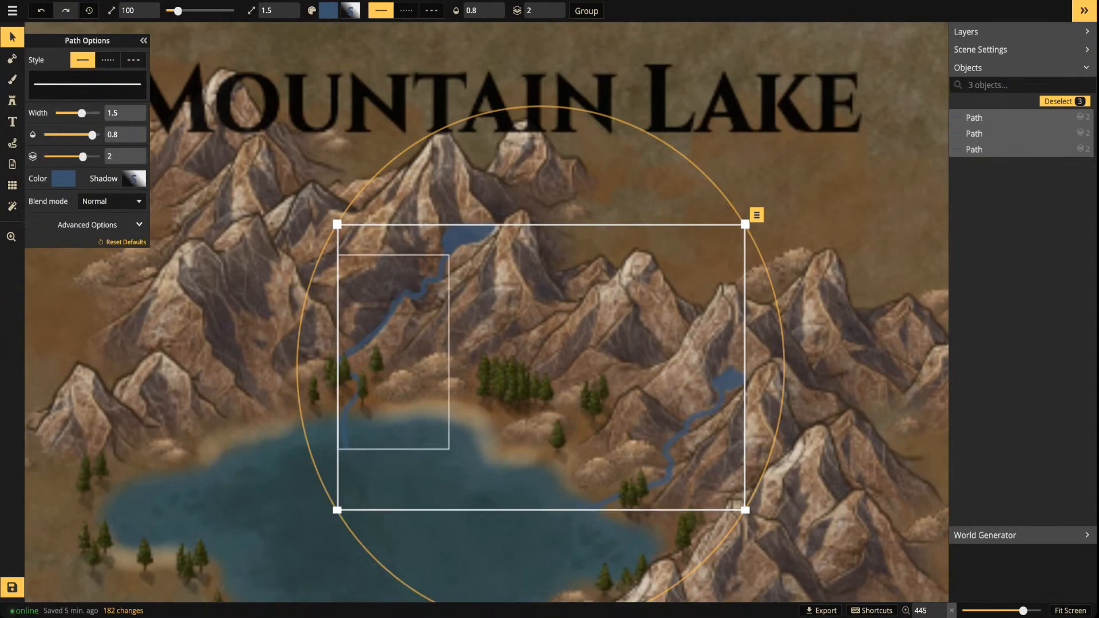
{"action": "left_click", "coordinate": [111, 201]}
{"action": "left_click", "coordinate": [86, 254]}
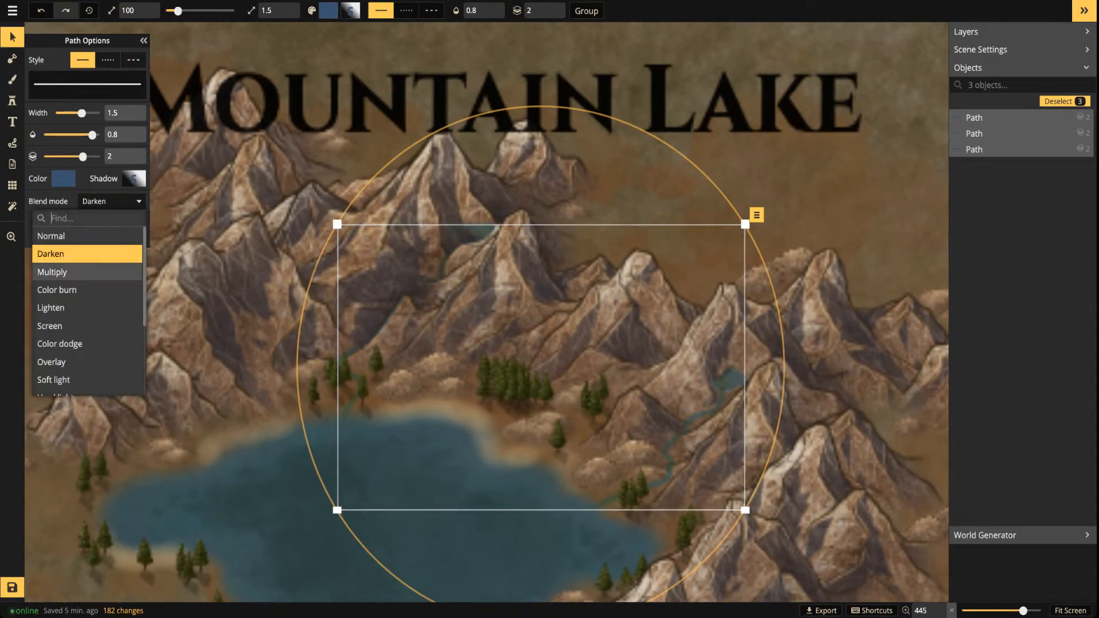
{"action": "key", "text": "Down"}
{"action": "key", "text": "Down"}
{"action": "key", "text": "Down"}
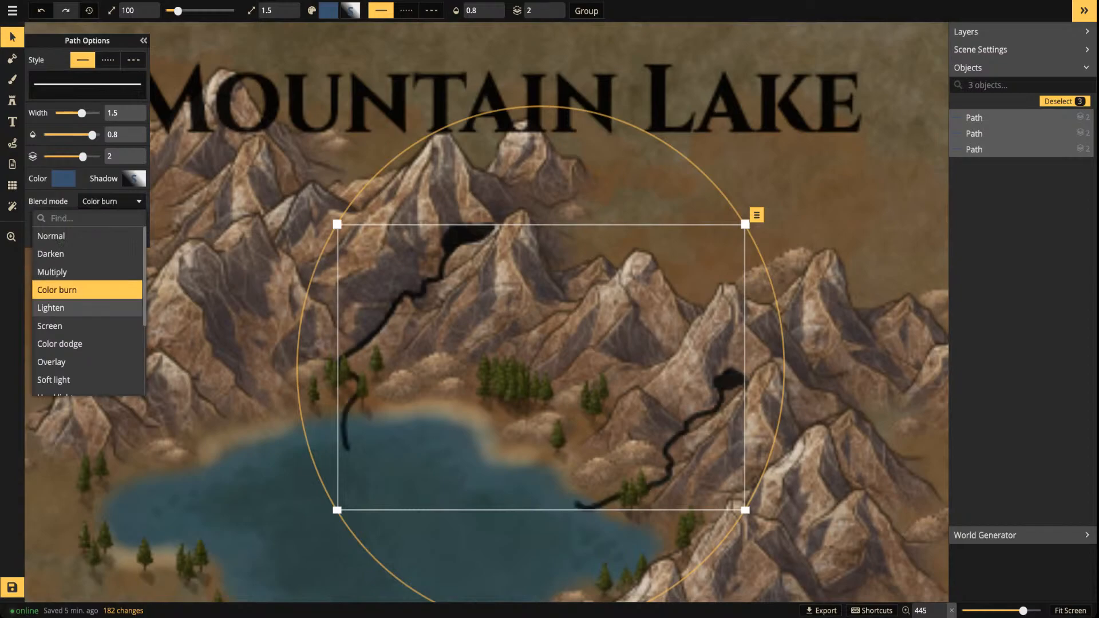
{"action": "key", "text": "Down"}
{"action": "key", "text": "Down"}
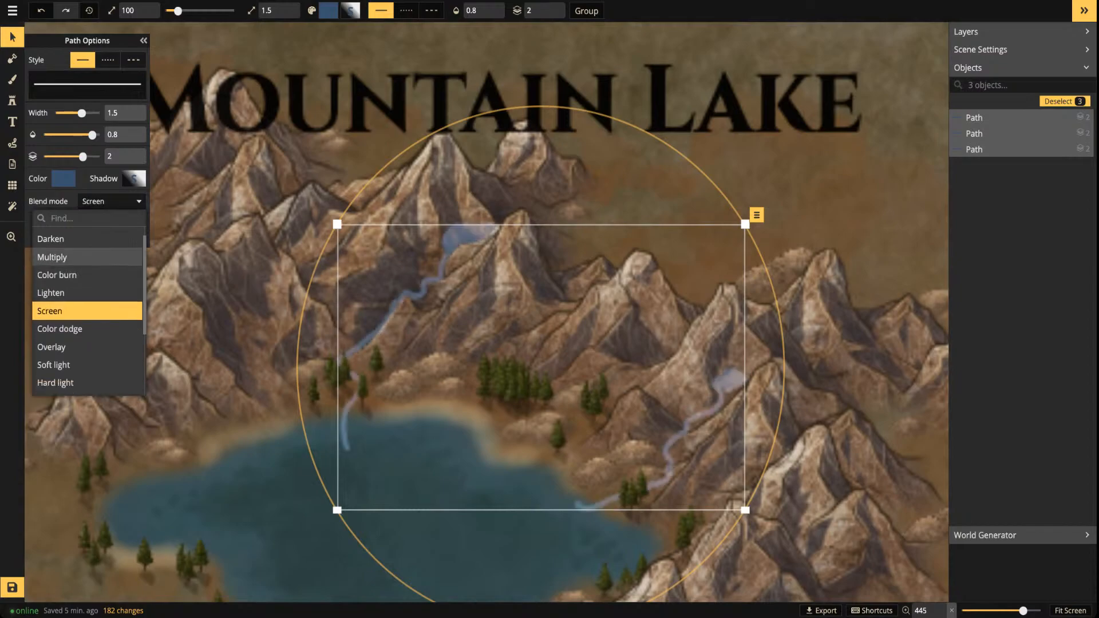
{"action": "left_click", "coordinate": [86, 343]}
{"action": "scroll", "coordinate": [87, 286], "scroll_direction": "down", "scroll_amount": 2}
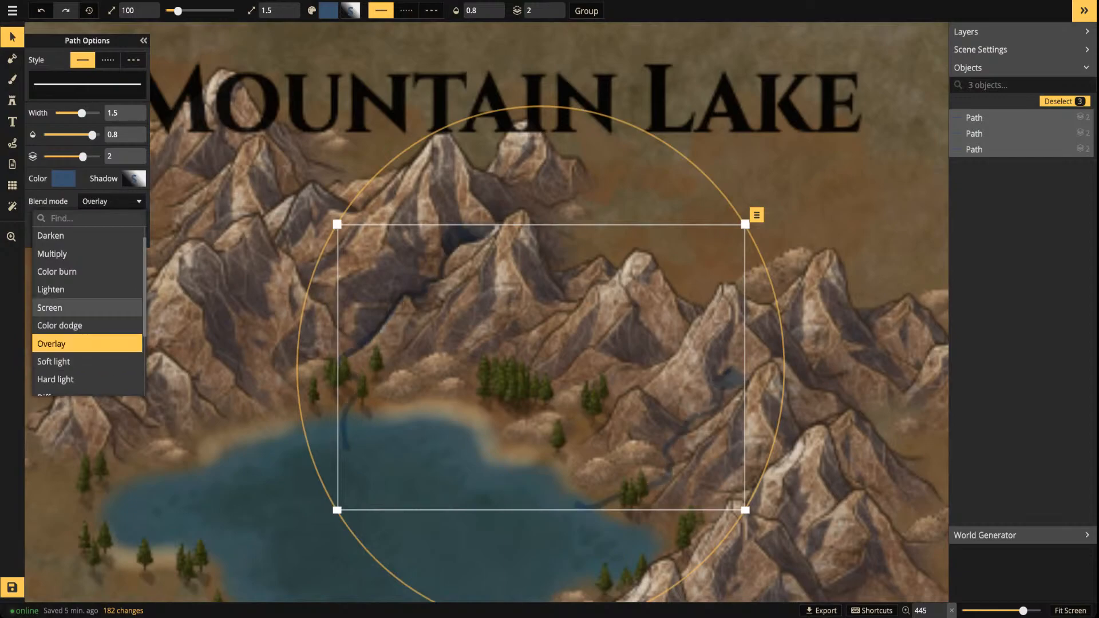
Set the blend mode of the three stream paths to Hue and deselect them
{"action": "key", "text": "Down"}
{"action": "key", "text": "Down"}
{"action": "key", "text": "Down"}
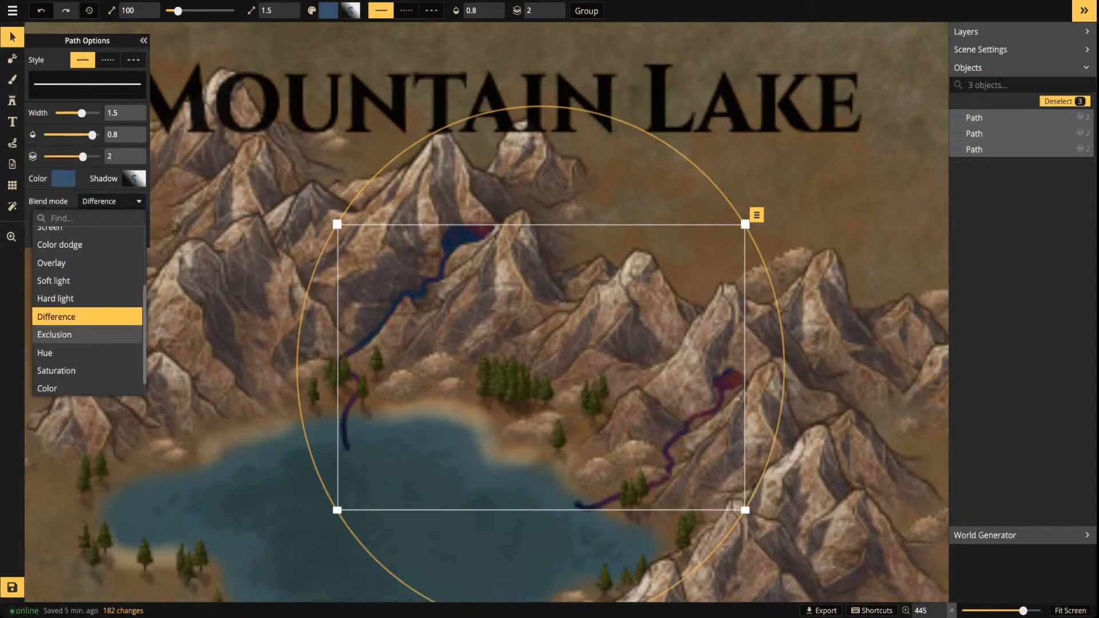
{"action": "key", "text": "Down"}
{"action": "key", "text": "Down"}
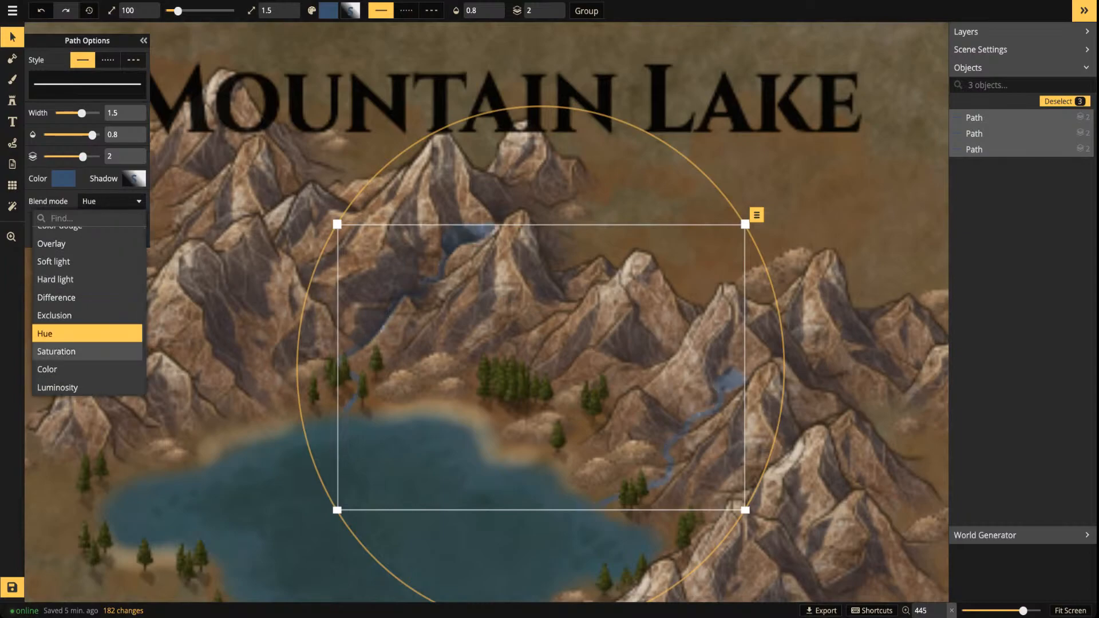
{"action": "key", "text": "Return"}
{"action": "key", "text": "Escape"}
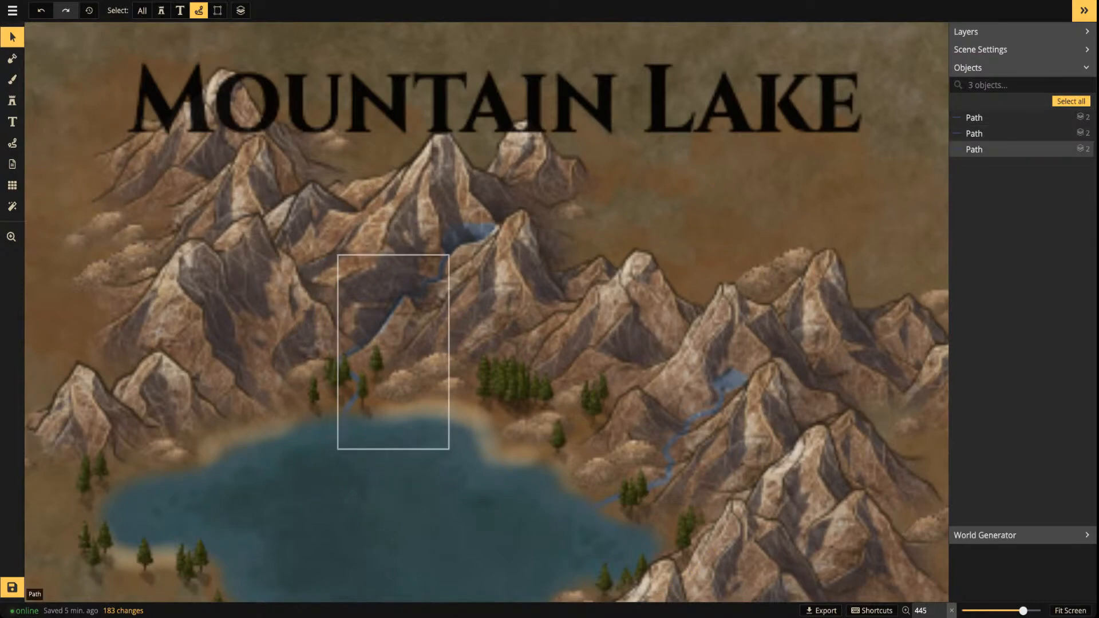
Examine how the streams blend into the mountains and the lake, both close up and within the whole map
{"action": "scroll", "coordinate": [452, 413], "scroll_direction": "down", "scroll_amount": 3}
{"action": "left_click_drag", "start_coordinate": [578, 339], "coordinate": [723, 248]}
{"action": "scroll", "coordinate": [723, 248], "scroll_direction": "up", "scroll_amount": 1}
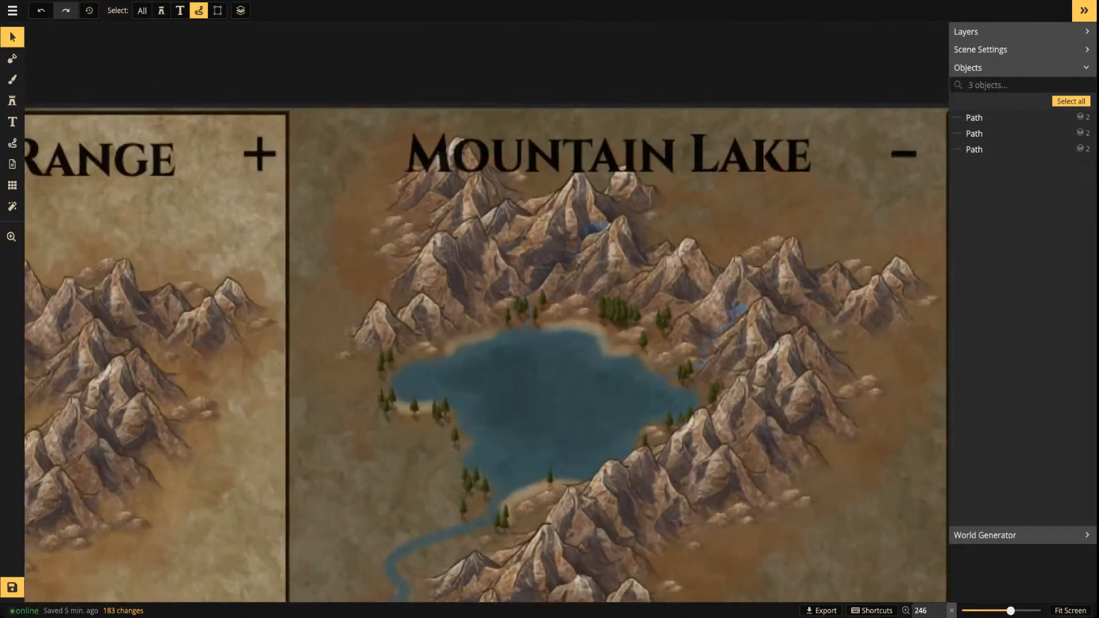
{"action": "left_click", "coordinate": [594, 230]}
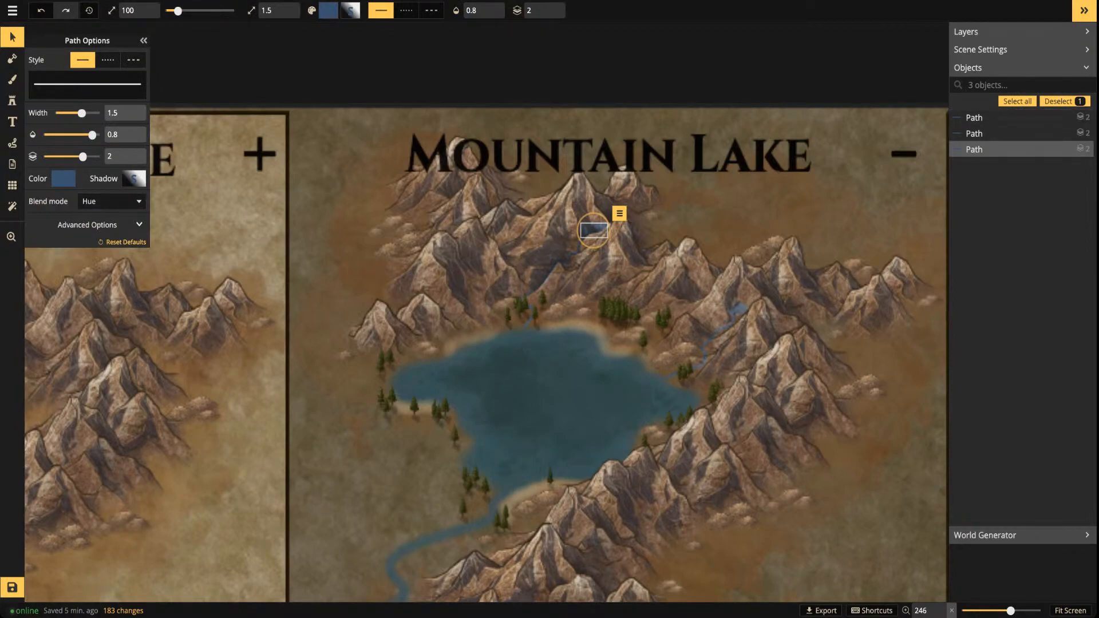
{"action": "key", "text": "Escape"}
{"action": "left_click_drag", "start_coordinate": [552, 293], "coordinate": [495, 209]}
{"action": "left_click_drag", "start_coordinate": [651, 251], "coordinate": [485, 233]}
{"action": "scroll", "coordinate": [635, 233], "scroll_direction": "down", "scroll_amount": 3}
{"action": "scroll", "coordinate": [501, 191], "scroll_direction": "down", "scroll_amount": 5}
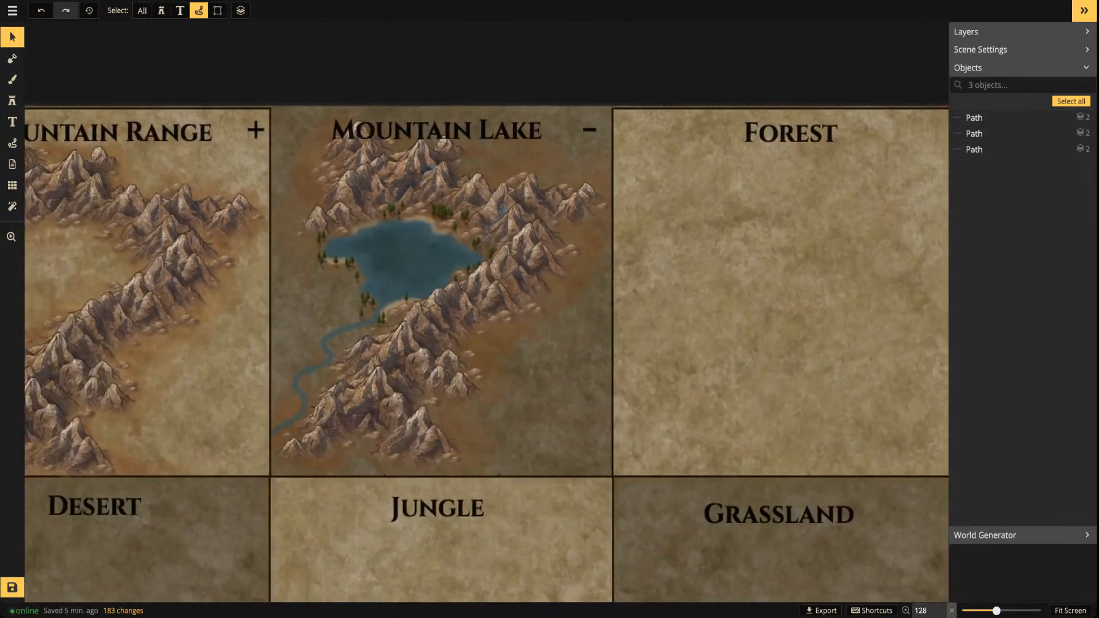
{"action": "scroll", "coordinate": [558, 338], "scroll_direction": "down", "scroll_amount": 3}
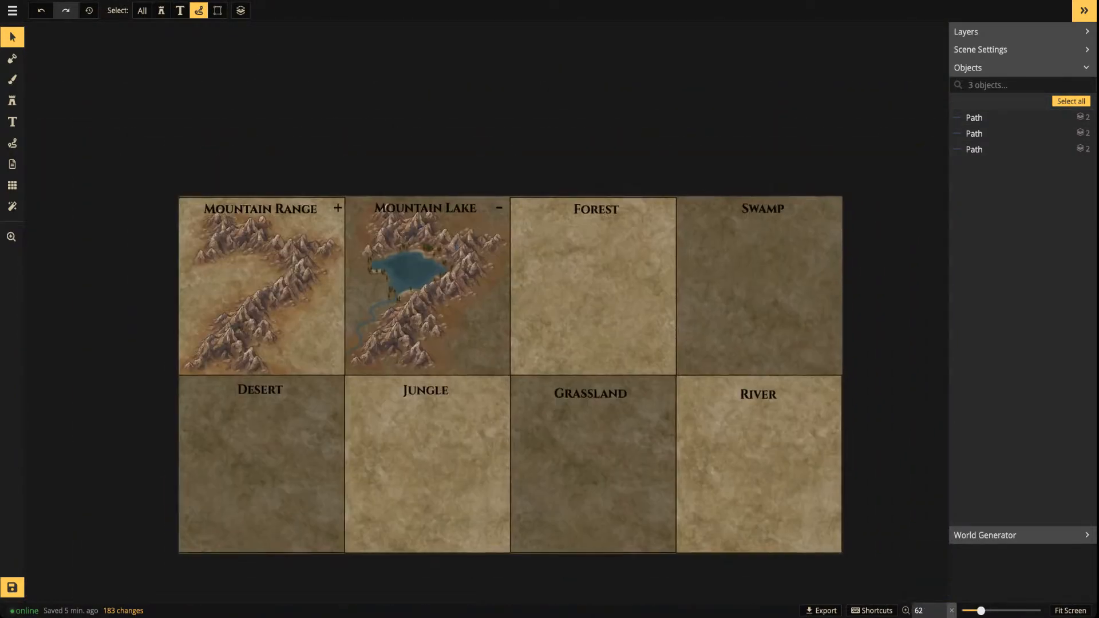
Save the map, check the live chat in YouTube Studio, and return to the map editor
{"action": "key", "text": "ctrl+s"}
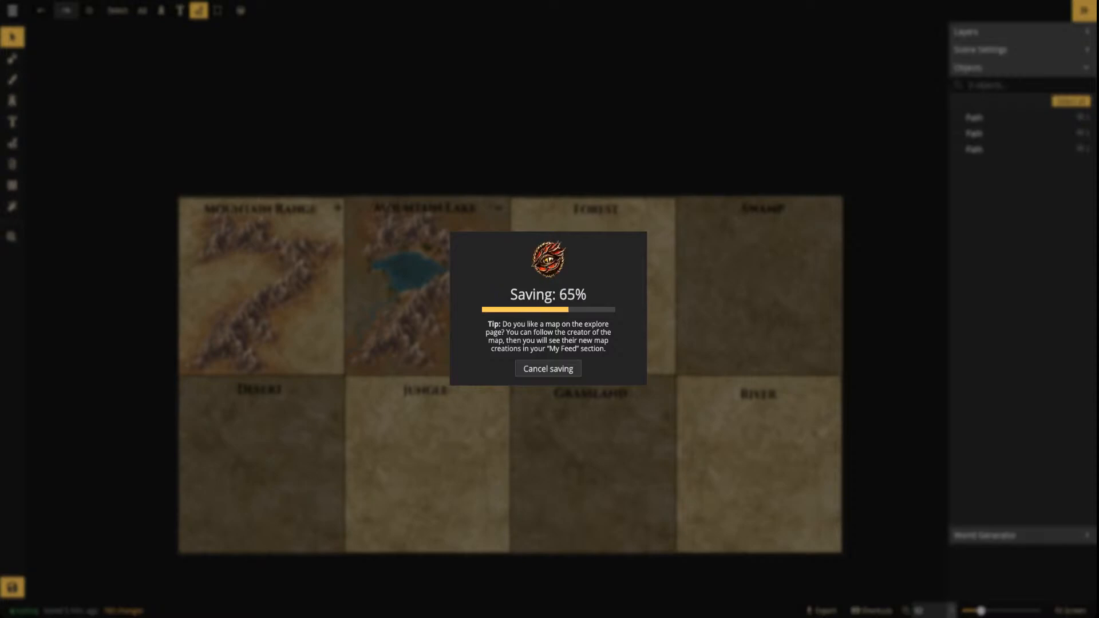
{"action": "key", "text": "alt+Tab"}
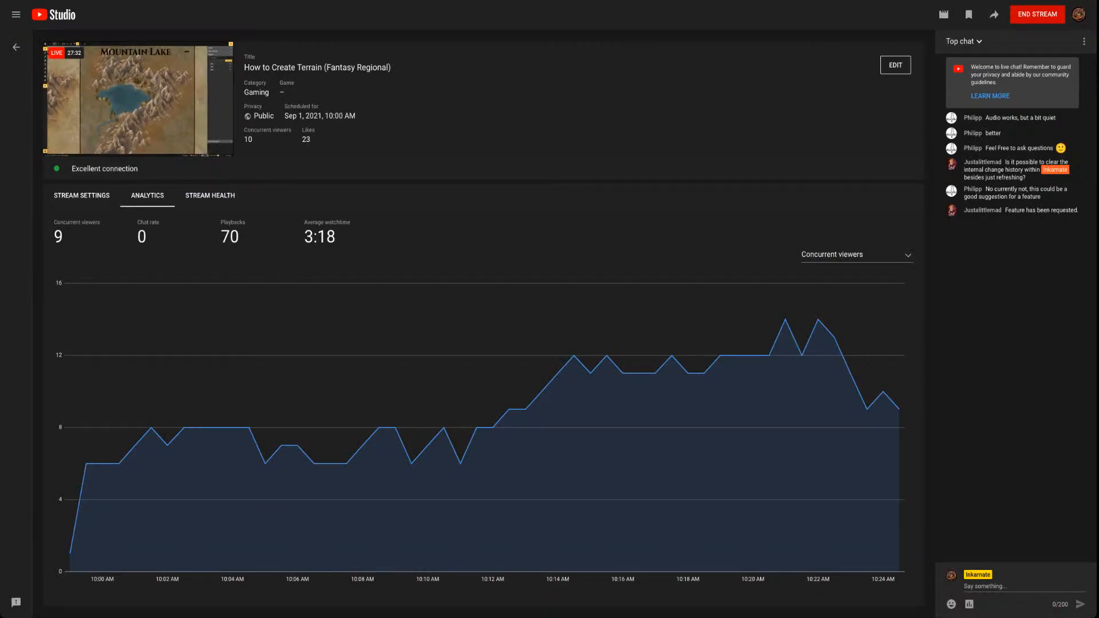
{"action": "key", "text": "alt+Tab"}
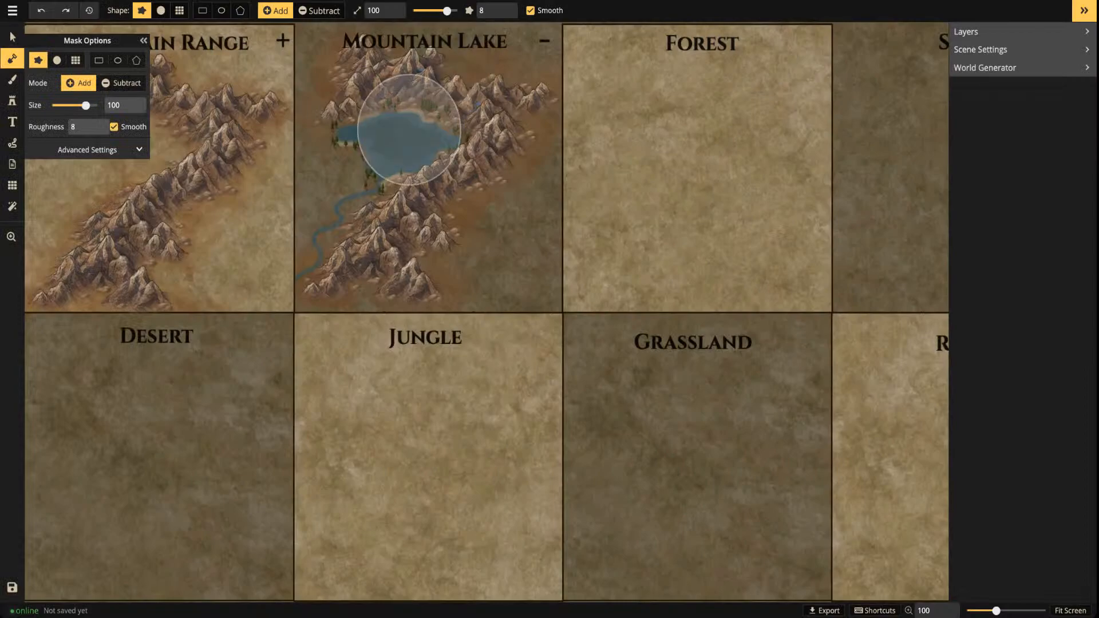
Paint a bright yellow-green grass patch on the background layer southeast of the Mountain Lake mountains at brush size 34
{"action": "scroll", "coordinate": [424, 137], "scroll_direction": "up", "scroll_amount": 3}
{"action": "key", "text": "b"}
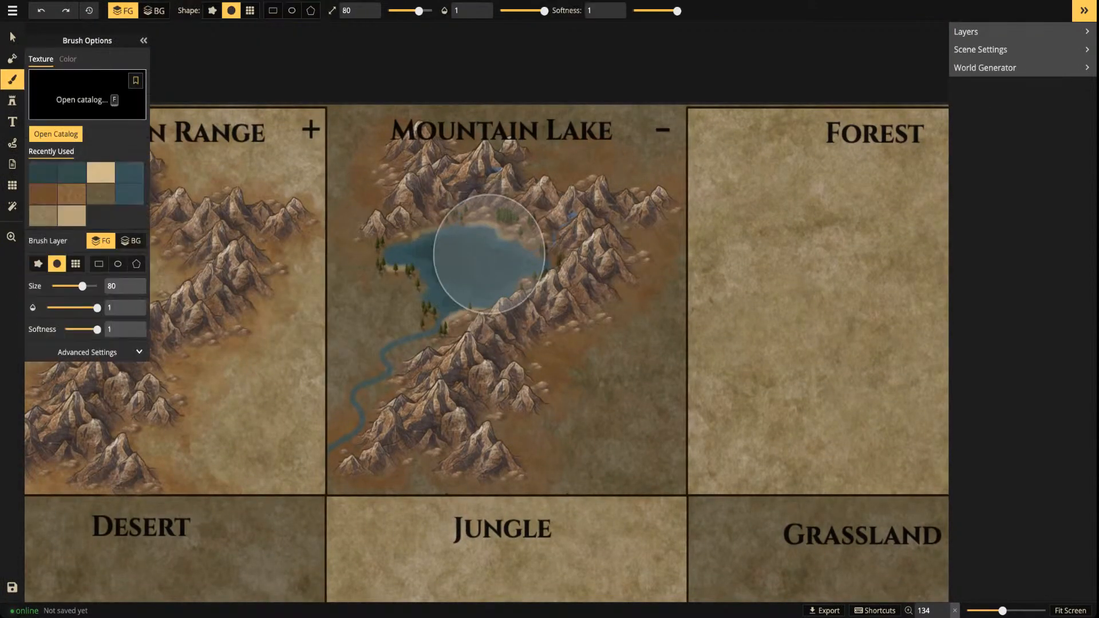
{"action": "left_click", "coordinate": [56, 133]}
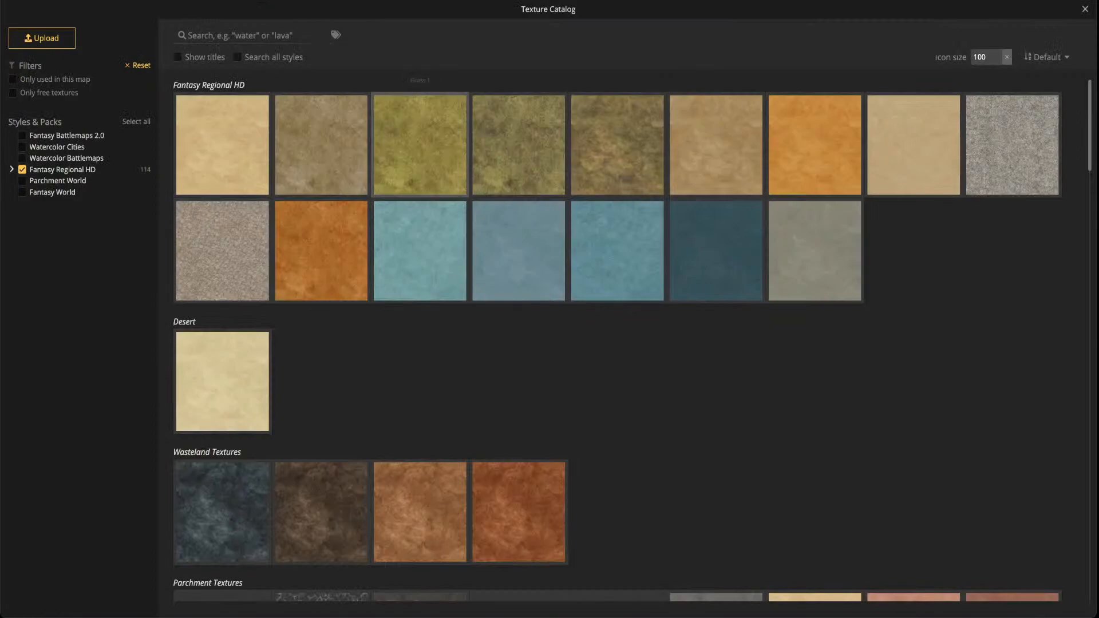
{"action": "left_click", "coordinate": [420, 144]}
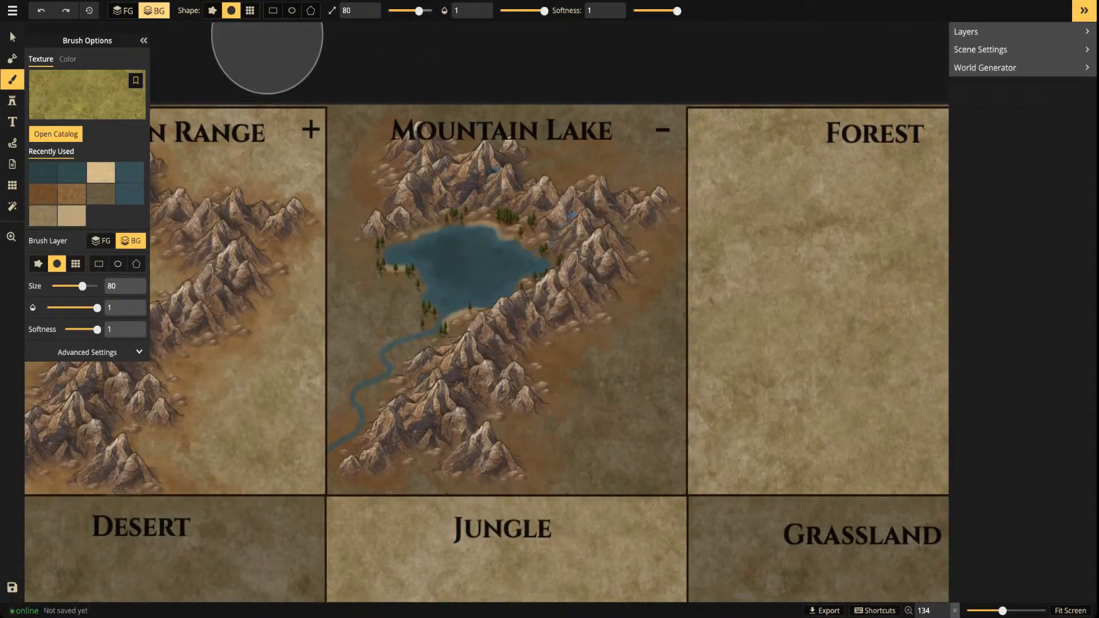
{"action": "left_click", "coordinate": [407, 10]}
{"action": "mouse_move", "coordinate": [614, 418]}
{"action": "left_mouse_down"}
{"action": "mouse_move", "coordinate": [631, 397]}
{"action": "mouse_move", "coordinate": [626, 357]}
{"action": "mouse_move", "coordinate": [666, 338]}
{"action": "left_mouse_up"}
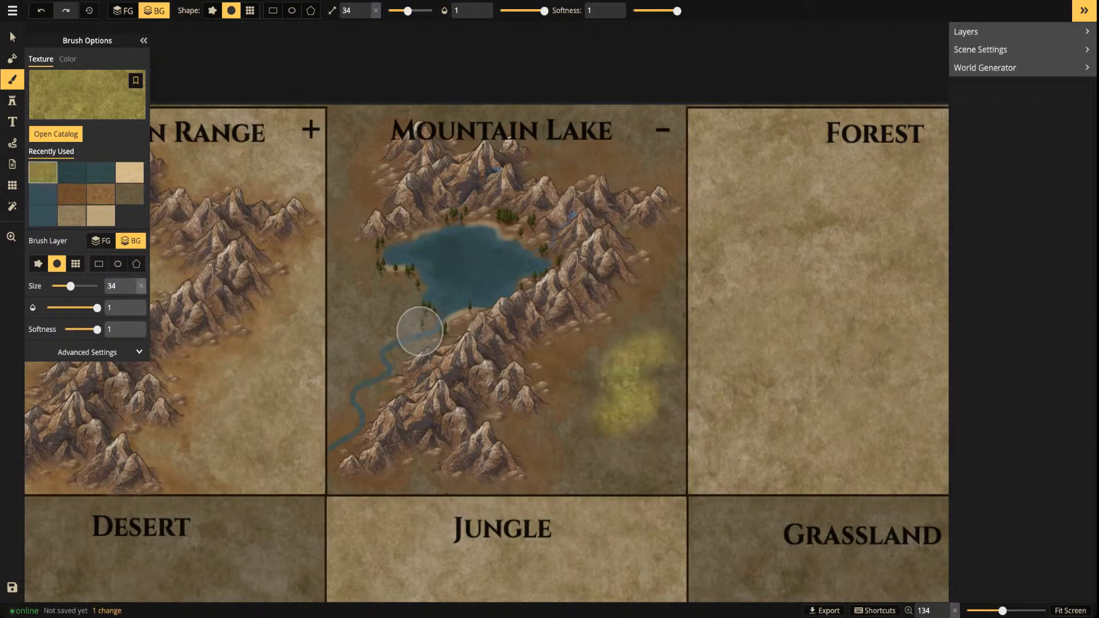
Choose the brownish-green grass texture and paint it over the open ground around the edges of the Mountain Lake square
{"action": "left_click", "coordinate": [86, 96]}
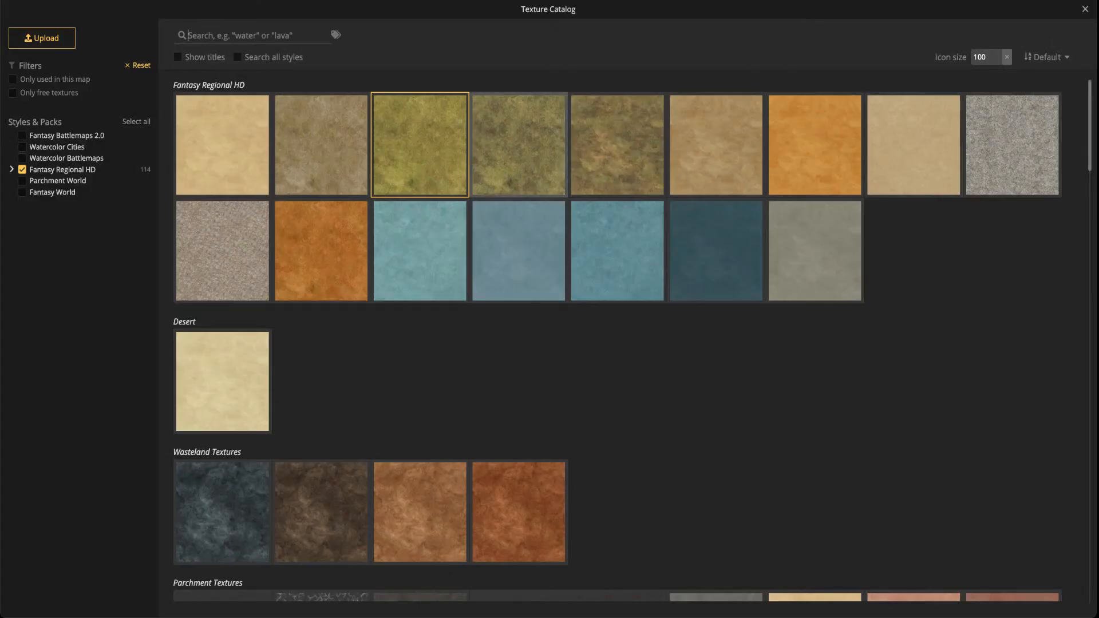
{"action": "left_click", "coordinate": [617, 145]}
{"action": "mouse_move", "coordinate": [642, 341]}
{"action": "left_mouse_down"}
{"action": "mouse_move", "coordinate": [611, 364]}
{"action": "mouse_move", "coordinate": [643, 374]}
{"action": "mouse_move", "coordinate": [642, 395]}
{"action": "mouse_move", "coordinate": [564, 425]}
{"action": "mouse_move", "coordinate": [551, 458]}
{"action": "mouse_move", "coordinate": [647, 468]}
{"action": "mouse_move", "coordinate": [654, 343]}
{"action": "mouse_move", "coordinate": [679, 333]}
{"action": "mouse_move", "coordinate": [681, 457]}
{"action": "mouse_move", "coordinate": [584, 465]}
{"action": "mouse_move", "coordinate": [614, 491]}
{"action": "mouse_move", "coordinate": [737, 482]}
{"action": "left_mouse_up"}
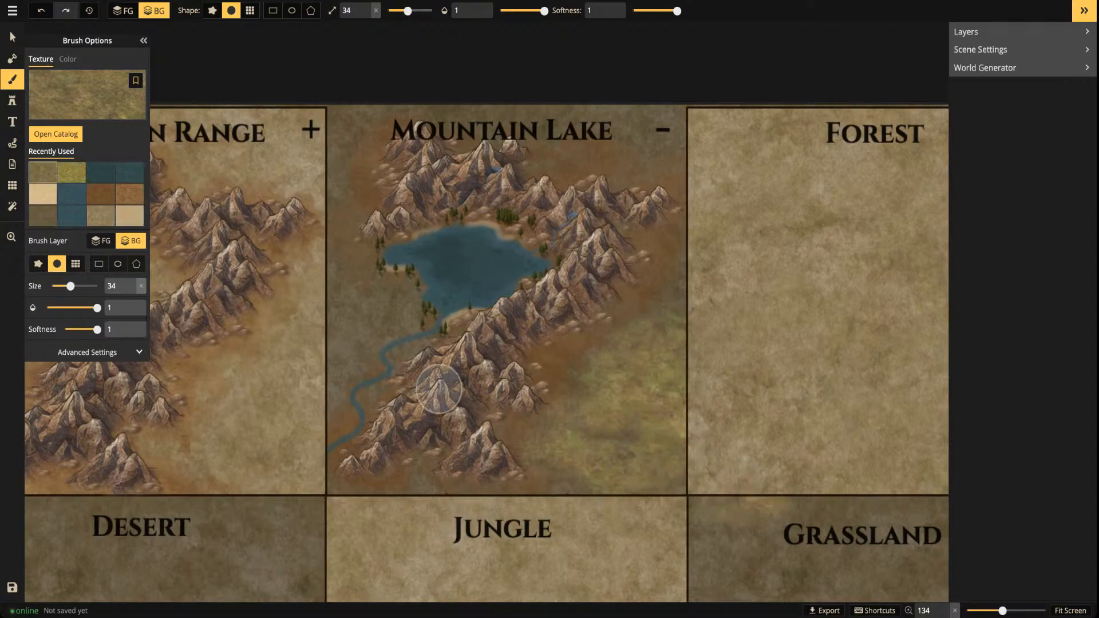
{"action": "mouse_move", "coordinate": [334, 276]}
{"action": "left_mouse_down"}
{"action": "mouse_move", "coordinate": [318, 71]}
{"action": "mouse_move", "coordinate": [395, 120]}
{"action": "left_mouse_up"}
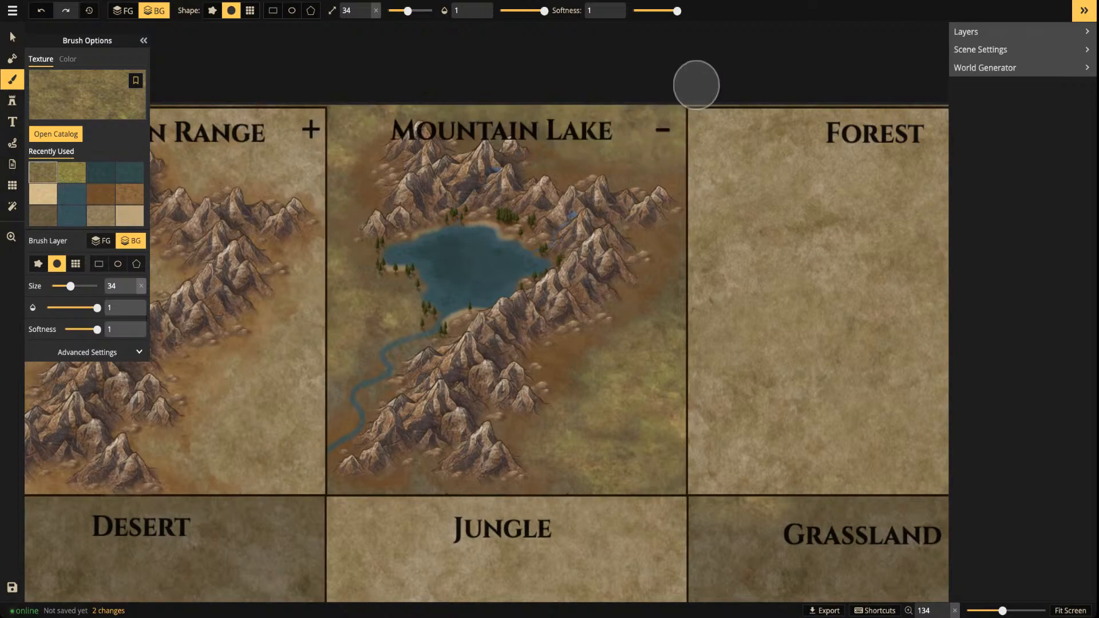
{"action": "mouse_move", "coordinate": [422, 500]}
{"action": "left_mouse_down"}
{"action": "mouse_move", "coordinate": [338, 500]}
{"action": "mouse_move", "coordinate": [420, 502]}
{"action": "mouse_move", "coordinate": [427, 479]}
{"action": "left_mouse_up"}
{"action": "scroll", "coordinate": [629, 269], "scroll_direction": "down", "scroll_amount": 5}
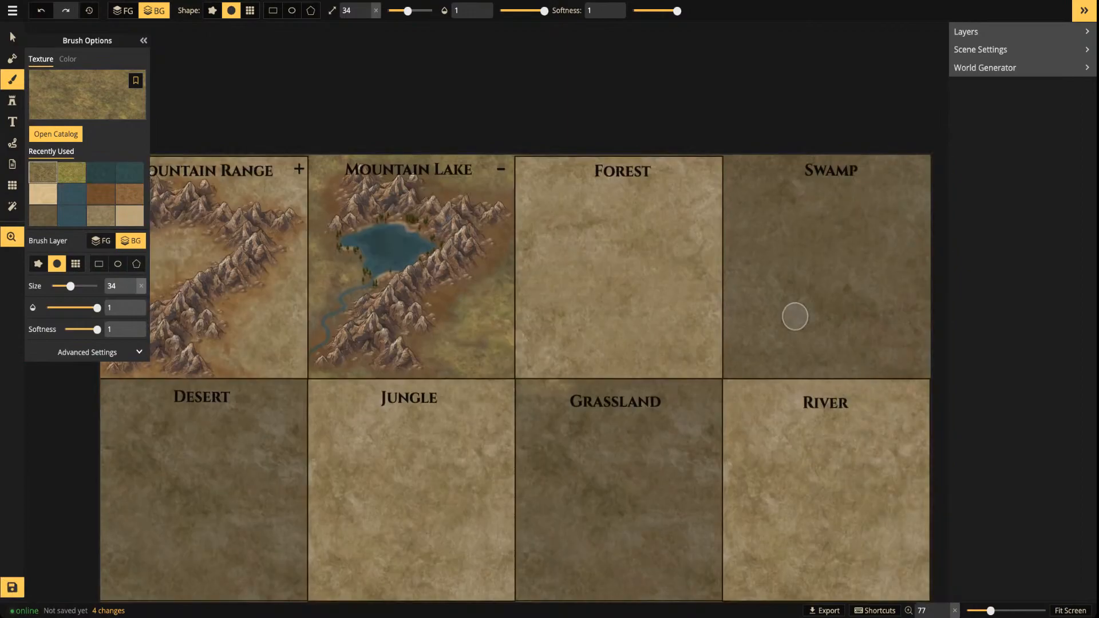
{"action": "scroll", "coordinate": [795, 316], "scroll_direction": "down", "scroll_amount": 3}
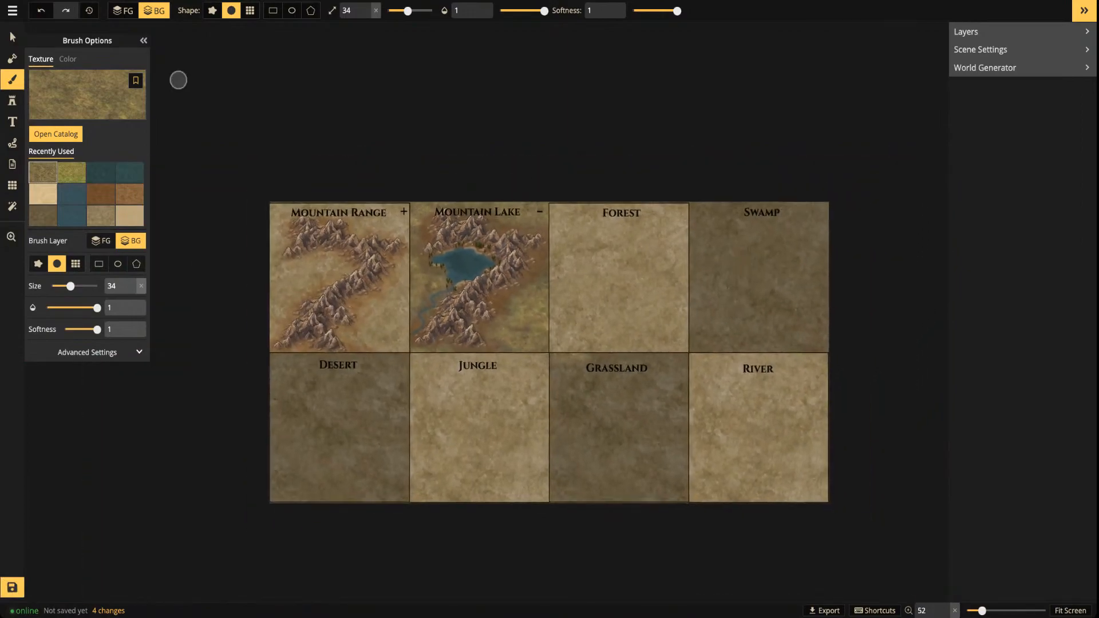
{"action": "key", "text": "s"}
{"action": "left_click_drag", "start_coordinate": [624, 263], "coordinate": [517, 255]}
{"action": "scroll", "coordinate": [518, 255], "scroll_direction": "up", "scroll_amount": 1}
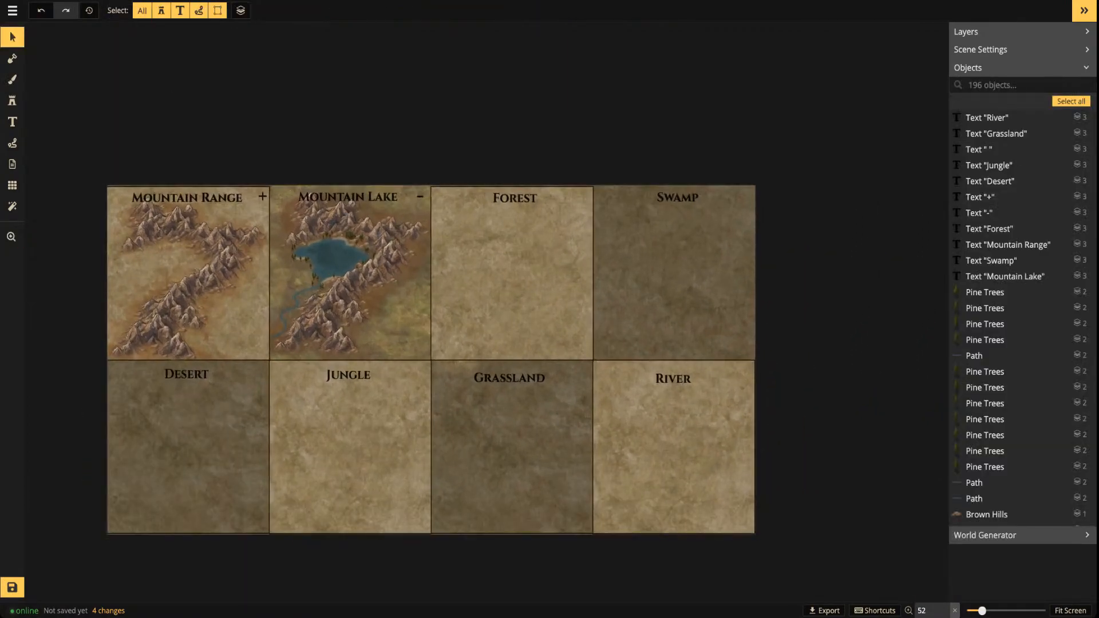
{"action": "scroll", "coordinate": [364, 297], "scroll_direction": "up", "scroll_amount": 5}
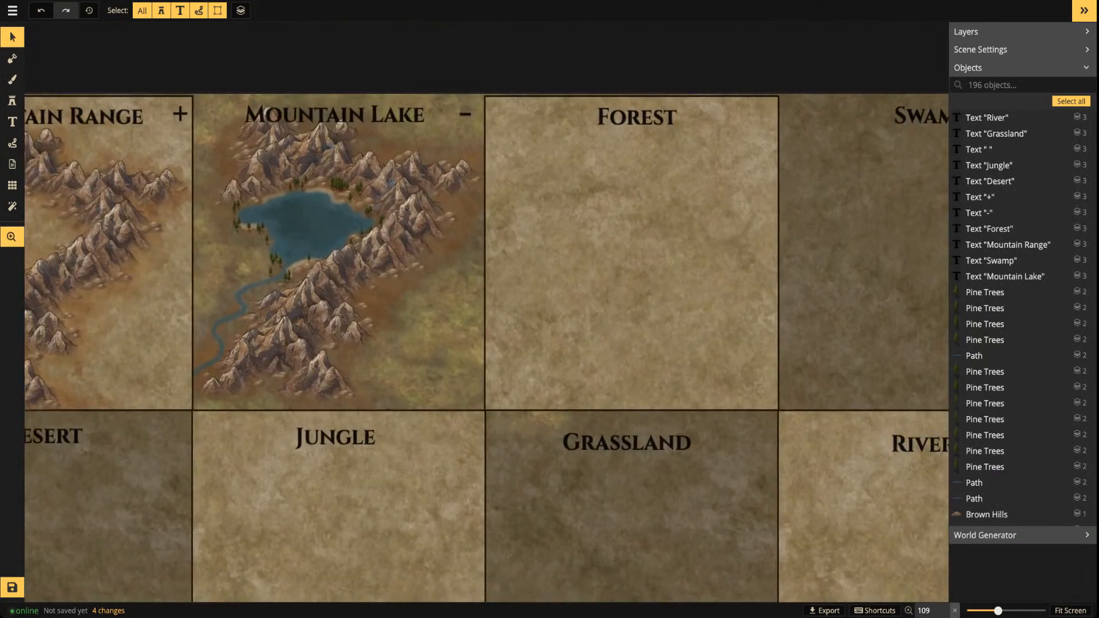
{"action": "scroll", "coordinate": [628, 203], "scroll_direction": "up", "scroll_amount": 3}
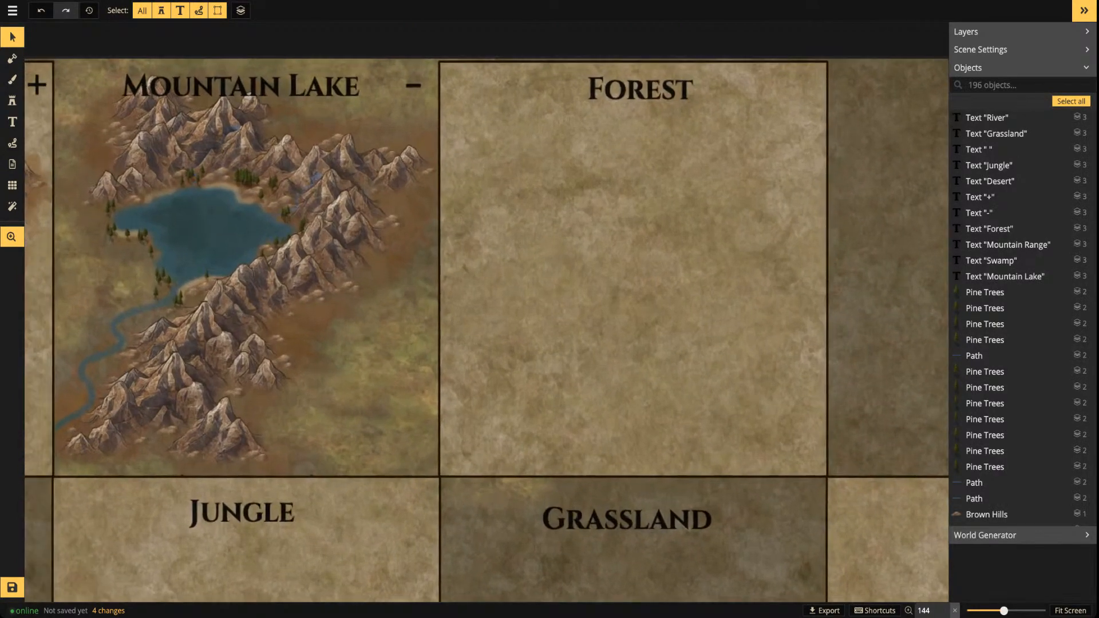
{"action": "scroll", "coordinate": [486, 329], "scroll_direction": "right", "scroll_amount": 1}
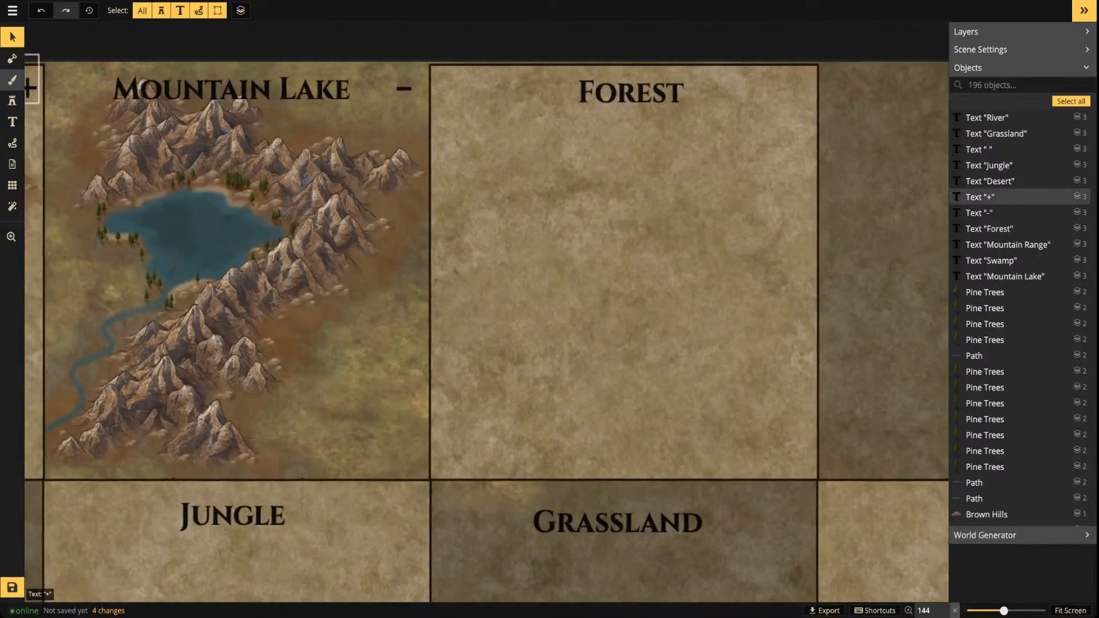
Return to the Brush tool on the foreground layer and browse the texture catalog for the Forest square
{"action": "left_click", "coordinate": [12, 79]}
{"action": "key", "text": "f"}
{"action": "scroll", "coordinate": [337, 252], "scroll_direction": "down", "scroll_amount": 3}
{"action": "left_click_drag", "start_coordinate": [223, 217], "coordinate": [405, 216]}
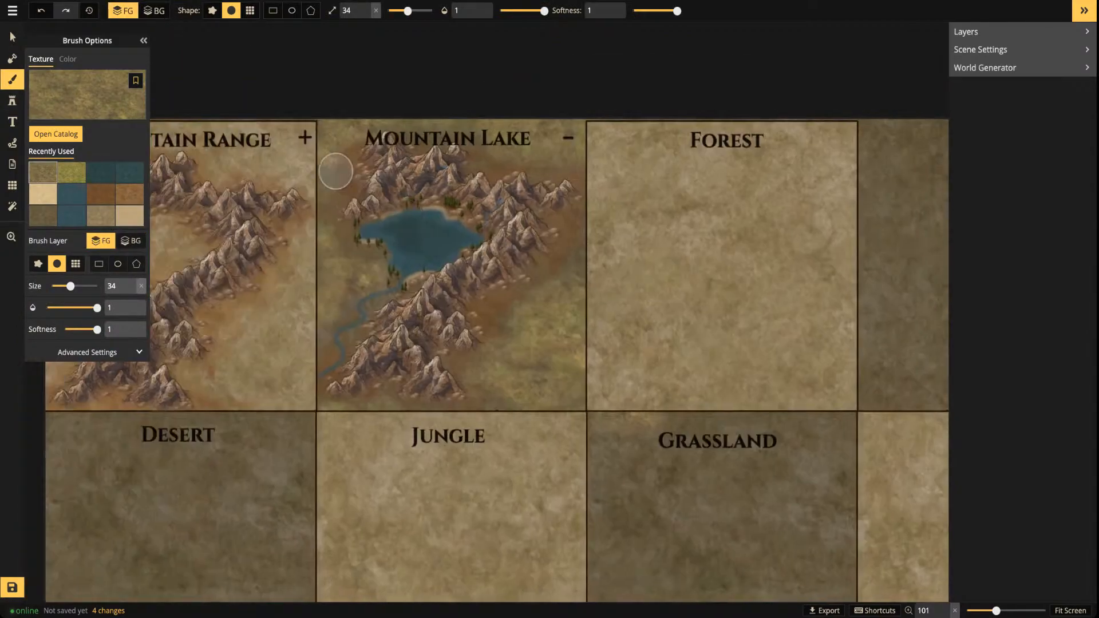
{"action": "left_click_drag", "start_coordinate": [658, 206], "coordinate": [459, 174]}
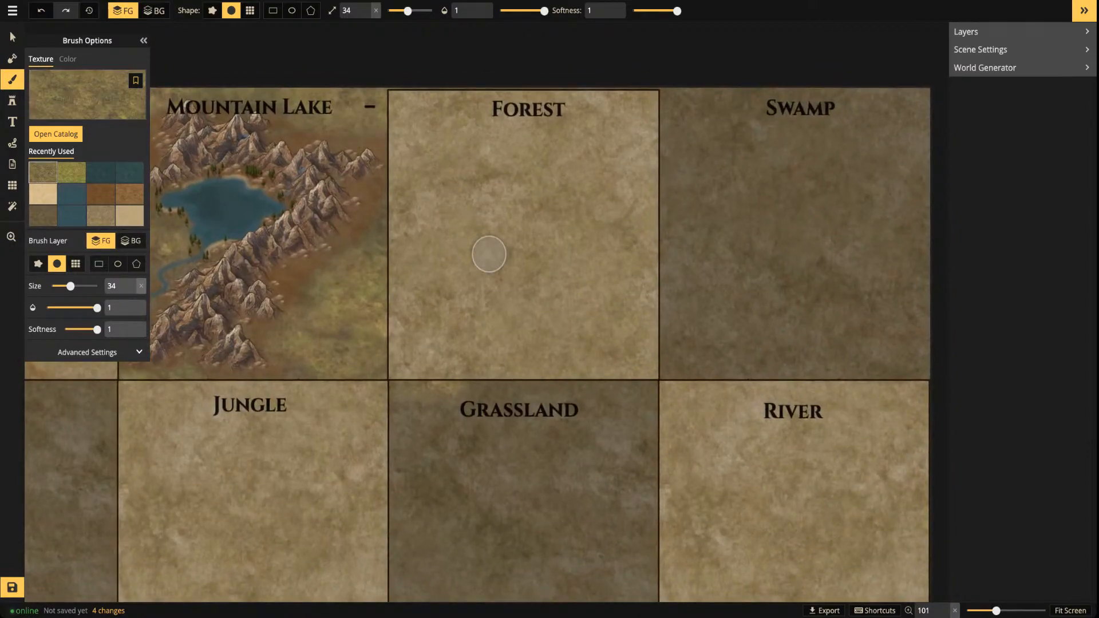
{"action": "key", "text": "f"}
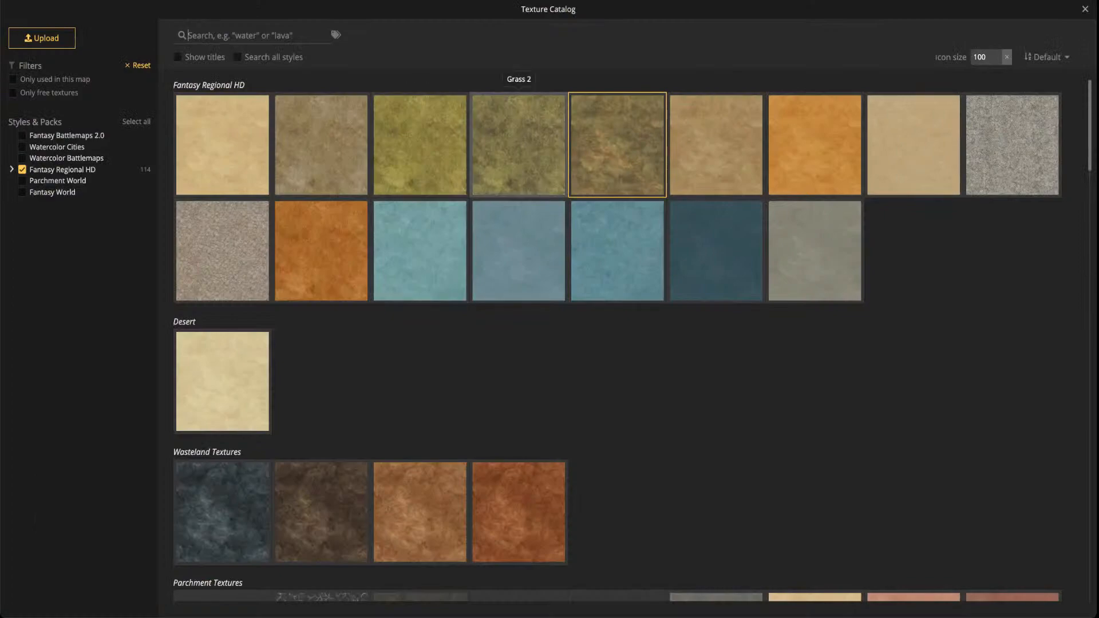
{"action": "scroll", "coordinate": [517, 189], "scroll_direction": "down", "scroll_amount": 1}
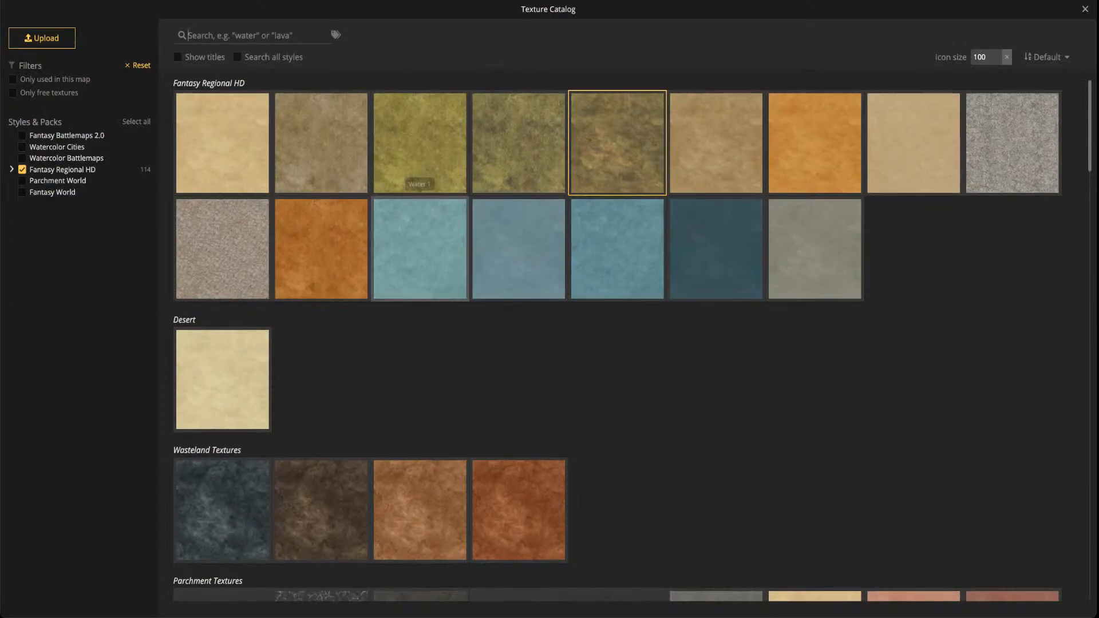
{"action": "key", "text": "Escape"}
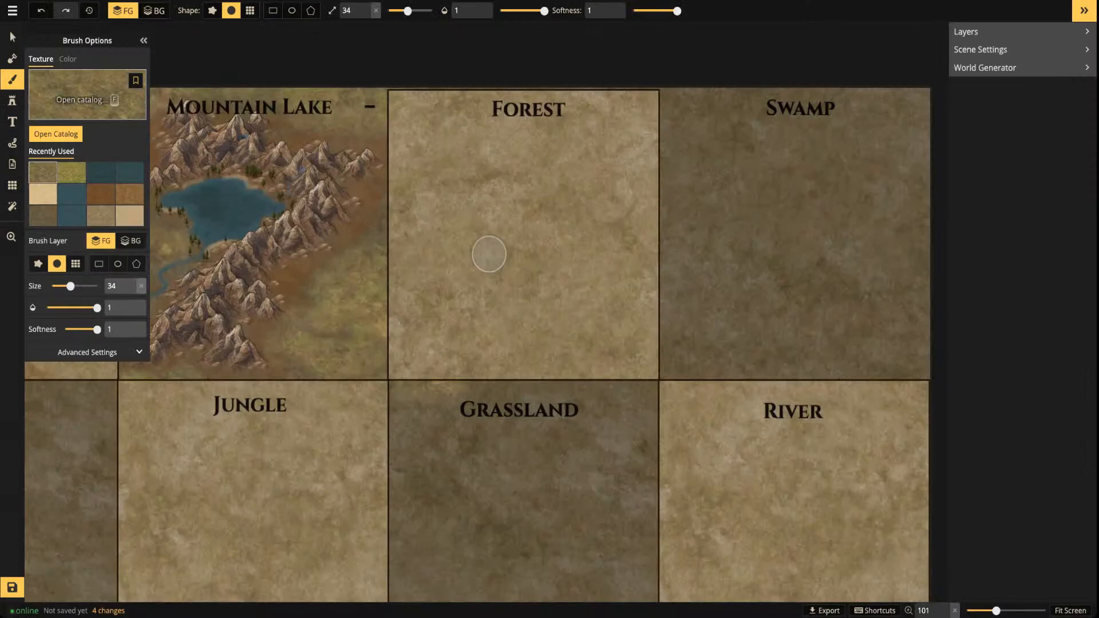
Keep the green grass texture for the foreground brush and lower its brightness filter to 85
{"action": "key", "text": "f"}
{"action": "key", "text": "Escape"}
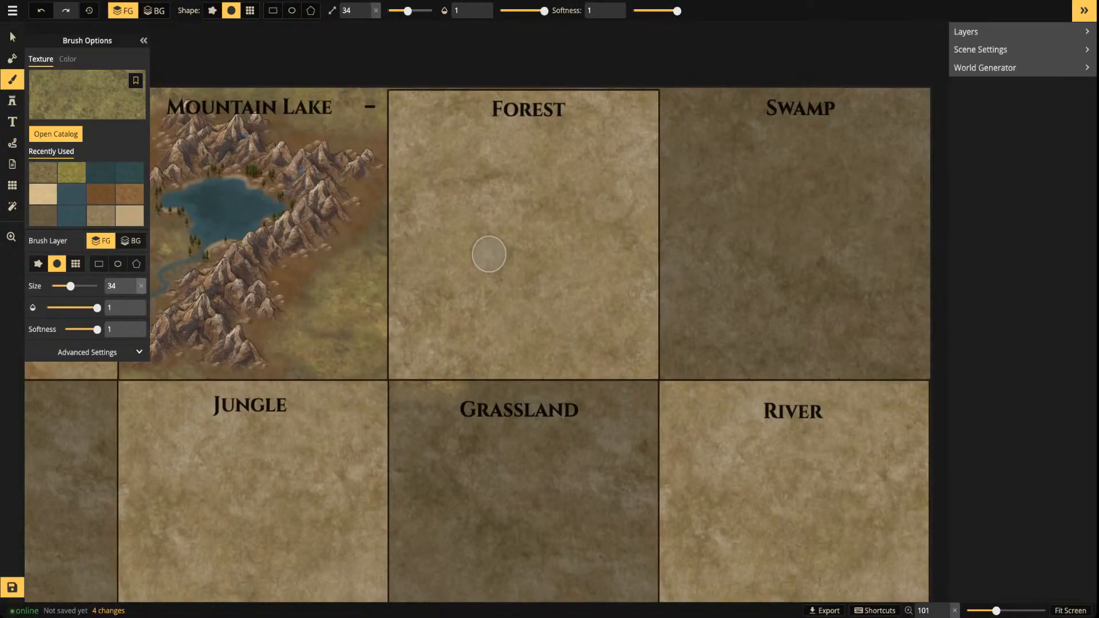
{"action": "left_click", "coordinate": [87, 352]}
{"action": "left_click", "coordinate": [78, 373]}
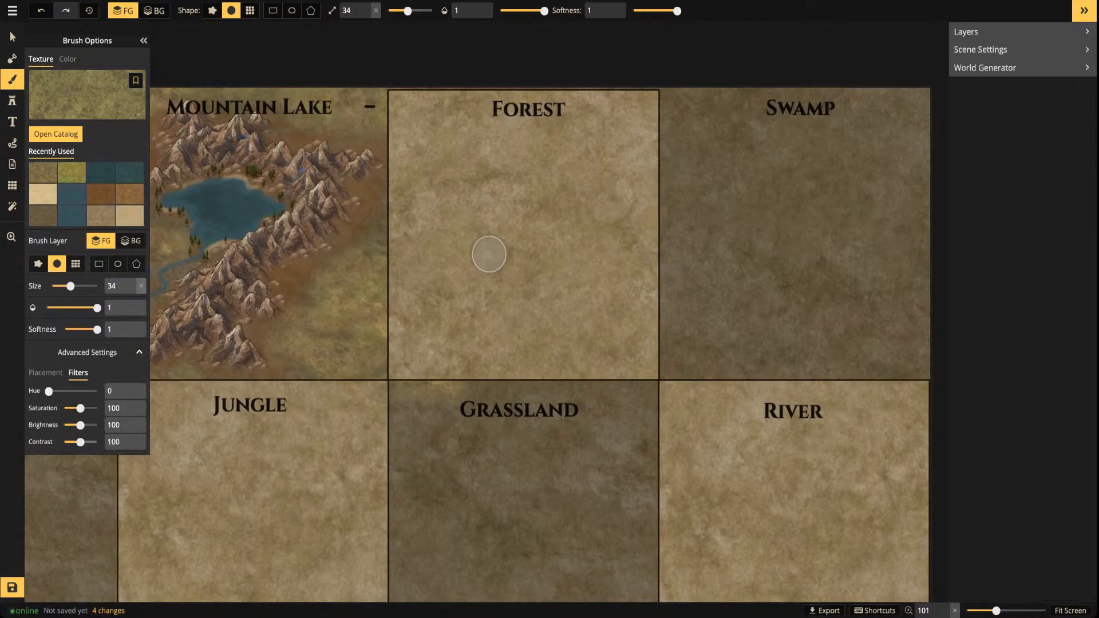
{"action": "left_click_drag", "start_coordinate": [80, 425], "coordinate": [79, 424]}
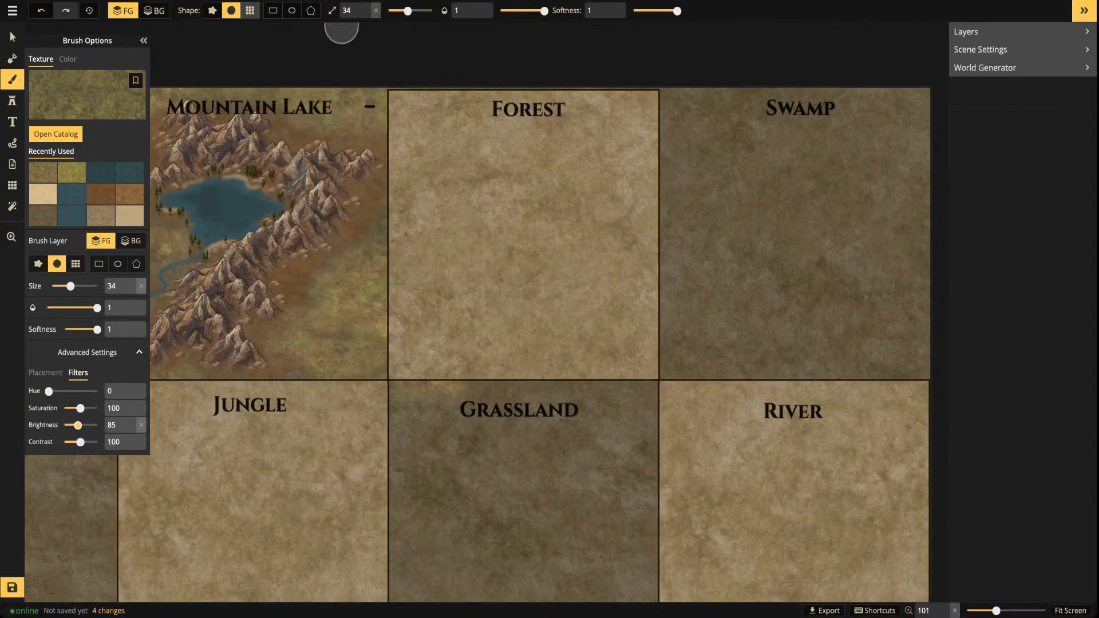
Switch to the grid-shaped brush and fill every cell of the Forest square with the darkened green grass
{"action": "left_click", "coordinate": [249, 10]}
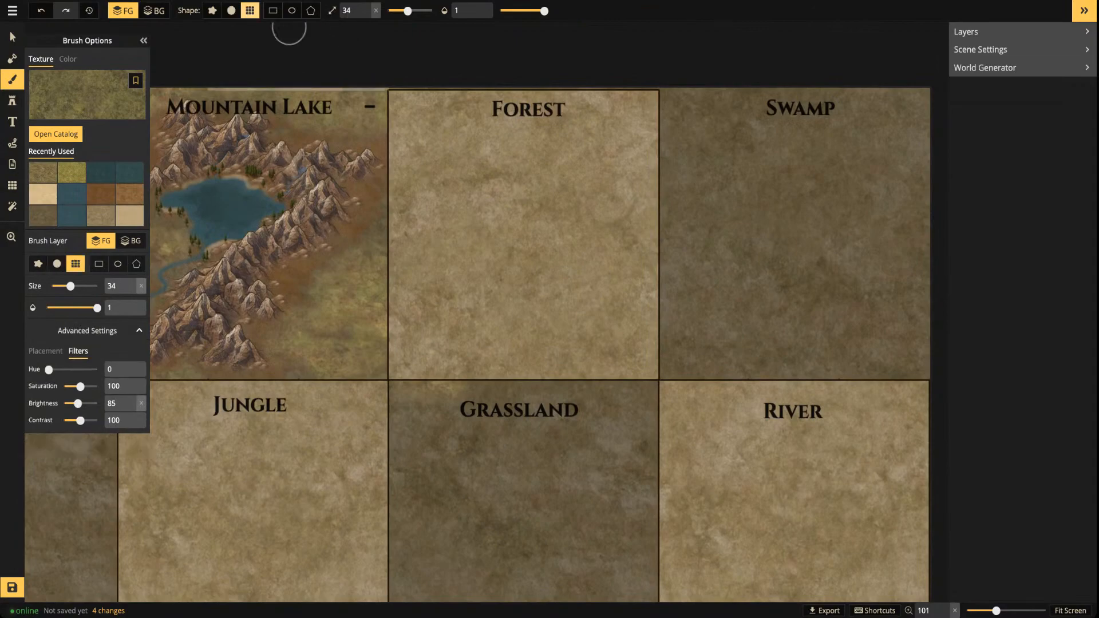
{"action": "left_click", "coordinate": [434, 138]}
{"action": "left_click", "coordinate": [550, 136]}
{"action": "left_click", "coordinate": [601, 132]}
{"action": "left_click", "coordinate": [605, 220]}
{"action": "left_click", "coordinate": [518, 223]}
{"action": "left_click", "coordinate": [460, 226]}
{"action": "left_click", "coordinate": [436, 303]}
{"action": "left_click", "coordinate": [510, 304]}
{"action": "left_click", "coordinate": [601, 314]}
{"action": "scroll", "coordinate": [582, 196], "scroll_direction": "down", "scroll_amount": 3}
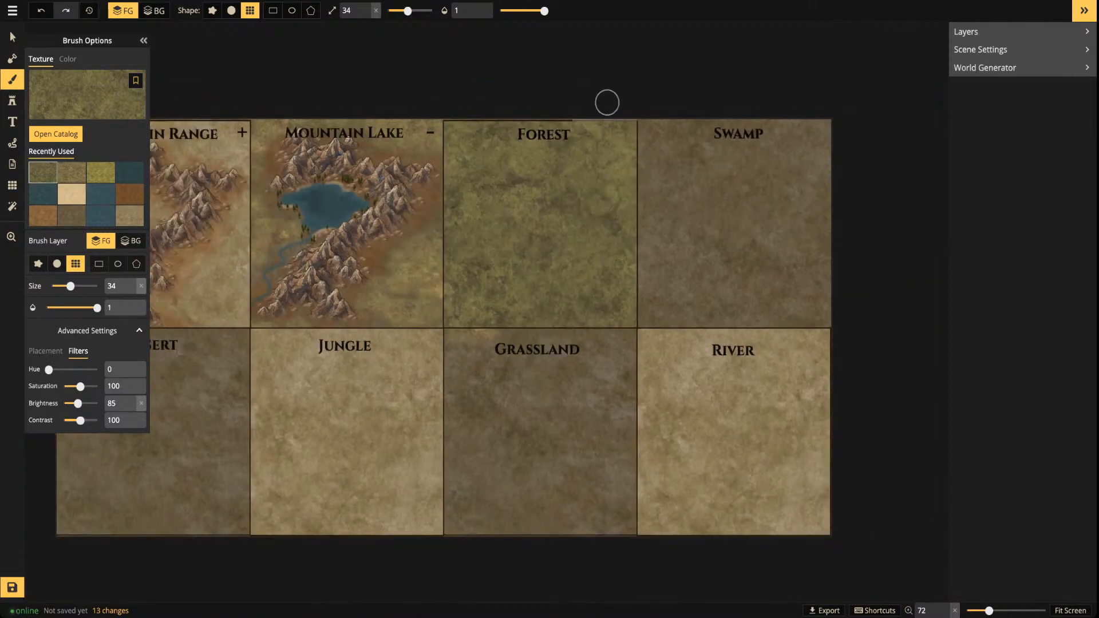
{"action": "scroll", "coordinate": [569, 152], "scroll_direction": "up", "scroll_amount": 3}
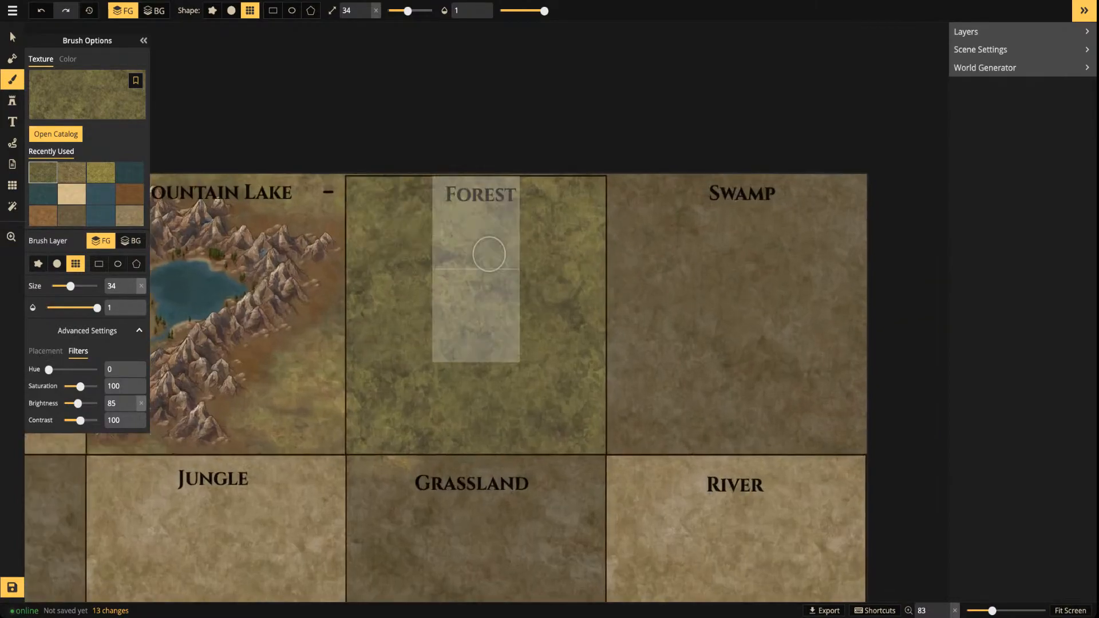
Switch to the Stamp tool and choose the green broadleaf tree set from the catalog, with random stamps enabled
{"action": "left_click_drag", "start_coordinate": [293, 309], "coordinate": [543, 279]}
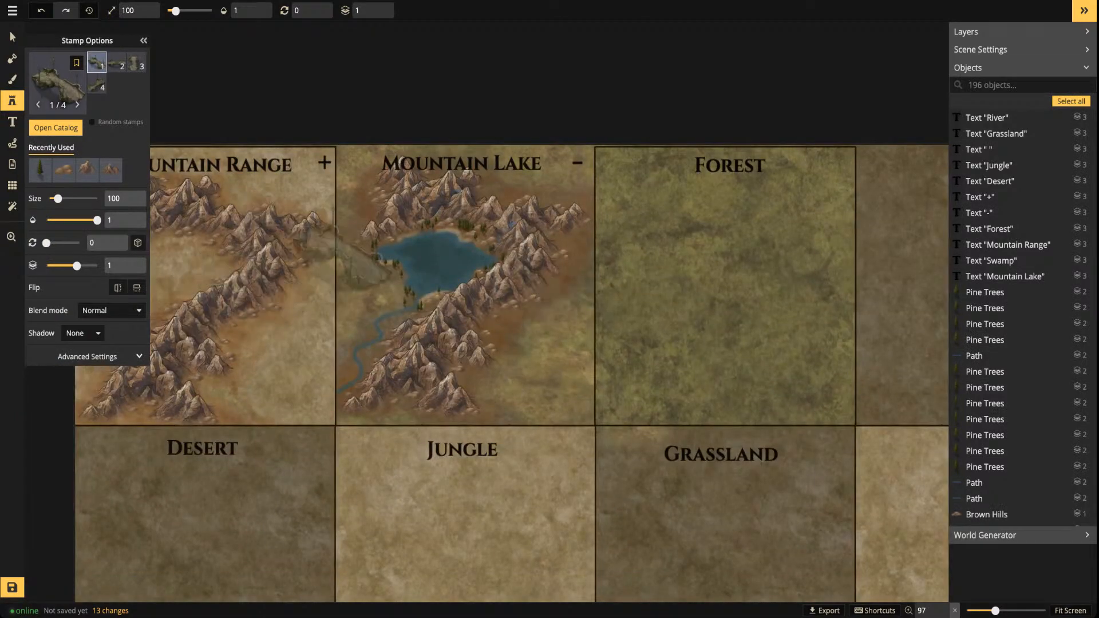
{"action": "key", "text": "space"}
{"action": "left_click_drag", "start_coordinate": [701, 269], "coordinate": [598, 269]}
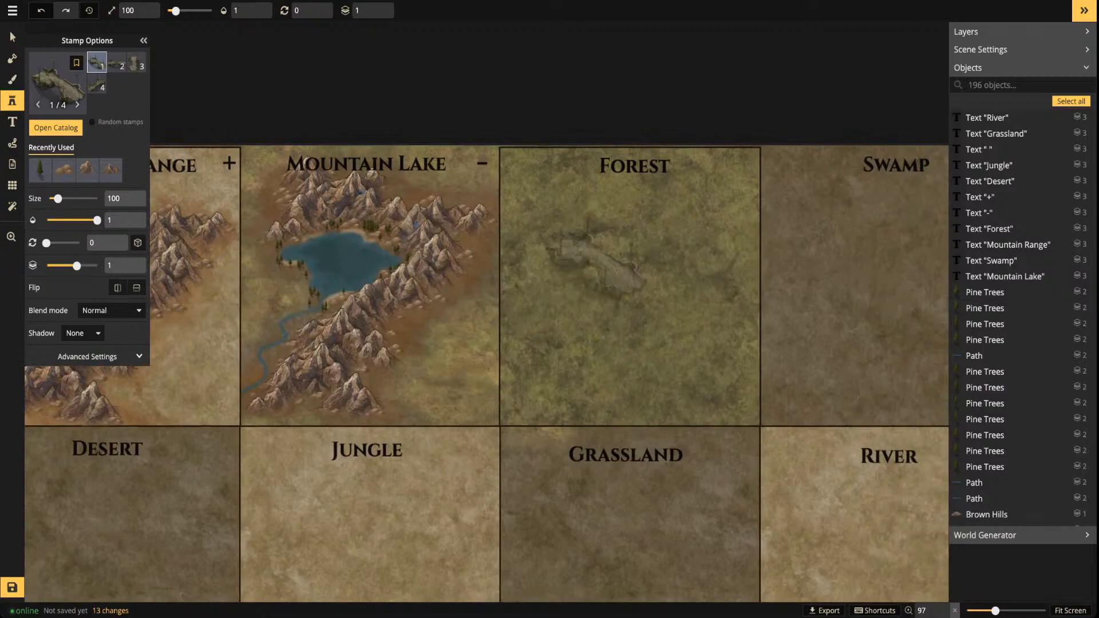
{"action": "left_click_drag", "start_coordinate": [658, 178], "coordinate": [482, 185]}
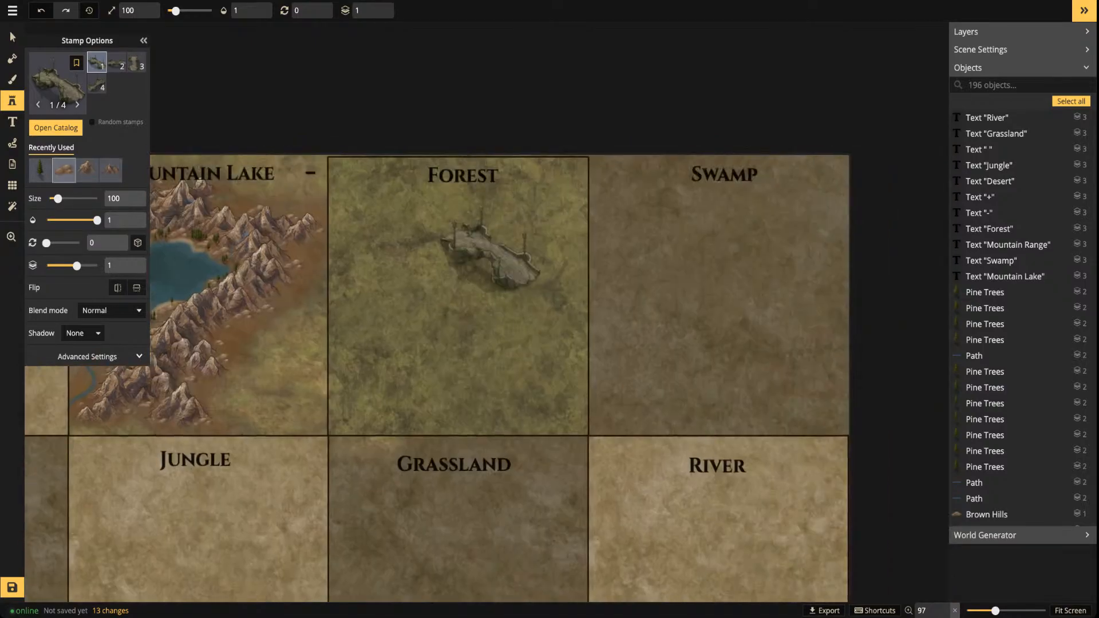
{"action": "left_click", "coordinate": [40, 170]}
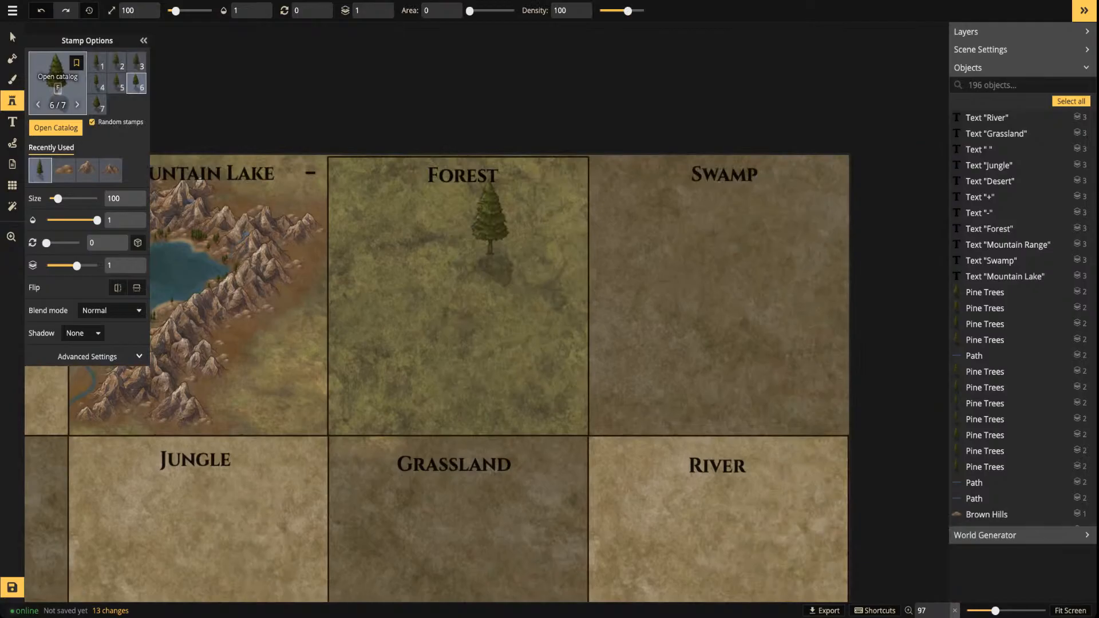
{"action": "left_click", "coordinate": [57, 77]}
{"action": "left_click", "coordinate": [197, 273]}
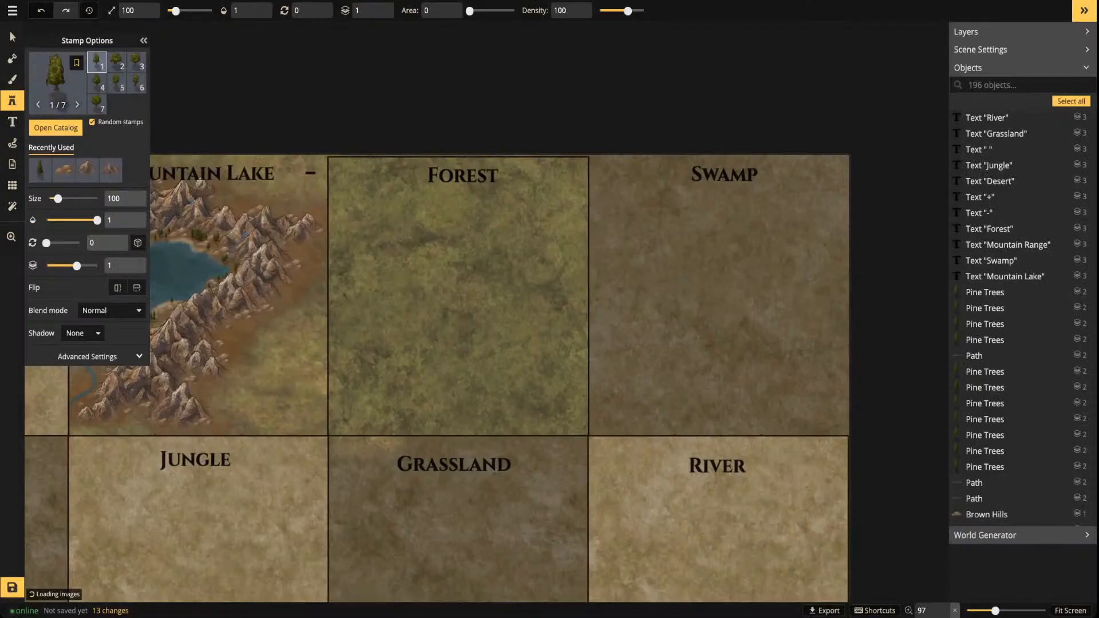
Reduce the broadleaf tree stamp size to 40 for the Forest square
{"action": "left_click_drag", "start_coordinate": [428, 286], "coordinate": [589, 289]}
{"action": "scroll", "coordinate": [592, 304], "scroll_direction": "up", "scroll_amount": 2}
{"action": "key", "text": "["}
{"action": "key", "text": "["}
{"action": "key", "text": "["}
{"action": "key", "text": "["}
{"action": "key", "text": "["}
{"action": "key", "text": "["}
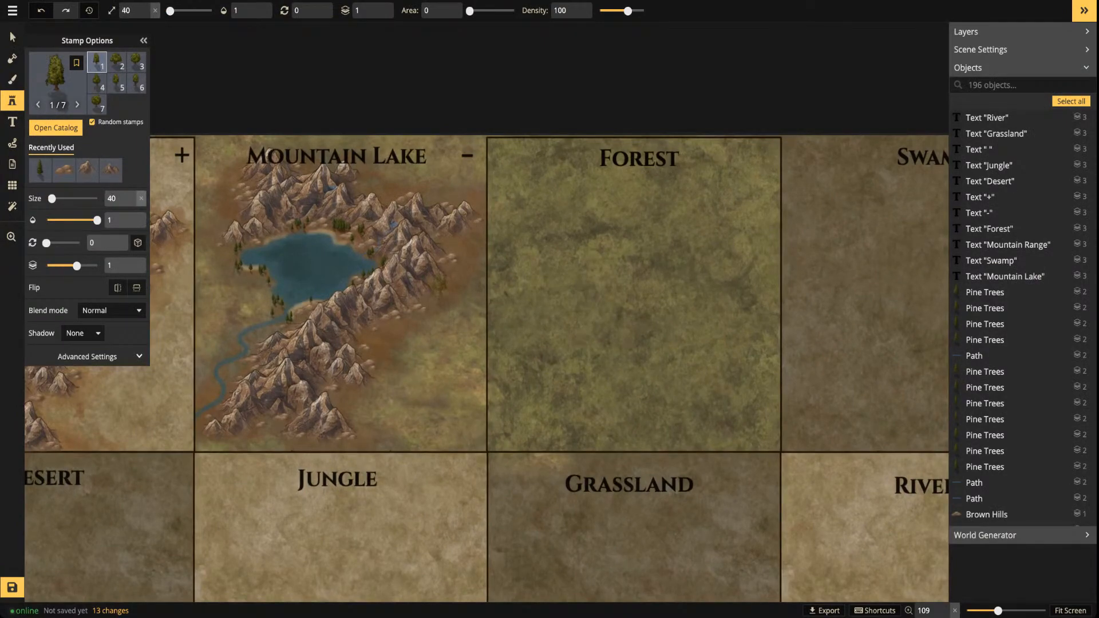
Add a text label reading "Harwood" in the middle of the Forest square
{"action": "left_click_drag", "start_coordinate": [609, 261], "coordinate": [528, 283]}
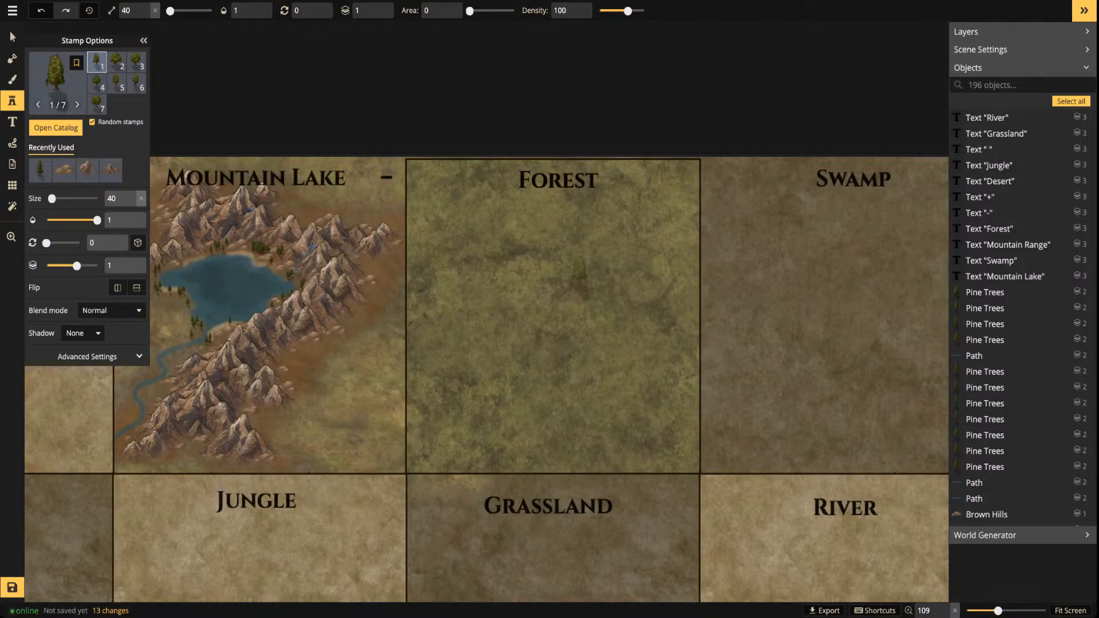
{"action": "scroll", "coordinate": [573, 280], "scroll_direction": "down", "scroll_amount": 2}
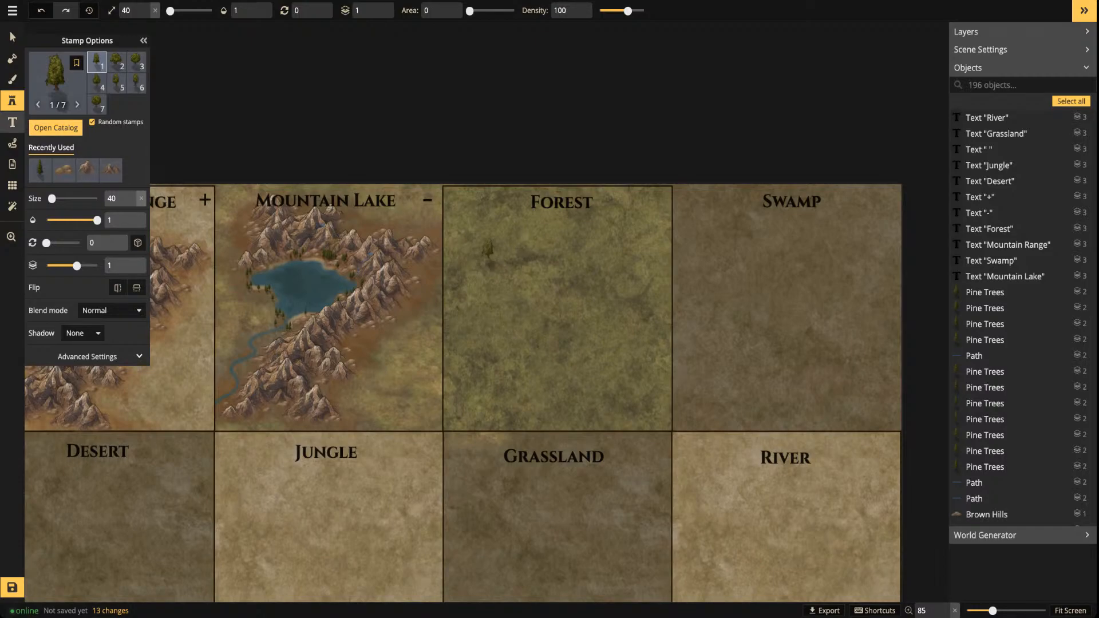
{"action": "key", "text": "t"}
{"action": "scroll", "coordinate": [515, 320], "scroll_direction": "up", "scroll_amount": 2}
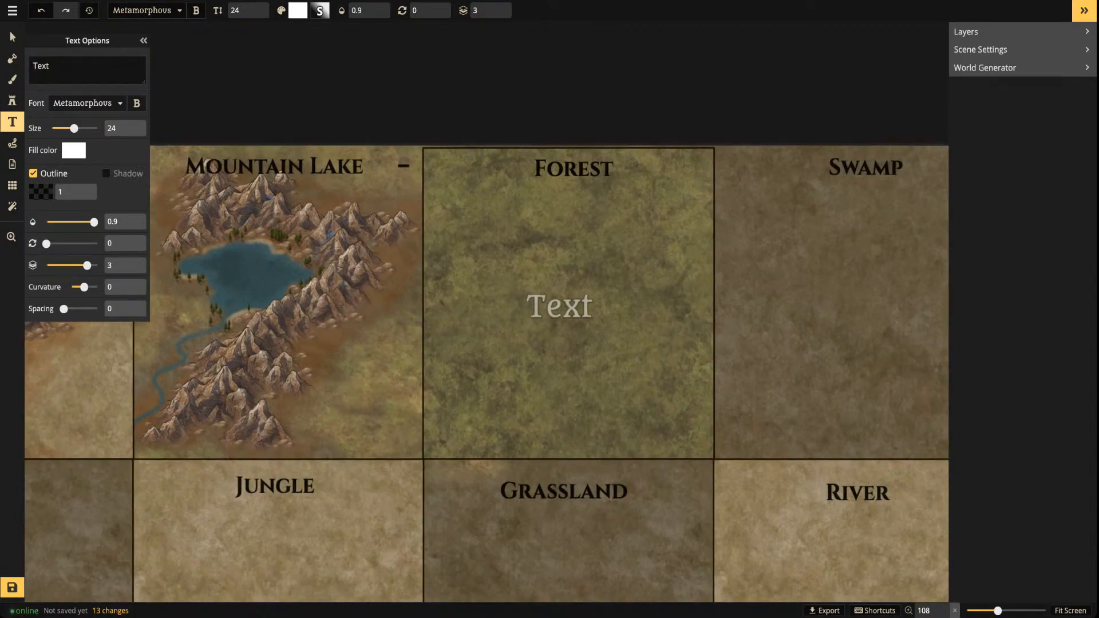
{"action": "left_click", "coordinate": [567, 300]}
{"action": "type", "text": "H"}
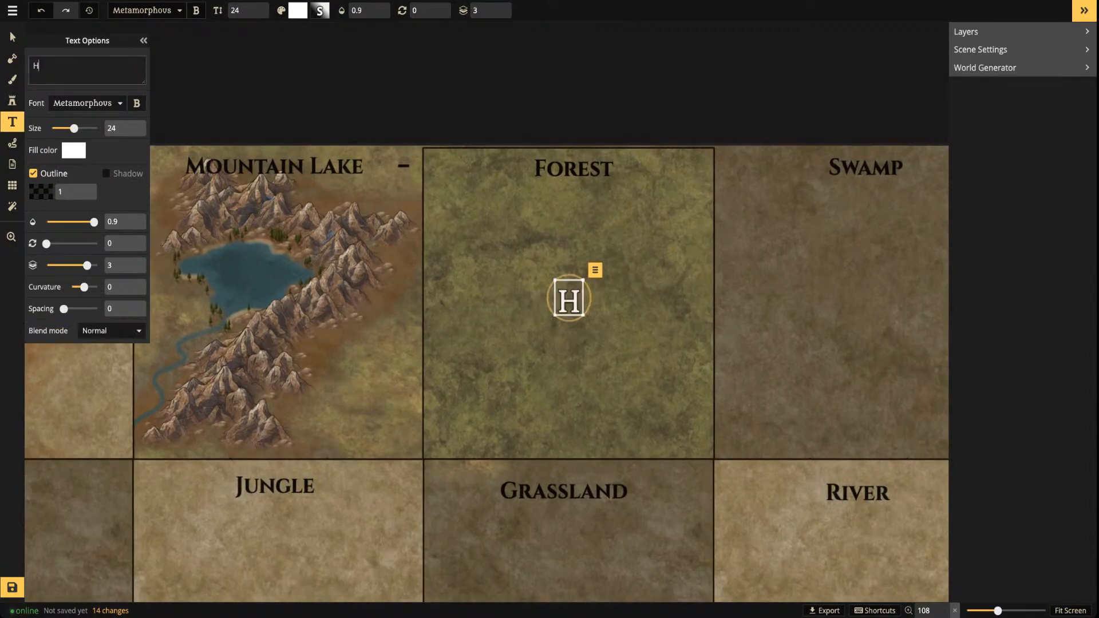
{"action": "type", "text": "arwood"}
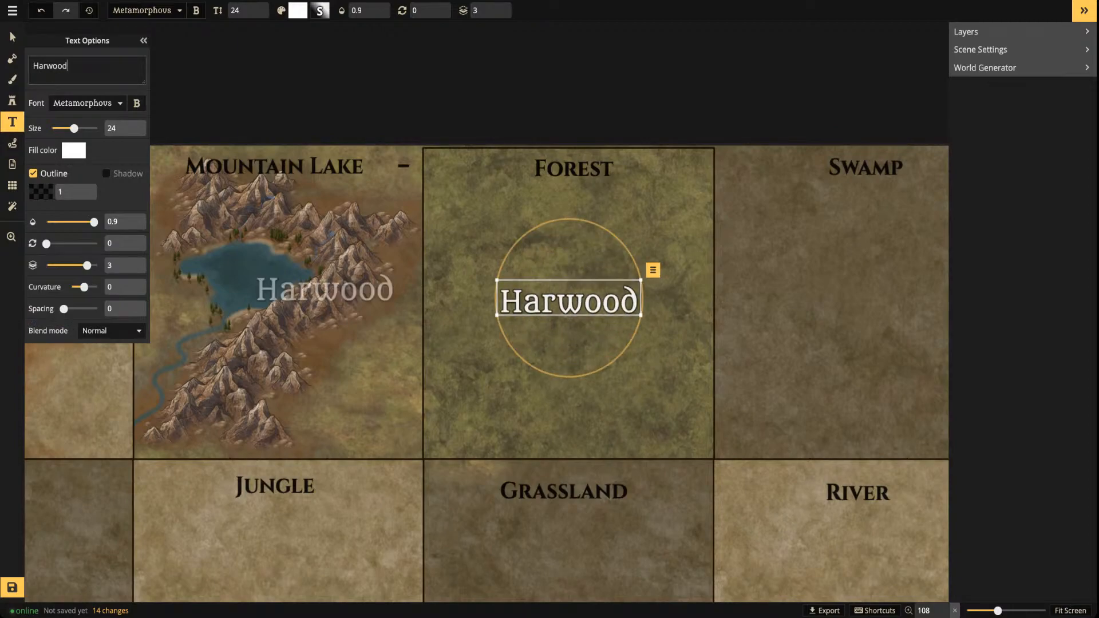
Give the Harwood label a curvature of 23, rotate it to 38 degrees and shift it slightly upward
{"action": "left_click_drag", "start_coordinate": [84, 286], "coordinate": [85, 287]}
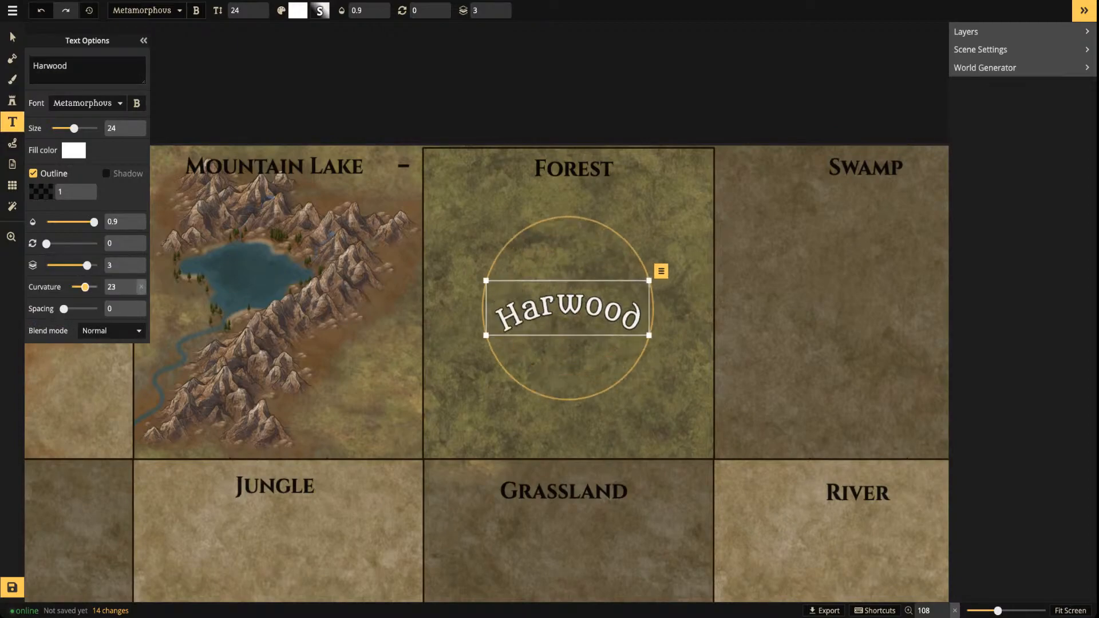
{"action": "left_click_drag", "start_coordinate": [482, 308], "coordinate": [501, 255]}
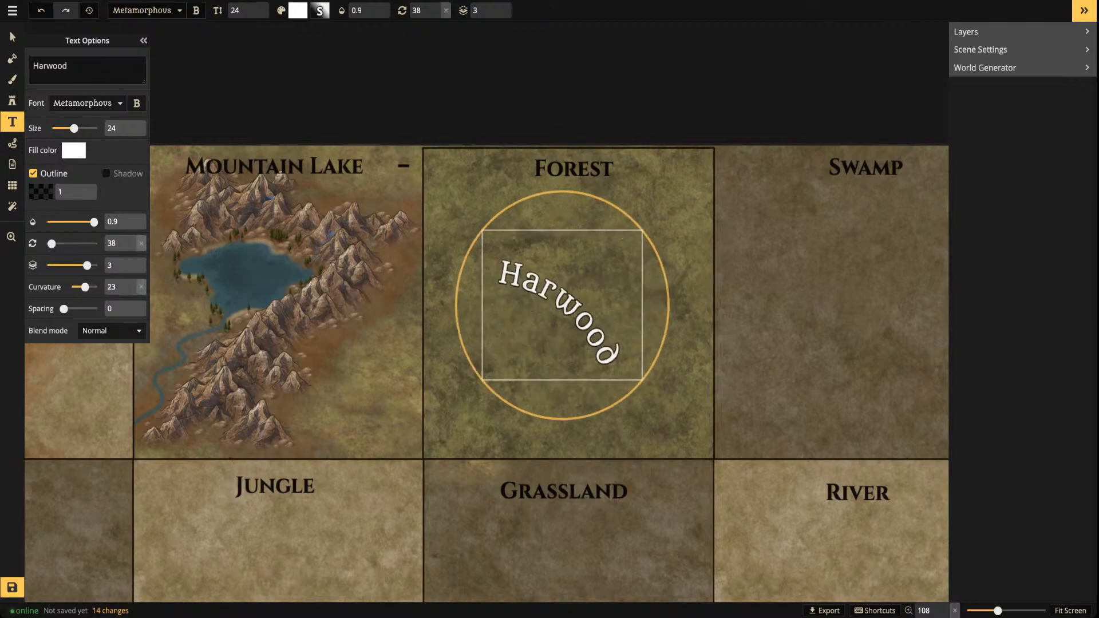
{"action": "left_click_drag", "start_coordinate": [563, 305], "coordinate": [567, 293]}
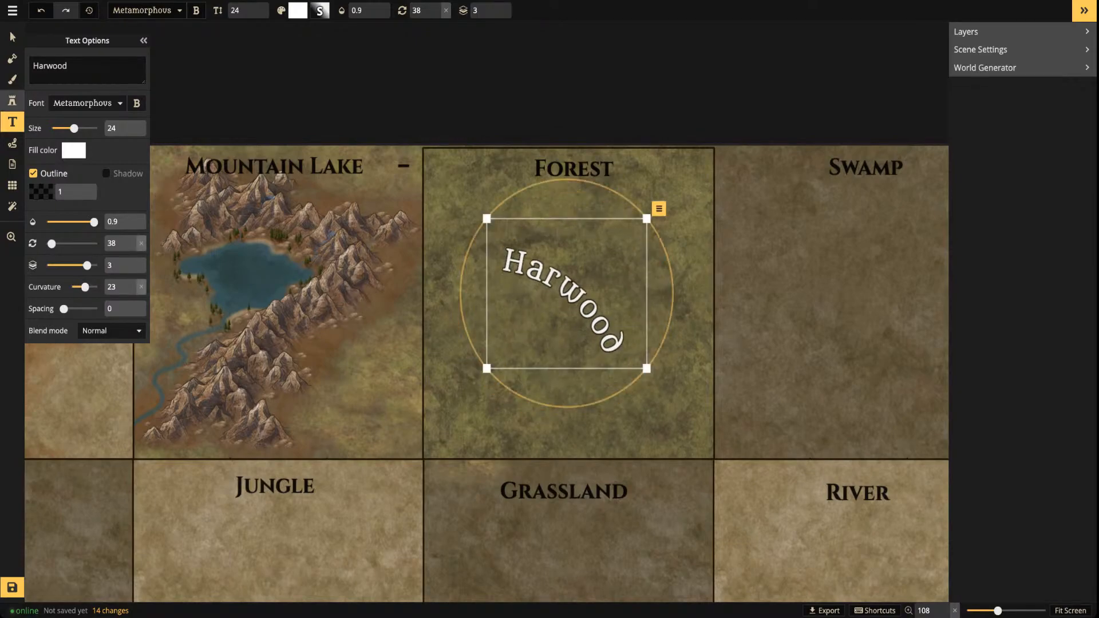
Restyle the Harwood label with the outline turned off, opacity 0.27 and the Cinzel Decorative font
{"action": "key", "text": "s"}
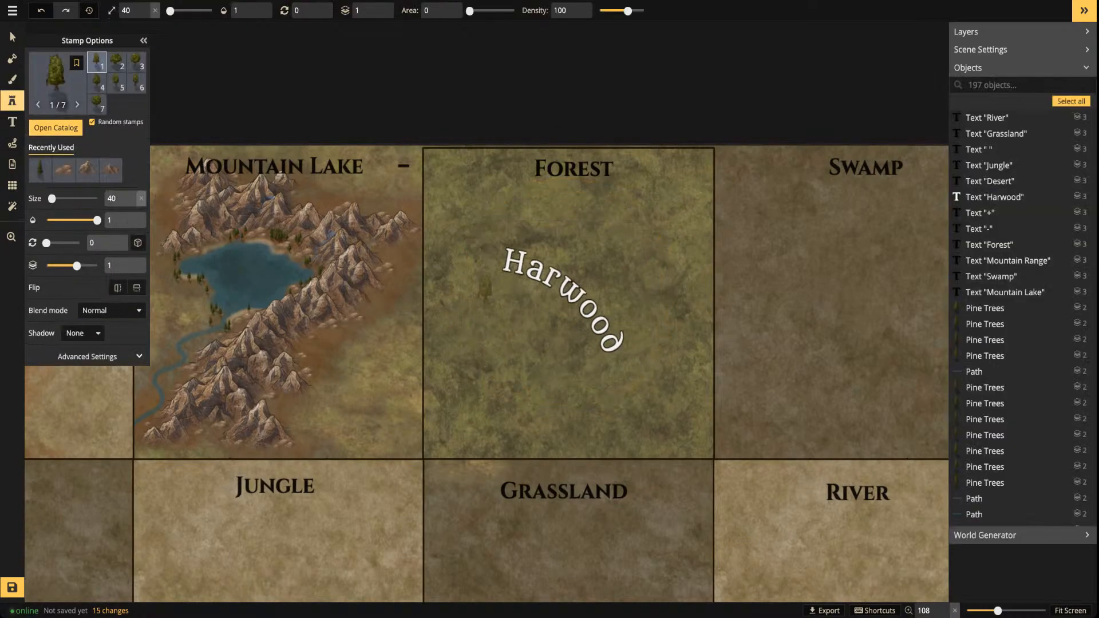
{"action": "left_click", "coordinate": [488, 247]}
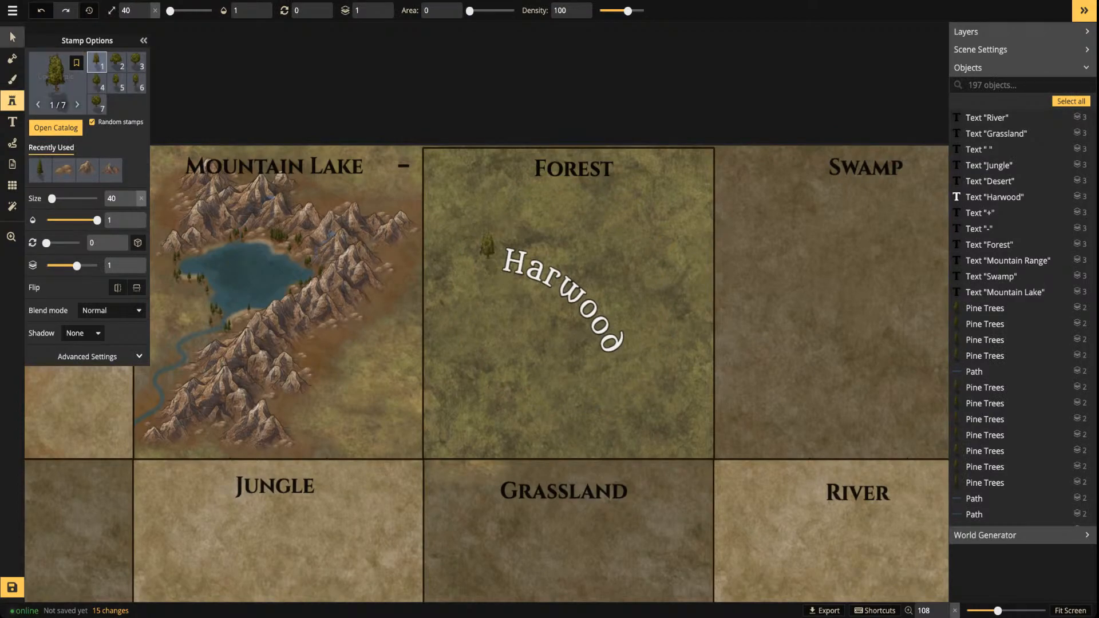
{"action": "left_click", "coordinate": [12, 37]}
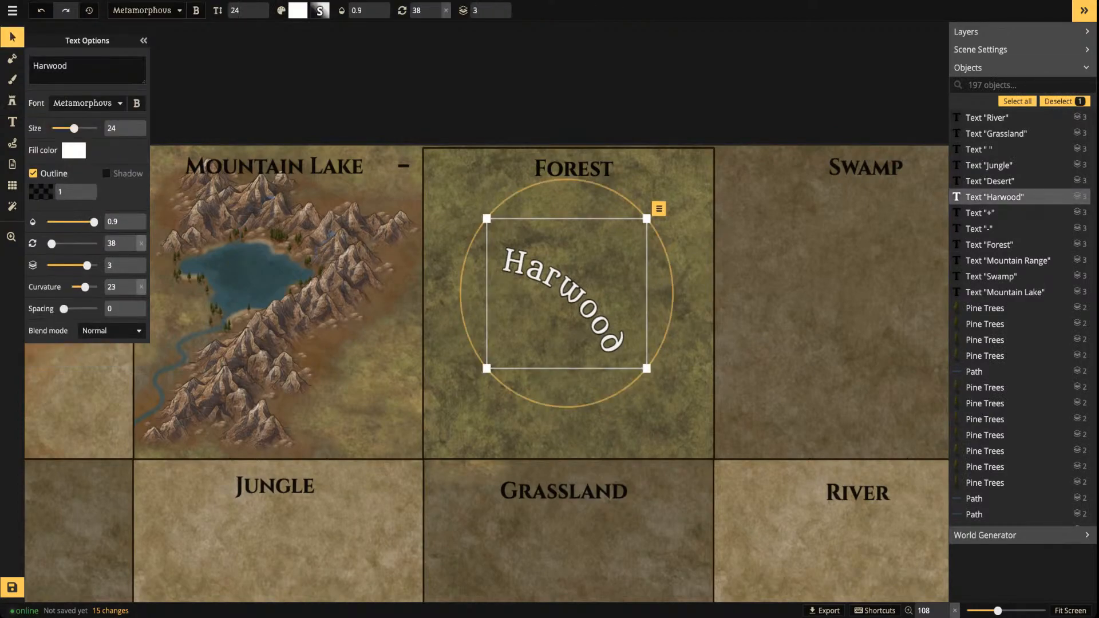
{"action": "key", "text": "ctrl+z"}
{"action": "left_click_drag", "start_coordinate": [94, 199], "coordinate": [71, 199]}
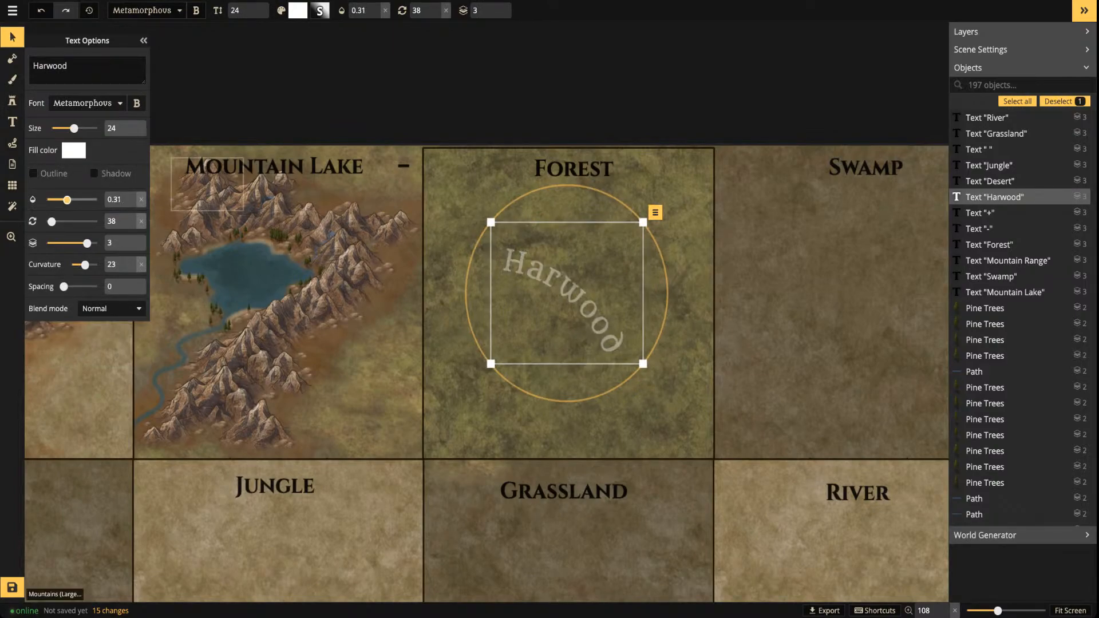
{"action": "left_click", "coordinate": [86, 103]}
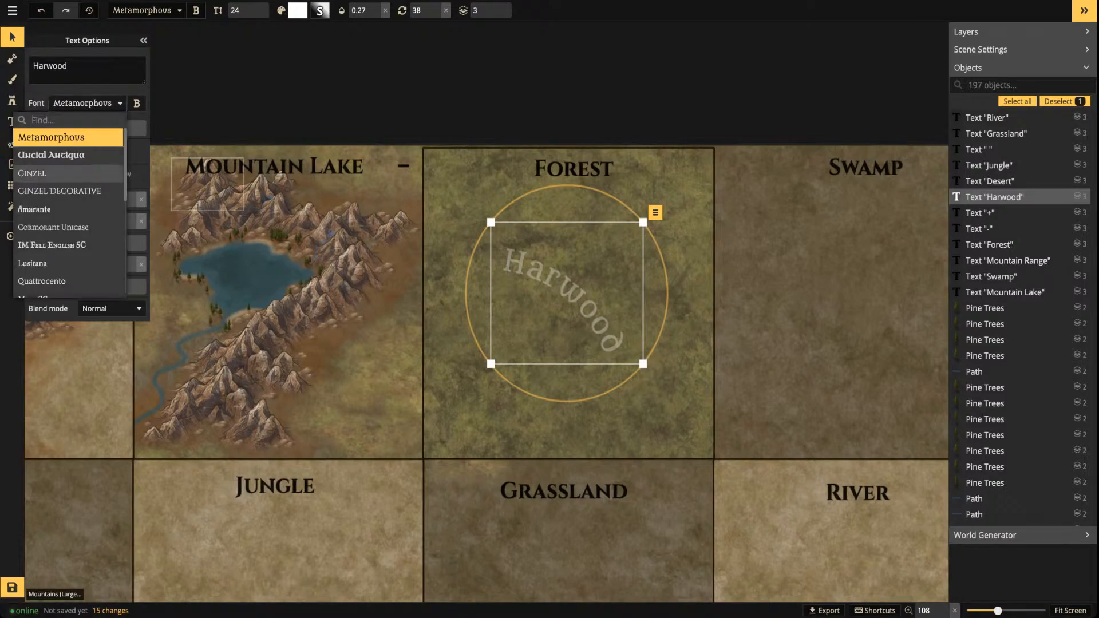
{"action": "left_click", "coordinate": [68, 190]}
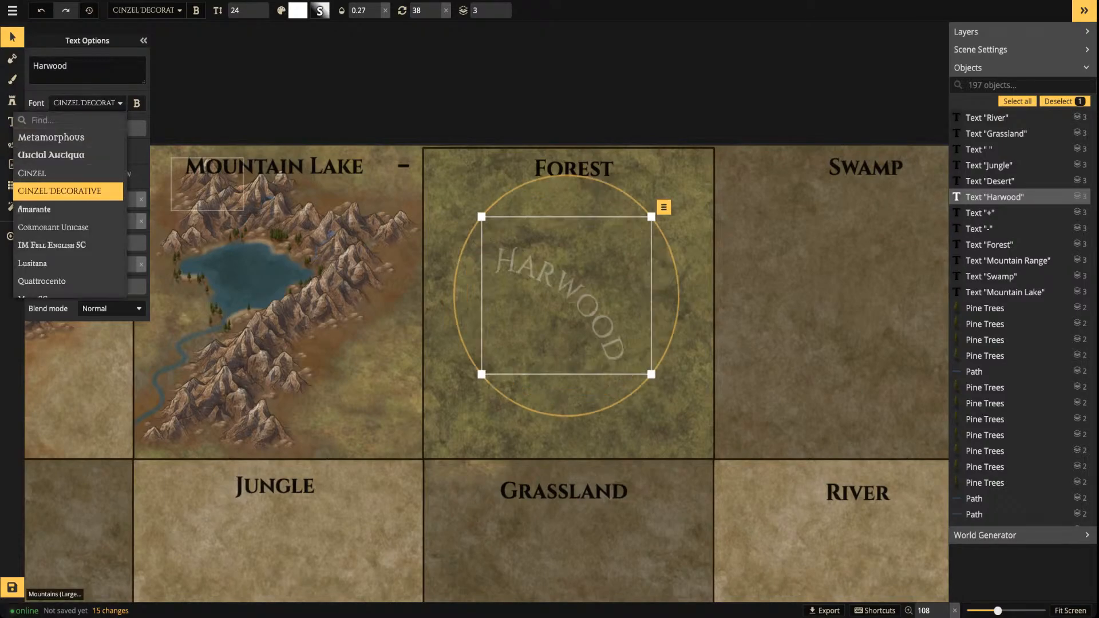
Rotate the Harwood label to 325 degrees so it rises toward the northeast, and center it in the Forest square
{"action": "left_click_drag", "start_coordinate": [676, 321], "coordinate": [634, 198]}
{"action": "left_click_drag", "start_coordinate": [580, 296], "coordinate": [553, 288]}
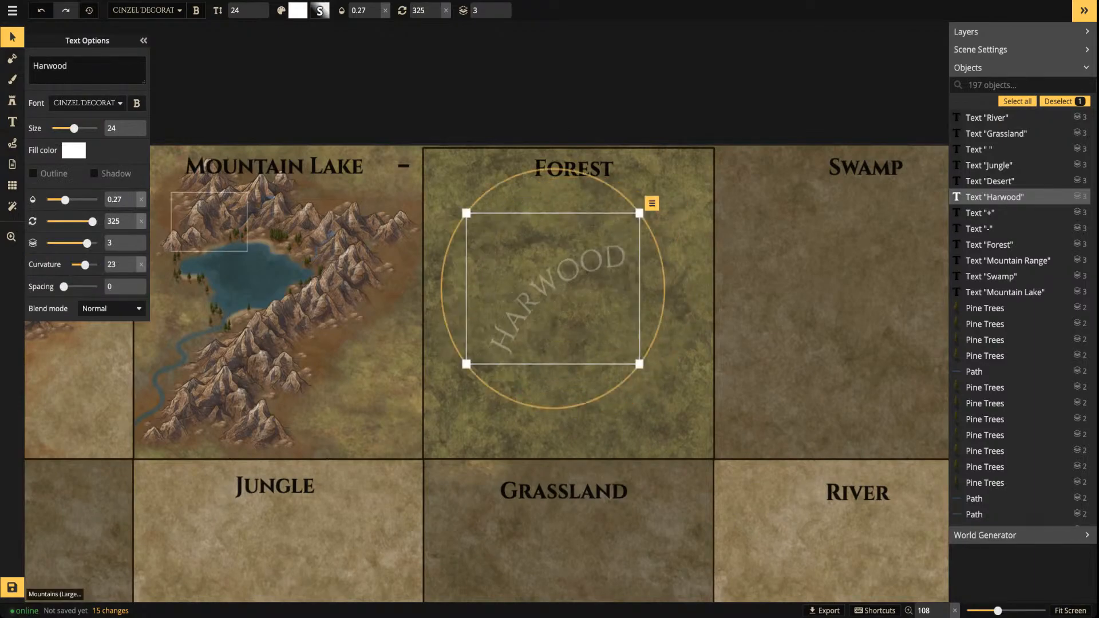
{"action": "left_click_drag", "start_coordinate": [553, 288], "coordinate": [557, 288]}
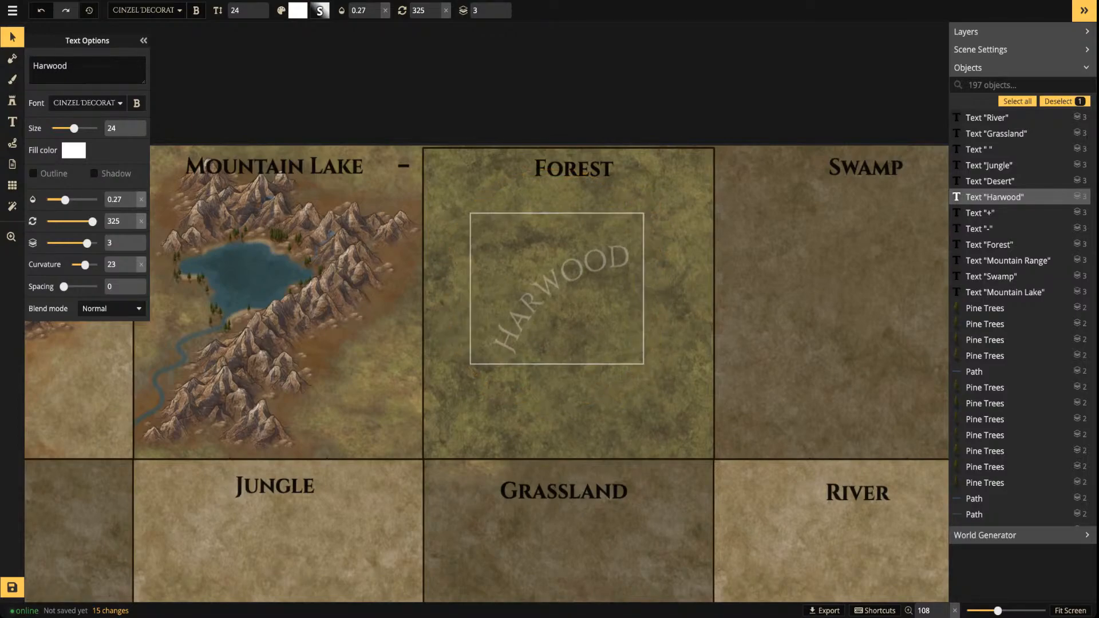
Stamp a thick ring of size 40 broadleaf trees around the Harwood label in the Forest square
{"action": "key", "text": "s"}
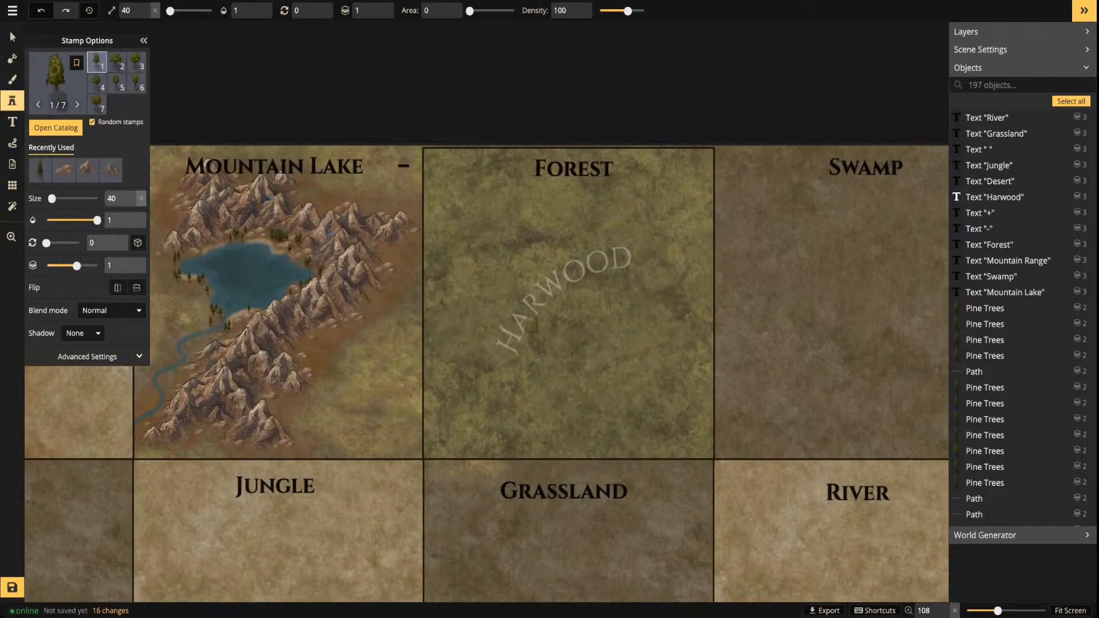
{"action": "mouse_move", "coordinate": [626, 288]}
{"action": "left_mouse_down"}
{"action": "mouse_move", "coordinate": [551, 336]}
{"action": "mouse_move", "coordinate": [531, 404]}
{"action": "mouse_move", "coordinate": [466, 387]}
{"action": "mouse_move", "coordinate": [452, 372]}
{"action": "mouse_move", "coordinate": [460, 323]}
{"action": "mouse_move", "coordinate": [447, 301]}
{"action": "mouse_move", "coordinate": [465, 281]}
{"action": "mouse_move", "coordinate": [476, 287]}
{"action": "mouse_move", "coordinate": [503, 238]}
{"action": "mouse_move", "coordinate": [531, 226]}
{"action": "mouse_move", "coordinate": [533, 206]}
{"action": "mouse_move", "coordinate": [503, 213]}
{"action": "mouse_move", "coordinate": [486, 234]}
{"action": "mouse_move", "coordinate": [563, 203]}
{"action": "mouse_move", "coordinate": [652, 198]}
{"action": "mouse_move", "coordinate": [686, 255]}
{"action": "mouse_move", "coordinate": [667, 301]}
{"action": "mouse_move", "coordinate": [598, 338]}
{"action": "mouse_move", "coordinate": [552, 403]}
{"action": "mouse_move", "coordinate": [518, 423]}
{"action": "mouse_move", "coordinate": [452, 423]}
{"action": "left_mouse_up"}
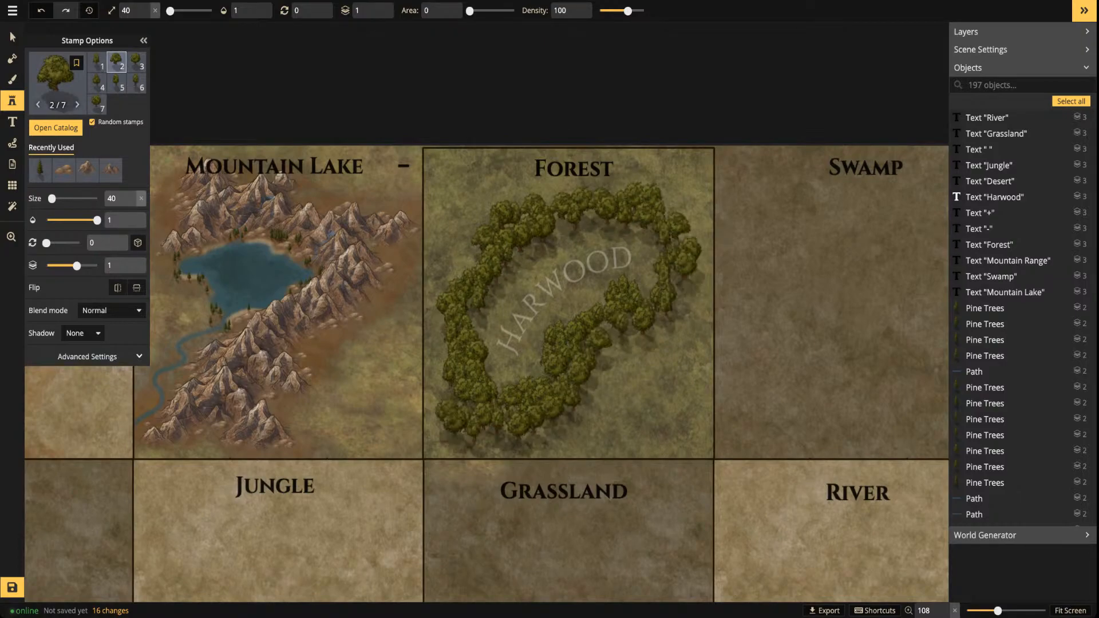
{"action": "left_click_drag", "start_coordinate": [449, 337], "coordinate": [475, 188]}
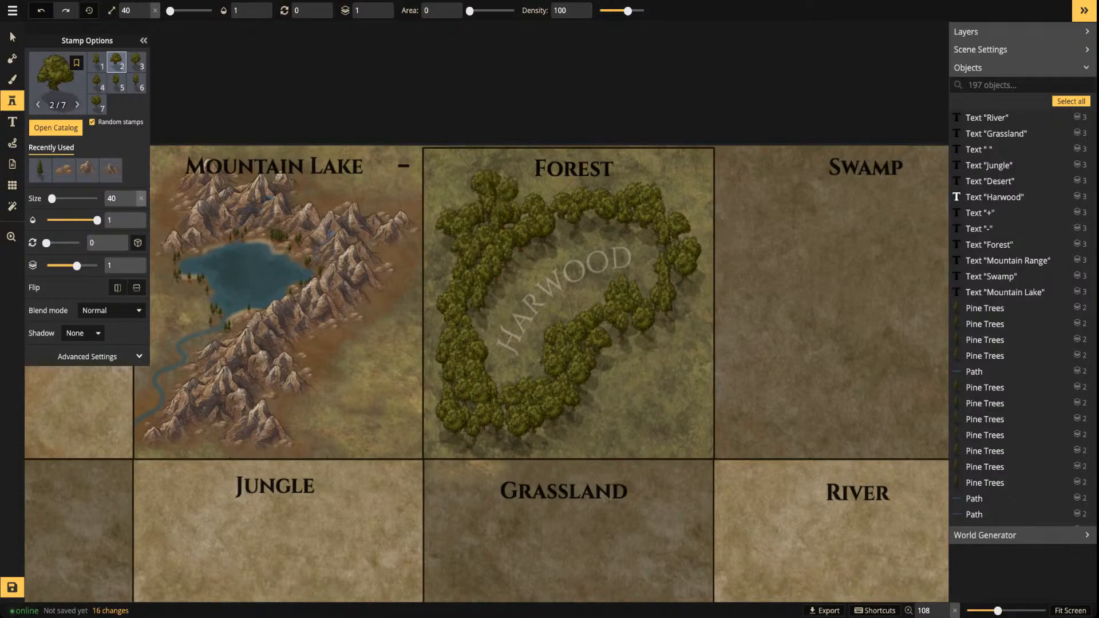
{"action": "mouse_move", "coordinate": [624, 352]}
{"action": "left_mouse_down"}
{"action": "mouse_move", "coordinate": [664, 332]}
{"action": "mouse_move", "coordinate": [692, 269]}
{"action": "mouse_move", "coordinate": [675, 183]}
{"action": "mouse_move", "coordinate": [629, 160]}
{"action": "mouse_move", "coordinate": [609, 182]}
{"action": "mouse_move", "coordinate": [501, 198]}
{"action": "left_mouse_up"}
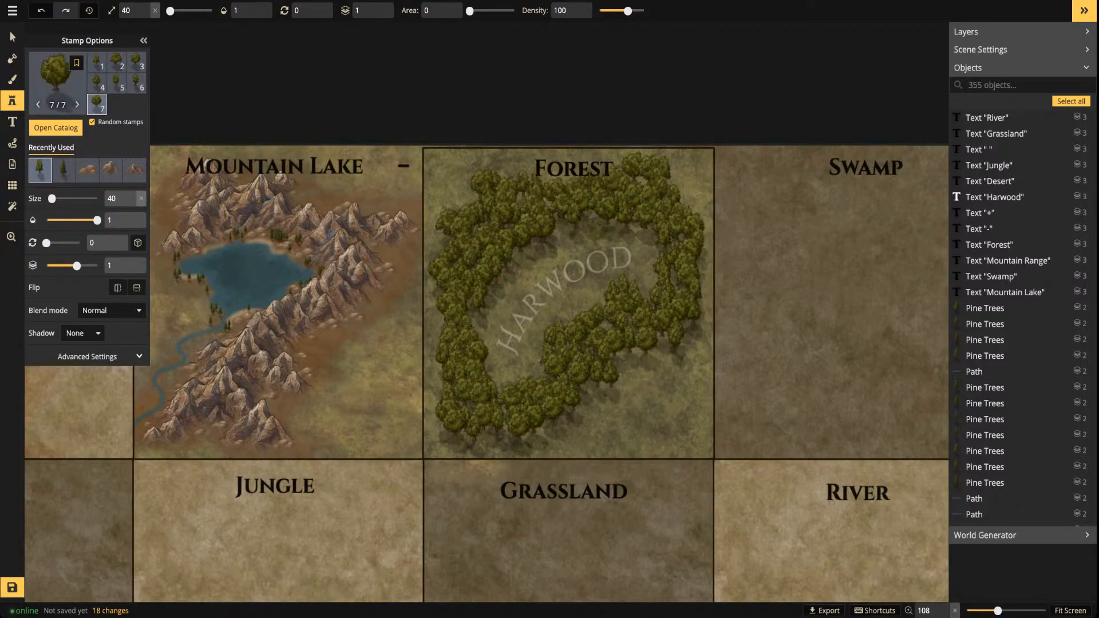
Stamp scattered size 20 broadleaf trees along the outer southern and southeastern edge of the Harwood tree ring
{"action": "scroll", "coordinate": [584, 300], "scroll_direction": "up", "scroll_amount": 3}
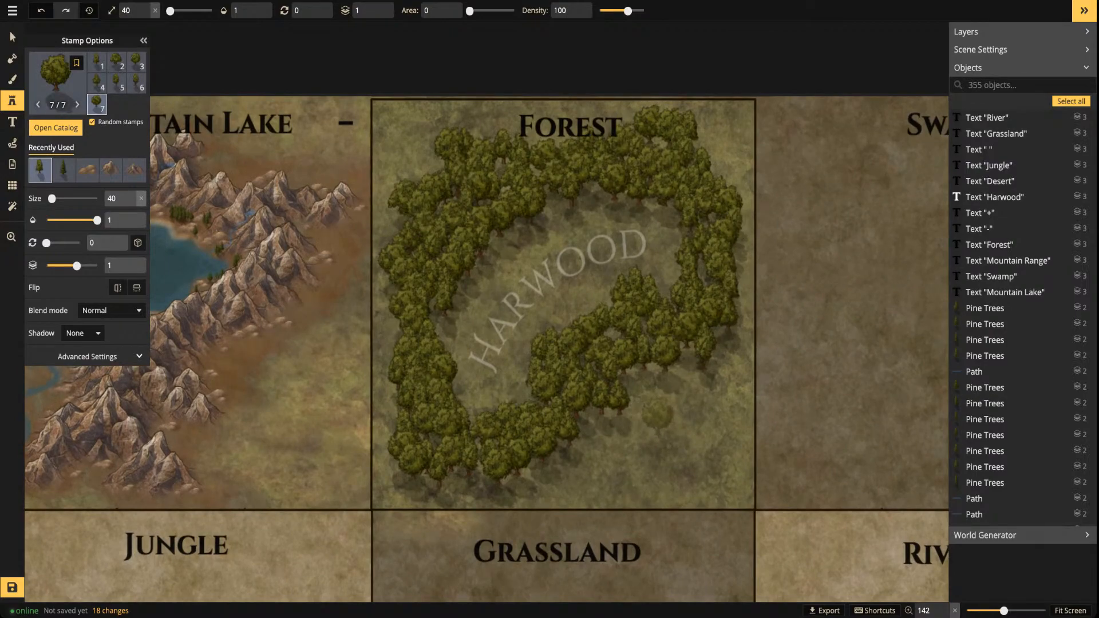
{"action": "scroll", "coordinate": [658, 380], "scroll_direction": "up", "scroll_amount": 3}
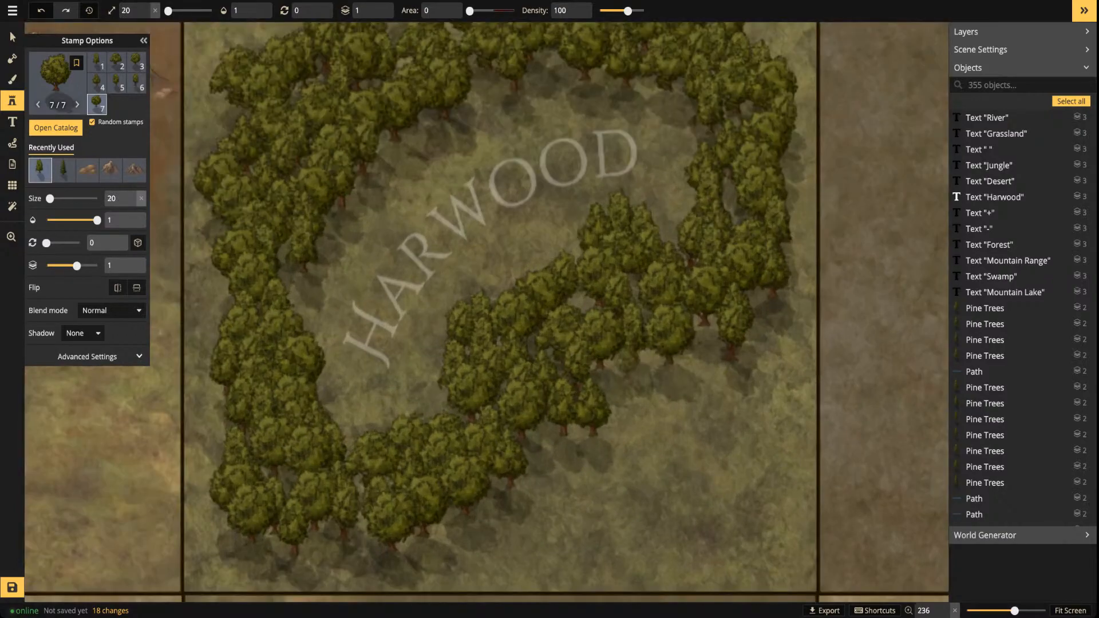
{"action": "left_click", "coordinate": [708, 325]}
{"action": "left_click", "coordinate": [659, 363]}
{"action": "left_click", "coordinate": [544, 440]}
{"action": "left_click", "coordinate": [577, 439]}
{"action": "left_click", "coordinate": [543, 480]}
{"action": "left_click", "coordinate": [475, 513]}
{"action": "left_click", "coordinate": [350, 539]}
{"action": "left_click", "coordinate": [248, 547]}
{"action": "left_click", "coordinate": [335, 559]}
Add more size 20 trees along the outer western edge of the Harwood tree ring
{"action": "key", "text": "space"}
{"action": "left_click_drag", "start_coordinate": [607, 461], "coordinate": [785, 513]}
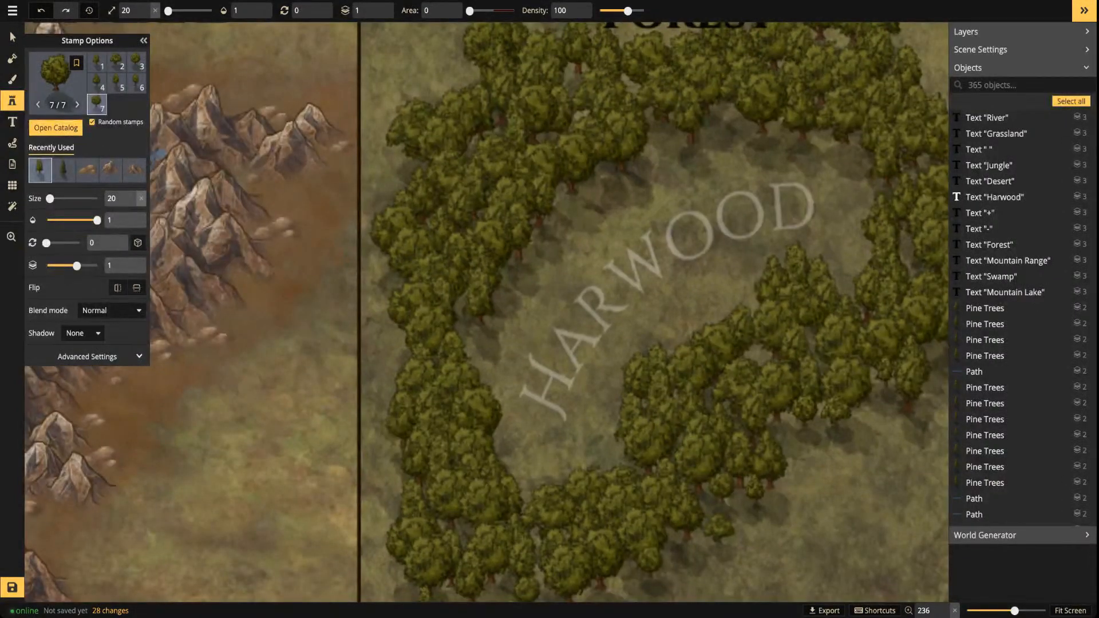
{"action": "left_click", "coordinate": [382, 444]}
{"action": "left_click", "coordinate": [395, 285]}
{"action": "left_click", "coordinate": [391, 347]}
{"action": "left_click", "coordinate": [375, 256]}
Dot size 20 trees along the inner edge of the clearing around the Harwood label
{"action": "key", "text": "space"}
{"action": "left_click_drag", "start_coordinate": [381, 162], "coordinate": [431, 269]}
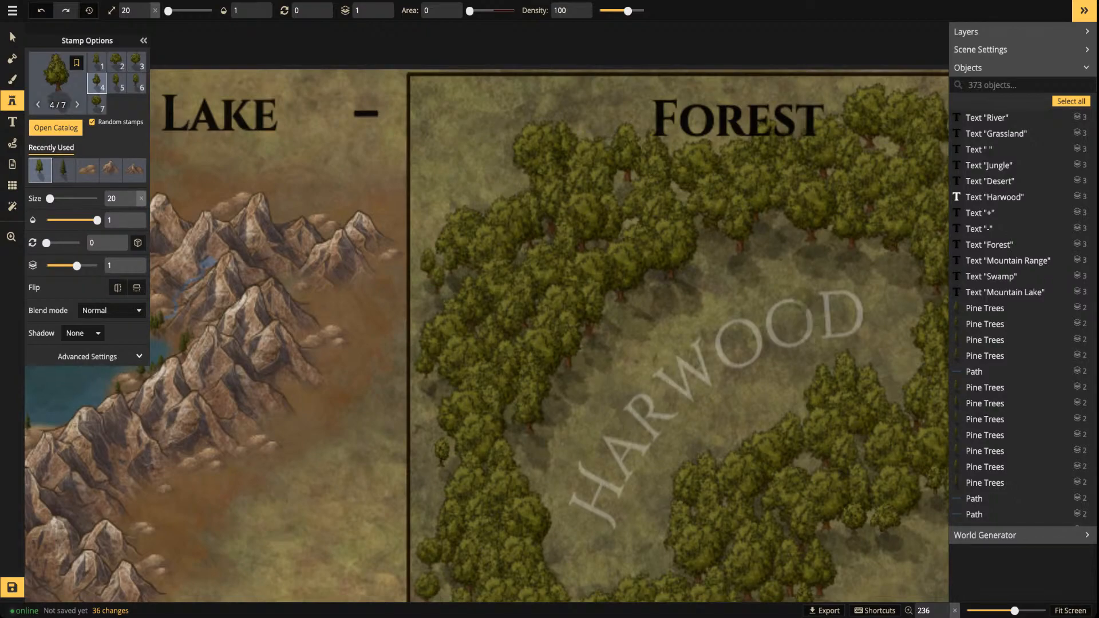
{"action": "left_click", "coordinate": [649, 287]}
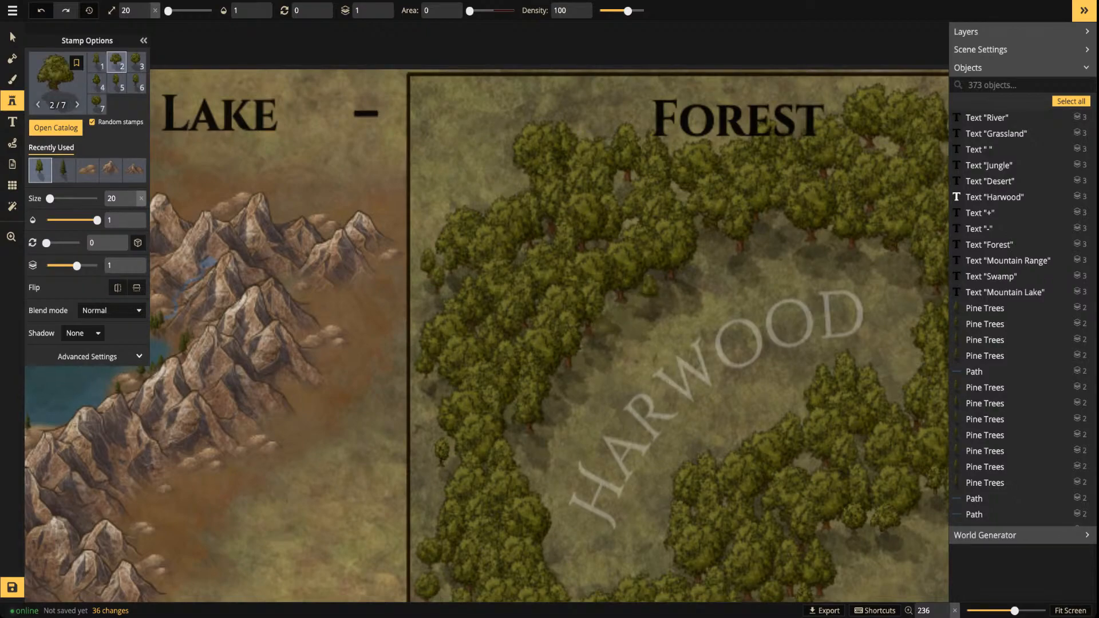
{"action": "left_click", "coordinate": [795, 246]}
{"action": "key", "text": "space"}
{"action": "left_click_drag", "start_coordinate": [794, 251], "coordinate": [777, 160]}
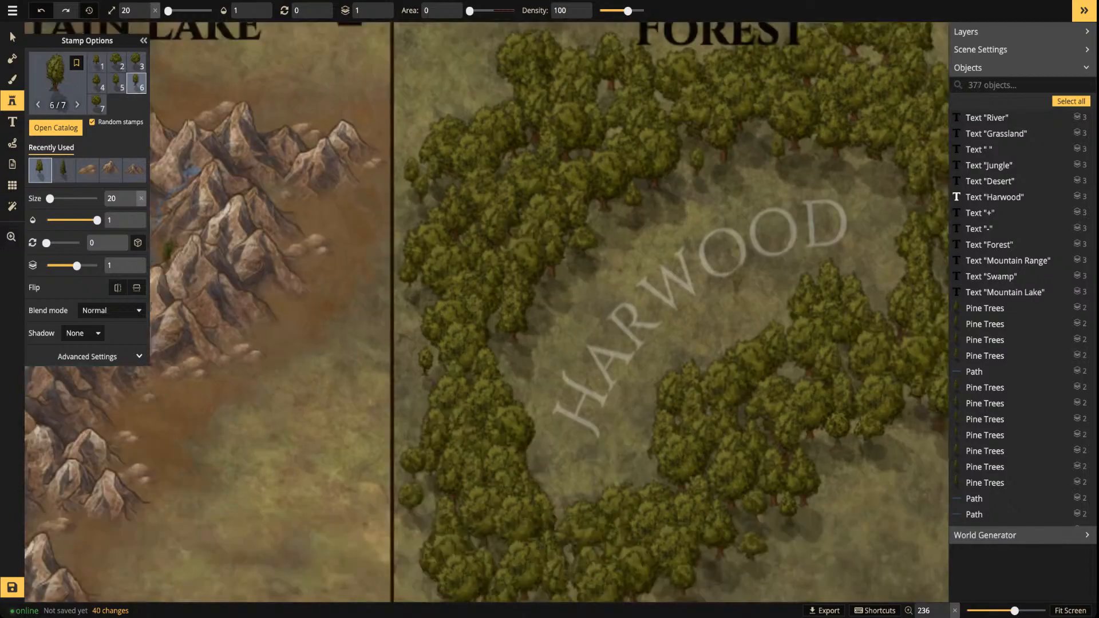
{"action": "left_click", "coordinate": [721, 332]}
{"action": "left_click", "coordinate": [754, 313]}
{"action": "left_click", "coordinate": [638, 453]}
{"action": "left_click", "coordinate": [579, 492]}
{"action": "left_click", "coordinate": [542, 469]}
{"action": "left_click", "coordinate": [574, 425]}
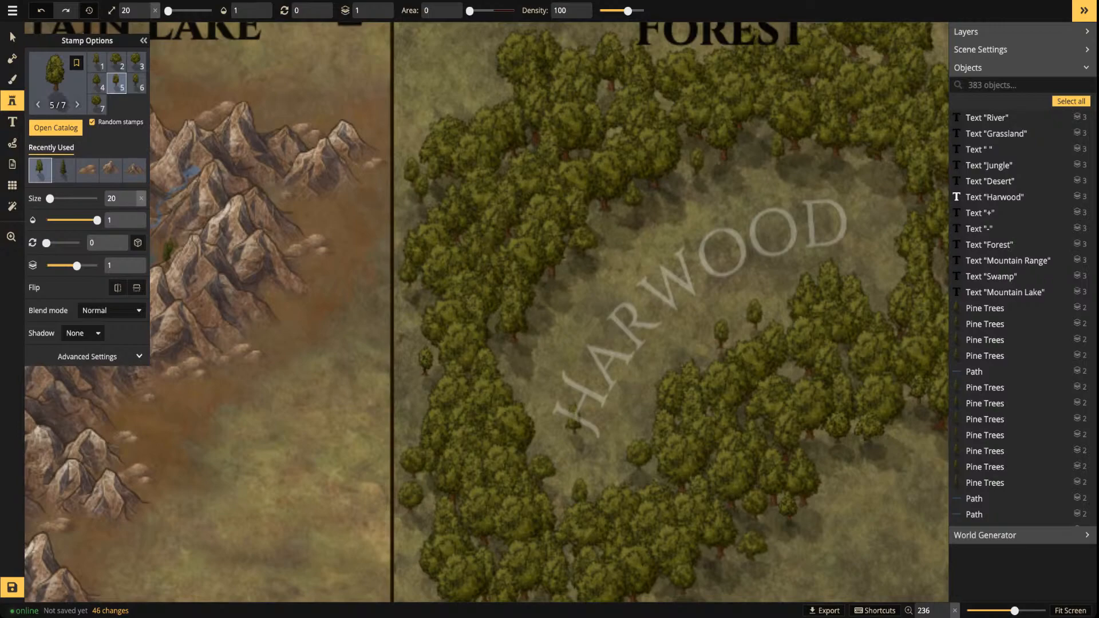
Send the Harwood label to layer -5 and shift the small tree covering its H down to the clearing's southern edge
{"action": "left_click", "coordinate": [994, 197]}
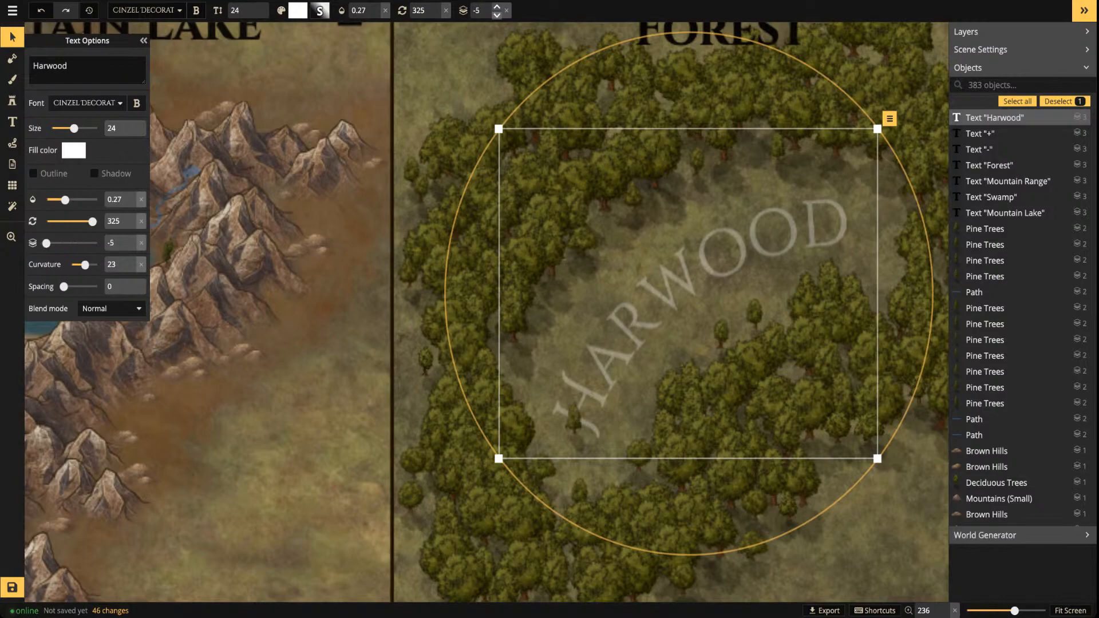
{"action": "scroll", "coordinate": [704, 296], "scroll_direction": "down", "scroll_amount": 5}
{"action": "key", "text": "space"}
{"action": "left_click_drag", "start_coordinate": [703, 295], "coordinate": [645, 300]}
{"action": "left_click", "coordinate": [580, 366]}
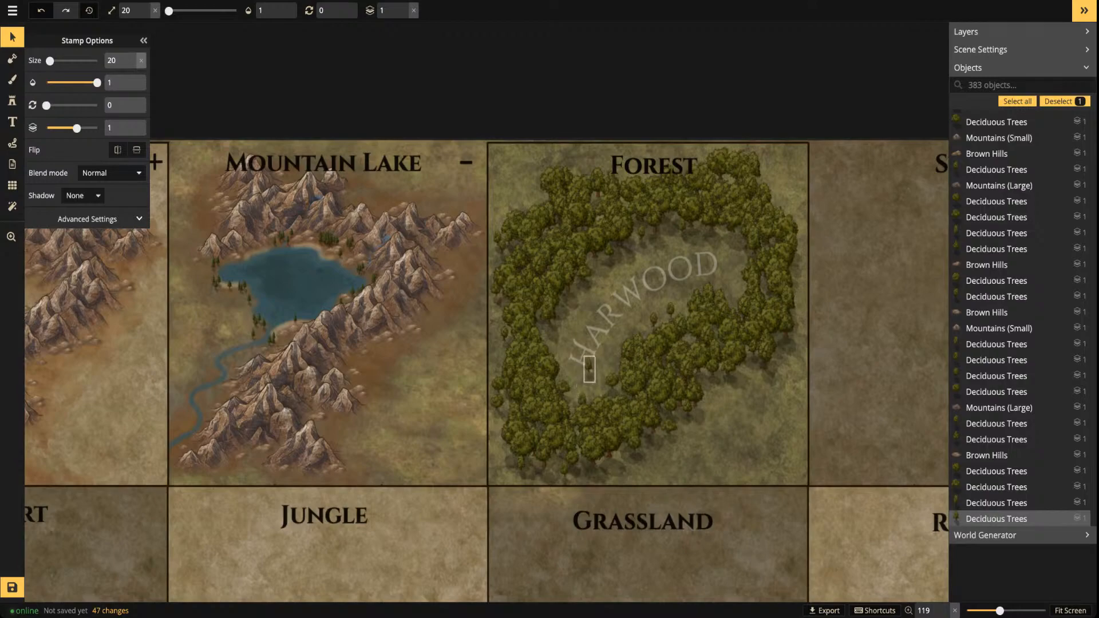
{"action": "left_click", "coordinate": [574, 401]}
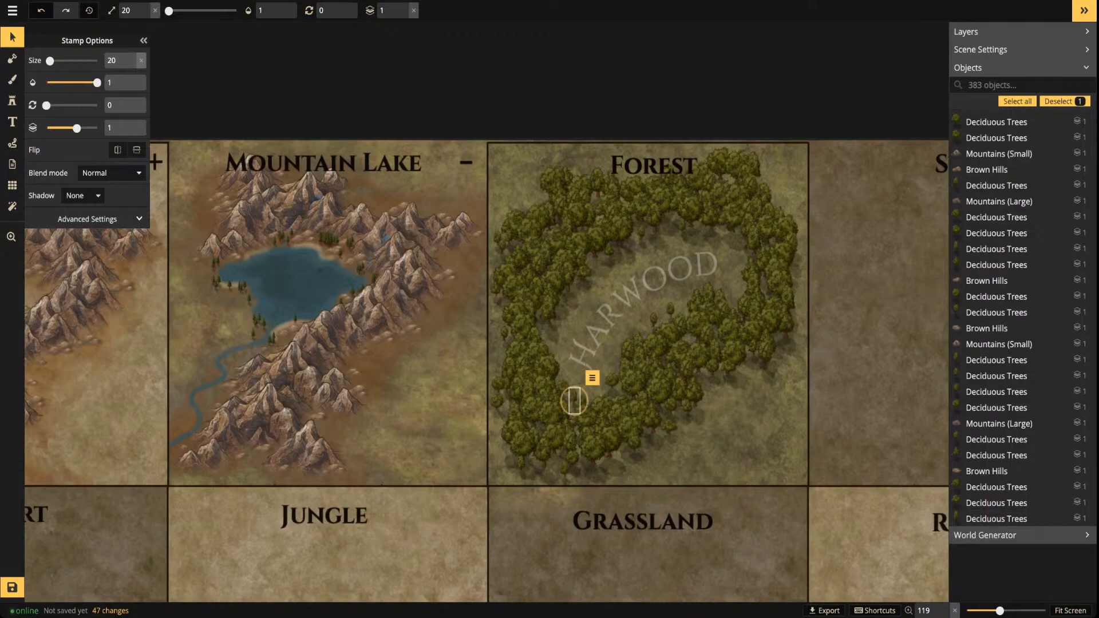
Stamp size 20 trees at the clearing's eastern end and along the ring's outer northwestern and northeastern edges
{"action": "key", "text": "s"}
{"action": "left_click", "coordinate": [727, 278]}
{"action": "left_click", "coordinate": [738, 265]}
{"action": "left_click", "coordinate": [731, 279]}
{"action": "left_click", "coordinate": [535, 188]}
{"action": "left_click", "coordinate": [504, 199]}
{"action": "left_click", "coordinate": [572, 157]}
{"action": "left_click", "coordinate": [802, 162]}
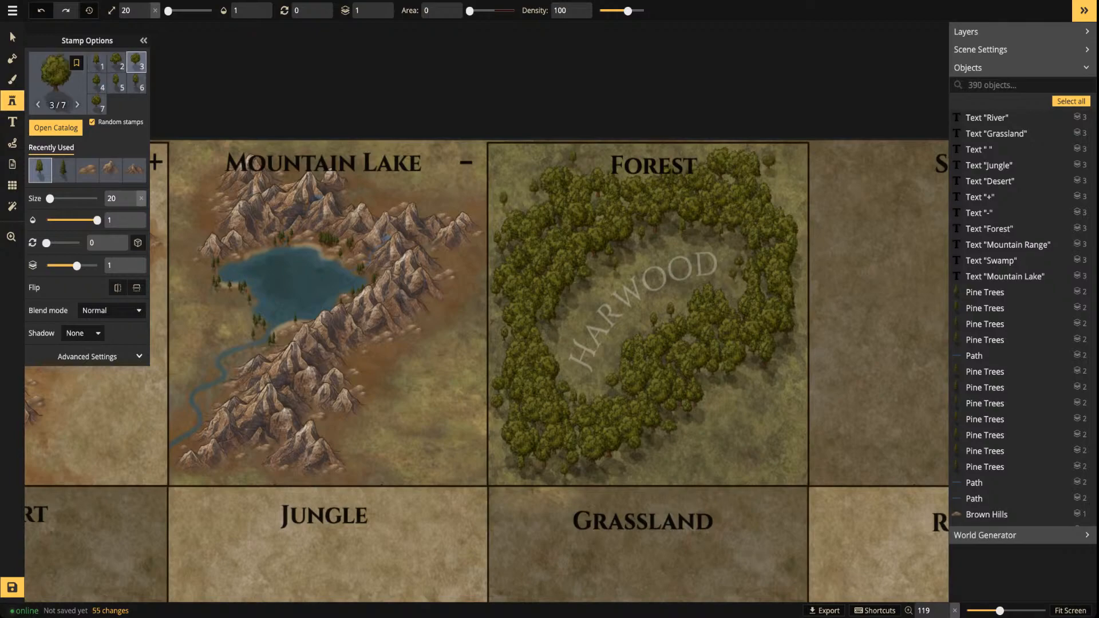
Stamp small clusters of size 20 trees in the open southeastern ground of the Forest square
{"action": "left_click", "coordinate": [758, 373]}
{"action": "left_click", "coordinate": [793, 284]}
{"action": "left_click", "coordinate": [793, 288]}
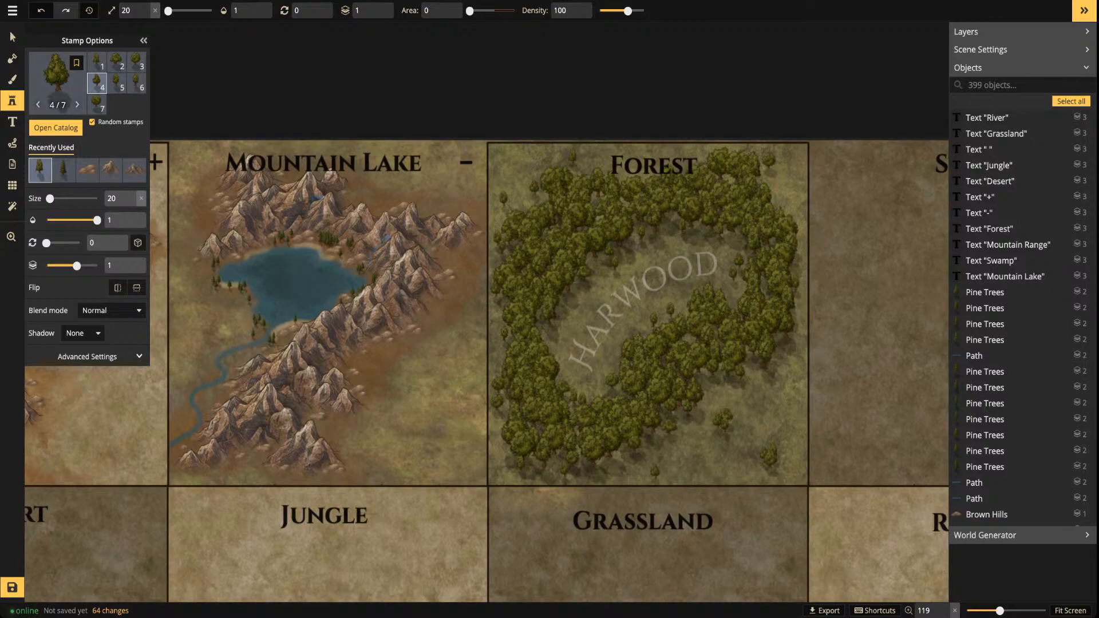
{"action": "left_click", "coordinate": [785, 379]}
{"action": "left_click", "coordinate": [704, 464]}
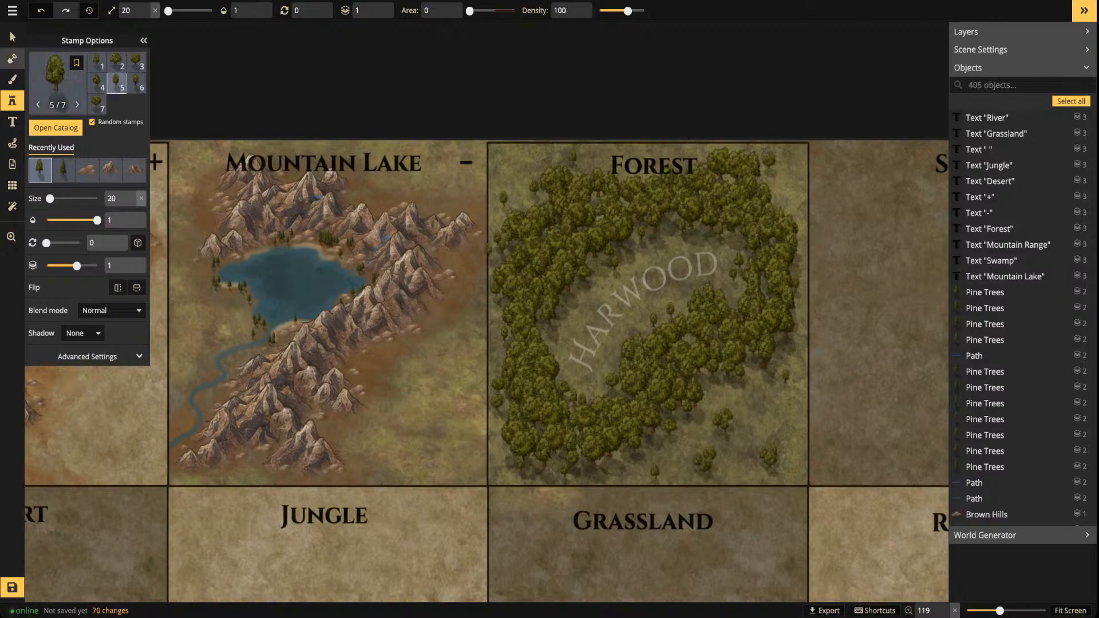
Scatter single size 40 trees across the Forest square's southeastern ground, southern edge and northwest corner
{"action": "left_click", "coordinate": [12, 37]}
{"action": "left_click", "coordinate": [527, 389]}
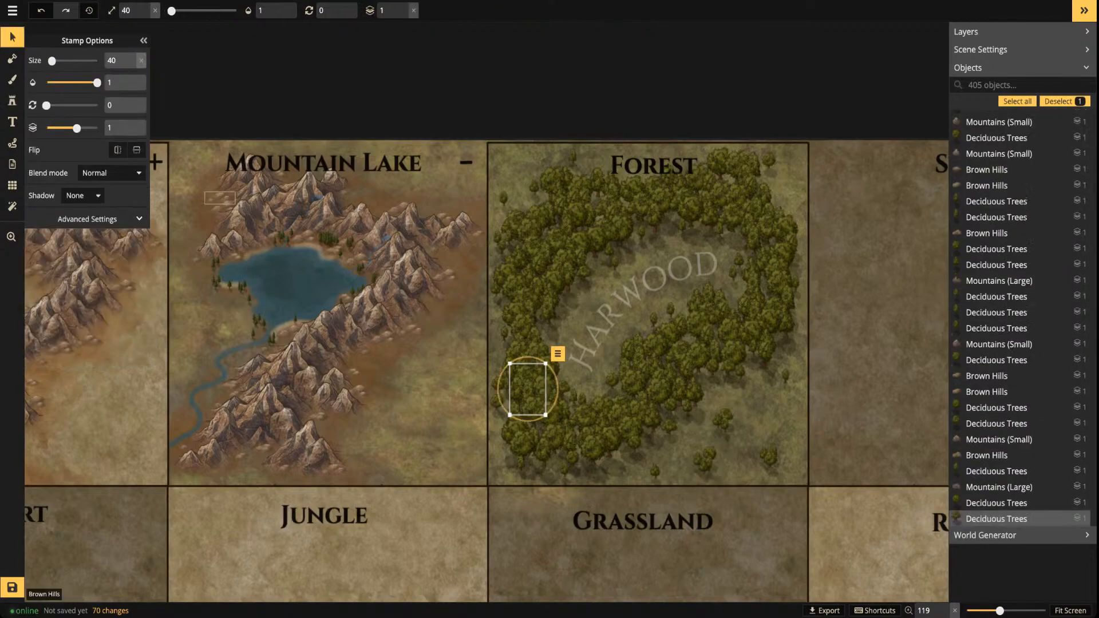
{"action": "left_click", "coordinate": [12, 100]}
{"action": "left_click", "coordinate": [749, 401]}
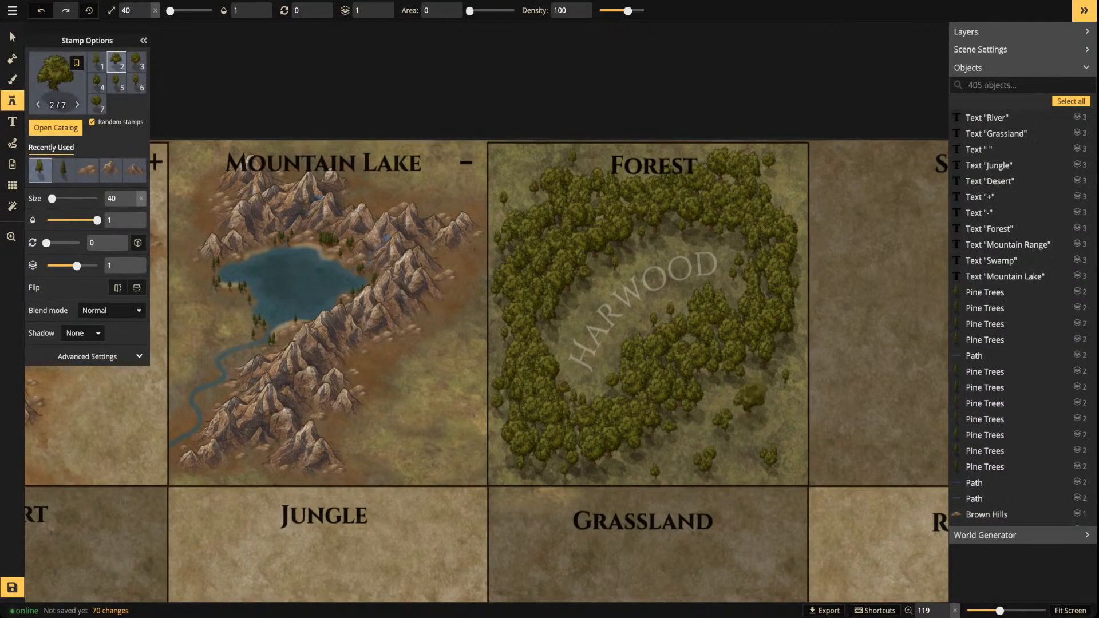
{"action": "left_click", "coordinate": [794, 341]}
{"action": "left_click", "coordinate": [776, 413]}
{"action": "left_click", "coordinate": [684, 450]}
{"action": "left_click", "coordinate": [629, 461]}
{"action": "left_click", "coordinate": [497, 461]}
{"action": "left_click", "coordinate": [508, 150]}
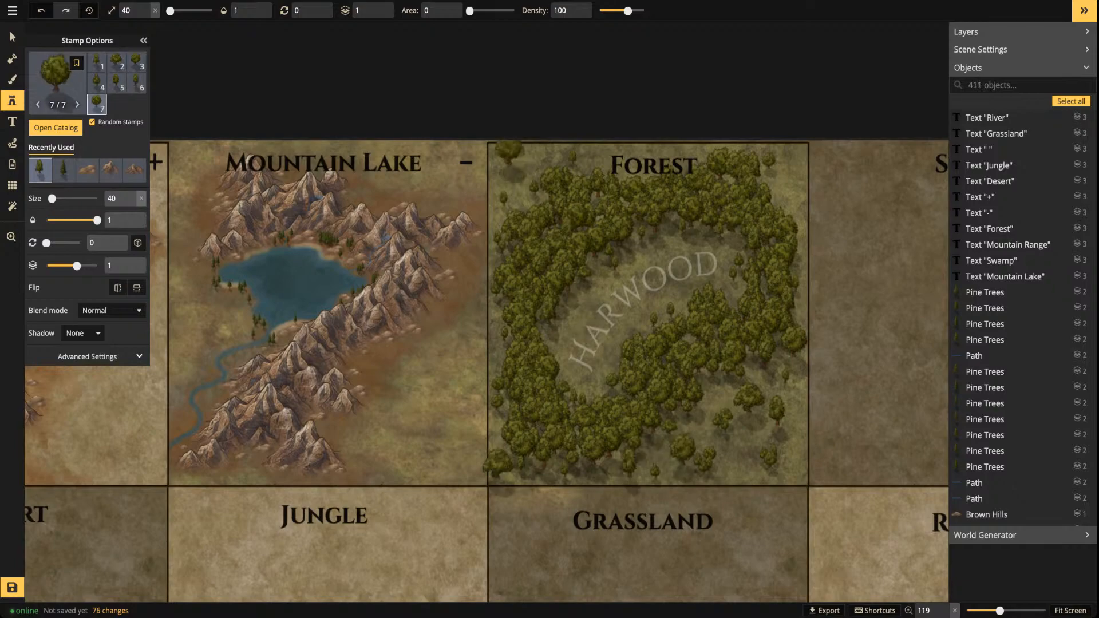
Add size 40 trees along the Forest square's northern border and in its northeast corner
{"action": "left_click", "coordinate": [580, 143]}
{"action": "left_click", "coordinate": [580, 143]}
{"action": "left_click", "coordinate": [783, 175]}
{"action": "left_click", "coordinate": [782, 174]}
{"action": "scroll", "coordinate": [727, 247], "scroll_direction": "up", "scroll_amount": 3}
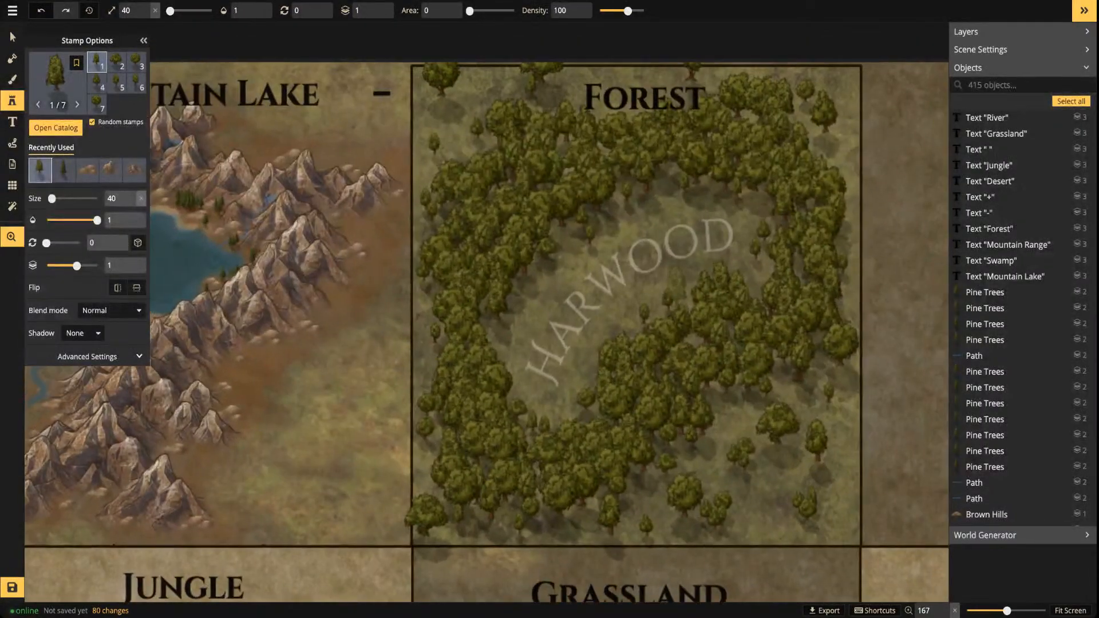
{"action": "scroll", "coordinate": [540, 260], "scroll_direction": "down", "scroll_amount": 3}
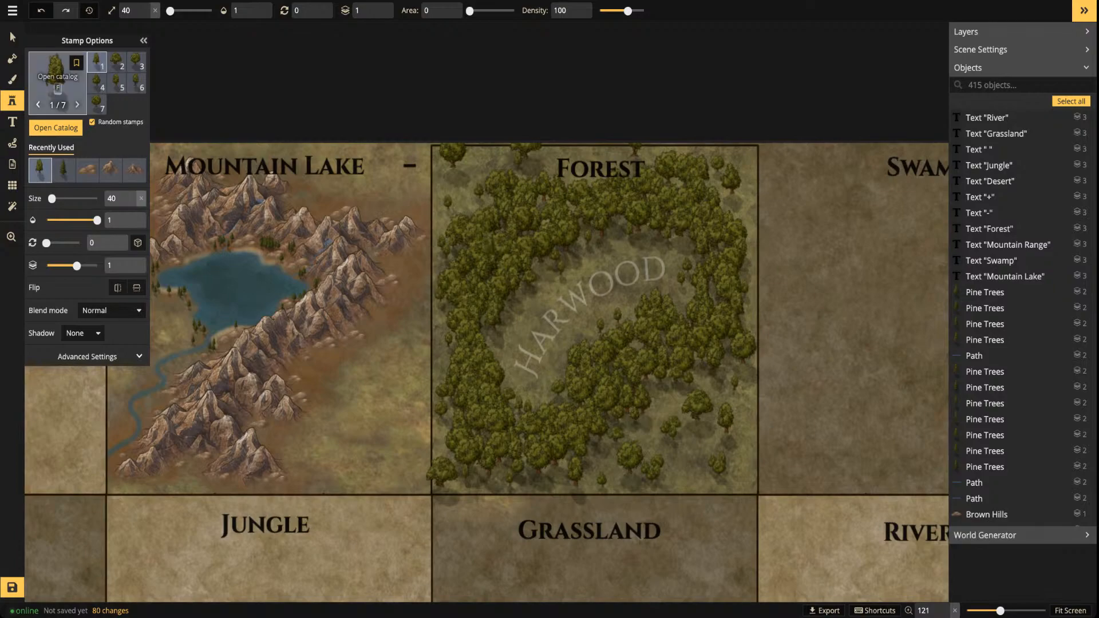
Paint brown ground beneath the eastern and southern trees with a round foreground brush, size 34, opacity 0.51, softness 1
{"action": "left_click", "coordinate": [12, 36]}
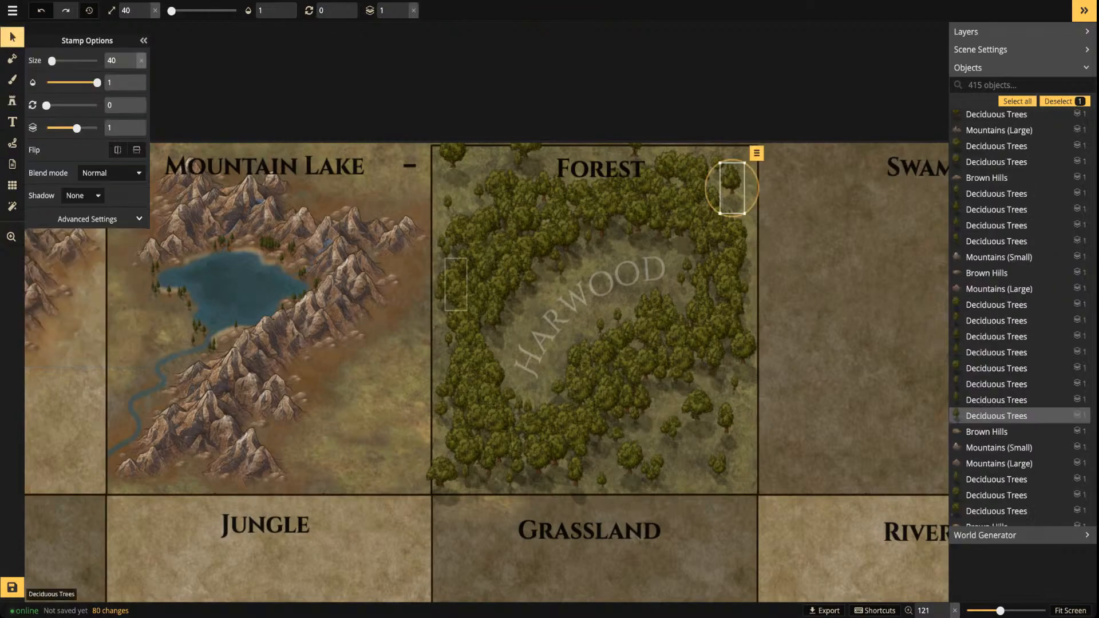
{"action": "left_click", "coordinate": [12, 79]}
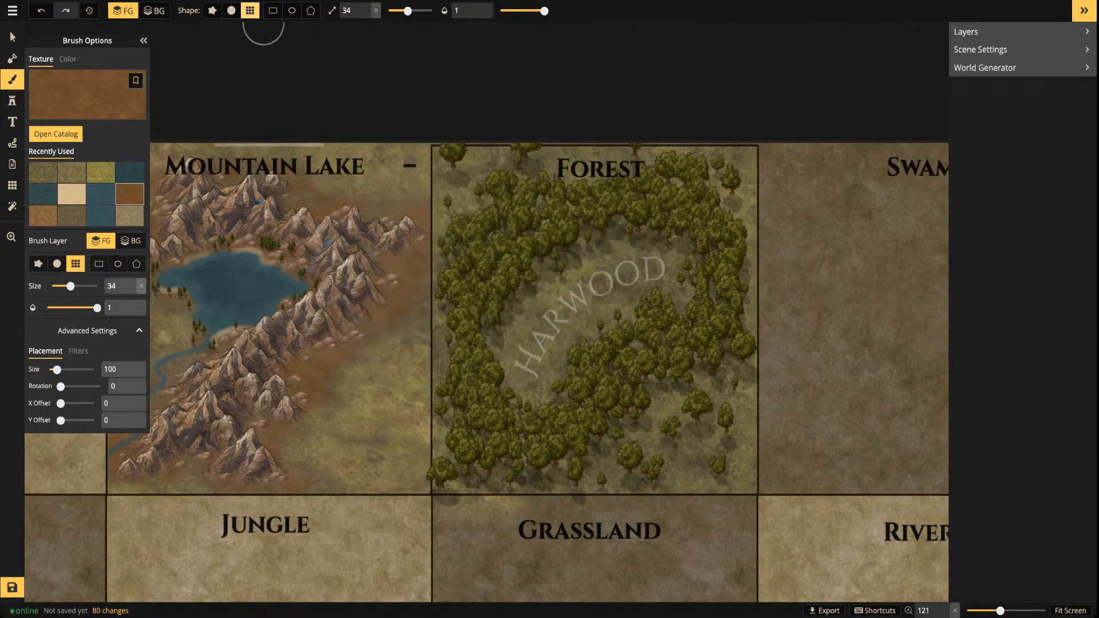
{"action": "left_click", "coordinate": [231, 11]}
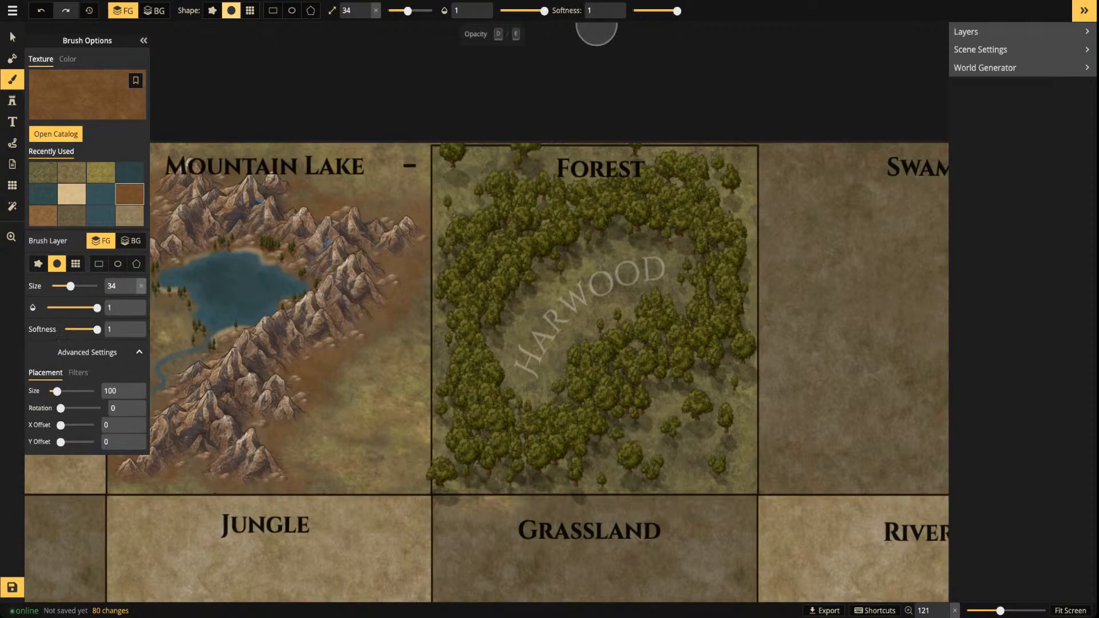
{"action": "left_click", "coordinate": [525, 11]}
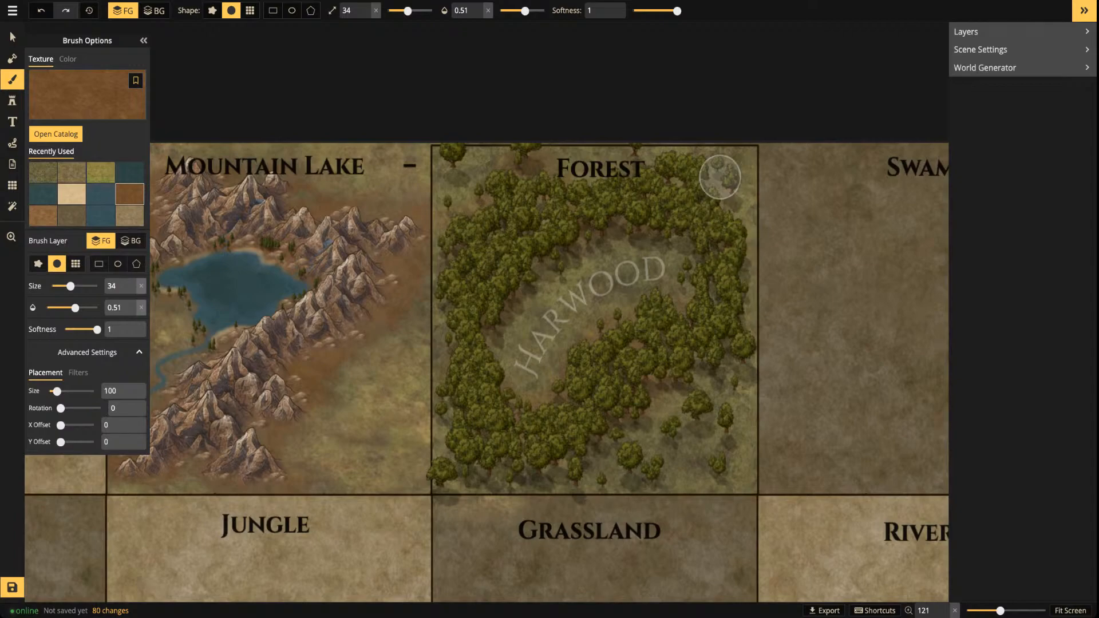
{"action": "left_click", "coordinate": [720, 335]}
{"action": "left_click", "coordinate": [694, 417]}
{"action": "left_click", "coordinate": [700, 412]}
{"action": "left_click", "coordinate": [725, 418]}
{"action": "left_click", "coordinate": [638, 476]}
{"action": "left_click", "coordinate": [656, 474]}
{"action": "left_click", "coordinate": [635, 457]}
{"action": "left_click", "coordinate": [571, 470]}
{"action": "left_click", "coordinate": [449, 477]}
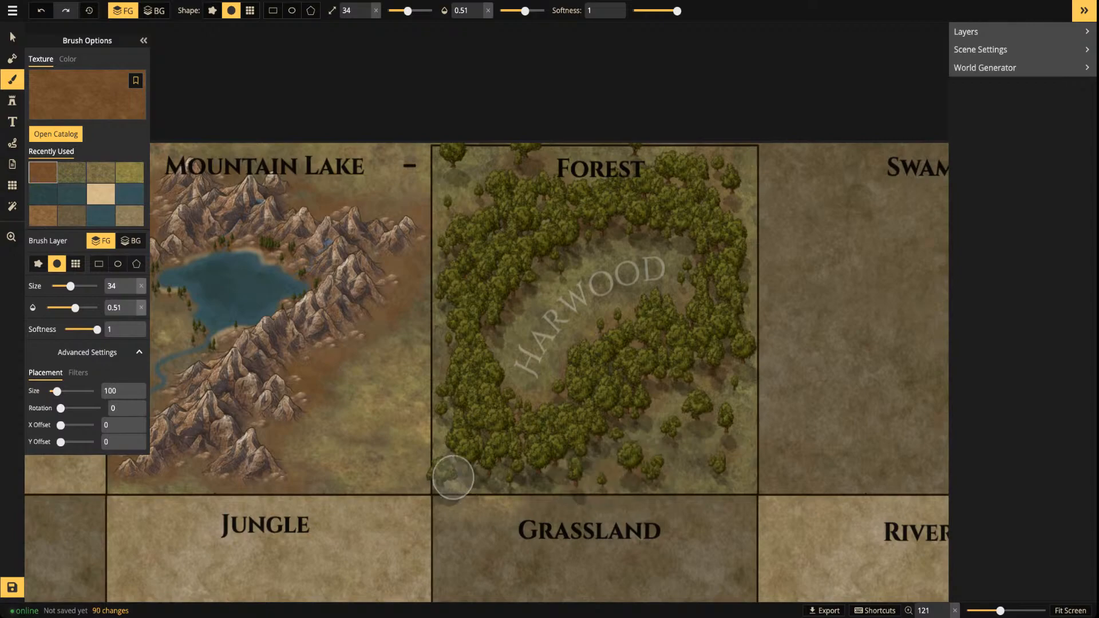
Paint the same brown ground beneath the northern corner trees and around the southeastern part of the tree ring
{"action": "left_click", "coordinate": [454, 165]}
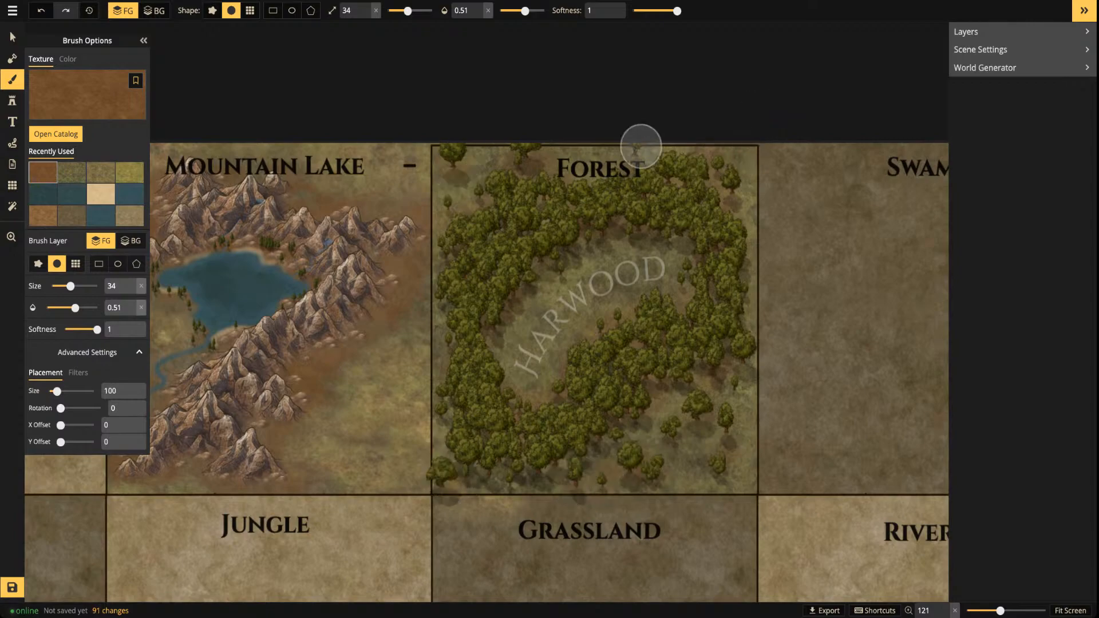
{"action": "left_click", "coordinate": [707, 160]}
{"action": "left_click", "coordinate": [687, 343]}
{"action": "left_click", "coordinate": [658, 377]}
{"action": "left_click", "coordinate": [641, 370]}
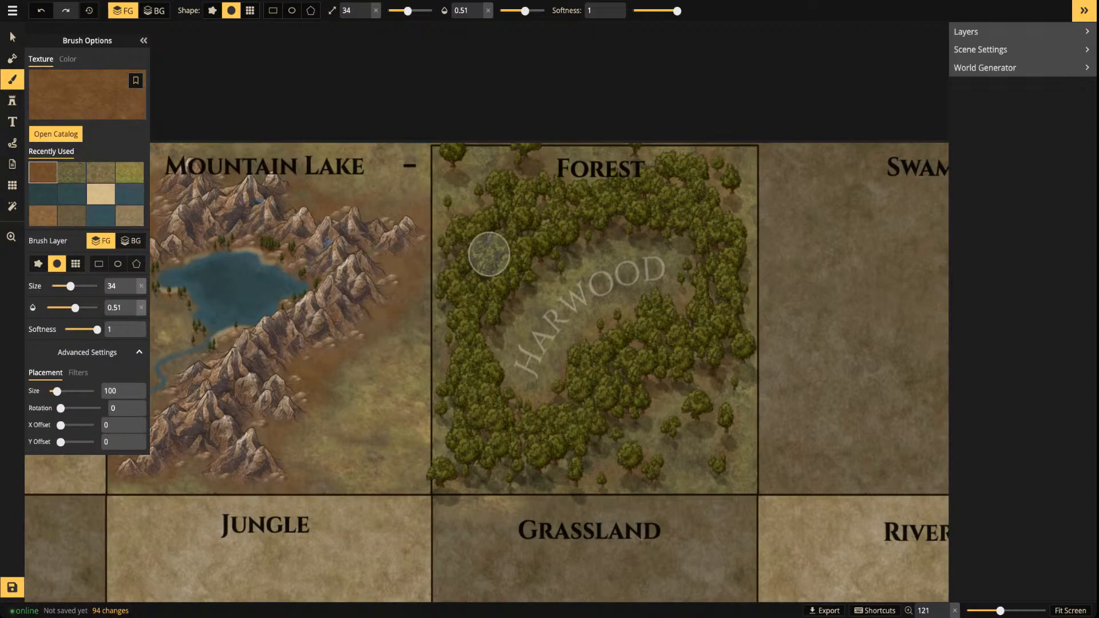
Darken the brown brush to brightness 56, reduce its size to 15, and paint darker patches among the ring's trees
{"action": "left_click", "coordinate": [78, 373]}
{"action": "left_click_drag", "start_coordinate": [82, 425], "coordinate": [73, 425]}
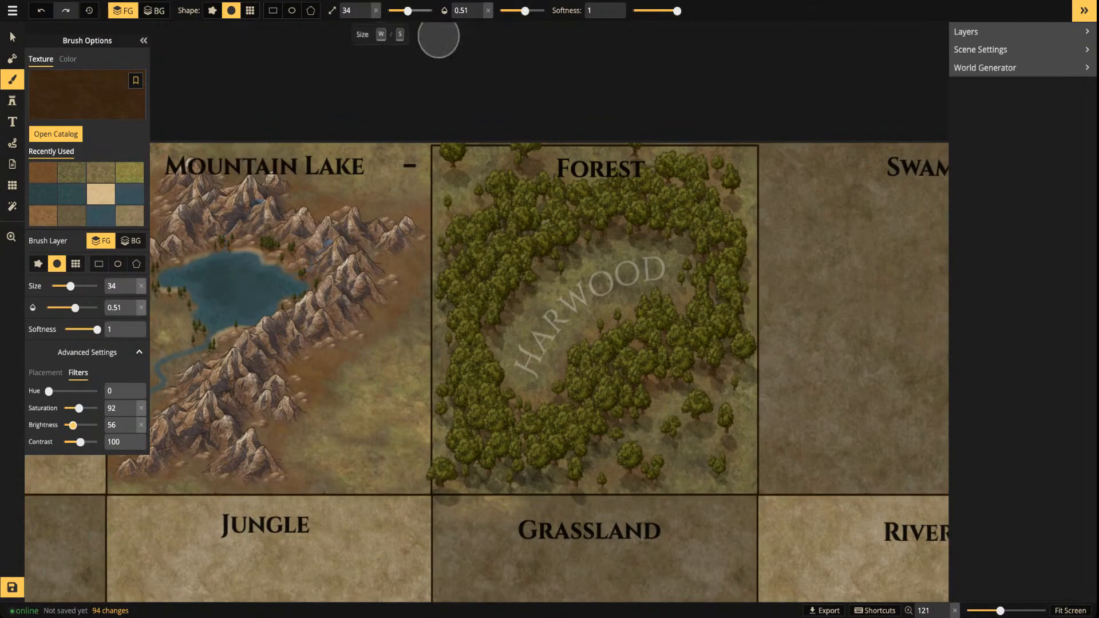
{"action": "left_click_drag", "start_coordinate": [407, 10], "coordinate": [399, 10]}
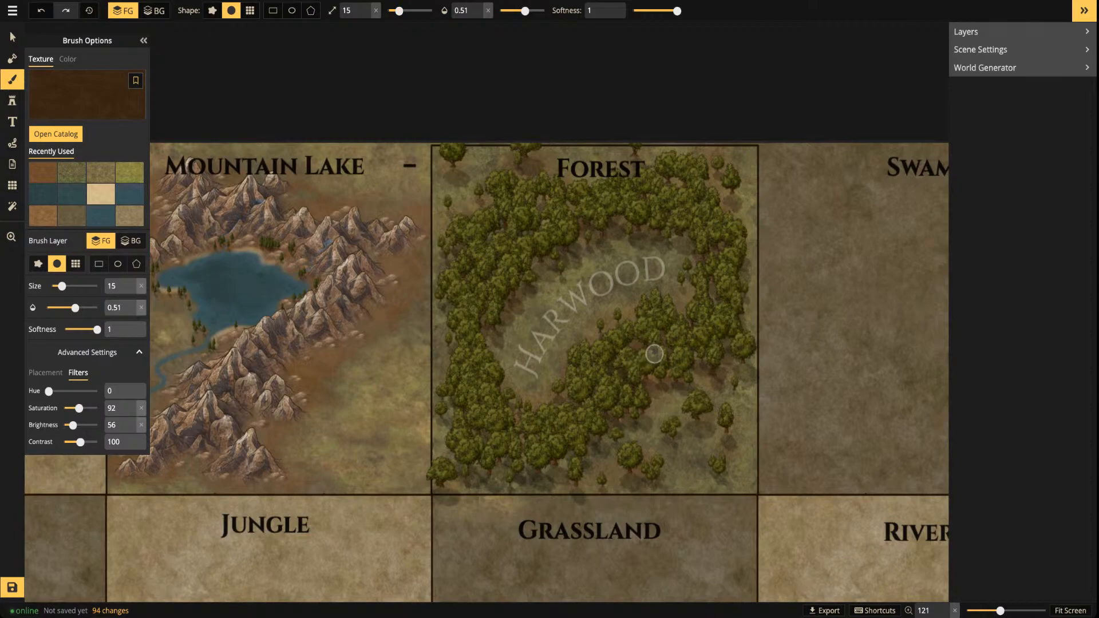
{"action": "left_click", "coordinate": [645, 346]}
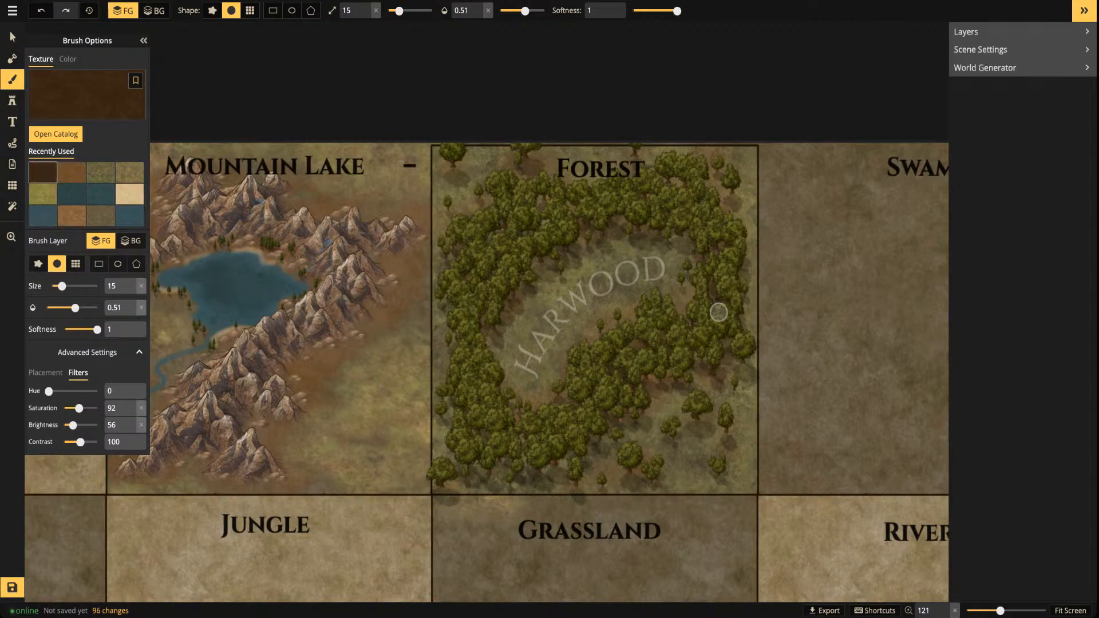
{"action": "left_click", "coordinate": [541, 243]}
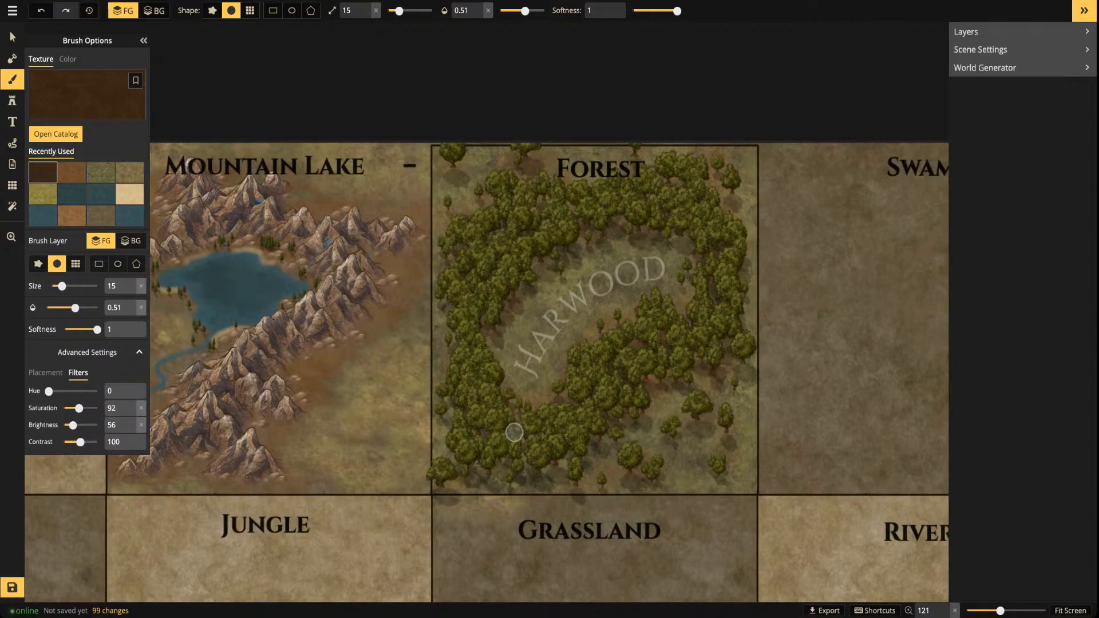
{"action": "left_click", "coordinate": [481, 290]}
{"action": "left_click", "coordinate": [508, 268]}
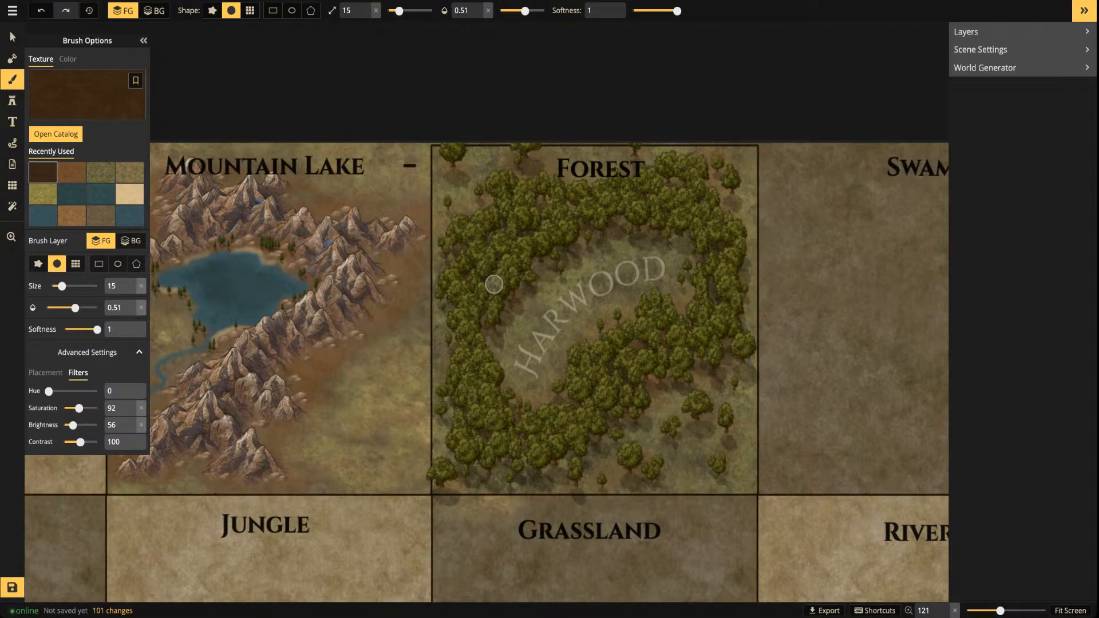
{"action": "left_click", "coordinate": [584, 416]}
Change the Harwood label's fill color to black
{"action": "key", "text": "s"}
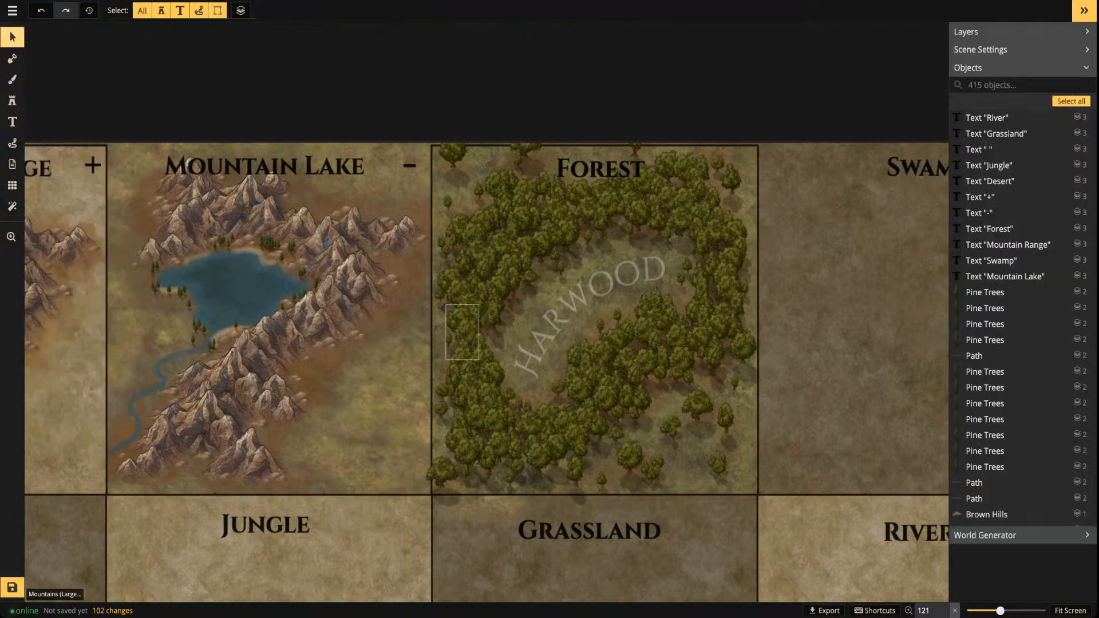
{"action": "left_click", "coordinate": [579, 301]}
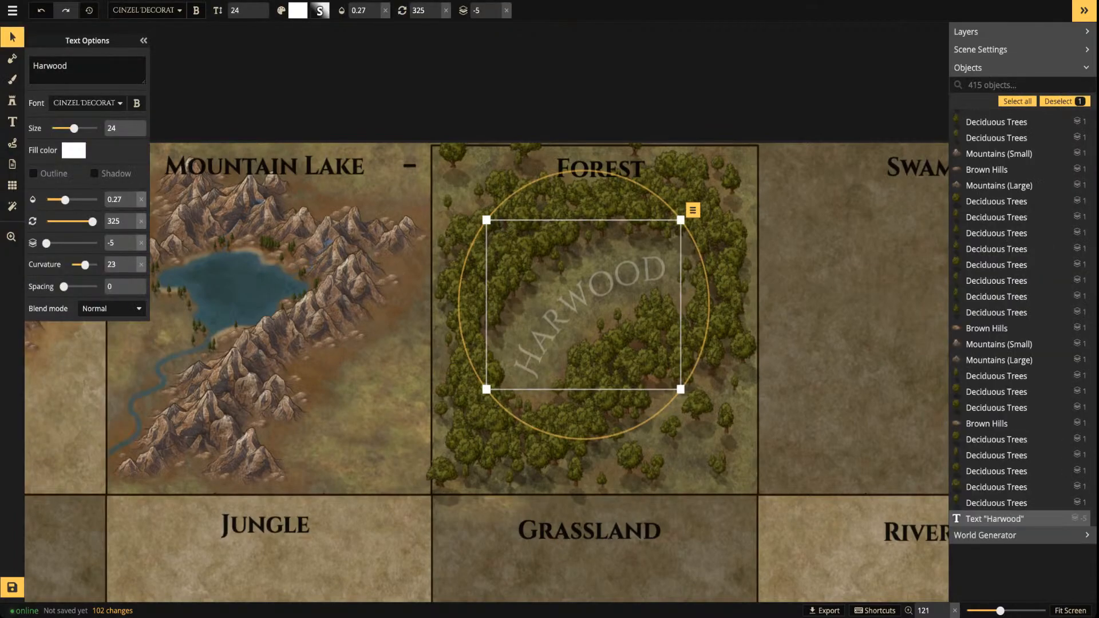
{"action": "left_click", "coordinate": [73, 150]}
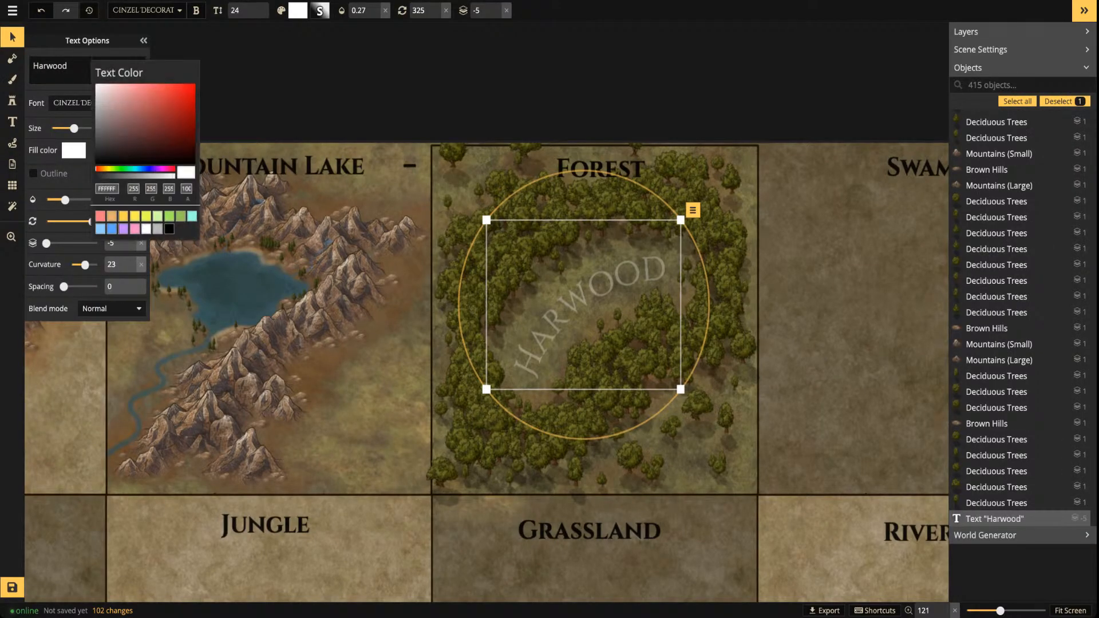
{"action": "left_click", "coordinate": [168, 228]}
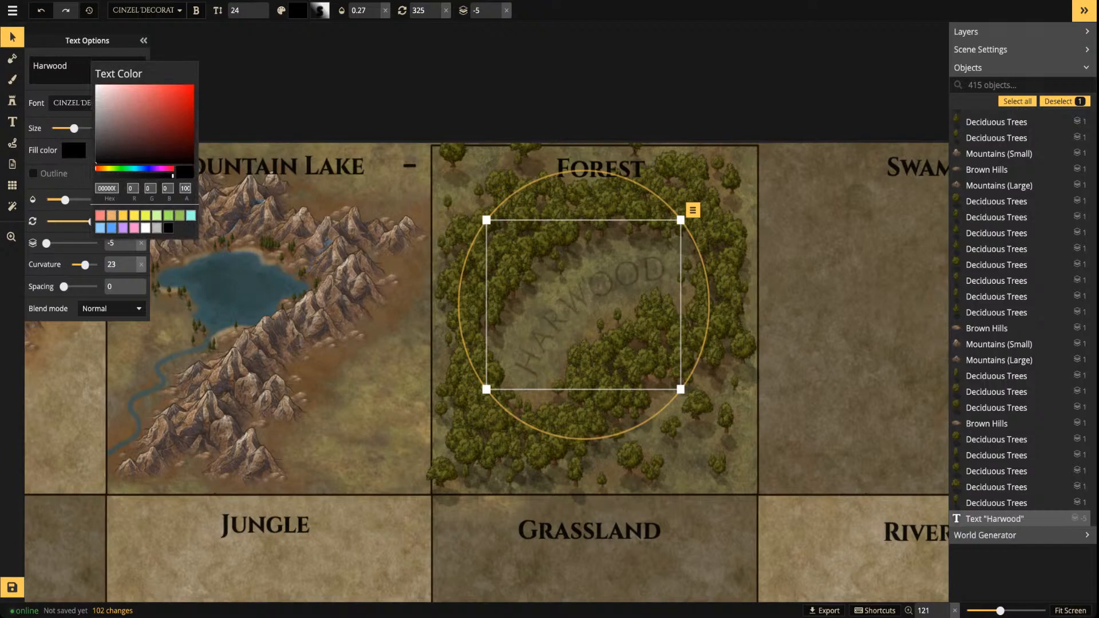
{"action": "left_click", "coordinate": [12, 78]}
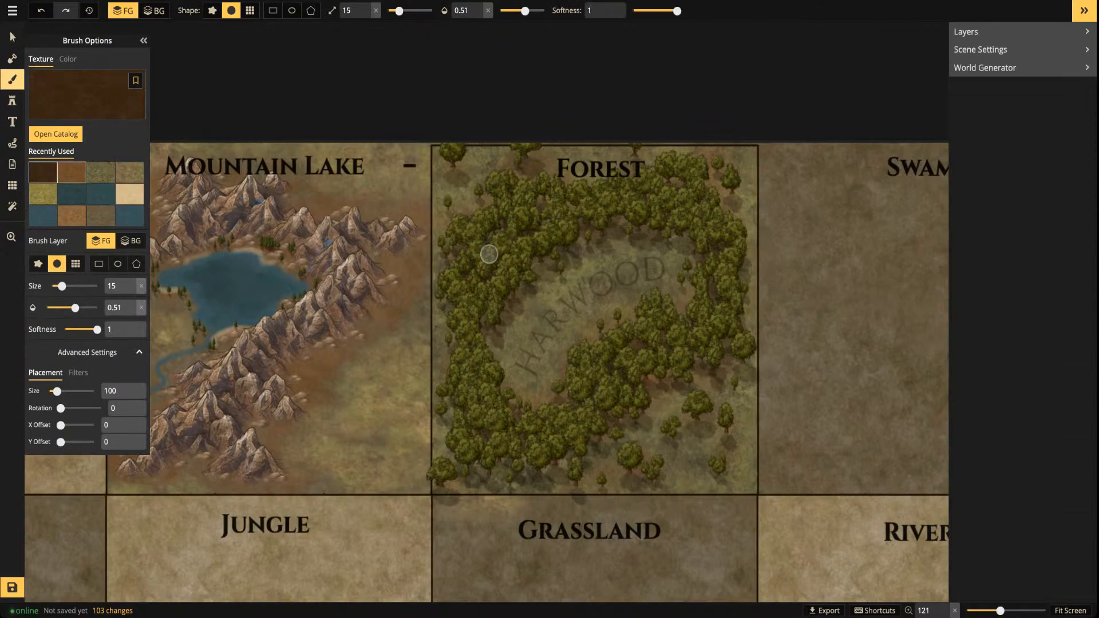
Switch the size 15 brush to the yellow-green grass texture, raise its brightness to 118, and lighten the clearing around the Harwood label
{"action": "left_click", "coordinate": [43, 193]}
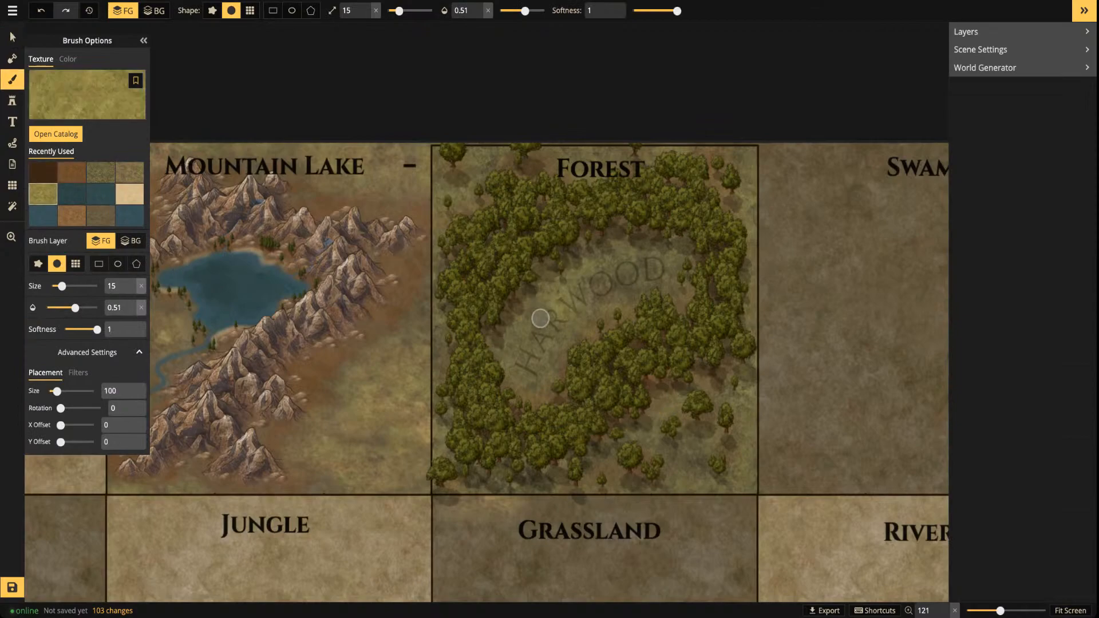
{"action": "left_click", "coordinate": [488, 254]}
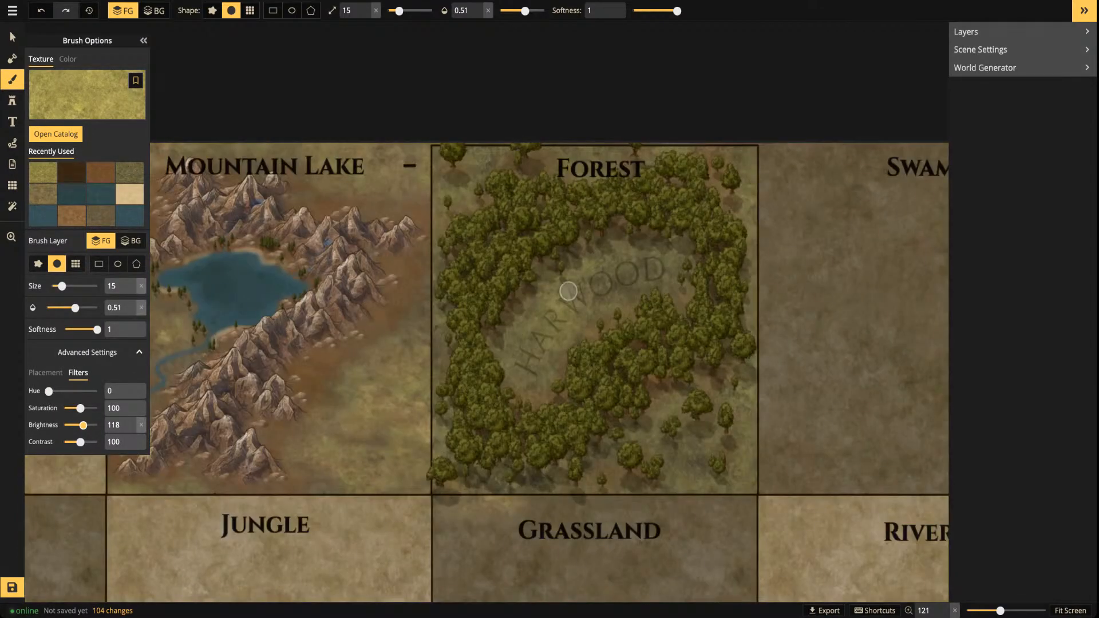
{"action": "mouse_move", "coordinate": [548, 325]}
{"action": "left_mouse_down"}
{"action": "mouse_move", "coordinate": [520, 365]}
{"action": "mouse_move", "coordinate": [542, 376]}
{"action": "mouse_move", "coordinate": [533, 361]}
{"action": "mouse_move", "coordinate": [575, 283]}
{"action": "mouse_move", "coordinate": [593, 295]}
{"action": "mouse_move", "coordinate": [629, 260]}
{"action": "mouse_move", "coordinate": [620, 270]}
{"action": "mouse_move", "coordinate": [650, 259]}
{"action": "mouse_move", "coordinate": [651, 277]}
{"action": "mouse_move", "coordinate": [675, 289]}
{"action": "mouse_move", "coordinate": [657, 277]}
{"action": "mouse_move", "coordinate": [618, 290]}
{"action": "mouse_move", "coordinate": [593, 305]}
{"action": "mouse_move", "coordinate": [597, 316]}
{"action": "mouse_move", "coordinate": [546, 337]}
{"action": "mouse_move", "coordinate": [537, 390]}
{"action": "mouse_move", "coordinate": [508, 345]}
{"action": "mouse_move", "coordinate": [548, 291]}
{"action": "left_mouse_up"}
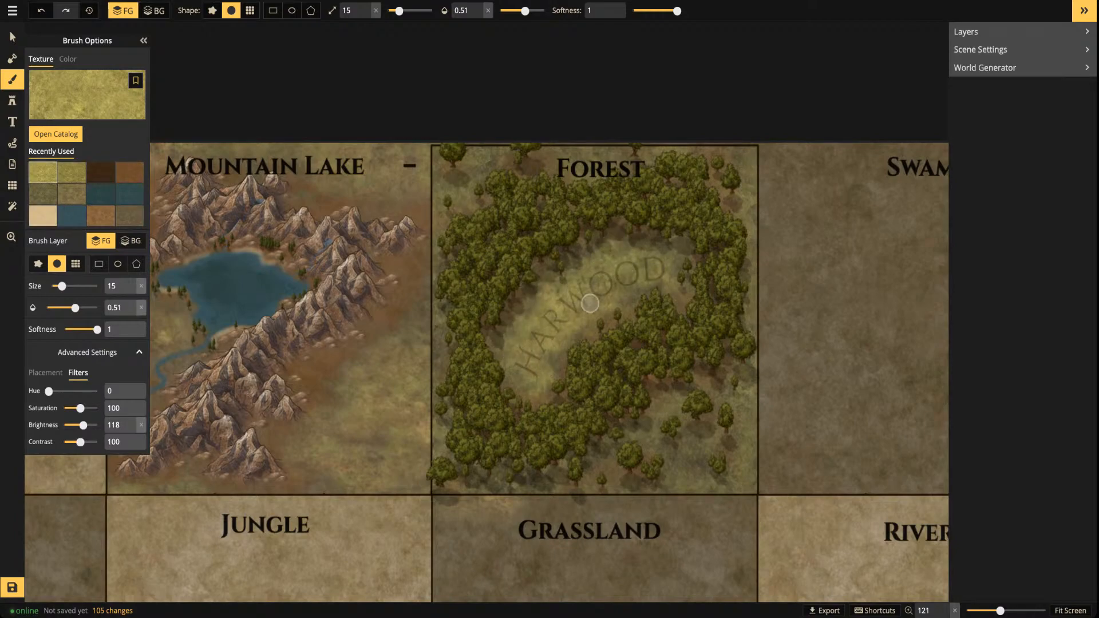
{"action": "left_click_drag", "start_coordinate": [534, 391], "coordinate": [498, 343]}
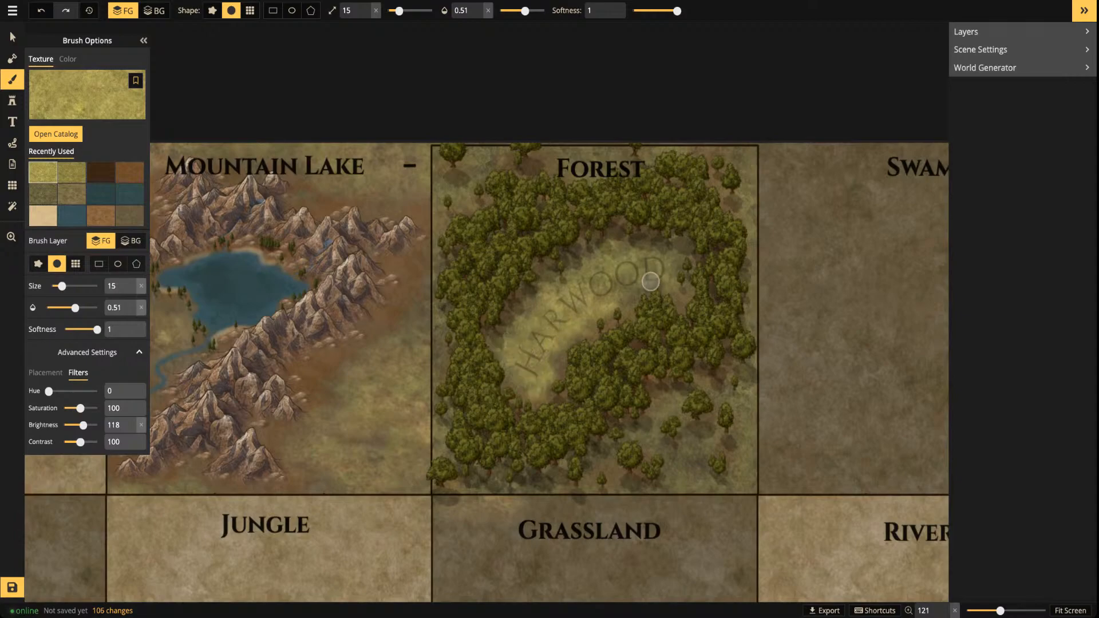
Set the Harwood label's opacity to 0.42 and deselect it
{"action": "key", "text": "v"}
{"action": "left_click", "coordinate": [578, 303]}
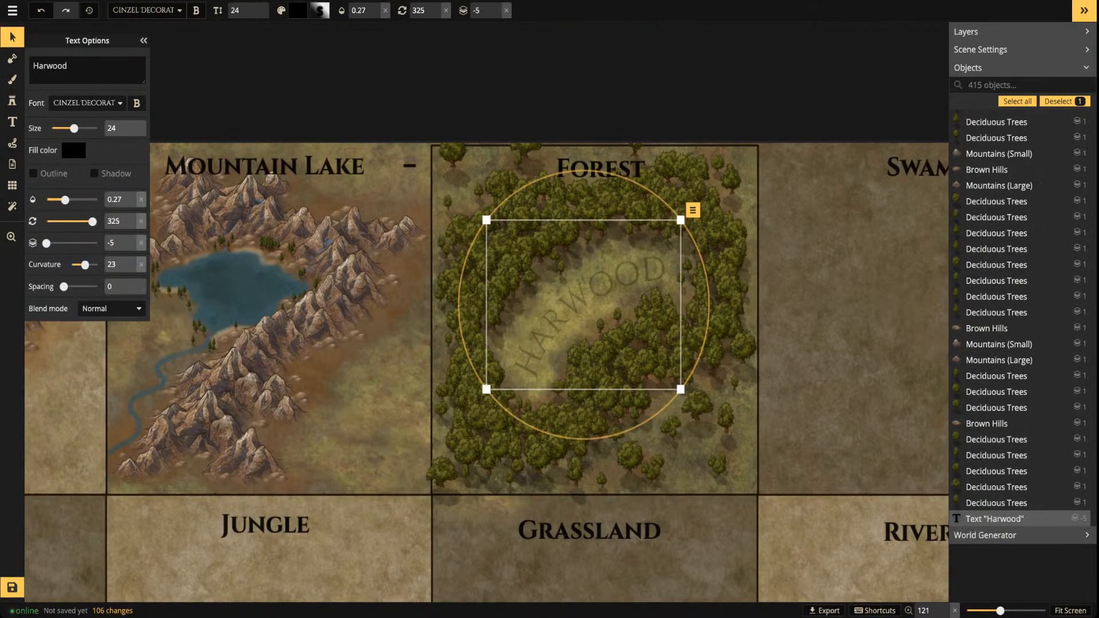
{"action": "left_click", "coordinate": [375, 6]}
{"action": "left_click", "coordinate": [376, 6]}
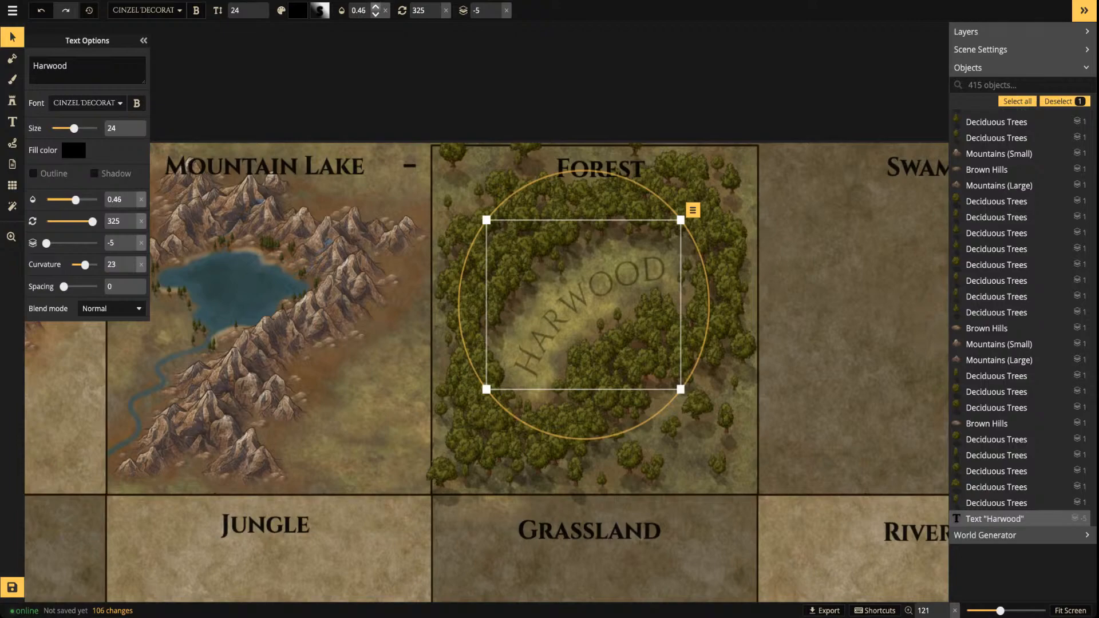
{"action": "left_click", "coordinate": [375, 15]}
{"action": "left_click", "coordinate": [12, 36]}
{"action": "scroll", "coordinate": [513, 224], "scroll_direction": "down", "scroll_amount": 2}
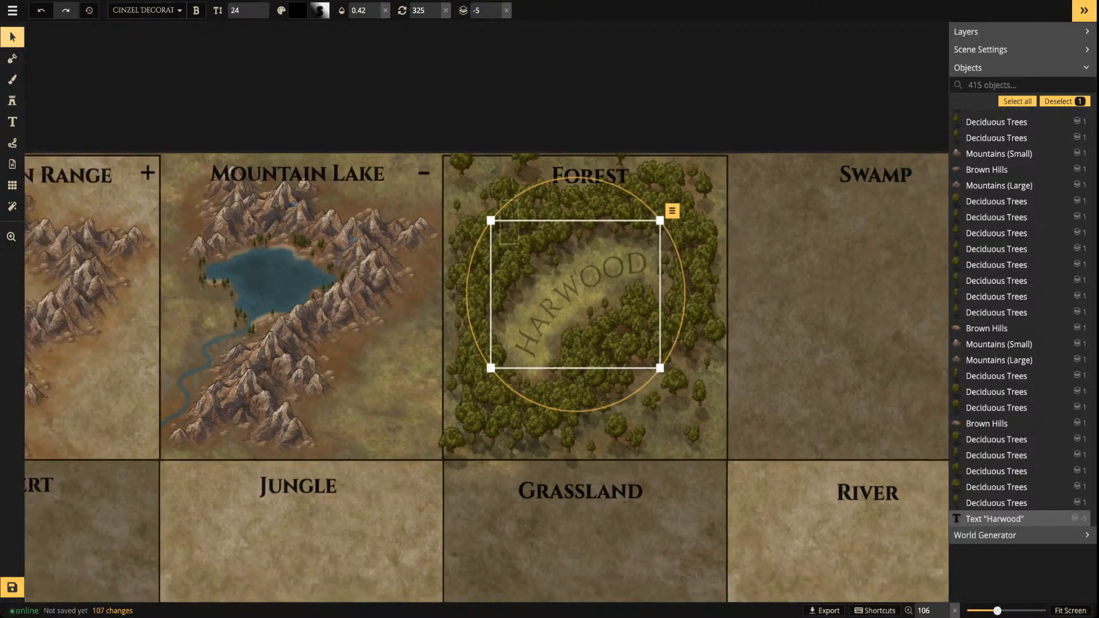
{"action": "left_click", "coordinate": [484, 115]}
{"action": "scroll", "coordinate": [484, 115], "scroll_direction": "down", "scroll_amount": 3}
{"action": "left_click_drag", "start_coordinate": [483, 114], "coordinate": [555, 153]}
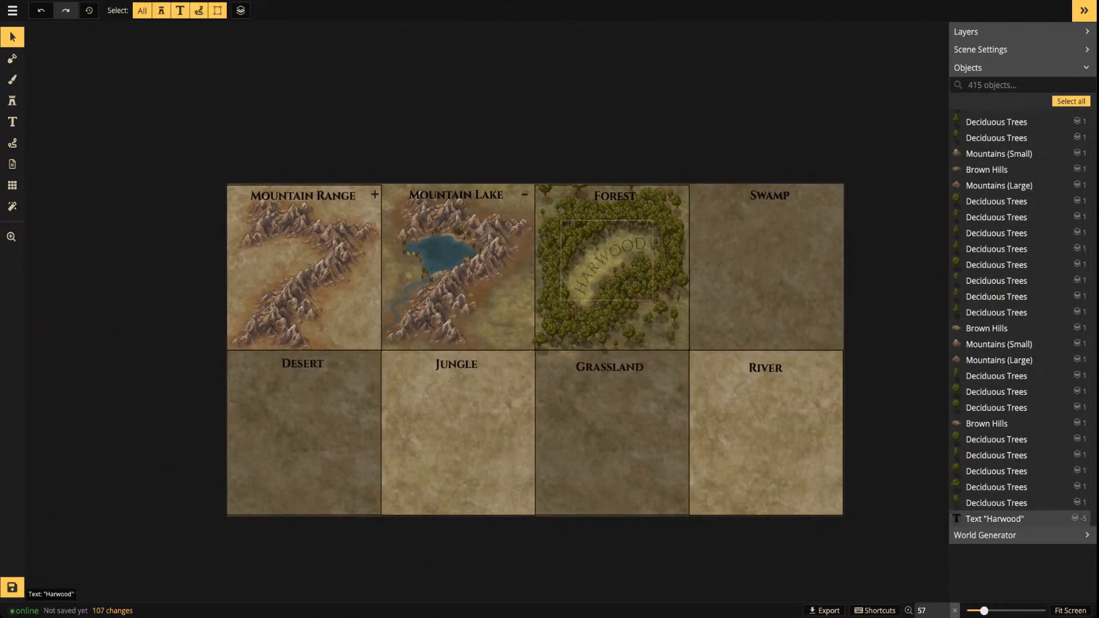
Look over the Forest tile and check the livestream's chat in YouTube Studio before returning to the map
{"action": "scroll", "coordinate": [624, 279], "scroll_direction": "up", "scroll_amount": 2}
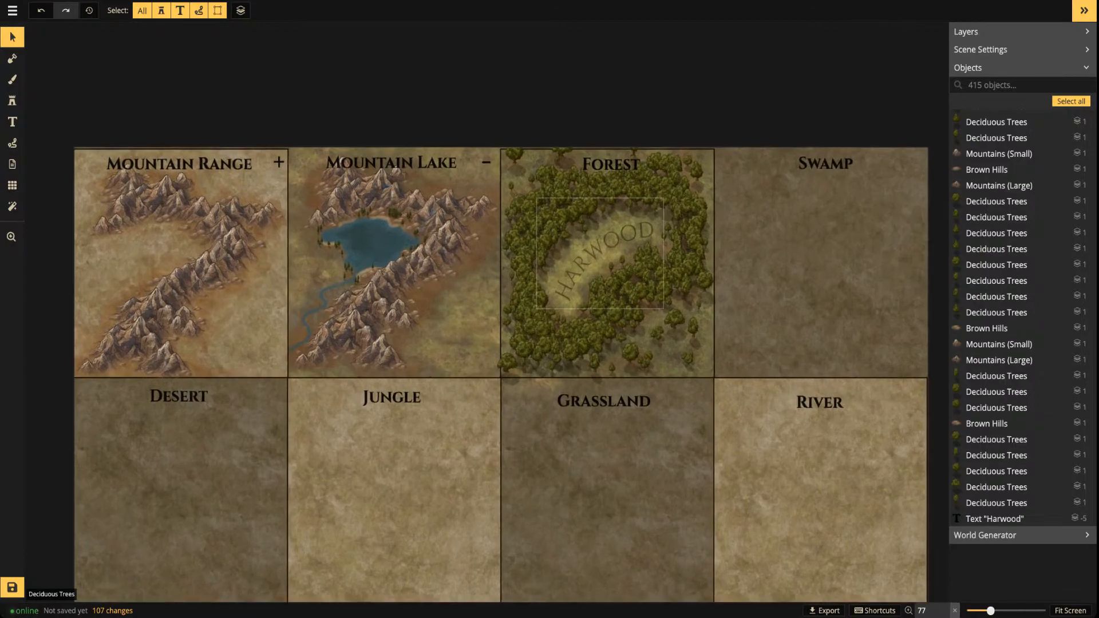
{"action": "scroll", "coordinate": [618, 269], "scroll_direction": "up", "scroll_amount": 1}
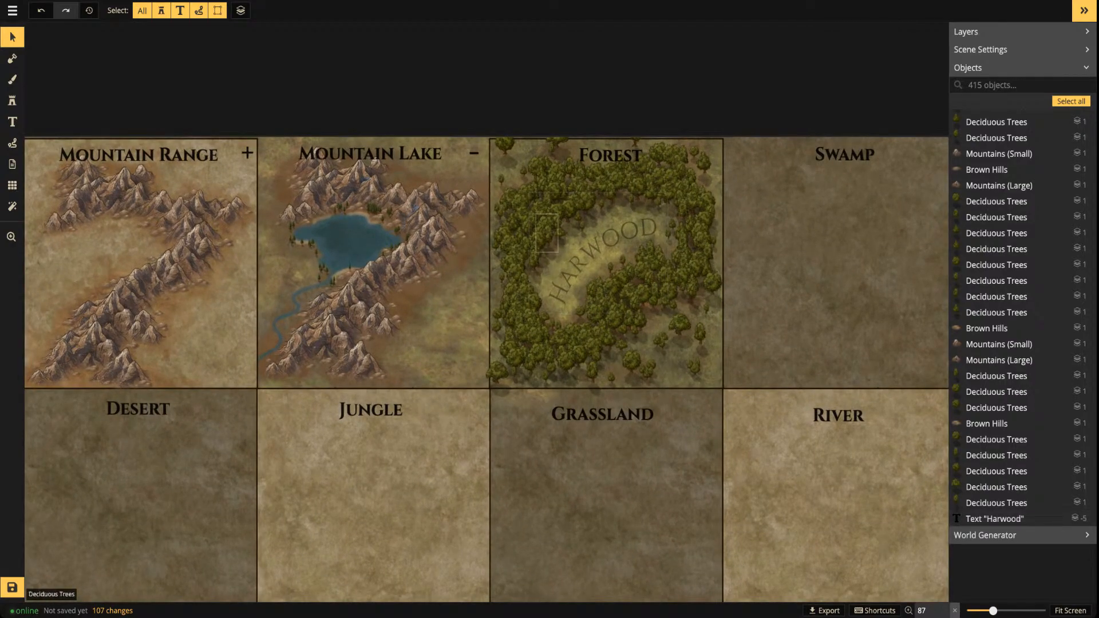
{"action": "scroll", "coordinate": [550, 241], "scroll_direction": "up", "scroll_amount": 3}
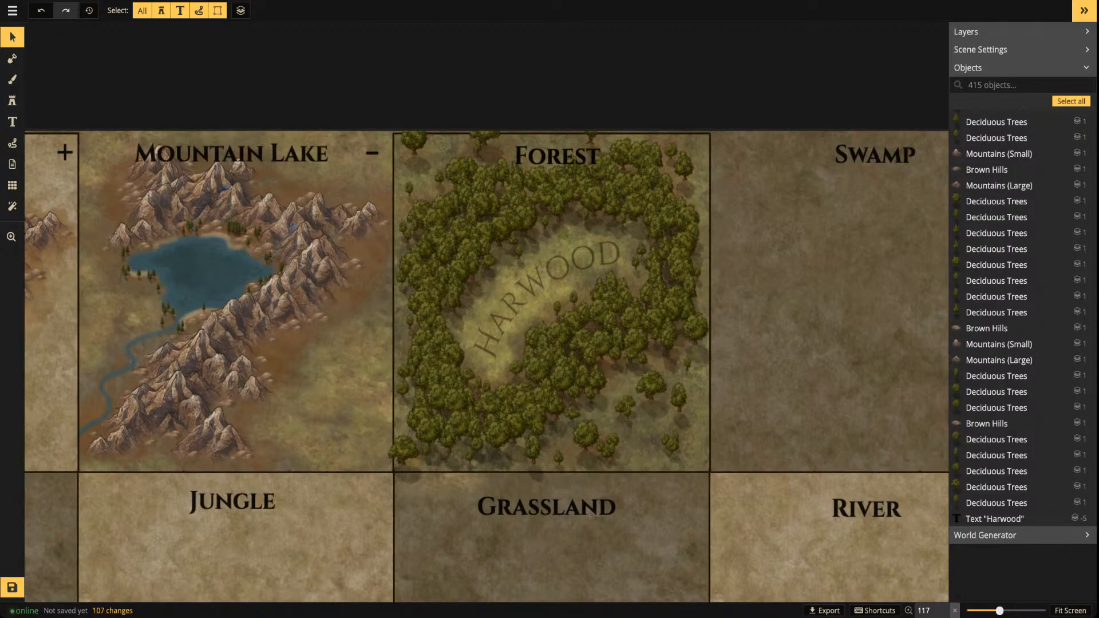
{"action": "key", "text": "ctrl+Tab"}
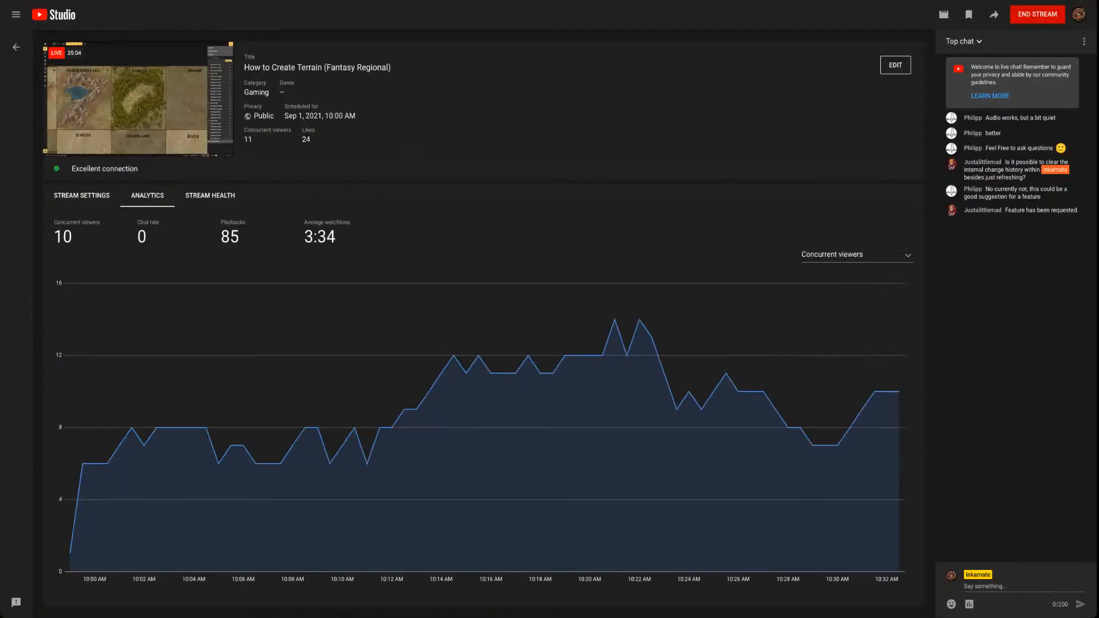
{"action": "key", "text": "ctrl+Tab"}
Load the grass stamp set from the catalog's Vegetation group at size 20 and open its filter settings
{"action": "scroll", "coordinate": [593, 285], "scroll_direction": "up", "scroll_amount": 3}
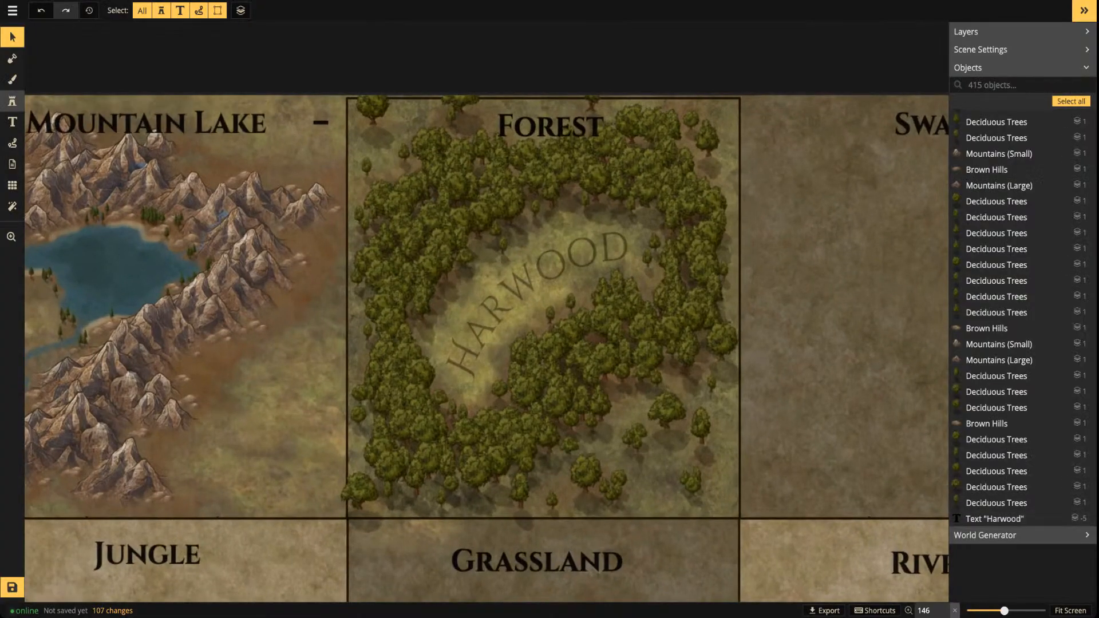
{"action": "left_click", "coordinate": [12, 100]}
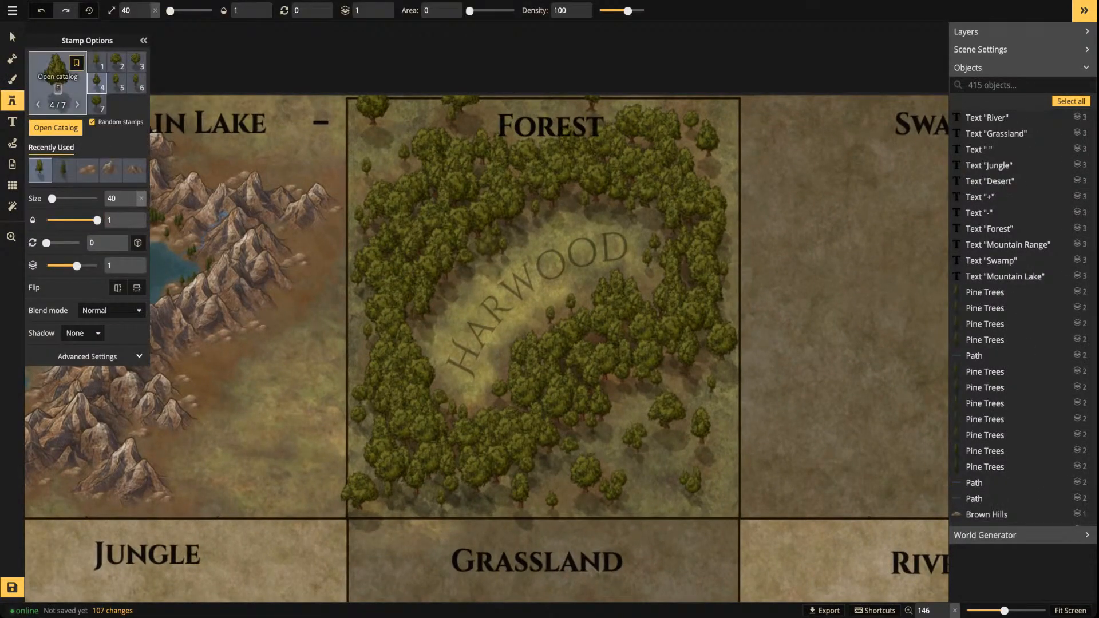
{"action": "left_click", "coordinate": [57, 75]}
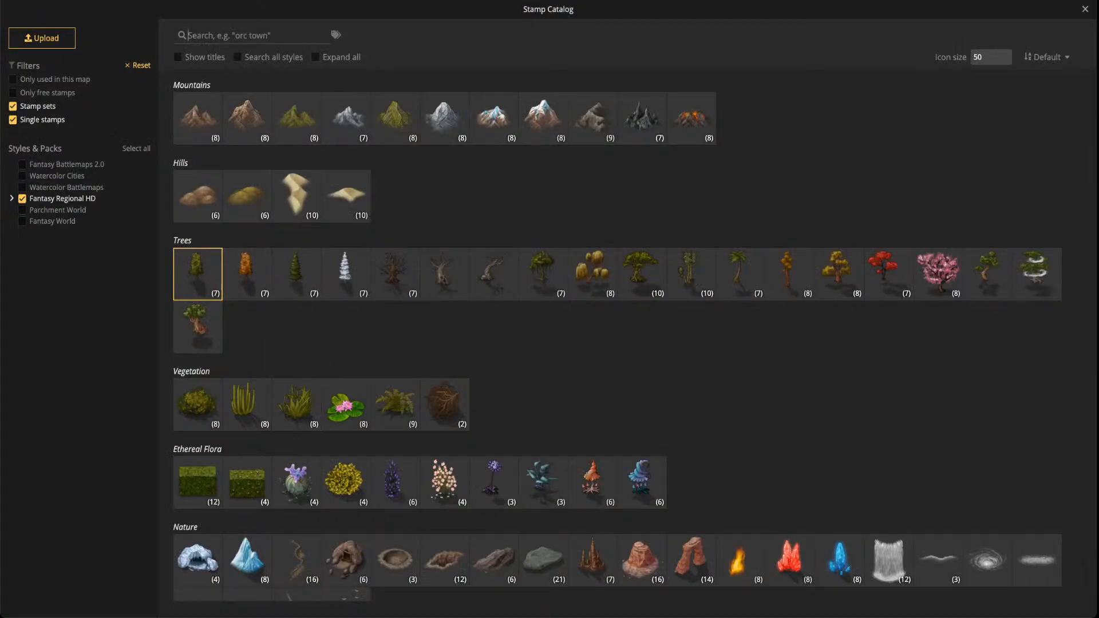
{"action": "left_click", "coordinate": [296, 404]}
{"action": "scroll", "coordinate": [654, 493], "scroll_direction": "up", "scroll_amount": 5}
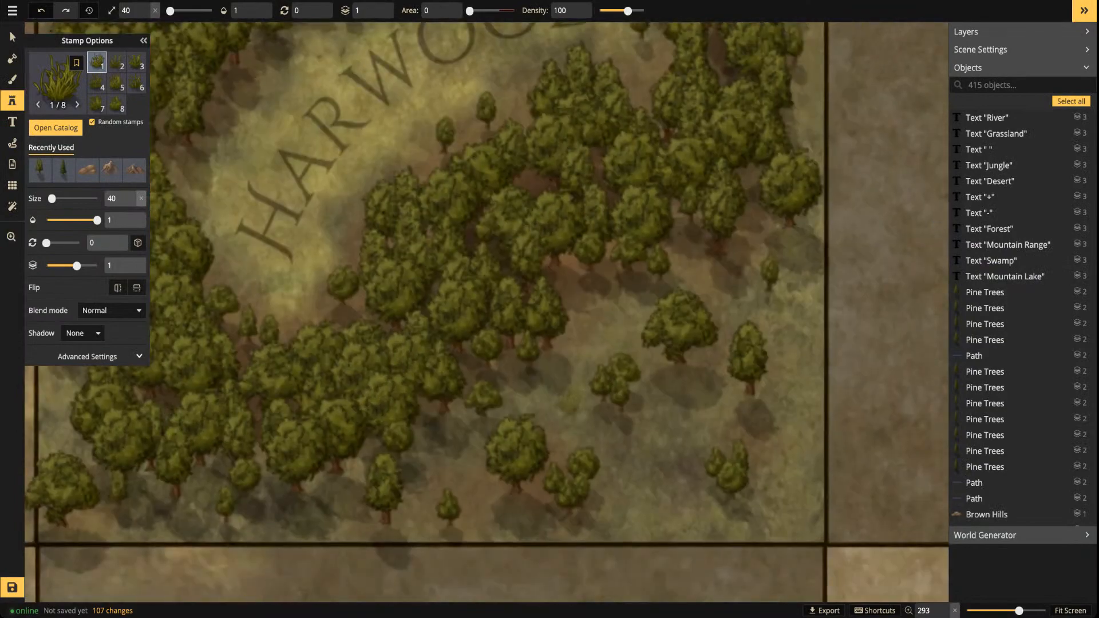
{"action": "key", "text": "bracketleft"}
{"action": "key", "text": "bracketleft"}
{"action": "key", "text": "space"}
{"action": "left_click_drag", "start_coordinate": [568, 404], "coordinate": [781, 542]}
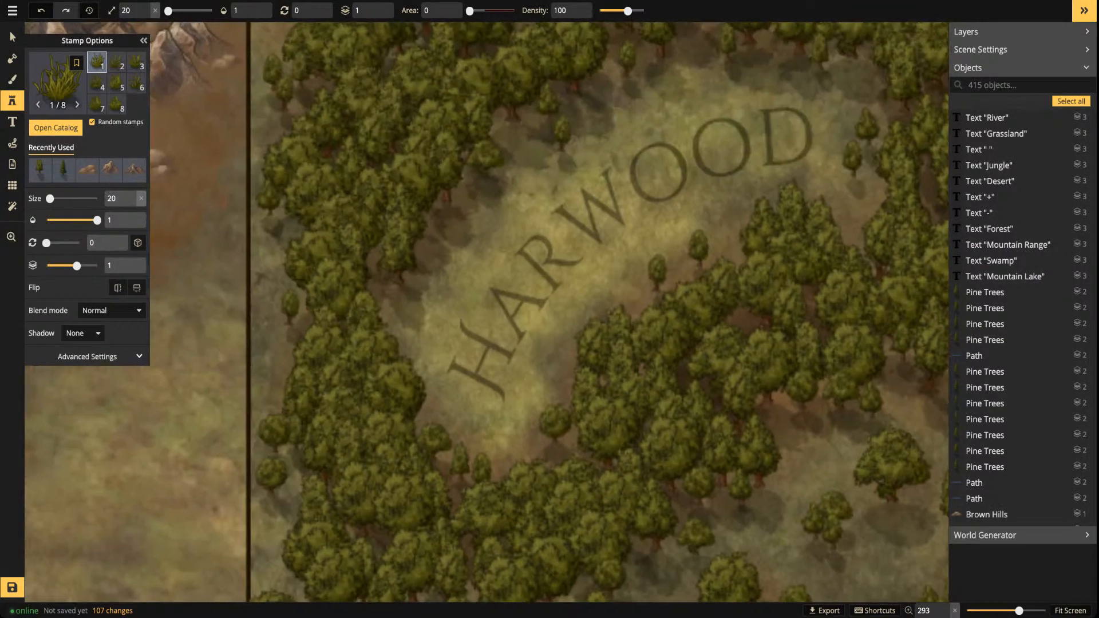
{"action": "left_click", "coordinate": [87, 357]}
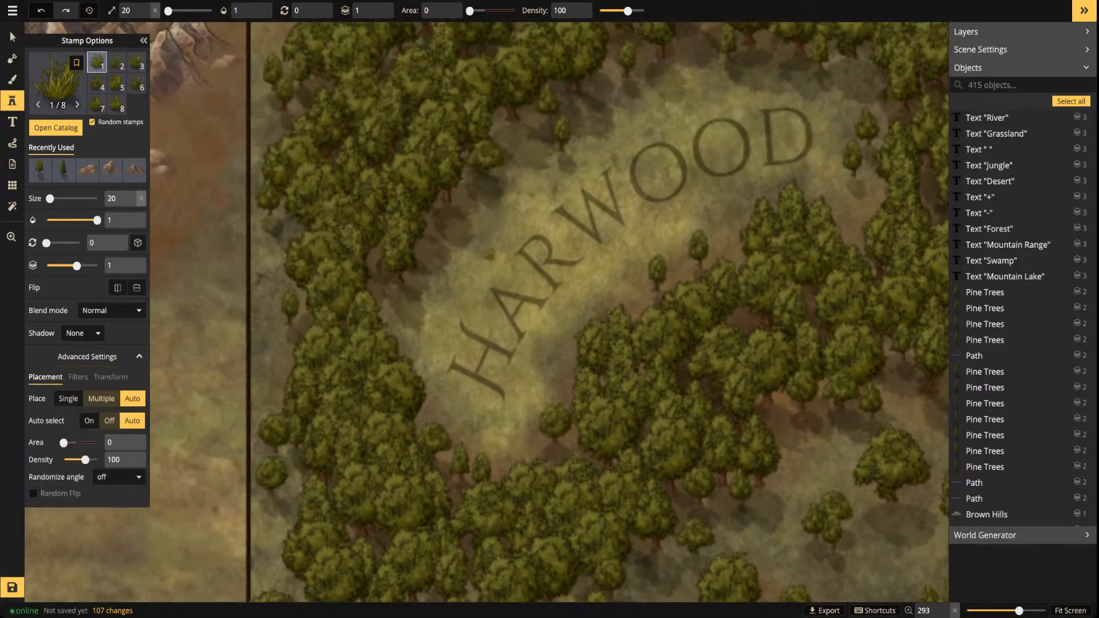
{"action": "left_click", "coordinate": [78, 377]}
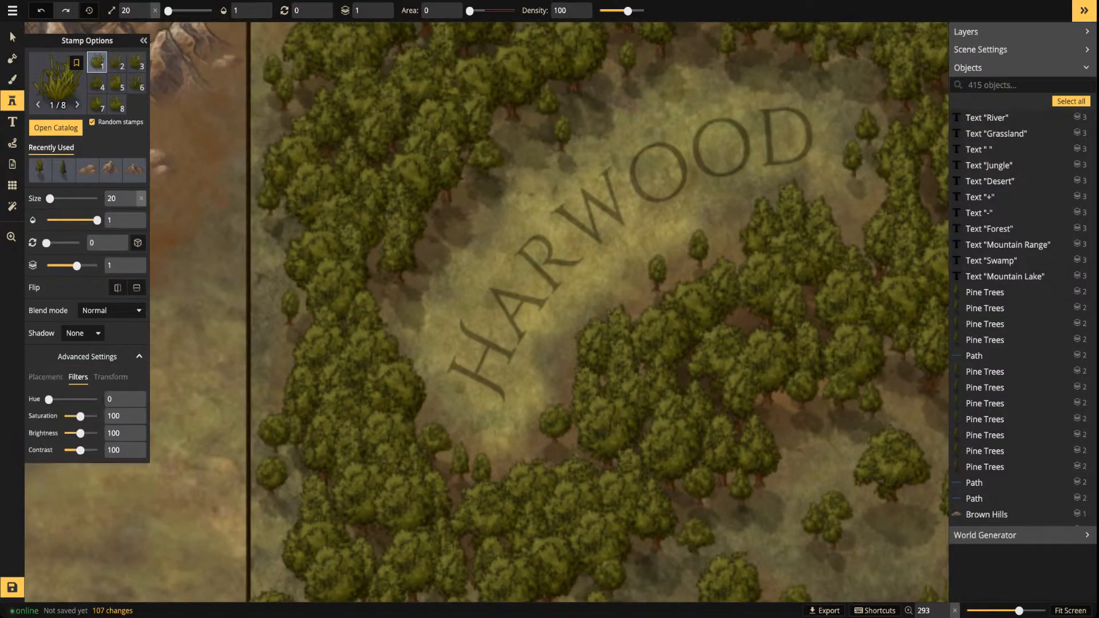
{"action": "left_click", "coordinate": [482, 410]}
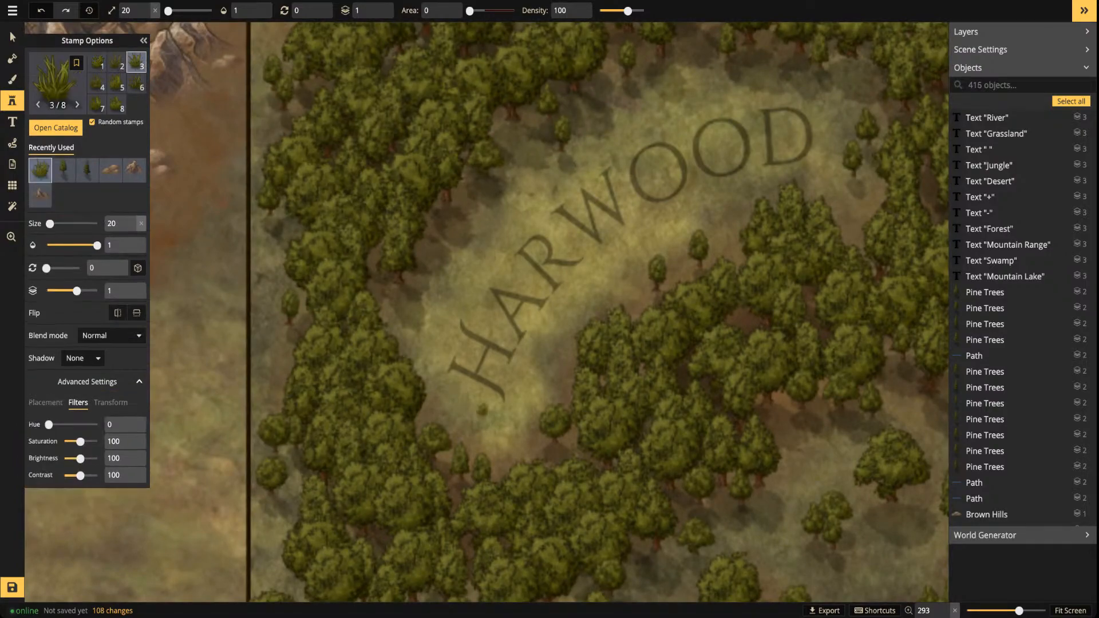
{"action": "left_click", "coordinate": [12, 37]}
{"action": "key", "text": "Escape"}
{"action": "key", "text": "Delete"}
Set the Brightness filter of the grass stamps to 110
{"action": "left_click", "coordinate": [12, 100]}
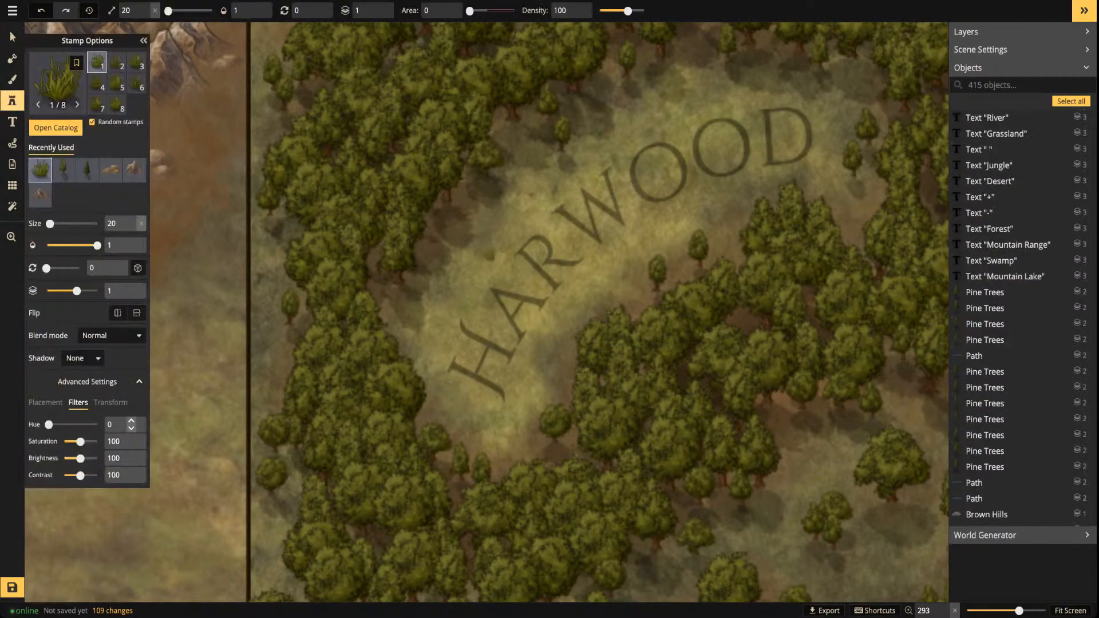
{"action": "left_click", "coordinate": [131, 454]}
{"action": "left_click", "coordinate": [131, 454]}
{"action": "left_click", "coordinate": [131, 454]}
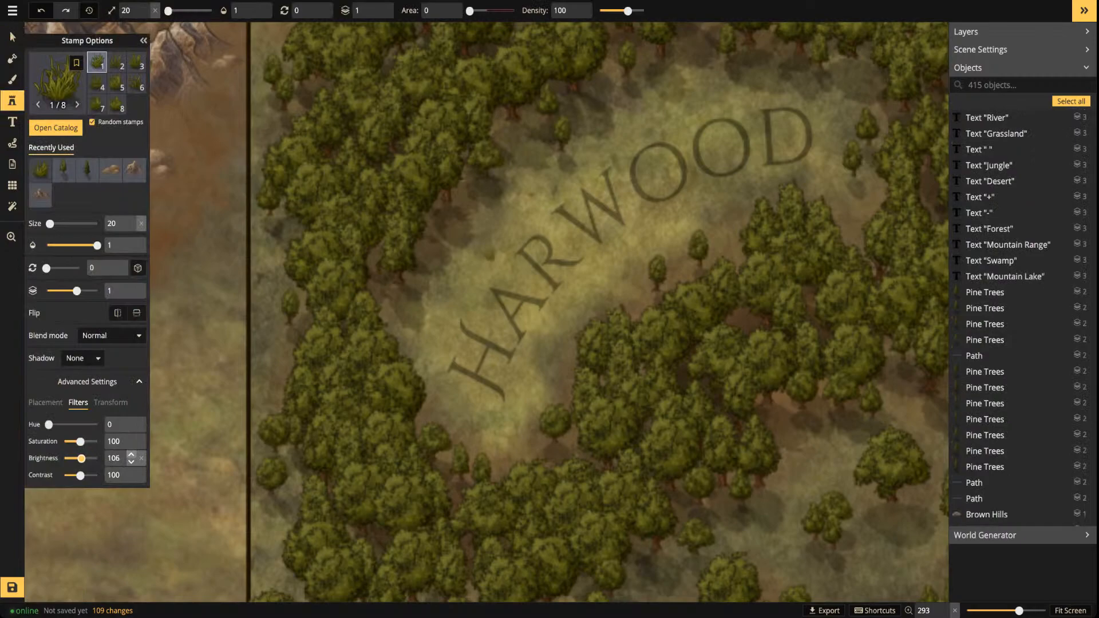
{"action": "left_click", "coordinate": [131, 454]}
Place size 20 grass tufts at the lower end and along the western edge of the Forest clearing
{"action": "left_click", "coordinate": [504, 416]}
{"action": "left_click", "coordinate": [537, 388]}
{"action": "left_click", "coordinate": [512, 424]}
{"action": "left_click", "coordinate": [432, 305]}
{"action": "left_click", "coordinate": [515, 189]}
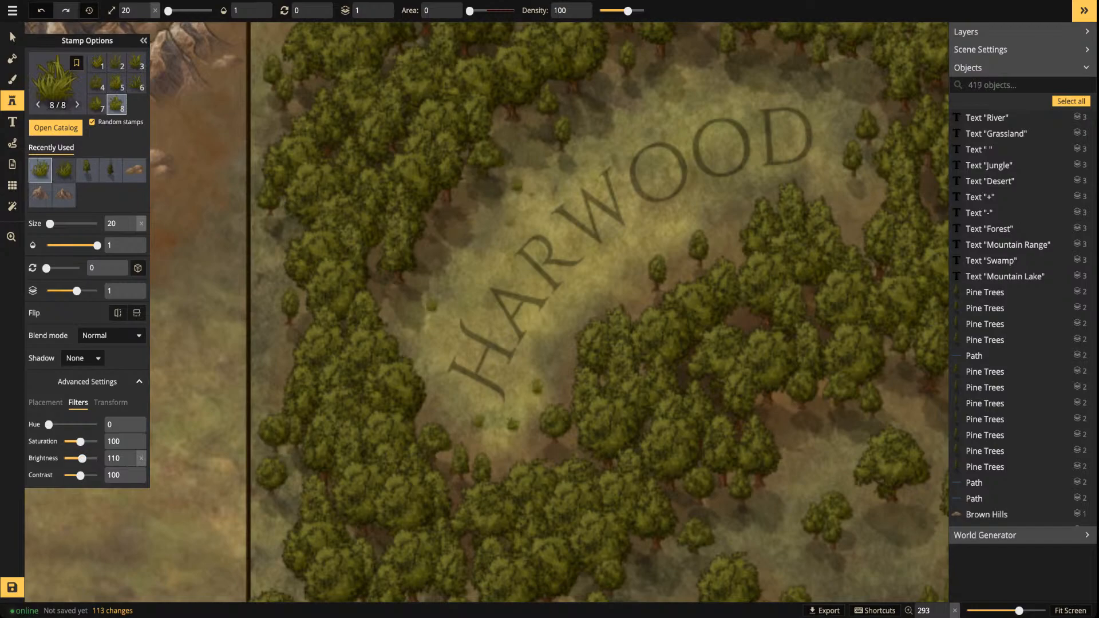
Scatter more size 20 grass tufts around the clearing's eastern end, near the small trees beside the HARWOOD text
{"action": "left_click_drag", "start_coordinate": [718, 84], "coordinate": [572, 111]}
{"action": "left_click", "coordinate": [563, 102]}
{"action": "left_click", "coordinate": [688, 118]}
{"action": "left_click", "coordinate": [714, 103]}
{"action": "left_click", "coordinate": [694, 117]}
{"action": "left_click", "coordinate": [698, 161]}
{"action": "left_click", "coordinate": [694, 221]}
{"action": "left_click", "coordinate": [709, 219]}
{"action": "left_click", "coordinate": [710, 231]}
Place grass tufts beside the lone trees below the HARWOOD text and one at the western tree line
{"action": "left_click", "coordinate": [538, 255]}
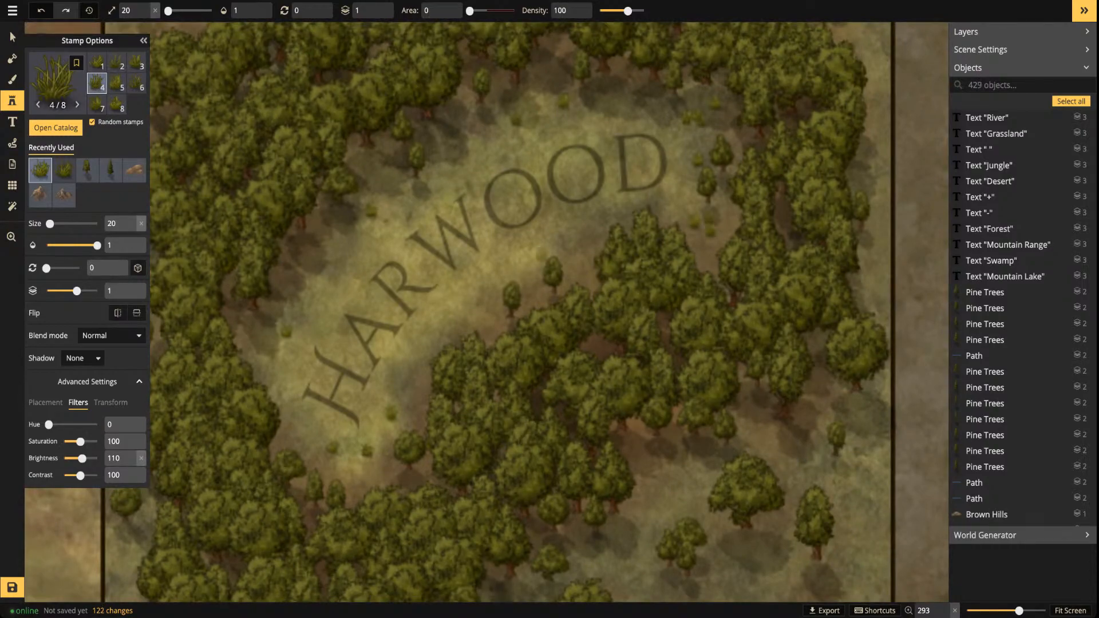
{"action": "left_click", "coordinate": [533, 261]}
{"action": "left_click", "coordinate": [576, 248]}
{"action": "left_click", "coordinate": [472, 312]}
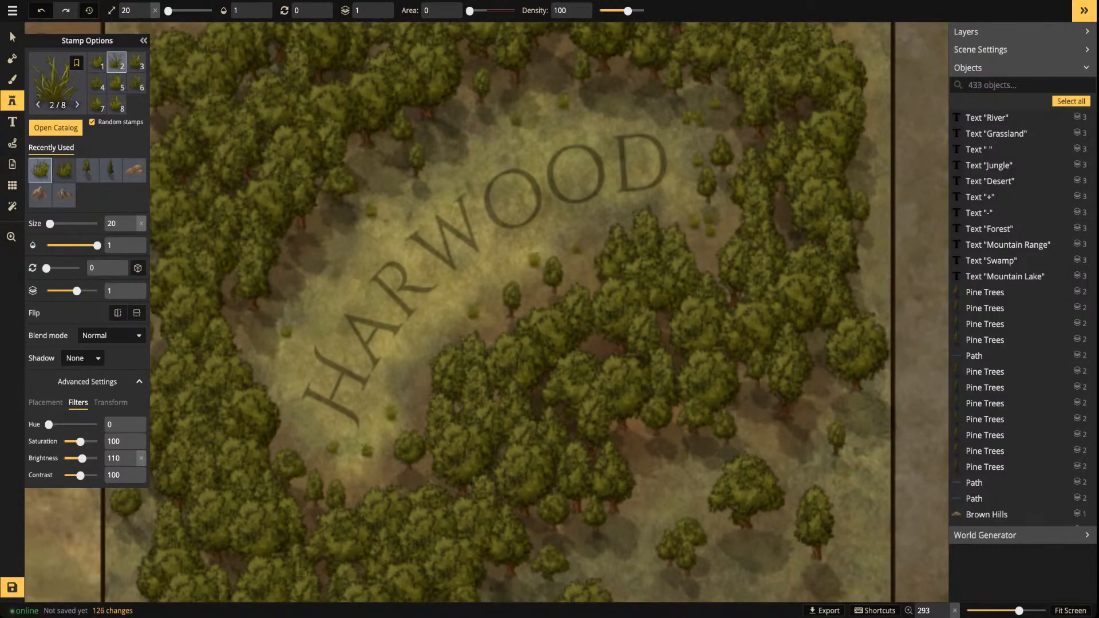
{"action": "left_click", "coordinate": [310, 285]}
Reduce the grass stamps to size 10 and add small tufts at the clearing's western edge, southern end and centre
{"action": "key", "text": "bracketleft"}
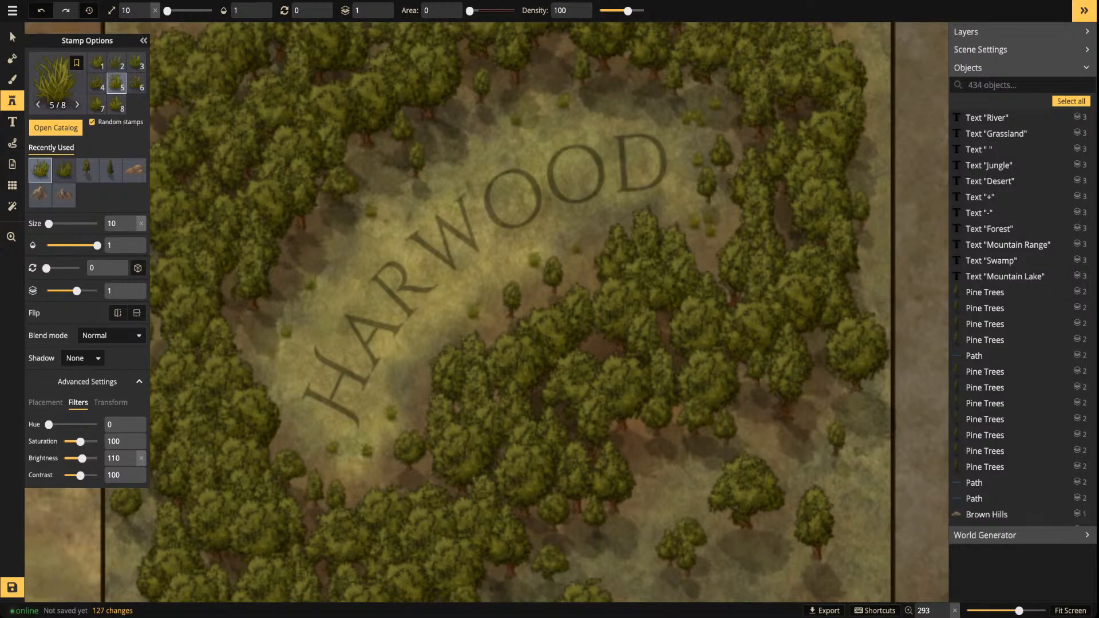
{"action": "left_click", "coordinate": [306, 296]}
{"action": "left_click", "coordinate": [305, 296]}
{"action": "left_click", "coordinate": [312, 296]}
{"action": "left_click", "coordinate": [325, 279]}
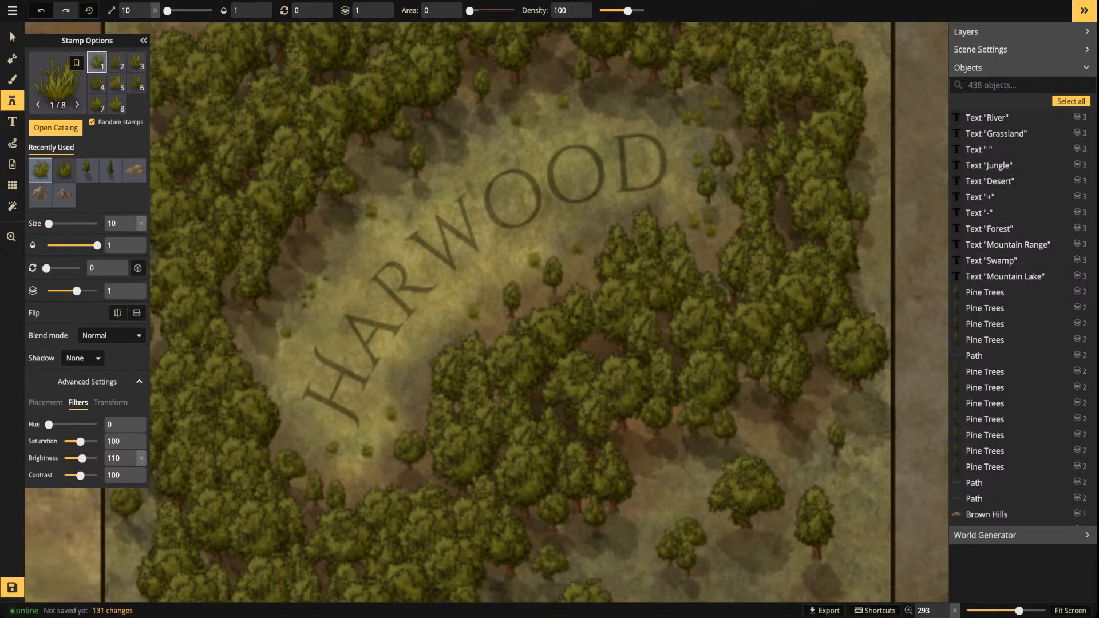
{"action": "left_click", "coordinate": [333, 448]}
{"action": "left_click", "coordinate": [317, 439]}
{"action": "left_click", "coordinate": [553, 232]}
{"action": "left_click", "coordinate": [553, 231]}
{"action": "left_click", "coordinate": [552, 231]}
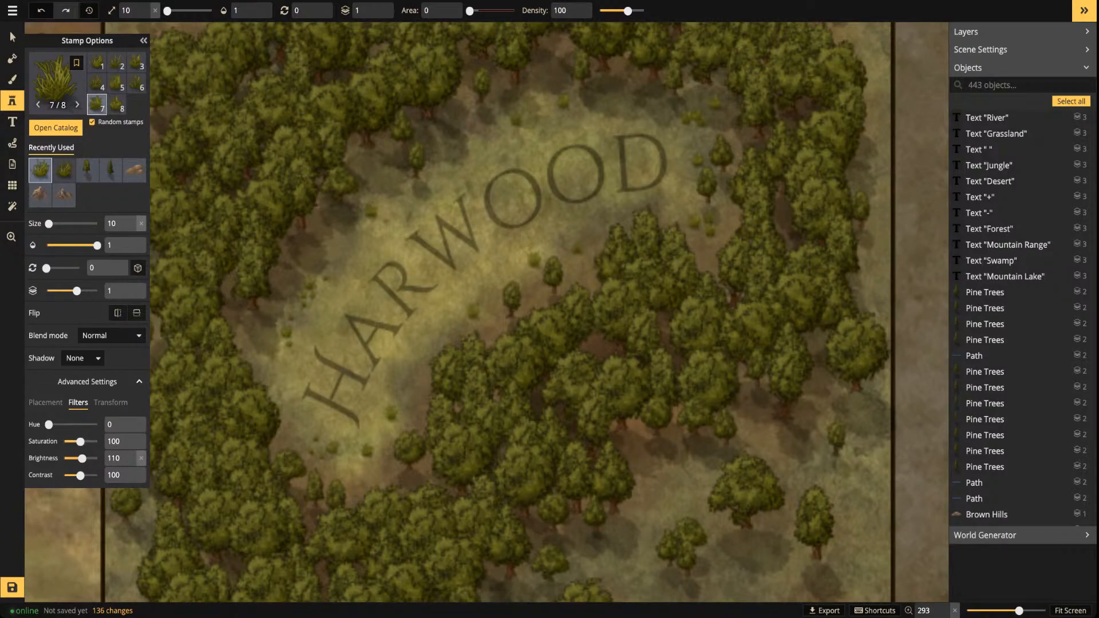
Add size 10 grass tufts from the clearing's southern end along the tree line below the HARWOOD text
{"action": "left_click", "coordinate": [368, 451]}
{"action": "left_click", "coordinate": [357, 460]}
{"action": "left_click", "coordinate": [379, 423]}
{"action": "left_click", "coordinate": [378, 423]}
{"action": "left_click", "coordinate": [488, 324]}
{"action": "left_click", "coordinate": [487, 324]}
{"action": "left_click", "coordinate": [481, 291]}
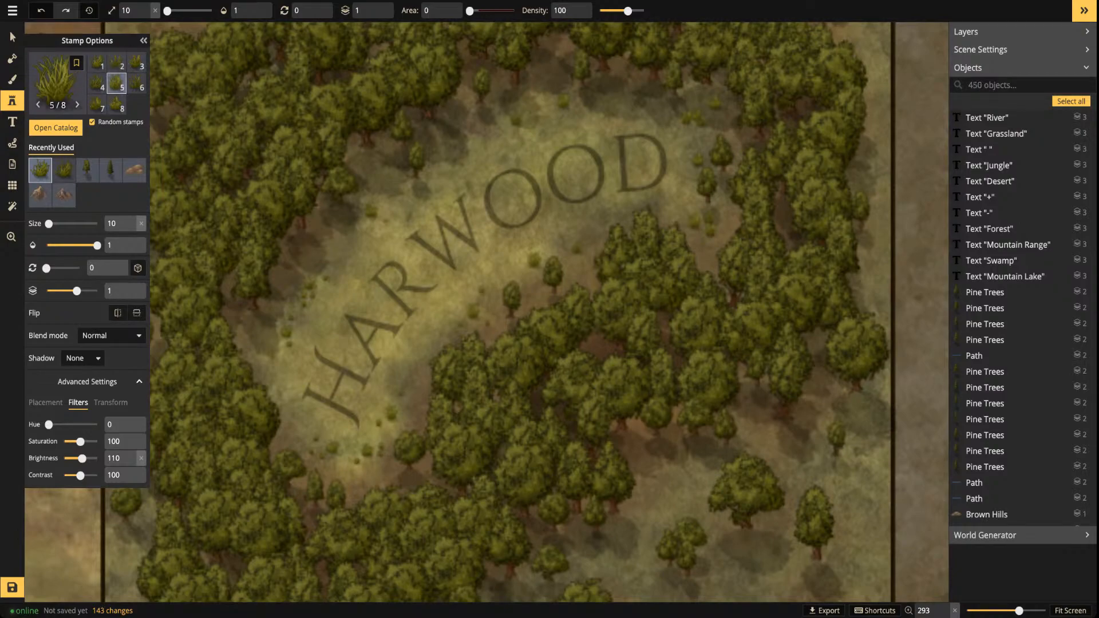
{"action": "left_click", "coordinate": [520, 267]}
{"action": "left_click", "coordinate": [537, 250]}
{"action": "left_click", "coordinate": [570, 250]}
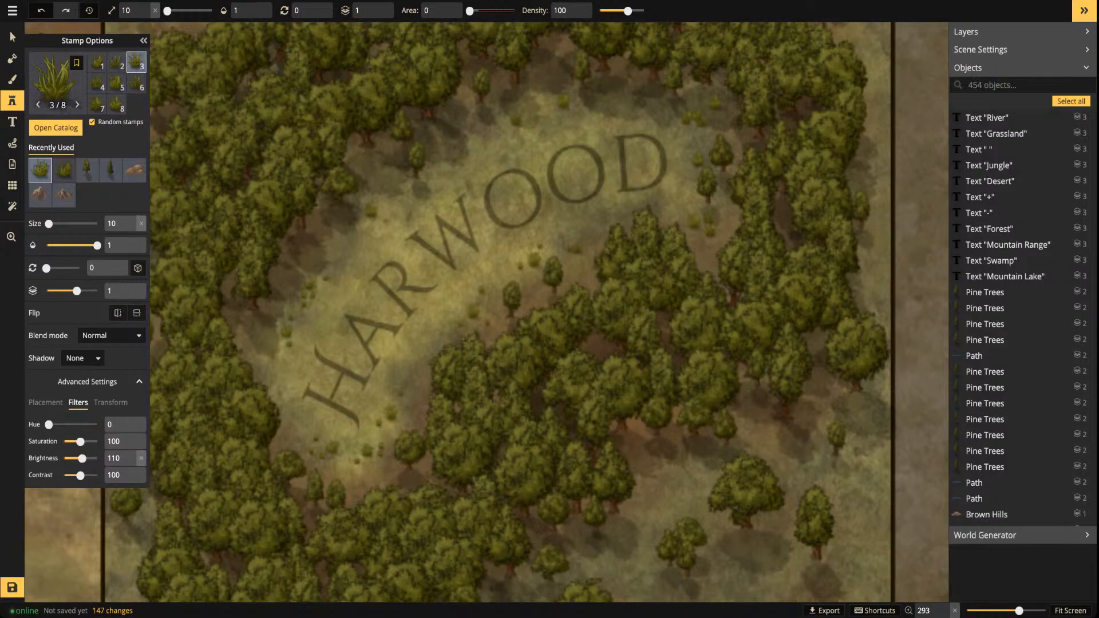
Add size 10 grass tufts beside the larger ones at the clearing's eastern, northern and northwestern edges
{"action": "left_click", "coordinate": [693, 220]}
{"action": "left_click", "coordinate": [693, 118]}
{"action": "left_click", "coordinate": [549, 115]}
{"action": "left_click", "coordinate": [515, 122]}
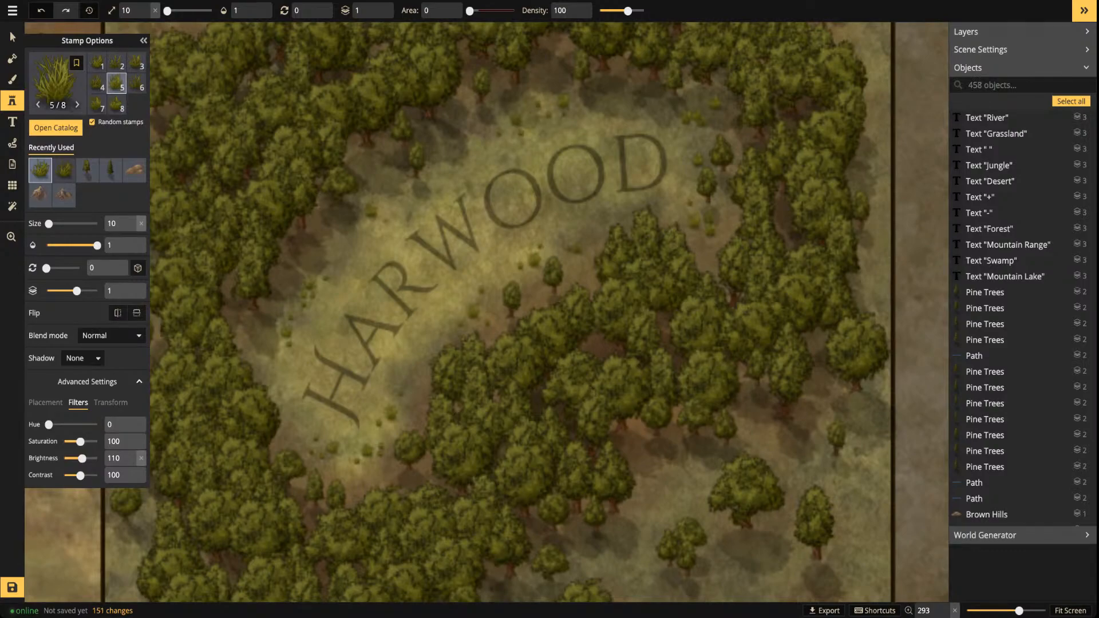
{"action": "left_click", "coordinate": [393, 209]}
{"action": "left_click", "coordinate": [392, 209]}
{"action": "left_click", "coordinate": [389, 209]}
{"action": "left_click", "coordinate": [375, 231]}
{"action": "left_click", "coordinate": [442, 214]}
Return to the selection tool and save the map with the decorated Forest tile
{"action": "scroll", "coordinate": [453, 181], "scroll_direction": "down", "scroll_amount": 4}
{"action": "scroll", "coordinate": [455, 177], "scroll_direction": "down", "scroll_amount": 2}
{"action": "left_click_drag", "start_coordinate": [455, 177], "coordinate": [578, 202]}
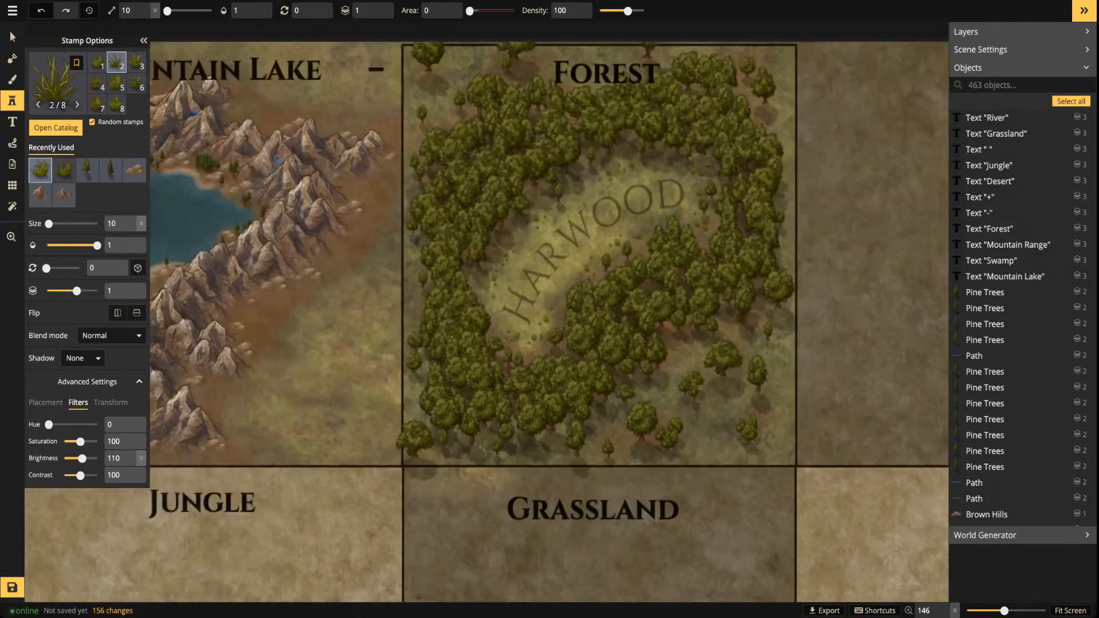
{"action": "left_click", "coordinate": [12, 36]}
{"action": "left_click", "coordinate": [493, 296]}
{"action": "scroll", "coordinate": [495, 285], "scroll_direction": "down", "scroll_amount": 2}
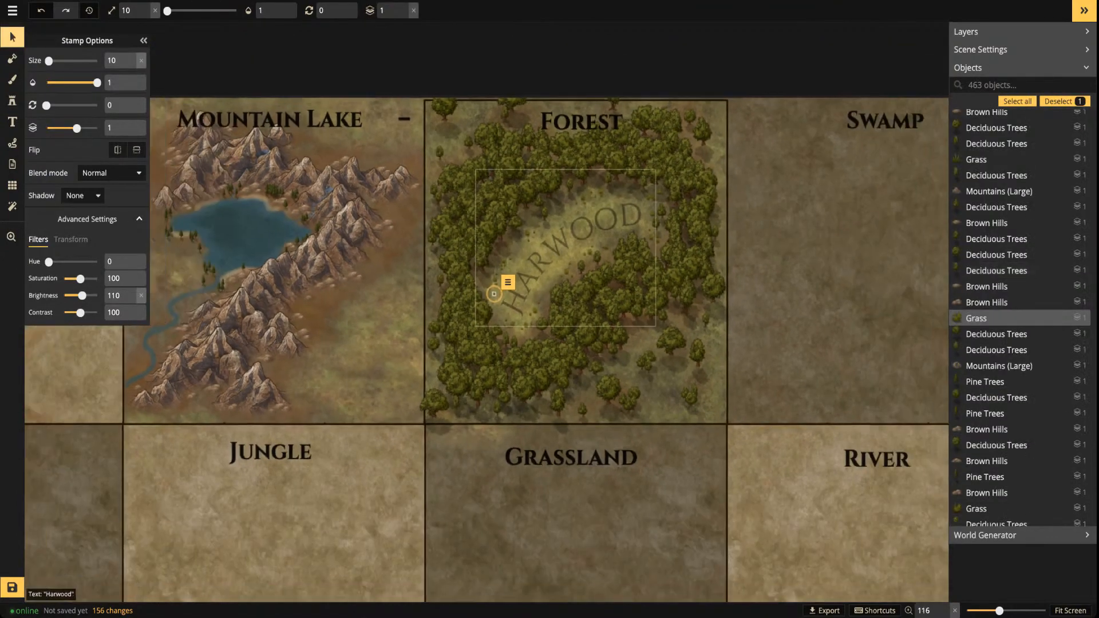
{"action": "scroll", "coordinate": [494, 294], "scroll_direction": "down", "scroll_amount": 1}
{"action": "left_click_drag", "start_coordinate": [494, 294], "coordinate": [437, 305]}
{"action": "left_click", "coordinate": [12, 587]}
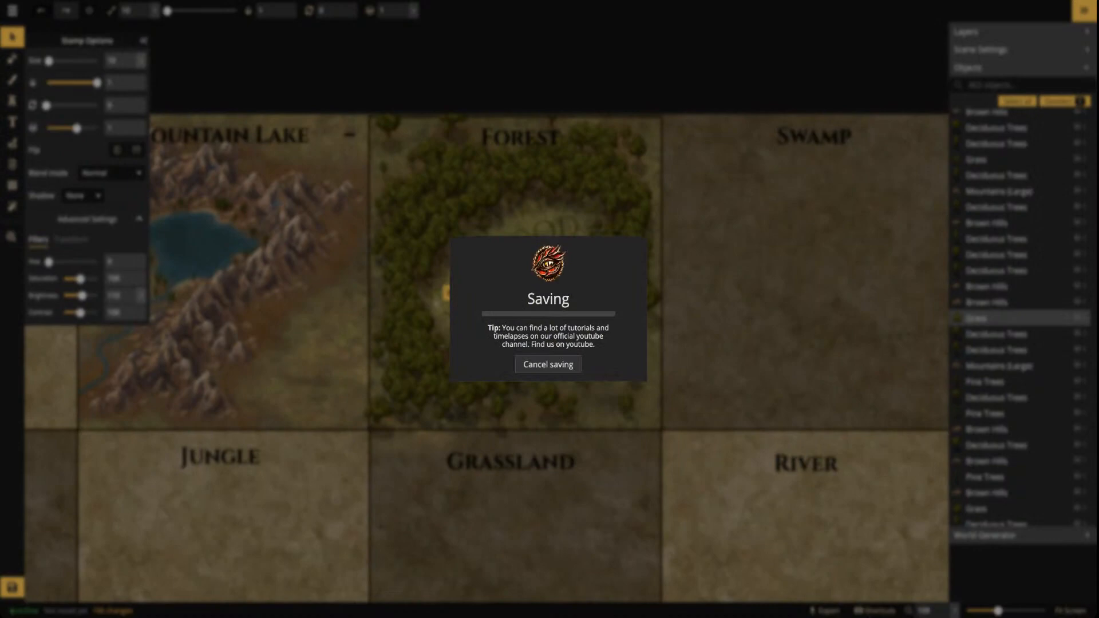
{"action": "key", "text": "alt+Tab"}
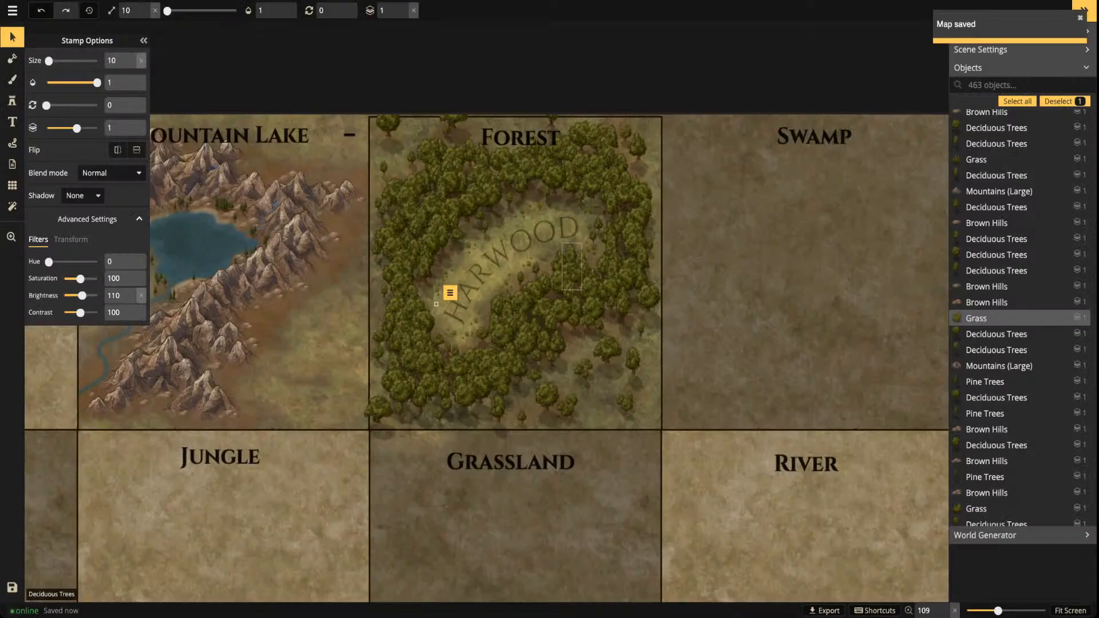
Paint a soft curved light green stroke across the Swamp tile on the background layer, with brush size 15 and opacity 0.51
{"action": "scroll", "coordinate": [552, 250], "scroll_direction": "down", "scroll_amount": 2}
{"action": "left_click_drag", "start_coordinate": [553, 250], "coordinate": [737, 248]}
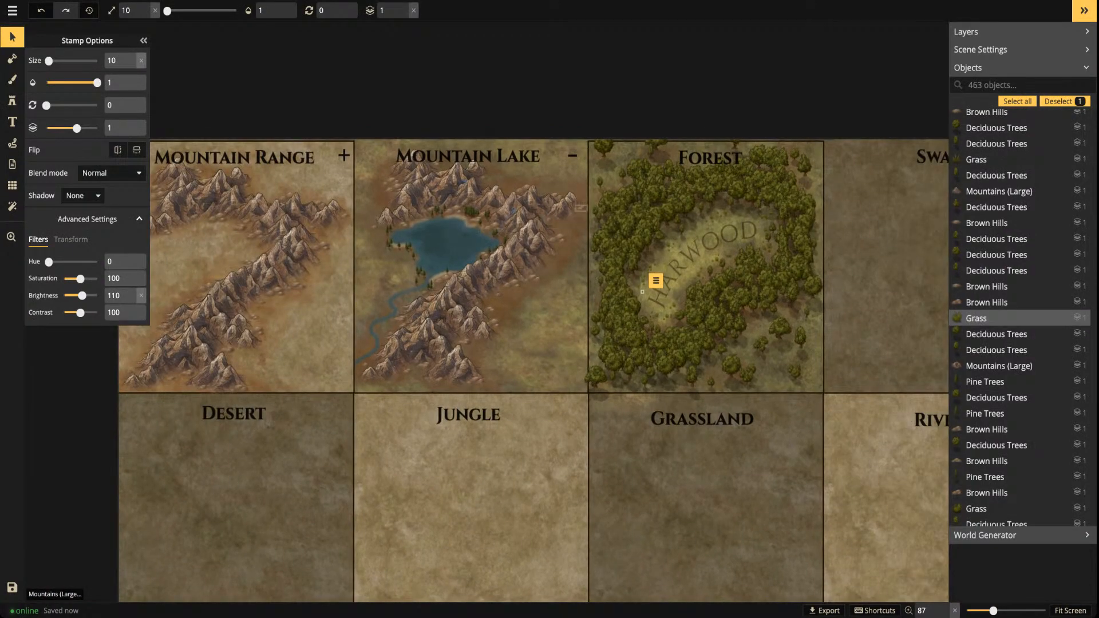
{"action": "left_click_drag", "start_coordinate": [773, 188], "coordinate": [499, 194]}
{"action": "scroll", "coordinate": [368, 297], "scroll_direction": "down", "scroll_amount": 4}
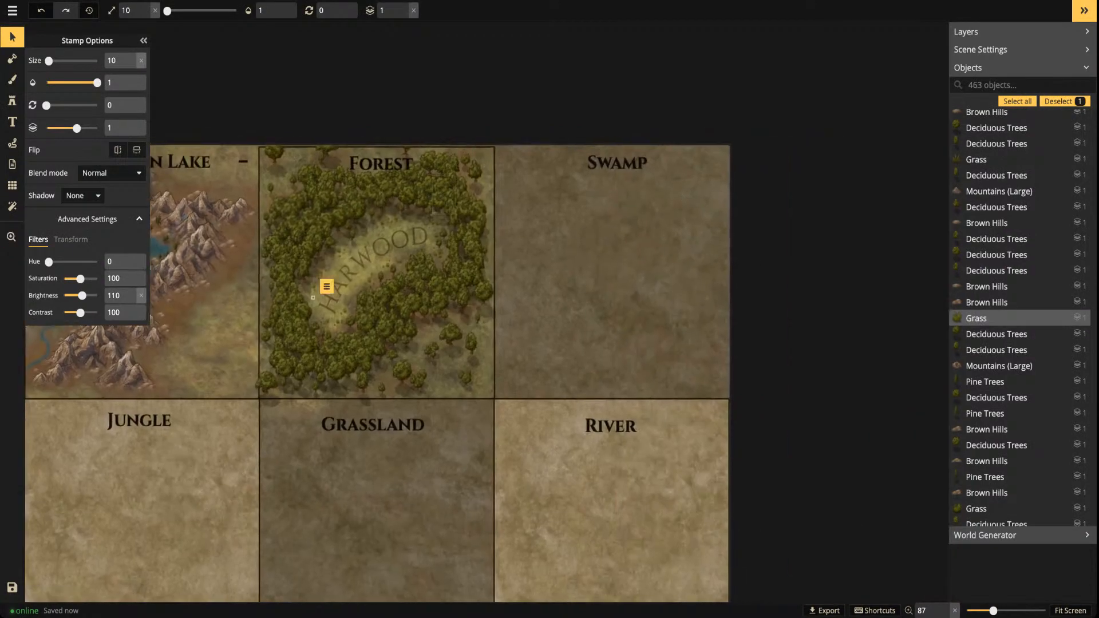
{"action": "key", "text": "space"}
{"action": "left_click_drag", "start_coordinate": [329, 355], "coordinate": [553, 359]}
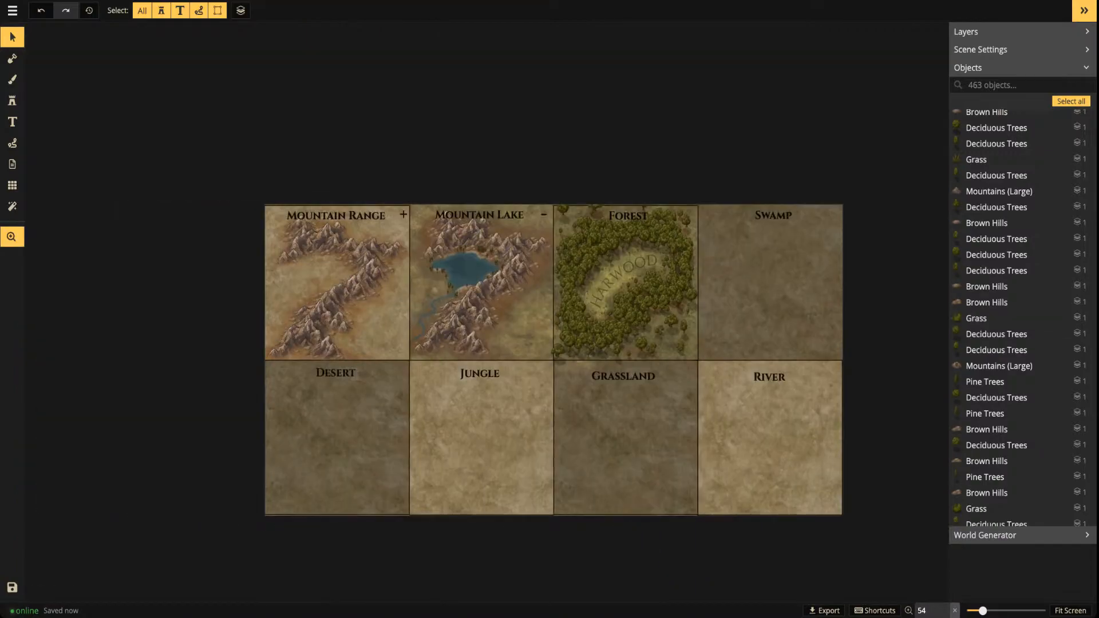
{"action": "scroll", "coordinate": [783, 270], "scroll_direction": "up", "scroll_amount": 5}
{"action": "key", "text": "space"}
{"action": "left_click_drag", "start_coordinate": [784, 270], "coordinate": [573, 270]}
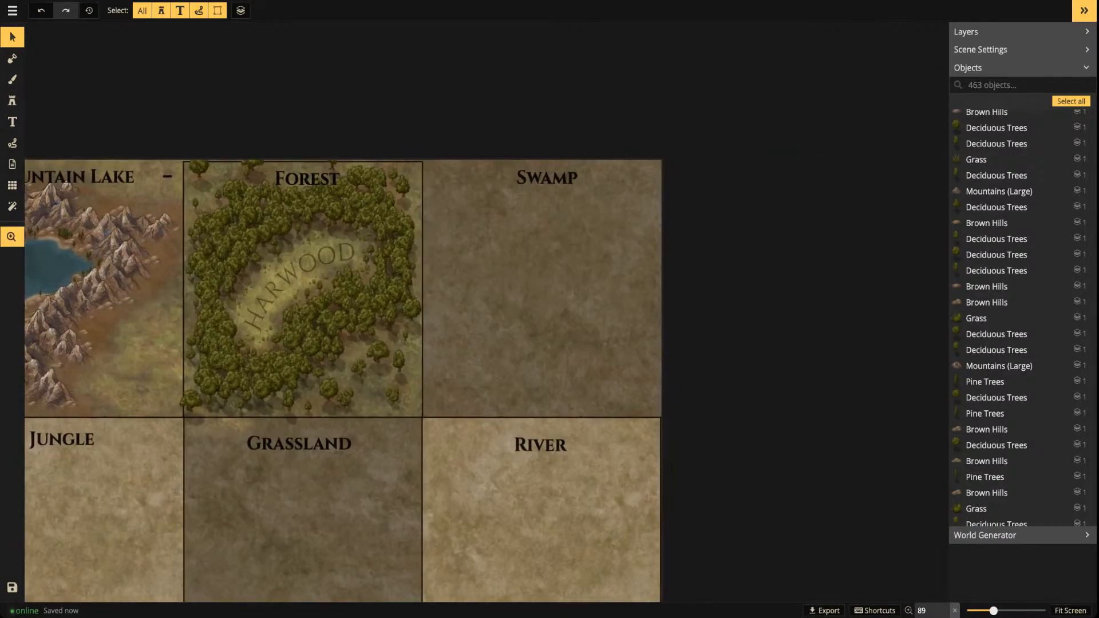
{"action": "left_click", "coordinate": [12, 79]}
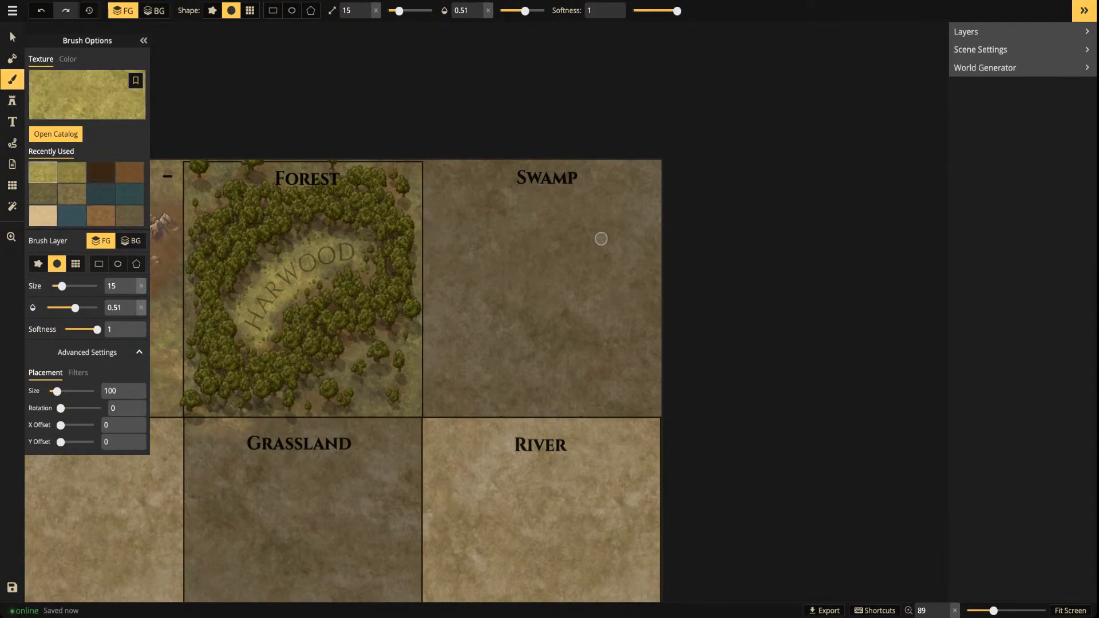
{"action": "left_click", "coordinate": [154, 10]}
{"action": "left_click_drag", "start_coordinate": [519, 246], "coordinate": [649, 286]}
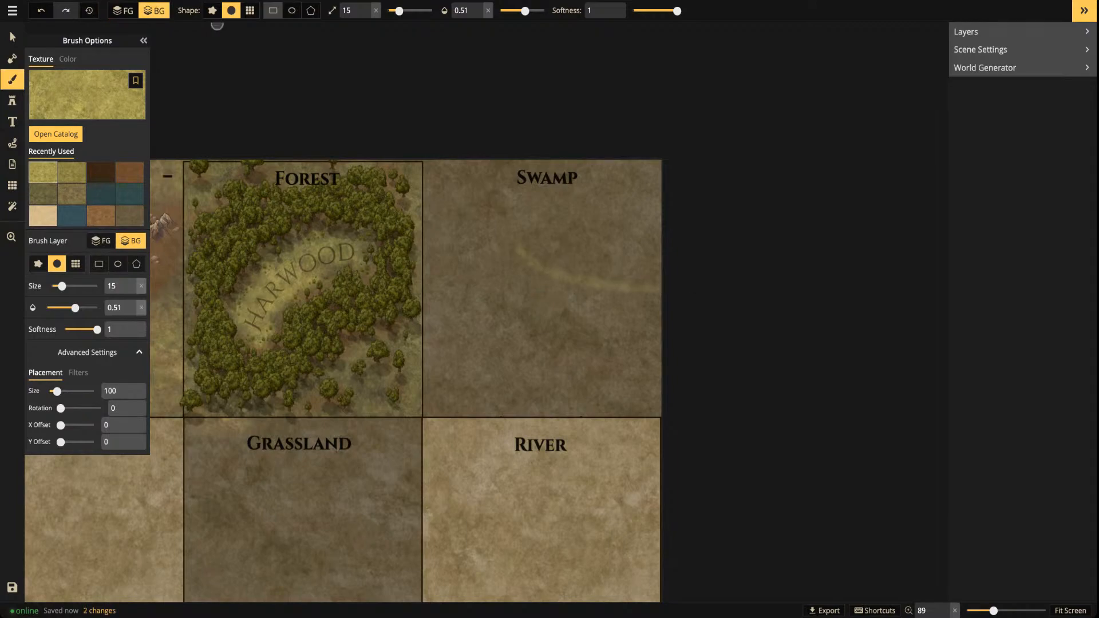
Switch the background brush to the grid shape and open the texture catalog
{"action": "left_click", "coordinate": [272, 10]}
{"action": "left_click", "coordinate": [250, 10]}
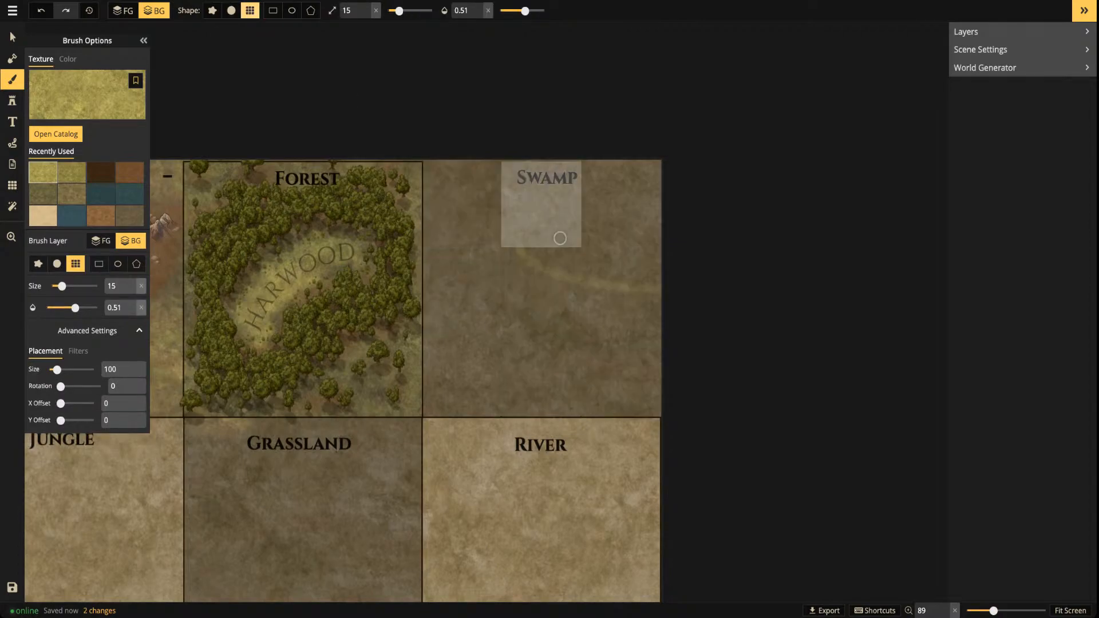
{"action": "key", "text": "f"}
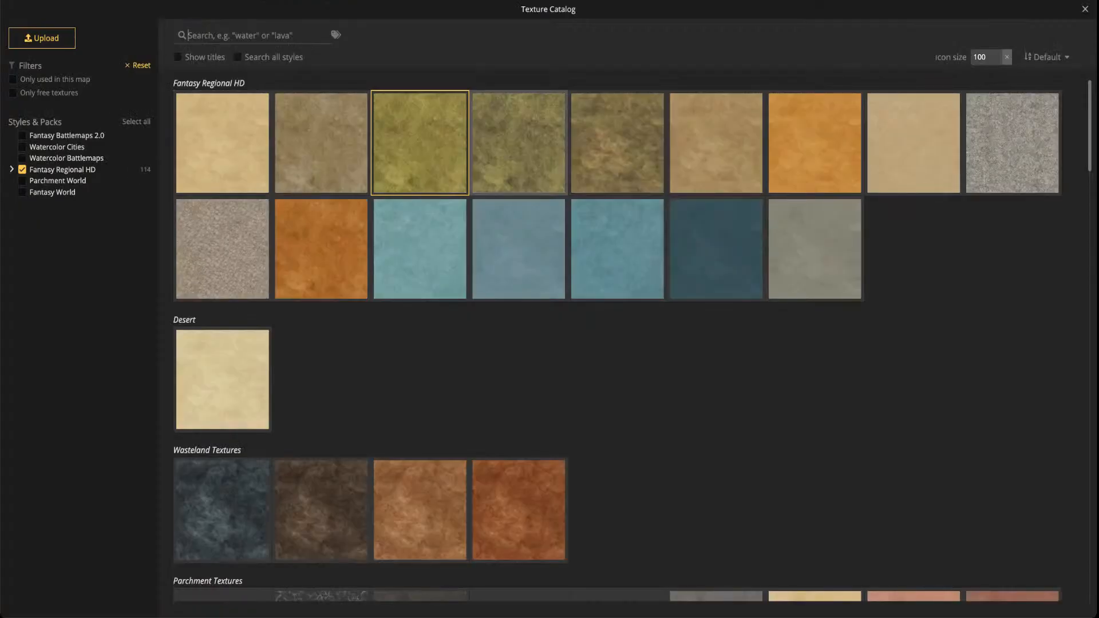
Look through the texture catalog and choose the dark orange Fantasy Regional HD texture for the brush
{"action": "scroll", "coordinate": [617, 340], "scroll_direction": "down", "scroll_amount": 15}
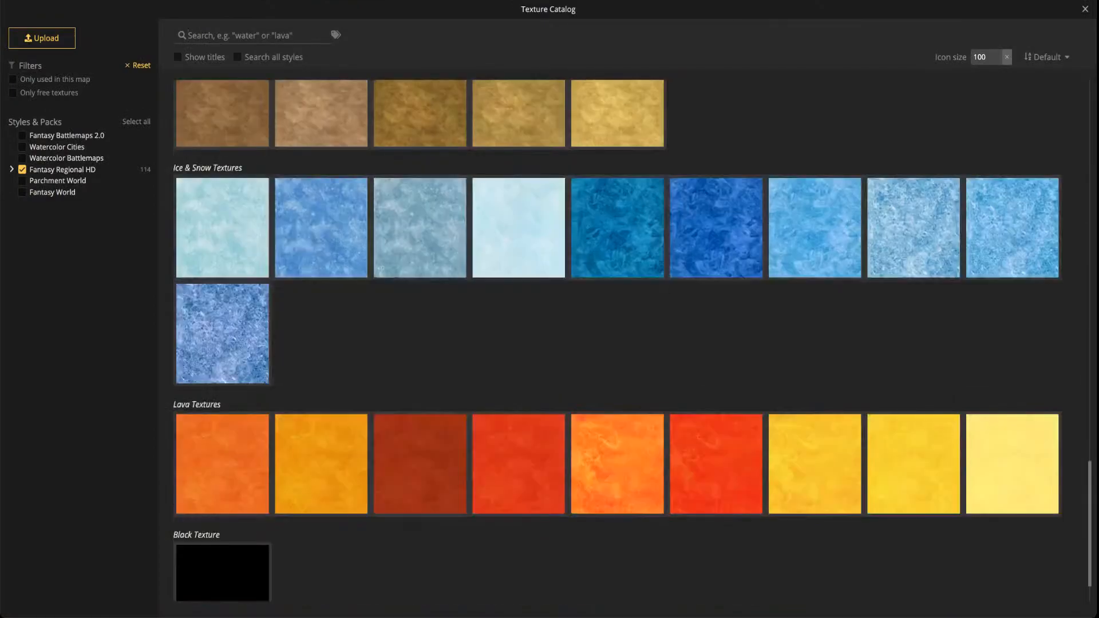
{"action": "scroll", "coordinate": [617, 340], "scroll_direction": "up", "scroll_amount": 3}
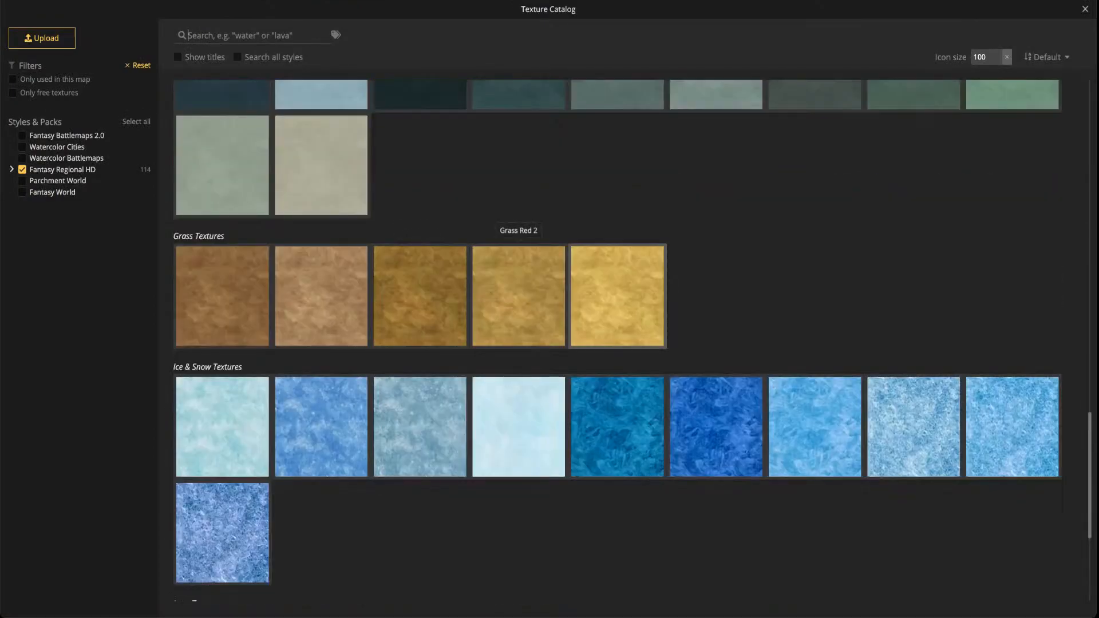
{"action": "scroll", "coordinate": [420, 426], "scroll_direction": "down", "scroll_amount": 4}
{"action": "scroll", "coordinate": [420, 426], "scroll_direction": "up", "scroll_amount": 10}
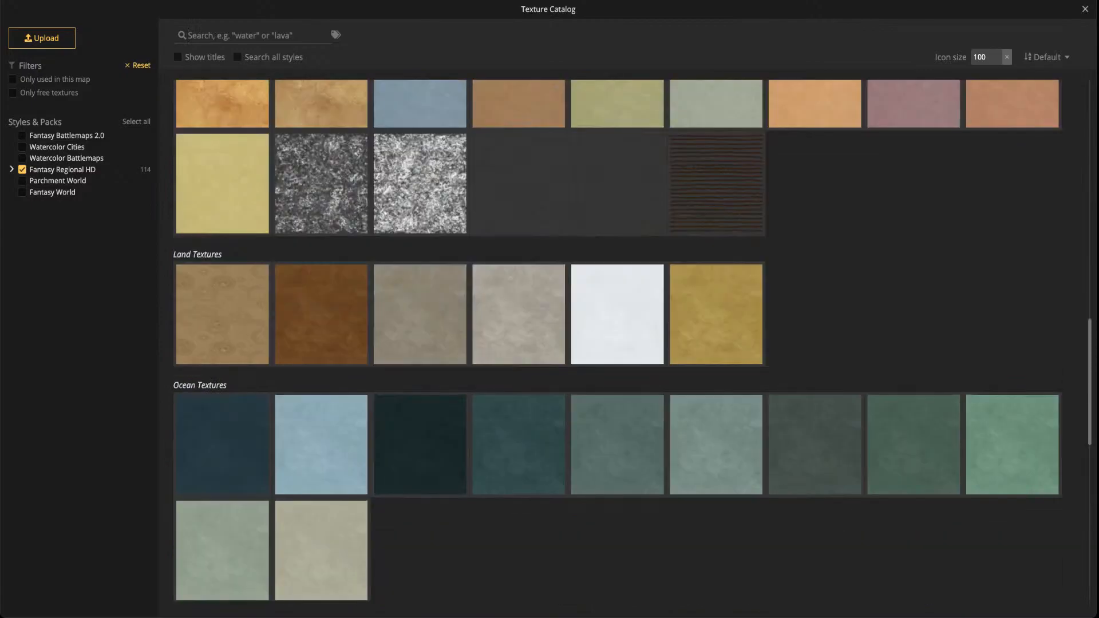
{"action": "scroll", "coordinate": [419, 326], "scroll_direction": "up", "scroll_amount": 3}
{"action": "scroll", "coordinate": [420, 326], "scroll_direction": "up", "scroll_amount": 2}
{"action": "scroll", "coordinate": [419, 326], "scroll_direction": "down", "scroll_amount": 1}
{"action": "scroll", "coordinate": [419, 287], "scroll_direction": "up", "scroll_amount": 5}
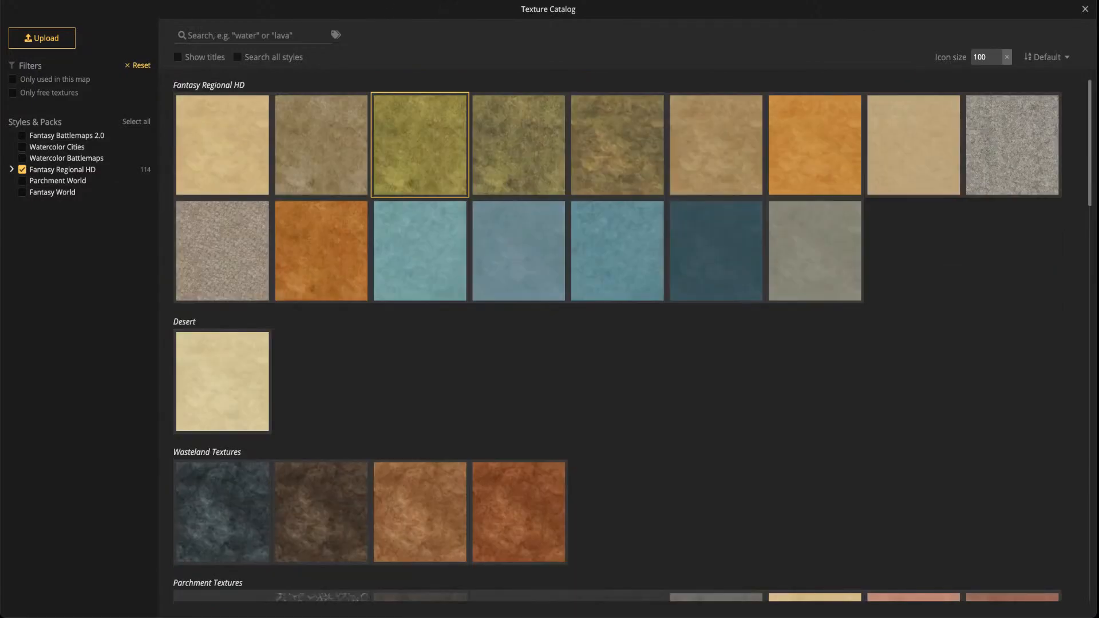
{"action": "scroll", "coordinate": [420, 252], "scroll_direction": "down", "scroll_amount": 5}
{"action": "scroll", "coordinate": [419, 251], "scroll_direction": "up", "scroll_amount": 3}
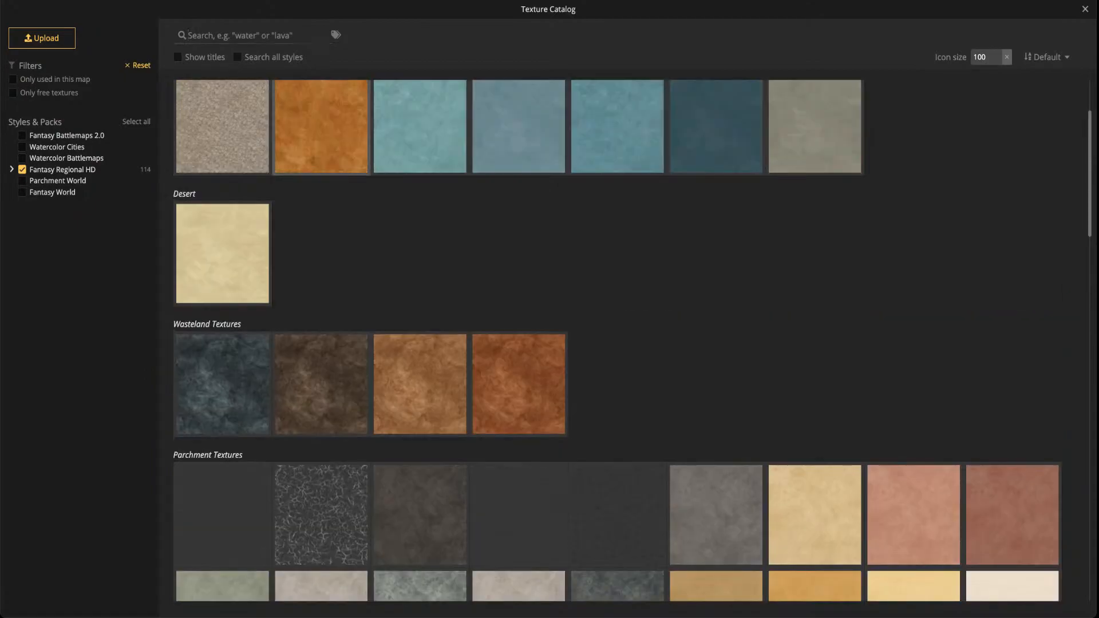
{"action": "left_click", "coordinate": [321, 126]}
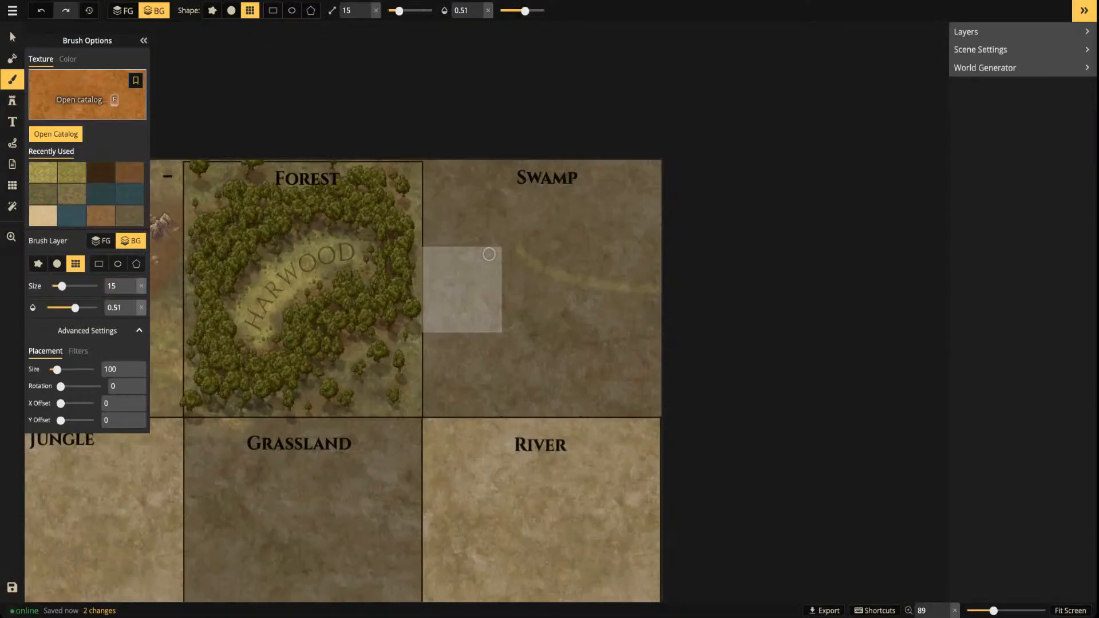
Search the texture catalog for "swam" and clear the search
{"action": "type", "text": "f"}
{"action": "type", "text": "swam"}
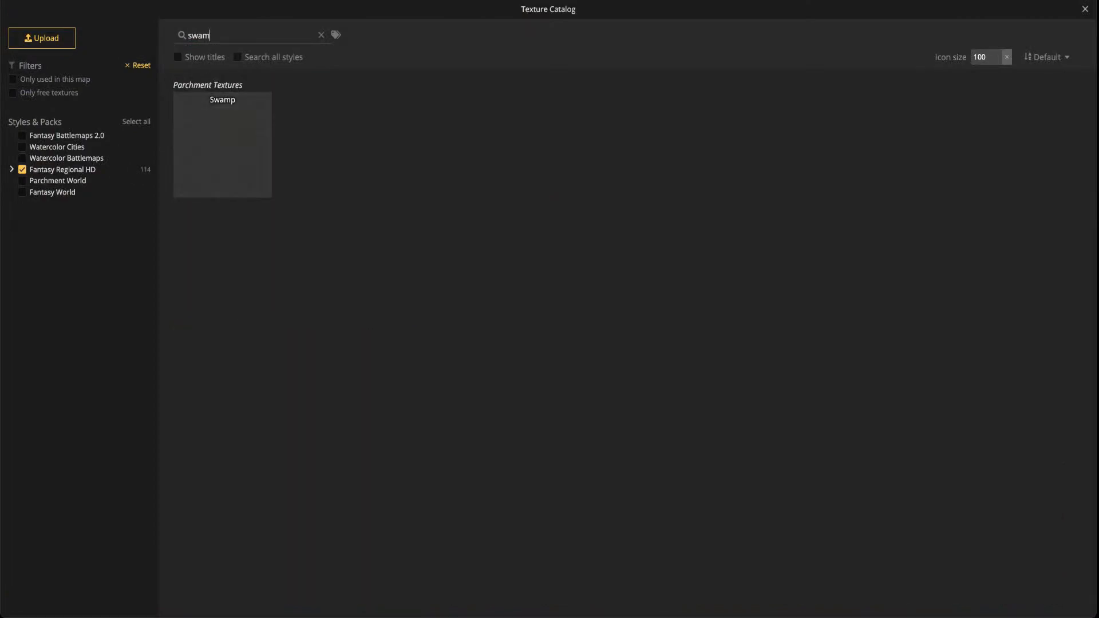
{"action": "left_click", "coordinate": [321, 35]}
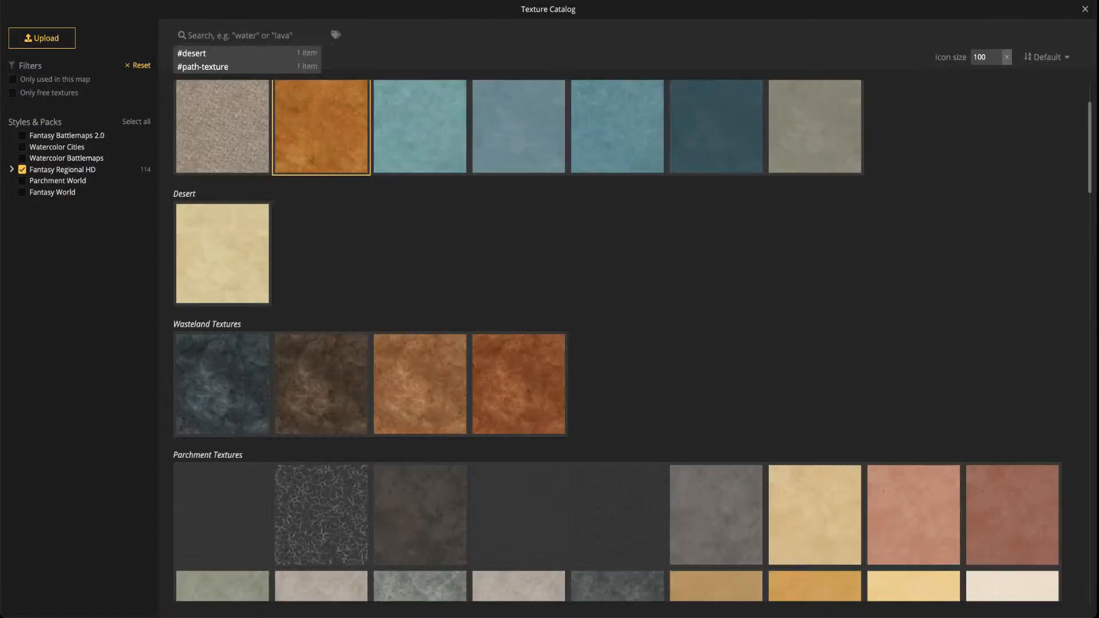
Choose Grass Red 2 from the Grass Textures group as the brush texture
{"action": "scroll", "coordinate": [518, 316], "scroll_direction": "down", "scroll_amount": 3}
{"action": "scroll", "coordinate": [518, 315], "scroll_direction": "down", "scroll_amount": 5}
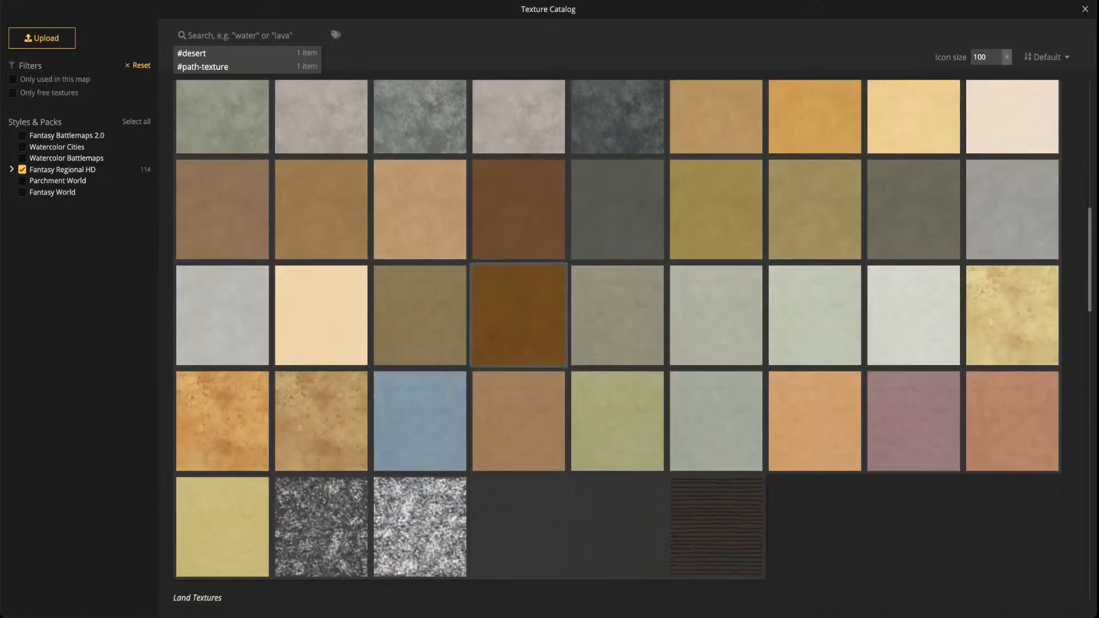
{"action": "scroll", "coordinate": [518, 315], "scroll_direction": "down", "scroll_amount": 10}
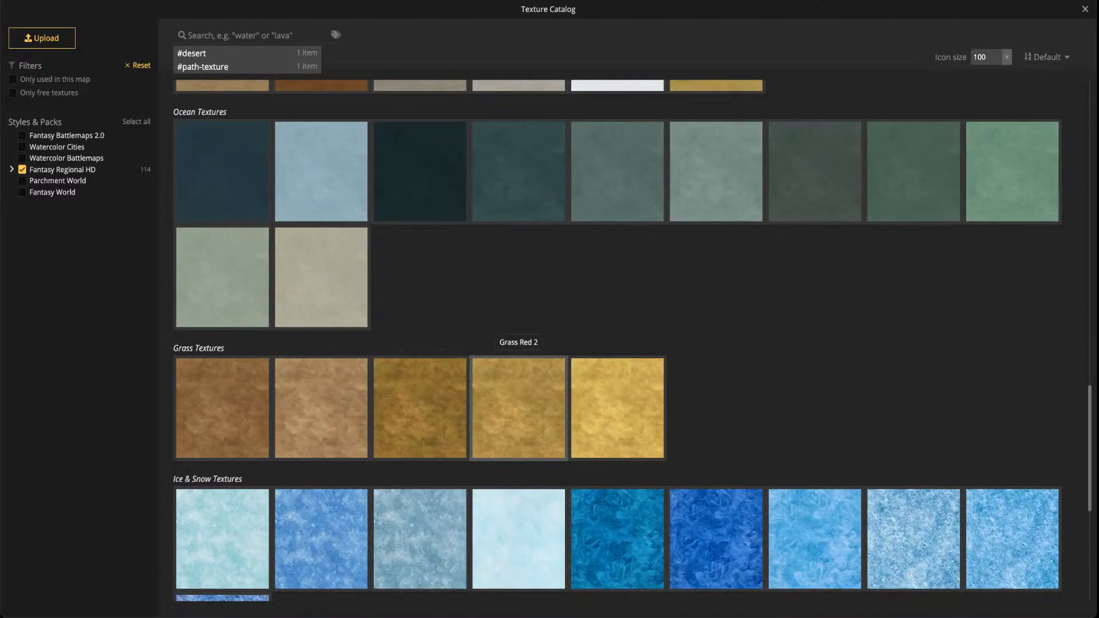
{"action": "left_click", "coordinate": [519, 407]}
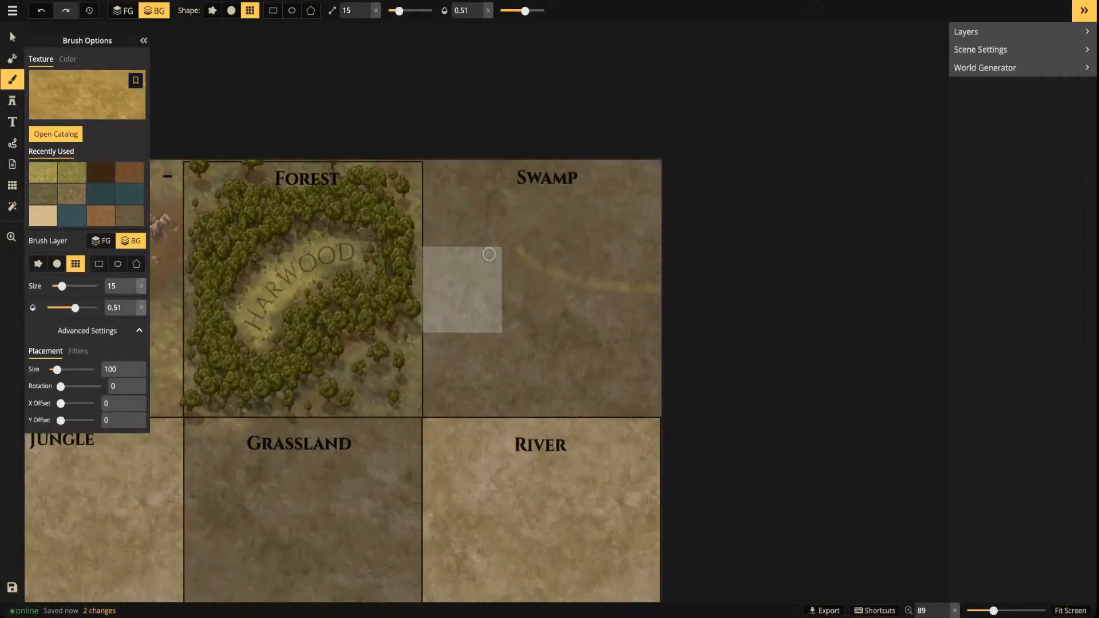
Set the texture filters to hue 15 and brightness 76, and fill the Swamp tile's grid cells at opacity 0.51
{"action": "left_click", "coordinate": [78, 350]}
{"action": "left_click_drag", "start_coordinate": [80, 402], "coordinate": [76, 403]}
{"action": "left_click_drag", "start_coordinate": [48, 369], "coordinate": [50, 369]}
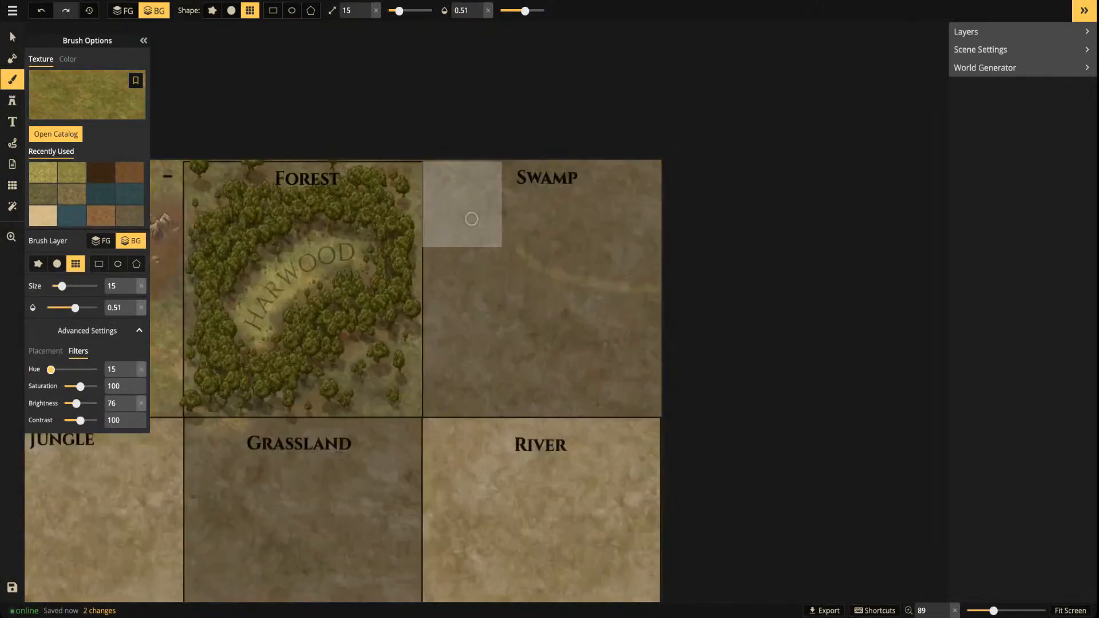
{"action": "mouse_move", "coordinate": [471, 216]}
{"action": "left_mouse_down"}
{"action": "mouse_move", "coordinate": [625, 212]}
{"action": "mouse_move", "coordinate": [551, 261]}
{"action": "mouse_move", "coordinate": [474, 277]}
{"action": "mouse_move", "coordinate": [621, 375]}
{"action": "left_mouse_up"}
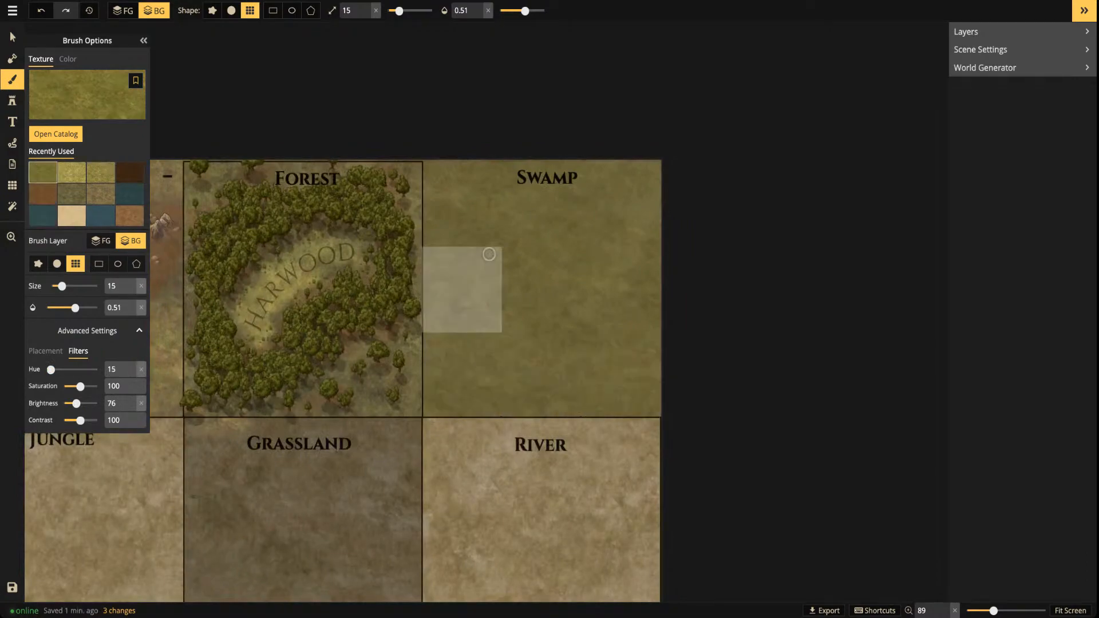
Raise the texture contrast to 153 and the brush opacity to 1, repainting the whole Swamp tile
{"action": "left_click_drag", "start_coordinate": [80, 420], "coordinate": [86, 420]}
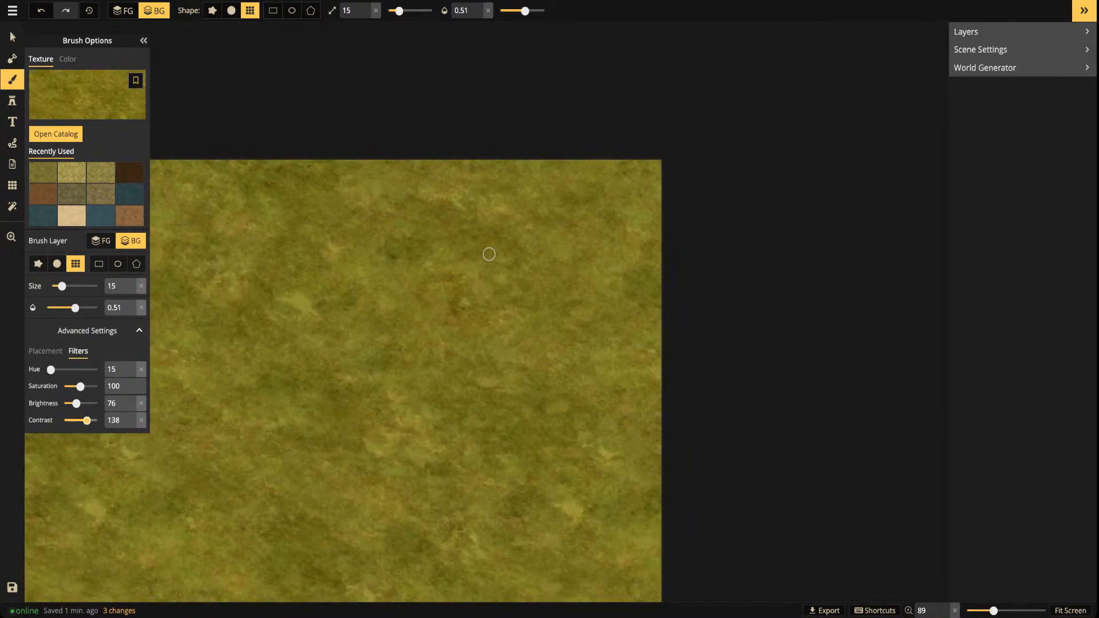
{"action": "mouse_move", "coordinate": [488, 254]}
{"action": "left_mouse_down"}
{"action": "mouse_move", "coordinate": [487, 240]}
{"action": "mouse_move", "coordinate": [578, 240]}
{"action": "mouse_move", "coordinate": [658, 323]}
{"action": "mouse_move", "coordinate": [490, 324]}
{"action": "mouse_move", "coordinate": [618, 372]}
{"action": "left_mouse_up"}
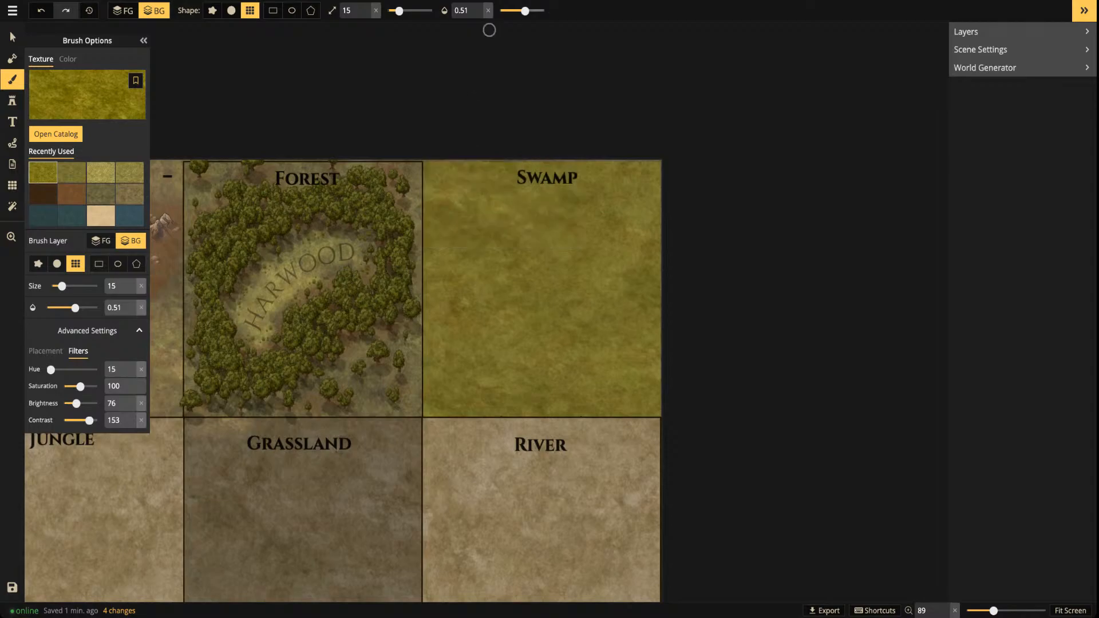
{"action": "left_click_drag", "start_coordinate": [525, 10], "coordinate": [544, 10]}
{"action": "mouse_move", "coordinate": [493, 210]}
{"action": "left_mouse_down"}
{"action": "mouse_move", "coordinate": [477, 353]}
{"action": "mouse_move", "coordinate": [556, 224]}
{"action": "mouse_move", "coordinate": [621, 372]}
{"action": "left_mouse_up"}
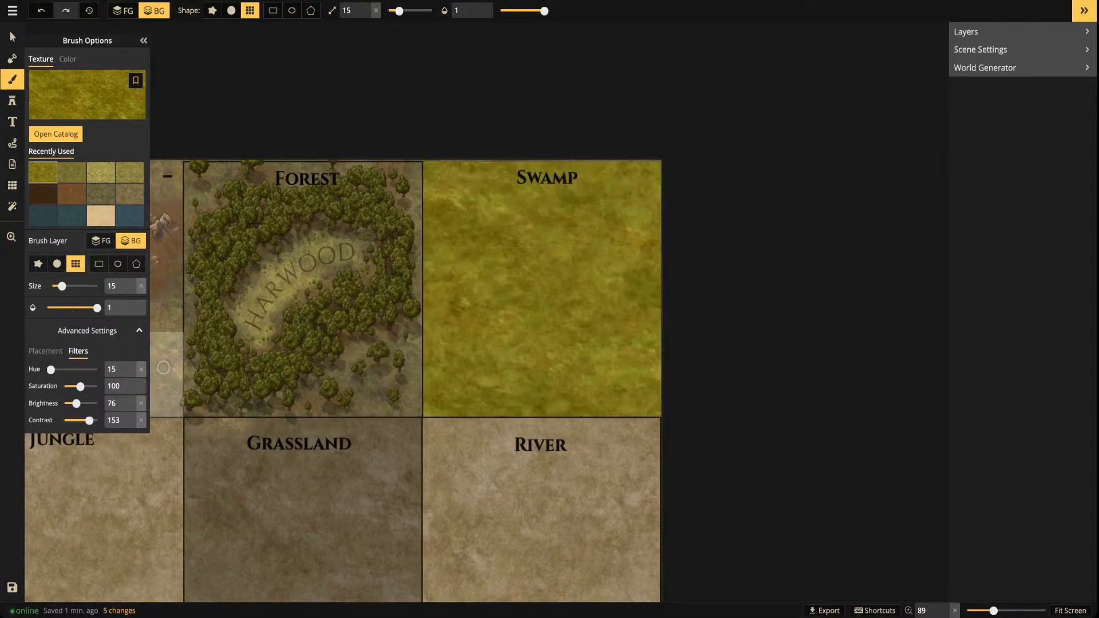
Set the texture contrast to 200 and brightness to 62, and repaint every grid cell of the Swamp tile
{"action": "left_click_drag", "start_coordinate": [90, 420], "coordinate": [74, 403]}
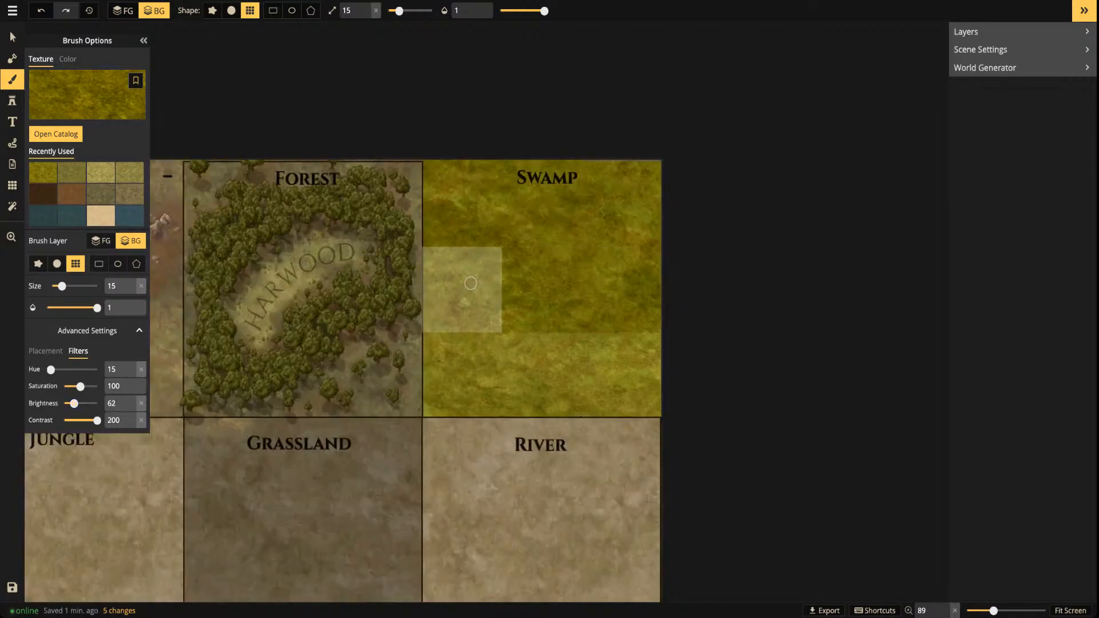
{"action": "scroll", "coordinate": [515, 229], "scroll_direction": "down", "scroll_amount": 3}
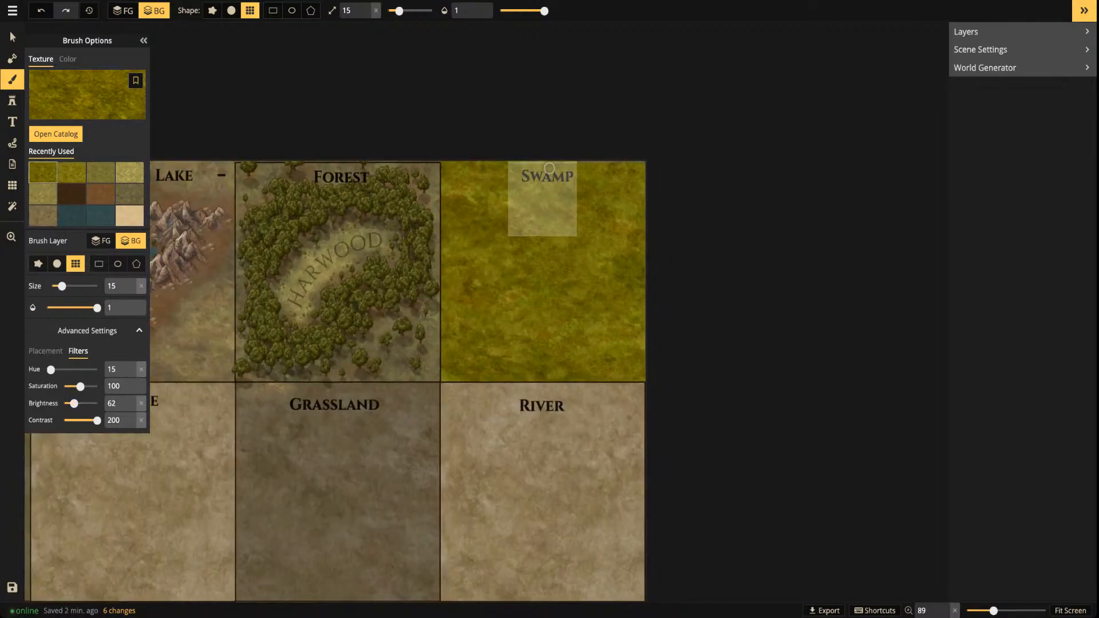
Choose the Swamp Trees stamp set and set the stamp size to 50 for the Swamp tile
{"action": "key", "text": "s"}
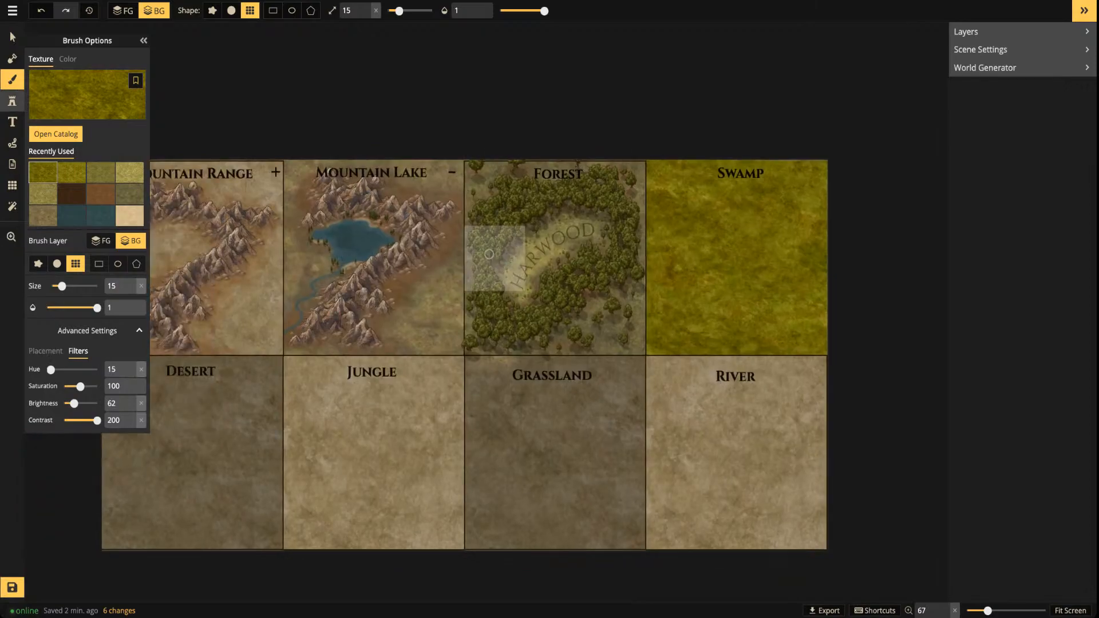
{"action": "left_click", "coordinate": [58, 83]}
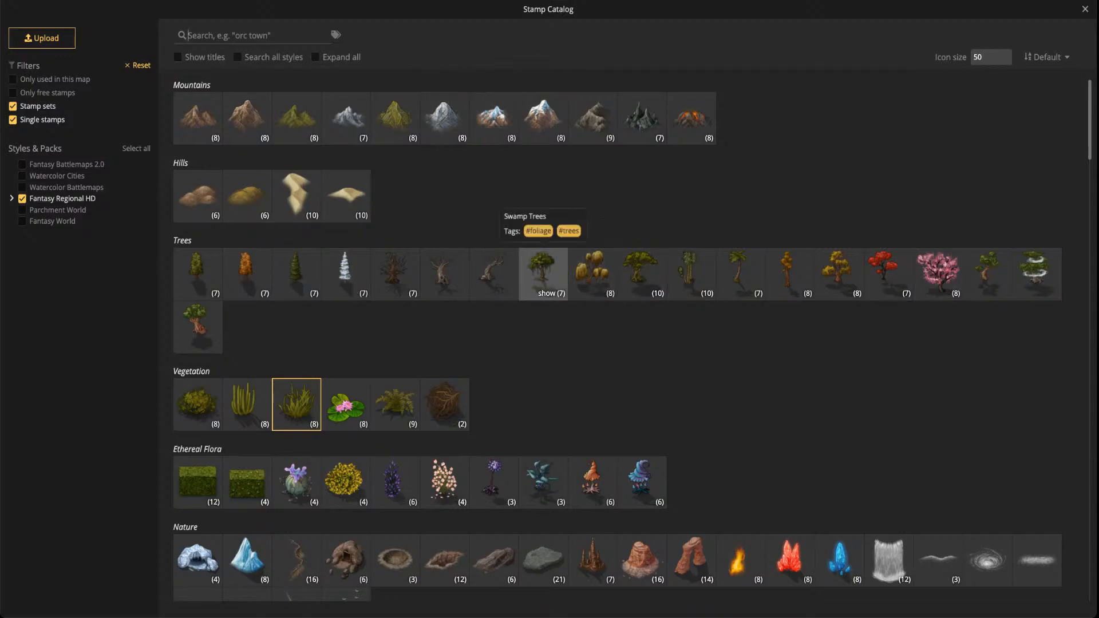
{"action": "left_click", "coordinate": [542, 274]}
{"action": "scroll", "coordinate": [549, 309], "scroll_direction": "up", "scroll_amount": 3}
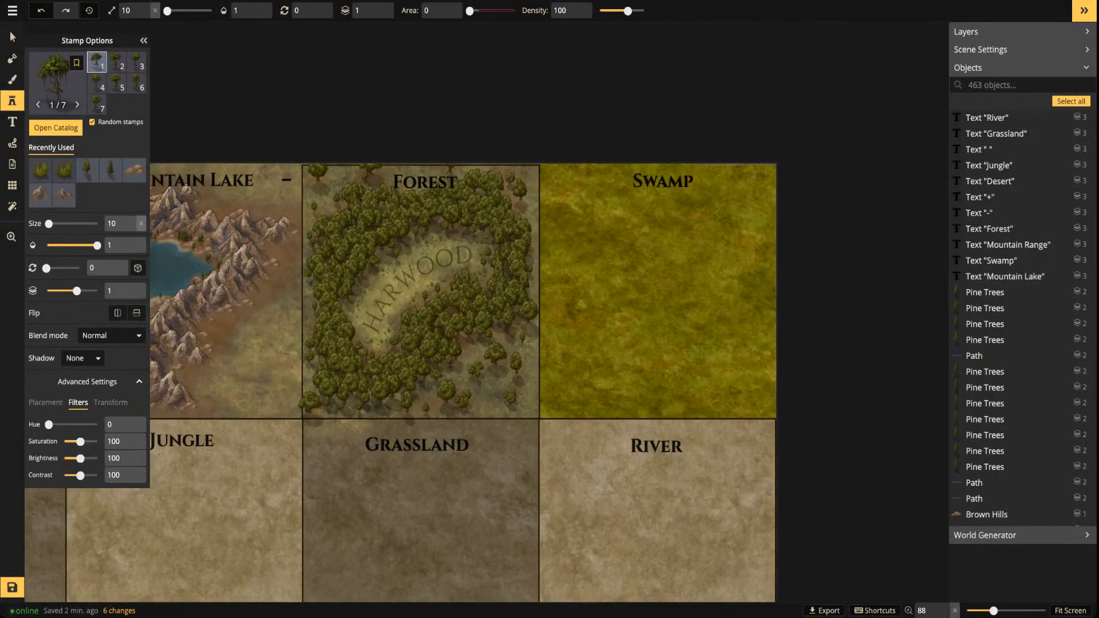
{"action": "scroll", "coordinate": [609, 235], "scroll_direction": "up", "scroll_amount": 8}
{"action": "left_click_drag", "start_coordinate": [612, 215], "coordinate": [613, 326]}
{"action": "left_click_drag", "start_coordinate": [690, 370], "coordinate": [560, 292]}
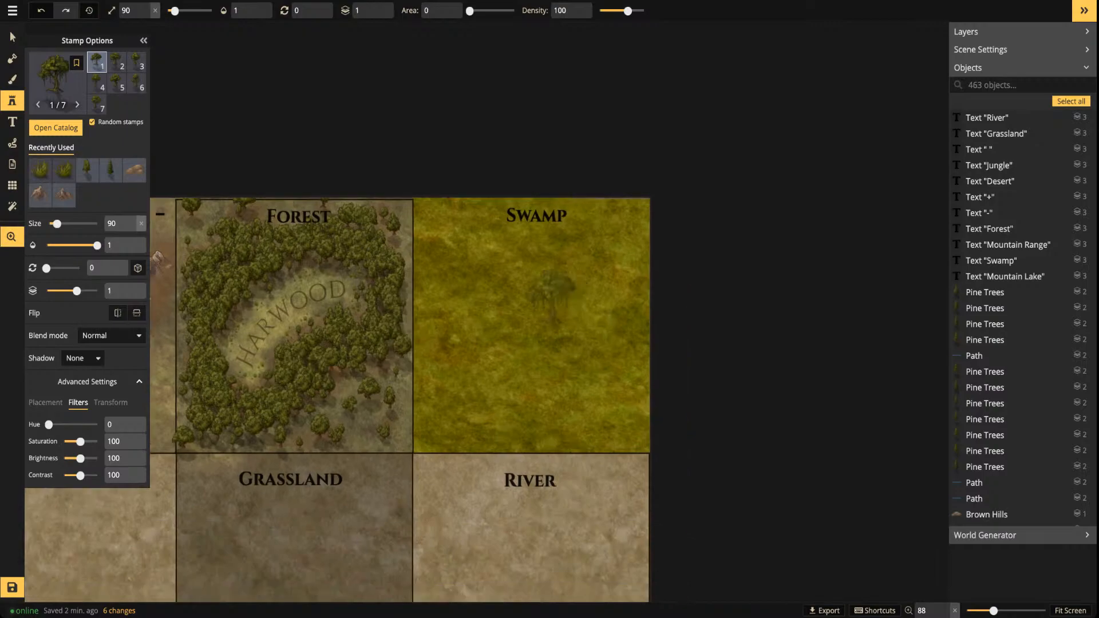
{"action": "scroll", "coordinate": [535, 295], "scroll_direction": "up", "scroll_amount": 4}
{"action": "scroll", "coordinate": [535, 298], "scroll_direction": "down", "scroll_amount": 4}
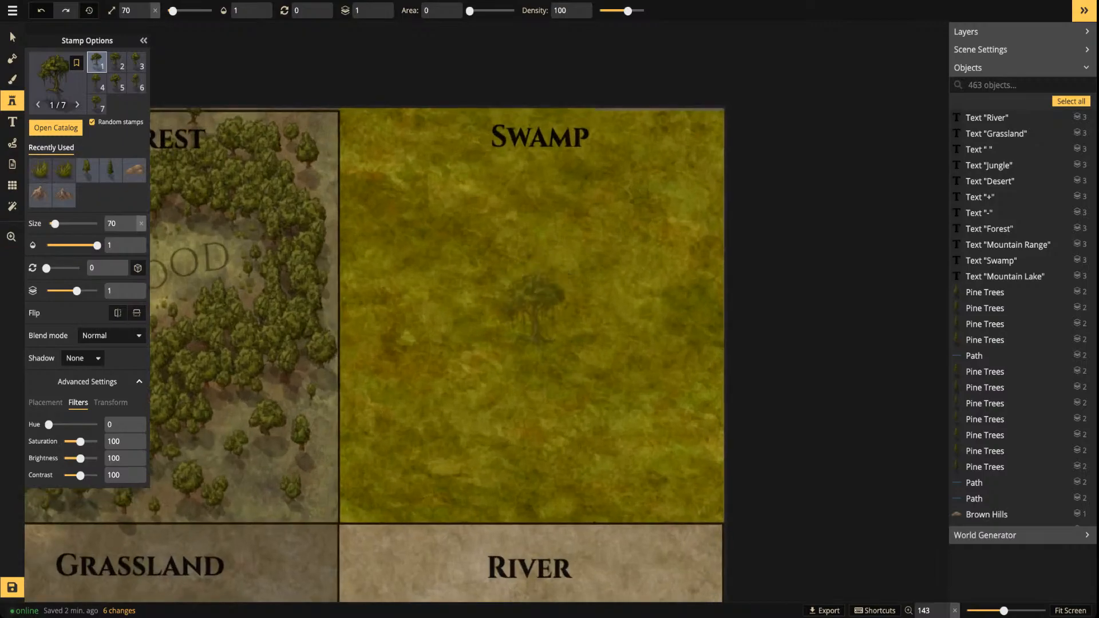
{"action": "left_click_drag", "start_coordinate": [480, 304], "coordinate": [568, 280]}
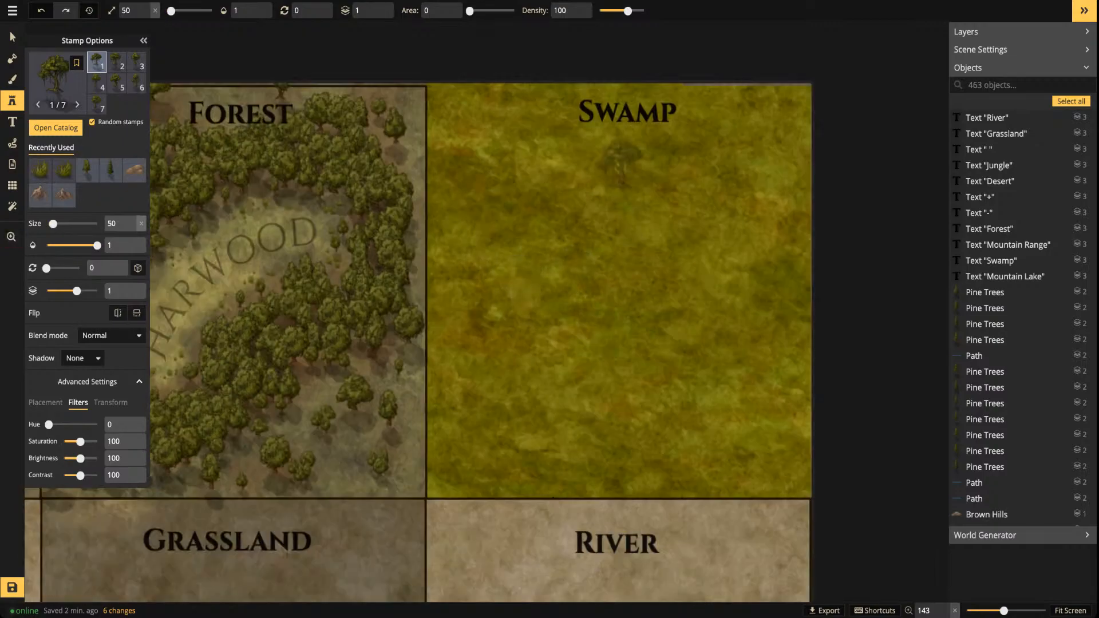
Examine the Mountain Lake and Forest tiles for comparison and return to the Swamp tile
{"action": "scroll", "coordinate": [455, 295], "scroll_direction": "down", "scroll_amount": 2}
{"action": "left_click_drag", "start_coordinate": [316, 278], "coordinate": [824, 242]}
{"action": "left_click_drag", "start_coordinate": [519, 317], "coordinate": [620, 400]}
{"action": "scroll", "coordinate": [538, 284], "scroll_direction": "up", "scroll_amount": 2}
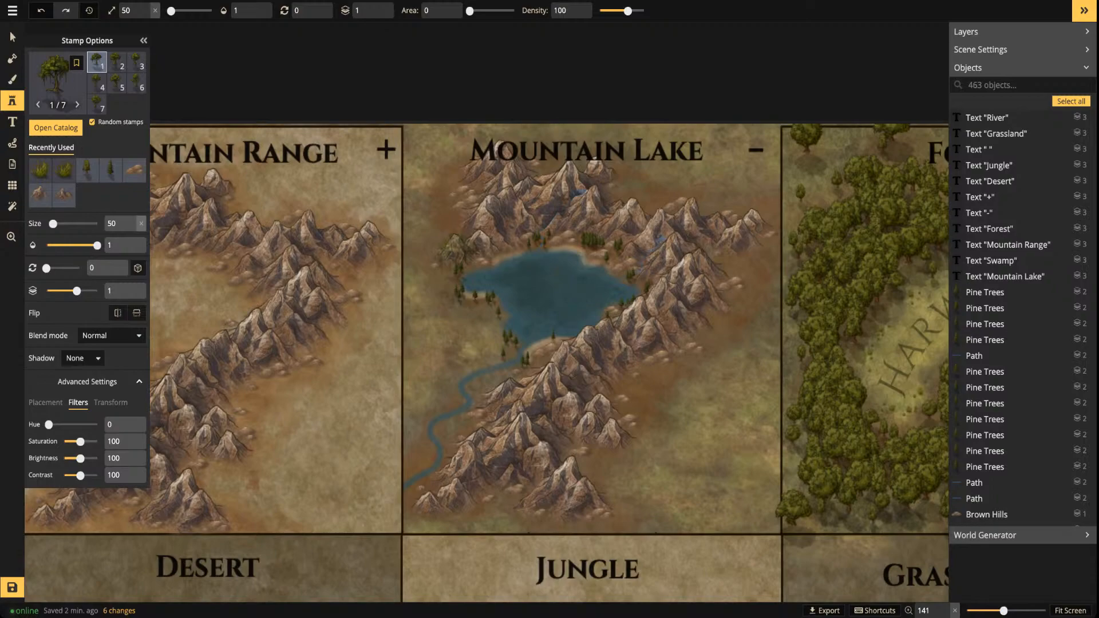
{"action": "left_click_drag", "start_coordinate": [625, 293], "coordinate": [236, 290]}
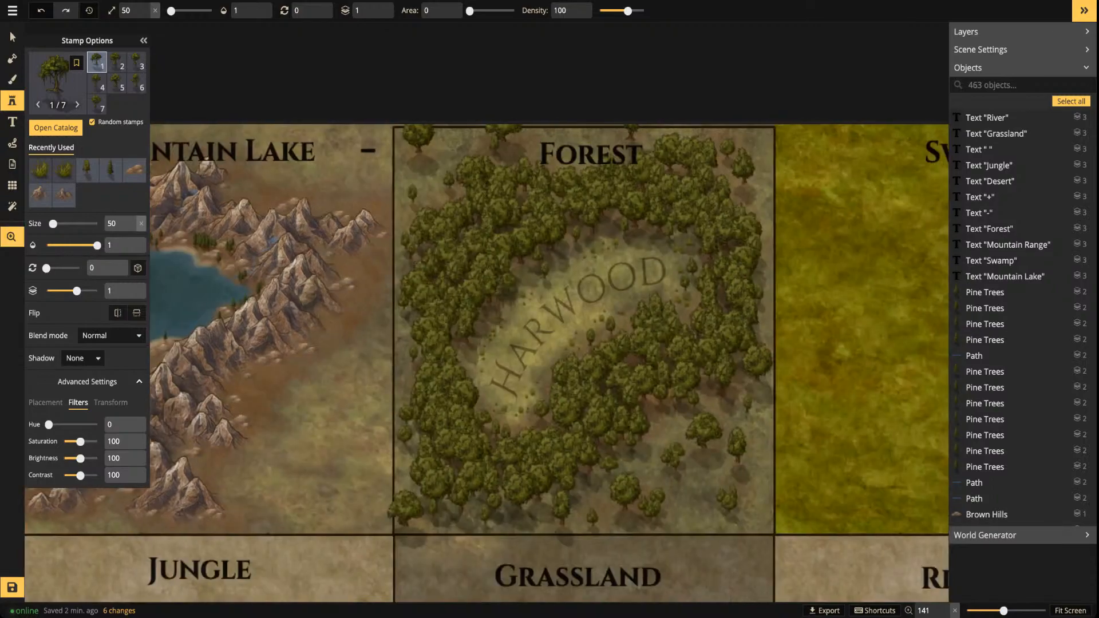
{"action": "left_click_drag", "start_coordinate": [635, 275], "coordinate": [380, 285]}
{"action": "left_click_drag", "start_coordinate": [773, 272], "coordinate": [671, 278]}
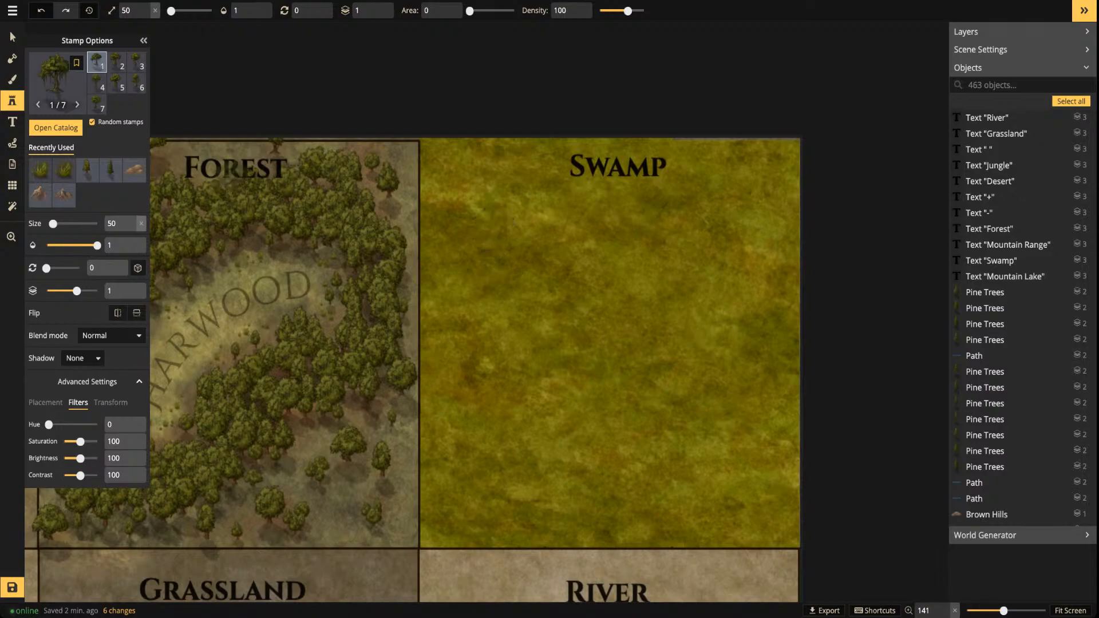
Return to the background brush and choose the light green texture in the Ocean Textures group
{"action": "left_click", "coordinate": [12, 79]}
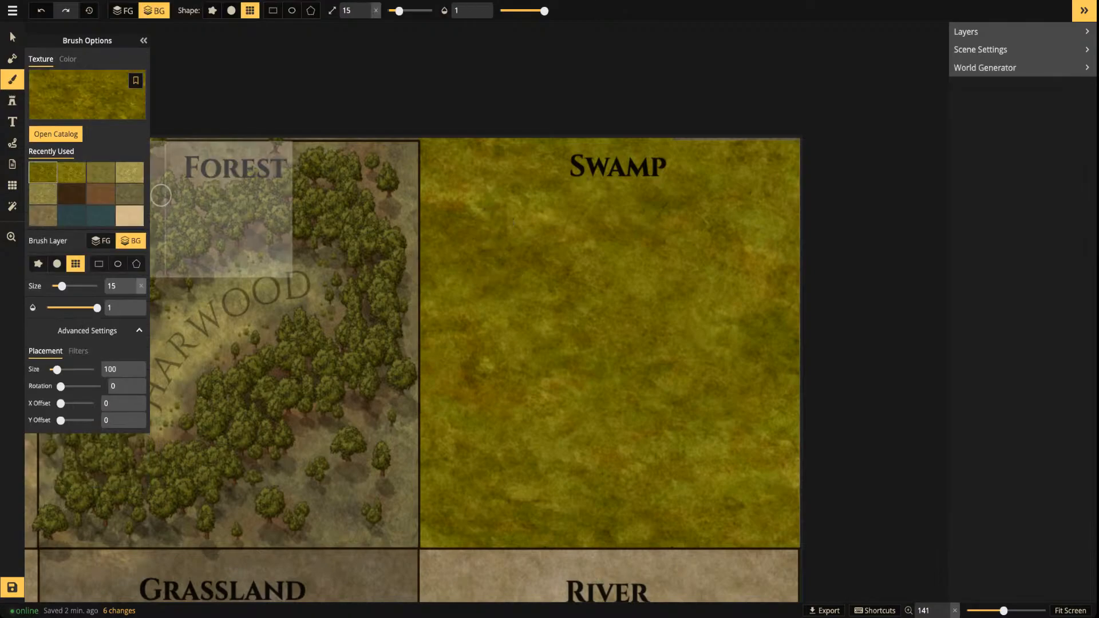
{"action": "left_click", "coordinate": [55, 134]}
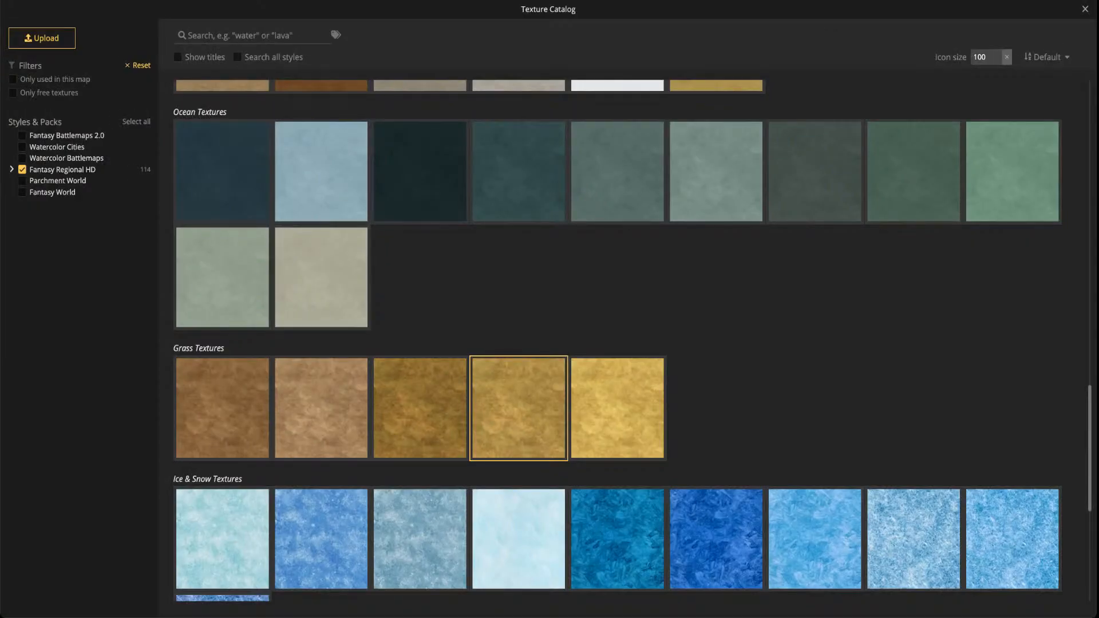
{"action": "scroll", "coordinate": [916, 171], "scroll_direction": "up", "scroll_amount": 6}
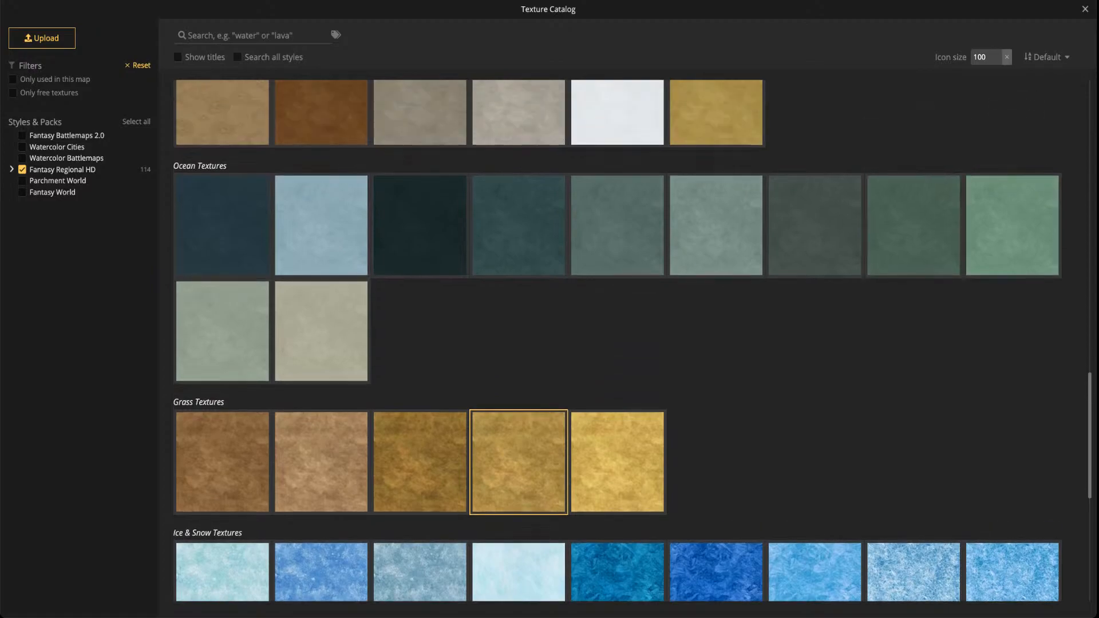
{"action": "scroll", "coordinate": [1012, 355], "scroll_direction": "down", "scroll_amount": 3}
{"action": "left_click", "coordinate": [1012, 354]}
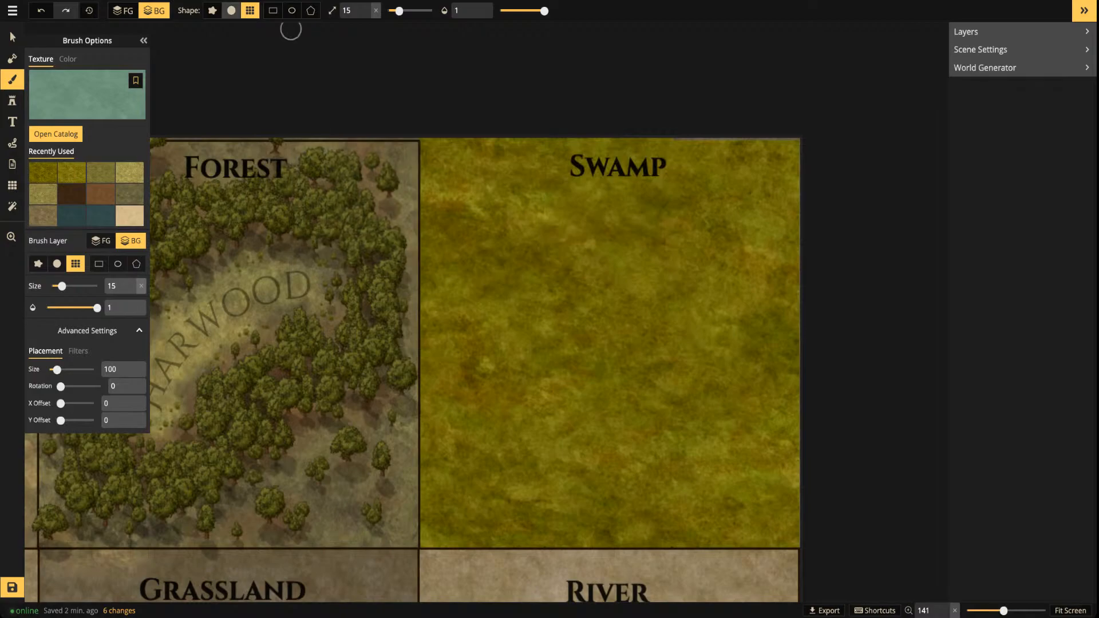
Try a curved water patch near the Swamp tile's centre with the soft round brush at size 15, and undo it
{"action": "mouse_move", "coordinate": [578, 342]}
{"action": "left_mouse_down"}
{"action": "mouse_move", "coordinate": [515, 319]}
{"action": "mouse_move", "coordinate": [573, 289]}
{"action": "left_mouse_up"}
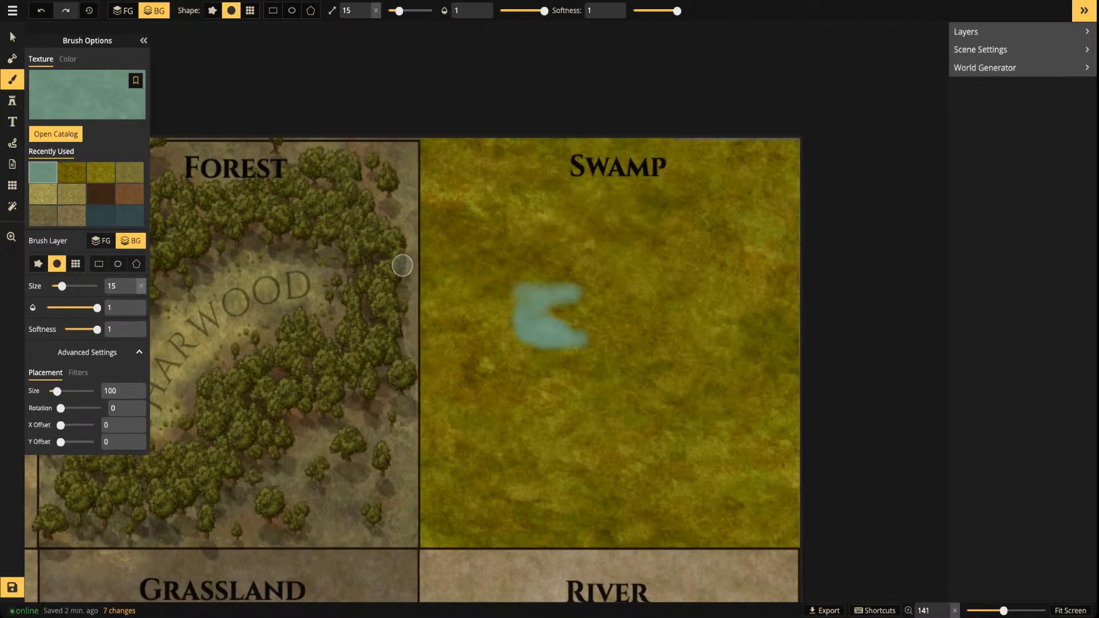
{"action": "key", "text": "ctrl+z"}
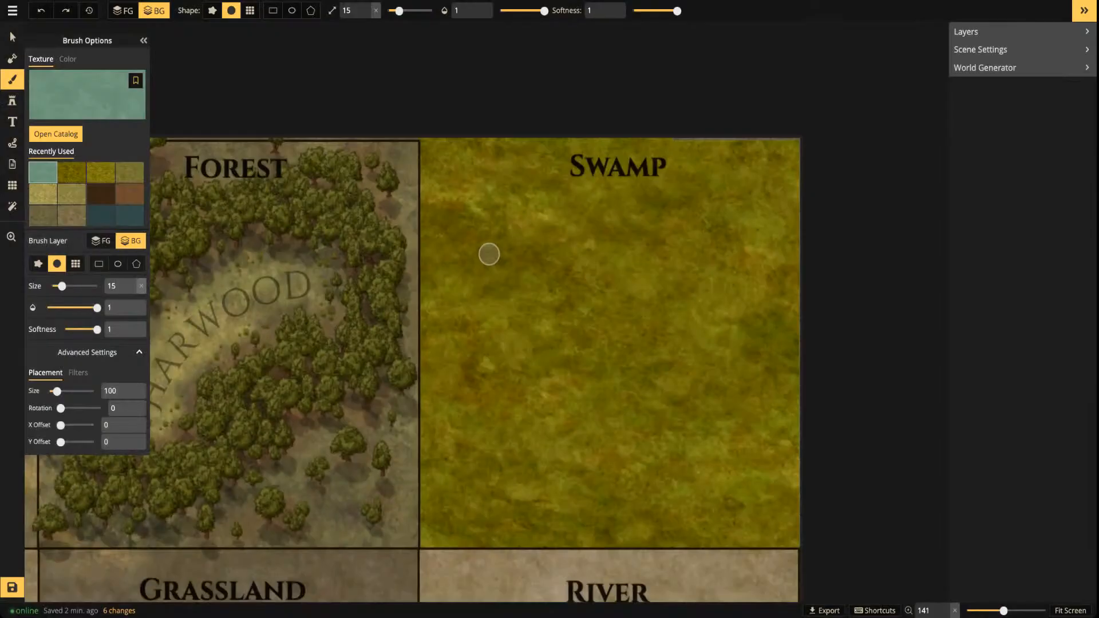
Set the water texture's filters to saturation 200, brightness 68 and contrast 165
{"action": "left_click", "coordinate": [78, 373]}
{"action": "left_click_drag", "start_coordinate": [80, 408], "coordinate": [84, 442]}
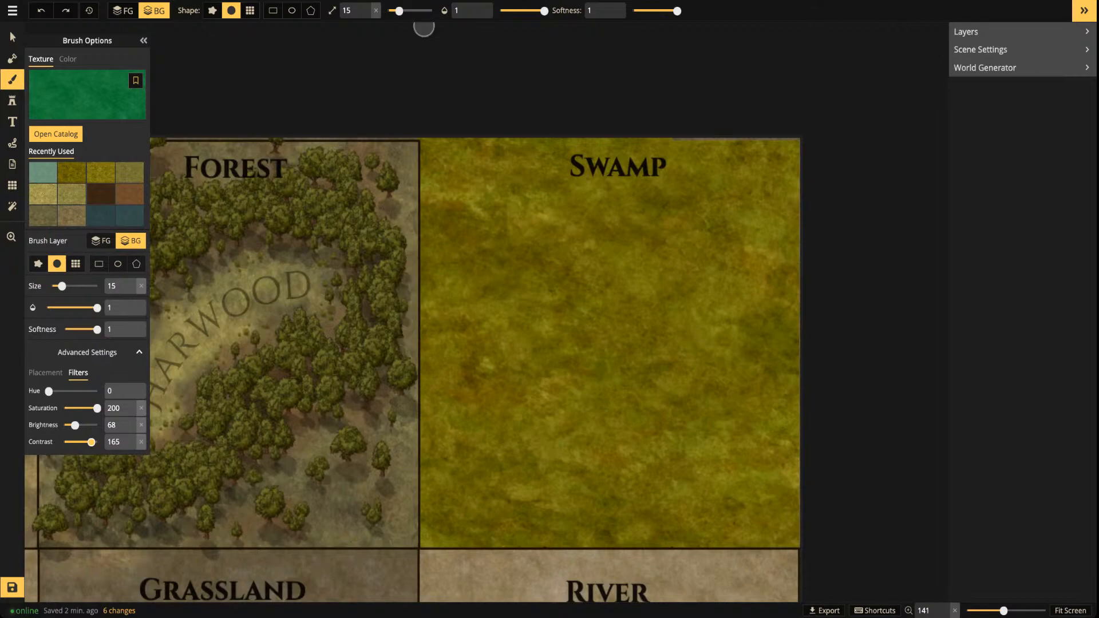
Try short water strokes in the upper part of the Swamp tile at brush opacity 0.44 and 0.57, and undo them
{"action": "left_click", "coordinate": [522, 10]}
{"action": "mouse_move", "coordinate": [544, 293]}
{"action": "left_mouse_down"}
{"action": "mouse_move", "coordinate": [494, 295]}
{"action": "mouse_move", "coordinate": [518, 294]}
{"action": "left_mouse_up"}
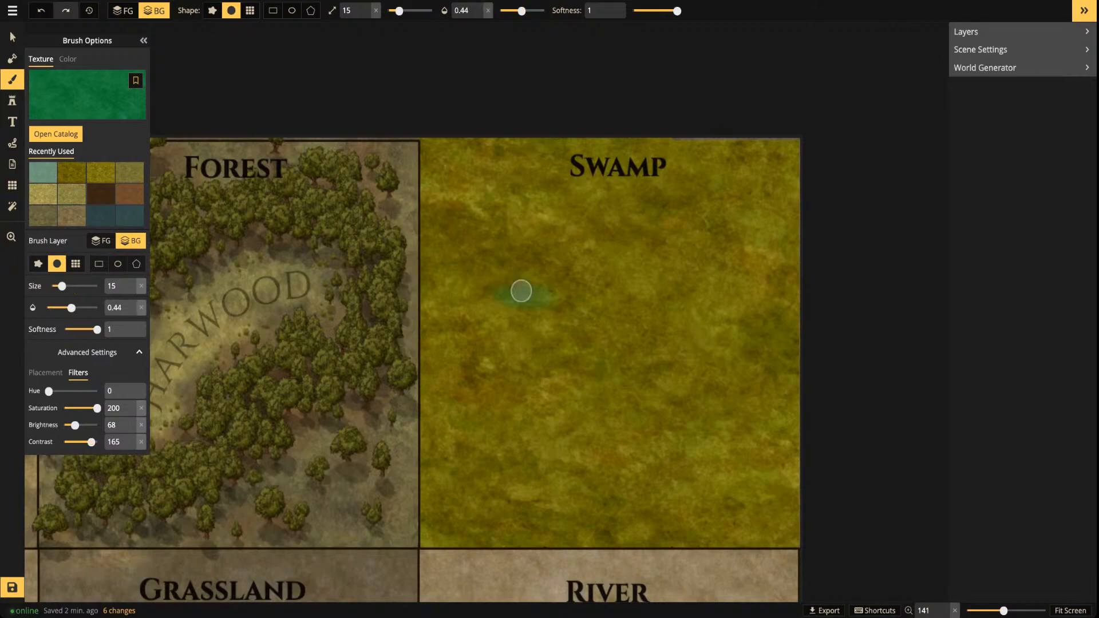
{"action": "key", "text": "ctrl+z"}
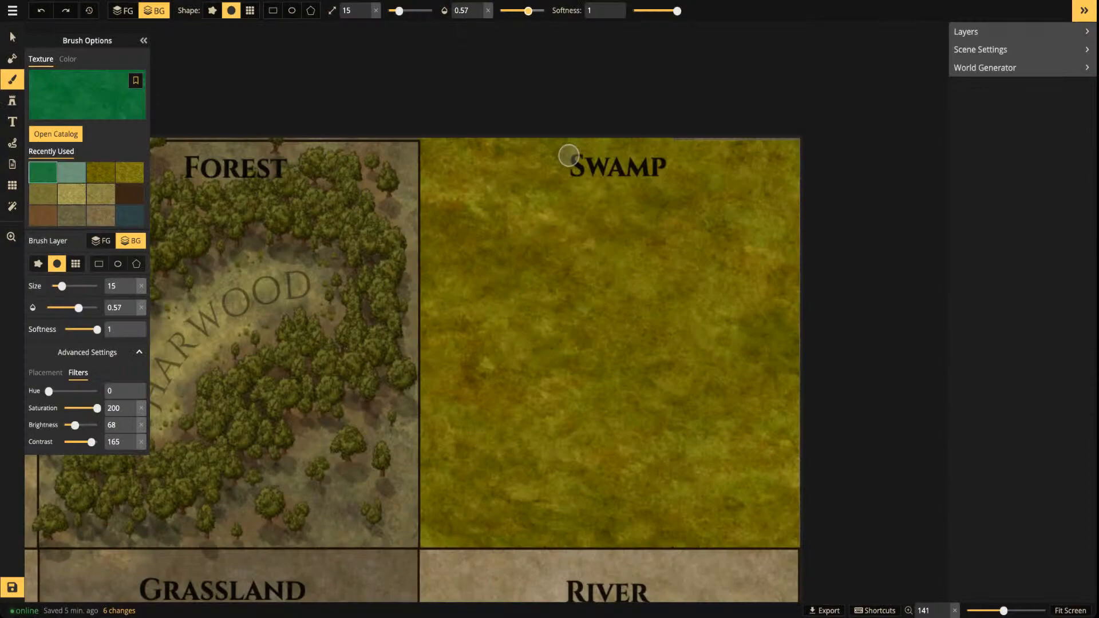
{"action": "mouse_move", "coordinate": [556, 290]}
{"action": "left_mouse_down"}
{"action": "mouse_move", "coordinate": [518, 291]}
{"action": "mouse_move", "coordinate": [549, 280]}
{"action": "mouse_move", "coordinate": [518, 267]}
{"action": "left_mouse_up"}
{"action": "key", "text": "ctrl+z"}
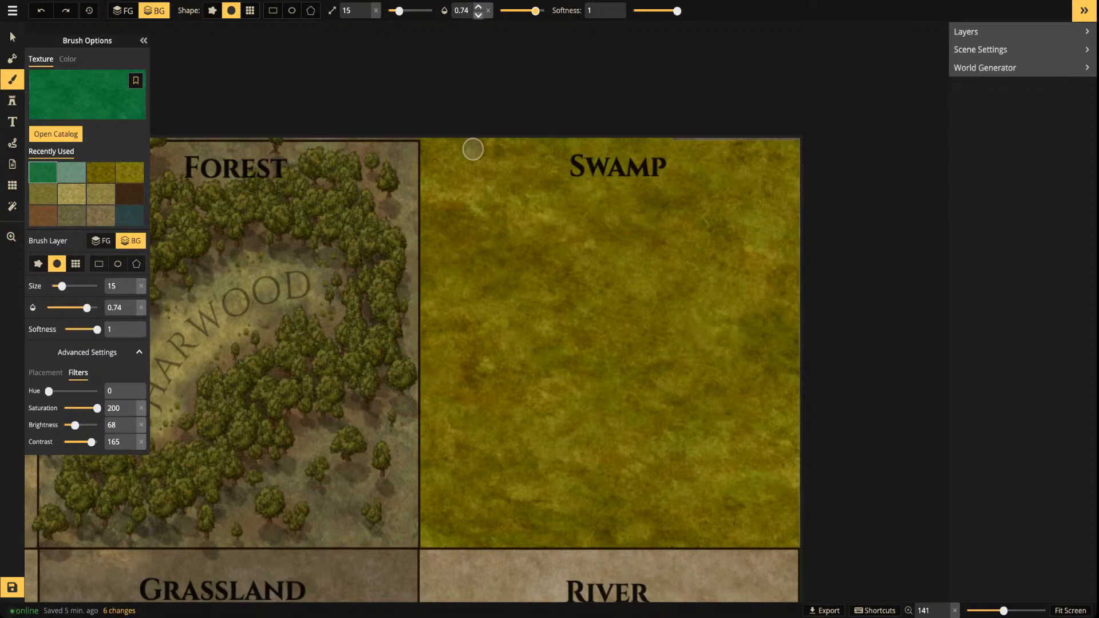
Paint irregular green water pools across the upper half and middle of the Swamp tile at brush opacity 0.7
{"action": "scroll", "coordinate": [544, 247], "scroll_direction": "down", "scroll_amount": 5}
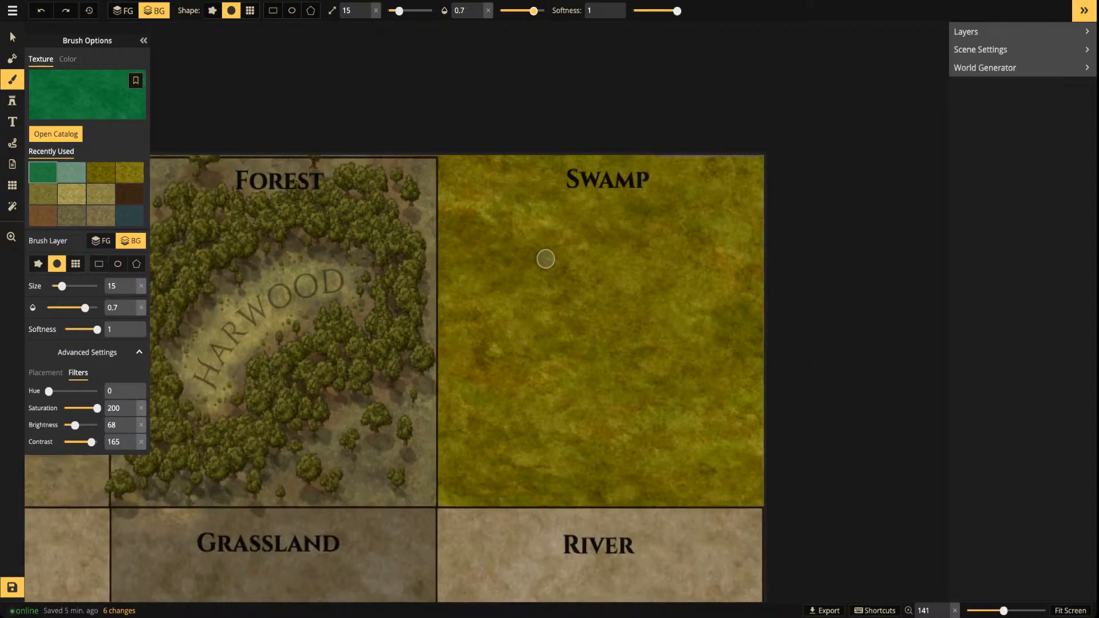
{"action": "scroll", "coordinate": [611, 228], "scroll_direction": "up", "scroll_amount": 3}
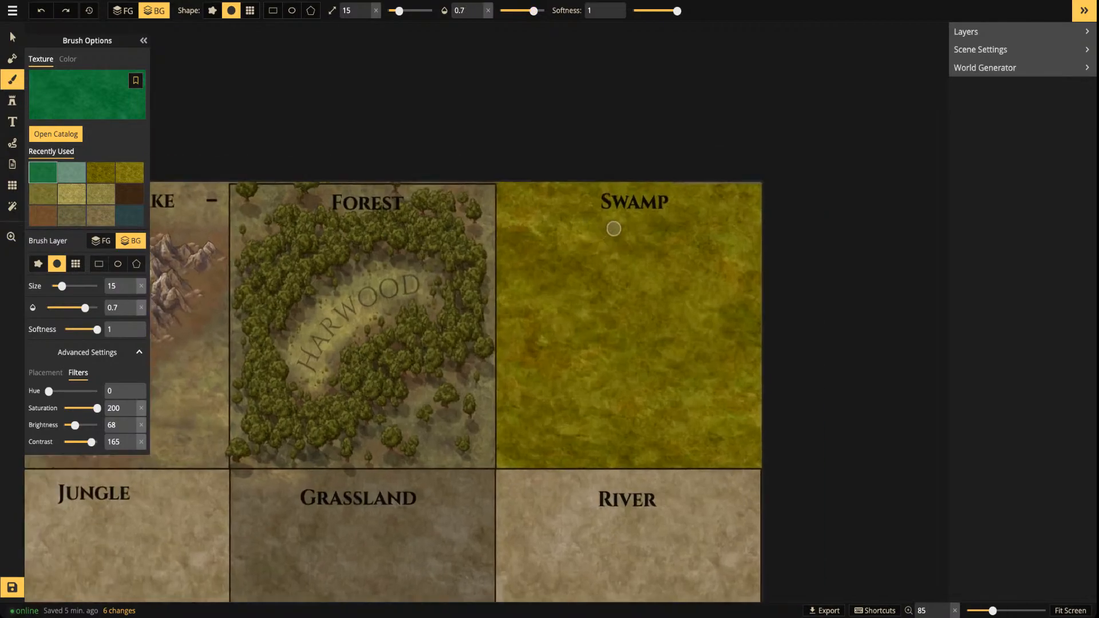
{"action": "mouse_move", "coordinate": [588, 265]}
{"action": "left_mouse_down"}
{"action": "mouse_move", "coordinate": [563, 281]}
{"action": "mouse_move", "coordinate": [603, 290]}
{"action": "mouse_move", "coordinate": [524, 306]}
{"action": "mouse_move", "coordinate": [593, 316]}
{"action": "mouse_move", "coordinate": [559, 297]}
{"action": "left_mouse_up"}
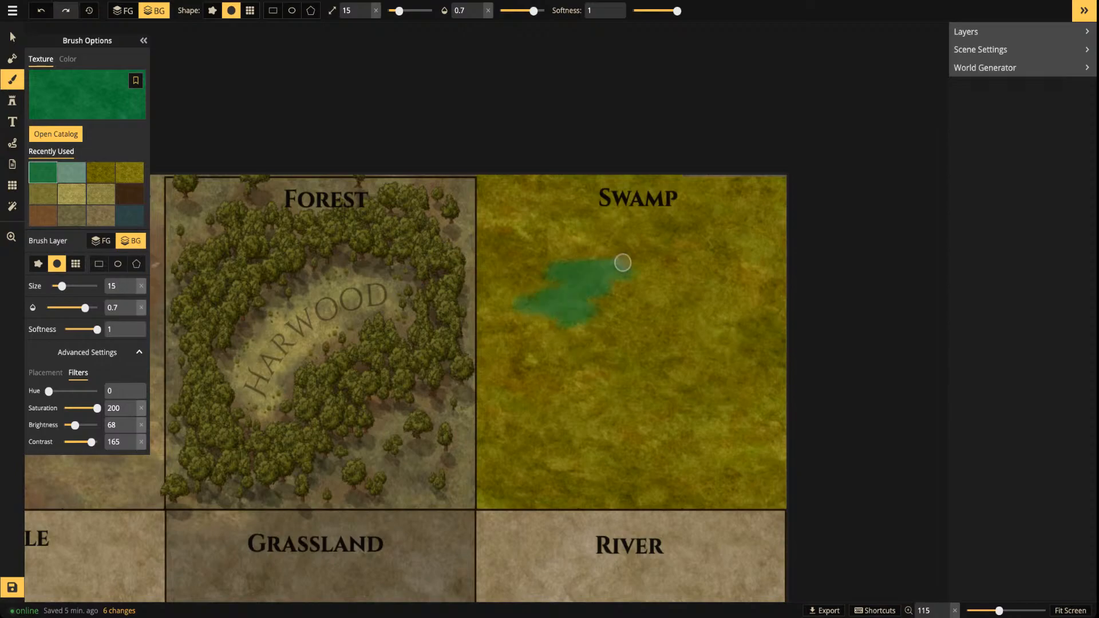
{"action": "left_click_drag", "start_coordinate": [718, 288], "coordinate": [738, 306]}
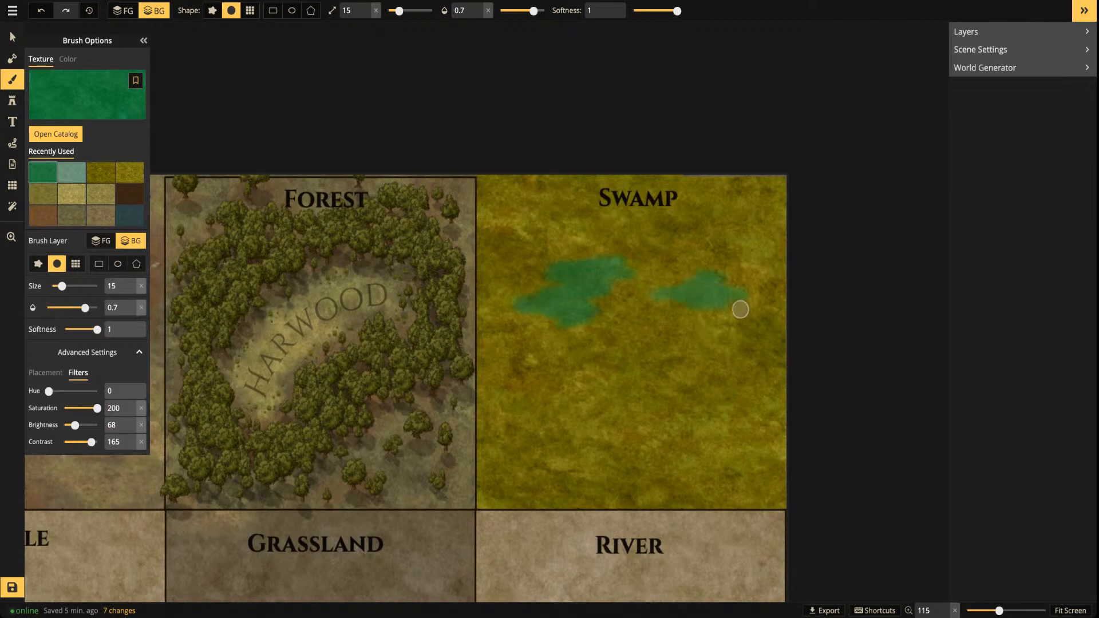
{"action": "mouse_move", "coordinate": [511, 348]}
{"action": "left_mouse_down"}
{"action": "mouse_move", "coordinate": [486, 351]}
{"action": "mouse_move", "coordinate": [517, 355]}
{"action": "left_mouse_up"}
{"action": "mouse_move", "coordinate": [675, 332]}
{"action": "left_mouse_down"}
{"action": "mouse_move", "coordinate": [609, 326]}
{"action": "mouse_move", "coordinate": [636, 330]}
{"action": "mouse_move", "coordinate": [611, 341]}
{"action": "mouse_move", "coordinate": [647, 344]}
{"action": "mouse_move", "coordinate": [644, 319]}
{"action": "left_mouse_up"}
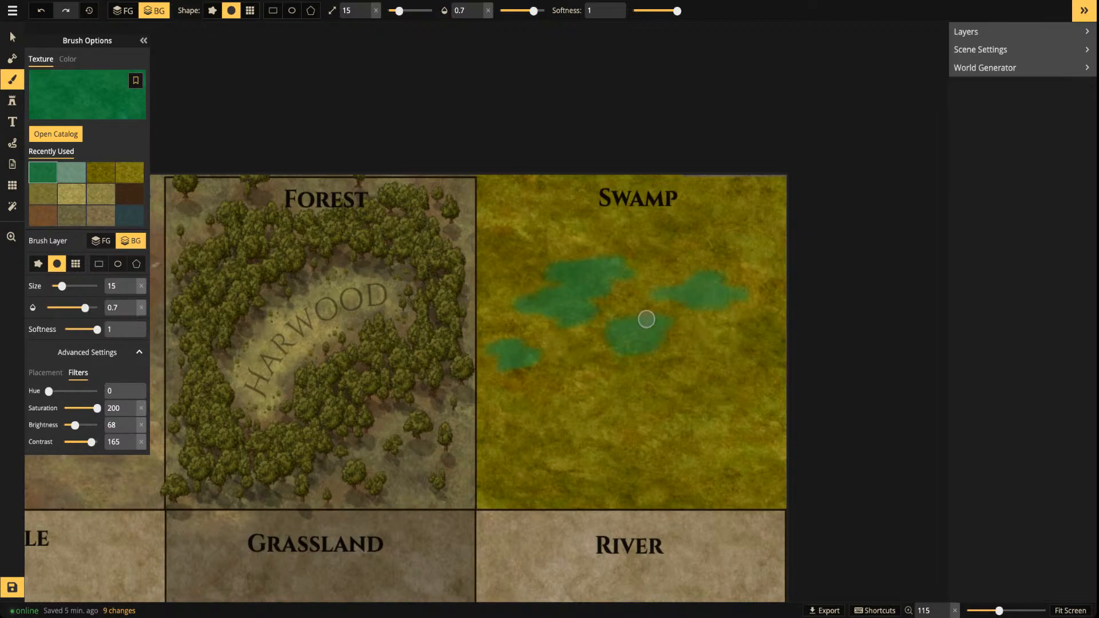
Add pools to the Swamp tile's lower half and small satellite pools near its edges and below the title
{"action": "mouse_move", "coordinate": [709, 378]}
{"action": "left_mouse_down"}
{"action": "mouse_move", "coordinate": [726, 375]}
{"action": "mouse_move", "coordinate": [692, 393]}
{"action": "mouse_move", "coordinate": [733, 371]}
{"action": "mouse_move", "coordinate": [727, 406]}
{"action": "left_mouse_up"}
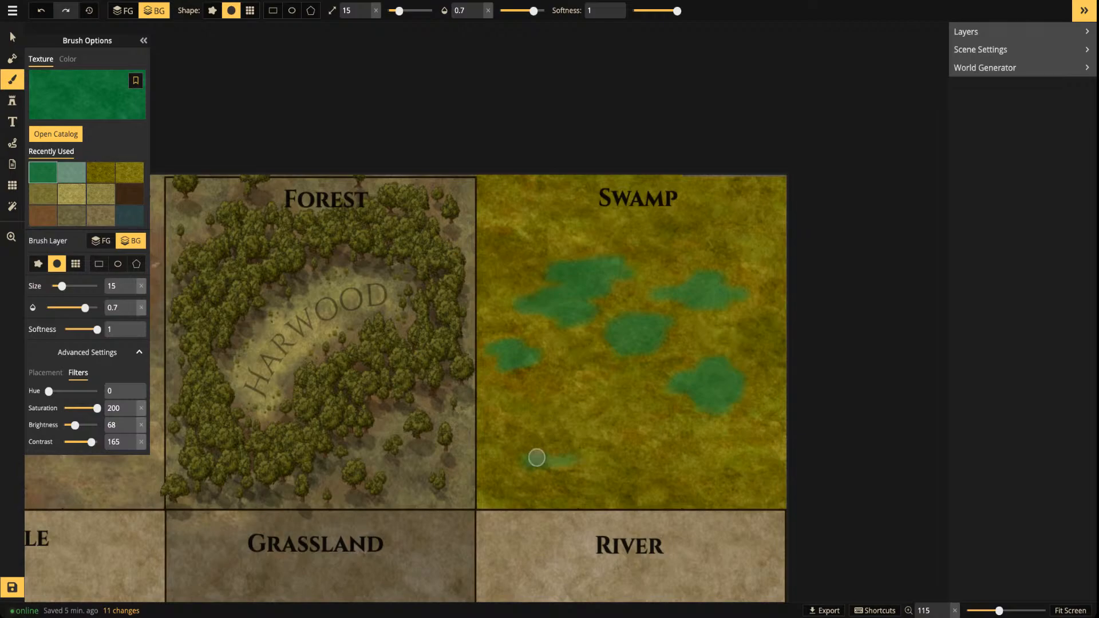
{"action": "mouse_move", "coordinate": [526, 460]}
{"action": "left_mouse_down"}
{"action": "mouse_move", "coordinate": [572, 447]}
{"action": "mouse_move", "coordinate": [546, 439]}
{"action": "mouse_move", "coordinate": [526, 452]}
{"action": "mouse_move", "coordinate": [569, 466]}
{"action": "left_mouse_up"}
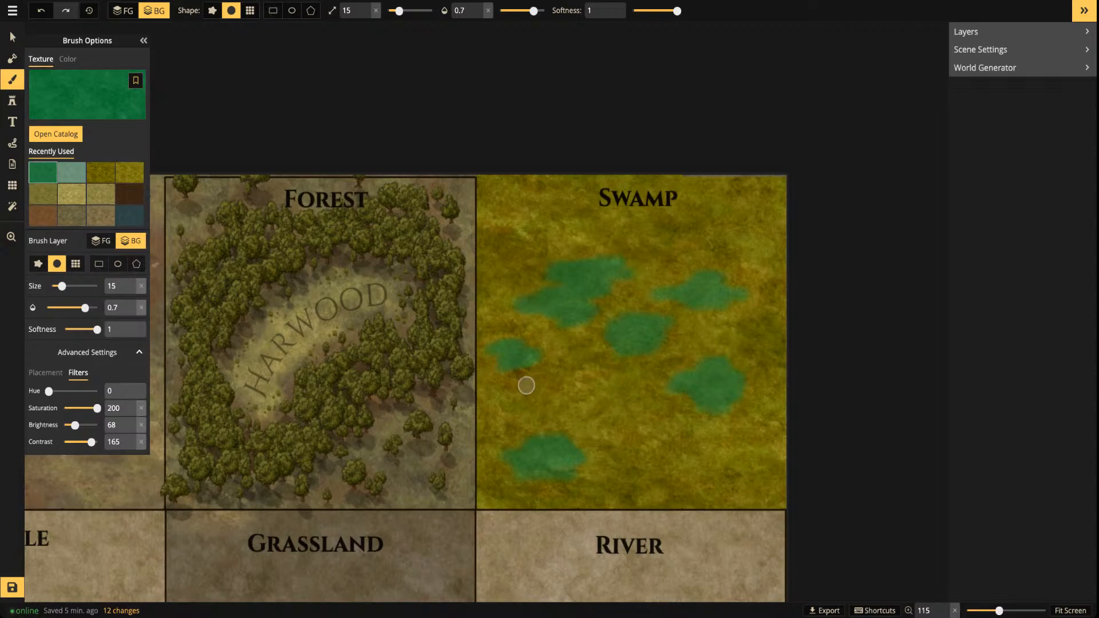
{"action": "left_click", "coordinate": [532, 387]}
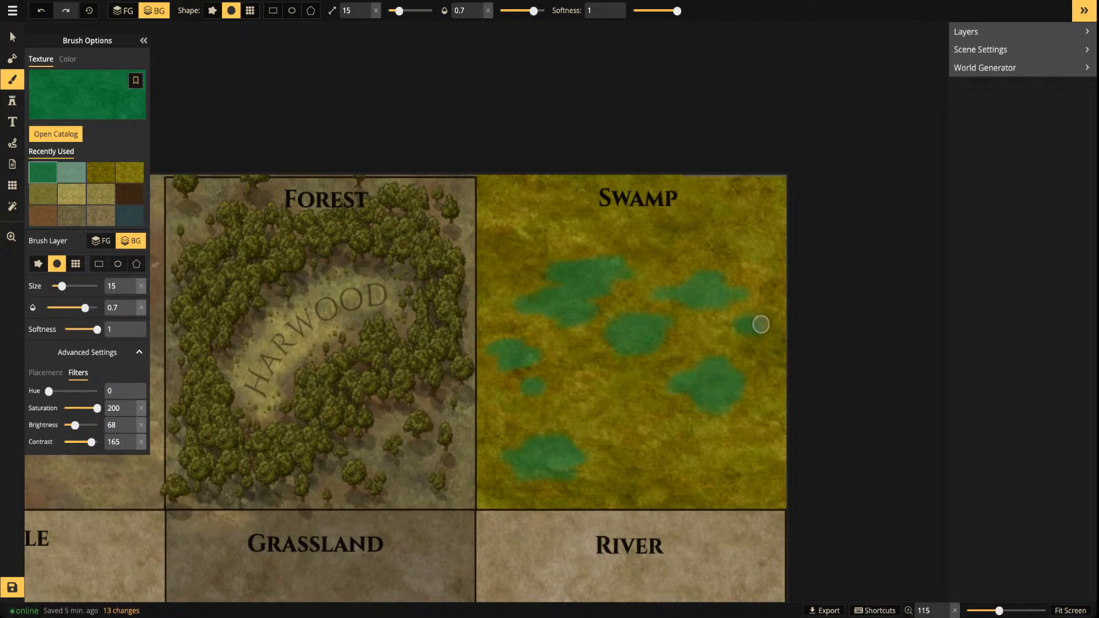
{"action": "mouse_move", "coordinate": [691, 239]}
{"action": "left_mouse_down"}
{"action": "mouse_move", "coordinate": [666, 234]}
{"action": "mouse_move", "coordinate": [654, 247]}
{"action": "mouse_move", "coordinate": [687, 237]}
{"action": "left_mouse_up"}
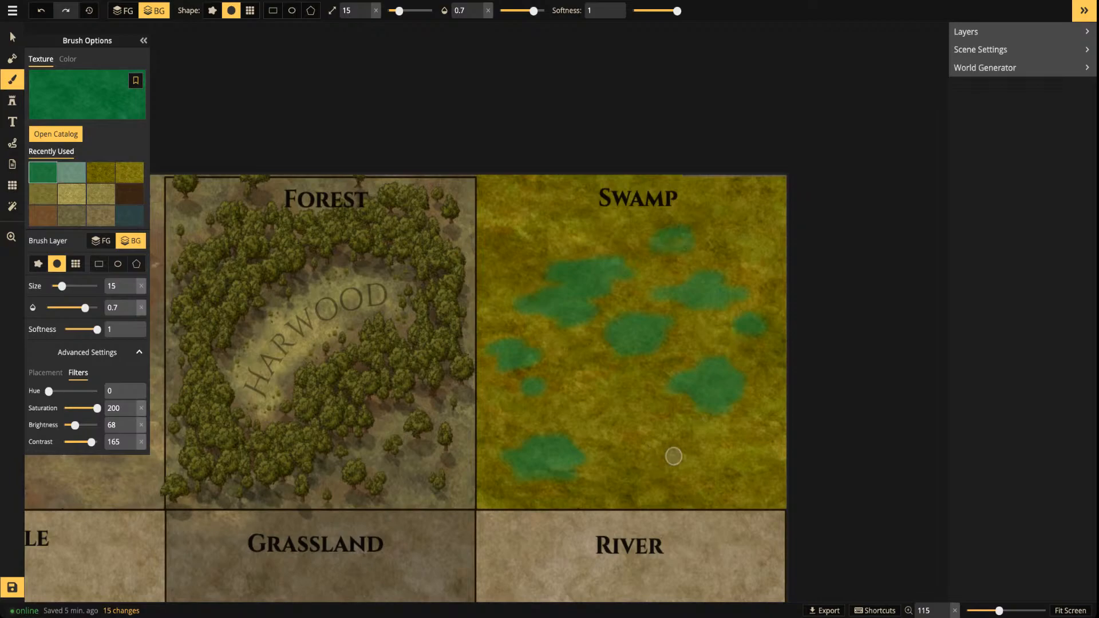
{"action": "left_click_drag", "start_coordinate": [651, 467], "coordinate": [688, 462]}
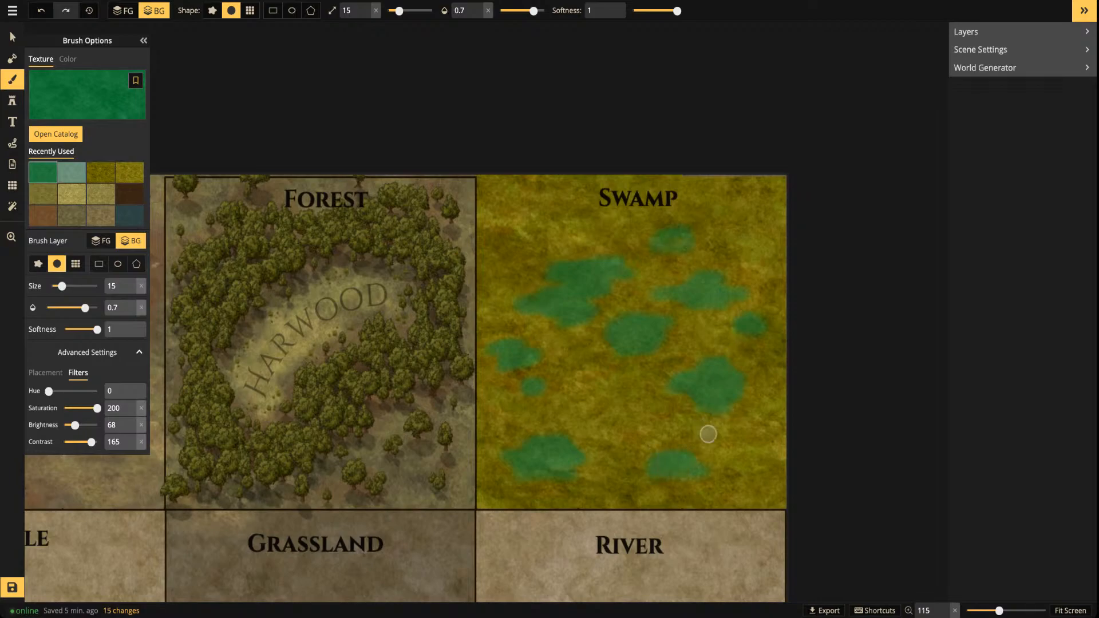
{"action": "left_click_drag", "start_coordinate": [603, 491], "coordinate": [599, 493]}
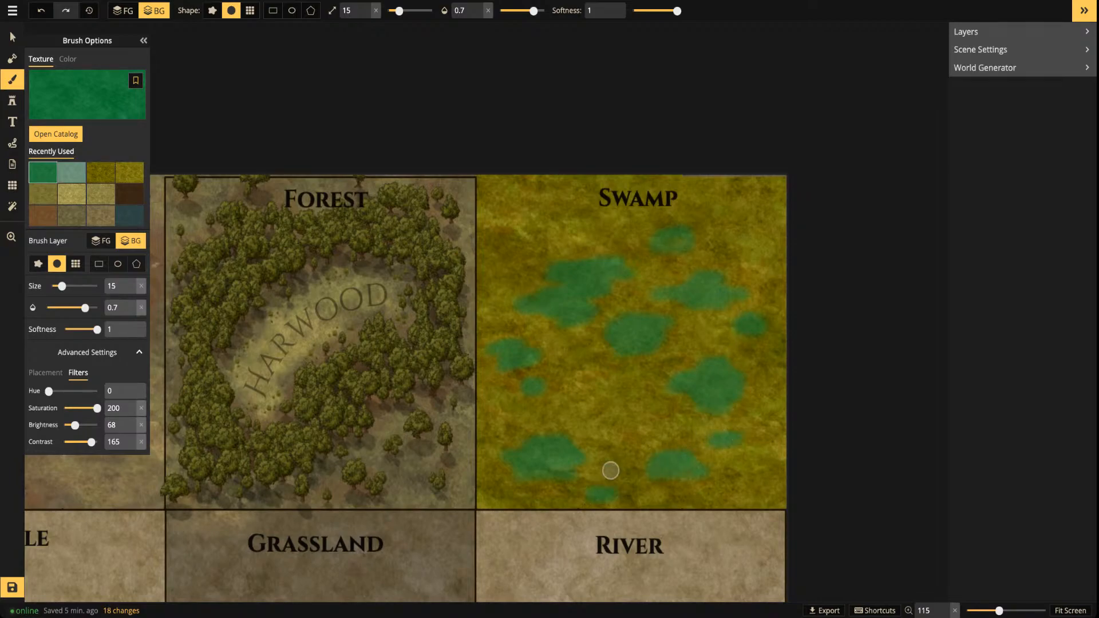
Shade the insides of the Swamp pools with texture brightness 38, reducing the brush to opacity 0.47 and size 4
{"action": "left_click_drag", "start_coordinate": [75, 424], "coordinate": [70, 425]}
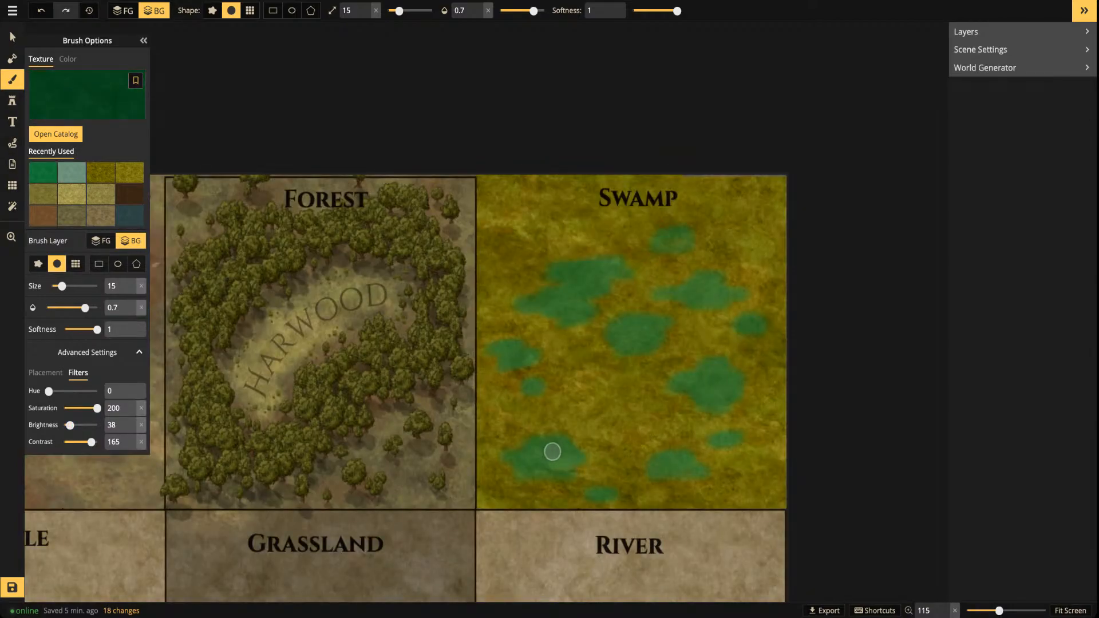
{"action": "left_click_drag", "start_coordinate": [540, 461], "coordinate": [537, 451]}
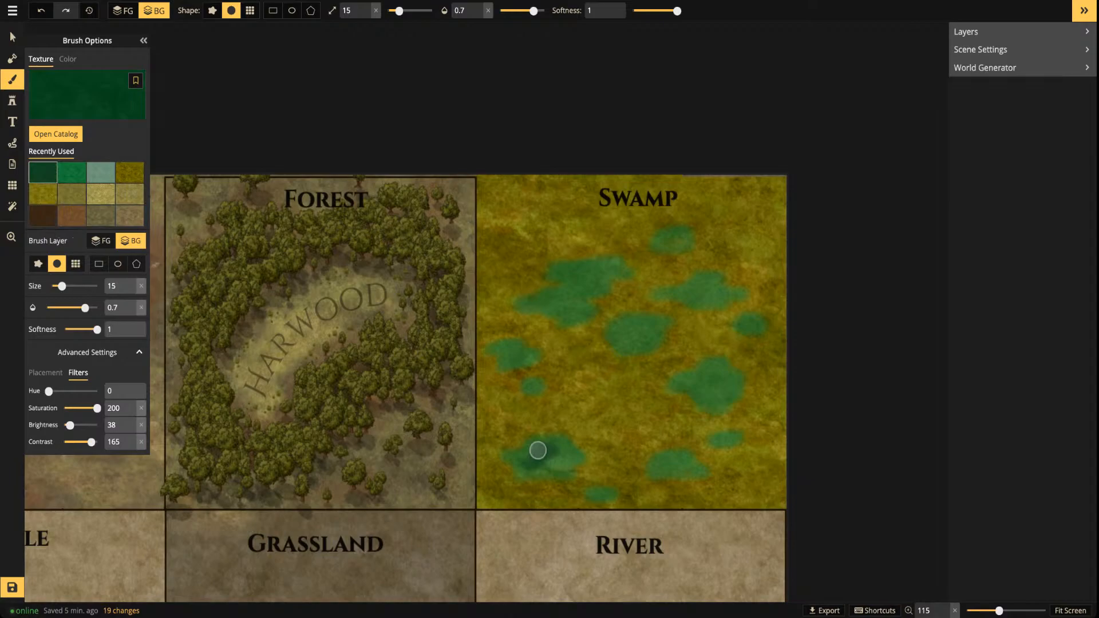
{"action": "left_click_drag", "start_coordinate": [398, 10], "coordinate": [397, 11]}
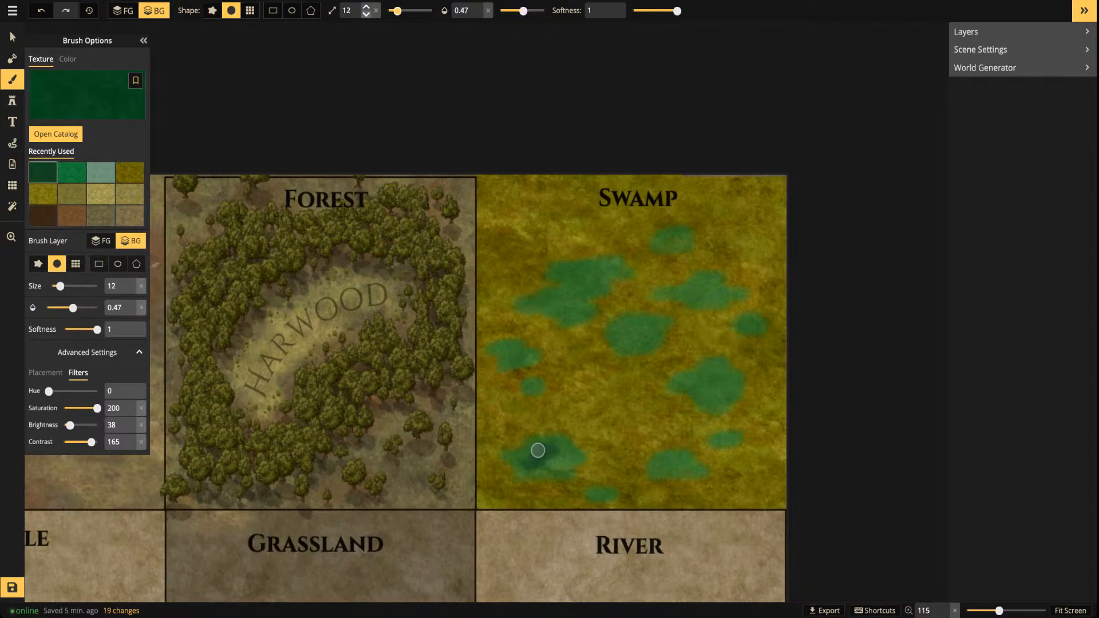
{"action": "left_click", "coordinate": [365, 14]}
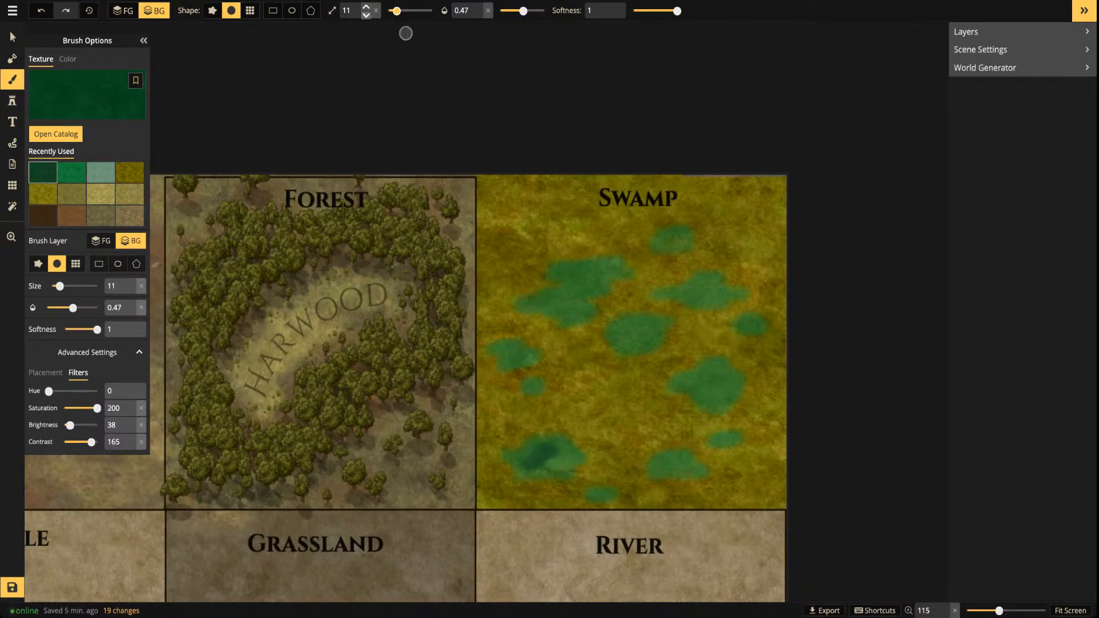
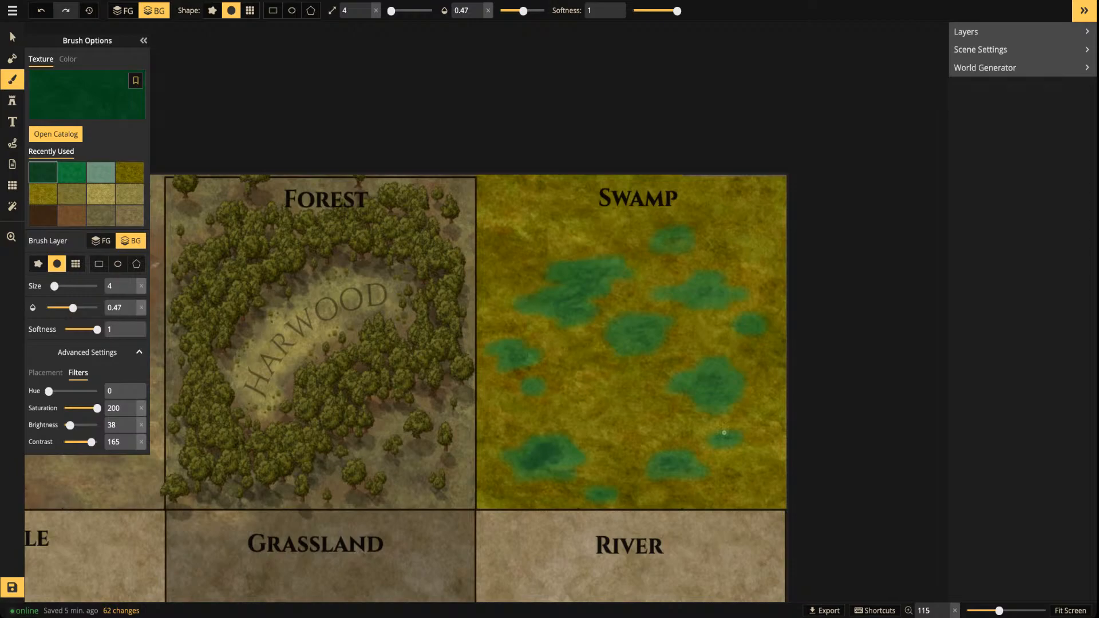
Switch back to the Swamp Trees stamp with random stamps and set its size to 50
{"action": "scroll", "coordinate": [729, 325], "scroll_direction": "down", "scroll_amount": 3}
{"action": "left_click_drag", "start_coordinate": [622, 351], "coordinate": [715, 353]}
{"action": "scroll", "coordinate": [731, 306], "scroll_direction": "up", "scroll_amount": 2}
{"action": "left_click_drag", "start_coordinate": [800, 309], "coordinate": [627, 308]}
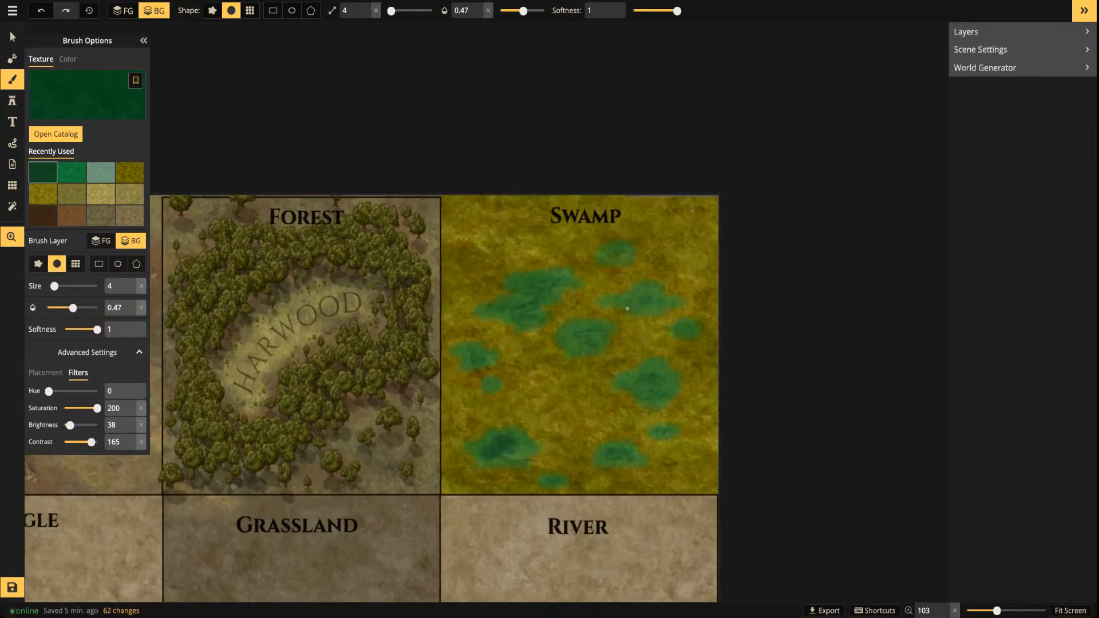
{"action": "scroll", "coordinate": [553, 325], "scroll_direction": "up", "scroll_amount": 1}
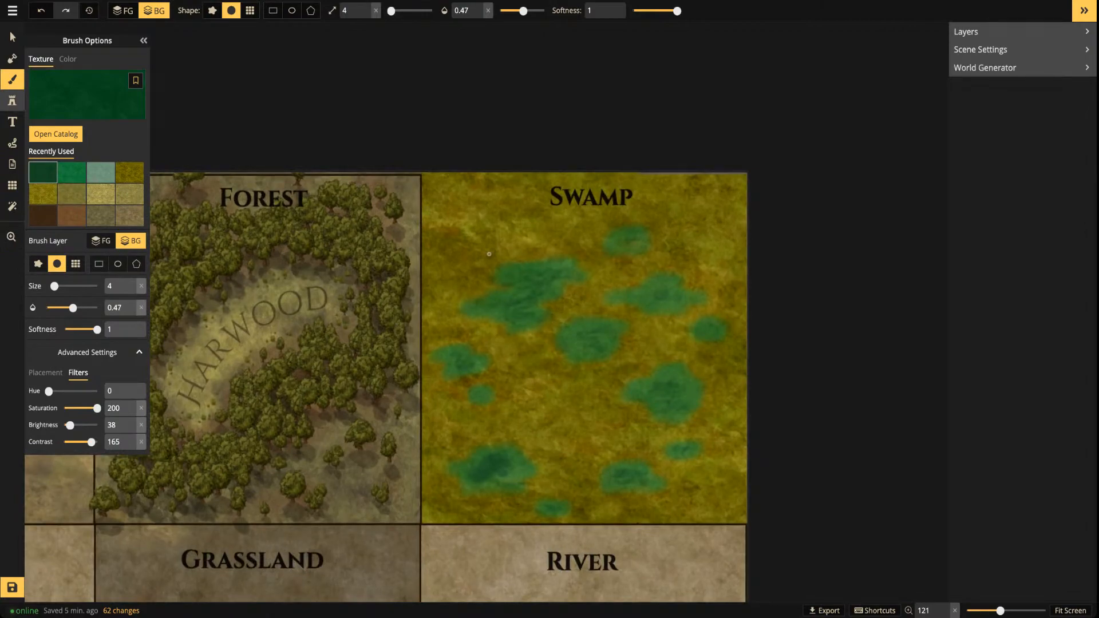
{"action": "key", "text": "s"}
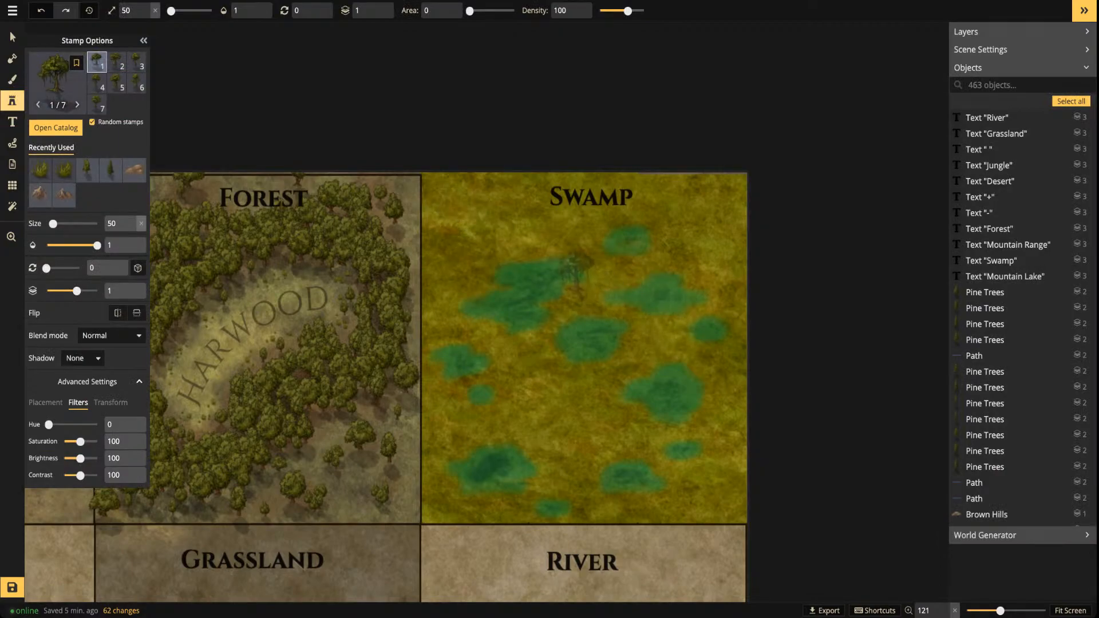
{"action": "scroll", "coordinate": [572, 269], "scroll_direction": "up", "scroll_amount": 3}
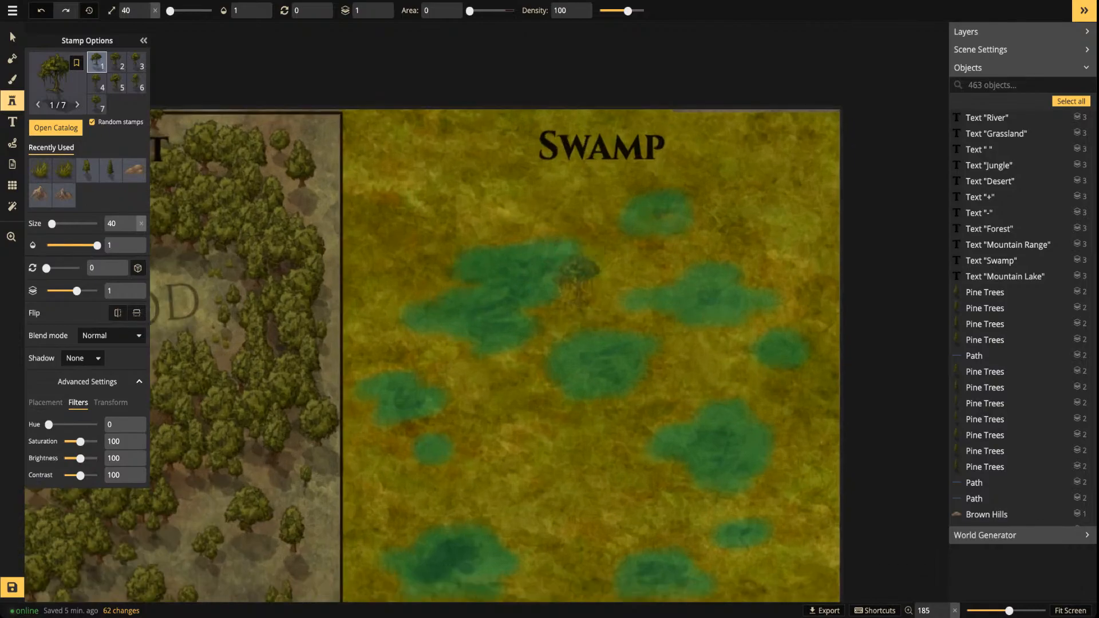
{"action": "left_click_drag", "start_coordinate": [409, 300], "coordinate": [567, 275]}
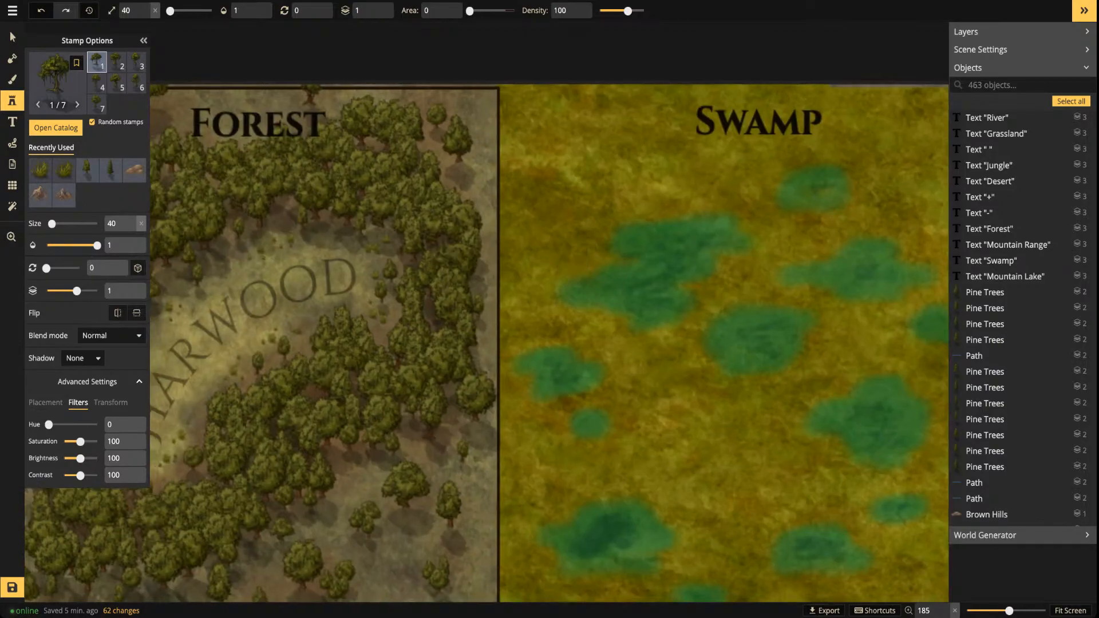
{"action": "left_click_drag", "start_coordinate": [675, 261], "coordinate": [574, 263]}
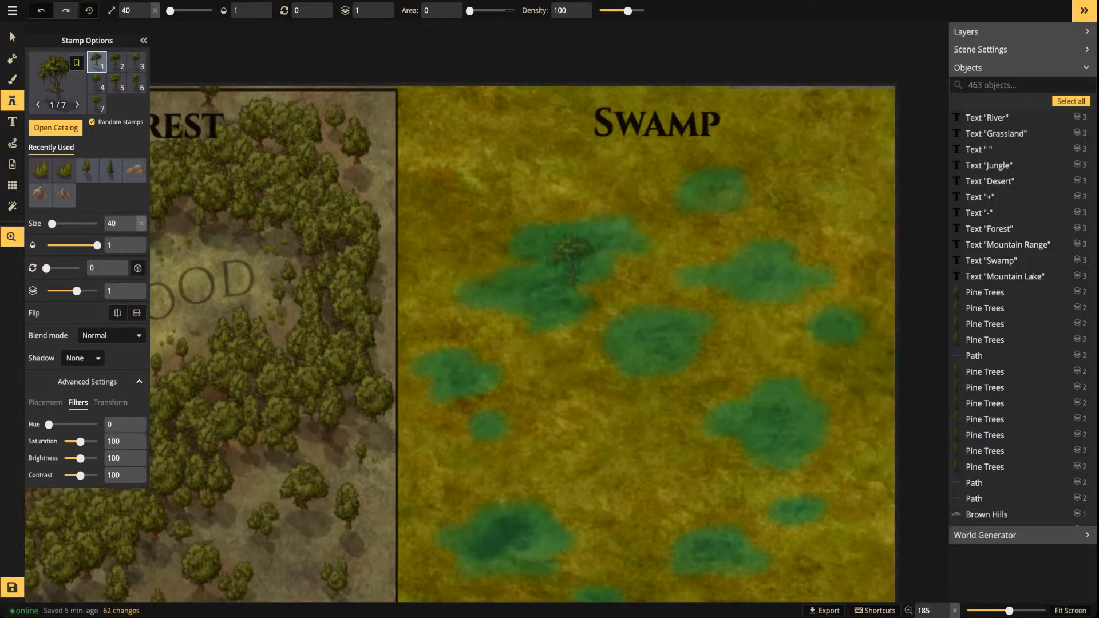
{"action": "key", "text": "]"}
{"action": "left_click_drag", "start_coordinate": [557, 192], "coordinate": [555, 203]}
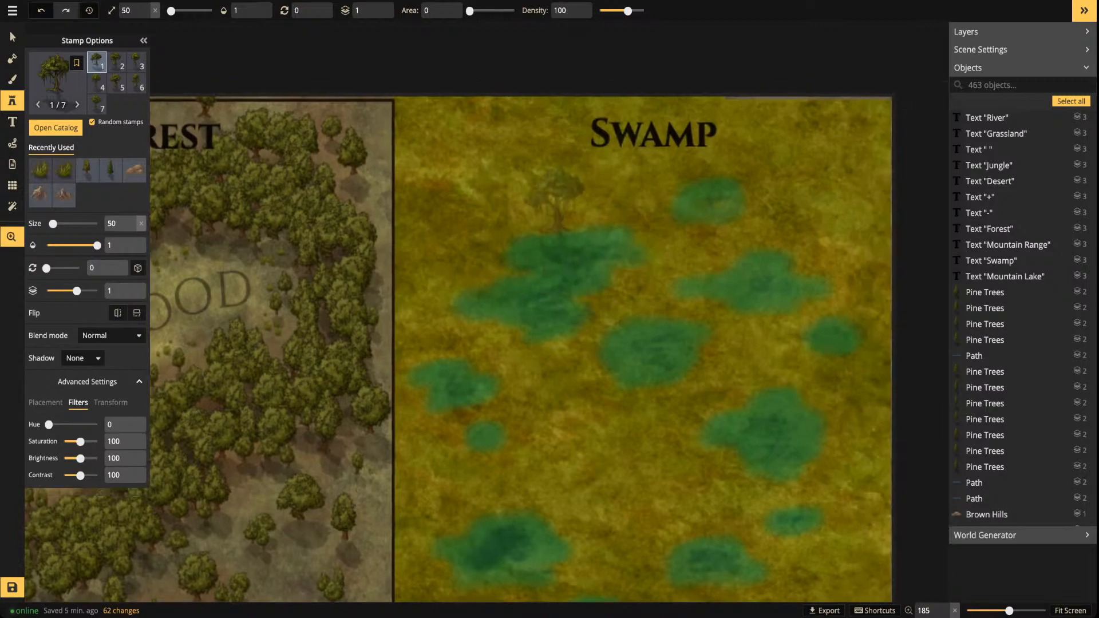
Place swamp trees around the large upper-left pool in the Swamp tile
{"action": "left_click", "coordinate": [628, 259]}
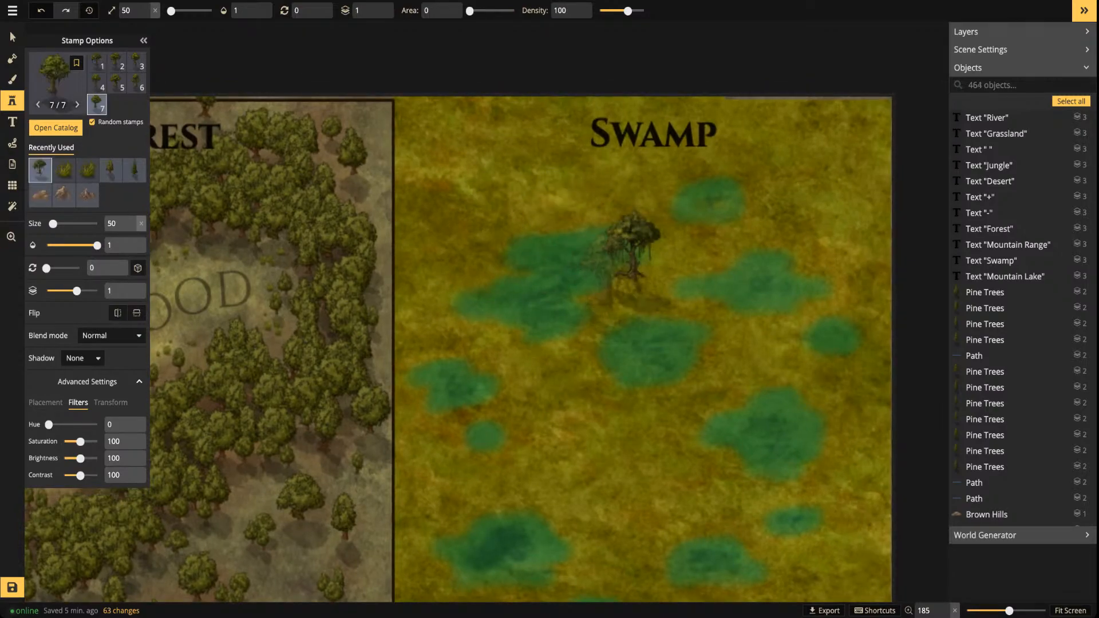
{"action": "left_click", "coordinate": [608, 290]}
{"action": "left_click", "coordinate": [590, 201]}
{"action": "left_click", "coordinate": [543, 211]}
{"action": "left_click", "coordinate": [489, 230]}
{"action": "left_click", "coordinate": [482, 207]}
{"action": "left_click", "coordinate": [508, 224]}
{"action": "left_click", "coordinate": [446, 247]}
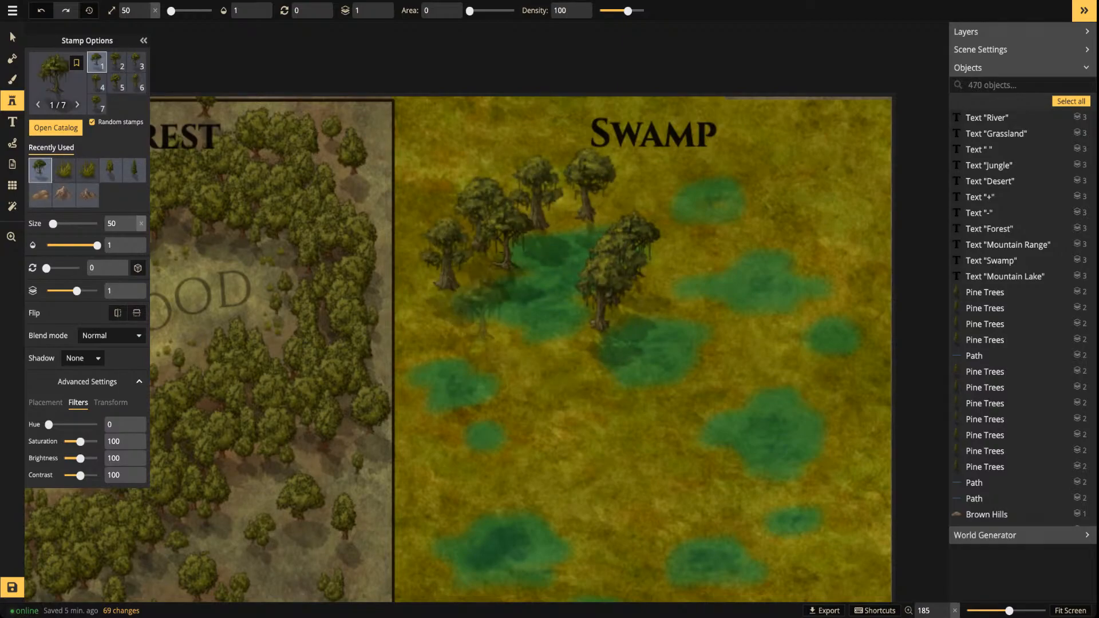
Place swamp trees below the large pool and over the small pool by the Swamp tile's left edge
{"action": "left_click", "coordinate": [486, 327]}
{"action": "left_click", "coordinate": [523, 360]}
{"action": "left_click", "coordinate": [443, 380]}
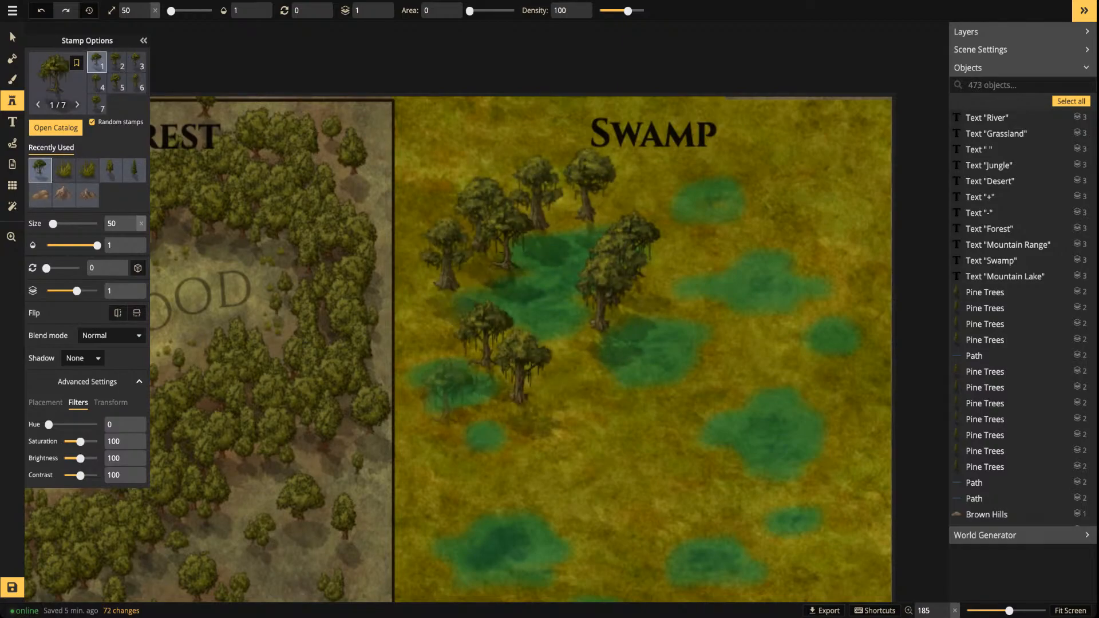
Place swamp trees around the small pool below the Swamp title and above the upper-right pool
{"action": "left_click_drag", "start_coordinate": [663, 309], "coordinate": [549, 257]}
{"action": "left_click", "coordinate": [634, 86]}
{"action": "left_click", "coordinate": [663, 115]}
{"action": "left_click", "coordinate": [541, 102]}
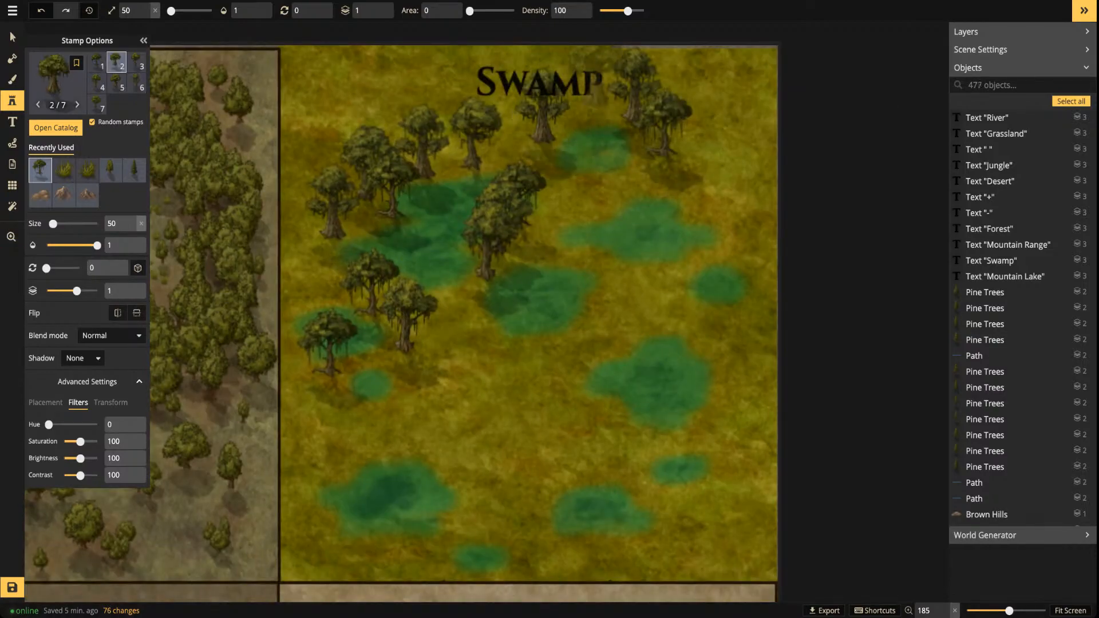
{"action": "left_click", "coordinate": [703, 174]}
{"action": "left_click", "coordinate": [675, 151]}
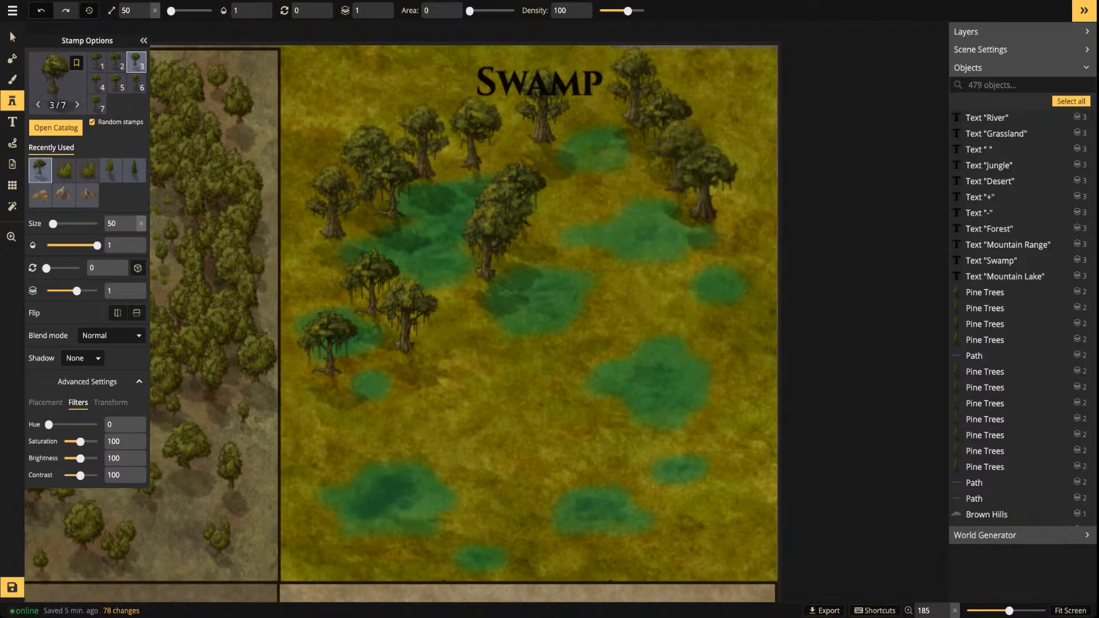
{"action": "left_click", "coordinate": [597, 176]}
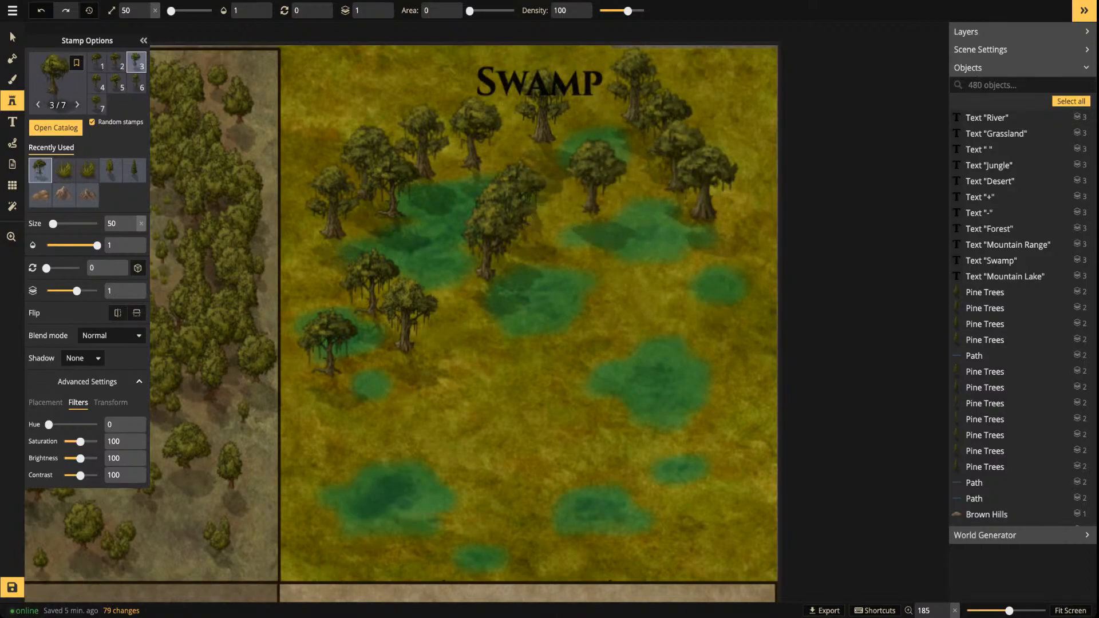
Try a smaller swamp tree at size 30 between the Swamp tile's lower pools, and undo it
{"action": "key", "text": "bracketleft"}
{"action": "key", "text": "bracketleft"}
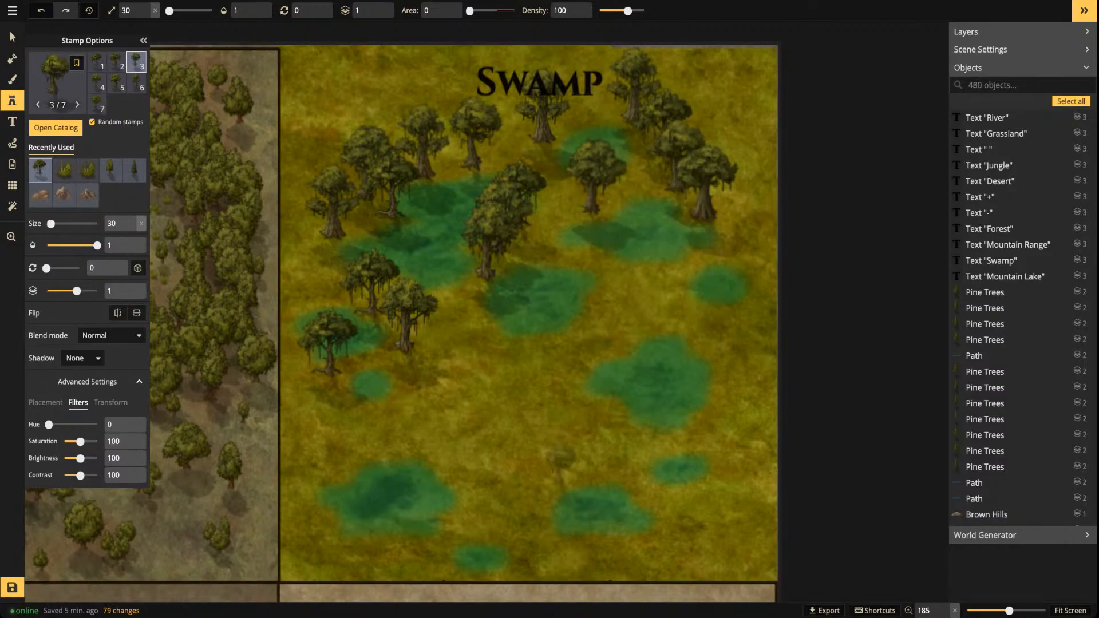
{"action": "mouse_move", "coordinate": [550, 475]}
{"action": "left_mouse_down"}
{"action": "mouse_move", "coordinate": [573, 544]}
{"action": "mouse_move", "coordinate": [664, 532]}
{"action": "mouse_move", "coordinate": [658, 452]}
{"action": "mouse_move", "coordinate": [544, 458]}
{"action": "left_mouse_up"}
{"action": "key", "text": "ctrl+z"}
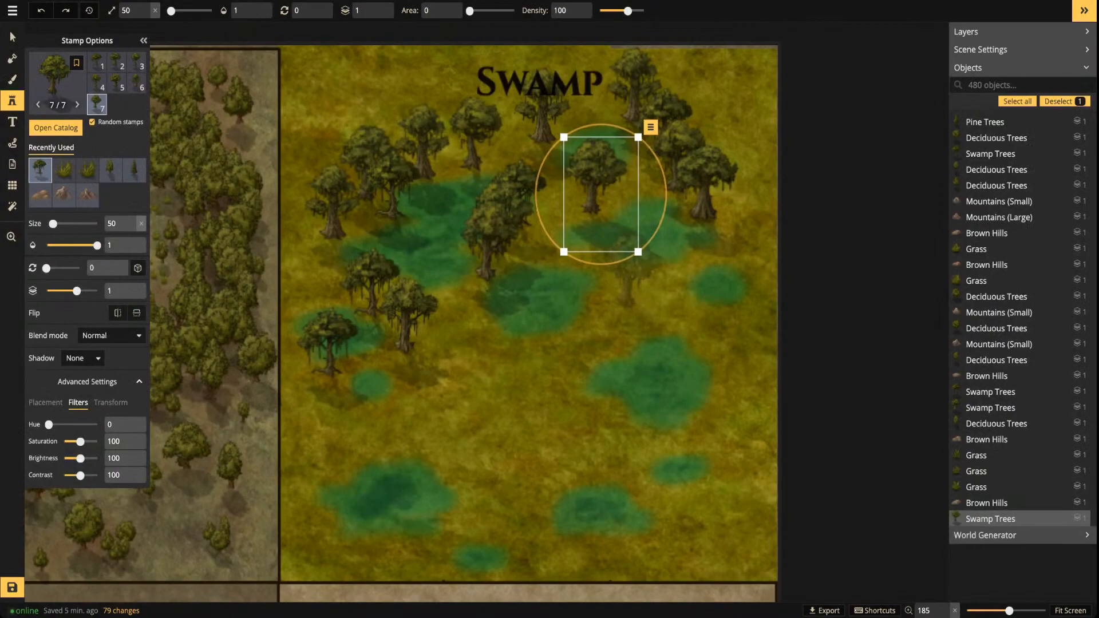
Place size 50 swamp trees over the central and upper-right pools and around the pools near the Swamp tile's right edge
{"action": "key", "text": "Escape"}
{"action": "left_click", "coordinate": [646, 240]}
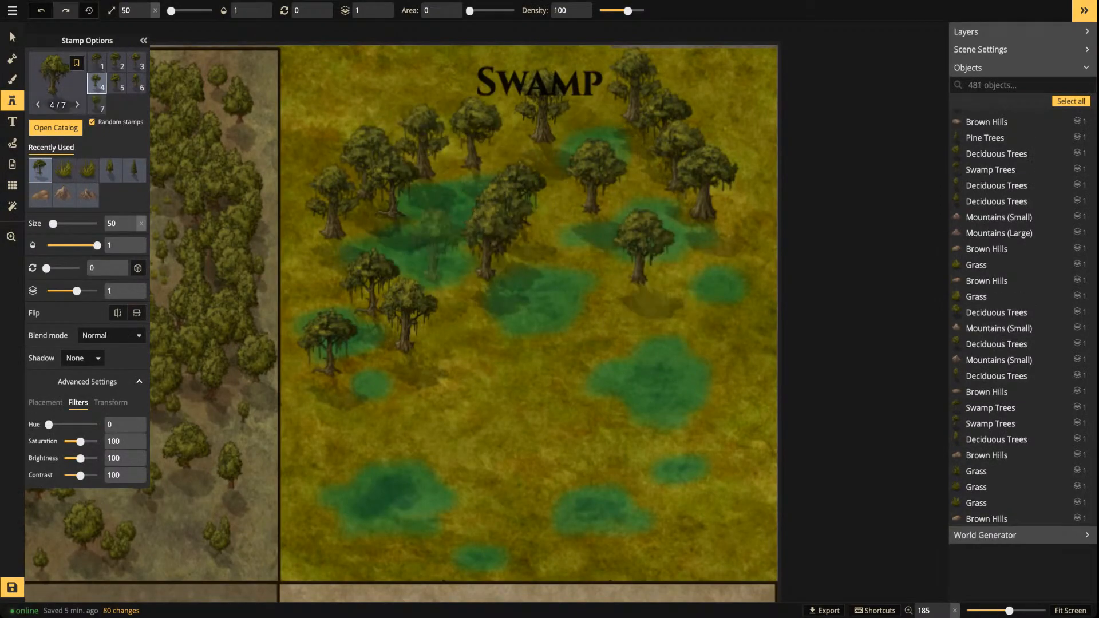
{"action": "left_click", "coordinate": [543, 324]}
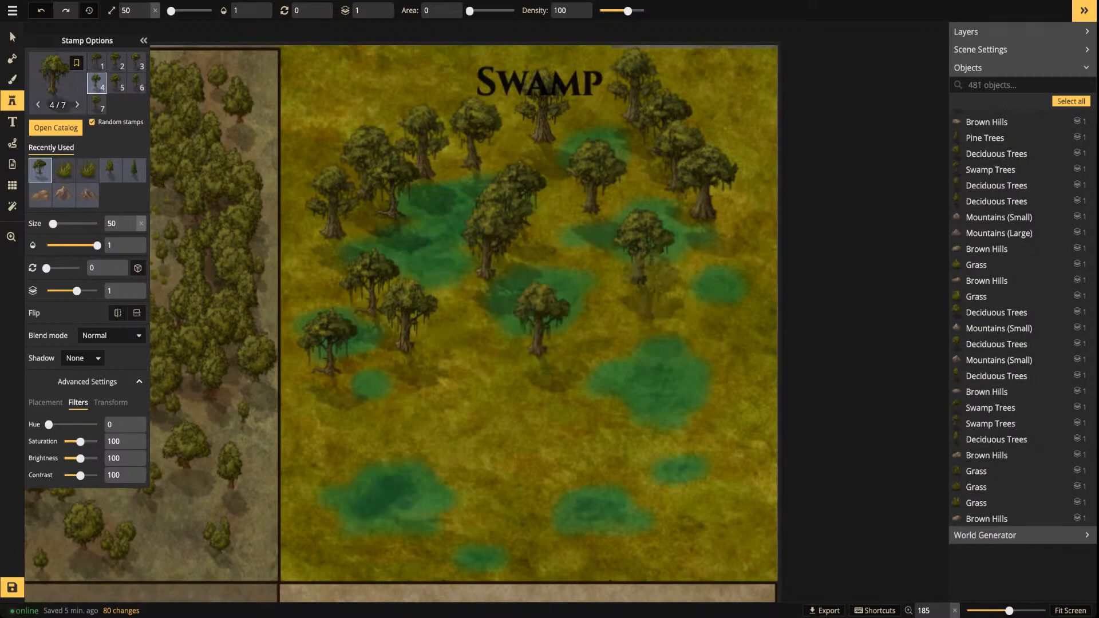
{"action": "left_click", "coordinate": [752, 337]}
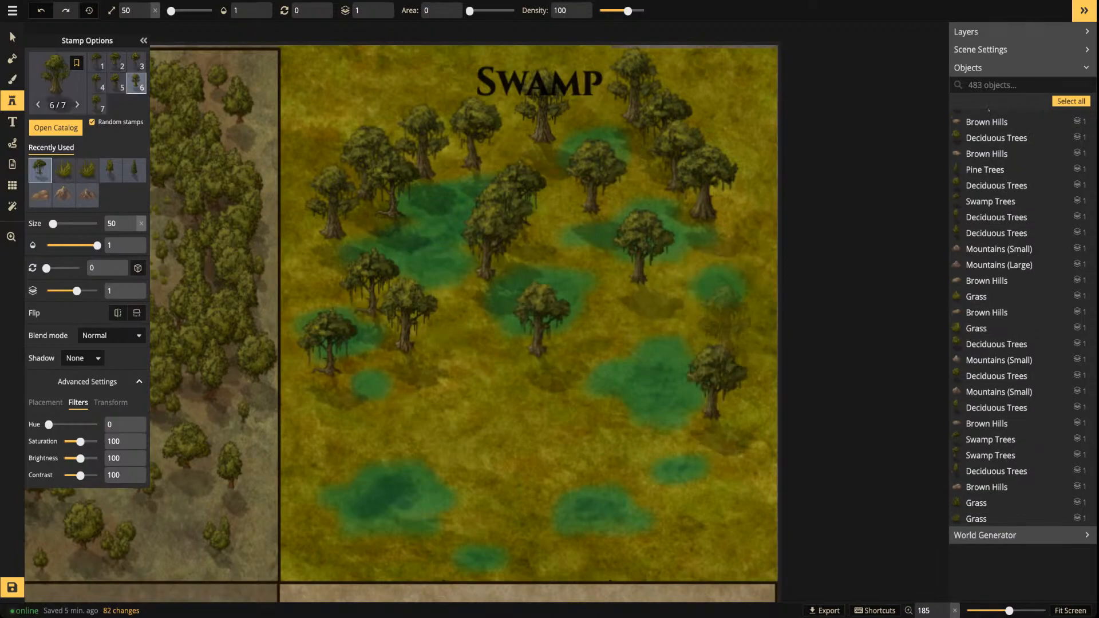
{"action": "left_click", "coordinate": [712, 305]}
{"action": "left_click", "coordinate": [606, 381]}
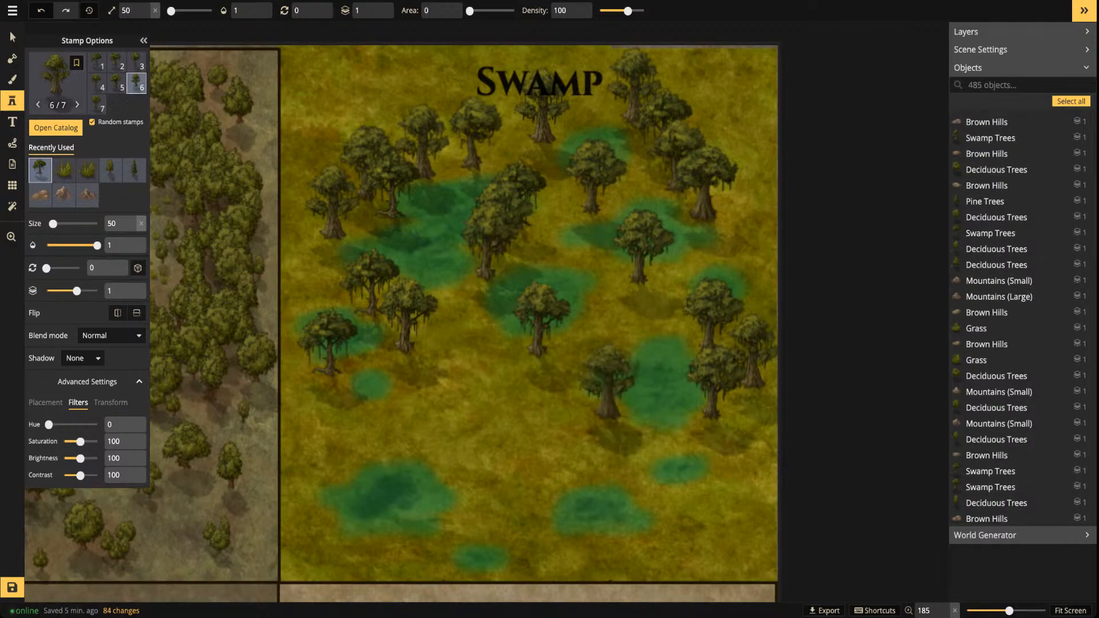
Scatter size 50 swamp trees across the lower half of the Swamp tile, around its lower pools
{"action": "left_click", "coordinate": [371, 515]}
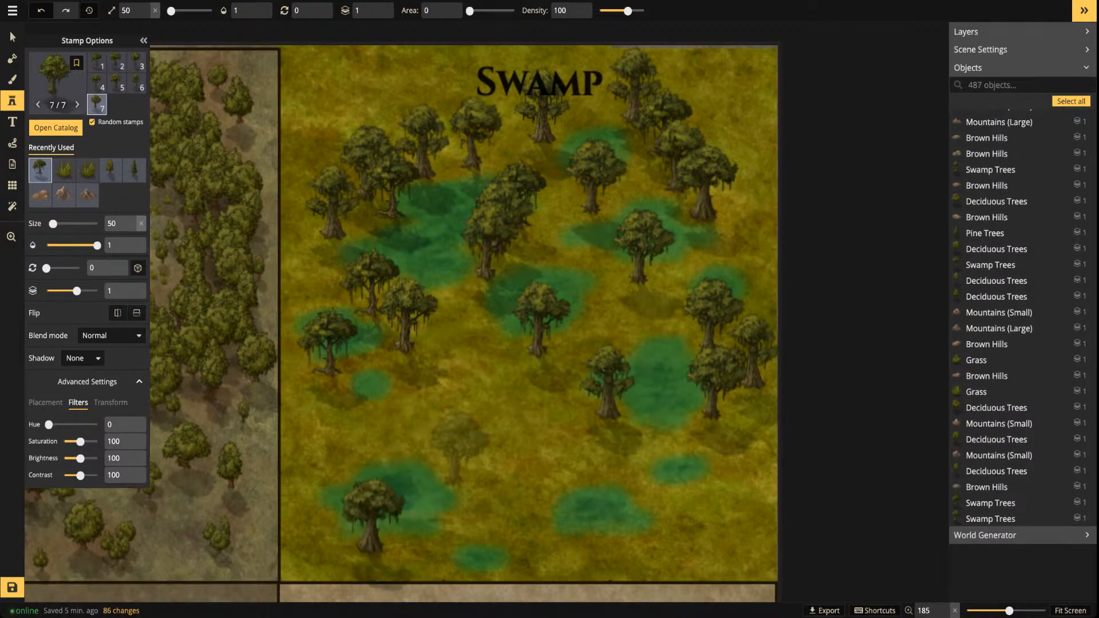
{"action": "left_click", "coordinate": [458, 440]}
{"action": "left_click", "coordinate": [387, 408]}
{"action": "left_click", "coordinate": [574, 440]}
{"action": "left_click", "coordinate": [538, 452]}
{"action": "left_click", "coordinate": [648, 458]}
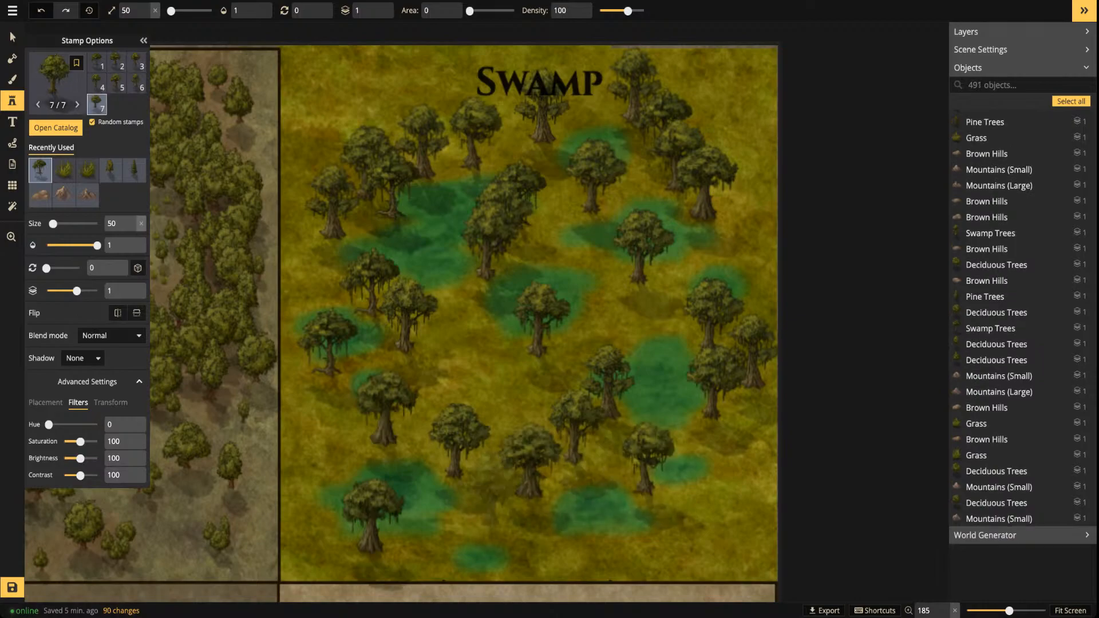
Place smaller swamp trees at size 30 among the large trees around the Swamp tile's lower-left pool
{"action": "key", "text": "["}
{"action": "key", "text": "["}
{"action": "left_click", "coordinate": [476, 479]}
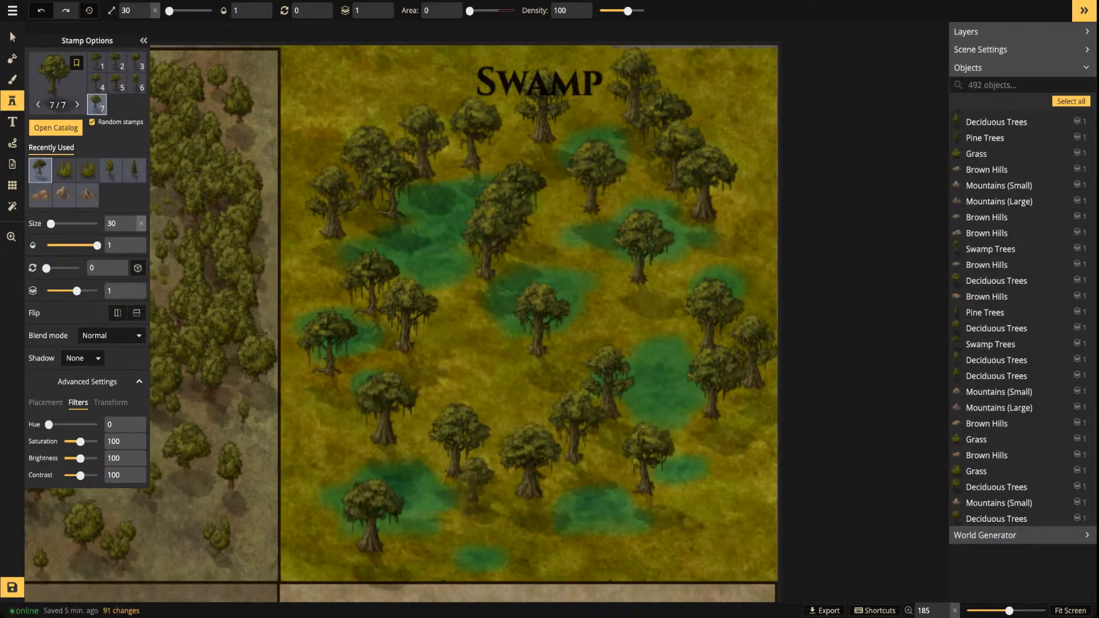
{"action": "left_click", "coordinate": [460, 500]}
{"action": "left_click", "coordinate": [368, 429]}
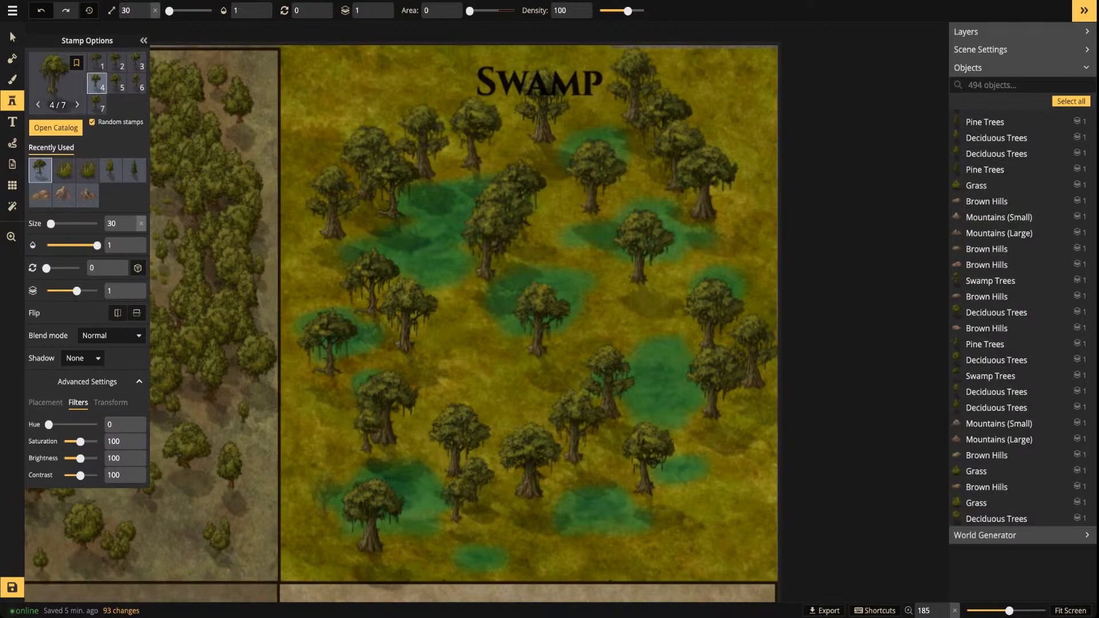
{"action": "left_click", "coordinate": [325, 500]}
{"action": "left_click", "coordinate": [531, 533]}
{"action": "left_click", "coordinate": [493, 518]}
Place three small swamp trees around the large upper-left pool, and move one of them to the central pool's left edge
{"action": "left_click", "coordinate": [453, 277]}
{"action": "left_click", "coordinate": [399, 248]}
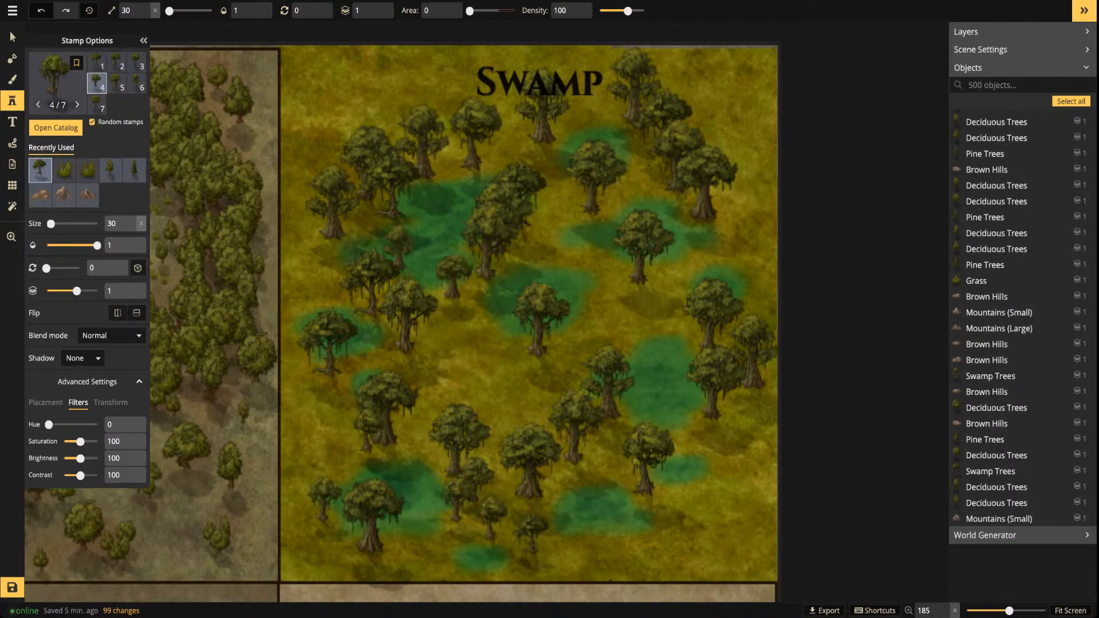
{"action": "left_click", "coordinate": [332, 247]}
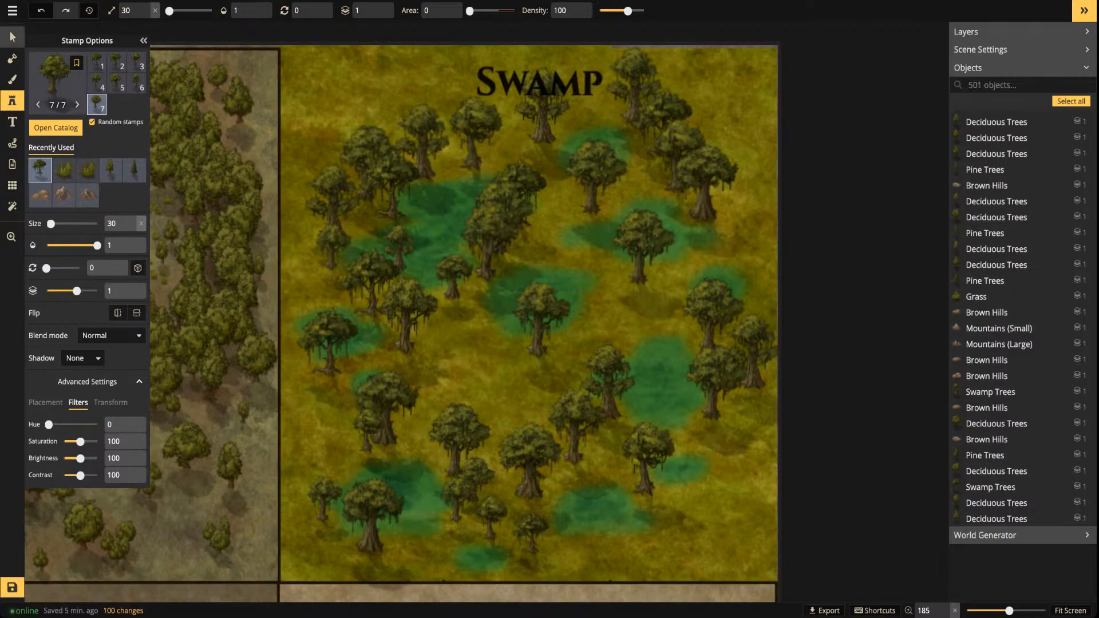
{"action": "left_click", "coordinate": [12, 37]}
{"action": "left_click_drag", "start_coordinate": [401, 259], "coordinate": [479, 308]}
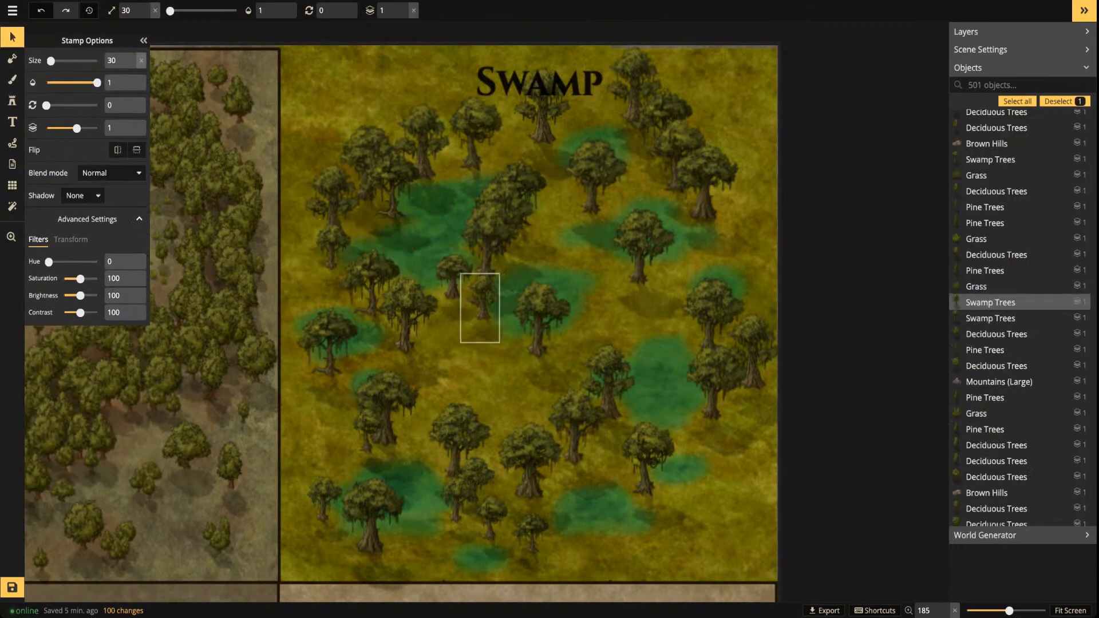
Add small size 30 swamp trees beside the large trees around the two upper-right pools
{"action": "key", "text": "s"}
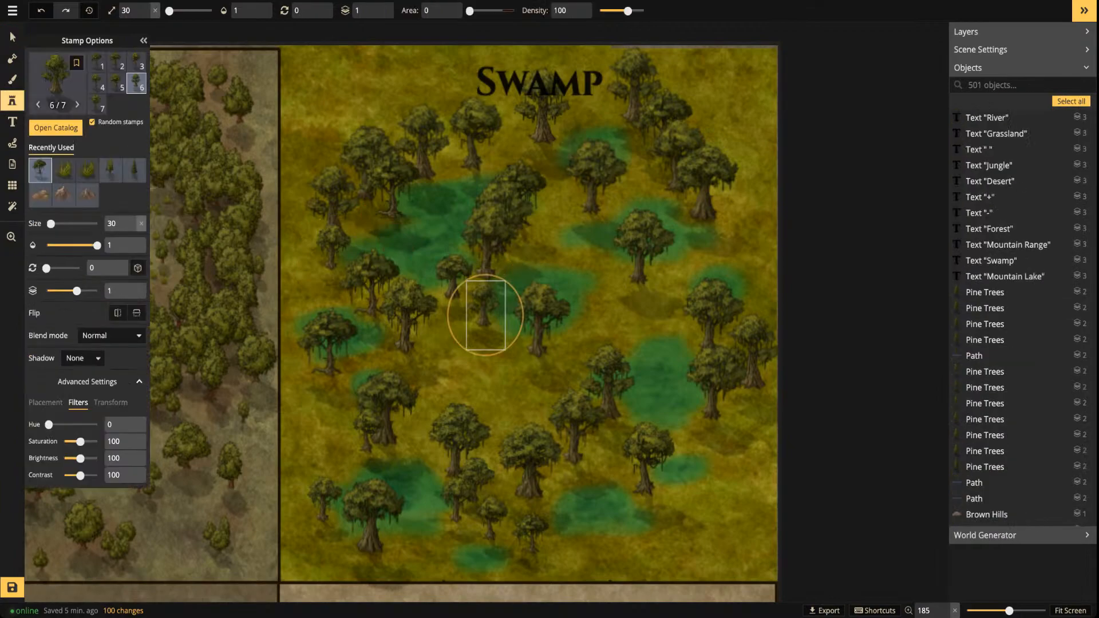
{"action": "left_click", "coordinate": [641, 155]}
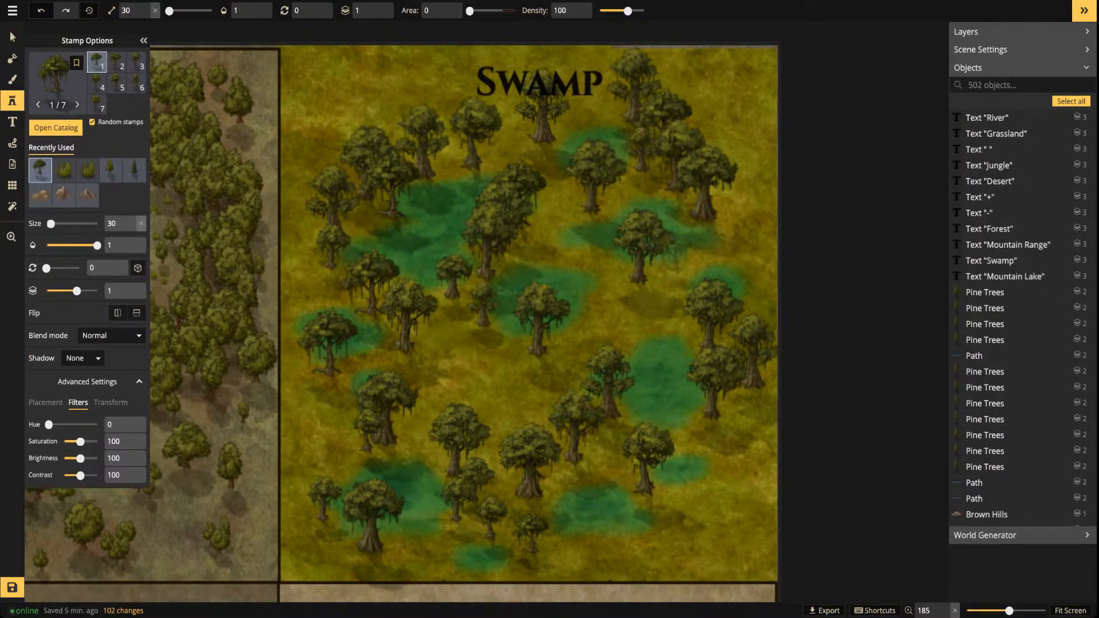
{"action": "left_click", "coordinate": [676, 252]}
{"action": "left_click", "coordinate": [598, 241]}
{"action": "left_click", "coordinate": [562, 169]}
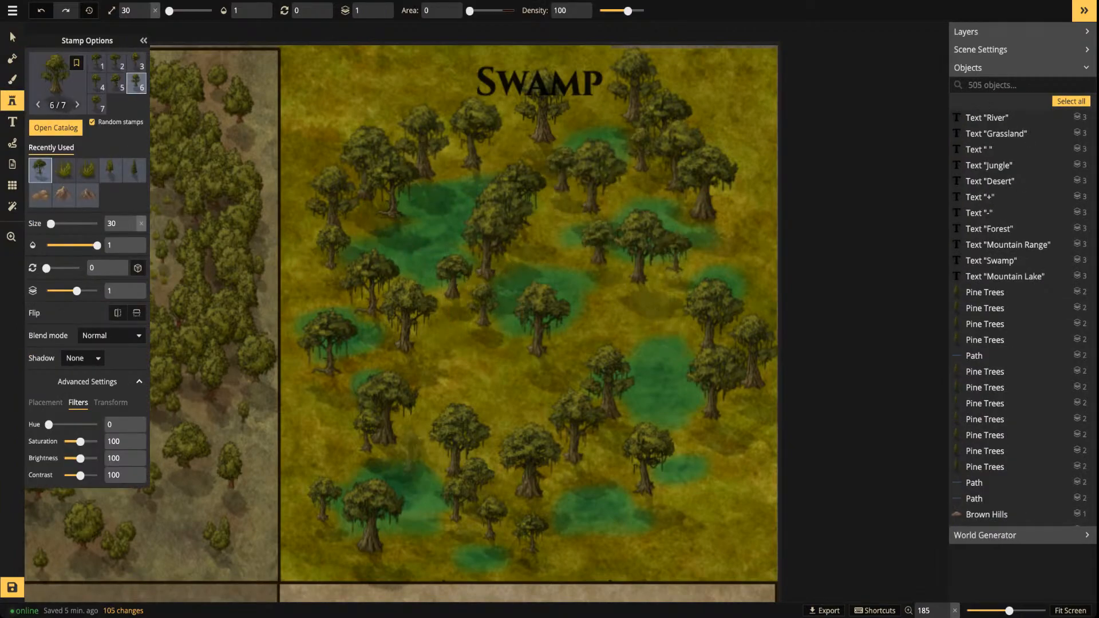
Add small swamp trees above the lower-left pool, right of the central pool and over the two lower-right pools
{"action": "left_click", "coordinate": [338, 449]}
{"action": "left_click", "coordinate": [586, 277]}
{"action": "left_click_drag", "start_coordinate": [630, 378], "coordinate": [617, 272]}
{"action": "left_click", "coordinate": [574, 420]}
{"action": "left_click", "coordinate": [688, 369]}
Examine the Swamp tile's tree and pool distribution up close and alongside the neighbouring tiles
{"action": "scroll", "coordinate": [491, 268], "scroll_direction": "down", "scroll_amount": 5}
{"action": "left_click_drag", "start_coordinate": [490, 267], "coordinate": [629, 381]}
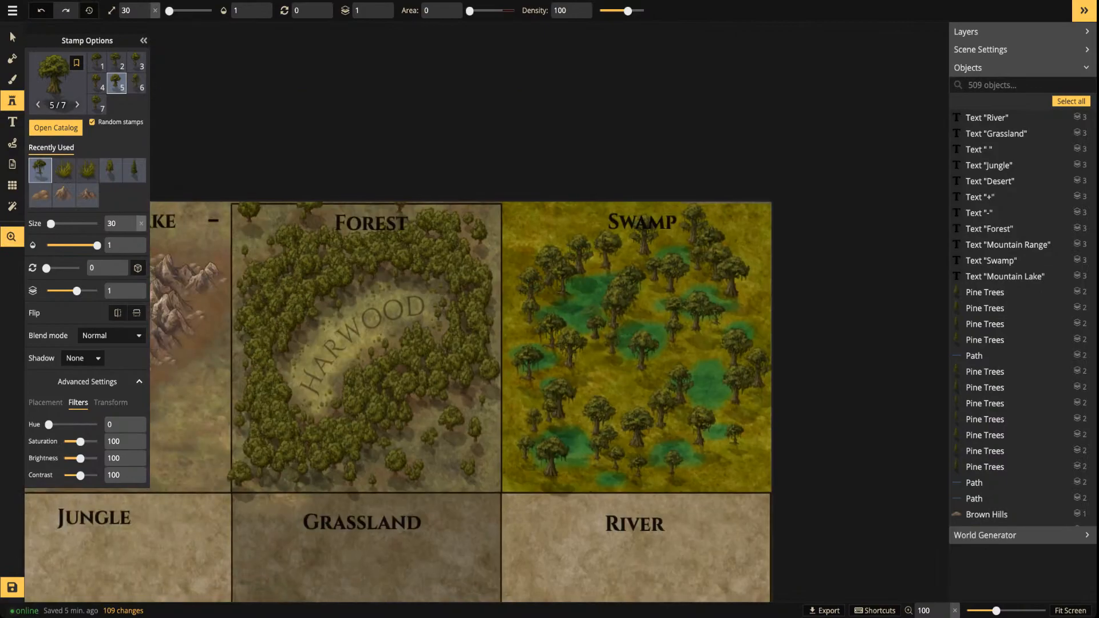
{"action": "scroll", "coordinate": [636, 281], "scroll_direction": "up", "scroll_amount": 3}
{"action": "left_click_drag", "start_coordinate": [636, 281], "coordinate": [582, 259]}
{"action": "scroll", "coordinate": [521, 318], "scroll_direction": "up", "scroll_amount": 4}
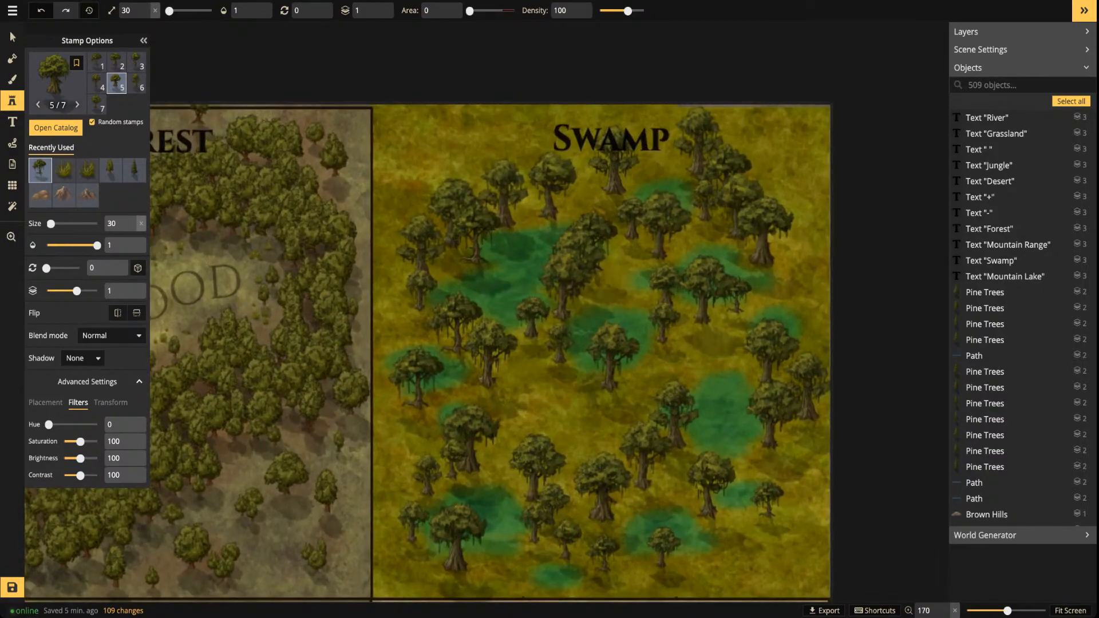
{"action": "left_click_drag", "start_coordinate": [531, 433], "coordinate": [542, 349]}
{"action": "scroll", "coordinate": [546, 323], "scroll_direction": "down", "scroll_amount": 2}
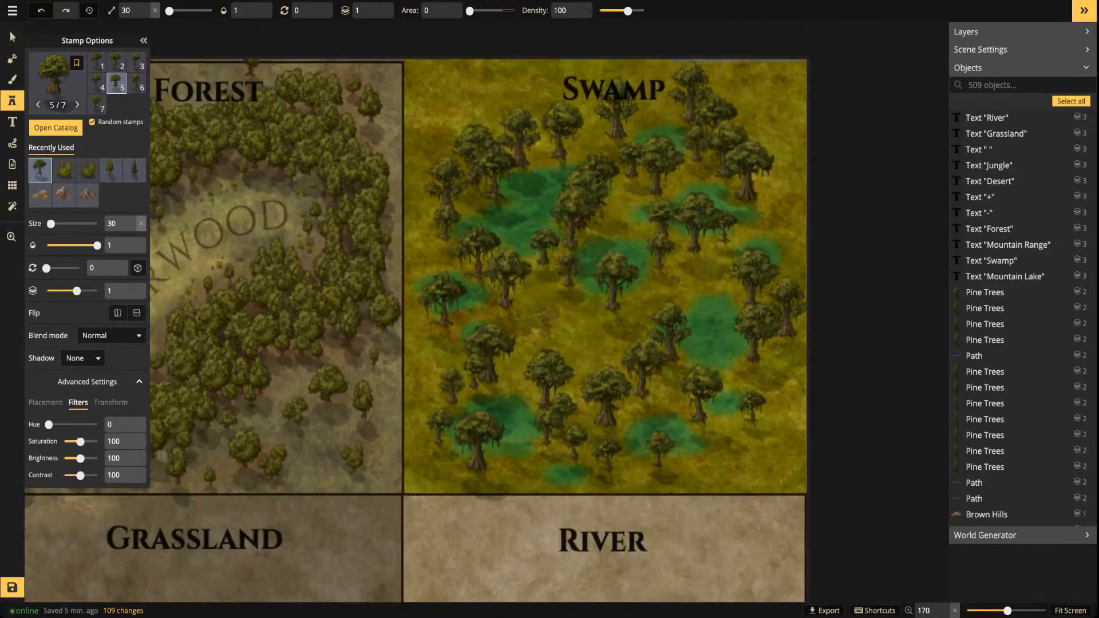
{"action": "scroll", "coordinate": [411, 245], "scroll_direction": "down", "scroll_amount": 3}
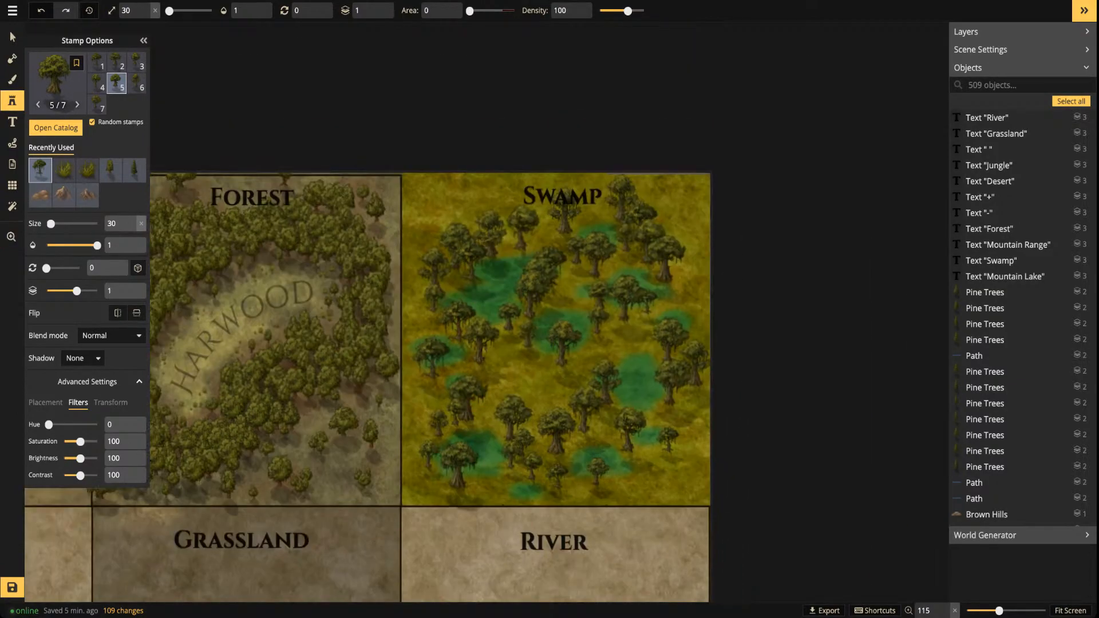
Choose the Wasteland Brown 1 texture from the Fantasy Regional HD textures for the background brush
{"action": "key", "text": "b"}
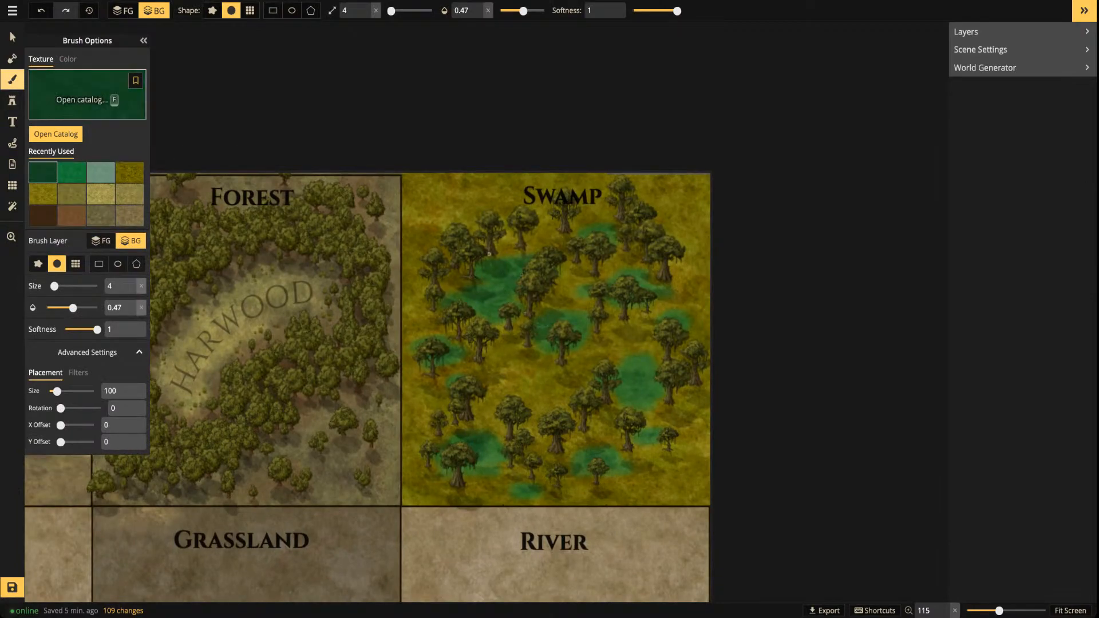
{"action": "left_click", "coordinate": [86, 95]}
{"action": "scroll", "coordinate": [321, 458], "scroll_direction": "down", "scroll_amount": 5}
{"action": "scroll", "coordinate": [618, 344], "scroll_direction": "down", "scroll_amount": 2}
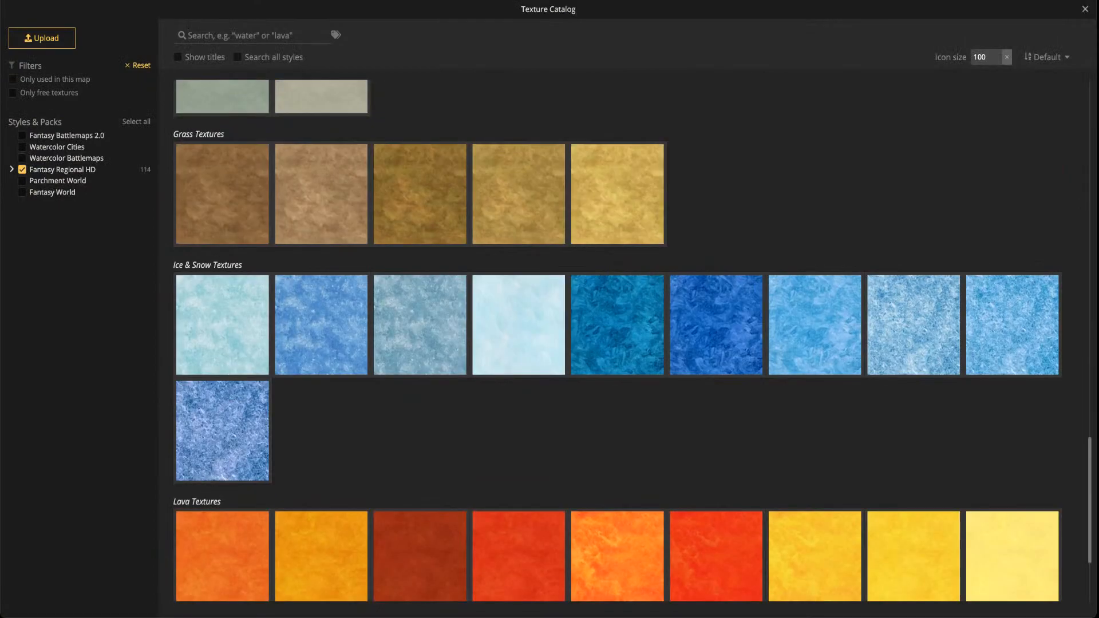
{"action": "scroll", "coordinate": [618, 343], "scroll_direction": "up", "scroll_amount": 15}
{"action": "scroll", "coordinate": [618, 343], "scroll_direction": "up", "scroll_amount": 10}
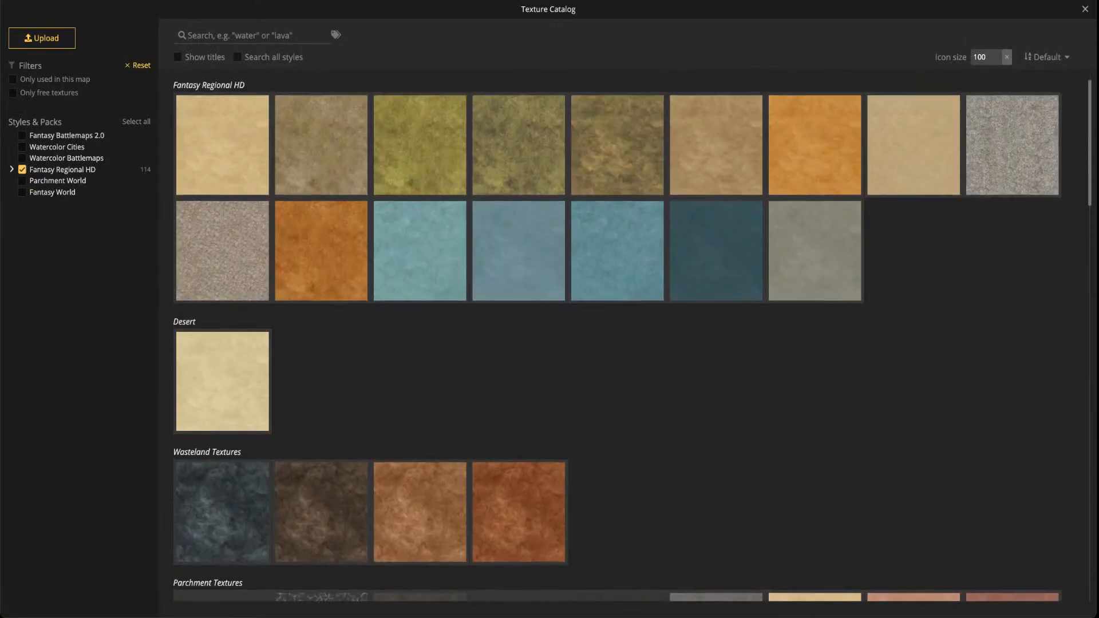
{"action": "scroll", "coordinate": [321, 338], "scroll_direction": "down", "scroll_amount": 3}
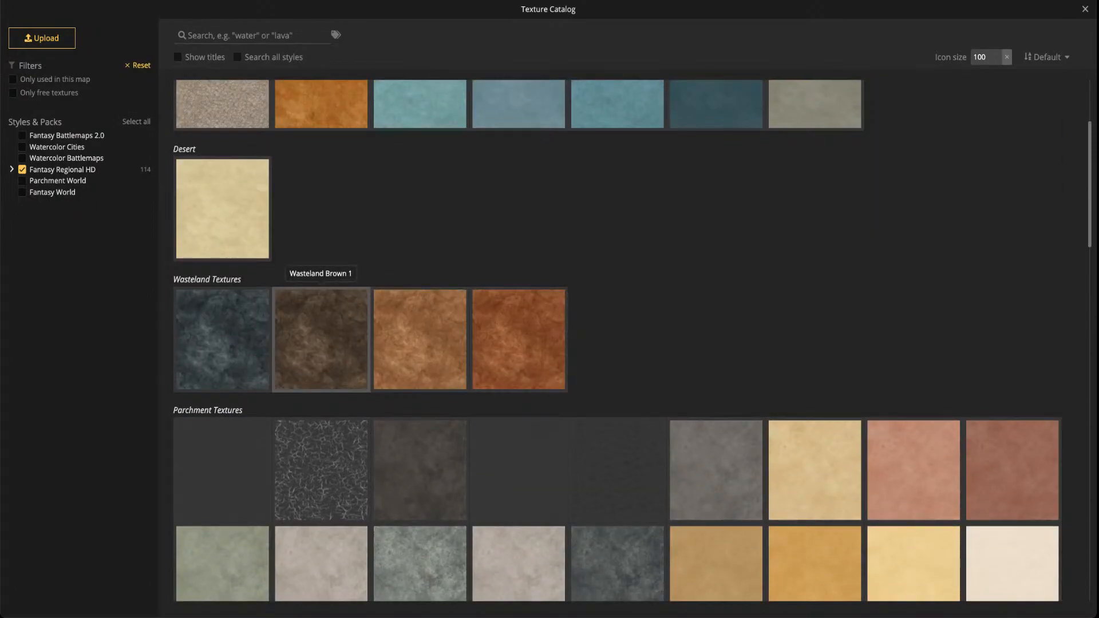
{"action": "left_click", "coordinate": [321, 339]}
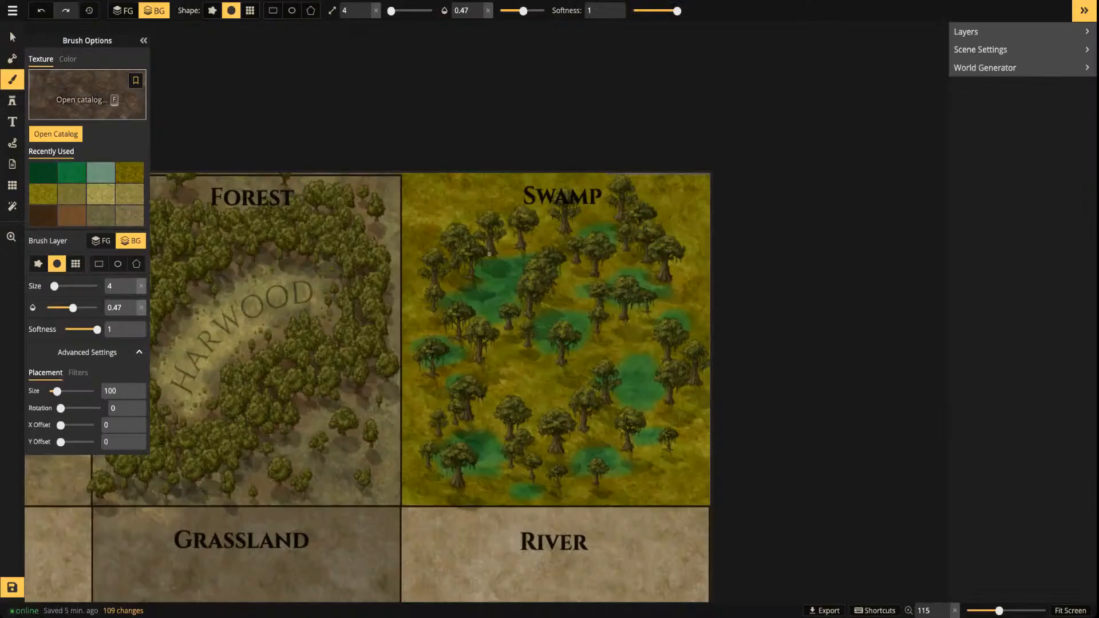
Tint the brush texture murky green by setting its hue to 88 and saturation to 71
{"action": "left_click", "coordinate": [77, 372]}
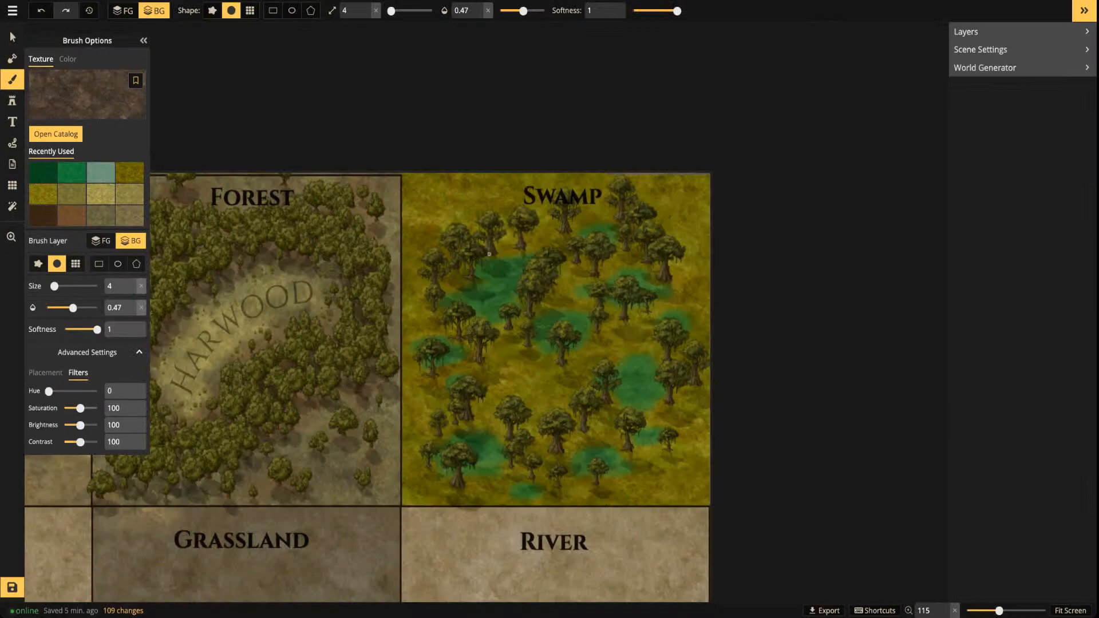
{"action": "left_click_drag", "start_coordinate": [48, 391], "coordinate": [54, 391]}
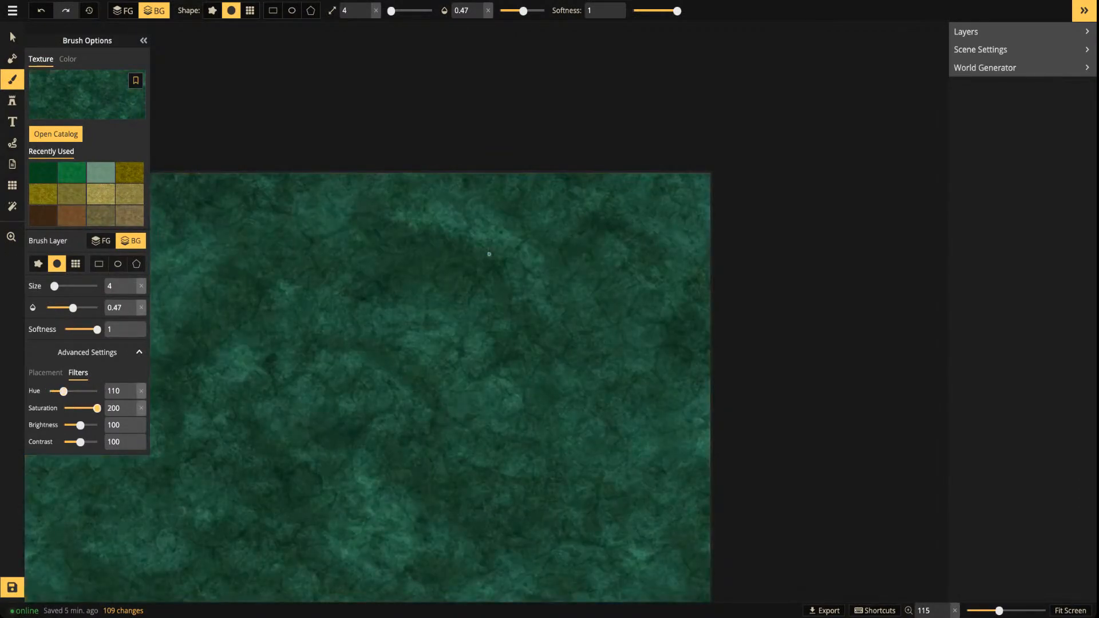
{"action": "left_click_drag", "start_coordinate": [97, 408], "coordinate": [91, 407]}
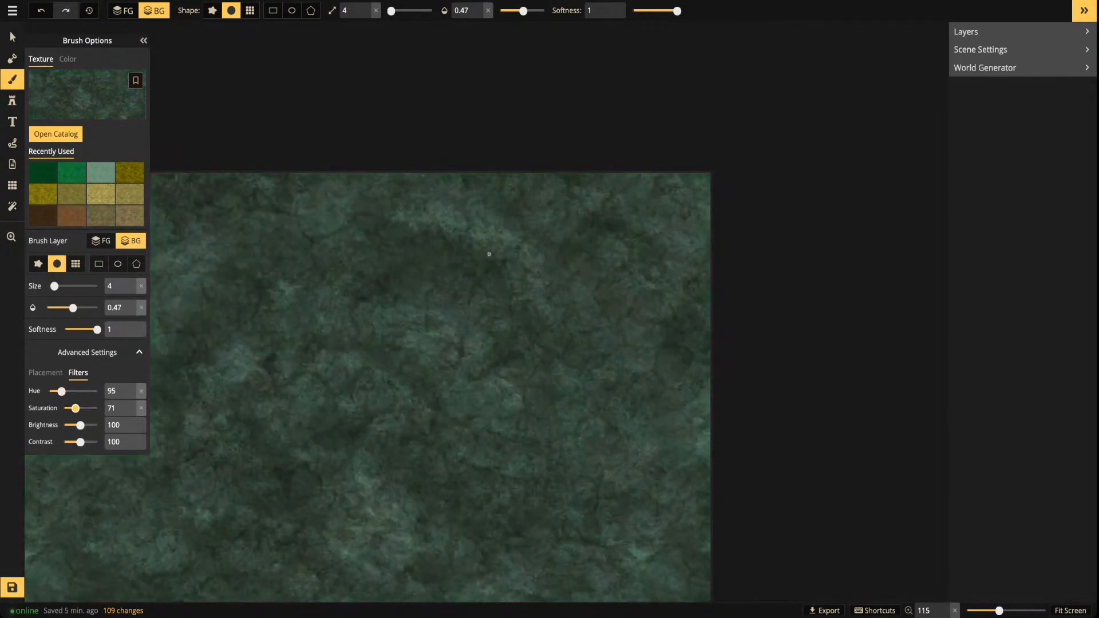
{"action": "left_click_drag", "start_coordinate": [63, 391], "coordinate": [60, 391]}
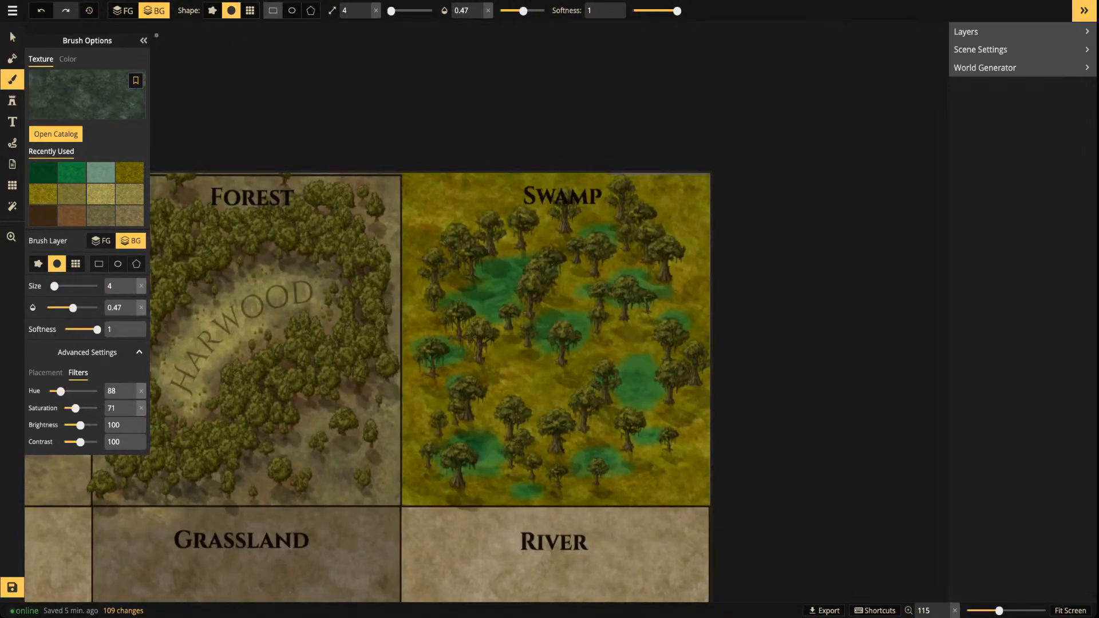
Fill all grid cells of the Swamp tile with the tinted texture at opacity 0.47, including the strips along its upper and right edges
{"action": "left_click", "coordinate": [272, 11]}
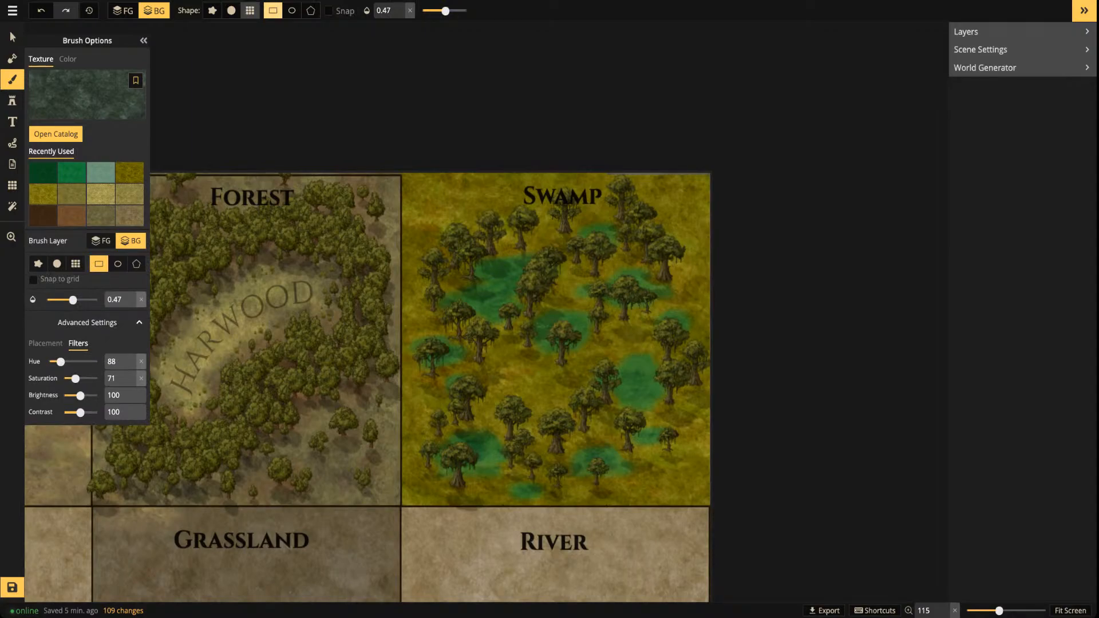
{"action": "left_click", "coordinate": [249, 10]}
{"action": "mouse_move", "coordinate": [476, 211]}
{"action": "left_mouse_down"}
{"action": "mouse_move", "coordinate": [554, 228]}
{"action": "mouse_move", "coordinate": [658, 228]}
{"action": "mouse_move", "coordinate": [626, 289]}
{"action": "mouse_move", "coordinate": [552, 341]}
{"action": "mouse_move", "coordinate": [658, 343]}
{"action": "mouse_move", "coordinate": [461, 415]}
{"action": "mouse_move", "coordinate": [658, 452]}
{"action": "left_mouse_up"}
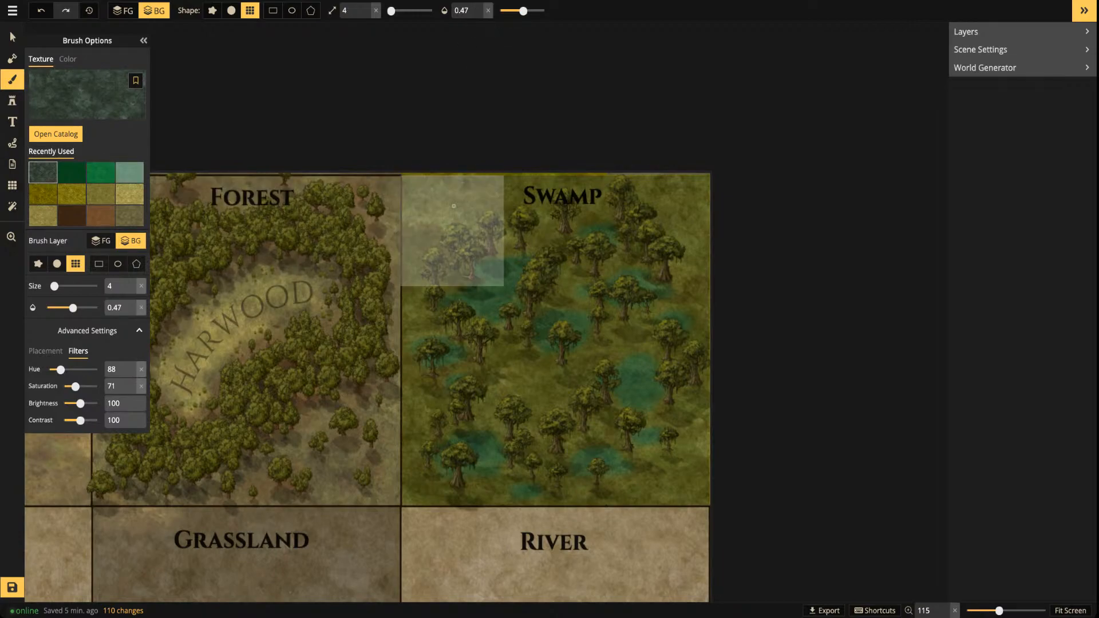
{"action": "left_click_drag", "start_coordinate": [434, 147], "coordinate": [648, 150]}
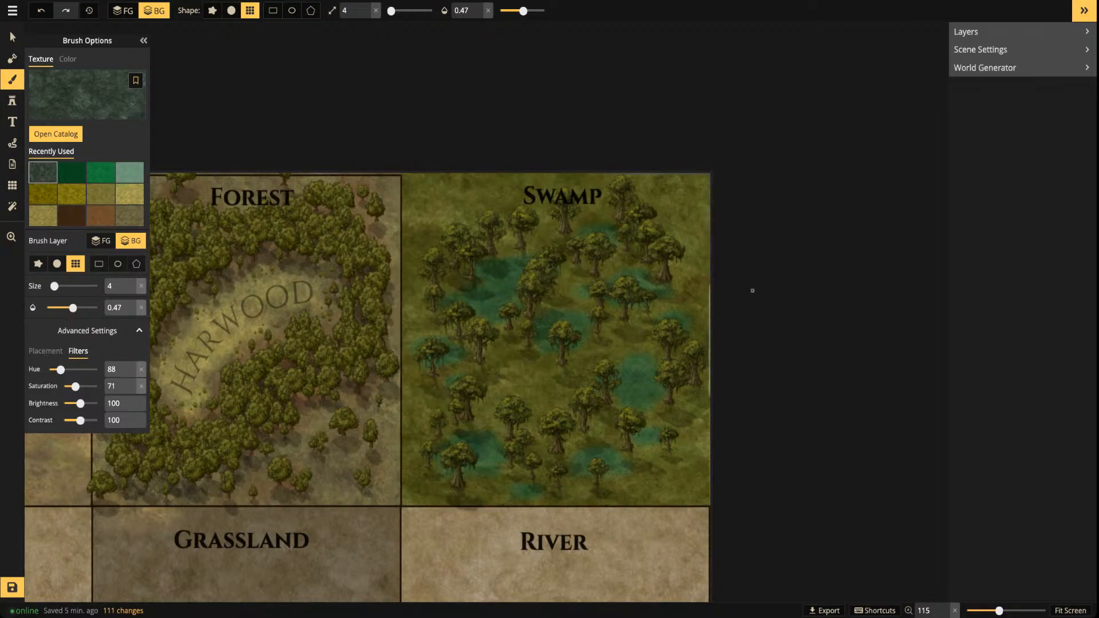
{"action": "left_click_drag", "start_coordinate": [748, 436], "coordinate": [742, 243]}
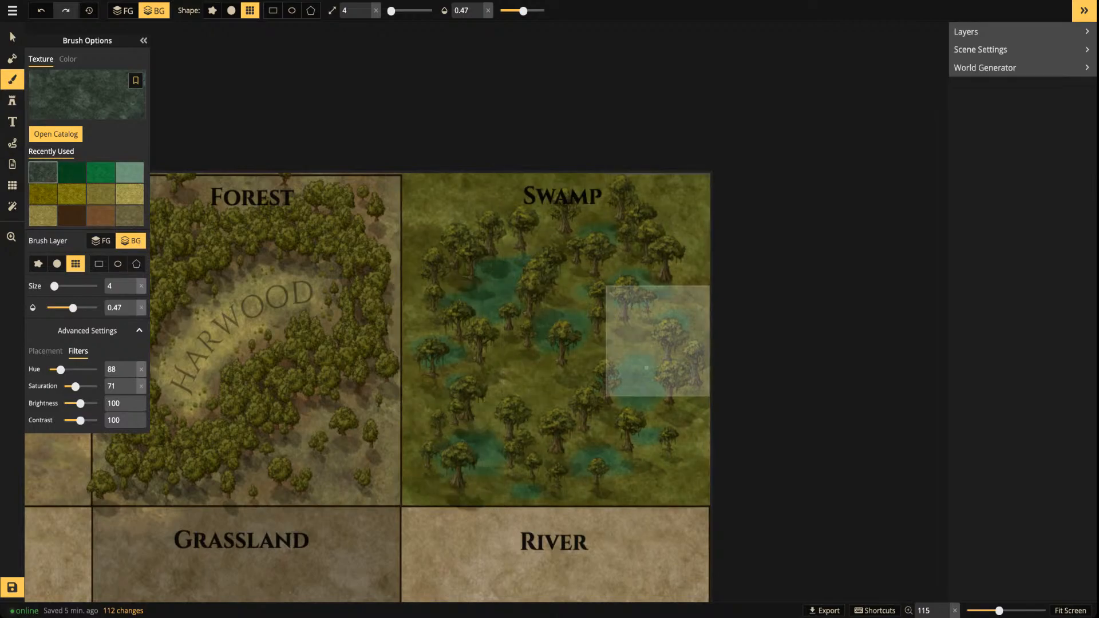
Try painting the Swamp tile's upper row of grid cells at opacity 1, and undo it
{"action": "left_click_drag", "start_coordinate": [522, 11], "coordinate": [549, 11]}
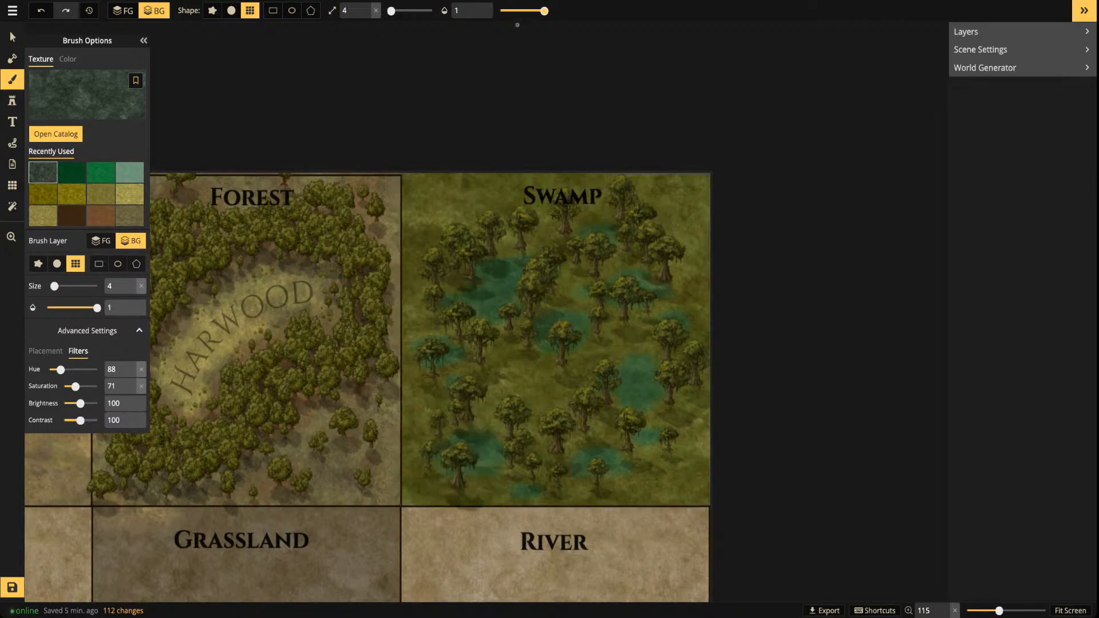
{"action": "left_click", "coordinate": [693, 229]}
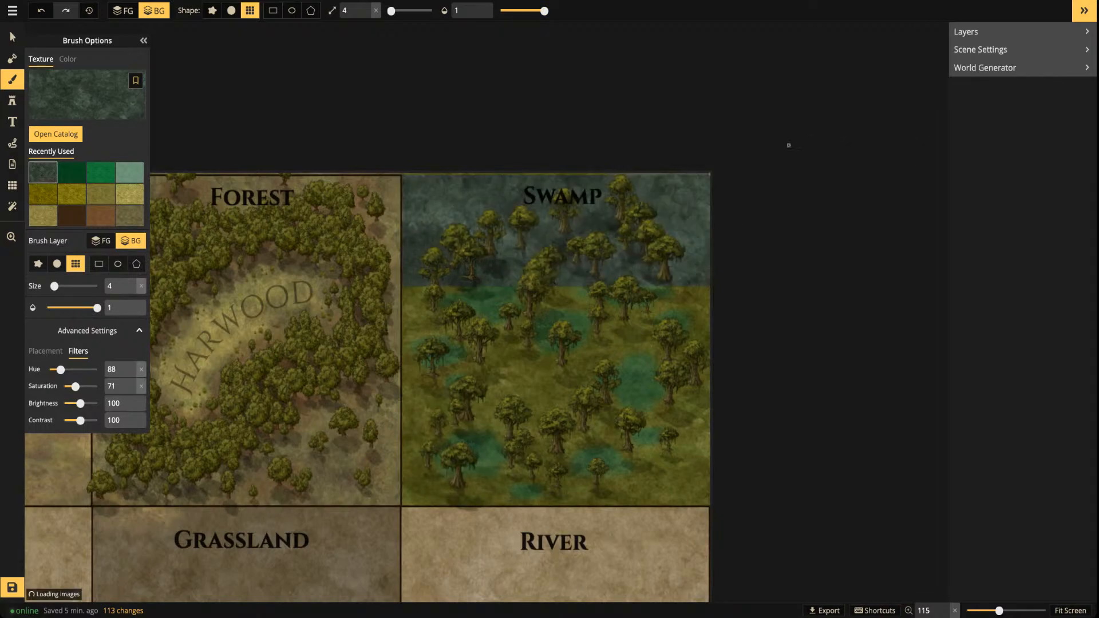
{"action": "key", "text": "ctrl+z"}
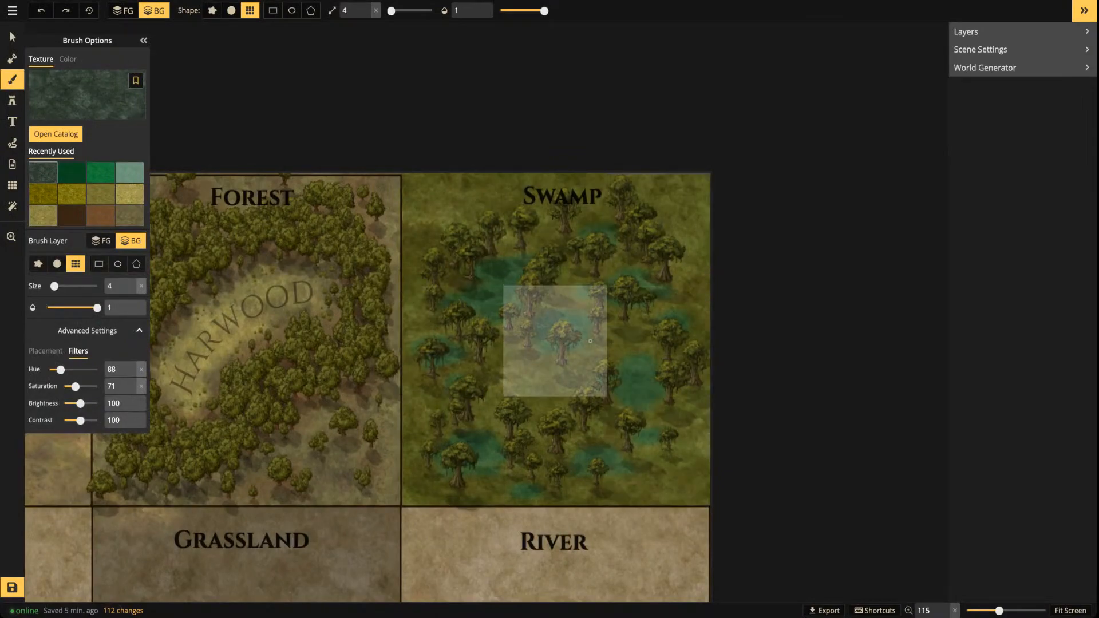
Switch to YouTube Studio and read the latest viewer questions in the live chat
{"action": "key", "text": "alt+Tab"}
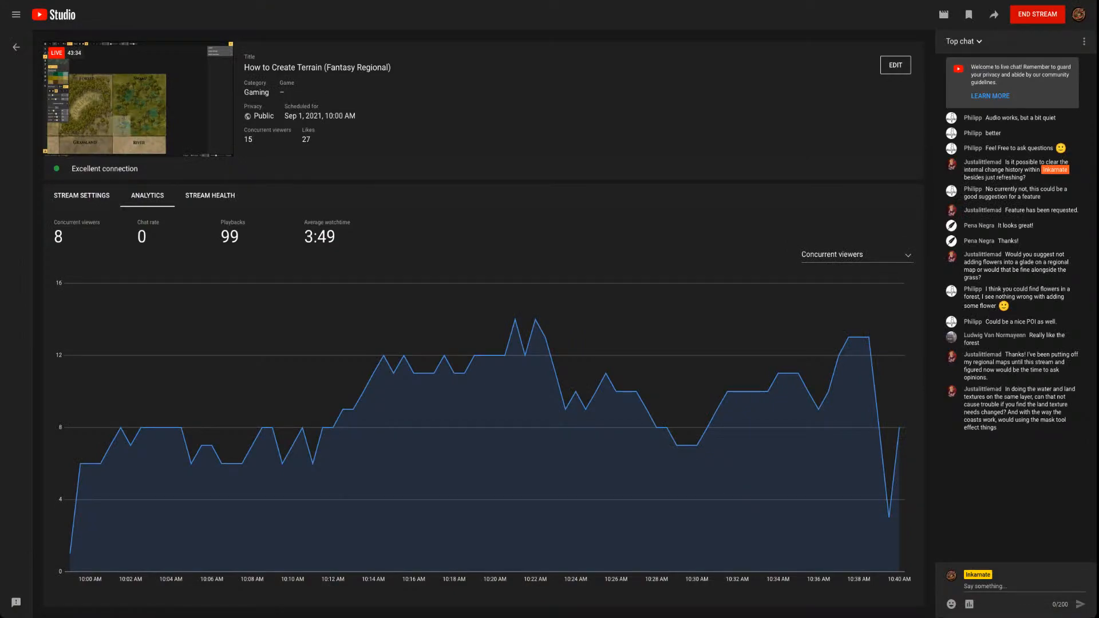
Return to the Inkarnate map and examine the Swamp tile's new ground texture next to the neighbouring tiles
{"action": "key", "text": "alt+Tab"}
{"action": "scroll", "coordinate": [566, 292], "scroll_direction": "up", "scroll_amount": 5}
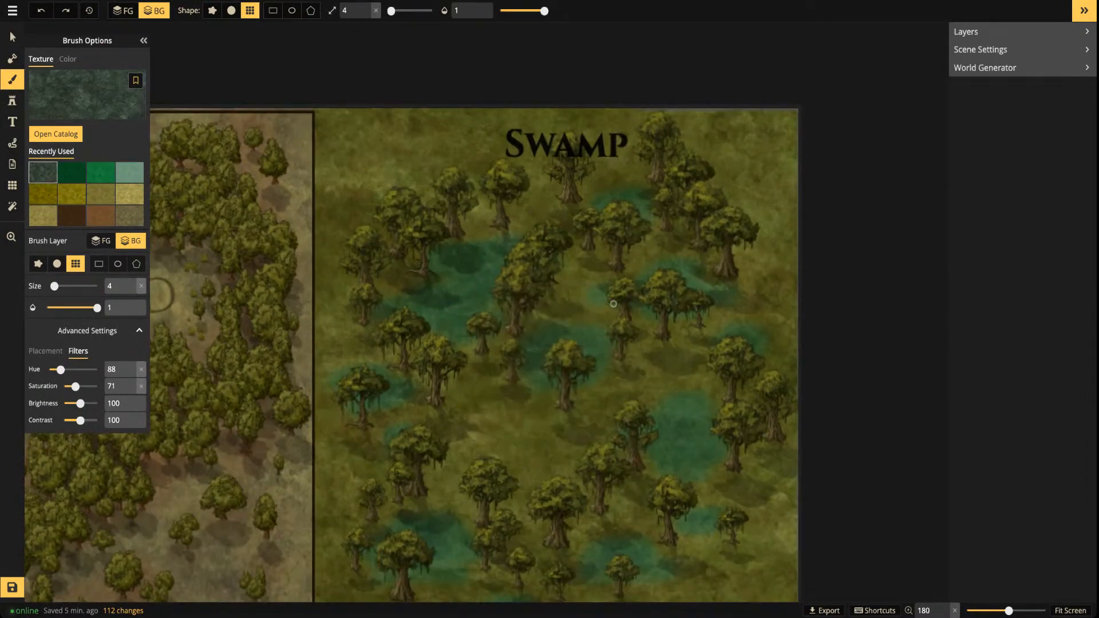
{"action": "left_click_drag", "start_coordinate": [614, 304], "coordinate": [673, 256]}
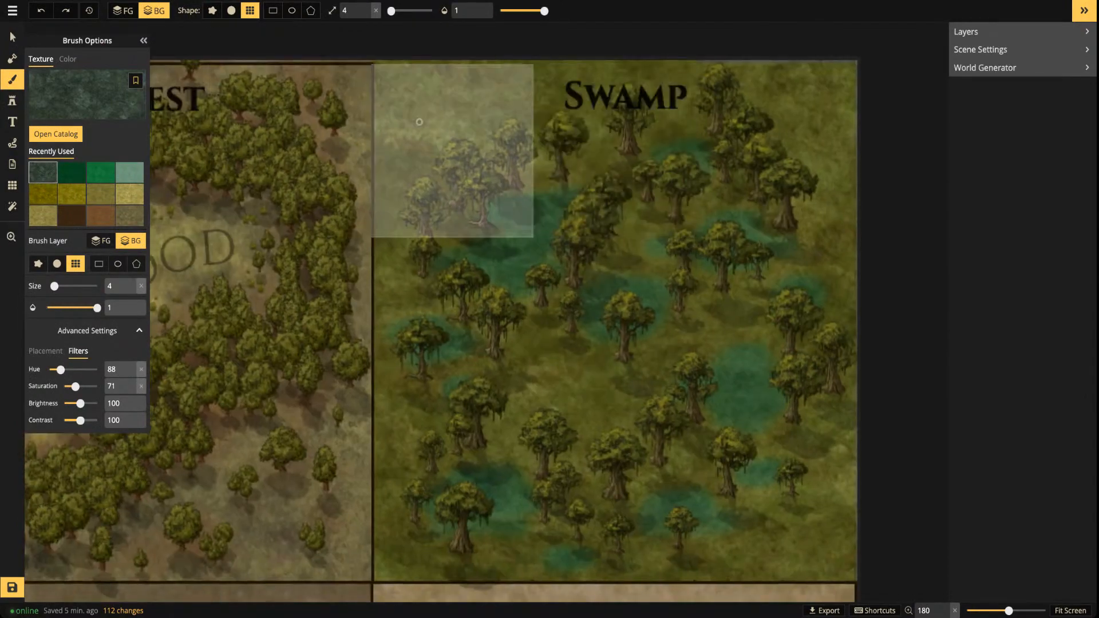
{"action": "key", "text": "alt+Tab"}
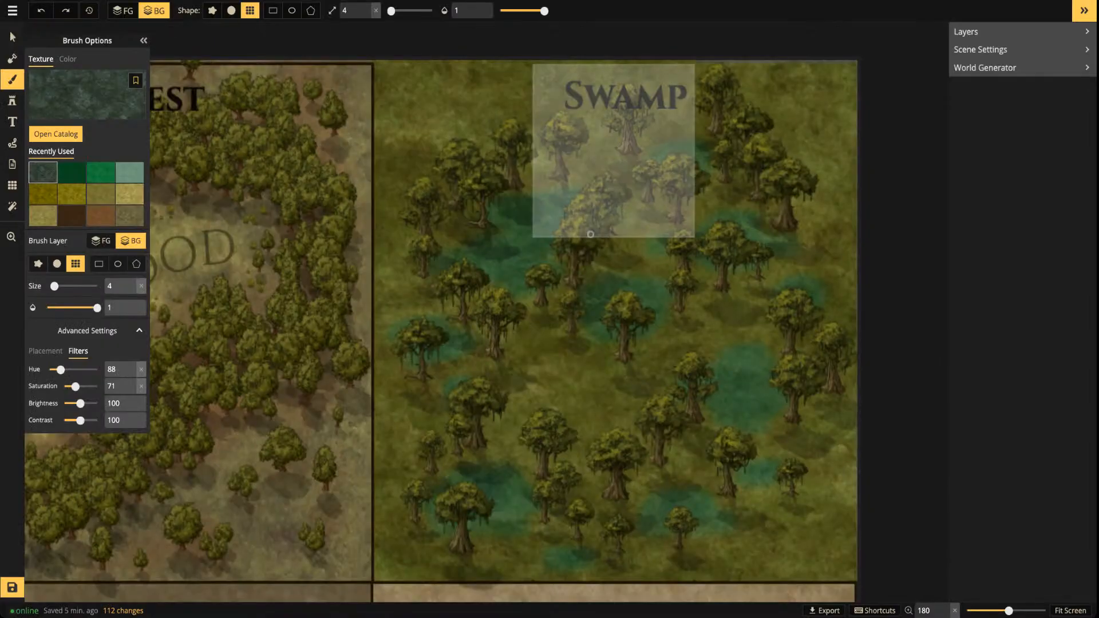
{"action": "left_click_drag", "start_coordinate": [659, 238], "coordinate": [564, 218]}
{"action": "scroll", "coordinate": [564, 218], "scroll_direction": "down", "scroll_amount": 5}
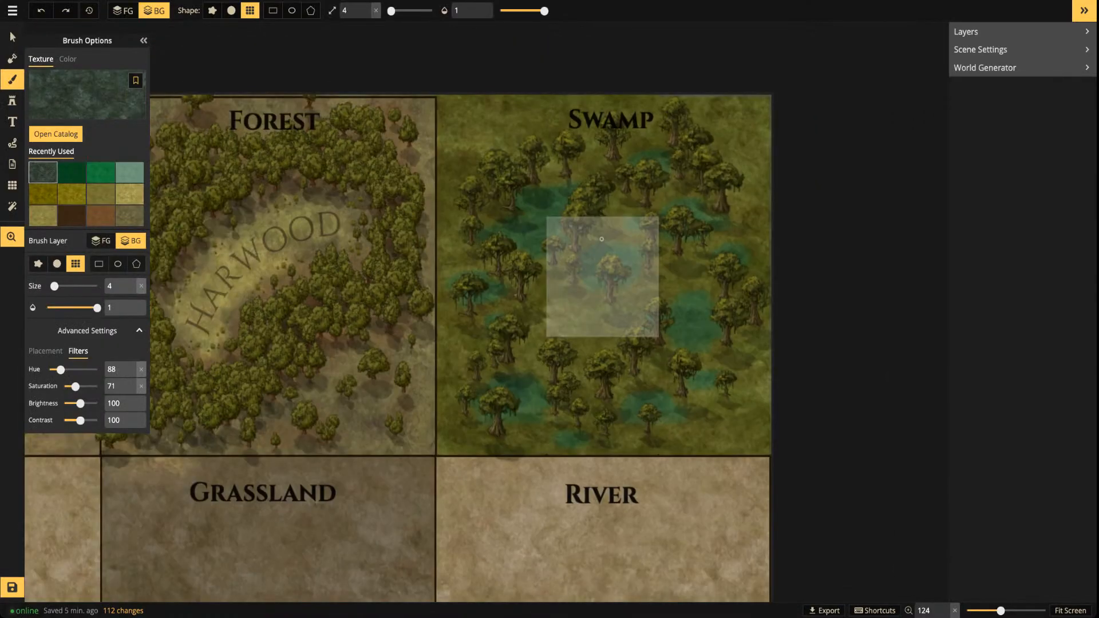
{"action": "scroll", "coordinate": [492, 276], "scroll_direction": "down", "scroll_amount": 5}
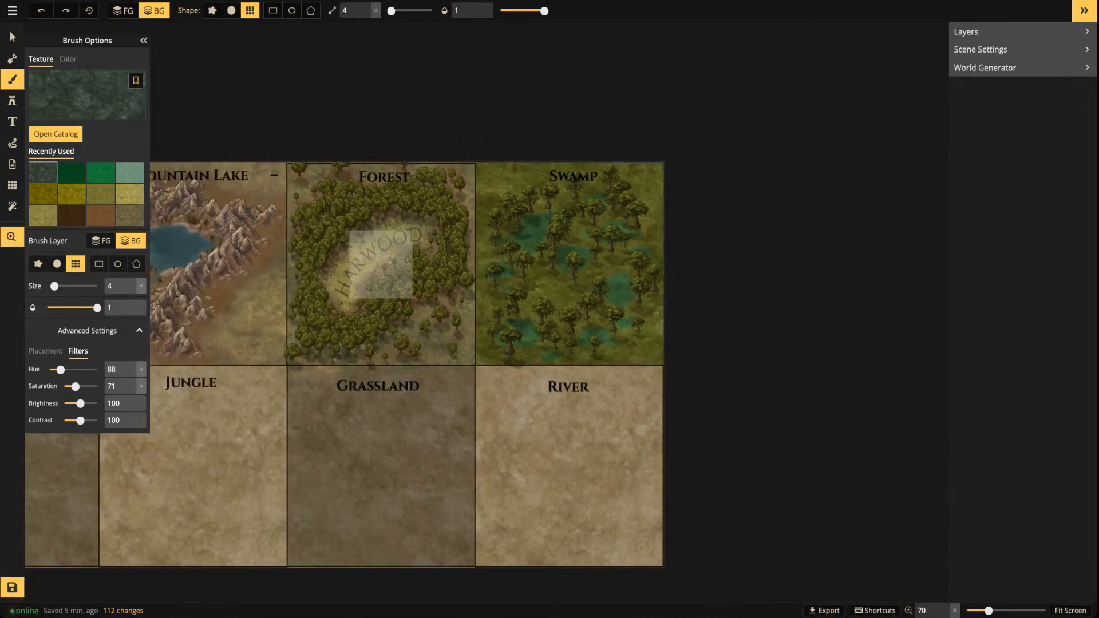
{"action": "scroll", "coordinate": [581, 392], "scroll_direction": "up", "scroll_amount": 4}
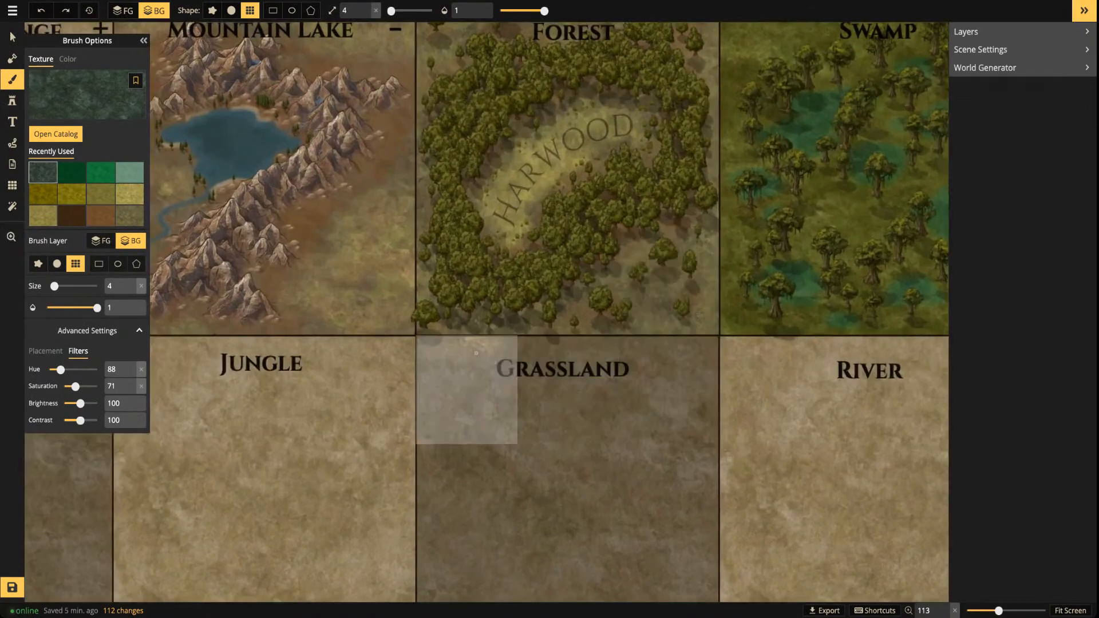
{"action": "left_click_drag", "start_coordinate": [767, 280], "coordinate": [442, 395]}
{"action": "scroll", "coordinate": [515, 172], "scroll_direction": "up", "scroll_amount": 1}
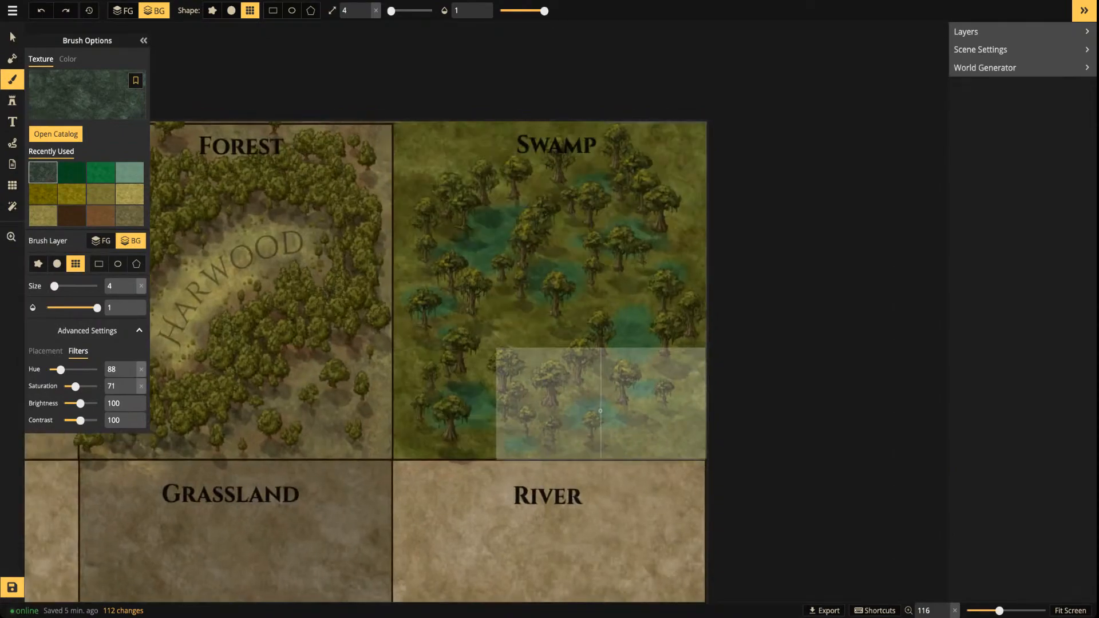
{"action": "scroll", "coordinate": [549, 398], "scroll_direction": "up", "scroll_amount": 5}
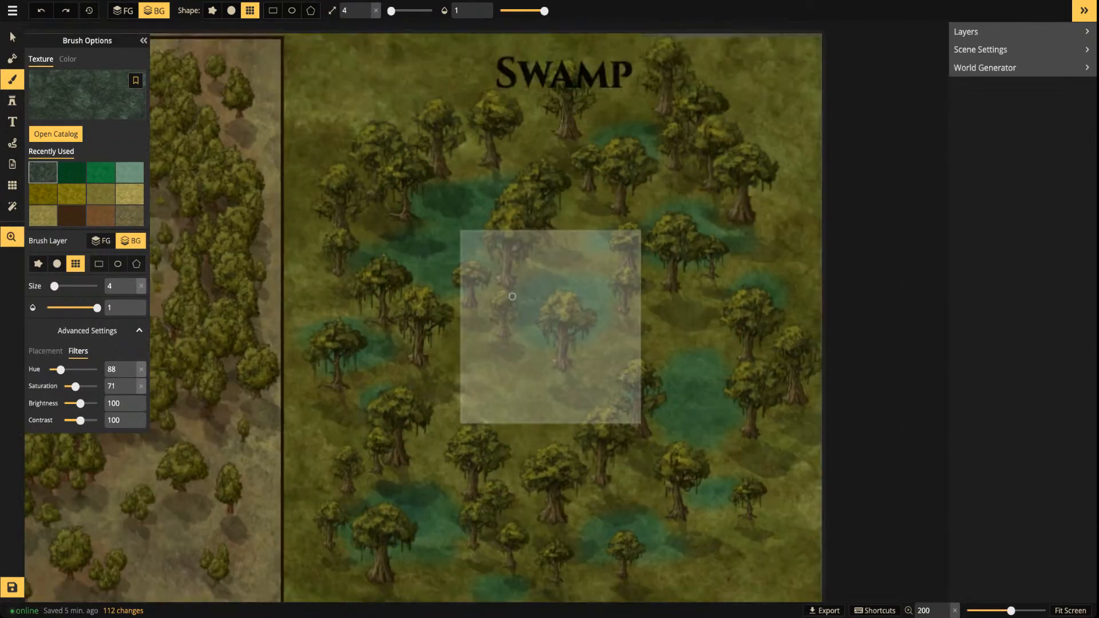
{"action": "left_click_drag", "start_coordinate": [512, 297], "coordinate": [552, 348]}
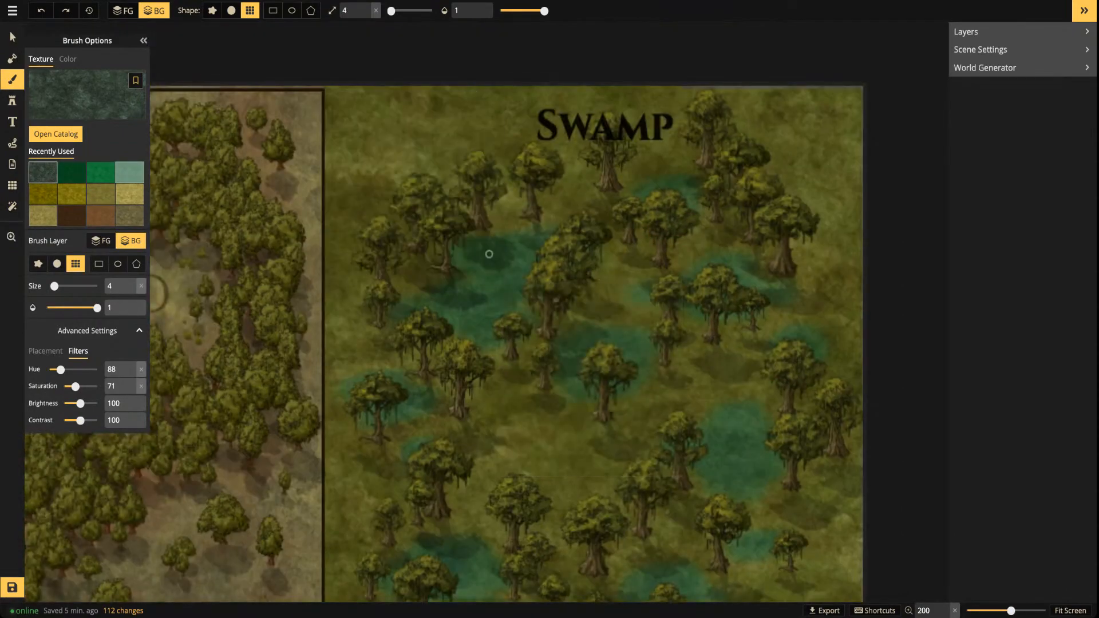
Choose the Swamp Fronds stamp set from the Vegetation category and set its size to 20
{"action": "left_click", "coordinate": [13, 100]}
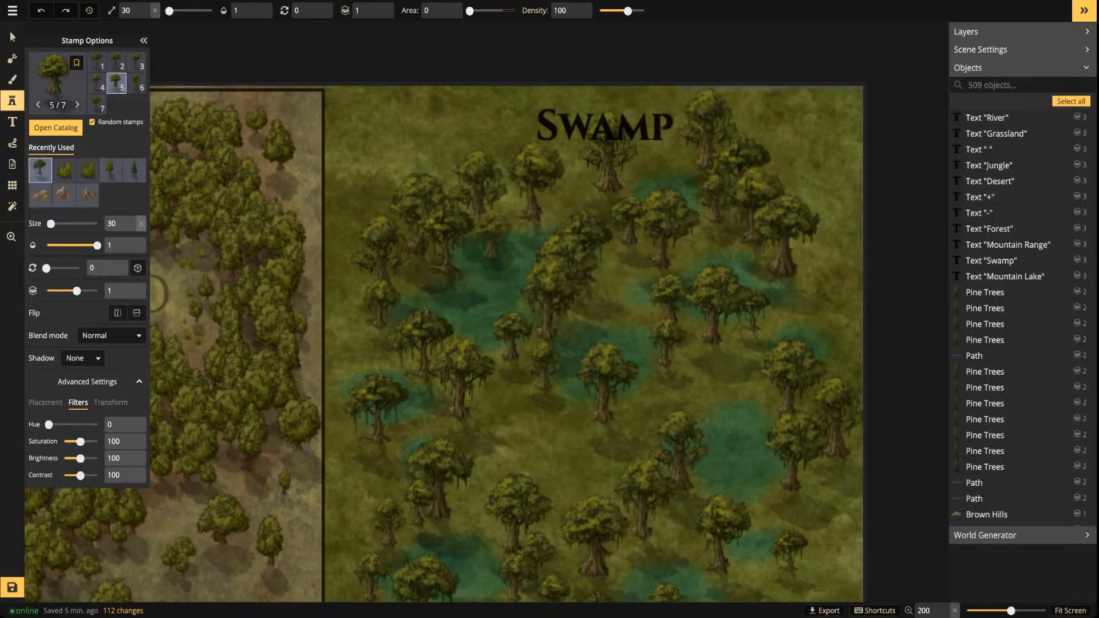
{"action": "left_click", "coordinate": [57, 83]}
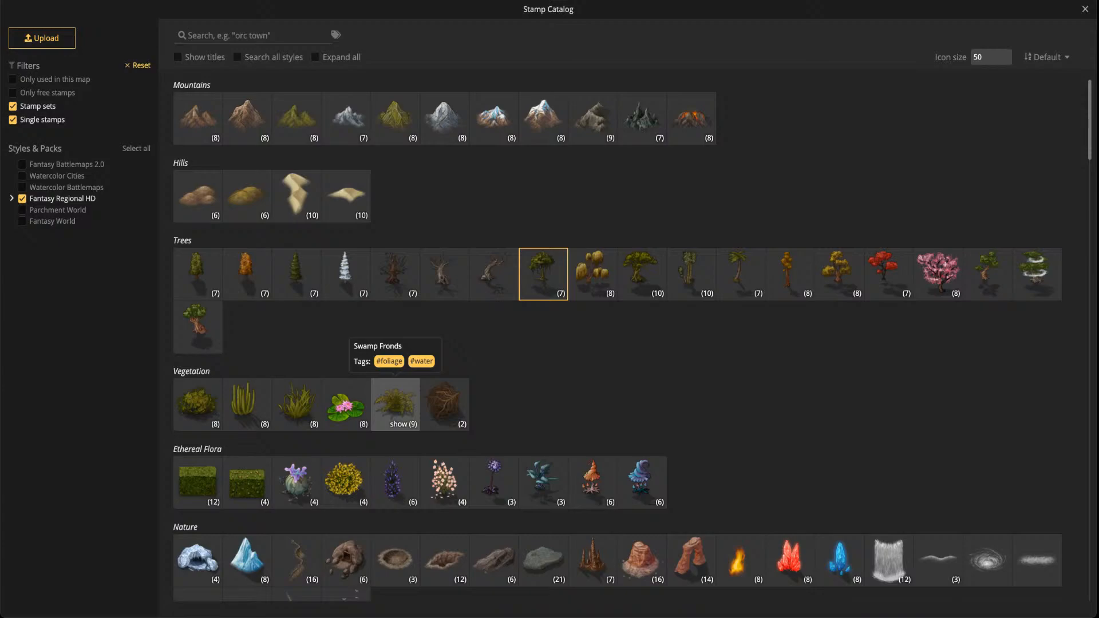
{"action": "left_click", "coordinate": [395, 404]}
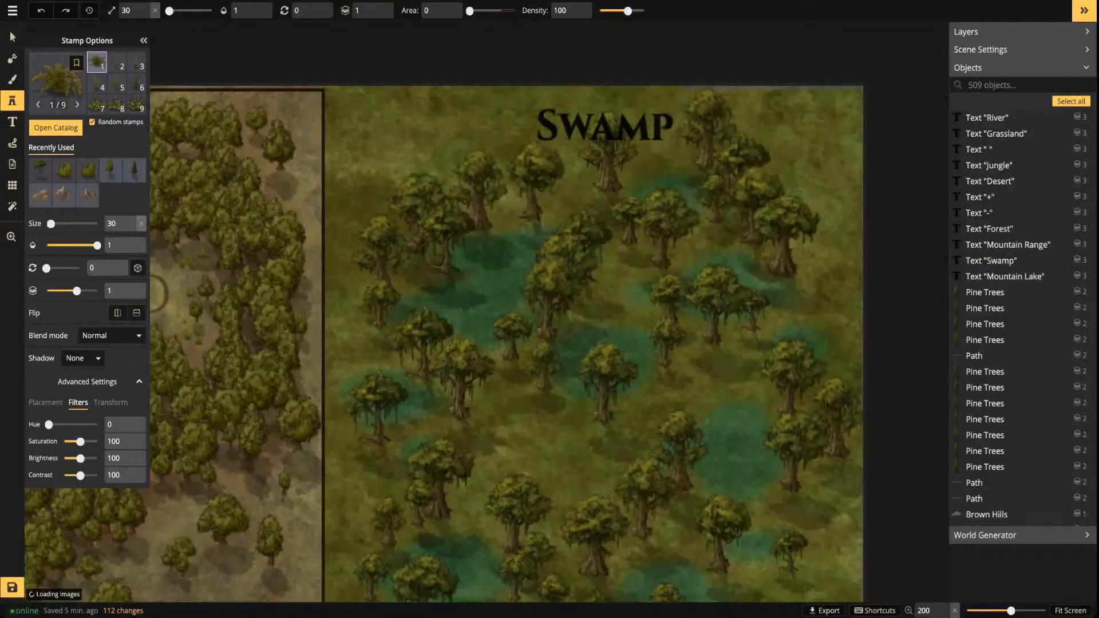
{"action": "scroll", "coordinate": [525, 297], "scroll_direction": "up", "scroll_amount": 4}
{"action": "key", "text": "space"}
{"action": "left_click_drag", "start_coordinate": [407, 299], "coordinate": [527, 306]}
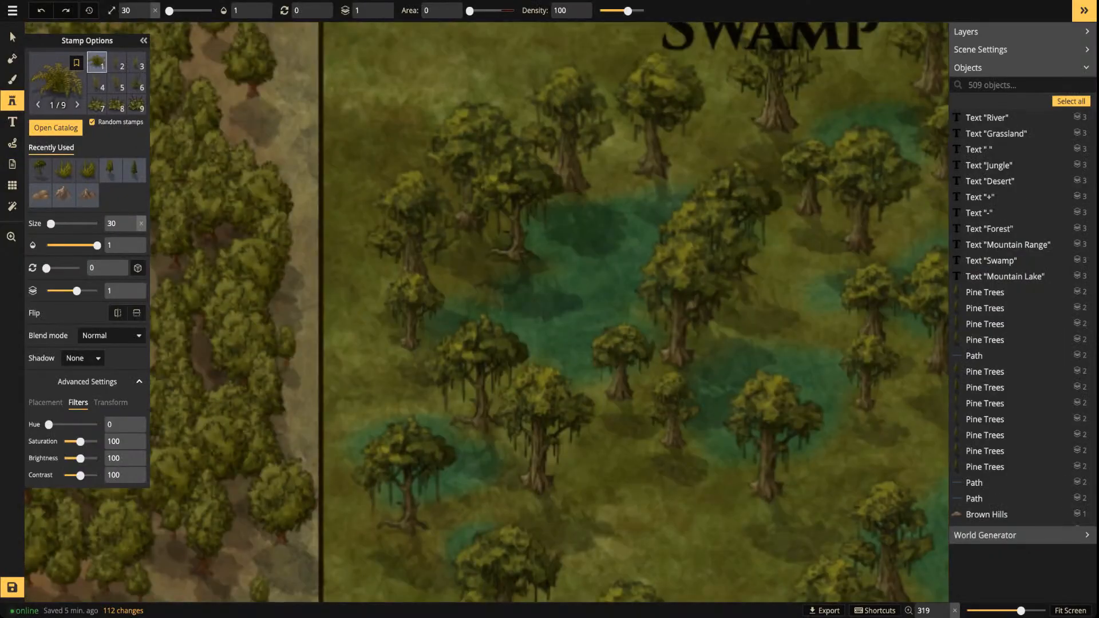
{"action": "key", "text": "["}
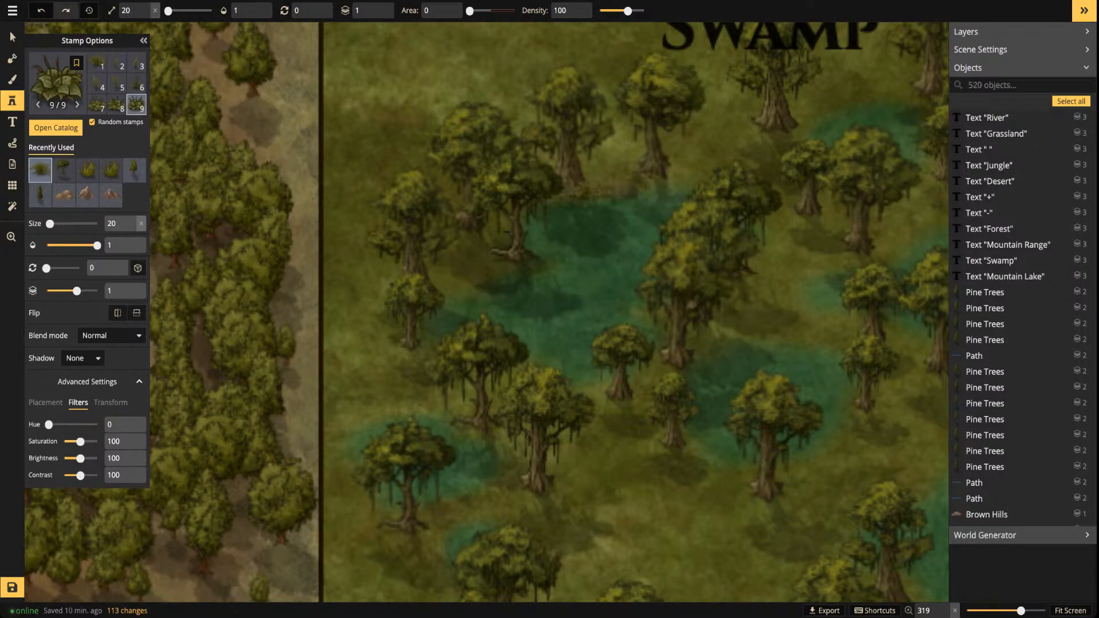
Stamp swamp fronds along the banks of the large upper-left pool and the small pool near the Swamp tile's western edge
{"action": "left_click_drag", "start_coordinate": [532, 261], "coordinate": [452, 289]}
{"action": "left_click_drag", "start_coordinate": [475, 343], "coordinate": [488, 357]}
{"action": "left_click_drag", "start_coordinate": [596, 392], "coordinate": [669, 316]}
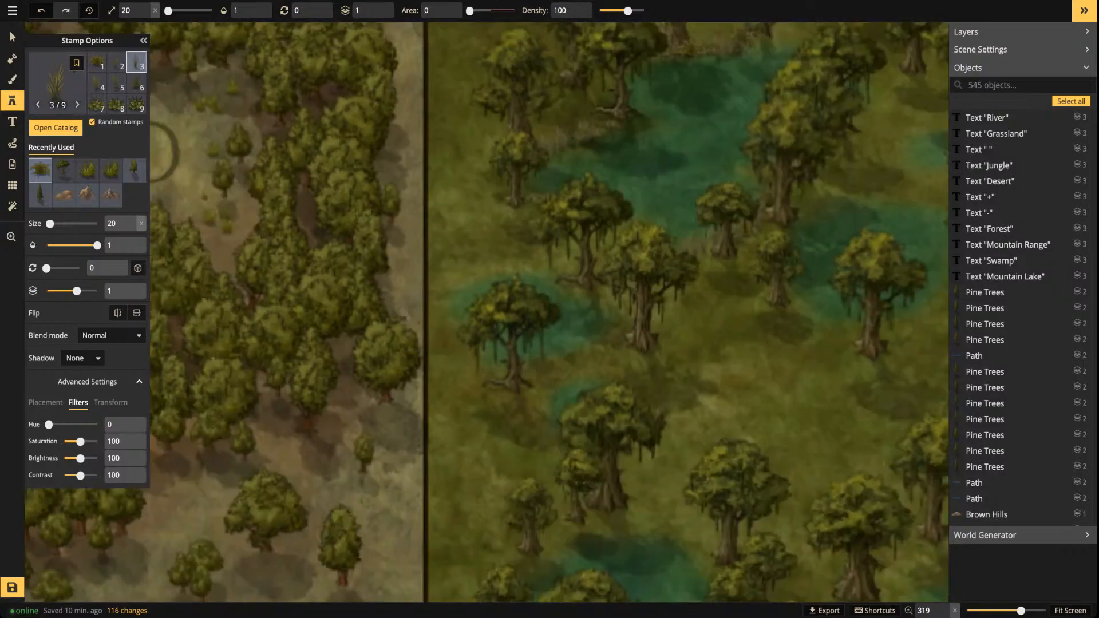
{"action": "mouse_move", "coordinate": [470, 345]}
{"action": "left_mouse_down"}
{"action": "mouse_move", "coordinate": [456, 323]}
{"action": "mouse_move", "coordinate": [464, 279]}
{"action": "left_mouse_up"}
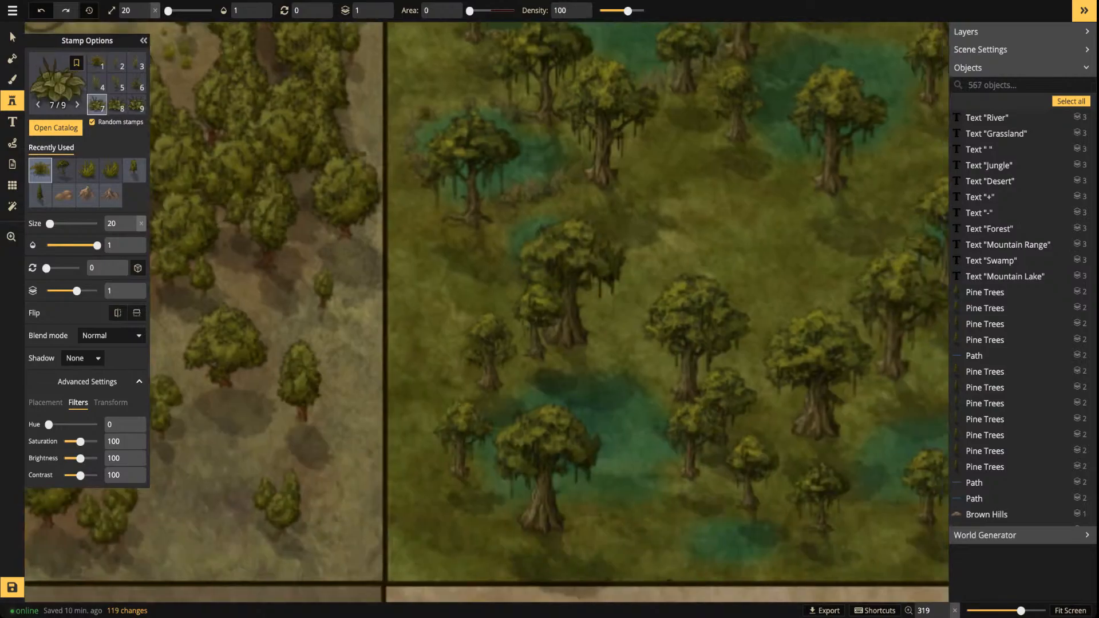
Line the banks of the pool in the Swamp tile's lower-left corner with swamp fronds
{"action": "mouse_move", "coordinate": [608, 363]}
{"action": "left_mouse_down"}
{"action": "mouse_move", "coordinate": [534, 371]}
{"action": "mouse_move", "coordinate": [524, 394]}
{"action": "left_mouse_up"}
{"action": "left_click_drag", "start_coordinate": [472, 467], "coordinate": [499, 506]}
{"action": "mouse_move", "coordinate": [593, 516]}
{"action": "left_mouse_down"}
{"action": "mouse_move", "coordinate": [654, 500]}
{"action": "mouse_move", "coordinate": [661, 475]}
{"action": "left_mouse_up"}
{"action": "mouse_move", "coordinate": [658, 402]}
{"action": "left_mouse_down"}
{"action": "mouse_move", "coordinate": [646, 369]}
{"action": "mouse_move", "coordinate": [425, 340]}
{"action": "left_mouse_up"}
Stamp swamp fronds around the remaining pools along the Swamp tile's southern and southeastern parts
{"action": "key", "text": "space"}
{"action": "mouse_move", "coordinate": [686, 376]}
{"action": "left_mouse_down"}
{"action": "mouse_move", "coordinate": [631, 435]}
{"action": "mouse_move", "coordinate": [686, 480]}
{"action": "mouse_move", "coordinate": [817, 458]}
{"action": "mouse_move", "coordinate": [753, 398]}
{"action": "left_mouse_up"}
{"action": "left_click_drag", "start_coordinate": [478, 495], "coordinate": [466, 532]}
{"action": "mouse_move", "coordinate": [538, 531]}
{"action": "left_mouse_down"}
{"action": "mouse_move", "coordinate": [558, 494]}
{"action": "mouse_move", "coordinate": [490, 557]}
{"action": "left_mouse_up"}
{"action": "key", "text": "space"}
{"action": "left_click_drag", "start_coordinate": [691, 335], "coordinate": [699, 342]}
{"action": "left_click_drag", "start_coordinate": [775, 361], "coordinate": [817, 327]}
{"action": "left_click_drag", "start_coordinate": [804, 383], "coordinate": [773, 395]}
{"action": "left_click_drag", "start_coordinate": [818, 446], "coordinate": [776, 455]}
Surround the round eastern pool and the central pool of the Swamp tile with swamp fronds
{"action": "key", "text": "space"}
{"action": "left_click_drag", "start_coordinate": [727, 258], "coordinate": [729, 424]}
{"action": "mouse_move", "coordinate": [779, 347]}
{"action": "left_mouse_down"}
{"action": "mouse_move", "coordinate": [732, 343]}
{"action": "mouse_move", "coordinate": [708, 360]}
{"action": "left_mouse_up"}
{"action": "left_click_drag", "start_coordinate": [631, 417], "coordinate": [613, 437]}
{"action": "mouse_move", "coordinate": [584, 348]}
{"action": "left_mouse_down"}
{"action": "mouse_move", "coordinate": [610, 249]}
{"action": "mouse_move", "coordinate": [509, 218]}
{"action": "left_mouse_up"}
{"action": "left_click_drag", "start_coordinate": [464, 338], "coordinate": [517, 362]}
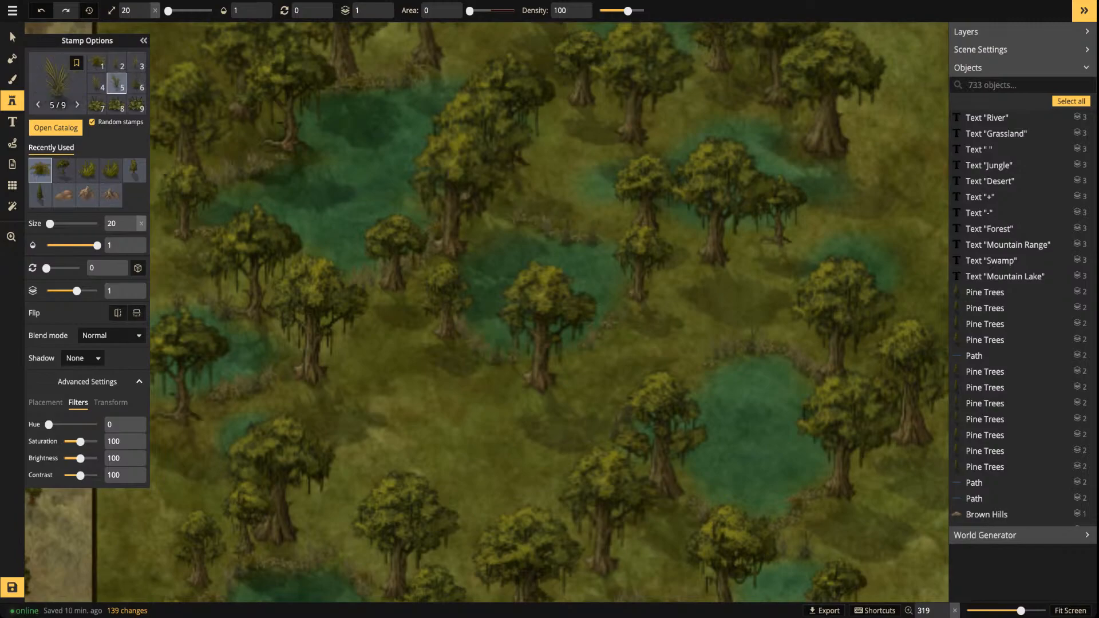
Stamp swamp fronds along the shores of the small pools in the Swamp tile's northeastern part
{"action": "mouse_move", "coordinate": [876, 232]}
{"action": "left_mouse_down"}
{"action": "mouse_move", "coordinate": [888, 238]}
{"action": "mouse_move", "coordinate": [901, 291]}
{"action": "left_mouse_up"}
{"action": "left_click_drag", "start_coordinate": [793, 300], "coordinate": [801, 276]}
{"action": "mouse_move", "coordinate": [847, 201]}
{"action": "left_mouse_down"}
{"action": "mouse_move", "coordinate": [812, 202]}
{"action": "mouse_move", "coordinate": [736, 243]}
{"action": "left_mouse_up"}
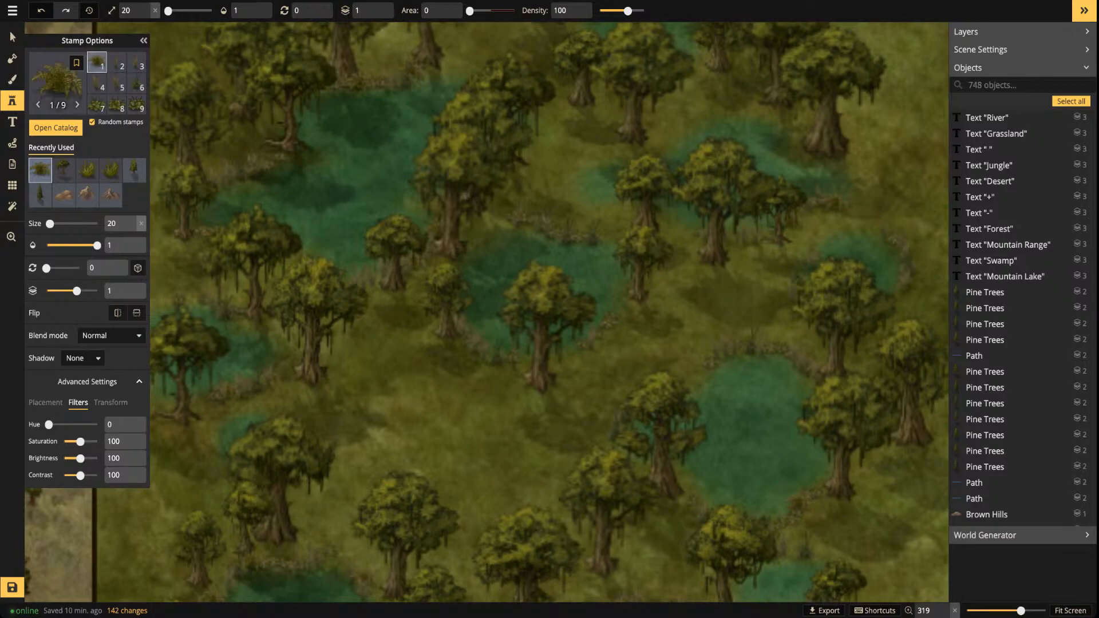
{"action": "mouse_move", "coordinate": [626, 214]}
{"action": "left_mouse_down"}
{"action": "mouse_move", "coordinate": [585, 206]}
{"action": "mouse_move", "coordinate": [578, 171]}
{"action": "left_mouse_up"}
{"action": "left_click_drag", "start_coordinate": [667, 146], "coordinate": [758, 103]}
{"action": "mouse_move", "coordinate": [861, 139]}
{"action": "left_mouse_down"}
{"action": "mouse_move", "coordinate": [844, 158]}
{"action": "mouse_move", "coordinate": [864, 194]}
{"action": "mouse_move", "coordinate": [903, 467]}
{"action": "left_mouse_up"}
{"action": "key", "text": "space"}
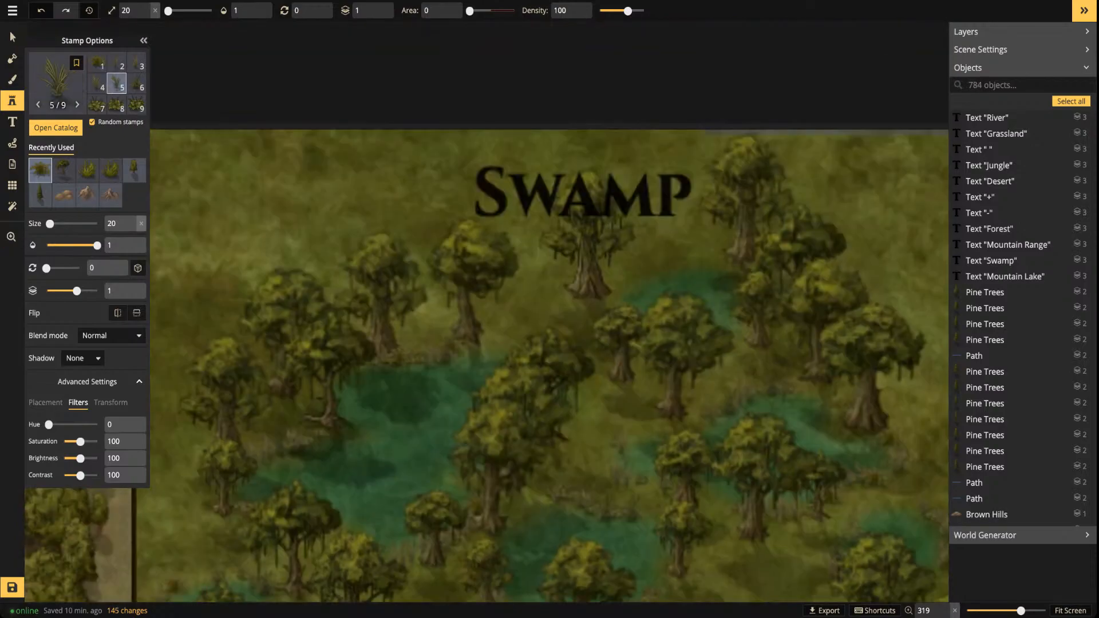
Add a few more swamp fronds around the small pools on the Swamp tile's western side
{"action": "key", "text": "space"}
{"action": "left_click_drag", "start_coordinate": [519, 473], "coordinate": [755, 199]}
{"action": "left_click", "coordinate": [496, 271]}
{"action": "left_click", "coordinate": [534, 415]}
{"action": "left_click", "coordinate": [494, 457]}
{"action": "left_click", "coordinate": [495, 441]}
{"action": "left_click", "coordinate": [501, 428]}
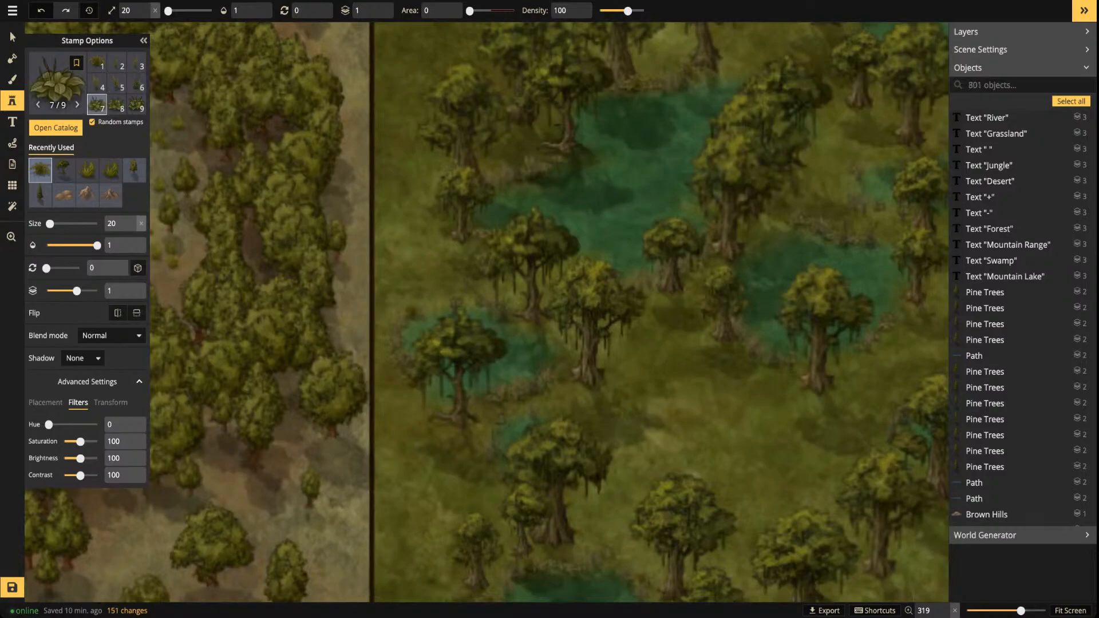
Save the map and check the live chat in YouTube Studio before returning to Inkarnate
{"action": "scroll", "coordinate": [654, 378], "scroll_direction": "down", "scroll_amount": 6}
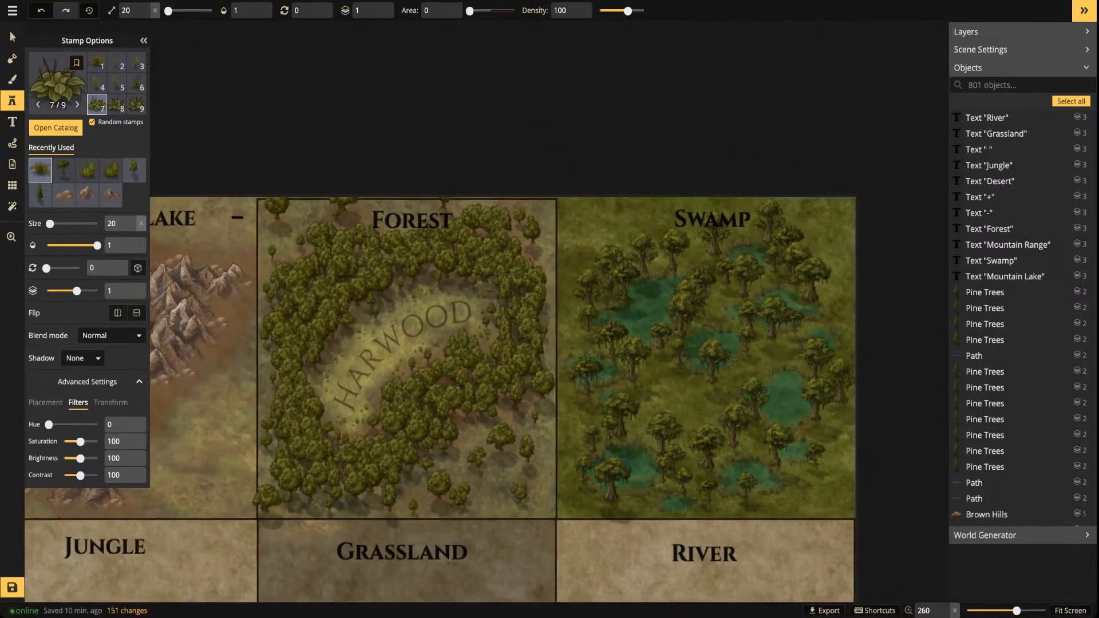
{"action": "key", "text": "space"}
{"action": "left_click_drag", "start_coordinate": [707, 448], "coordinate": [610, 411]}
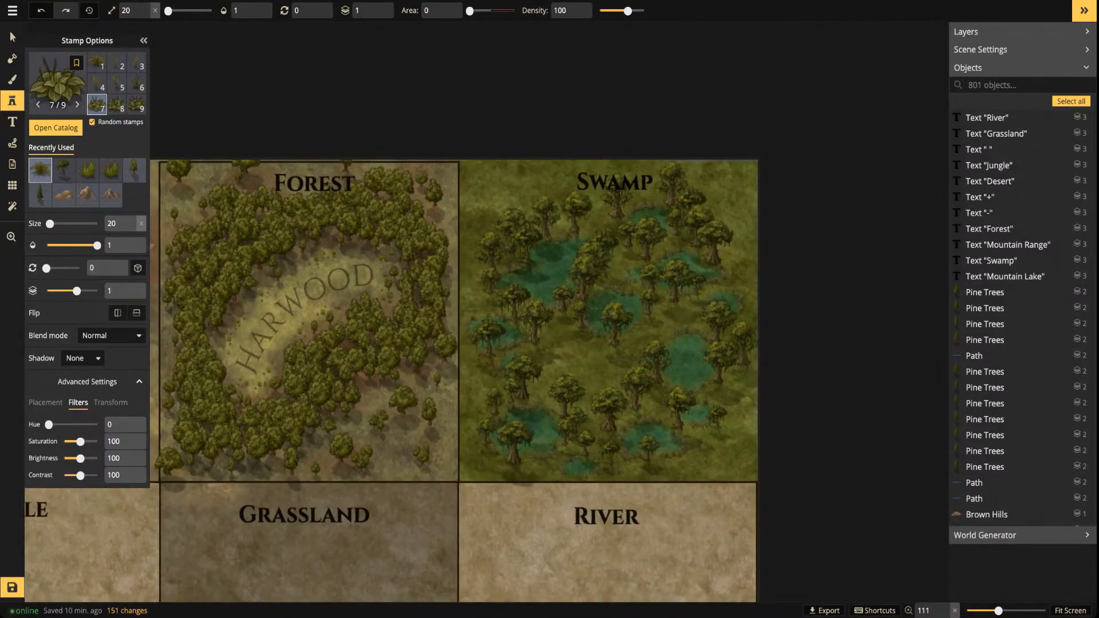
{"action": "scroll", "coordinate": [610, 411], "scroll_direction": "down", "scroll_amount": 3}
{"action": "key", "text": "ctrl+s"}
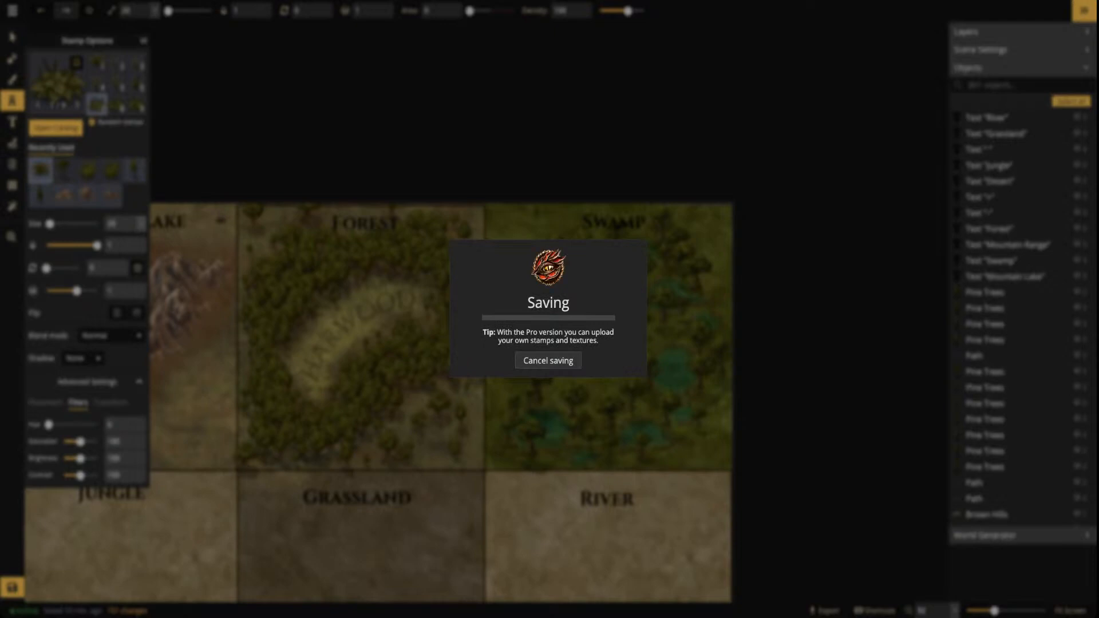
{"action": "key", "text": "alt+Tab"}
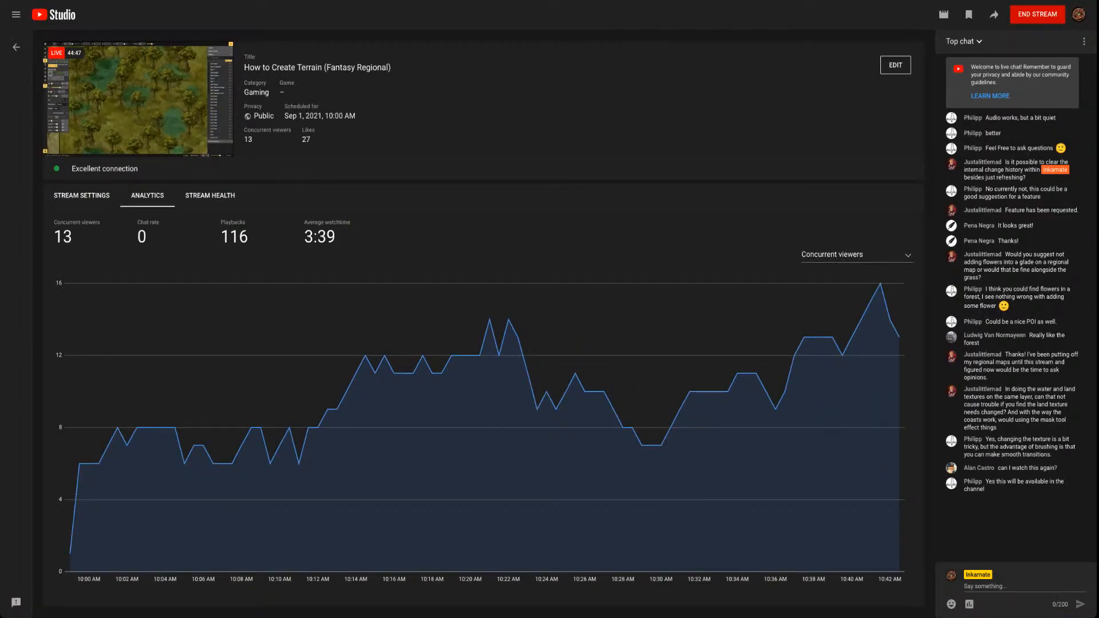
{"action": "key", "text": "alt+Tab"}
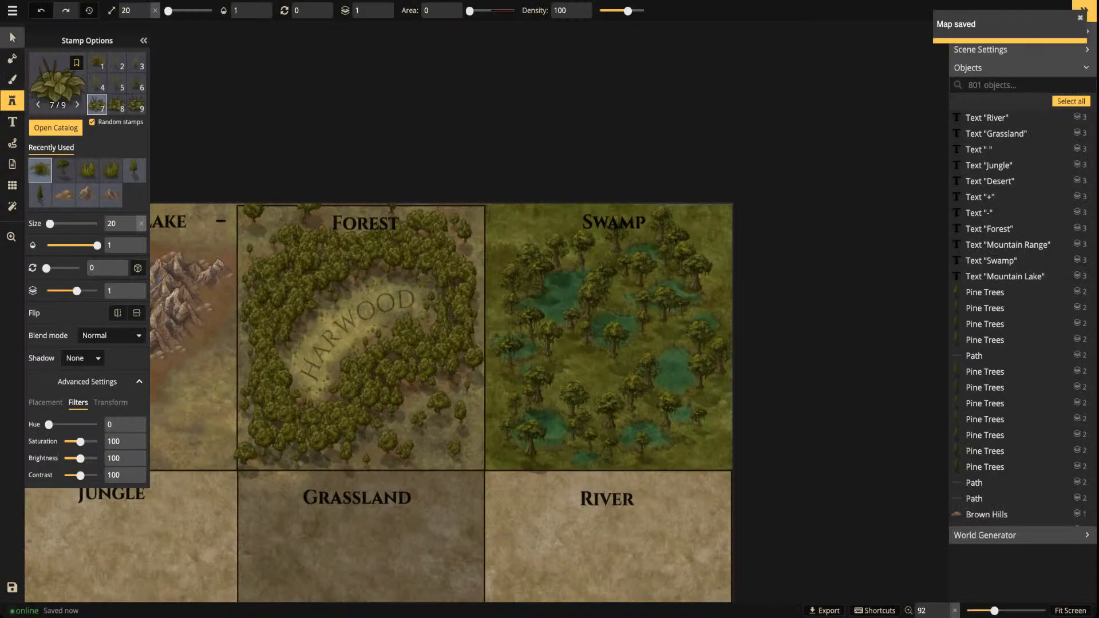
Return to the map list and reopen the FR Terrain Template map at Ultra (4K) resolution
{"action": "left_click", "coordinate": [12, 11]}
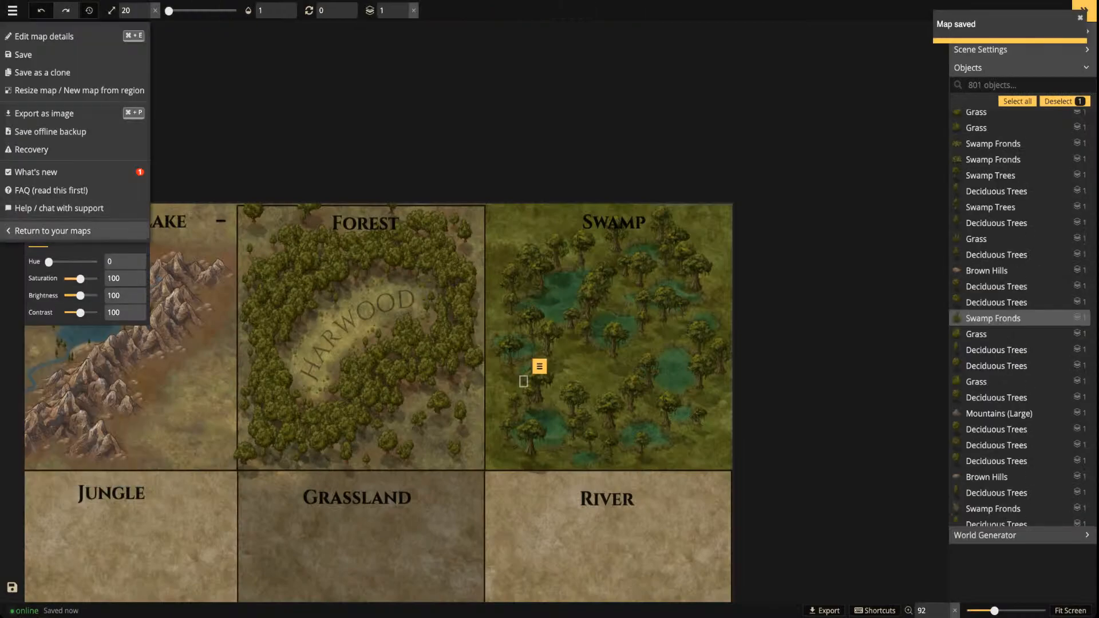
{"action": "left_click", "coordinate": [63, 231]}
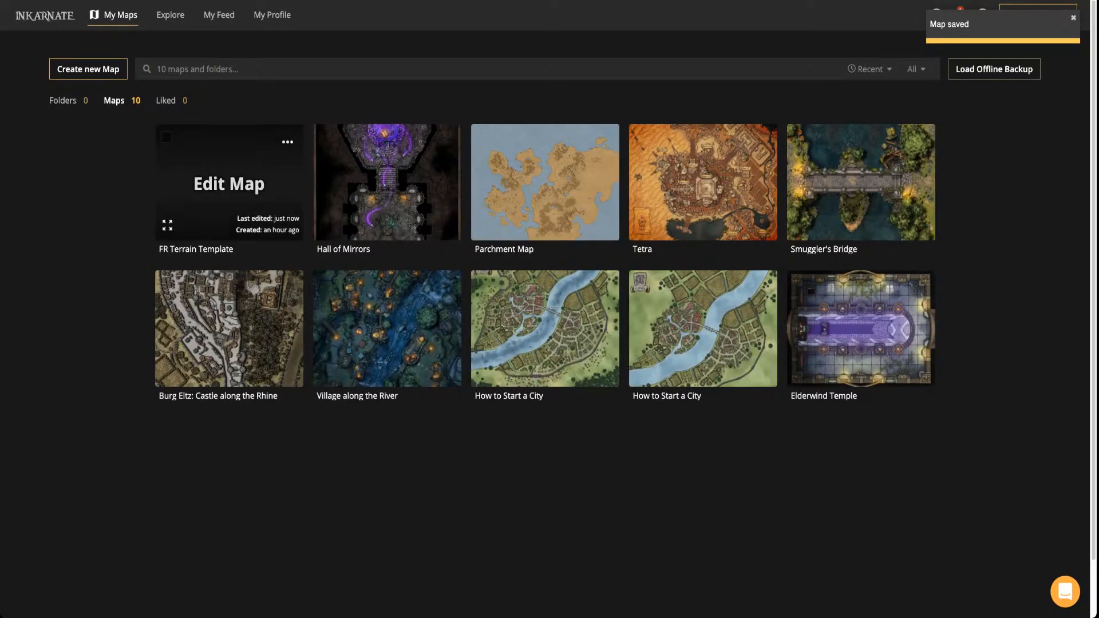
{"action": "left_click", "coordinate": [288, 141]}
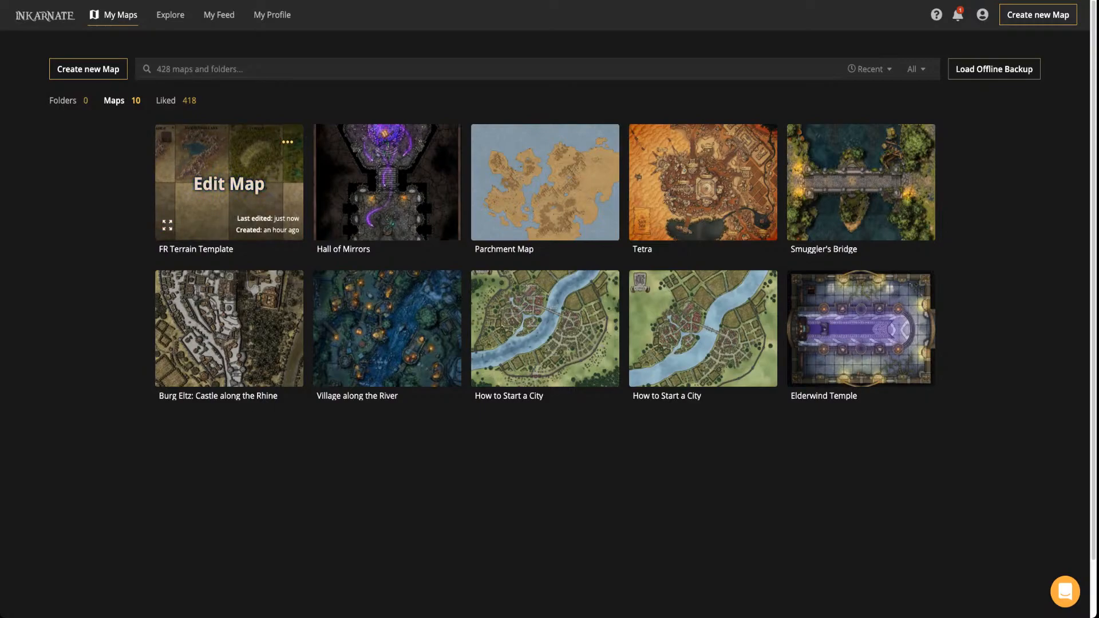
{"action": "left_click", "coordinate": [287, 141]}
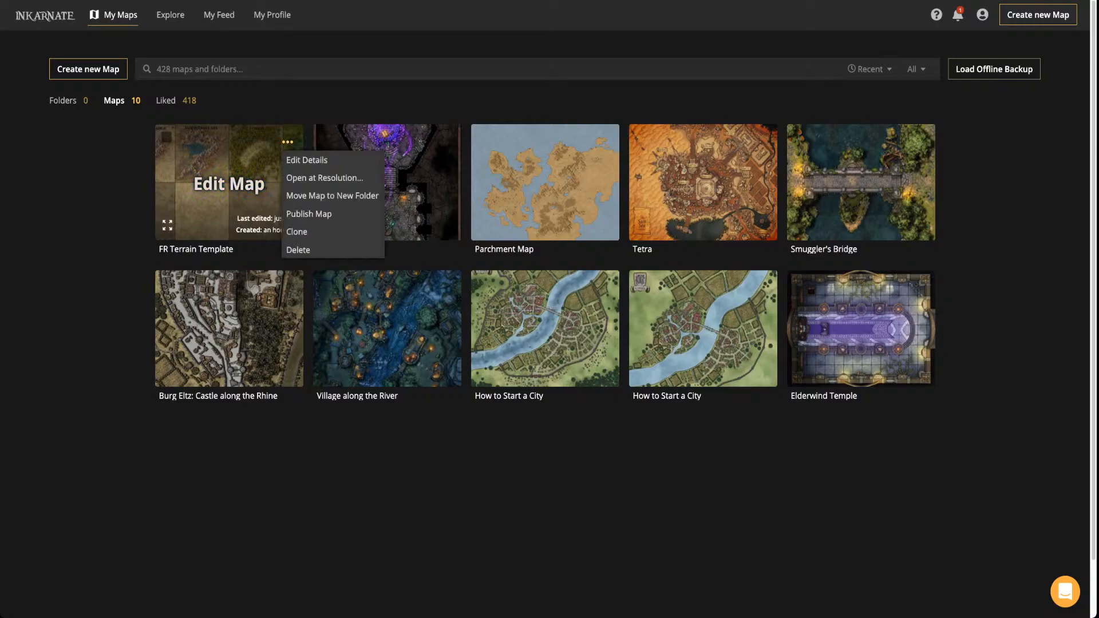
{"action": "left_click", "coordinate": [324, 177]}
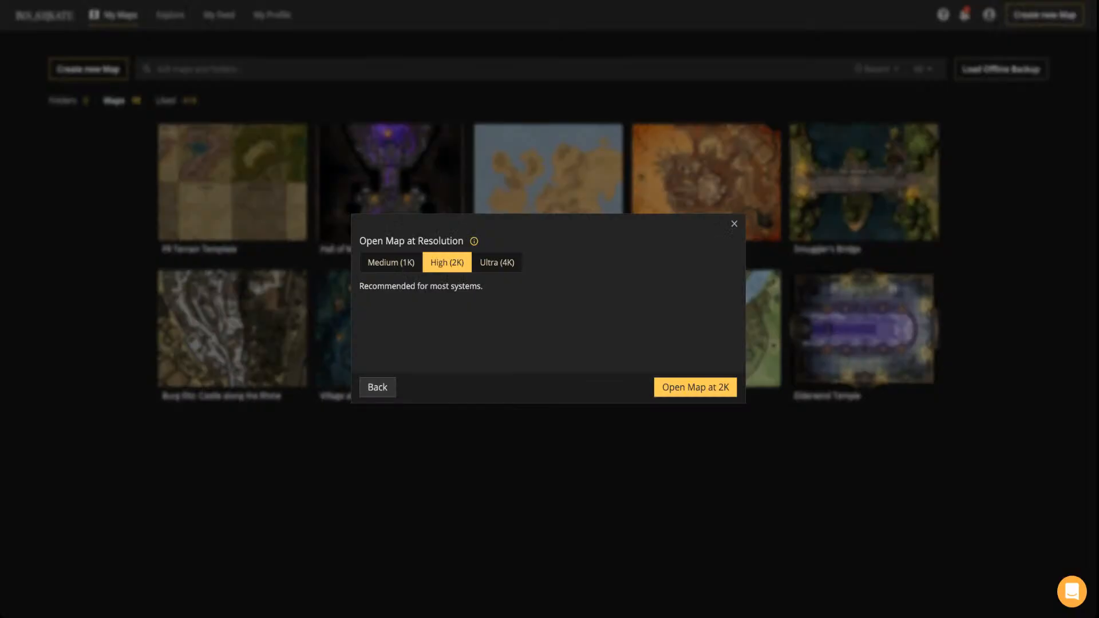
{"action": "left_click", "coordinate": [496, 262]}
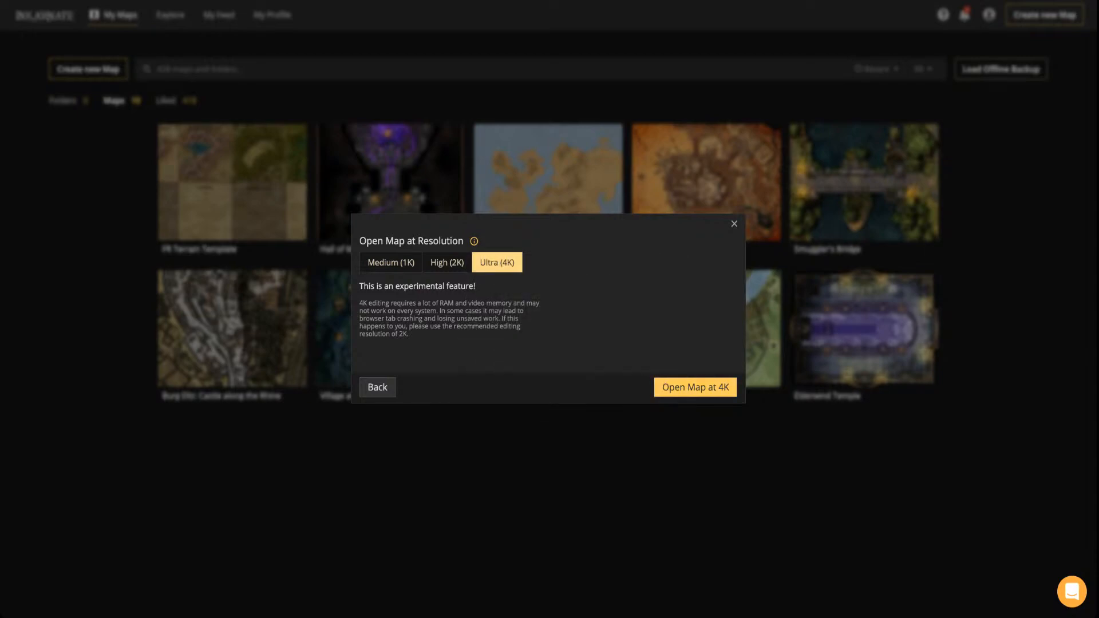
{"action": "left_click", "coordinate": [695, 387]}
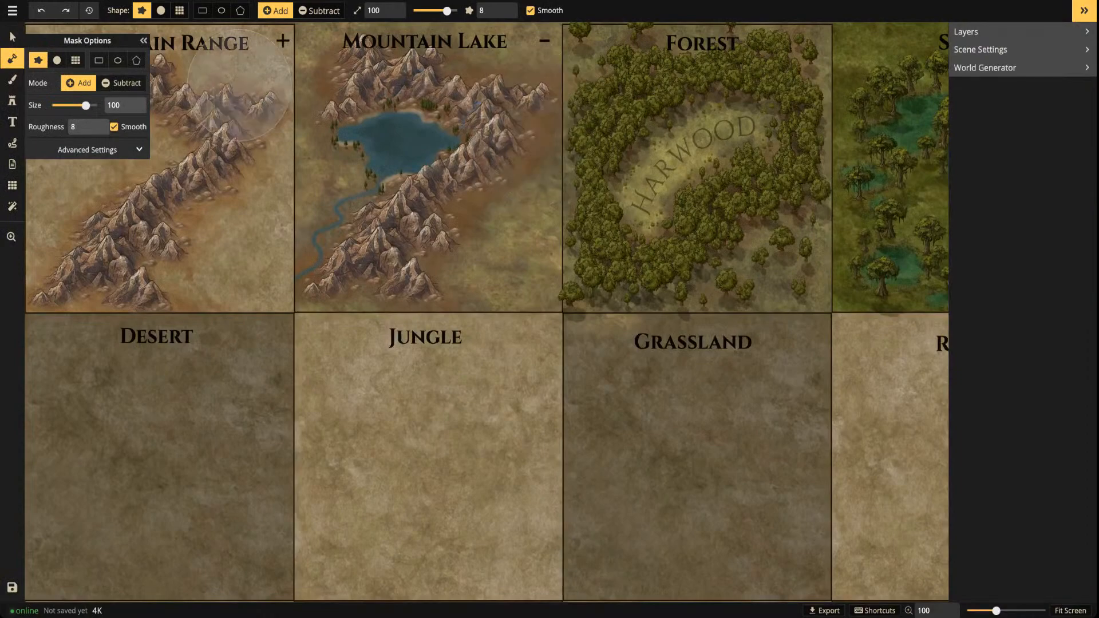
Examine the Mountain Range and Mountain Lake tiles up close at 4K resolution
{"action": "key", "text": "s"}
{"action": "scroll", "coordinate": [503, 292], "scroll_direction": "down", "scroll_amount": 3}
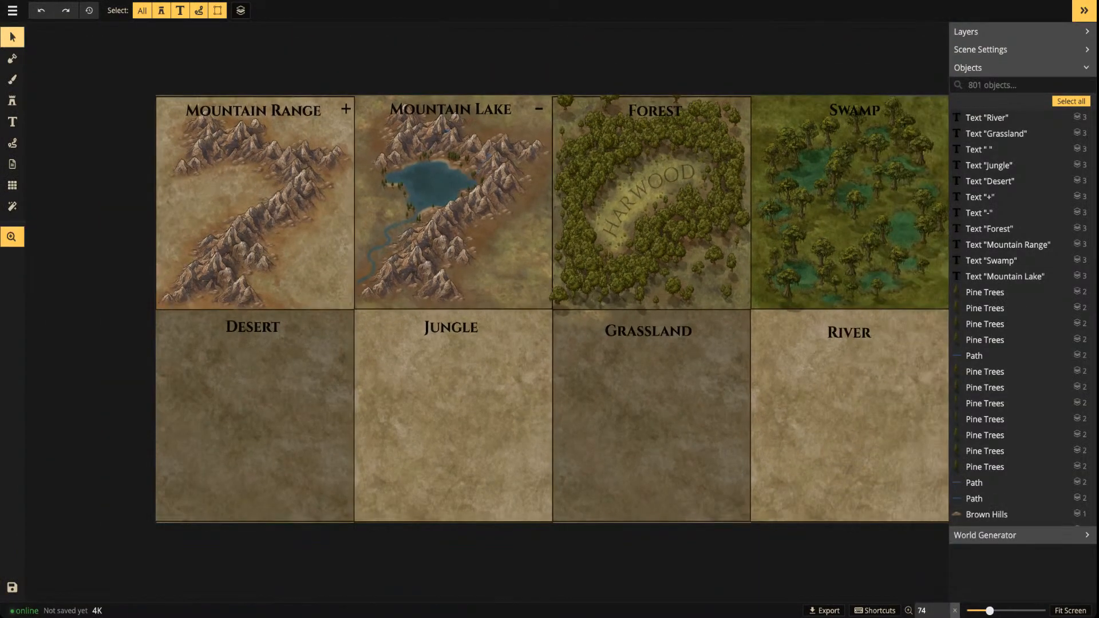
{"action": "left_click_drag", "start_coordinate": [650, 250], "coordinate": [441, 323]}
{"action": "scroll", "coordinate": [435, 321], "scroll_direction": "up", "scroll_amount": 1}
{"action": "scroll", "coordinate": [215, 330], "scroll_direction": "up", "scroll_amount": 3}
{"action": "left_click_drag", "start_coordinate": [216, 331], "coordinate": [709, 362]}
{"action": "scroll", "coordinate": [427, 333], "scroll_direction": "up", "scroll_amount": 2}
{"action": "scroll", "coordinate": [408, 338], "scroll_direction": "up", "scroll_amount": 1}
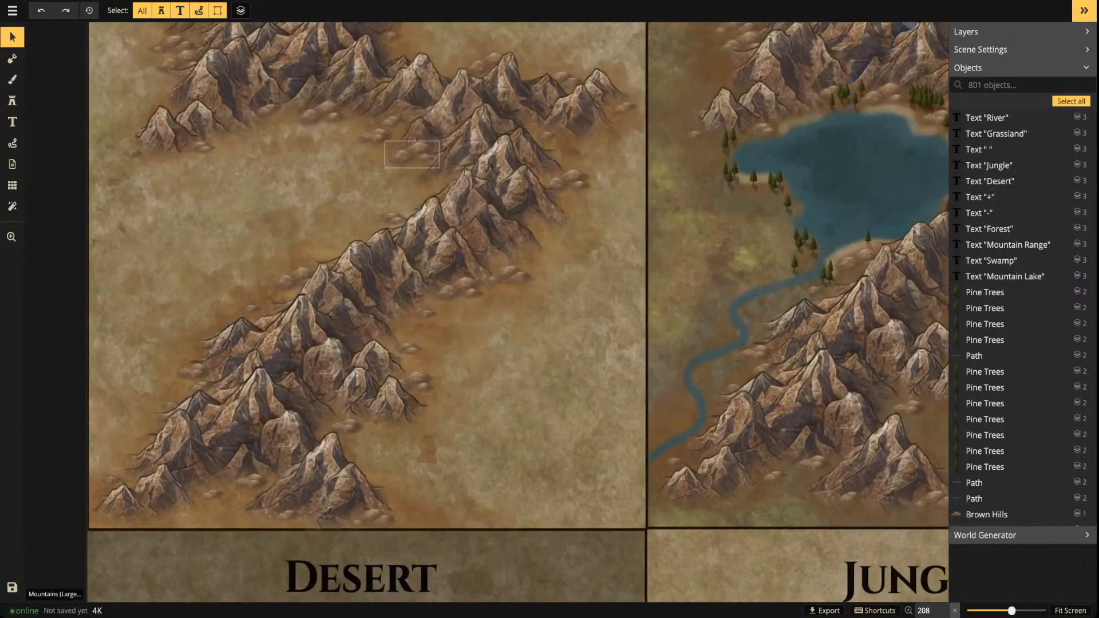
{"action": "left_click_drag", "start_coordinate": [630, 343], "coordinate": [236, 357]}
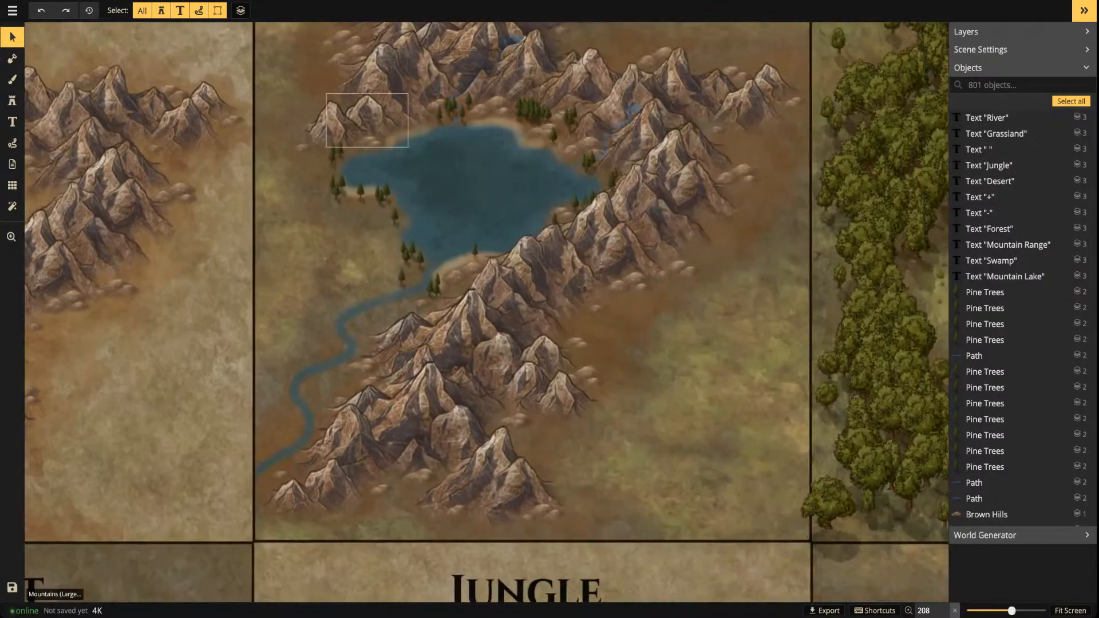
Examine the Forest and Swamp tiles up close, including the swamp trees, pools and small fronds
{"action": "left_click_drag", "start_coordinate": [583, 287], "coordinate": [107, 342]}
{"action": "scroll", "coordinate": [522, 403], "scroll_direction": "up", "scroll_amount": 3}
{"action": "left_click_drag", "start_coordinate": [522, 407], "coordinate": [261, 409]}
{"action": "left_click_drag", "start_coordinate": [674, 295], "coordinate": [515, 295]}
{"action": "scroll", "coordinate": [515, 294], "scroll_direction": "up", "scroll_amount": 3}
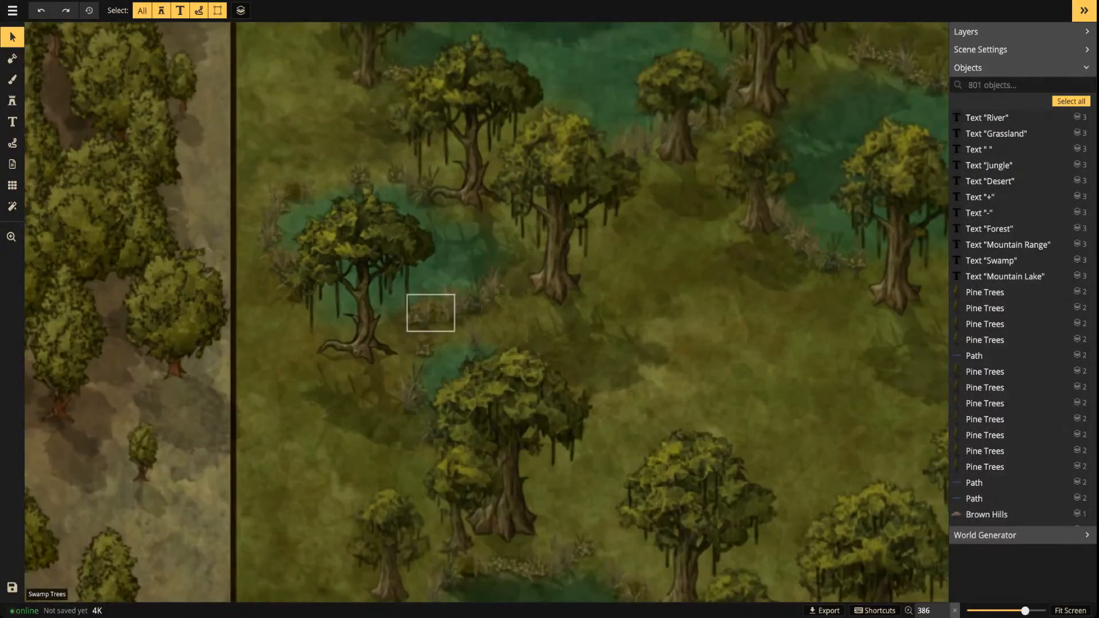
{"action": "left_click_drag", "start_coordinate": [538, 509], "coordinate": [419, 274]}
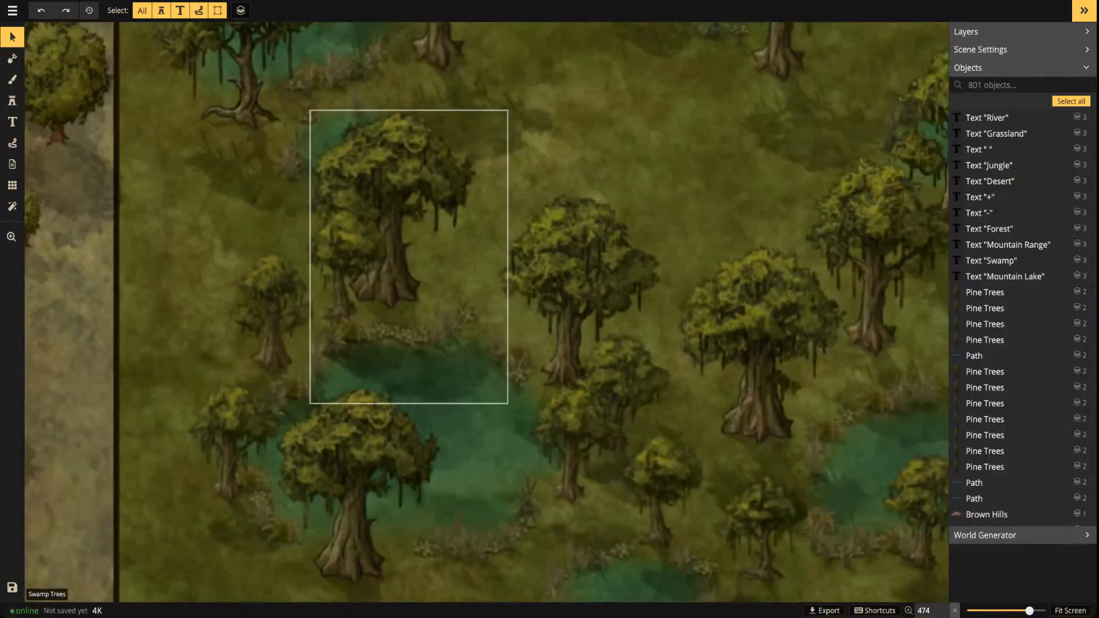
{"action": "left_click", "coordinate": [467, 314]}
{"action": "scroll", "coordinate": [467, 313], "scroll_direction": "down", "scroll_amount": 3}
{"action": "scroll", "coordinate": [467, 314], "scroll_direction": "down", "scroll_amount": 2}
{"action": "left_click_drag", "start_coordinate": [684, 252], "coordinate": [615, 321]}
{"action": "scroll", "coordinate": [615, 321], "scroll_direction": "up", "scroll_amount": 2}
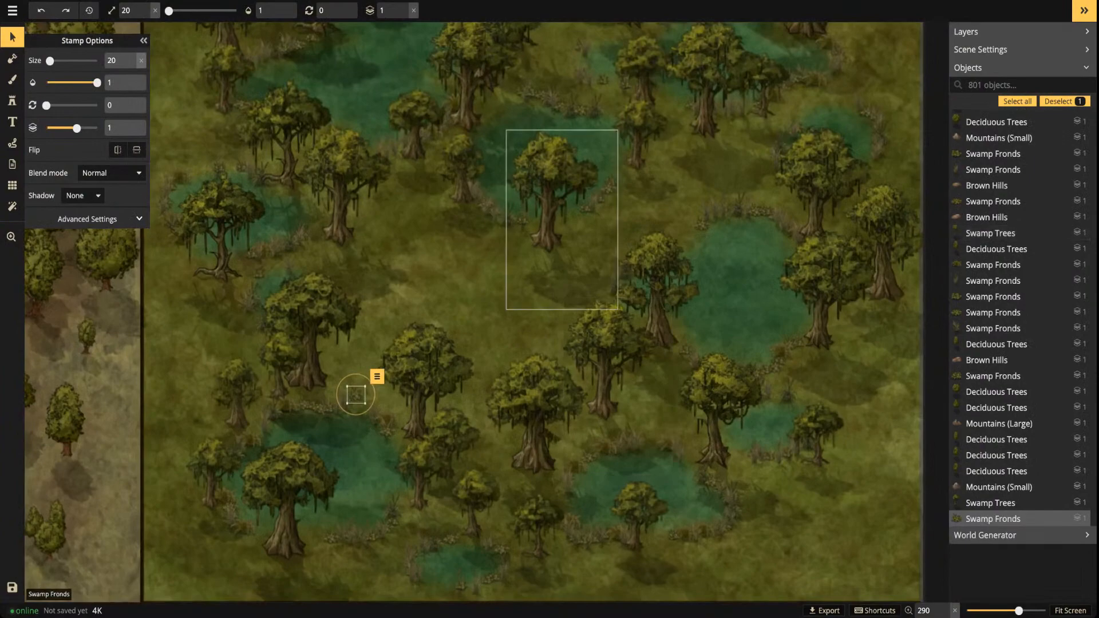
Stamp size 20 swamp fronds with random variants around the Swamp tile's central pool and the open ground south of it
{"action": "left_click", "coordinate": [611, 181]}
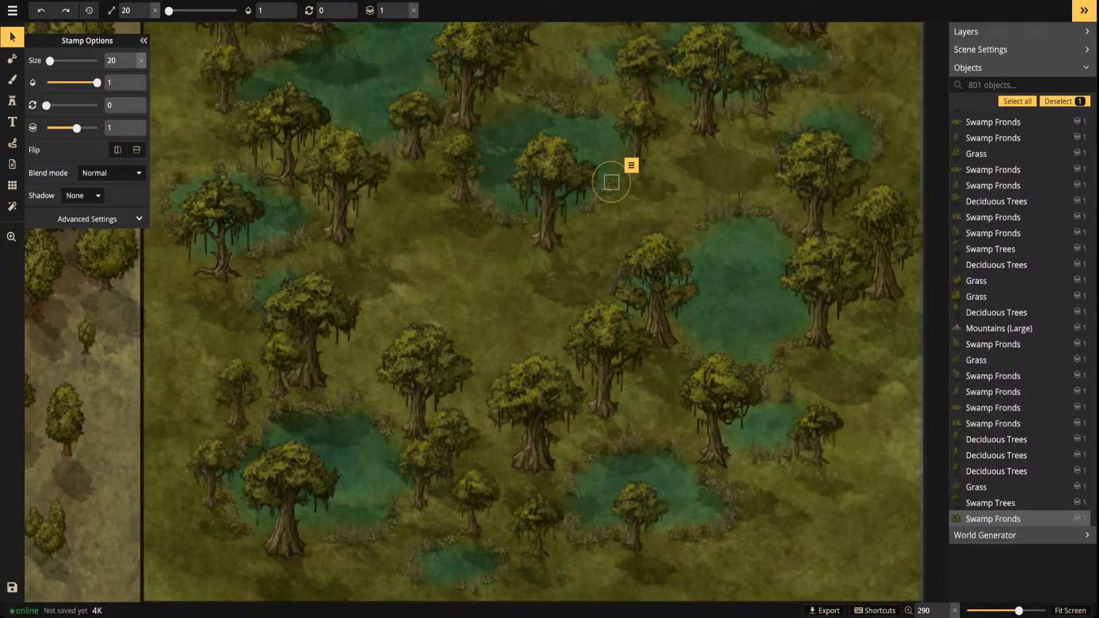
{"action": "left_click", "coordinate": [12, 101]}
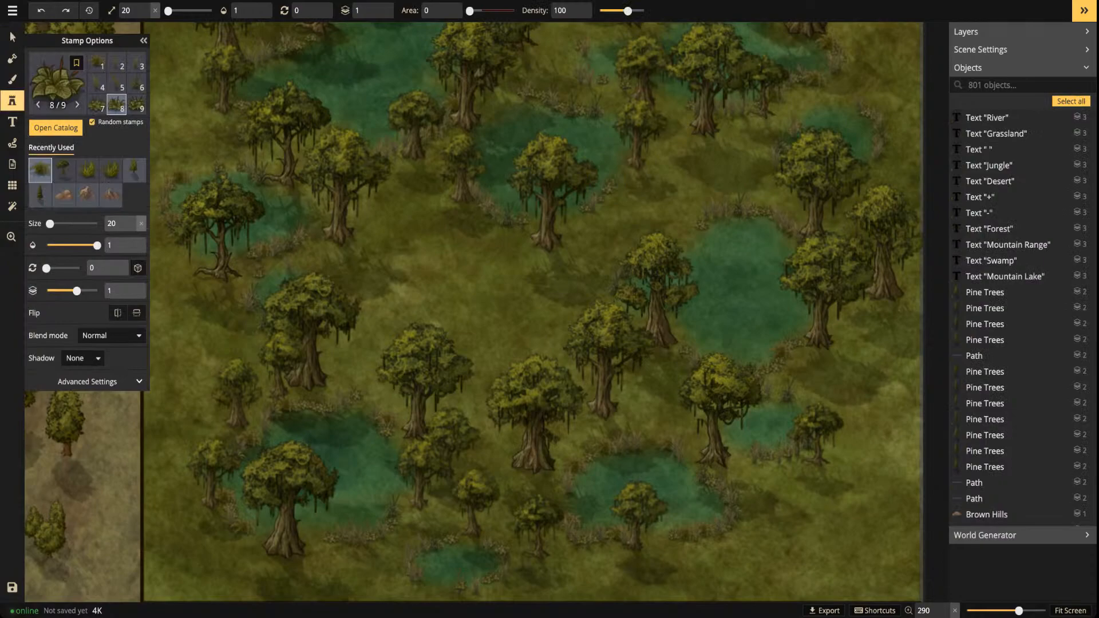
{"action": "left_click", "coordinate": [630, 203]}
{"action": "left_click", "coordinate": [580, 231]}
{"action": "left_click", "coordinate": [505, 248]}
{"action": "left_click", "coordinate": [486, 240]}
{"action": "left_click", "coordinate": [441, 241]}
{"action": "left_click", "coordinate": [483, 270]}
{"action": "left_click", "coordinate": [535, 260]}
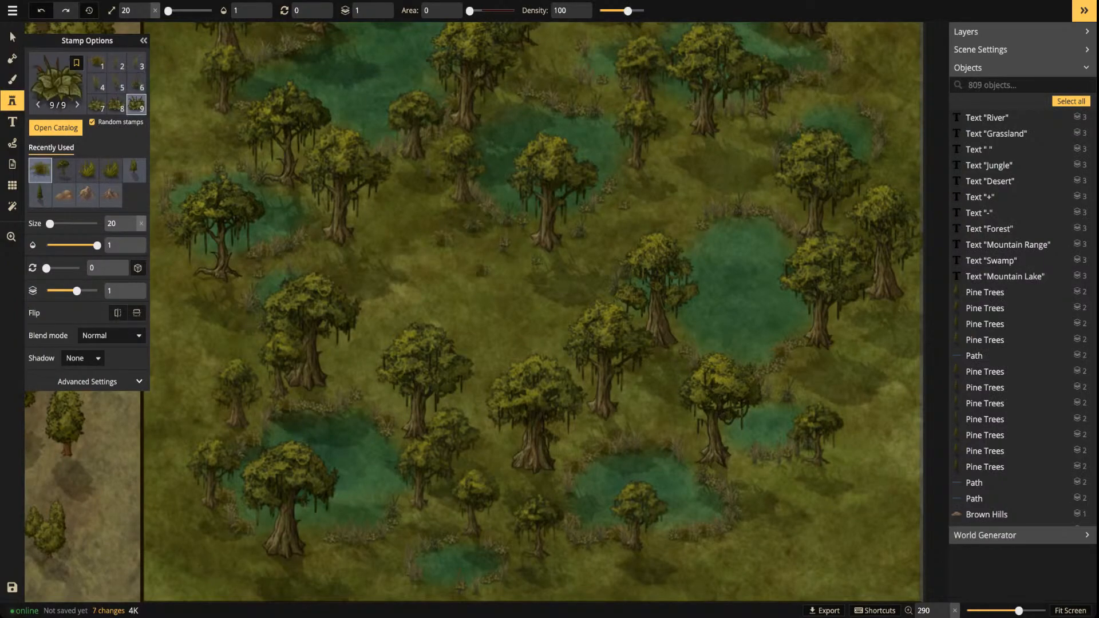
Scatter swamp fronds over the bare ground along the Swamp tile's western side and near its southwestern pools
{"action": "left_click", "coordinate": [197, 308]}
{"action": "left_click", "coordinate": [215, 318]}
{"action": "left_click", "coordinate": [239, 332]}
{"action": "left_click", "coordinate": [224, 337]}
{"action": "left_click", "coordinate": [201, 344]}
{"action": "left_click", "coordinate": [415, 518]}
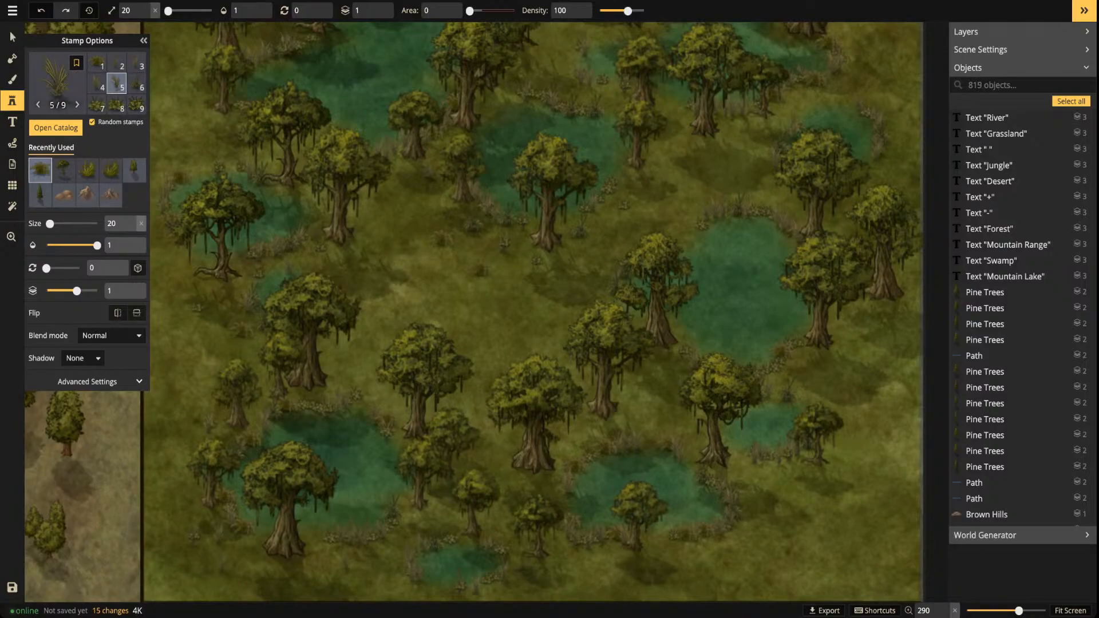
{"action": "left_click", "coordinate": [384, 584]}
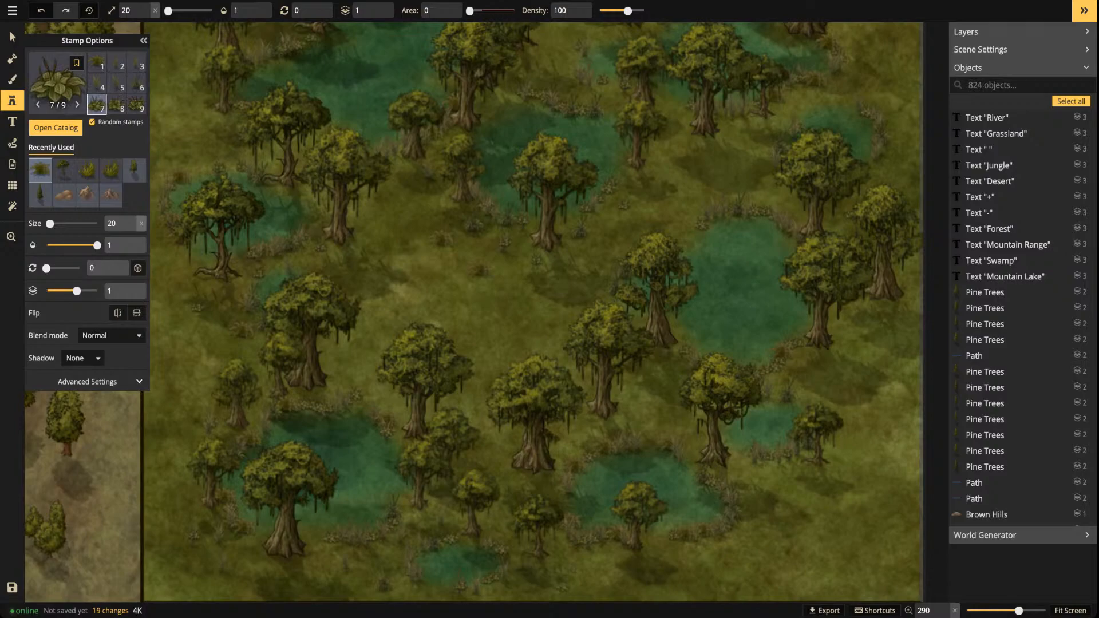
Scatter swamp fronds among the southern trees and around the southeastern and eastern pools
{"action": "left_click", "coordinate": [580, 424]}
{"action": "left_click", "coordinate": [658, 392]}
{"action": "left_click", "coordinate": [684, 552]}
{"action": "left_click", "coordinate": [741, 545]}
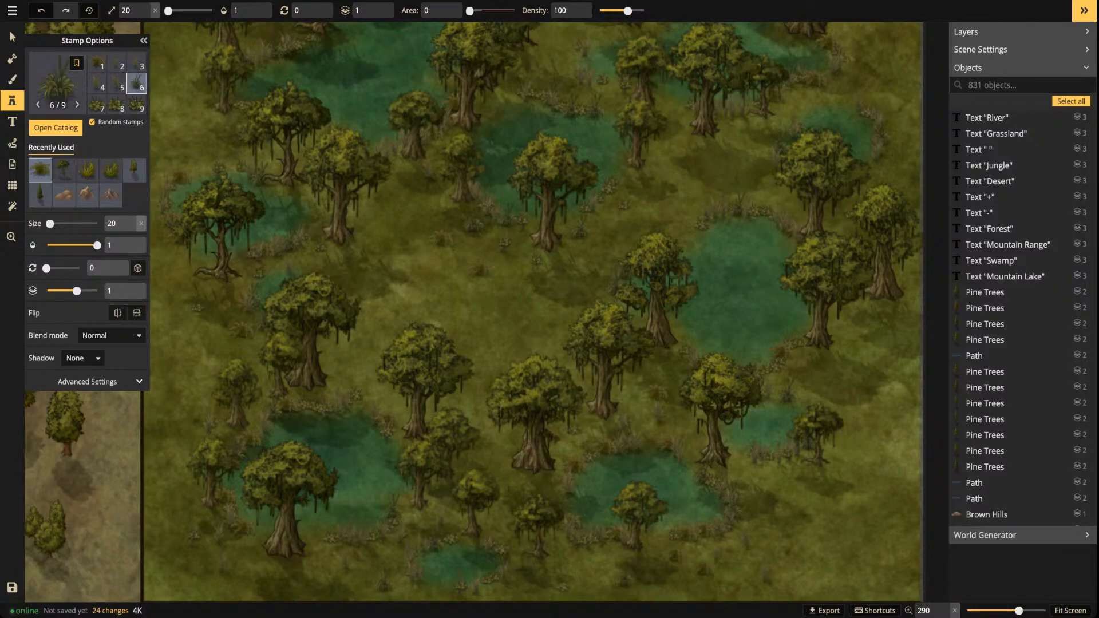
{"action": "left_click", "coordinate": [841, 331]}
Add swamp fronds around the northeastern pools and beside the large trees near the tile's eastern edge
{"action": "key", "text": "space"}
{"action": "left_click_drag", "start_coordinate": [842, 331], "coordinate": [745, 521]}
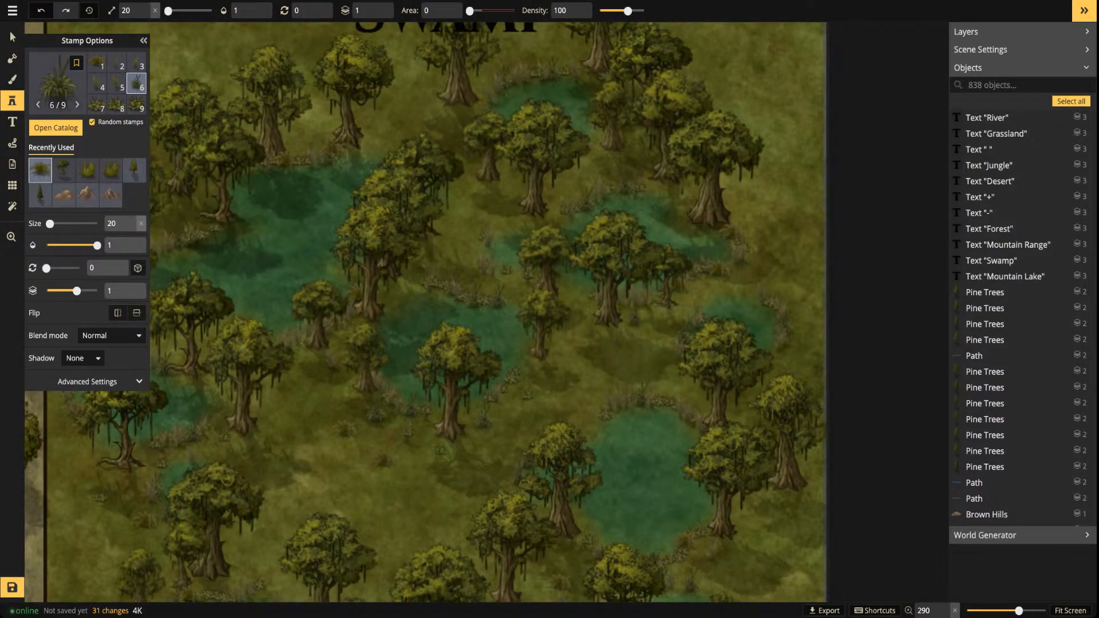
{"action": "left_click", "coordinate": [593, 335]}
{"action": "left_click", "coordinate": [747, 230]}
{"action": "left_click", "coordinate": [747, 230]}
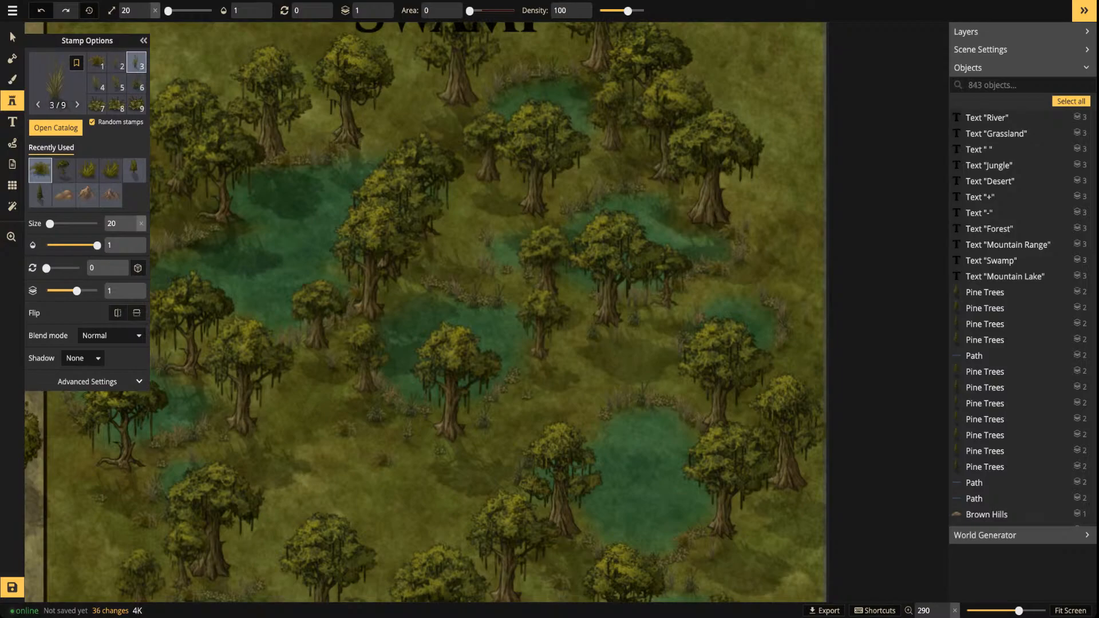
{"action": "left_click", "coordinate": [746, 230]}
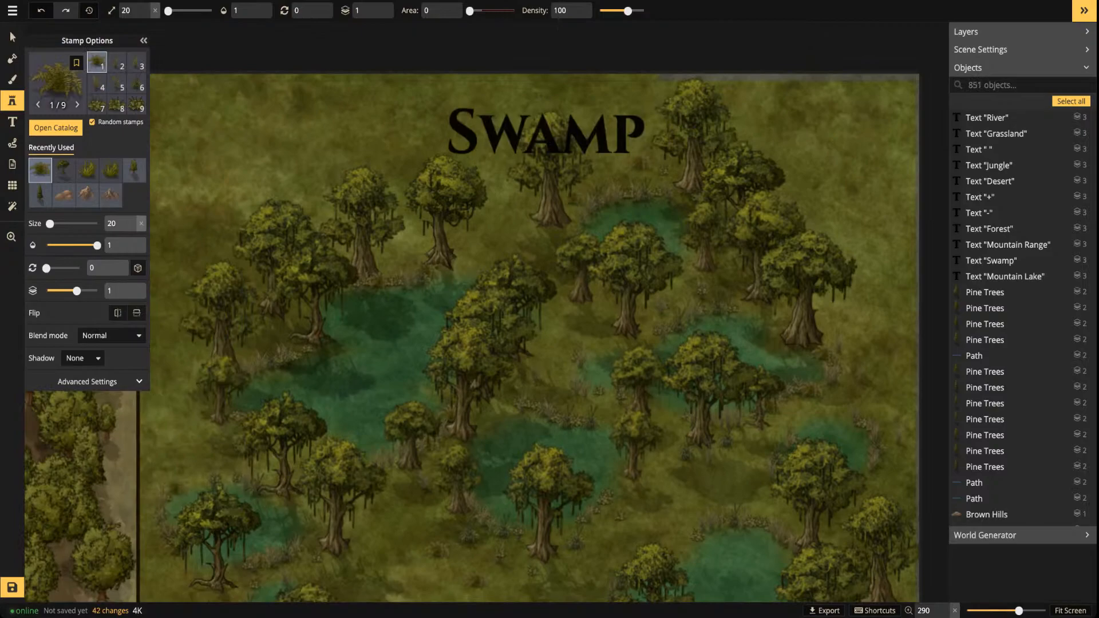
Add swamp fronds below the Swamp title and among the northwestern trees around the large pool
{"action": "left_click", "coordinate": [616, 165]}
{"action": "left_click", "coordinate": [616, 164]}
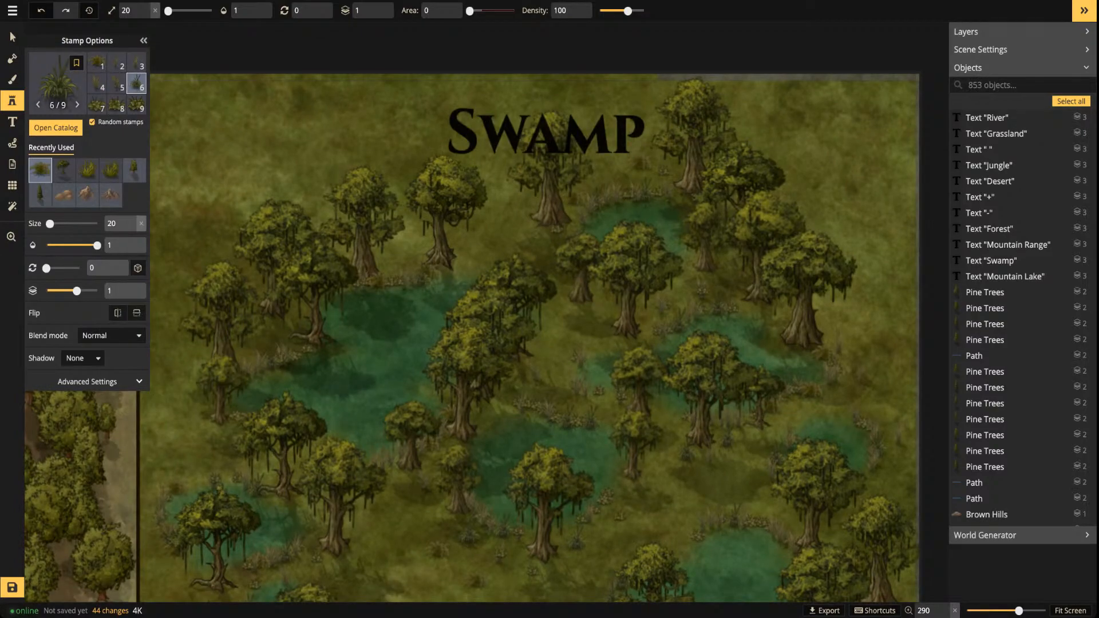
{"action": "left_click", "coordinate": [538, 230]}
{"action": "left_click", "coordinate": [387, 258]}
{"action": "left_click", "coordinate": [323, 333]}
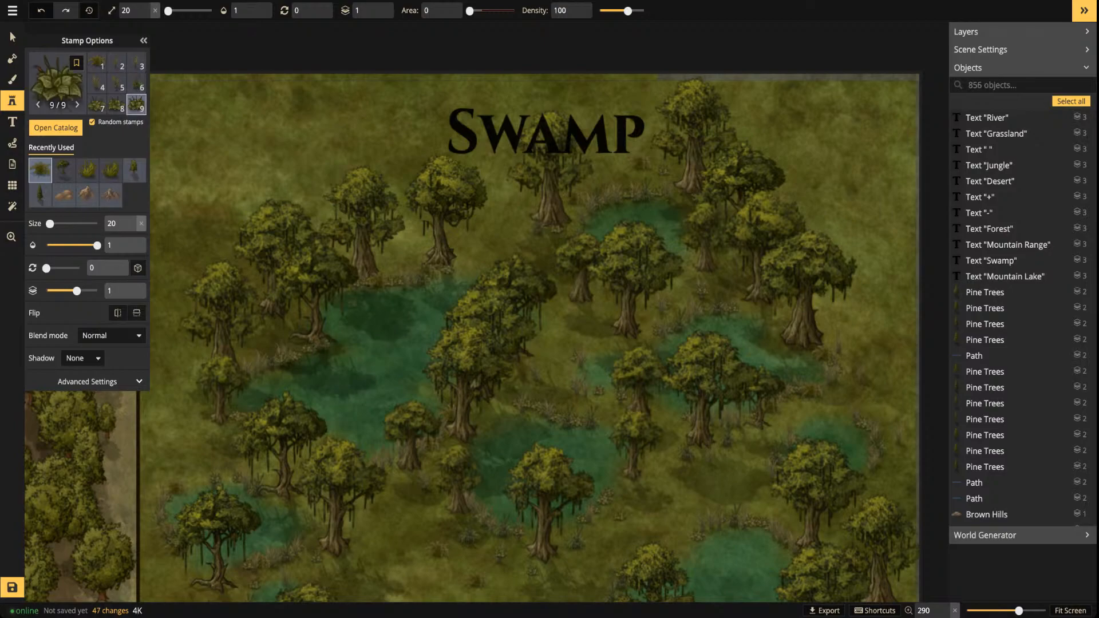
{"action": "left_click", "coordinate": [277, 320]}
Place swamp fronds beside the trees on the Swamp tile's western edge and in the central clearing
{"action": "key", "text": "space"}
{"action": "left_click_drag", "start_coordinate": [277, 319], "coordinate": [434, 189]}
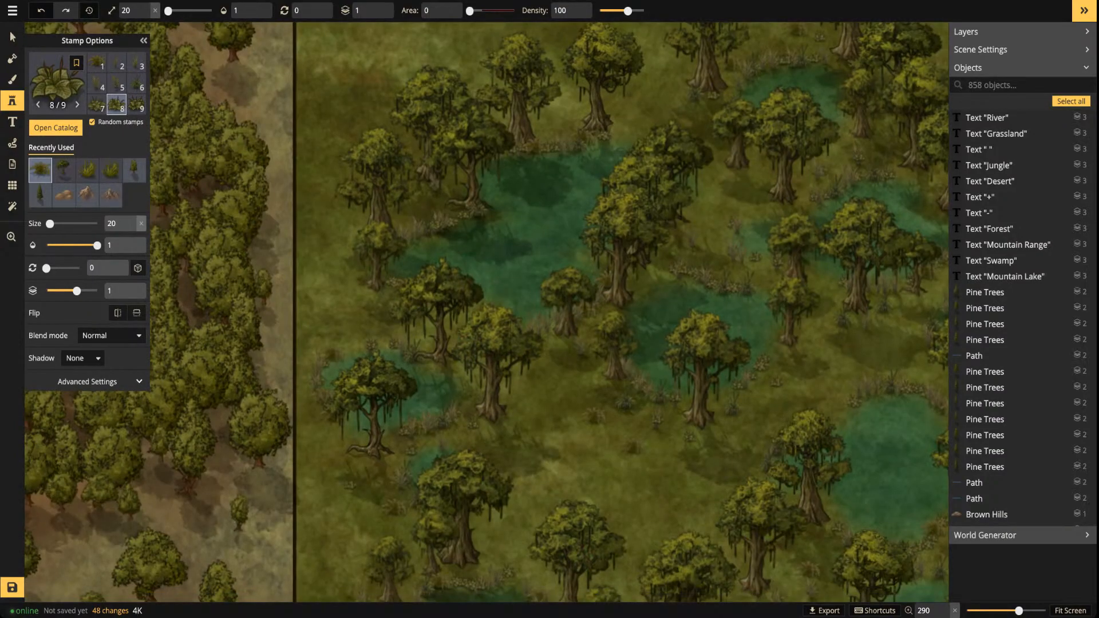
{"action": "left_click", "coordinate": [346, 245]}
{"action": "left_click", "coordinate": [345, 245]}
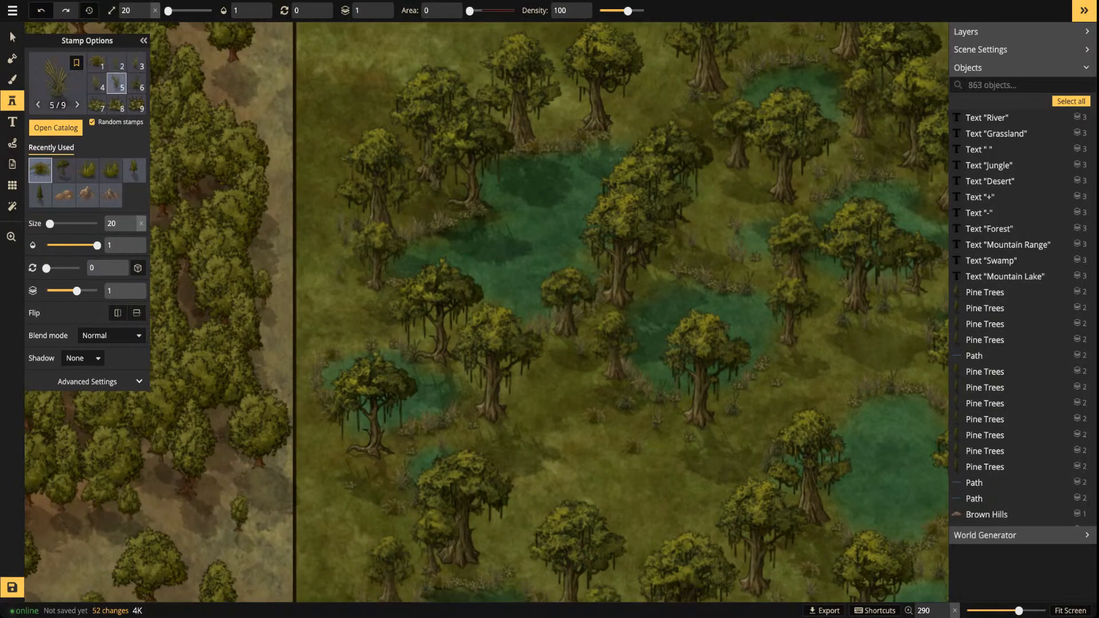
{"action": "left_click", "coordinate": [313, 426]}
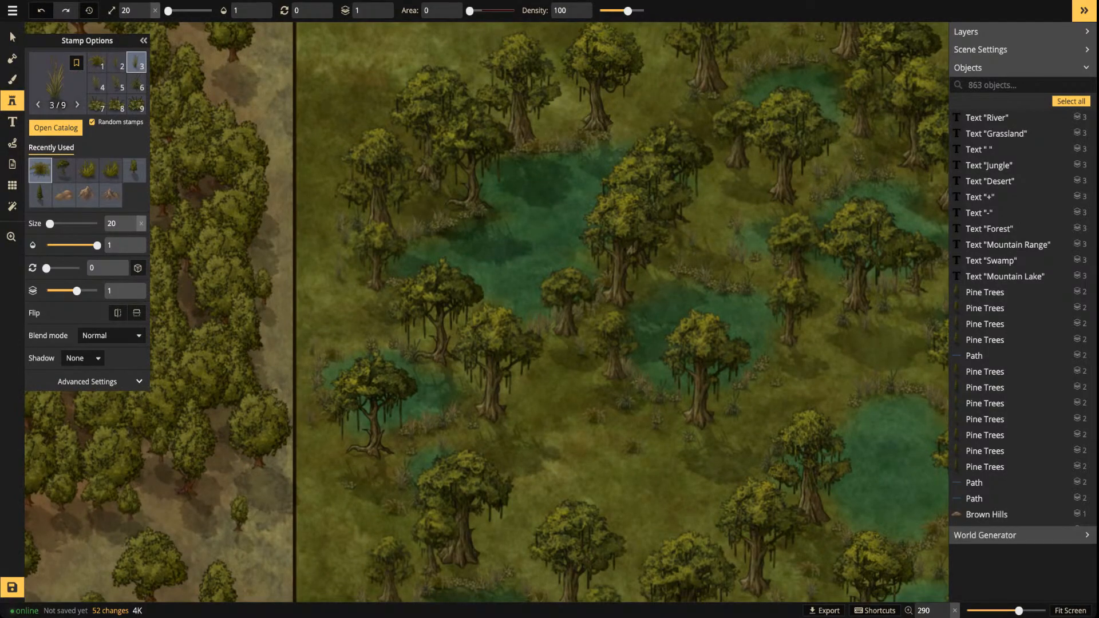
{"action": "left_click", "coordinate": [366, 321]}
{"action": "left_click", "coordinate": [580, 437]}
Fill the ground south and north of the large eastern pool with more swamp fronds
{"action": "key", "text": "space"}
{"action": "left_click_drag", "start_coordinate": [580, 436], "coordinate": [593, 304]}
{"action": "left_click_drag", "start_coordinate": [593, 401], "coordinate": [445, 182]}
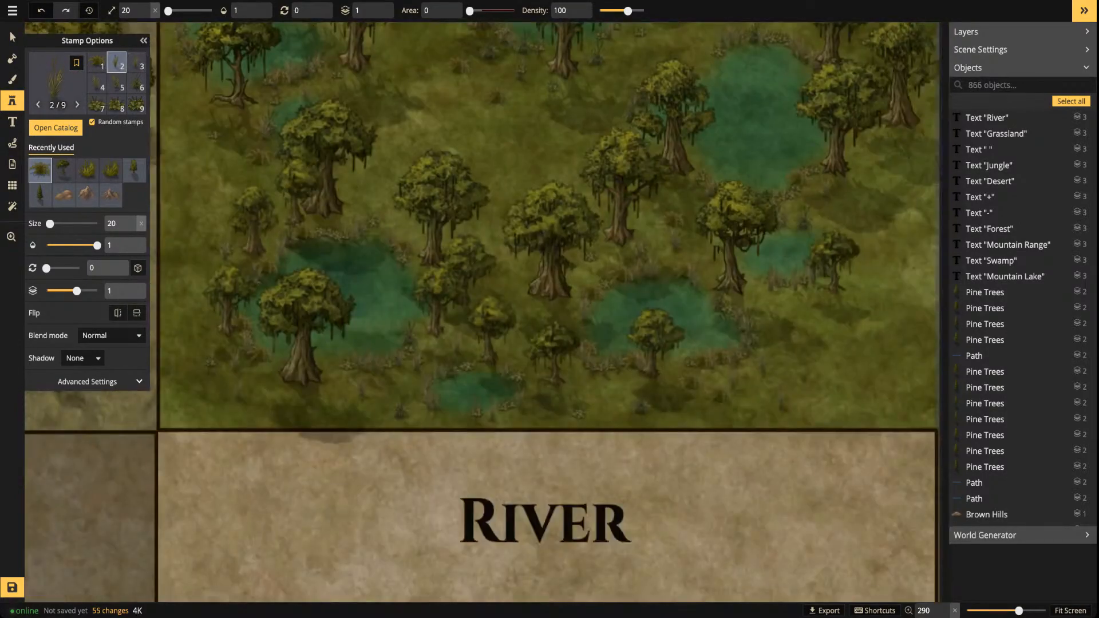
{"action": "left_click", "coordinate": [796, 176]}
{"action": "key", "text": "space"}
{"action": "left_click_drag", "start_coordinate": [796, 176], "coordinate": [664, 395]}
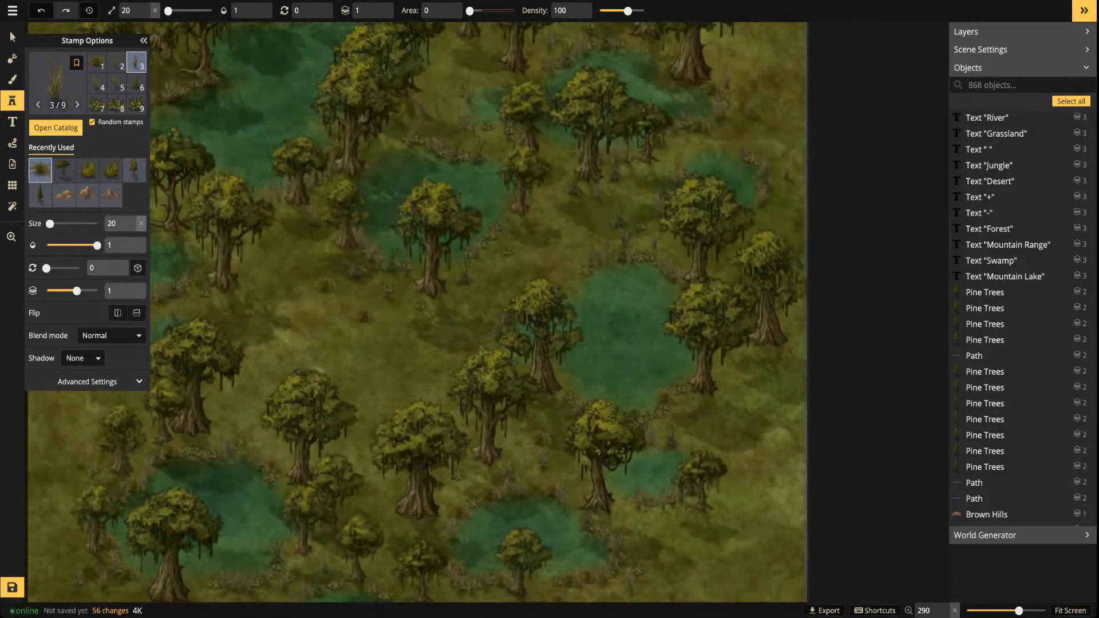
{"action": "left_click", "coordinate": [635, 230]}
{"action": "left_click", "coordinate": [622, 227]}
Add swamp fronds along the northern bank of the northeastern pool
{"action": "key", "text": "space"}
{"action": "left_click_drag", "start_coordinate": [622, 228], "coordinate": [611, 474]}
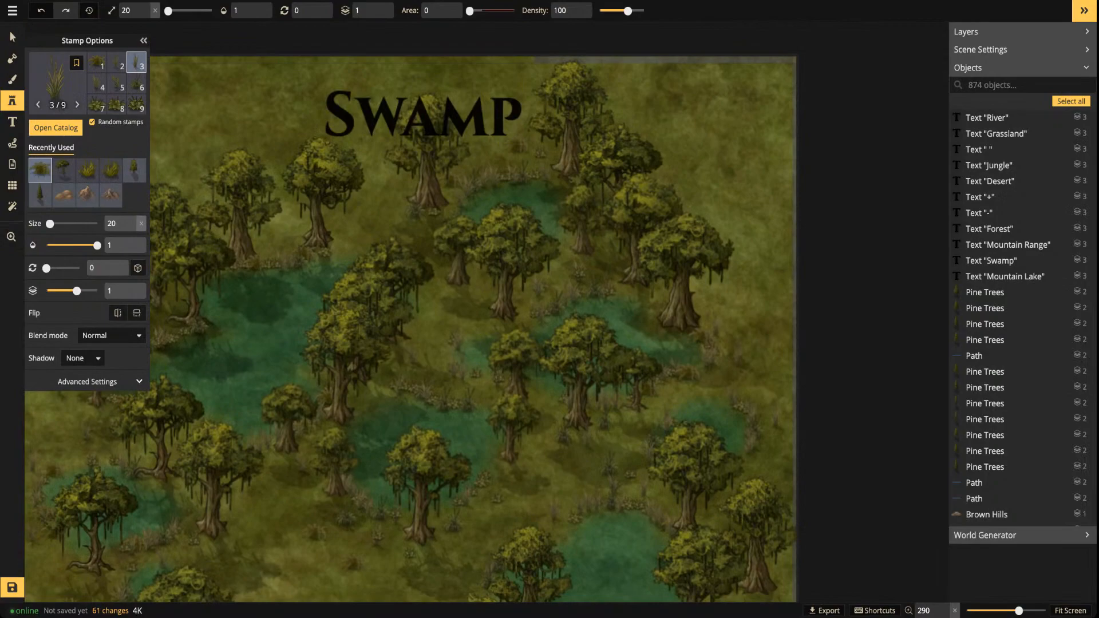
{"action": "left_click", "coordinate": [619, 293]}
{"action": "left_click", "coordinate": [595, 293]}
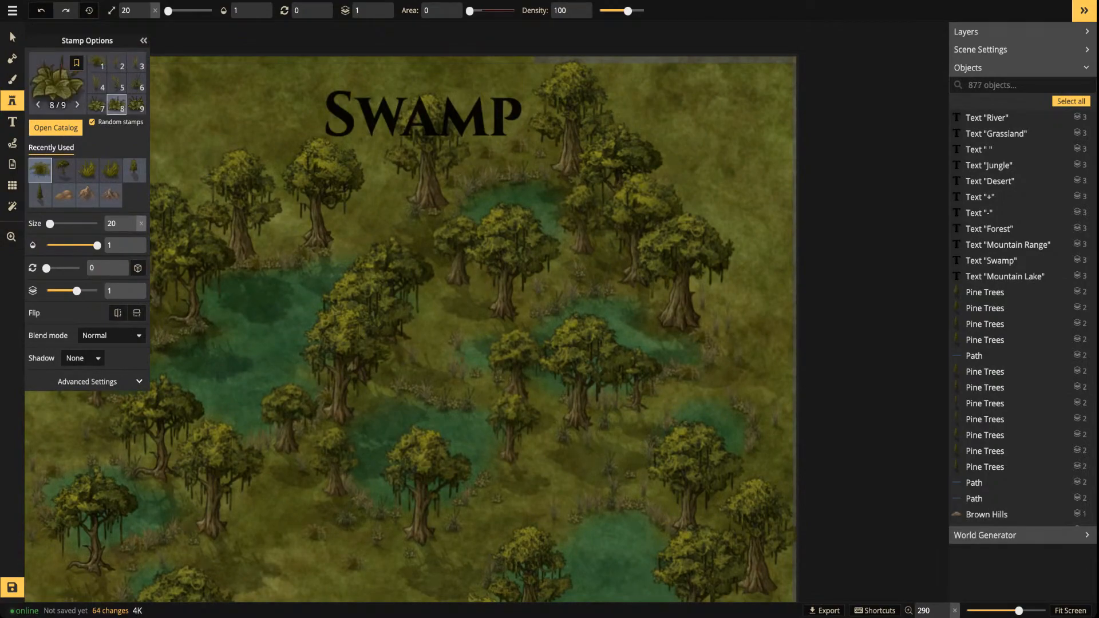
Cluster swamp fronds between the northern trees below the Swamp title and add some near the small eastern pool
{"action": "left_click", "coordinate": [360, 230]}
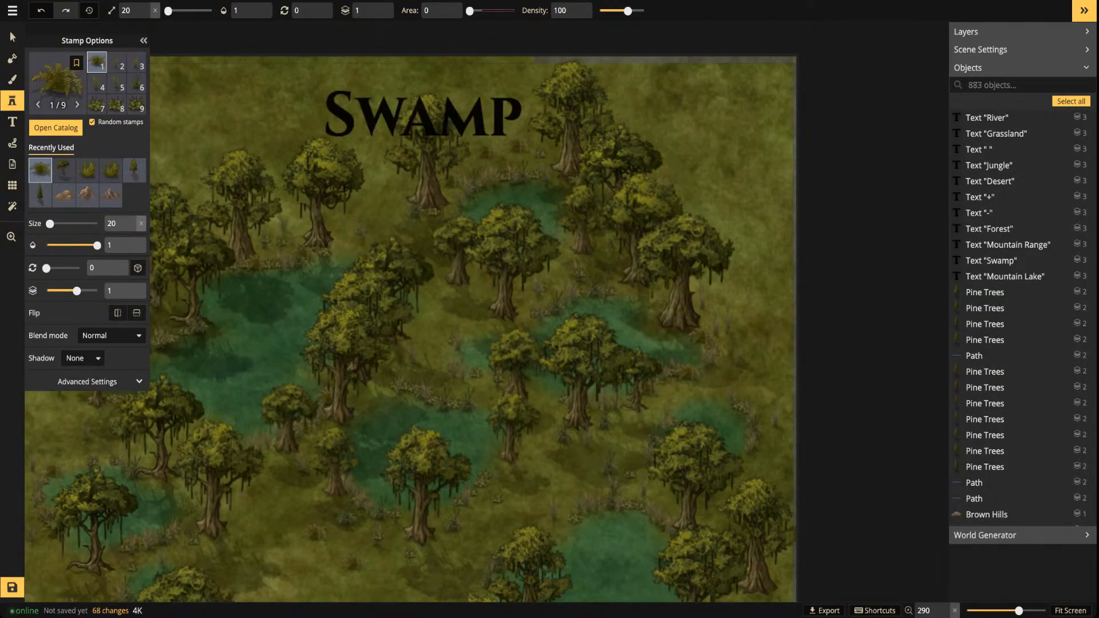
{"action": "left_click", "coordinate": [361, 231]}
{"action": "left_click", "coordinate": [360, 231]}
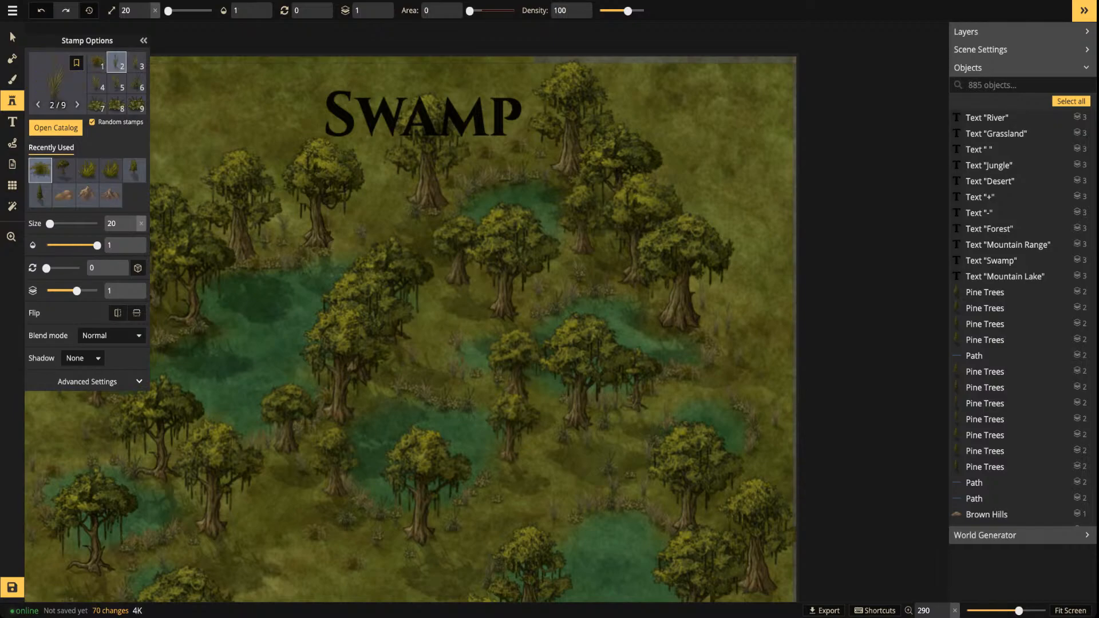
{"action": "left_click", "coordinate": [360, 230]}
{"action": "left_click", "coordinate": [360, 231]}
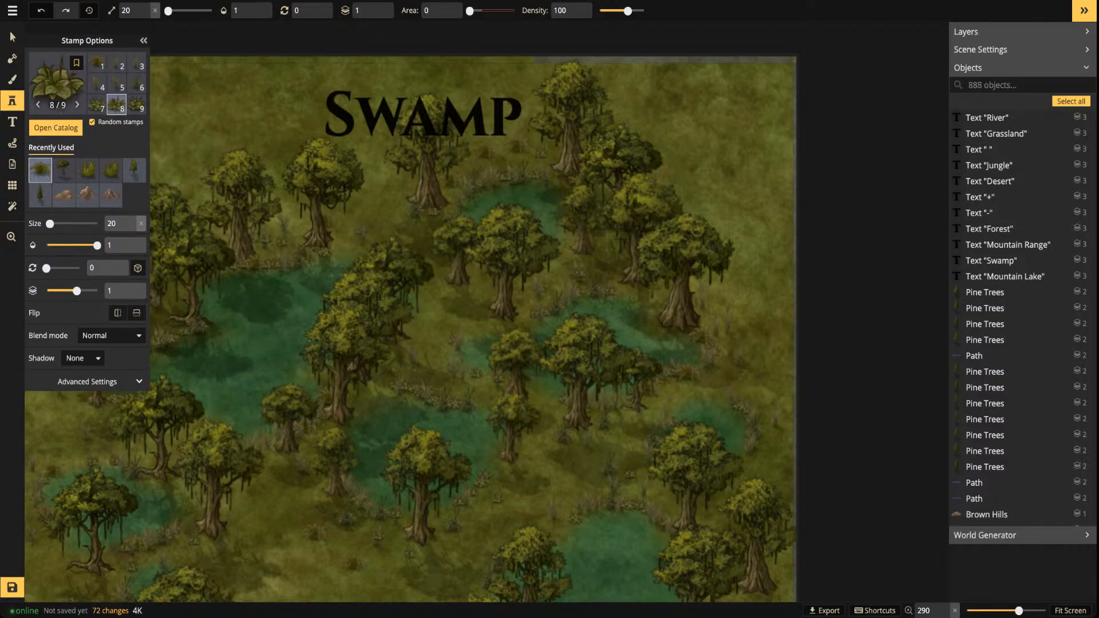
{"action": "left_click", "coordinate": [645, 420]}
Load the brush with the first brown texture under Grass Textures in the Fantasy Regional HD catalog
{"action": "scroll", "coordinate": [744, 142], "scroll_direction": "down", "scroll_amount": 5}
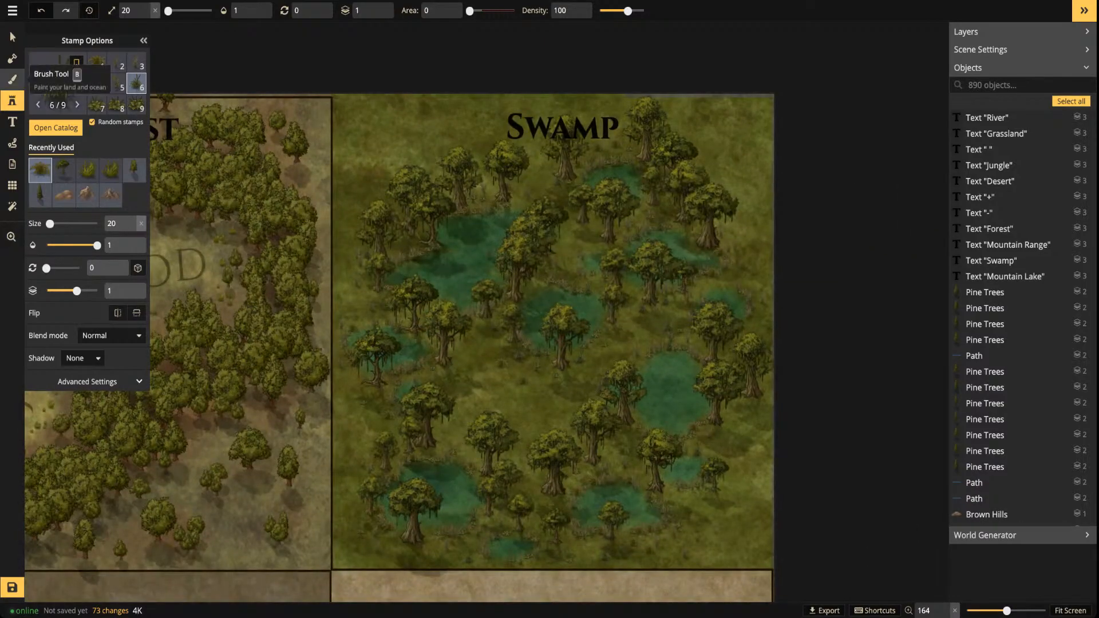
{"action": "left_click", "coordinate": [12, 80]}
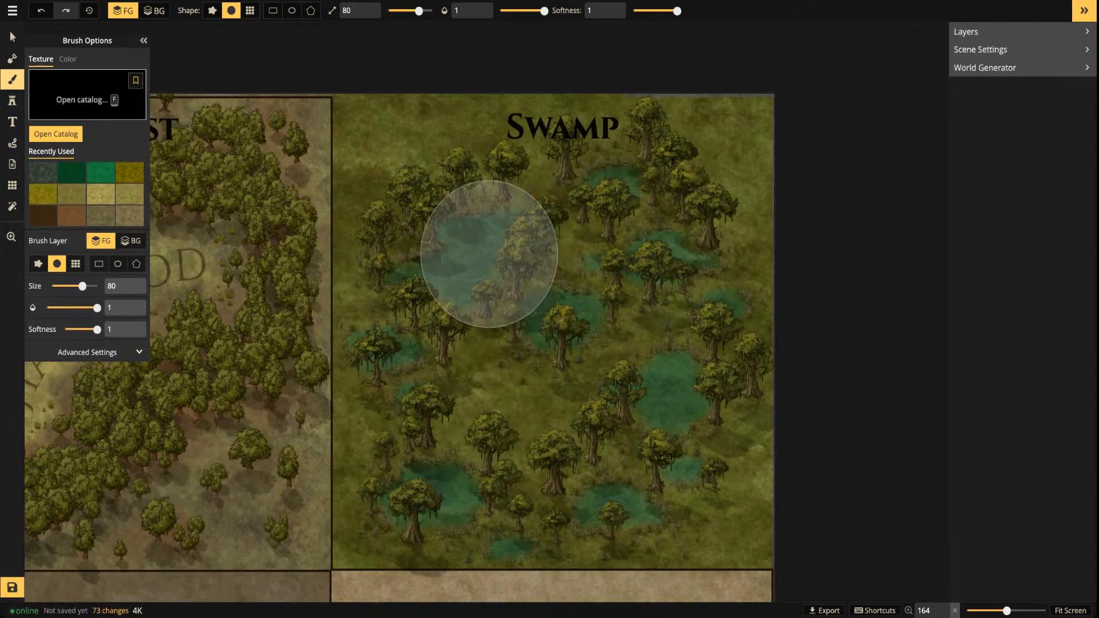
{"action": "key", "text": "f"}
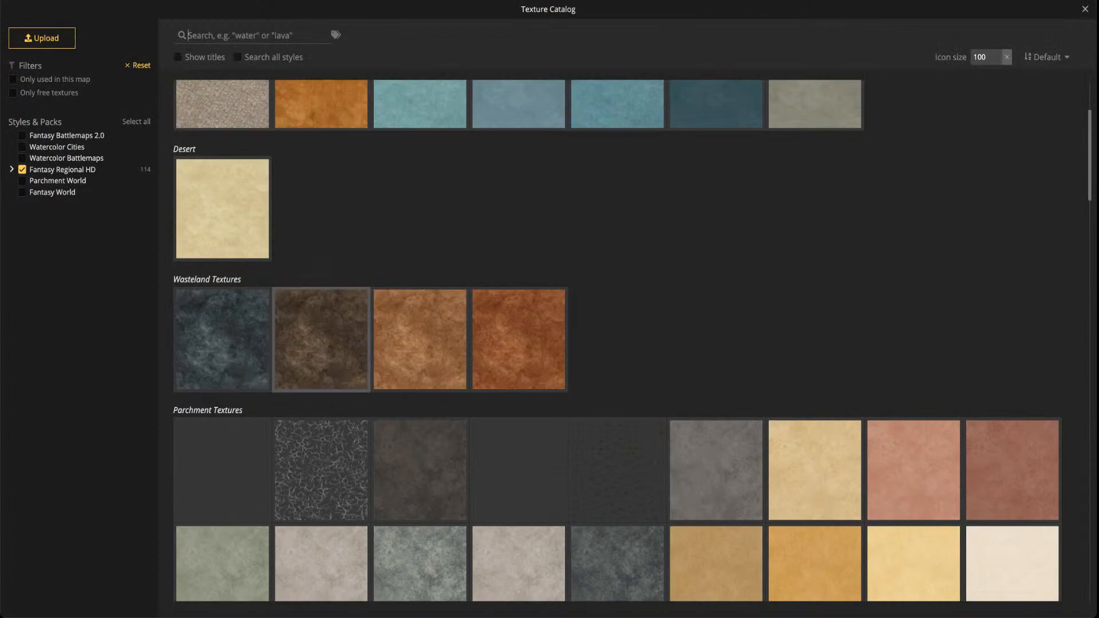
{"action": "scroll", "coordinate": [320, 294], "scroll_direction": "up", "scroll_amount": 3}
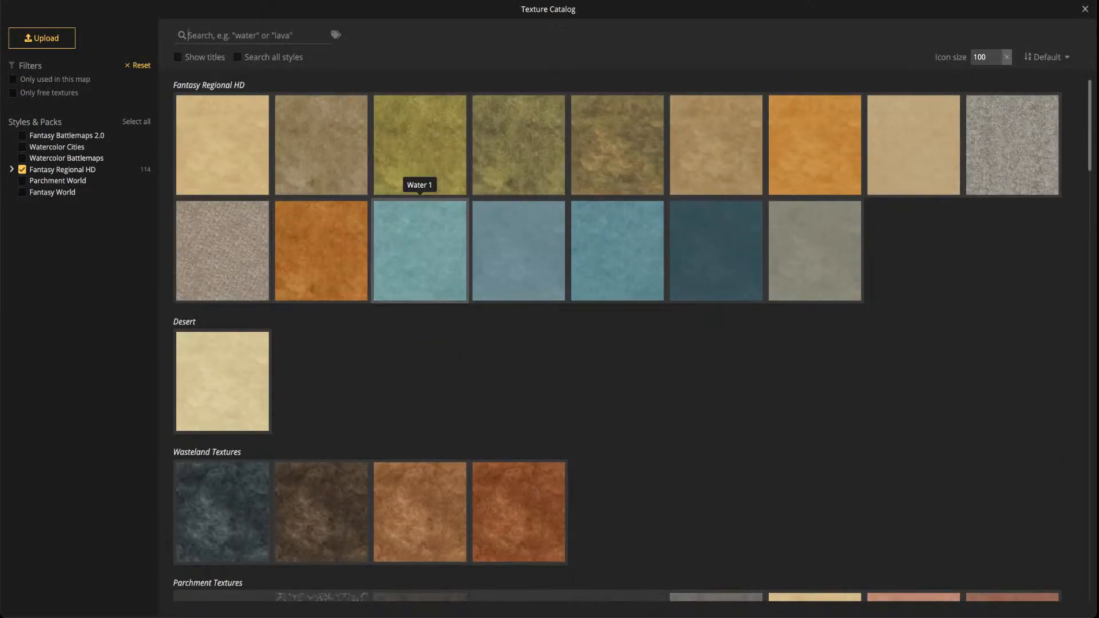
{"action": "scroll", "coordinate": [419, 251], "scroll_direction": "down", "scroll_amount": 12}
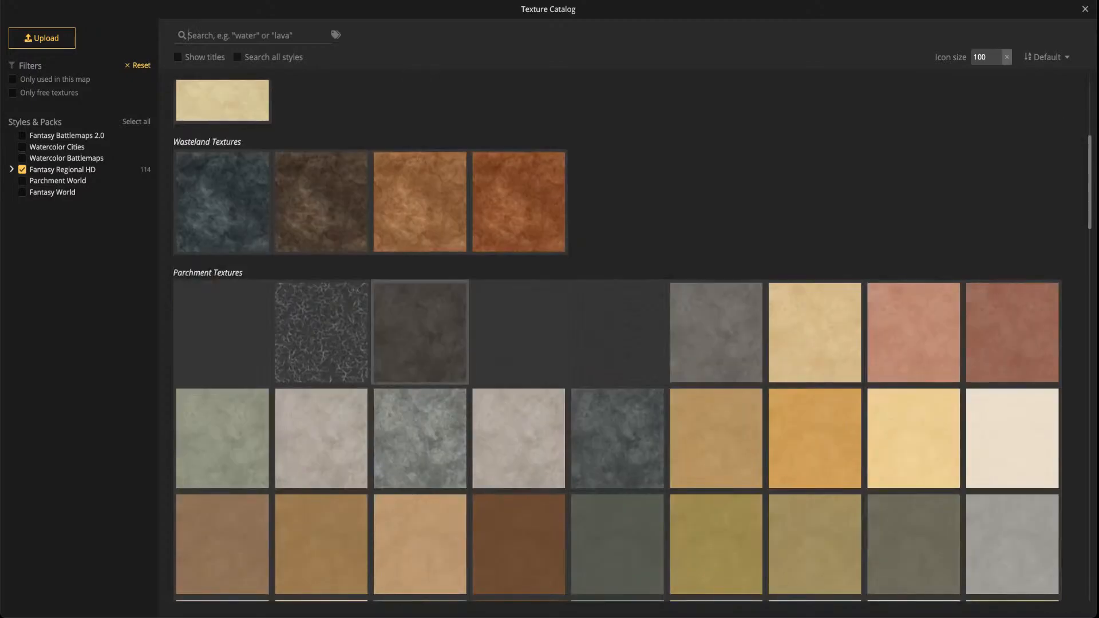
{"action": "scroll", "coordinate": [222, 249], "scroll_direction": "down", "scroll_amount": 10}
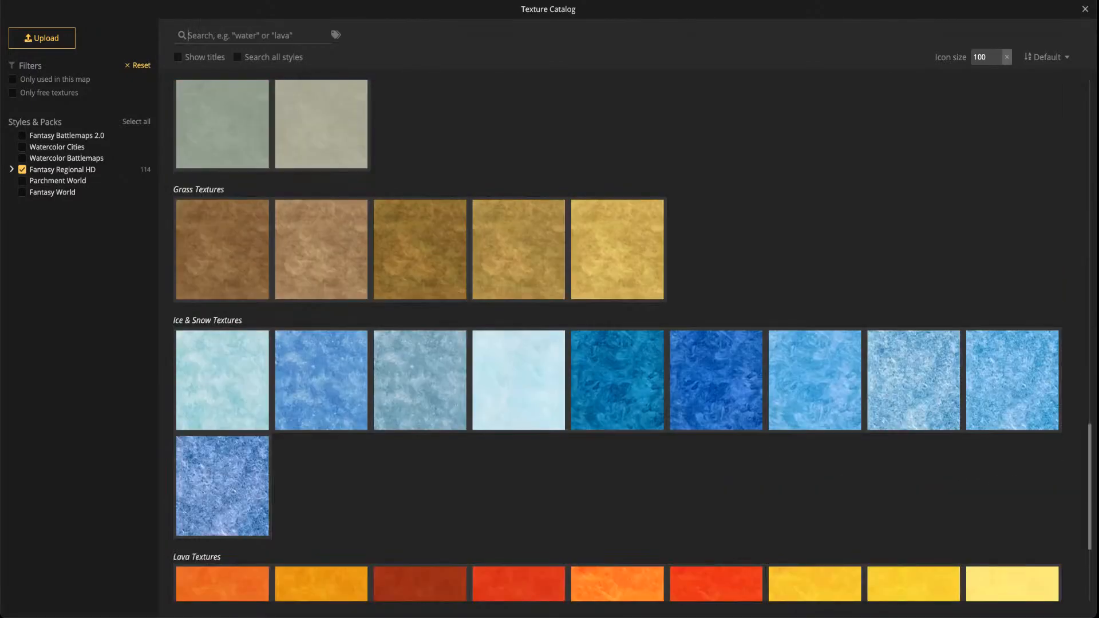
{"action": "left_click", "coordinate": [222, 249]}
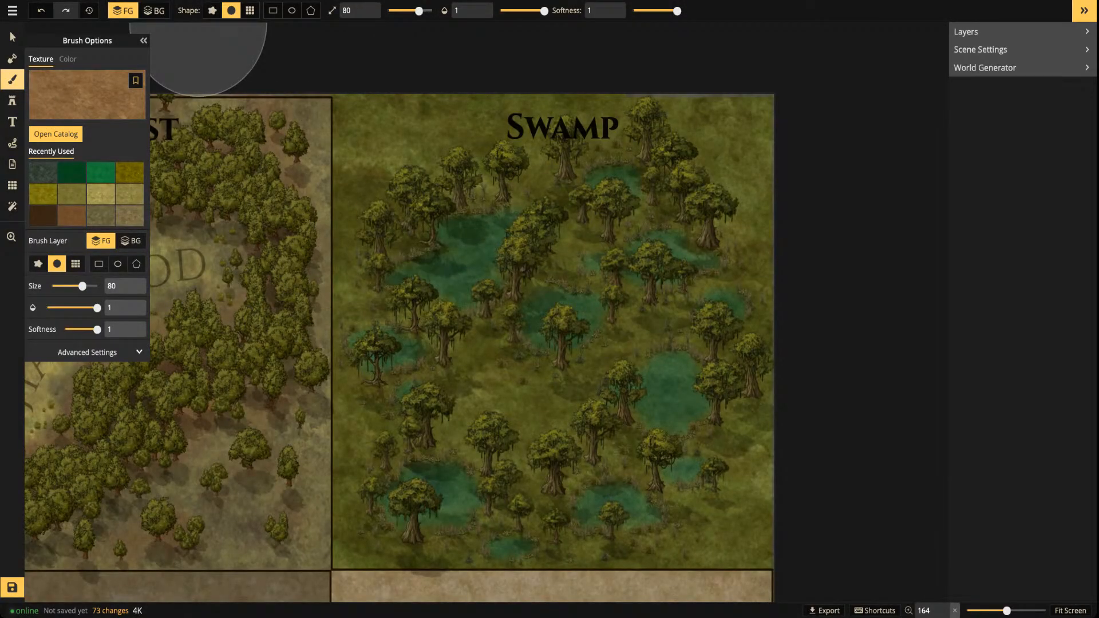
Try a brown stroke in the middle of the Swamp tile with brush size 13 and switch the brush to the background layer
{"action": "left_click_drag", "start_coordinate": [419, 11], "coordinate": [401, 10]}
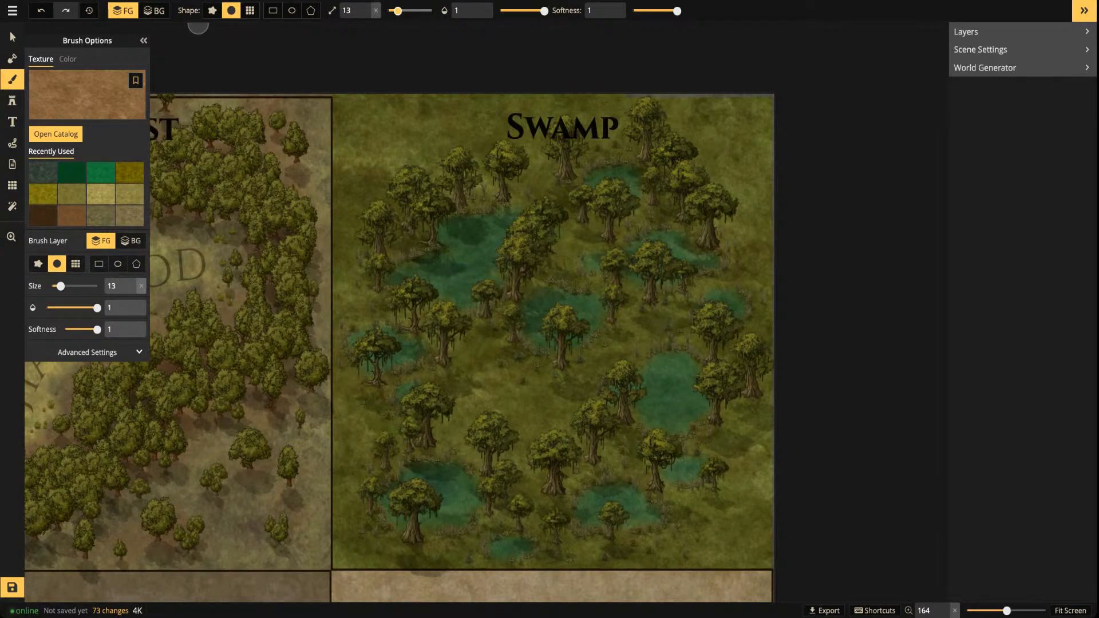
{"action": "left_click_drag", "start_coordinate": [474, 351], "coordinate": [498, 374]}
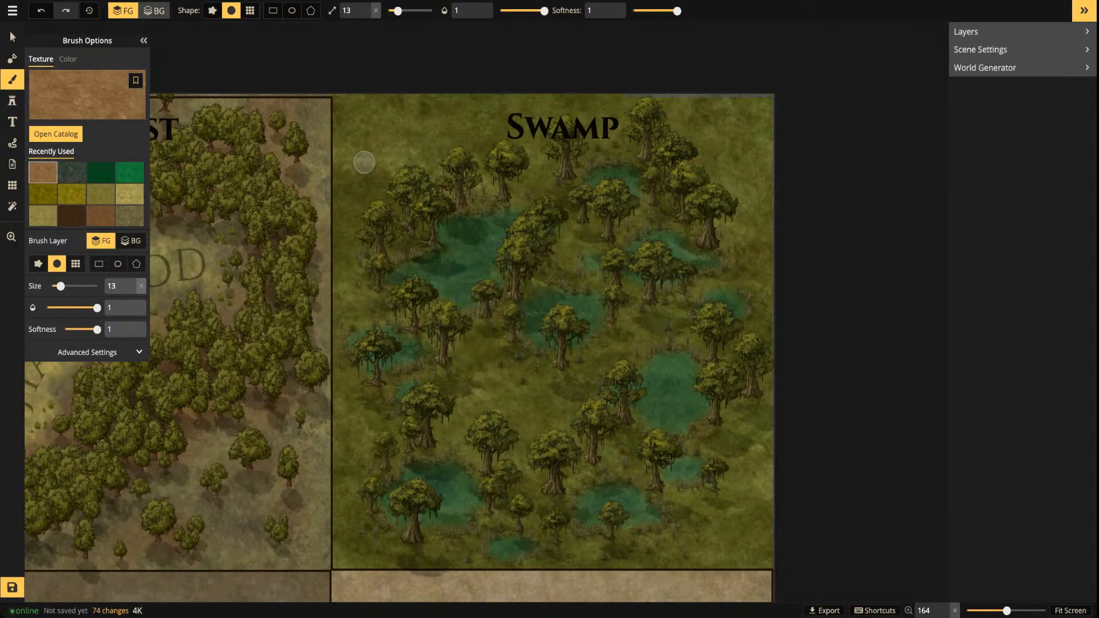
{"action": "left_click", "coordinate": [154, 11]}
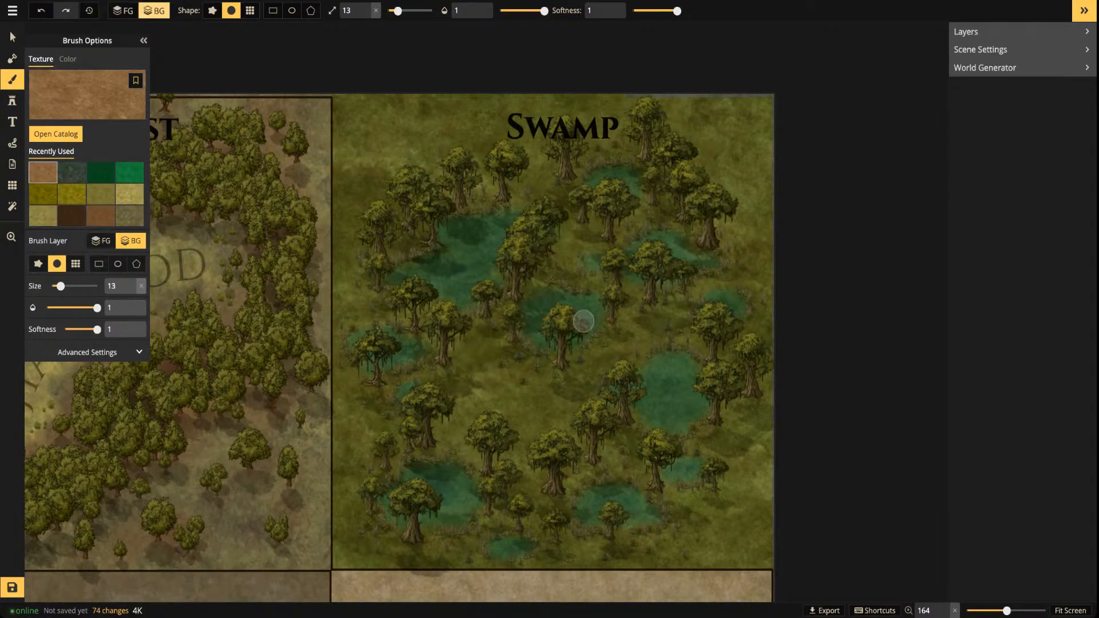
{"action": "key", "text": "f"}
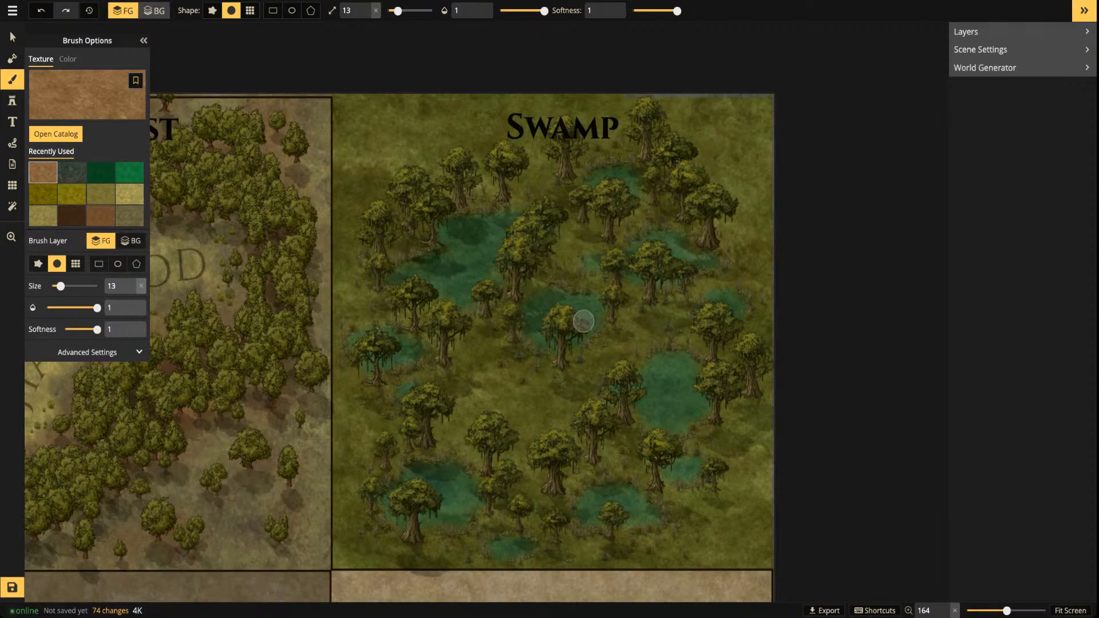
{"action": "key", "text": "f"}
{"action": "key", "text": "f"}
{"action": "key", "text": "f"}
{"action": "key", "text": "f"}
{"action": "key", "text": "f"}
{"action": "key", "text": "f"}
{"action": "key", "text": "f"}
{"action": "key", "text": "f"}
{"action": "key", "text": "f"}
{"action": "key", "text": "f"}
{"action": "key", "text": "f"}
{"action": "key", "text": "f"}
{"action": "key", "text": "f"}
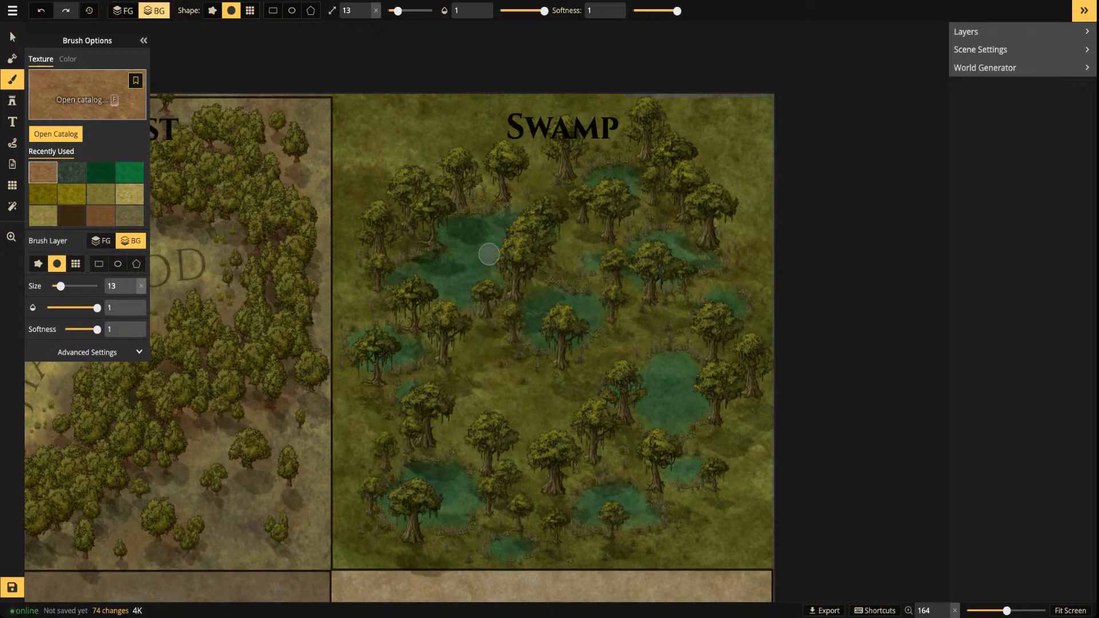
{"action": "key", "text": "m"}
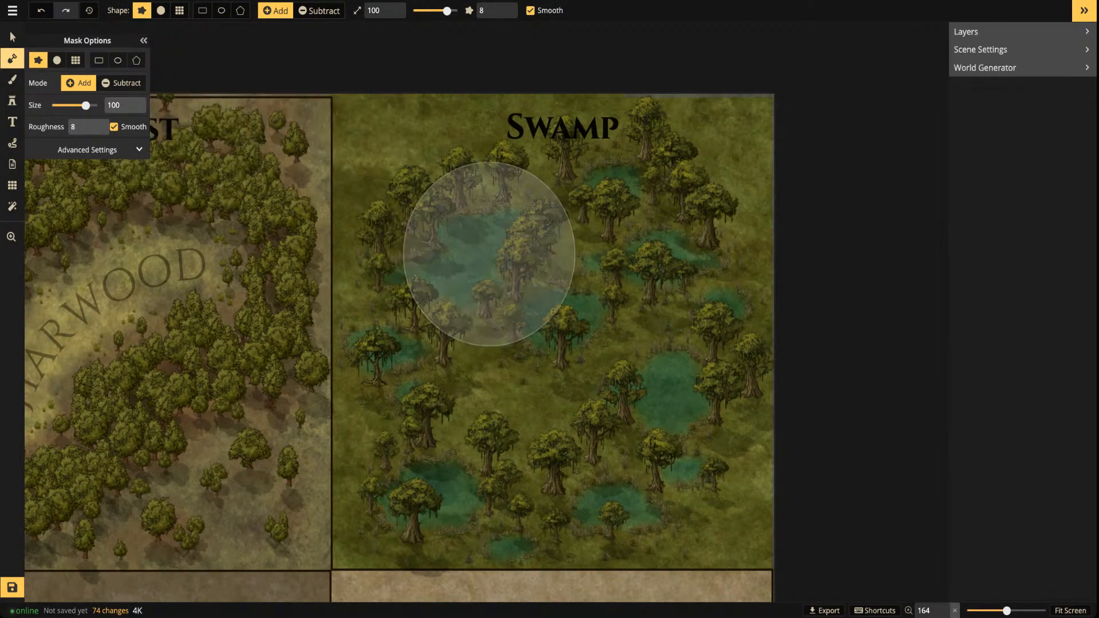
{"action": "key", "text": "b"}
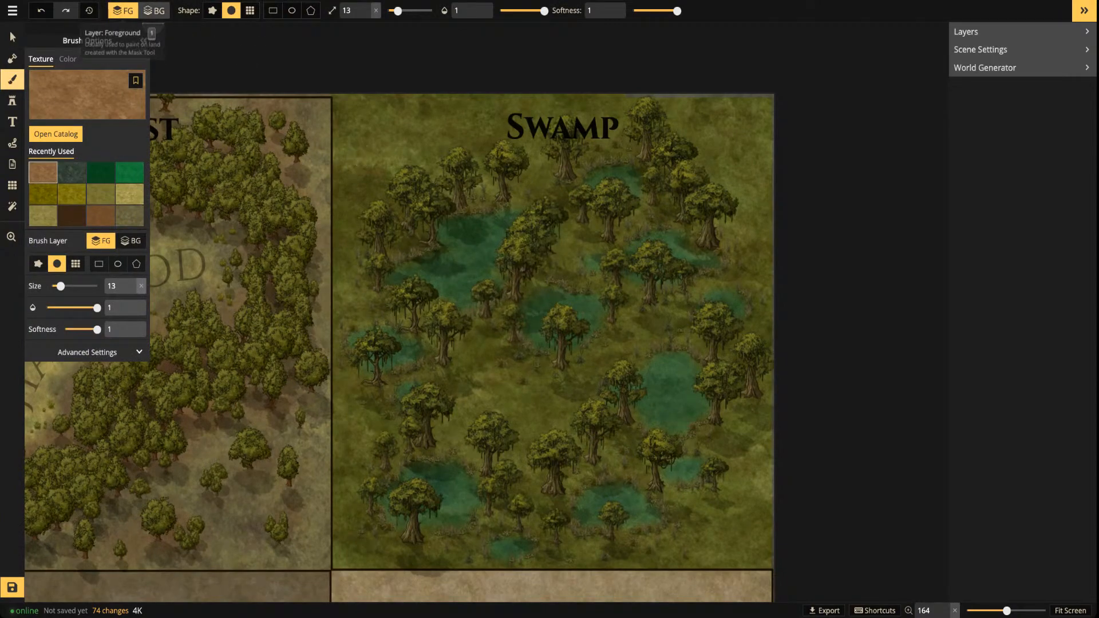
{"action": "left_click", "coordinate": [153, 10]}
{"action": "left_click", "coordinate": [123, 10]}
{"action": "left_click", "coordinate": [153, 10]}
{"action": "left_click", "coordinate": [123, 11]}
{"action": "left_click", "coordinate": [153, 11]}
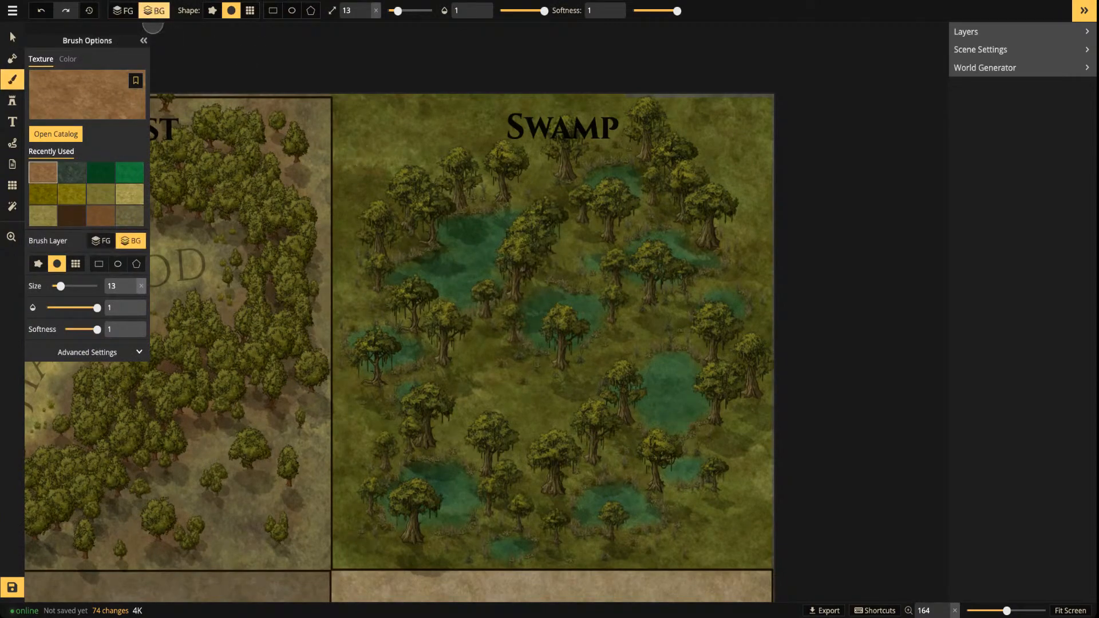
{"action": "key", "text": "f"}
{"action": "key", "text": "f"}
Try painting a full-opacity brown patch on the background layer in the central clearing of the Swamp tile
{"action": "mouse_move", "coordinate": [492, 377]}
{"action": "left_mouse_down"}
{"action": "mouse_move", "coordinate": [483, 387]}
{"action": "mouse_move", "coordinate": [532, 401]}
{"action": "mouse_move", "coordinate": [479, 415]}
{"action": "left_mouse_up"}
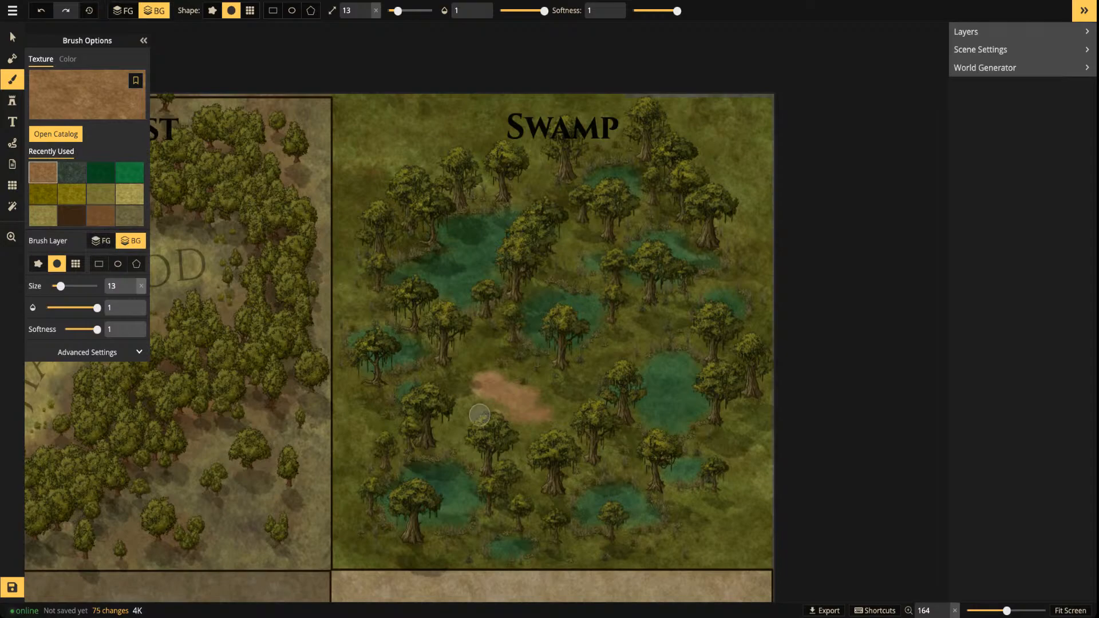
{"action": "key", "text": "ctrl+z"}
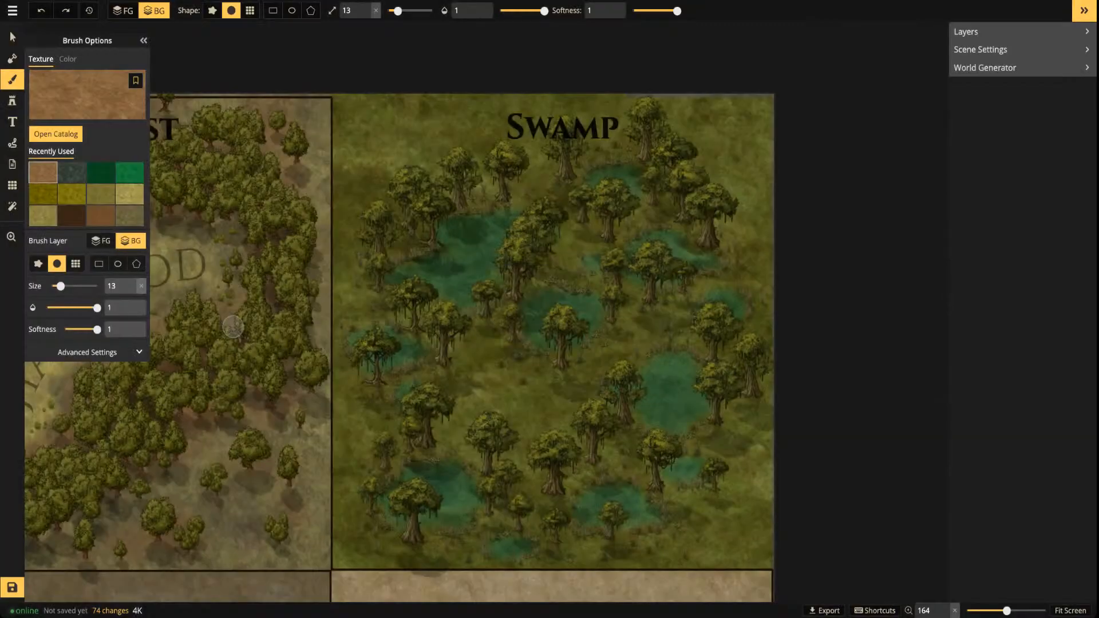
{"action": "left_click", "coordinate": [86, 95]}
{"action": "key", "text": "Escape"}
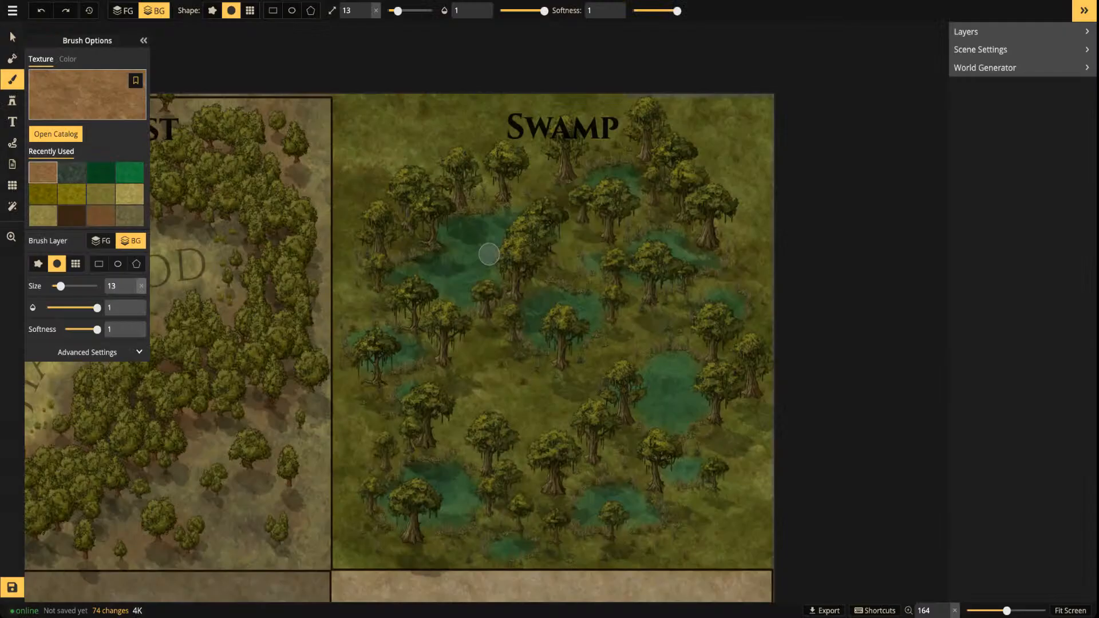
Paint brown ground over the Swamp tile's central clearing with texture brightness 71 and brush opacity 0.54
{"action": "left_click", "coordinate": [87, 352]}
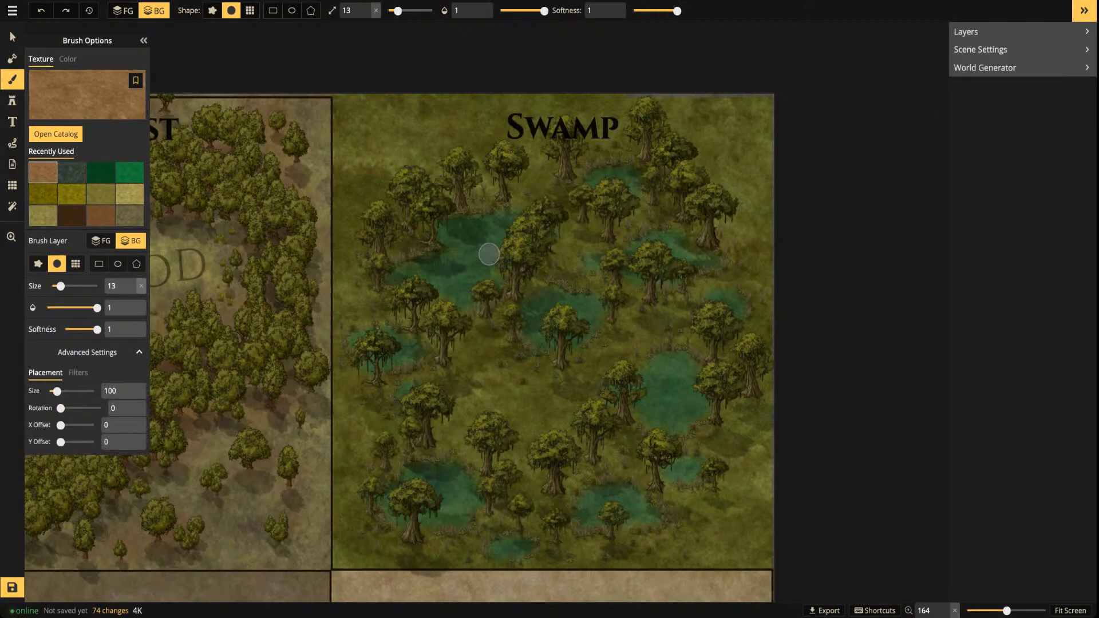
{"action": "left_click", "coordinate": [78, 372]}
{"action": "left_click_drag", "start_coordinate": [80, 425], "coordinate": [77, 425]}
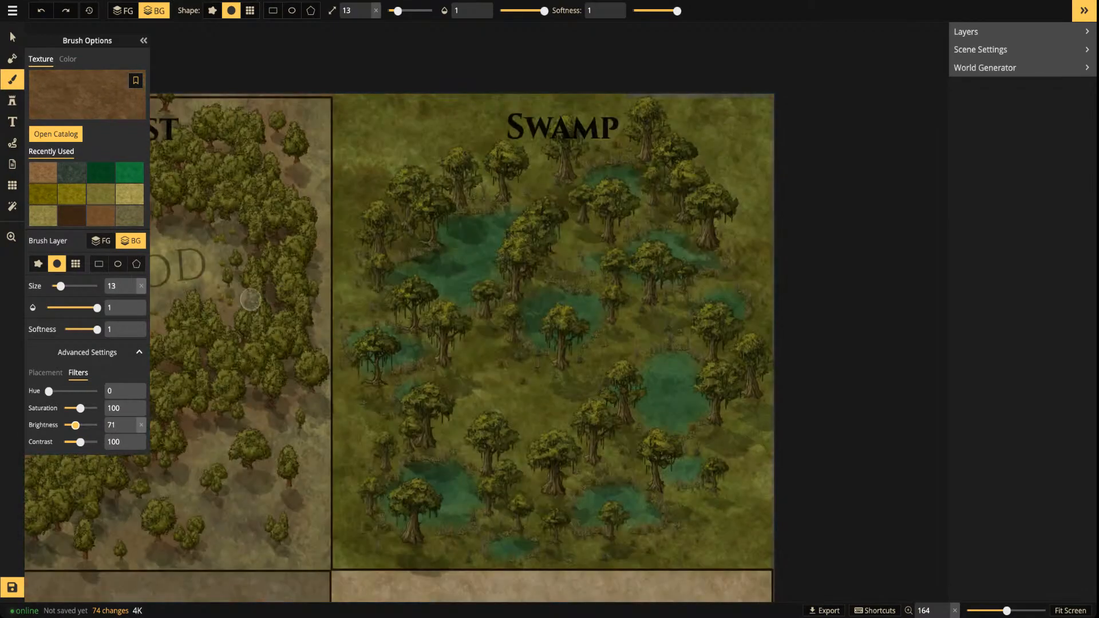
{"action": "scroll", "coordinate": [500, 175], "scroll_direction": "down", "scroll_amount": 5}
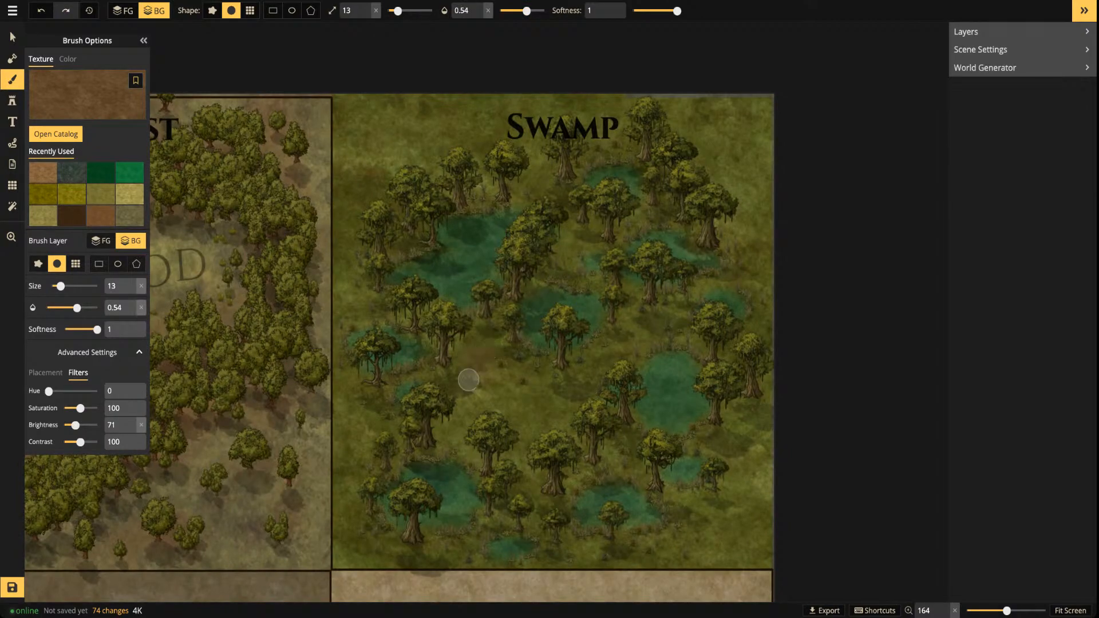
{"action": "mouse_move", "coordinate": [485, 396]}
{"action": "left_mouse_down"}
{"action": "mouse_move", "coordinate": [491, 445]}
{"action": "mouse_move", "coordinate": [550, 425]}
{"action": "mouse_move", "coordinate": [519, 408]}
{"action": "mouse_move", "coordinate": [516, 383]}
{"action": "mouse_move", "coordinate": [547, 404]}
{"action": "mouse_move", "coordinate": [591, 383]}
{"action": "mouse_move", "coordinate": [547, 410]}
{"action": "mouse_move", "coordinate": [475, 407]}
{"action": "mouse_move", "coordinate": [491, 366]}
{"action": "mouse_move", "coordinate": [452, 430]}
{"action": "mouse_move", "coordinate": [483, 446]}
{"action": "mouse_move", "coordinate": [532, 443]}
{"action": "mouse_move", "coordinate": [530, 459]}
{"action": "mouse_move", "coordinate": [477, 457]}
{"action": "mouse_move", "coordinate": [499, 387]}
{"action": "mouse_move", "coordinate": [512, 415]}
{"action": "mouse_move", "coordinate": [525, 414]}
{"action": "mouse_move", "coordinate": [500, 424]}
{"action": "left_mouse_up"}
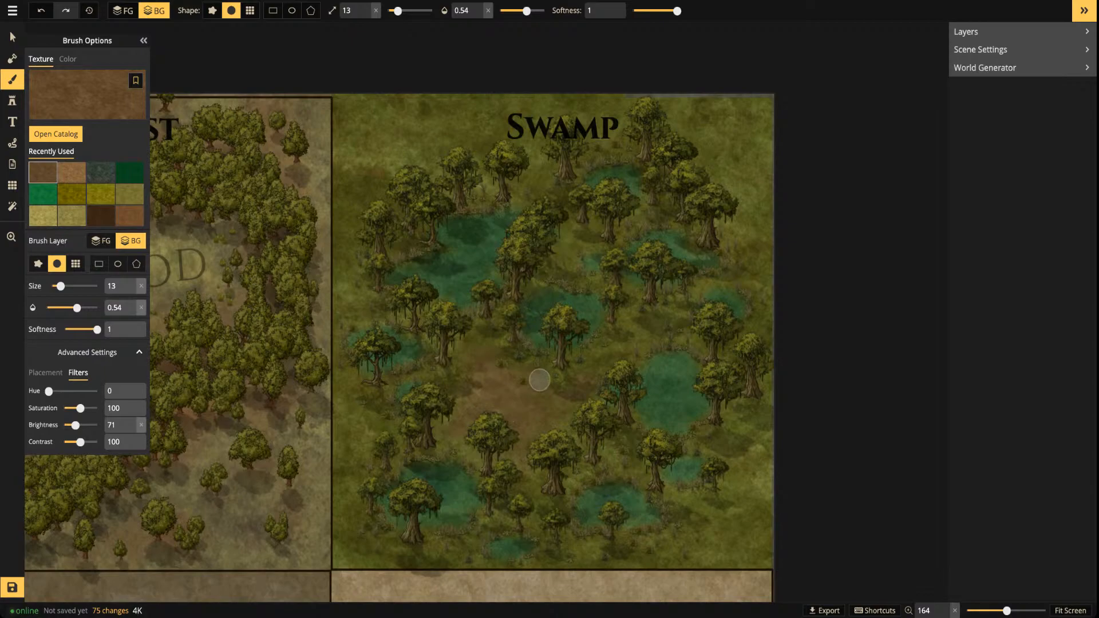
{"action": "mouse_move", "coordinate": [570, 420]}
{"action": "left_mouse_down"}
{"action": "mouse_move", "coordinate": [567, 431]}
{"action": "mouse_move", "coordinate": [582, 379]}
{"action": "left_mouse_up"}
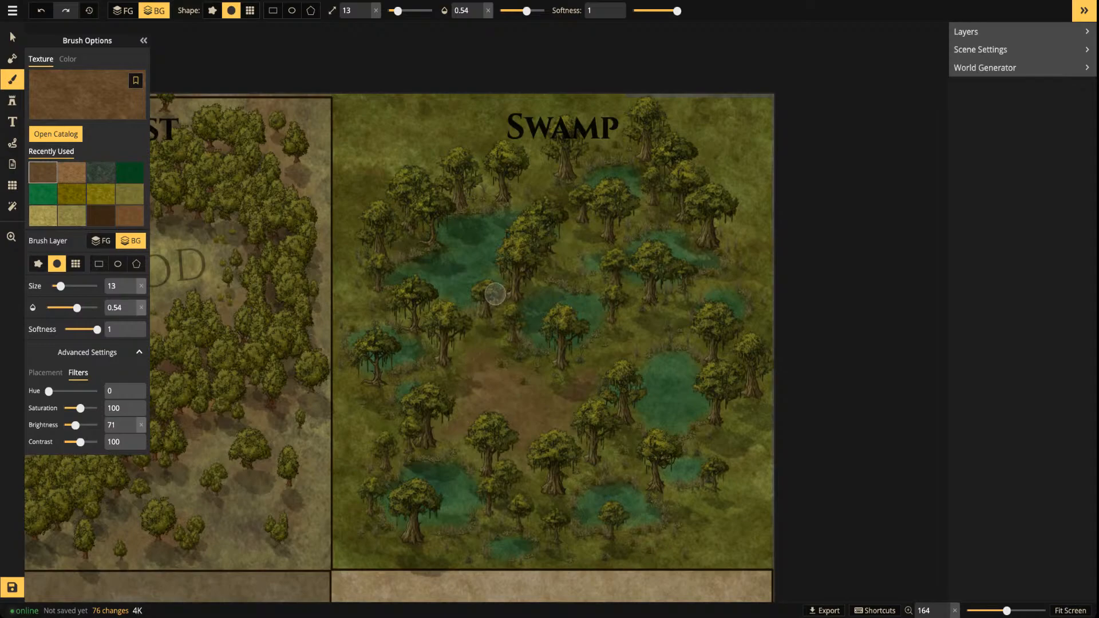
Extend the brown ground around the central clearing and add brown patches among the surrounding trees to the north, east and south
{"action": "scroll", "coordinate": [487, 307], "scroll_direction": "up", "scroll_amount": 1}
{"action": "scroll", "coordinate": [488, 307], "scroll_direction": "up", "scroll_amount": 2}
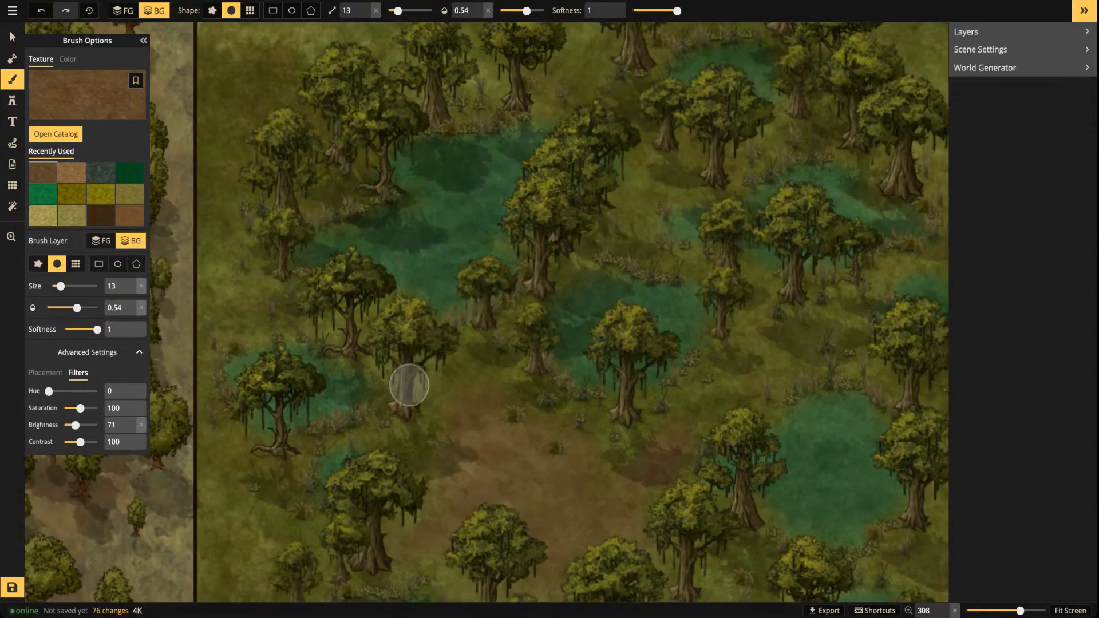
{"action": "scroll", "coordinate": [408, 361], "scroll_direction": "up", "scroll_amount": 1}
{"action": "scroll", "coordinate": [408, 361], "scroll_direction": "down", "scroll_amount": 1}
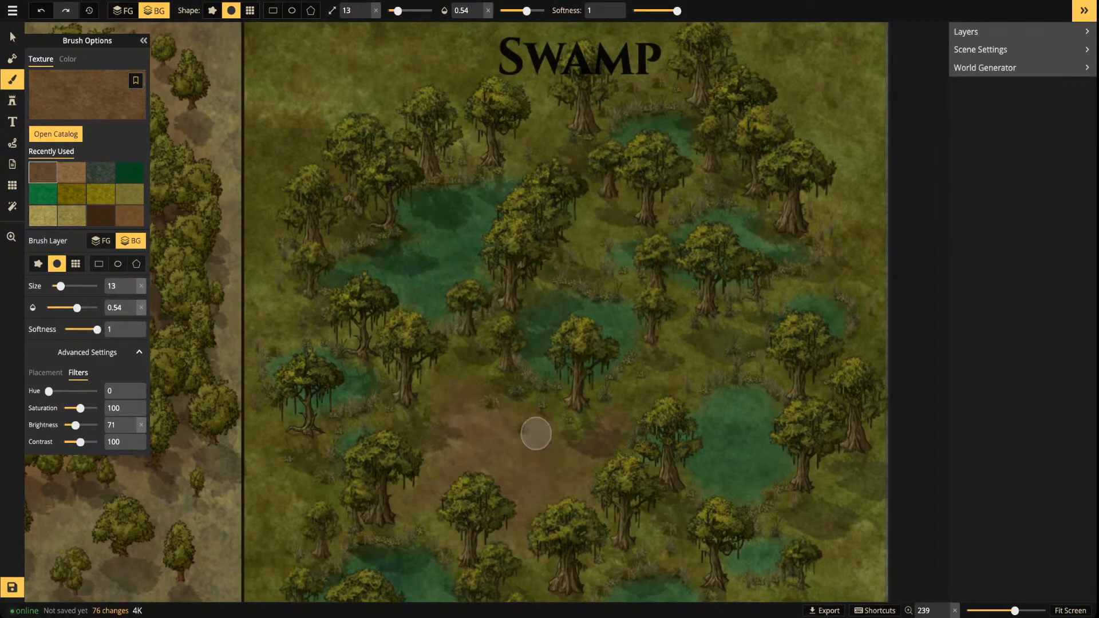
{"action": "left_click_drag", "start_coordinate": [478, 393], "coordinate": [476, 383]}
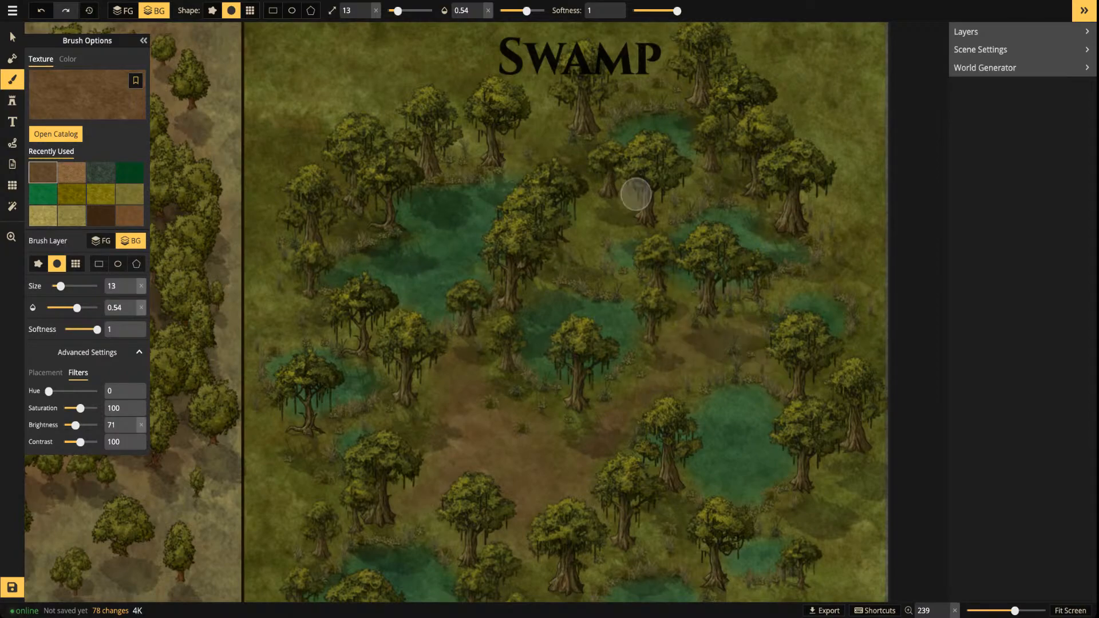
{"action": "mouse_move", "coordinate": [505, 147]}
{"action": "left_mouse_down"}
{"action": "mouse_move", "coordinate": [509, 114]}
{"action": "mouse_move", "coordinate": [485, 122]}
{"action": "left_mouse_up"}
{"action": "left_click_drag", "start_coordinate": [459, 461], "coordinate": [503, 392]}
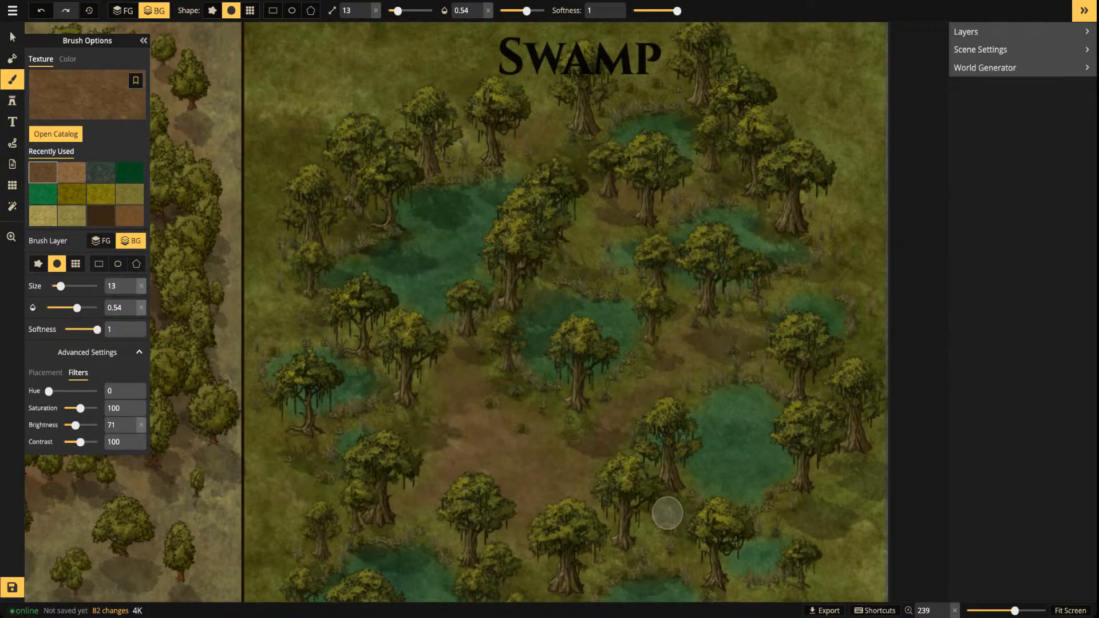
{"action": "left_click_drag", "start_coordinate": [660, 517], "coordinate": [637, 531]}
{"action": "mouse_move", "coordinate": [544, 576]}
{"action": "left_mouse_down"}
{"action": "mouse_move", "coordinate": [538, 590]}
{"action": "mouse_move", "coordinate": [526, 549]}
{"action": "left_mouse_up"}
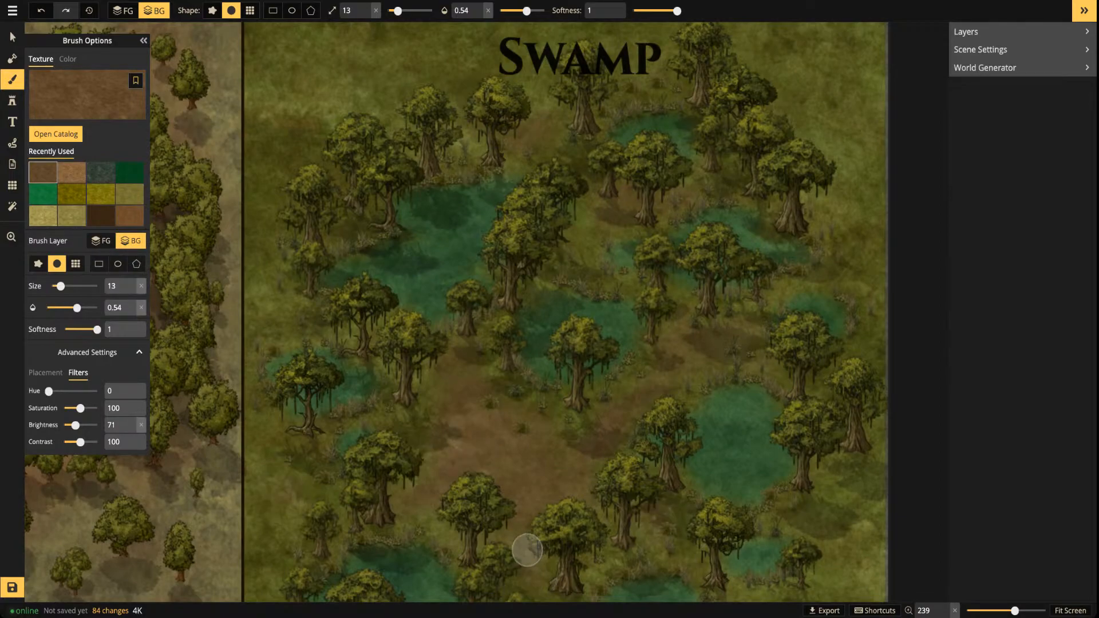
Paint brown ground along the outer edges and corners of the Swamp tile with brush size 25
{"action": "scroll", "coordinate": [527, 550], "scroll_direction": "down", "scroll_amount": 5}
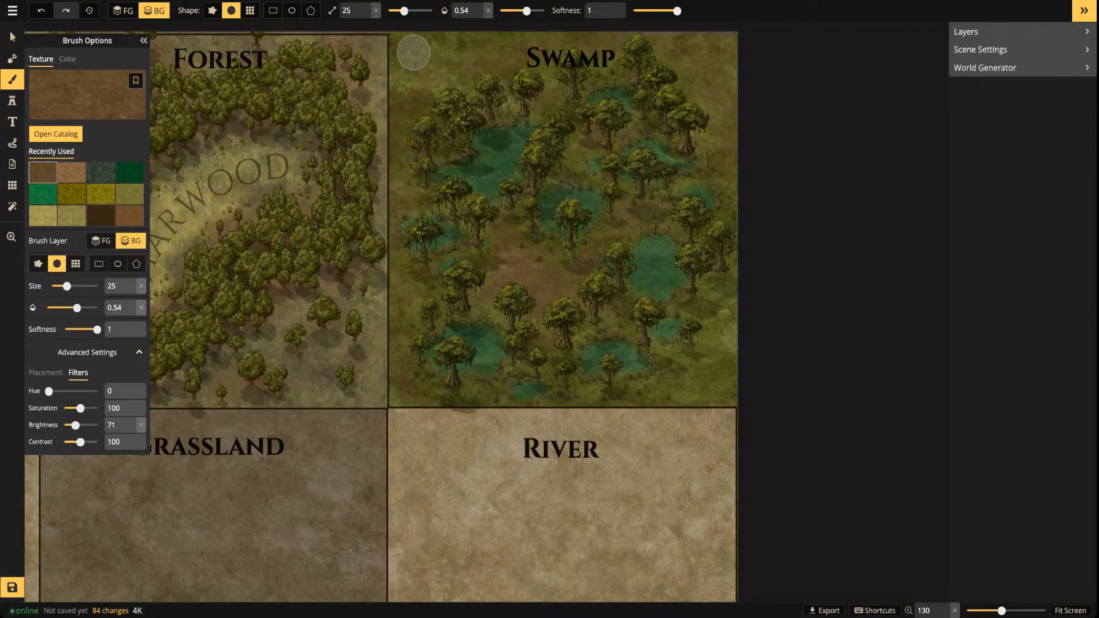
{"action": "mouse_move", "coordinate": [409, 43]}
{"action": "left_mouse_down"}
{"action": "mouse_move", "coordinate": [399, 78]}
{"action": "mouse_move", "coordinate": [396, 62]}
{"action": "mouse_move", "coordinate": [479, 33]}
{"action": "mouse_move", "coordinate": [423, 87]}
{"action": "mouse_move", "coordinate": [422, 46]}
{"action": "mouse_move", "coordinate": [389, 108]}
{"action": "left_mouse_up"}
{"action": "mouse_move", "coordinate": [715, 64]}
{"action": "left_mouse_down"}
{"action": "mouse_move", "coordinate": [744, 101]}
{"action": "mouse_move", "coordinate": [734, 36]}
{"action": "left_mouse_up"}
{"action": "mouse_move", "coordinate": [393, 83]}
{"action": "left_mouse_down"}
{"action": "mouse_move", "coordinate": [417, 47]}
{"action": "mouse_move", "coordinate": [486, 29]}
{"action": "left_mouse_up"}
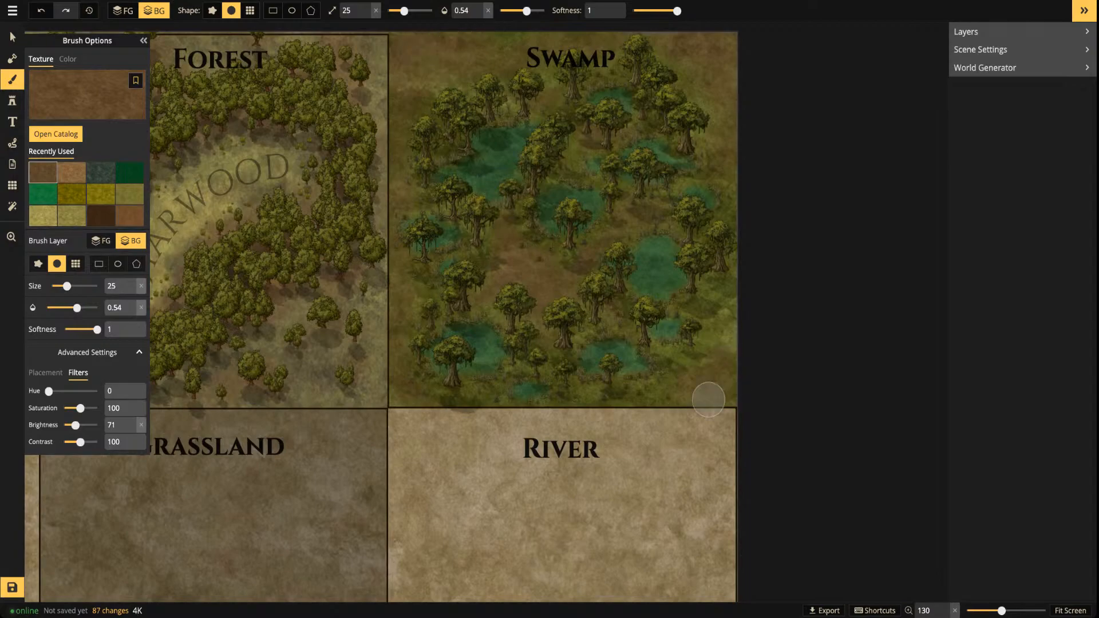
{"action": "mouse_move", "coordinate": [732, 314]}
{"action": "left_mouse_down"}
{"action": "mouse_move", "coordinate": [763, 361]}
{"action": "mouse_move", "coordinate": [776, 354]}
{"action": "left_mouse_up"}
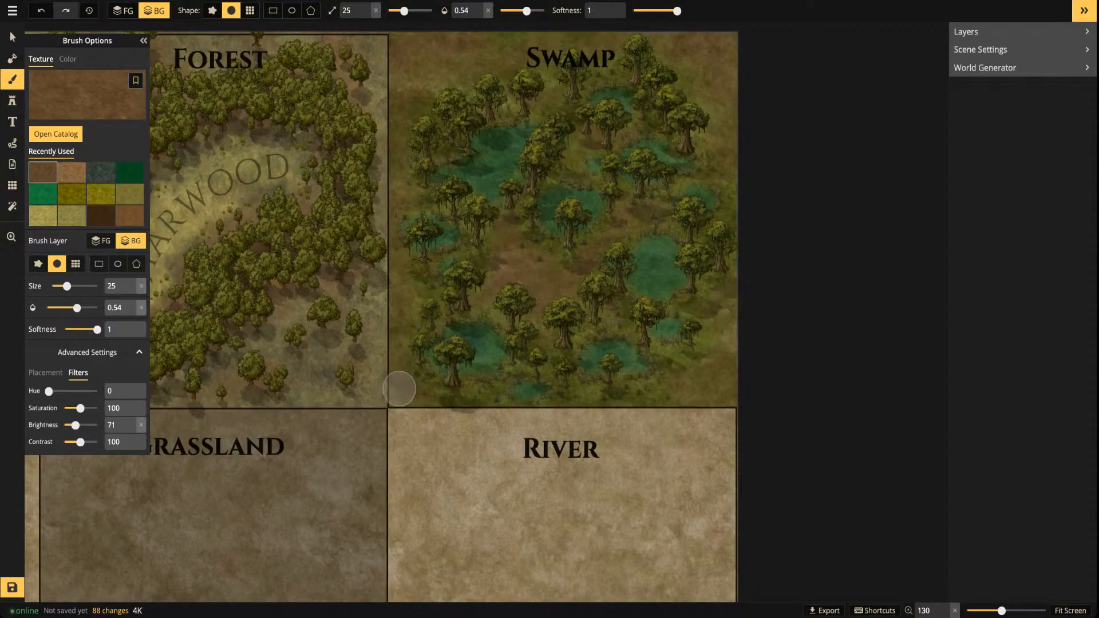
{"action": "scroll", "coordinate": [404, 363], "scroll_direction": "down", "scroll_amount": 3}
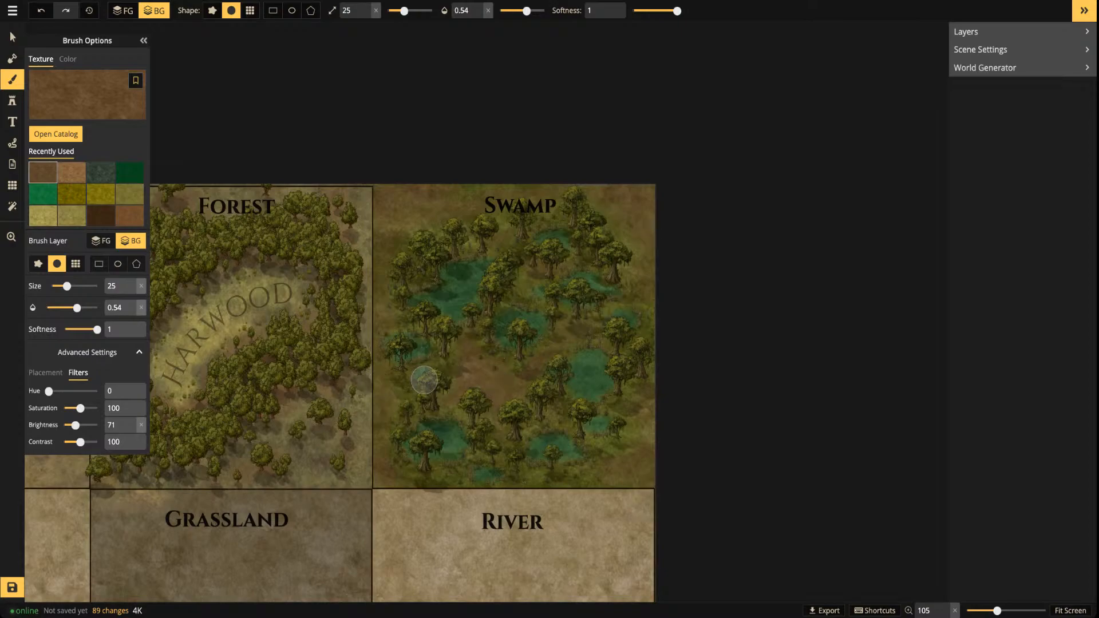
Search the texture catalog for "swamp" and load the brush with the Swamp texture under Parchment Textures
{"action": "scroll", "coordinate": [510, 321], "scroll_direction": "up", "scroll_amount": 3}
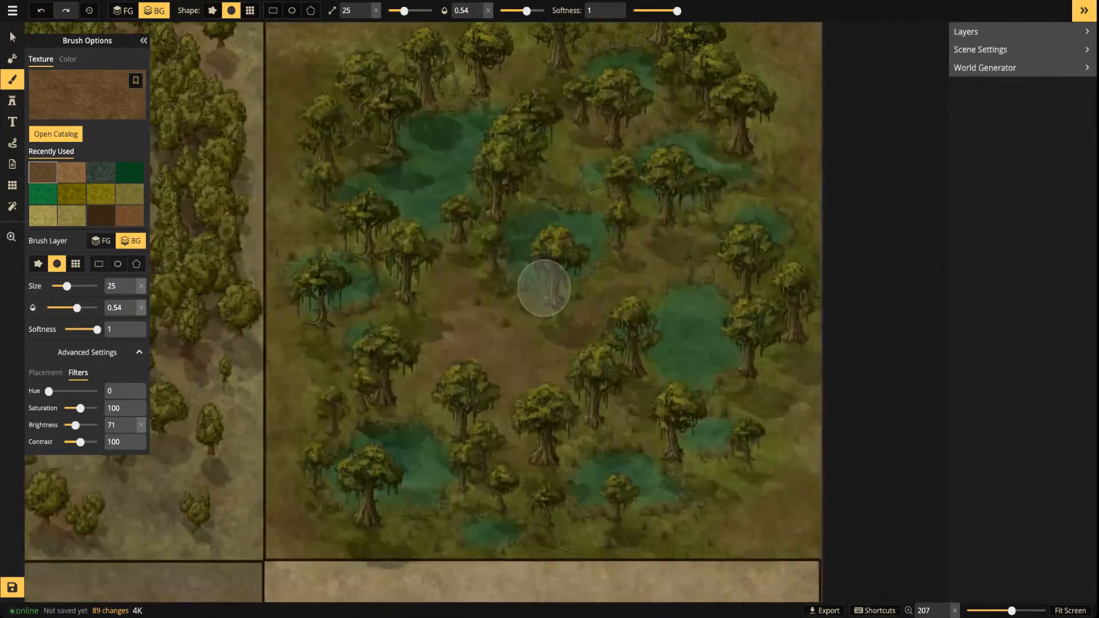
{"action": "scroll", "coordinate": [544, 288], "scroll_direction": "up", "scroll_amount": 1}
{"action": "key", "text": "f"}
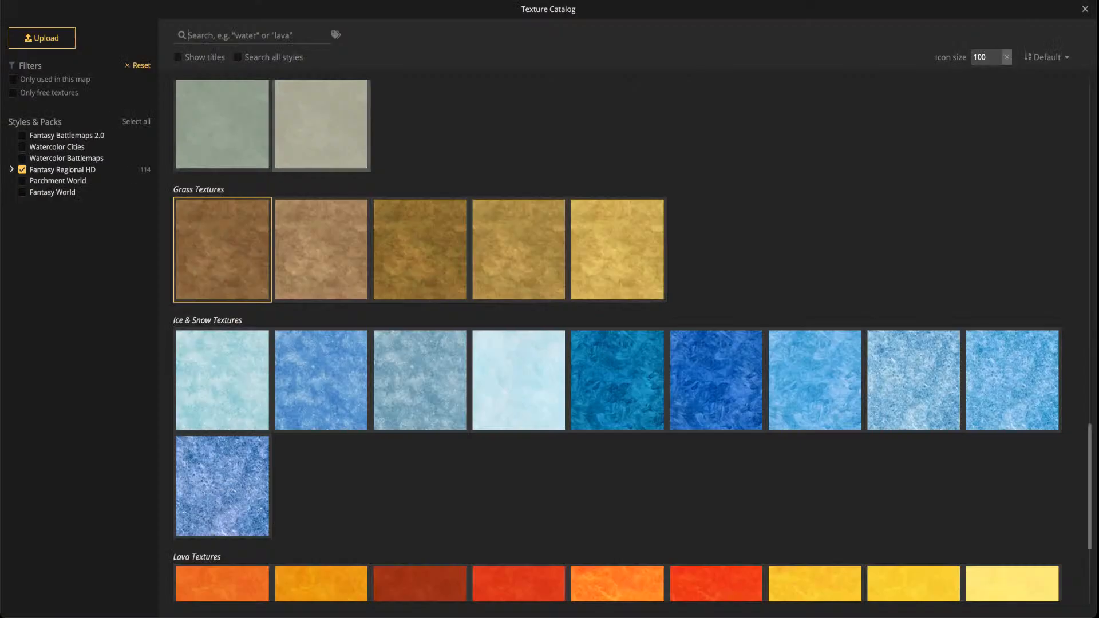
{"action": "scroll", "coordinate": [616, 338], "scroll_direction": "down", "scroll_amount": 3}
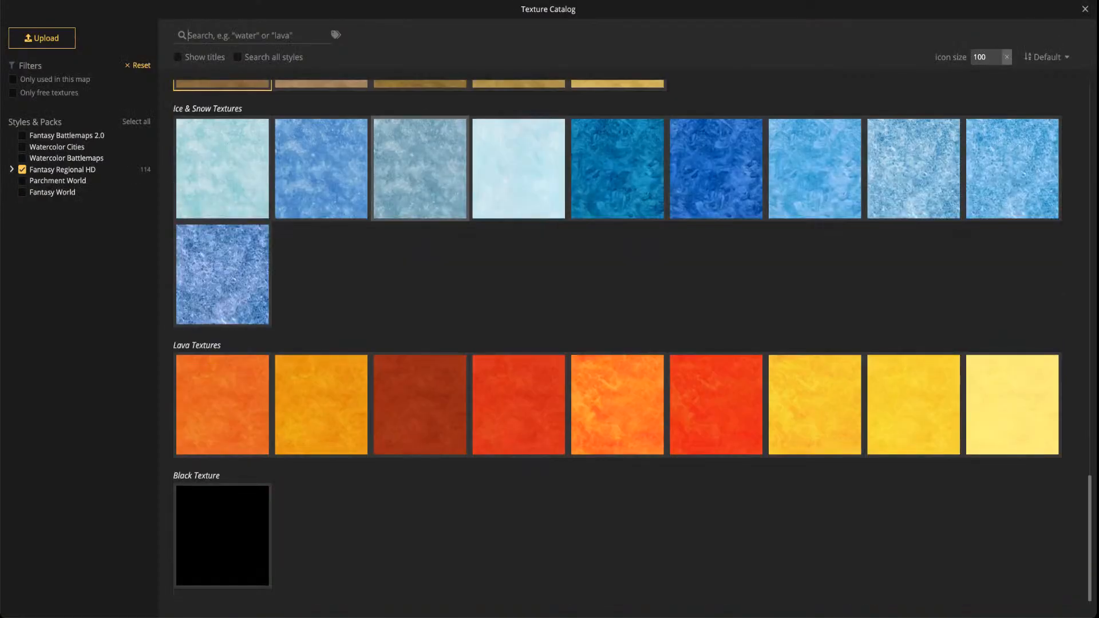
{"action": "left_click", "coordinate": [251, 35]}
{"action": "type", "text": "swamp"}
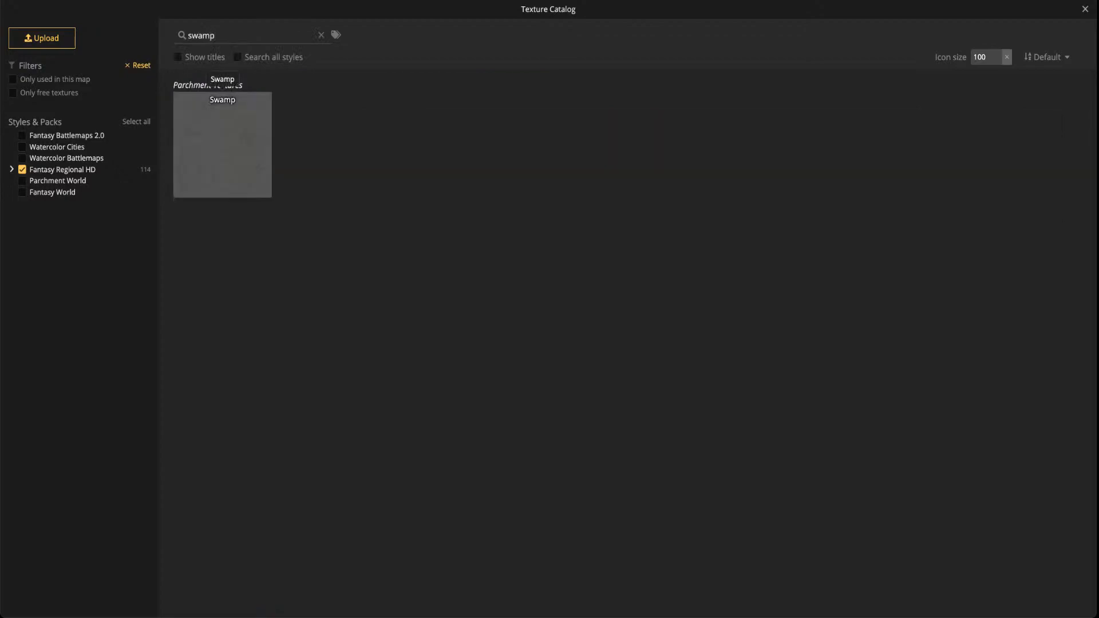
{"action": "left_click", "coordinate": [222, 144]}
{"action": "scroll", "coordinate": [401, 274], "scroll_direction": "up", "scroll_amount": 3}
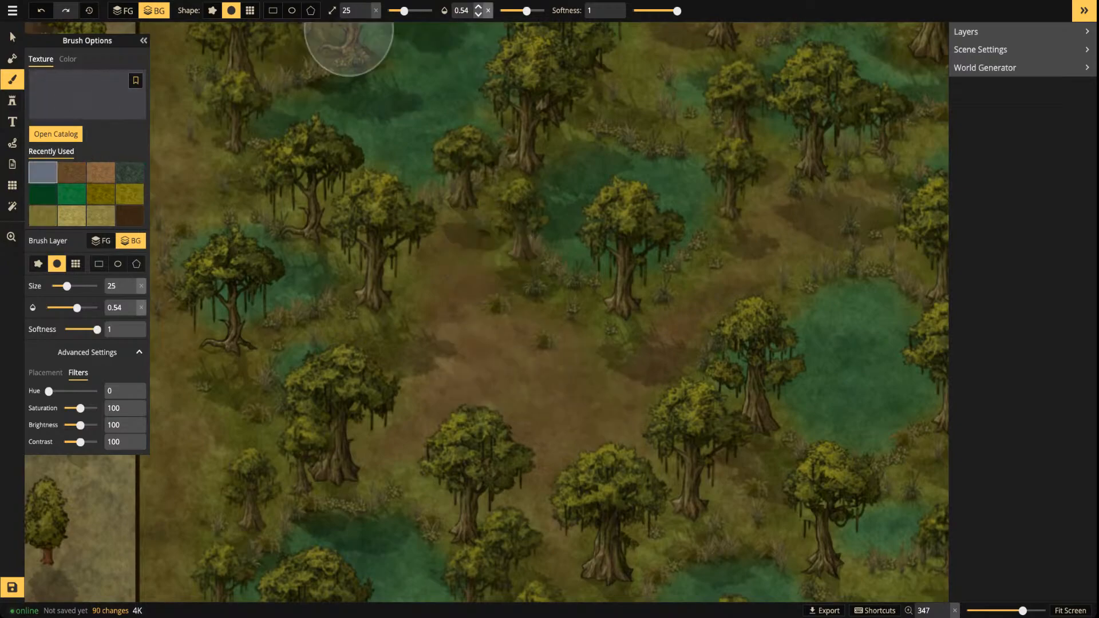
Apply the Swamp texture to the central brown clearing with brush opacity 1 and softness 0
{"action": "left_click_drag", "start_coordinate": [525, 11], "coordinate": [590, 10]}
{"action": "left_click_drag", "start_coordinate": [677, 11], "coordinate": [632, 11]}
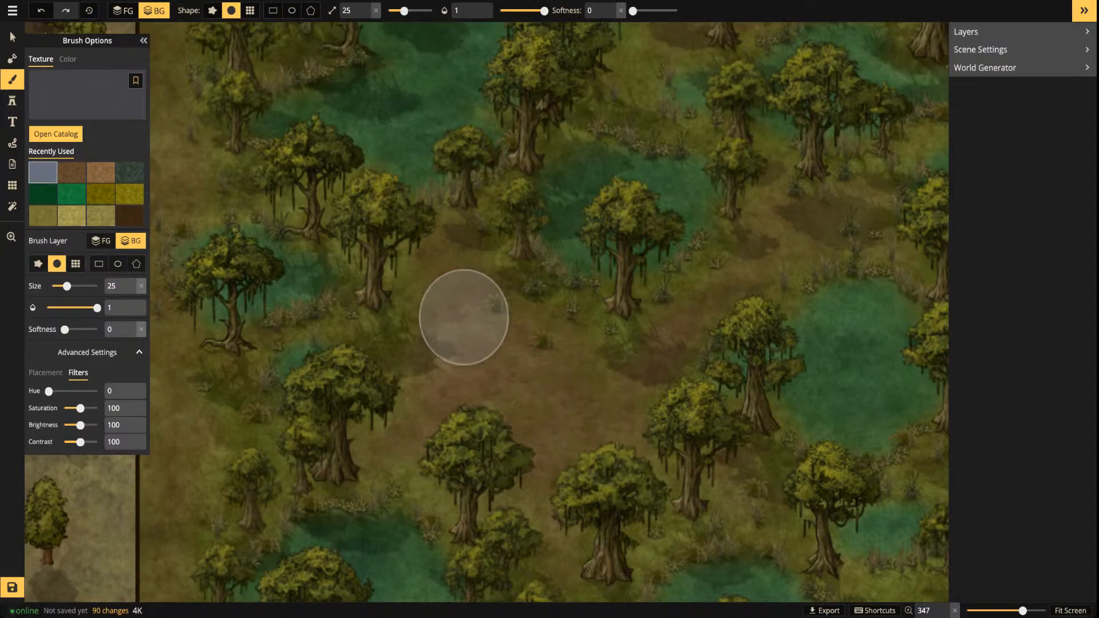
{"action": "left_click", "coordinate": [496, 405]}
{"action": "left_click", "coordinate": [552, 393]}
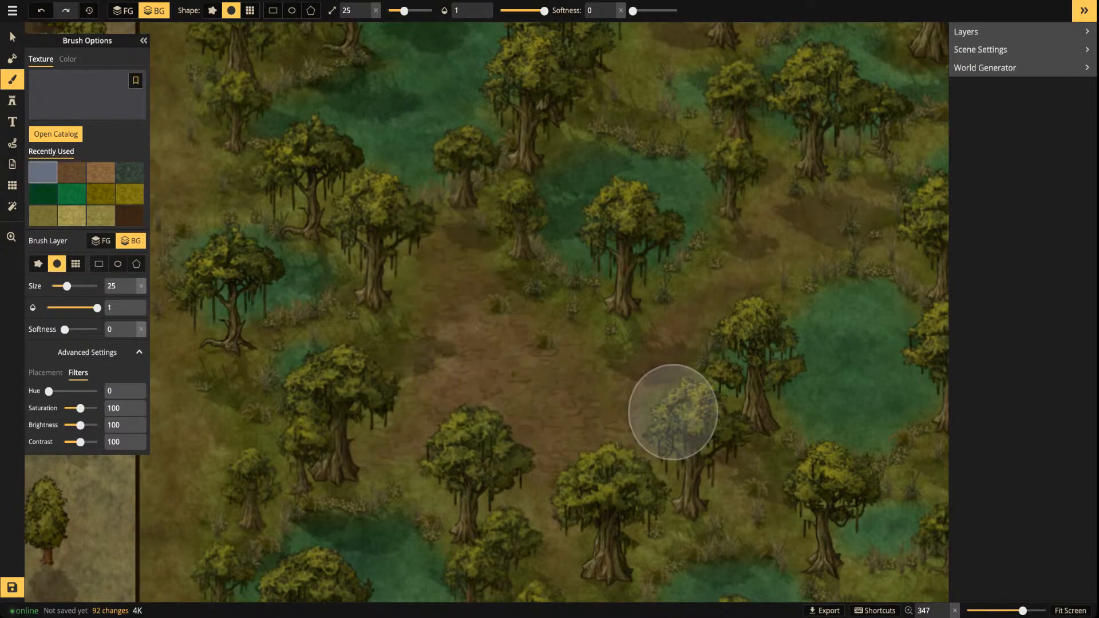
Extend the Swamp texture over the northern part of the clearing and the brown ground leading toward the eastern trees
{"action": "scroll", "coordinate": [505, 390], "scroll_direction": "down", "scroll_amount": 4}
{"action": "left_click_drag", "start_coordinate": [530, 332], "coordinate": [606, 303]}
{"action": "scroll", "coordinate": [602, 334], "scroll_direction": "up", "scroll_amount": 3}
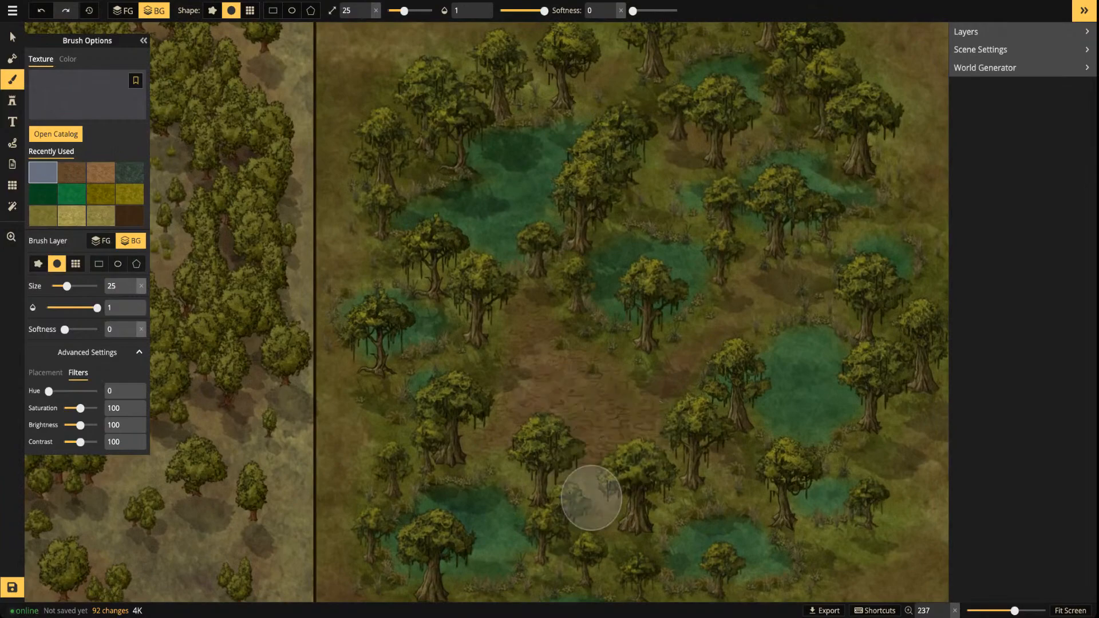
{"action": "left_click", "coordinate": [533, 325]}
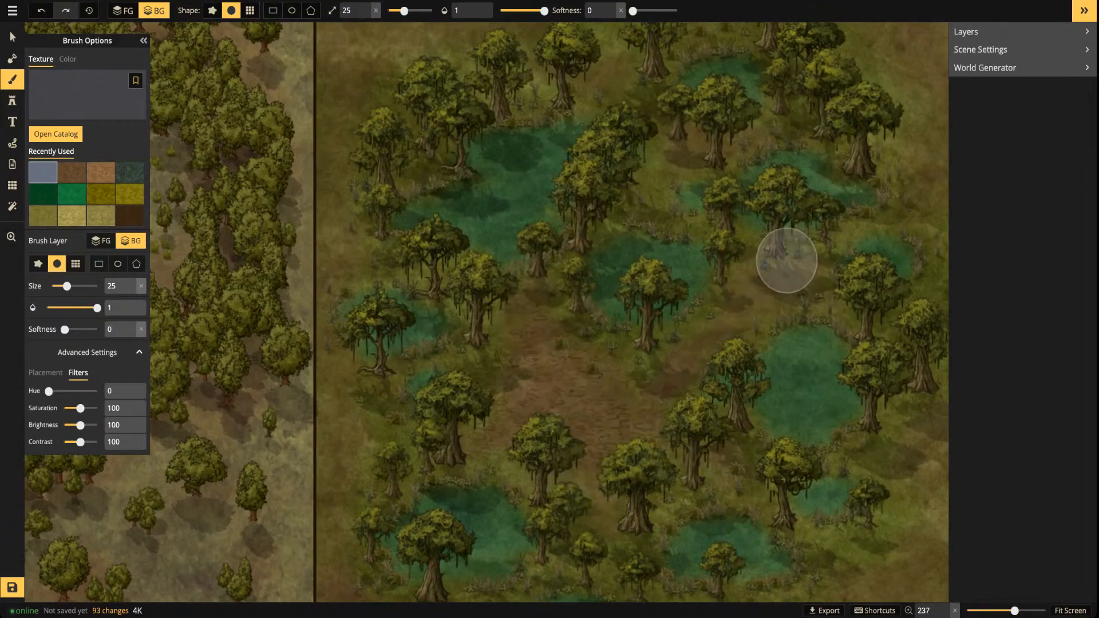
{"action": "left_click_drag", "start_coordinate": [663, 377], "coordinate": [734, 321]}
{"action": "mouse_move", "coordinate": [812, 268]}
{"action": "left_mouse_down"}
{"action": "mouse_move", "coordinate": [801, 262]}
{"action": "mouse_move", "coordinate": [783, 292]}
{"action": "left_mouse_up"}
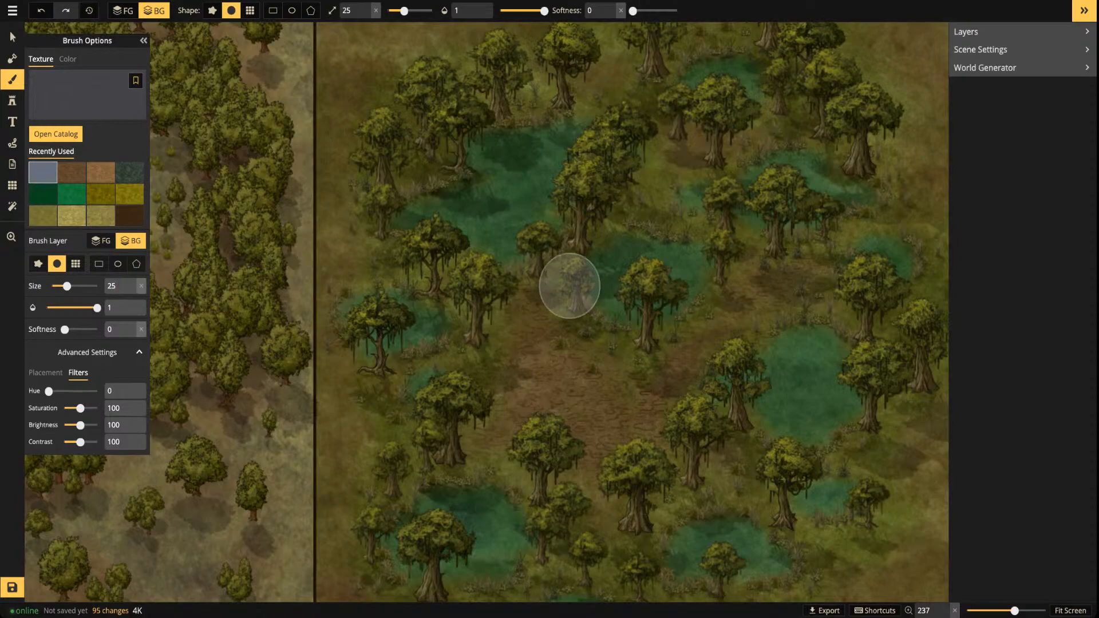
Apply the Swamp texture to the brown ground in the northeastern corner and along the eastern edge of the Swamp tile
{"action": "mouse_move", "coordinate": [637, 399]}
{"action": "left_mouse_down"}
{"action": "mouse_move", "coordinate": [542, 346]}
{"action": "mouse_move", "coordinate": [537, 363]}
{"action": "mouse_move", "coordinate": [578, 400]}
{"action": "mouse_move", "coordinate": [641, 416]}
{"action": "mouse_move", "coordinate": [516, 372]}
{"action": "mouse_move", "coordinate": [526, 309]}
{"action": "mouse_move", "coordinate": [576, 325]}
{"action": "mouse_move", "coordinate": [570, 386]}
{"action": "mouse_move", "coordinate": [558, 384]}
{"action": "mouse_move", "coordinate": [590, 411]}
{"action": "mouse_move", "coordinate": [642, 395]}
{"action": "left_mouse_up"}
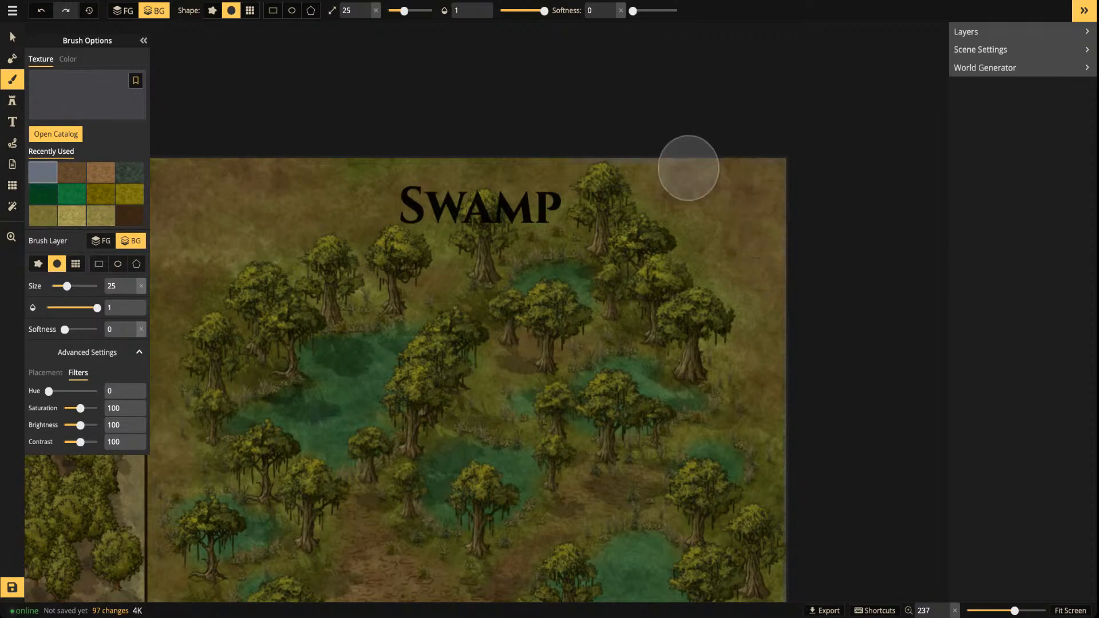
{"action": "scroll", "coordinate": [743, 211], "scroll_direction": "up", "scroll_amount": 3}
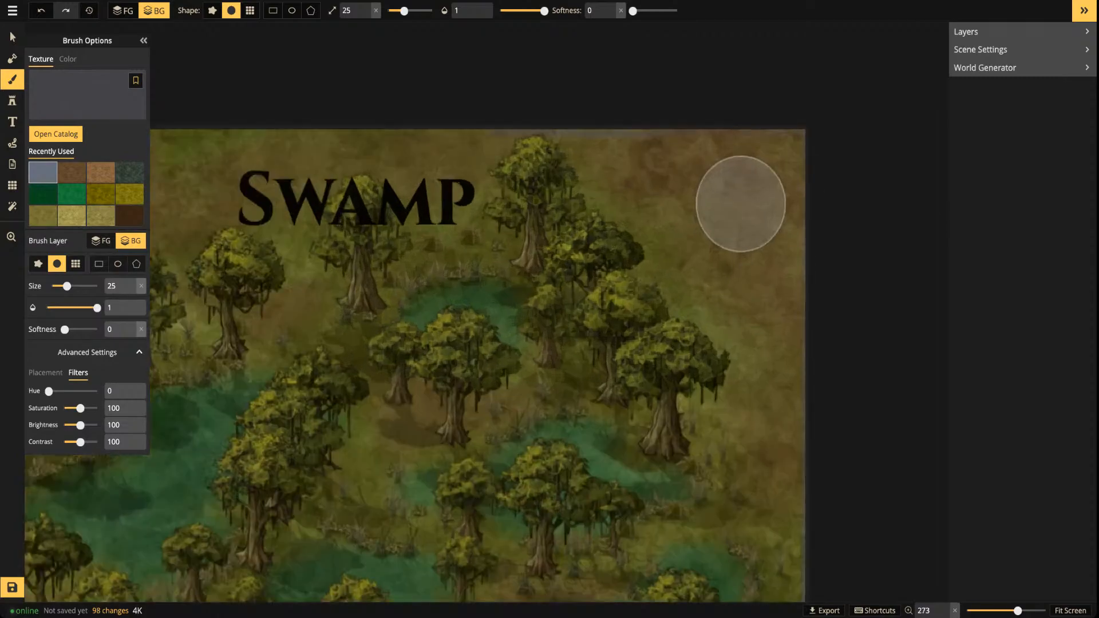
{"action": "scroll", "coordinate": [740, 204], "scroll_direction": "up", "scroll_amount": 3}
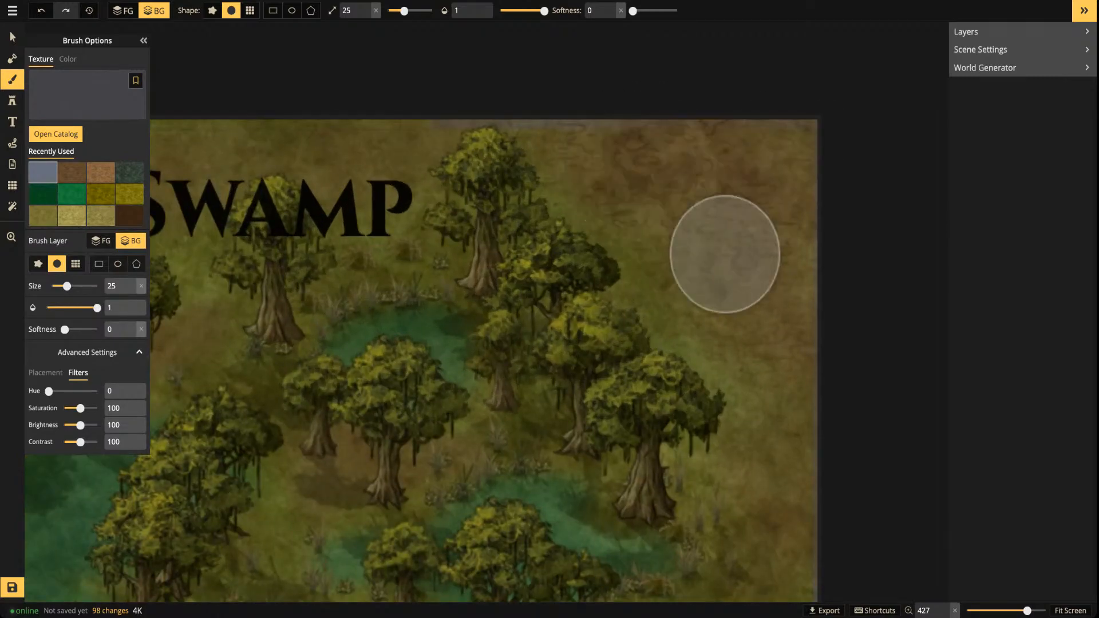
{"action": "key", "text": "z"}
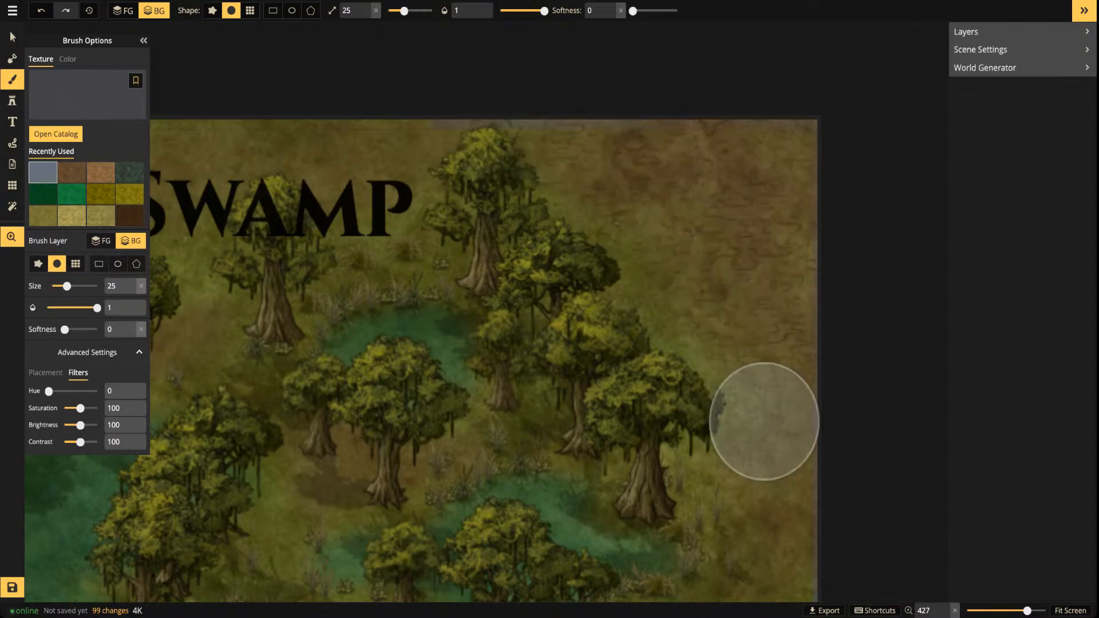
{"action": "left_click_drag", "start_coordinate": [634, 373], "coordinate": [838, 322]}
{"action": "left_click_drag", "start_coordinate": [680, 387], "coordinate": [820, 228]}
Extend the Swamp texture over the brown patch between the eastern trees, the southeastern corner and the western edge of the tile
{"action": "left_click_drag", "start_coordinate": [756, 403], "coordinate": [587, 239]}
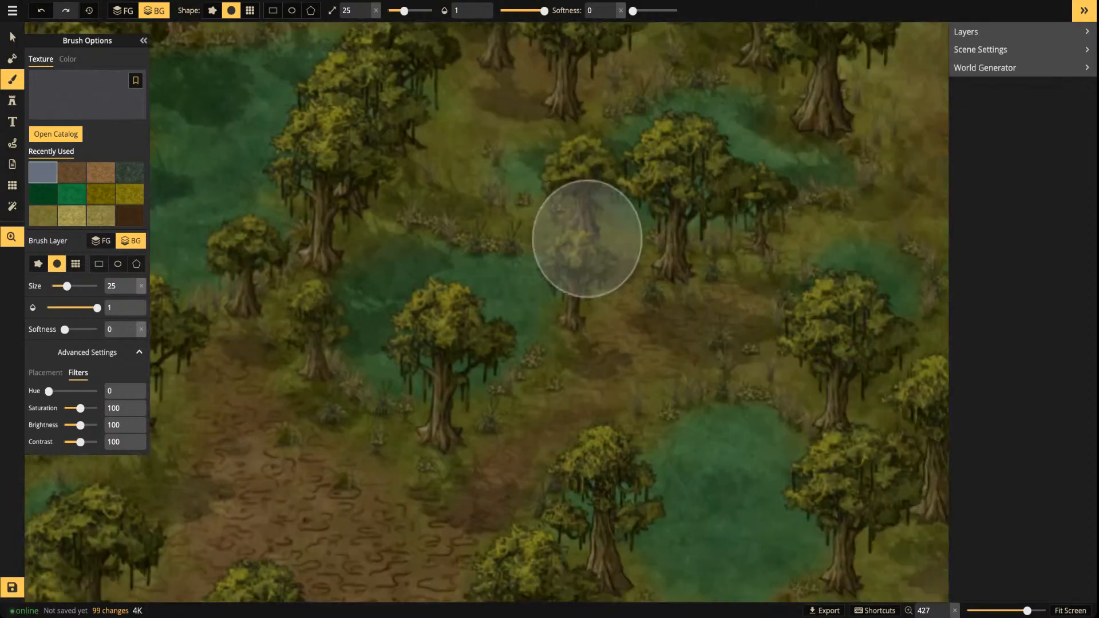
{"action": "scroll", "coordinate": [375, 368], "scroll_direction": "down", "scroll_amount": 2}
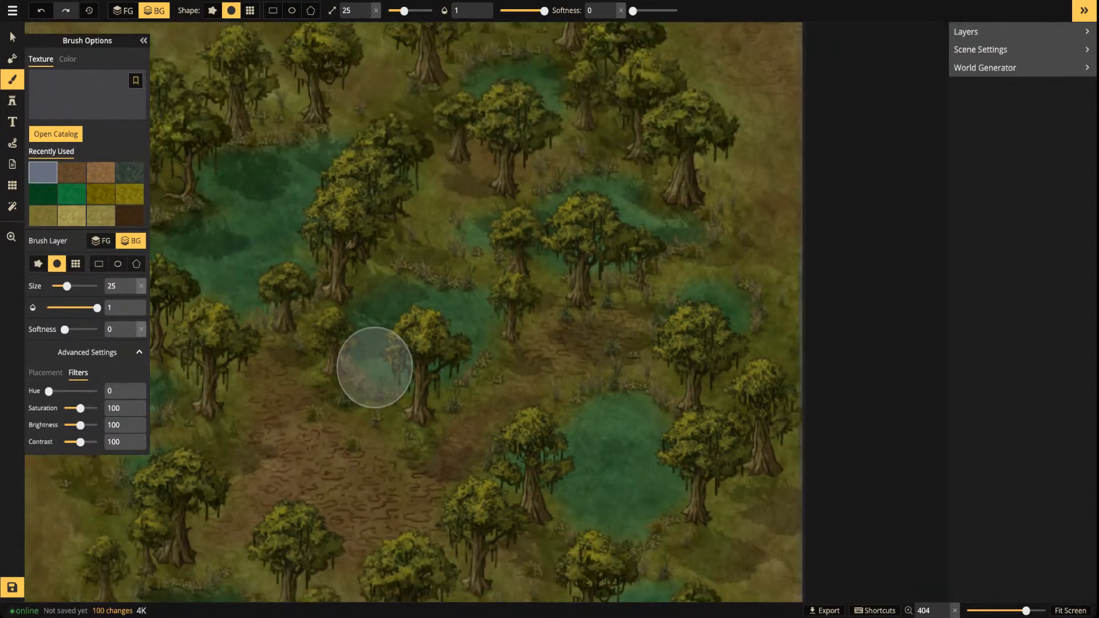
{"action": "scroll", "coordinate": [345, 399], "scroll_direction": "down", "scroll_amount": 5}
{"action": "left_click_drag", "start_coordinate": [346, 400], "coordinate": [566, 385]}
{"action": "left_click_drag", "start_coordinate": [493, 203], "coordinate": [549, 282]}
{"action": "left_click_drag", "start_coordinate": [559, 417], "coordinate": [561, 241]}
{"action": "left_click_drag", "start_coordinate": [668, 422], "coordinate": [551, 331]}
{"action": "scroll", "coordinate": [499, 320], "scroll_direction": "down", "scroll_amount": 3}
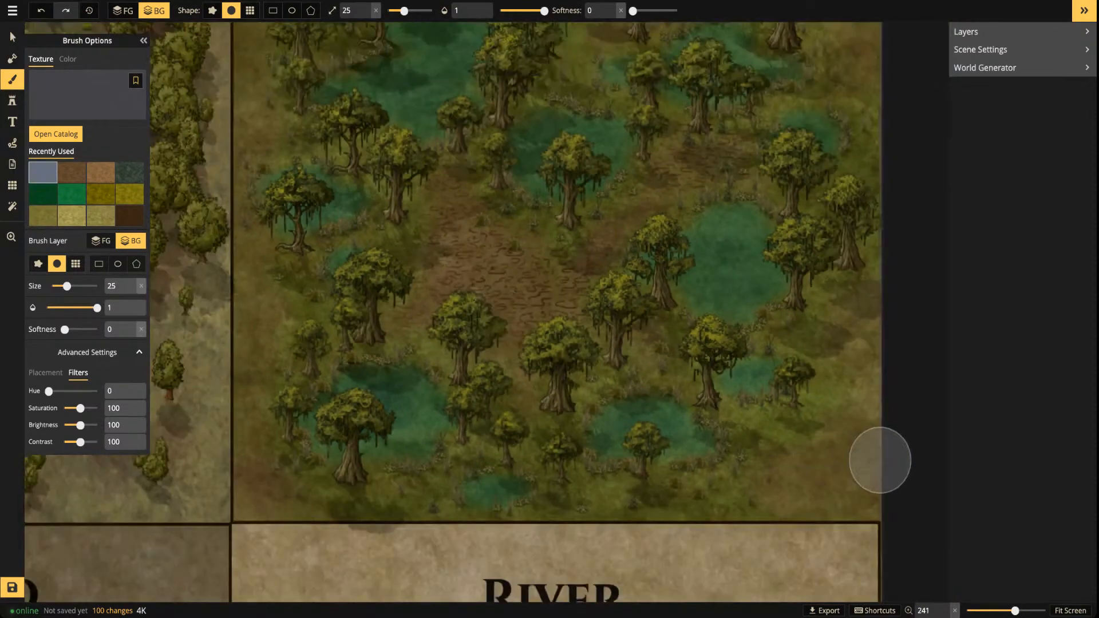
{"action": "mouse_move", "coordinate": [787, 474]}
{"action": "left_mouse_down"}
{"action": "mouse_move", "coordinate": [848, 489]}
{"action": "mouse_move", "coordinate": [820, 469]}
{"action": "mouse_move", "coordinate": [852, 465]}
{"action": "left_mouse_up"}
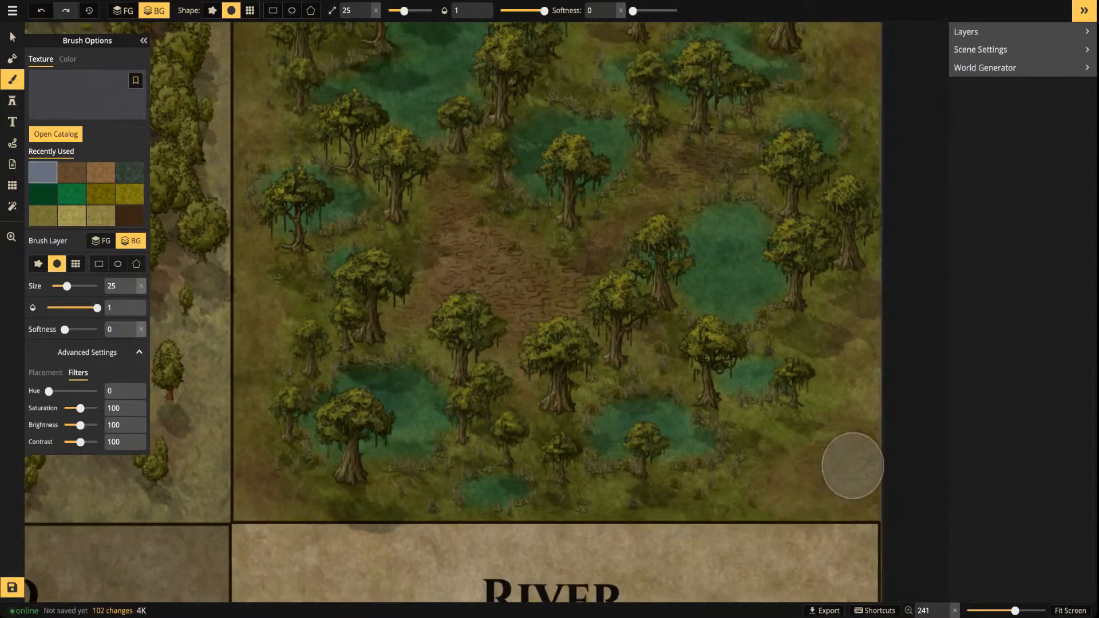
{"action": "mouse_move", "coordinate": [258, 286]}
{"action": "left_mouse_down"}
{"action": "mouse_move", "coordinate": [260, 490]}
{"action": "mouse_move", "coordinate": [259, 471]}
{"action": "left_mouse_up"}
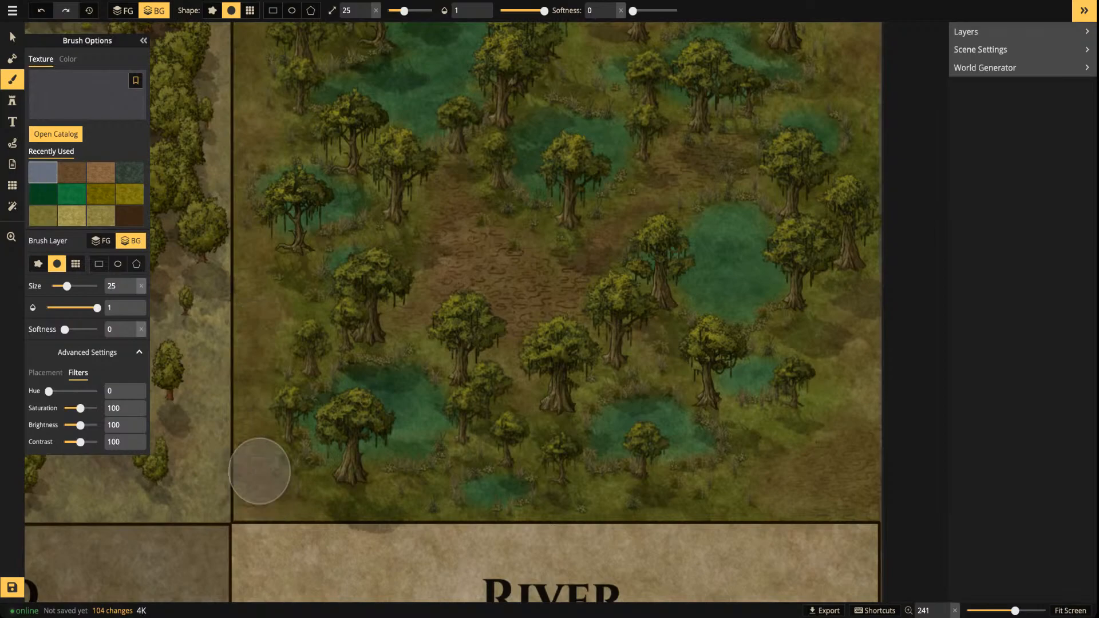
Cover the northwestern corner and the northern edge of the Swamp tile with the Swamp texture
{"action": "scroll", "coordinate": [269, 229], "scroll_direction": "up", "scroll_amount": 5}
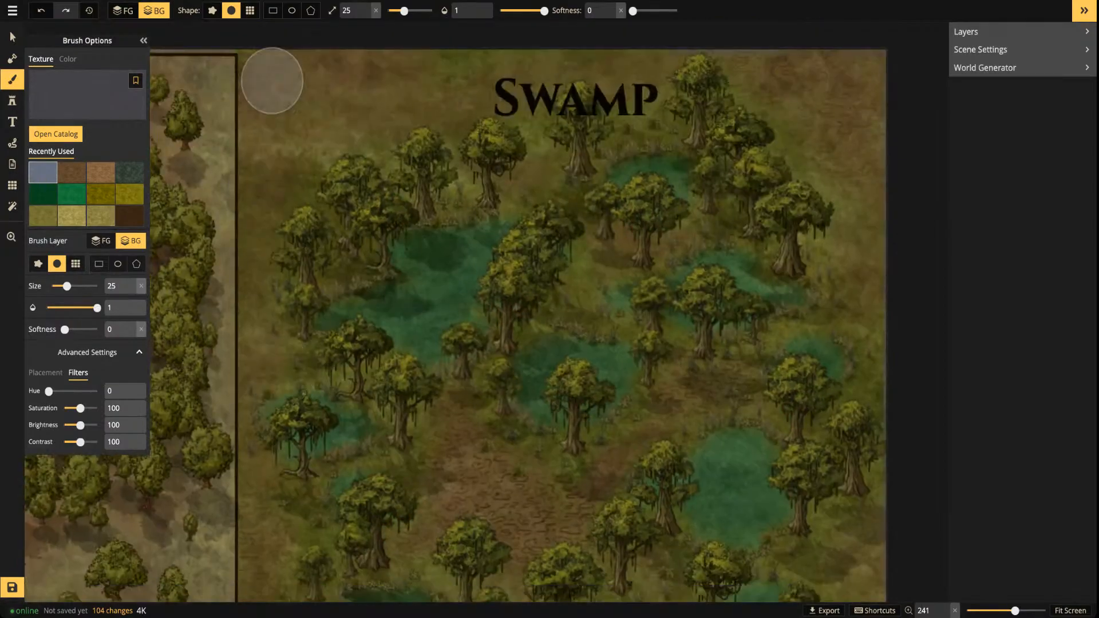
{"action": "mouse_move", "coordinate": [354, 130]}
{"action": "left_mouse_down"}
{"action": "mouse_move", "coordinate": [303, 62]}
{"action": "mouse_move", "coordinate": [269, 63]}
{"action": "mouse_move", "coordinate": [303, 96]}
{"action": "mouse_move", "coordinate": [382, 110]}
{"action": "left_mouse_up"}
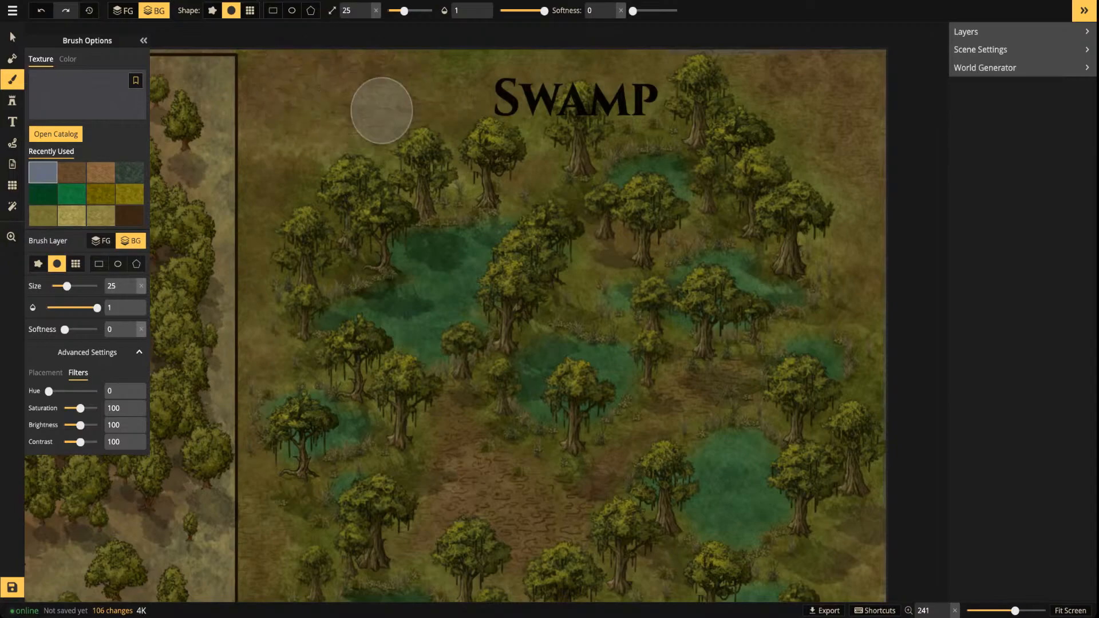
{"action": "mouse_move", "coordinate": [910, 79]}
{"action": "left_mouse_down"}
{"action": "mouse_move", "coordinate": [821, 78]}
{"action": "mouse_move", "coordinate": [864, 71]}
{"action": "mouse_move", "coordinate": [898, 137]}
{"action": "mouse_move", "coordinate": [873, 167]}
{"action": "left_mouse_up"}
{"action": "mouse_move", "coordinate": [488, 35]}
{"action": "left_mouse_down"}
{"action": "mouse_move", "coordinate": [550, 53]}
{"action": "mouse_move", "coordinate": [491, 69]}
{"action": "mouse_move", "coordinate": [522, 67]}
{"action": "left_mouse_up"}
{"action": "scroll", "coordinate": [594, 417], "scroll_direction": "down", "scroll_amount": 3}
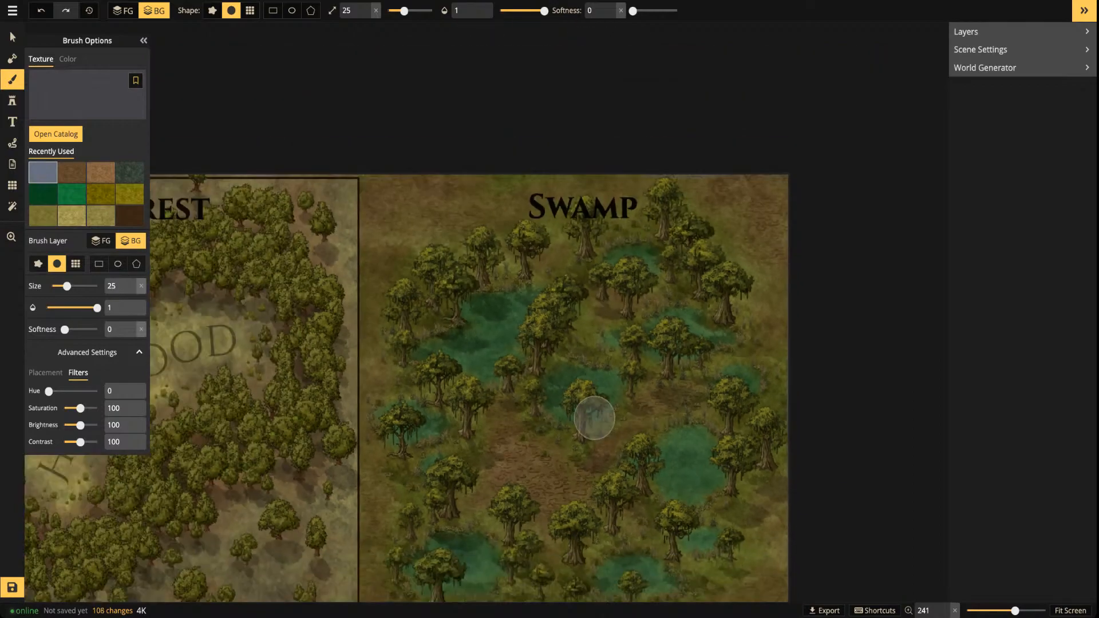
{"action": "scroll", "coordinate": [594, 417], "scroll_direction": "down", "scroll_amount": 3}
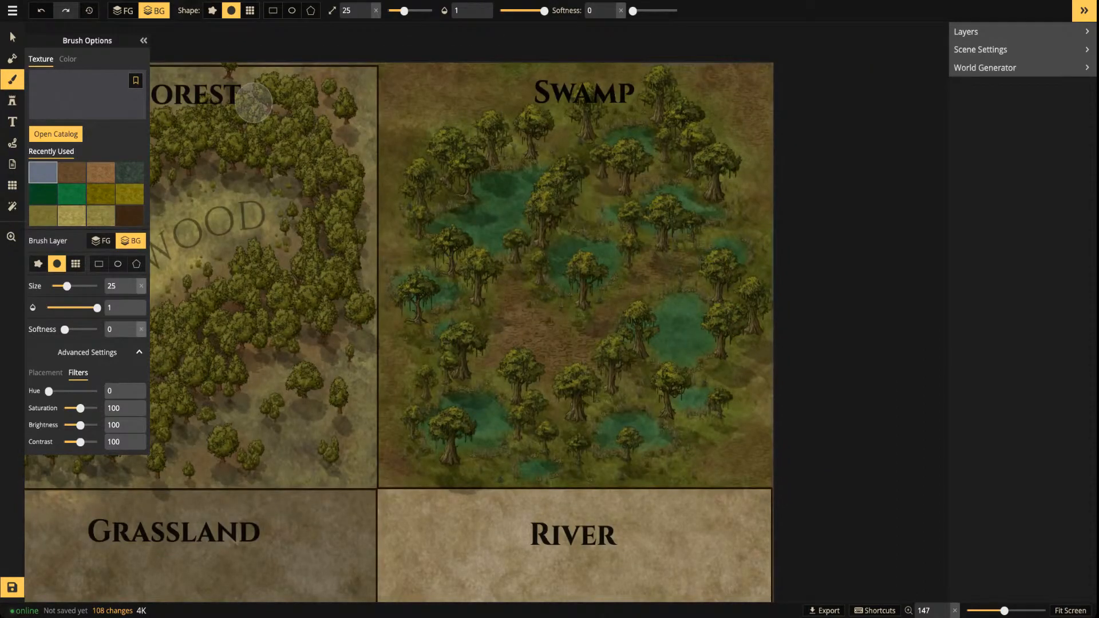
Switch to the Select tool, bring the whole tile grid into view and save the map
{"action": "key", "text": "v"}
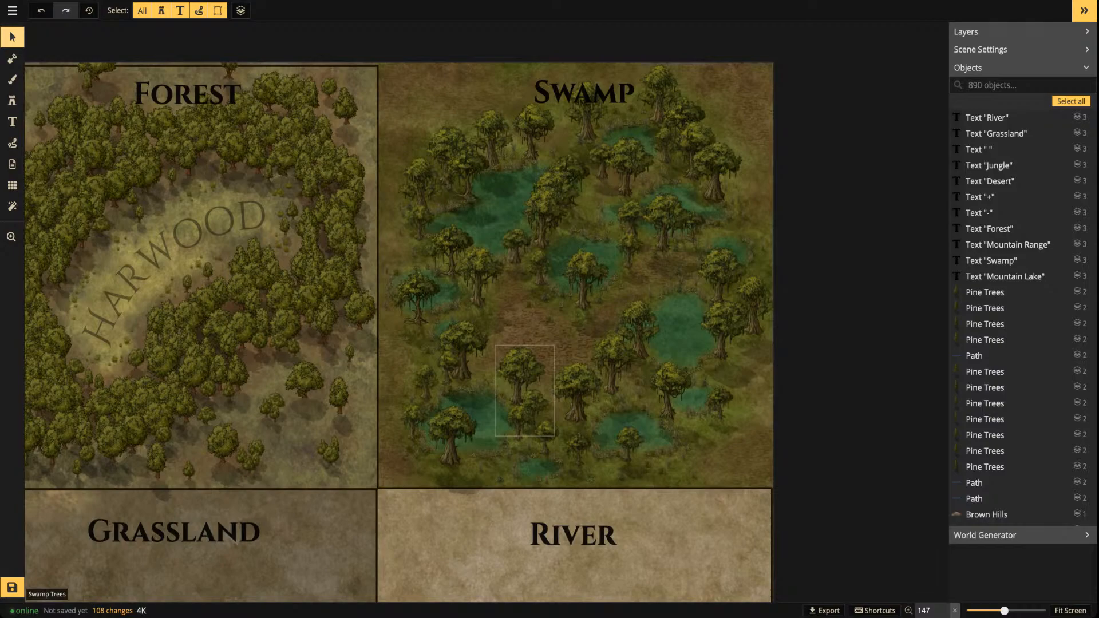
{"action": "scroll", "coordinate": [429, 324], "scroll_direction": "down", "scroll_amount": 8}
{"action": "key", "text": "space"}
{"action": "left_click_drag", "start_coordinate": [319, 340], "coordinate": [606, 247]}
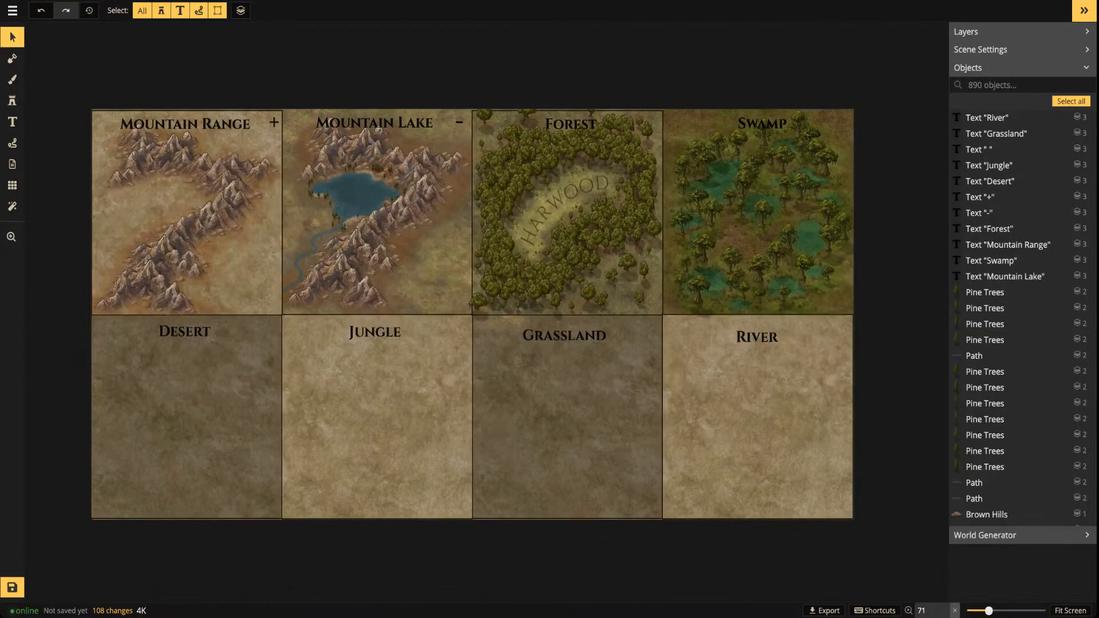
{"action": "key", "text": "ctrl+s"}
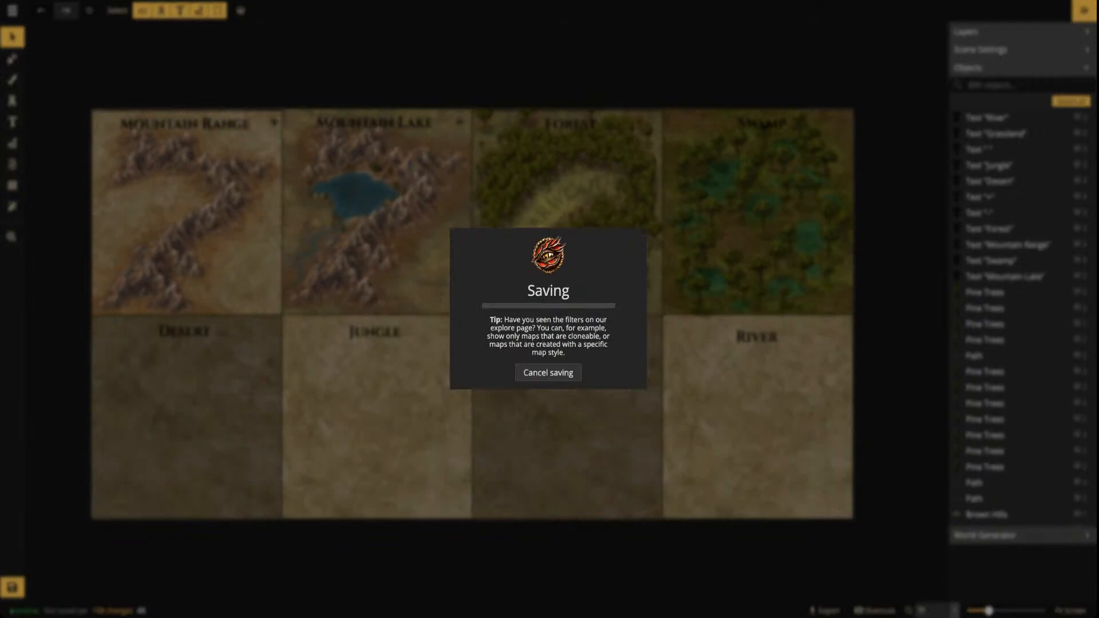
Switch to YouTube Studio to check the live stream's chat, and return to the Inkarnate map
{"action": "key", "text": "alt+Tab"}
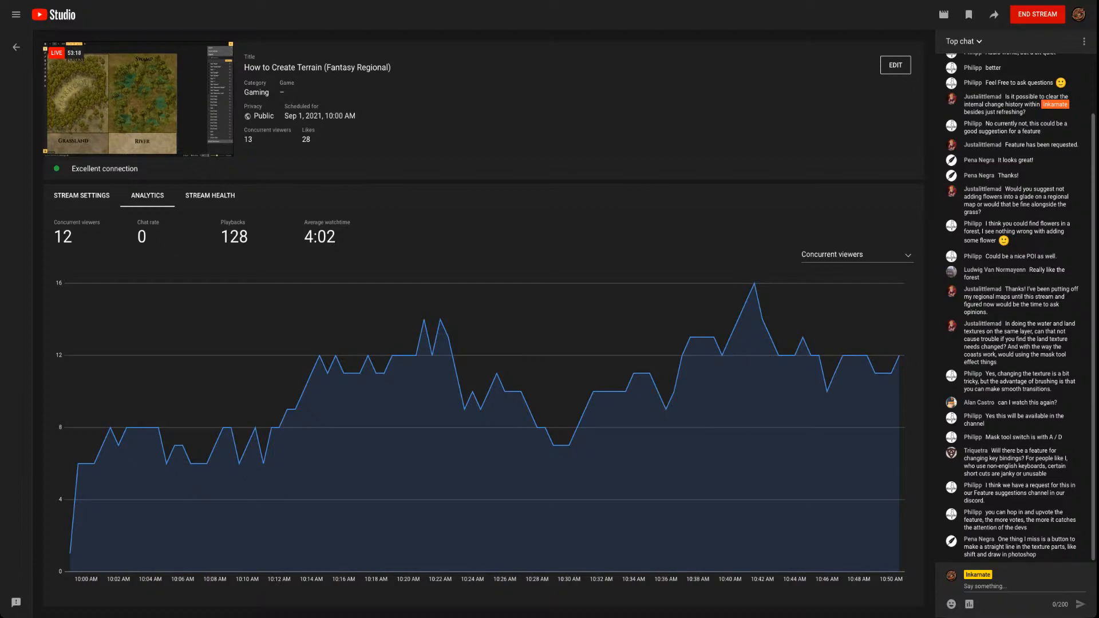
{"action": "key", "text": "alt+Tab"}
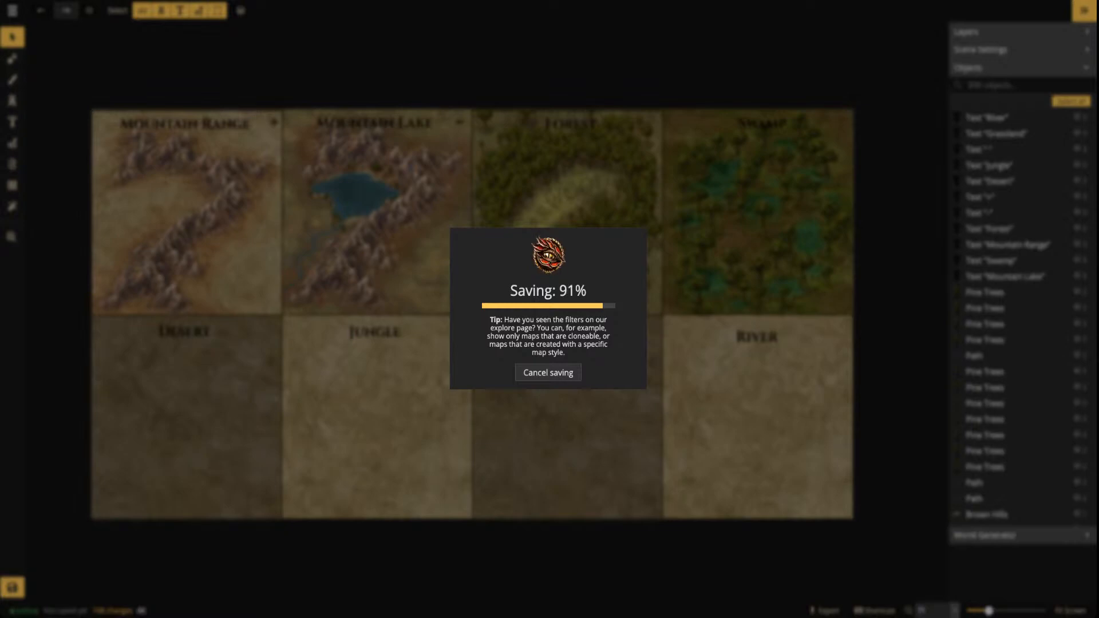
{"action": "key", "text": "ctrl+Tab"}
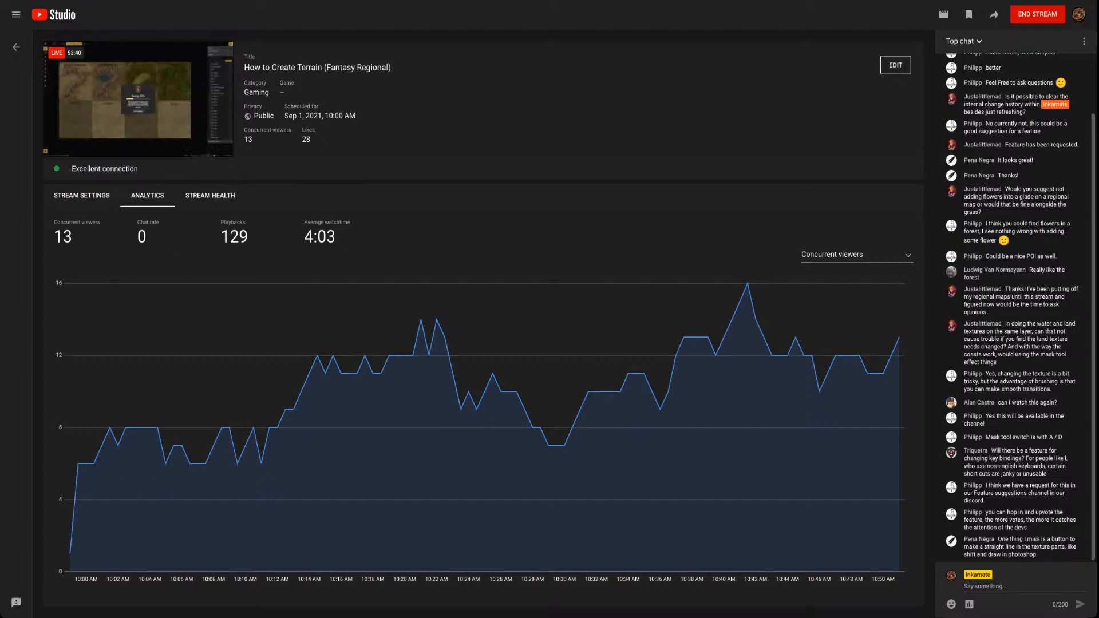
{"action": "key", "text": "ctrl+Tab"}
Activate the Brush tool at the empty Desert tile
{"action": "left_click_drag", "start_coordinate": [169, 364], "coordinate": [317, 360]}
{"action": "scroll", "coordinate": [318, 361], "scroll_direction": "up", "scroll_amount": 3}
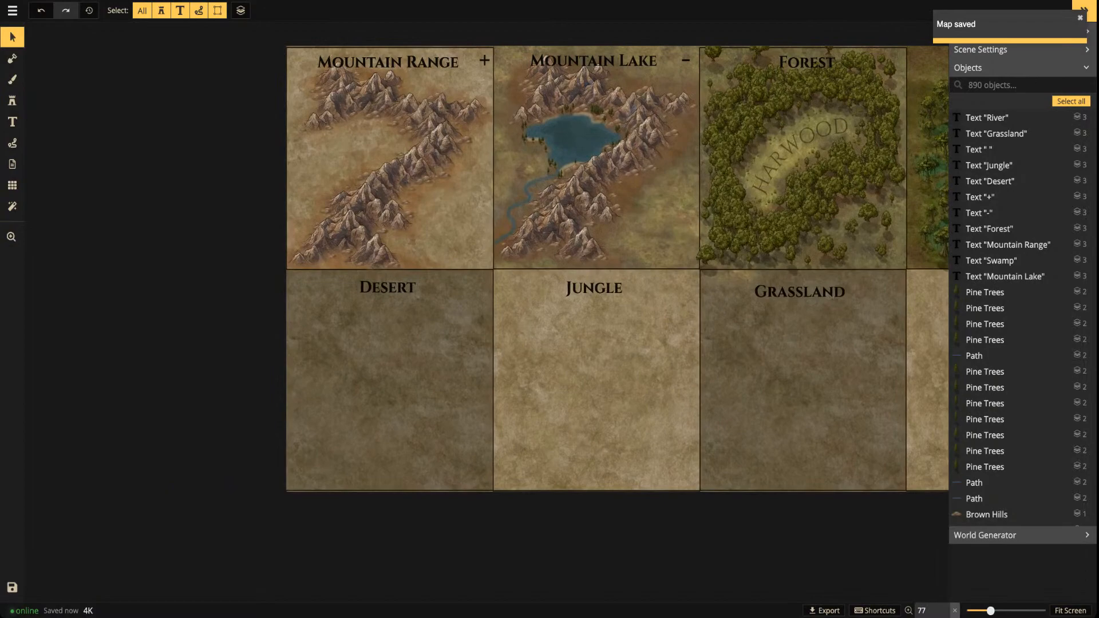
{"action": "key", "text": "space"}
{"action": "left_click_drag", "start_coordinate": [547, 101], "coordinate": [406, 100]}
{"action": "key", "text": "b"}
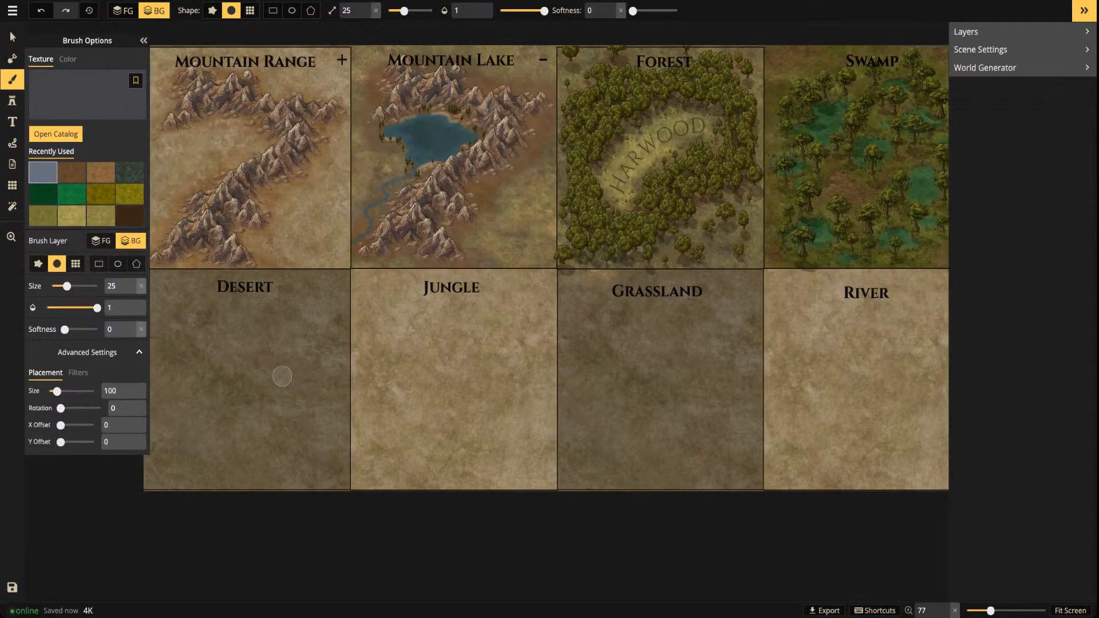
{"action": "scroll", "coordinate": [277, 375], "scroll_direction": "up", "scroll_amount": 4}
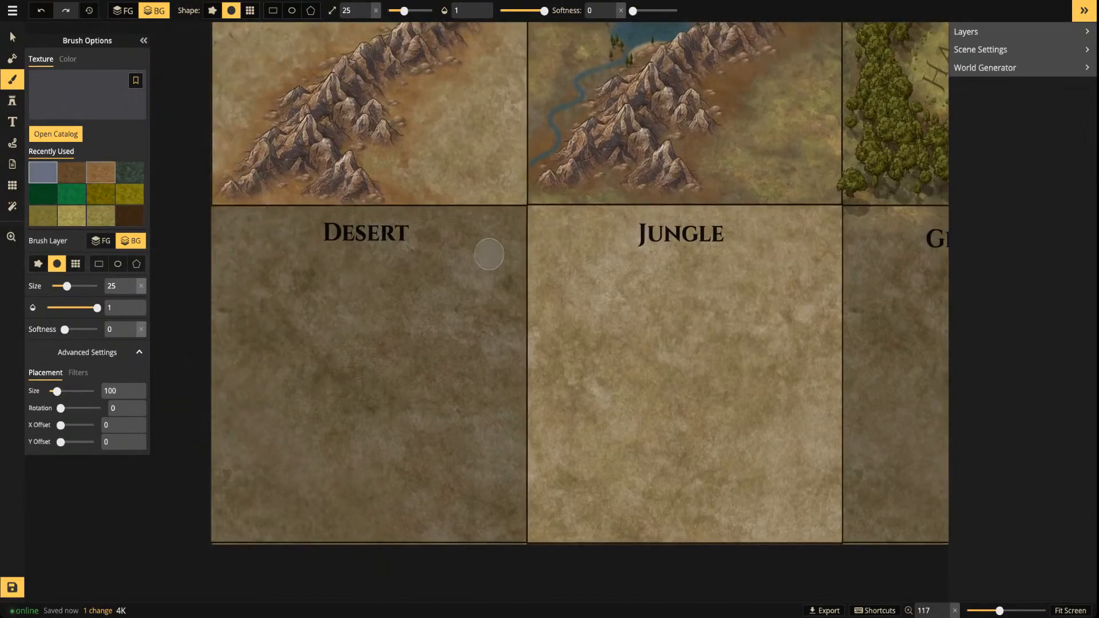
{"action": "left_click", "coordinate": [71, 171]}
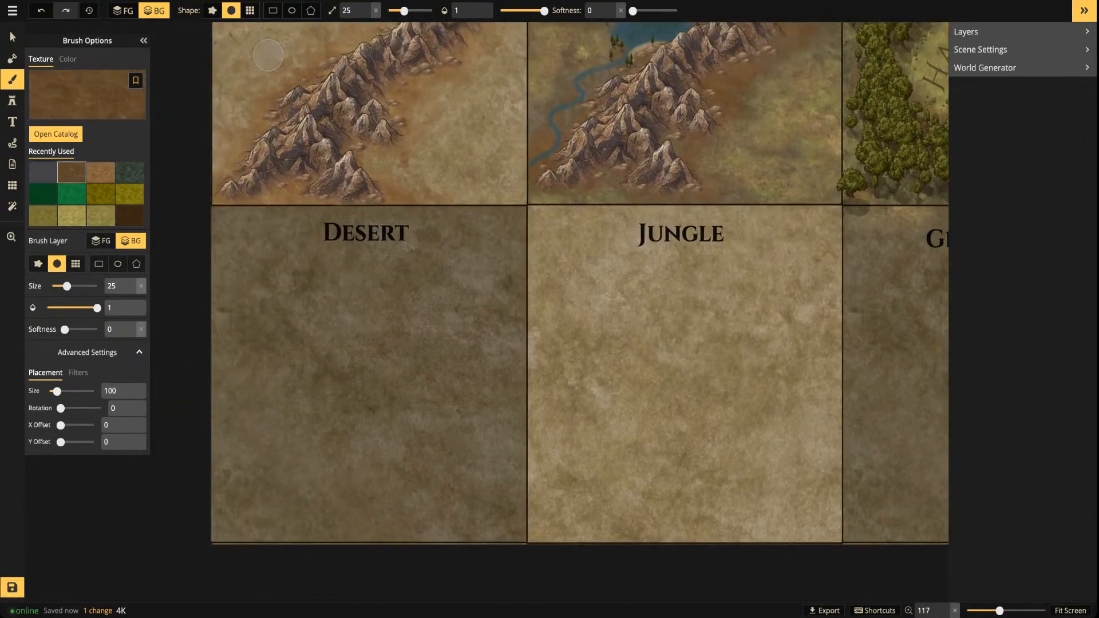
{"action": "mouse_move", "coordinate": [331, 409]}
{"action": "left_mouse_down"}
{"action": "mouse_move", "coordinate": [275, 418]}
{"action": "mouse_move", "coordinate": [380, 373]}
{"action": "left_mouse_up"}
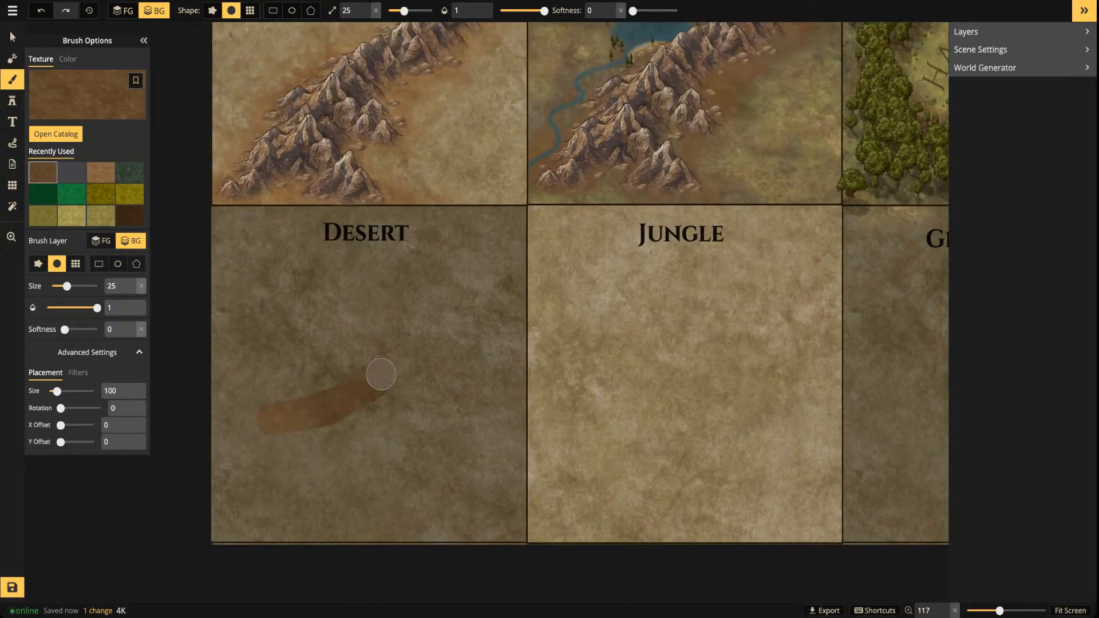
{"action": "key", "text": "ctrl+z"}
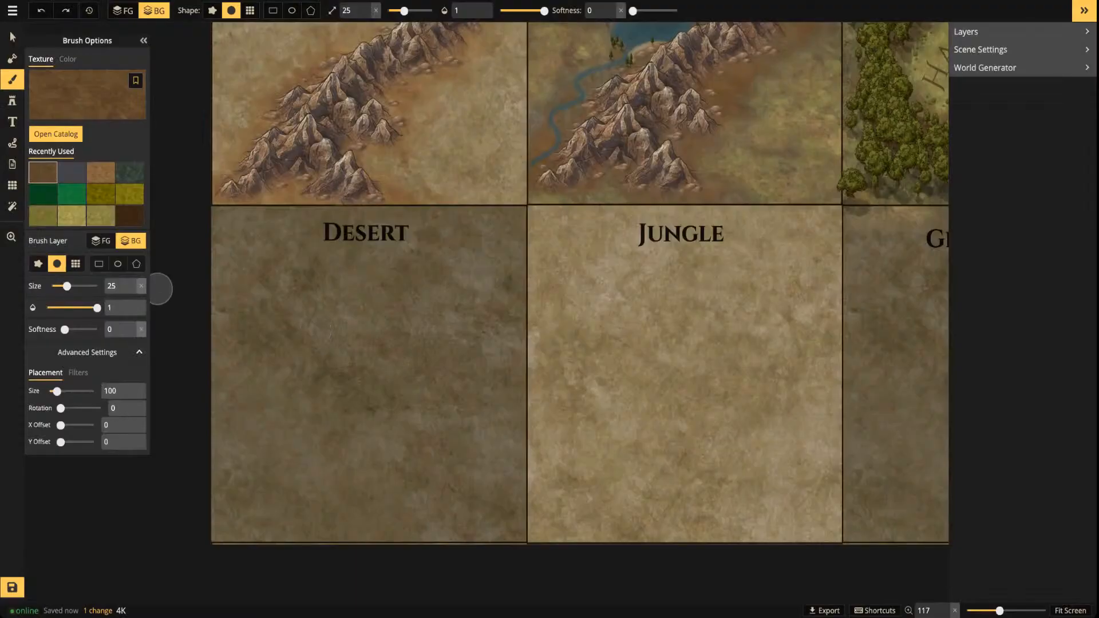
Clear the texture catalog search and load the brush with the Desert 1 texture under Fantasy Regional HD
{"action": "left_click", "coordinate": [113, 98]}
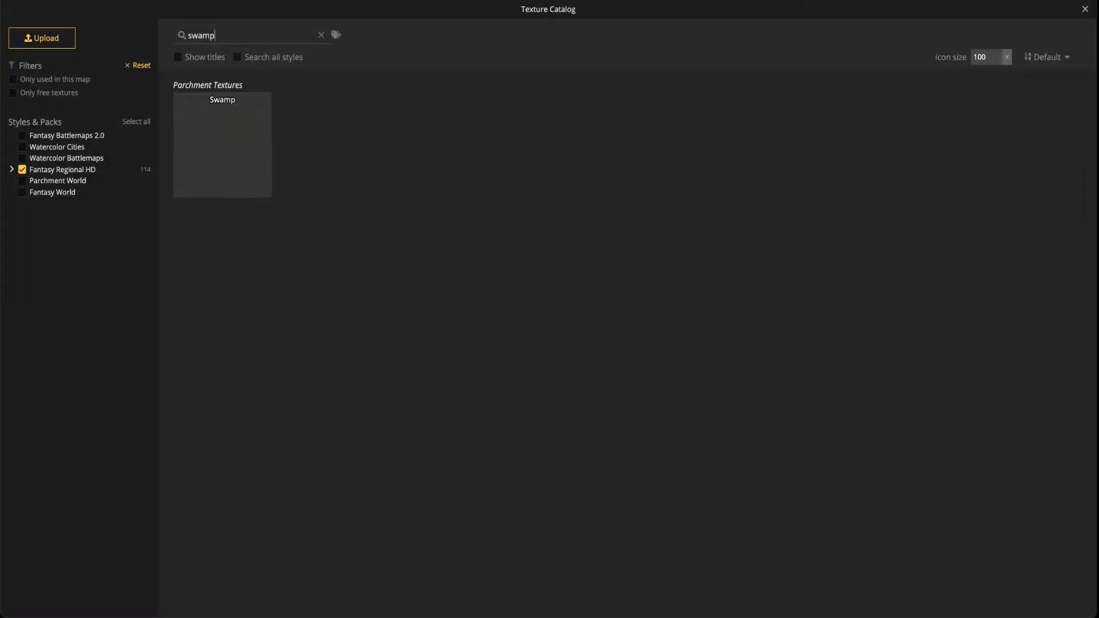
{"action": "left_click", "coordinate": [321, 35]}
{"action": "scroll", "coordinate": [617, 339], "scroll_direction": "up", "scroll_amount": 15}
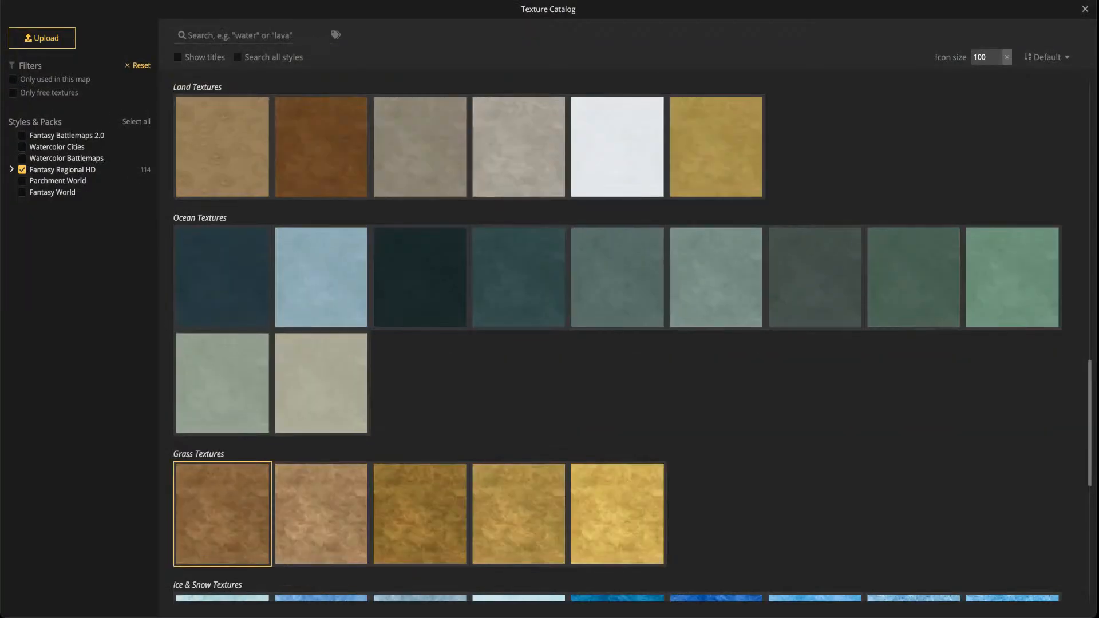
{"action": "scroll", "coordinate": [223, 149], "scroll_direction": "up", "scroll_amount": 10}
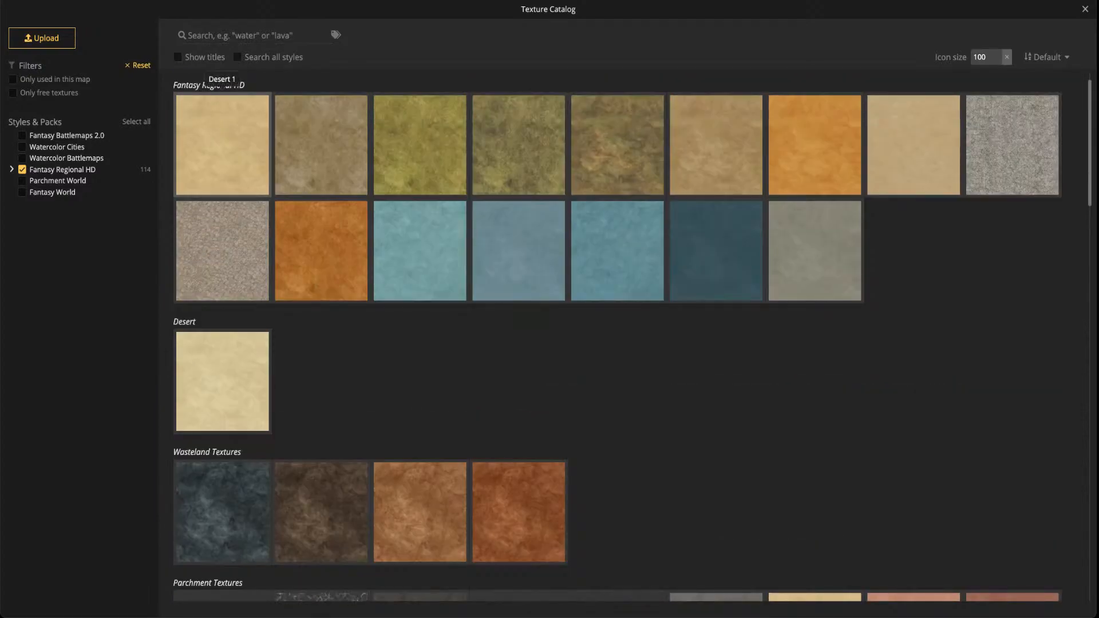
{"action": "scroll", "coordinate": [419, 229], "scroll_direction": "down", "scroll_amount": 1}
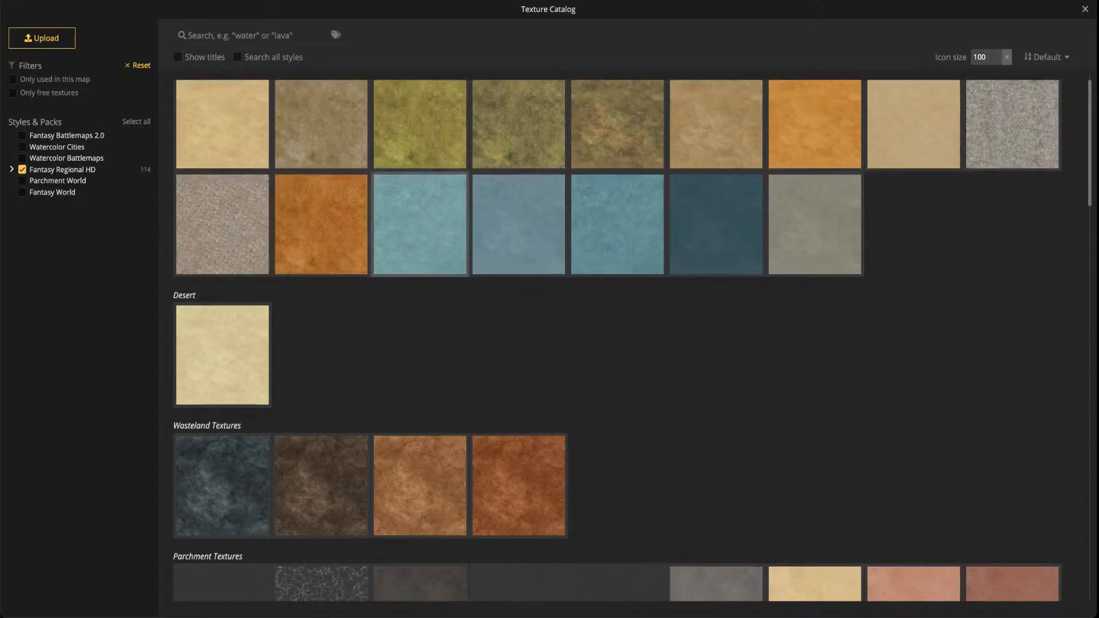
{"action": "scroll", "coordinate": [419, 223], "scroll_direction": "down", "scroll_amount": 12}
{"action": "scroll", "coordinate": [419, 223], "scroll_direction": "up", "scroll_amount": 12}
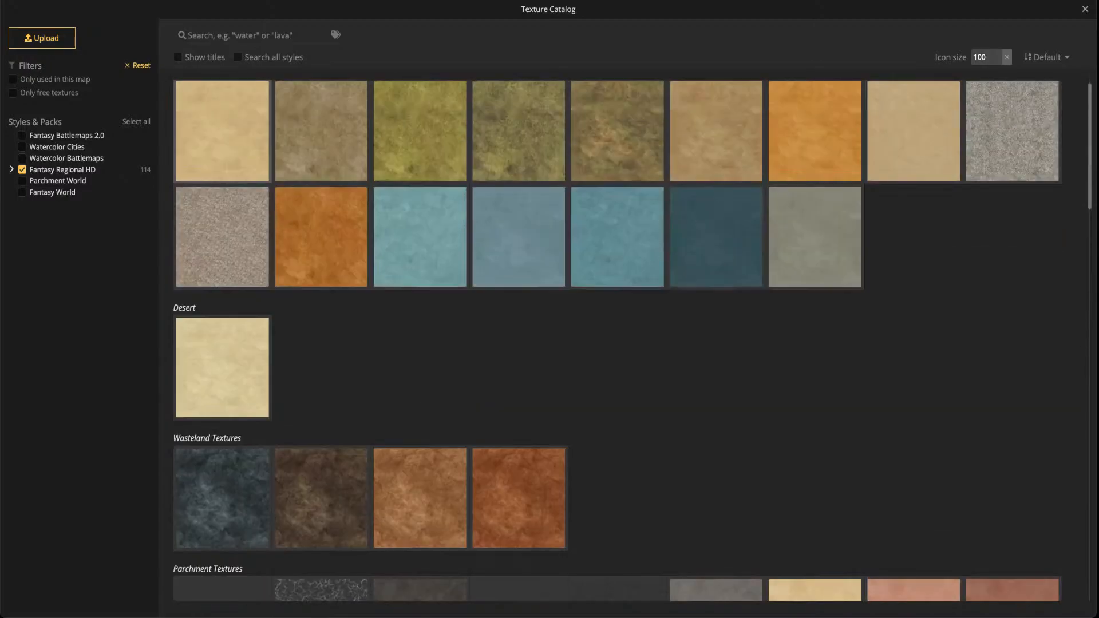
{"action": "left_click", "coordinate": [222, 130]}
Fill the whole Desert tile with the Desert 1 texture using the grid-shaped brush at size 25 and opacity 1
{"action": "left_click", "coordinate": [249, 10]}
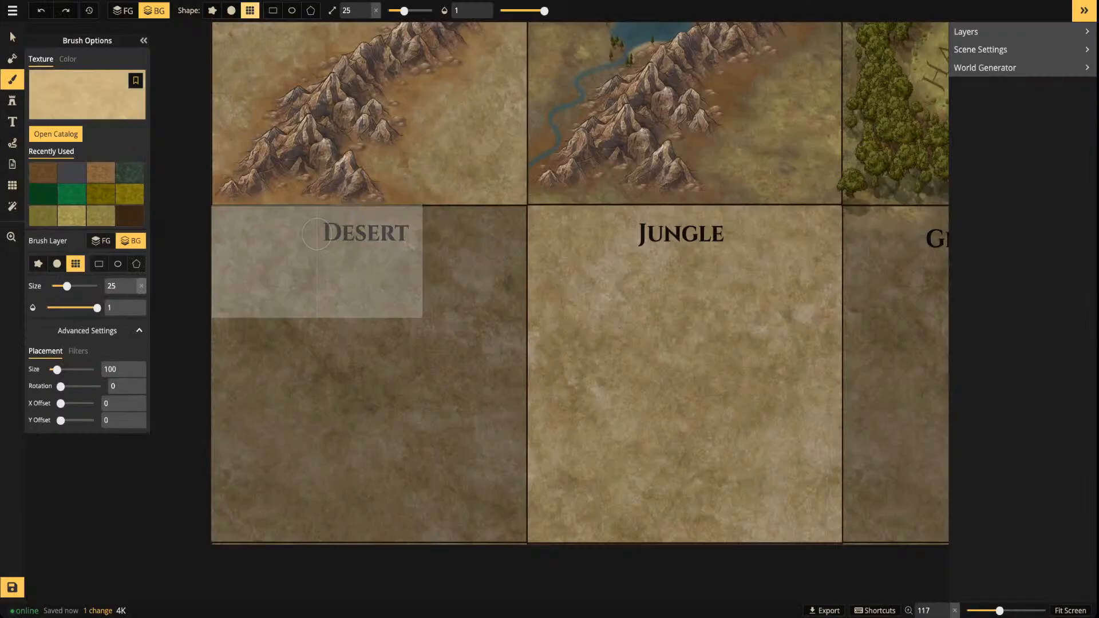
{"action": "scroll", "coordinate": [316, 233], "scroll_direction": "down", "scroll_amount": 2}
{"action": "mouse_move", "coordinate": [275, 264]}
{"action": "left_mouse_down"}
{"action": "mouse_move", "coordinate": [366, 263]}
{"action": "mouse_move", "coordinate": [420, 312]}
{"action": "mouse_move", "coordinate": [360, 360]}
{"action": "mouse_move", "coordinate": [274, 361]}
{"action": "mouse_move", "coordinate": [275, 452]}
{"action": "mouse_move", "coordinate": [344, 441]}
{"action": "mouse_move", "coordinate": [452, 452]}
{"action": "left_mouse_up"}
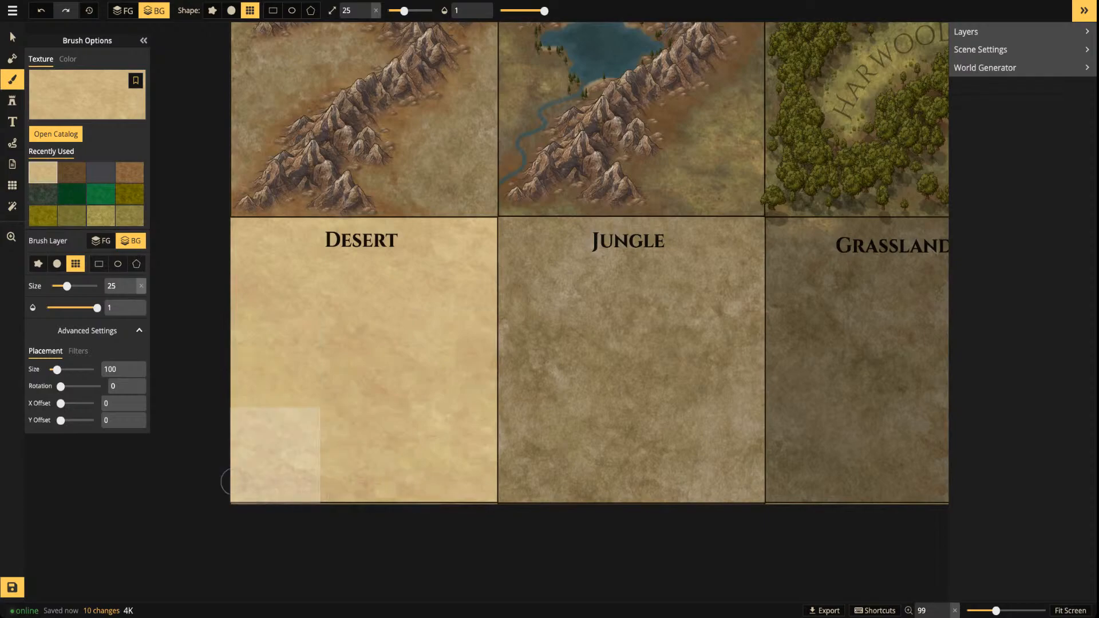
{"action": "left_click", "coordinate": [234, 482]}
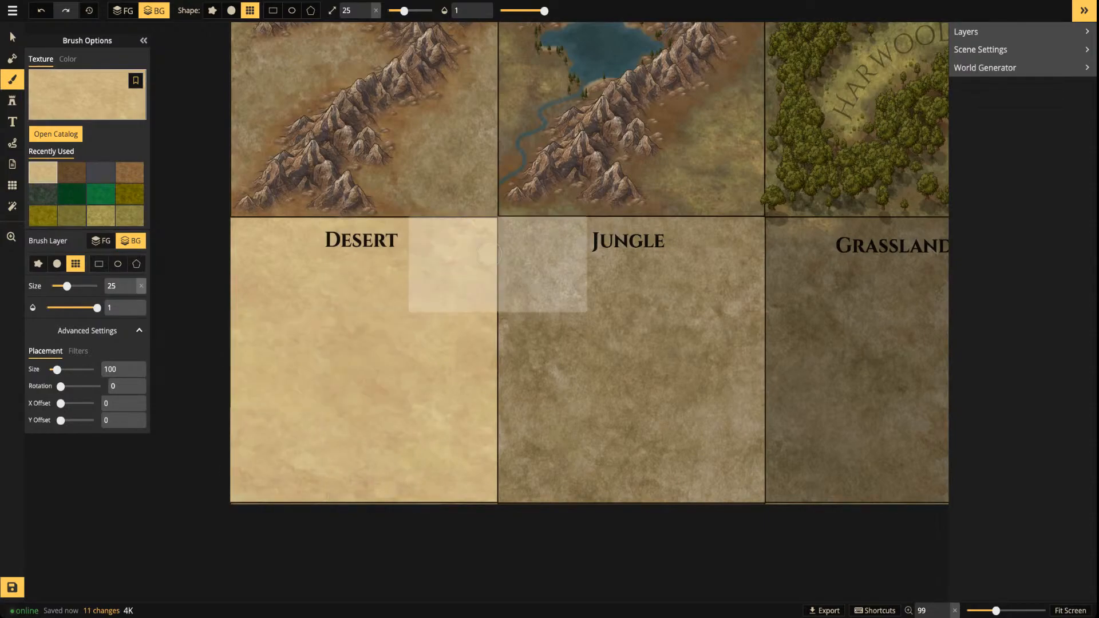
{"action": "left_click", "coordinate": [86, 101]}
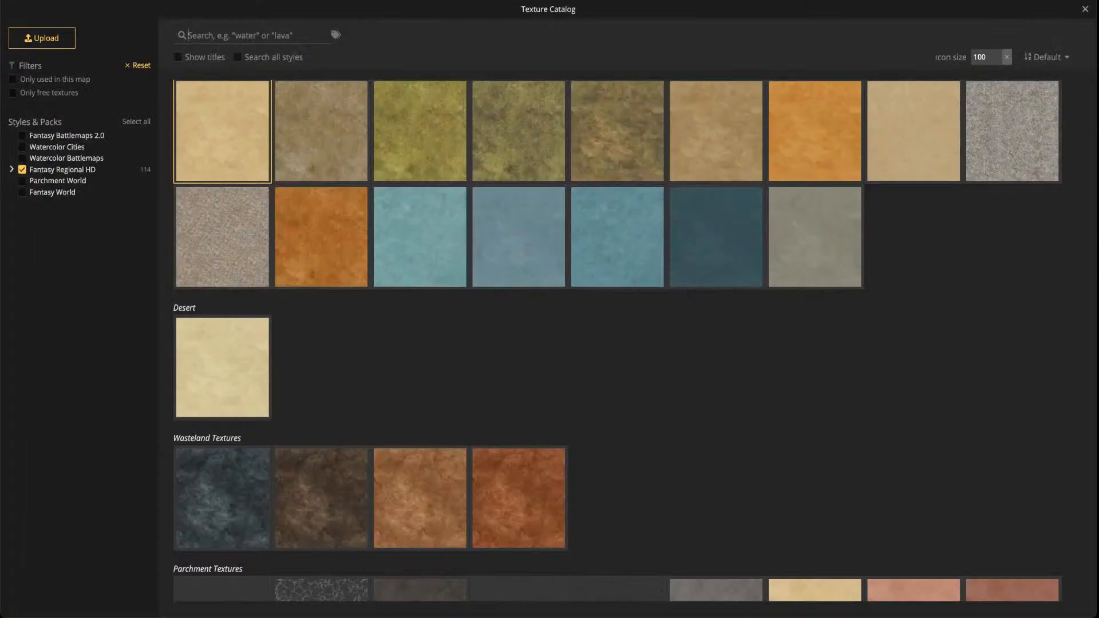
{"action": "key", "text": "Escape"}
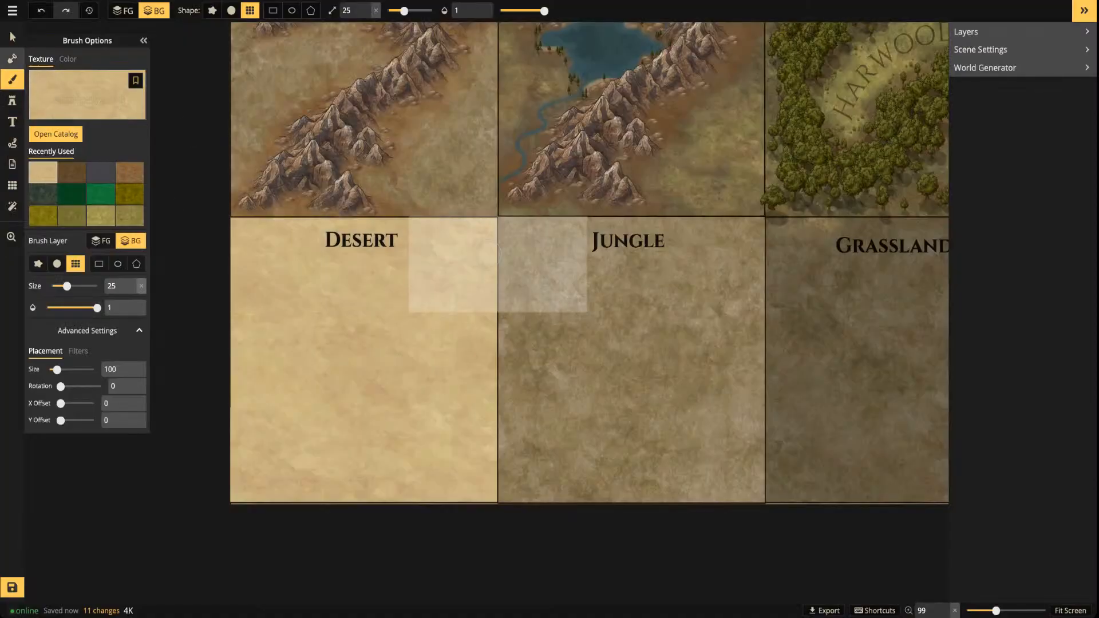
{"action": "left_click", "coordinate": [11, 36]}
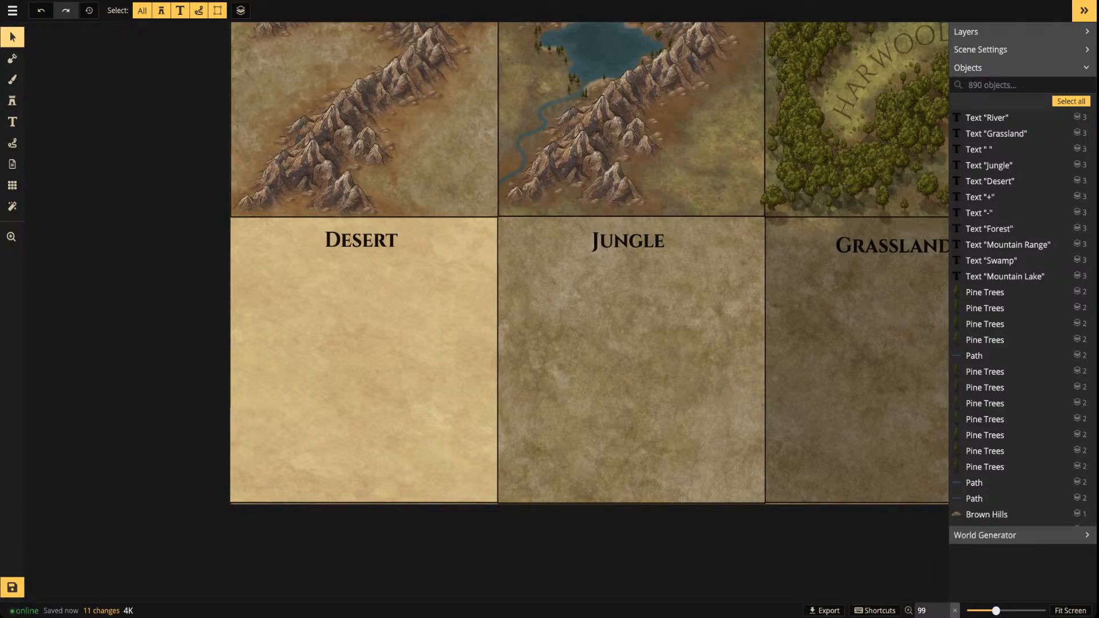
{"action": "scroll", "coordinate": [286, 240], "scroll_direction": "down", "scroll_amount": 2}
{"action": "scroll", "coordinate": [286, 240], "scroll_direction": "up", "scroll_amount": 2}
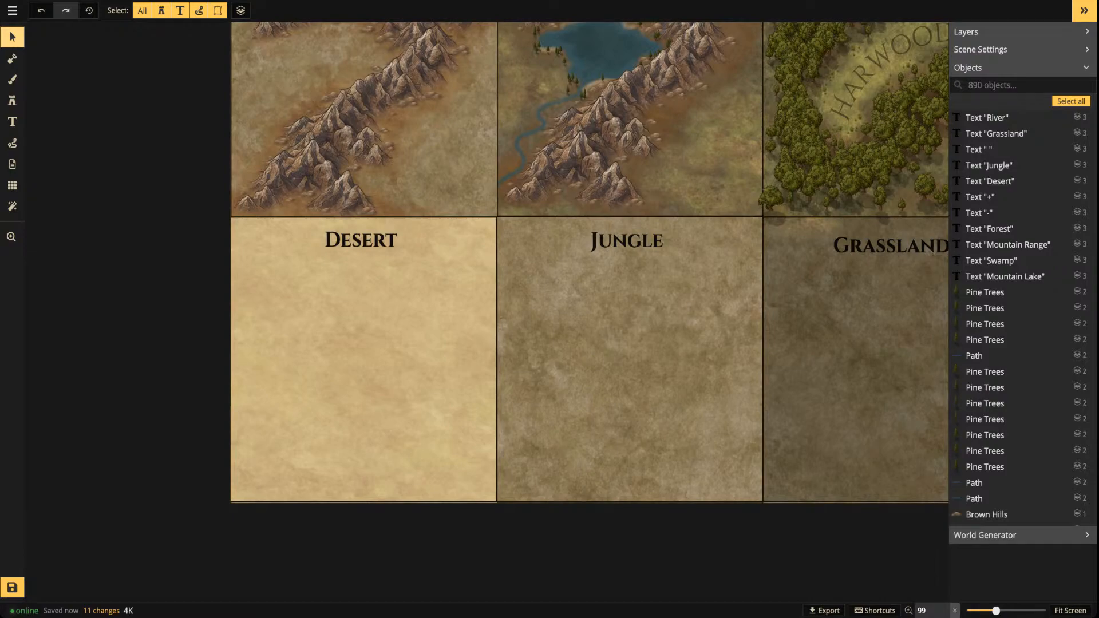
{"action": "scroll", "coordinate": [315, 260], "scroll_direction": "down", "scroll_amount": 1}
{"action": "left_click_drag", "start_coordinate": [309, 182], "coordinate": [146, 261]}
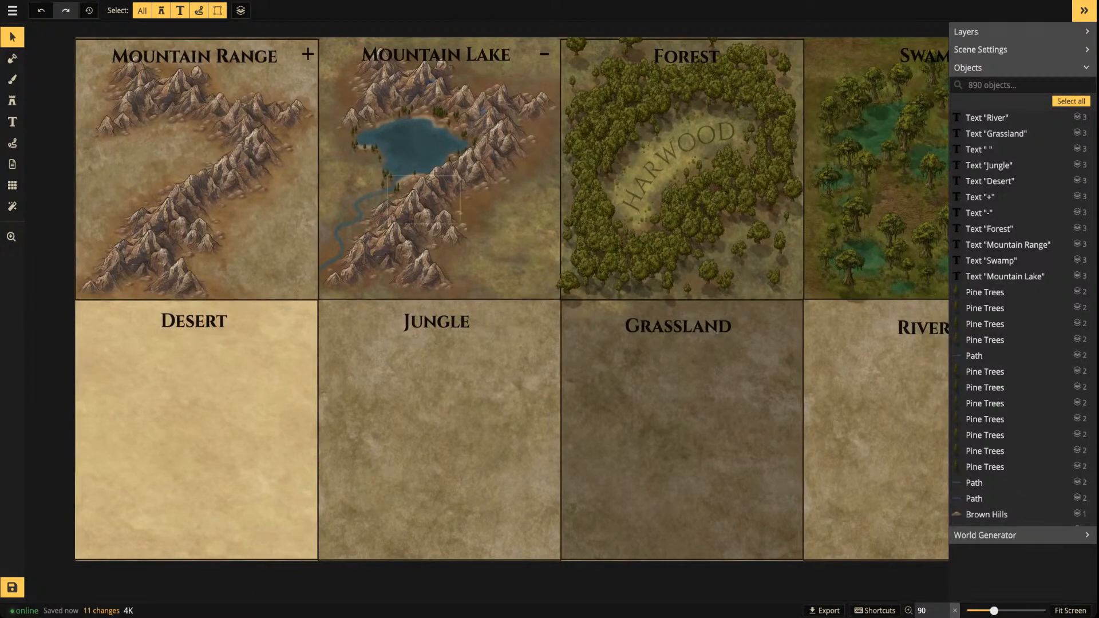
{"action": "left_click_drag", "start_coordinate": [206, 353], "coordinate": [445, 312]}
{"action": "scroll", "coordinate": [445, 312], "scroll_direction": "up", "scroll_amount": 1}
{"action": "scroll", "coordinate": [457, 316], "scroll_direction": "up", "scroll_amount": 2}
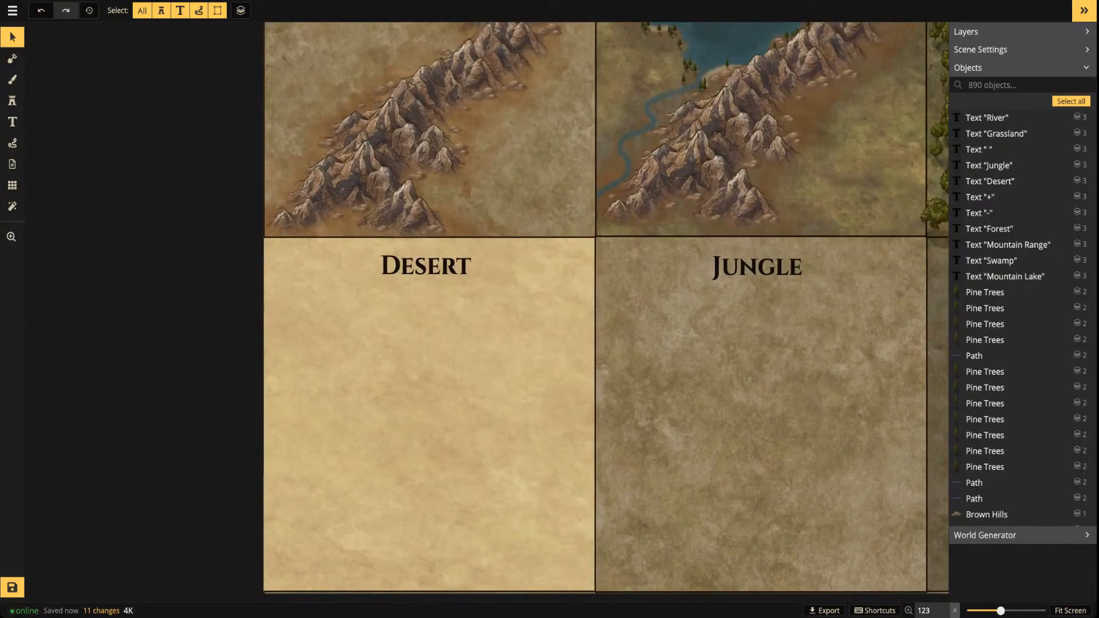
{"action": "scroll", "coordinate": [359, 381], "scroll_direction": "down", "scroll_amount": 2}
Load the Mountains (Small) stamp set from Fantasy Regional HD and set the stamp size to 30
{"action": "left_click", "coordinate": [12, 101]}
{"action": "key", "text": "f"}
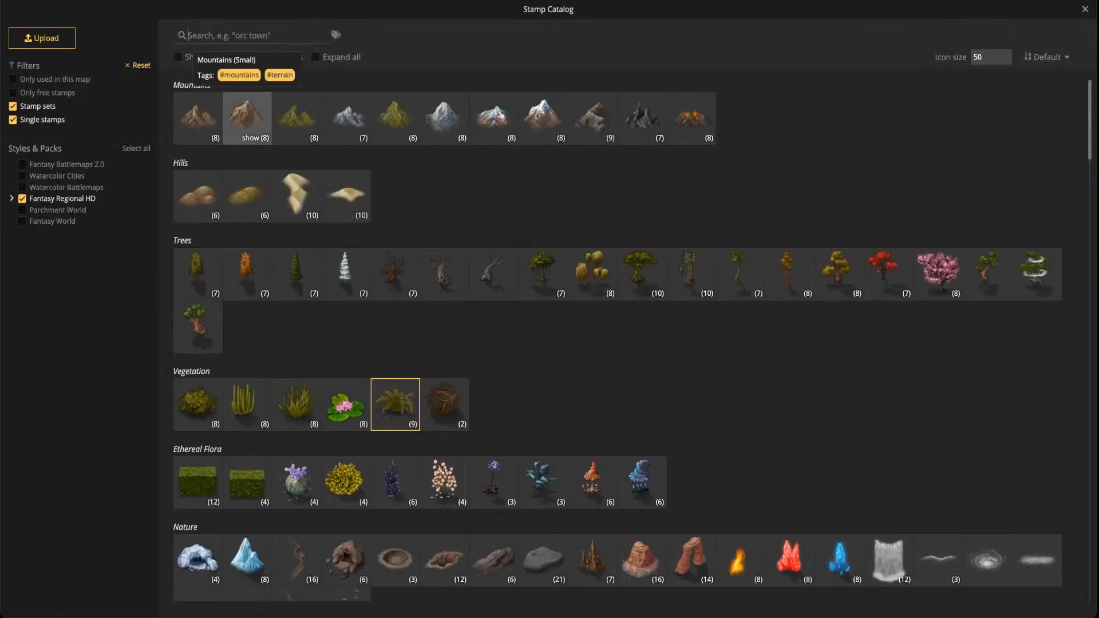
{"action": "left_click", "coordinate": [246, 117]}
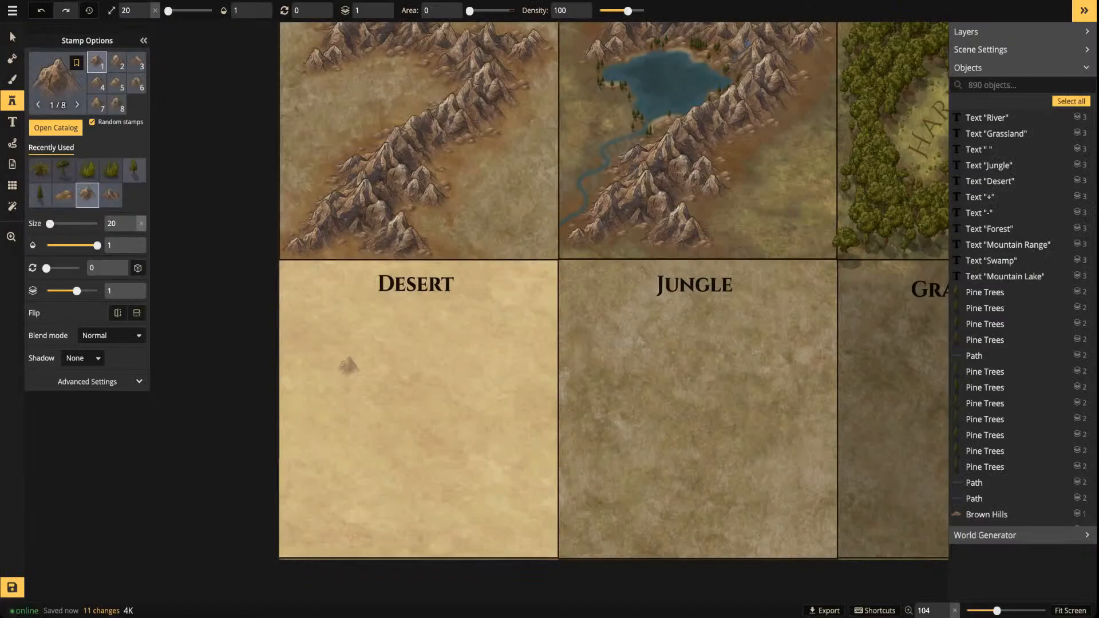
{"action": "scroll", "coordinate": [348, 364], "scroll_direction": "down", "scroll_amount": 2}
{"action": "scroll", "coordinate": [350, 346], "scroll_direction": "up", "scroll_amount": 2}
{"action": "scroll", "coordinate": [351, 346], "scroll_direction": "down", "scroll_amount": 1}
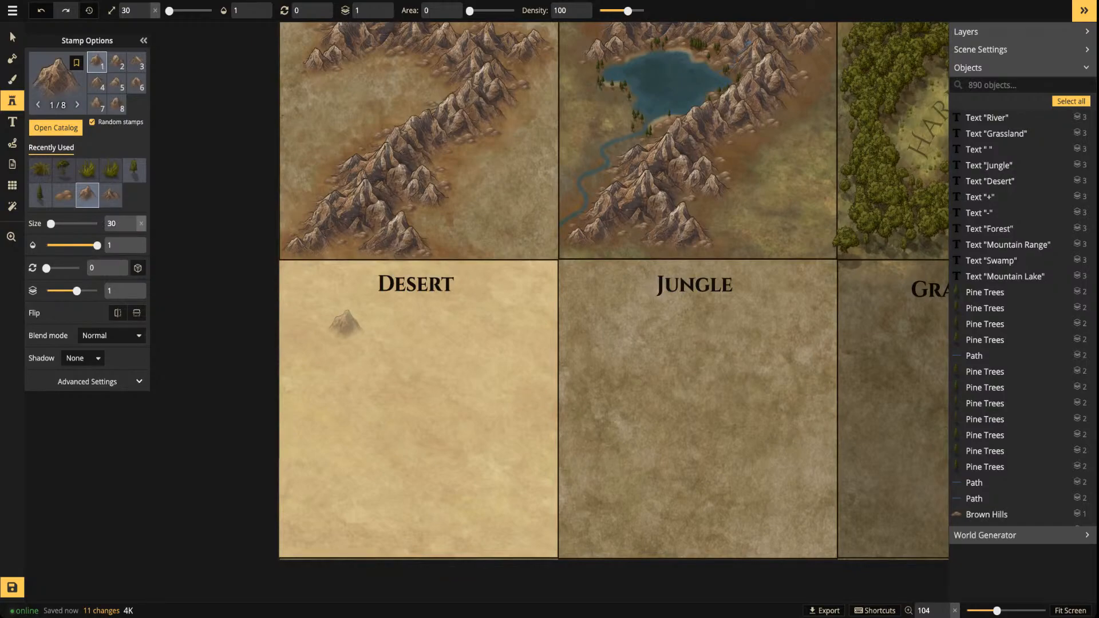
{"action": "key", "text": "space"}
{"action": "left_click_drag", "start_coordinate": [345, 324], "coordinate": [325, 420]}
{"action": "left_click_drag", "start_coordinate": [339, 372], "coordinate": [370, 307]}
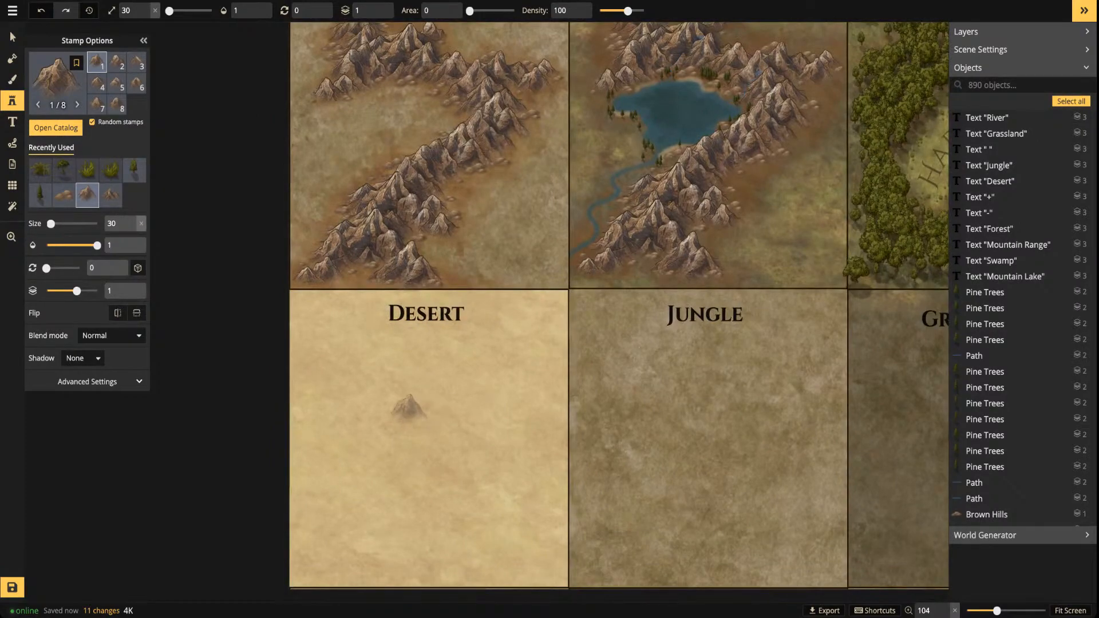
Place two winding ranges of small mountains on the Desert tile, one in its upper-left corner and one in its lower-right part
{"action": "mouse_move", "coordinate": [382, 325]}
{"action": "left_mouse_down"}
{"action": "mouse_move", "coordinate": [324, 371]}
{"action": "mouse_move", "coordinate": [290, 422]}
{"action": "left_mouse_up"}
{"action": "mouse_move", "coordinate": [529, 462]}
{"action": "left_mouse_down"}
{"action": "mouse_move", "coordinate": [472, 461]}
{"action": "mouse_move", "coordinate": [455, 475]}
{"action": "mouse_move", "coordinate": [440, 543]}
{"action": "left_mouse_up"}
{"action": "left_click_drag", "start_coordinate": [487, 449], "coordinate": [492, 434]}
Extend both desert ranges with single size 30 mountains at their ends and along their edges
{"action": "left_click", "coordinate": [321, 410]}
{"action": "left_click", "coordinate": [331, 356]}
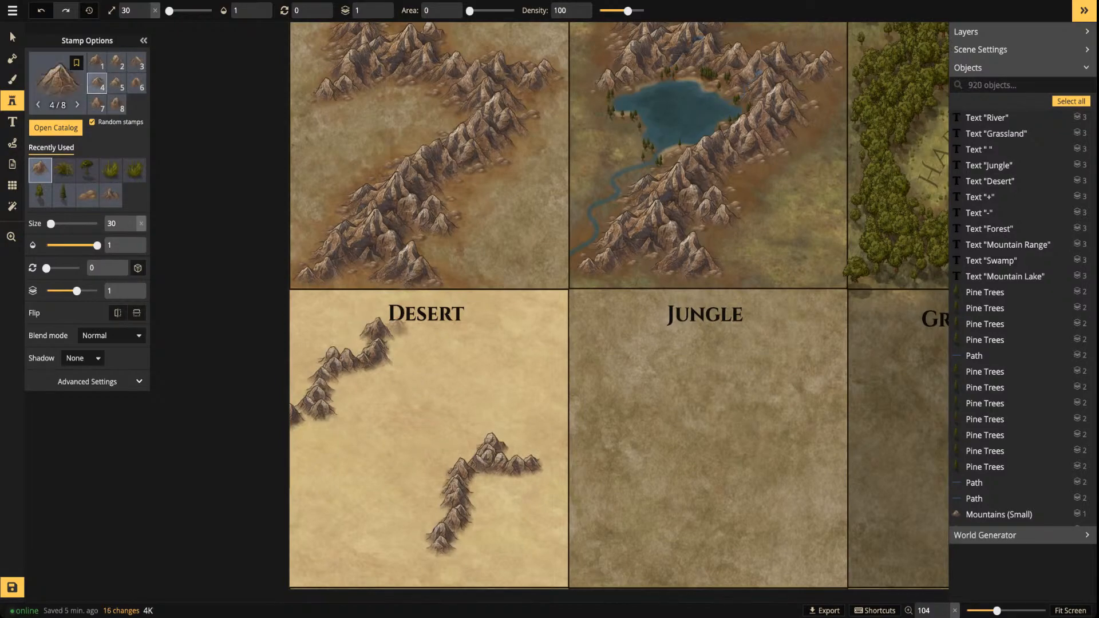
{"action": "left_click", "coordinate": [395, 322]}
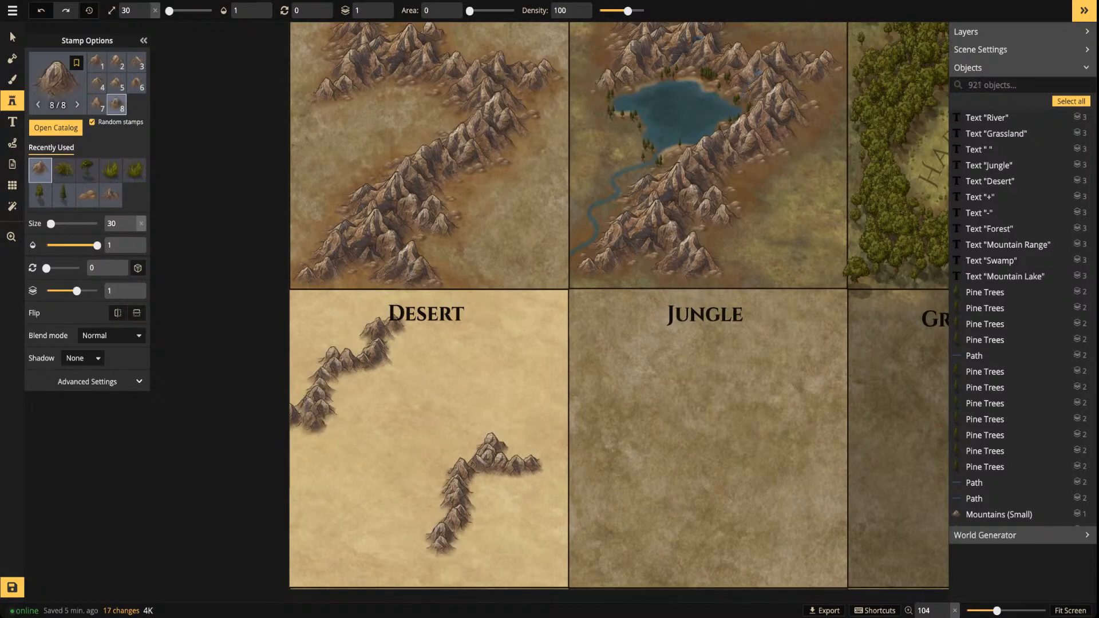
{"action": "left_click", "coordinate": [490, 438]}
{"action": "left_click", "coordinate": [489, 432]}
{"action": "left_click", "coordinate": [440, 538]}
{"action": "left_click", "coordinate": [438, 554]}
{"action": "left_click", "coordinate": [443, 491]}
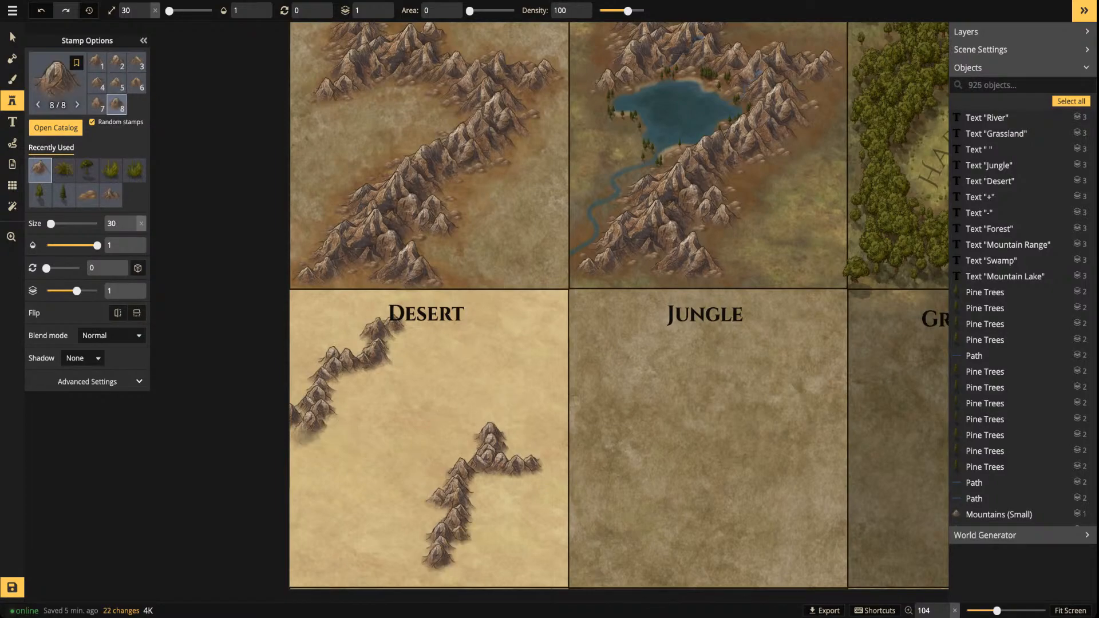
{"action": "left_click", "coordinate": [296, 438]}
{"action": "left_click", "coordinate": [291, 441]}
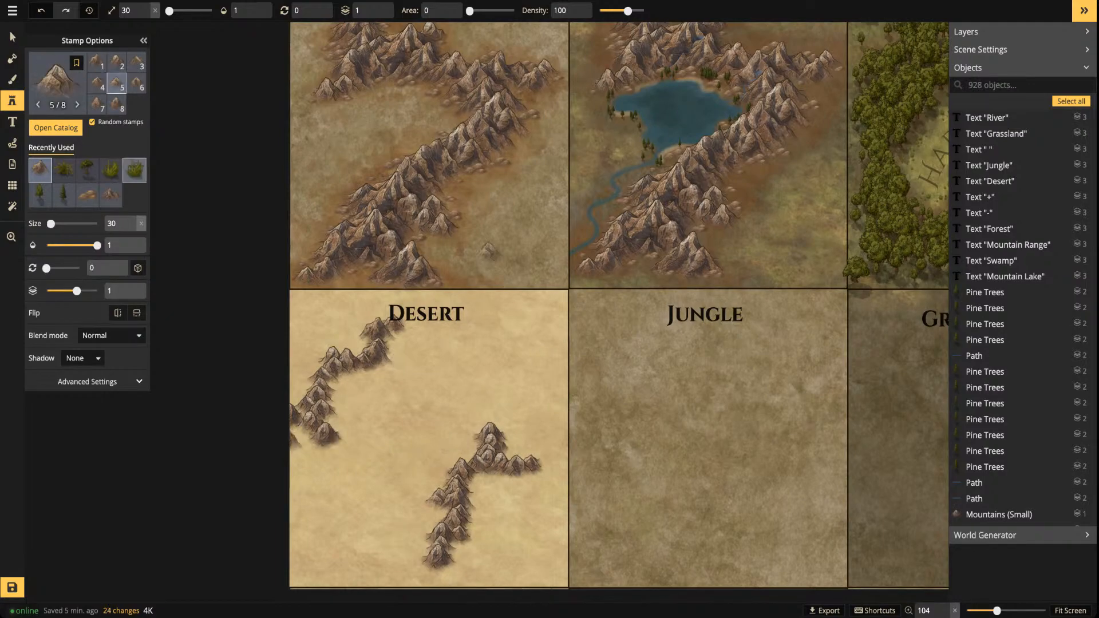
Scatter single mountains at stamp size 20 around both desert ranges as smaller foothills
{"action": "key", "text": "["}
{"action": "left_click", "coordinate": [465, 444]}
{"action": "left_click", "coordinate": [439, 470]}
{"action": "left_click", "coordinate": [421, 497]}
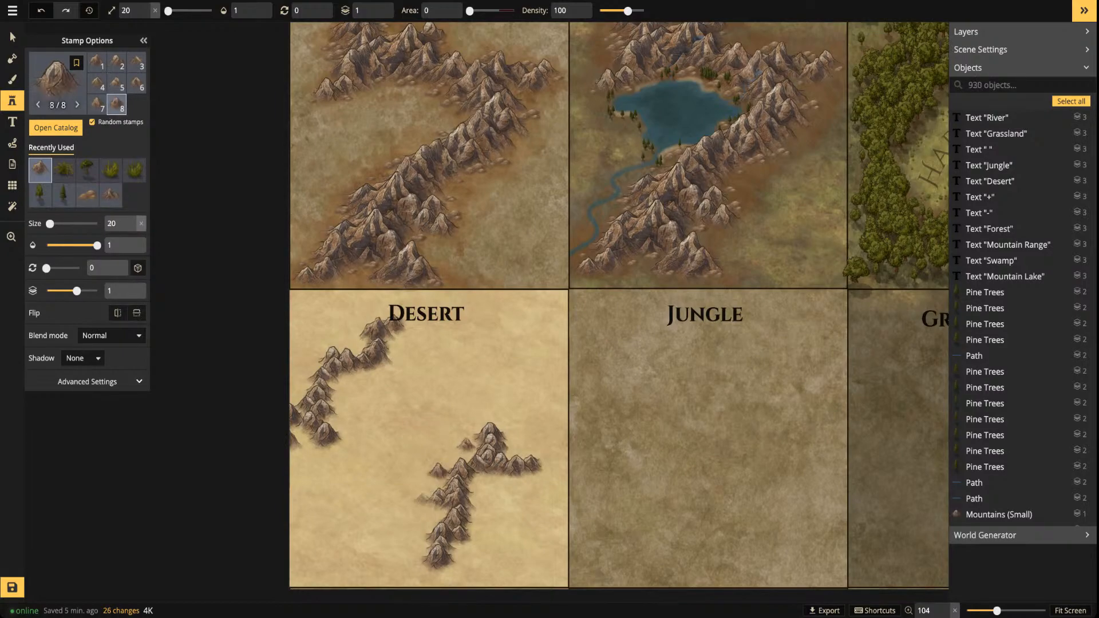
{"action": "left_click", "coordinate": [501, 474]}
{"action": "left_click", "coordinate": [513, 450]}
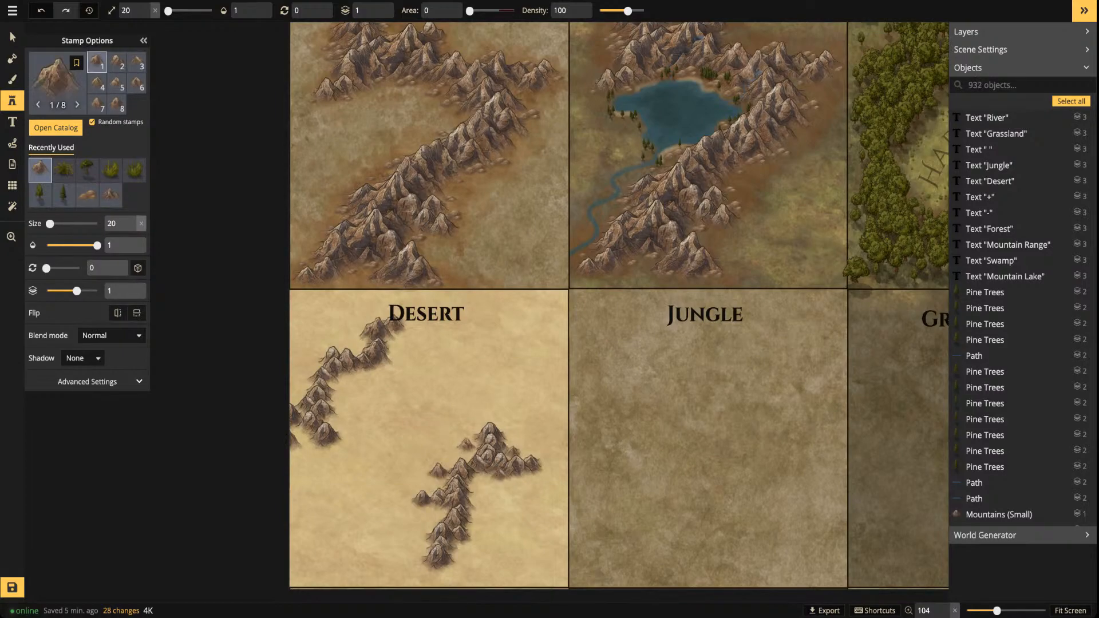
{"action": "left_click", "coordinate": [444, 563]}
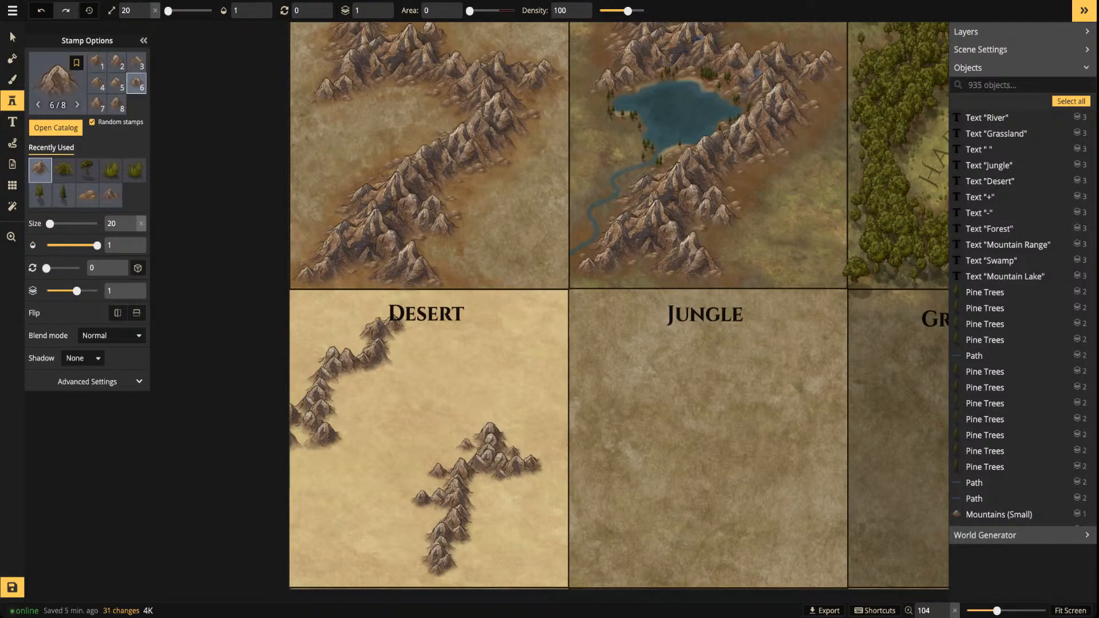
{"action": "left_click", "coordinate": [314, 441]}
{"action": "left_click", "coordinate": [345, 376]}
{"action": "left_click", "coordinate": [356, 343]}
{"action": "left_click", "coordinate": [364, 308]}
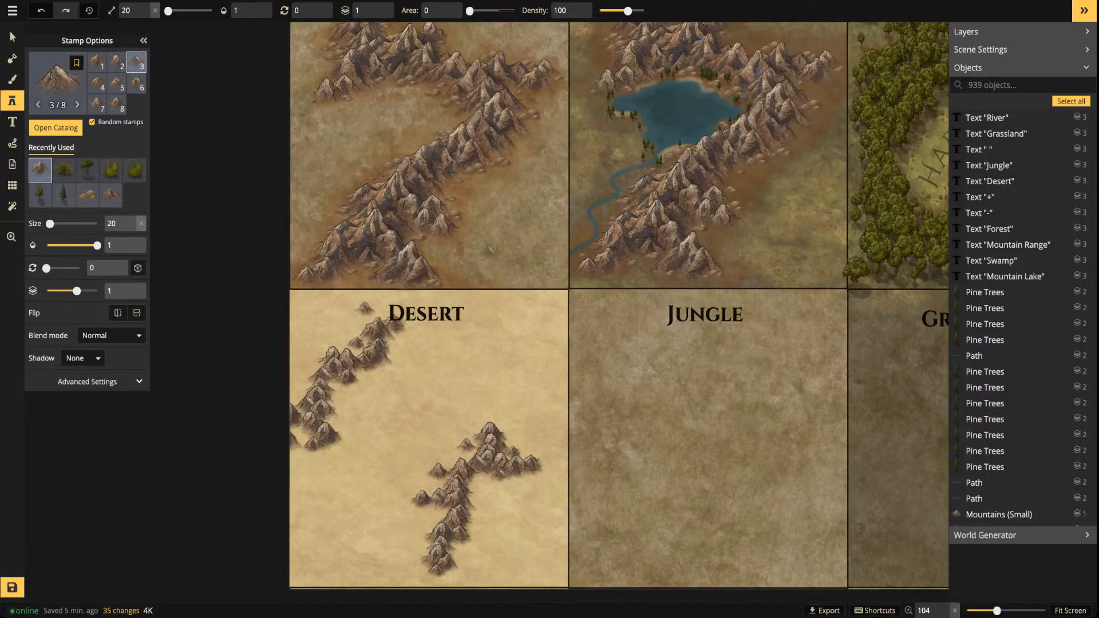
Move the lower-right desert range up and toward the tile's right edge, and tuck the stray top mountain into the upper-left range
{"action": "left_click", "coordinate": [12, 36]}
{"action": "left_click_drag", "start_coordinate": [392, 407], "coordinate": [566, 595]}
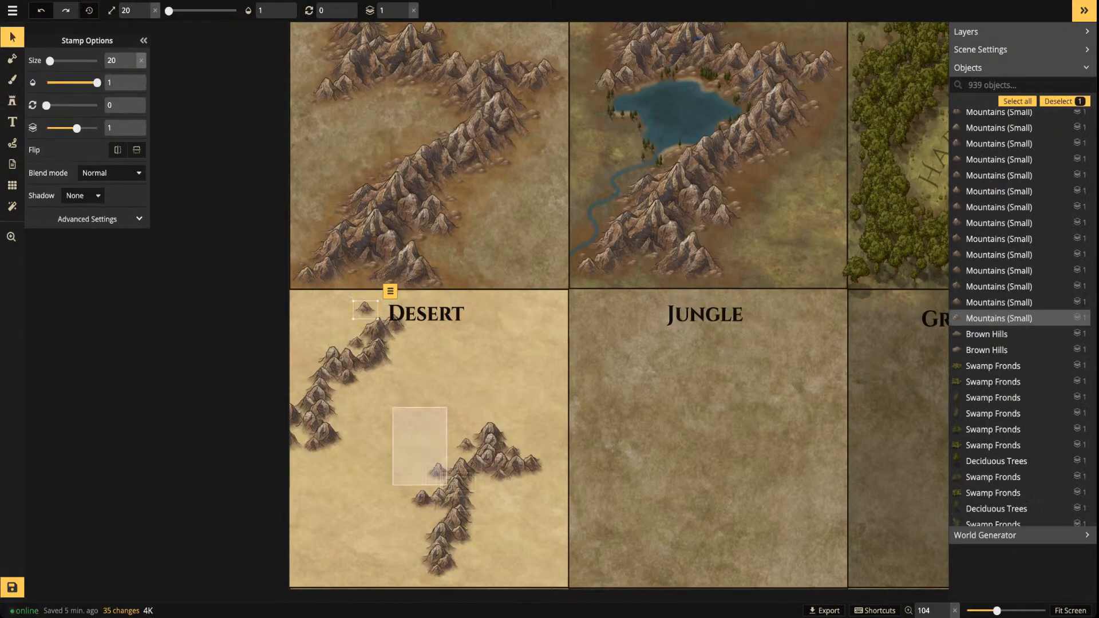
{"action": "left_click_drag", "start_coordinate": [458, 497], "coordinate": [477, 455]}
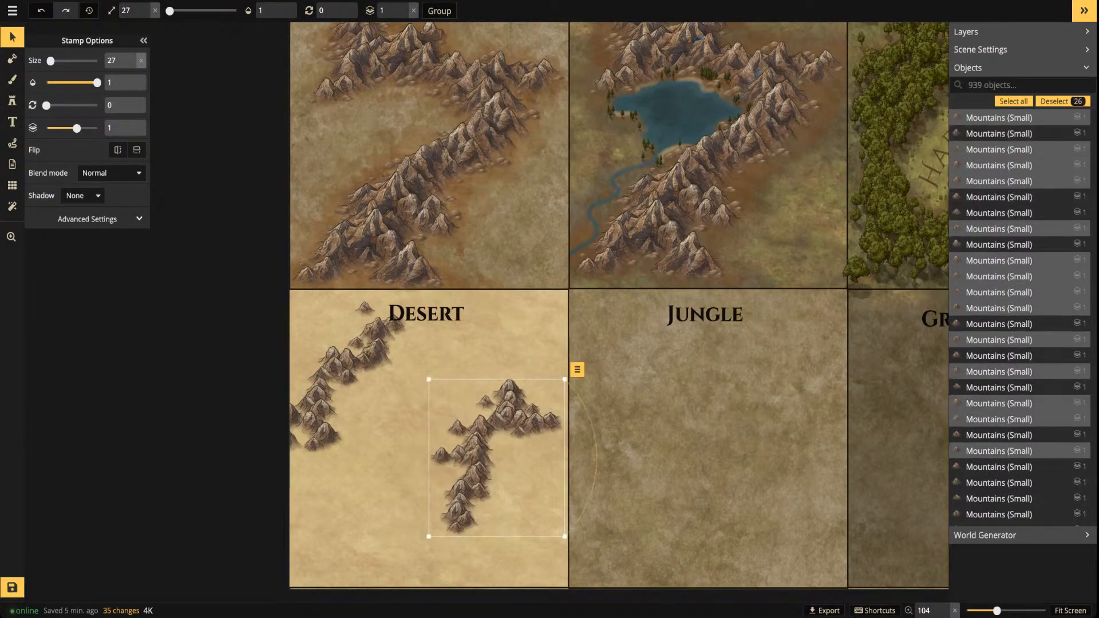
{"action": "left_click_drag", "start_coordinate": [364, 308], "coordinate": [294, 323]}
{"action": "key", "text": "space"}
{"action": "left_click_drag", "start_coordinate": [343, 376], "coordinate": [501, 554]}
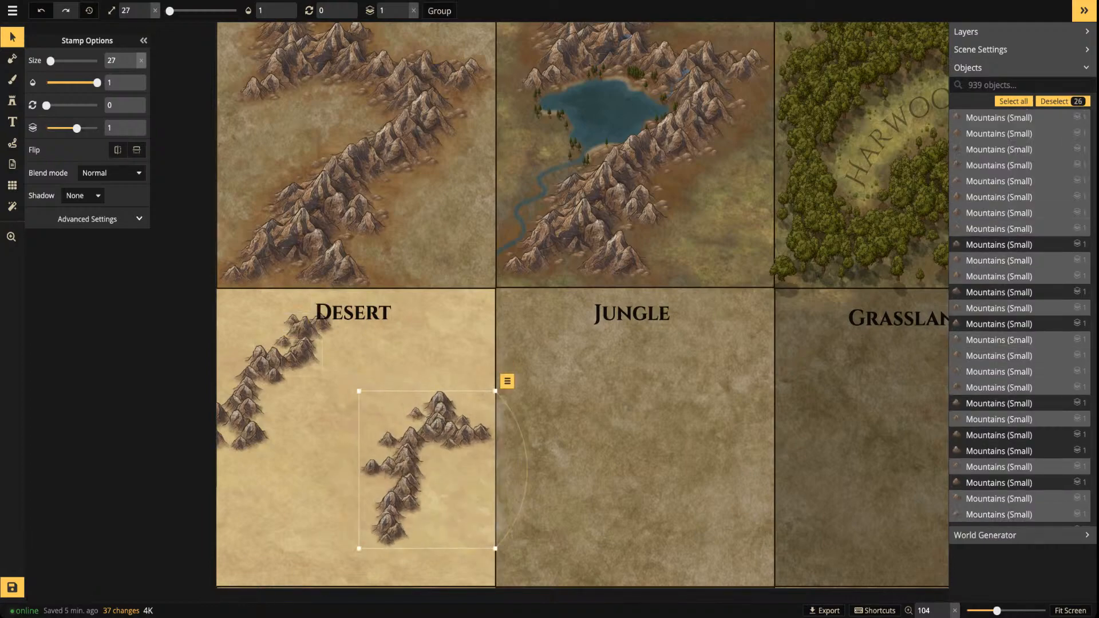
{"action": "key", "text": "Escape"}
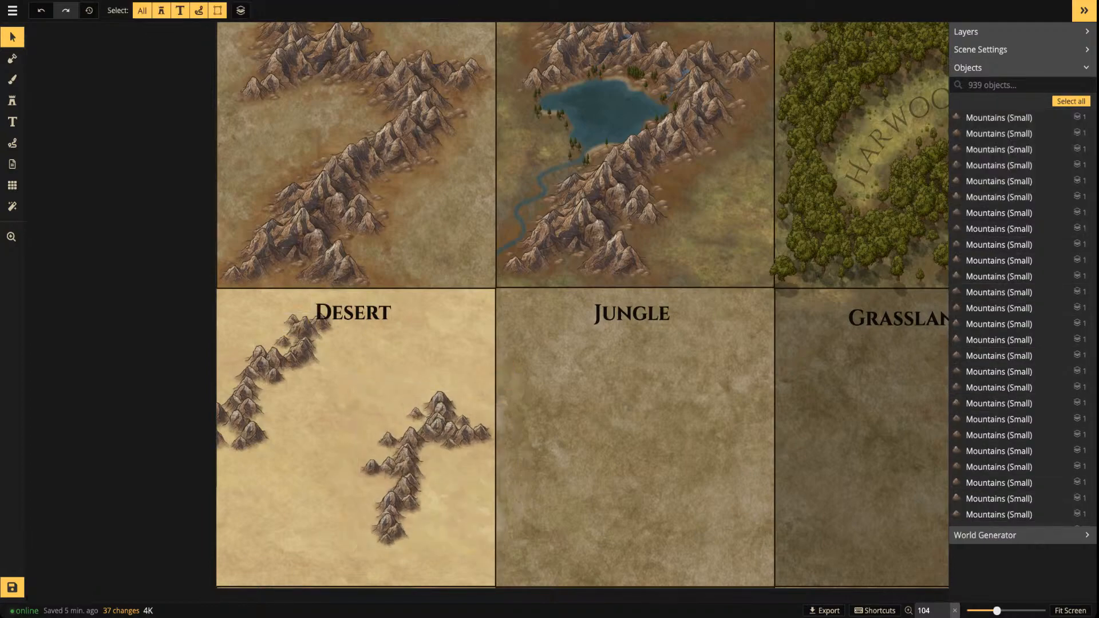
Load the brush with the first brown texture of the Grass Textures group in Fantasy Regional HD
{"action": "key", "text": "b"}
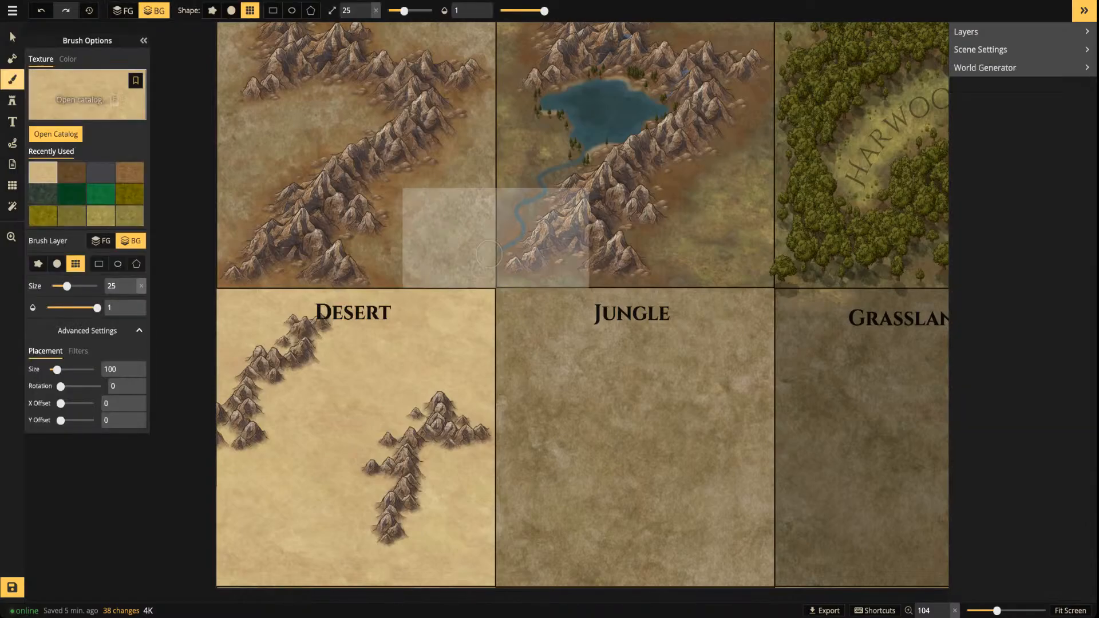
{"action": "left_click", "coordinate": [87, 95]}
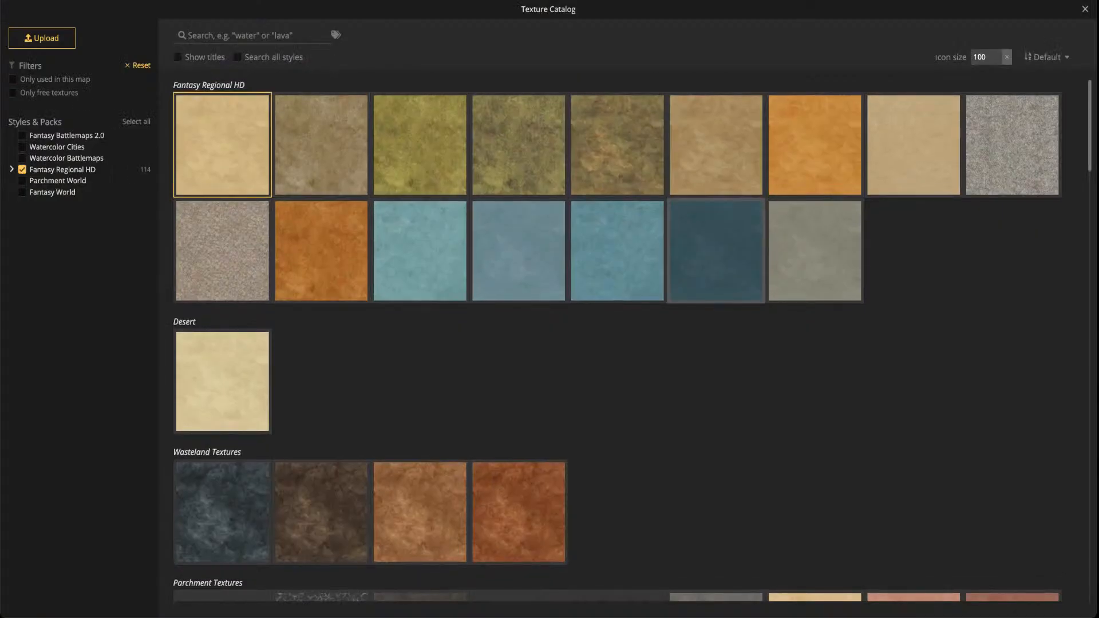
{"action": "scroll", "coordinate": [618, 341], "scroll_direction": "down", "scroll_amount": 10}
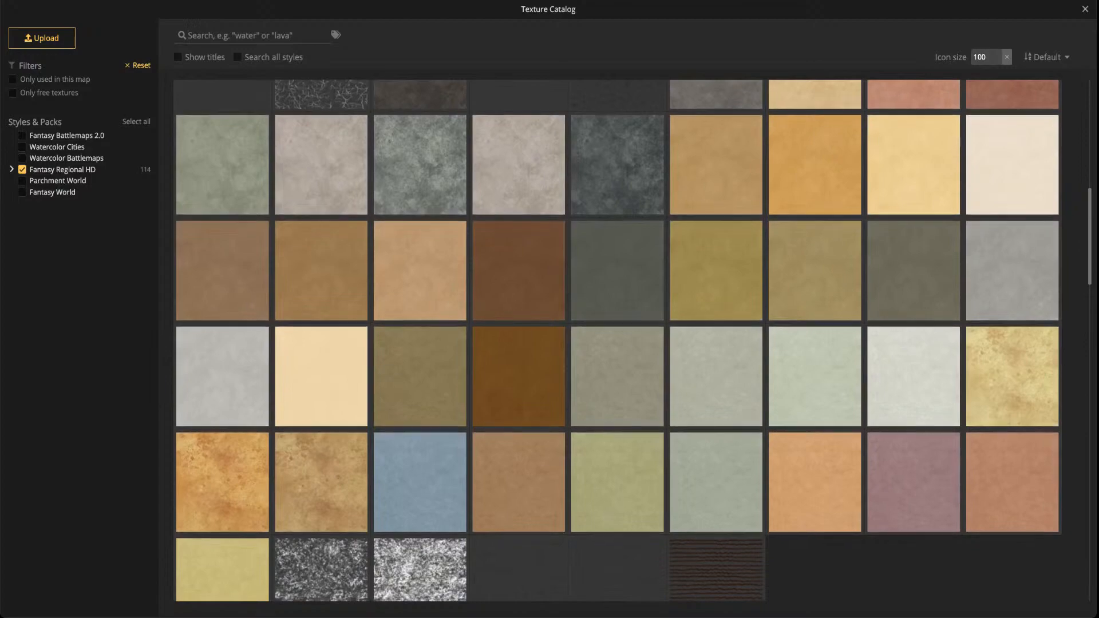
{"action": "scroll", "coordinate": [618, 275], "scroll_direction": "down", "scroll_amount": 10}
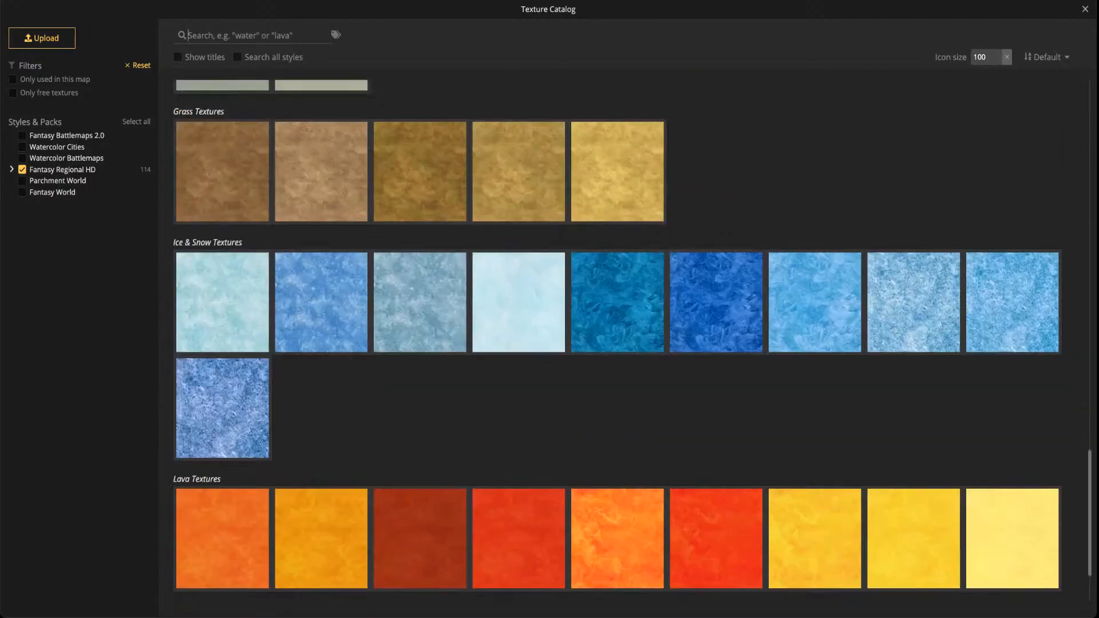
{"action": "scroll", "coordinate": [243, 217], "scroll_direction": "up", "scroll_amount": 1}
{"action": "left_click", "coordinate": [243, 218]}
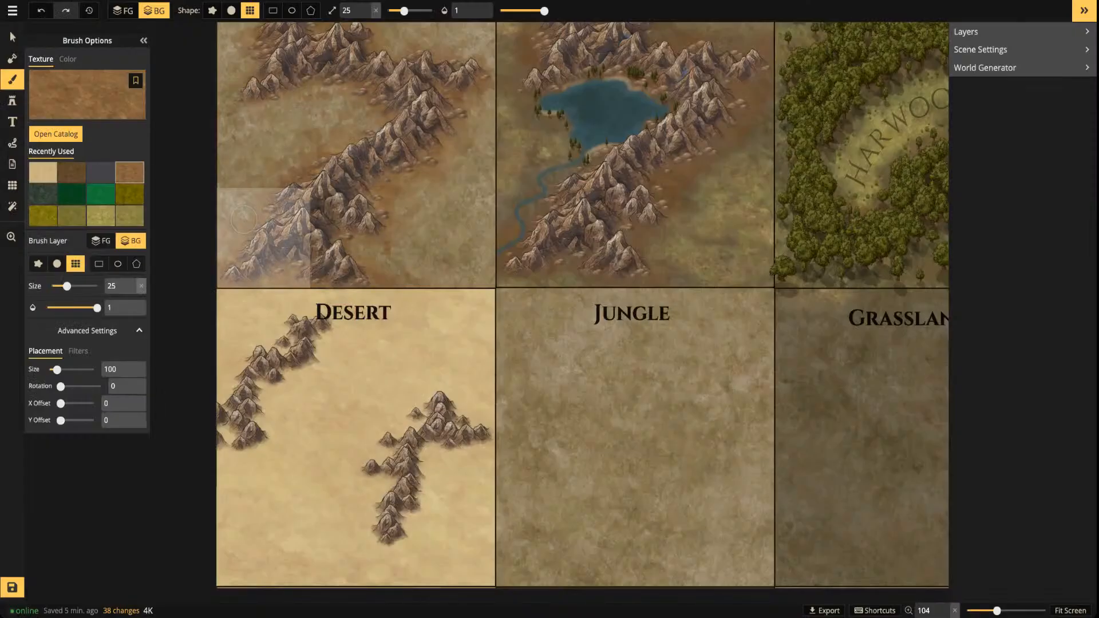
Configure the brush as round with size 12, softness 1 and opacity 0.52
{"action": "left_click", "coordinate": [231, 11]}
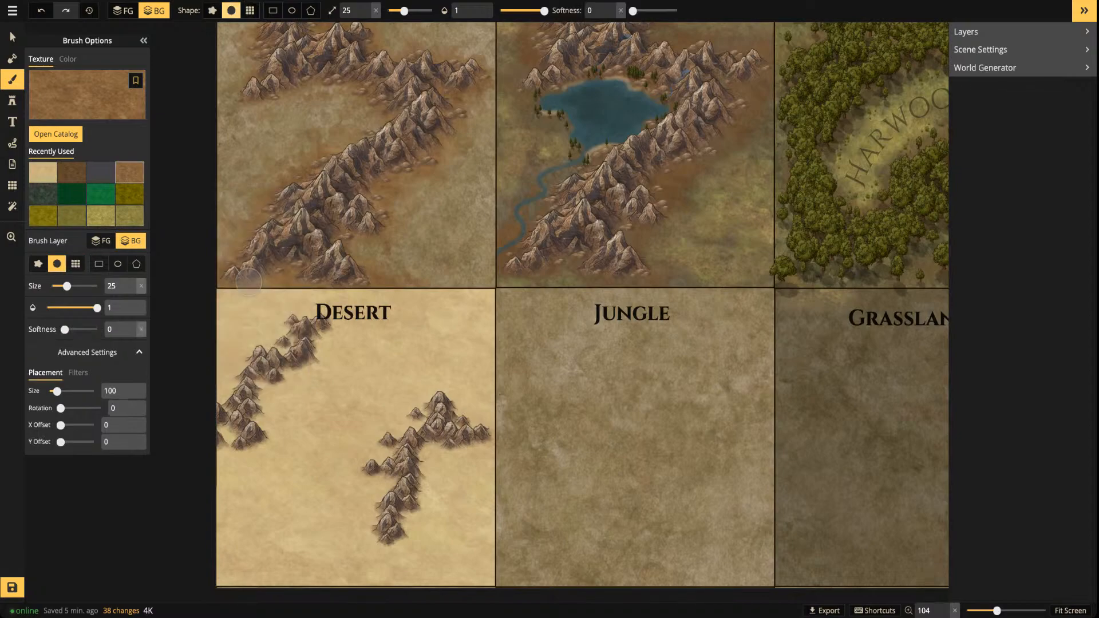
{"action": "left_click_drag", "start_coordinate": [404, 10], "coordinate": [398, 10]}
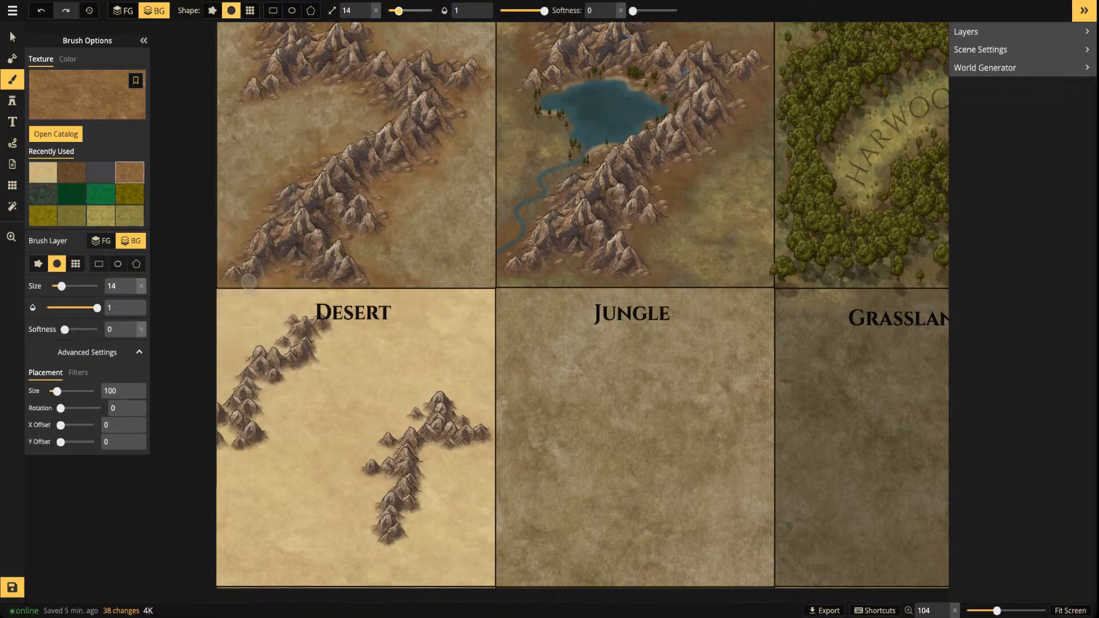
{"action": "left_click", "coordinate": [677, 10]}
{"action": "left_click", "coordinate": [525, 11]}
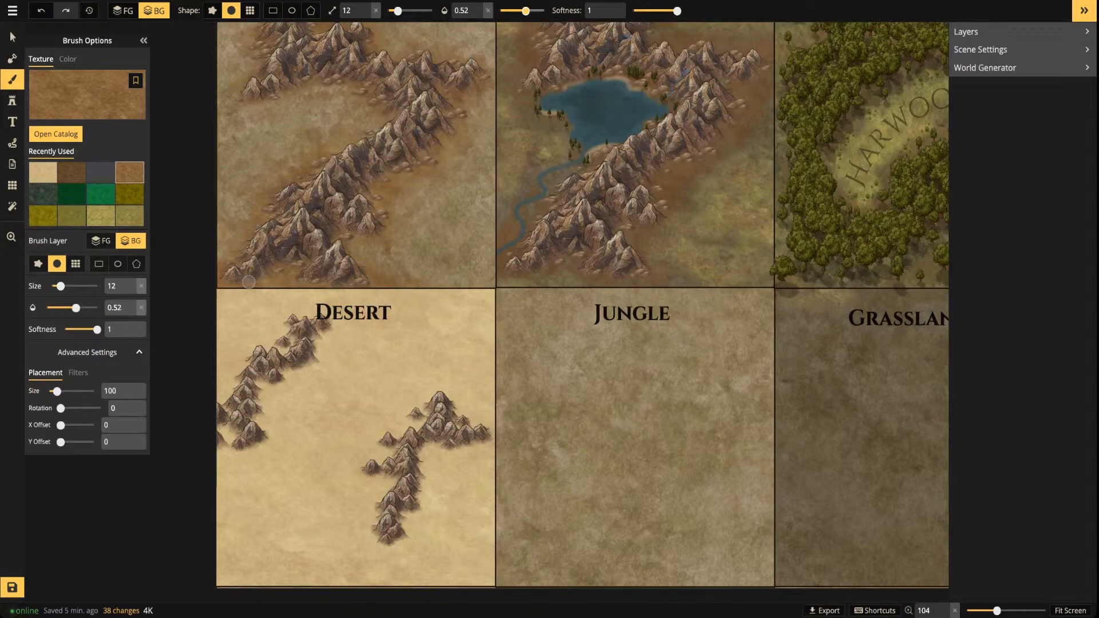
{"action": "scroll", "coordinate": [314, 376], "scroll_direction": "up", "scroll_amount": 3}
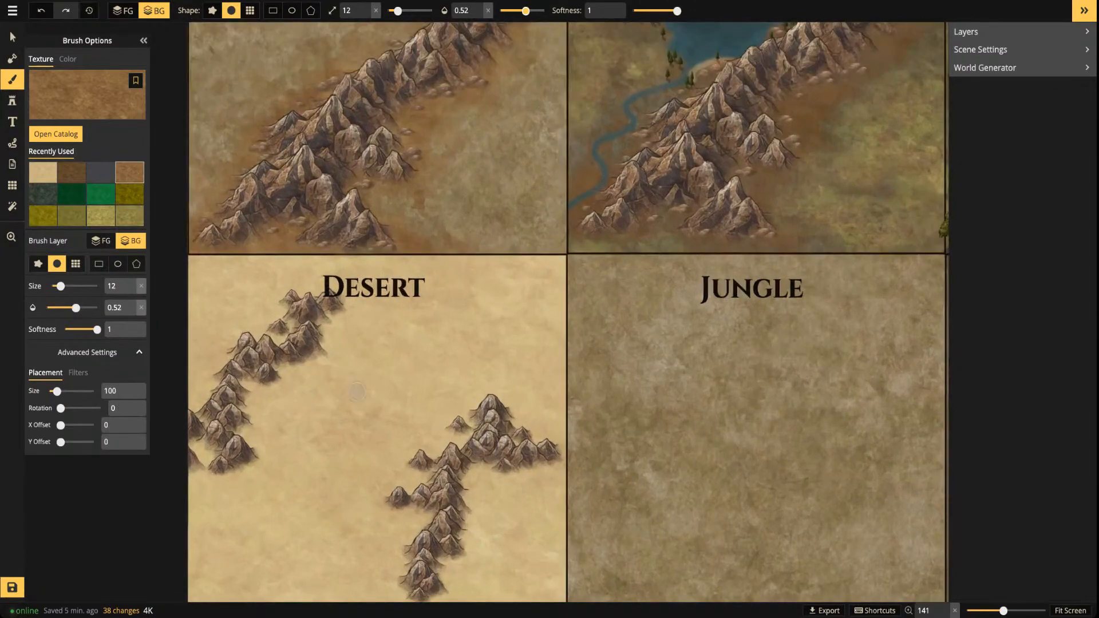
{"action": "scroll", "coordinate": [357, 409], "scroll_direction": "down", "scroll_amount": 2}
{"action": "left_click_drag", "start_coordinate": [359, 397], "coordinate": [446, 361]}
{"action": "left_click_drag", "start_coordinate": [395, 332], "coordinate": [421, 339]}
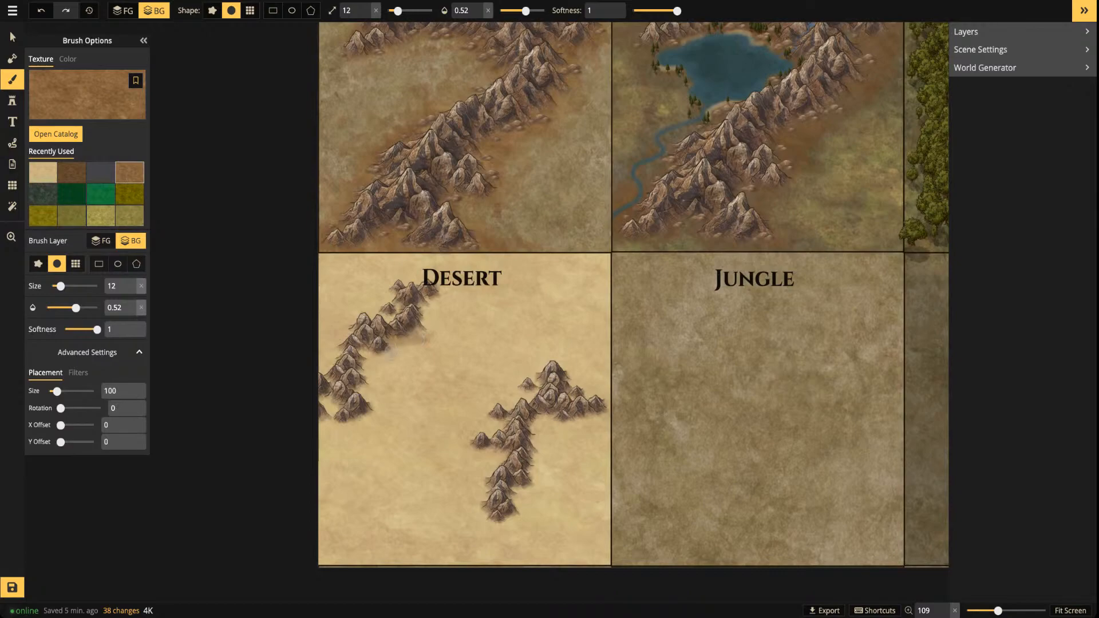
{"action": "mouse_move", "coordinate": [362, 355]}
{"action": "left_mouse_down"}
{"action": "mouse_move", "coordinate": [376, 362]}
{"action": "mouse_move", "coordinate": [352, 363]}
{"action": "mouse_move", "coordinate": [347, 377]}
{"action": "left_mouse_up"}
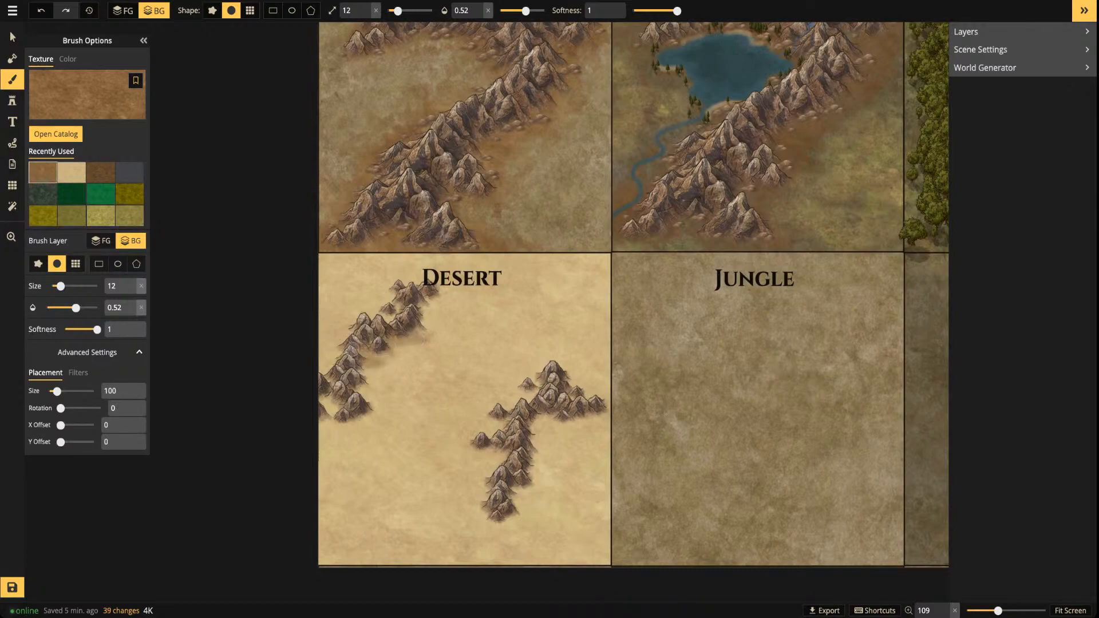
{"action": "key", "text": "ctrl+z"}
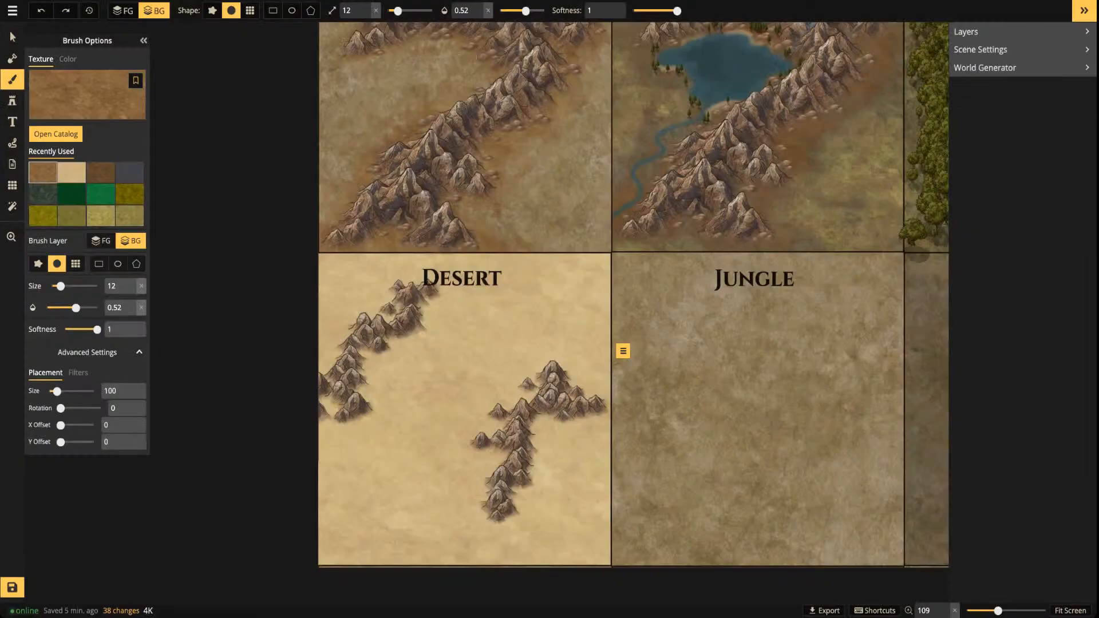
Shade the ground around both Desert mountain ranges with the brown texture at brush size 24
{"action": "left_click_drag", "start_coordinate": [398, 10], "coordinate": [403, 11]}
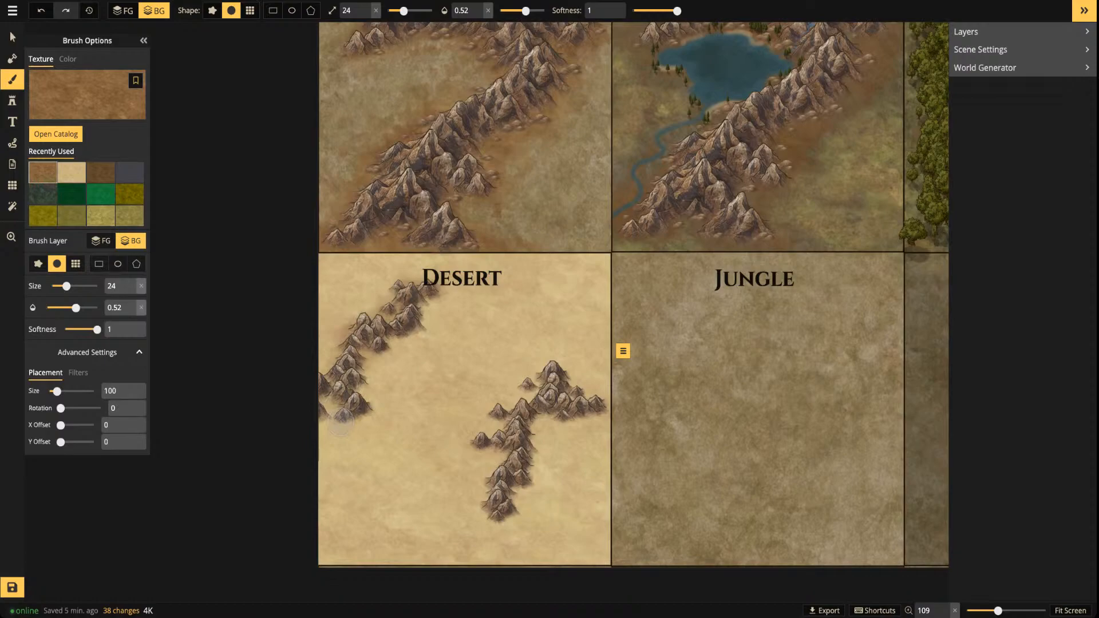
{"action": "mouse_move", "coordinate": [417, 311]}
{"action": "left_mouse_down"}
{"action": "mouse_move", "coordinate": [445, 298]}
{"action": "mouse_move", "coordinate": [409, 273]}
{"action": "mouse_move", "coordinate": [416, 297]}
{"action": "left_mouse_up"}
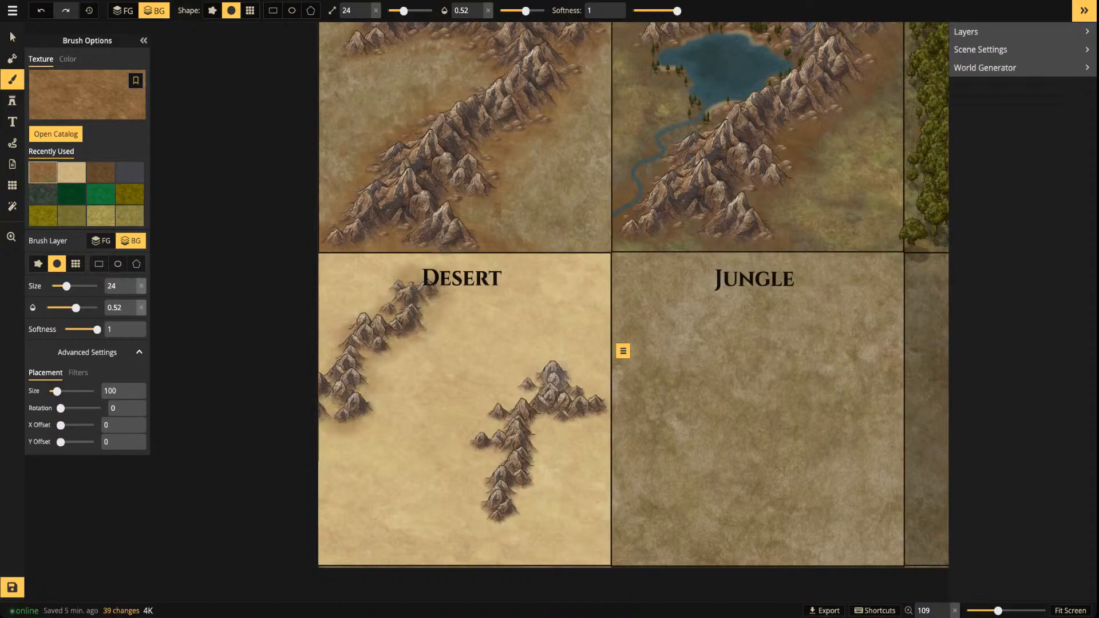
{"action": "mouse_move", "coordinate": [495, 449]}
{"action": "left_mouse_down"}
{"action": "mouse_move", "coordinate": [505, 473]}
{"action": "mouse_move", "coordinate": [489, 471]}
{"action": "left_mouse_up"}
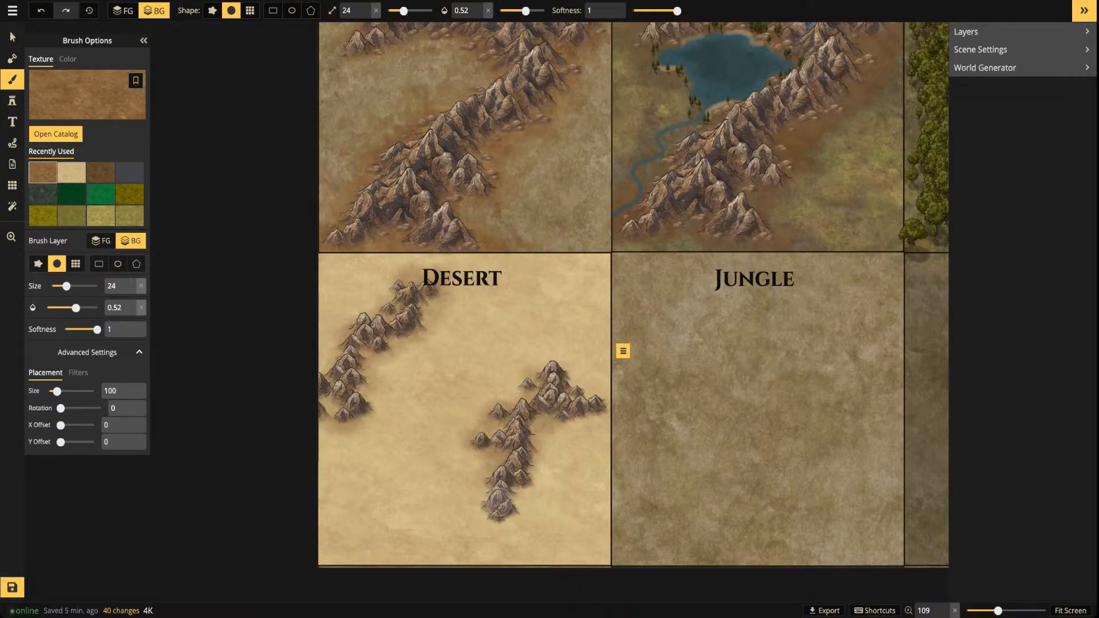
{"action": "left_click_drag", "start_coordinate": [499, 503], "coordinate": [501, 517]}
{"action": "mouse_move", "coordinate": [595, 418]}
{"action": "left_mouse_down"}
{"action": "mouse_move", "coordinate": [496, 530]}
{"action": "mouse_move", "coordinate": [524, 488]}
{"action": "mouse_move", "coordinate": [528, 529]}
{"action": "mouse_move", "coordinate": [558, 451]}
{"action": "mouse_move", "coordinate": [570, 496]}
{"action": "mouse_move", "coordinate": [583, 419]}
{"action": "mouse_move", "coordinate": [608, 551]}
{"action": "mouse_move", "coordinate": [606, 439]}
{"action": "mouse_move", "coordinate": [571, 371]}
{"action": "mouse_move", "coordinate": [606, 360]}
{"action": "mouse_move", "coordinate": [600, 410]}
{"action": "mouse_move", "coordinate": [603, 380]}
{"action": "mouse_move", "coordinate": [580, 400]}
{"action": "left_mouse_up"}
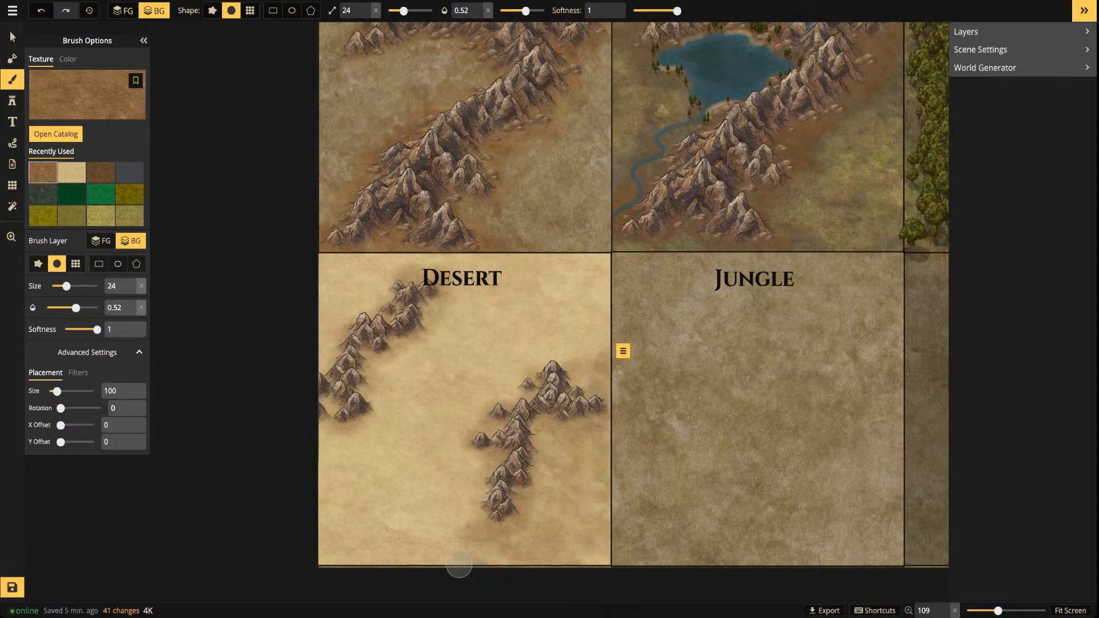
Extend the brown shading along the Desert tile's outer edges and beside the ranges, leaving a sandy area in the middle
{"action": "mouse_move", "coordinate": [428, 251]}
{"action": "left_mouse_down"}
{"action": "mouse_move", "coordinate": [329, 258]}
{"action": "mouse_move", "coordinate": [319, 318]}
{"action": "mouse_move", "coordinate": [328, 403]}
{"action": "mouse_move", "coordinate": [329, 327]}
{"action": "mouse_move", "coordinate": [338, 346]}
{"action": "mouse_move", "coordinate": [389, 279]}
{"action": "mouse_move", "coordinate": [389, 300]}
{"action": "mouse_move", "coordinate": [423, 267]}
{"action": "mouse_move", "coordinate": [461, 263]}
{"action": "mouse_move", "coordinate": [507, 289]}
{"action": "mouse_move", "coordinate": [562, 294]}
{"action": "mouse_move", "coordinate": [540, 310]}
{"action": "mouse_move", "coordinate": [528, 282]}
{"action": "mouse_move", "coordinate": [542, 269]}
{"action": "mouse_move", "coordinate": [587, 272]}
{"action": "mouse_move", "coordinate": [544, 324]}
{"action": "mouse_move", "coordinate": [599, 357]}
{"action": "mouse_move", "coordinate": [597, 274]}
{"action": "mouse_move", "coordinate": [582, 328]}
{"action": "mouse_move", "coordinate": [564, 286]}
{"action": "mouse_move", "coordinate": [575, 295]}
{"action": "mouse_move", "coordinate": [598, 261]}
{"action": "mouse_move", "coordinate": [450, 257]}
{"action": "mouse_move", "coordinate": [389, 277]}
{"action": "mouse_move", "coordinate": [333, 387]}
{"action": "mouse_move", "coordinate": [319, 489]}
{"action": "mouse_move", "coordinate": [365, 519]}
{"action": "mouse_move", "coordinate": [327, 522]}
{"action": "mouse_move", "coordinate": [396, 527]}
{"action": "mouse_move", "coordinate": [317, 551]}
{"action": "mouse_move", "coordinate": [417, 551]}
{"action": "mouse_move", "coordinate": [349, 563]}
{"action": "mouse_move", "coordinate": [452, 549]}
{"action": "mouse_move", "coordinate": [471, 535]}
{"action": "mouse_move", "coordinate": [445, 561]}
{"action": "mouse_move", "coordinate": [309, 556]}
{"action": "left_mouse_up"}
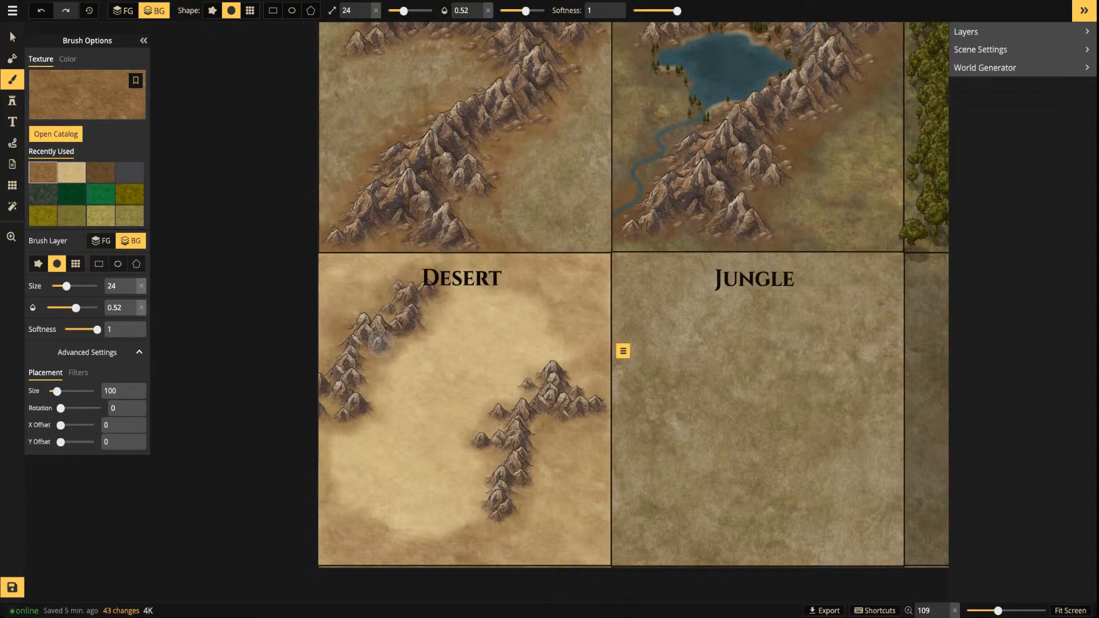
{"action": "left_click_drag", "start_coordinate": [335, 408], "coordinate": [287, 492]}
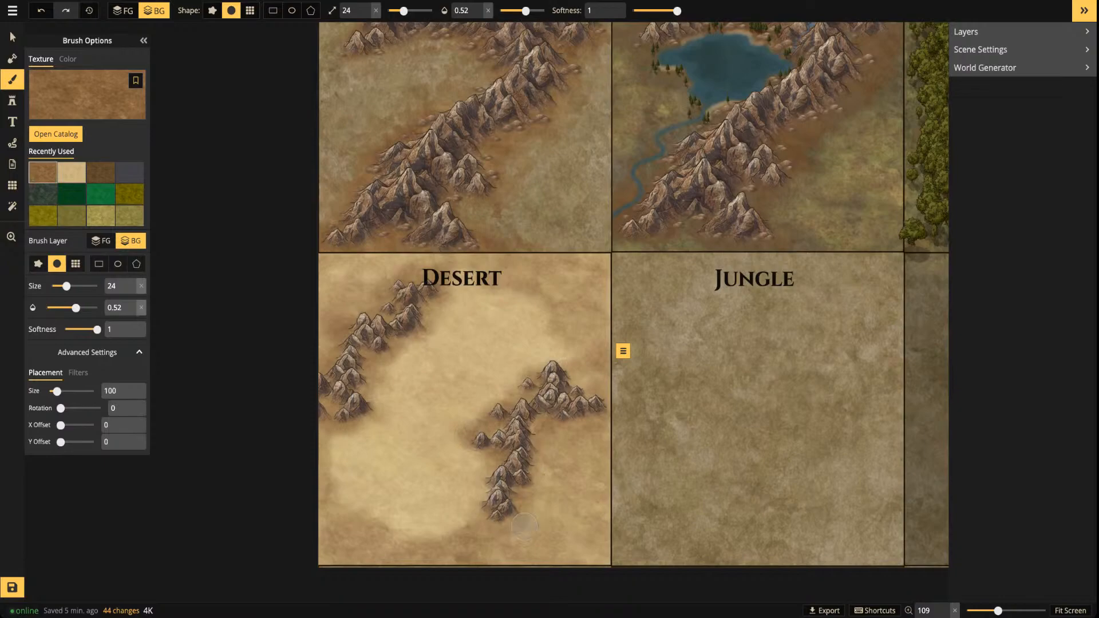
{"action": "left_click", "coordinate": [552, 362]}
Reduce the brush size to 4, then make it a rough shape with size 5, opacity 0.4 and roughness 3
{"action": "left_click", "coordinate": [365, 14]}
{"action": "left_click", "coordinate": [391, 11]}
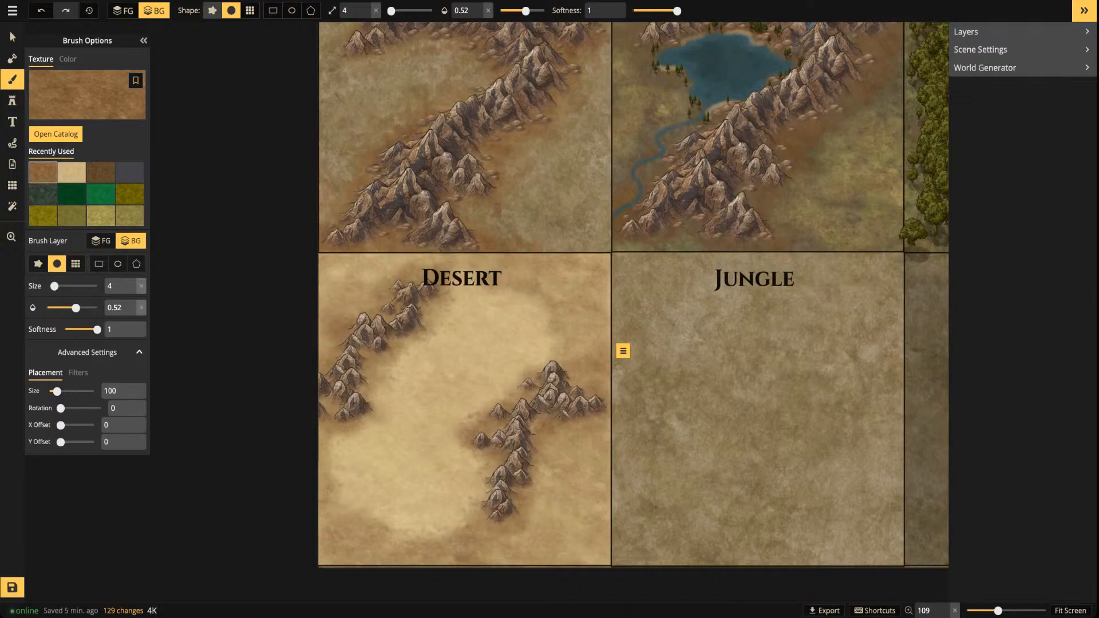
{"action": "left_click", "coordinate": [212, 10]}
{"action": "left_click_drag", "start_coordinate": [525, 10], "coordinate": [519, 10]}
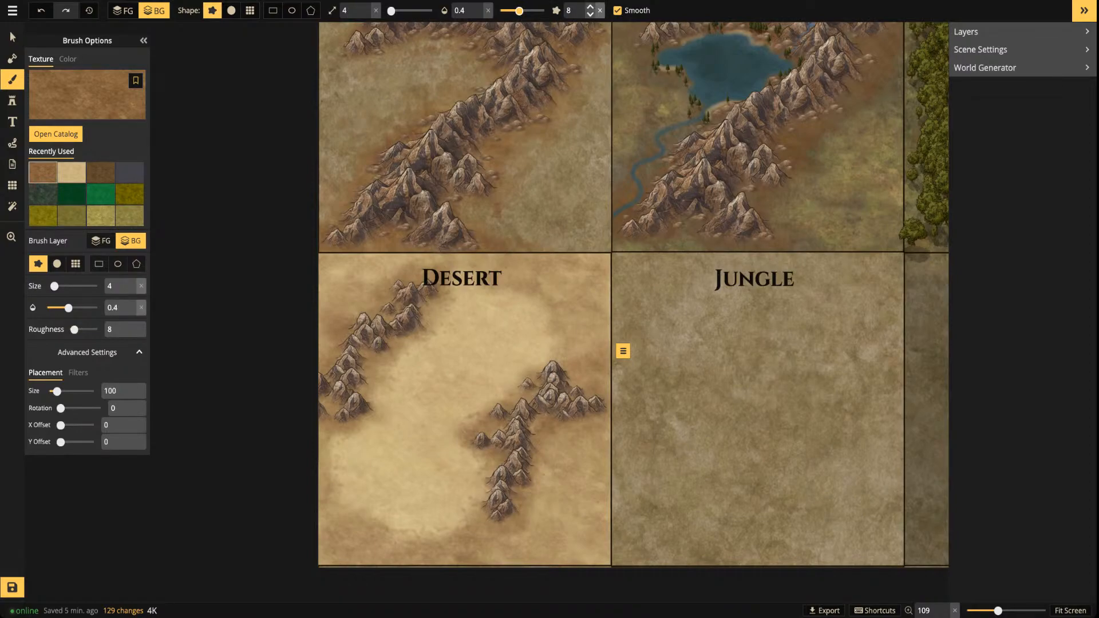
{"action": "scroll", "coordinate": [577, 10], "scroll_direction": "down", "scroll_amount": 5}
{"action": "scroll", "coordinate": [392, 10], "scroll_direction": "up", "scroll_amount": 1}
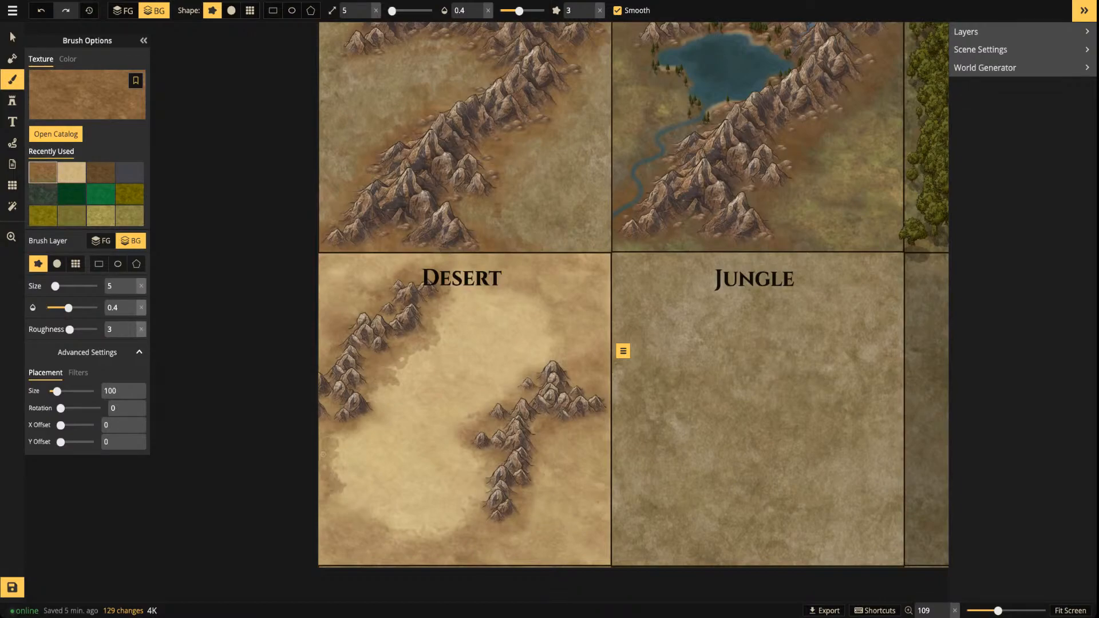
Paint ragged brown patches around the border of the Desert tile's sandy middle
{"action": "left_click_drag", "start_coordinate": [352, 503], "coordinate": [376, 533]}
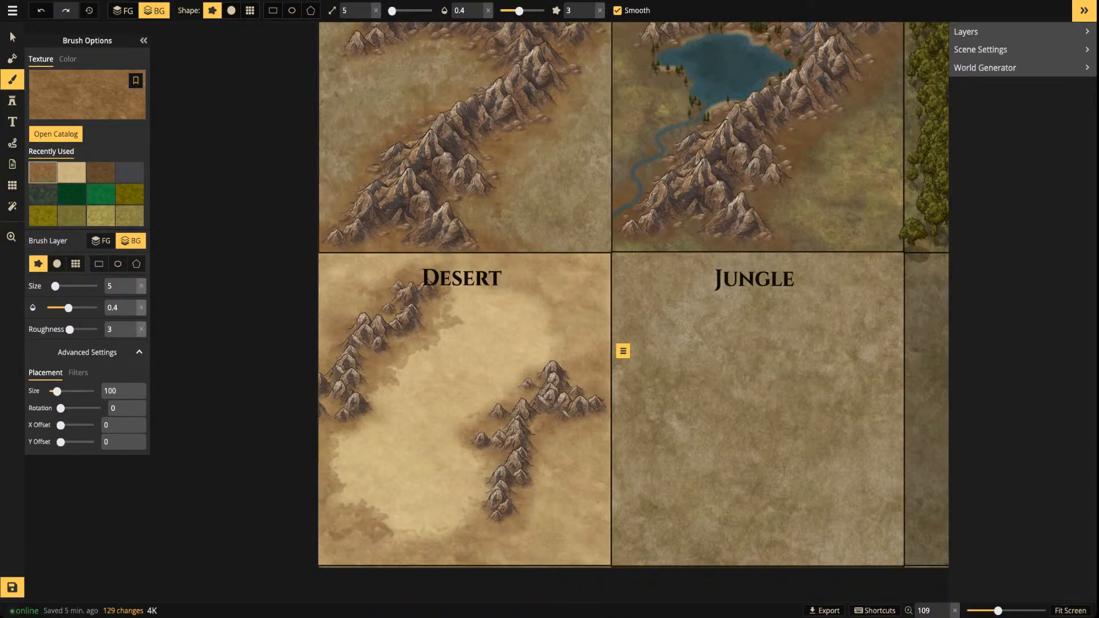
{"action": "mouse_move", "coordinate": [503, 292]}
{"action": "left_mouse_down"}
{"action": "mouse_move", "coordinate": [523, 307]}
{"action": "mouse_move", "coordinate": [552, 326]}
{"action": "mouse_move", "coordinate": [576, 360]}
{"action": "left_mouse_up"}
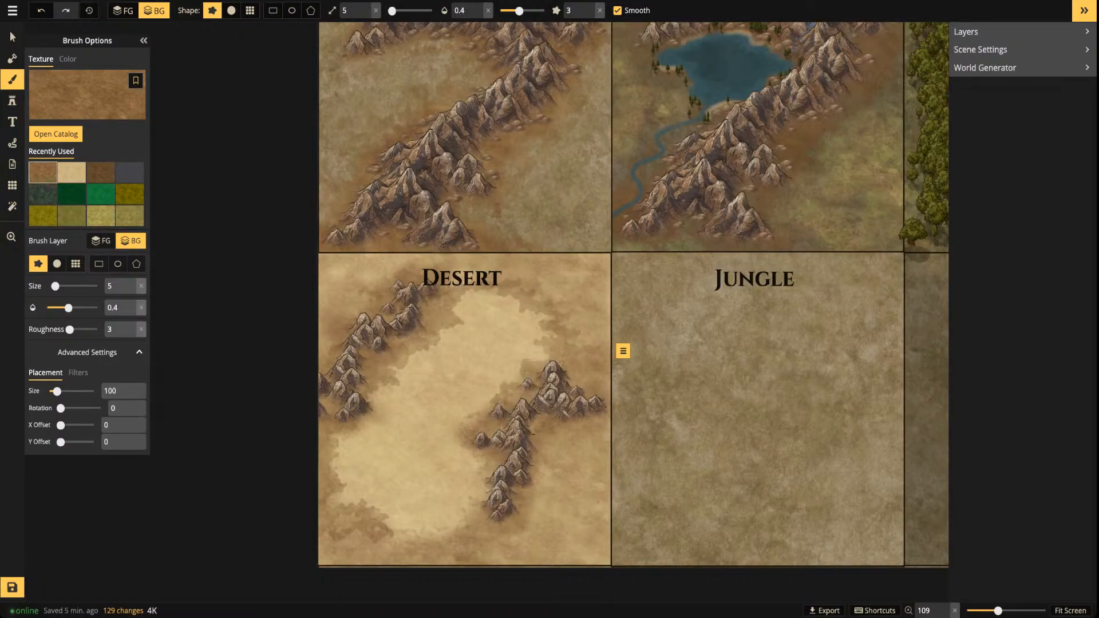
{"action": "left_click_drag", "start_coordinate": [468, 449], "coordinate": [475, 474]}
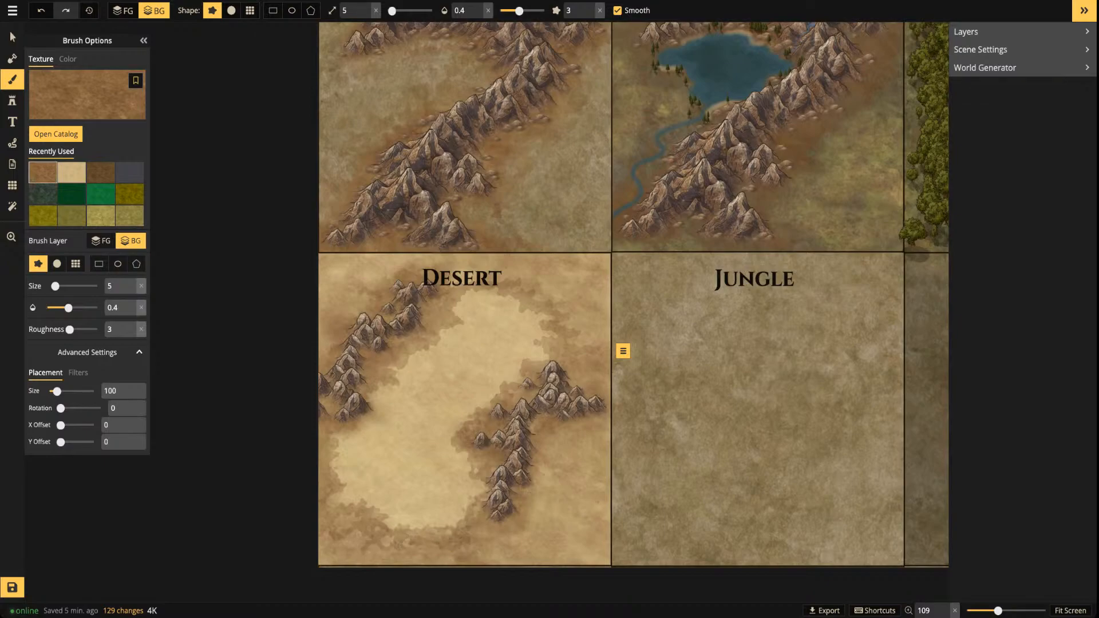
Darken the Desert tile's outer ground and edges with broad brown strokes at brush size 18
{"action": "left_click", "coordinate": [401, 10]}
{"action": "mouse_move", "coordinate": [400, 277]}
{"action": "left_mouse_down"}
{"action": "mouse_move", "coordinate": [324, 362]}
{"action": "mouse_move", "coordinate": [359, 298]}
{"action": "mouse_move", "coordinate": [322, 335]}
{"action": "mouse_move", "coordinate": [323, 260]}
{"action": "mouse_move", "coordinate": [416, 265]}
{"action": "mouse_move", "coordinate": [373, 272]}
{"action": "mouse_move", "coordinate": [329, 358]}
{"action": "mouse_move", "coordinate": [479, 276]}
{"action": "mouse_move", "coordinate": [514, 282]}
{"action": "mouse_move", "coordinate": [517, 294]}
{"action": "mouse_move", "coordinate": [497, 262]}
{"action": "mouse_move", "coordinate": [414, 265]}
{"action": "mouse_move", "coordinate": [537, 266]}
{"action": "mouse_move", "coordinate": [548, 295]}
{"action": "mouse_move", "coordinate": [594, 310]}
{"action": "mouse_move", "coordinate": [516, 265]}
{"action": "mouse_move", "coordinate": [605, 255]}
{"action": "mouse_move", "coordinate": [601, 320]}
{"action": "mouse_move", "coordinate": [580, 318]}
{"action": "mouse_move", "coordinate": [573, 332]}
{"action": "mouse_move", "coordinate": [591, 397]}
{"action": "mouse_move", "coordinate": [560, 409]}
{"action": "mouse_move", "coordinate": [572, 432]}
{"action": "mouse_move", "coordinate": [546, 455]}
{"action": "mouse_move", "coordinate": [580, 460]}
{"action": "mouse_move", "coordinate": [579, 480]}
{"action": "mouse_move", "coordinate": [486, 556]}
{"action": "left_mouse_up"}
{"action": "mouse_move", "coordinate": [595, 545]}
{"action": "left_mouse_down"}
{"action": "mouse_move", "coordinate": [596, 475]}
{"action": "mouse_move", "coordinate": [311, 422]}
{"action": "mouse_move", "coordinate": [329, 504]}
{"action": "left_mouse_up"}
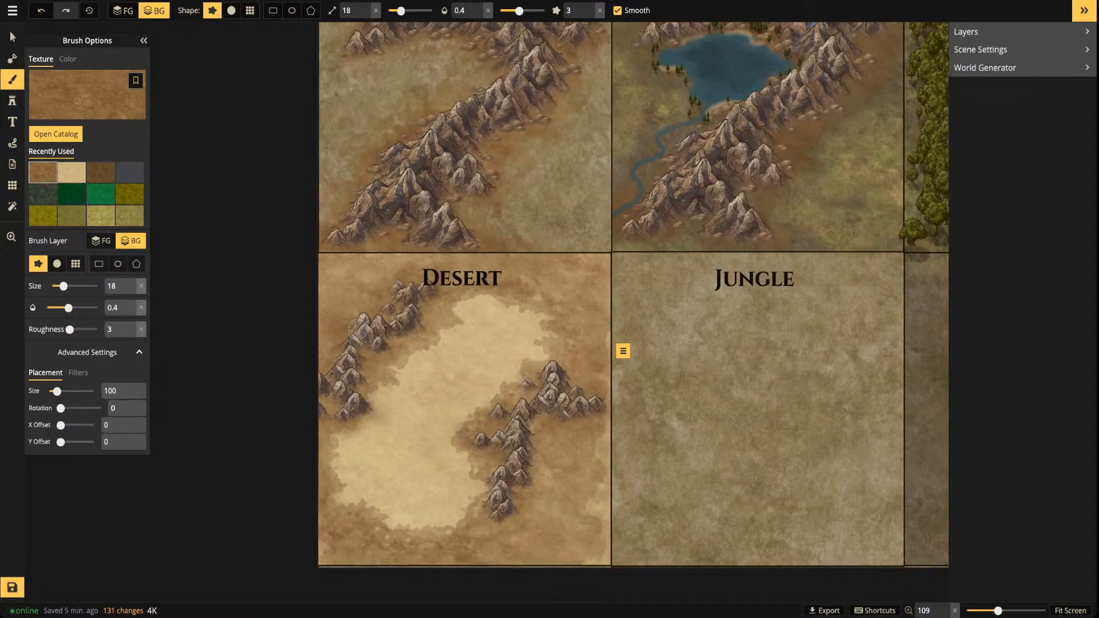
{"action": "left_click_drag", "start_coordinate": [602, 258], "coordinate": [595, 554]}
{"action": "mouse_move", "coordinate": [605, 487]}
{"action": "left_mouse_down"}
{"action": "mouse_move", "coordinate": [606, 288]}
{"action": "mouse_move", "coordinate": [559, 264]}
{"action": "mouse_move", "coordinate": [565, 296]}
{"action": "mouse_move", "coordinate": [594, 332]}
{"action": "mouse_move", "coordinate": [595, 407]}
{"action": "mouse_move", "coordinate": [569, 463]}
{"action": "mouse_move", "coordinate": [599, 487]}
{"action": "mouse_move", "coordinate": [561, 534]}
{"action": "mouse_move", "coordinate": [558, 560]}
{"action": "mouse_move", "coordinate": [502, 556]}
{"action": "mouse_move", "coordinate": [601, 514]}
{"action": "mouse_move", "coordinate": [613, 367]}
{"action": "left_mouse_up"}
{"action": "mouse_move", "coordinate": [516, 262]}
{"action": "left_mouse_down"}
{"action": "mouse_move", "coordinate": [331, 267]}
{"action": "mouse_move", "coordinate": [392, 266]}
{"action": "mouse_move", "coordinate": [335, 257]}
{"action": "mouse_move", "coordinate": [353, 260]}
{"action": "mouse_move", "coordinate": [303, 272]}
{"action": "left_mouse_up"}
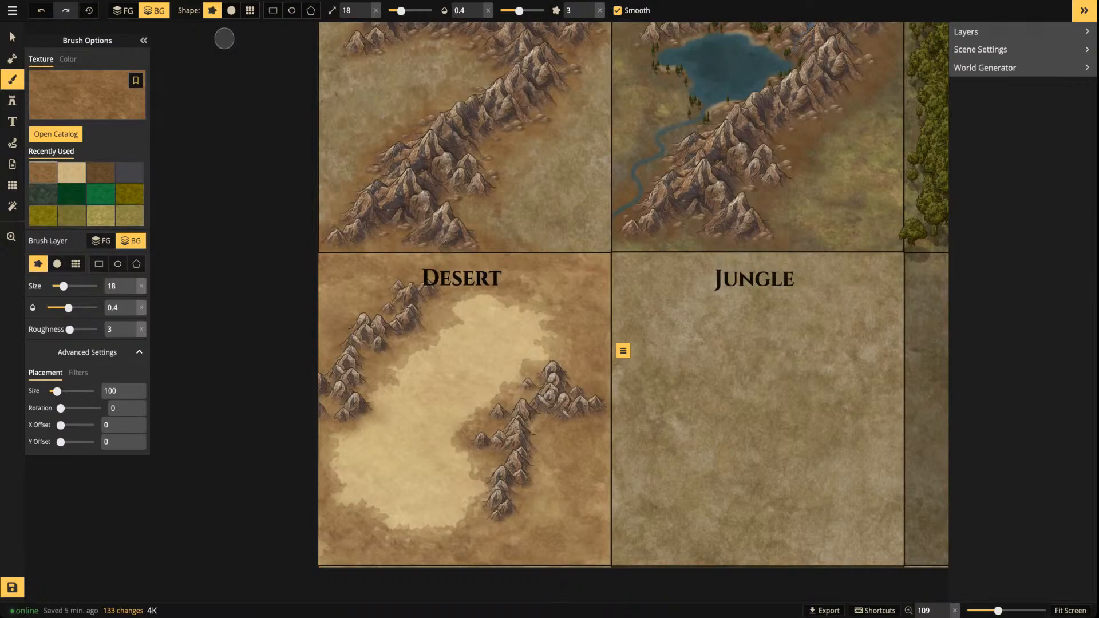
Blend the sandy area's border with fine brown strokes at size 1 and opacity 0.1, and save the map
{"action": "left_click_drag", "start_coordinate": [519, 10], "coordinate": [500, 11]}
{"action": "left_click_drag", "start_coordinate": [401, 11], "coordinate": [387, 10]}
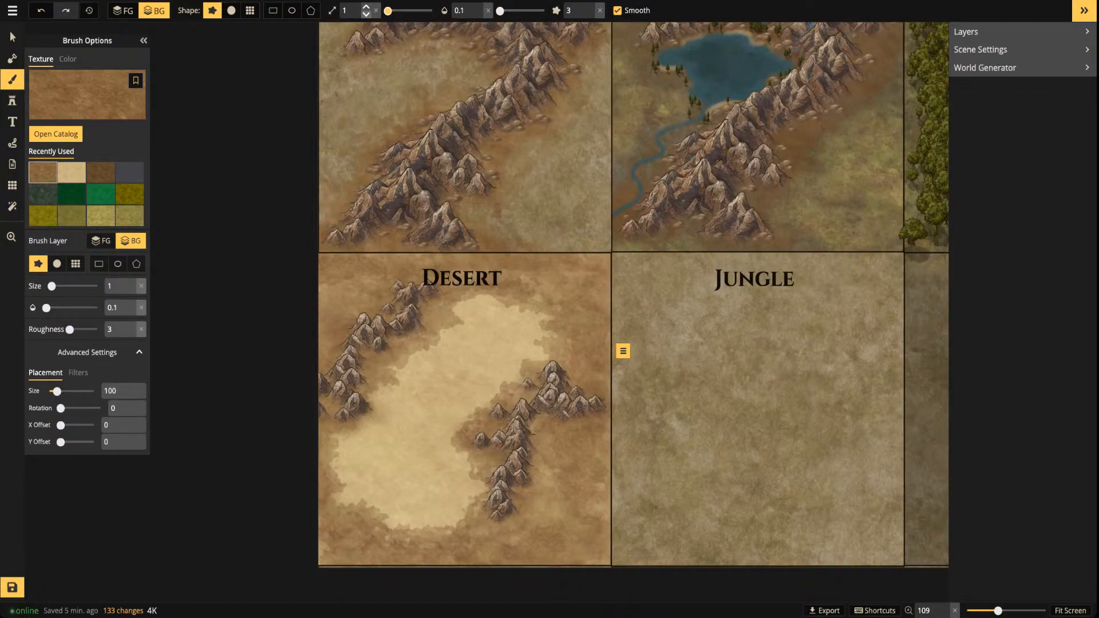
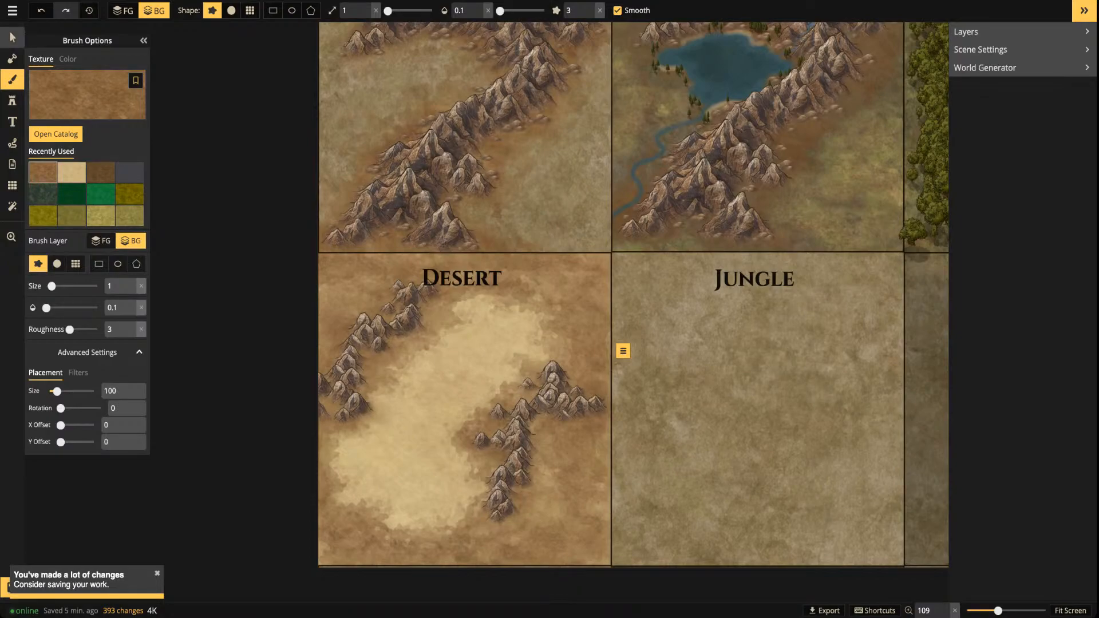
{"action": "left_click", "coordinate": [12, 37]}
{"action": "key", "text": "ctrl+s"}
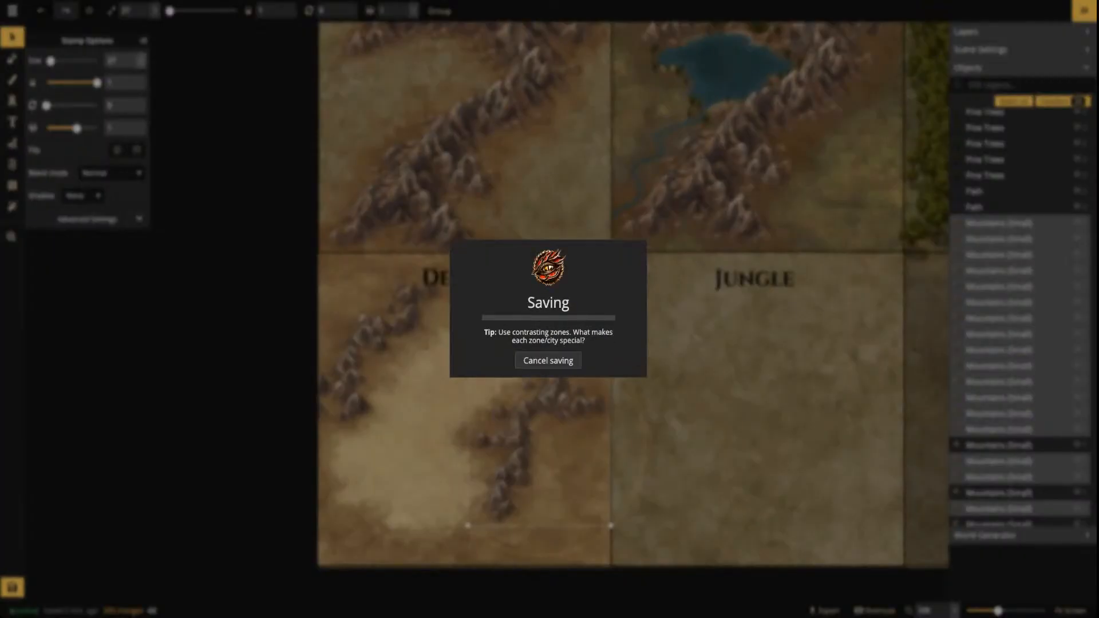
{"action": "key", "text": "alt+Tab"}
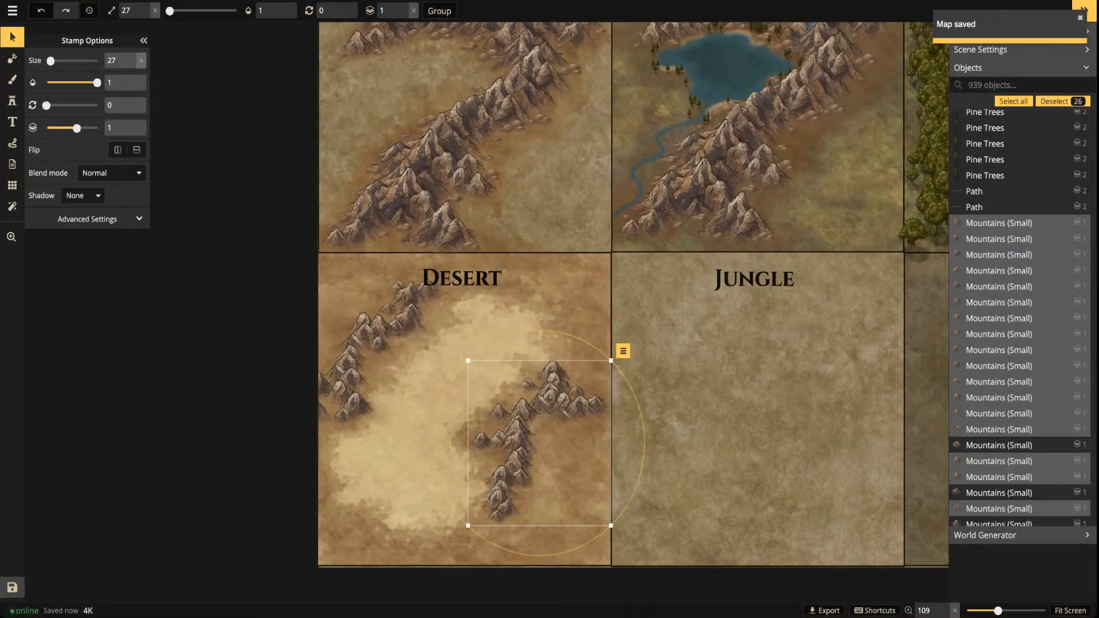
Inspect the Desert tile's ground shading and mountain ranges up close
{"action": "left_click", "coordinate": [12, 37]}
{"action": "scroll", "coordinate": [543, 455], "scroll_direction": "up", "scroll_amount": 3}
{"action": "key", "text": "space"}
{"action": "left_click_drag", "start_coordinate": [496, 428], "coordinate": [675, 368]}
{"action": "scroll", "coordinate": [675, 368], "scroll_direction": "down", "scroll_amount": 3}
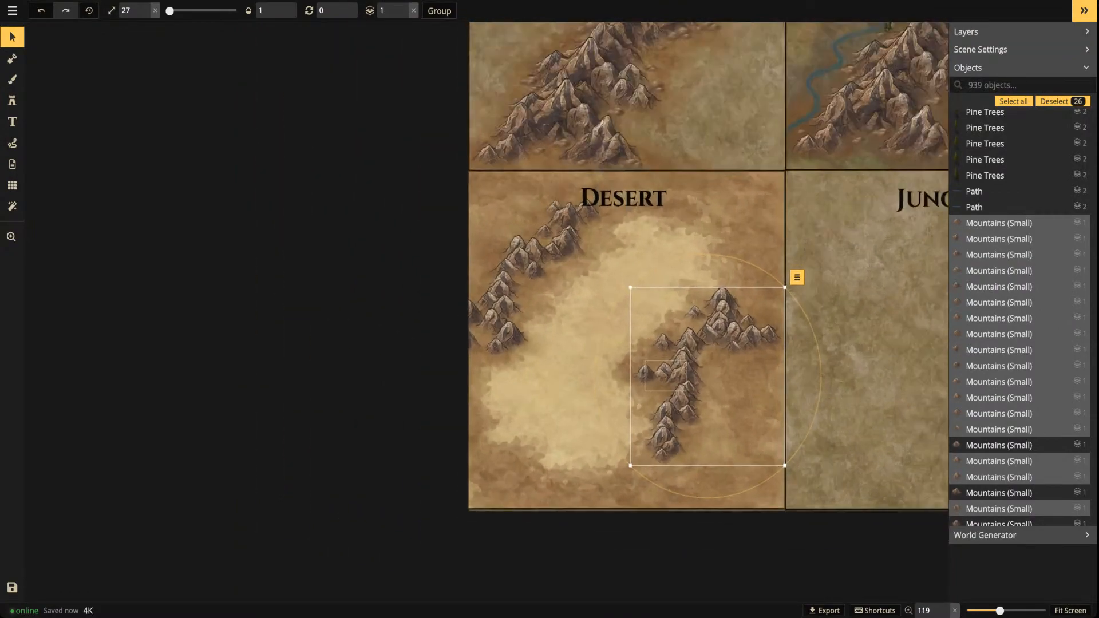
{"action": "scroll", "coordinate": [668, 368], "scroll_direction": "up", "scroll_amount": 4}
{"action": "scroll", "coordinate": [668, 368], "scroll_direction": "down", "scroll_amount": 4}
{"action": "scroll", "coordinate": [667, 368], "scroll_direction": "up", "scroll_amount": 3}
{"action": "scroll", "coordinate": [668, 369], "scroll_direction": "up", "scroll_amount": 2}
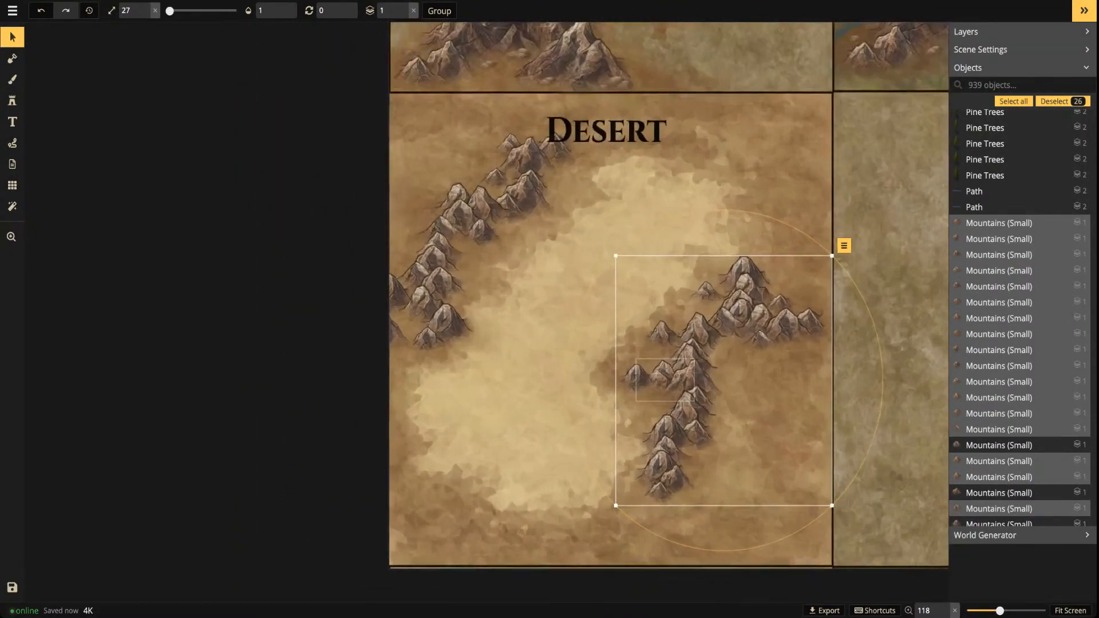
{"action": "left_click_drag", "start_coordinate": [762, 295], "coordinate": [854, 340]}
{"action": "scroll", "coordinate": [741, 312], "scroll_direction": "down", "scroll_amount": 2}
{"action": "left_click_drag", "start_coordinate": [741, 312], "coordinate": [710, 295]}
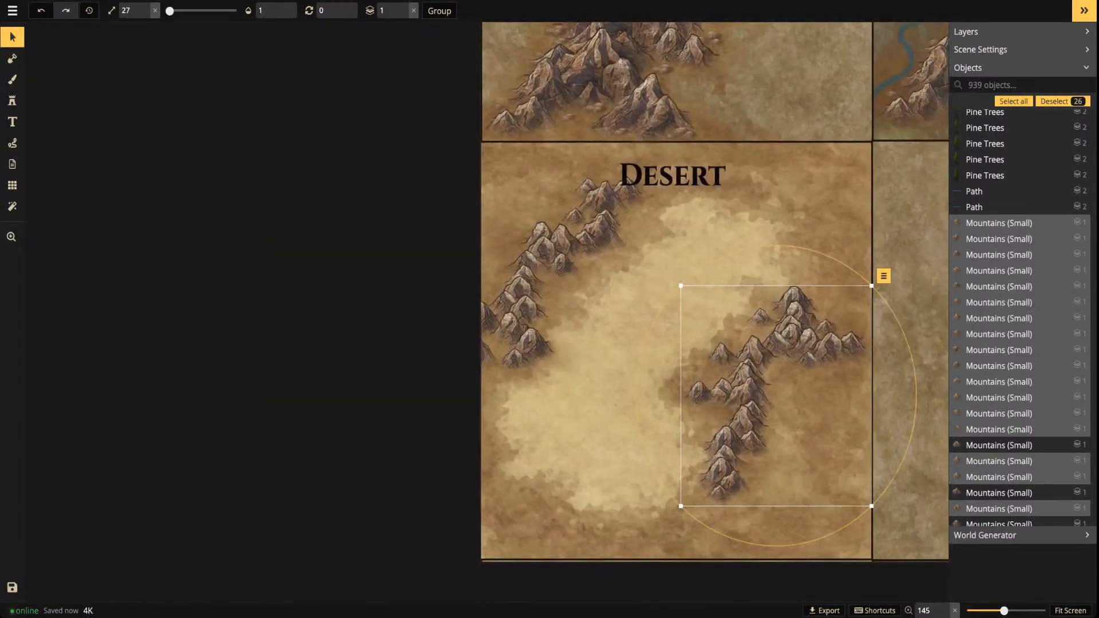
Load the low sand dune stamp set from the Hills group of Fantasy Regional HD and set the stamp size to 10
{"action": "key", "text": "s"}
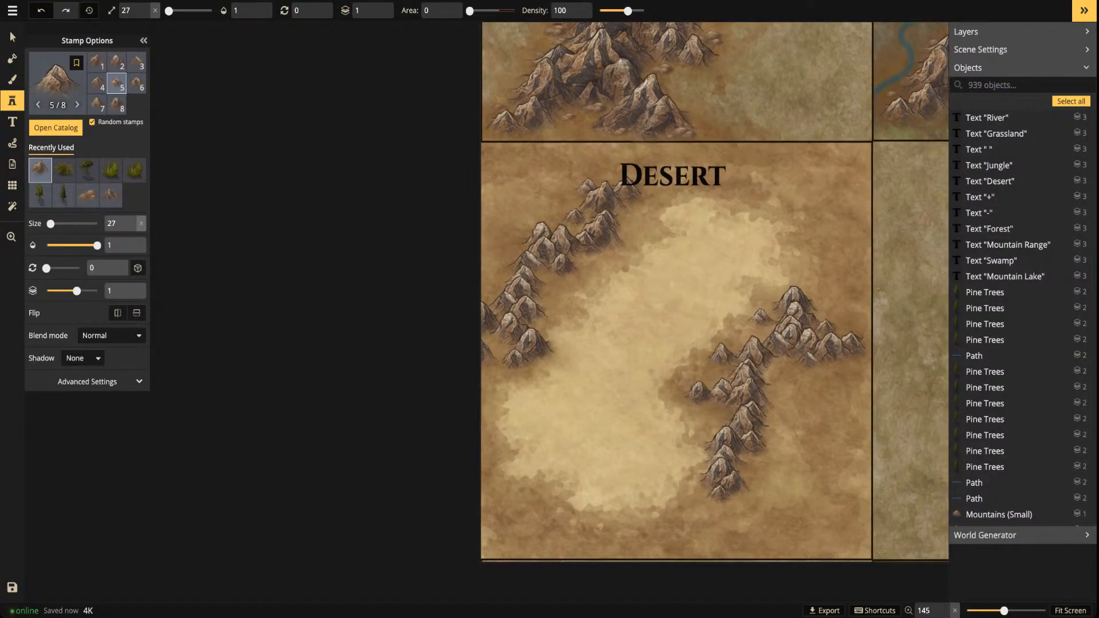
{"action": "key", "text": "c"}
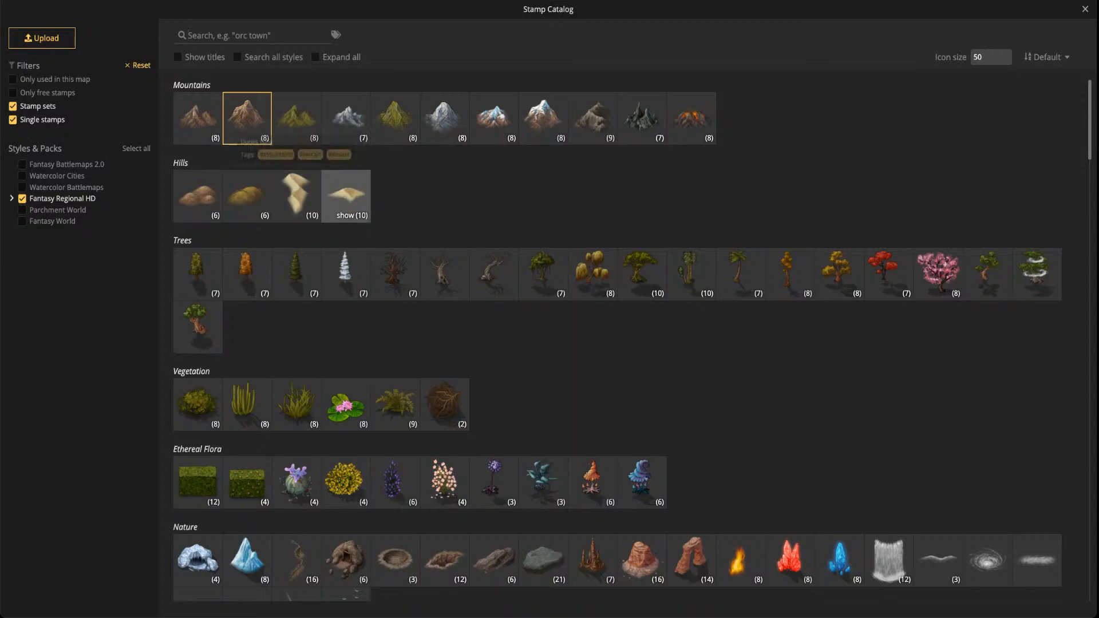
{"action": "left_click", "coordinate": [345, 192]}
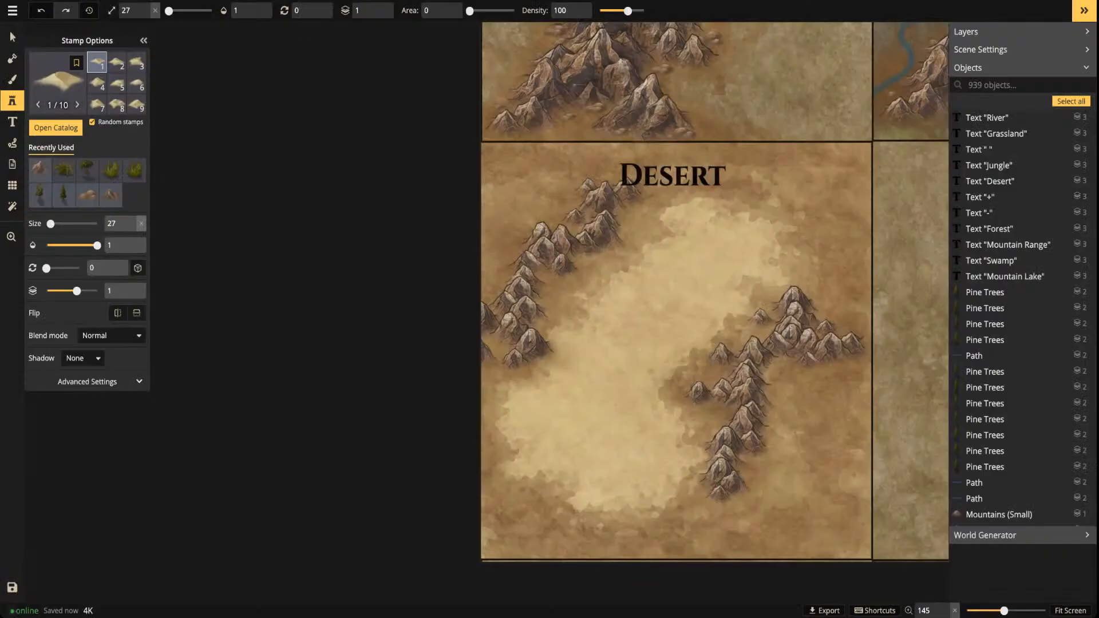
{"action": "scroll", "coordinate": [744, 278], "scroll_direction": "up", "scroll_amount": 5}
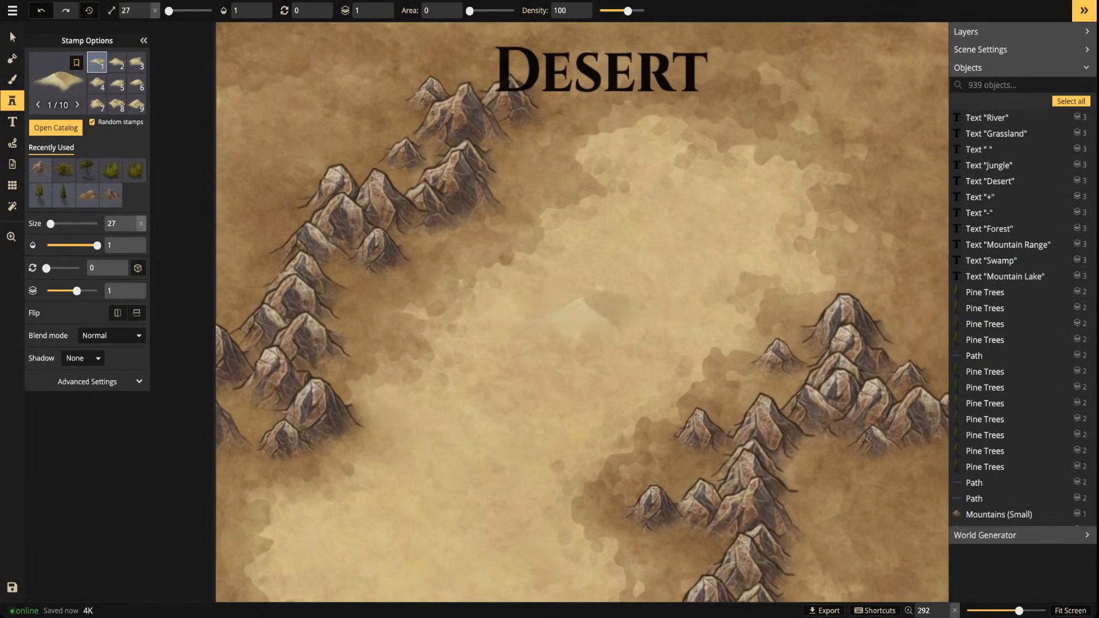
{"action": "left_click_drag", "start_coordinate": [590, 215], "coordinate": [537, 213]}
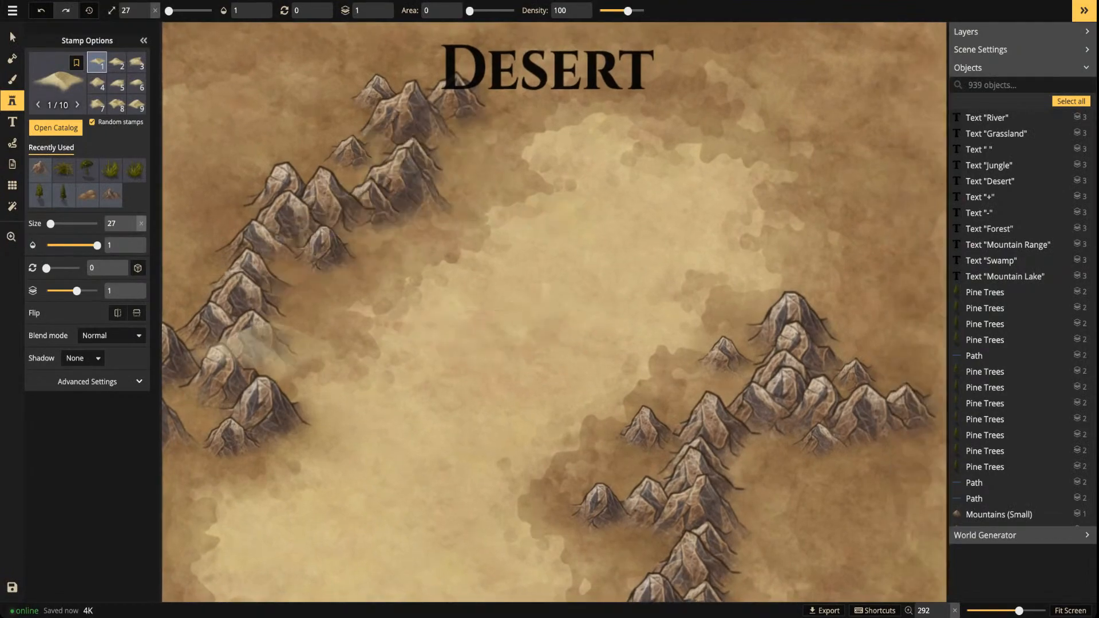
{"action": "key", "text": "bracketleft"}
{"action": "key", "text": "bracketleft"}
{"action": "key", "text": "bracketleft"}
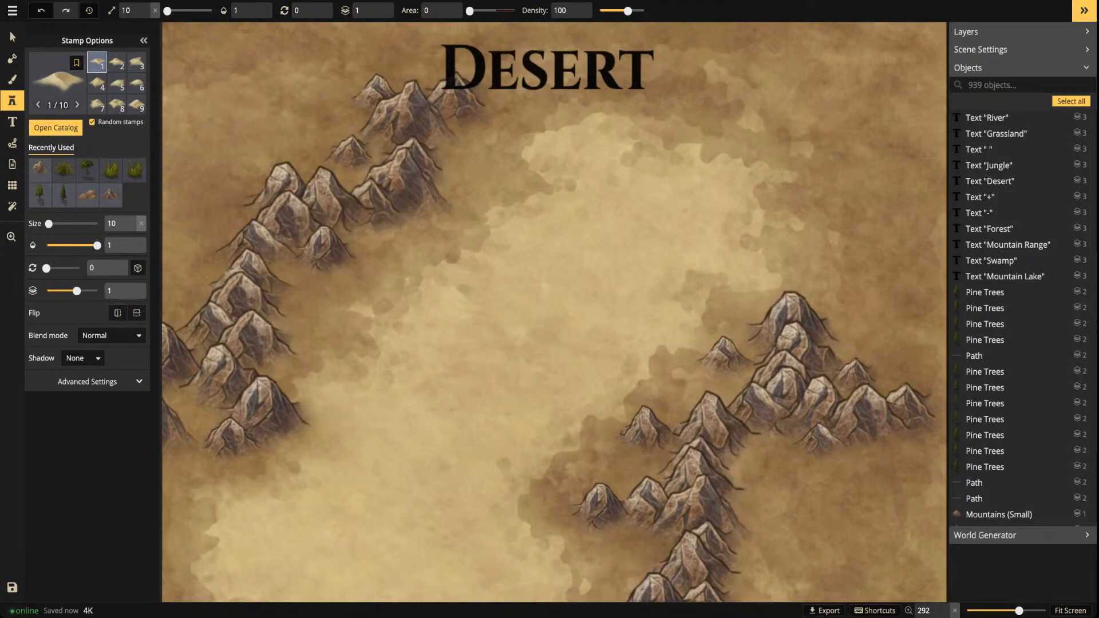
Place a curved chain of dunes in the upper part of the sandy area, beside the upper-left range
{"action": "scroll", "coordinate": [485, 309], "scroll_direction": "down", "scroll_amount": 2}
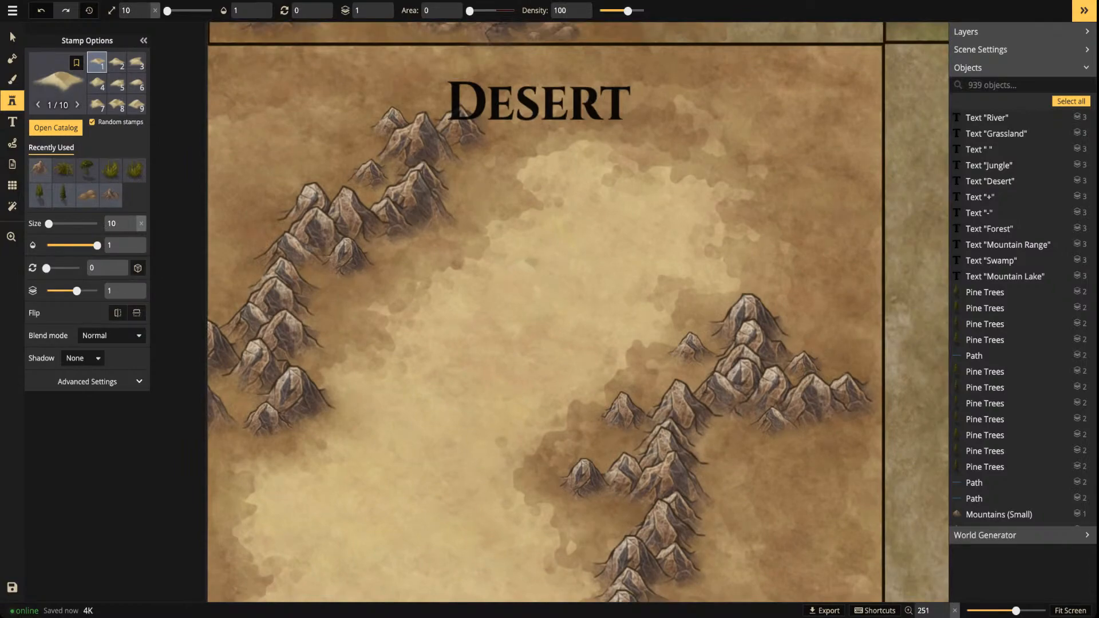
{"action": "key", "text": "space"}
{"action": "left_click_drag", "start_coordinate": [424, 405], "coordinate": [504, 274]}
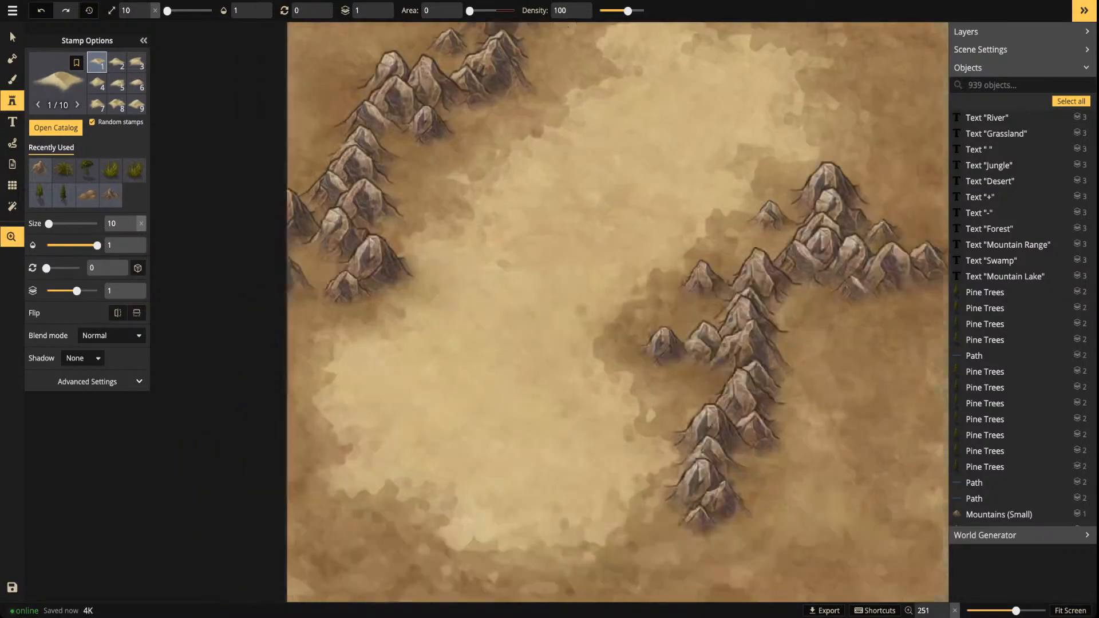
{"action": "mouse_move", "coordinate": [615, 134]}
{"action": "left_mouse_down"}
{"action": "mouse_move", "coordinate": [608, 153]}
{"action": "mouse_move", "coordinate": [547, 163]}
{"action": "mouse_move", "coordinate": [531, 189]}
{"action": "mouse_move", "coordinate": [535, 220]}
{"action": "left_mouse_up"}
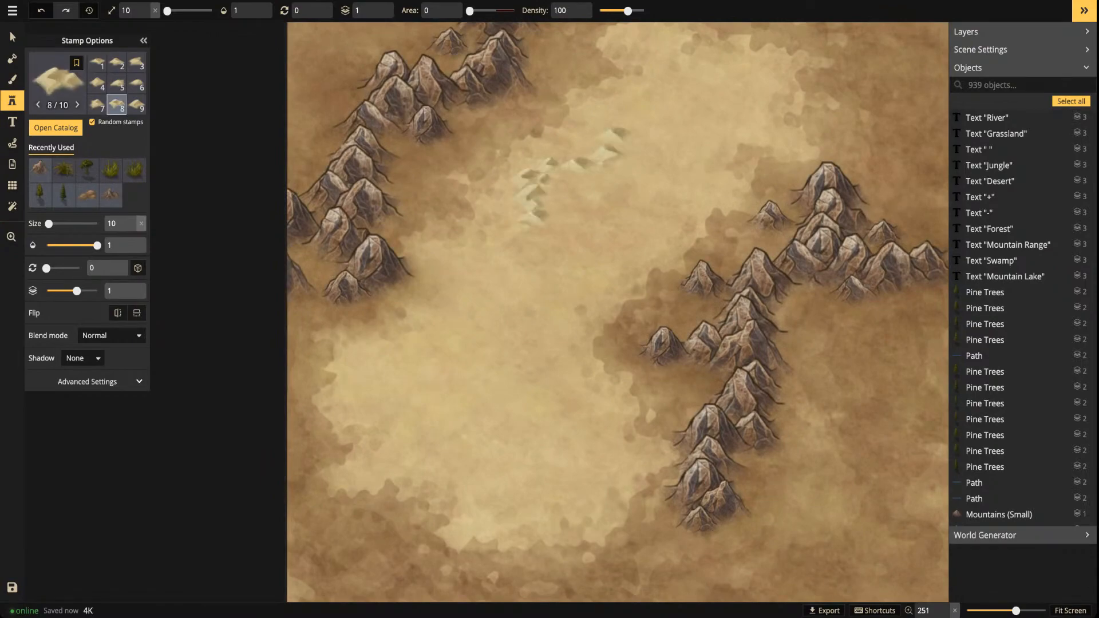
Place more short dune chains at size 10 in the centre, lower, left and upper-right parts of the sandy area
{"action": "scroll", "coordinate": [581, 162], "scroll_direction": "down", "scroll_amount": 2}
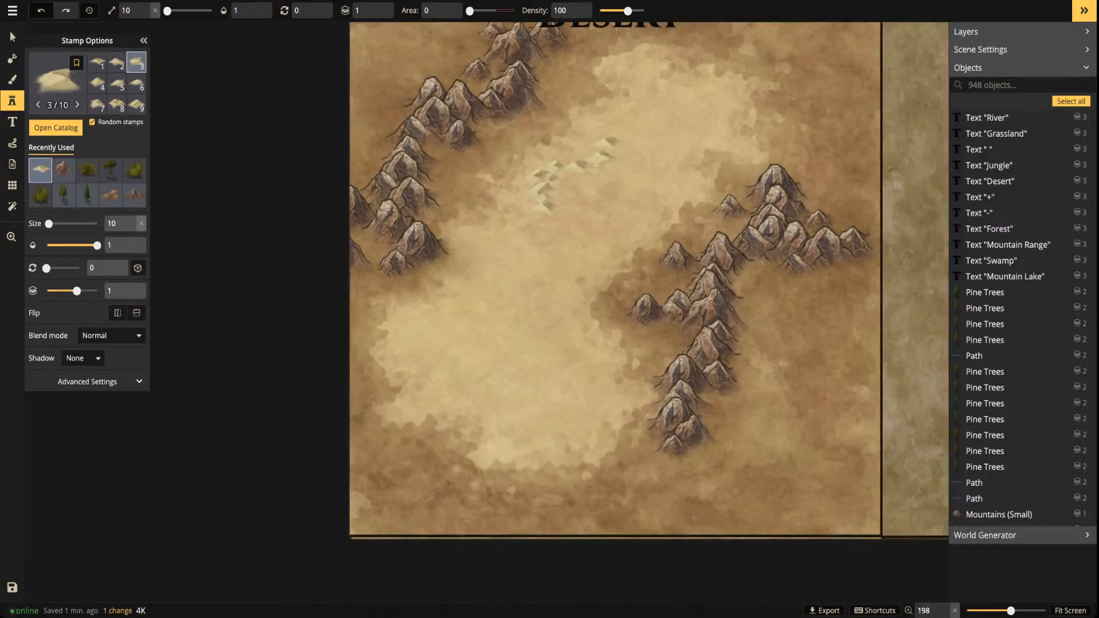
{"action": "key", "text": "space"}
{"action": "left_click_drag", "start_coordinate": [581, 162], "coordinate": [537, 138]}
{"action": "left_click_drag", "start_coordinate": [488, 262], "coordinate": [496, 325]}
{"action": "left_click_drag", "start_coordinate": [474, 383], "coordinate": [458, 394]}
{"action": "left_click_drag", "start_coordinate": [382, 286], "coordinate": [419, 265]}
{"action": "left_click_drag", "start_coordinate": [654, 87], "coordinate": [623, 127]}
{"action": "left_click_drag", "start_coordinate": [549, 362], "coordinate": [531, 390]}
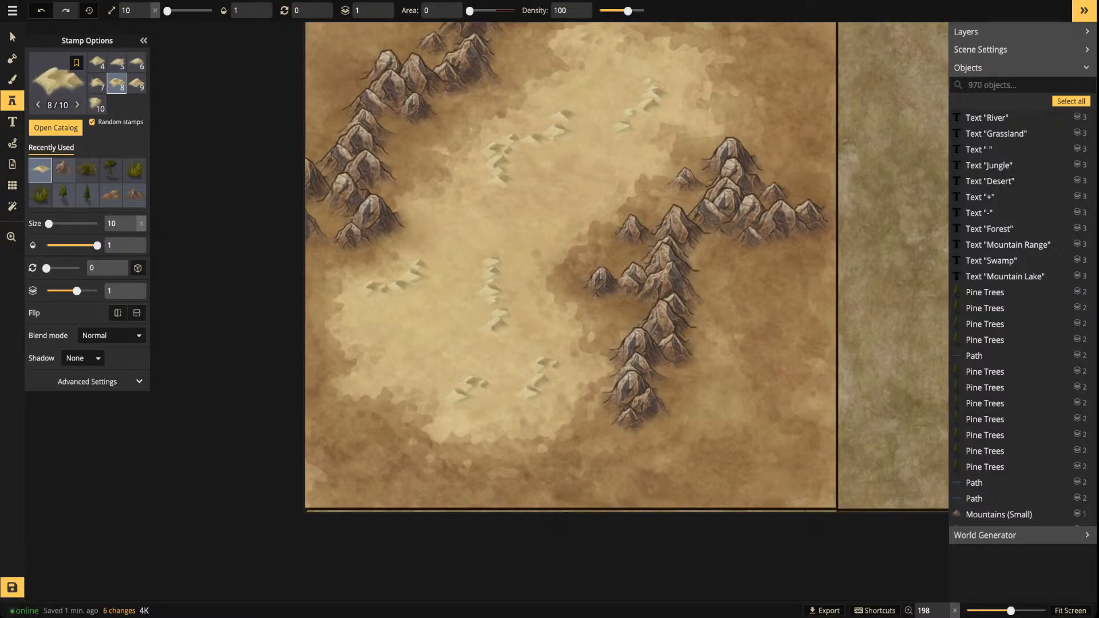
Scatter single dunes in the gaps between the dune chains in the Desert tile's sandy area
{"action": "left_click", "coordinate": [591, 42]}
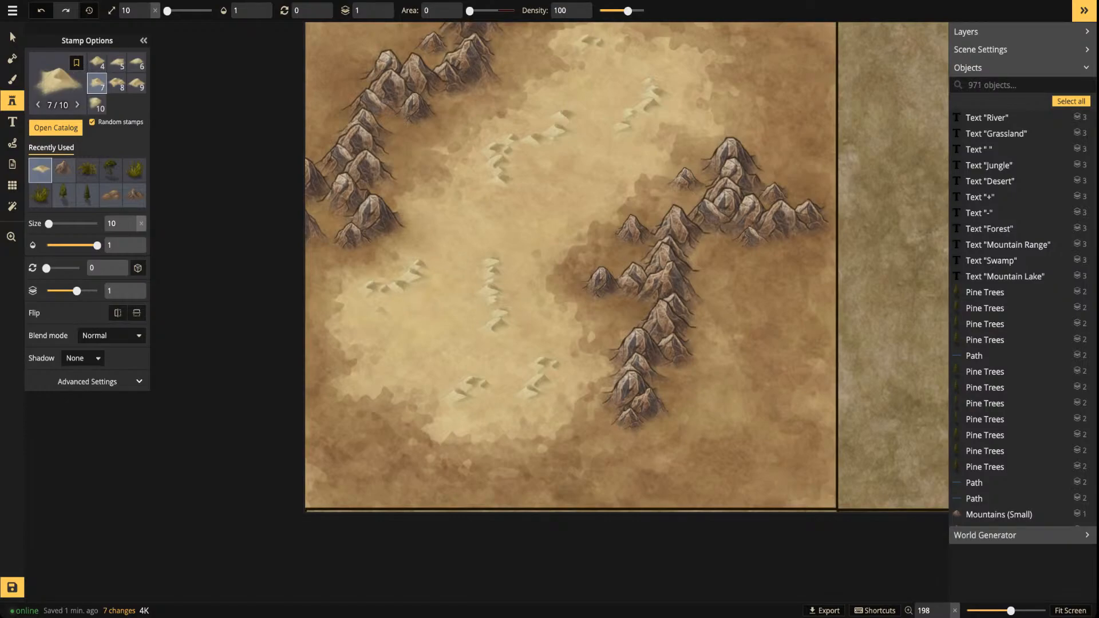
{"action": "left_click", "coordinate": [358, 318]}
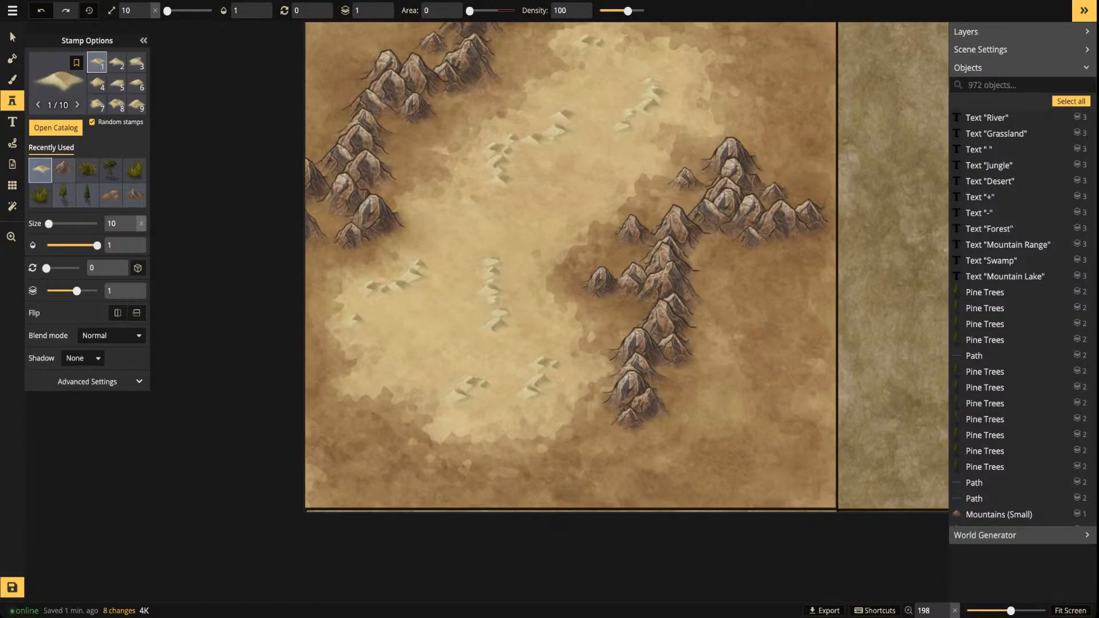
{"action": "left_click", "coordinate": [468, 199]}
{"action": "left_click", "coordinate": [467, 234]}
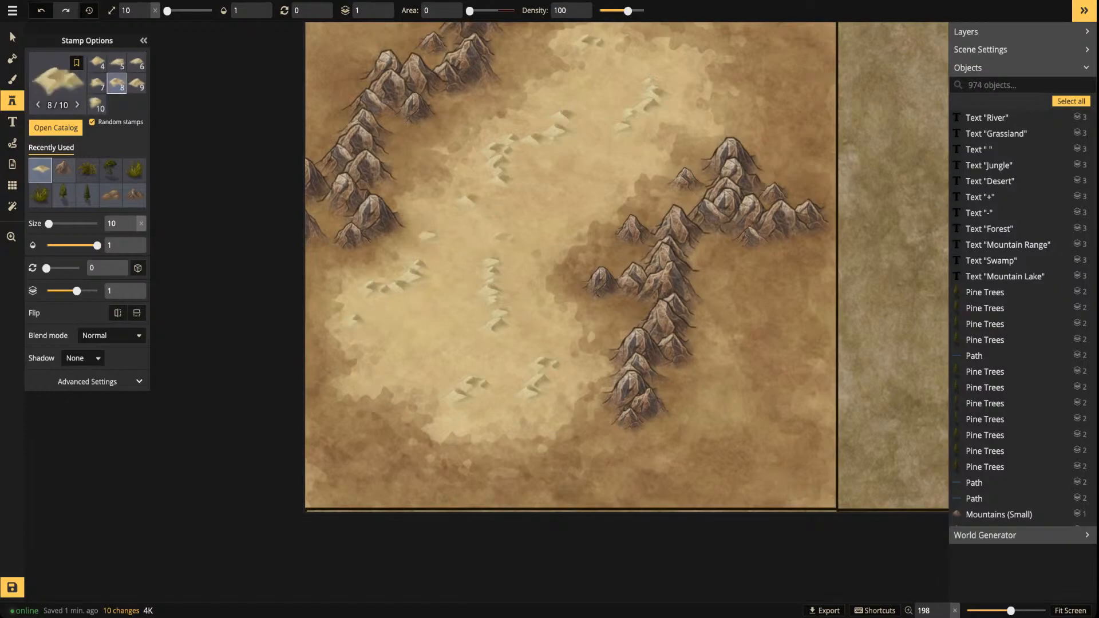
Place two more single dunes near the upper and lower ends of the Desert tile's sandy area
{"action": "left_click", "coordinate": [587, 94]}
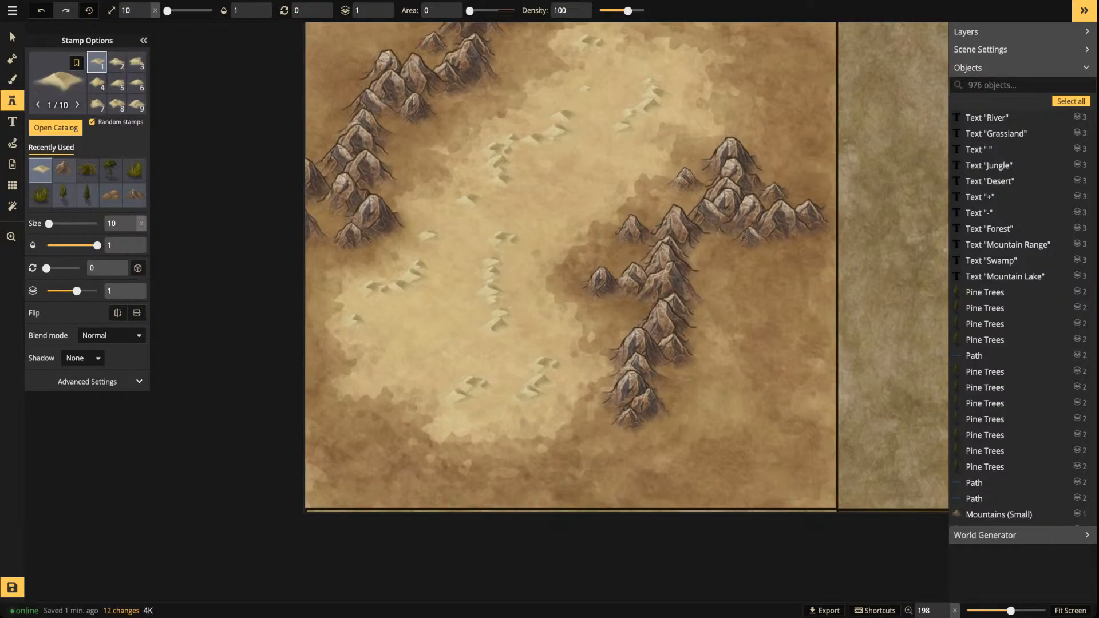
{"action": "left_click", "coordinate": [466, 419]}
{"action": "scroll", "coordinate": [452, 287], "scroll_direction": "down", "scroll_amount": 3}
{"action": "left_click_drag", "start_coordinate": [520, 216], "coordinate": [537, 337]}
{"action": "scroll", "coordinate": [545, 302], "scroll_direction": "up", "scroll_amount": 3}
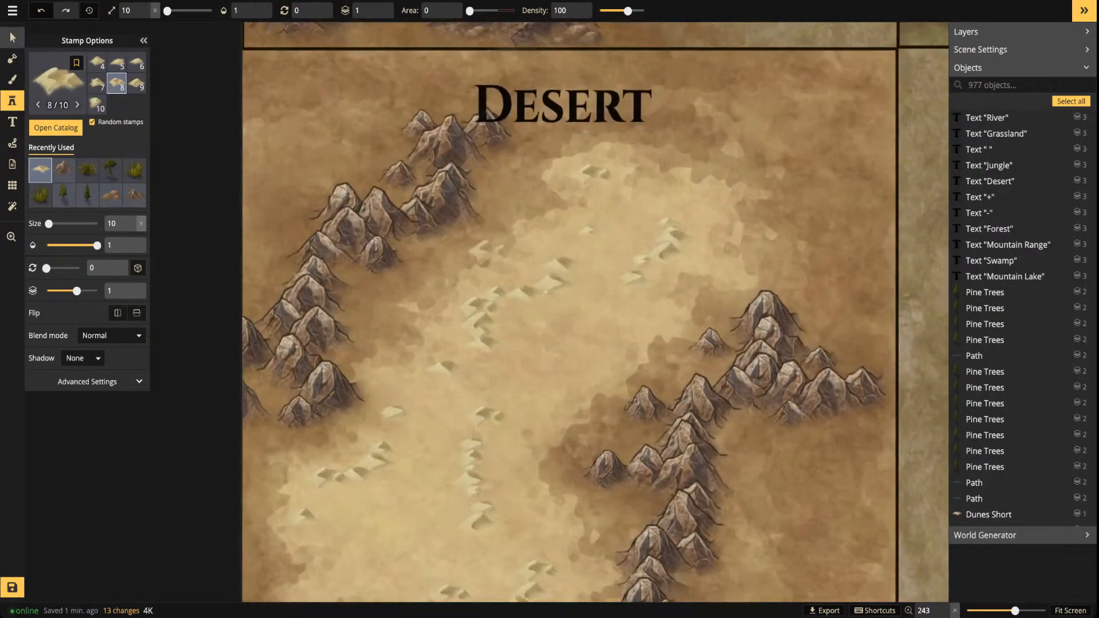
Filter the map's objects by "dune" and select all the matching dune stamps
{"action": "left_click", "coordinate": [12, 37]}
{"action": "left_click_drag", "start_coordinate": [595, 312], "coordinate": [496, 290]}
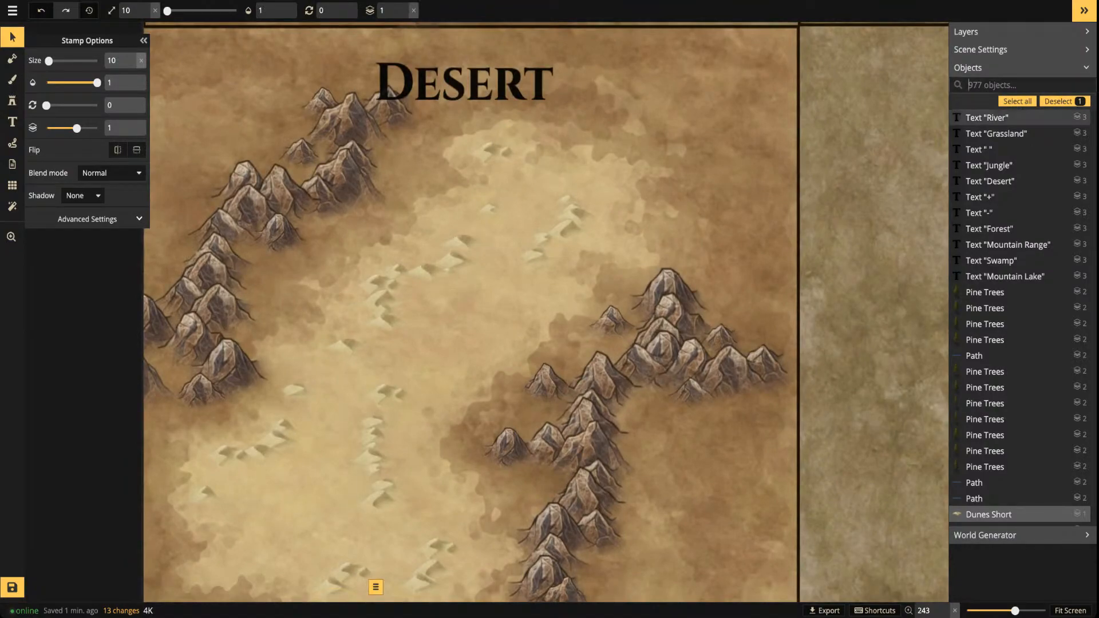
{"action": "type", "text": "dune"}
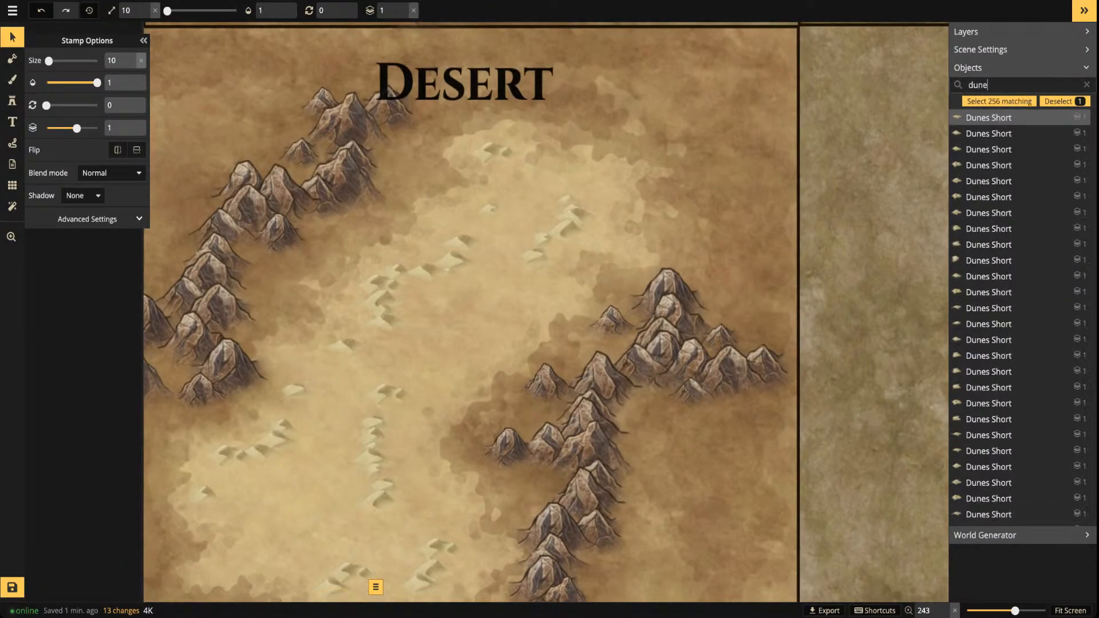
{"action": "left_click", "coordinate": [1000, 101]}
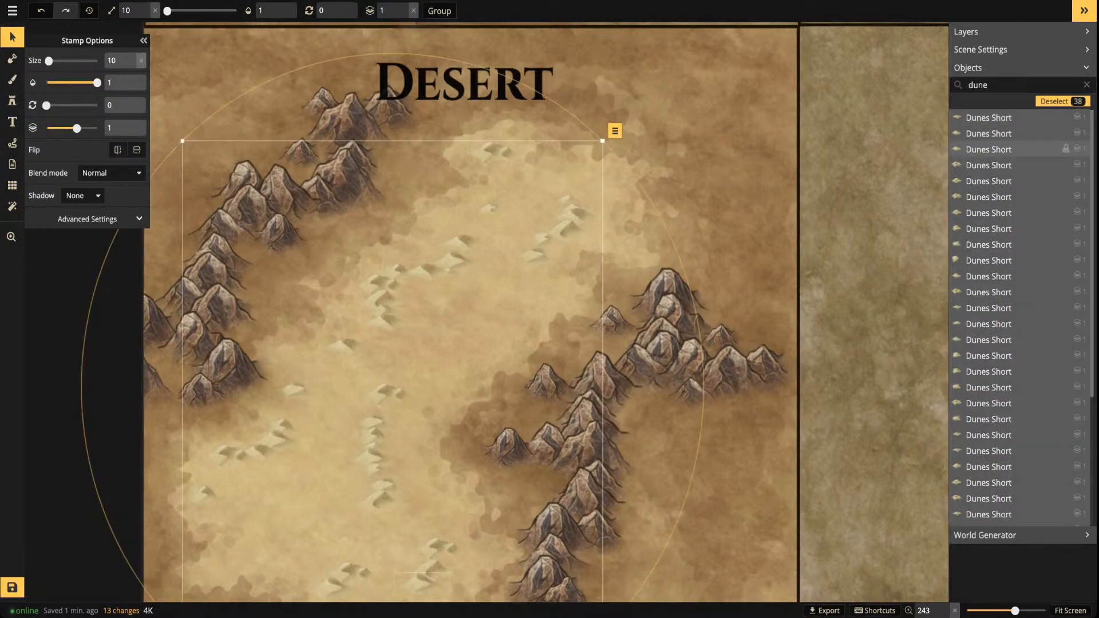
{"action": "scroll", "coordinate": [458, 208], "scroll_direction": "down", "scroll_amount": 2}
{"action": "left_click_drag", "start_coordinate": [417, 283], "coordinate": [507, 245]}
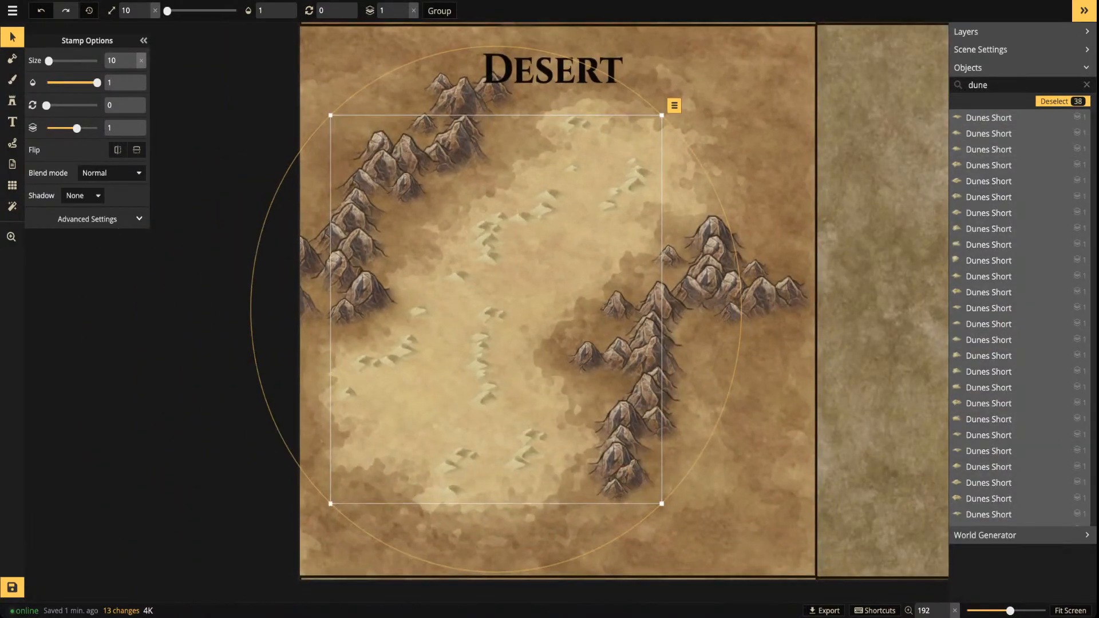
Set the blend mode of the selected dunes to Luminosity
{"action": "left_click", "coordinate": [111, 173]}
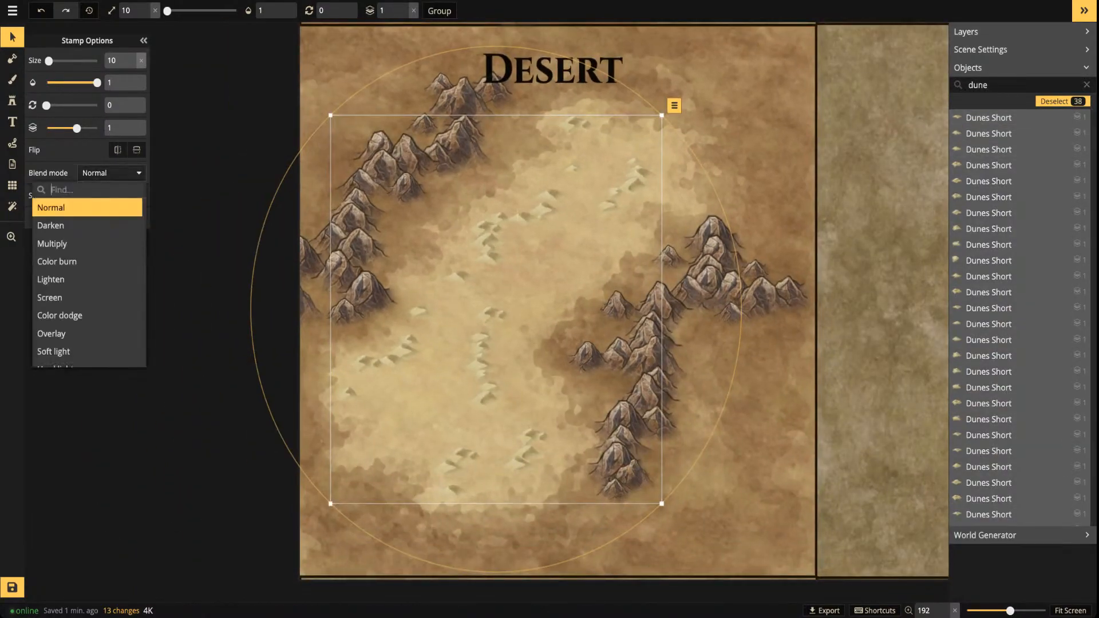
{"action": "scroll", "coordinate": [87, 334], "scroll_direction": "down", "scroll_amount": 3}
{"action": "left_click", "coordinate": [87, 358]}
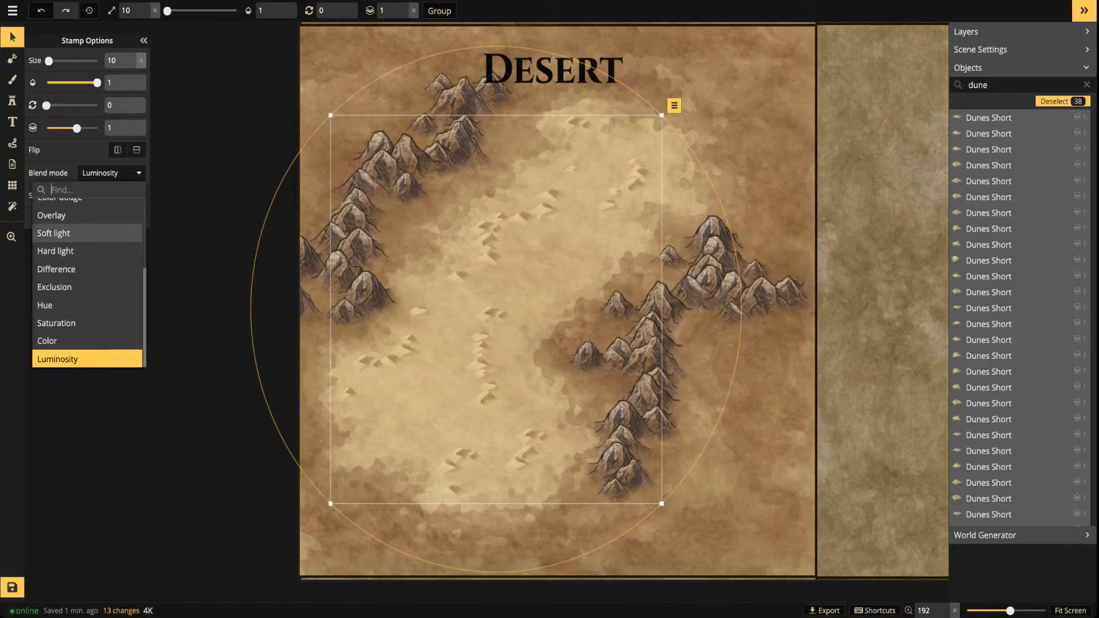
{"action": "key", "text": "Escape"}
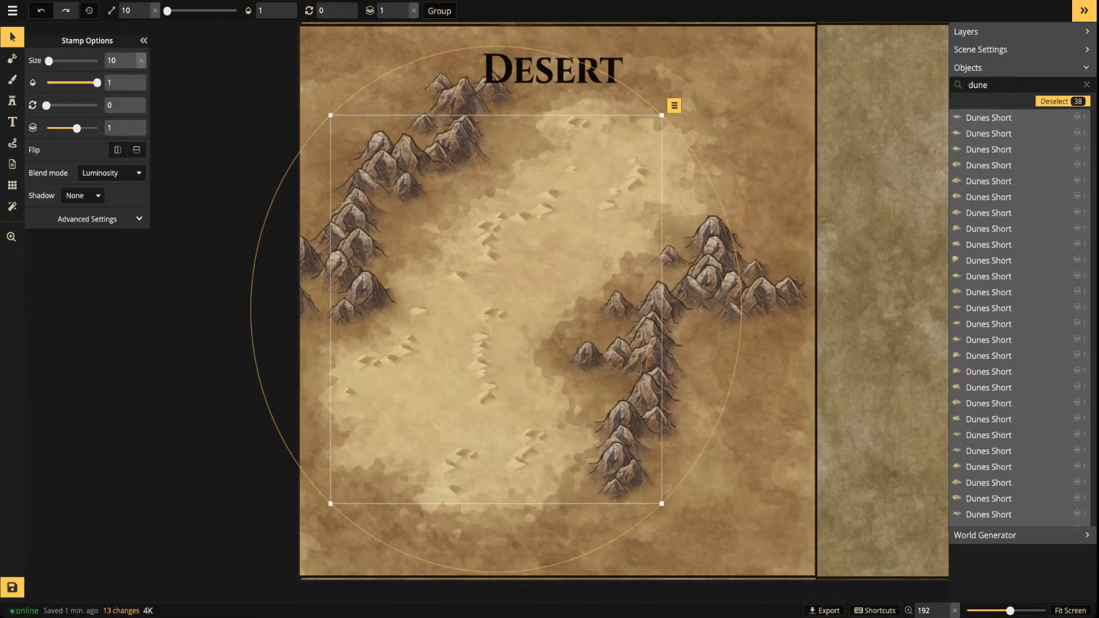
Reduce the contrast of the selected dunes to 82 and deselect them
{"action": "left_click", "coordinate": [87, 218]}
{"action": "left_click_drag", "start_coordinate": [80, 313], "coordinate": [85, 312]}
{"action": "left_click_drag", "start_coordinate": [86, 313], "coordinate": [75, 313]}
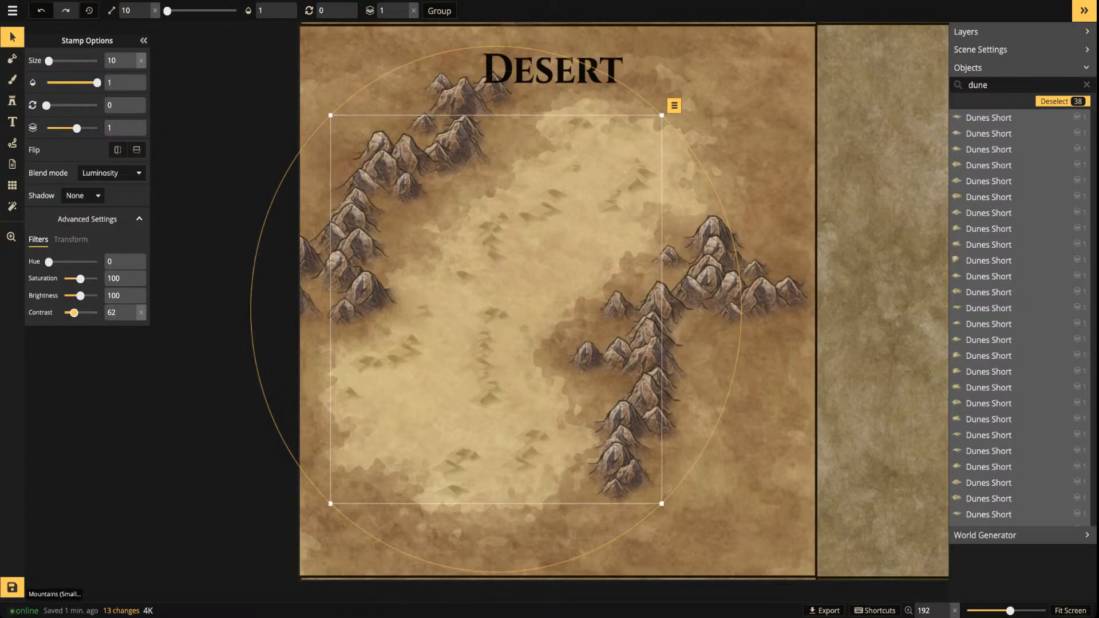
{"action": "left_click", "coordinate": [141, 313]}
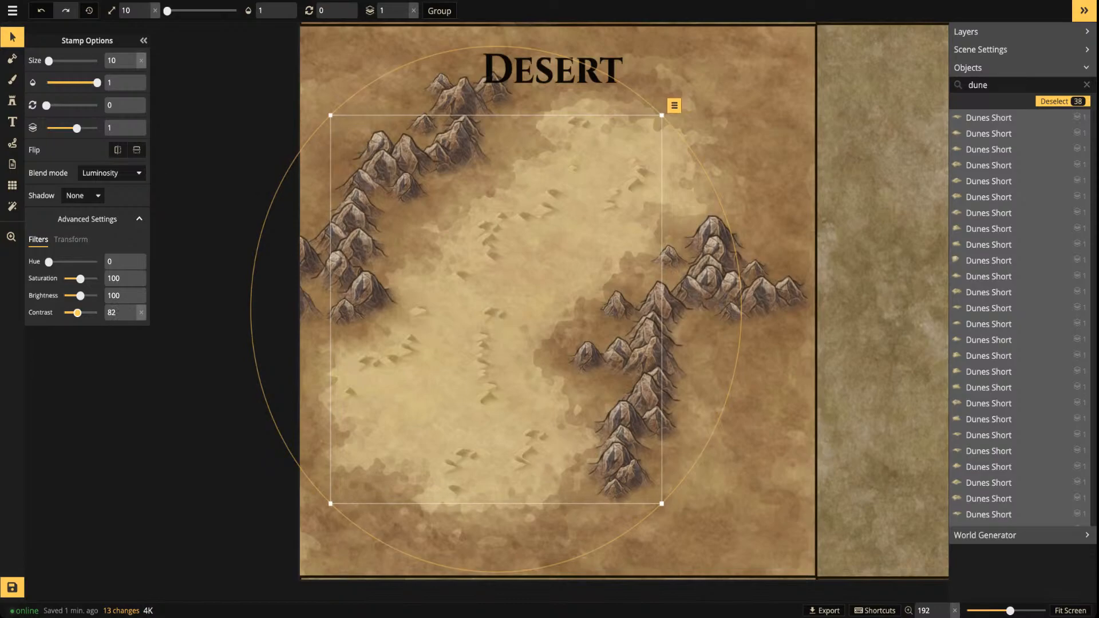
{"action": "key", "text": "Escape"}
{"action": "scroll", "coordinate": [535, 237], "scroll_direction": "up", "scroll_amount": 5}
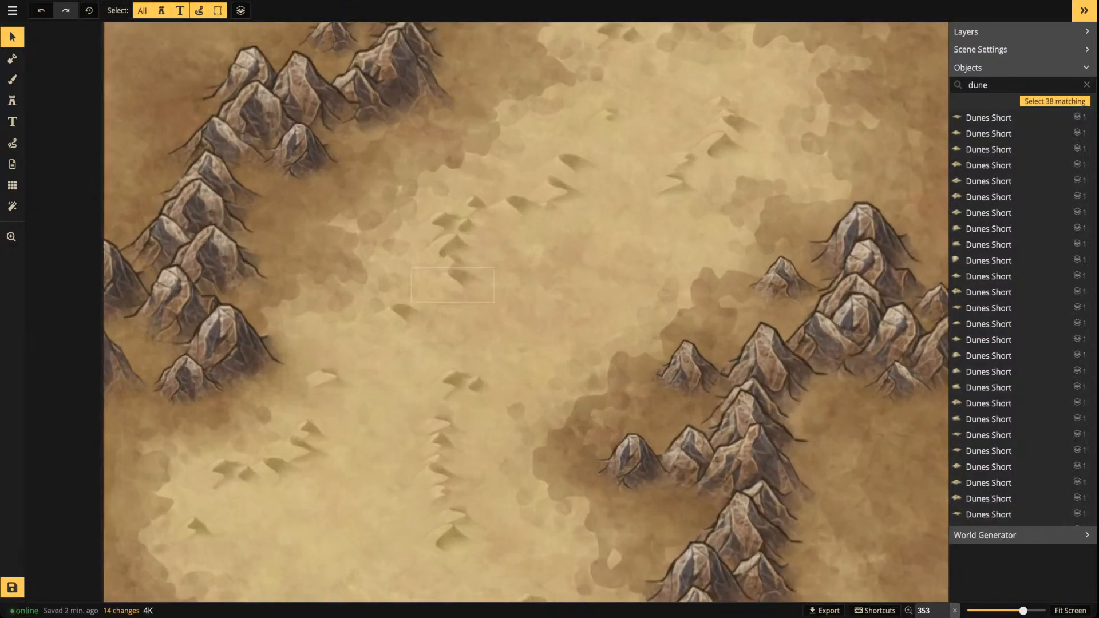
{"action": "scroll", "coordinate": [517, 189], "scroll_direction": "down", "scroll_amount": 4}
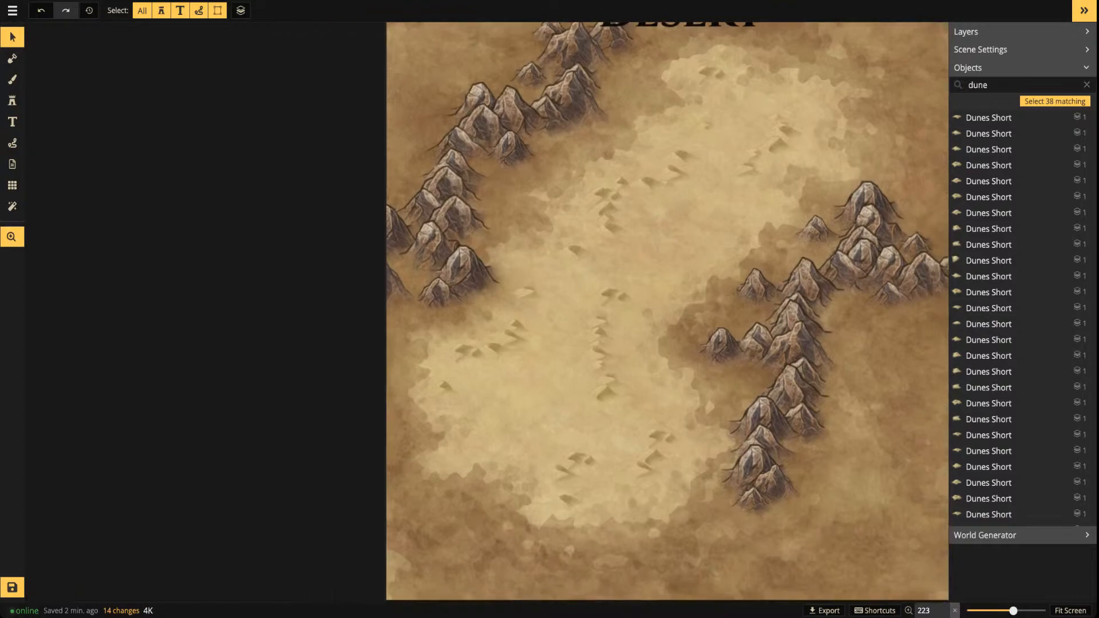
Shift the single dune beside the left range towards the centre and adjust dunes in the central vertical chain
{"action": "left_click", "coordinate": [990, 419]}
{"action": "left_click_drag", "start_coordinate": [542, 294], "coordinate": [549, 293]}
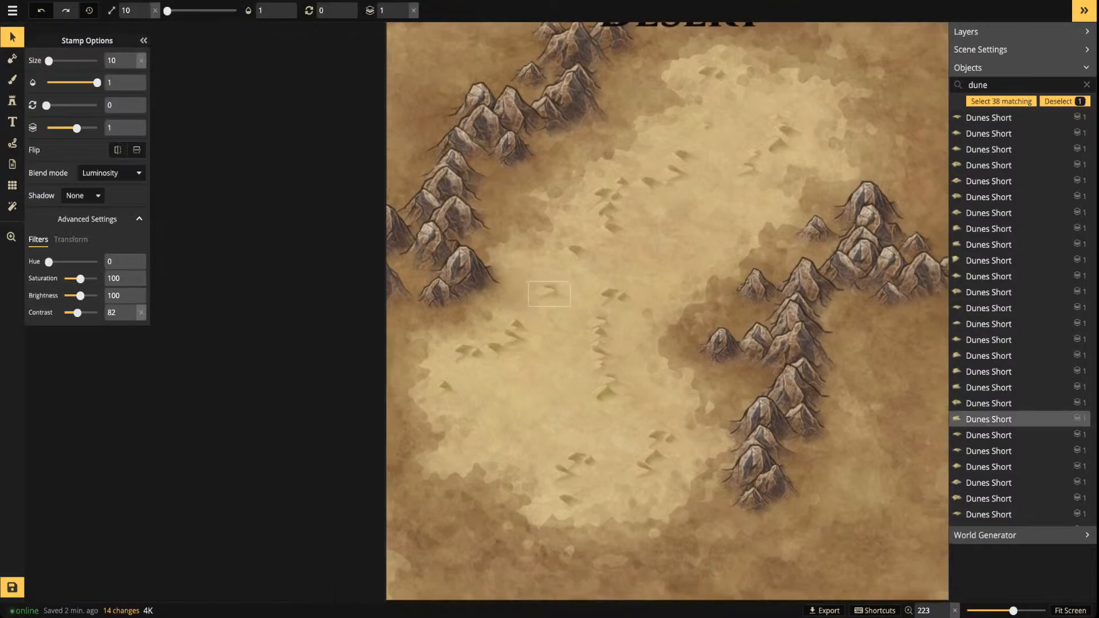
{"action": "scroll", "coordinate": [550, 294], "scroll_direction": "down", "scroll_amount": 3}
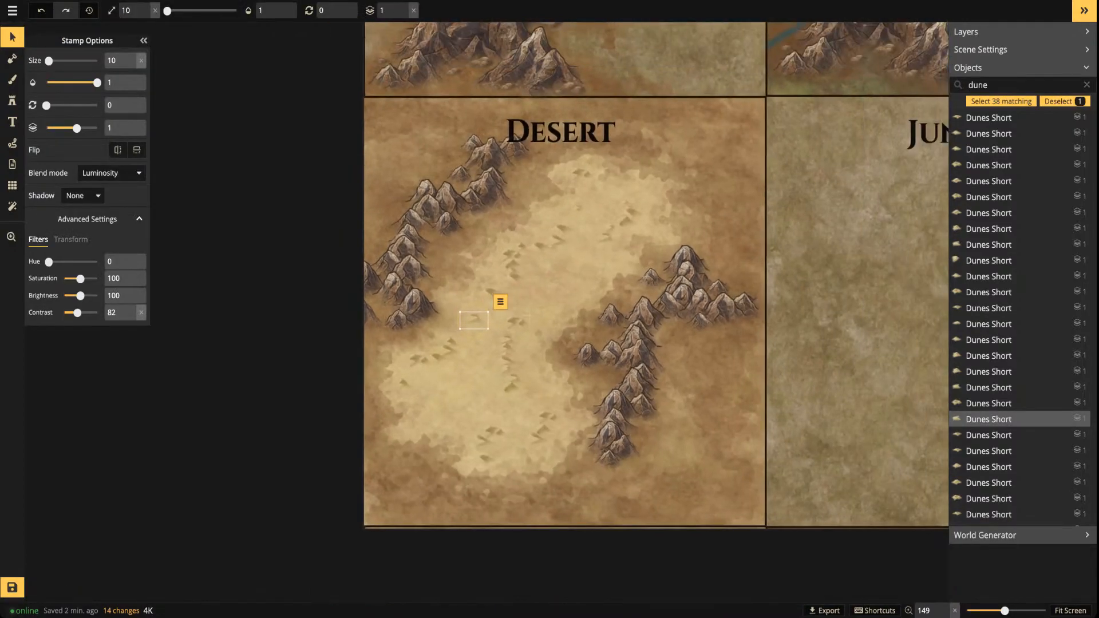
{"action": "left_click_drag", "start_coordinate": [508, 389], "coordinate": [504, 393]}
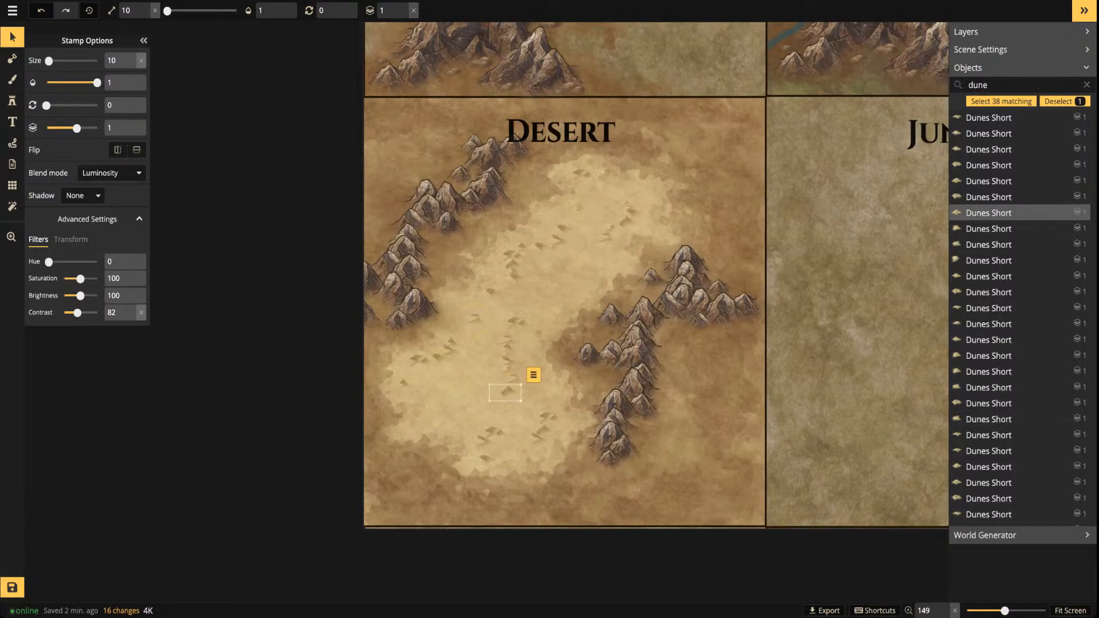
{"action": "left_click", "coordinate": [989, 355]}
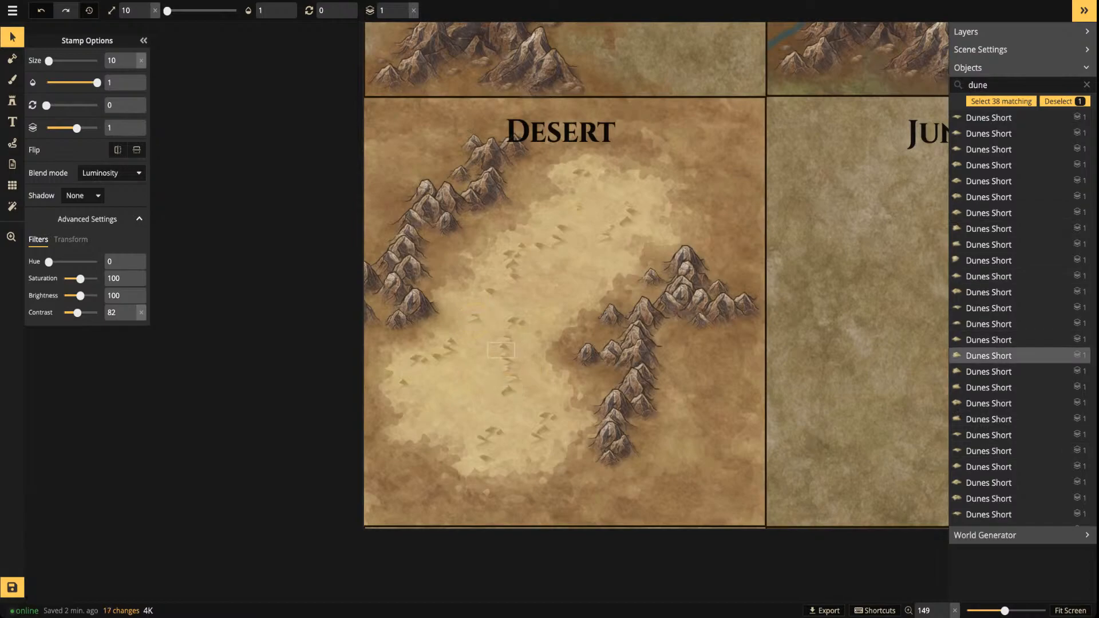
Nudge more dunes in the middle and at the lower end of the central chain, and clear the selection
{"action": "scroll", "coordinate": [556, 325], "scroll_direction": "down", "scroll_amount": 3}
{"action": "scroll", "coordinate": [554, 292], "scroll_direction": "up", "scroll_amount": 3}
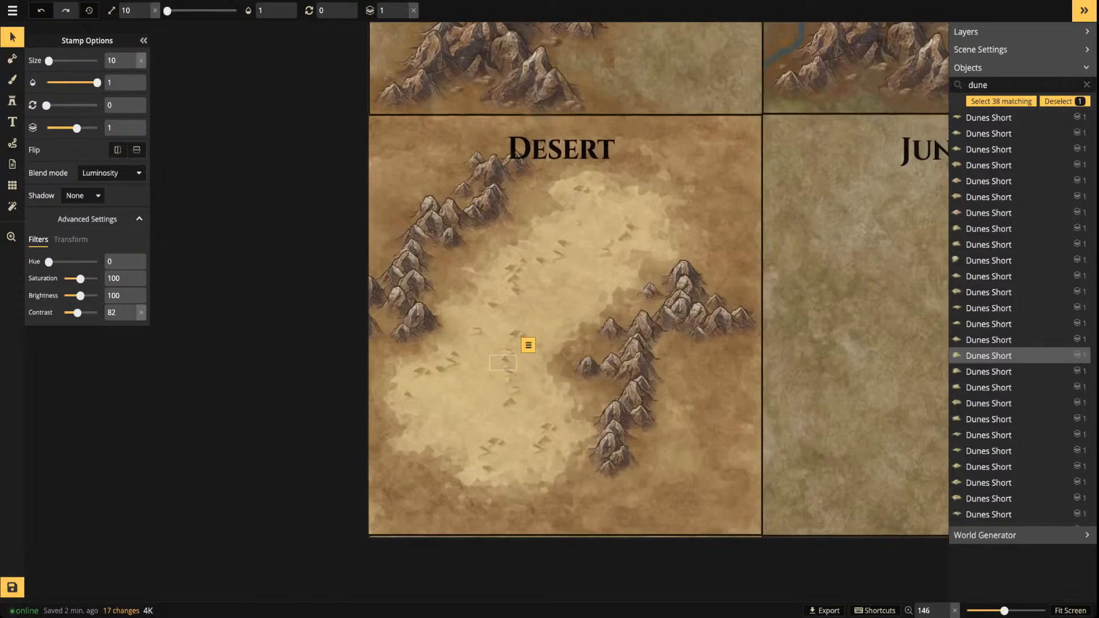
{"action": "scroll", "coordinate": [518, 354], "scroll_direction": "up", "scroll_amount": 3}
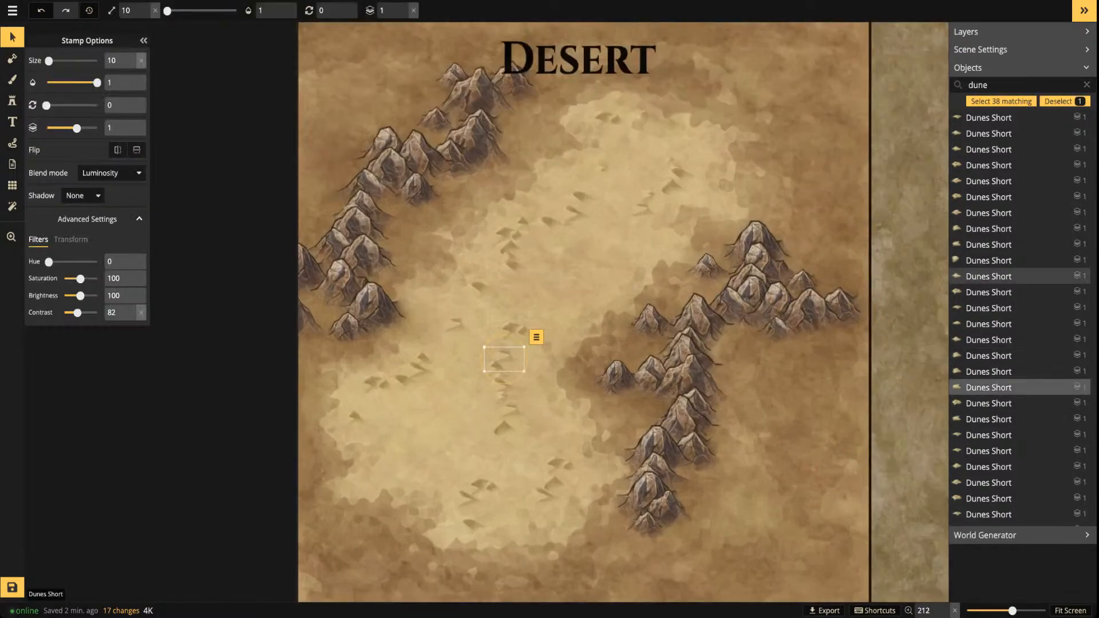
{"action": "left_click", "coordinate": [497, 387]}
{"action": "left_click", "coordinate": [496, 378]}
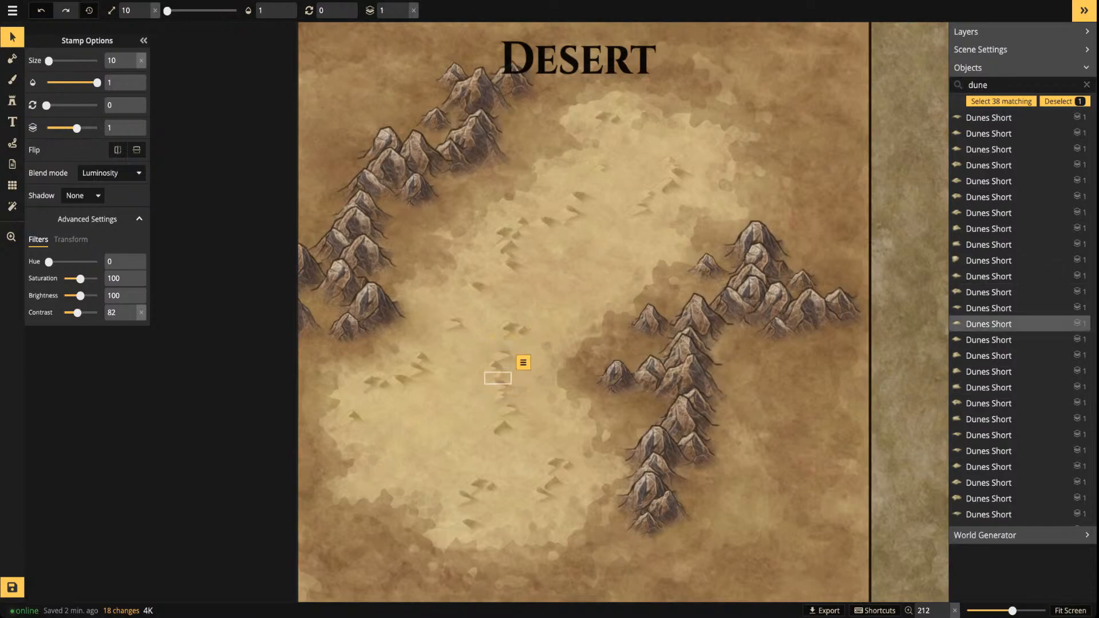
{"action": "left_click_drag", "start_coordinate": [501, 431], "coordinate": [499, 426]}
{"action": "scroll", "coordinate": [497, 370], "scroll_direction": "down", "scroll_amount": 2}
{"action": "left_click_drag", "start_coordinate": [496, 370], "coordinate": [505, 300]}
{"action": "left_click", "coordinate": [487, 458]}
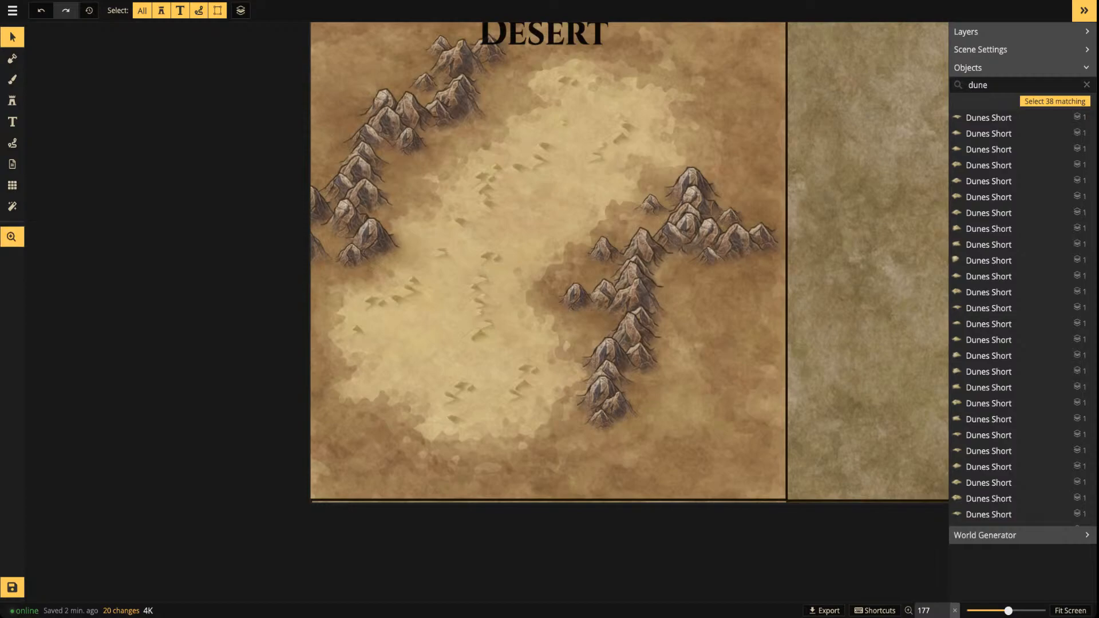
Load the light green Fantasy Regional HD ocean texture into the background brush
{"action": "left_click_drag", "start_coordinate": [505, 300], "coordinate": [447, 377]}
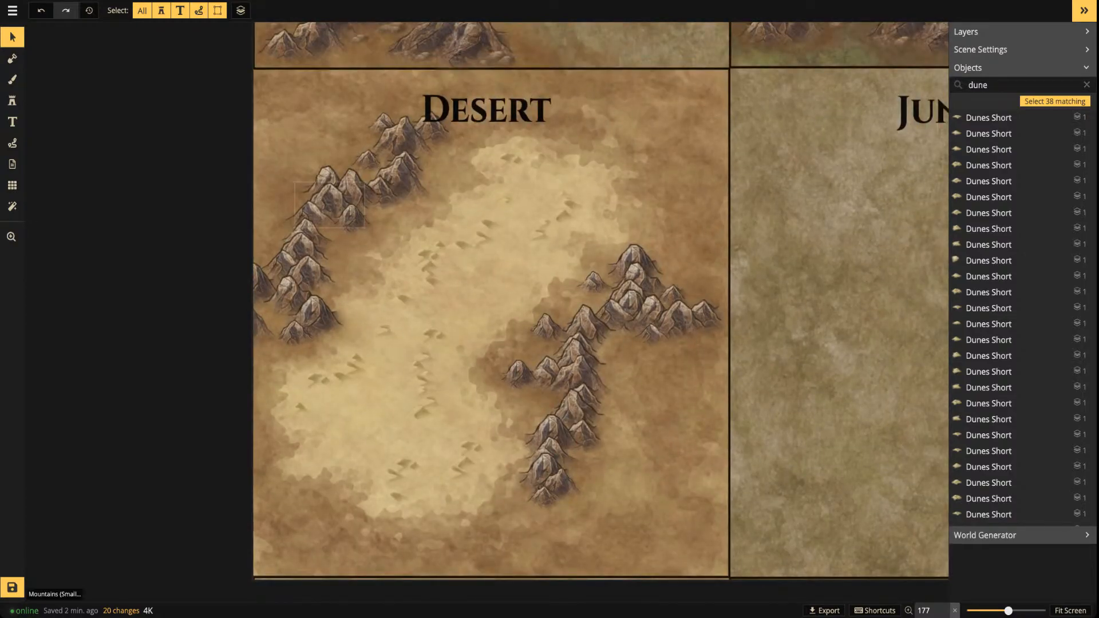
{"action": "scroll", "coordinate": [504, 255], "scroll_direction": "up", "scroll_amount": 5}
{"action": "scroll", "coordinate": [503, 257], "scroll_direction": "up", "scroll_amount": 1}
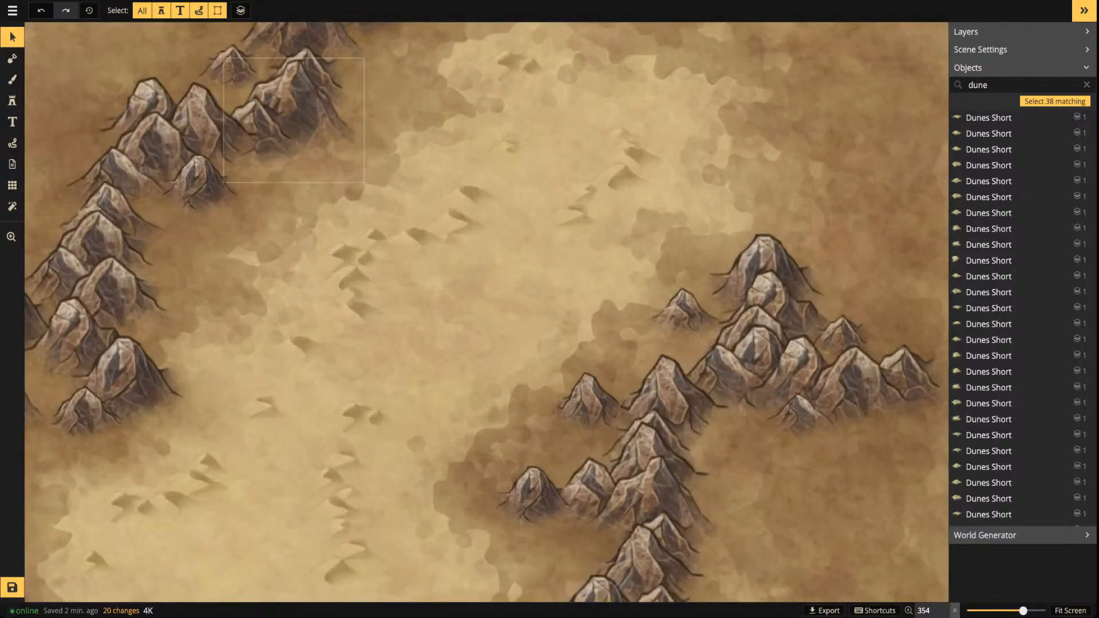
{"action": "left_click", "coordinate": [12, 79]}
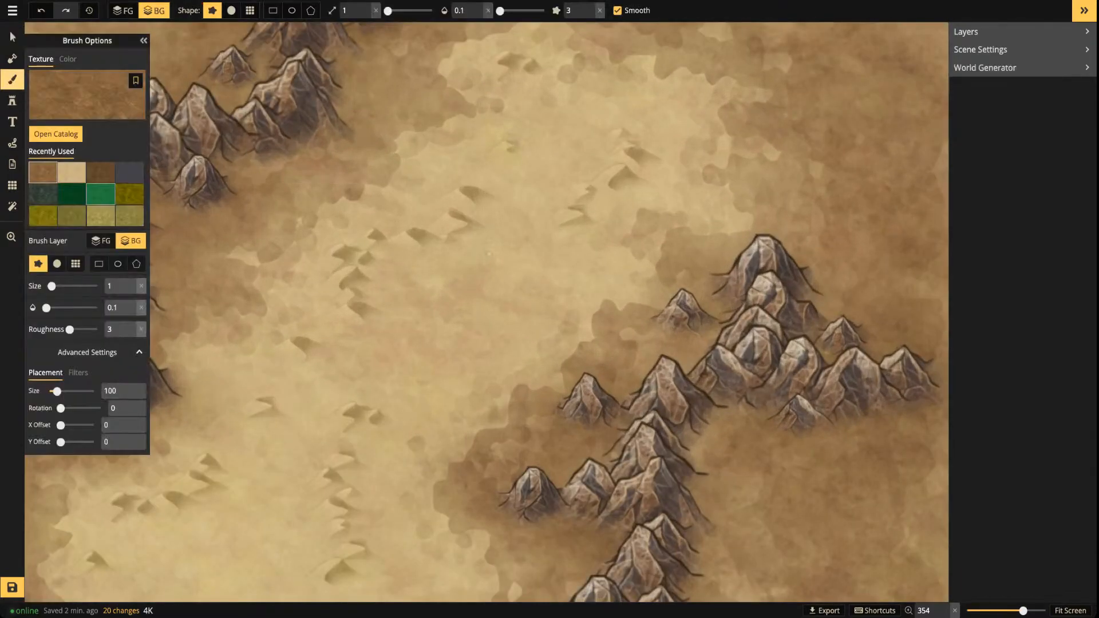
{"action": "left_click", "coordinate": [100, 194]}
{"action": "left_click", "coordinate": [86, 100]}
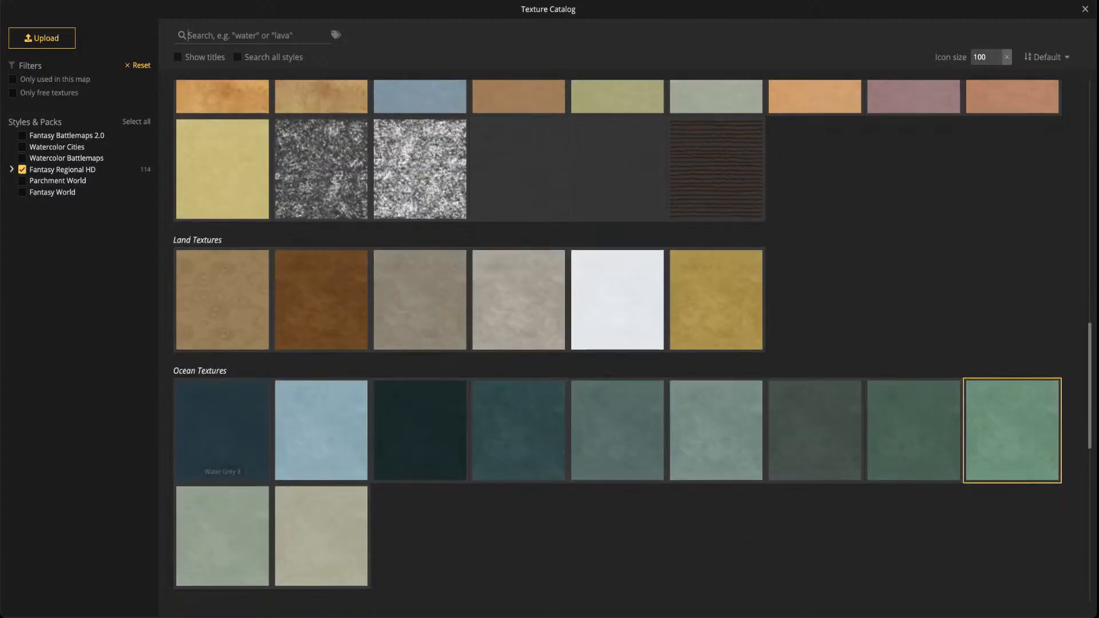
{"action": "key", "text": "Escape"}
Set the brush to the round shape with opacity 1 and size 5
{"action": "left_click", "coordinate": [487, 10]}
{"action": "scroll", "coordinate": [410, 24], "scroll_direction": "down", "scroll_amount": 2}
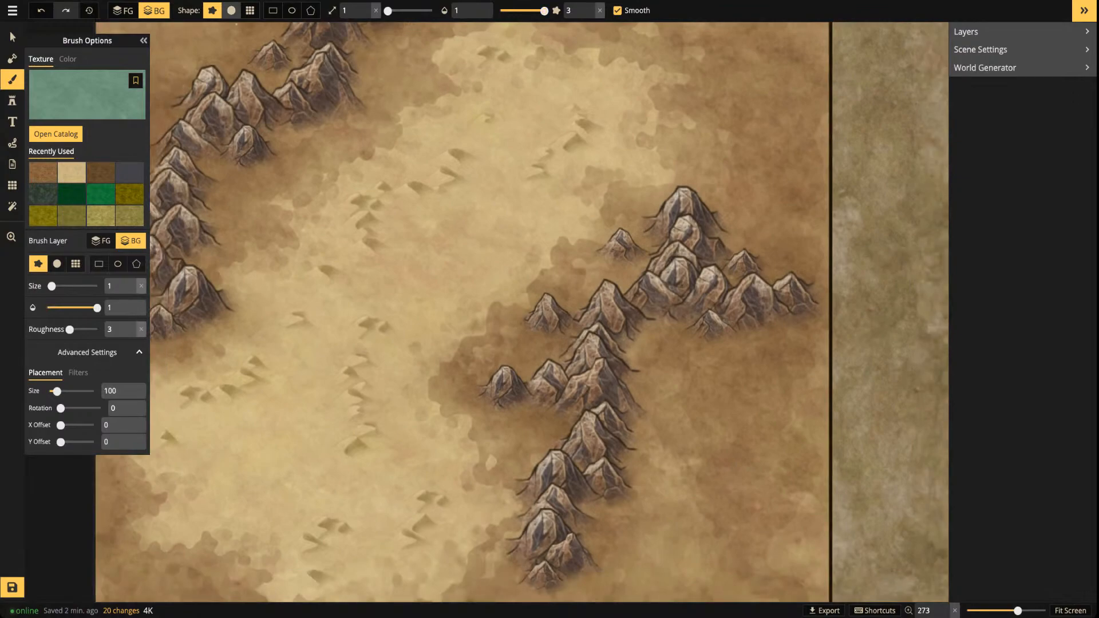
{"action": "left_click", "coordinate": [230, 10]}
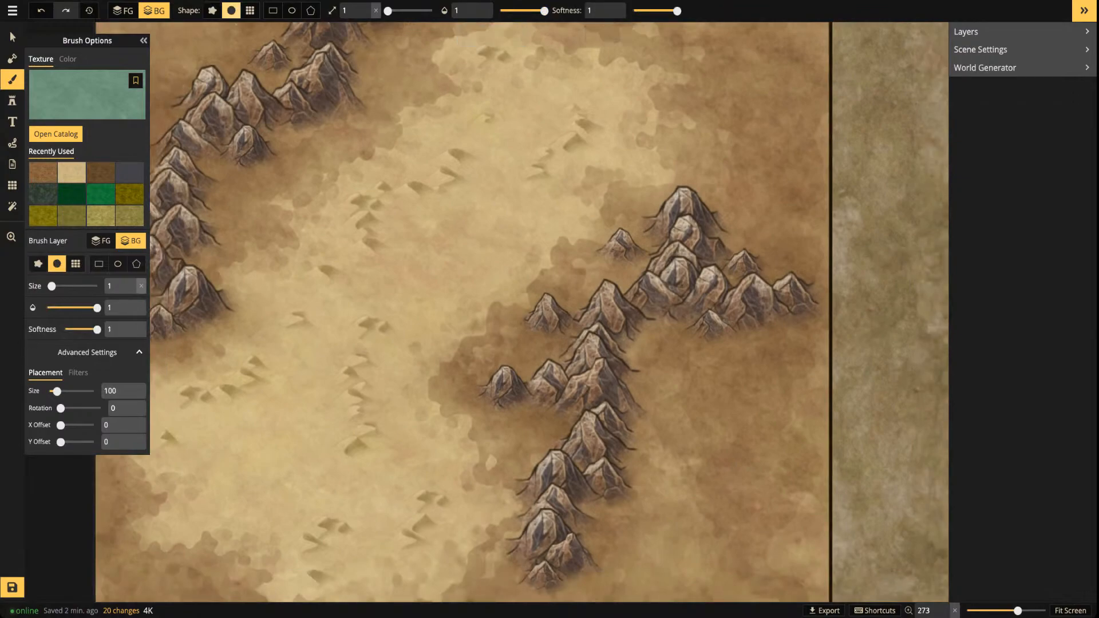
{"action": "left_click", "coordinate": [392, 11]}
Try a curved green water stroke in the upper centre of the sandy area and undo it
{"action": "left_click_drag", "start_coordinate": [422, 271], "coordinate": [487, 192]}
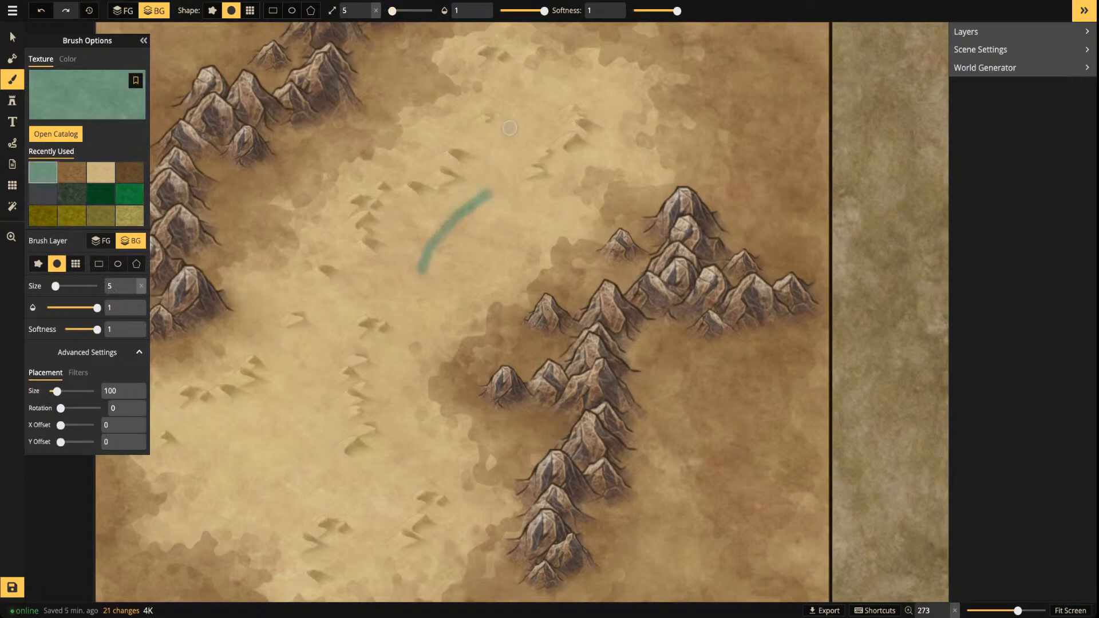
{"action": "key", "text": "ctrl+z"}
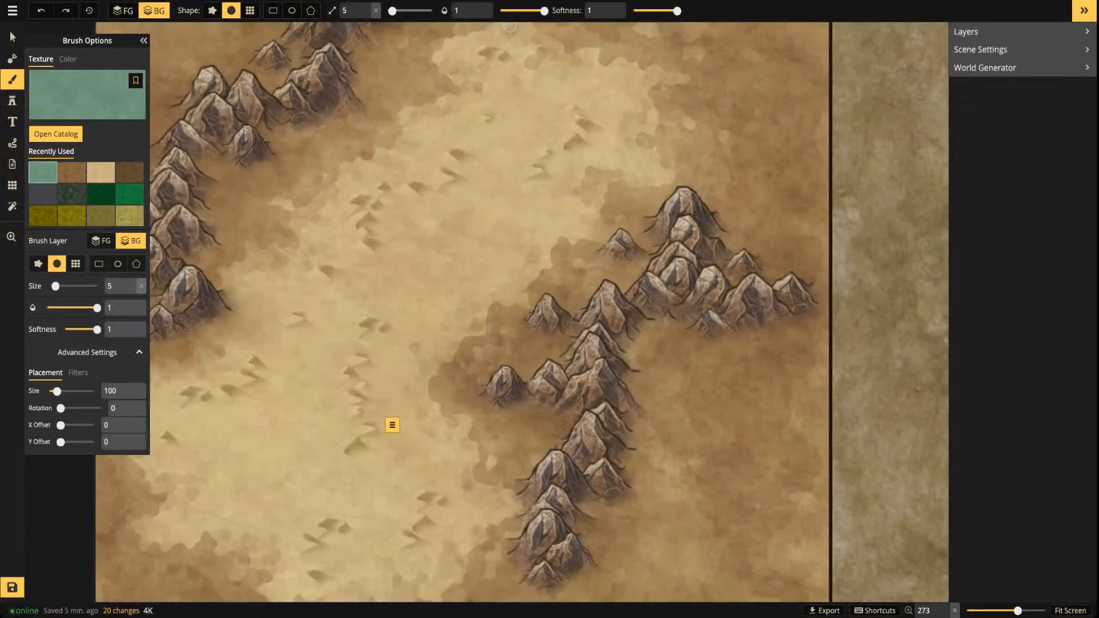
Paint a small elongated pool of water at opacity 0.67 beside the upper dune chain in the sandy area
{"action": "key", "text": "d"}
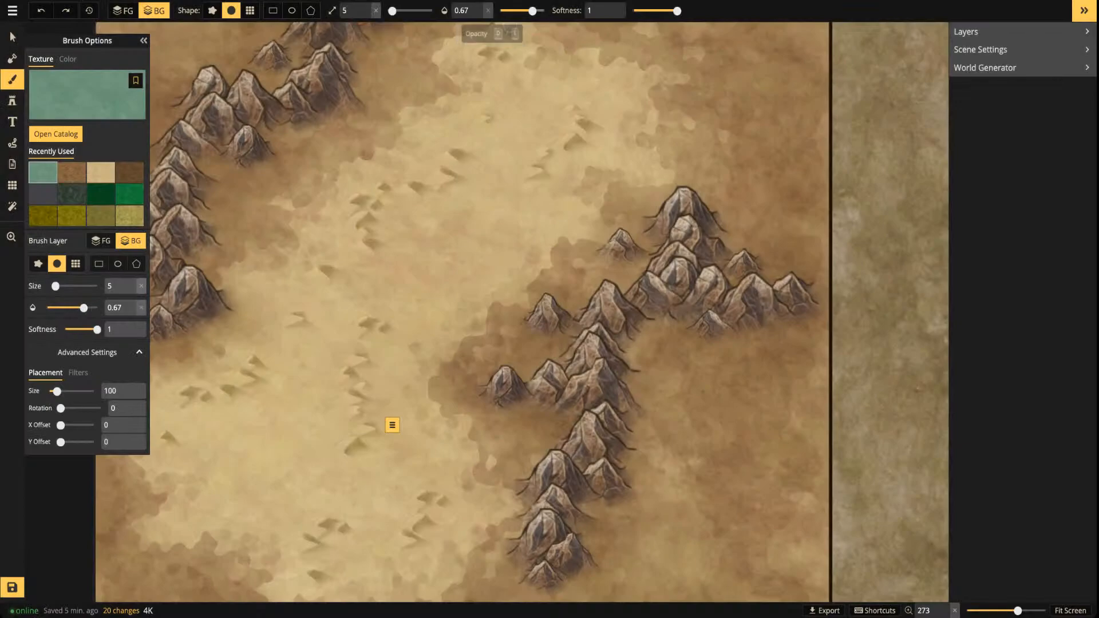
{"action": "scroll", "coordinate": [517, 169], "scroll_direction": "up", "scroll_amount": 2}
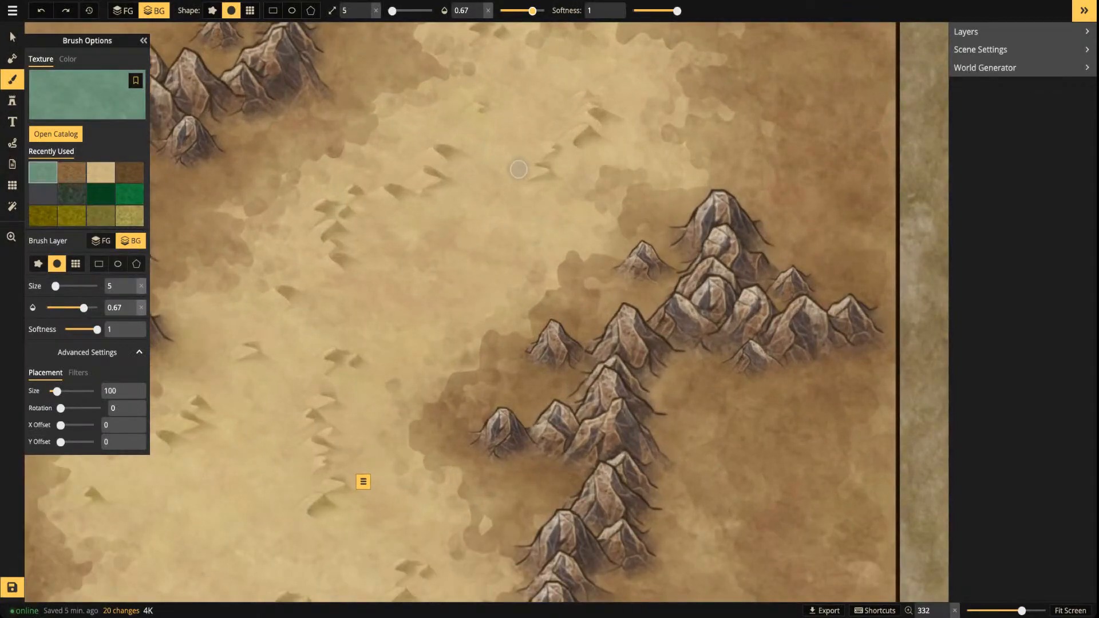
{"action": "scroll", "coordinate": [498, 269], "scroll_direction": "down", "scroll_amount": 7}
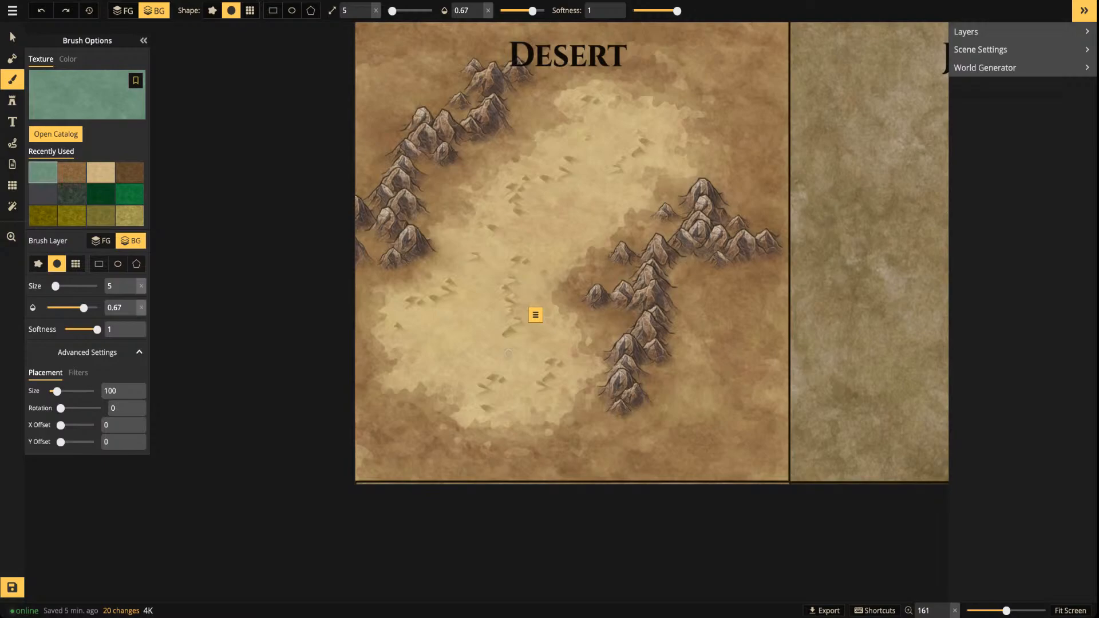
{"action": "scroll", "coordinate": [519, 210], "scroll_direction": "up", "scroll_amount": 4}
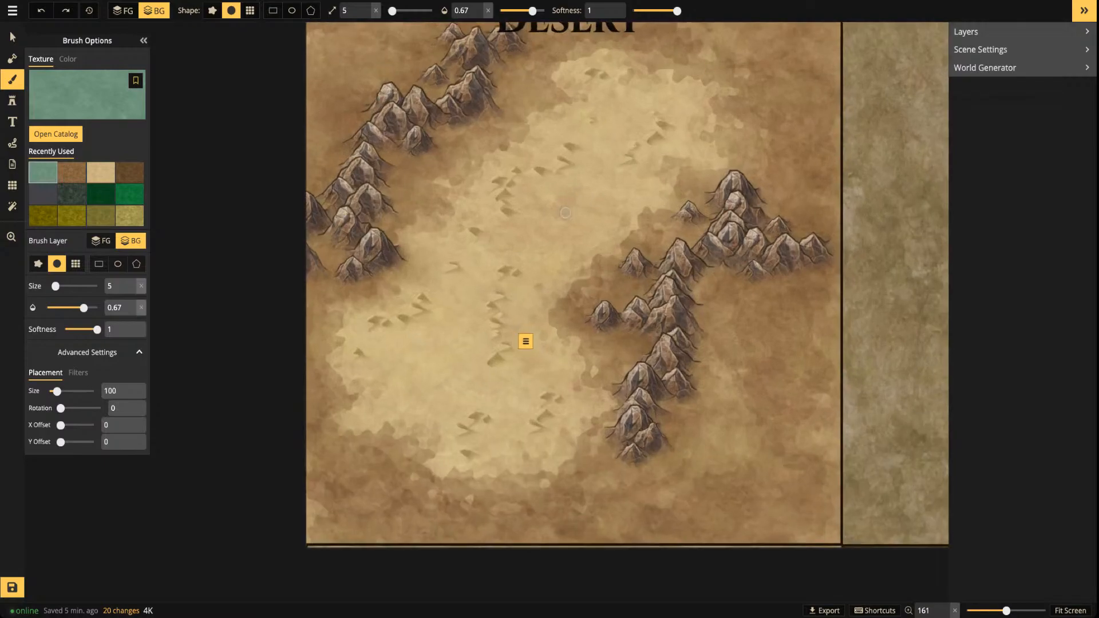
{"action": "scroll", "coordinate": [591, 173], "scroll_direction": "up", "scroll_amount": 5}
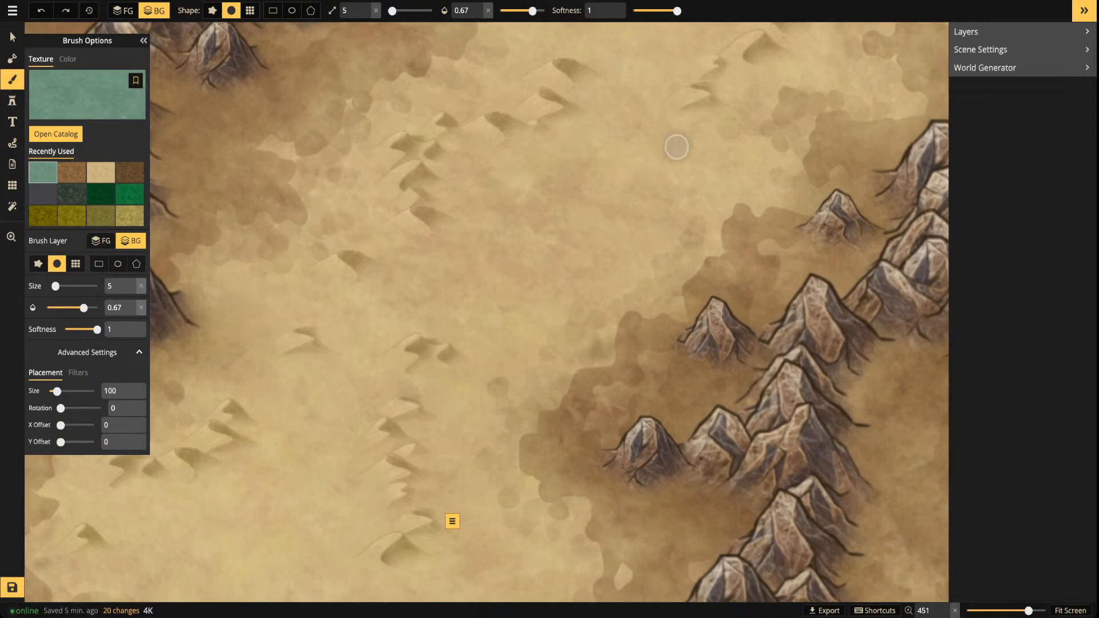
{"action": "mouse_move", "coordinate": [569, 192]}
{"action": "left_mouse_down"}
{"action": "mouse_move", "coordinate": [499, 226]}
{"action": "mouse_move", "coordinate": [507, 245]}
{"action": "mouse_move", "coordinate": [486, 259]}
{"action": "mouse_move", "coordinate": [495, 264]}
{"action": "mouse_move", "coordinate": [551, 210]}
{"action": "mouse_move", "coordinate": [511, 248]}
{"action": "mouse_move", "coordinate": [578, 208]}
{"action": "mouse_move", "coordinate": [572, 221]}
{"action": "mouse_move", "coordinate": [530, 221]}
{"action": "mouse_move", "coordinate": [565, 195]}
{"action": "mouse_move", "coordinate": [567, 207]}
{"action": "mouse_move", "coordinate": [526, 216]}
{"action": "left_mouse_up"}
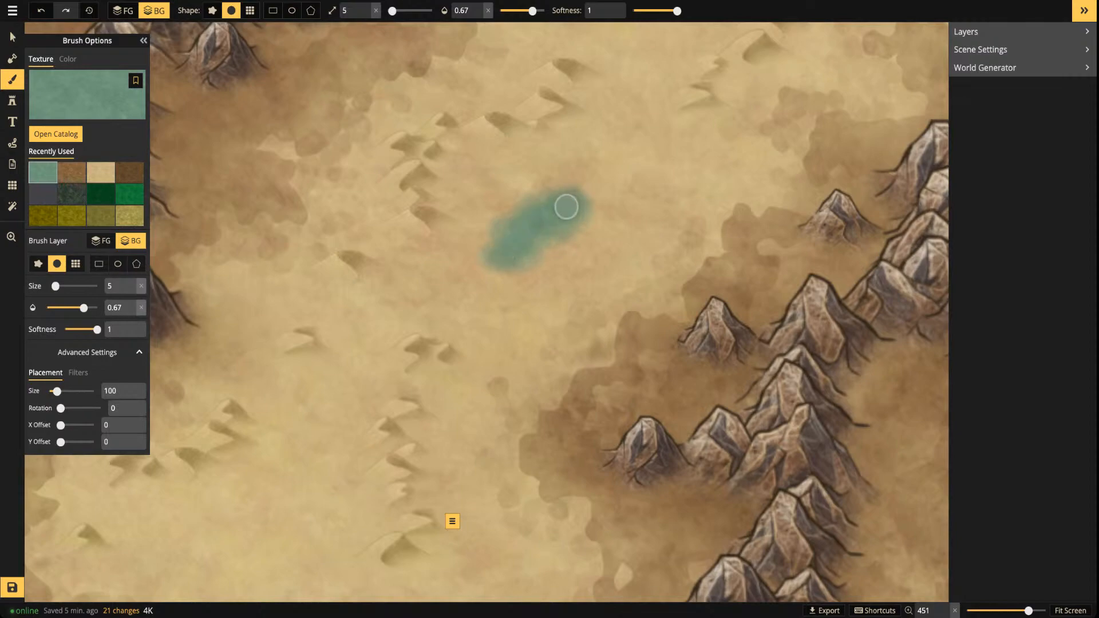
Keep the light green ocean texture, lower the brush brightness to 88 and set the brush size to 2
{"action": "left_click", "coordinate": [87, 94]}
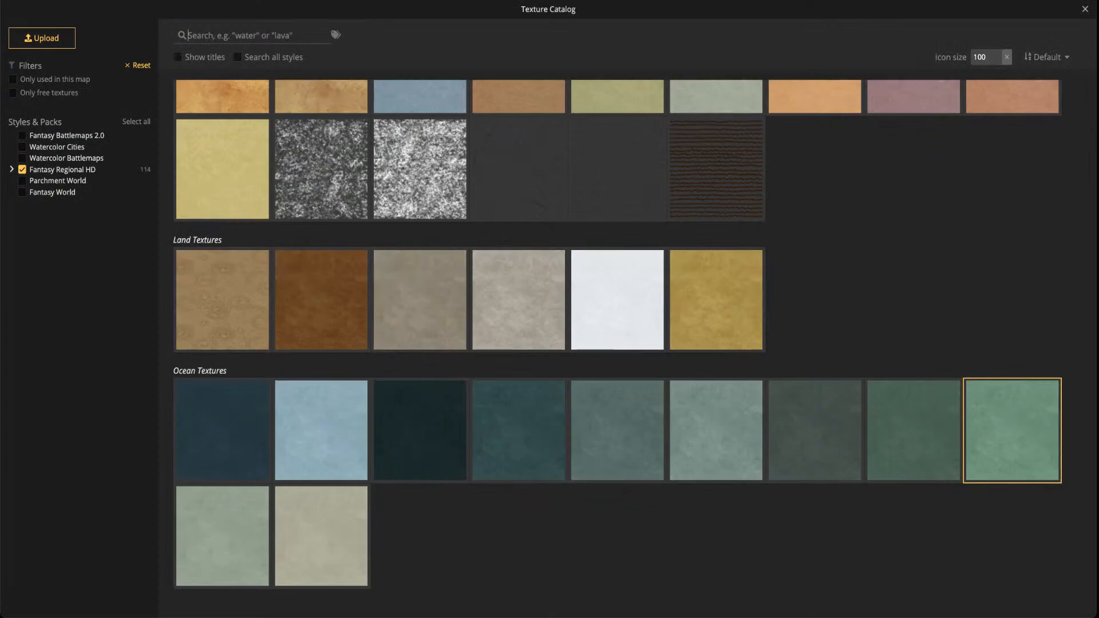
{"action": "left_click", "coordinate": [1012, 430]}
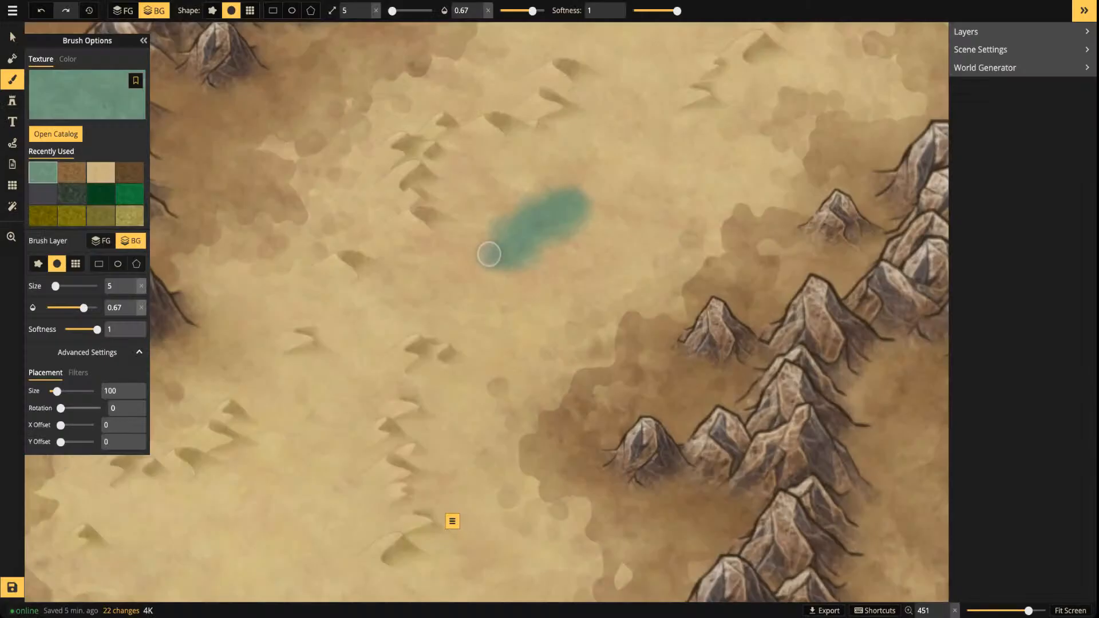
{"action": "left_click_drag", "start_coordinate": [80, 425], "coordinate": [79, 425]}
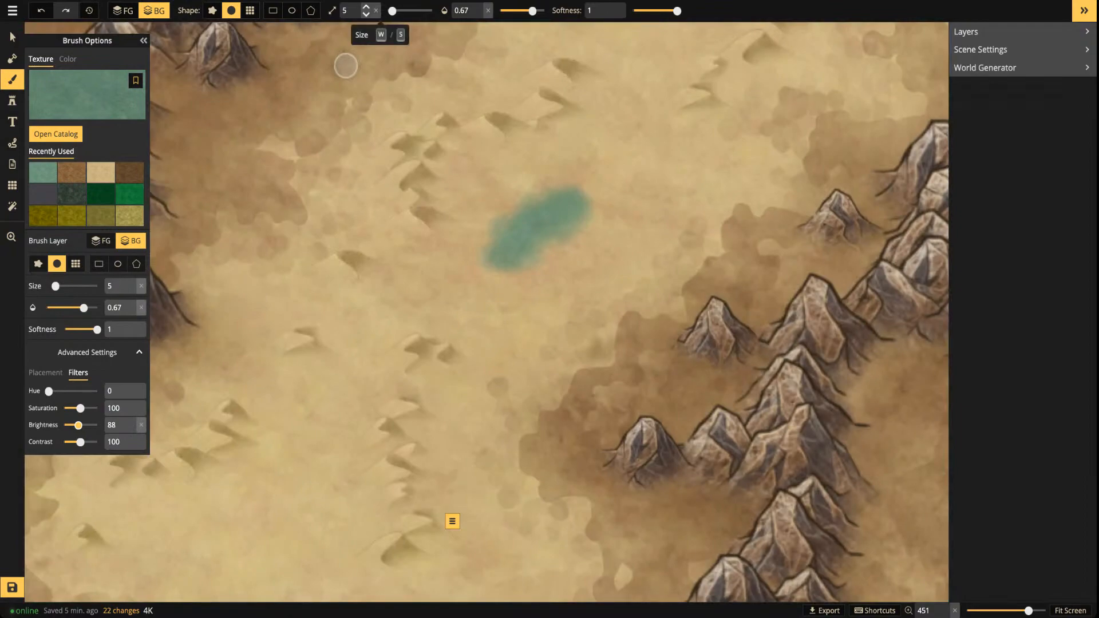
{"action": "left_click", "coordinate": [366, 14]}
{"action": "left_click", "coordinate": [366, 14]}
{"action": "left_click", "coordinate": [366, 14]}
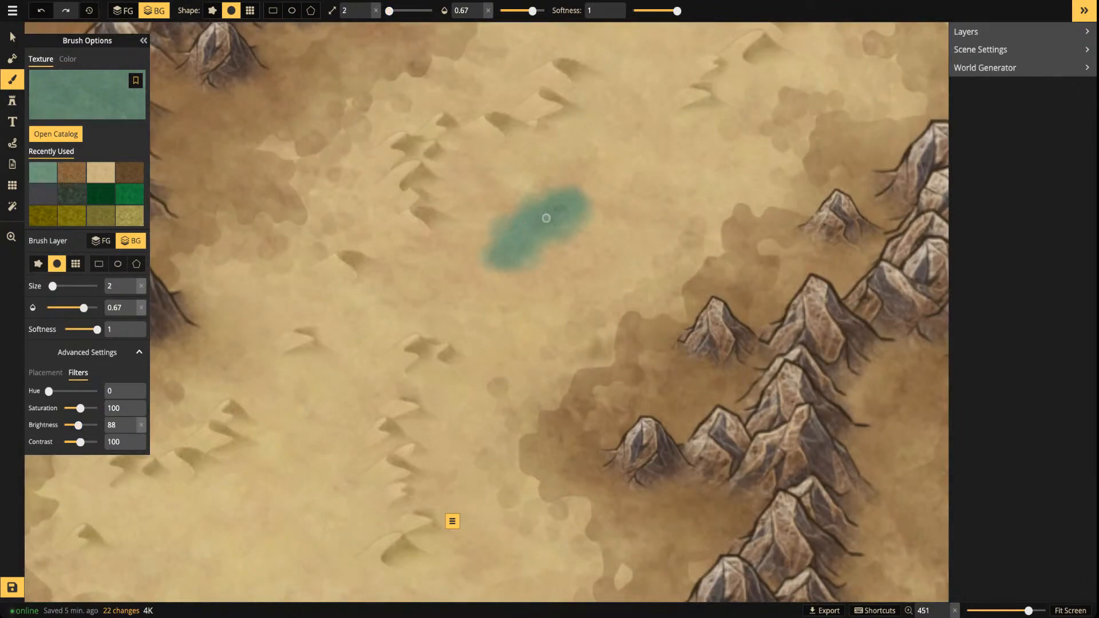
Paint darker teal water strokes along the middle of the desert oasis on the background layer
{"action": "left_click_drag", "start_coordinate": [542, 218], "coordinate": [571, 202]}
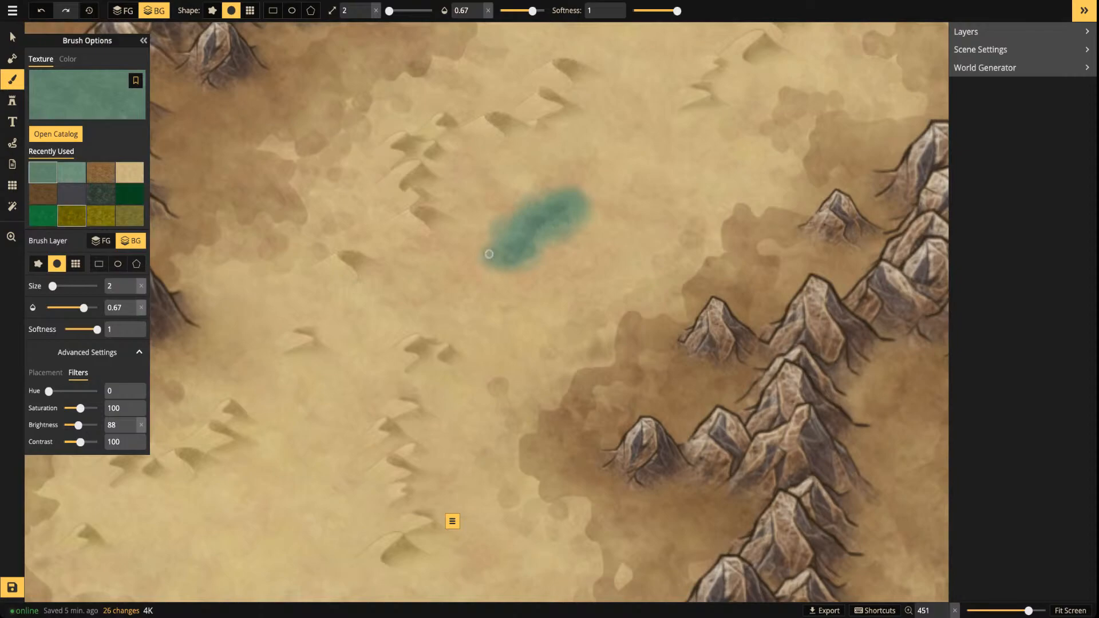
Select the Land Yellow 1 brush texture in the texture catalog and turn on texture titles
{"action": "left_click", "coordinate": [72, 215]}
{"action": "left_click", "coordinate": [55, 134]}
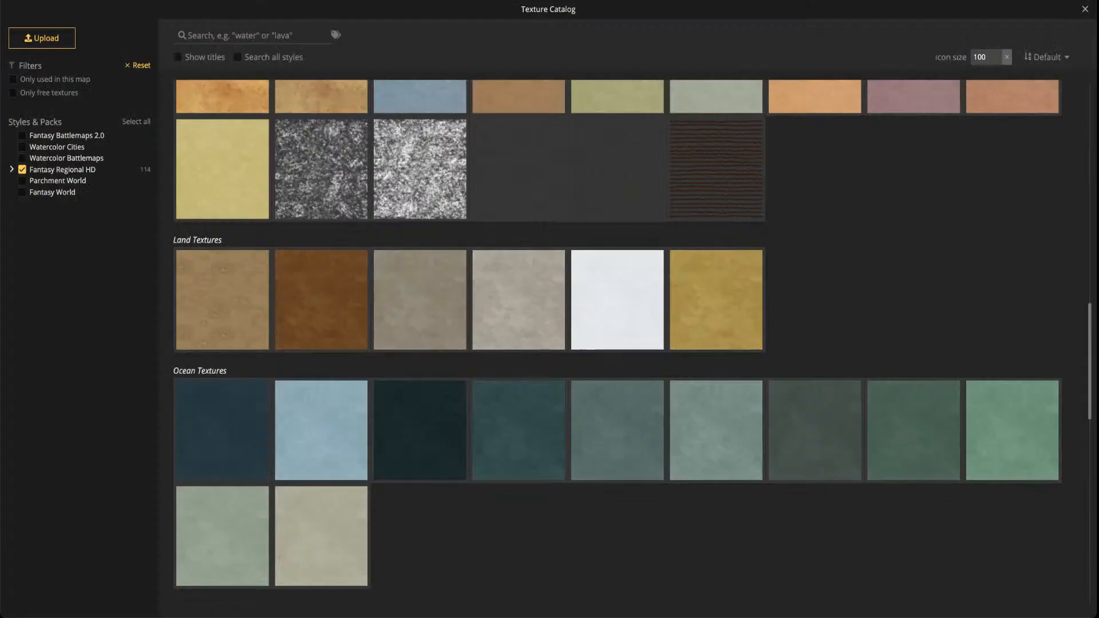
{"action": "scroll", "coordinate": [618, 237], "scroll_direction": "up", "scroll_amount": 3}
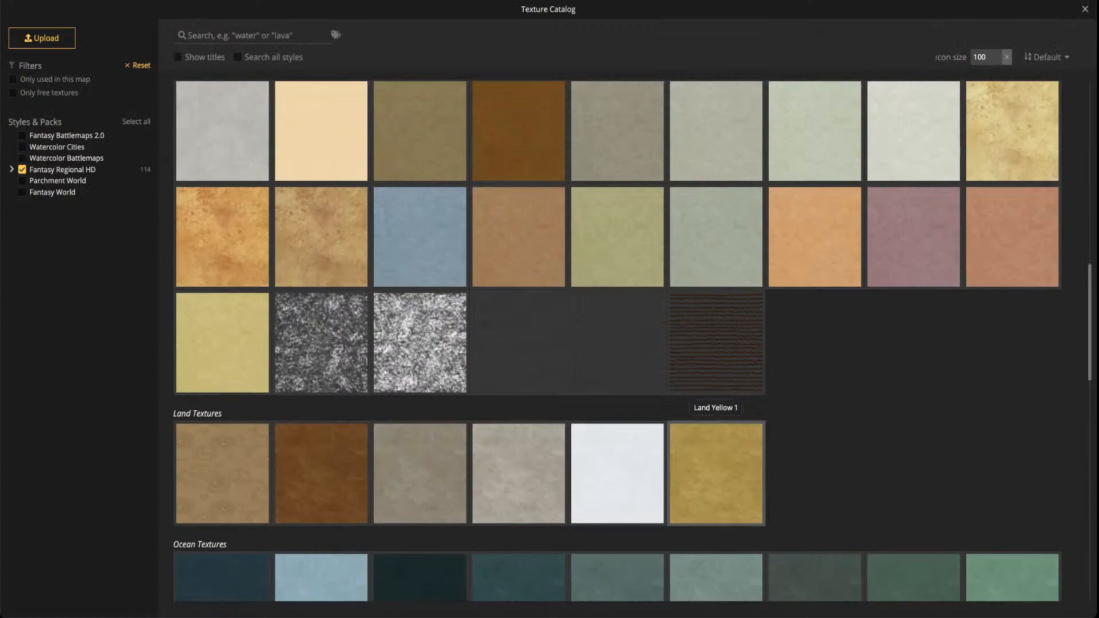
{"action": "left_click", "coordinate": [716, 473]}
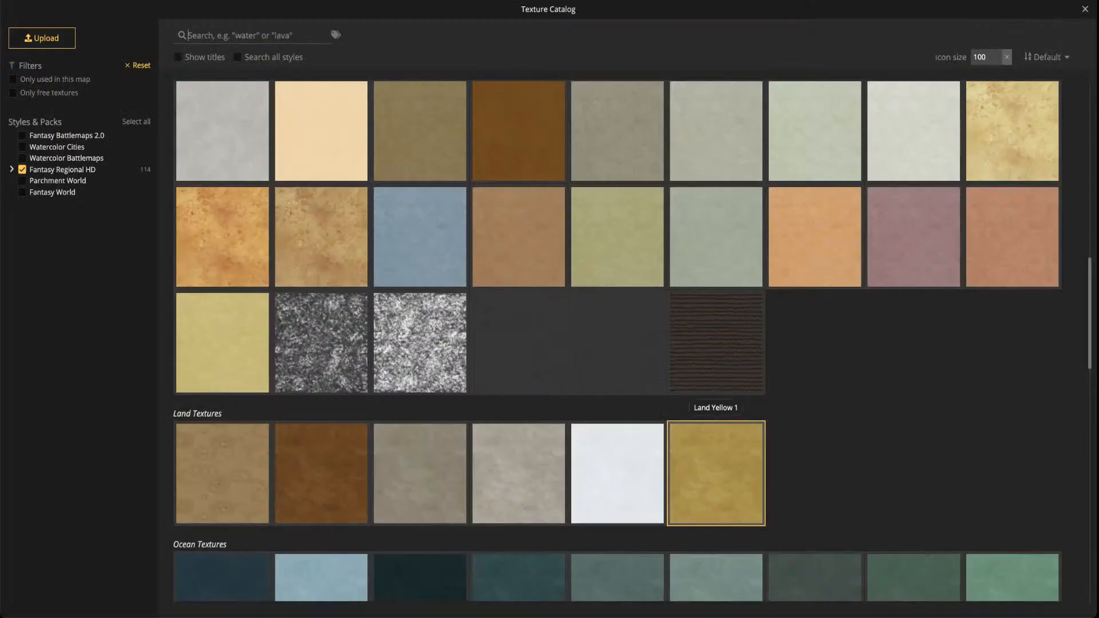
{"action": "left_click", "coordinate": [177, 57]}
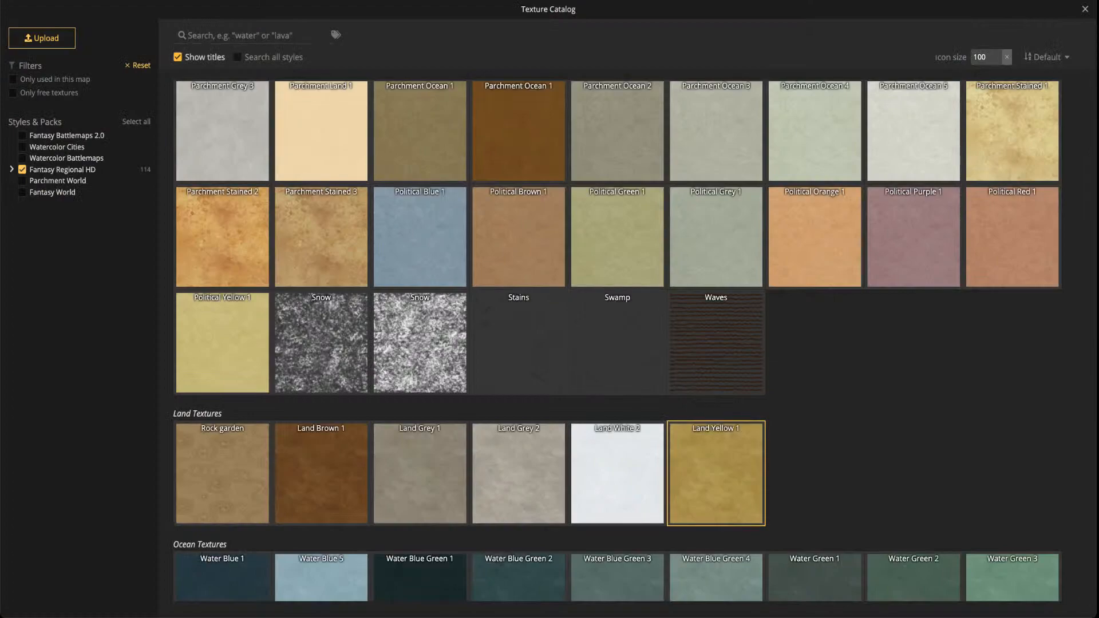
Look through the Fantasy Regional HD textures and choose Desert 1 as the brush texture
{"action": "scroll", "coordinate": [420, 246], "scroll_direction": "up", "scroll_amount": 12}
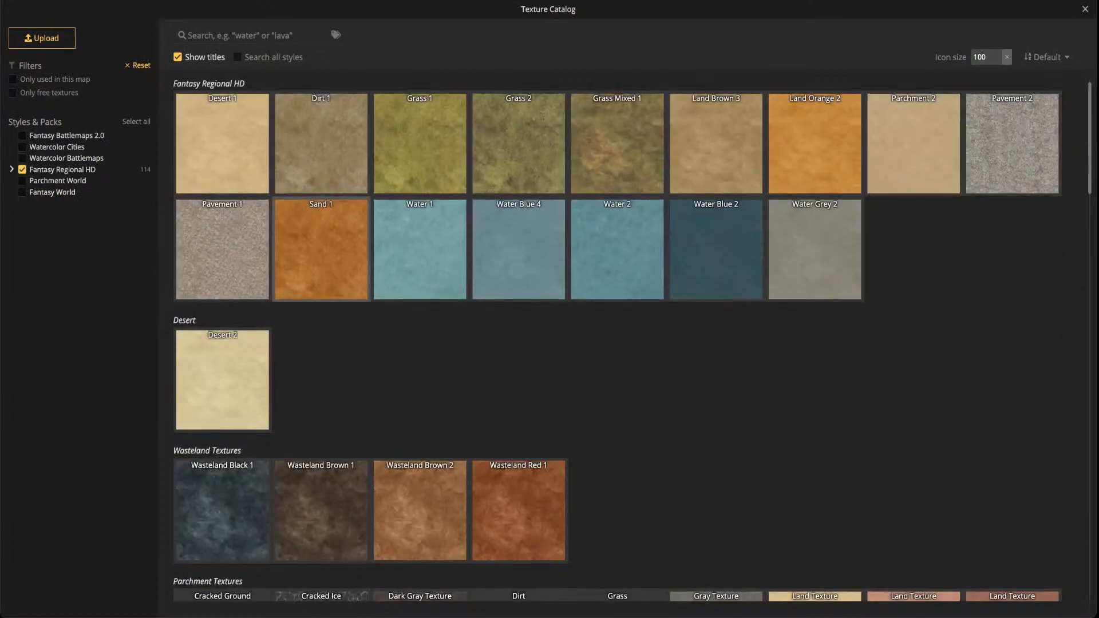
{"action": "scroll", "coordinate": [618, 340], "scroll_direction": "down", "scroll_amount": 2}
{"action": "scroll", "coordinate": [617, 340], "scroll_direction": "down", "scroll_amount": 10}
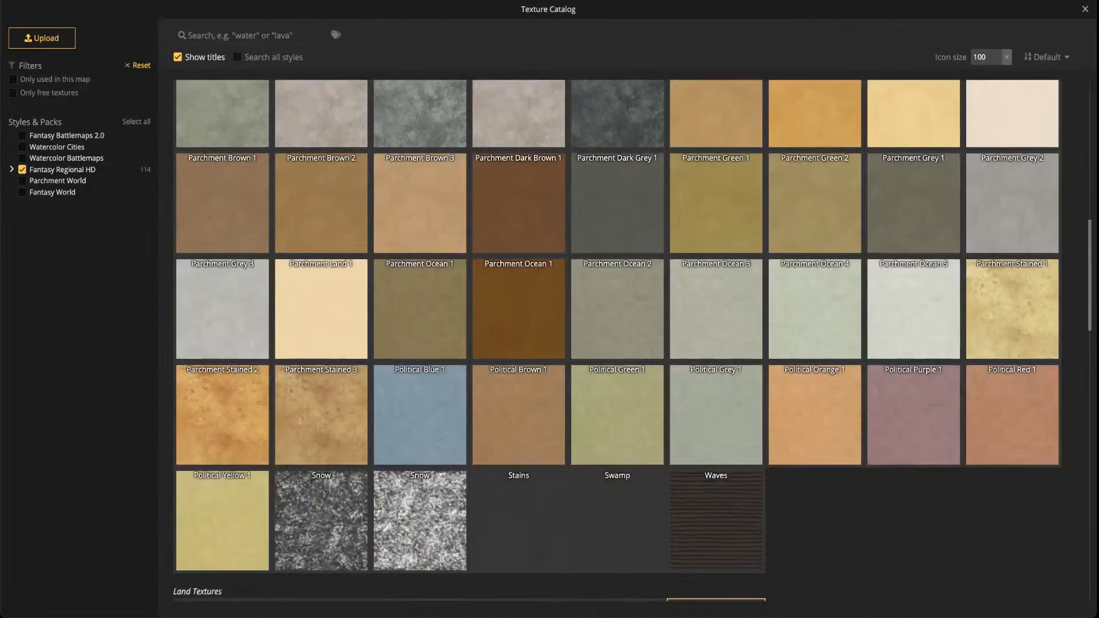
{"action": "scroll", "coordinate": [617, 339], "scroll_direction": "up", "scroll_amount": 12}
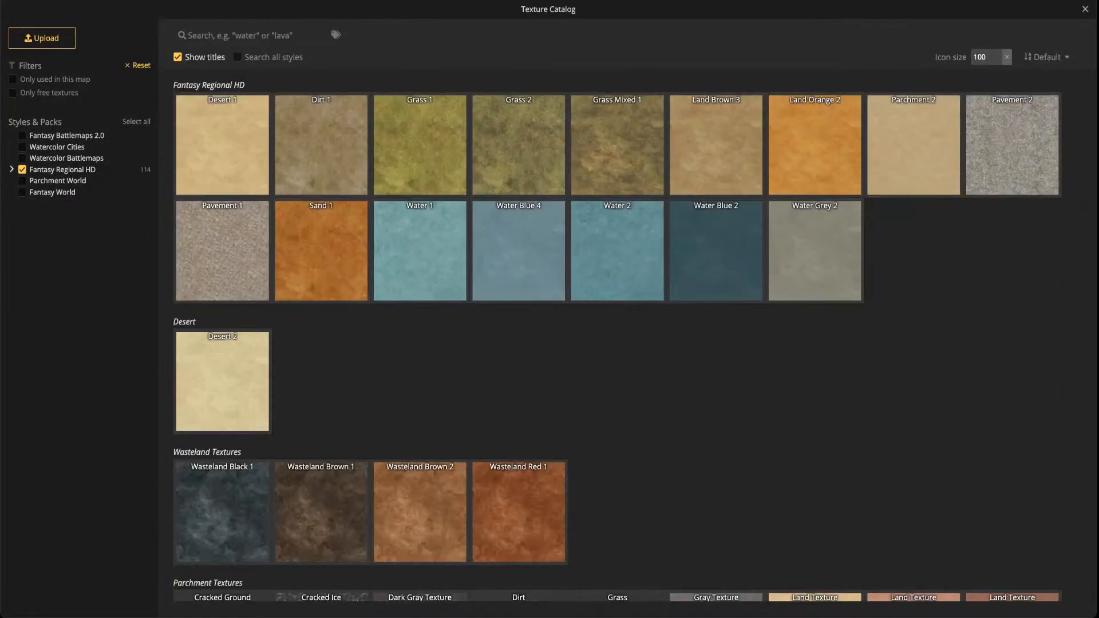
{"action": "scroll", "coordinate": [419, 401], "scroll_direction": "down", "scroll_amount": 15}
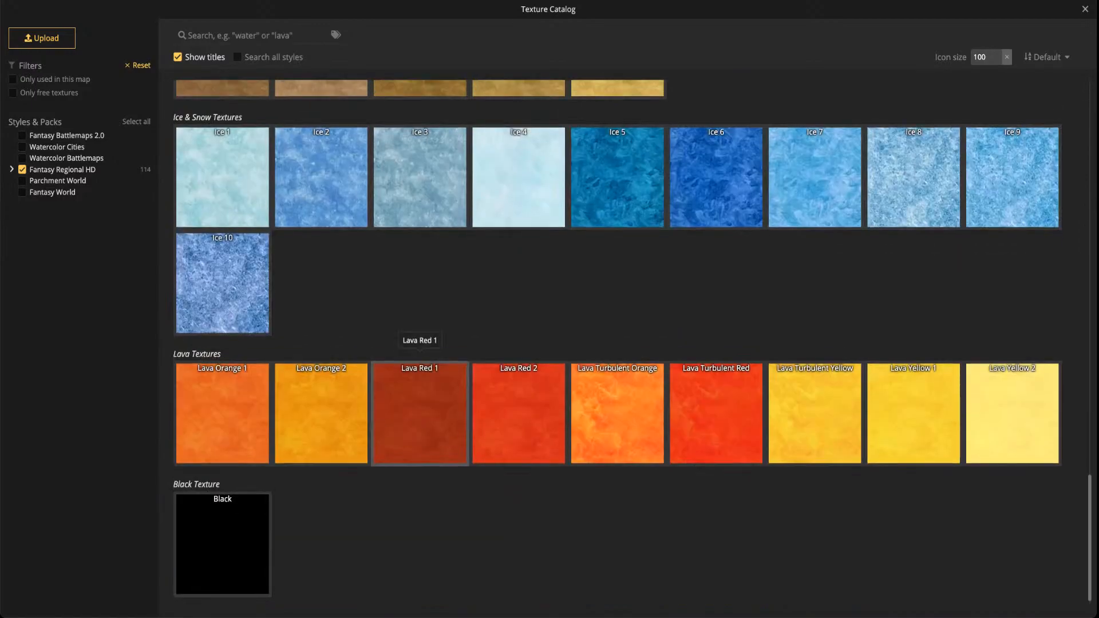
{"action": "scroll", "coordinate": [420, 401], "scroll_direction": "up", "scroll_amount": 5}
{"action": "scroll", "coordinate": [419, 401], "scroll_direction": "up", "scroll_amount": 6}
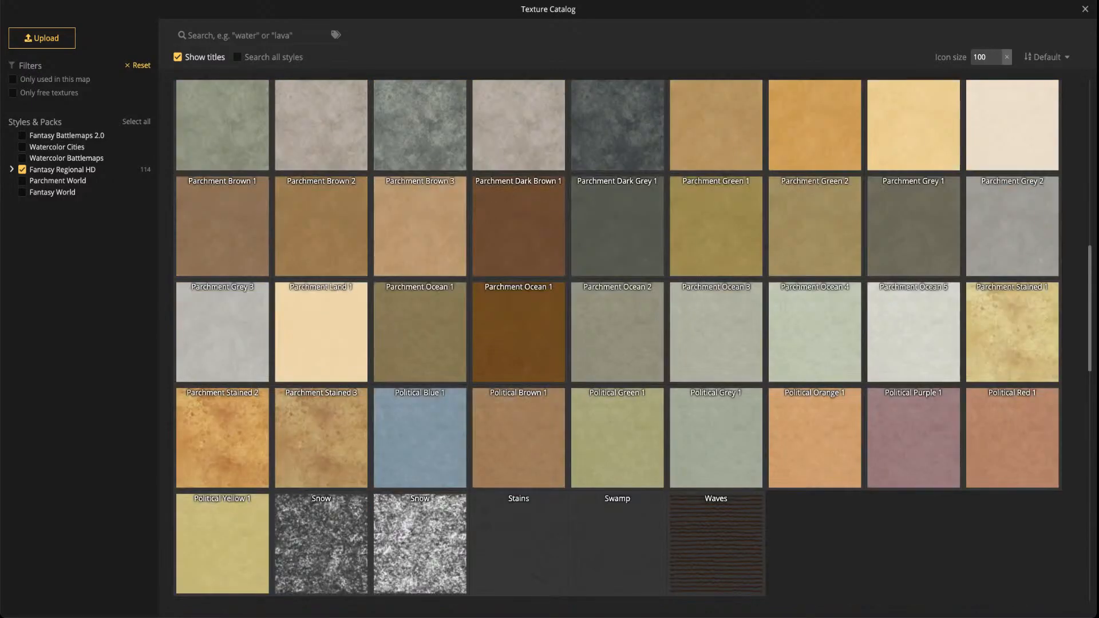
{"action": "scroll", "coordinate": [321, 143], "scroll_direction": "up", "scroll_amount": 10}
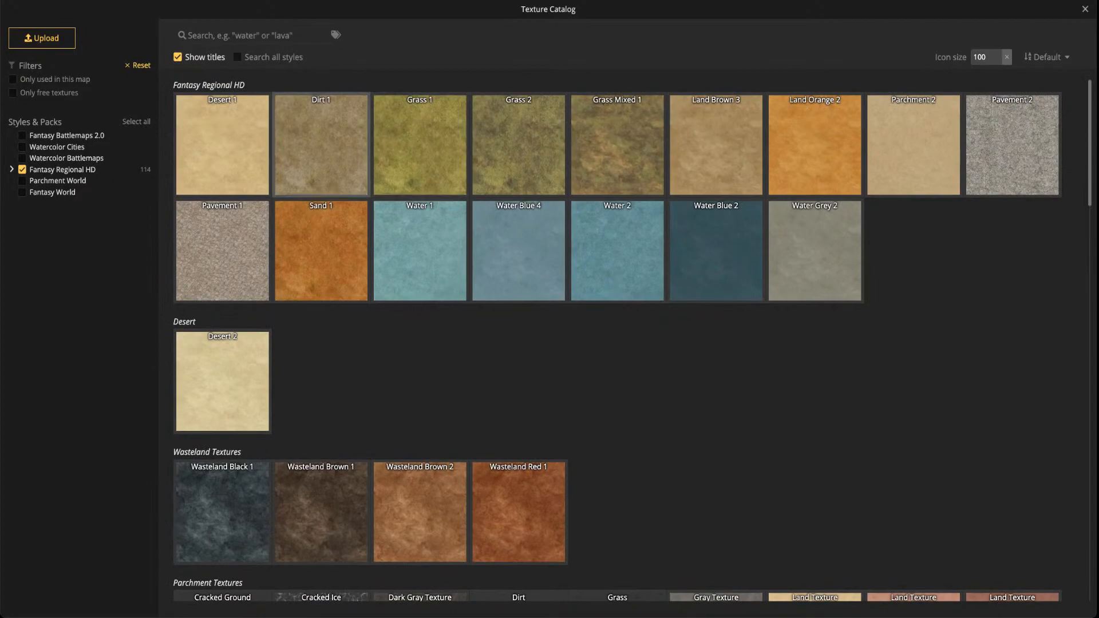
{"action": "scroll", "coordinate": [321, 401], "scroll_direction": "down", "scroll_amount": 20}
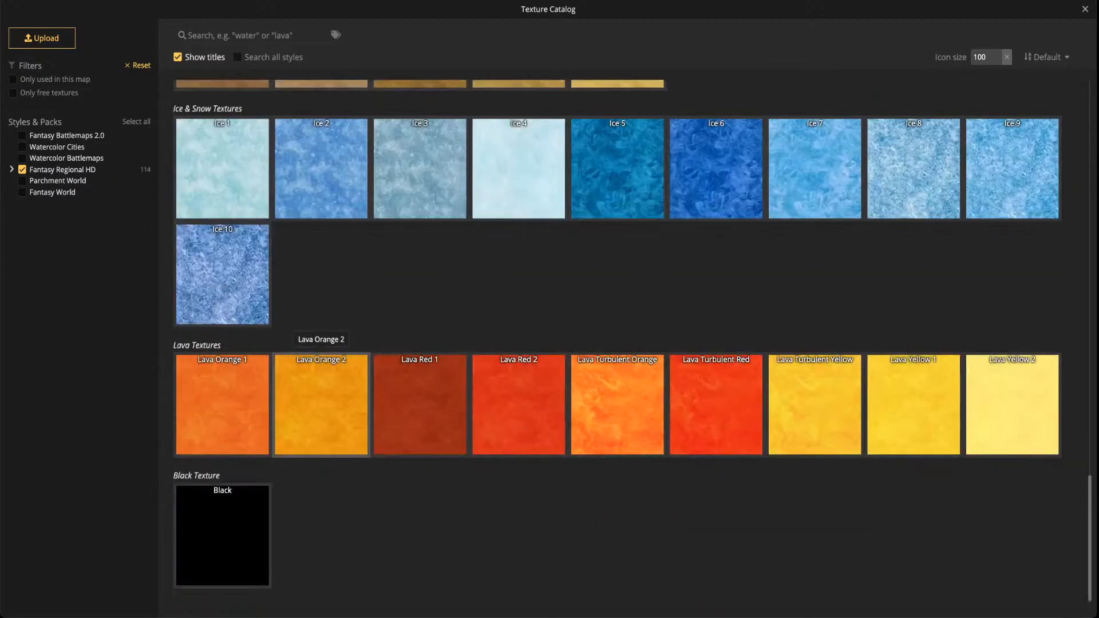
{"action": "scroll", "coordinate": [321, 400], "scroll_direction": "up", "scroll_amount": 20}
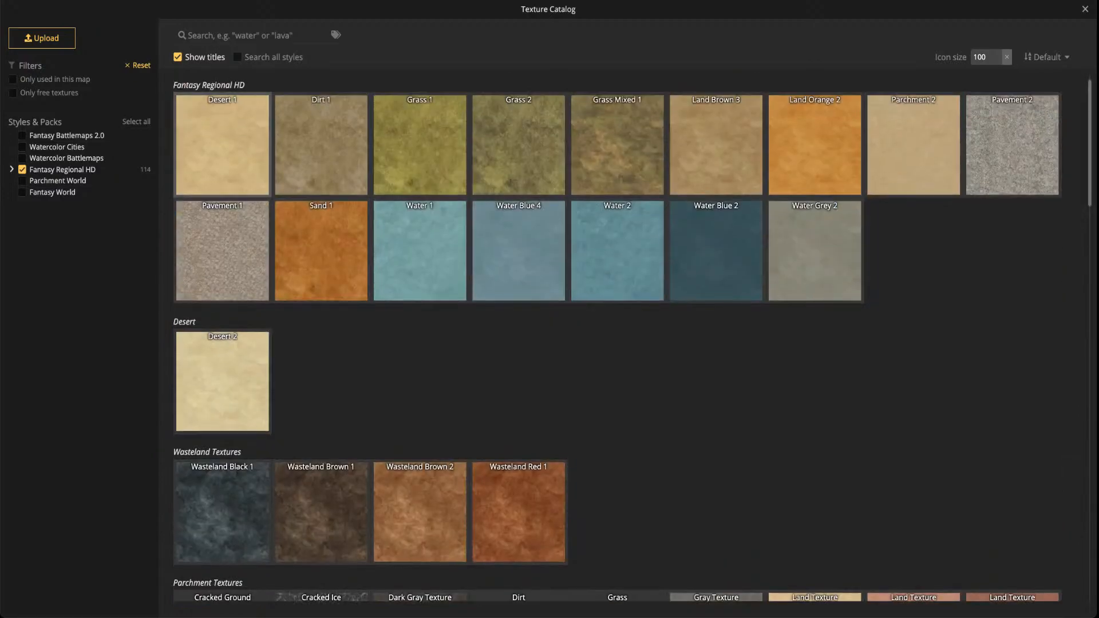
{"action": "left_click", "coordinate": [245, 159]}
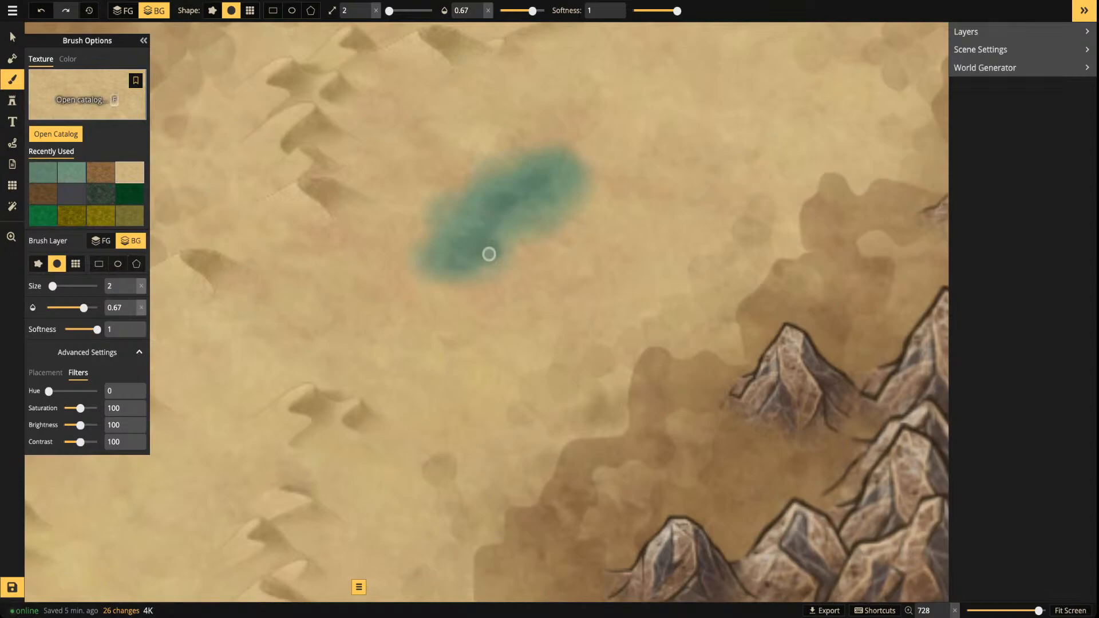
Add the Desert 1 texture to the favorites and remove it again
{"action": "left_click", "coordinate": [136, 80]}
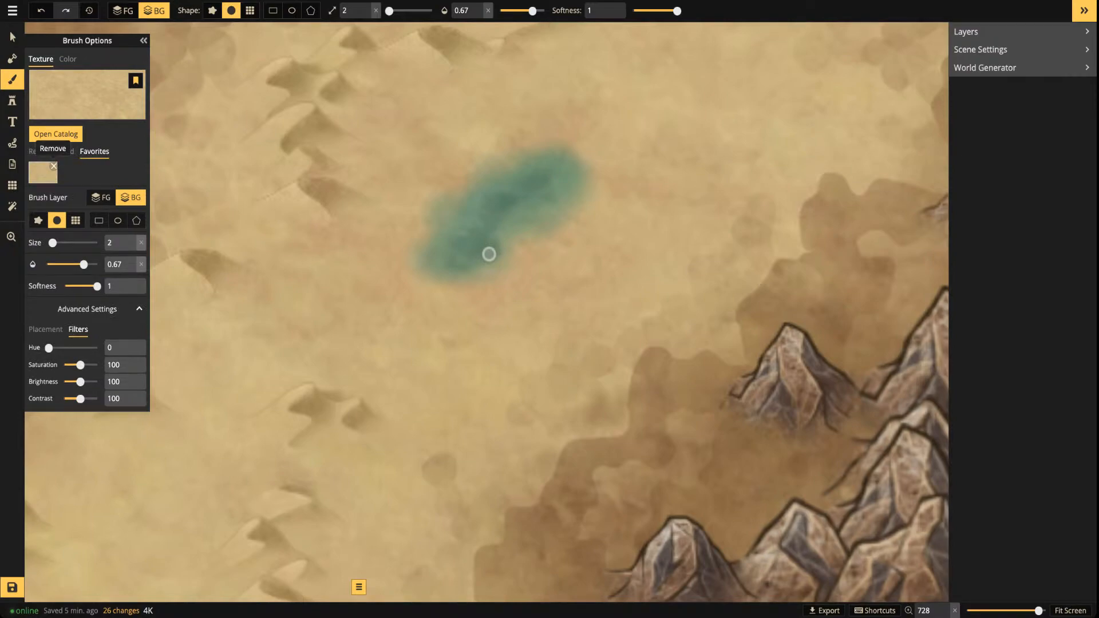
{"action": "left_click", "coordinate": [53, 166]}
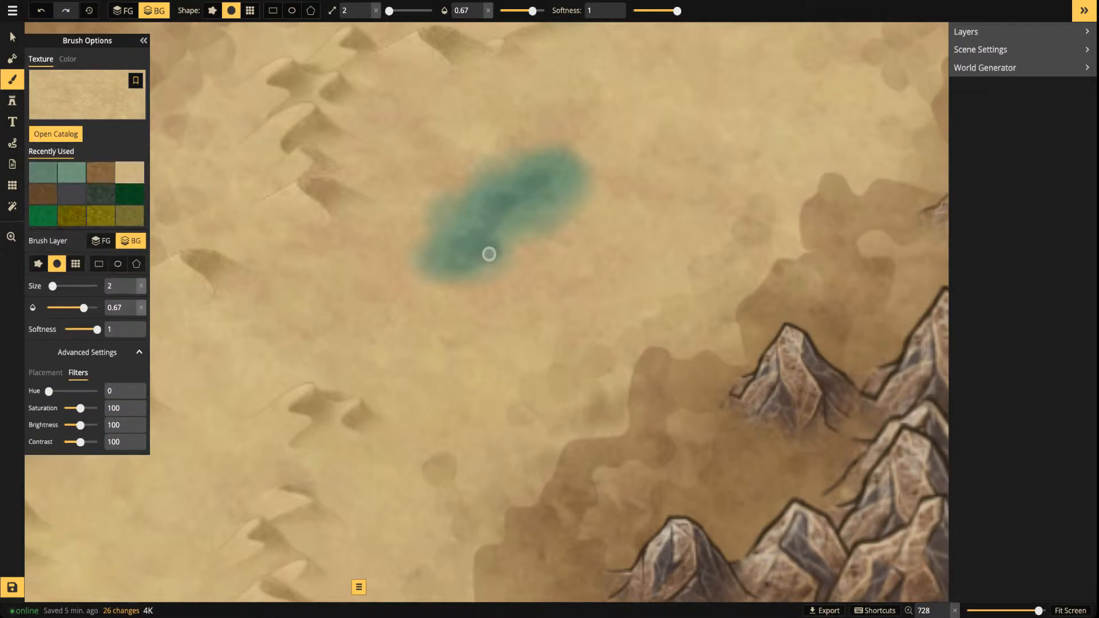
Set the brush texture to Land Yellow 1 from the Land Textures group of the catalog
{"action": "scroll", "coordinate": [183, 154], "scroll_direction": "down", "scroll_amount": 2}
{"action": "key", "text": "space"}
{"action": "left_click_drag", "start_coordinate": [218, 145], "coordinate": [300, 195]}
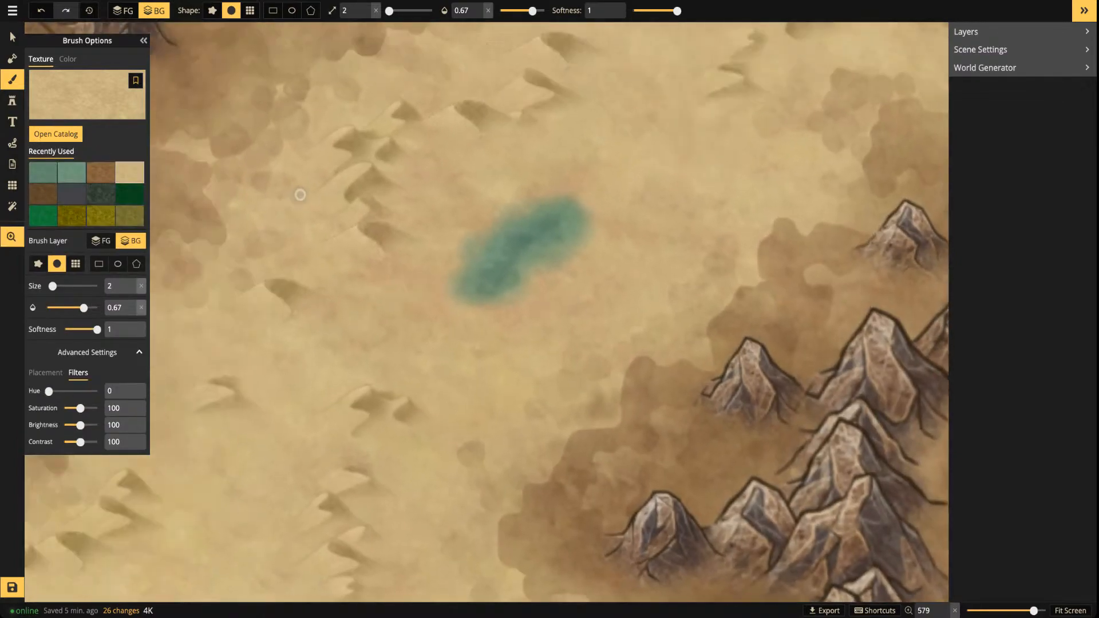
{"action": "left_click", "coordinate": [114, 101]}
{"action": "scroll", "coordinate": [320, 251], "scroll_direction": "down", "scroll_amount": 8}
{"action": "scroll", "coordinate": [618, 340], "scroll_direction": "down", "scroll_amount": 10}
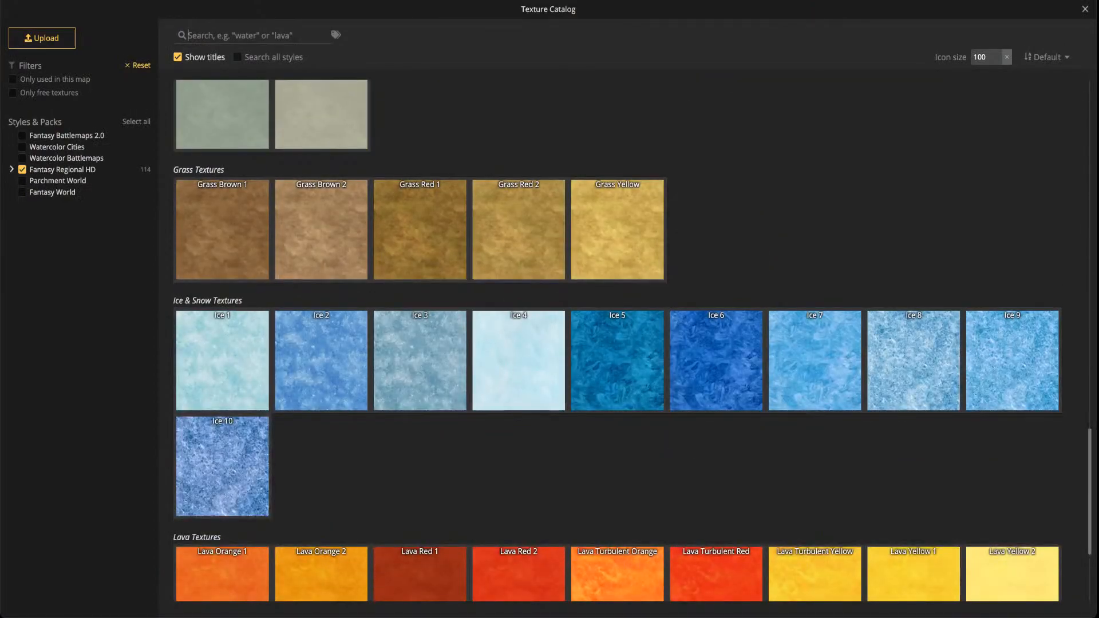
{"action": "scroll", "coordinate": [550, 229], "scroll_direction": "down", "scroll_amount": 3}
{"action": "scroll", "coordinate": [549, 229], "scroll_direction": "up", "scroll_amount": 5}
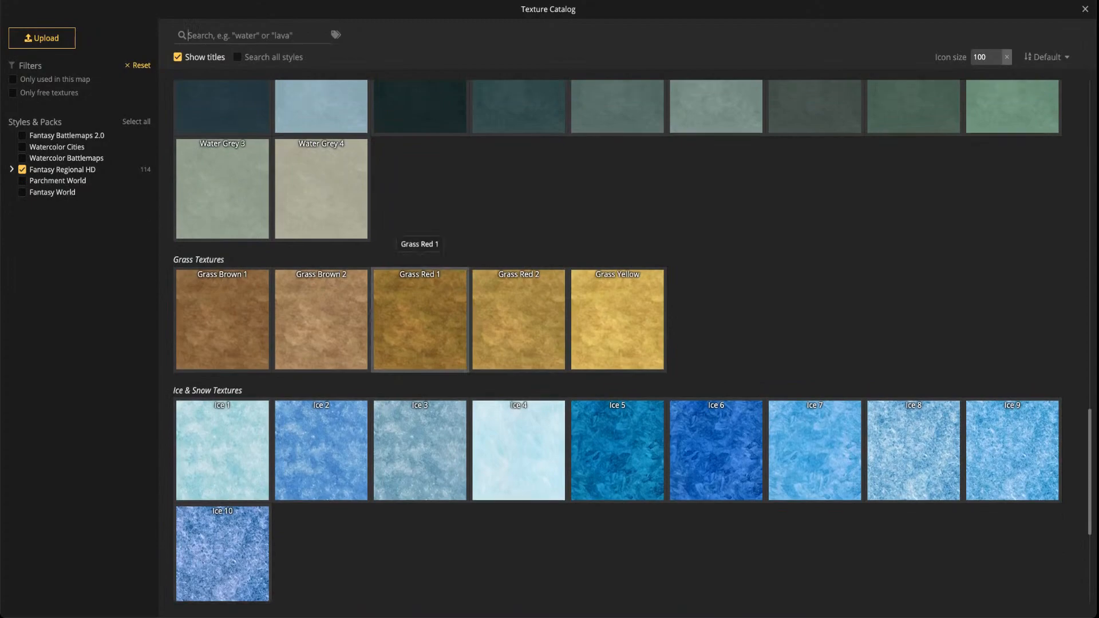
{"action": "scroll", "coordinate": [420, 321], "scroll_direction": "up", "scroll_amount": 10}
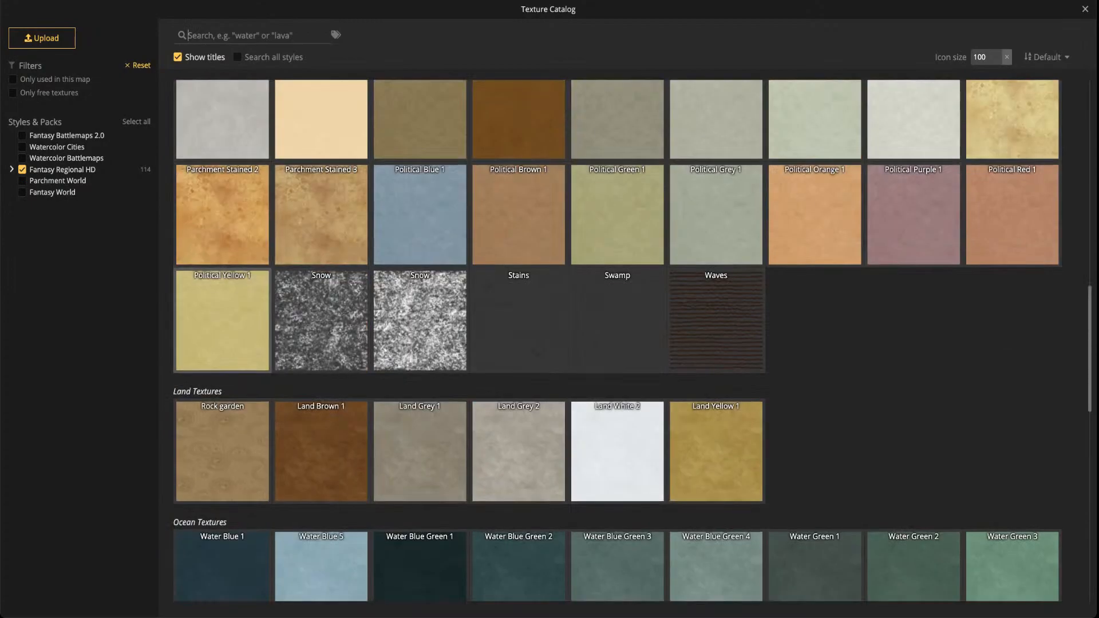
{"action": "scroll", "coordinate": [561, 349], "scroll_direction": "down", "scroll_amount": 1}
{"action": "left_click", "coordinate": [715, 433]}
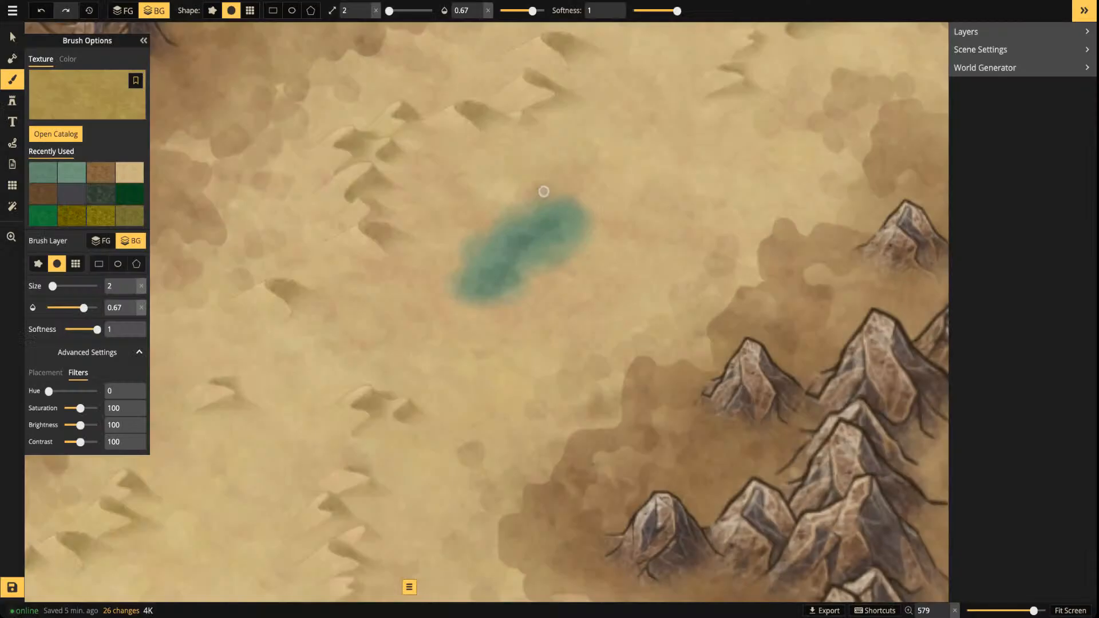
Paint a soft, irregular yellow shoreline around the oasis water with the size 2 brush at 0.67 opacity
{"action": "scroll", "coordinate": [543, 192], "scroll_direction": "up", "scroll_amount": 5}
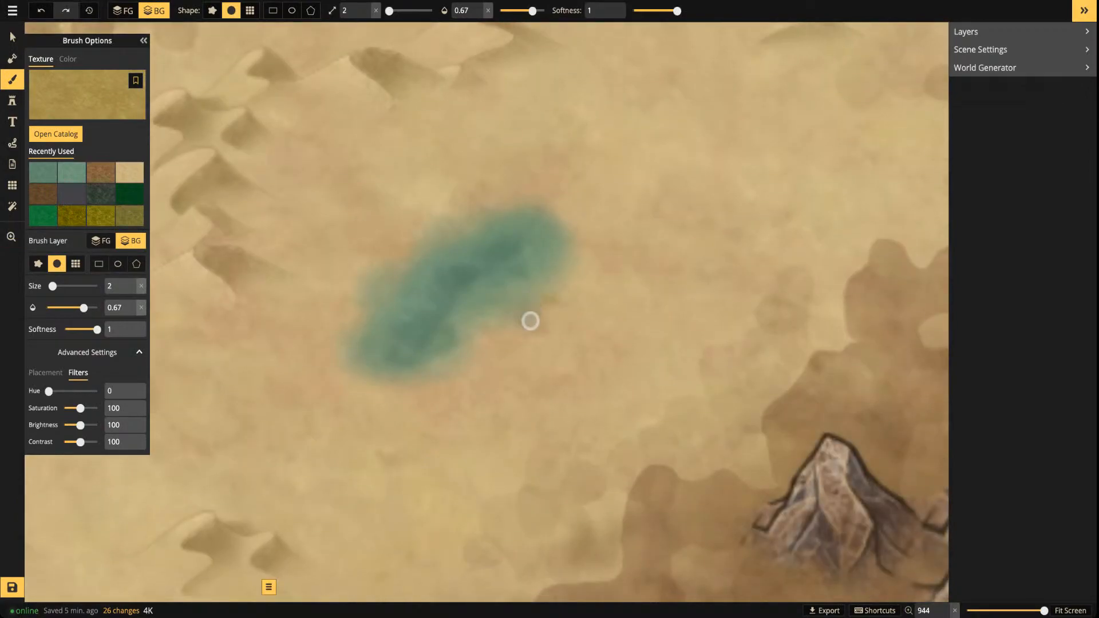
{"action": "mouse_move", "coordinate": [517, 329]}
{"action": "left_mouse_down"}
{"action": "mouse_move", "coordinate": [488, 336]}
{"action": "mouse_move", "coordinate": [473, 362]}
{"action": "mouse_move", "coordinate": [498, 363]}
{"action": "mouse_move", "coordinate": [441, 396]}
{"action": "mouse_move", "coordinate": [364, 390]}
{"action": "mouse_move", "coordinate": [309, 358]}
{"action": "mouse_move", "coordinate": [351, 321]}
{"action": "mouse_move", "coordinate": [344, 287]}
{"action": "mouse_move", "coordinate": [356, 278]}
{"action": "mouse_move", "coordinate": [344, 265]}
{"action": "mouse_move", "coordinate": [416, 251]}
{"action": "mouse_move", "coordinate": [439, 214]}
{"action": "left_mouse_up"}
{"action": "mouse_move", "coordinate": [479, 204]}
{"action": "left_mouse_down"}
{"action": "mouse_move", "coordinate": [579, 211]}
{"action": "mouse_move", "coordinate": [572, 222]}
{"action": "mouse_move", "coordinate": [613, 241]}
{"action": "mouse_move", "coordinate": [585, 252]}
{"action": "mouse_move", "coordinate": [577, 289]}
{"action": "mouse_move", "coordinate": [535, 305]}
{"action": "mouse_move", "coordinate": [568, 270]}
{"action": "mouse_move", "coordinate": [540, 332]}
{"action": "mouse_move", "coordinate": [570, 327]}
{"action": "mouse_move", "coordinate": [515, 366]}
{"action": "mouse_move", "coordinate": [408, 414]}
{"action": "mouse_move", "coordinate": [407, 395]}
{"action": "mouse_move", "coordinate": [381, 406]}
{"action": "mouse_move", "coordinate": [338, 393]}
{"action": "mouse_move", "coordinate": [307, 377]}
{"action": "mouse_move", "coordinate": [314, 366]}
{"action": "mouse_move", "coordinate": [308, 377]}
{"action": "mouse_move", "coordinate": [340, 398]}
{"action": "mouse_move", "coordinate": [305, 403]}
{"action": "mouse_move", "coordinate": [342, 263]}
{"action": "mouse_move", "coordinate": [532, 161]}
{"action": "left_mouse_up"}
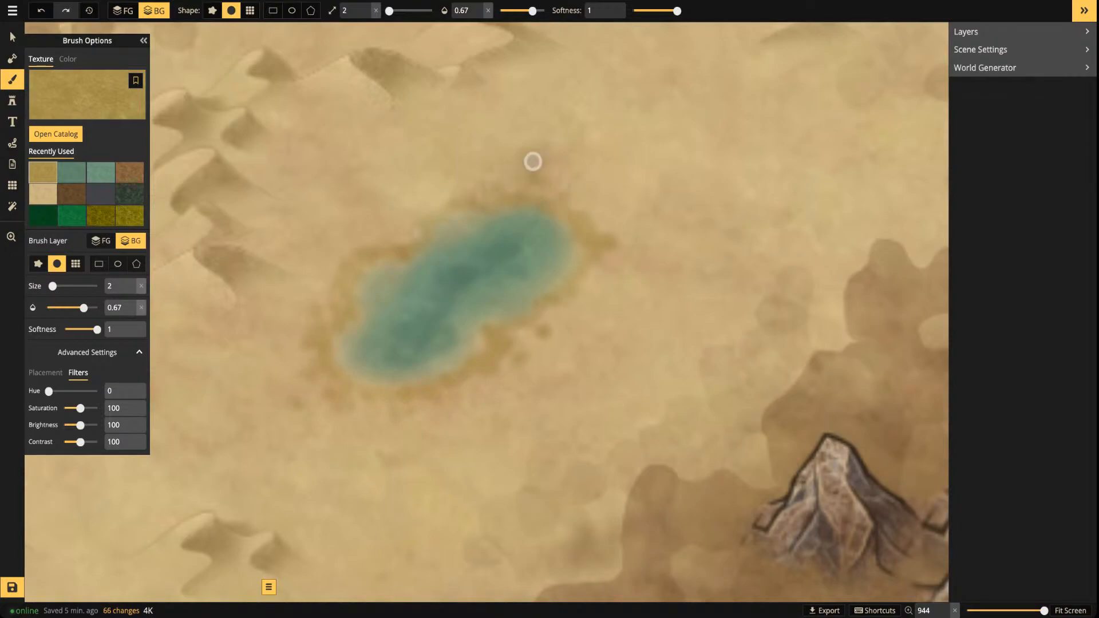
{"action": "left_click", "coordinate": [406, 231]}
{"action": "left_click", "coordinate": [480, 183]}
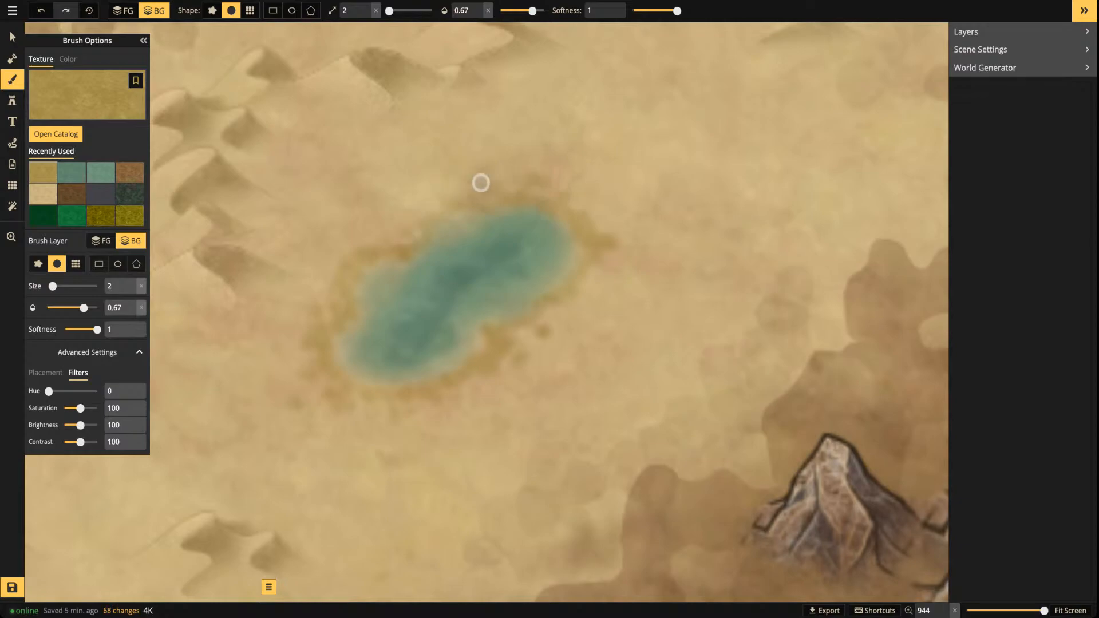
Examine how the oasis blends into the surrounding desert region, both up close and from a distance
{"action": "scroll", "coordinate": [436, 167], "scroll_direction": "down", "scroll_amount": 5}
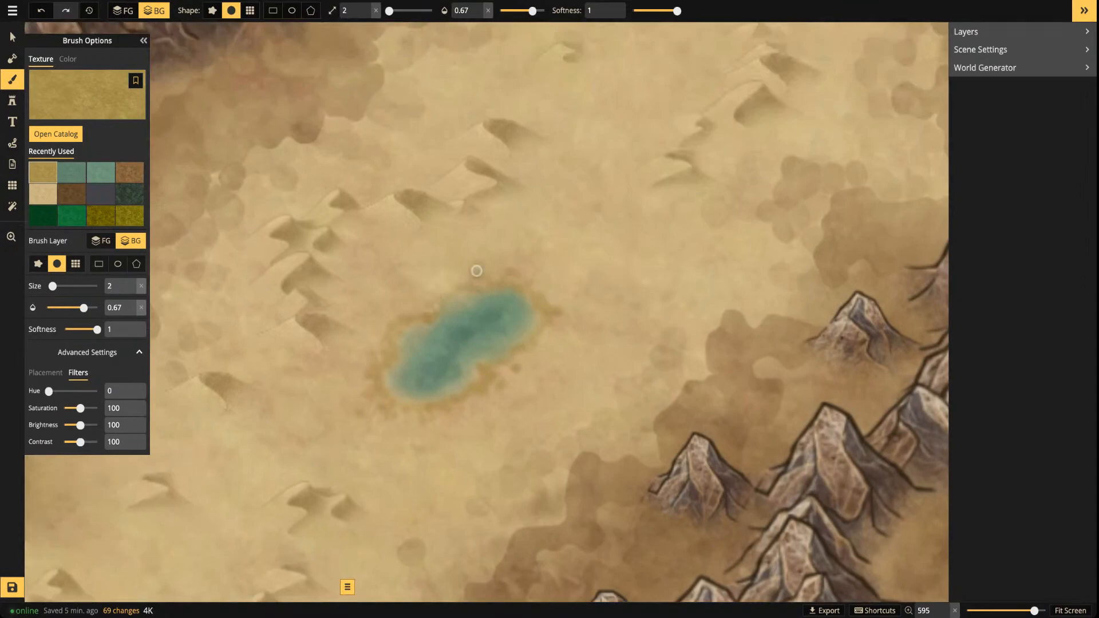
{"action": "scroll", "coordinate": [435, 331], "scroll_direction": "down", "scroll_amount": 5}
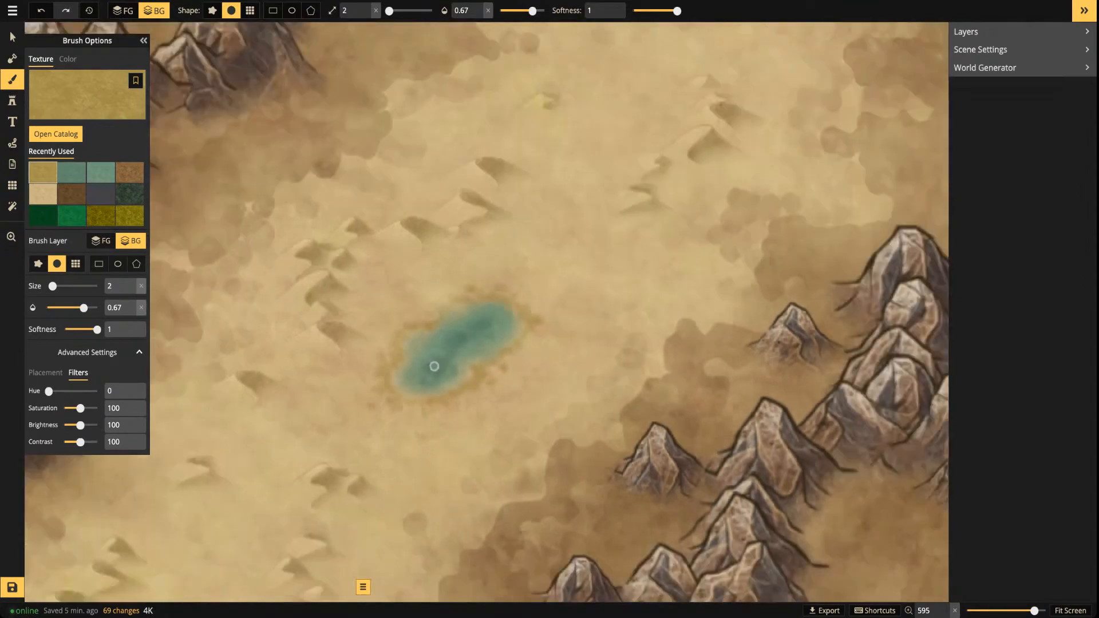
{"action": "scroll", "coordinate": [560, 198], "scroll_direction": "down", "scroll_amount": 3}
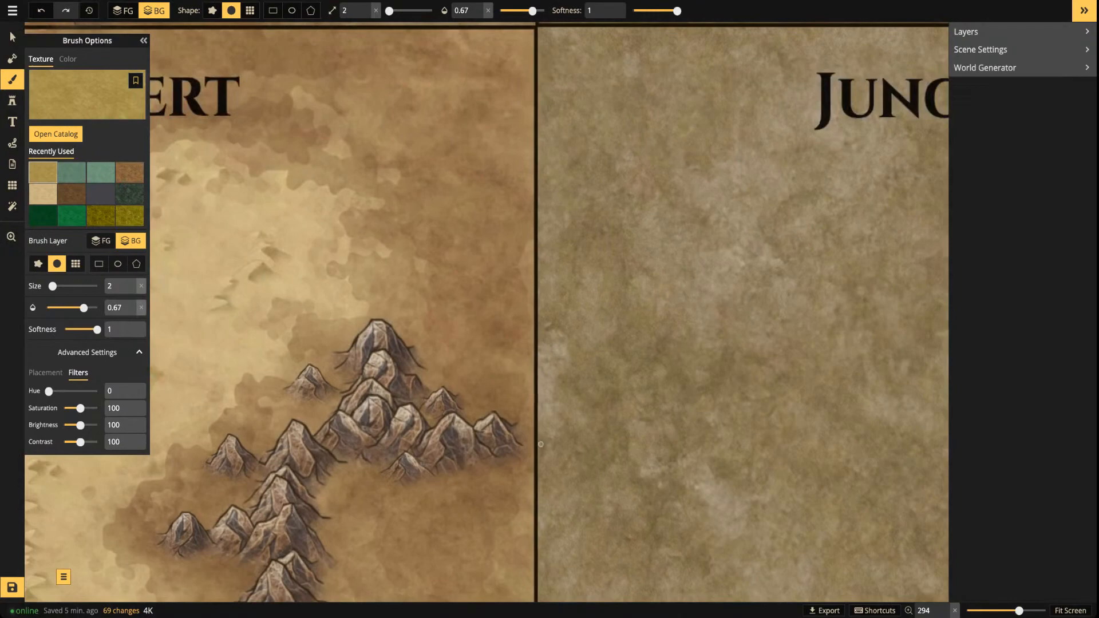
{"action": "scroll", "coordinate": [541, 444], "scroll_direction": "down", "scroll_amount": 4}
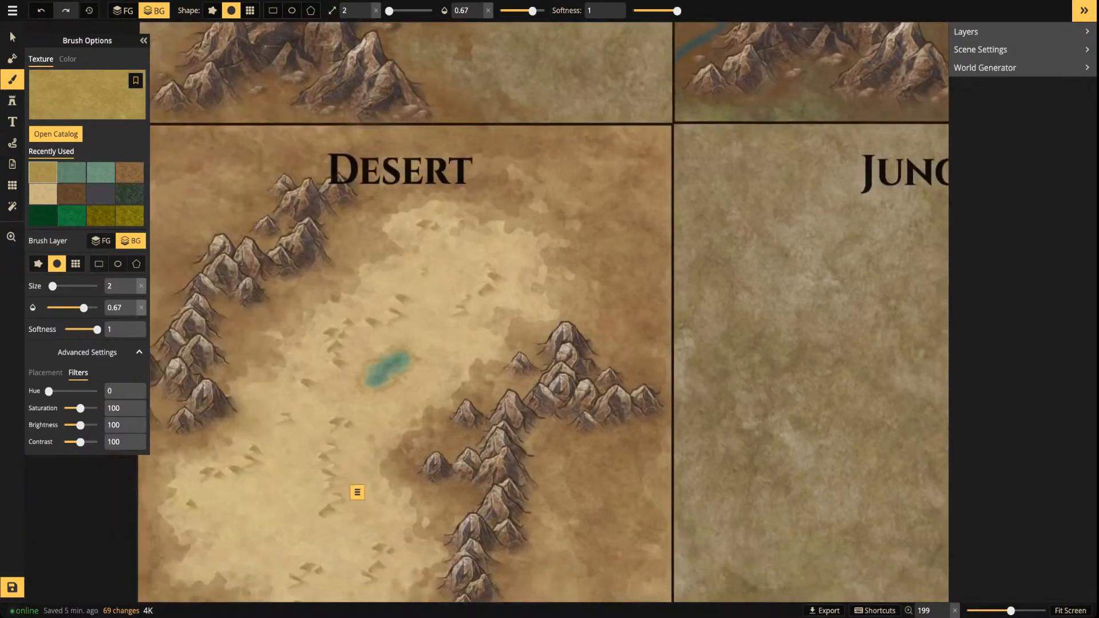
{"action": "scroll", "coordinate": [395, 366], "scroll_direction": "up", "scroll_amount": 11}
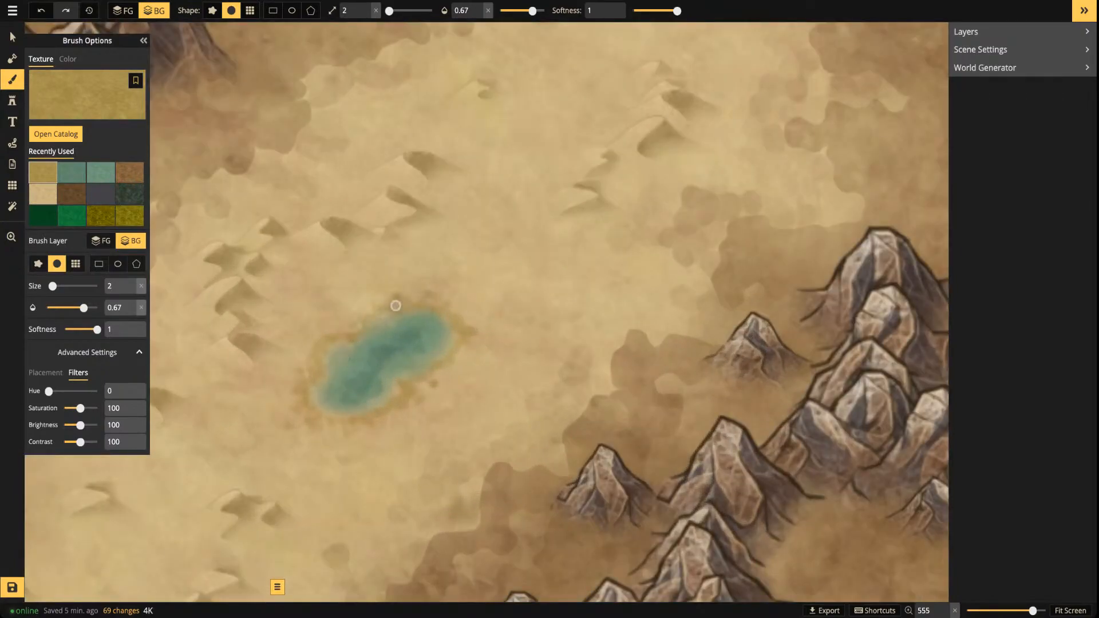
{"action": "scroll", "coordinate": [393, 304], "scroll_direction": "down", "scroll_amount": 7}
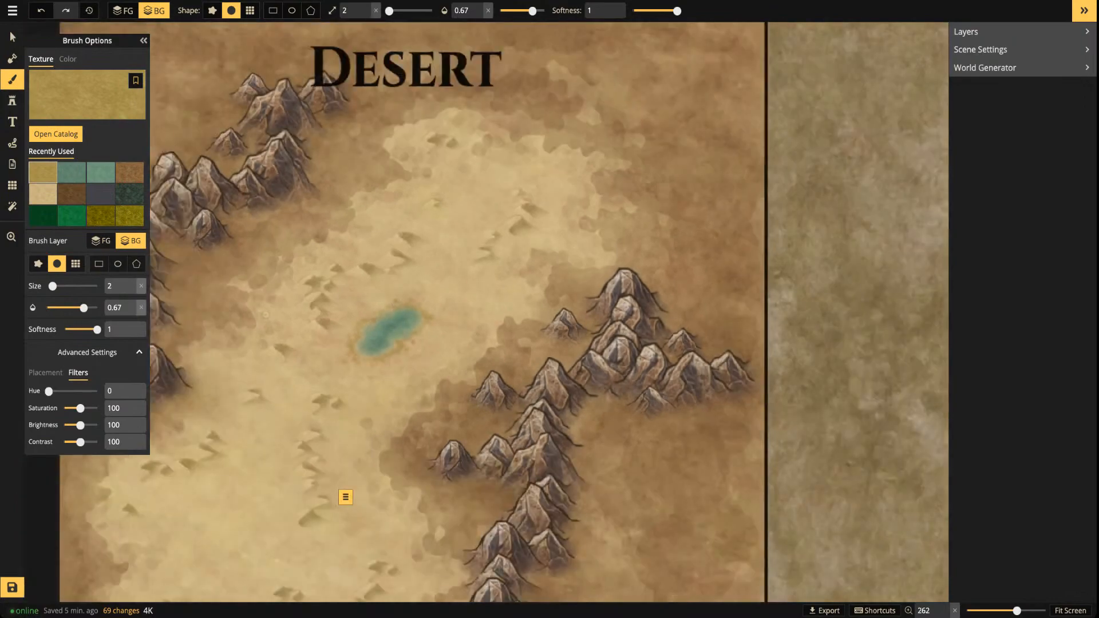
{"action": "scroll", "coordinate": [564, 273], "scroll_direction": "down", "scroll_amount": 4}
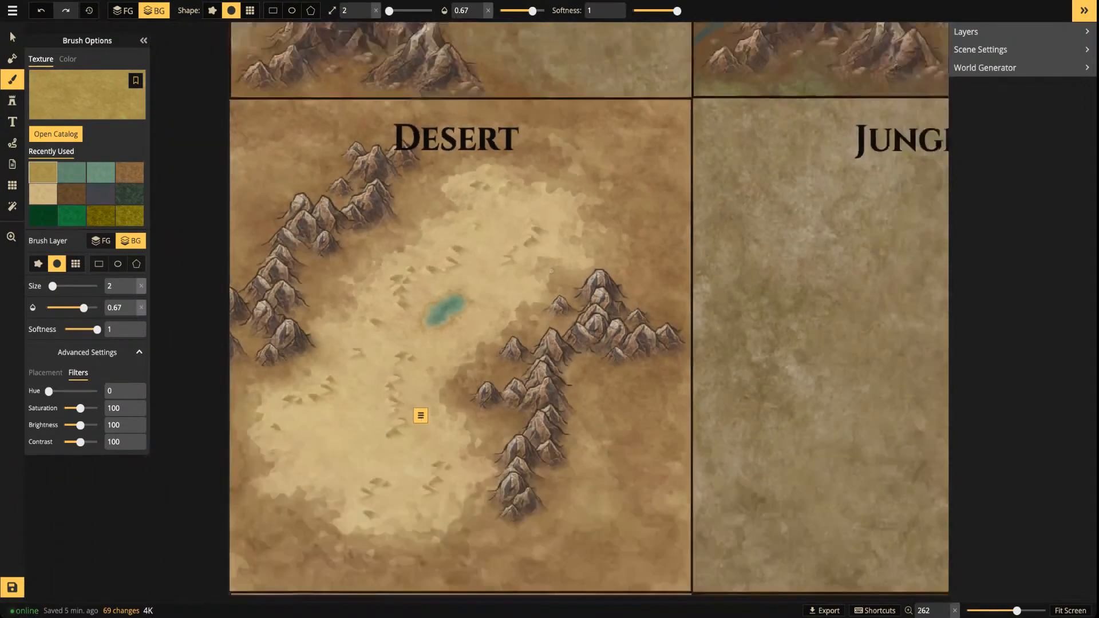
{"action": "scroll", "coordinate": [457, 301], "scroll_direction": "up", "scroll_amount": 10}
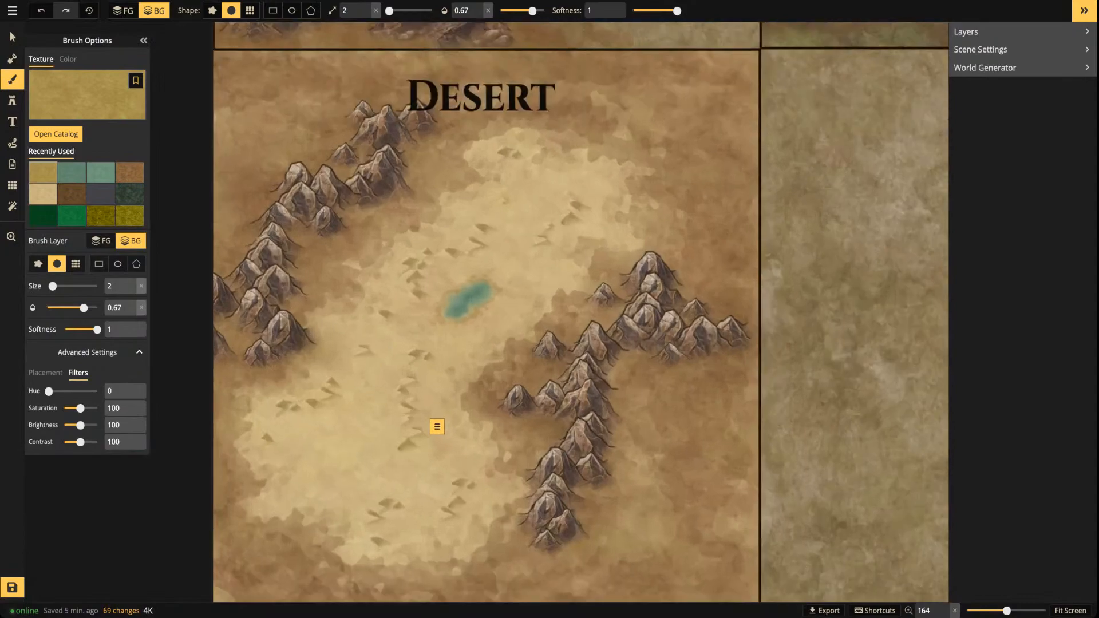
{"action": "scroll", "coordinate": [481, 303], "scroll_direction": "up", "scroll_amount": 3}
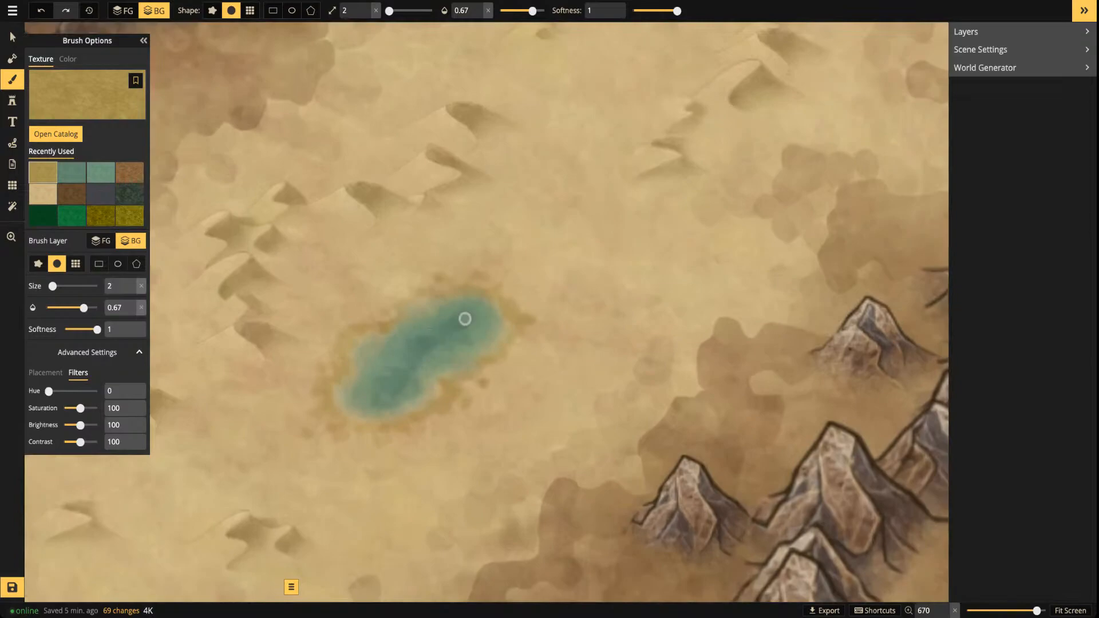
{"action": "scroll", "coordinate": [439, 320], "scroll_direction": "down", "scroll_amount": 2}
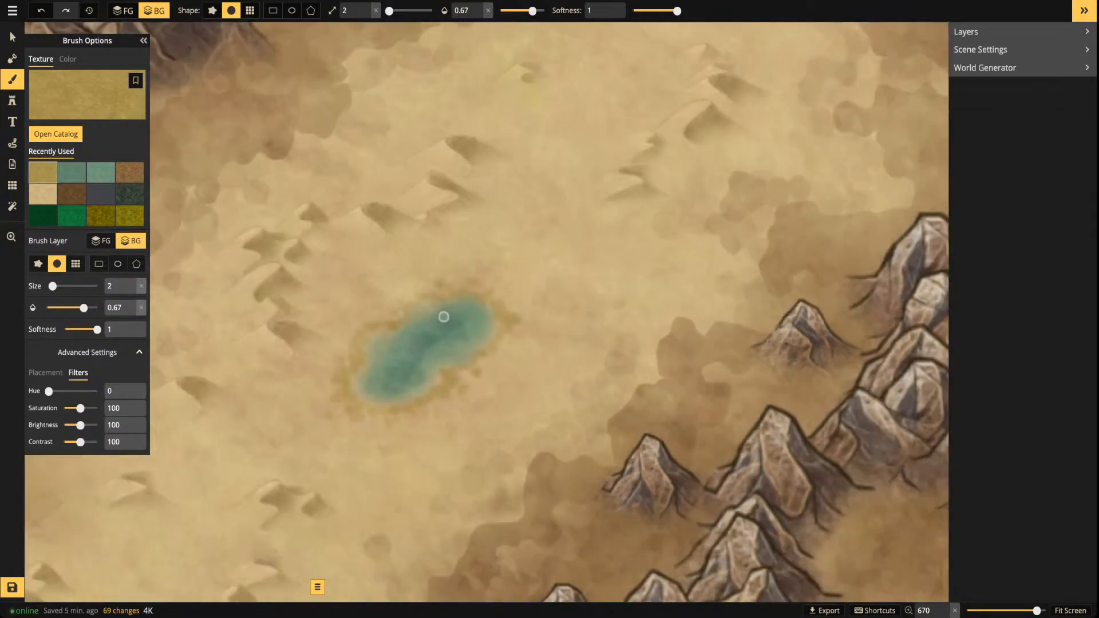
{"action": "scroll", "coordinate": [489, 320], "scroll_direction": "down", "scroll_amount": 5}
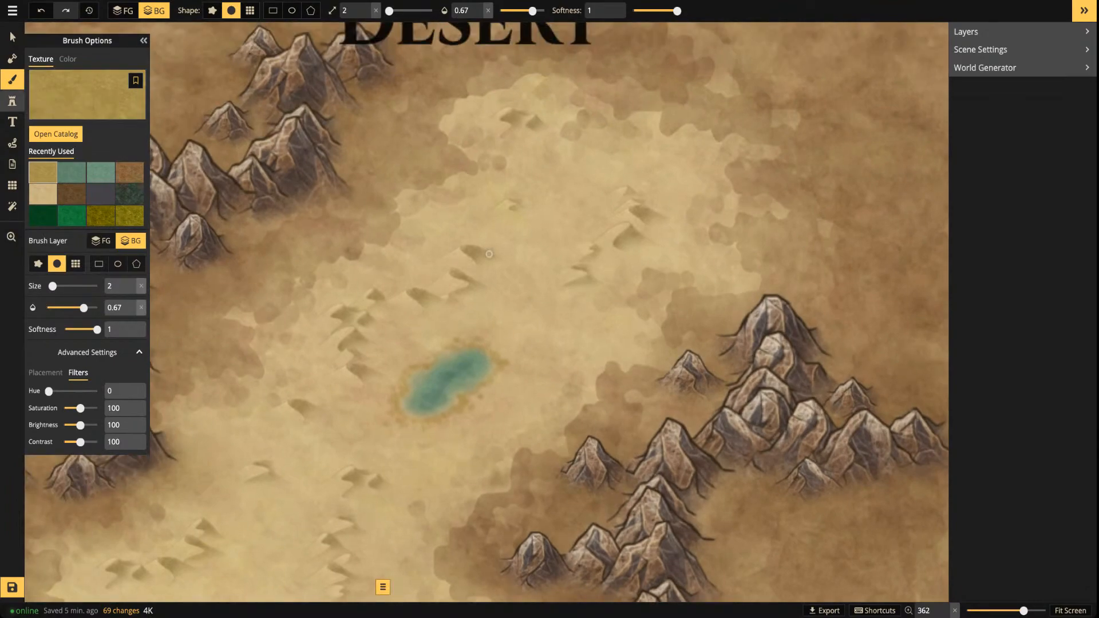
Choose the Palm Trees stamp set from the catalog and place a size 10 palm beside the oasis's northeastern shore
{"action": "left_click", "coordinate": [11, 100]}
{"action": "left_click", "coordinate": [58, 80]}
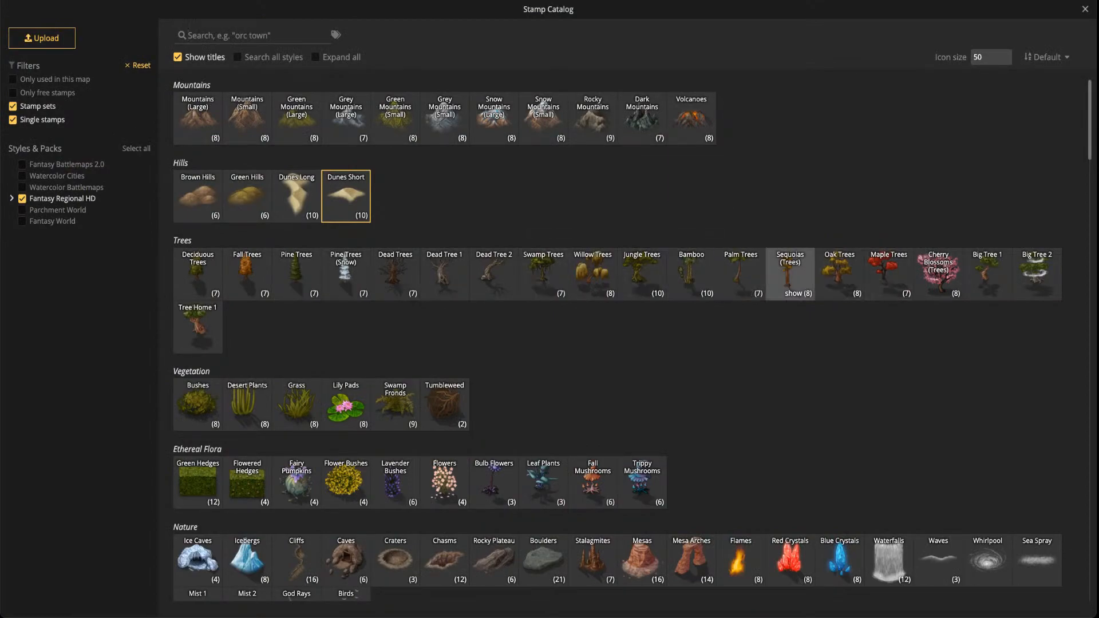
{"action": "left_click", "coordinate": [741, 274]}
{"action": "scroll", "coordinate": [483, 260], "scroll_direction": "up", "scroll_amount": 2}
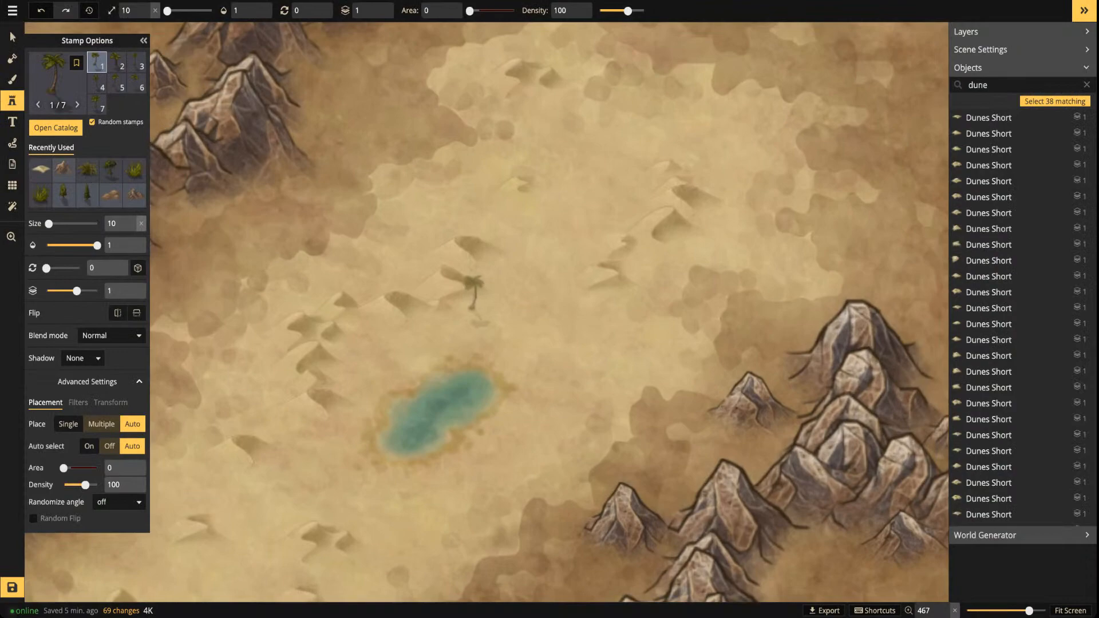
{"action": "left_click_drag", "start_coordinate": [471, 319], "coordinate": [598, 237]}
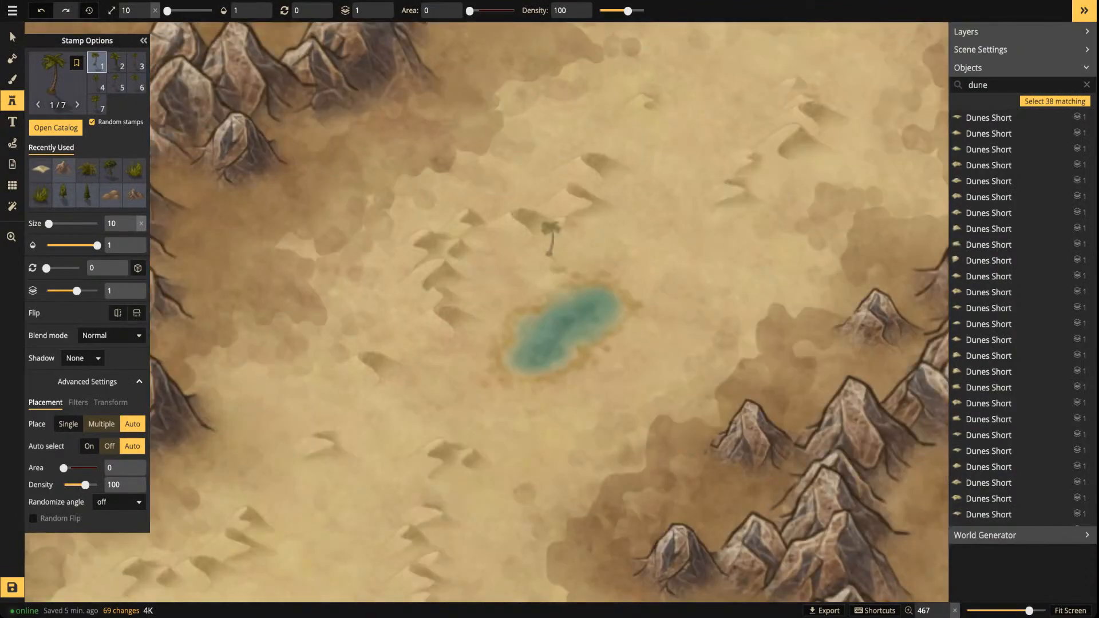
{"action": "left_click", "coordinate": [606, 269]}
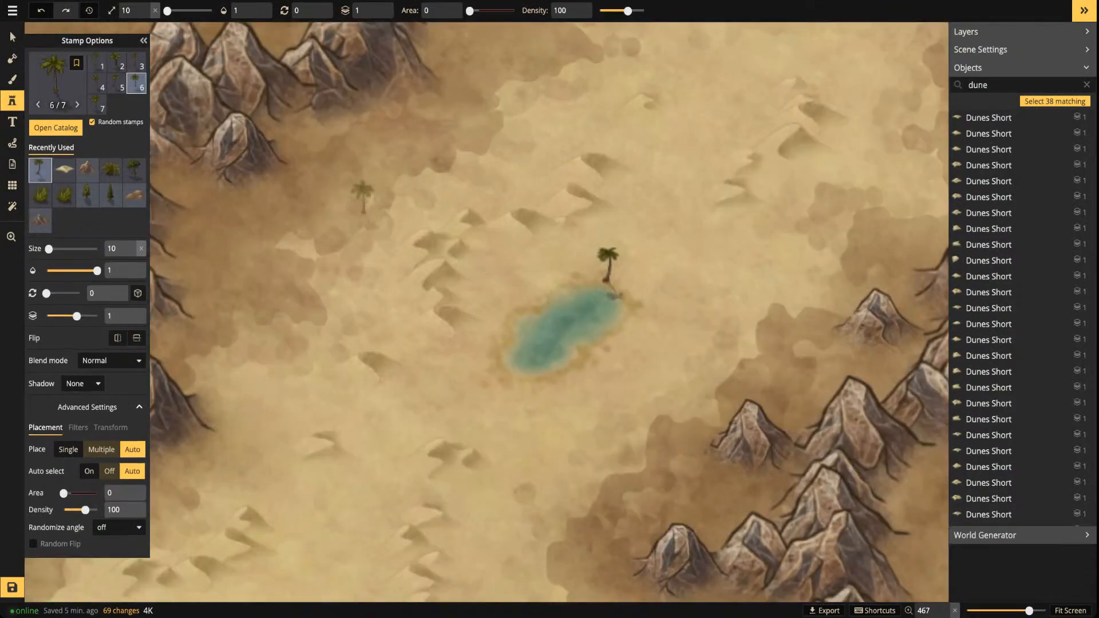
Leave stamp placement and nudge the placed palm slightly west
{"action": "key", "text": "Escape"}
{"action": "scroll", "coordinate": [429, 289], "scroll_direction": "down", "scroll_amount": 6}
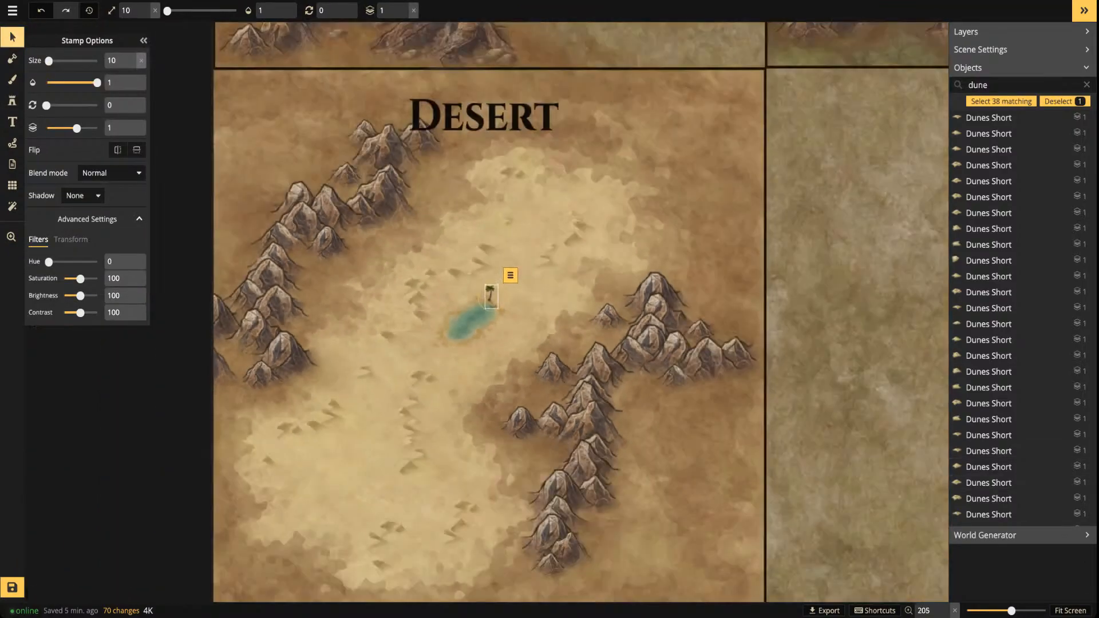
{"action": "mouse_move", "coordinate": [491, 297]}
{"action": "left_mouse_down"}
{"action": "mouse_move", "coordinate": [535, 343]}
{"action": "mouse_move", "coordinate": [489, 297]}
{"action": "left_mouse_up"}
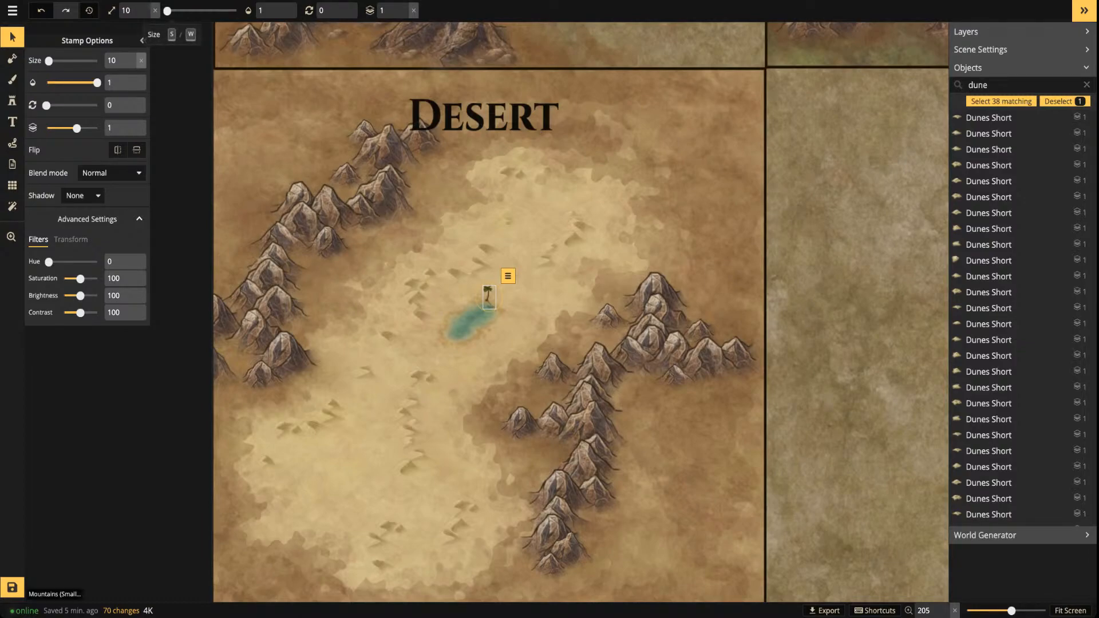
{"action": "scroll", "coordinate": [478, 303], "scroll_direction": "up", "scroll_amount": 5}
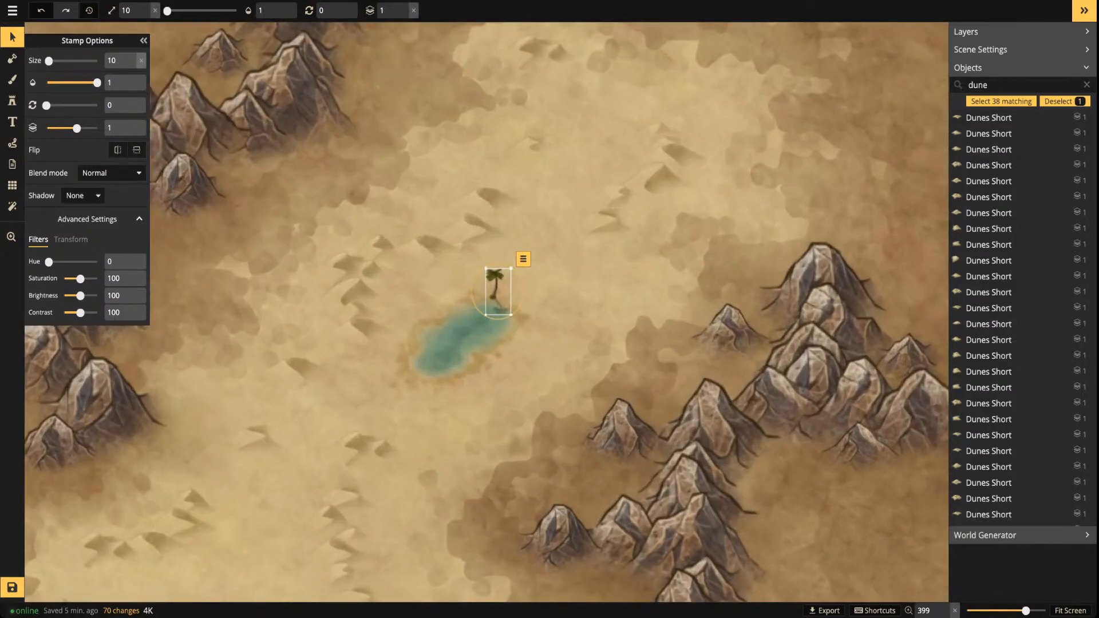
Try resizing the palm by hand and resetting it to size 100, ending at size 10
{"action": "left_click_drag", "start_coordinate": [511, 315], "coordinate": [513, 289]}
{"action": "scroll", "coordinate": [532, 266], "scroll_direction": "up", "scroll_amount": 5}
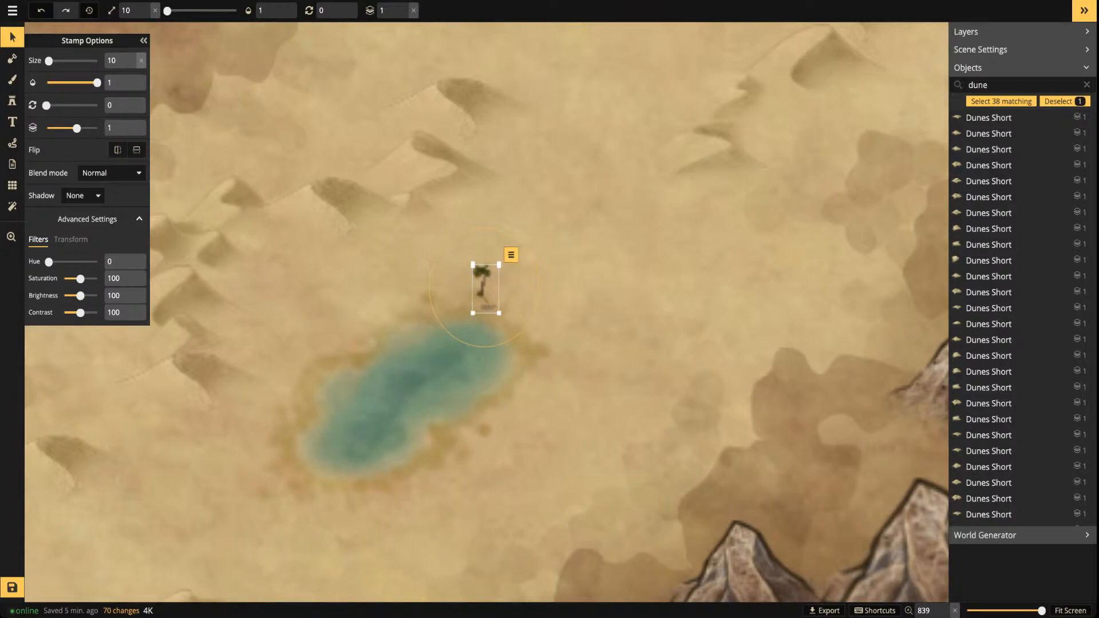
{"action": "left_click", "coordinate": [155, 11]}
{"action": "scroll", "coordinate": [513, 231], "scroll_direction": "down", "scroll_amount": 2}
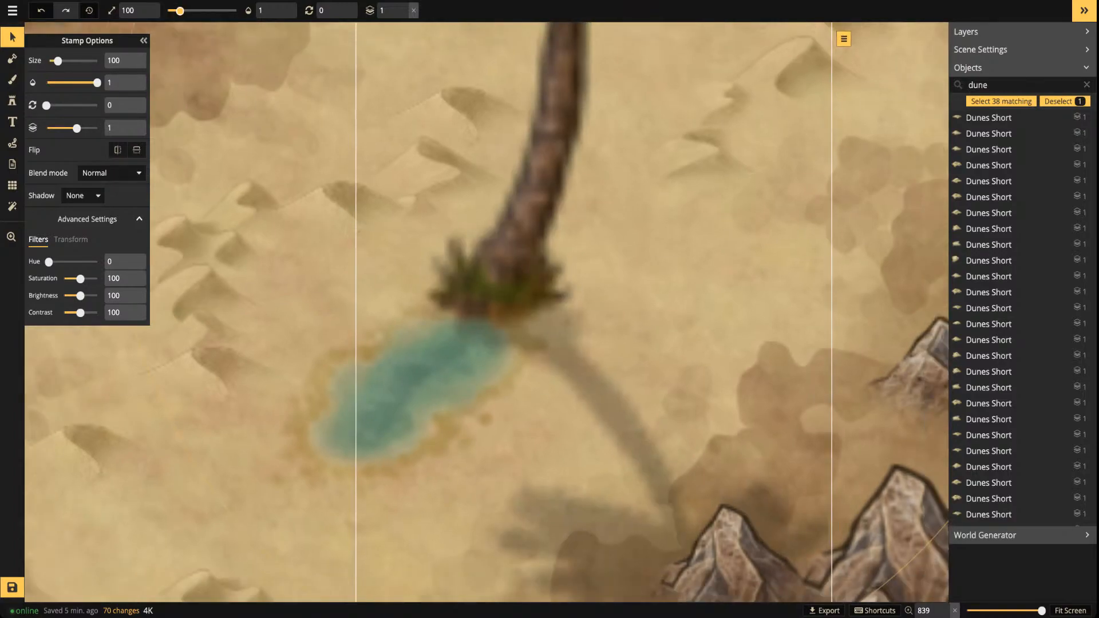
{"action": "left_click_drag", "start_coordinate": [796, 581], "coordinate": [518, 316]}
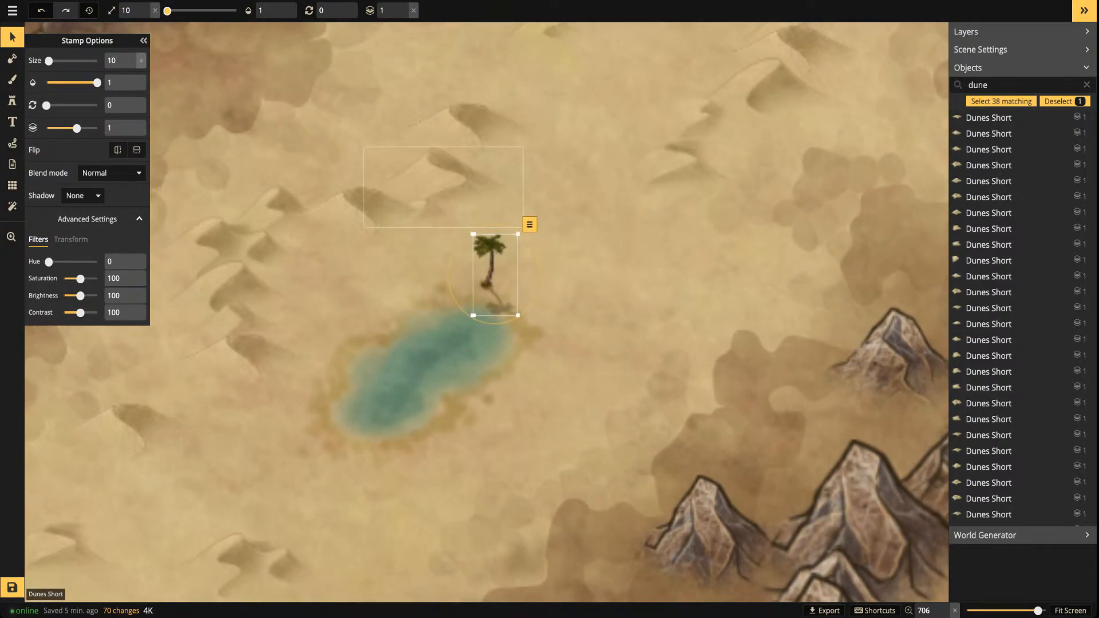
Enlarge the palm to the maximum size of 500 and return it to size 10
{"action": "left_click_drag", "start_coordinate": [167, 10], "coordinate": [237, 10]}
{"action": "scroll", "coordinate": [549, 286], "scroll_direction": "down", "scroll_amount": 8}
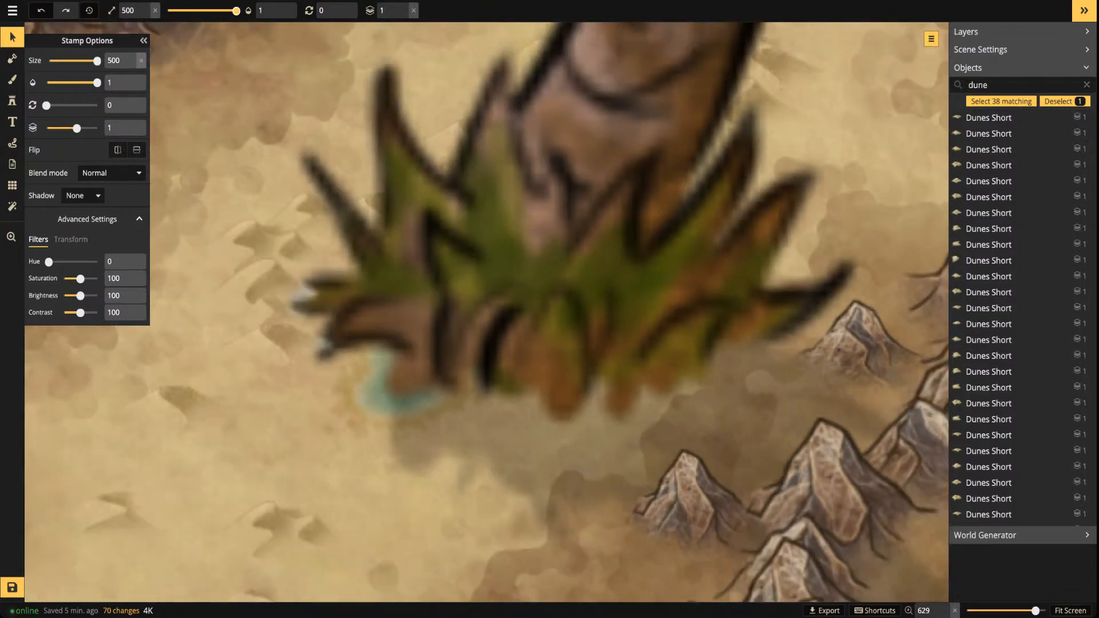
{"action": "scroll", "coordinate": [559, 236], "scroll_direction": "up", "scroll_amount": 5}
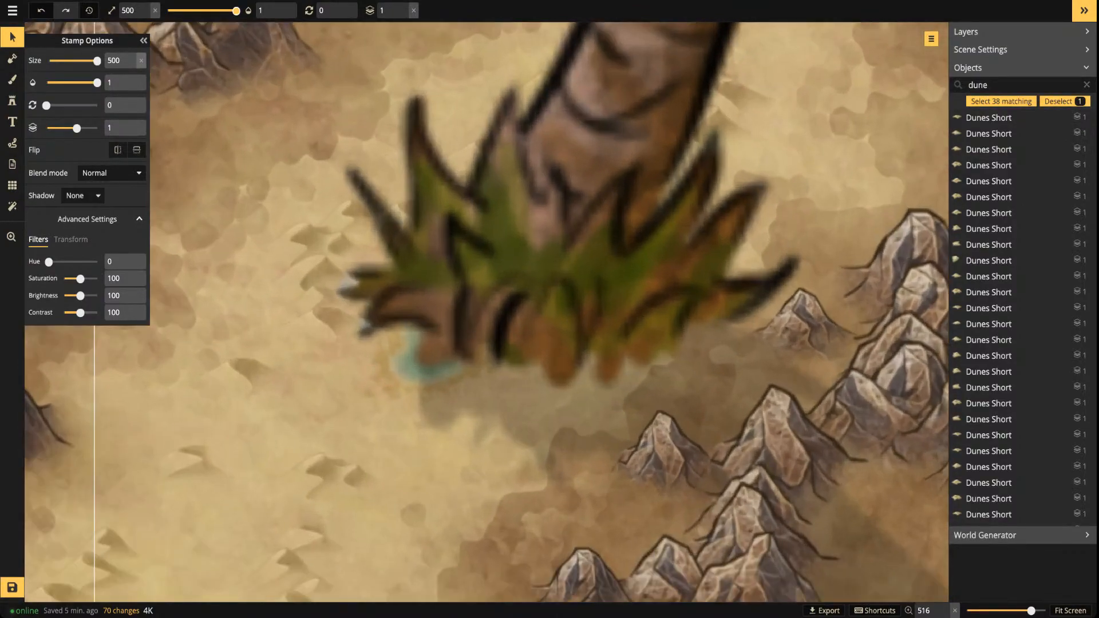
{"action": "left_click_drag", "start_coordinate": [237, 10], "coordinate": [218, 11]}
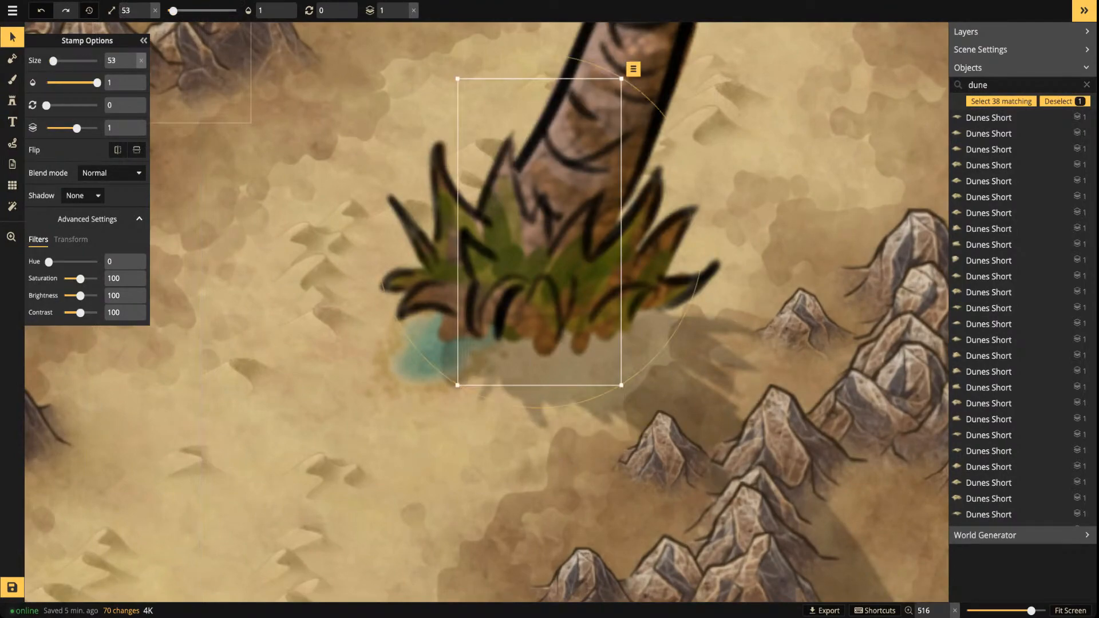
{"action": "left_click_drag", "start_coordinate": [217, 10], "coordinate": [167, 10]}
{"action": "scroll", "coordinate": [457, 255], "scroll_direction": "up", "scroll_amount": 6}
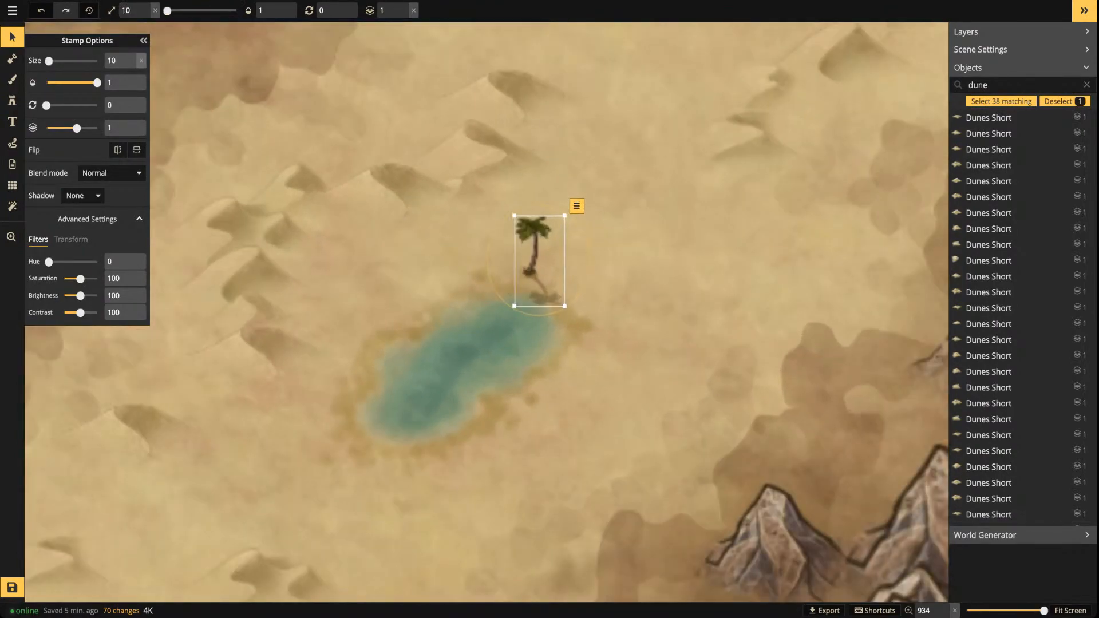
Move the palm southwest so its trunk stands right at the northern edge of the oasis water
{"action": "scroll", "coordinate": [518, 261], "scroll_direction": "down", "scroll_amount": 10}
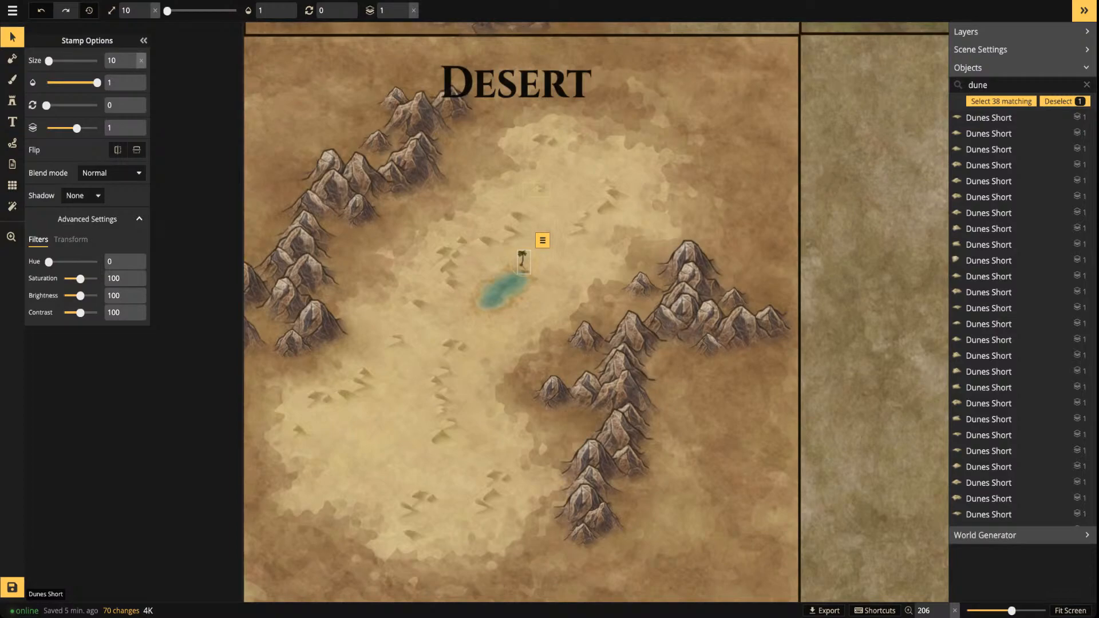
{"action": "scroll", "coordinate": [510, 269], "scroll_direction": "up", "scroll_amount": 5}
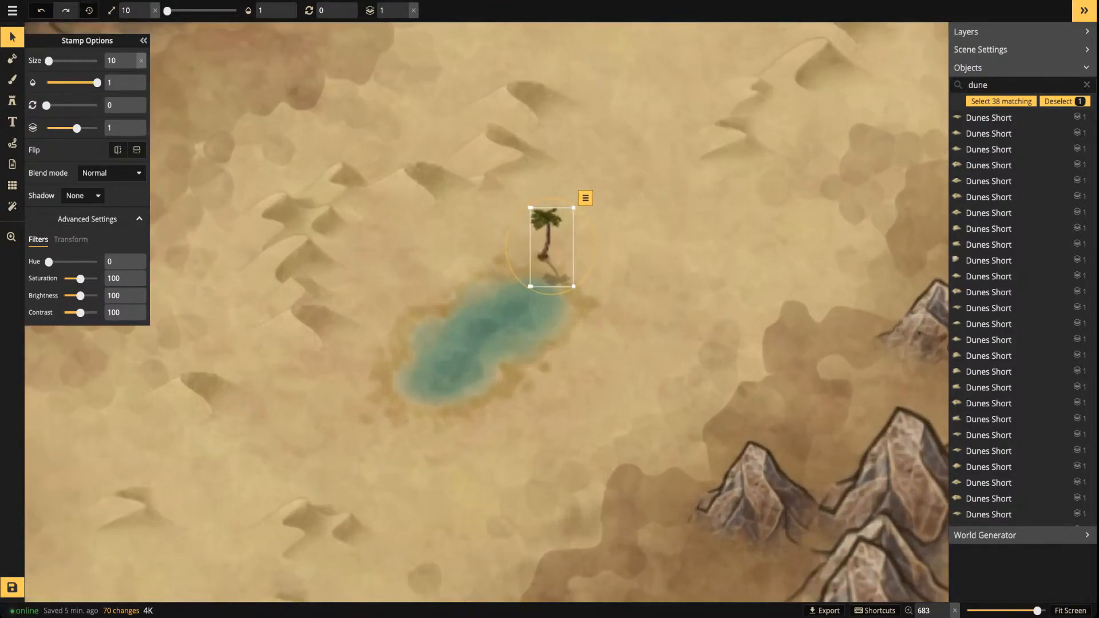
{"action": "left_click_drag", "start_coordinate": [547, 247], "coordinate": [511, 267]}
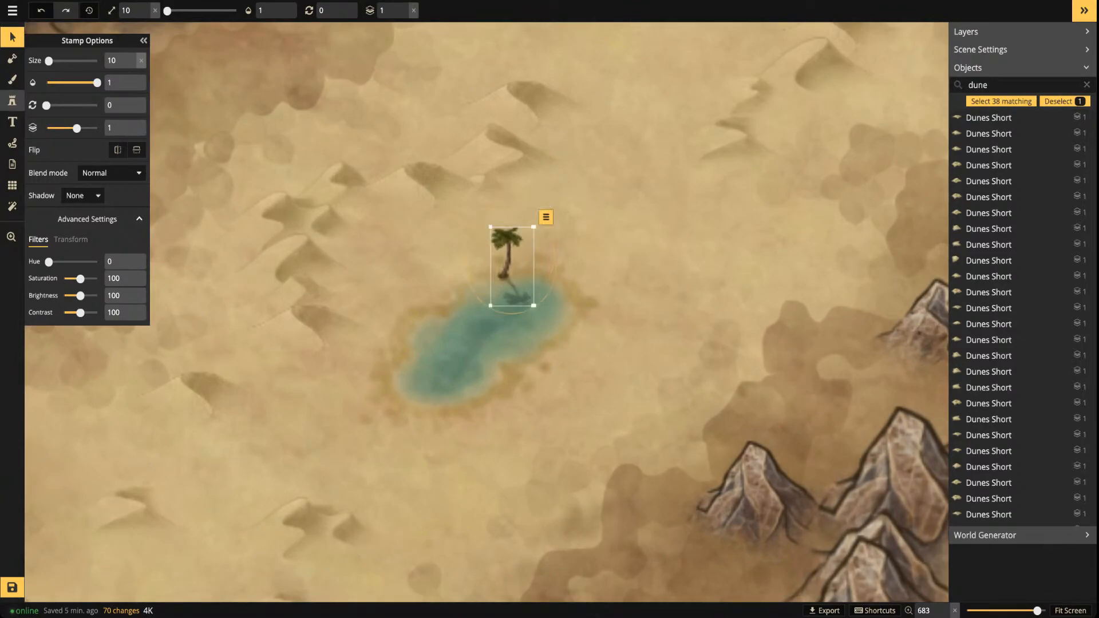
Stamp a small cluster of size 10 palms on the oasis's southeastern shore, starting with palm variant 2
{"action": "left_click", "coordinate": [12, 100]}
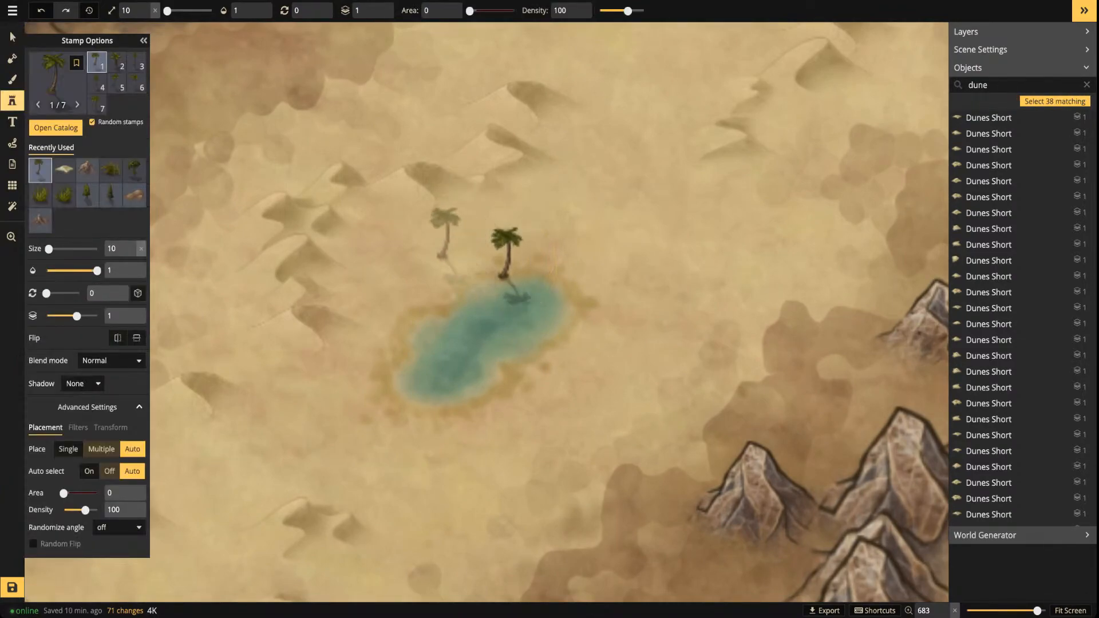
{"action": "left_click", "coordinate": [496, 234]}
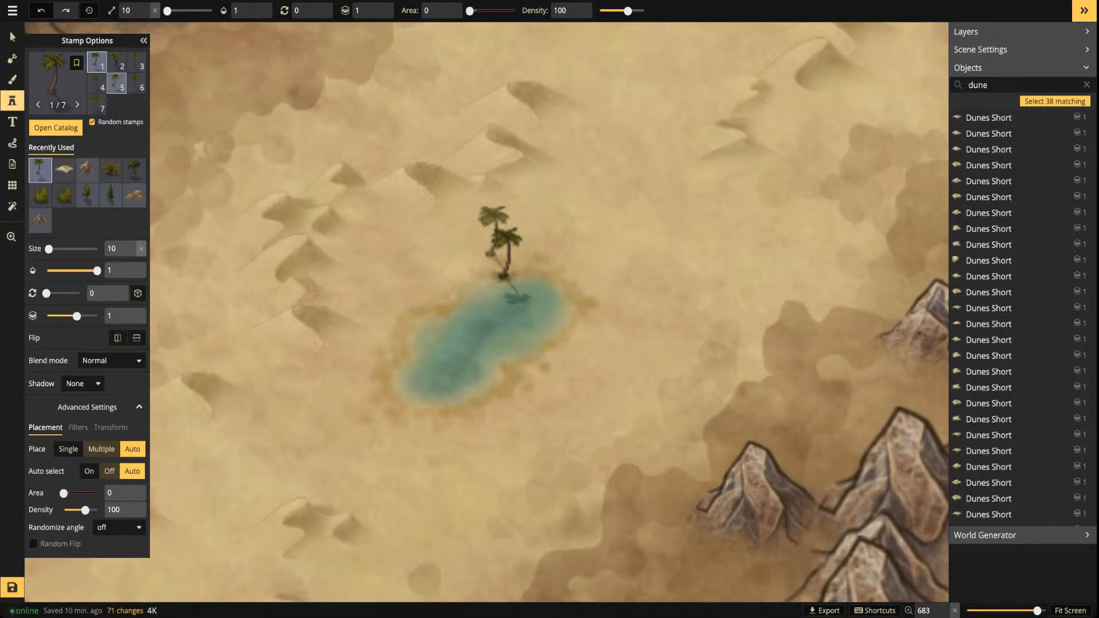
{"action": "left_click", "coordinate": [116, 62]}
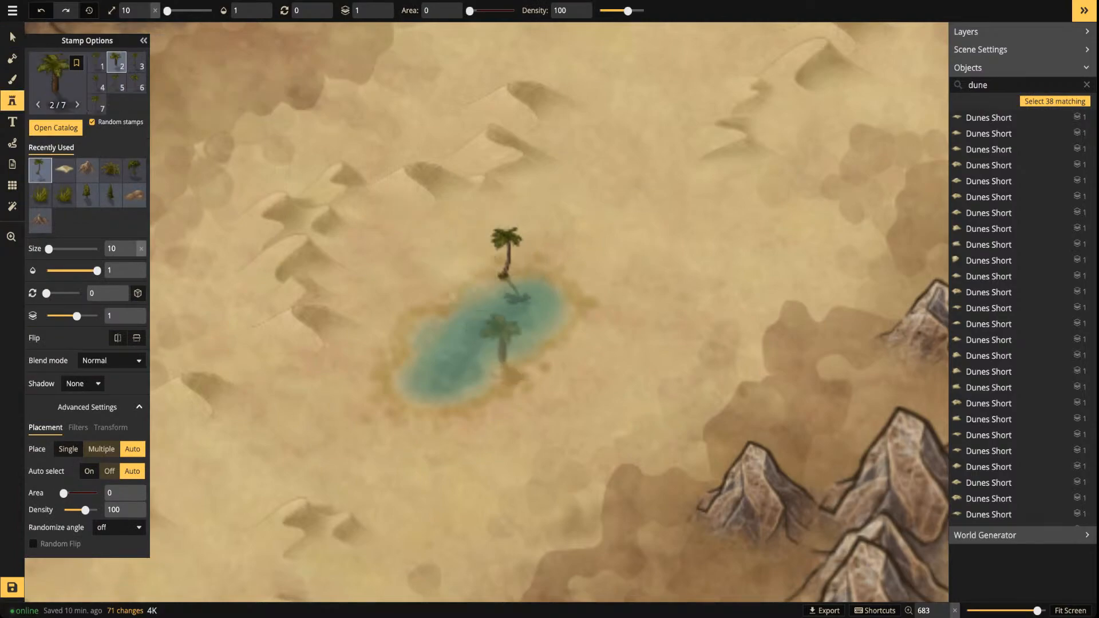
{"action": "left_click", "coordinate": [524, 351]}
{"action": "left_click", "coordinate": [542, 344]}
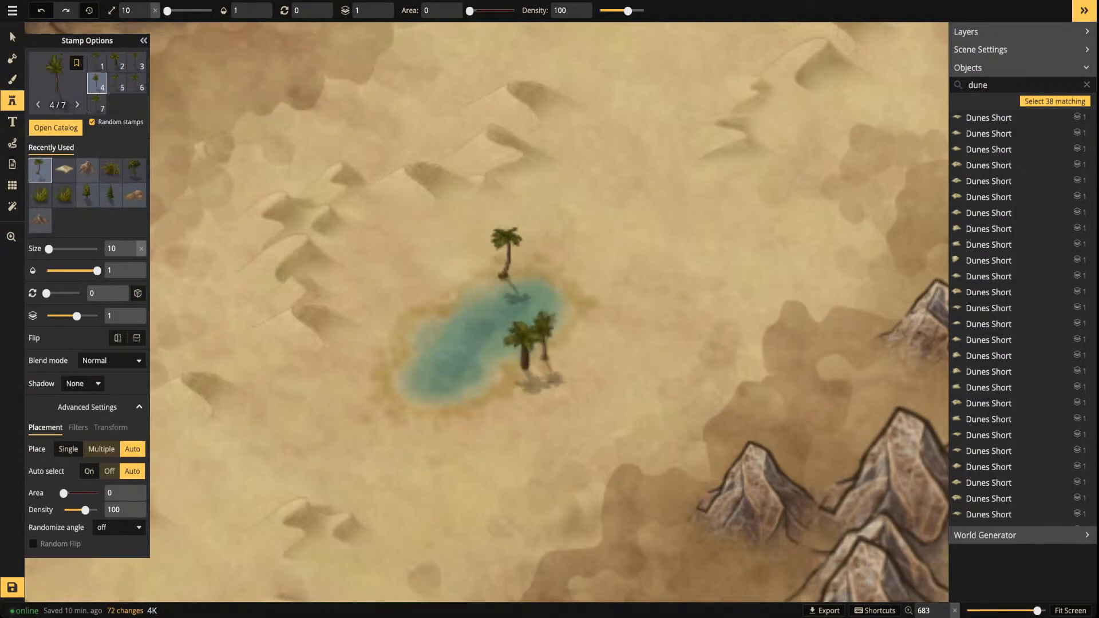
{"action": "left_click", "coordinate": [552, 361]}
Place more random size 10 palms along the northwestern, western, southern and northeastern shores of the oasis
{"action": "left_click", "coordinate": [441, 288]}
{"action": "left_click", "coordinate": [372, 368]}
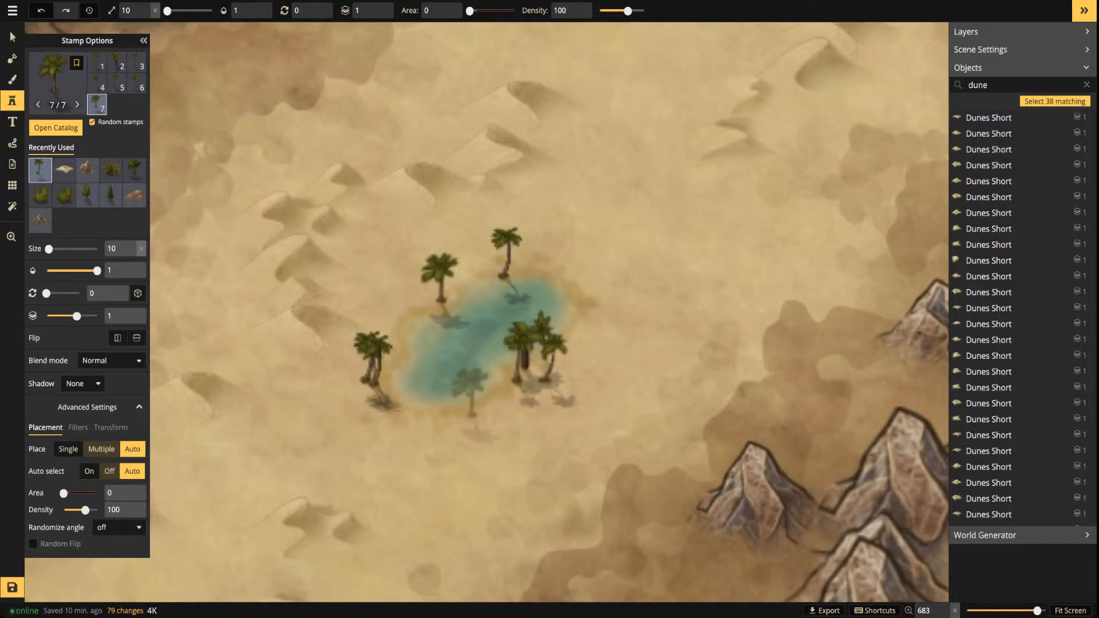
{"action": "left_click", "coordinate": [456, 397]}
{"action": "left_click", "coordinate": [574, 285]}
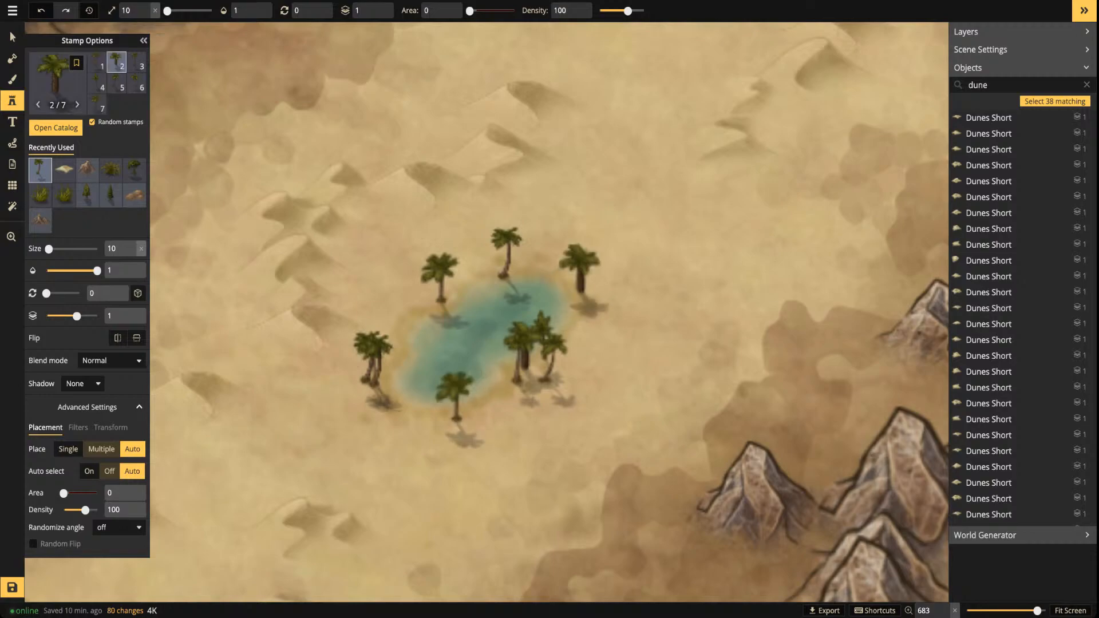
Examine the palm-lined oasis within the Desert region, both up close and from a distance
{"action": "scroll", "coordinate": [542, 195], "scroll_direction": "down", "scroll_amount": 3}
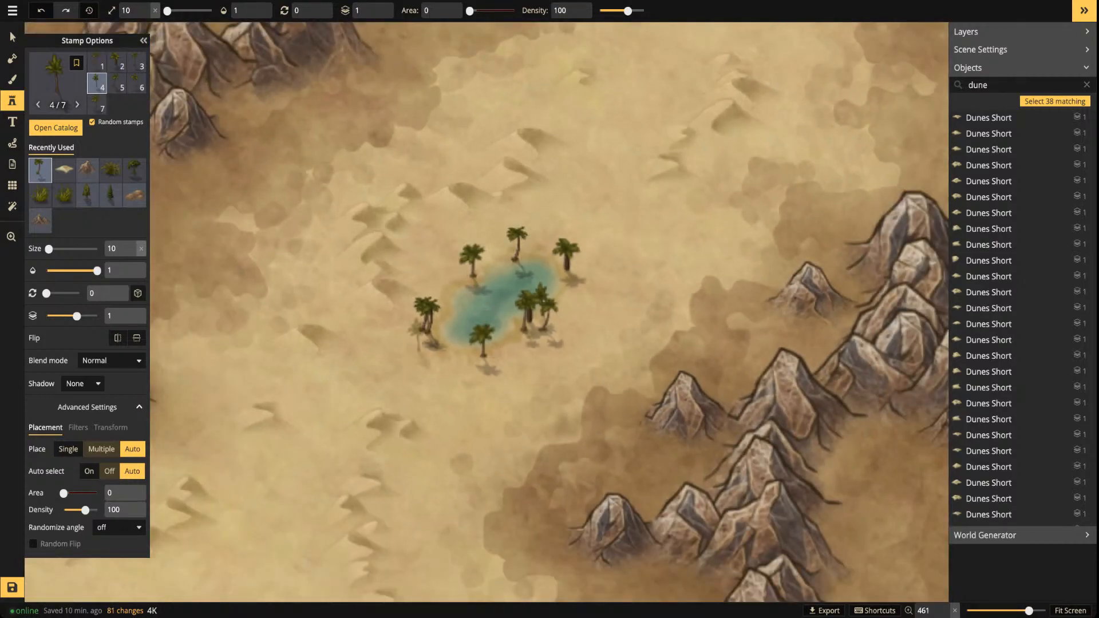
{"action": "scroll", "coordinate": [351, 269], "scroll_direction": "down", "scroll_amount": 1}
{"action": "scroll", "coordinate": [351, 269], "scroll_direction": "down", "scroll_amount": 2}
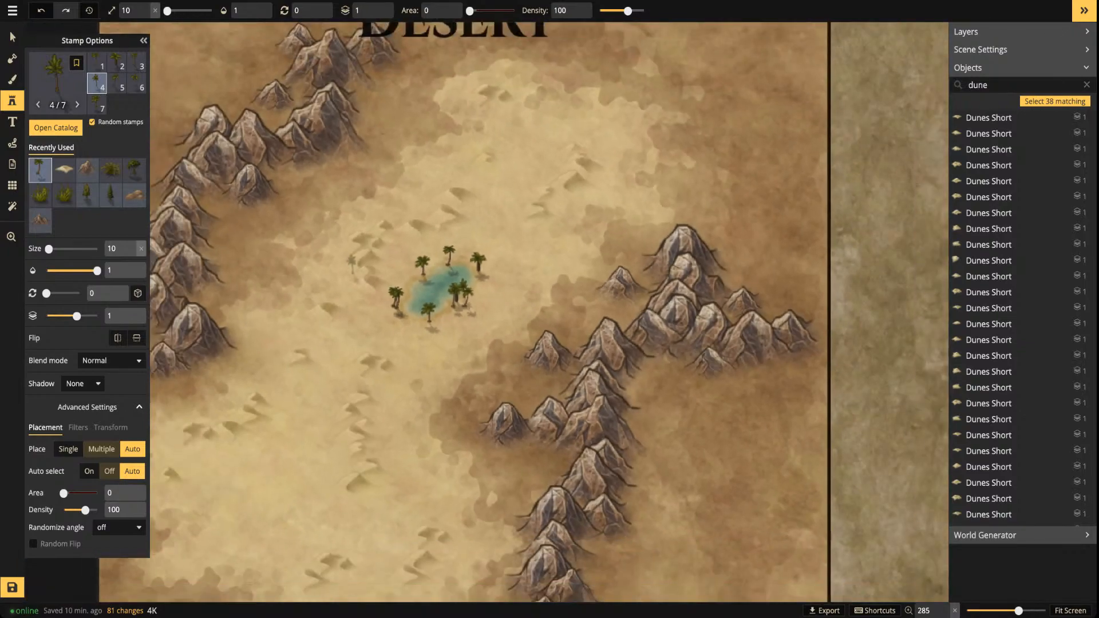
{"action": "scroll", "coordinate": [424, 309], "scroll_direction": "up", "scroll_amount": 3}
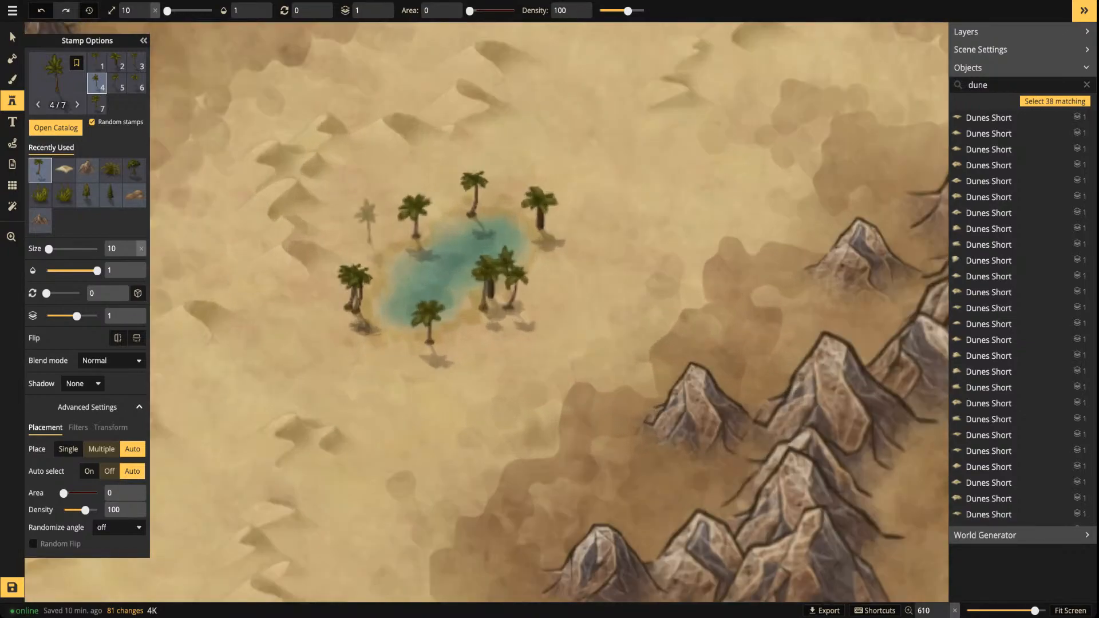
{"action": "scroll", "coordinate": [400, 269], "scroll_direction": "down", "scroll_amount": 3}
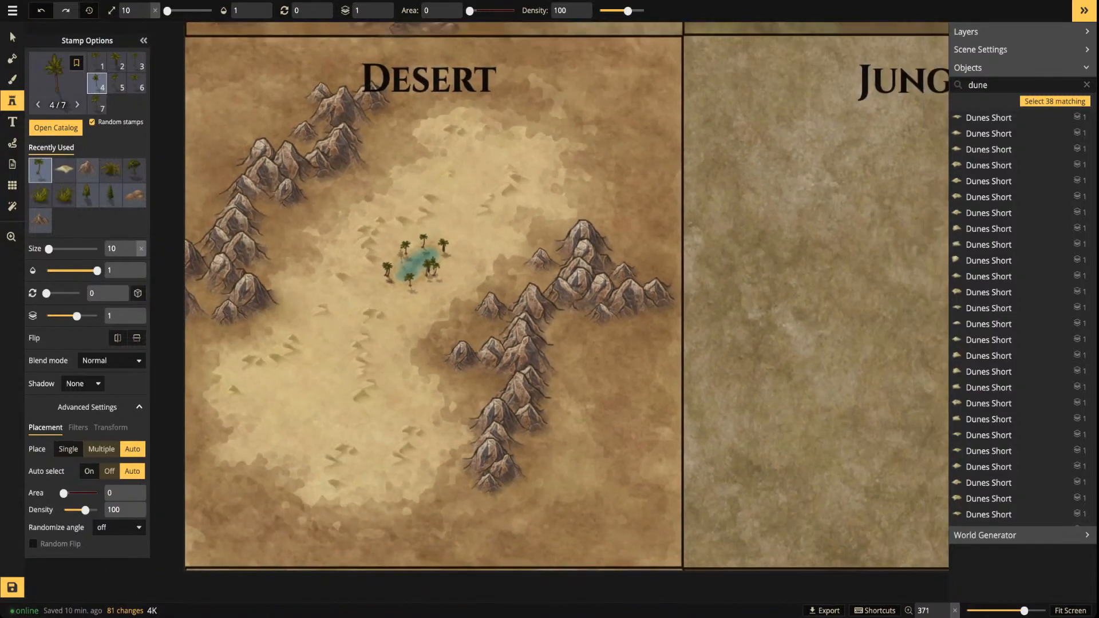
{"action": "scroll", "coordinate": [365, 240], "scroll_direction": "down", "scroll_amount": 1}
{"action": "left_click_drag", "start_coordinate": [365, 240], "coordinate": [511, 273]}
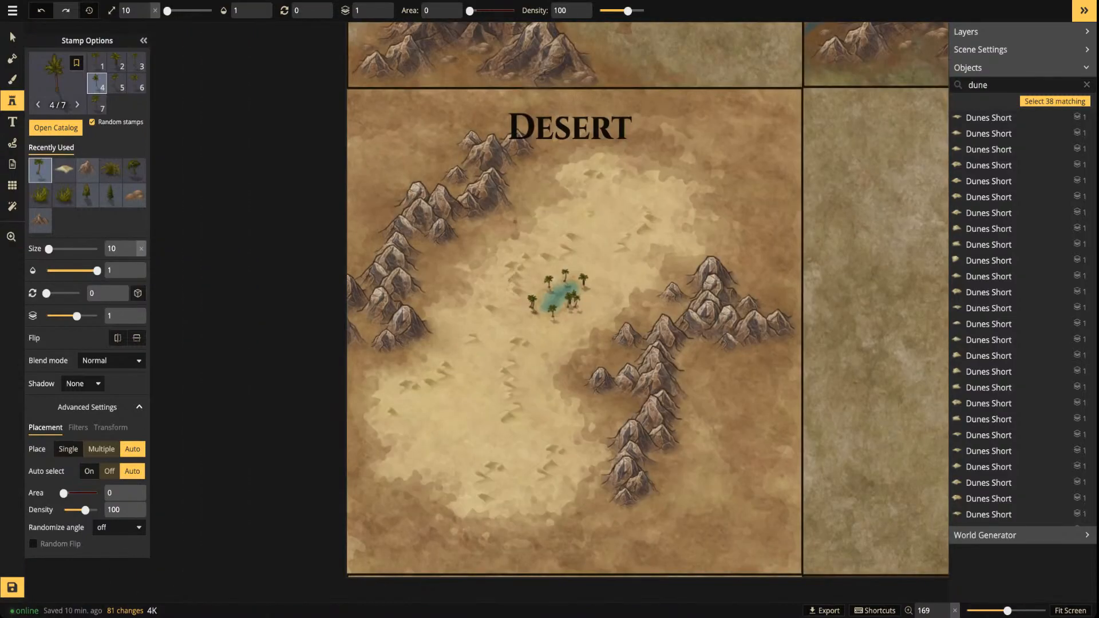
{"action": "scroll", "coordinate": [550, 291], "scroll_direction": "up", "scroll_amount": 3}
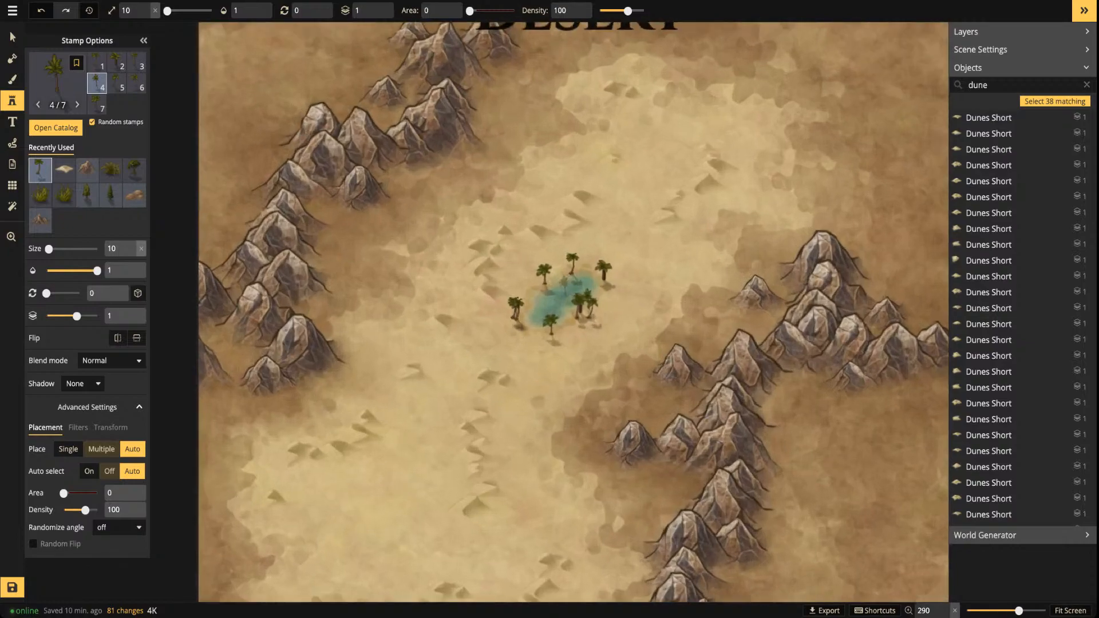
{"action": "scroll", "coordinate": [564, 299], "scroll_direction": "up", "scroll_amount": 3}
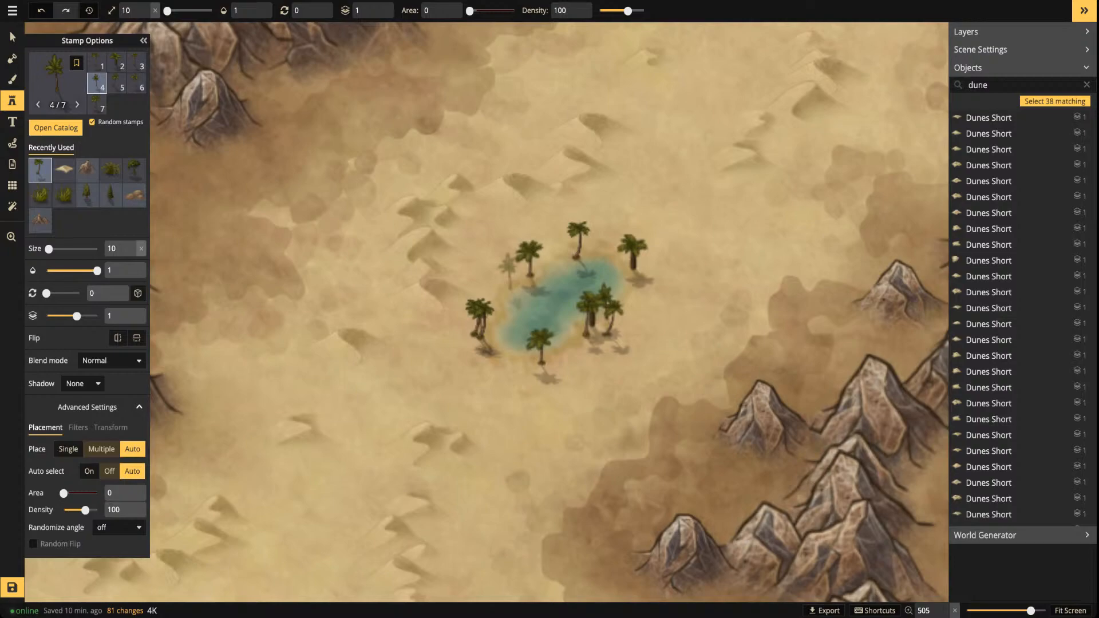
{"action": "left_click_drag", "start_coordinate": [619, 239], "coordinate": [521, 230]}
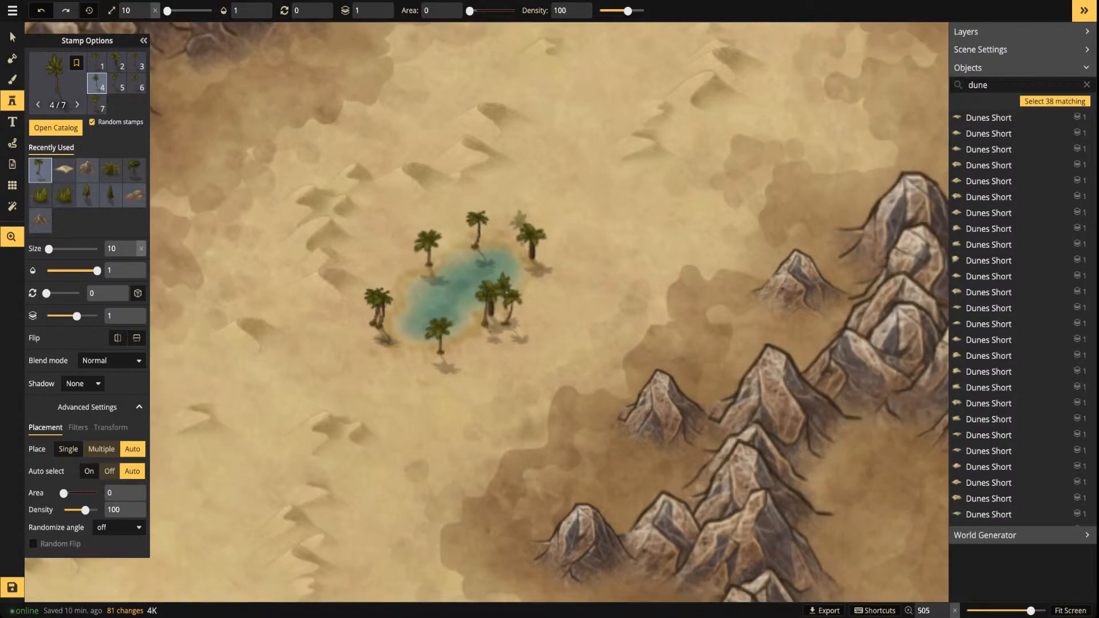
{"action": "scroll", "coordinate": [443, 279], "scroll_direction": "down", "scroll_amount": 1}
{"action": "left_click_drag", "start_coordinate": [442, 280], "coordinate": [499, 273]}
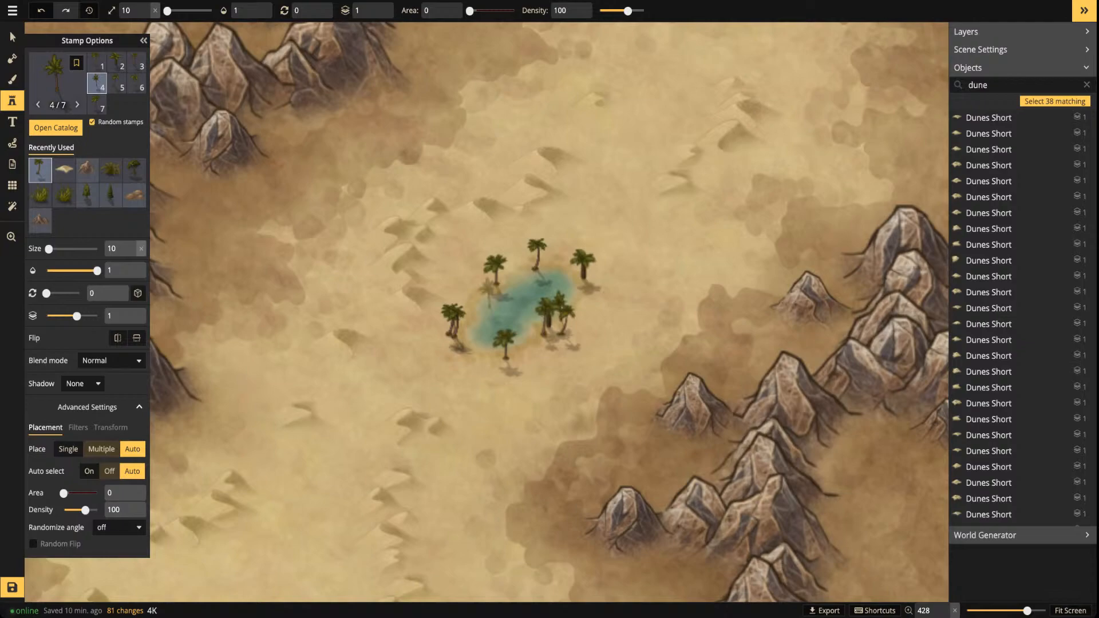
Filter the scene objects by "ALM" instead of "dune" and select all matching palm trees around the oasis
{"action": "left_click", "coordinate": [488, 252]}
{"action": "left_click", "coordinate": [12, 36]}
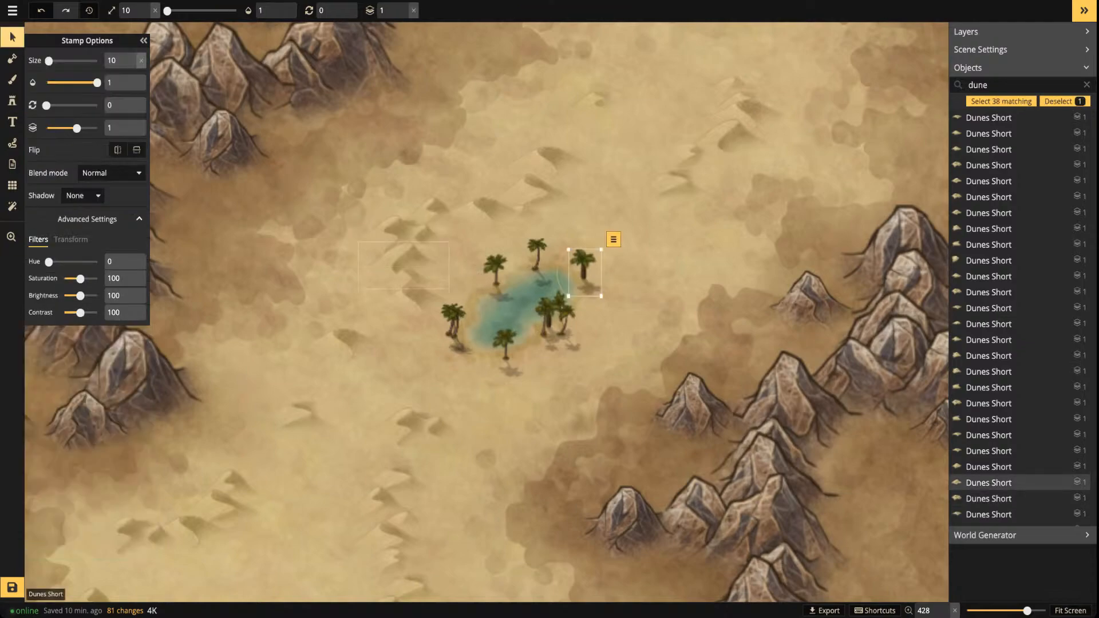
{"action": "key", "text": "Escape"}
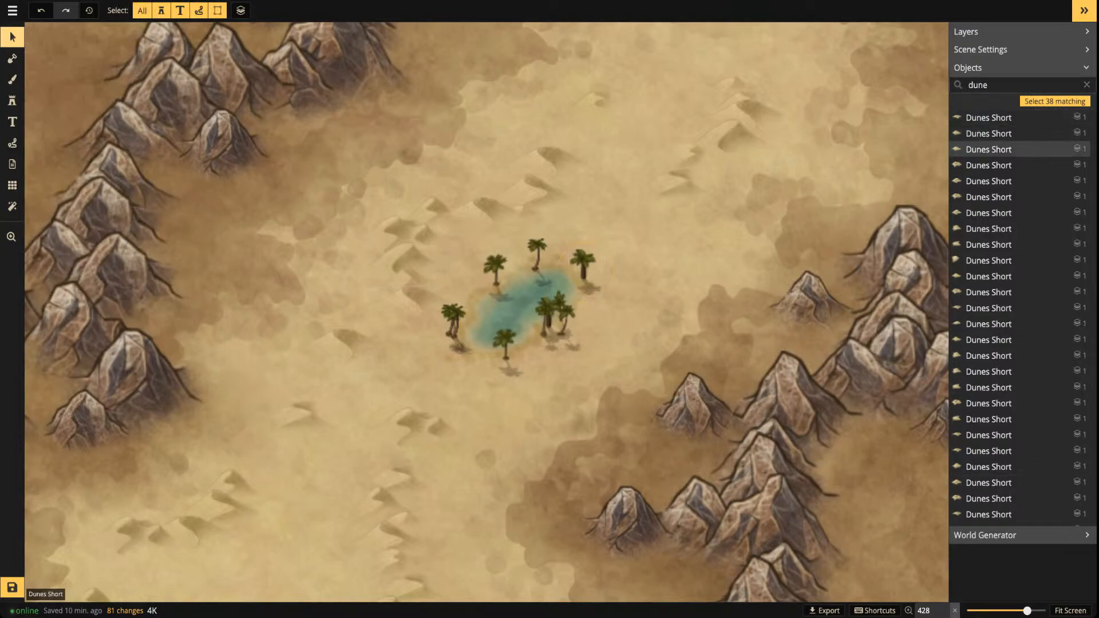
{"action": "type", "text": "palm"}
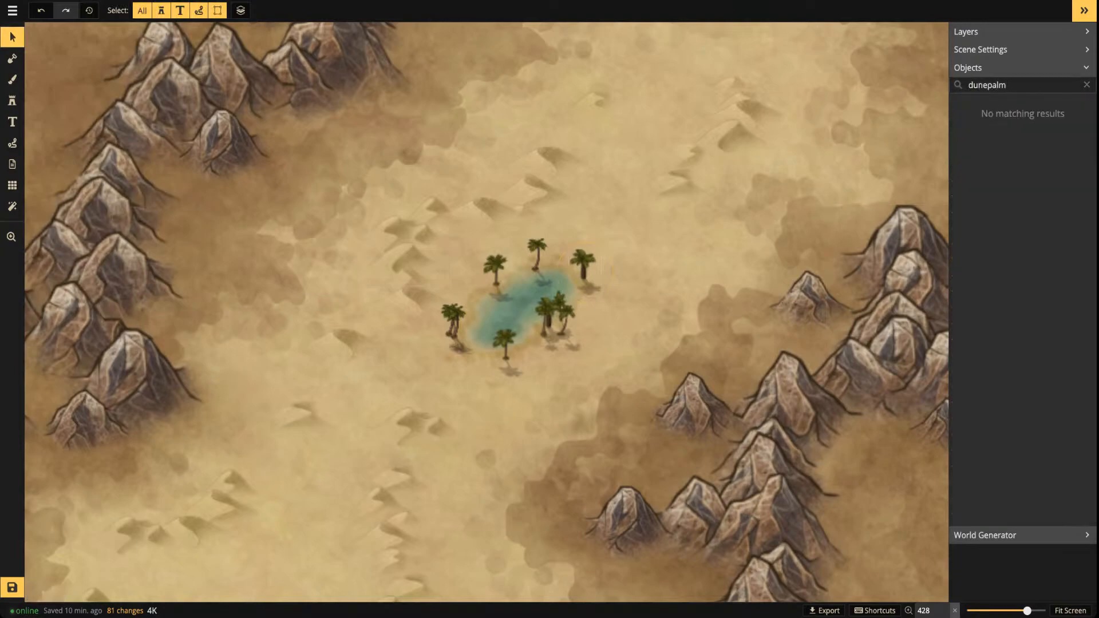
{"action": "key", "text": "BackSpace"}
{"action": "key", "text": "BackSpace"}
{"action": "key", "text": "BackSpace"}
{"action": "key", "text": "BackSpace"}
{"action": "key", "text": "BackSpace"}
{"action": "key", "text": "BackSpace"}
{"action": "key", "text": "BackSpace"}
{"action": "key", "text": "BackSpace"}
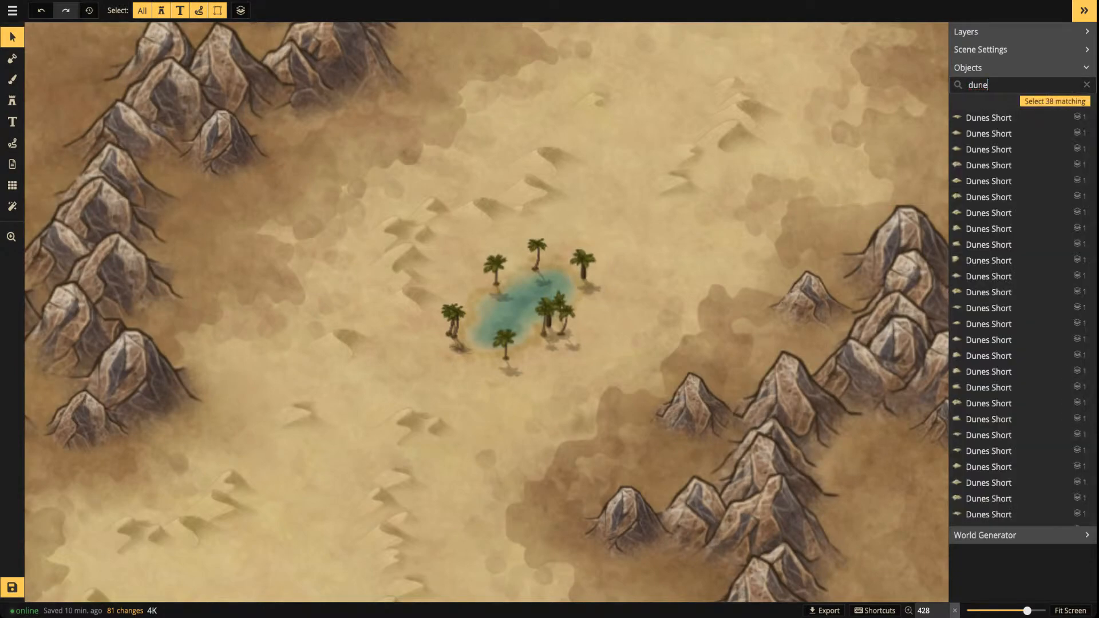
{"action": "type", "text": "ALM"}
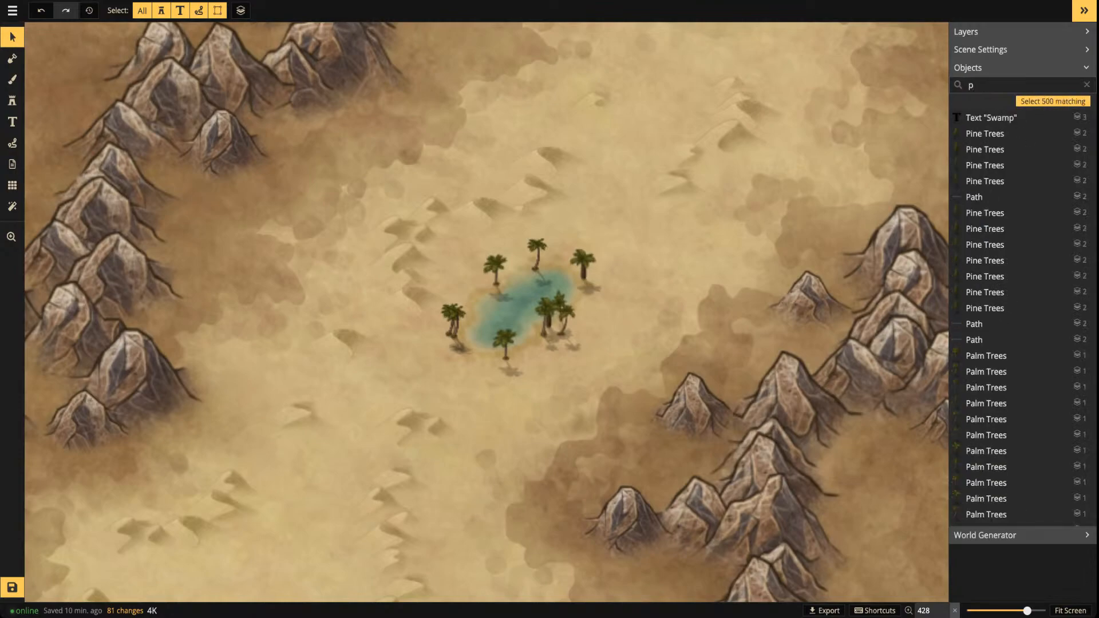
{"action": "left_click", "coordinate": [1054, 101]}
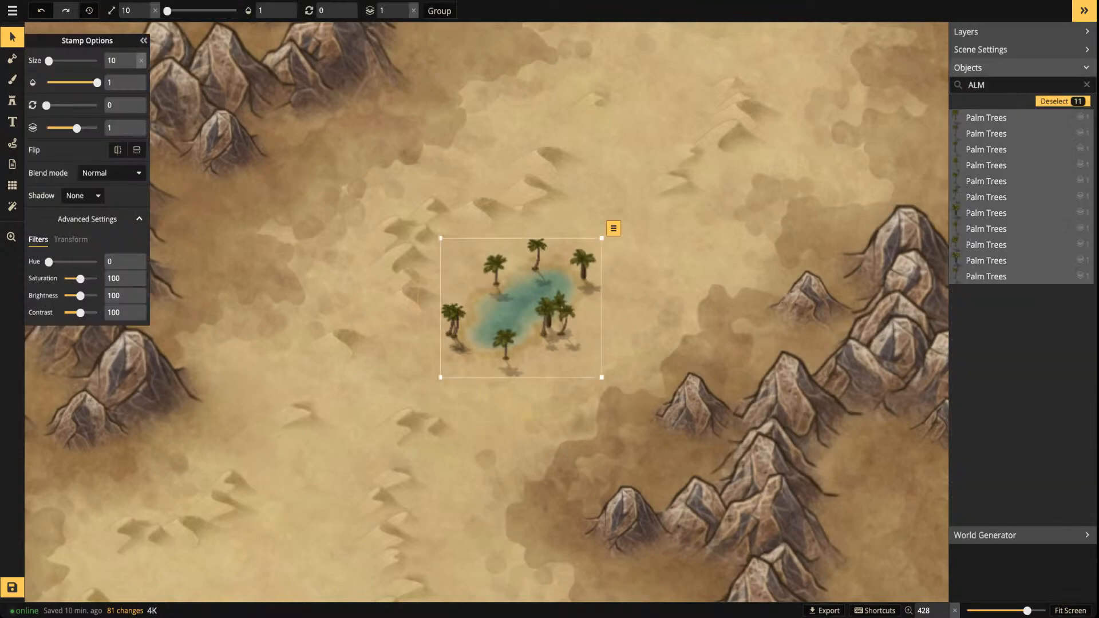
Set the selected palms' brightness to 176 with contrast at 100, and deselect them
{"action": "mouse_move", "coordinate": [80, 312]}
{"action": "left_mouse_down"}
{"action": "mouse_move", "coordinate": [69, 312]}
{"action": "mouse_move", "coordinate": [86, 295]}
{"action": "left_mouse_up"}
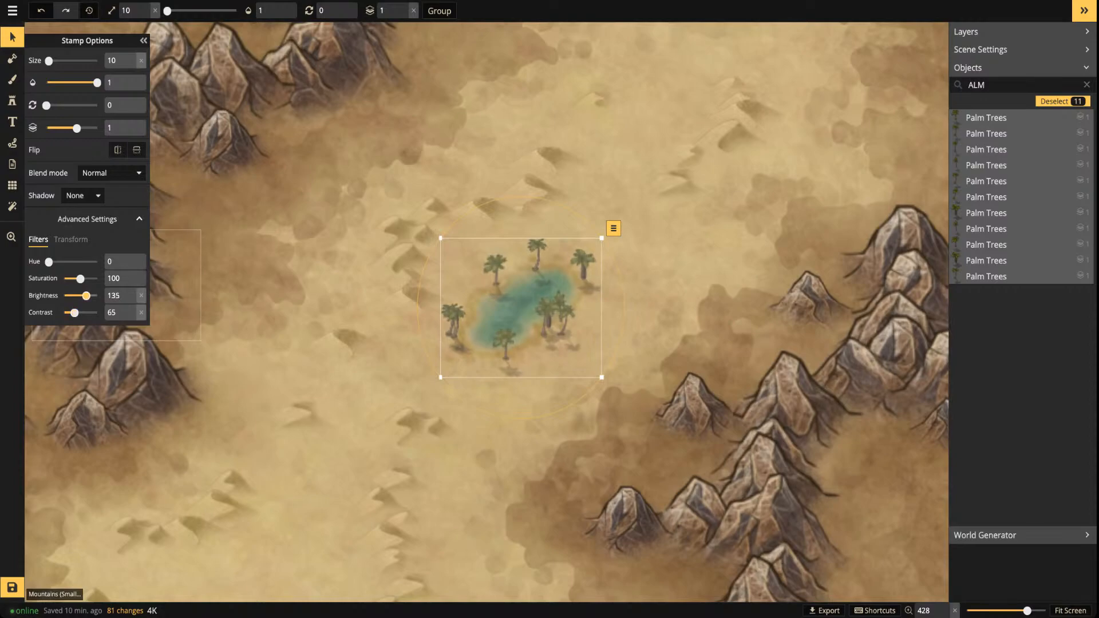
{"action": "left_click", "coordinate": [141, 313]}
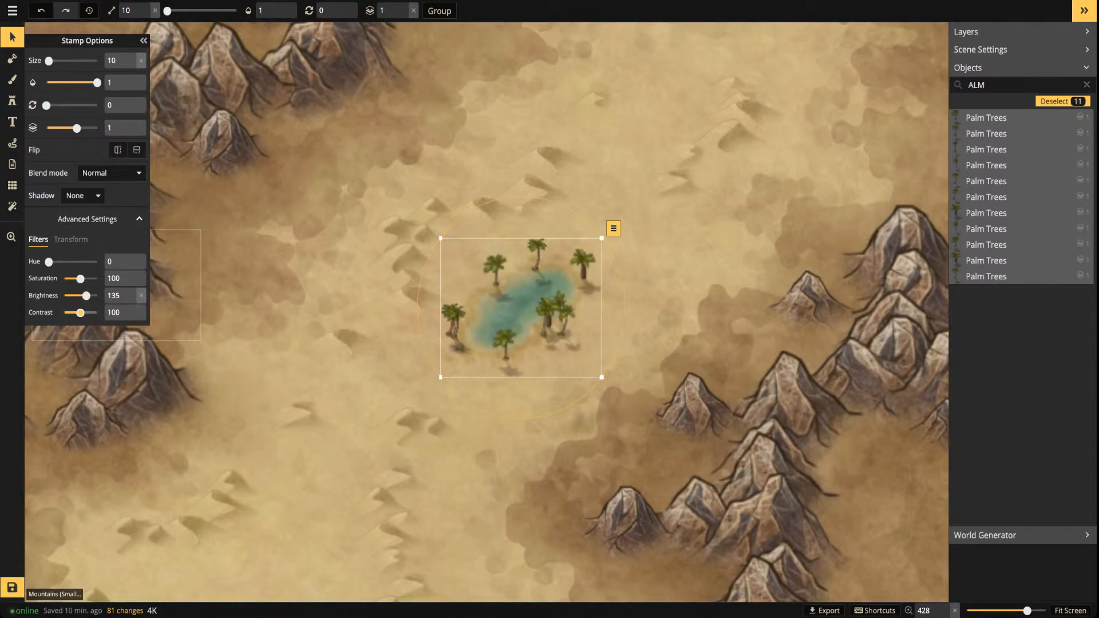
{"action": "left_click_drag", "start_coordinate": [86, 295], "coordinate": [92, 295]}
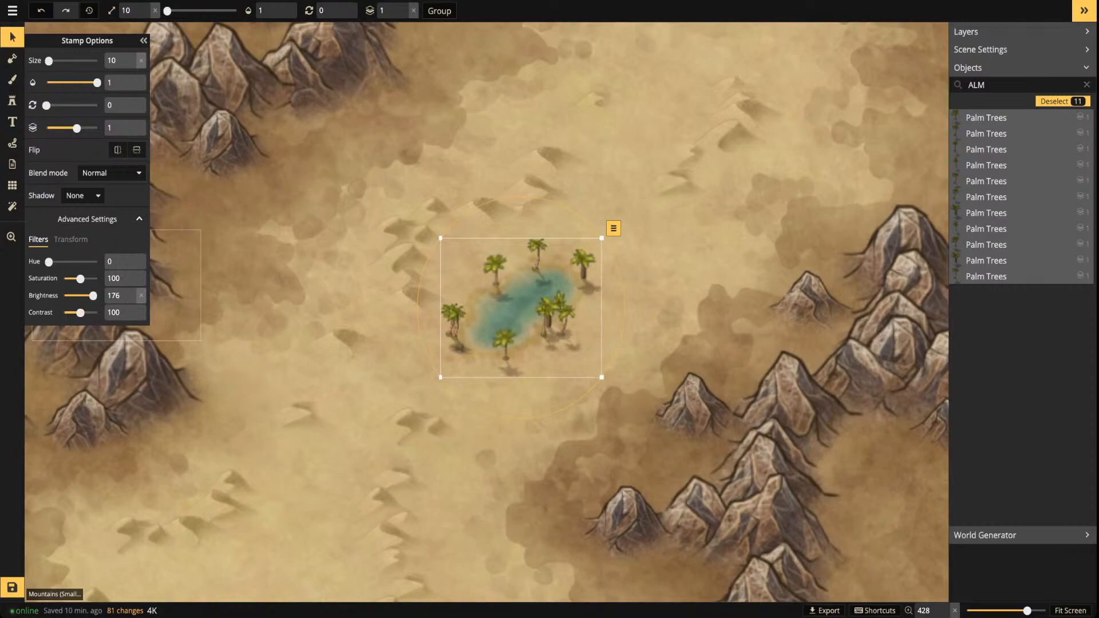
{"action": "scroll", "coordinate": [437, 193], "scroll_direction": "down", "scroll_amount": 3}
{"action": "left_click", "coordinate": [422, 194]}
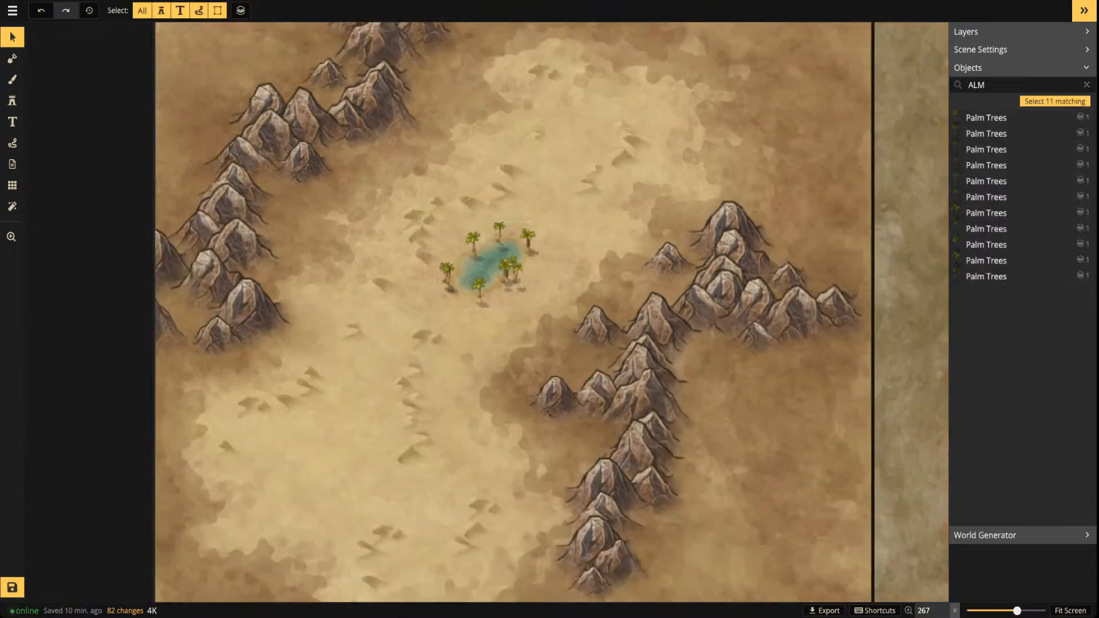
Save the map with the whole Desert region in view
{"action": "scroll", "coordinate": [406, 195], "scroll_direction": "down", "scroll_amount": 3}
{"action": "scroll", "coordinate": [405, 195], "scroll_direction": "down", "scroll_amount": 2}
{"action": "left_click_drag", "start_coordinate": [405, 195], "coordinate": [491, 301]}
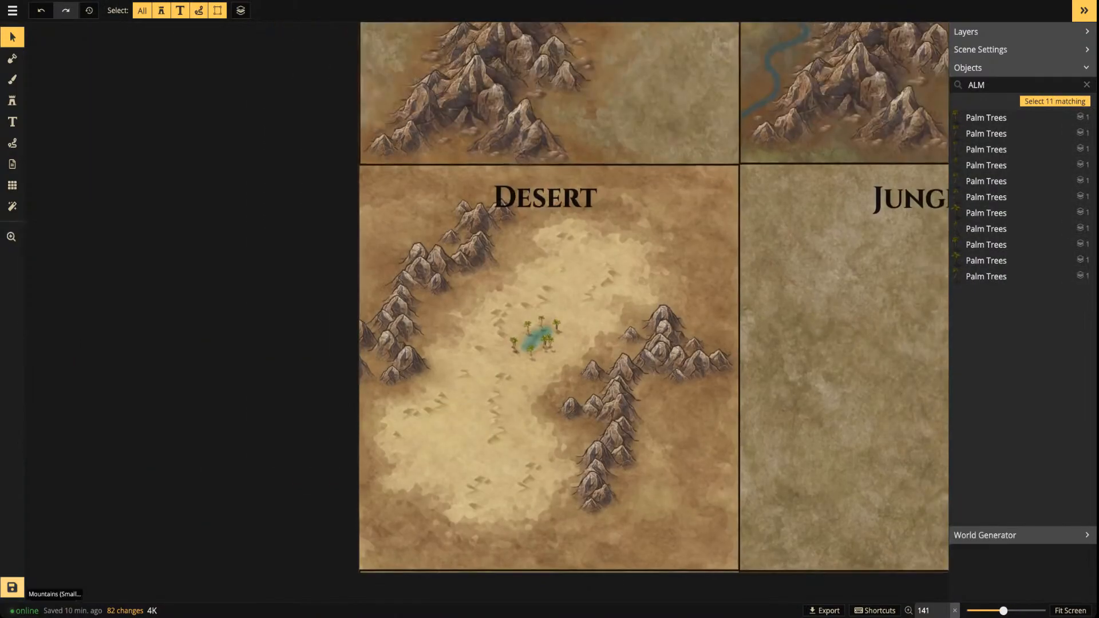
{"action": "left_click", "coordinate": [12, 587]}
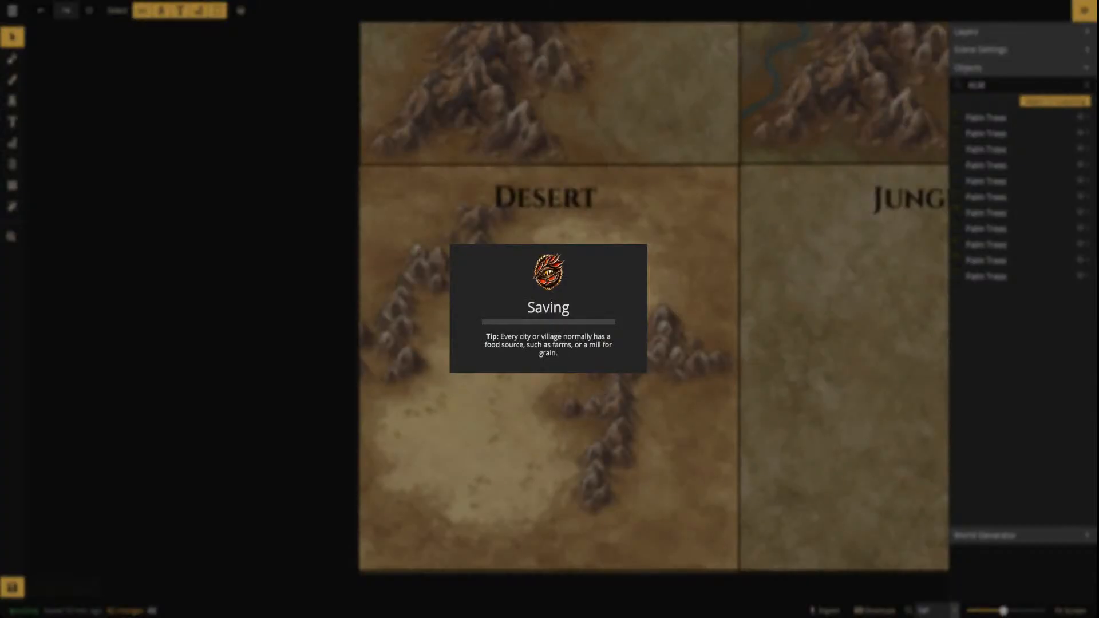
{"action": "key", "text": "alt+Tab"}
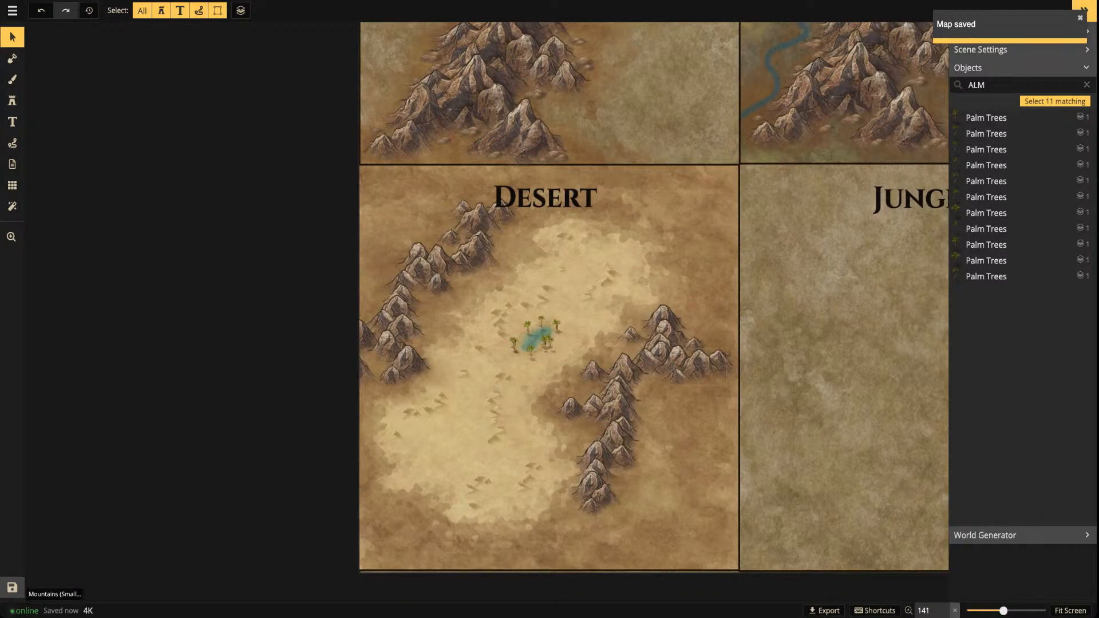
Review the finished regions from a distance and examine the empty Jungle region beside the Desert
{"action": "scroll", "coordinate": [666, 365], "scroll_direction": "down", "scroll_amount": 2}
{"action": "left_click_drag", "start_coordinate": [666, 364], "coordinate": [517, 392]}
{"action": "left_click_drag", "start_coordinate": [666, 364], "coordinate": [538, 363]}
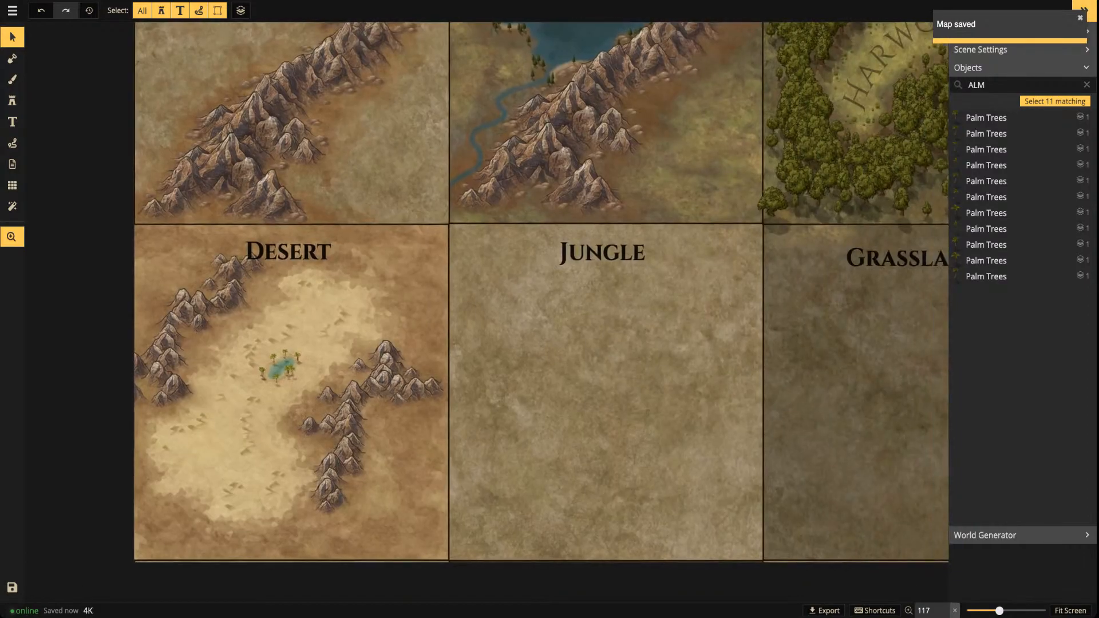
{"action": "scroll", "coordinate": [503, 352], "scroll_direction": "up", "scroll_amount": 1}
{"action": "scroll", "coordinate": [504, 355], "scroll_direction": "down", "scroll_amount": 4}
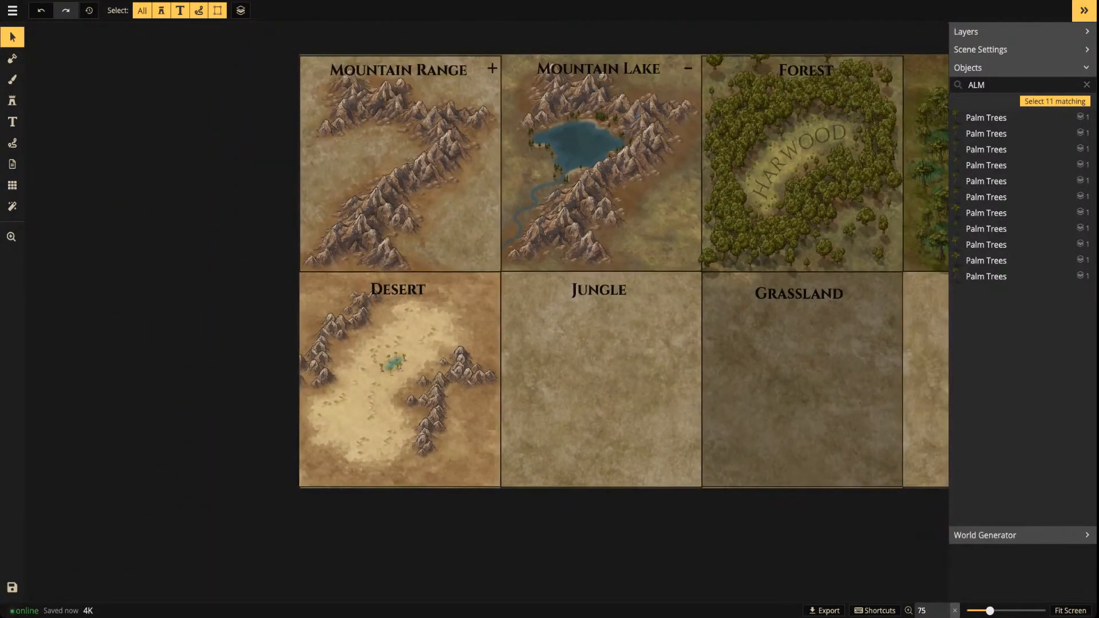
{"action": "left_click_drag", "start_coordinate": [713, 263], "coordinate": [597, 299]}
{"action": "left_click", "coordinate": [597, 299]}
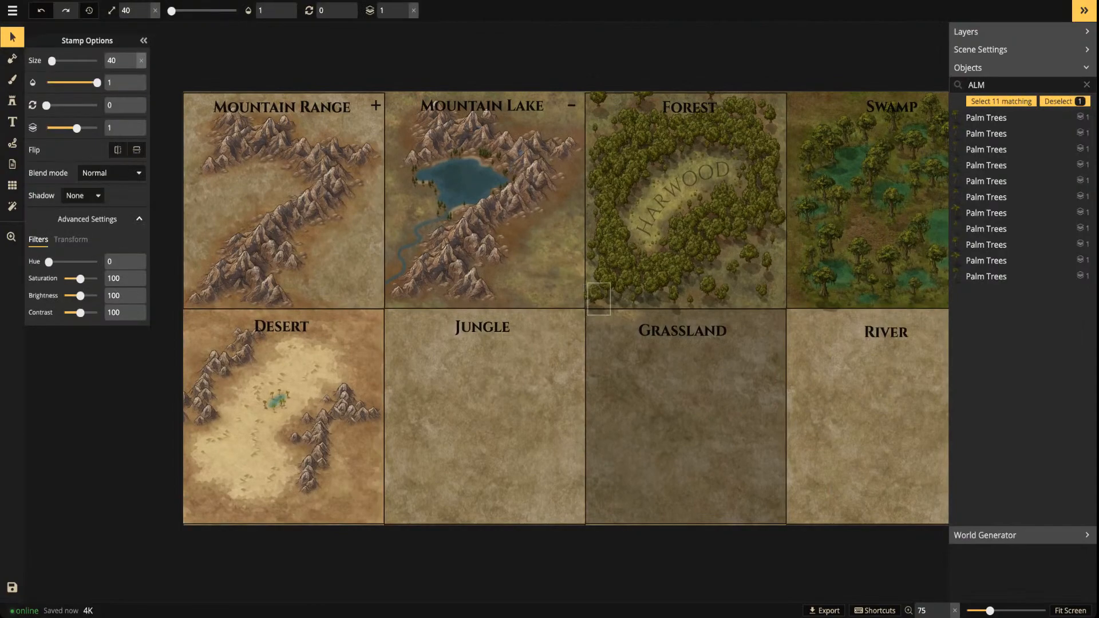
{"action": "left_click_drag", "start_coordinate": [467, 458], "coordinate": [559, 428]}
{"action": "scroll", "coordinate": [478, 341], "scroll_direction": "up", "scroll_amount": 3}
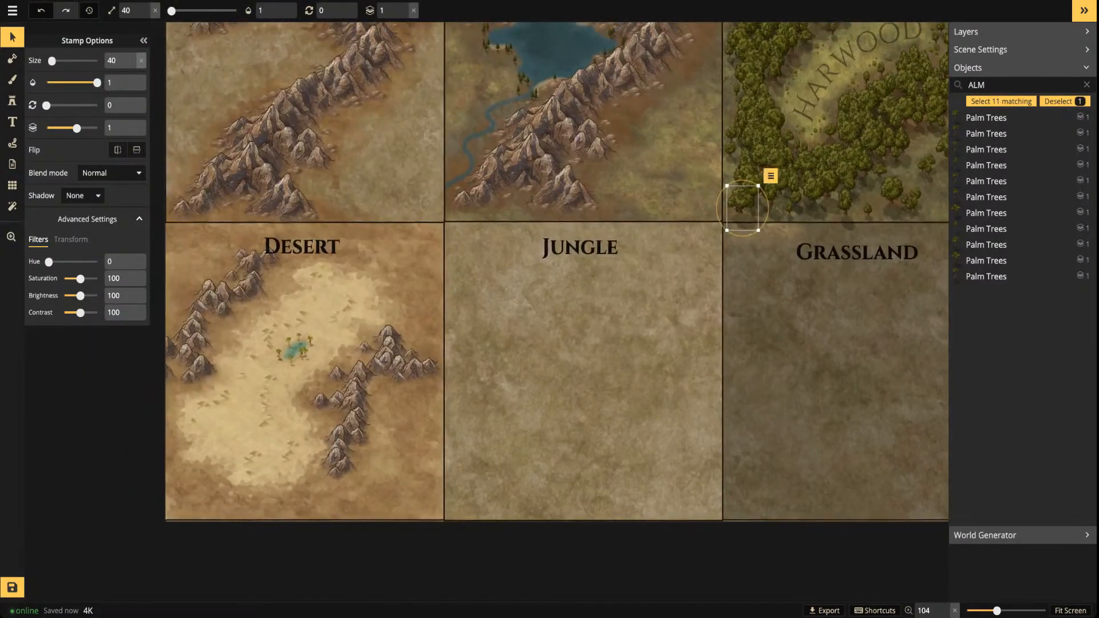
{"action": "scroll", "coordinate": [595, 303], "scroll_direction": "down", "scroll_amount": 2}
{"action": "key", "text": "Escape"}
{"action": "left_click_drag", "start_coordinate": [595, 302], "coordinate": [315, 400]}
{"action": "left_click_drag", "start_coordinate": [470, 286], "coordinate": [549, 261]}
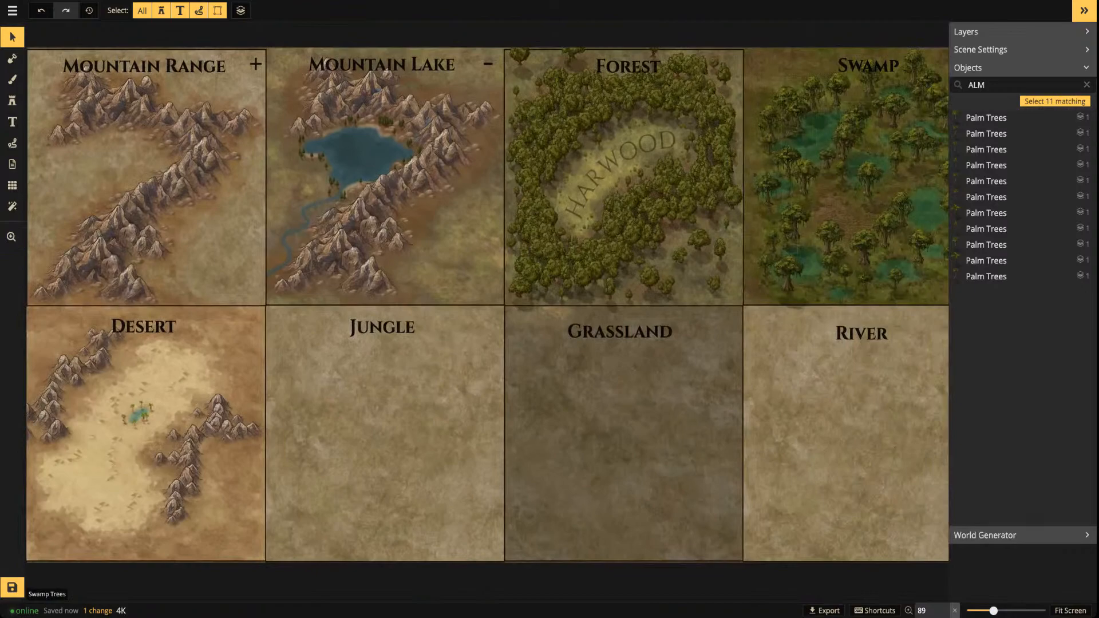
{"action": "left_click_drag", "start_coordinate": [549, 309], "coordinate": [667, 190]}
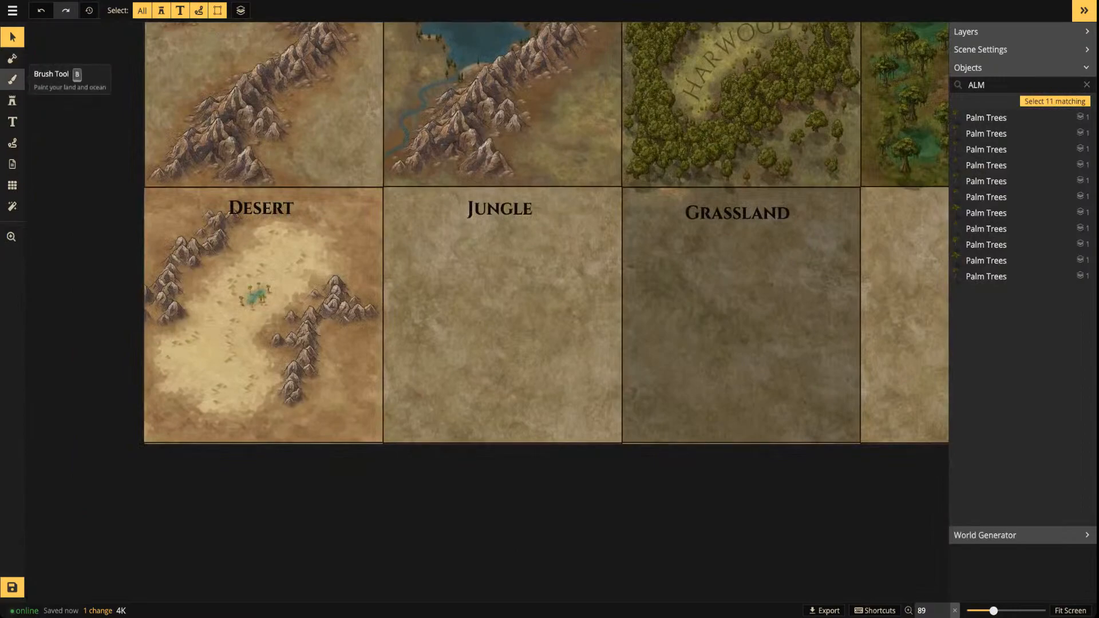
Browse the Fantasy Regional HD textures for the background brush and search the catalog for "JUN"
{"action": "key", "text": "b"}
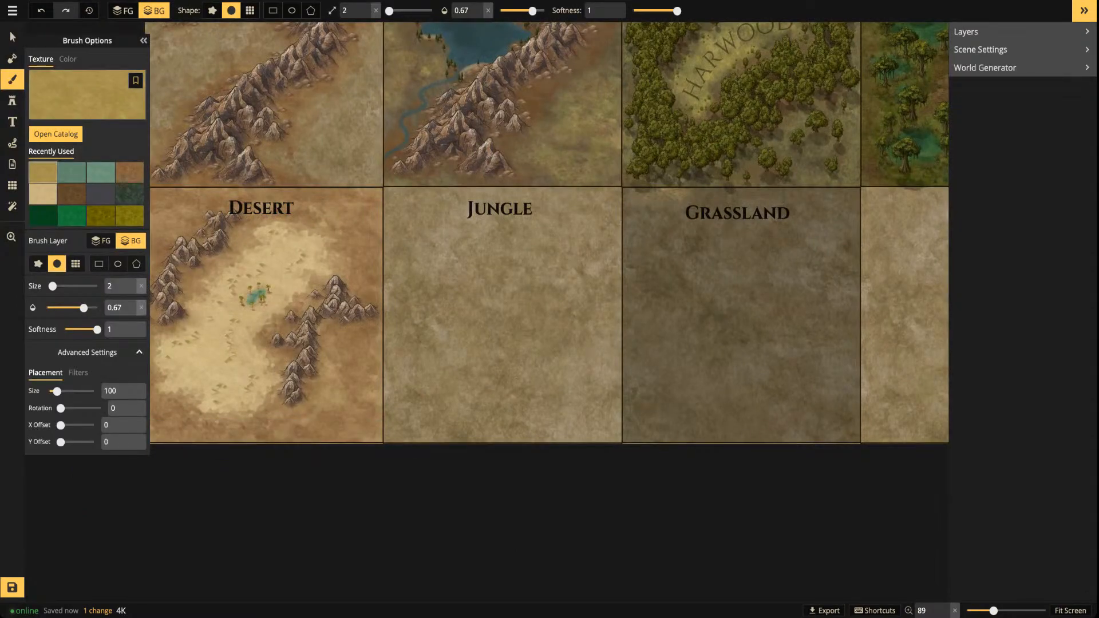
{"action": "key", "text": "c"}
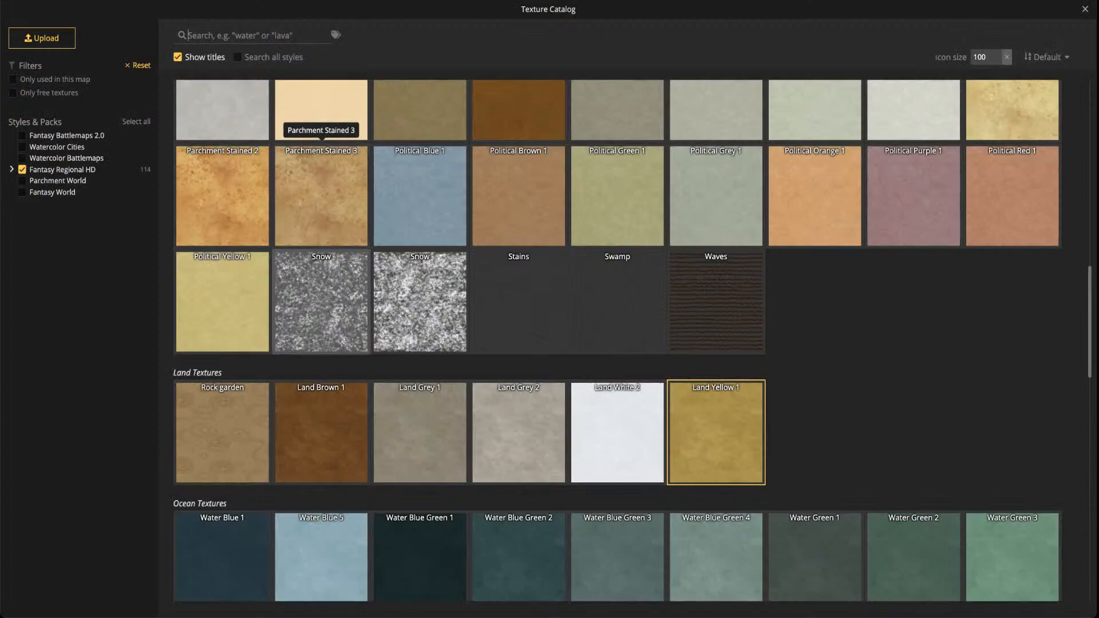
{"action": "scroll", "coordinate": [419, 394], "scroll_direction": "up", "scroll_amount": 10}
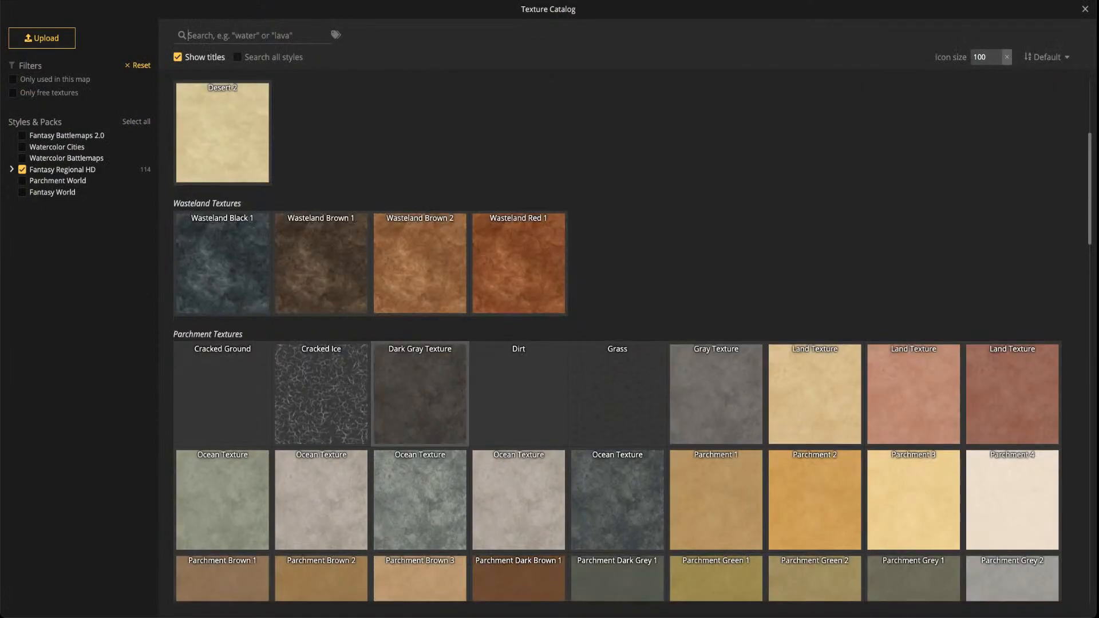
{"action": "scroll", "coordinate": [419, 395], "scroll_direction": "down", "scroll_amount": 5}
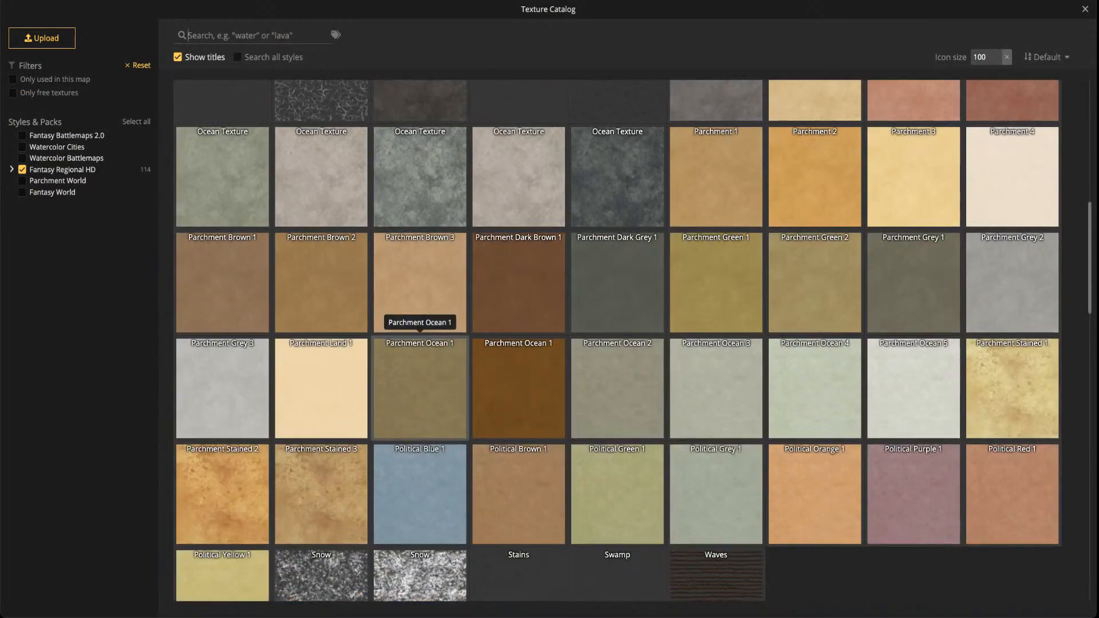
{"action": "scroll", "coordinate": [419, 395], "scroll_direction": "down", "scroll_amount": 10}
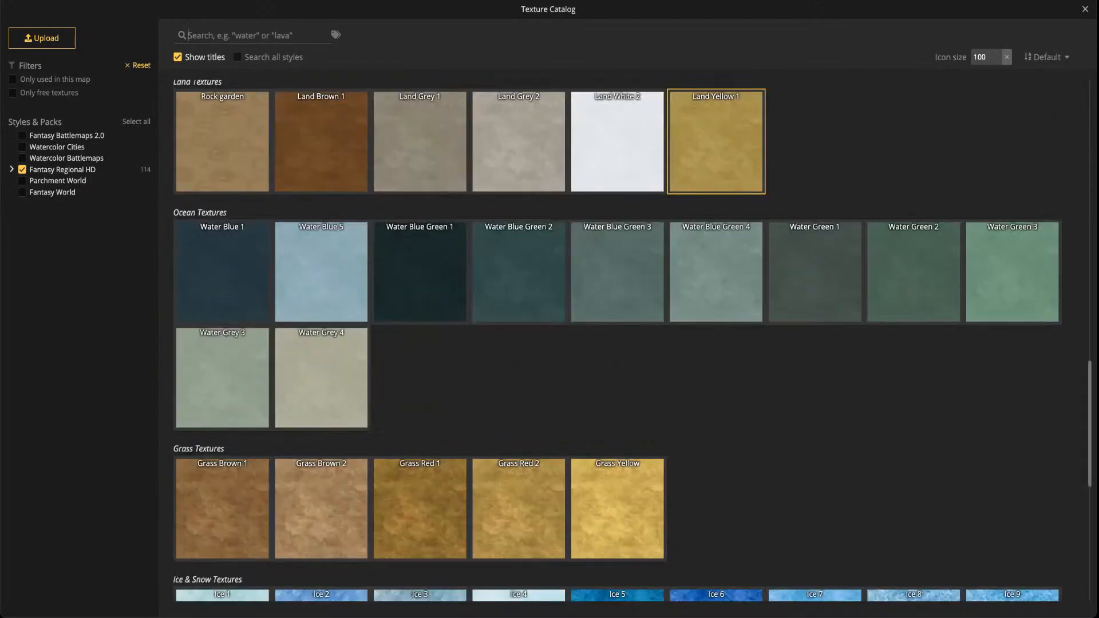
{"action": "scroll", "coordinate": [632, 340], "scroll_direction": "down", "scroll_amount": 5}
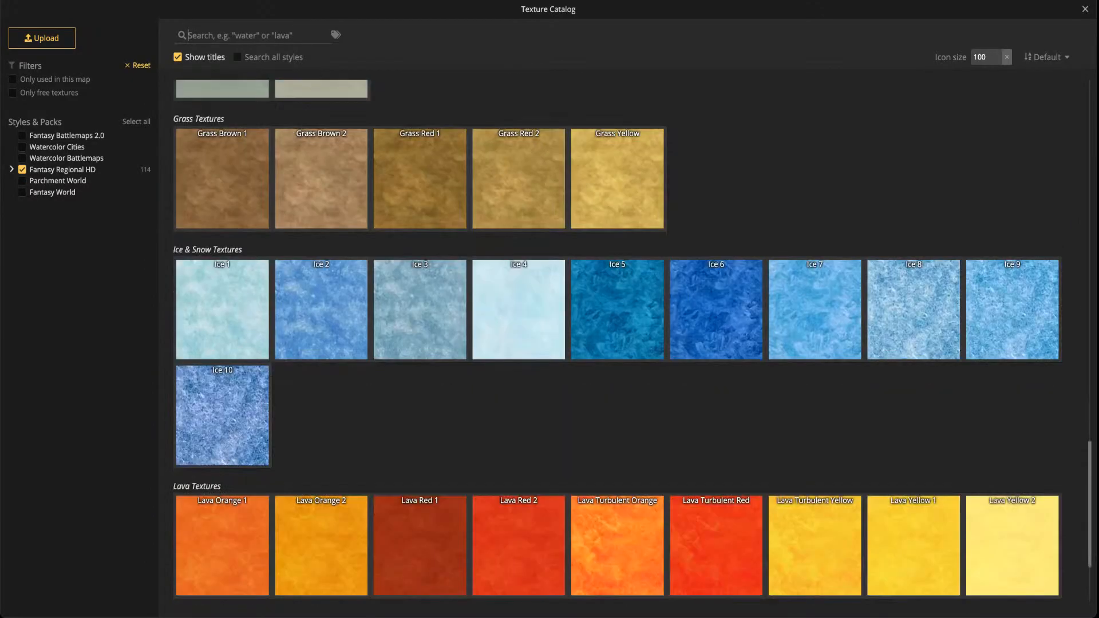
{"action": "left_click", "coordinate": [189, 35]}
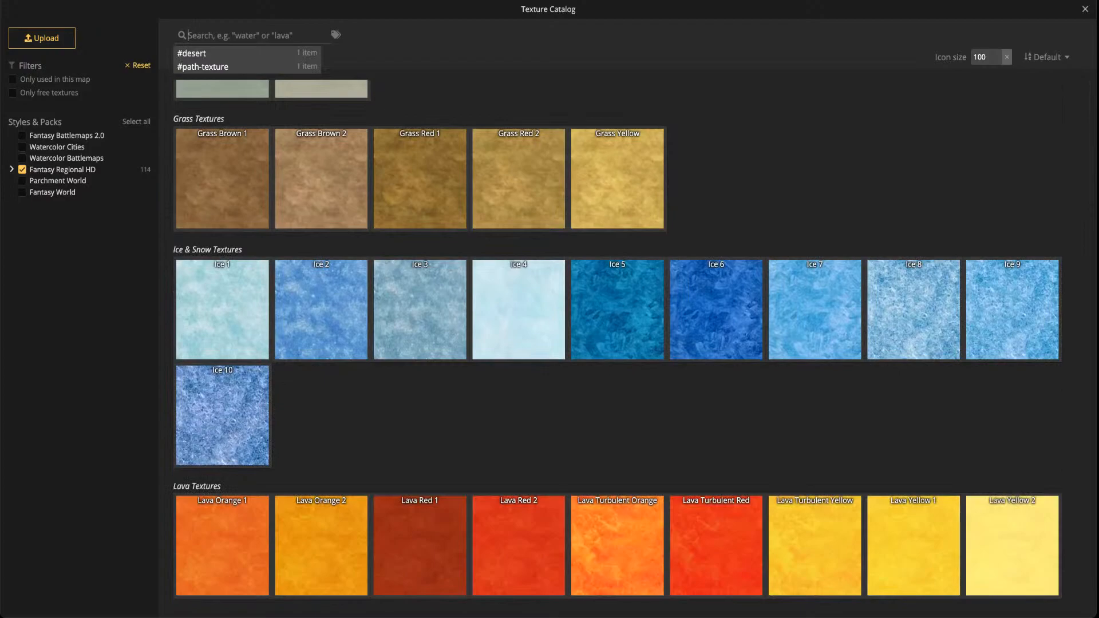
{"action": "type", "text": "JUN"}
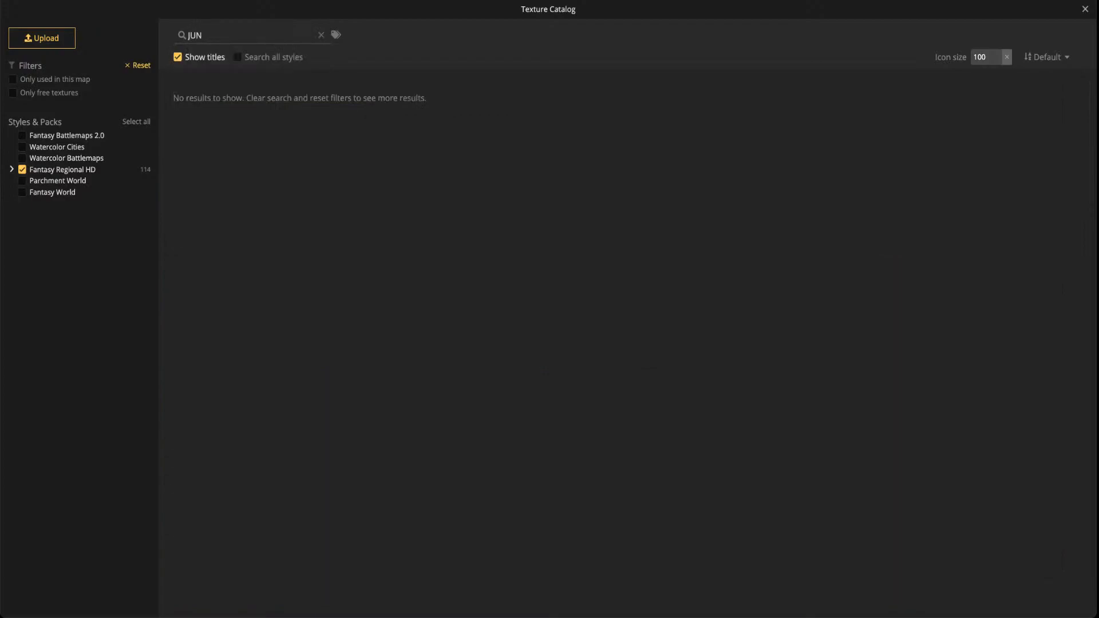
{"action": "left_click", "coordinate": [321, 34]}
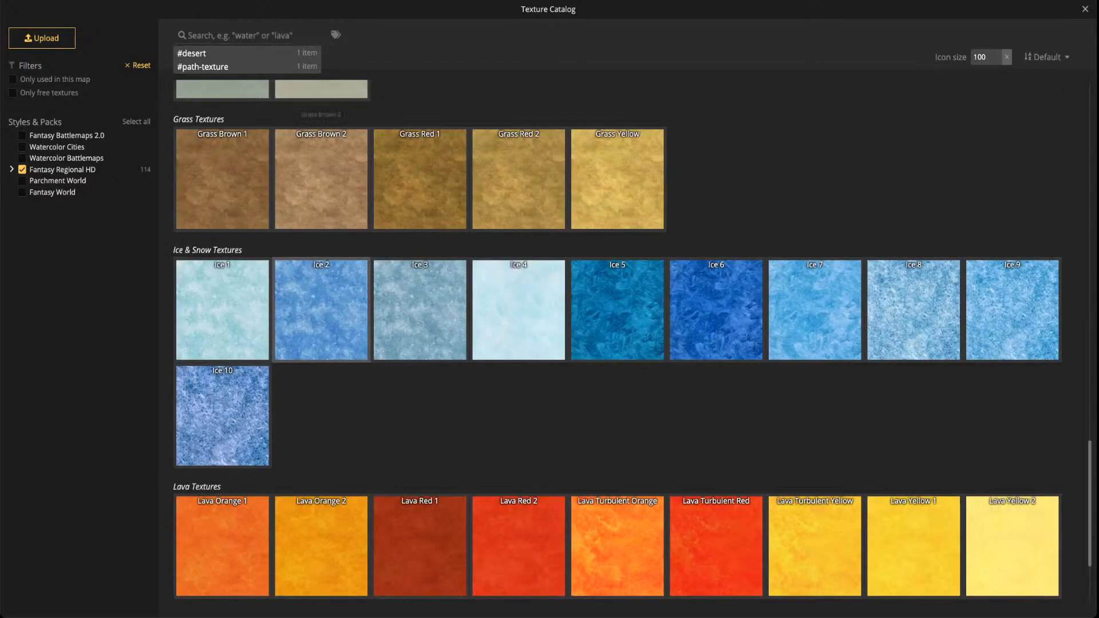
Choose the Grass 2 texture from the Fantasy Regional HD set for the background brush
{"action": "scroll", "coordinate": [321, 303], "scroll_direction": "down", "scroll_amount": 3}
{"action": "scroll", "coordinate": [321, 304], "scroll_direction": "up", "scroll_amount": 8}
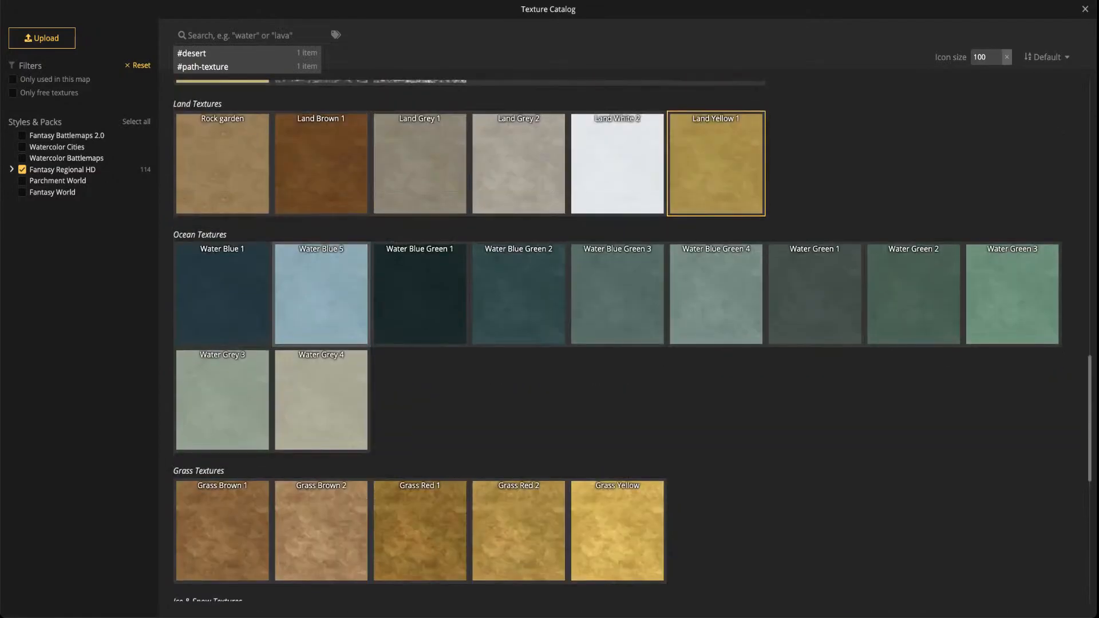
{"action": "scroll", "coordinate": [321, 257], "scroll_direction": "up", "scroll_amount": 6}
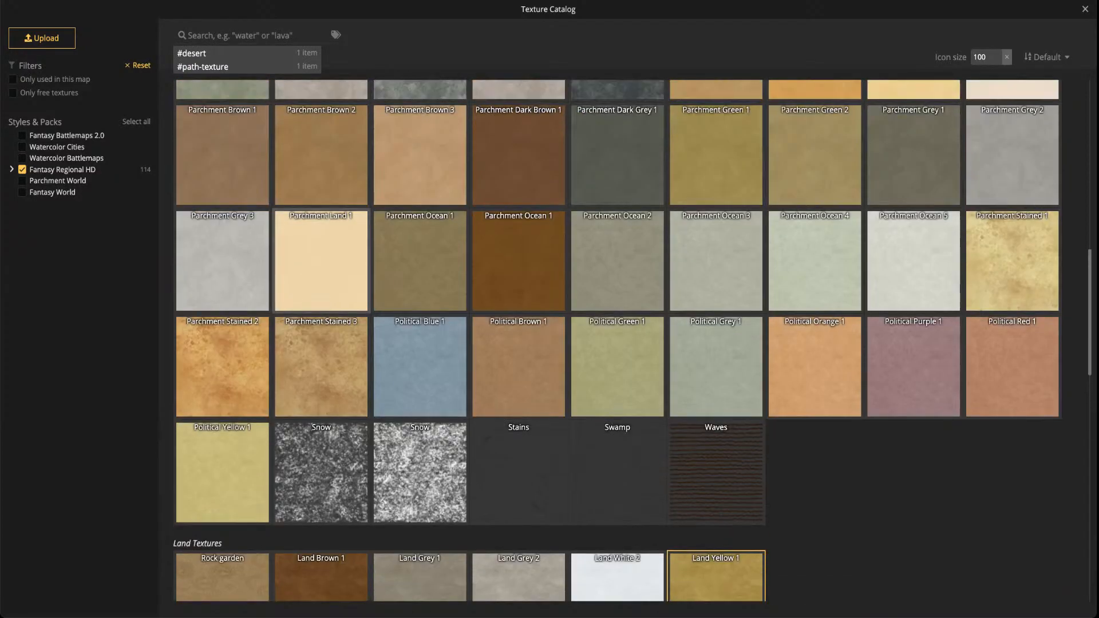
{"action": "scroll", "coordinate": [321, 257], "scroll_direction": "up", "scroll_amount": 10}
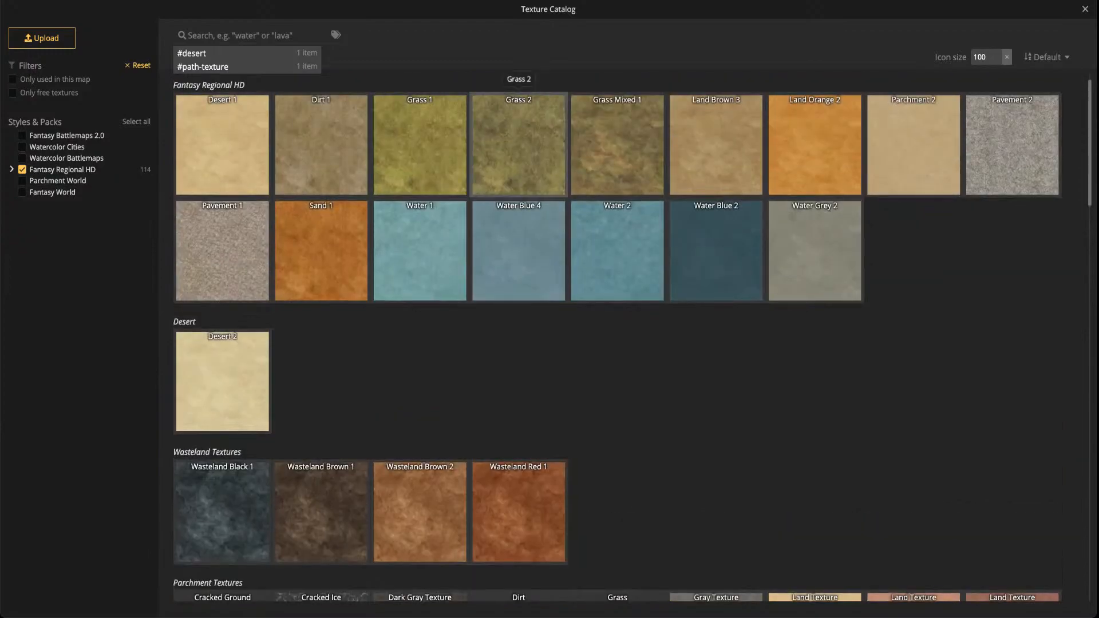
{"action": "left_click", "coordinate": [518, 149]}
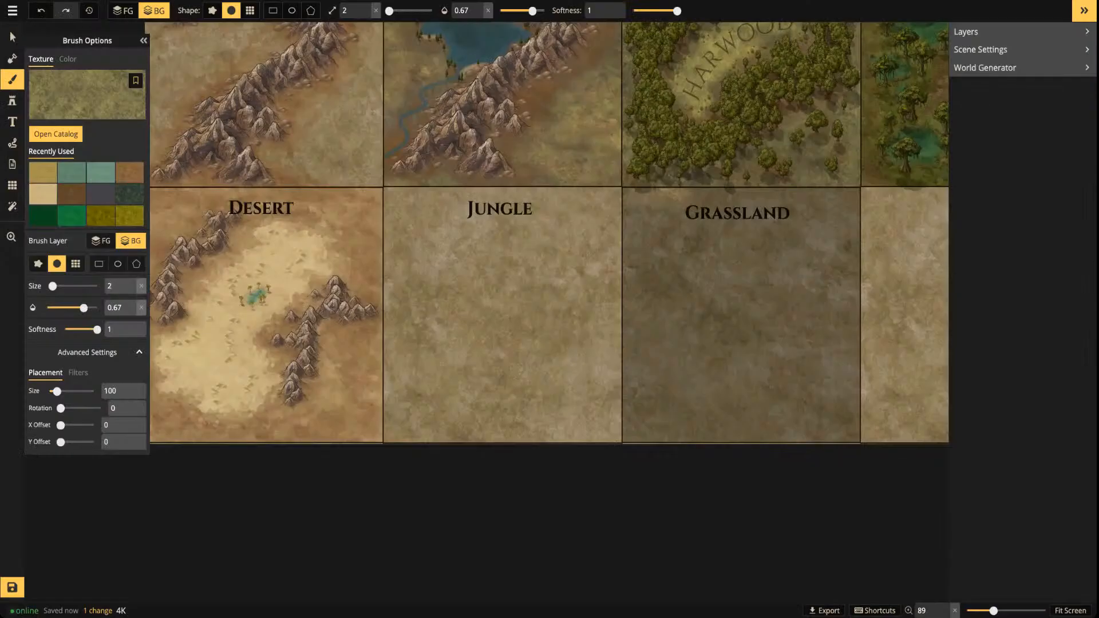
Tint the Grass 2 brush texture deep green with hue 37, saturation 194 and brightness 62
{"action": "left_click", "coordinate": [78, 372]}
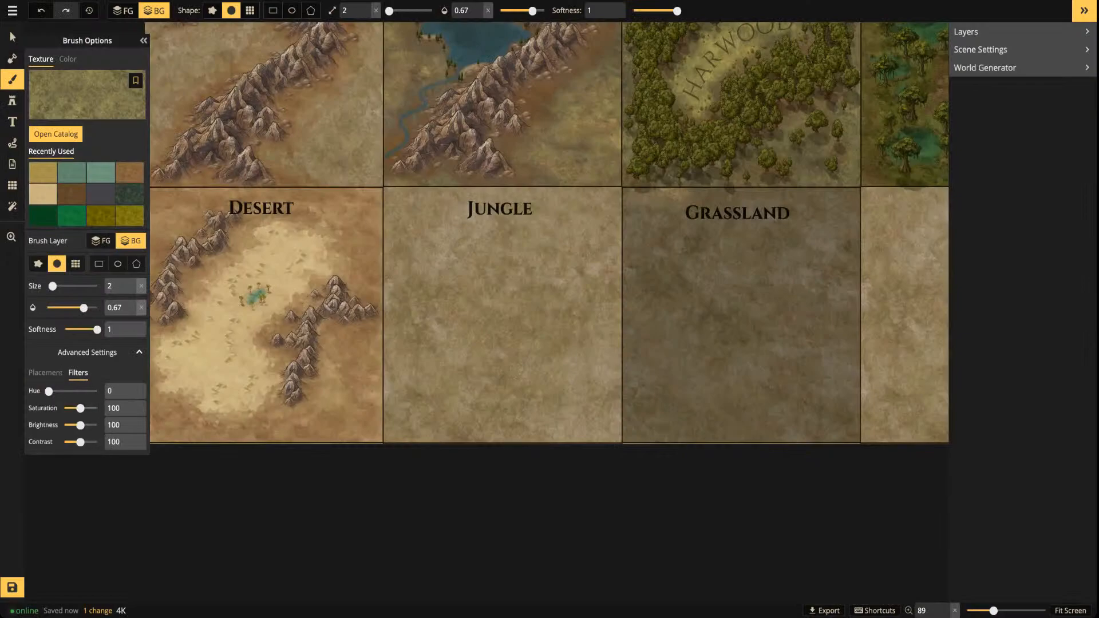
{"action": "mouse_move", "coordinate": [80, 408]}
{"action": "left_mouse_down"}
{"action": "mouse_move", "coordinate": [96, 408]}
{"action": "mouse_move", "coordinate": [74, 424]}
{"action": "left_mouse_up"}
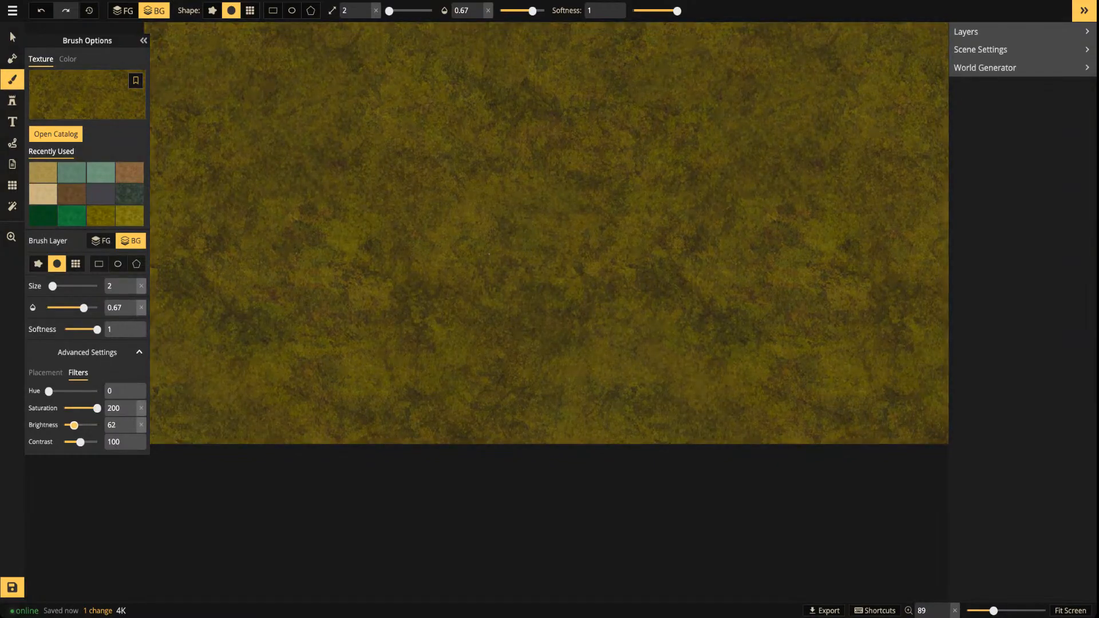
{"action": "left_click_drag", "start_coordinate": [49, 391], "coordinate": [53, 391]}
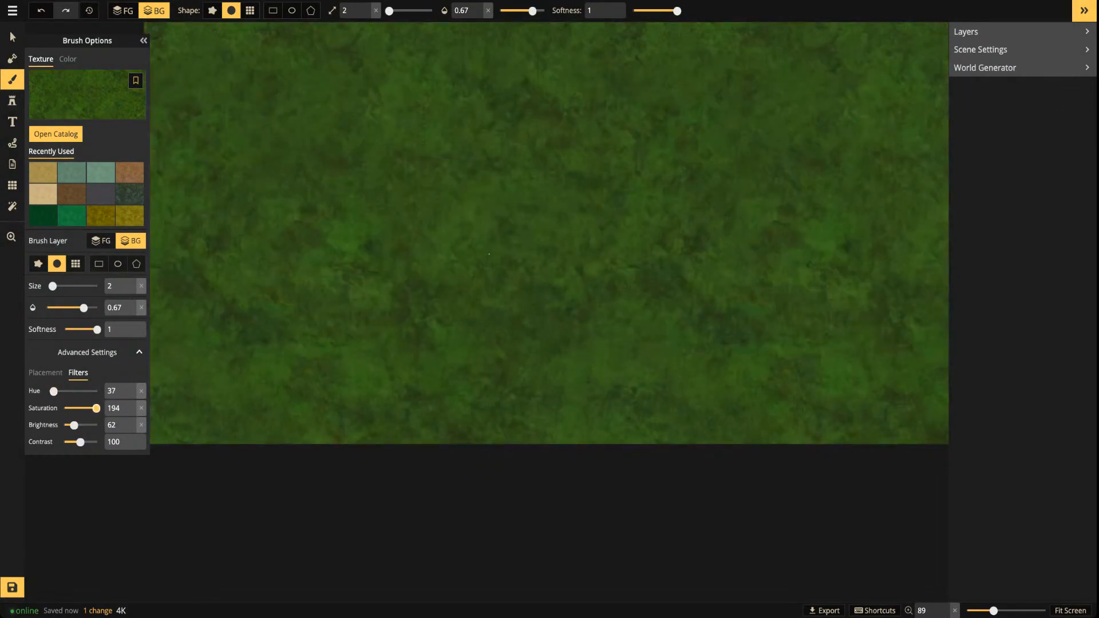
Lower the green grass texture's saturation to 126 and bookmark the tinted texture as a favorite
{"action": "left_click_drag", "start_coordinate": [97, 408], "coordinate": [84, 408]}
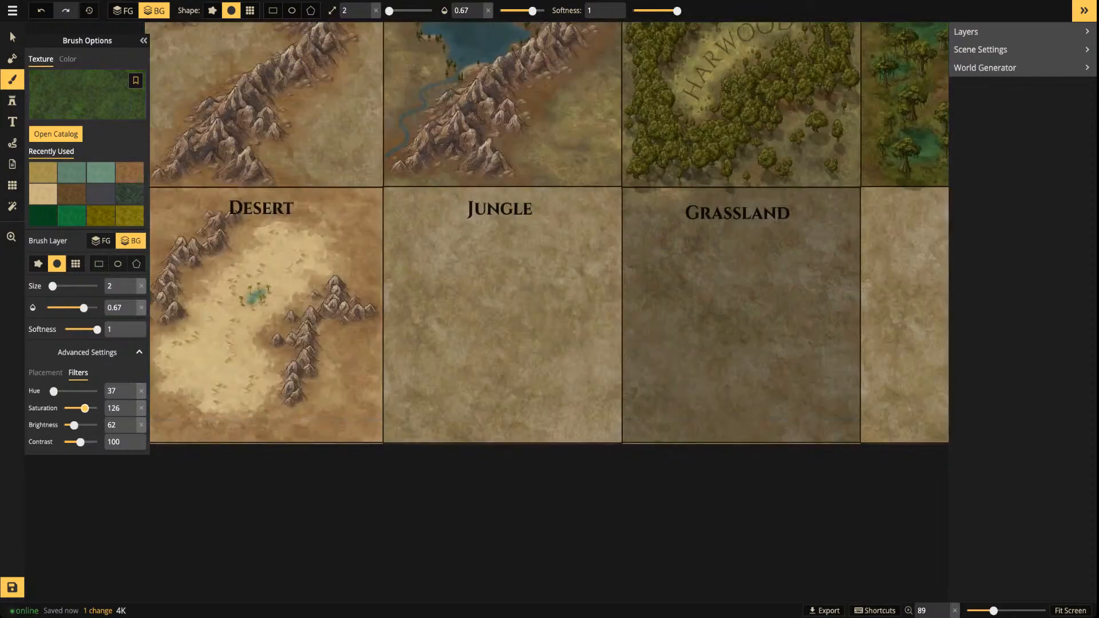
{"action": "scroll", "coordinate": [389, 355], "scroll_direction": "down", "scroll_amount": 4}
{"action": "left_click_drag", "start_coordinate": [389, 355], "coordinate": [400, 392]}
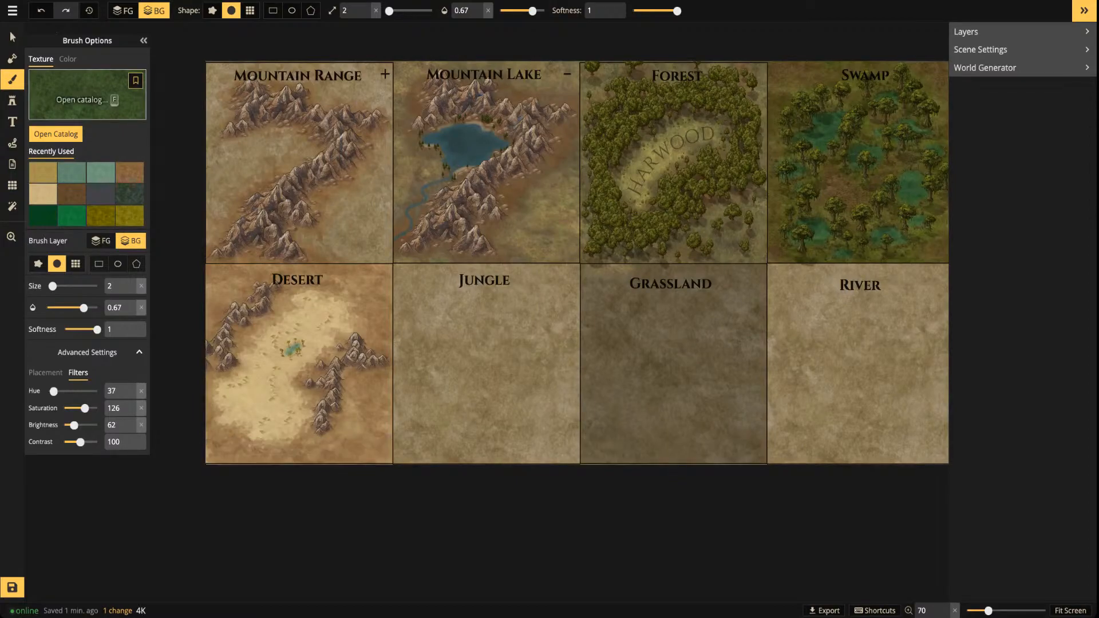
{"action": "left_click", "coordinate": [136, 80]}
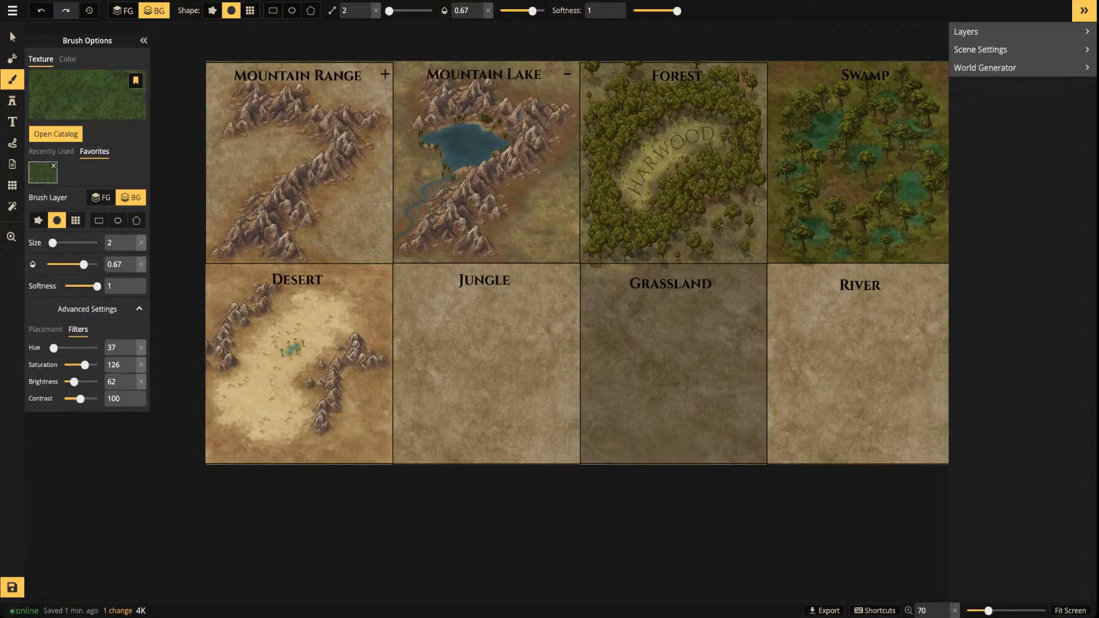
Examine the brush's placement and filter settings and compare its recently used and favorite textures
{"action": "left_click", "coordinate": [45, 329]}
{"action": "left_click", "coordinate": [78, 329]}
{"action": "left_click", "coordinate": [51, 151]}
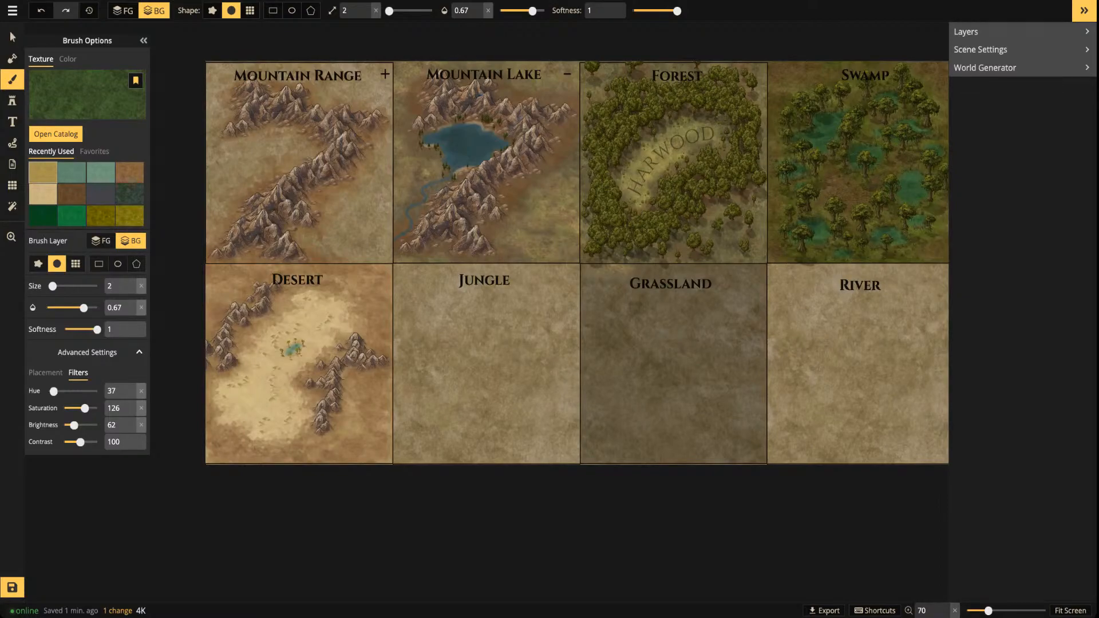
{"action": "left_click", "coordinate": [94, 151]}
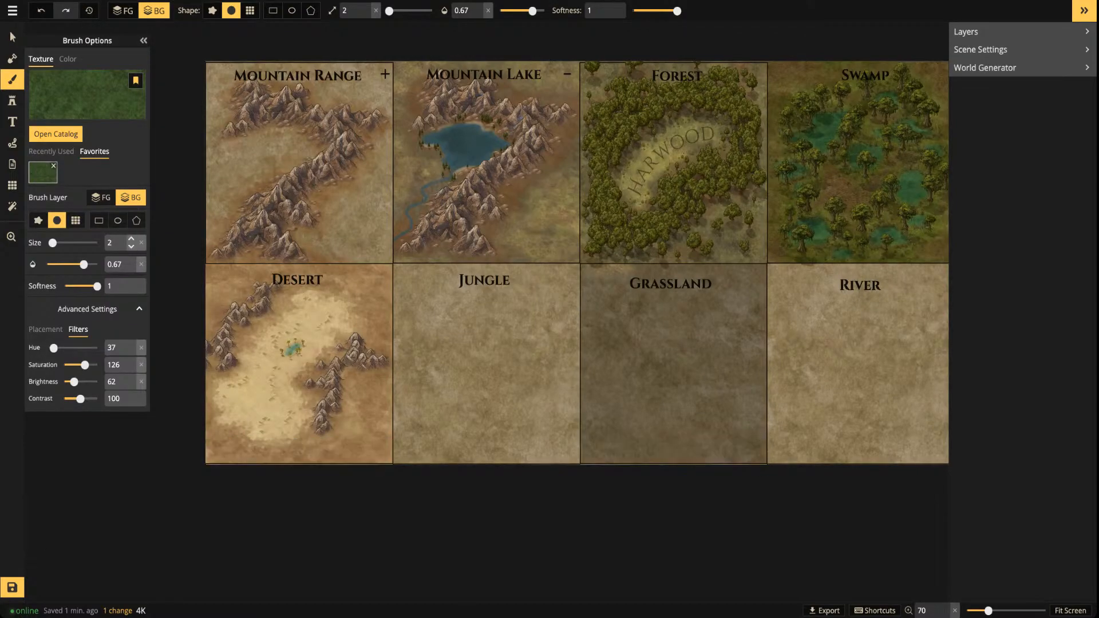
Save the map and check the live chat in YouTube Studio before returning to the map
{"action": "key", "text": "ctrl+s"}
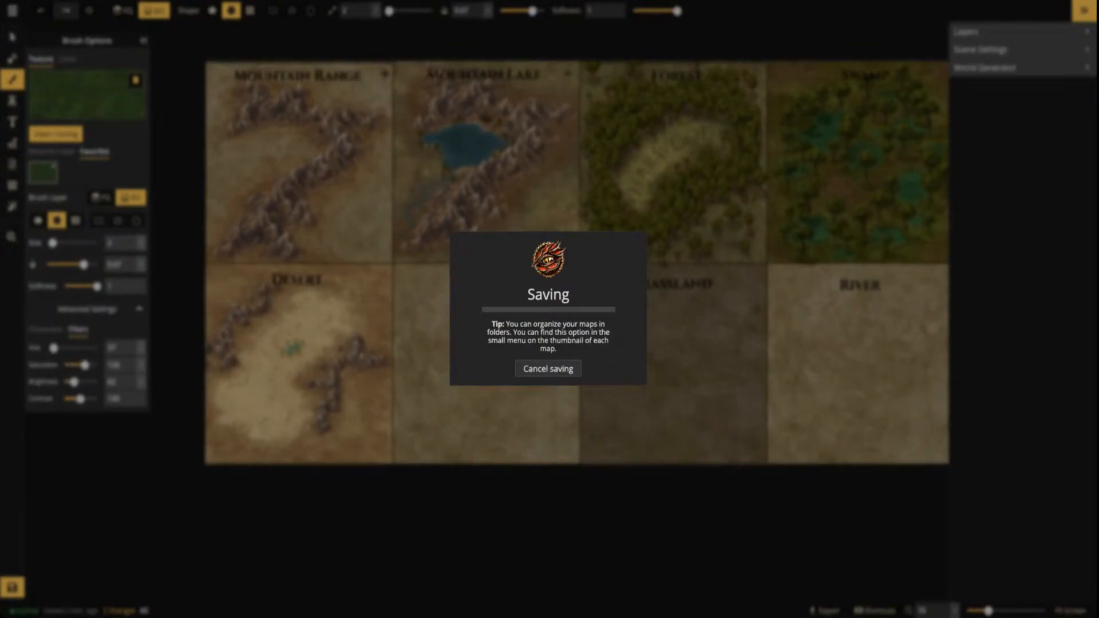
{"action": "key", "text": "alt+Tab"}
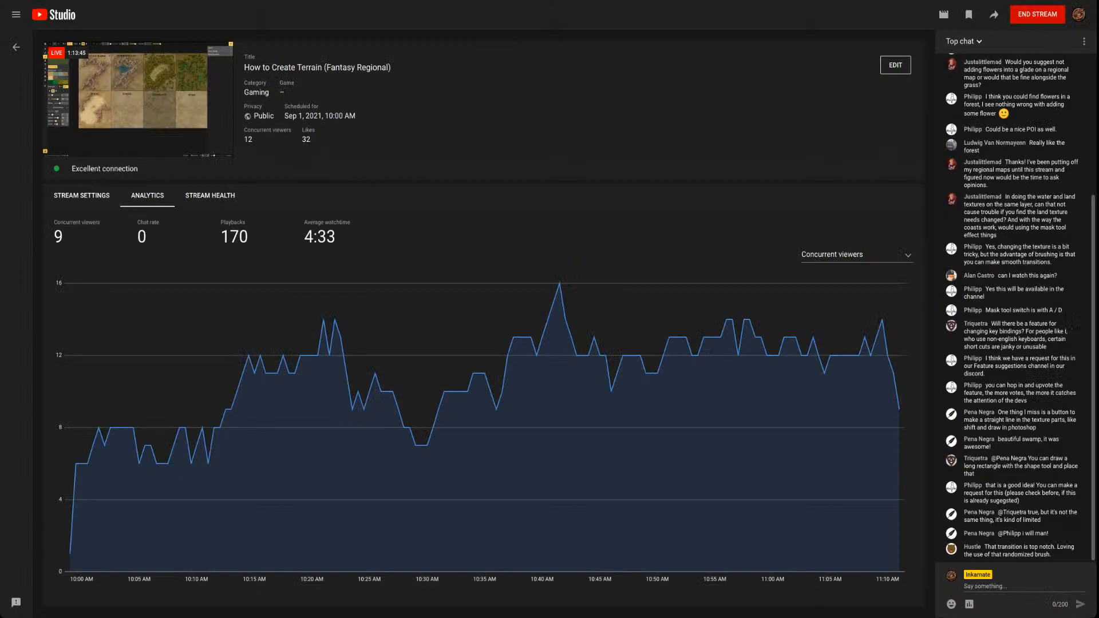
{"action": "key", "text": "alt+Tab"}
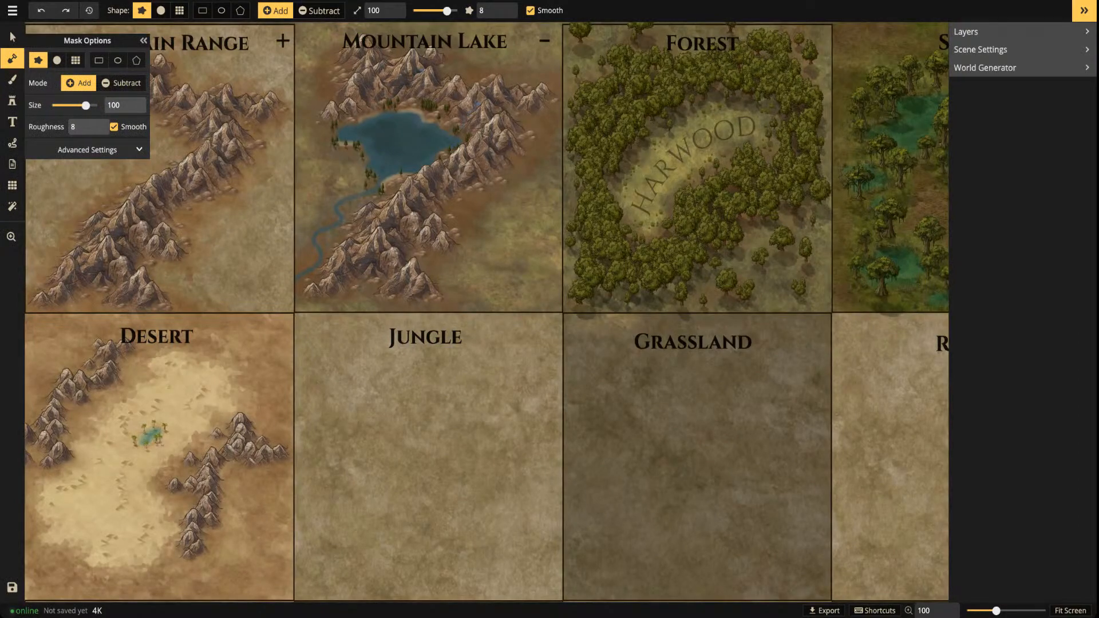
Load the favorite deep green grass texture into the brush and give it the grid shape
{"action": "scroll", "coordinate": [275, 392], "scroll_direction": "up", "scroll_amount": 3}
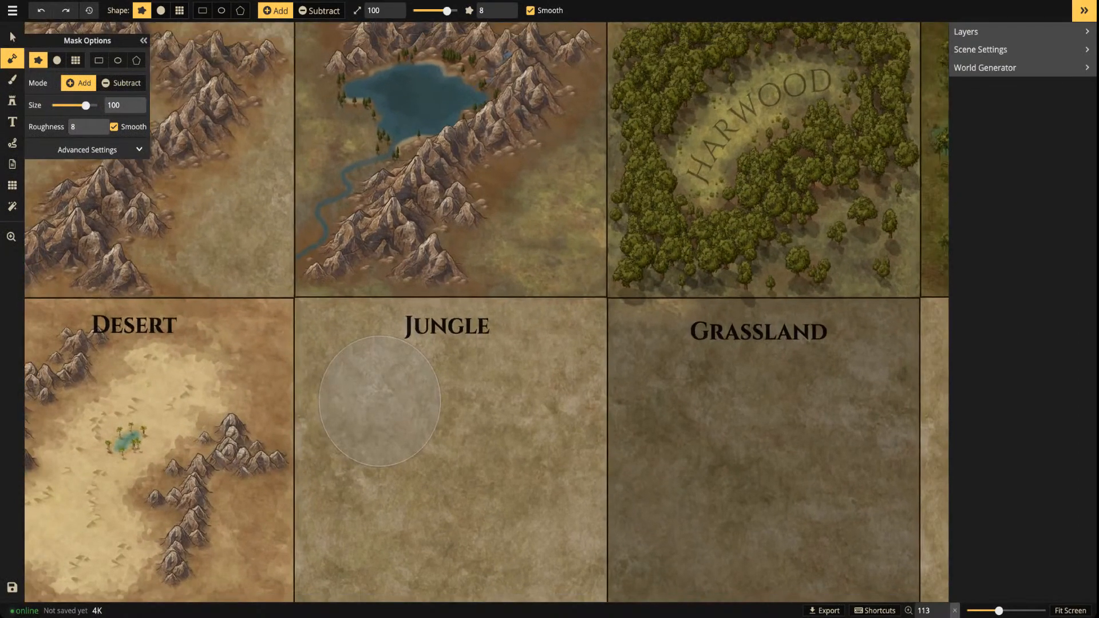
{"action": "scroll", "coordinate": [378, 401], "scroll_direction": "down", "scroll_amount": 3}
{"action": "key", "text": "b"}
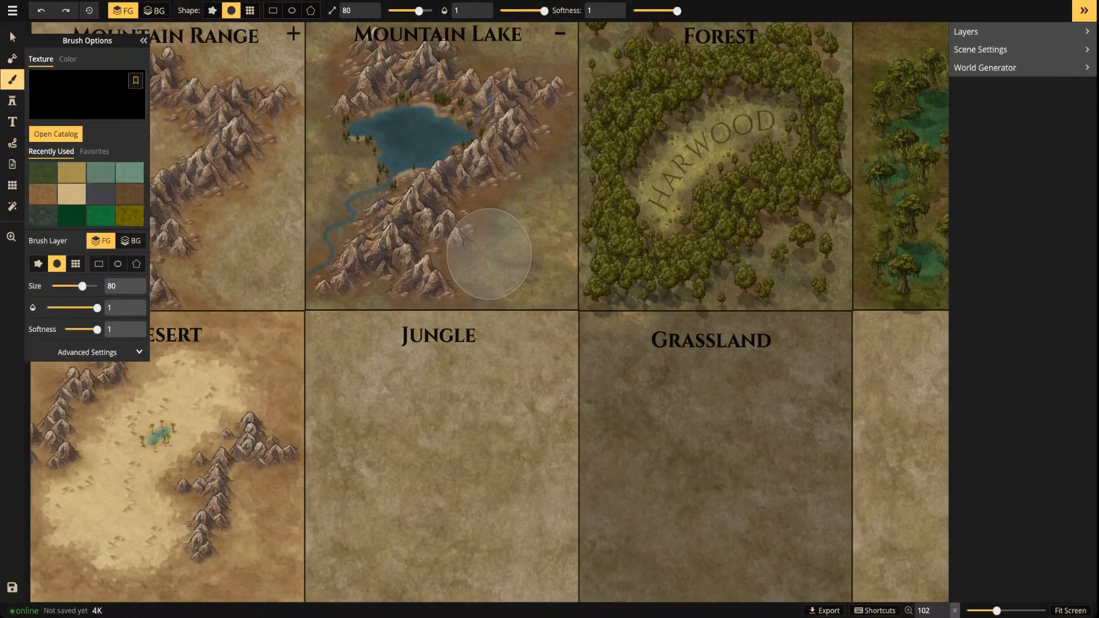
{"action": "left_click", "coordinate": [95, 151]}
{"action": "left_click", "coordinate": [43, 172]}
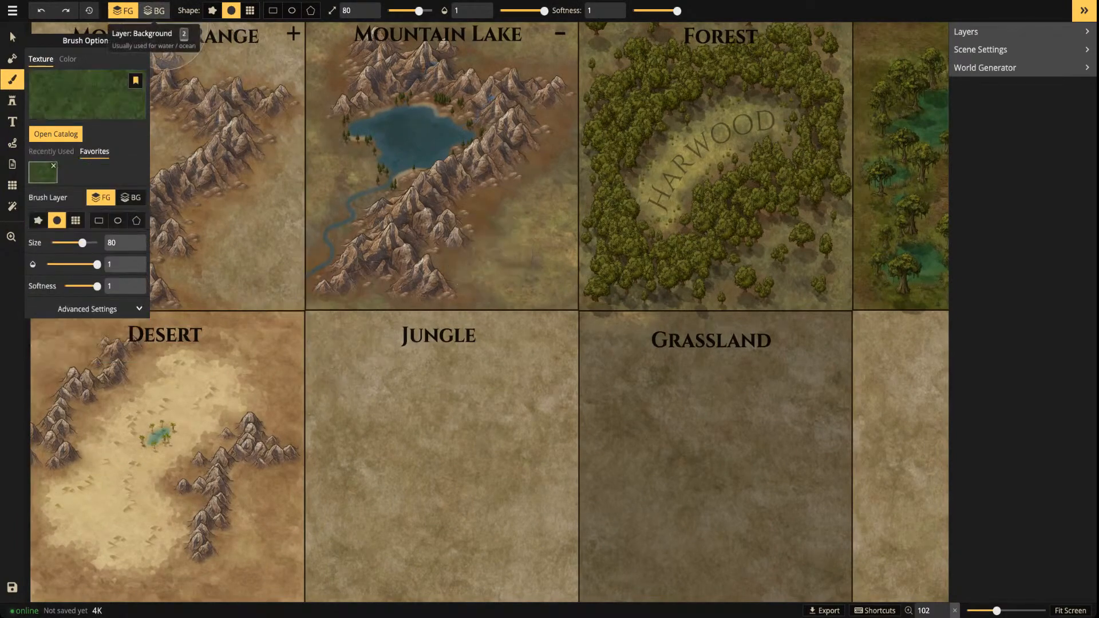
{"action": "left_click", "coordinate": [153, 11]}
{"action": "left_click", "coordinate": [249, 11]}
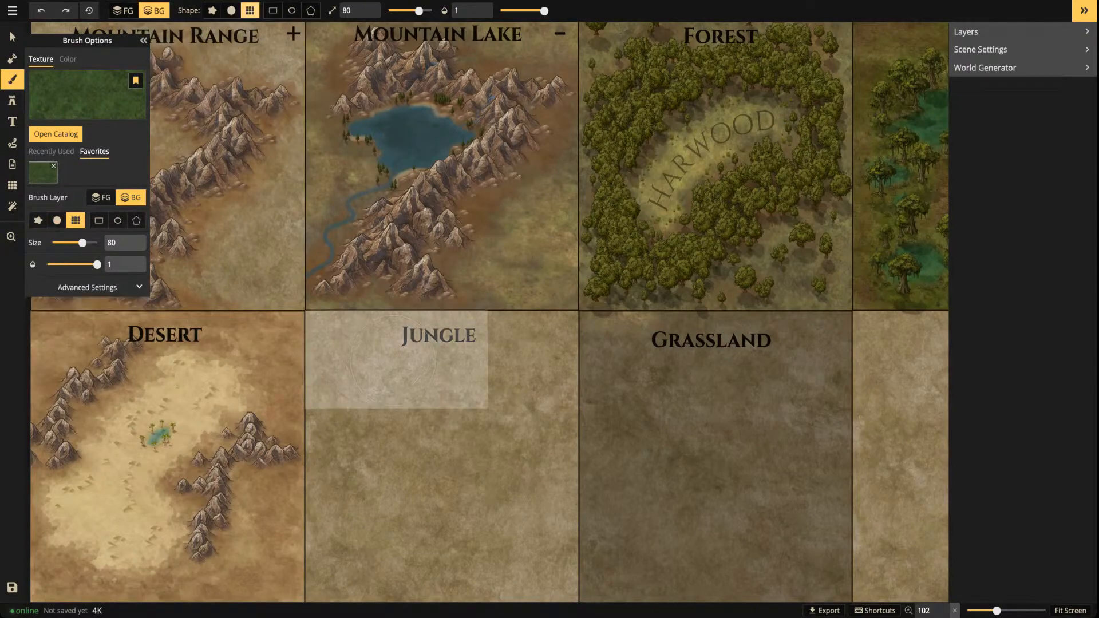
Fill the whole Jungle region tile by tile with the green grass texture on the foreground layer at opacity 1
{"action": "left_click", "coordinate": [397, 372]}
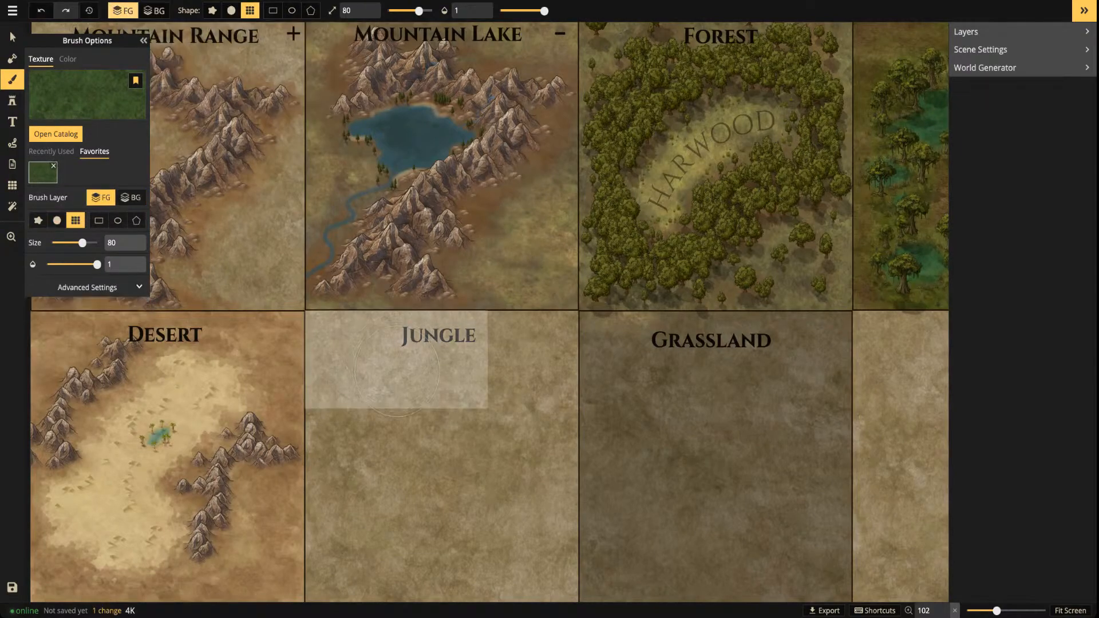
{"action": "left_click", "coordinate": [418, 381]}
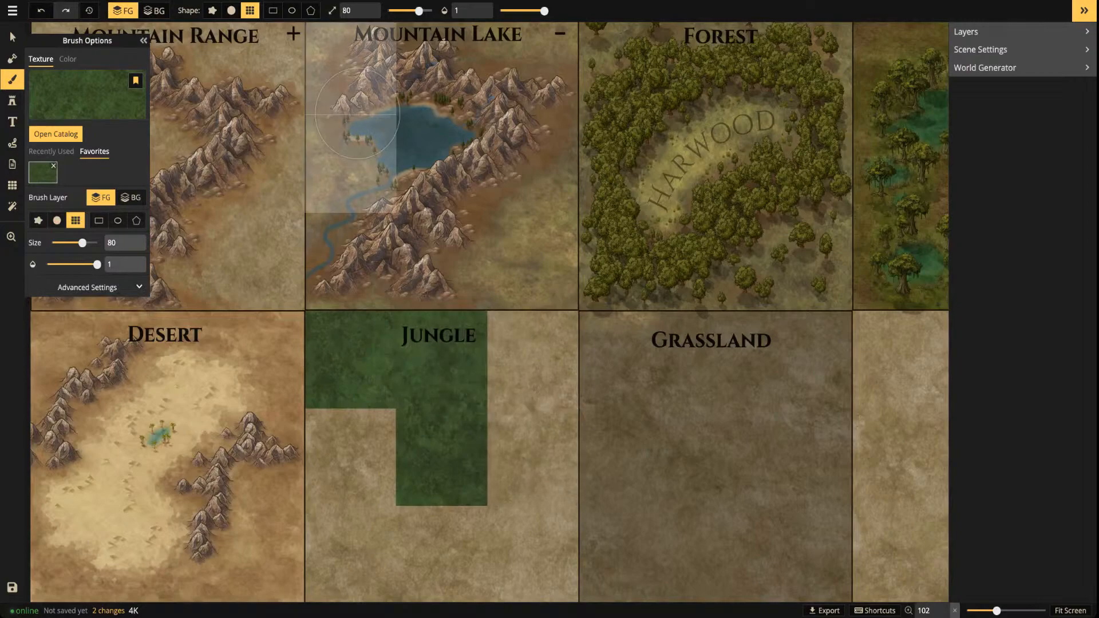
{"action": "scroll", "coordinate": [358, 114], "scroll_direction": "down", "scroll_amount": 8}
{"action": "left_click", "coordinate": [533, 360]}
{"action": "left_click", "coordinate": [532, 456]}
{"action": "left_click", "coordinate": [350, 456]}
{"action": "left_click", "coordinate": [349, 554]}
{"action": "left_click", "coordinate": [440, 554]}
{"action": "left_click", "coordinate": [532, 554]}
{"action": "scroll", "coordinate": [446, 457], "scroll_direction": "down", "scroll_amount": 3}
{"action": "mouse_move", "coordinate": [444, 457]}
{"action": "left_mouse_down"}
{"action": "mouse_move", "coordinate": [512, 249]}
{"action": "mouse_move", "coordinate": [504, 345]}
{"action": "left_mouse_up"}
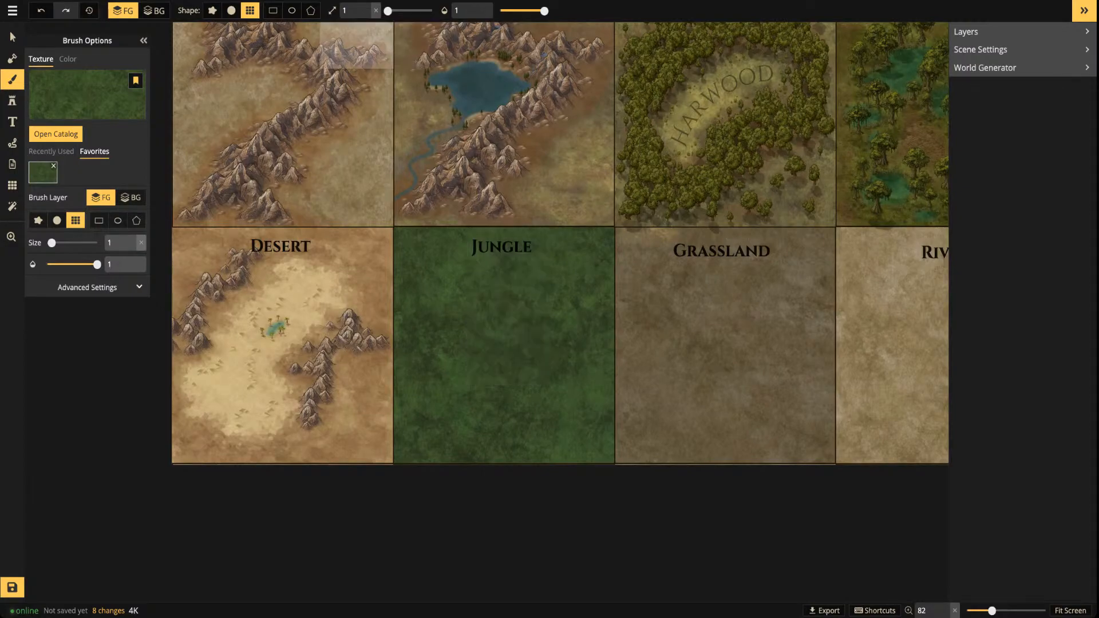
Place a single tree from the Jungle Trees set at size 100 in the Jungle region
{"action": "left_click", "coordinate": [113, 101]}
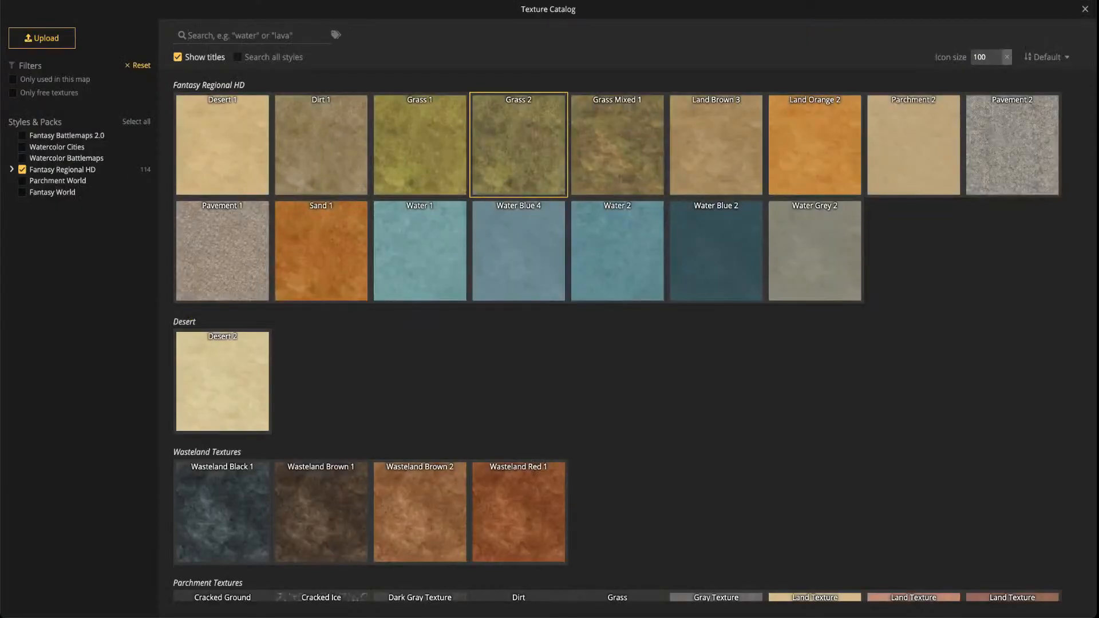
{"action": "key", "text": "Escape"}
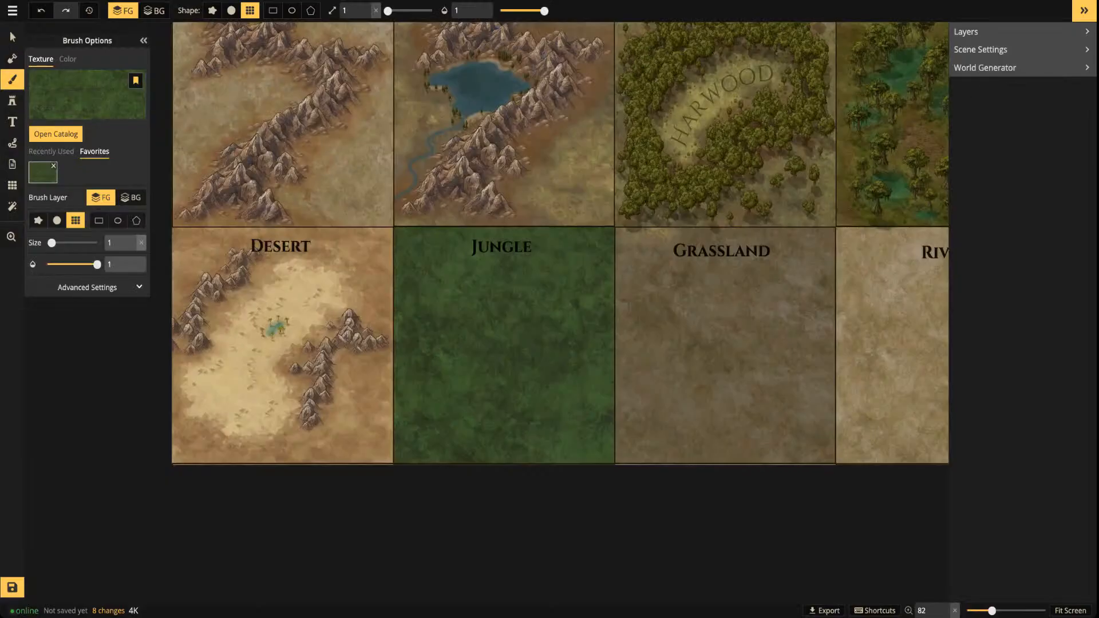
{"action": "key", "text": "s"}
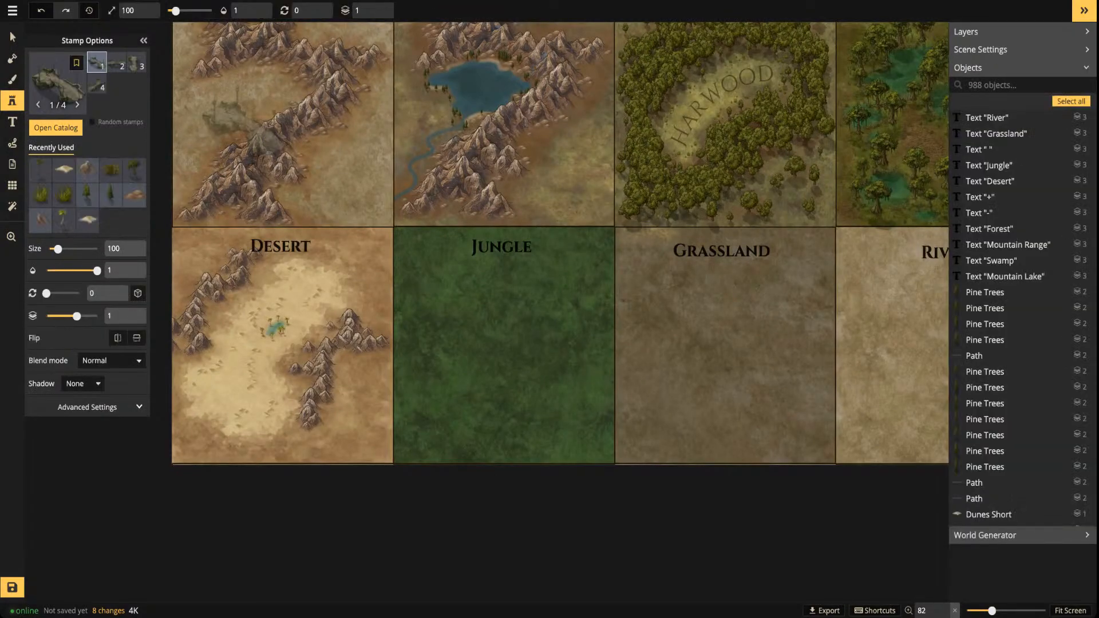
{"action": "left_click", "coordinate": [56, 128]}
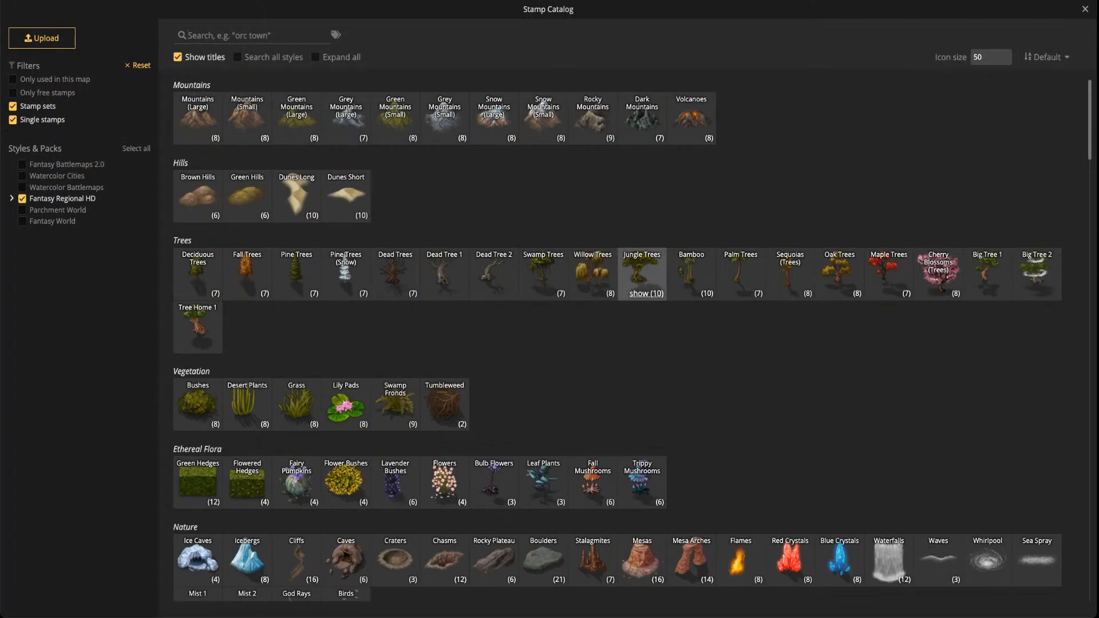
{"action": "left_click", "coordinate": [641, 274]}
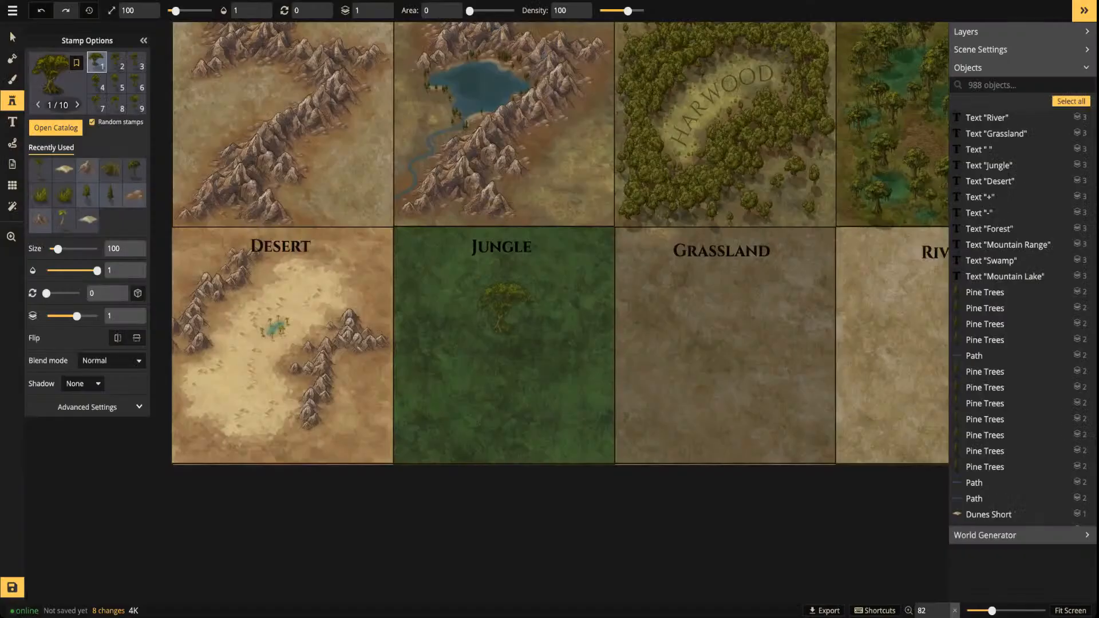
{"action": "scroll", "coordinate": [502, 312], "scroll_direction": "up", "scroll_amount": 1}
{"action": "left_click", "coordinate": [505, 306]}
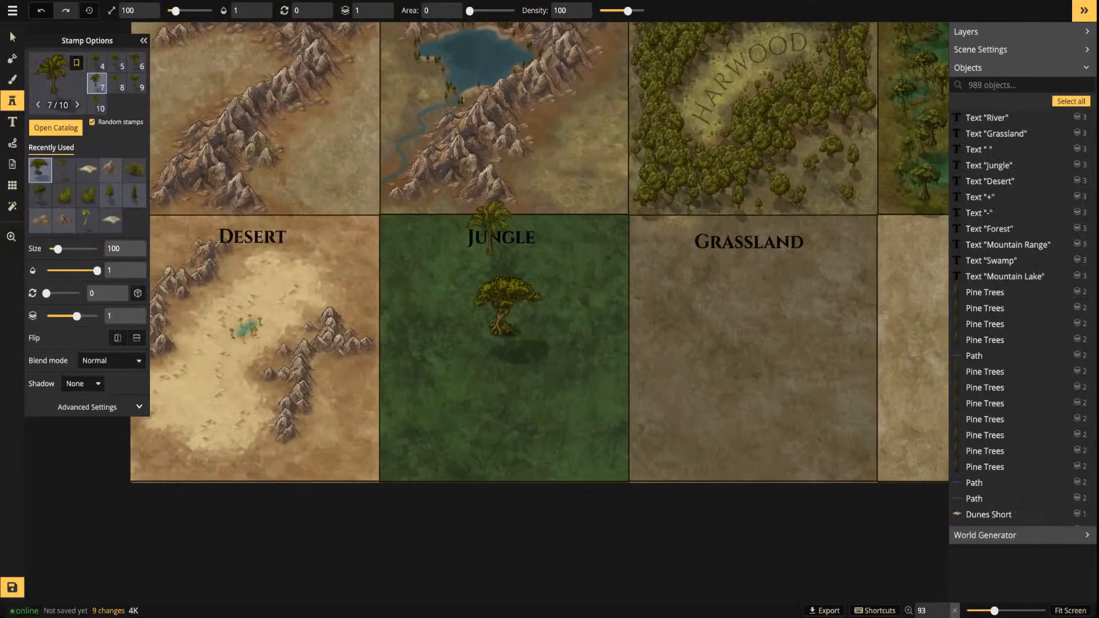
Move the jungle tree toward the Jungle region's upper-left part and reduce its size to 80, comparing it with the other regions
{"action": "left_click", "coordinate": [12, 37]}
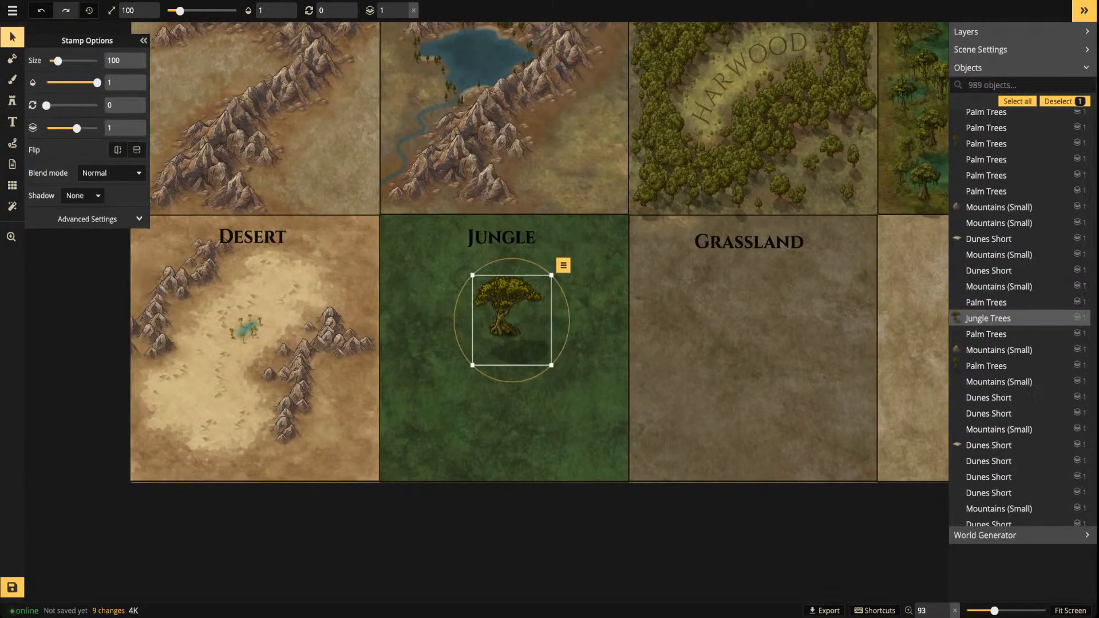
{"action": "scroll", "coordinate": [470, 330], "scroll_direction": "up", "scroll_amount": 3}
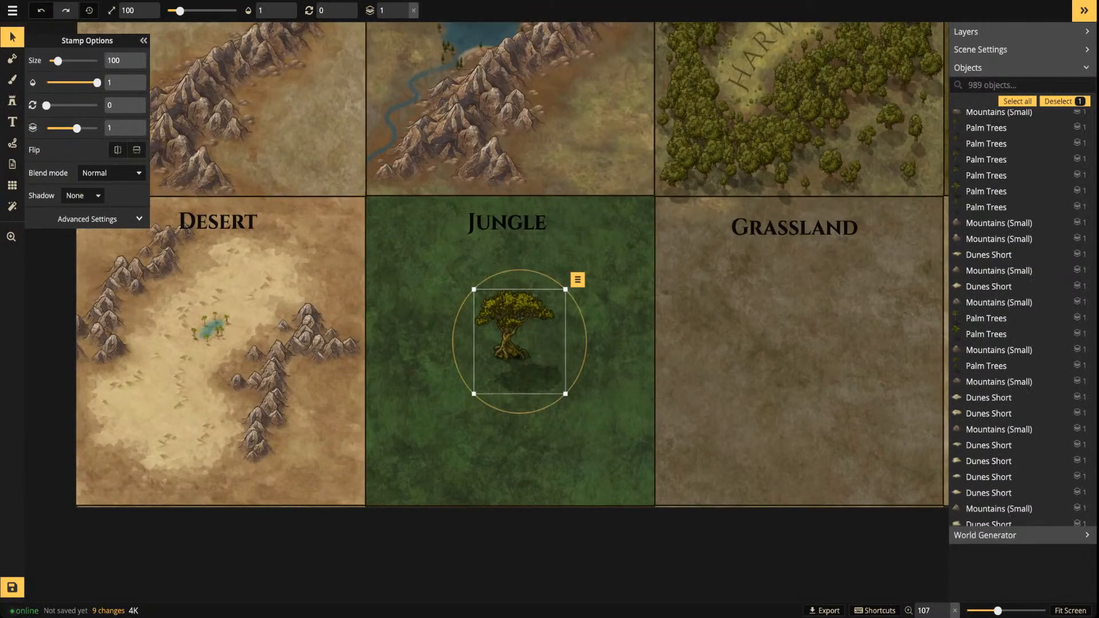
{"action": "left_click_drag", "start_coordinate": [513, 308], "coordinate": [441, 346]}
{"action": "scroll", "coordinate": [446, 260], "scroll_direction": "down", "scroll_amount": 1}
{"action": "scroll", "coordinate": [442, 257], "scroll_direction": "down", "scroll_amount": 2}
{"action": "left_click_drag", "start_coordinate": [490, 298], "coordinate": [436, 303]}
{"action": "scroll", "coordinate": [403, 372], "scroll_direction": "down", "scroll_amount": 2}
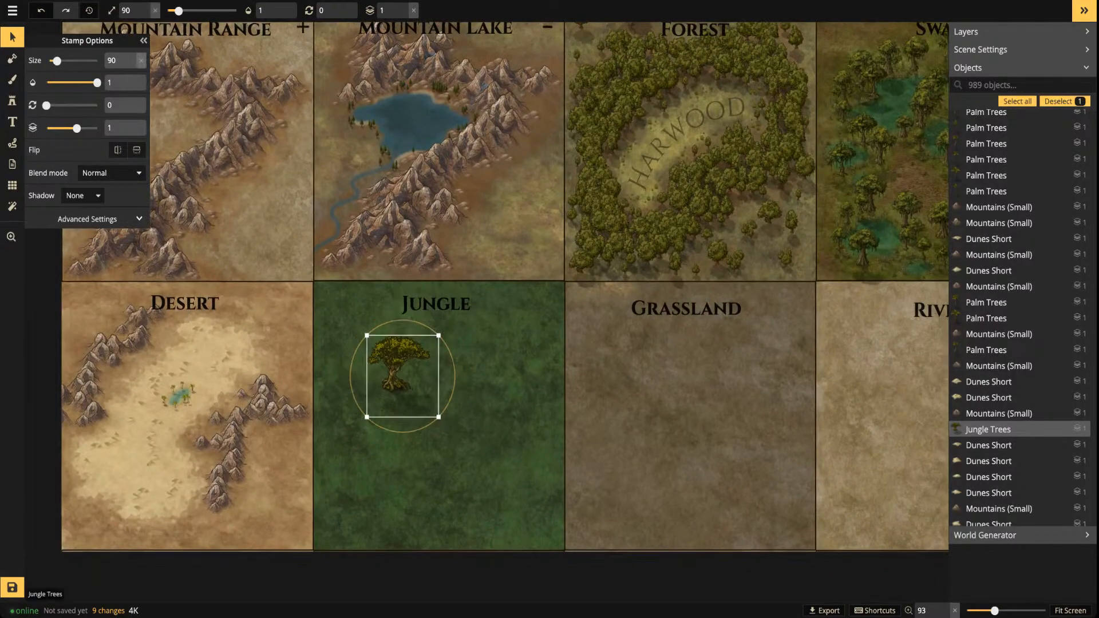
{"action": "left_click_drag", "start_coordinate": [589, 227], "coordinate": [536, 292]}
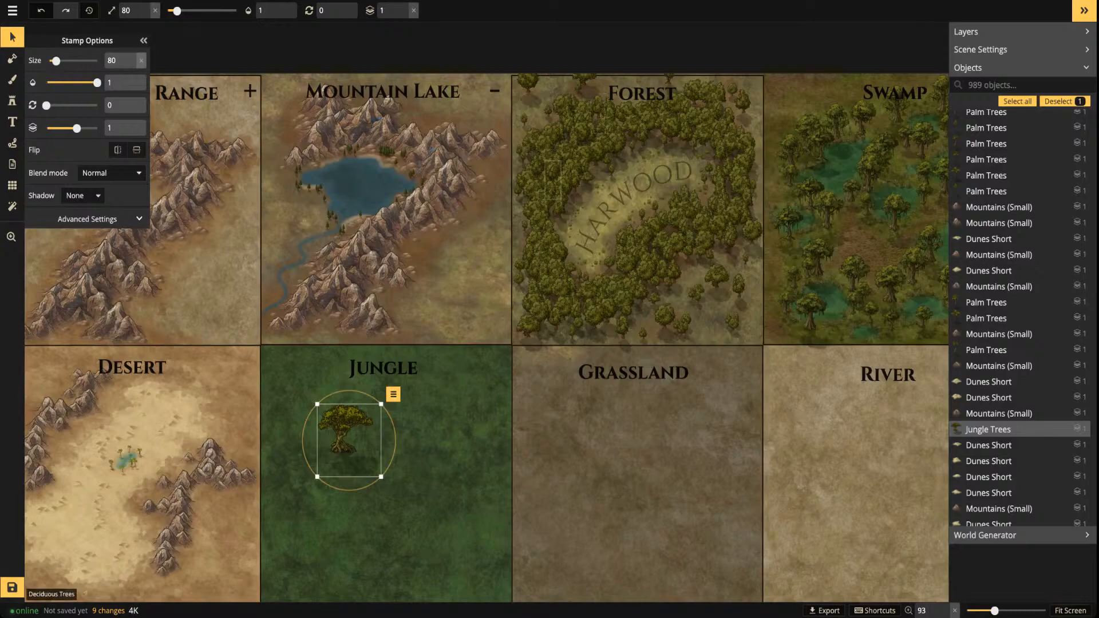
{"action": "scroll", "coordinate": [566, 235], "scroll_direction": "down", "scroll_amount": 1}
{"action": "left_click_drag", "start_coordinate": [567, 235], "coordinate": [498, 232]}
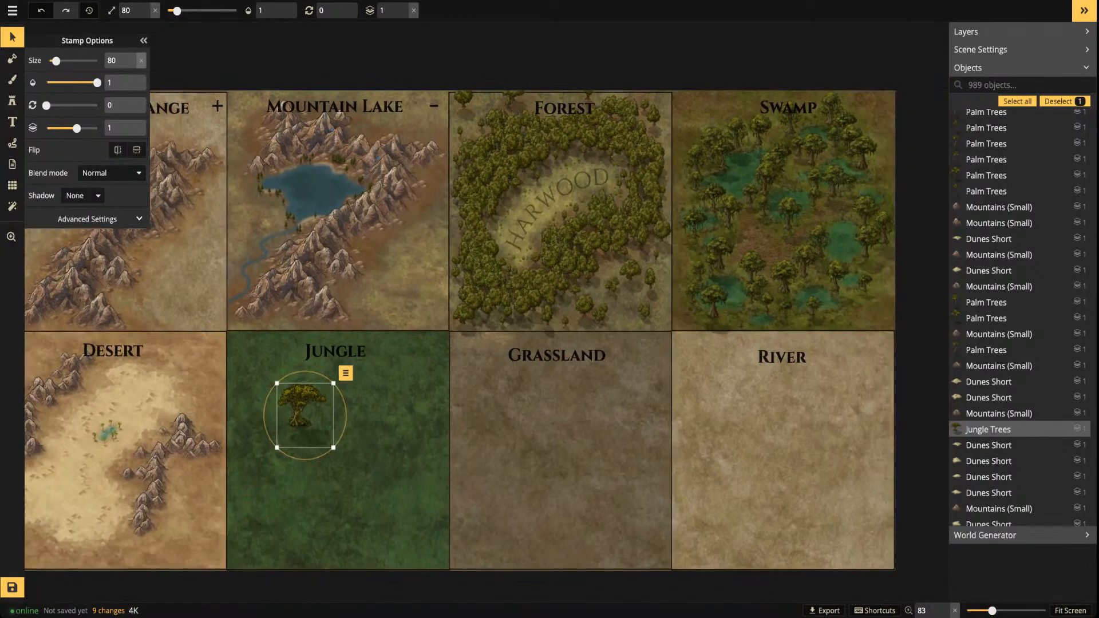
{"action": "left_click_drag", "start_coordinate": [400, 435], "coordinate": [607, 415]}
Try the jungle tree at sizes 40 and 50 and delete it from the map
{"action": "scroll", "coordinate": [542, 390], "scroll_direction": "up", "scroll_amount": 1}
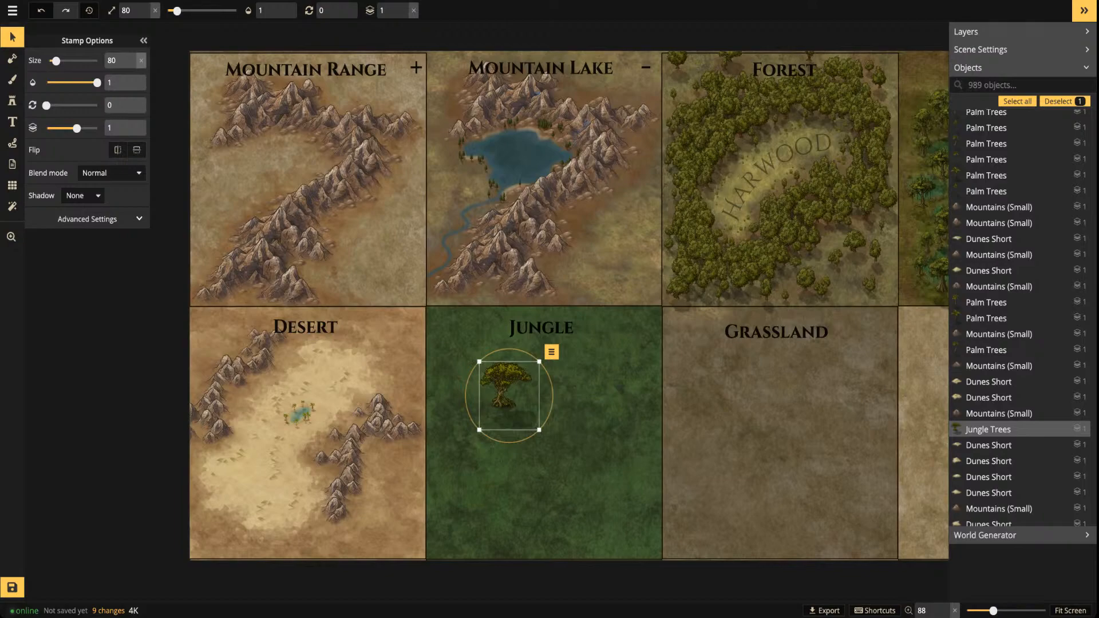
{"action": "scroll", "coordinate": [512, 390], "scroll_direction": "up", "scroll_amount": 8}
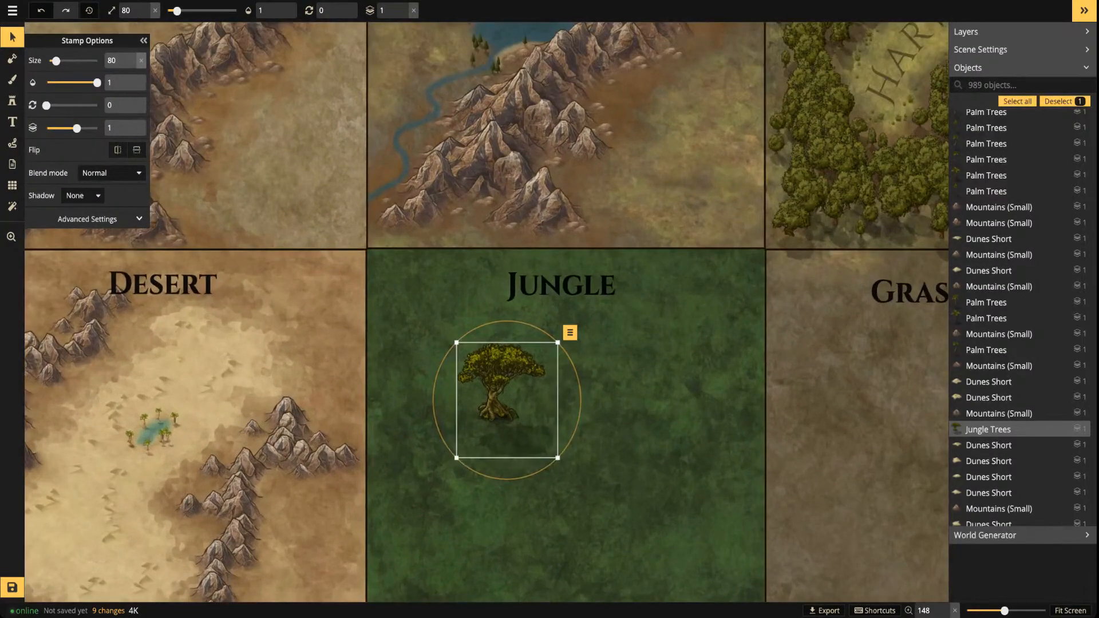
{"action": "key", "text": "bracketleft"}
{"action": "key", "text": "bracketleft"}
{"action": "key", "text": "bracketleft"}
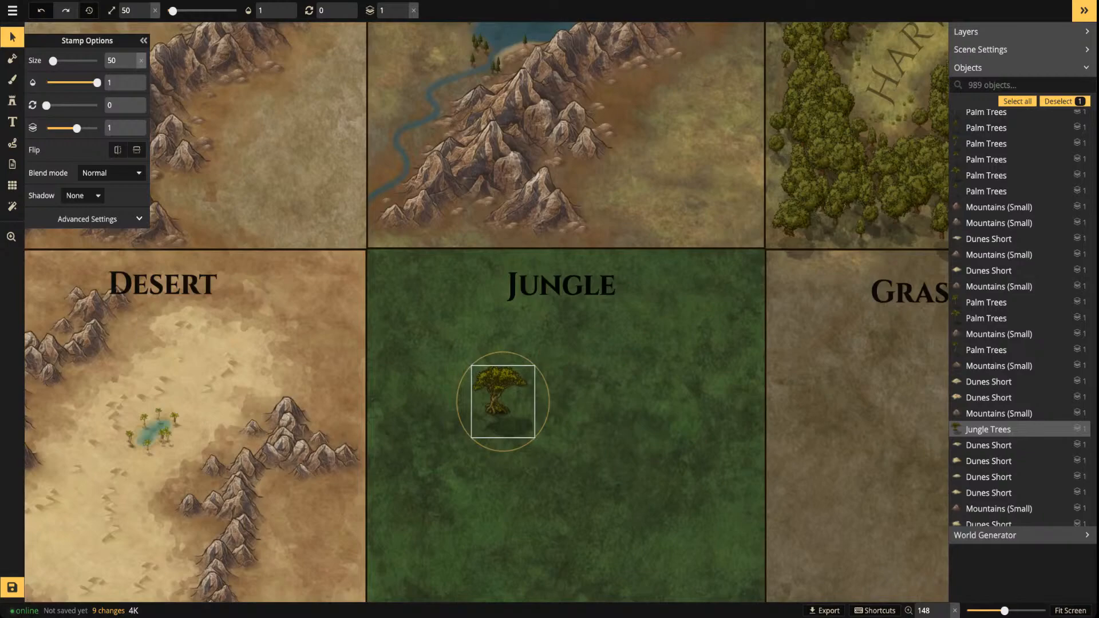
{"action": "key", "text": "bracketleft"}
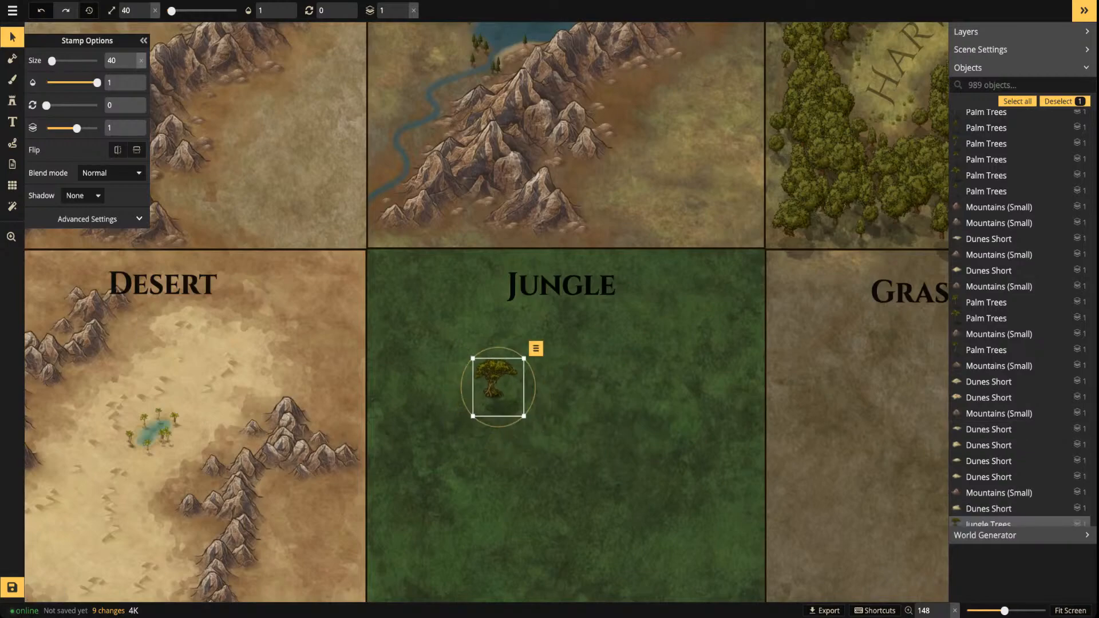
{"action": "key", "text": "bracketright"}
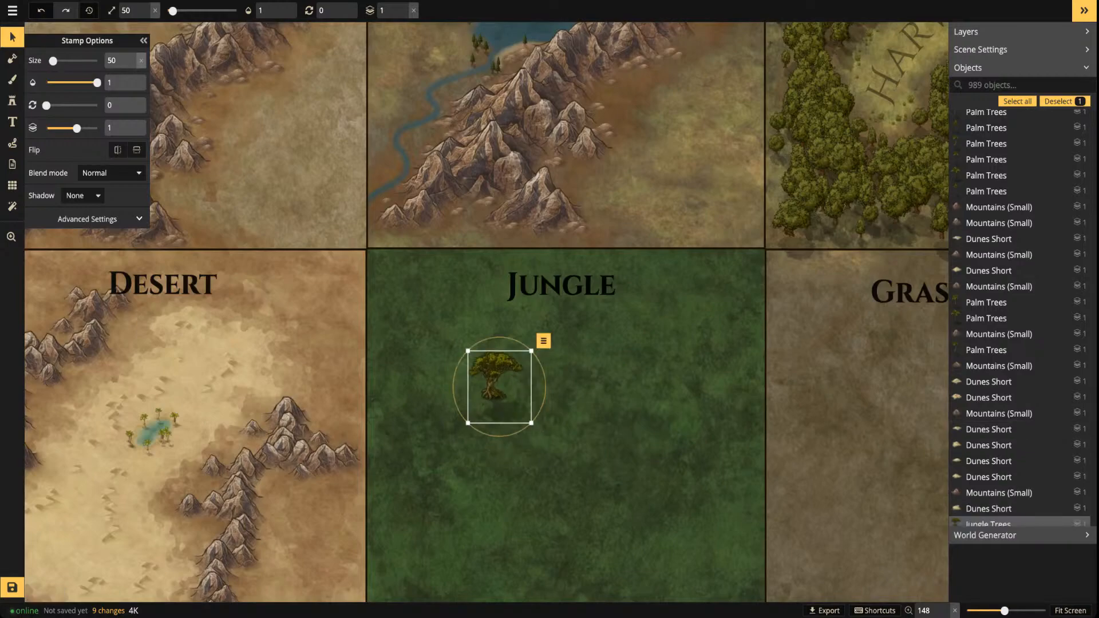
{"action": "key", "text": "Delete"}
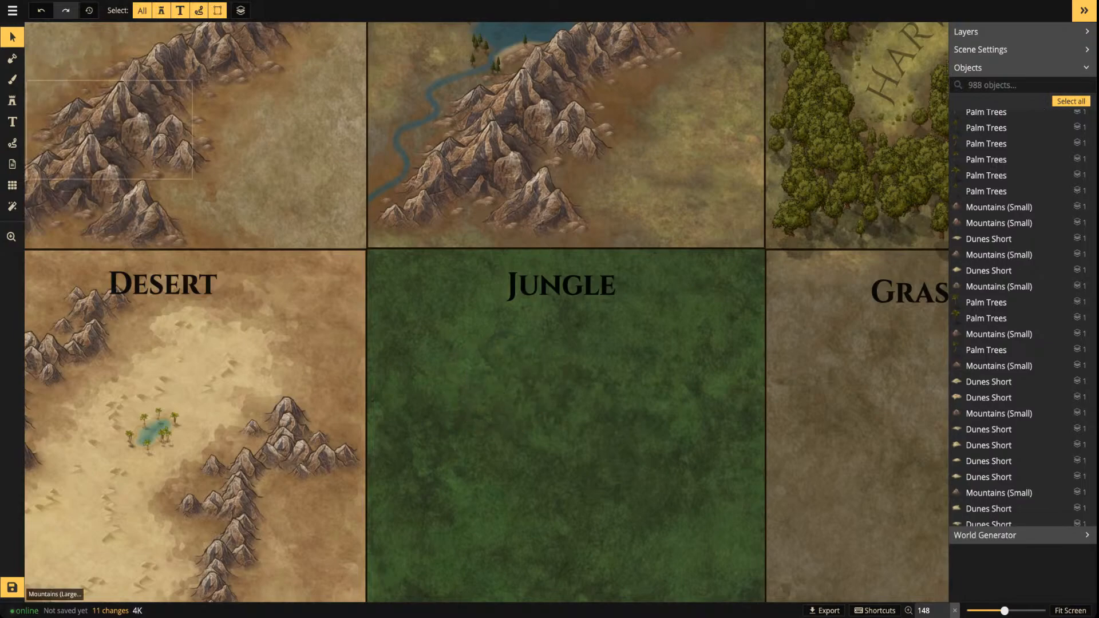
Stamp a dense cluster of Jungle Trees at size 50 in the upper-left part of the Jungle region
{"action": "scroll", "coordinate": [559, 356], "scroll_direction": "down", "scroll_amount": 5}
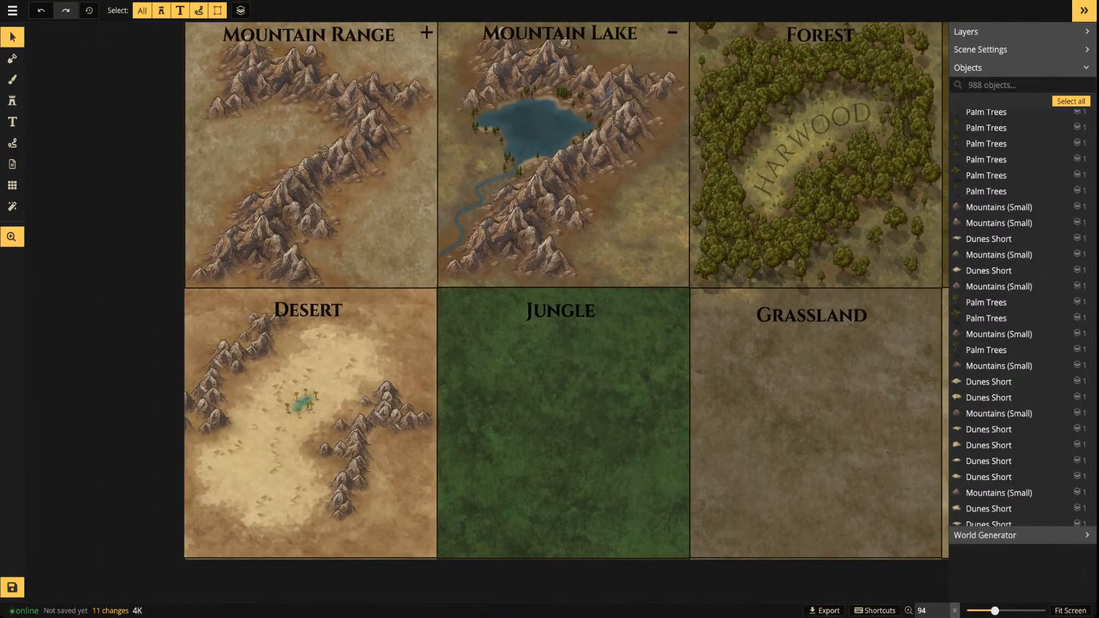
{"action": "left_click_drag", "start_coordinate": [559, 356], "coordinate": [489, 353]}
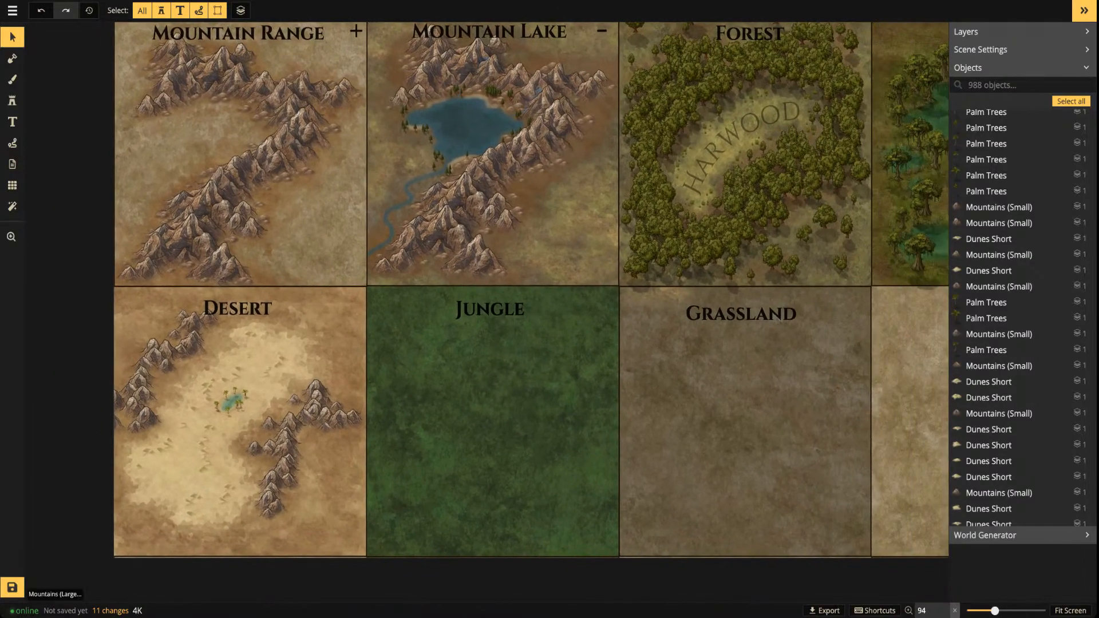
{"action": "left_click", "coordinate": [12, 79]}
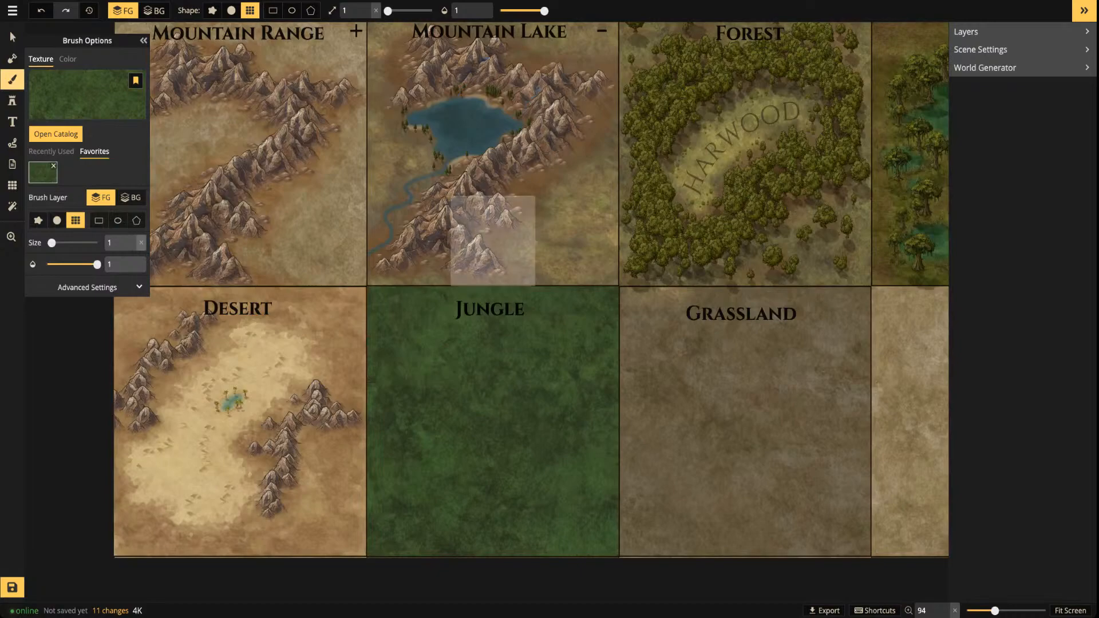
{"action": "key", "text": "s"}
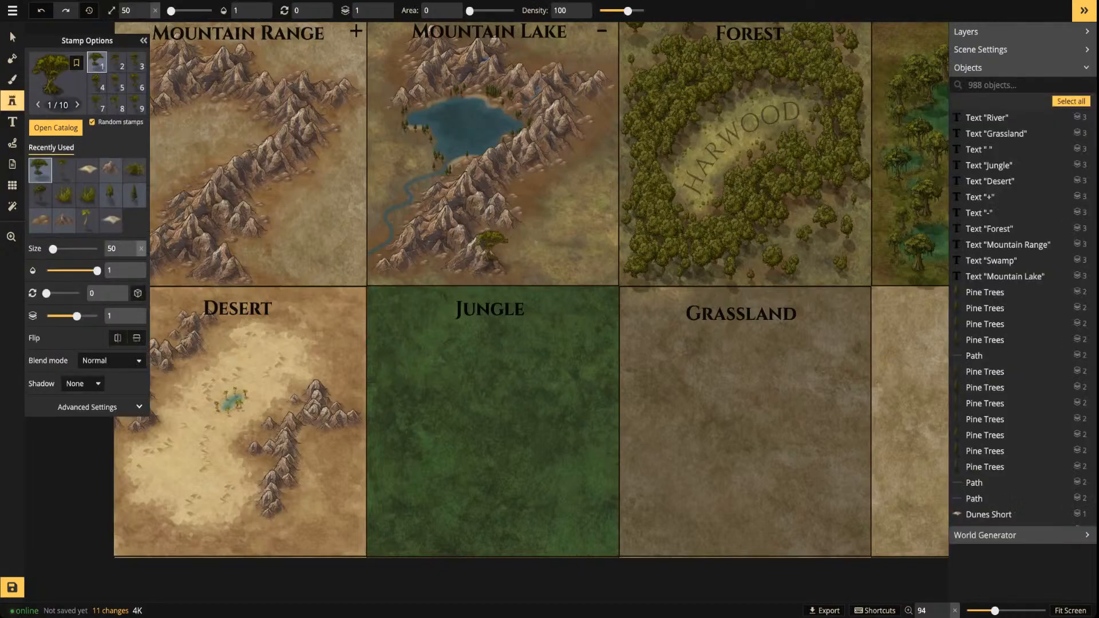
{"action": "scroll", "coordinate": [424, 375], "scroll_direction": "up", "scroll_amount": 2}
{"action": "scroll", "coordinate": [428, 375], "scroll_direction": "up", "scroll_amount": 1}
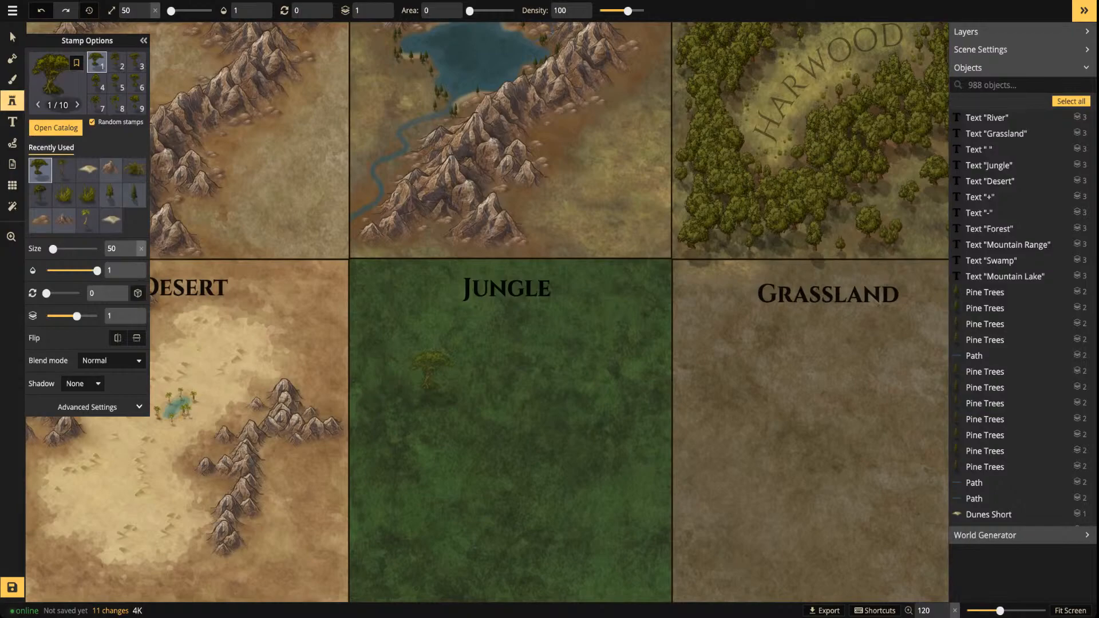
{"action": "left_click", "coordinate": [426, 345]}
{"action": "left_click", "coordinate": [438, 352]}
{"action": "left_click", "coordinate": [405, 361]}
{"action": "left_click", "coordinate": [458, 347]}
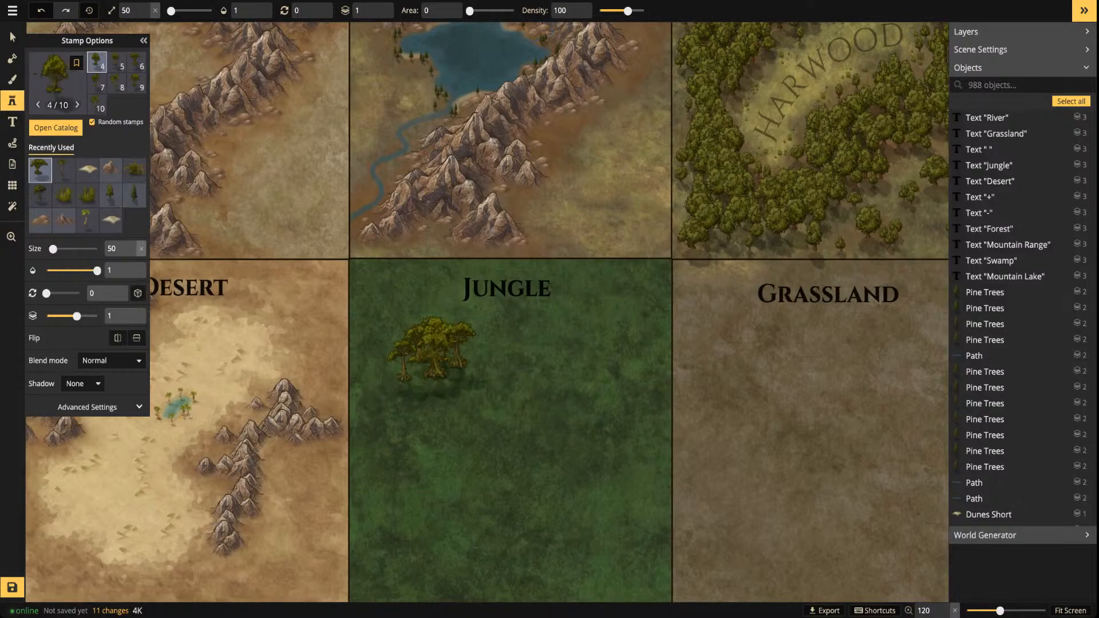
{"action": "left_click", "coordinate": [471, 359]}
{"action": "mouse_move", "coordinate": [435, 383]}
{"action": "left_mouse_down"}
{"action": "mouse_move", "coordinate": [400, 403]}
{"action": "mouse_move", "coordinate": [487, 369]}
{"action": "mouse_move", "coordinate": [469, 329]}
{"action": "left_mouse_up"}
Stamp jungle tree clusters in the Jungle region's lower-right, lower-left and upper-right areas, plus a small group in its upper-left corner
{"action": "mouse_move", "coordinate": [536, 466]}
{"action": "left_mouse_down"}
{"action": "mouse_move", "coordinate": [532, 502]}
{"action": "mouse_move", "coordinate": [589, 450]}
{"action": "mouse_move", "coordinate": [598, 464]}
{"action": "mouse_move", "coordinate": [572, 505]}
{"action": "mouse_move", "coordinate": [566, 532]}
{"action": "left_mouse_up"}
{"action": "mouse_move", "coordinate": [411, 512]}
{"action": "left_mouse_down"}
{"action": "mouse_move", "coordinate": [412, 549]}
{"action": "mouse_move", "coordinate": [435, 558]}
{"action": "mouse_move", "coordinate": [417, 541]}
{"action": "mouse_move", "coordinate": [452, 563]}
{"action": "mouse_move", "coordinate": [392, 575]}
{"action": "left_mouse_up"}
{"action": "key", "text": "space"}
{"action": "mouse_move", "coordinate": [575, 416]}
{"action": "left_mouse_down"}
{"action": "mouse_move", "coordinate": [672, 288]}
{"action": "mouse_move", "coordinate": [618, 399]}
{"action": "left_mouse_up"}
{"action": "mouse_move", "coordinate": [644, 266]}
{"action": "left_mouse_down"}
{"action": "mouse_move", "coordinate": [678, 257]}
{"action": "mouse_move", "coordinate": [647, 292]}
{"action": "mouse_move", "coordinate": [670, 292]}
{"action": "mouse_move", "coordinate": [667, 306]}
{"action": "left_mouse_up"}
{"action": "left_click", "coordinate": [437, 260]}
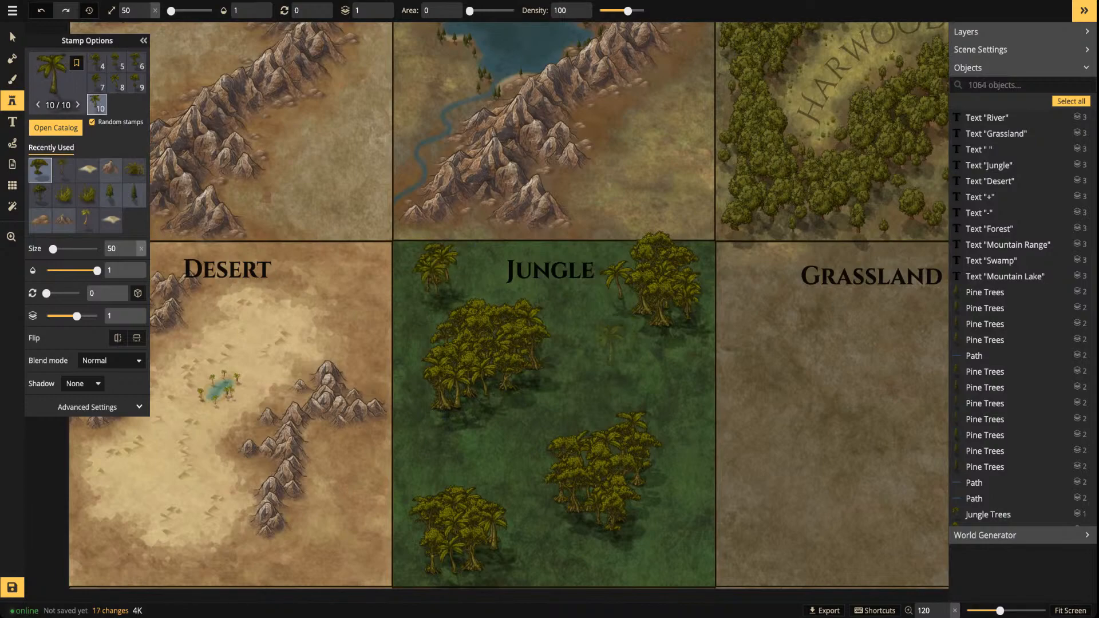
Place small jungle tree groups at the region's middle right and lower-right corner, with single trees near its lower and left edges
{"action": "left_click", "coordinate": [617, 352]}
{"action": "left_click", "coordinate": [633, 347]}
{"action": "left_click", "coordinate": [627, 362]}
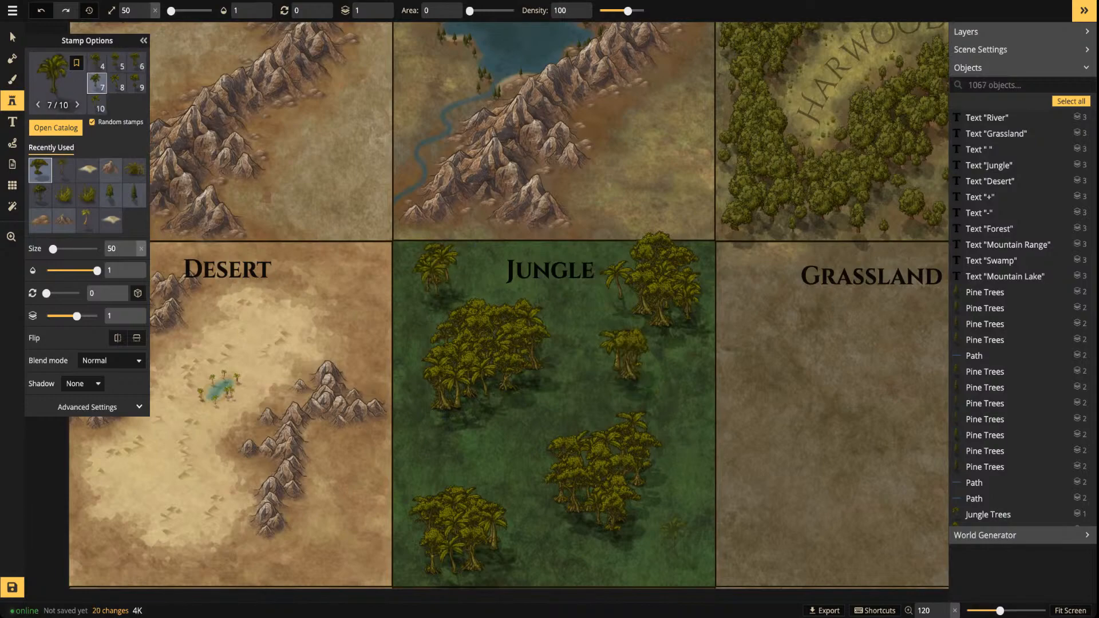
{"action": "left_click", "coordinate": [674, 537]}
{"action": "left_click", "coordinate": [654, 539]}
{"action": "left_click", "coordinate": [679, 553]}
{"action": "left_click", "coordinate": [547, 548]}
{"action": "left_click", "coordinate": [403, 427]}
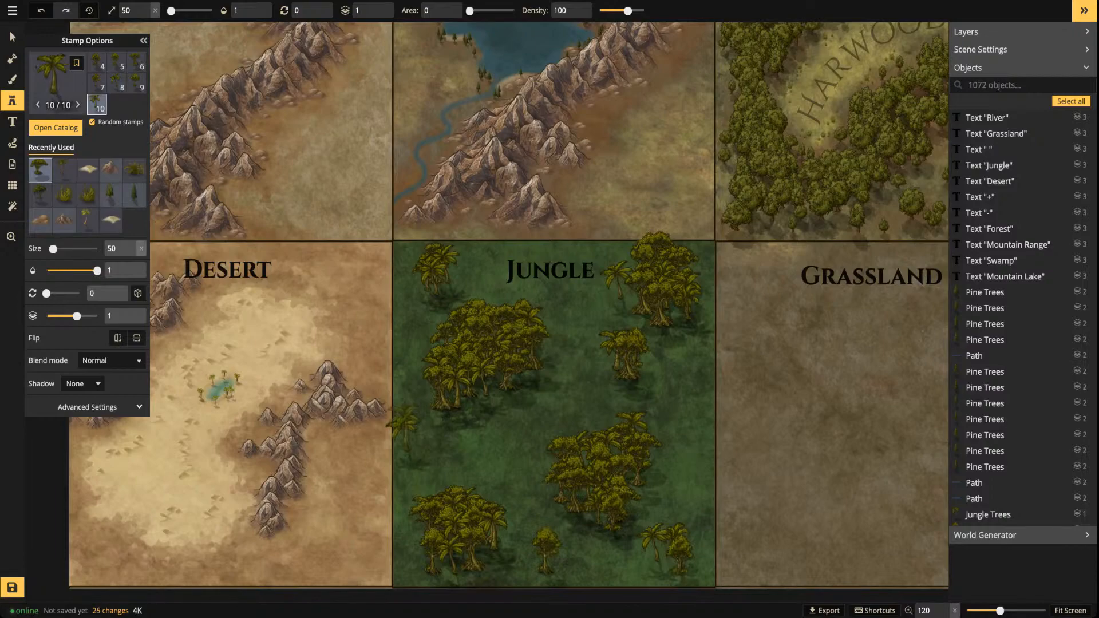
Add individual size 50 jungle trees around the upper-left and lower-right clusters and in the open centre of the region
{"action": "scroll", "coordinate": [516, 268], "scroll_direction": "down", "scroll_amount": 2}
{"action": "scroll", "coordinate": [482, 359], "scroll_direction": "up", "scroll_amount": 5}
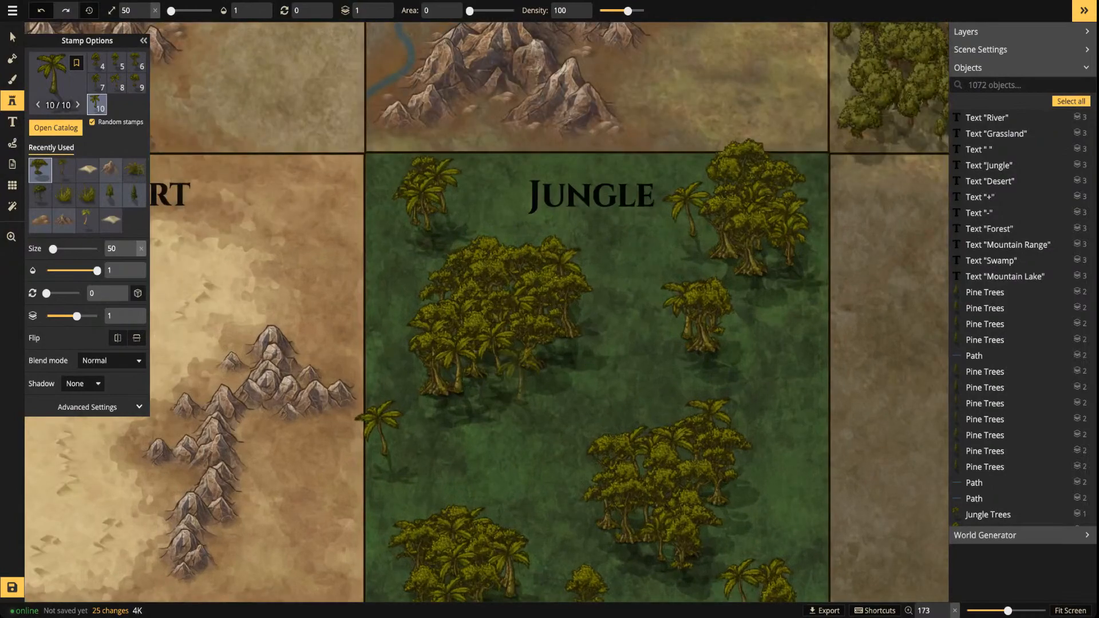
{"action": "scroll", "coordinate": [520, 412], "scroll_direction": "up", "scroll_amount": 1}
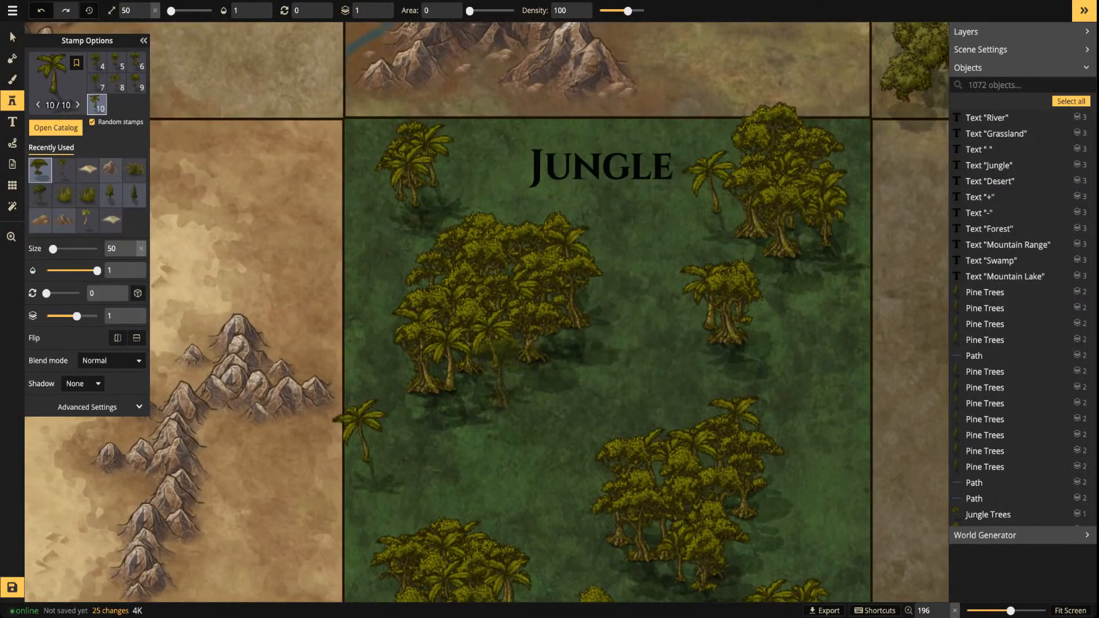
{"action": "left_click", "coordinate": [497, 372]}
{"action": "left_click", "coordinate": [383, 290]}
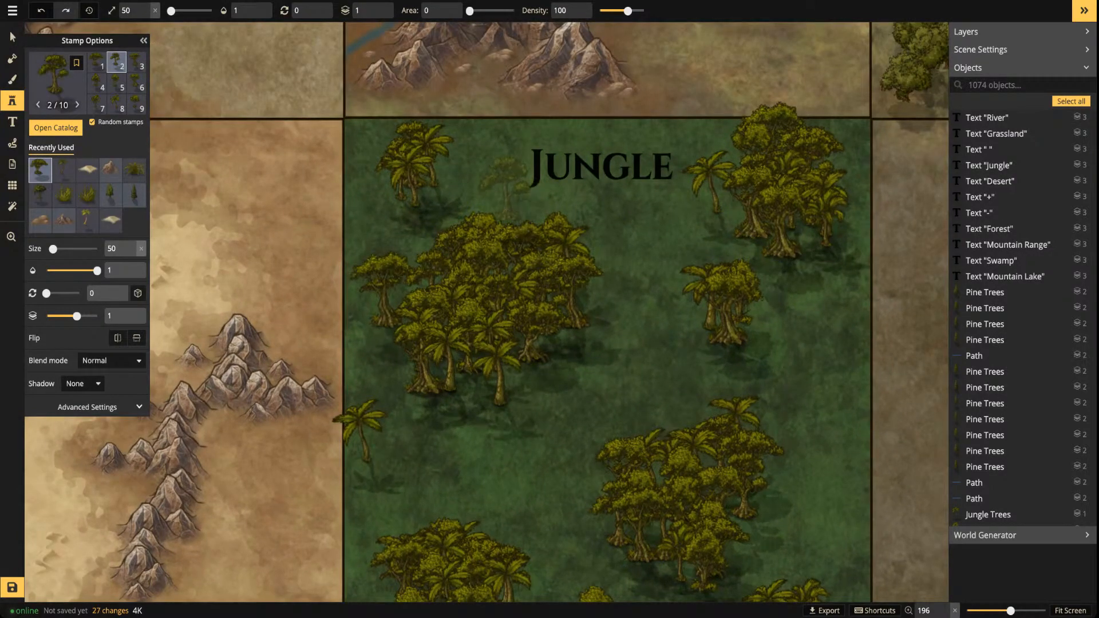
{"action": "left_click", "coordinate": [791, 475]}
{"action": "left_click", "coordinate": [632, 460]}
{"action": "left_click", "coordinate": [563, 478]}
{"action": "left_click", "coordinate": [669, 381]}
Widen the lower-left cluster with more jungle trees on its sides and underside, and add one below the lower-right cluster
{"action": "key", "text": "space"}
{"action": "left_click_drag", "start_coordinate": [529, 416], "coordinate": [621, 211]}
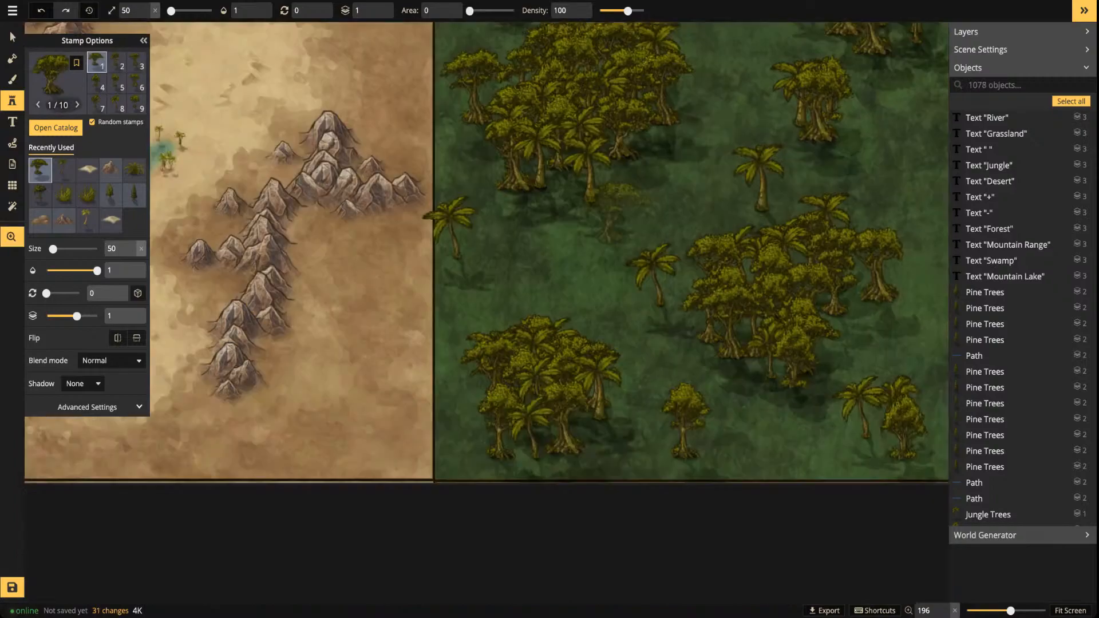
{"action": "left_click", "coordinate": [638, 383]}
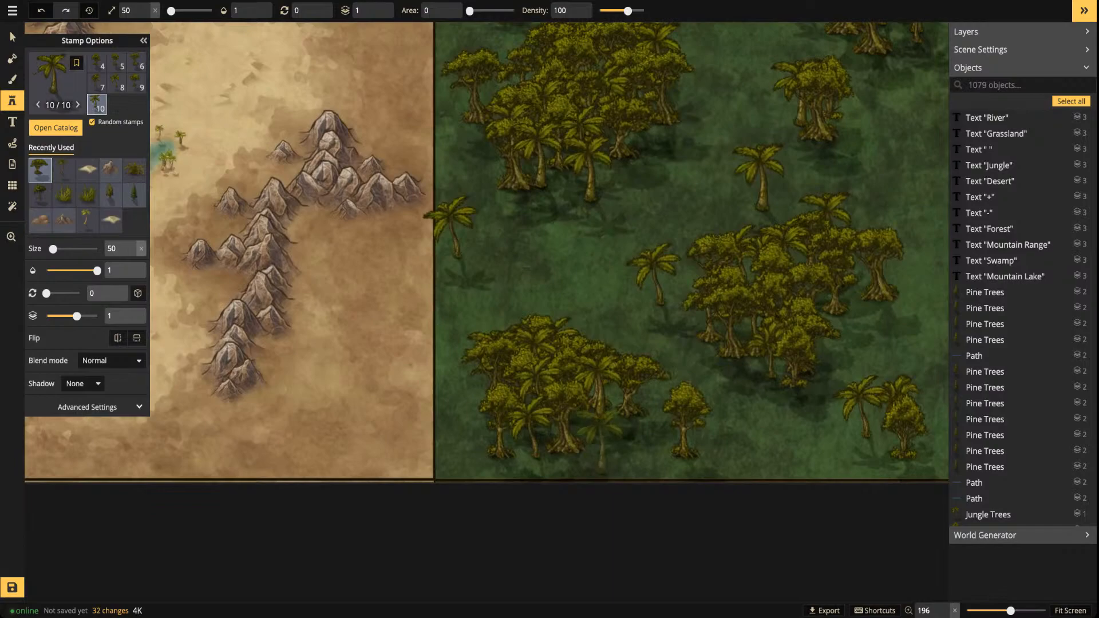
{"action": "left_click", "coordinate": [600, 440]}
{"action": "left_click", "coordinate": [523, 446]}
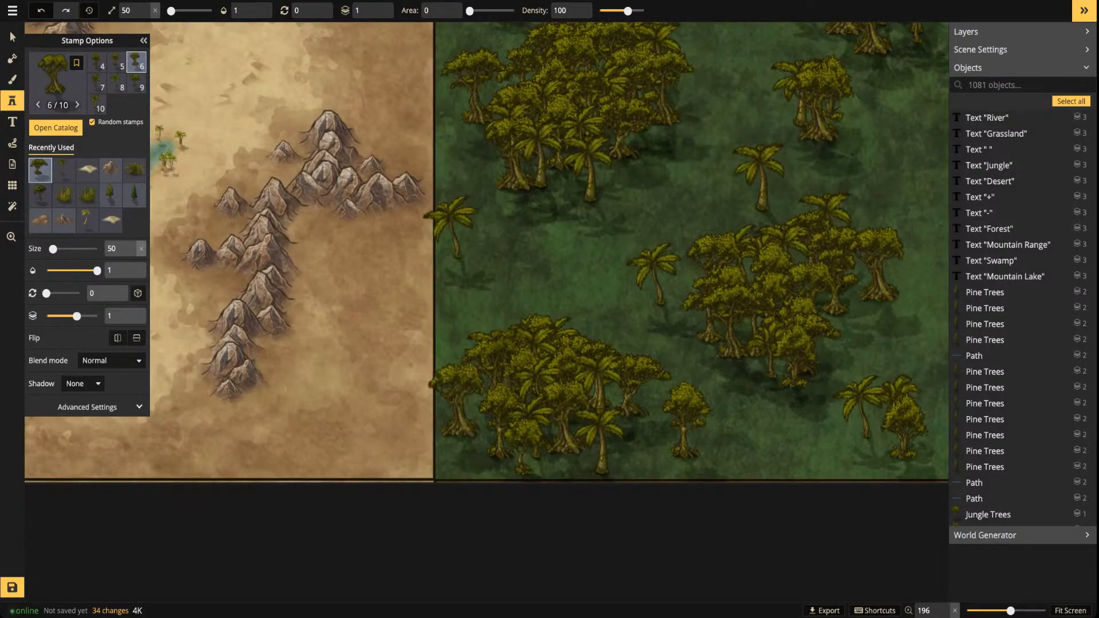
{"action": "left_click", "coordinate": [737, 356]}
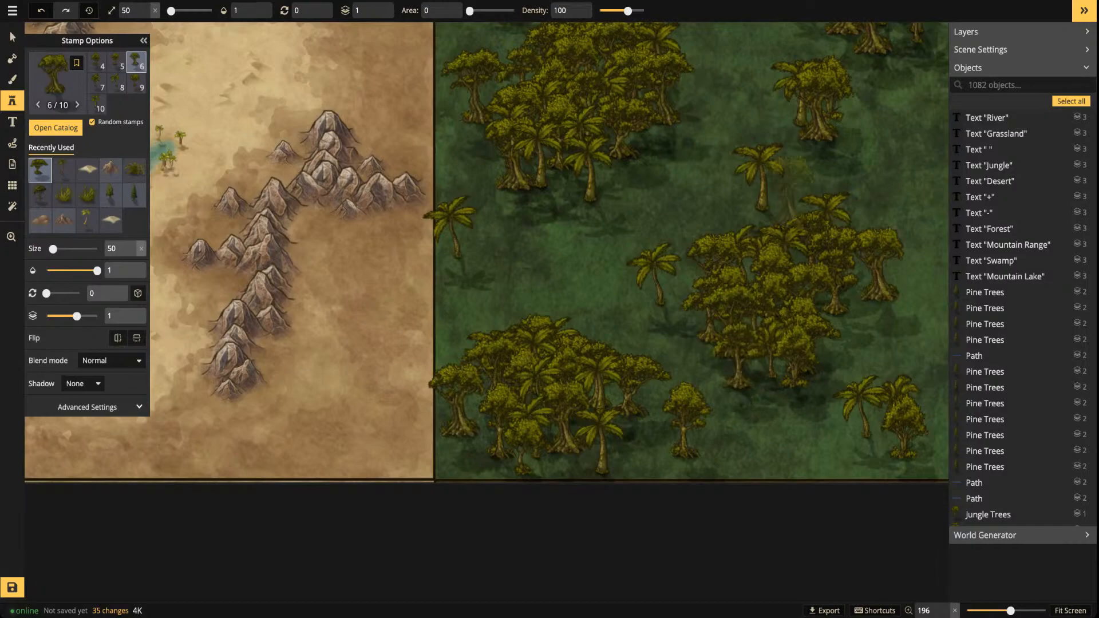
Extend the Jungle region's upper-right cluster with a few more size 50 trees along its edges
{"action": "left_click_drag", "start_coordinate": [693, 186], "coordinate": [572, 415]}
{"action": "left_click", "coordinate": [766, 157]}
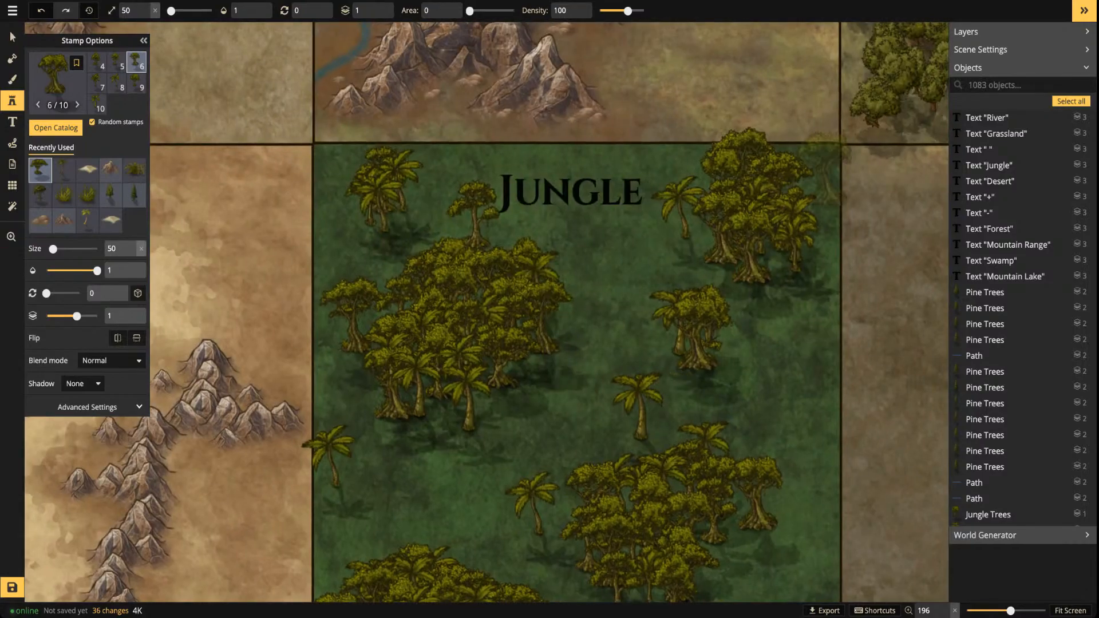
{"action": "left_click", "coordinate": [814, 155]}
{"action": "left_click", "coordinate": [803, 280]}
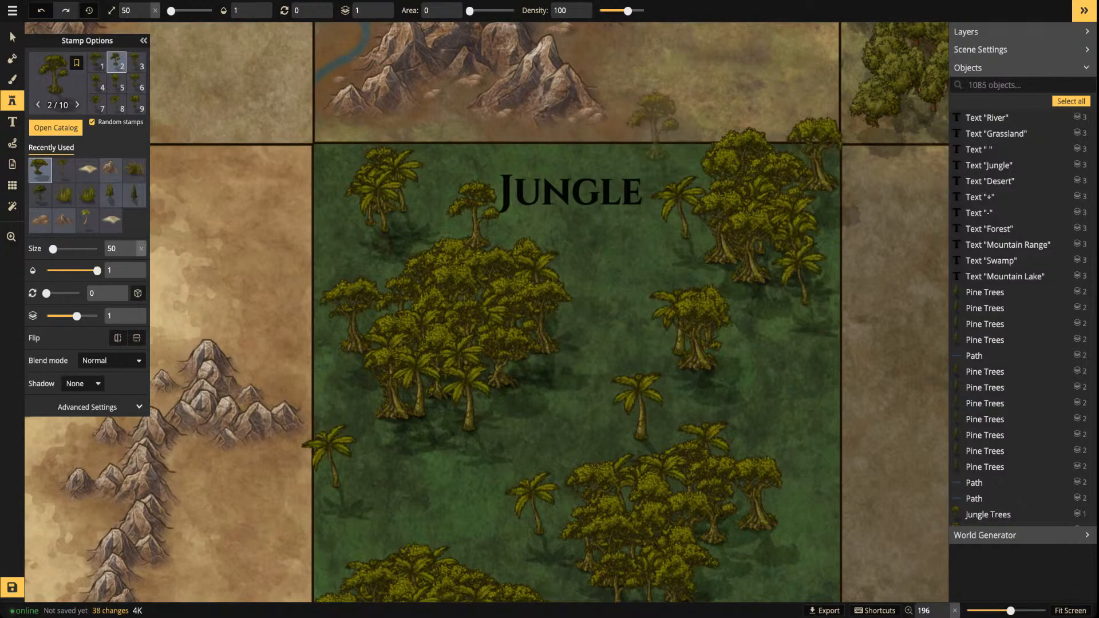
Reduce the stamp size to 30 and add small jungle trees below the upper-left cluster and beside the lone central palm
{"action": "key", "text": "bracketleft"}
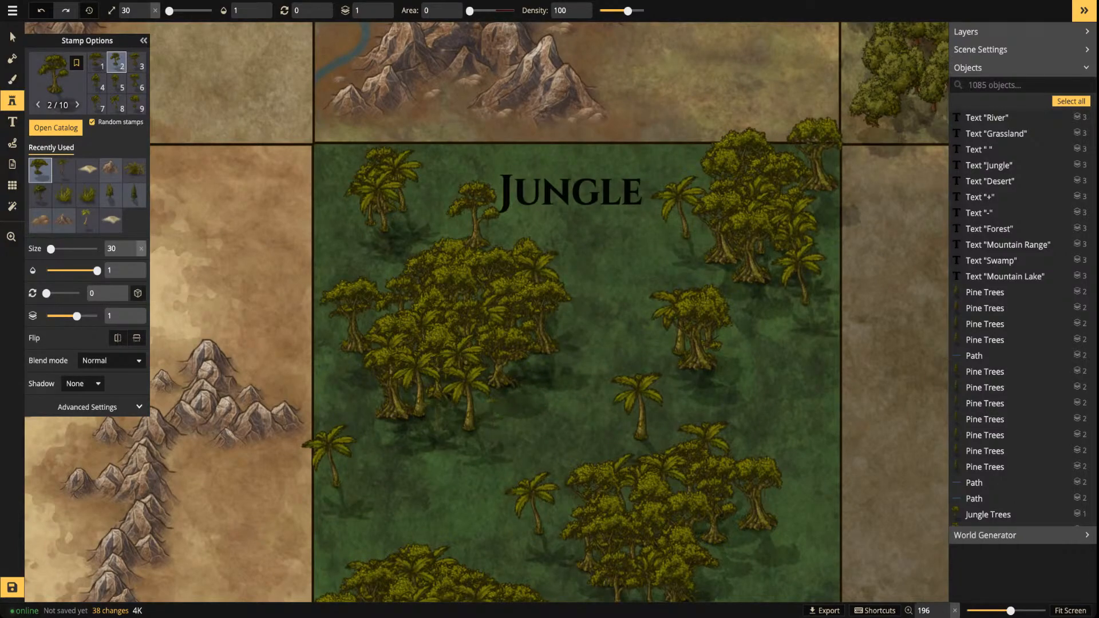
{"action": "left_click", "coordinate": [436, 406]}
{"action": "left_click", "coordinate": [352, 391]}
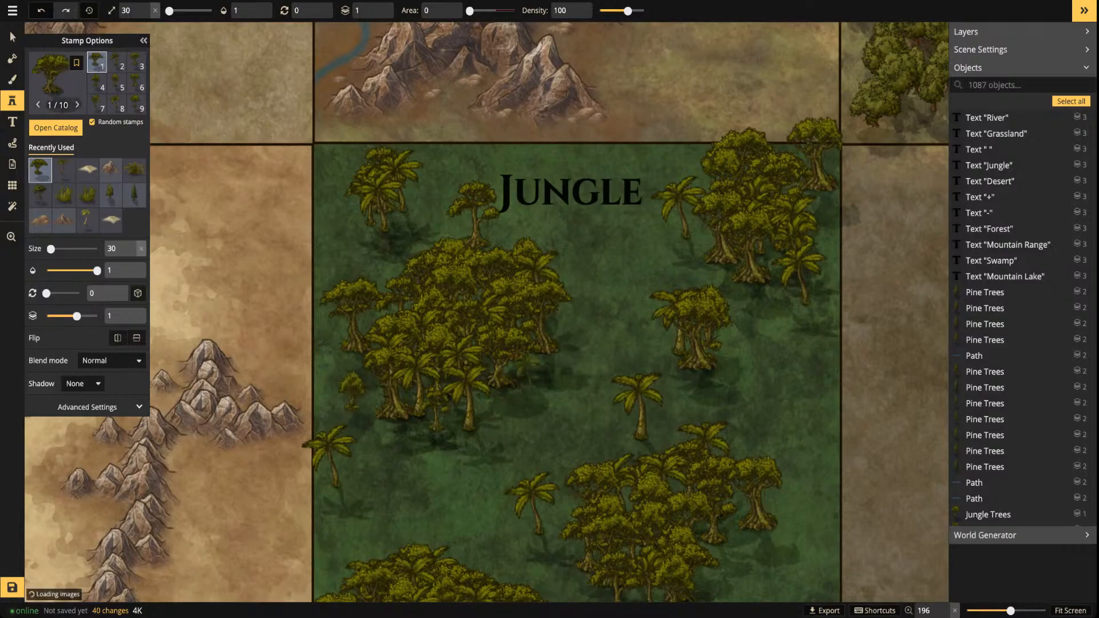
{"action": "left_click", "coordinate": [529, 376]}
{"action": "left_click", "coordinate": [520, 513]}
{"action": "left_click", "coordinate": [545, 521]}
{"action": "left_click", "coordinate": [536, 543]}
Add small size 30 trees around the middle-right group, the upper-right cluster and the upper-left corner group
{"action": "left_click", "coordinate": [679, 372]}
{"action": "left_click", "coordinate": [720, 364]}
{"action": "left_click", "coordinate": [776, 282]}
{"action": "left_click", "coordinate": [682, 232]}
{"action": "left_click", "coordinate": [429, 155]}
{"action": "left_click", "coordinate": [405, 228]}
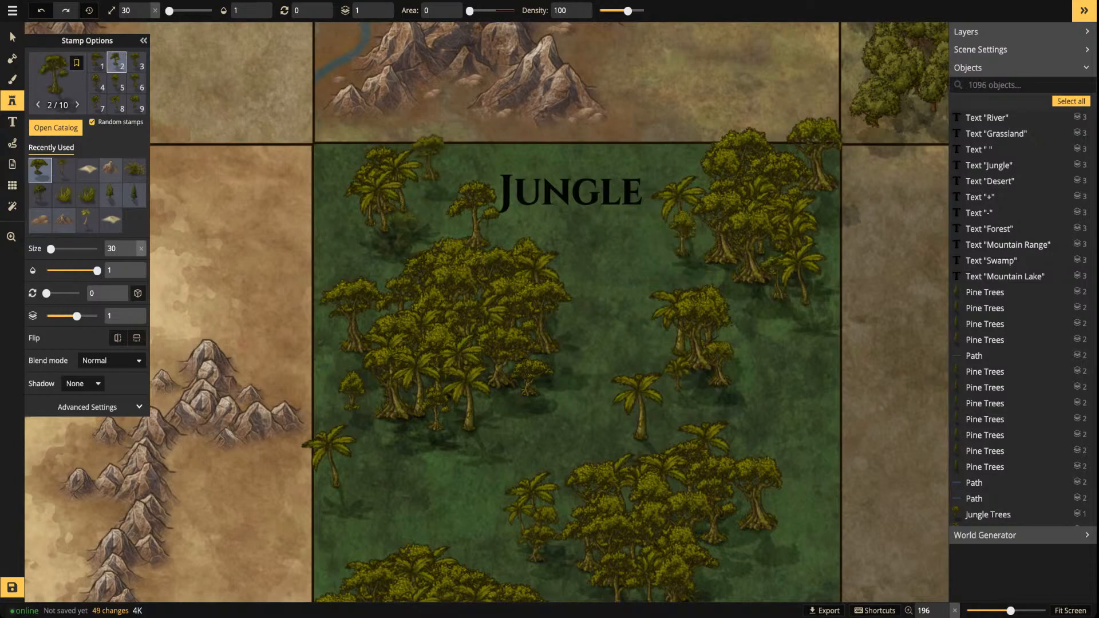
{"action": "left_click", "coordinate": [421, 213]}
{"action": "left_click", "coordinate": [360, 236]}
{"action": "left_click", "coordinate": [330, 166]}
Add small size 30 trees to the Jungle region's lower-right corner group and beneath its lower-left cluster
{"action": "key", "text": "space"}
{"action": "left_click_drag", "start_coordinate": [659, 423], "coordinate": [571, 222]}
{"action": "left_click", "coordinate": [735, 472]}
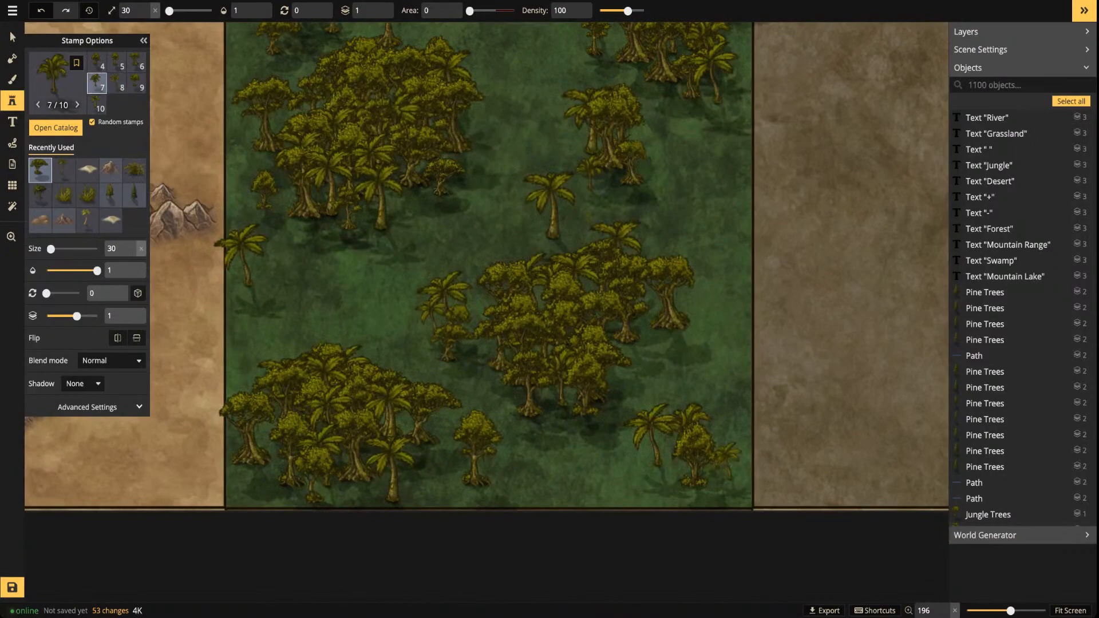
{"action": "left_click", "coordinate": [312, 480]}
{"action": "left_click", "coordinate": [258, 478]}
{"action": "scroll", "coordinate": [451, 247], "scroll_direction": "down", "scroll_amount": 2}
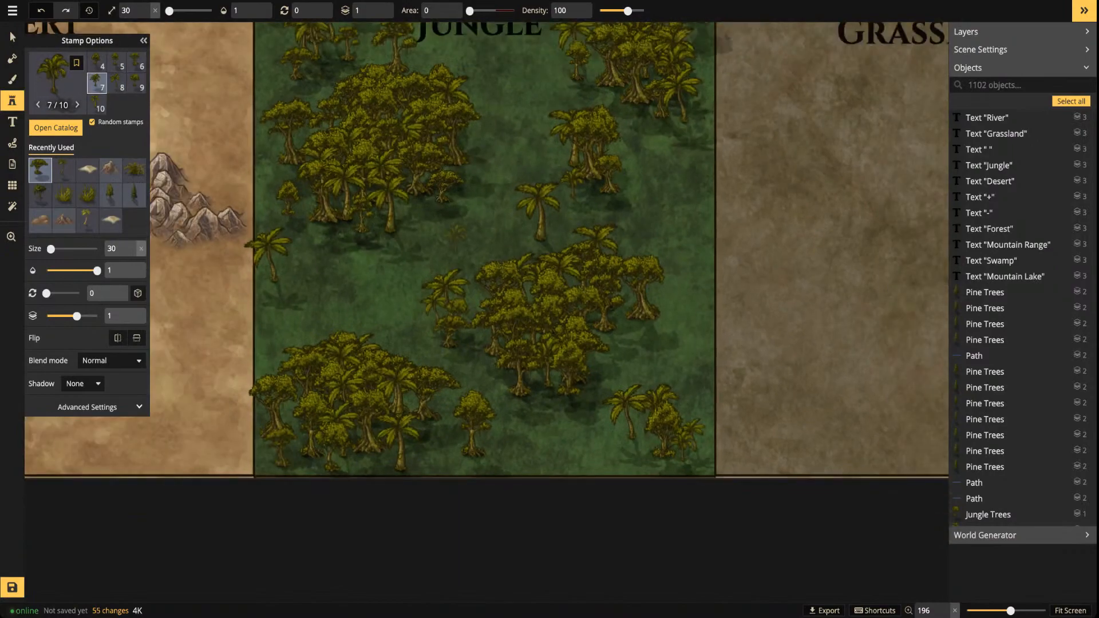
{"action": "key", "text": "space"}
{"action": "left_click_drag", "start_coordinate": [451, 247], "coordinate": [524, 420]}
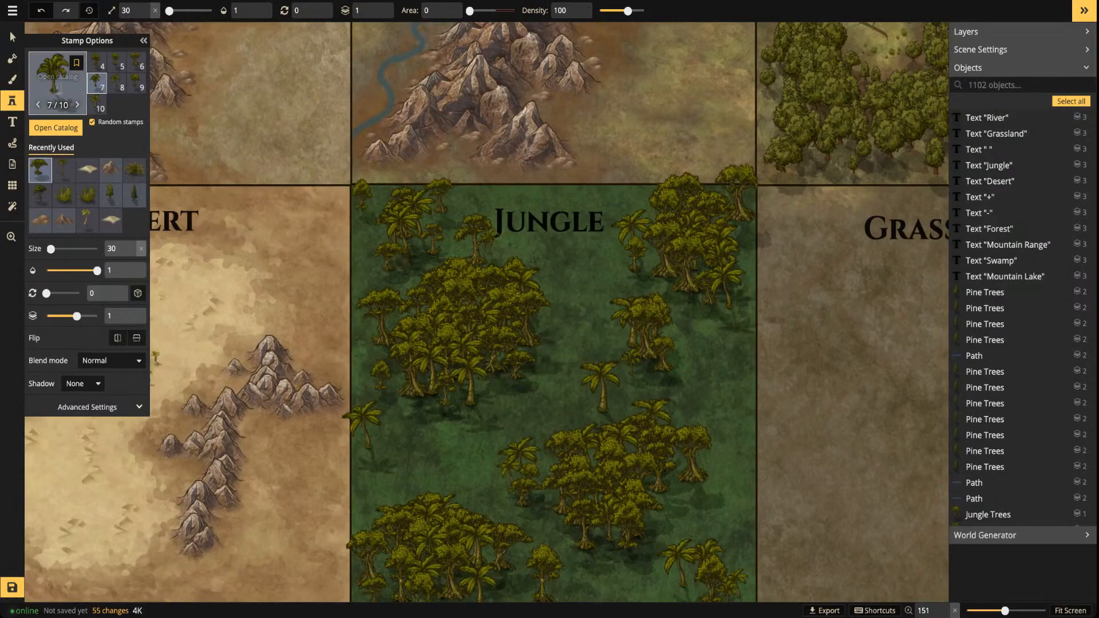
Reposition stray jungle trees, tucking them closer to the clusters and pulling the ones that cross the borders inside the region
{"action": "left_click", "coordinate": [13, 37]}
{"action": "left_click_drag", "start_coordinate": [600, 389], "coordinate": [612, 412]}
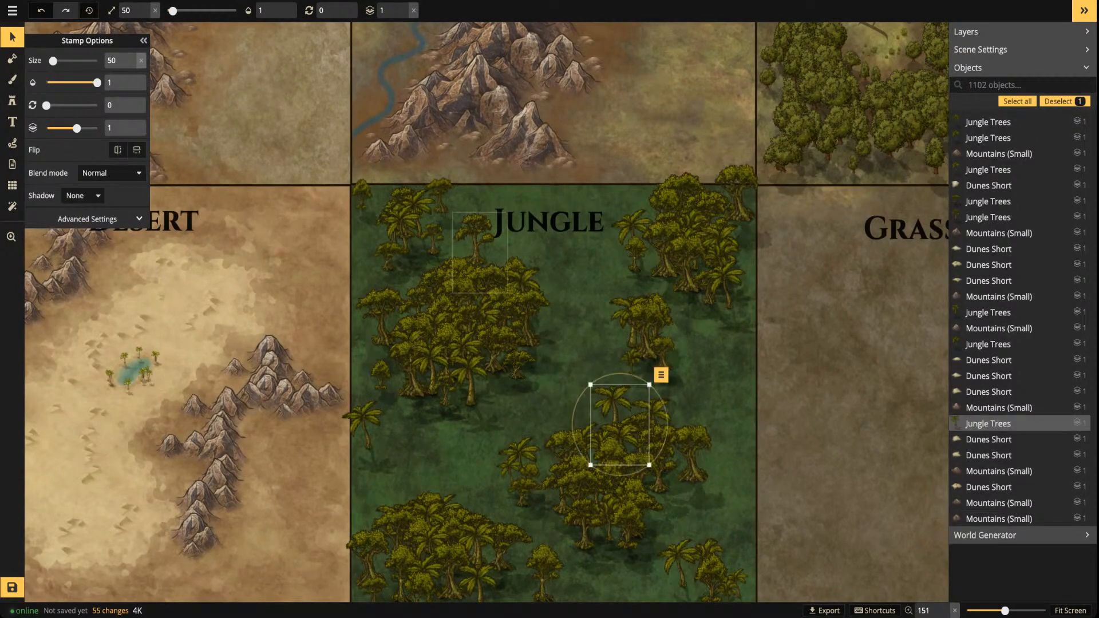
{"action": "left_click", "coordinate": [477, 261]}
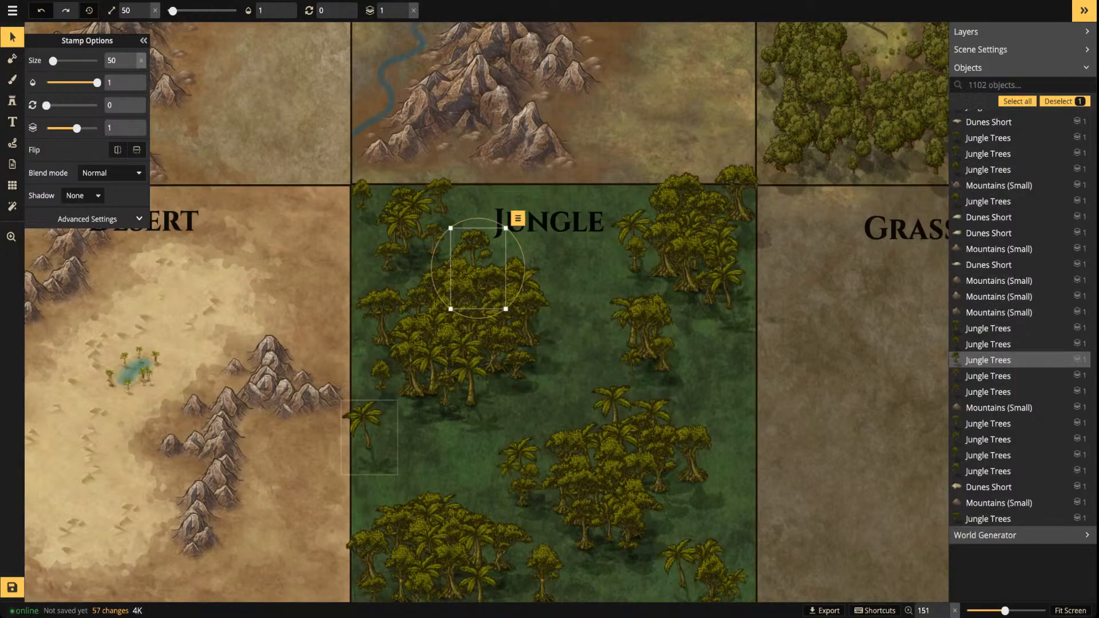
{"action": "left_click", "coordinate": [375, 432]}
{"action": "left_click_drag", "start_coordinate": [385, 332], "coordinate": [389, 337]}
{"action": "left_click_drag", "start_coordinate": [463, 315], "coordinate": [741, 249]}
{"action": "scroll", "coordinate": [612, 252], "scroll_direction": "down", "scroll_amount": 5}
{"action": "left_click_drag", "start_coordinate": [519, 344], "coordinate": [459, 289]}
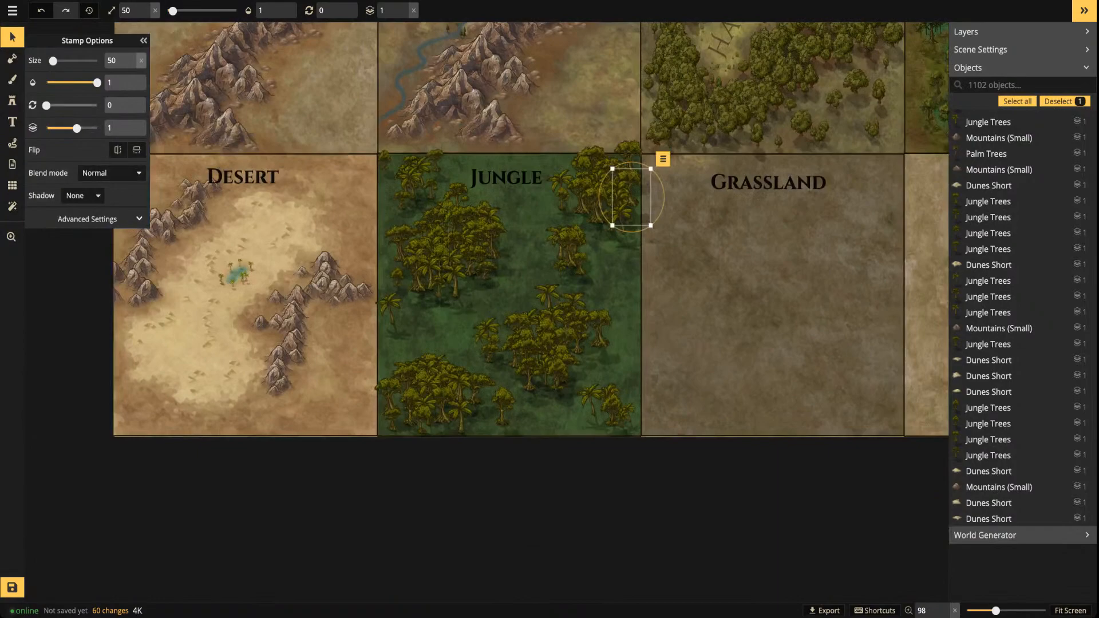
Choose the Grass Mixed 1 texture from the catalog and fill the whole Jungle region with it on the foreground layer
{"action": "left_click", "coordinate": [12, 79]}
{"action": "key", "text": "f"}
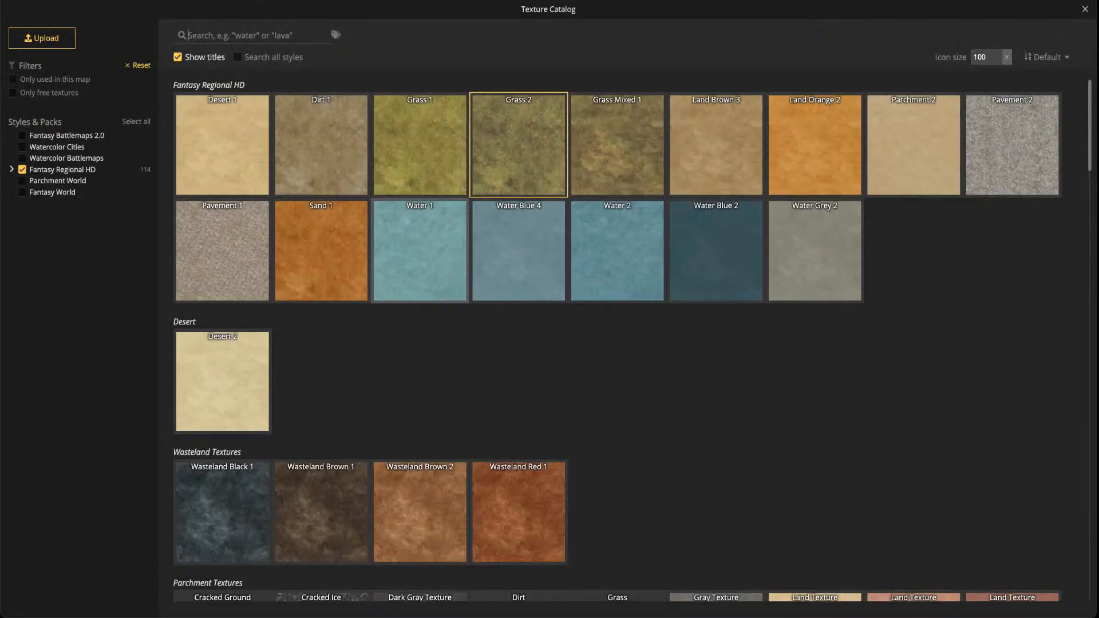
{"action": "left_click", "coordinate": [601, 172]}
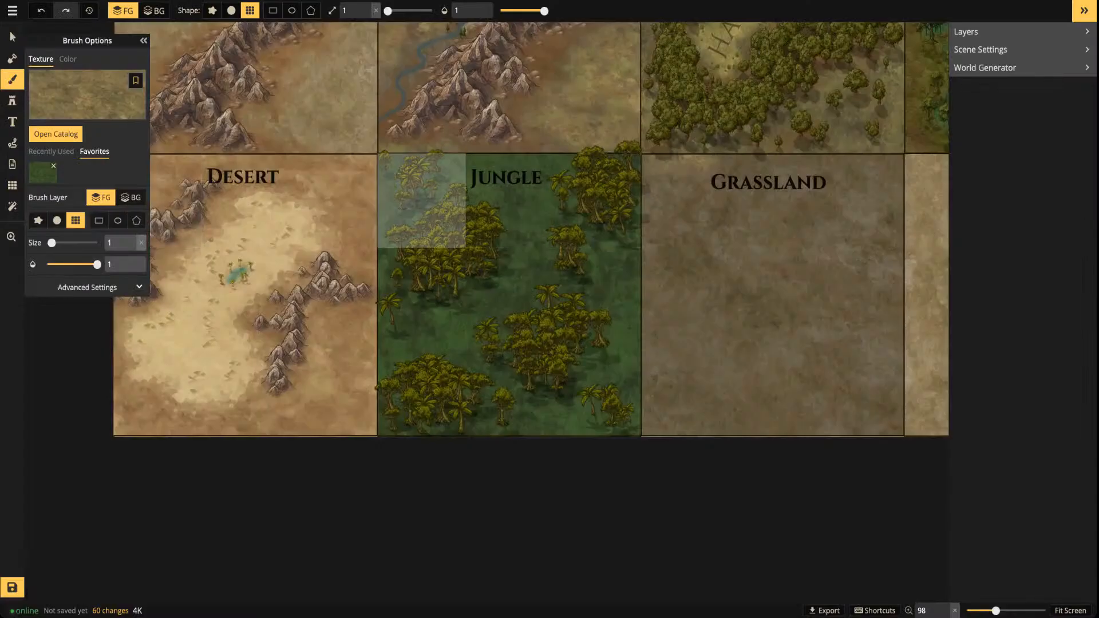
{"action": "mouse_move", "coordinate": [421, 201]}
{"action": "left_mouse_down"}
{"action": "mouse_move", "coordinate": [421, 389]}
{"action": "mouse_move", "coordinate": [510, 389]}
{"action": "mouse_move", "coordinate": [509, 201]}
{"action": "mouse_move", "coordinate": [597, 200]}
{"action": "mouse_move", "coordinate": [597, 389]}
{"action": "left_mouse_up"}
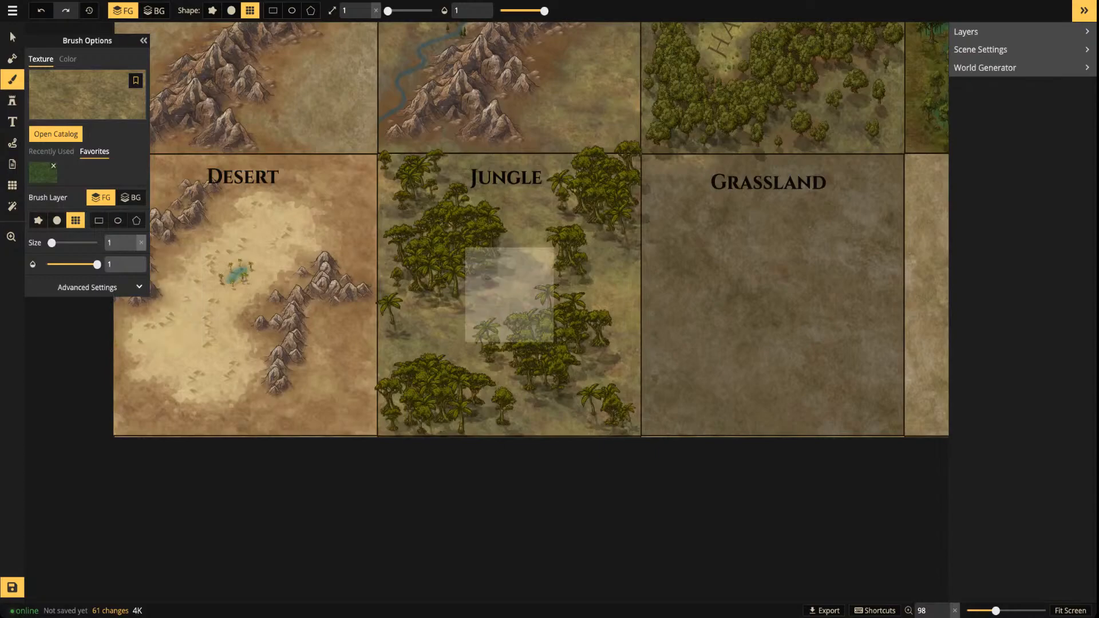
Adjust the brush texture's filters to hue 4, saturation 200 and brightness 82
{"action": "left_click", "coordinate": [87, 287]}
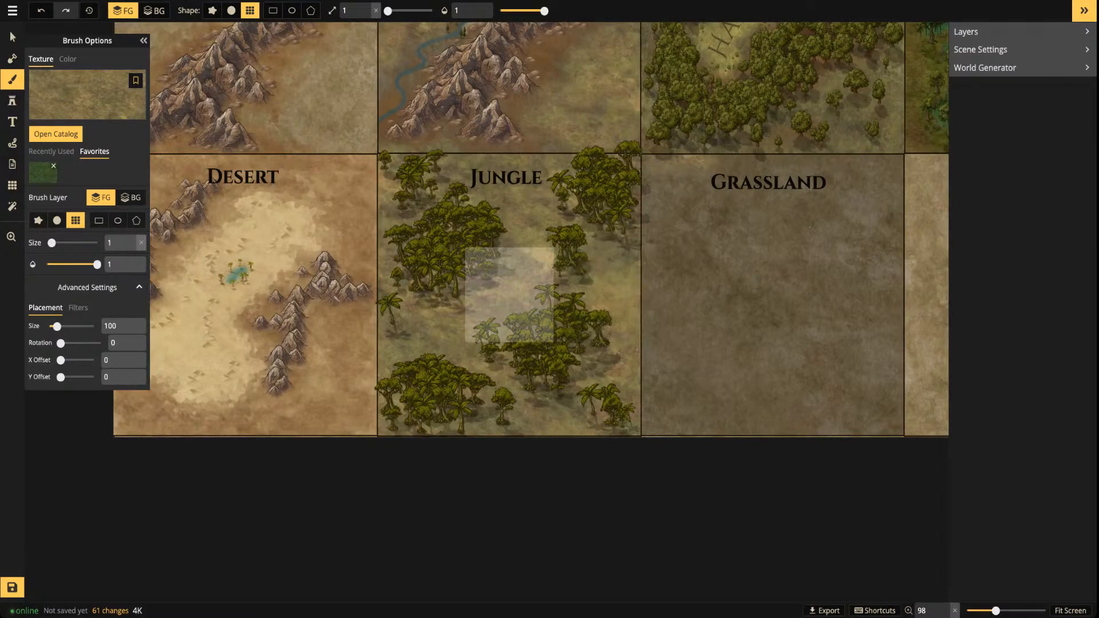
{"action": "left_click", "coordinate": [78, 307]}
{"action": "mouse_move", "coordinate": [80, 343]}
{"action": "left_mouse_down"}
{"action": "mouse_move", "coordinate": [131, 360]}
{"action": "mouse_move", "coordinate": [77, 360]}
{"action": "left_mouse_up"}
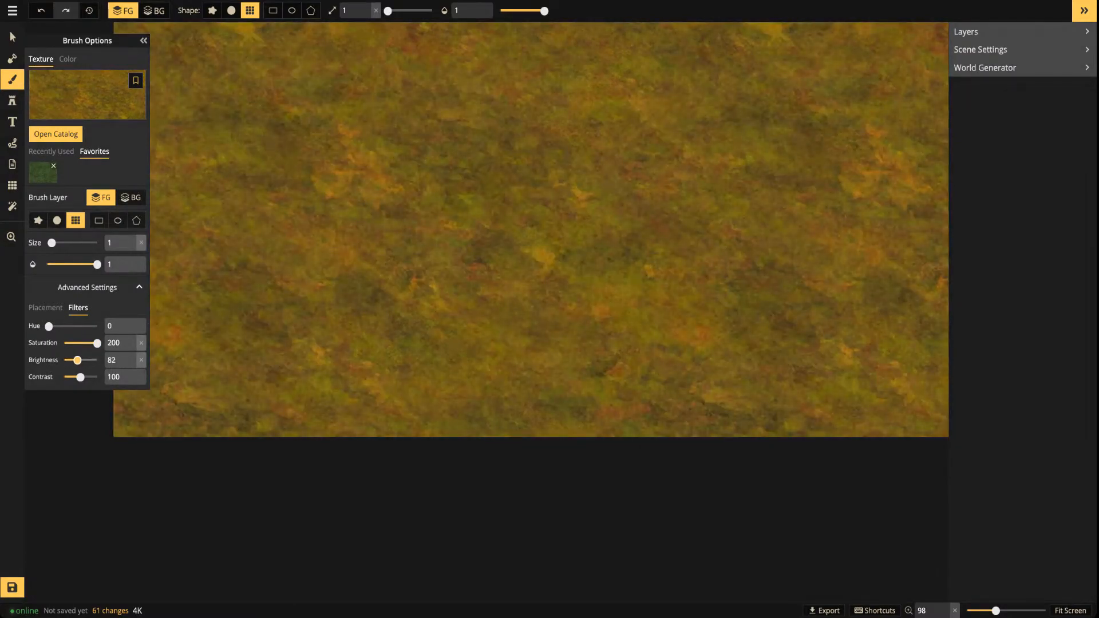
{"action": "left_click_drag", "start_coordinate": [49, 325], "coordinate": [49, 326]}
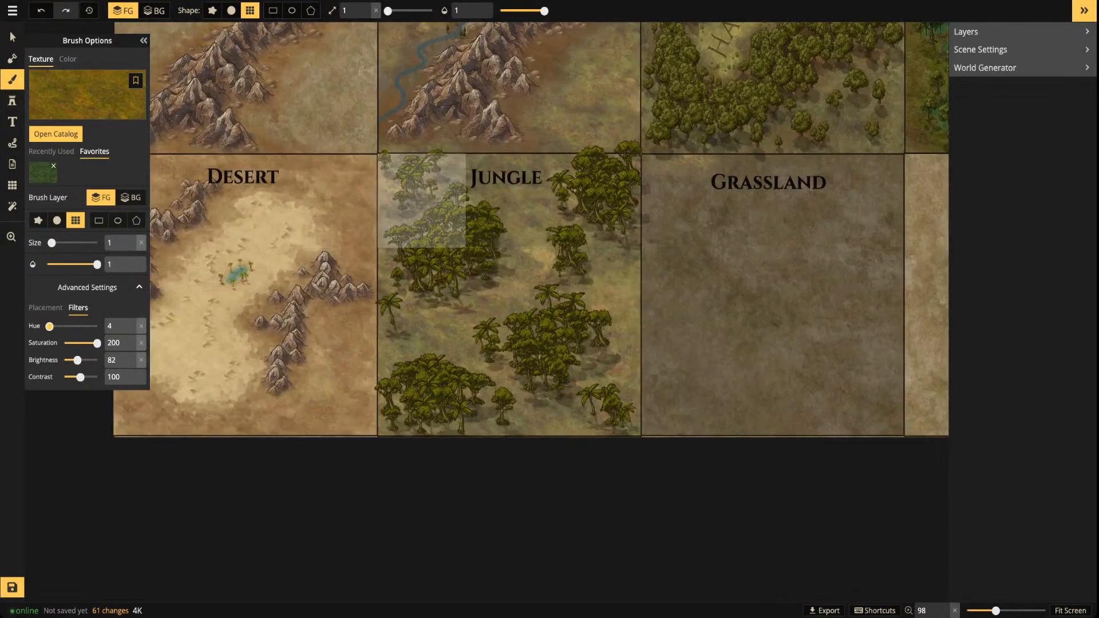
Repaint the entire Jungle region tile by tile with the recoloured grass texture and inspect it up close
{"action": "mouse_move", "coordinate": [421, 200]}
{"action": "left_mouse_down"}
{"action": "mouse_move", "coordinate": [597, 200]}
{"action": "mouse_move", "coordinate": [422, 387]}
{"action": "mouse_move", "coordinate": [597, 388]}
{"action": "mouse_move", "coordinate": [415, 254]}
{"action": "left_mouse_up"}
{"action": "scroll", "coordinate": [414, 255], "scroll_direction": "down", "scroll_amount": 1}
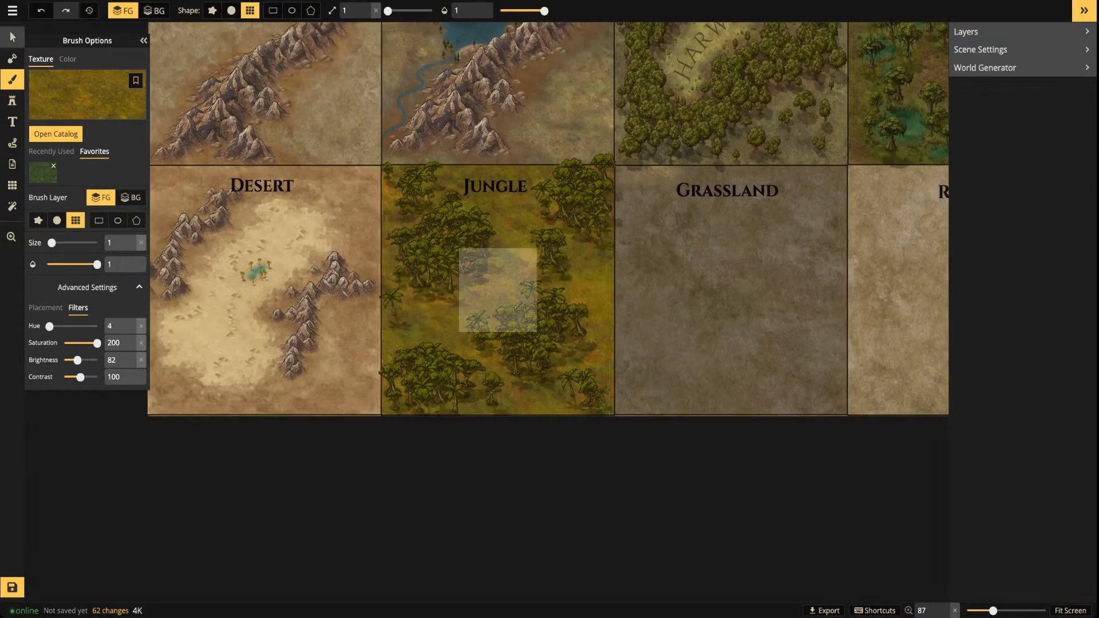
{"action": "left_click", "coordinate": [12, 37]}
{"action": "scroll", "coordinate": [444, 259], "scroll_direction": "up", "scroll_amount": 6}
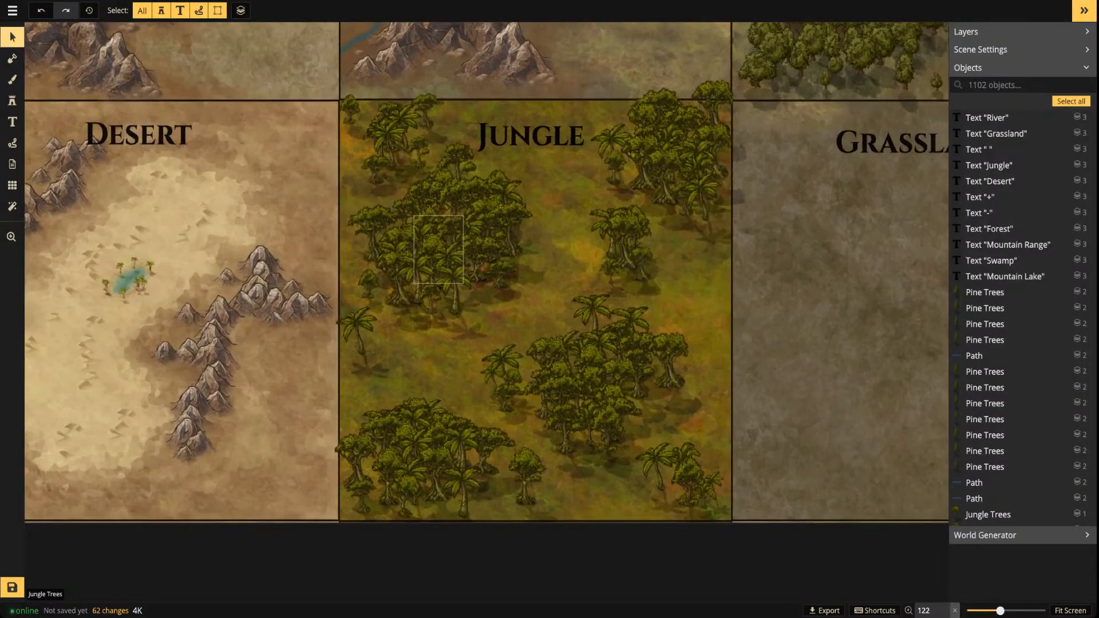
Choose a brown earth texture from the catalog for painting the ground in the Jungle region
{"action": "key", "text": "space"}
{"action": "left_click_drag", "start_coordinate": [444, 258], "coordinate": [391, 341]}
{"action": "scroll", "coordinate": [408, 334], "scroll_direction": "down", "scroll_amount": 4}
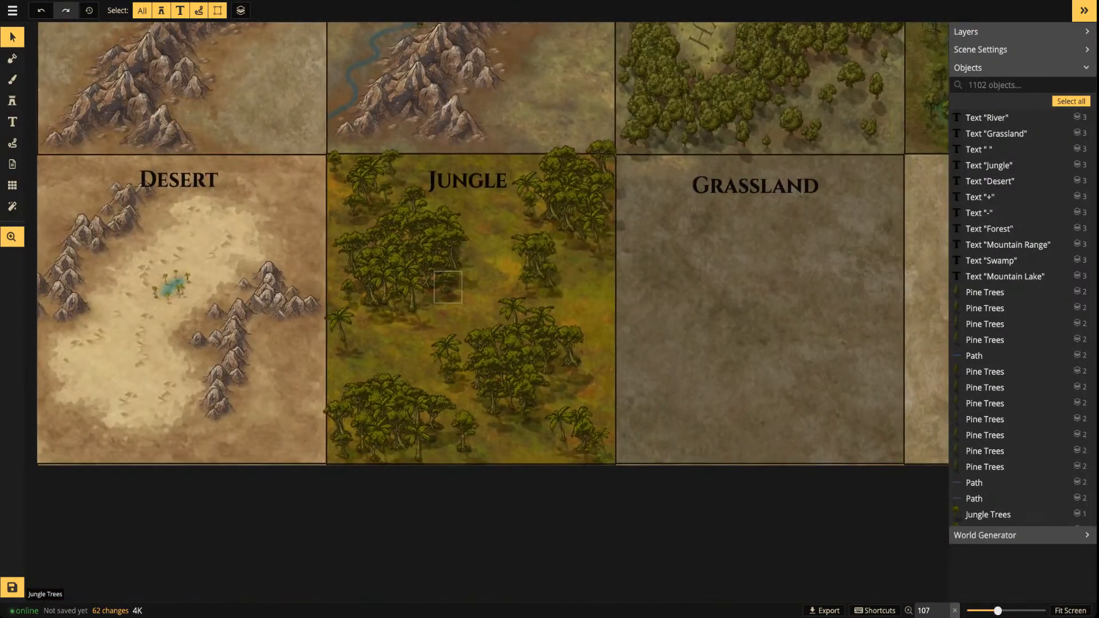
{"action": "left_click_drag", "start_coordinate": [448, 287], "coordinate": [375, 371]}
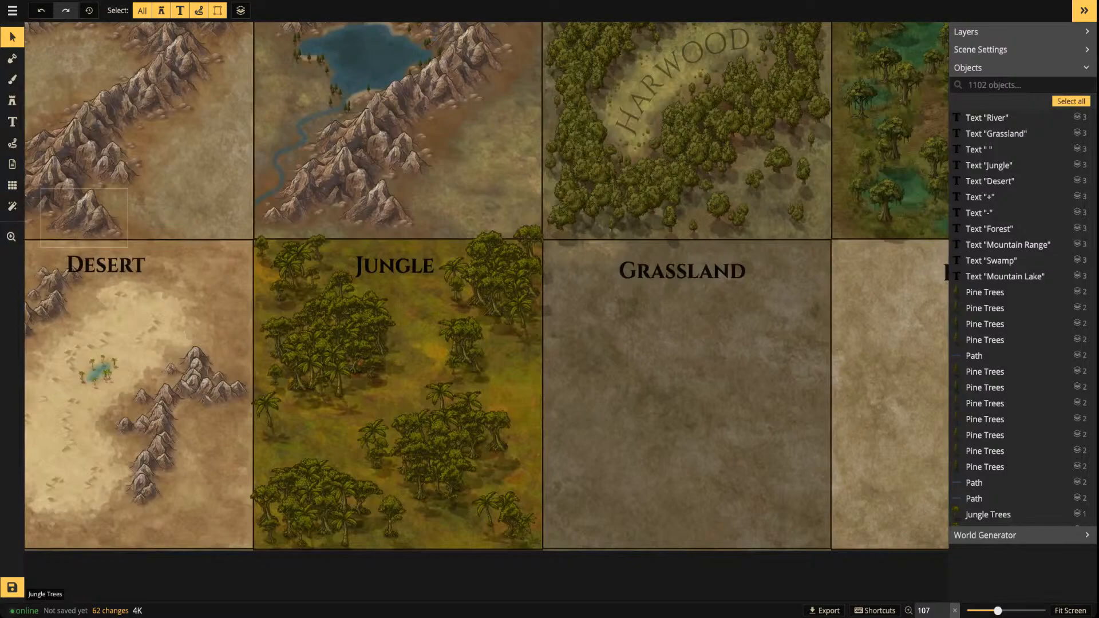
{"action": "left_click", "coordinate": [12, 79]}
{"action": "left_click", "coordinate": [86, 95]}
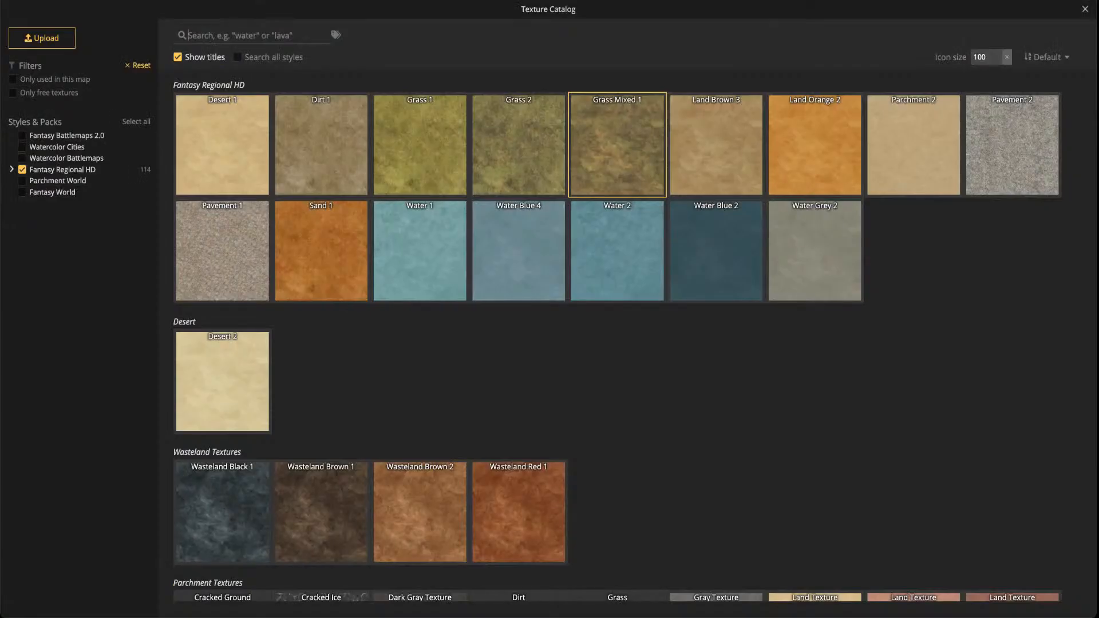
{"action": "scroll", "coordinate": [420, 387], "scroll_direction": "down", "scroll_amount": 8}
{"action": "scroll", "coordinate": [419, 387], "scroll_direction": "down", "scroll_amount": 1}
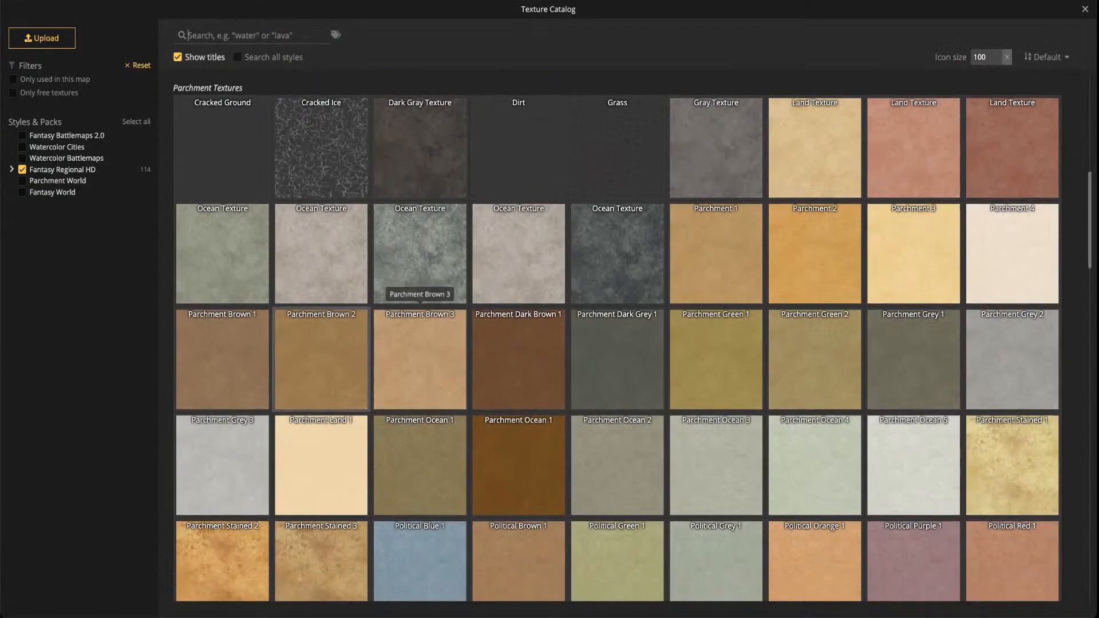
{"action": "scroll", "coordinate": [419, 355], "scroll_direction": "down", "scroll_amount": 8}
{"action": "left_click", "coordinate": [321, 345]}
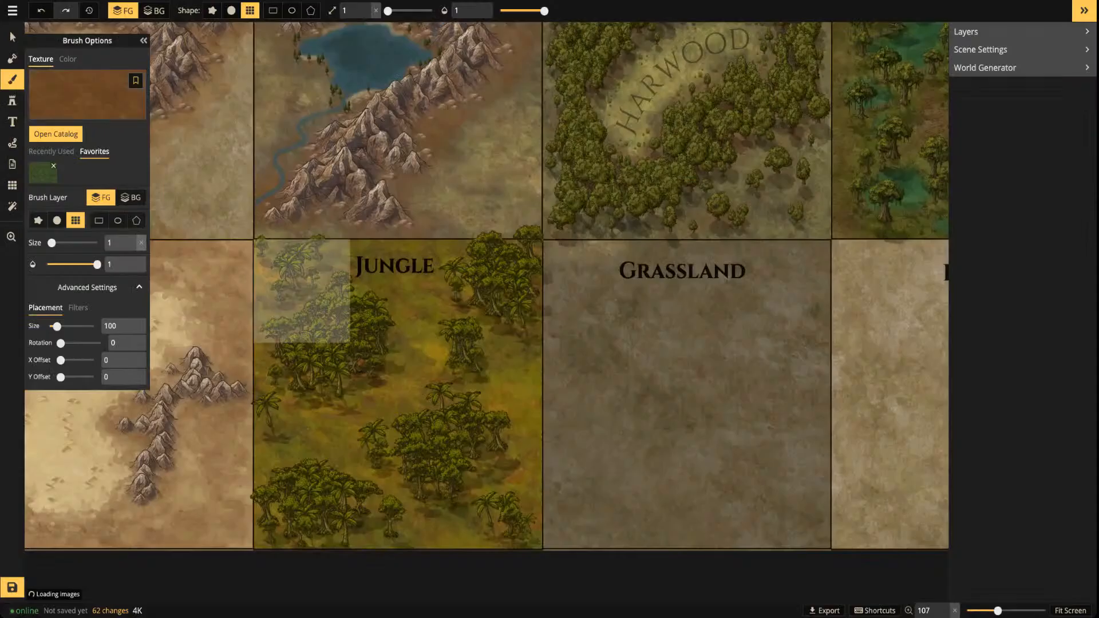
Set up a rough-edged foreground brush with roughness 3, opacity 0.68 and size about 12, undoing any test strokes
{"action": "left_click", "coordinate": [231, 10]}
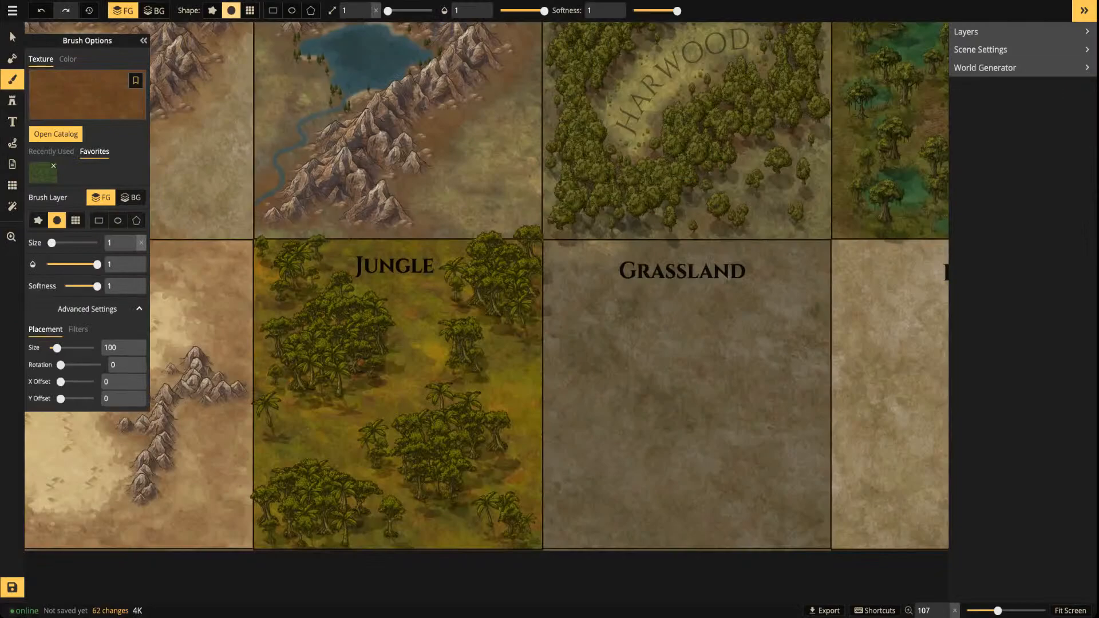
{"action": "left_click", "coordinate": [212, 10]}
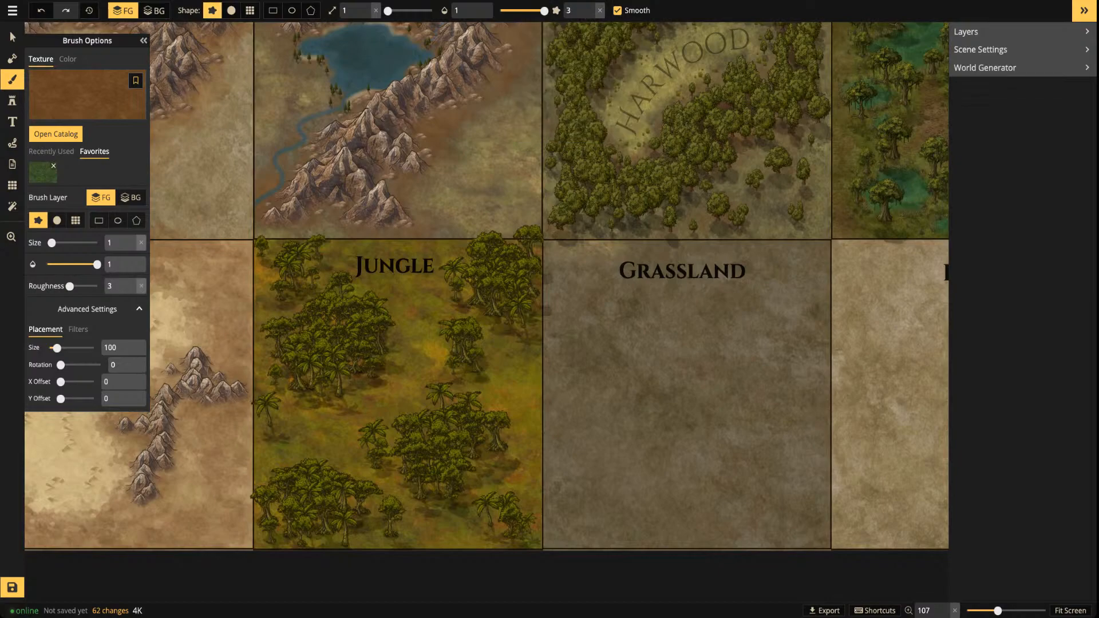
{"action": "left_click", "coordinate": [503, 10]}
{"action": "left_click_drag", "start_coordinate": [504, 10], "coordinate": [509, 10]}
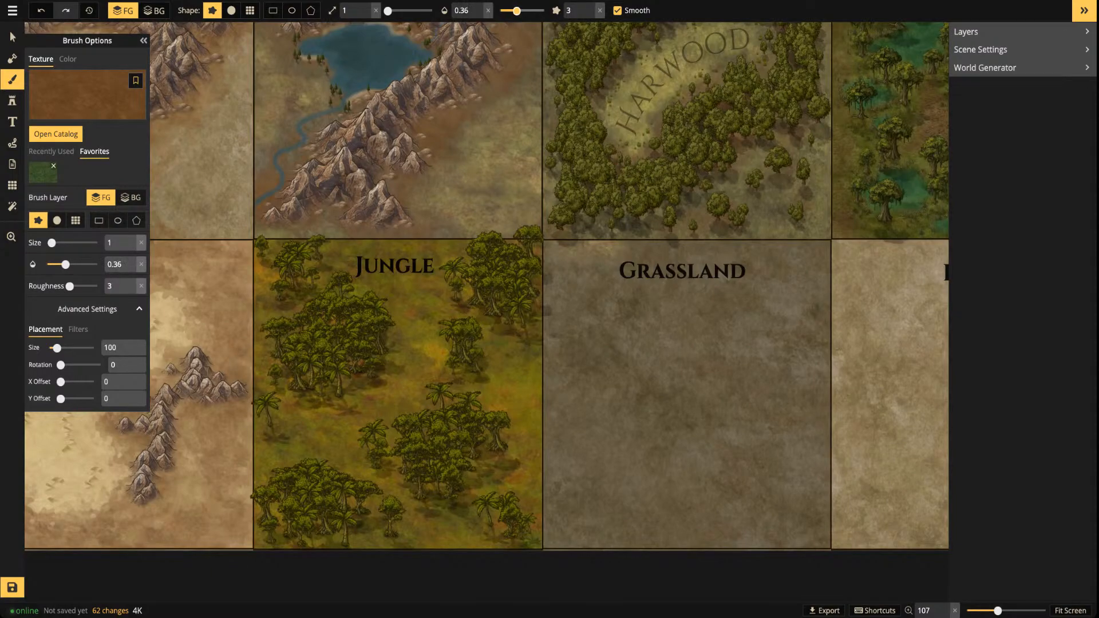
{"action": "scroll", "coordinate": [409, 285], "scroll_direction": "up", "scroll_amount": 4}
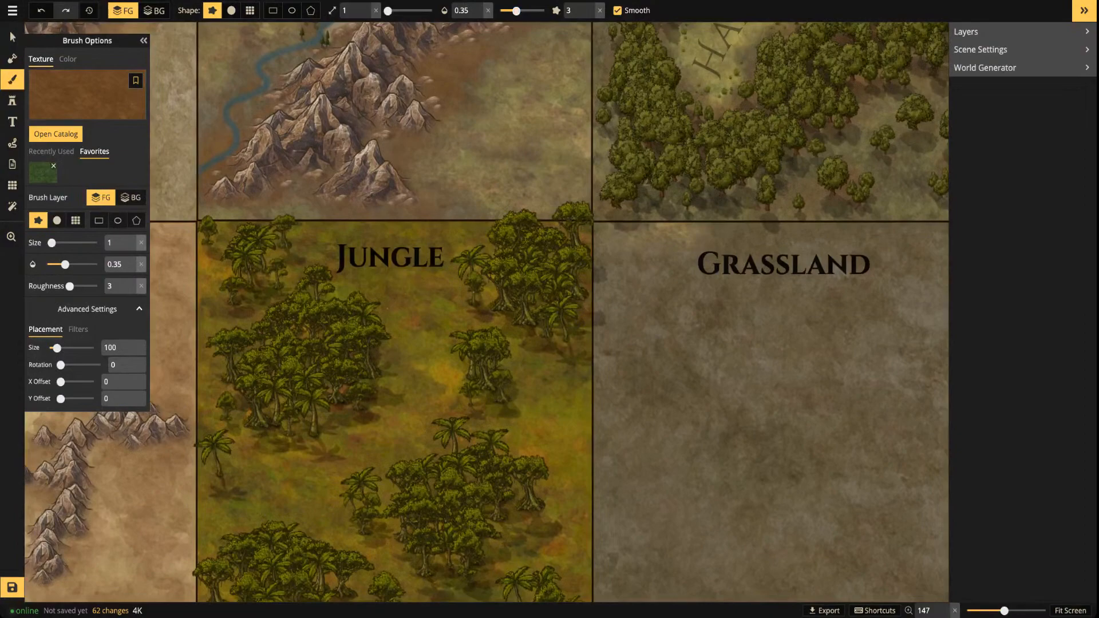
{"action": "key", "text": "ctrl+z"}
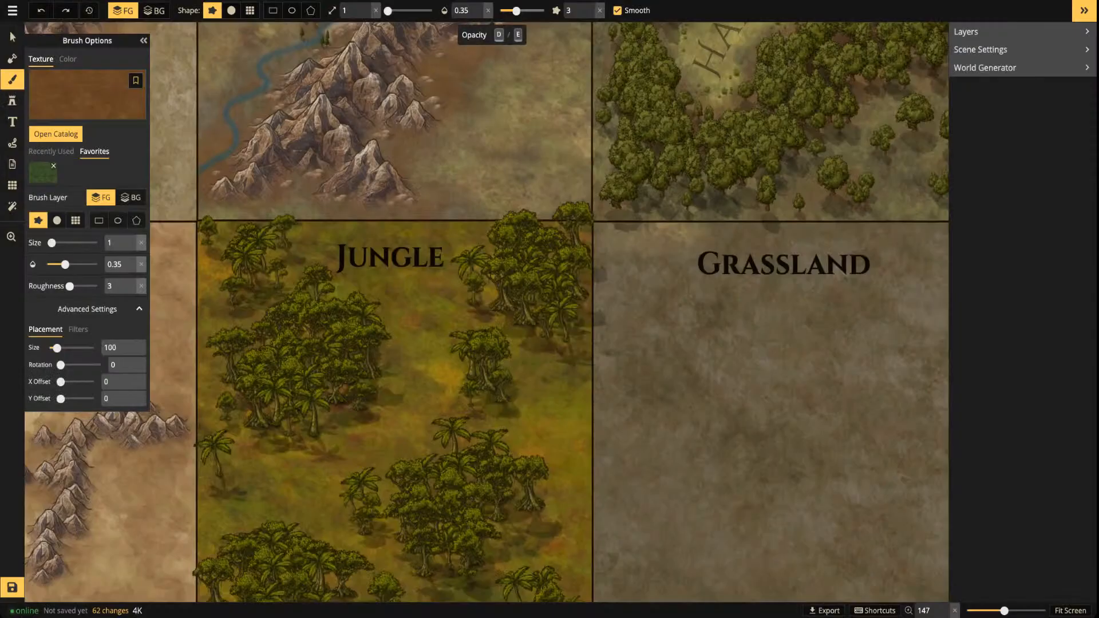
{"action": "left_click_drag", "start_coordinate": [516, 11], "coordinate": [531, 10]}
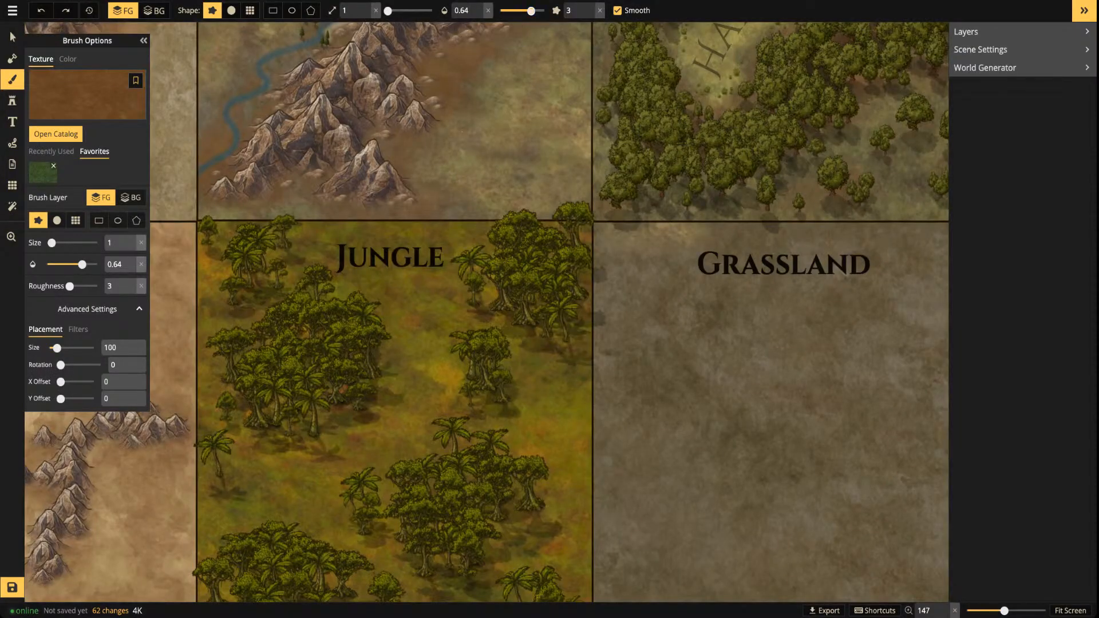
{"action": "key", "text": "ctrl+z"}
{"action": "left_click_drag", "start_coordinate": [387, 10], "coordinate": [396, 10]}
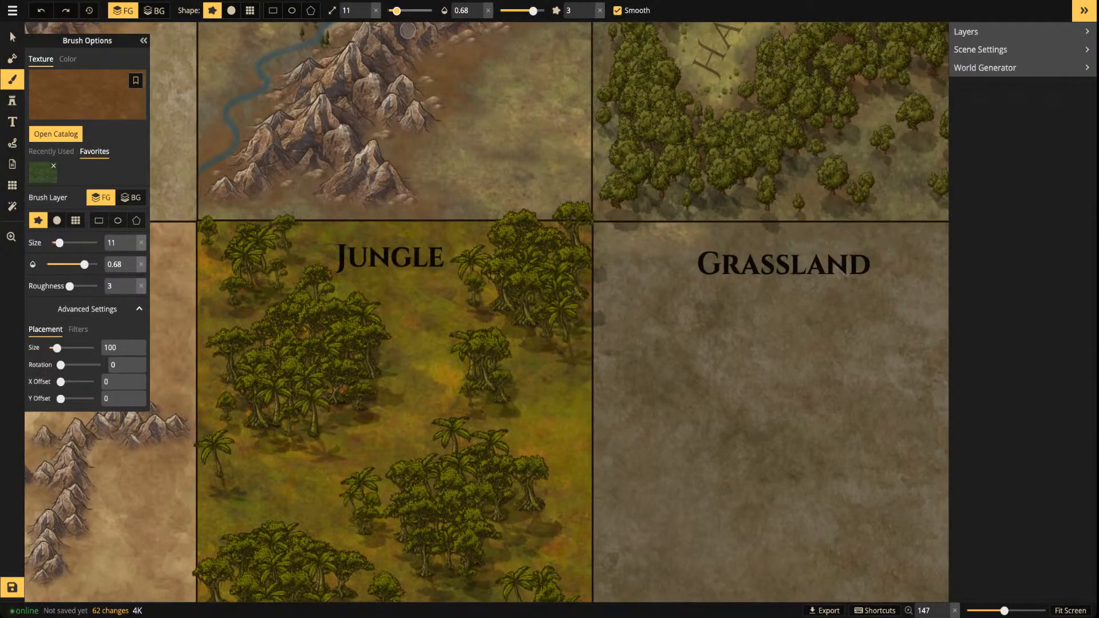
Paint semi-transparent brown earth beneath and around the jungle tree clusters throughout the region
{"action": "scroll", "coordinate": [391, 150], "scroll_direction": "down", "scroll_amount": 3}
{"action": "left_click_drag", "start_coordinate": [342, 292], "coordinate": [442, 291]}
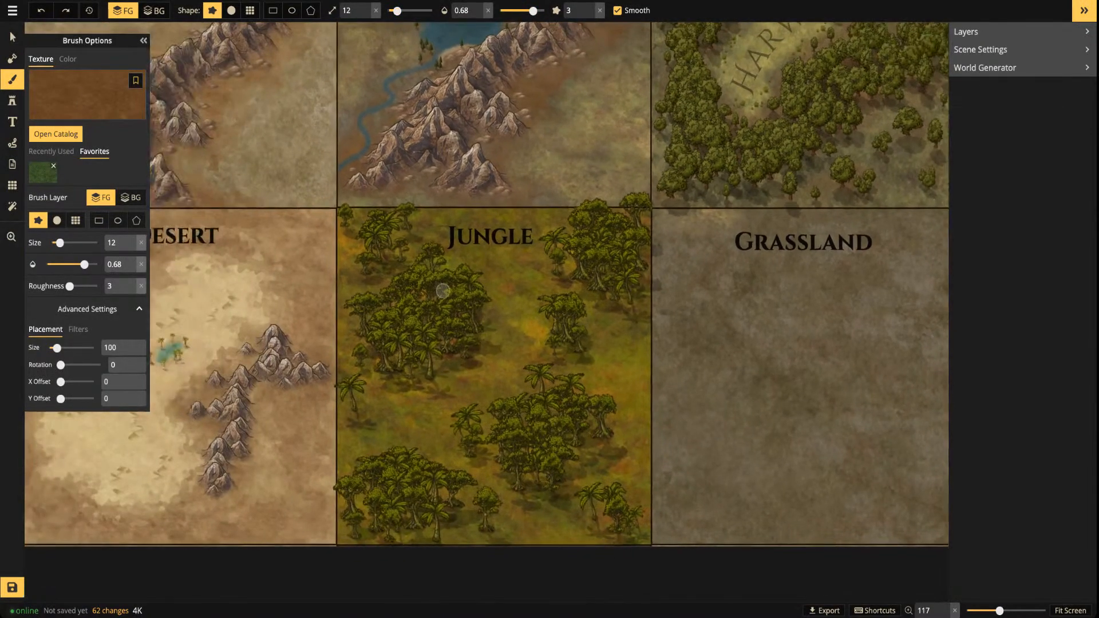
{"action": "left_click_drag", "start_coordinate": [559, 330], "coordinate": [548, 331]}
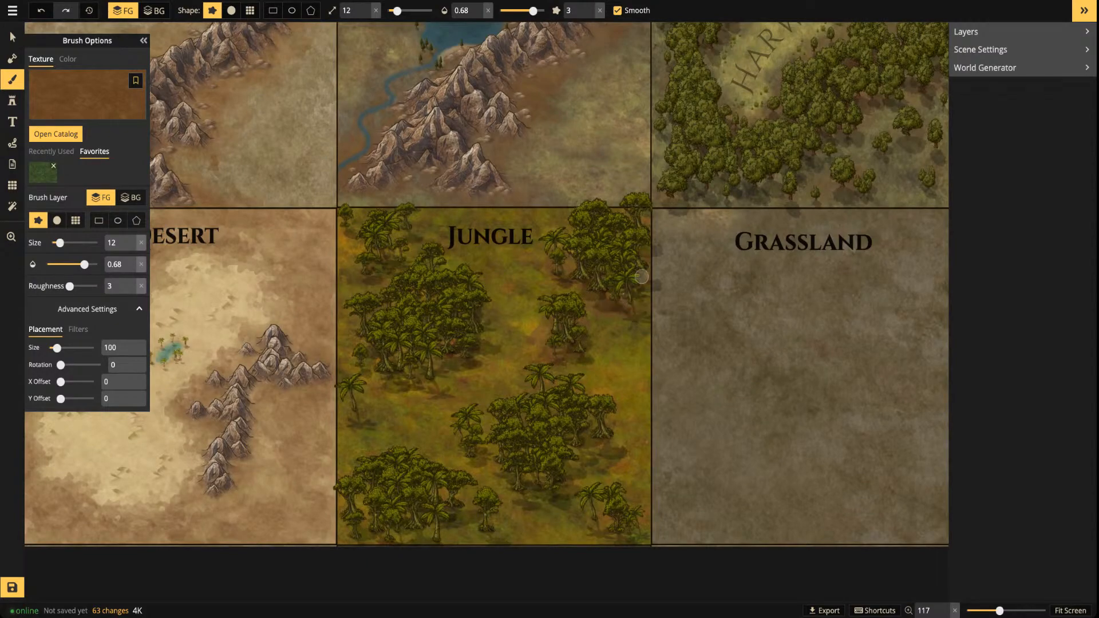
{"action": "left_click_drag", "start_coordinate": [402, 232], "coordinate": [381, 241]}
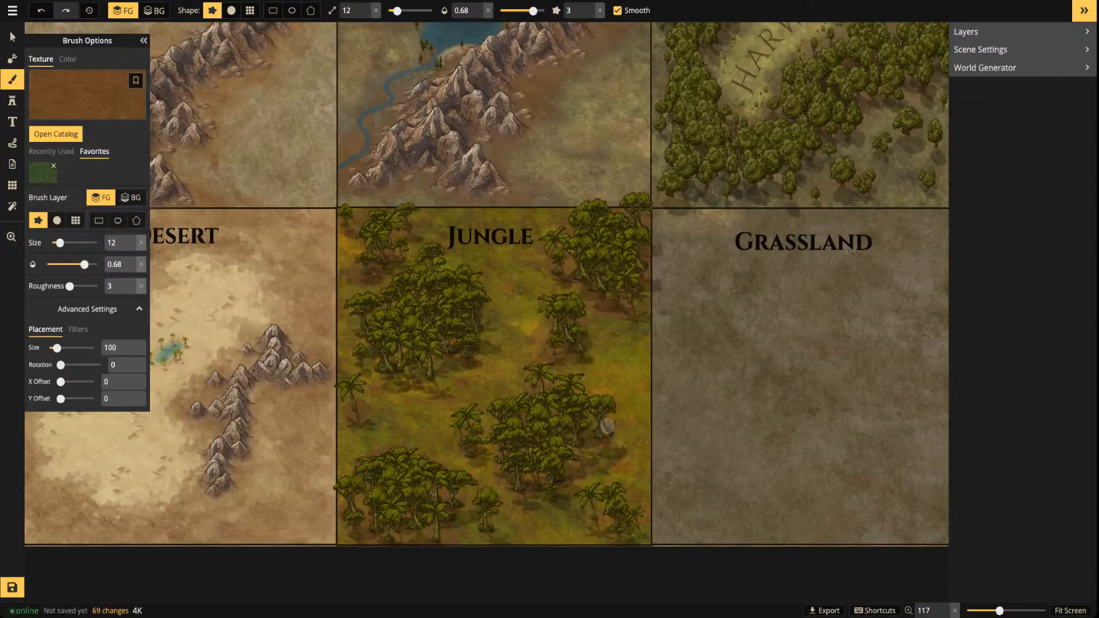
{"action": "left_click", "coordinate": [615, 529]}
{"action": "left_click", "coordinate": [629, 539]}
Raise the brush opacity to 1, reduce its size to 8 and paint smaller, stronger earth patches under the jungle trees
{"action": "key", "text": "0"}
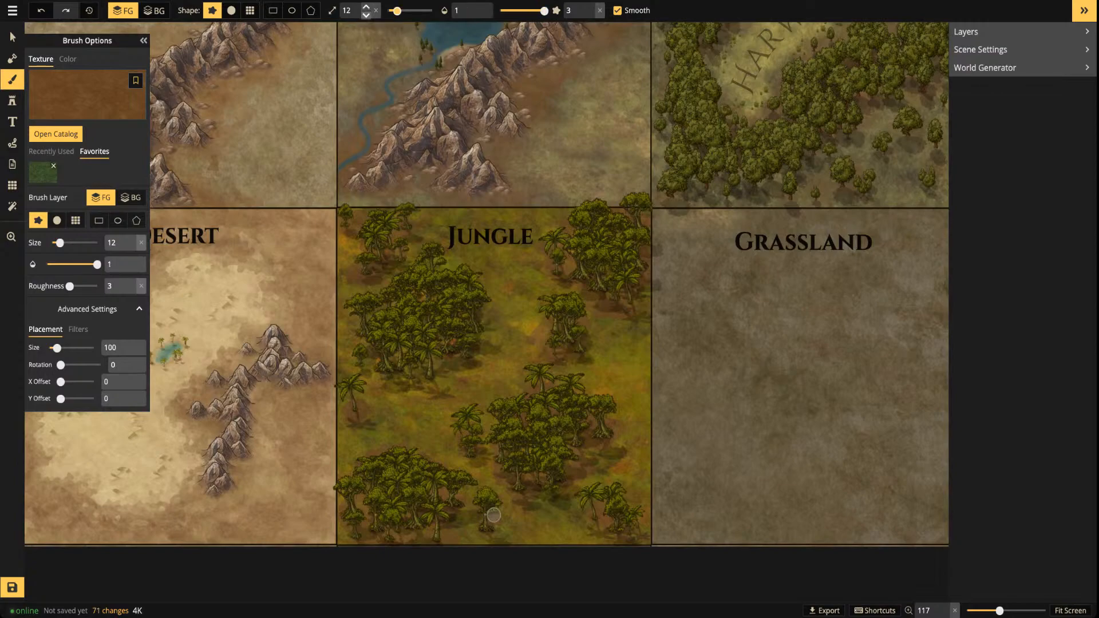
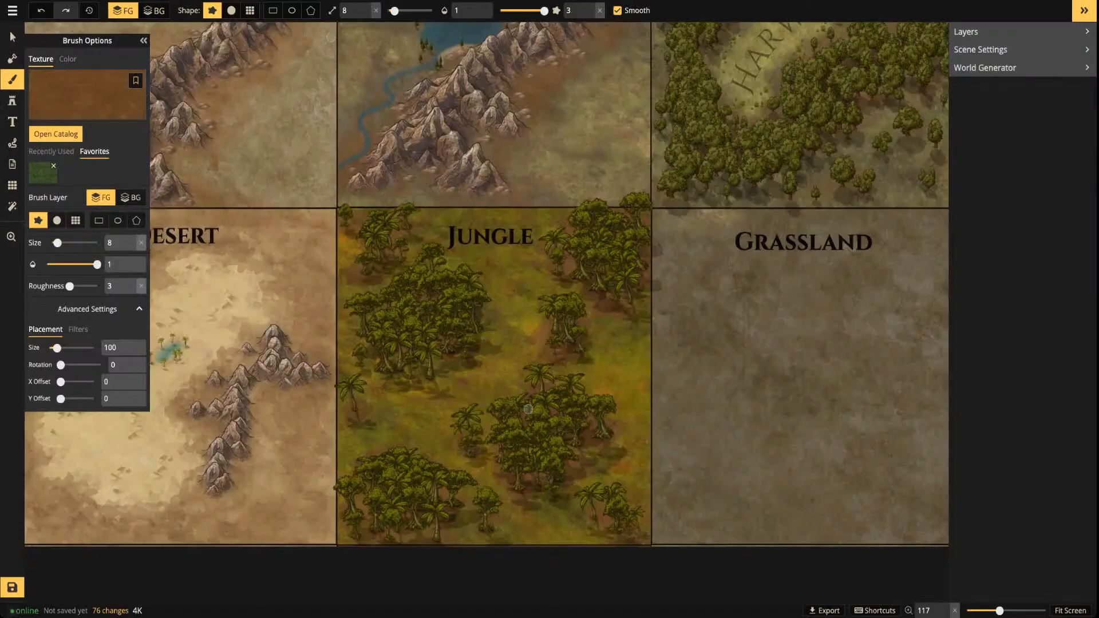
{"action": "scroll", "coordinate": [527, 408], "scroll_direction": "up", "scroll_amount": 2}
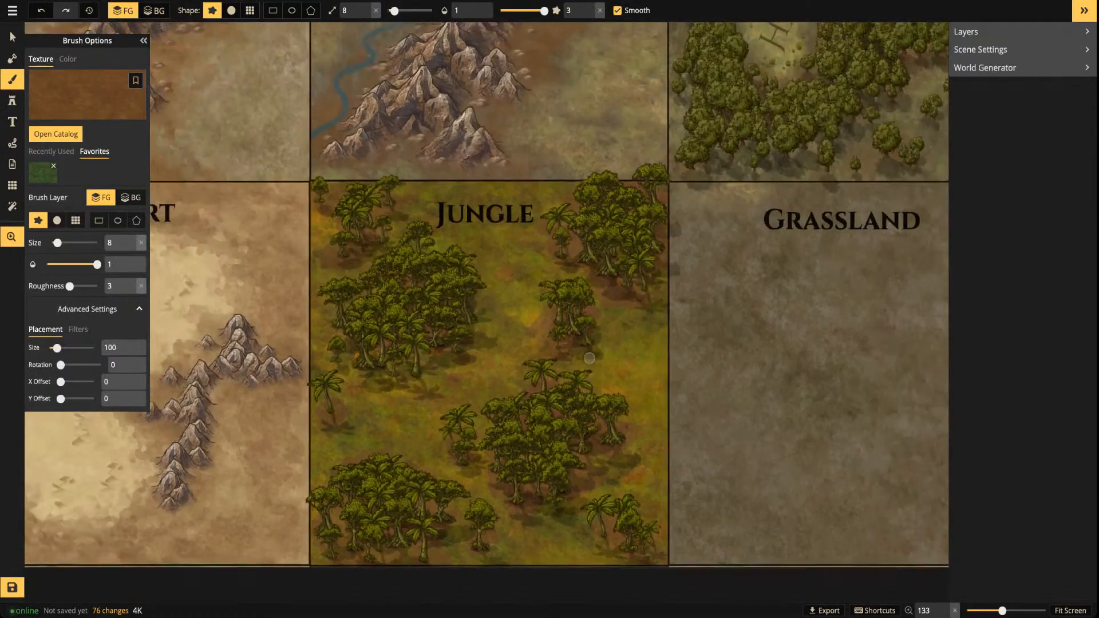
{"action": "left_click_drag", "start_coordinate": [590, 355], "coordinate": [614, 408]}
{"action": "mouse_move", "coordinate": [503, 280]}
{"action": "left_mouse_down"}
{"action": "mouse_move", "coordinate": [548, 374]}
{"action": "mouse_move", "coordinate": [401, 478]}
{"action": "mouse_move", "coordinate": [531, 537]}
{"action": "mouse_move", "coordinate": [680, 400]}
{"action": "left_mouse_up"}
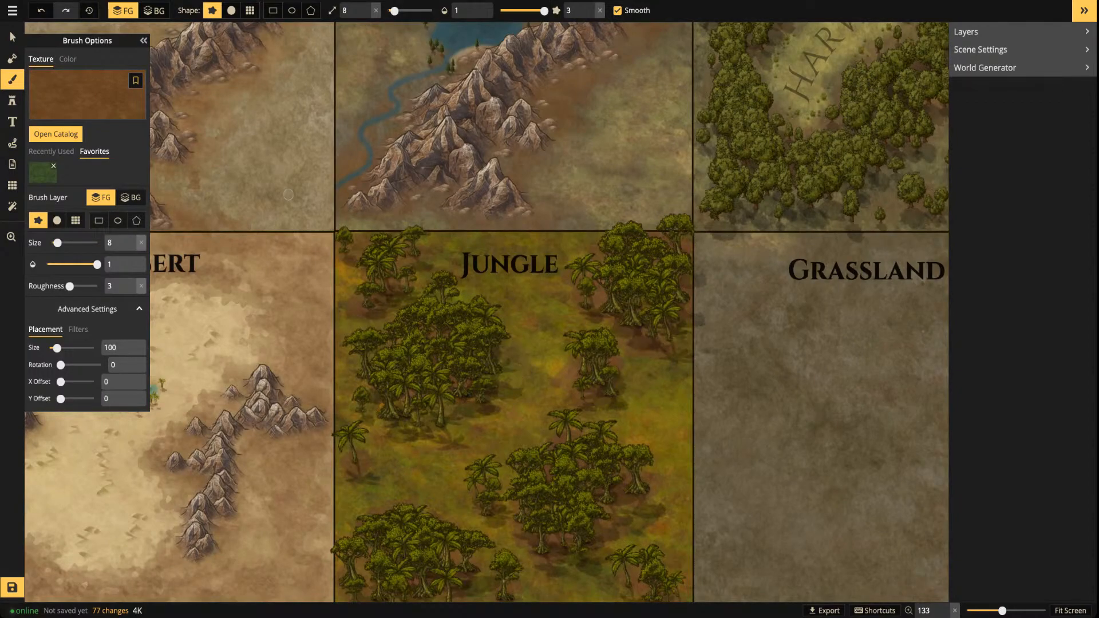
Scatter random grass tufts at size 70 over the clearing between the two western jungle tree clusters
{"action": "left_click", "coordinate": [12, 100]}
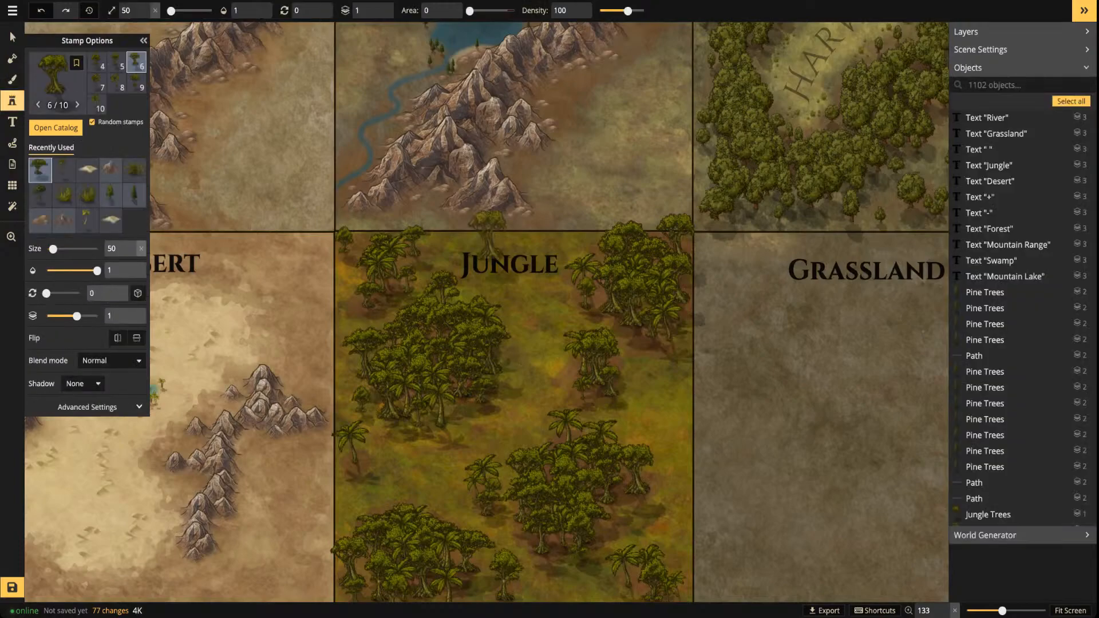
{"action": "left_click", "coordinate": [63, 194]}
{"action": "scroll", "coordinate": [528, 323], "scroll_direction": "up", "scroll_amount": 2}
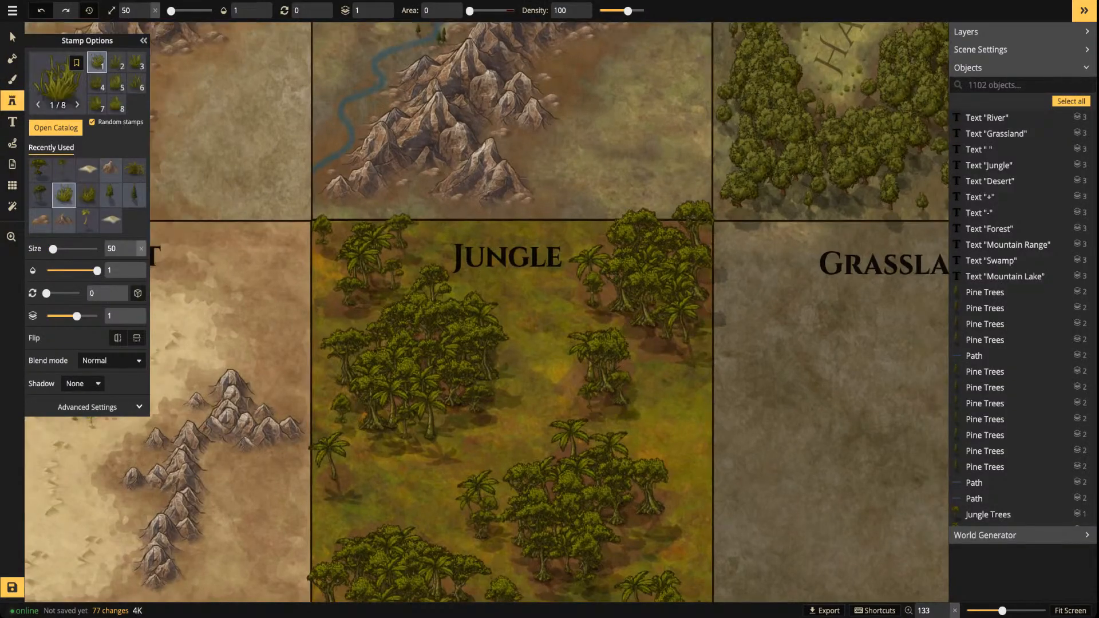
{"action": "scroll", "coordinate": [528, 337], "scroll_direction": "up", "scroll_amount": 3}
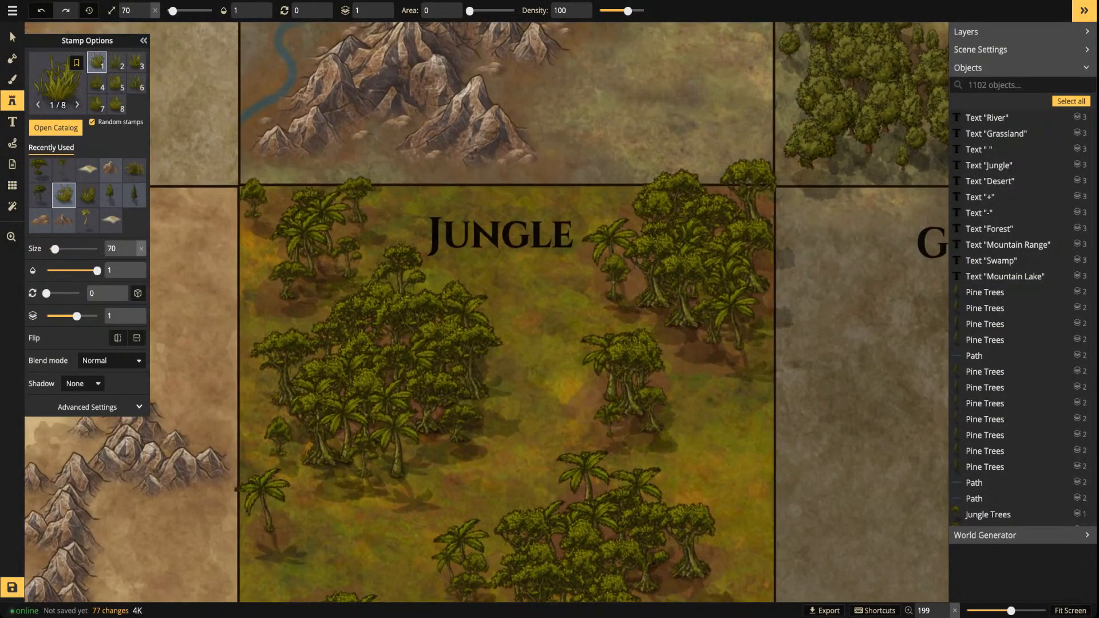
{"action": "scroll", "coordinate": [532, 343], "scroll_direction": "down", "scroll_amount": 3}
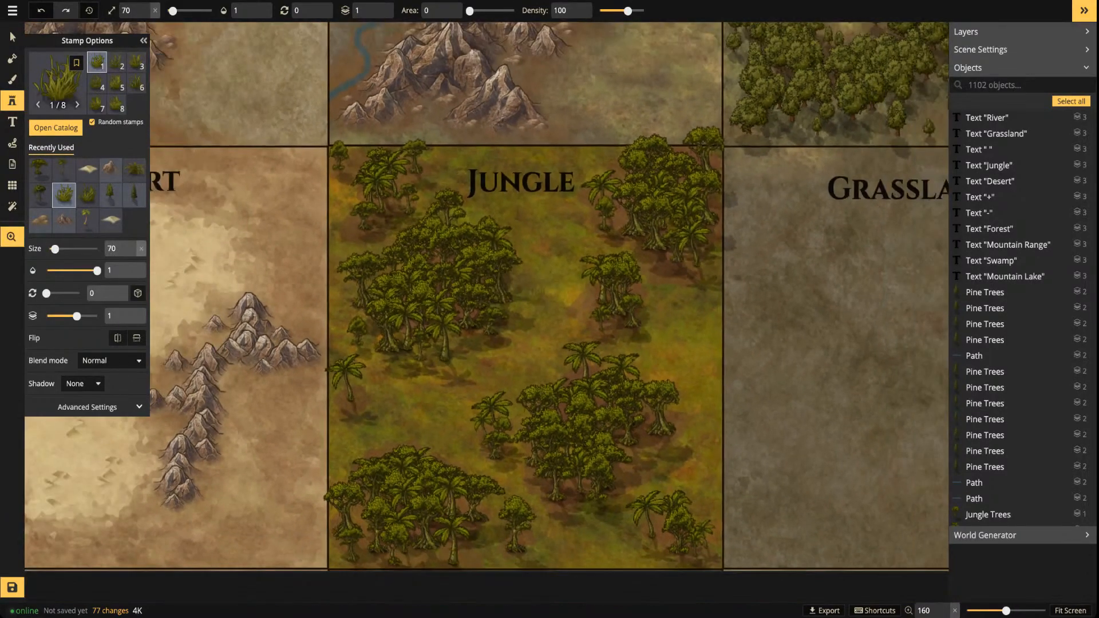
{"action": "left_click_drag", "start_coordinate": [476, 325], "coordinate": [583, 292]}
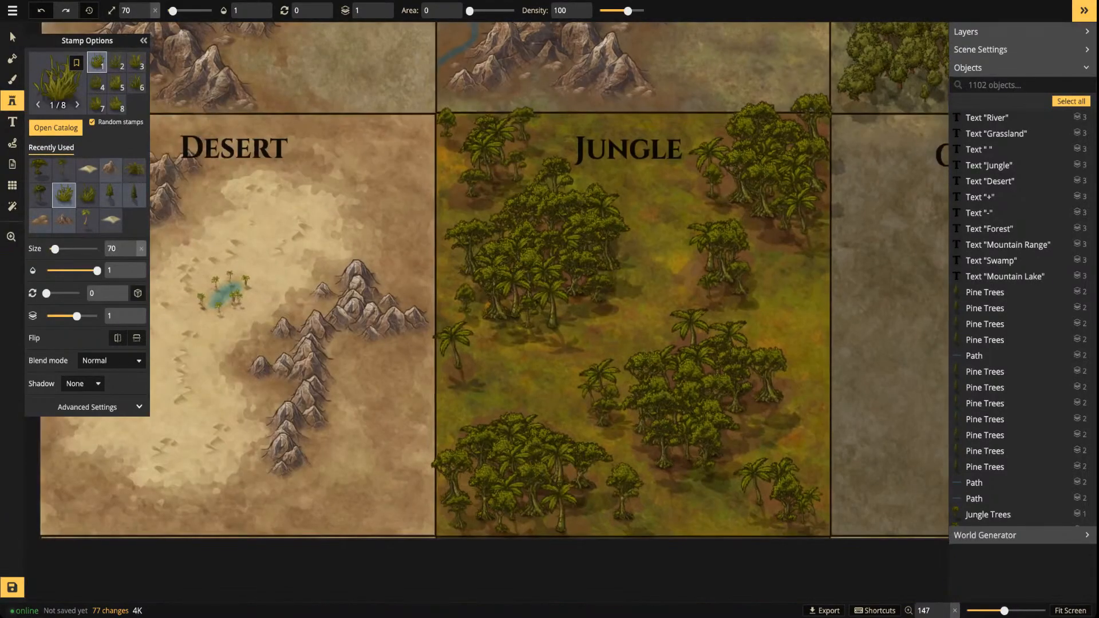
{"action": "left_click", "coordinate": [498, 343]}
{"action": "left_click", "coordinate": [529, 346]}
{"action": "mouse_move", "coordinate": [570, 338]}
{"action": "left_mouse_down"}
{"action": "mouse_move", "coordinate": [534, 365]}
{"action": "mouse_move", "coordinate": [509, 358]}
{"action": "mouse_move", "coordinate": [517, 369]}
{"action": "mouse_move", "coordinate": [452, 412]}
{"action": "mouse_move", "coordinate": [455, 432]}
{"action": "mouse_move", "coordinate": [443, 382]}
{"action": "mouse_move", "coordinate": [557, 390]}
{"action": "mouse_move", "coordinate": [558, 420]}
{"action": "mouse_move", "coordinate": [578, 415]}
{"action": "mouse_move", "coordinate": [598, 344]}
{"action": "mouse_move", "coordinate": [575, 327]}
{"action": "mouse_move", "coordinate": [535, 335]}
{"action": "mouse_move", "coordinate": [443, 313]}
{"action": "mouse_move", "coordinate": [529, 399]}
{"action": "left_mouse_up"}
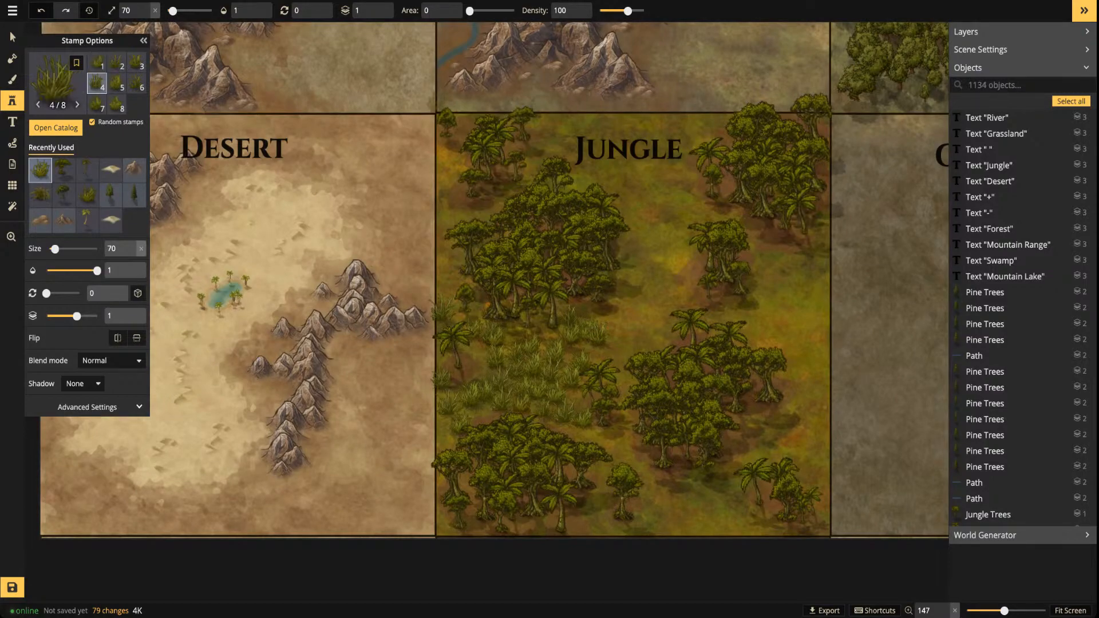
Reduce the grass stamp size to 23 and fill the same jungle clearing with many smaller tufts
{"action": "left_click_drag", "start_coordinate": [173, 11], "coordinate": [169, 11]}
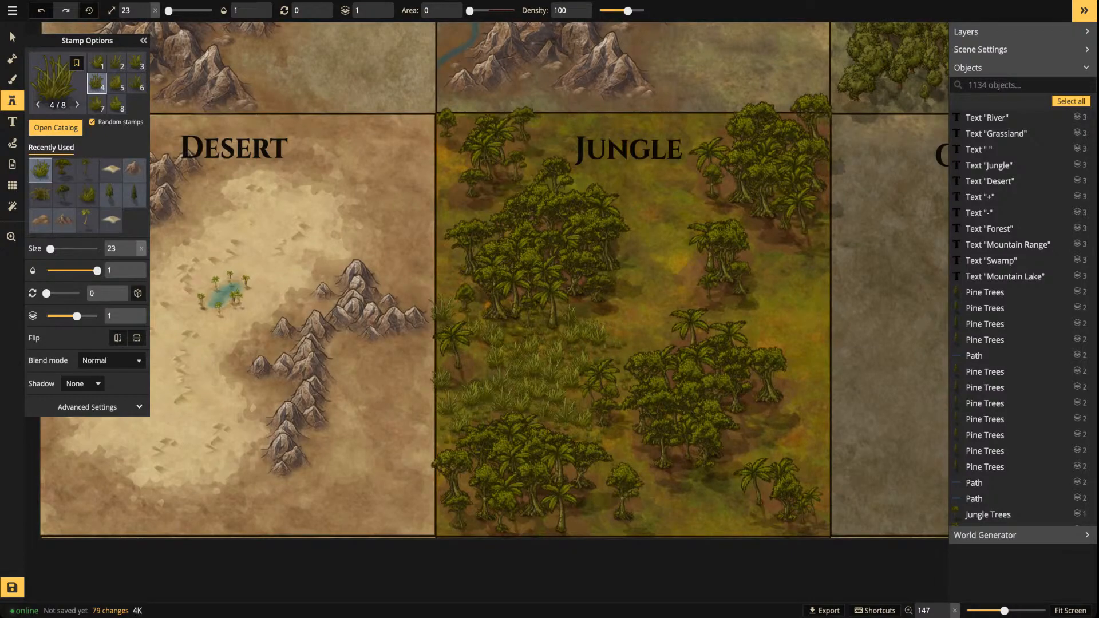
{"action": "left_click", "coordinate": [478, 371]}
{"action": "left_click", "coordinate": [631, 325]}
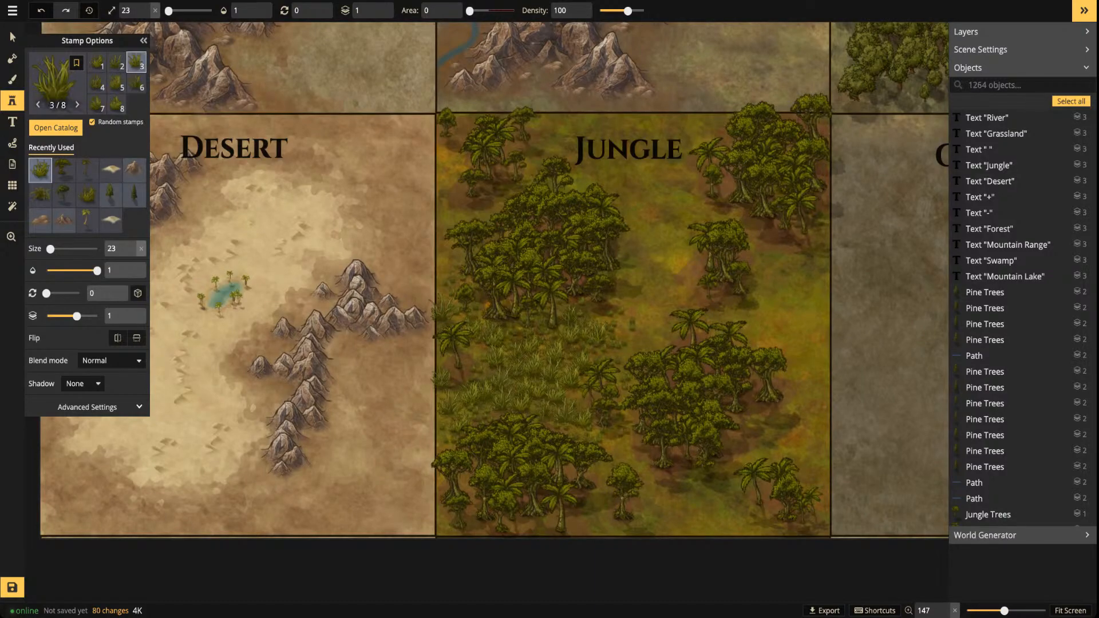
Compare the Jungle region with the Forest and Swamp regions, clear any selection, and examine the new grass up close
{"action": "scroll", "coordinate": [404, 222], "scroll_direction": "down", "scroll_amount": 2}
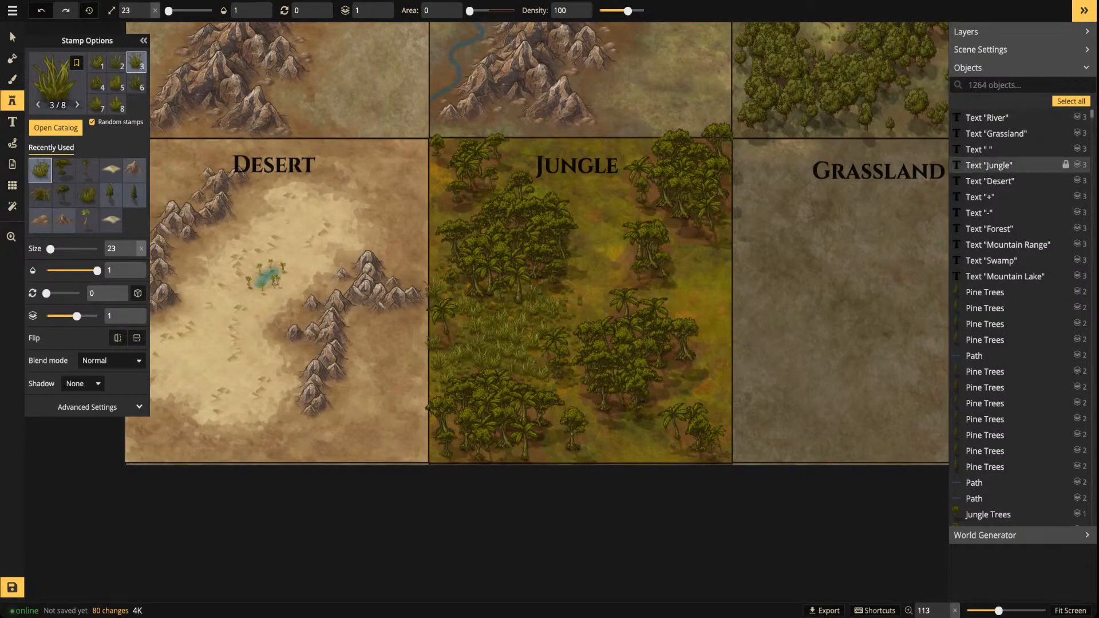
{"action": "left_click", "coordinate": [12, 37]}
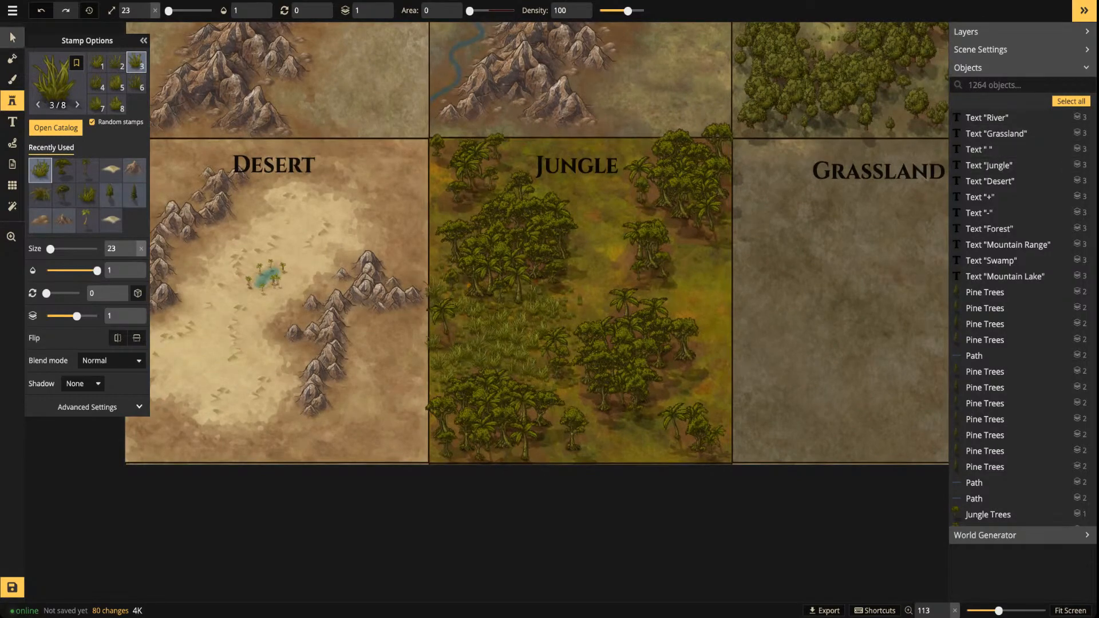
{"action": "left_click", "coordinate": [493, 358]}
{"action": "scroll", "coordinate": [493, 358], "scroll_direction": "down", "scroll_amount": 1}
{"action": "left_click_drag", "start_coordinate": [496, 350], "coordinate": [446, 501]}
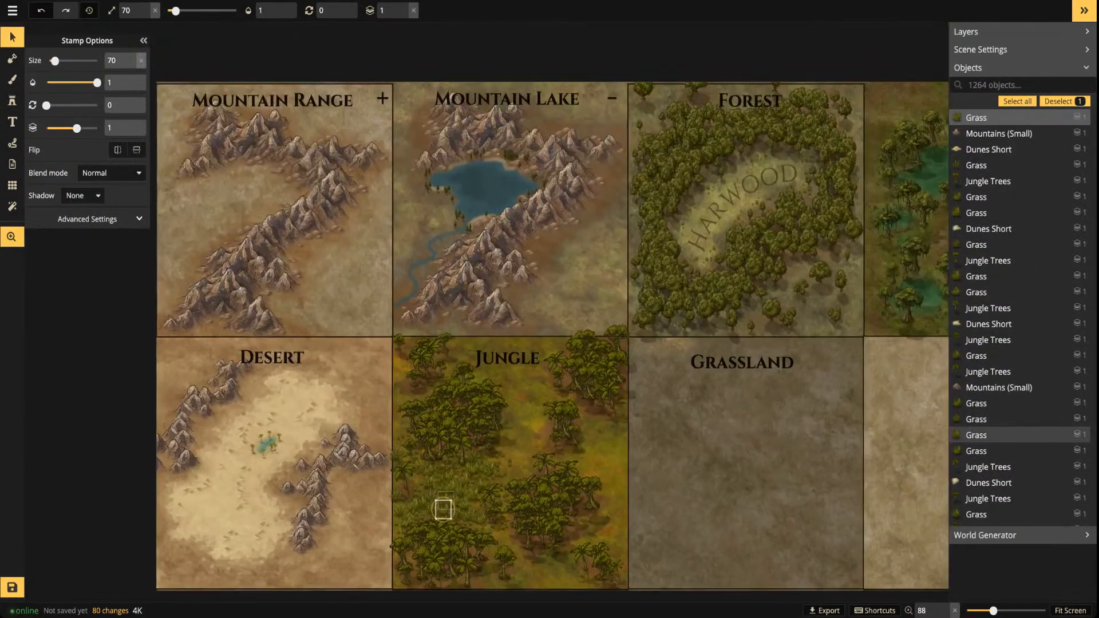
{"action": "left_click_drag", "start_coordinate": [804, 288], "coordinate": [581, 360]}
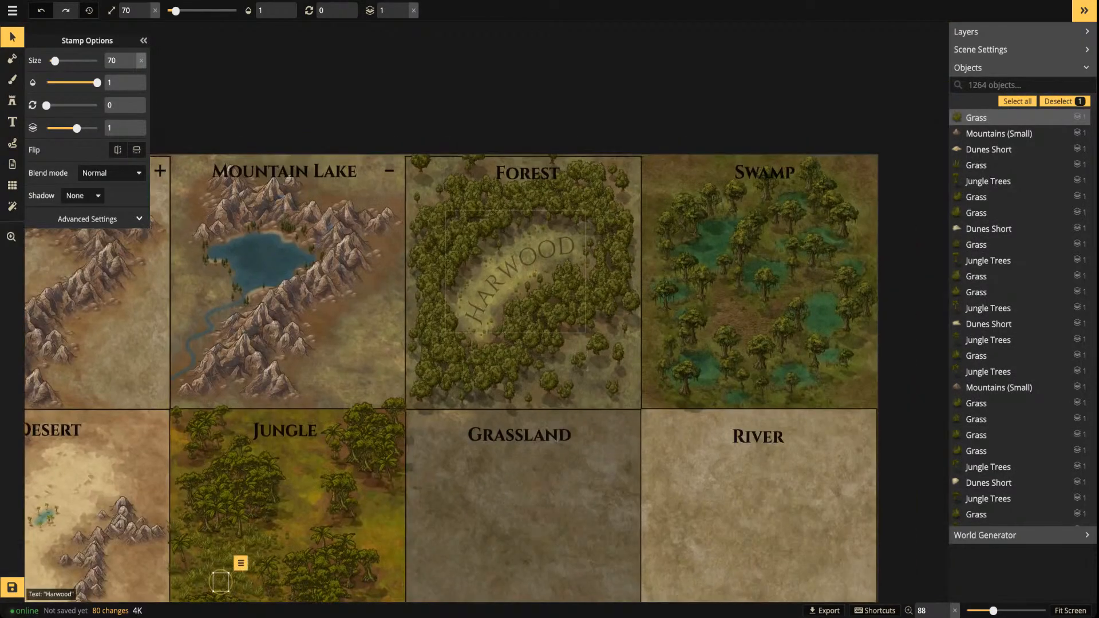
{"action": "left_click", "coordinate": [996, 85]}
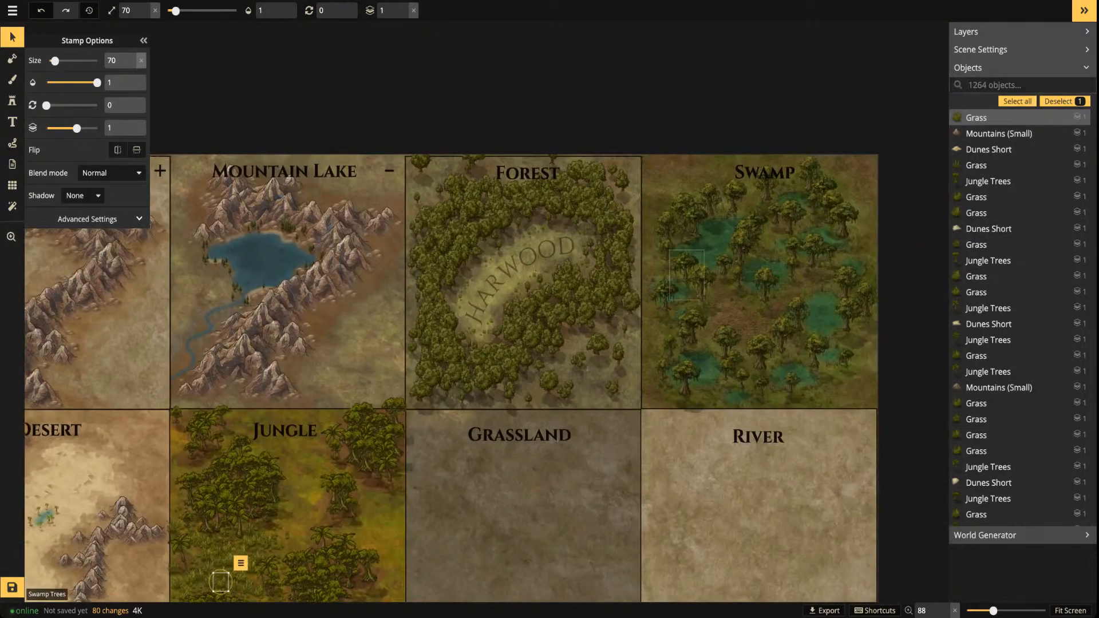
{"action": "scroll", "coordinate": [703, 261], "scroll_direction": "down", "scroll_amount": 2}
{"action": "left_click_drag", "start_coordinate": [444, 395], "coordinate": [666, 220]}
{"action": "scroll", "coordinate": [613, 373], "scroll_direction": "up", "scroll_amount": 1}
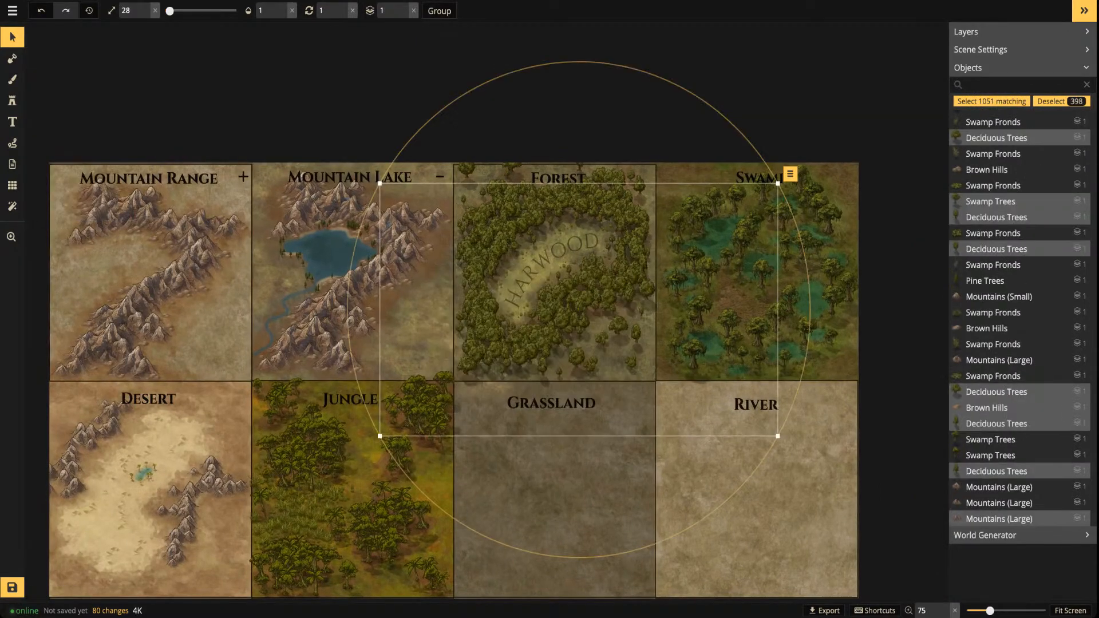
{"action": "key", "text": "Escape"}
{"action": "key", "text": "space"}
{"action": "left_click_drag", "start_coordinate": [305, 528], "coordinate": [468, 337]}
{"action": "scroll", "coordinate": [468, 335], "scroll_direction": "up", "scroll_amount": 5}
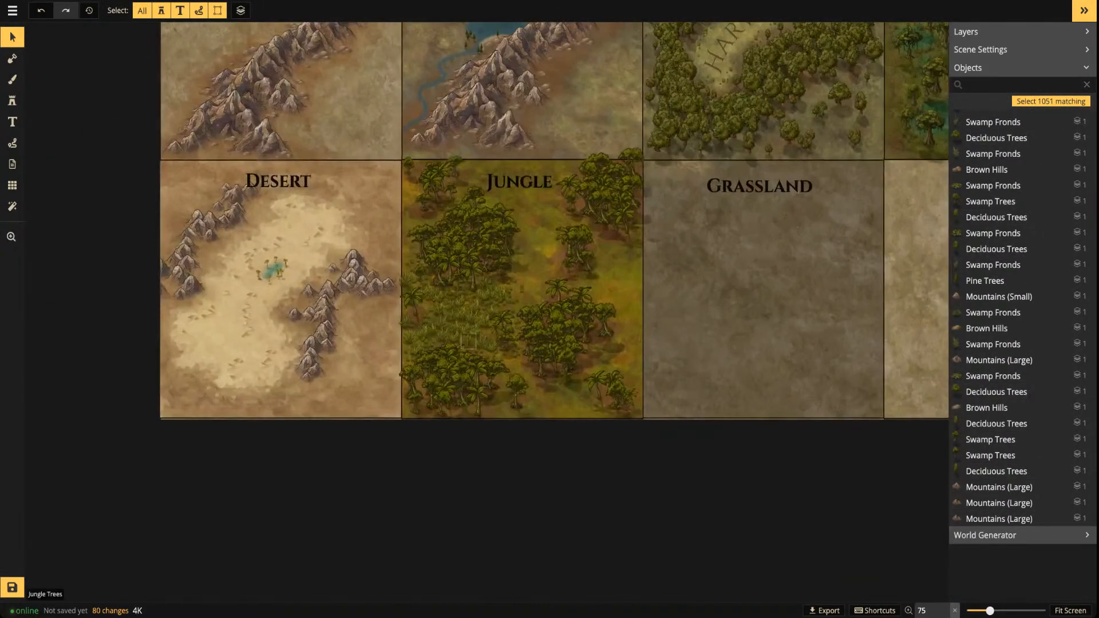
{"action": "scroll", "coordinate": [463, 312], "scroll_direction": "up", "scroll_amount": 4}
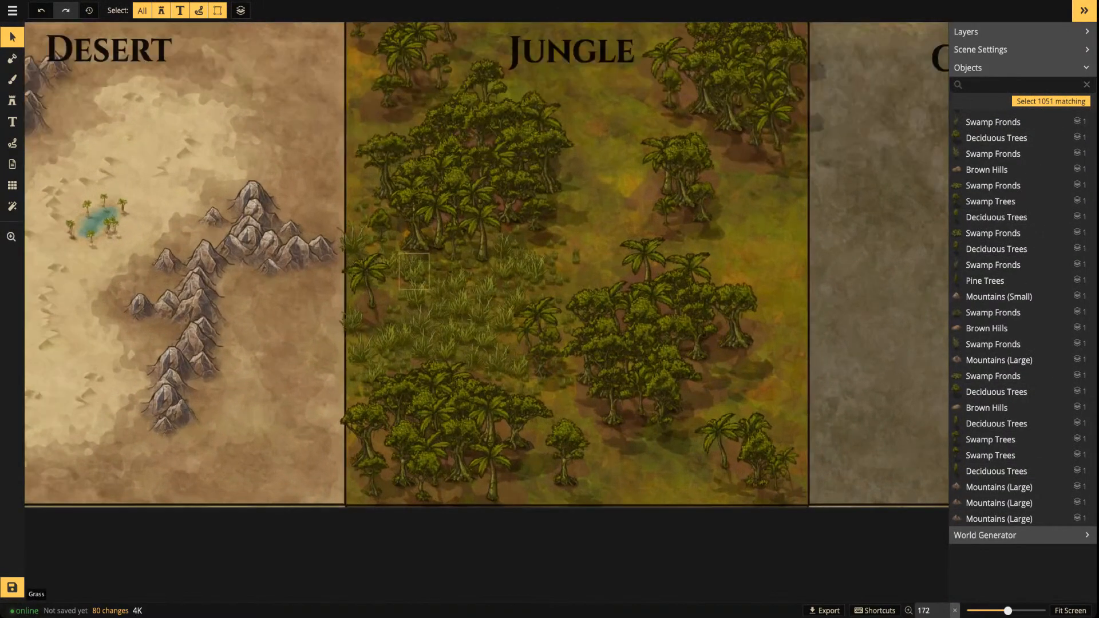
Select the small grass tufts in the jungle's western clearing, leaving the overlapping jungle trees out of the selection
{"action": "left_click_drag", "start_coordinate": [415, 271], "coordinate": [525, 354]}
{"action": "left_click", "coordinate": [531, 345], "text": "shift"}
{"action": "left_click", "coordinate": [540, 349], "text": "shift"}
{"action": "left_click", "coordinate": [547, 366], "text": "shift"}
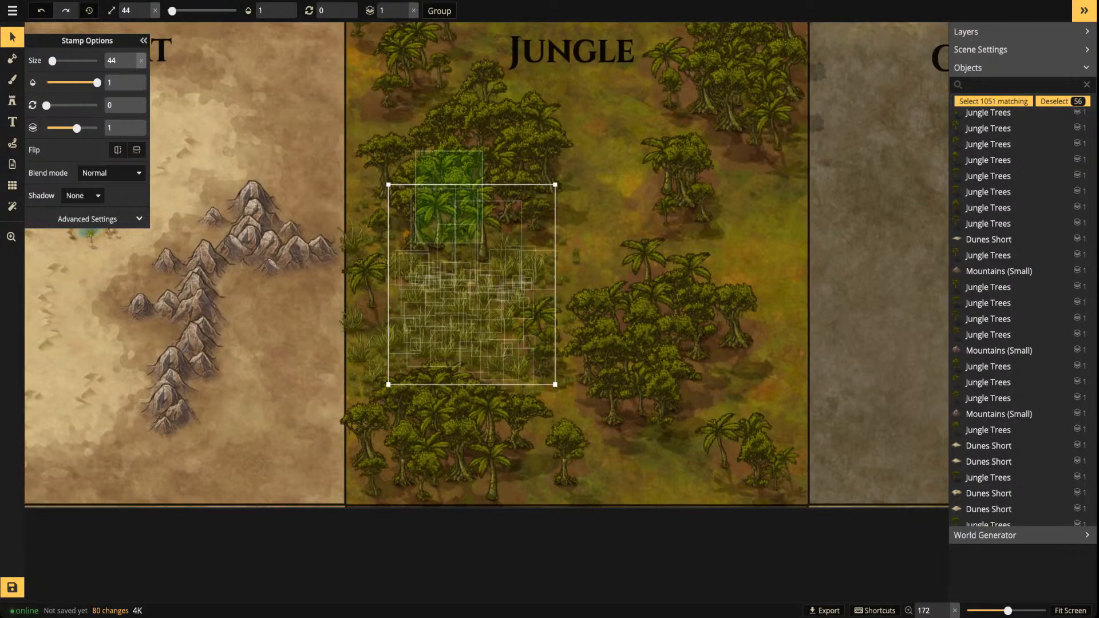
{"action": "left_click", "coordinate": [422, 232], "text": "shift"}
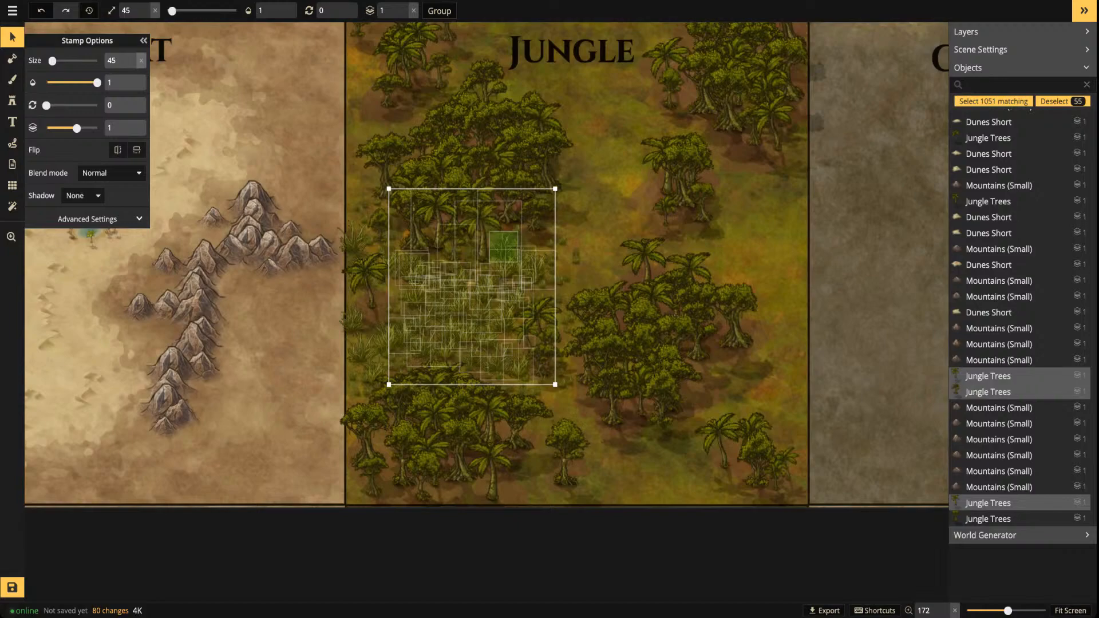
{"action": "scroll", "coordinate": [1019, 194], "scroll_direction": "down", "scroll_amount": 3}
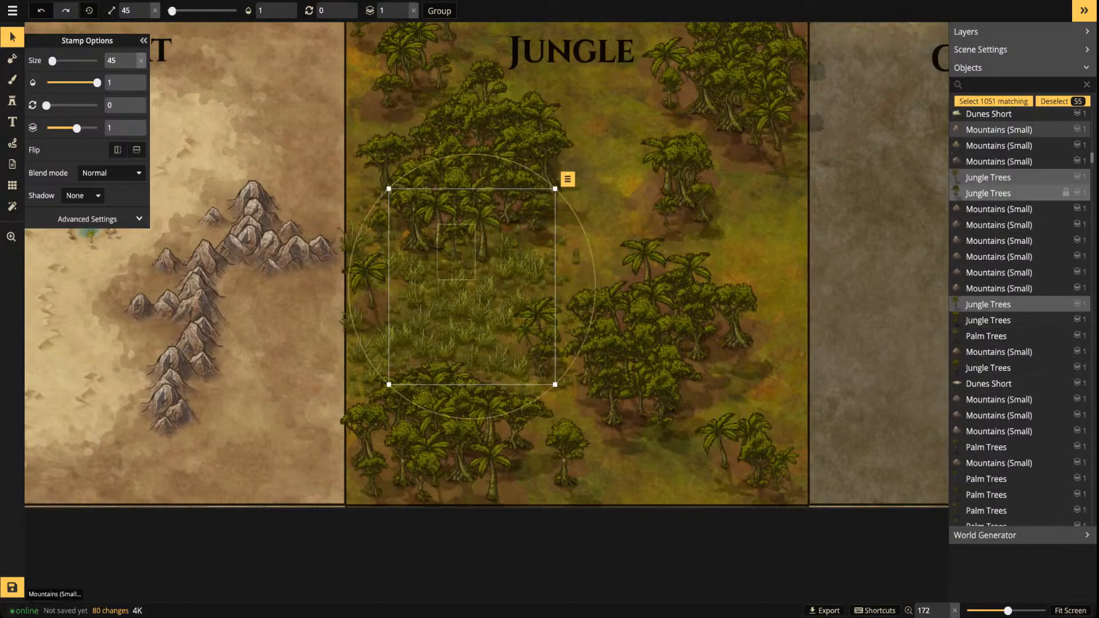
{"action": "left_click", "coordinate": [987, 177], "text": "shift"}
{"action": "left_click", "coordinate": [987, 193], "text": "shift"}
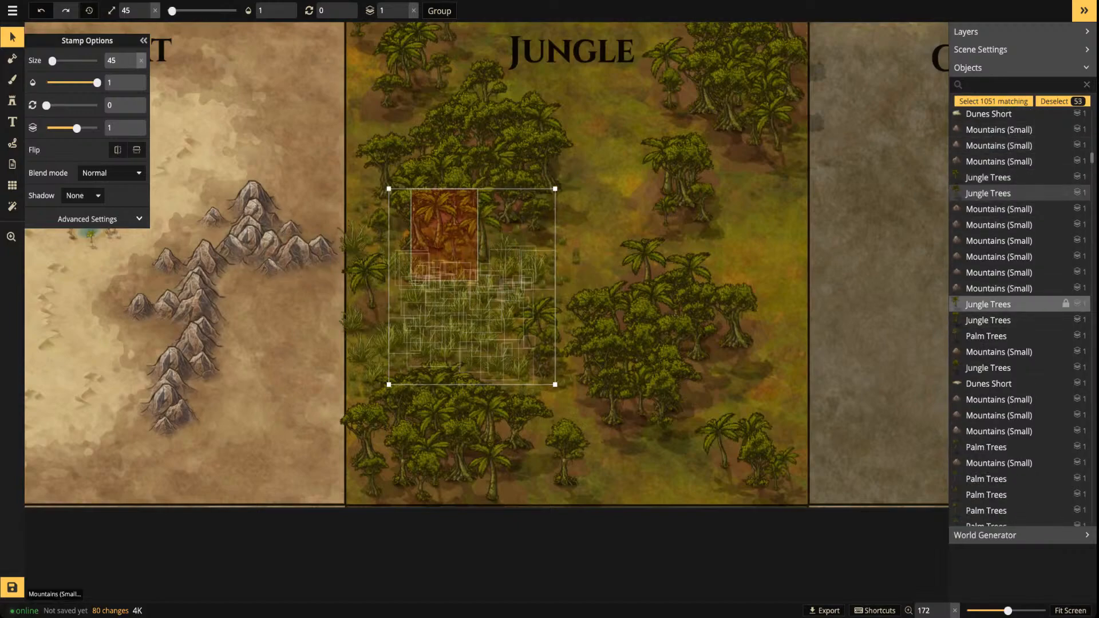
{"action": "left_click", "coordinate": [988, 304], "text": "shift"}
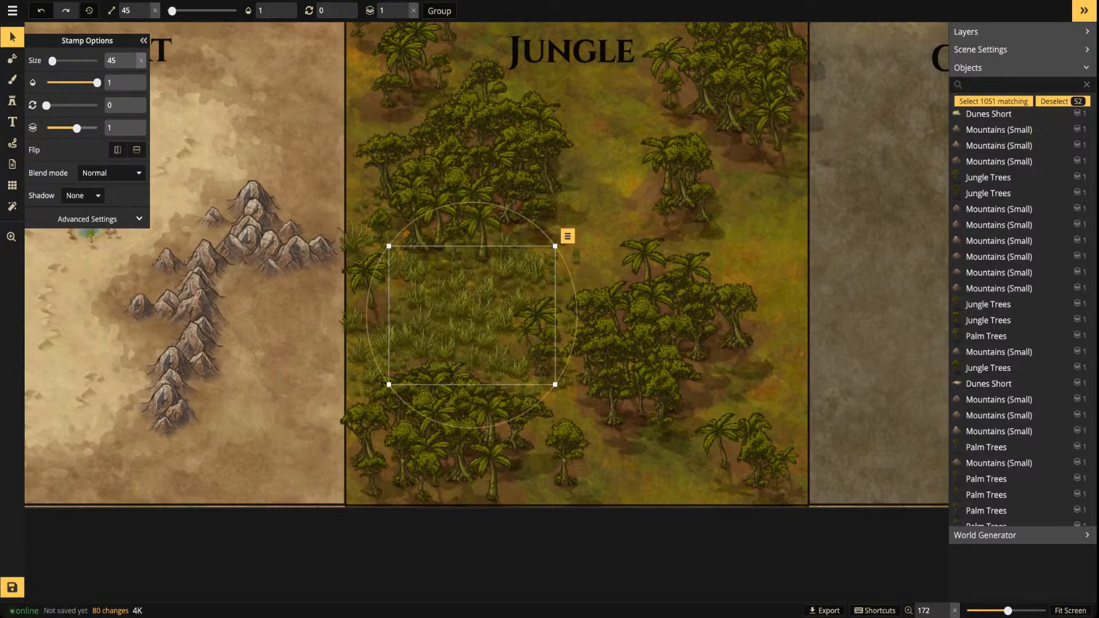
Set the blend mode of the selected clearing grass to Luminosity
{"action": "left_click", "coordinate": [87, 218]}
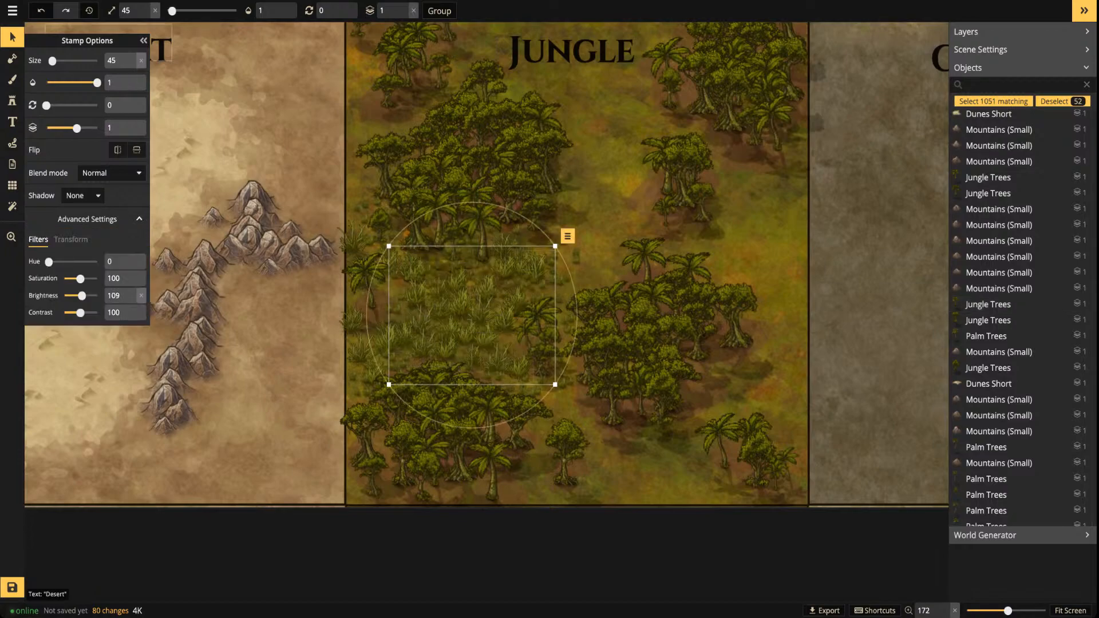
{"action": "left_click", "coordinate": [111, 173]}
{"action": "scroll", "coordinate": [87, 287], "scroll_direction": "down", "scroll_amount": 2}
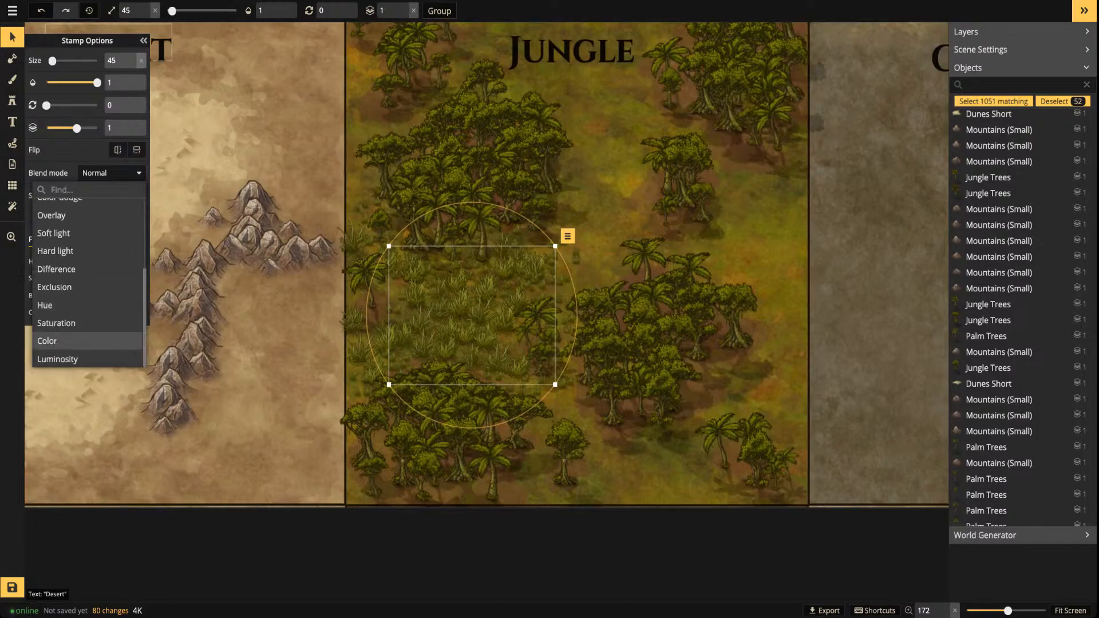
{"action": "left_click", "coordinate": [87, 359]}
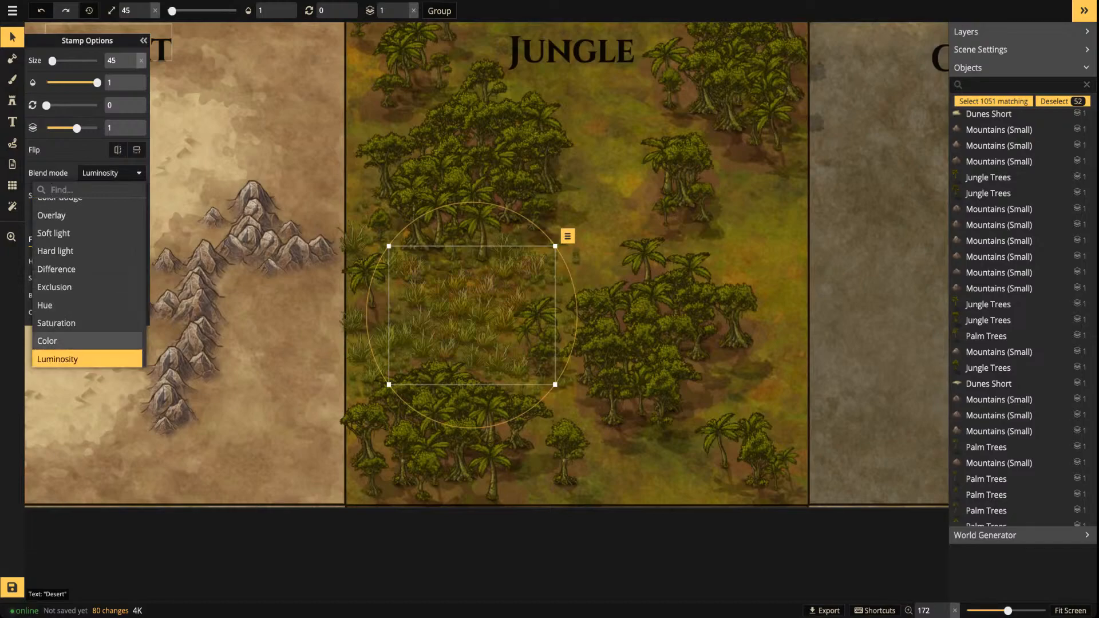
{"action": "left_click", "coordinate": [87, 359]}
{"action": "scroll", "coordinate": [475, 293], "scroll_direction": "down", "scroll_amount": 3}
{"action": "left_click_drag", "start_coordinate": [475, 293], "coordinate": [546, 270]}
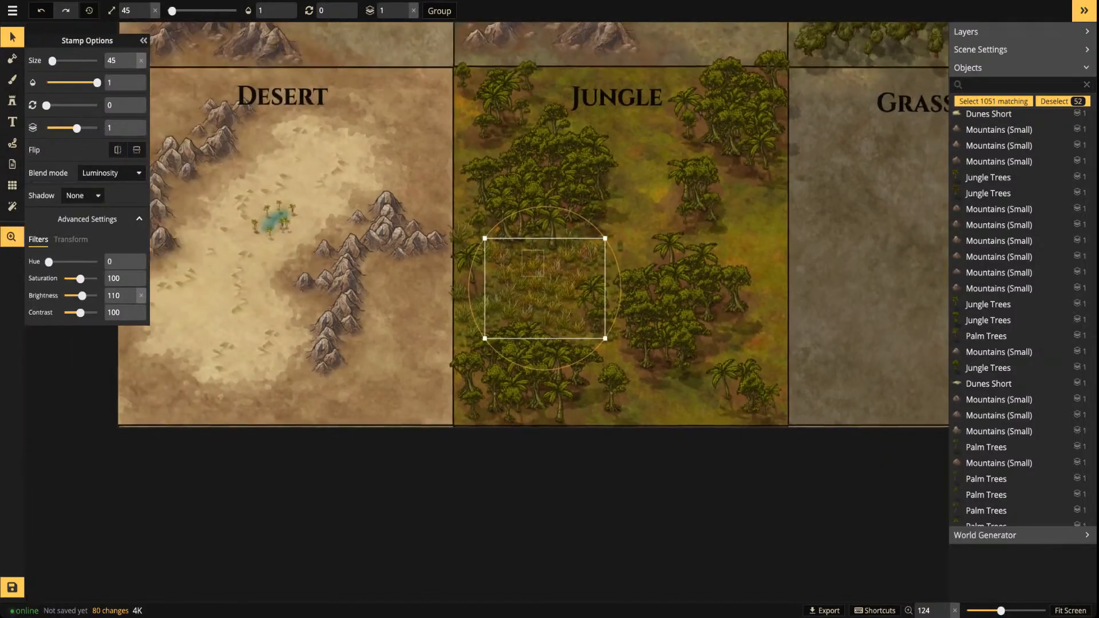
{"action": "scroll", "coordinate": [470, 340], "scroll_direction": "up", "scroll_amount": 2}
Apply the Luminosity blend mode to two larger grass tufts at the clearing's western edge and clear the selection
{"action": "left_click", "coordinate": [480, 298]}
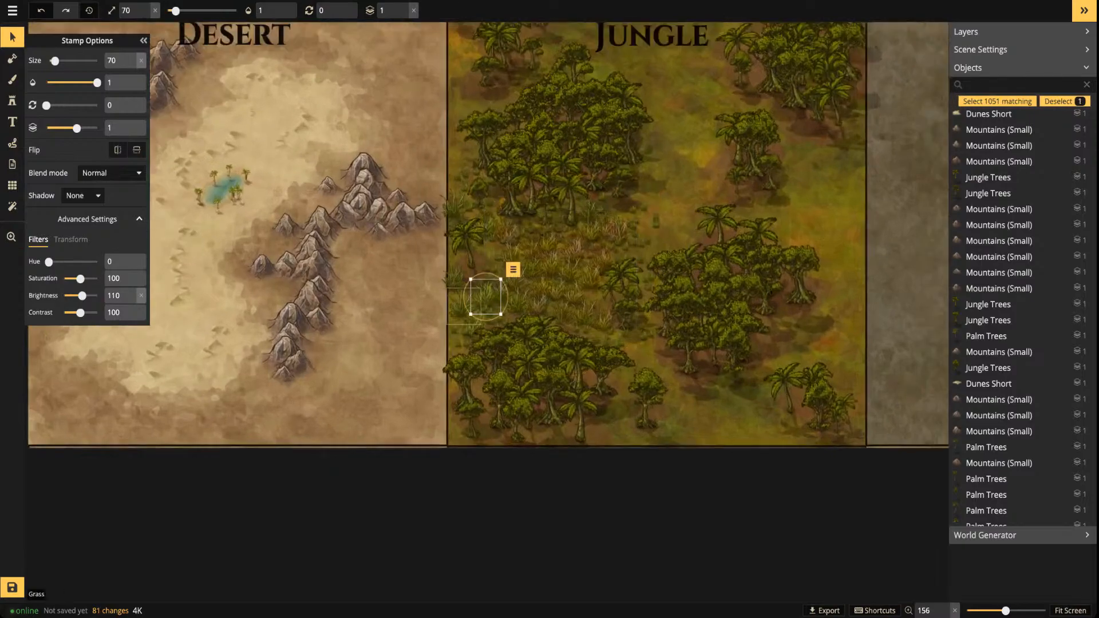
{"action": "left_click", "coordinate": [461, 309], "text": "shift"}
{"action": "left_click", "coordinate": [111, 173]}
{"action": "scroll", "coordinate": [87, 286], "scroll_direction": "down", "scroll_amount": 3}
{"action": "left_click", "coordinate": [87, 359]}
{"action": "scroll", "coordinate": [594, 272], "scroll_direction": "down", "scroll_amount": 3}
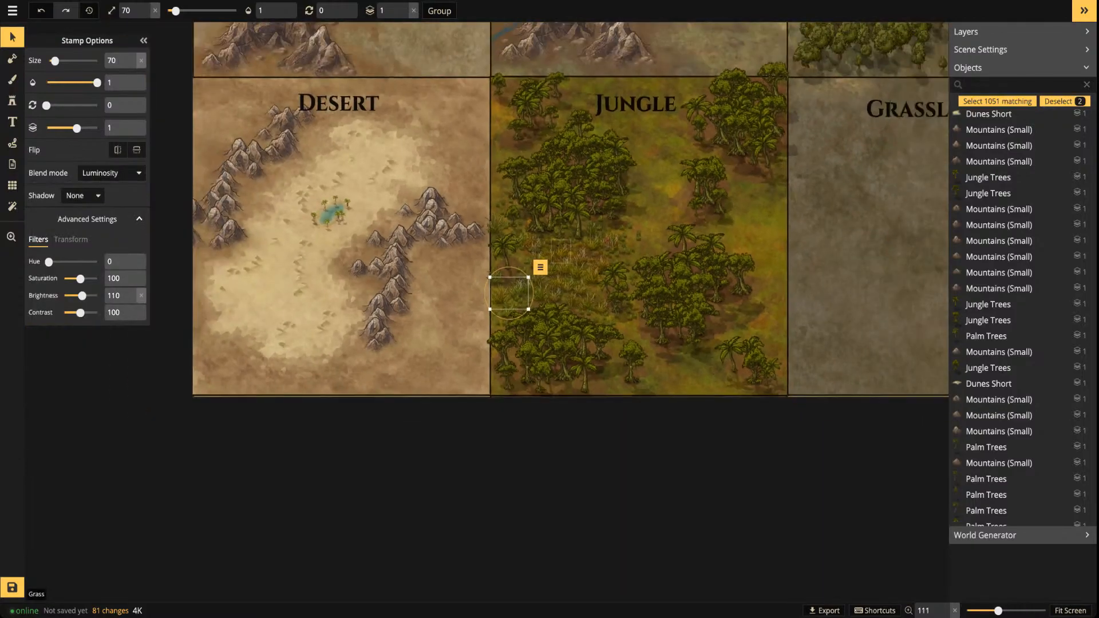
{"action": "key", "text": "Escape"}
Paint a few more brown earth patches with the size 8 brush among the northwestern jungle trees
{"action": "scroll", "coordinate": [560, 276], "scroll_direction": "up", "scroll_amount": 4}
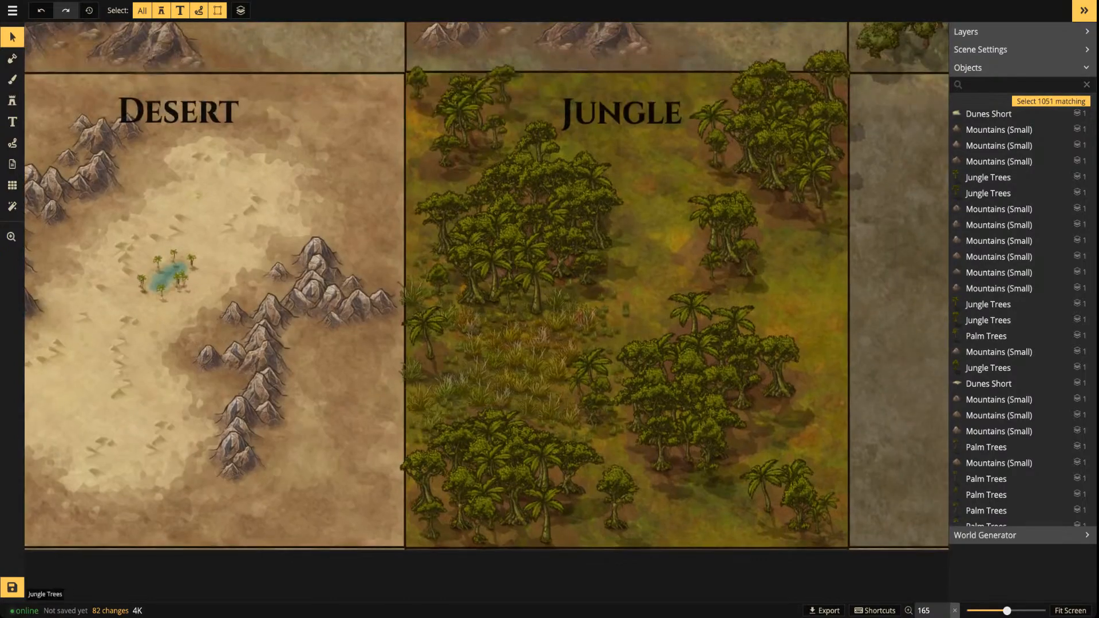
{"action": "scroll", "coordinate": [592, 344], "scroll_direction": "up", "scroll_amount": 2}
{"action": "scroll", "coordinate": [592, 344], "scroll_direction": "up", "scroll_amount": 3}
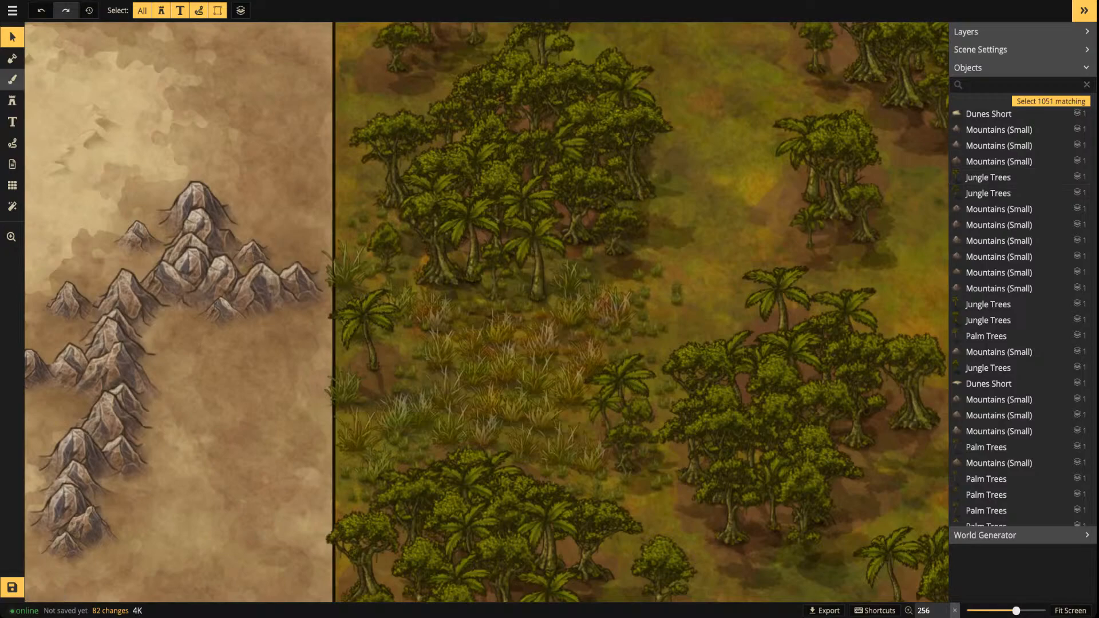
{"action": "left_click", "coordinate": [12, 79]}
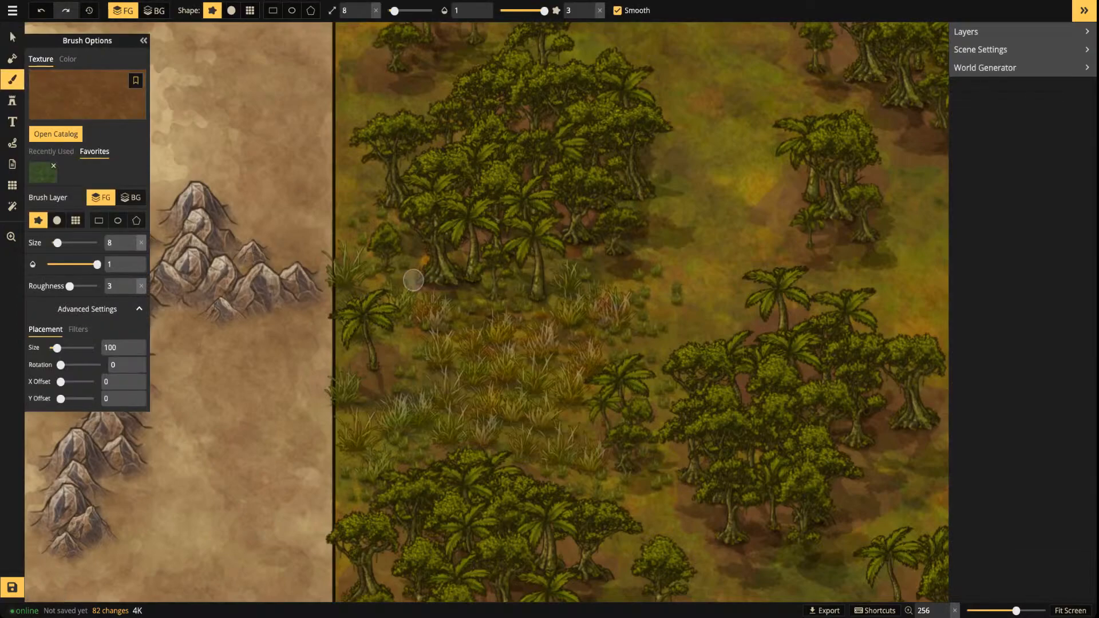
{"action": "left_click_drag", "start_coordinate": [523, 281], "coordinate": [533, 298]}
{"action": "left_click_drag", "start_coordinate": [567, 128], "coordinate": [574, 121]}
{"action": "left_click_drag", "start_coordinate": [617, 235], "coordinate": [629, 235]}
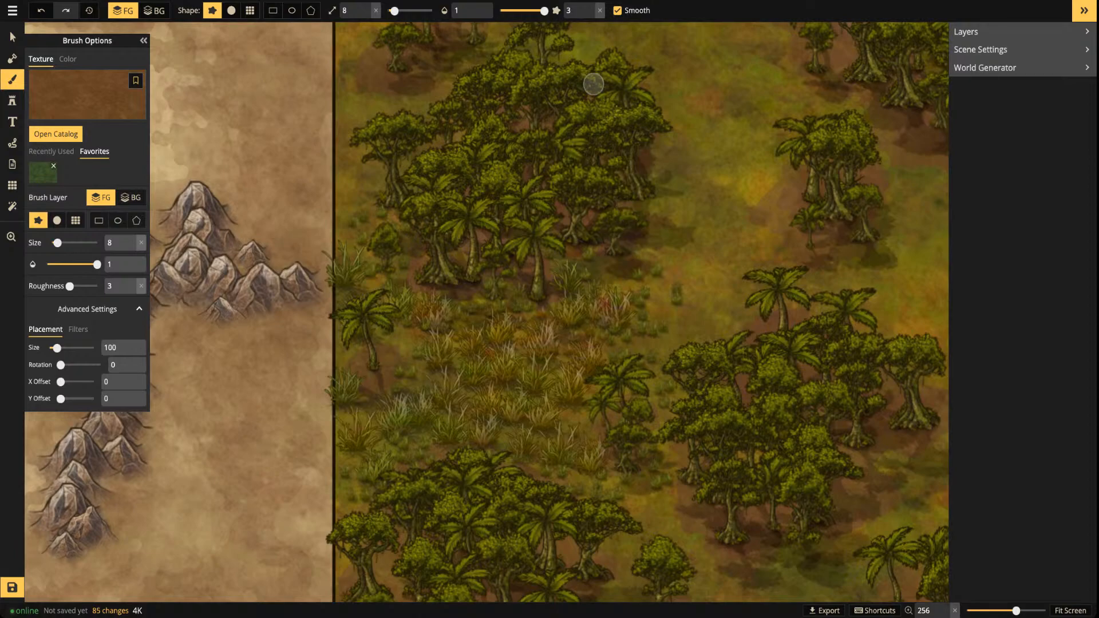
{"action": "scroll", "coordinate": [593, 84], "scroll_direction": "down", "scroll_amount": 3}
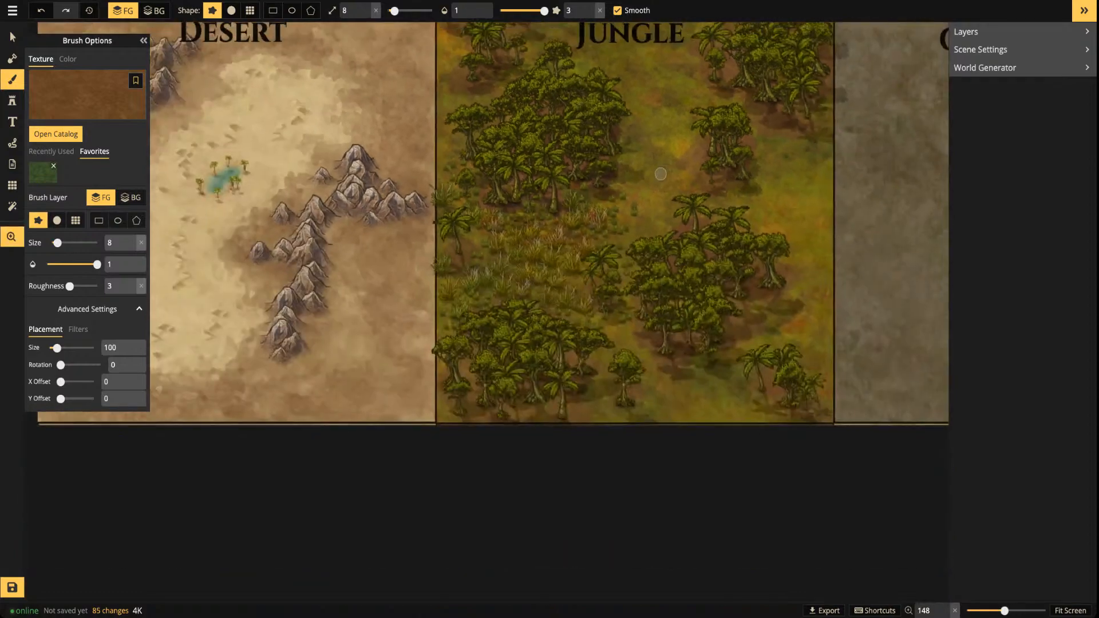
Select a group of clearing grass tufts without the trees and place copies among the northwestern and southwestern jungle clusters
{"action": "key", "text": "v"}
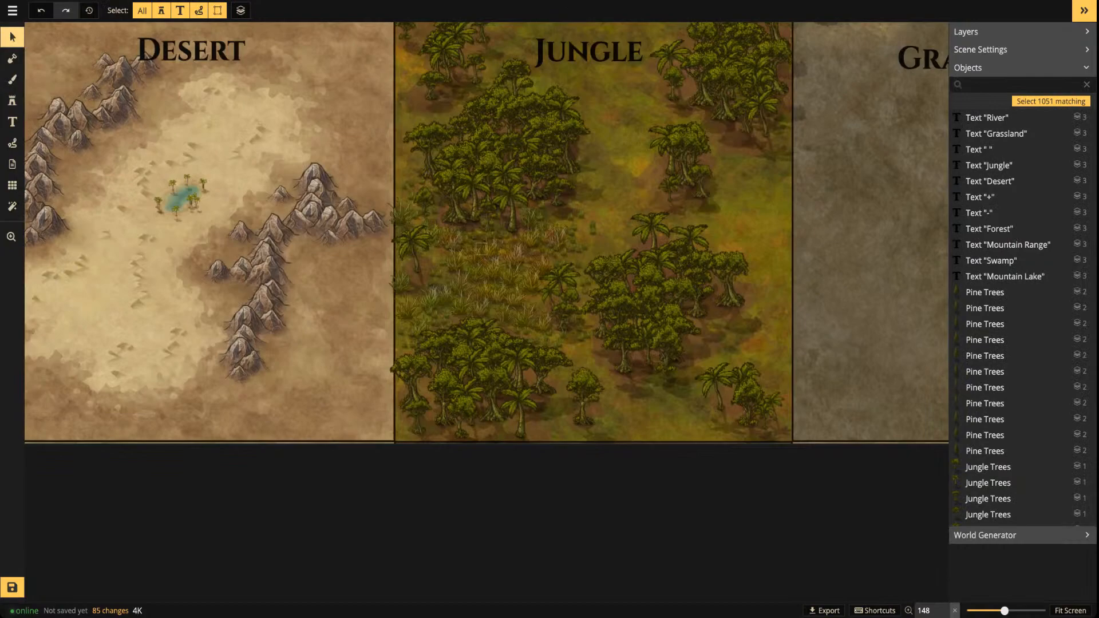
{"action": "left_click_drag", "start_coordinate": [469, 250], "coordinate": [512, 293]}
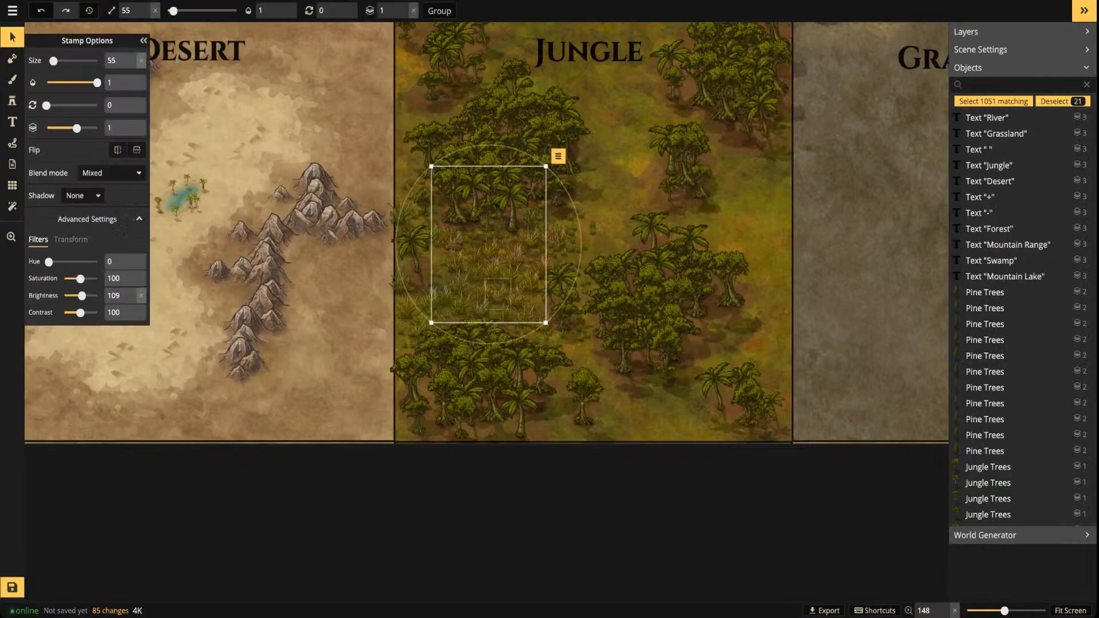
{"action": "left_click", "coordinate": [461, 200], "text": "shift"}
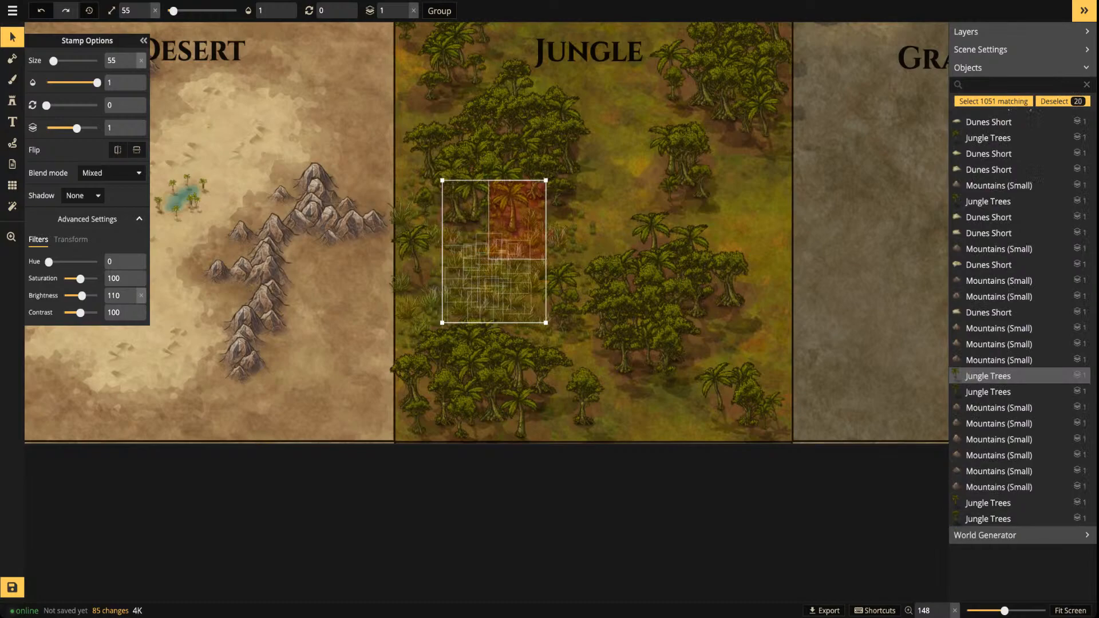
{"action": "left_click", "coordinate": [513, 209], "text": "shift"}
{"action": "left_click_drag", "start_coordinate": [477, 274], "coordinate": [472, 100]}
{"action": "key", "text": "ctrl+v"}
{"action": "left_click_drag", "start_coordinate": [636, 326], "coordinate": [486, 371]}
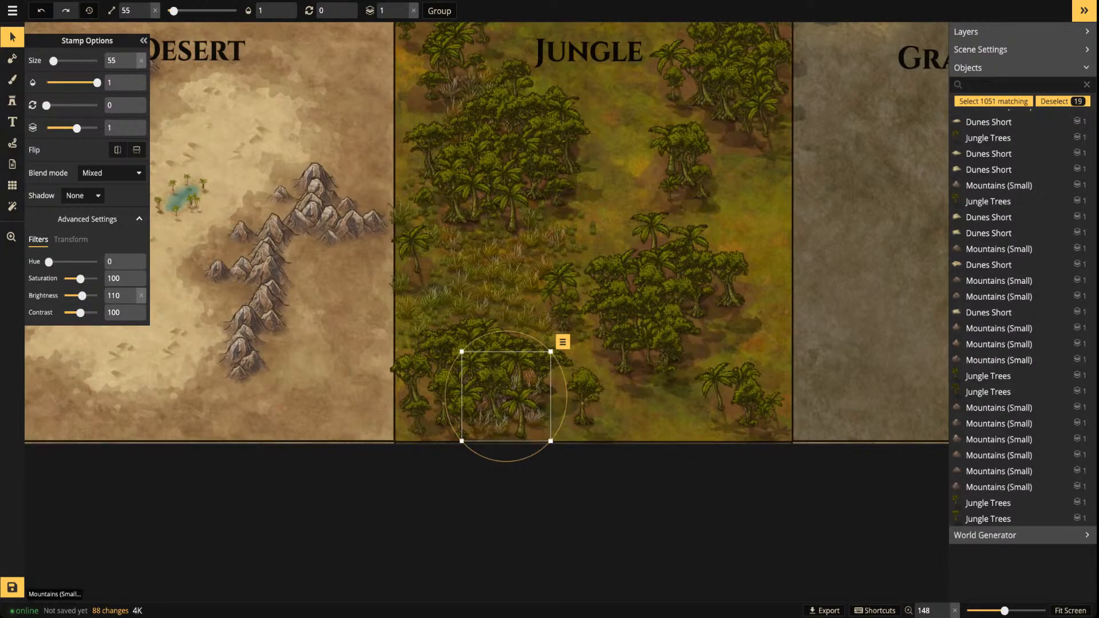
Lower the brightness of the copied grass in the southwestern cluster to 69, deselect it, and review the Jungle region
{"action": "left_click_drag", "start_coordinate": [81, 295], "coordinate": [76, 296]}
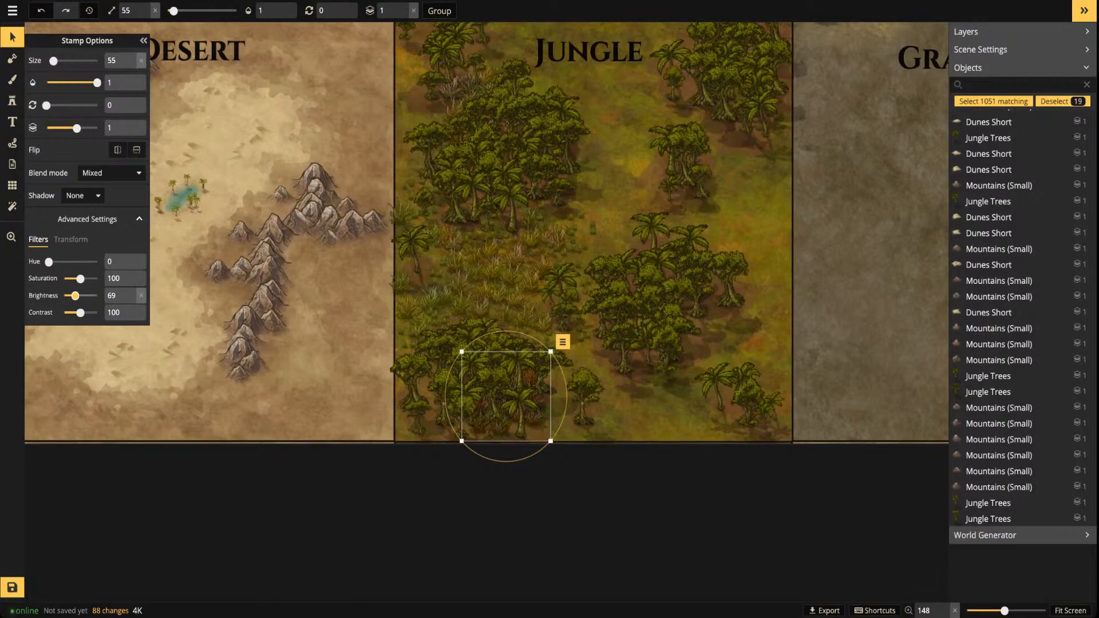
{"action": "scroll", "coordinate": [571, 198], "scroll_direction": "down", "scroll_amount": 4}
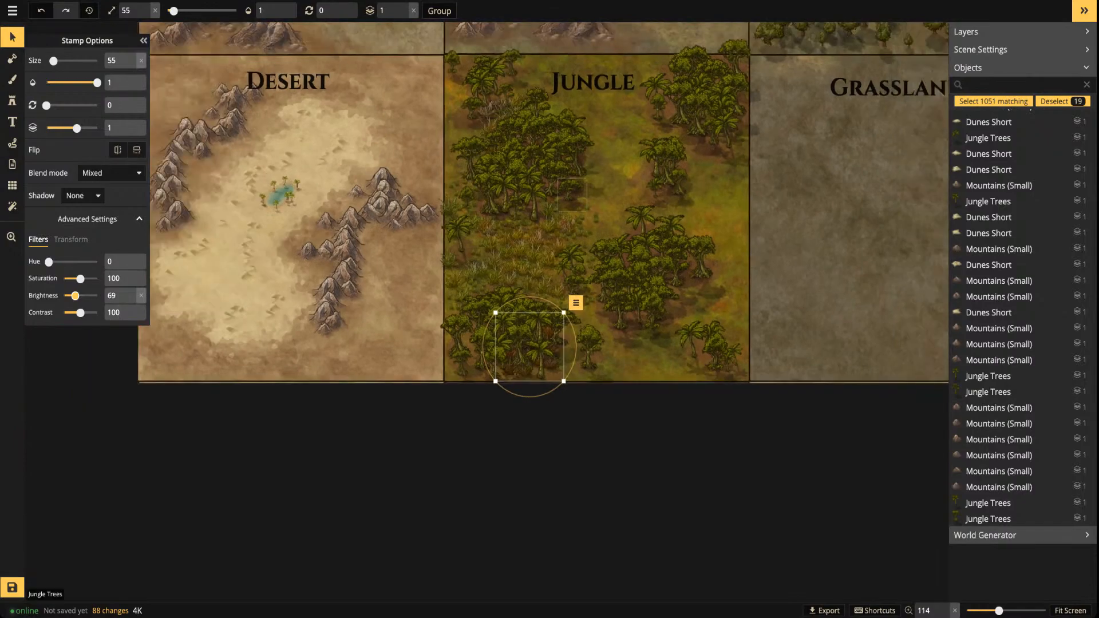
{"action": "key", "text": "Escape"}
{"action": "left_click_drag", "start_coordinate": [571, 199], "coordinate": [535, 323]}
{"action": "scroll", "coordinate": [572, 363], "scroll_direction": "up", "scroll_amount": 4}
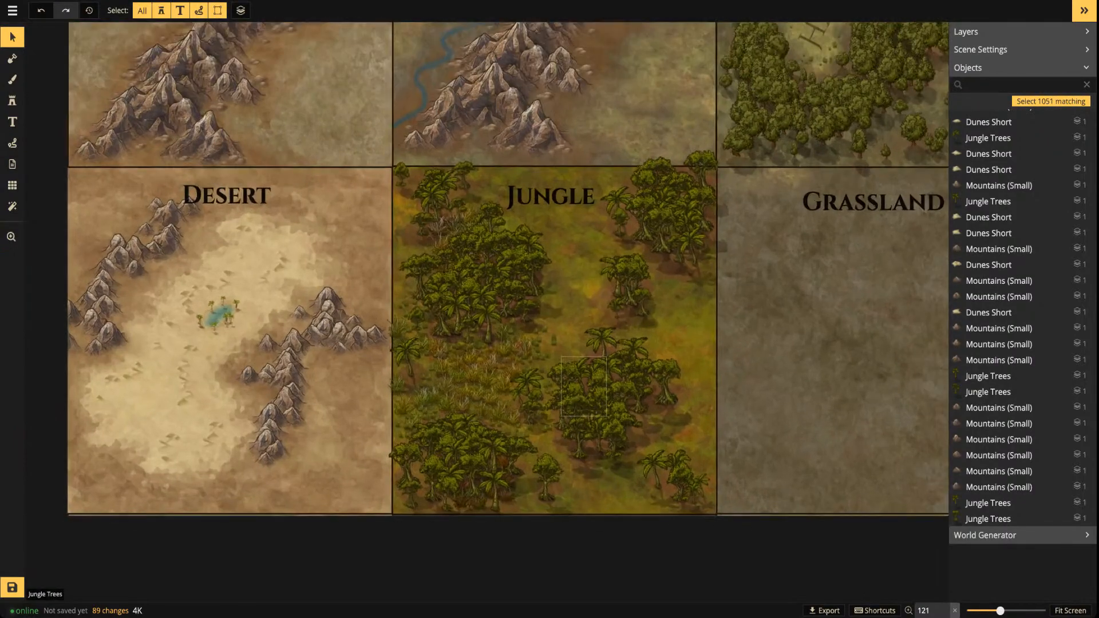
{"action": "left_click_drag", "start_coordinate": [536, 372], "coordinate": [484, 451]}
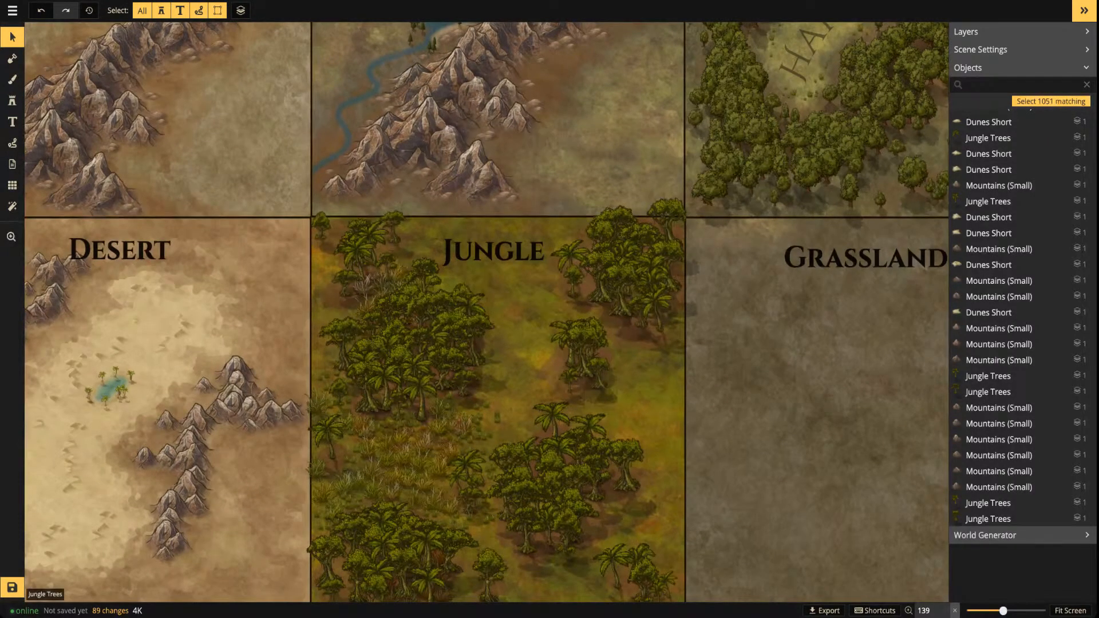
Switch the brush to the Water Grey 3 texture with a soft round shape
{"action": "left_click", "coordinate": [12, 80]}
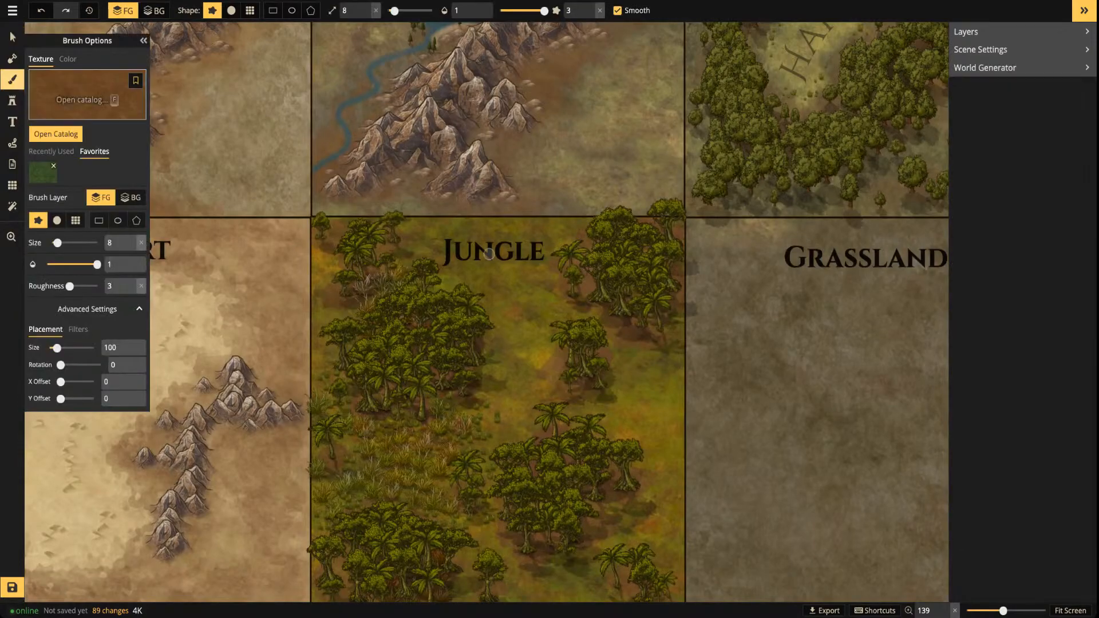
{"action": "left_click", "coordinate": [56, 134]}
{"action": "scroll", "coordinate": [519, 469], "scroll_direction": "down", "scroll_amount": 2}
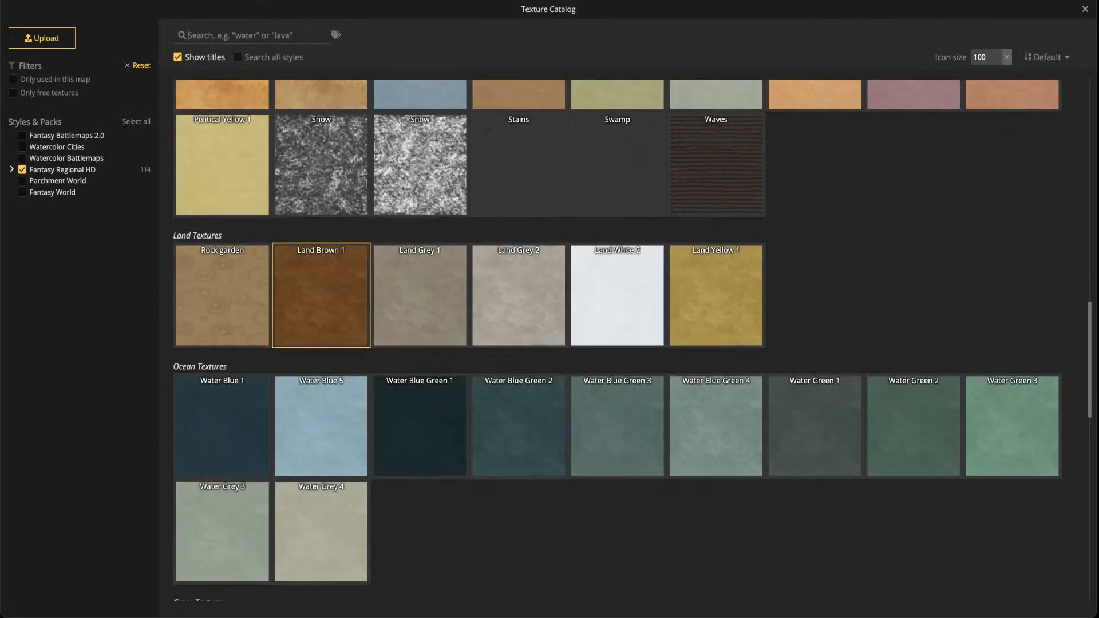
{"action": "left_click", "coordinate": [222, 493]}
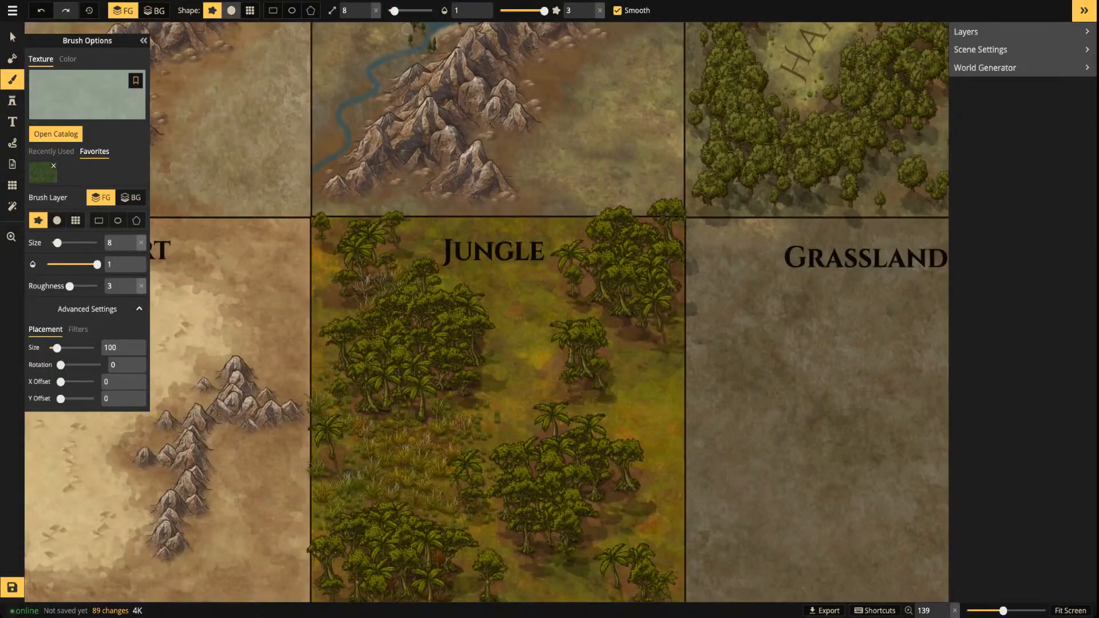
{"action": "left_click", "coordinate": [231, 11]}
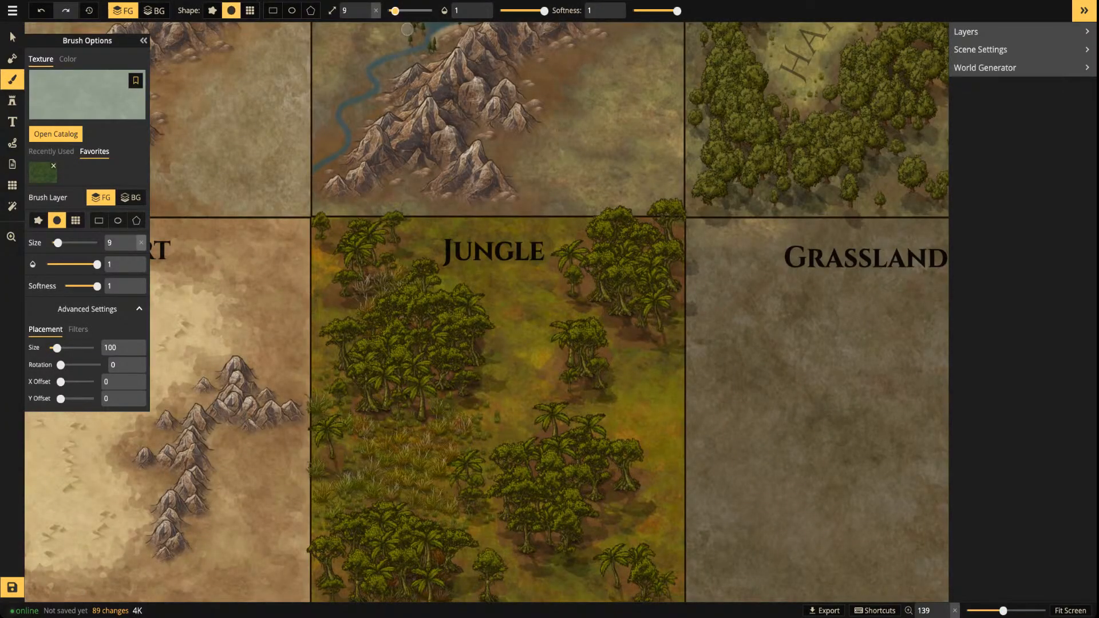
Set the round brush to size 22 and opacity 0.45
{"action": "left_click_drag", "start_coordinate": [401, 10], "coordinate": [409, 10]}
{"action": "left_click_drag", "start_coordinate": [543, 10], "coordinate": [533, 11]}
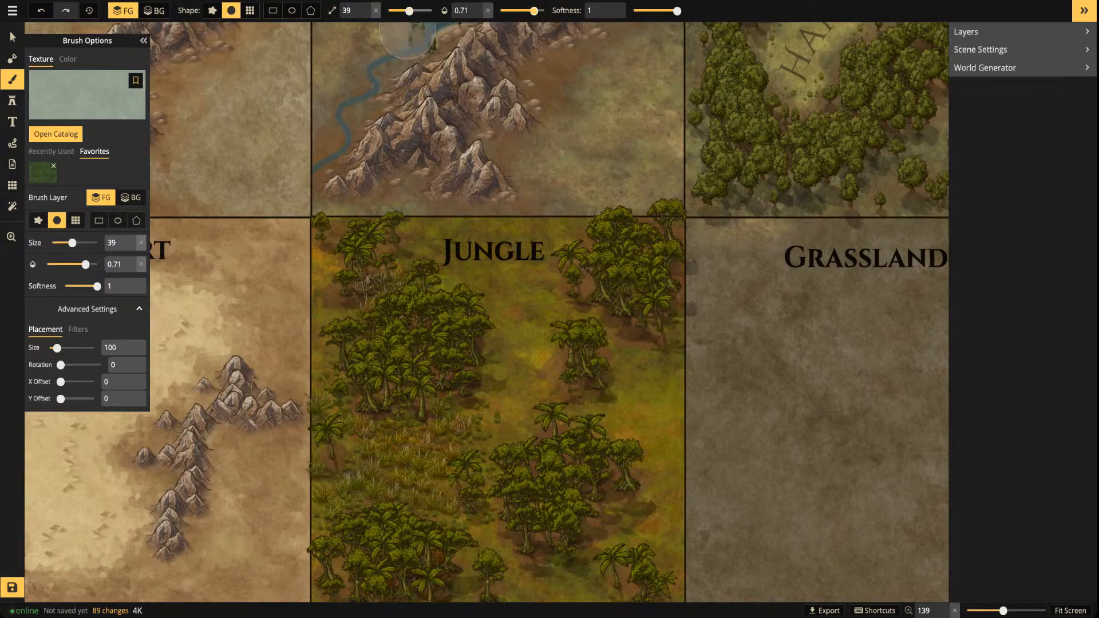
{"action": "key", "text": "s"}
{"action": "key", "text": "s"}
{"action": "key", "text": "s"}
{"action": "key", "text": "s"}
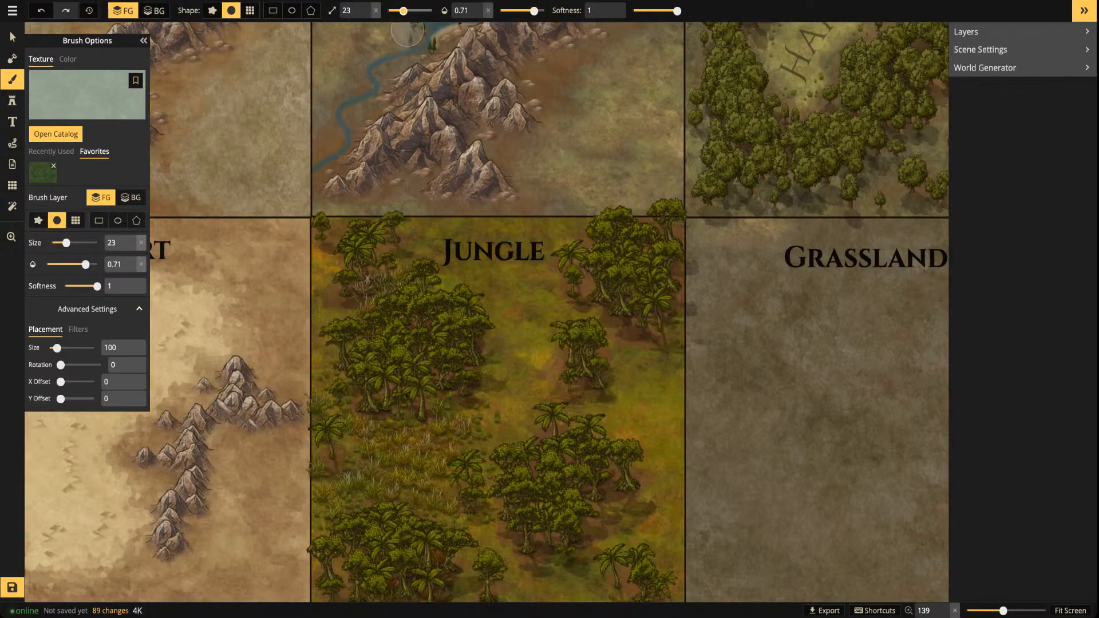
{"action": "left_click_drag", "start_coordinate": [533, 10], "coordinate": [522, 11]}
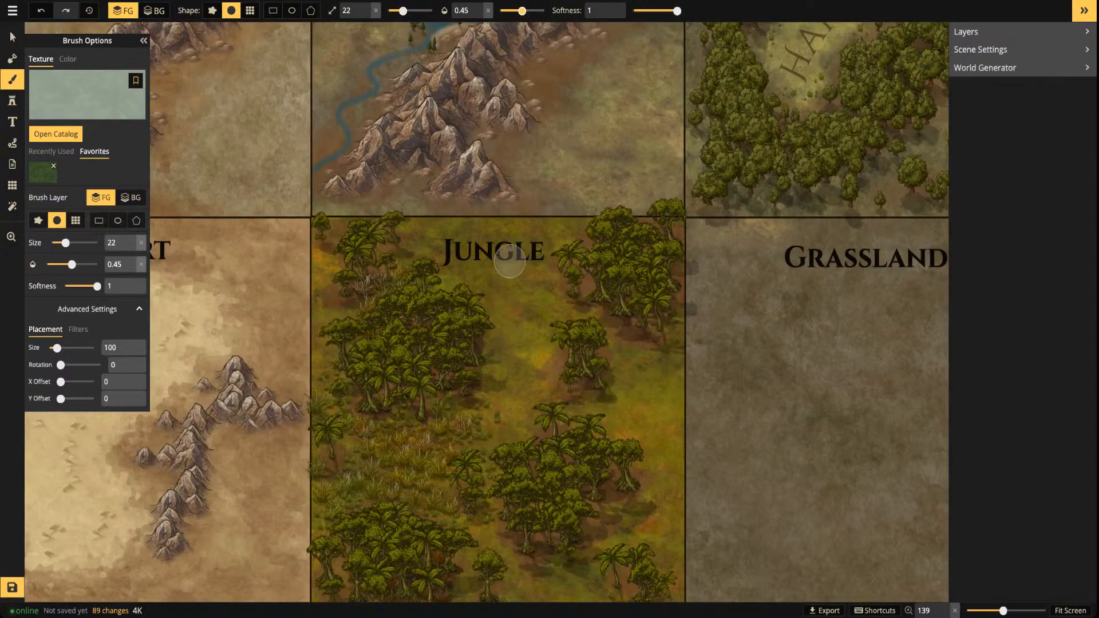
Paint pale mist patches around the Jungle title, along the western edge and in the gaps between the central and southern tree clusters
{"action": "left_click_drag", "start_coordinate": [551, 458], "coordinate": [610, 460]}
{"action": "mouse_move", "coordinate": [574, 304]}
{"action": "left_mouse_down"}
{"action": "mouse_move", "coordinate": [611, 326]}
{"action": "mouse_move", "coordinate": [584, 314]}
{"action": "left_mouse_up"}
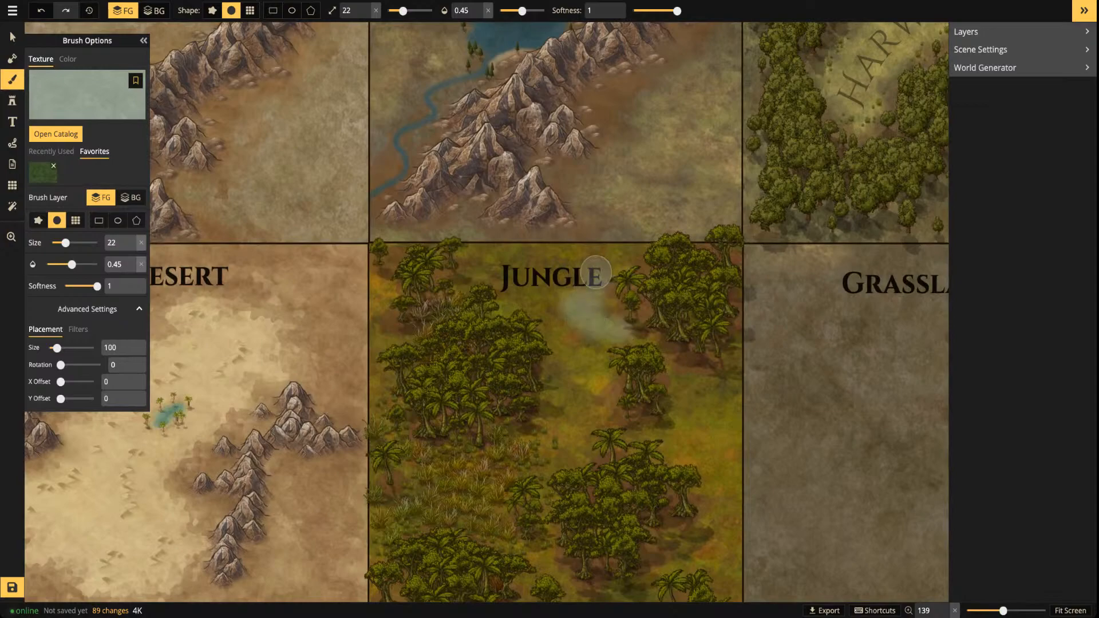
{"action": "mouse_move", "coordinate": [473, 270]}
{"action": "left_mouse_down"}
{"action": "mouse_move", "coordinate": [509, 295]}
{"action": "mouse_move", "coordinate": [503, 306]}
{"action": "mouse_move", "coordinate": [473, 272]}
{"action": "mouse_move", "coordinate": [472, 247]}
{"action": "left_mouse_up"}
{"action": "mouse_move", "coordinate": [378, 361]}
{"action": "left_mouse_down"}
{"action": "mouse_move", "coordinate": [376, 398]}
{"action": "mouse_move", "coordinate": [380, 340]}
{"action": "left_mouse_up"}
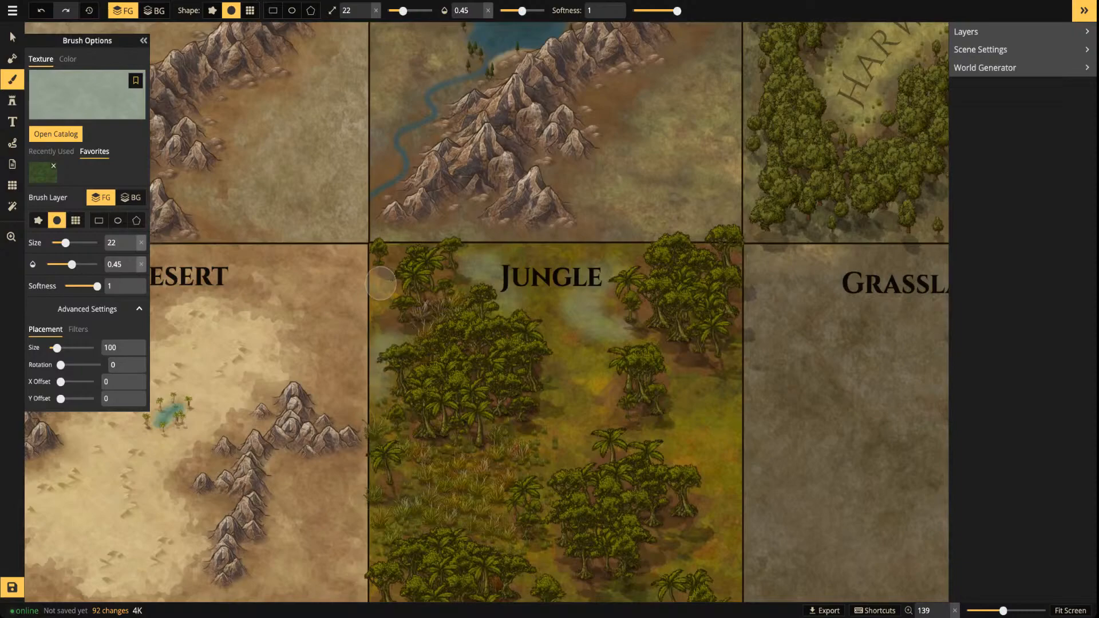
{"action": "left_click_drag", "start_coordinate": [559, 446], "coordinate": [571, 457]}
{"action": "scroll", "coordinate": [618, 363], "scroll_direction": "down", "scroll_amount": 3}
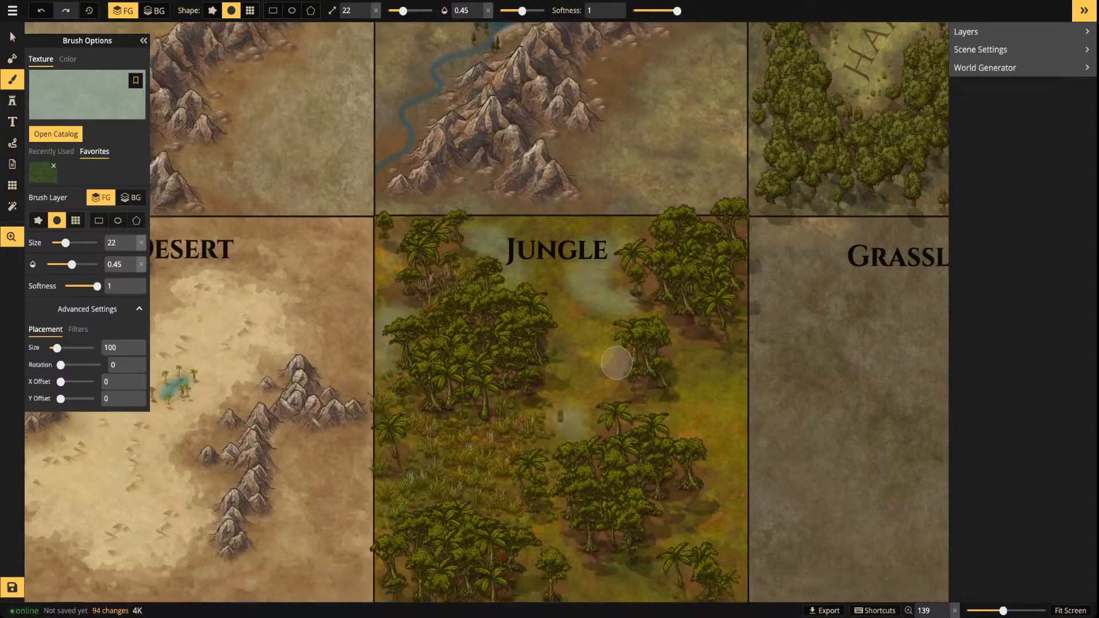
{"action": "mouse_move", "coordinate": [600, 409]}
{"action": "left_mouse_down"}
{"action": "mouse_move", "coordinate": [579, 437]}
{"action": "mouse_move", "coordinate": [589, 442]}
{"action": "left_mouse_up"}
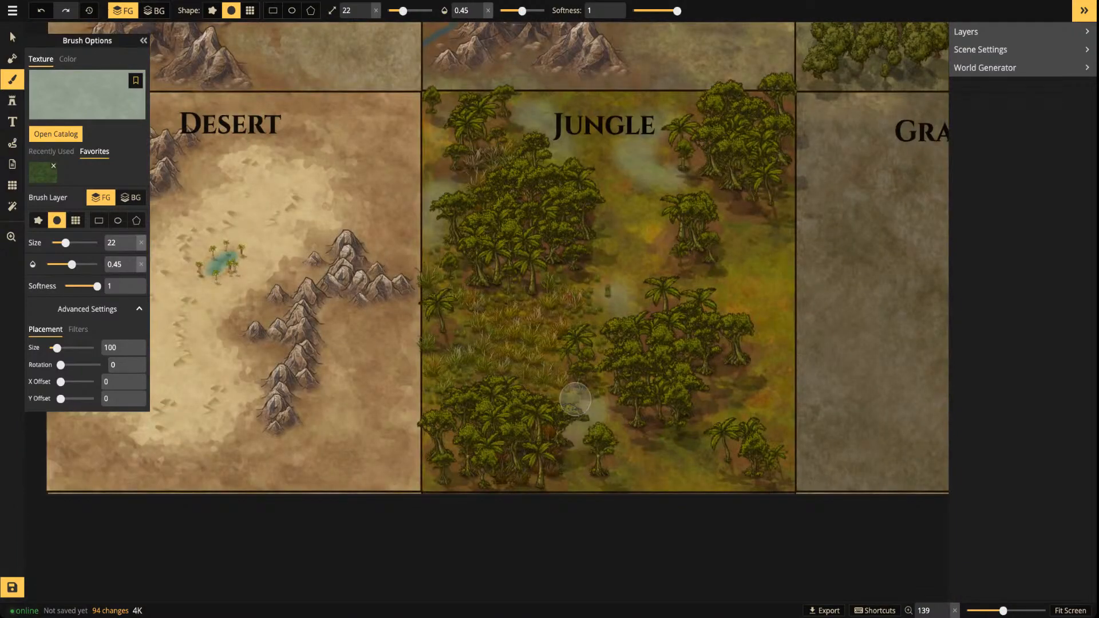
Paint more mist patches along the Jungle region's eastern and southern edges, above the title and in the northwestern corner
{"action": "mouse_move", "coordinate": [733, 271]}
{"action": "left_mouse_down"}
{"action": "mouse_move", "coordinate": [713, 289]}
{"action": "mouse_move", "coordinate": [760, 309]}
{"action": "left_mouse_up"}
{"action": "mouse_move", "coordinate": [670, 449]}
{"action": "left_mouse_down"}
{"action": "mouse_move", "coordinate": [717, 415]}
{"action": "mouse_move", "coordinate": [708, 476]}
{"action": "left_mouse_up"}
{"action": "left_click_drag", "start_coordinate": [569, 466], "coordinate": [559, 478]}
{"action": "mouse_move", "coordinate": [736, 230]}
{"action": "left_mouse_down"}
{"action": "mouse_move", "coordinate": [766, 210]}
{"action": "mouse_move", "coordinate": [784, 218]}
{"action": "mouse_move", "coordinate": [730, 237]}
{"action": "mouse_move", "coordinate": [806, 240]}
{"action": "mouse_move", "coordinate": [778, 256]}
{"action": "left_mouse_up"}
{"action": "mouse_move", "coordinate": [620, 97]}
{"action": "left_mouse_down"}
{"action": "mouse_move", "coordinate": [609, 100]}
{"action": "mouse_move", "coordinate": [629, 96]}
{"action": "left_mouse_up"}
{"action": "left_click", "coordinate": [462, 100]}
{"action": "left_click", "coordinate": [433, 121]}
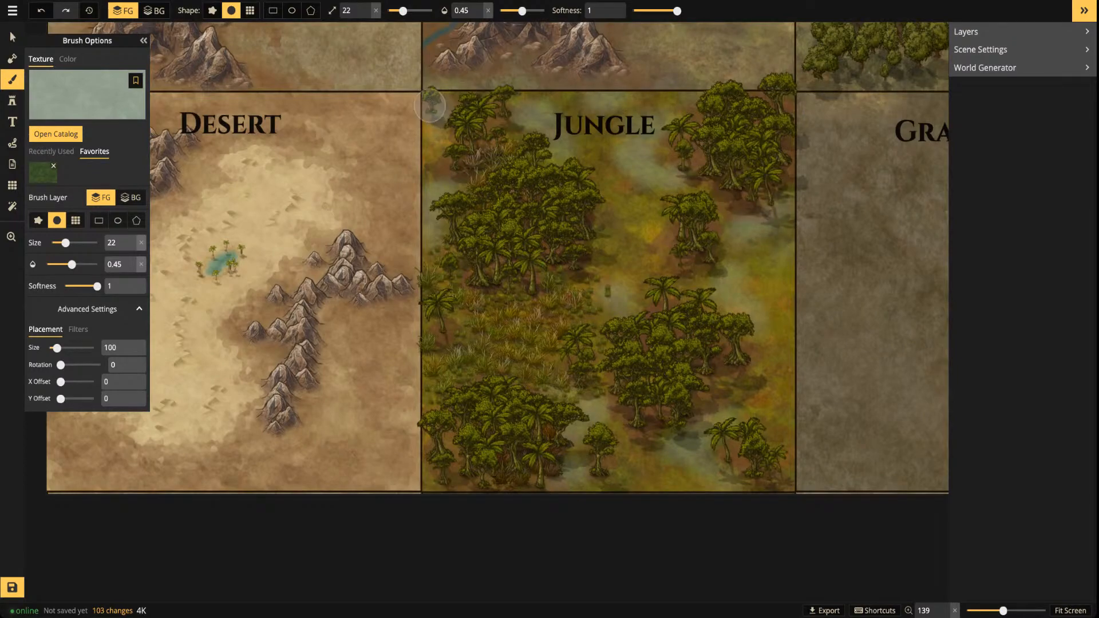
Add light mist dabs beside the northwestern cluster, at the small eastern grove, near the title and in the central clearing
{"action": "scroll", "coordinate": [430, 105], "scroll_direction": "down", "scroll_amount": 4}
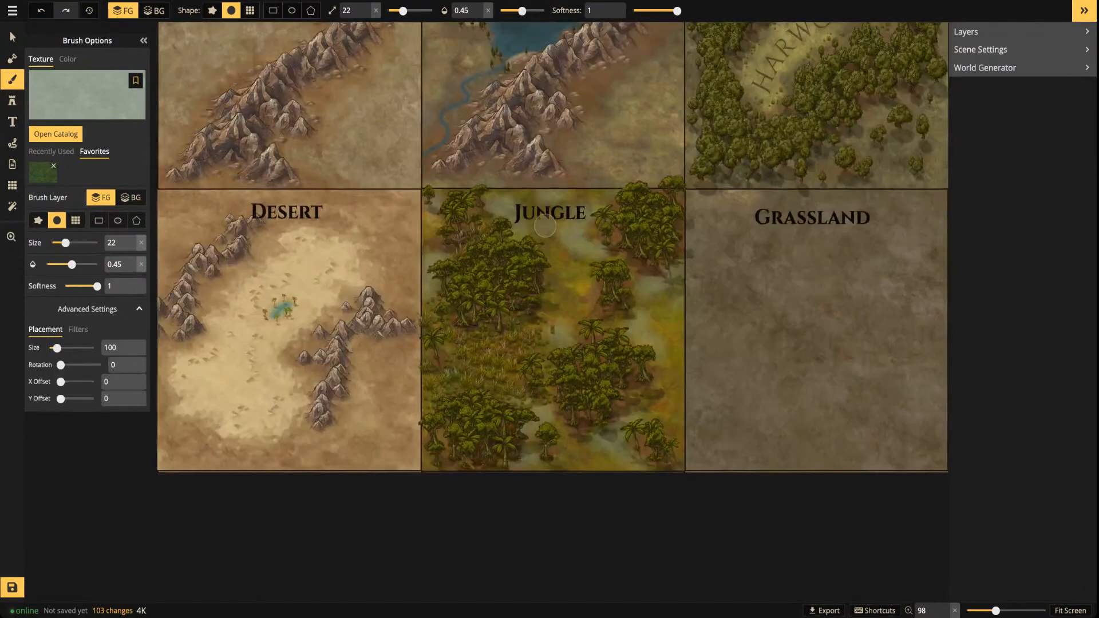
{"action": "scroll", "coordinate": [483, 245], "scroll_direction": "up", "scroll_amount": 5}
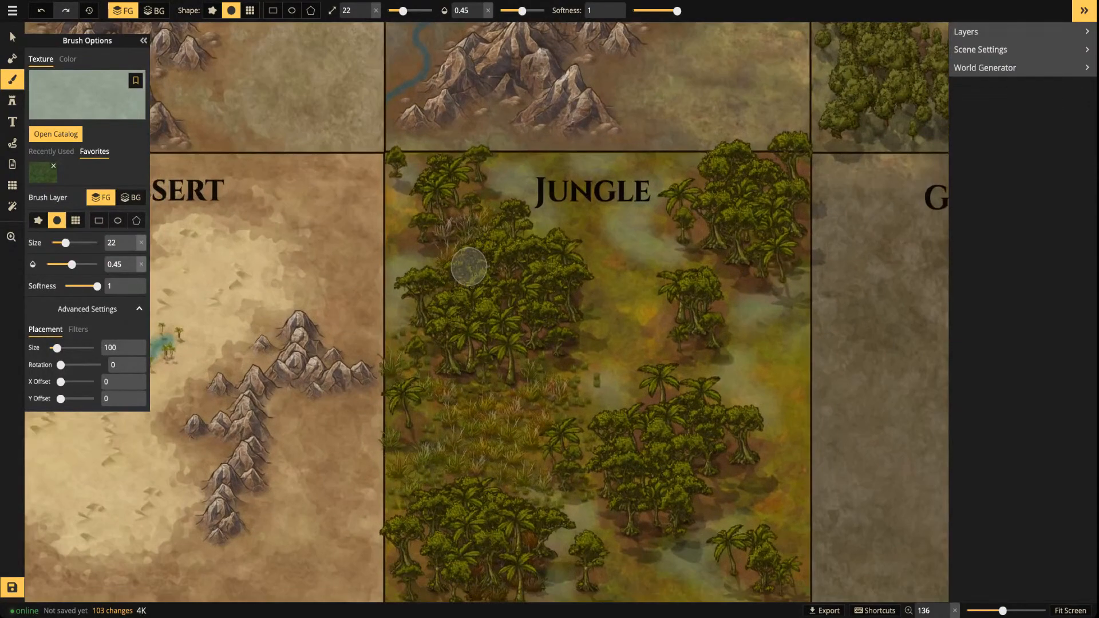
{"action": "left_click", "coordinate": [405, 288]}
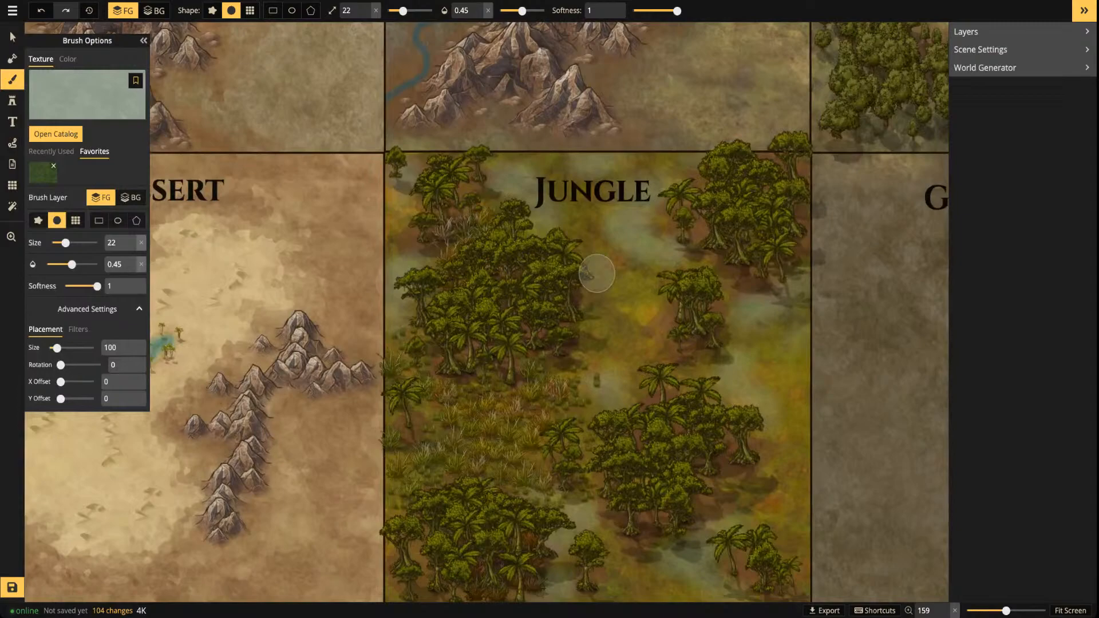
{"action": "mouse_move", "coordinate": [668, 292]}
{"action": "left_mouse_down"}
{"action": "mouse_move", "coordinate": [650, 293]}
{"action": "mouse_move", "coordinate": [685, 290]}
{"action": "left_mouse_up"}
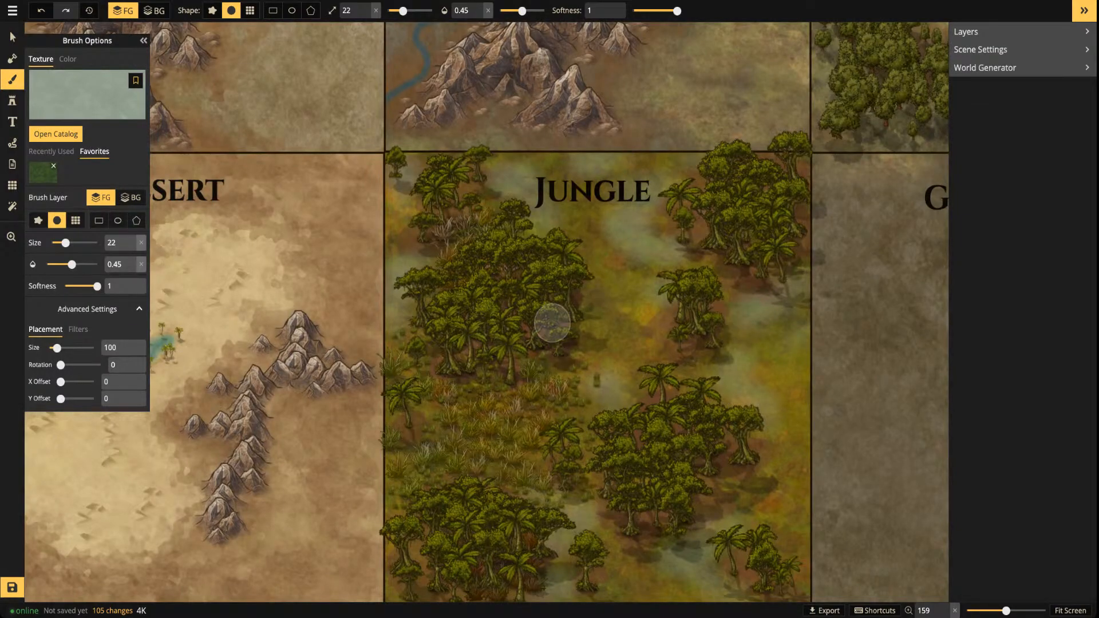
{"action": "left_click", "coordinate": [496, 229]}
{"action": "left_click", "coordinate": [494, 198]}
{"action": "left_click", "coordinate": [472, 194]}
{"action": "left_click", "coordinate": [458, 195]}
{"action": "left_click", "coordinate": [616, 328]}
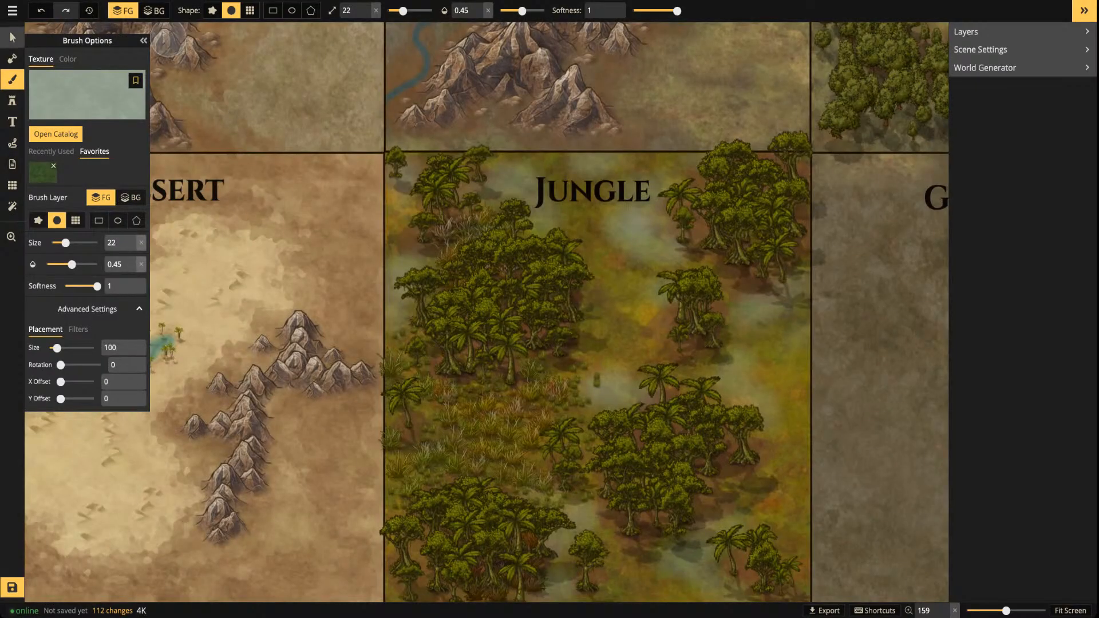
Review the Jungle region and select the palm-like jungle tree at the northwestern cluster's southern edge
{"action": "left_click", "coordinate": [13, 37]}
{"action": "scroll", "coordinate": [576, 288], "scroll_direction": "down", "scroll_amount": 5}
{"action": "key", "text": "space"}
{"action": "left_click_drag", "start_coordinate": [575, 288], "coordinate": [483, 289]}
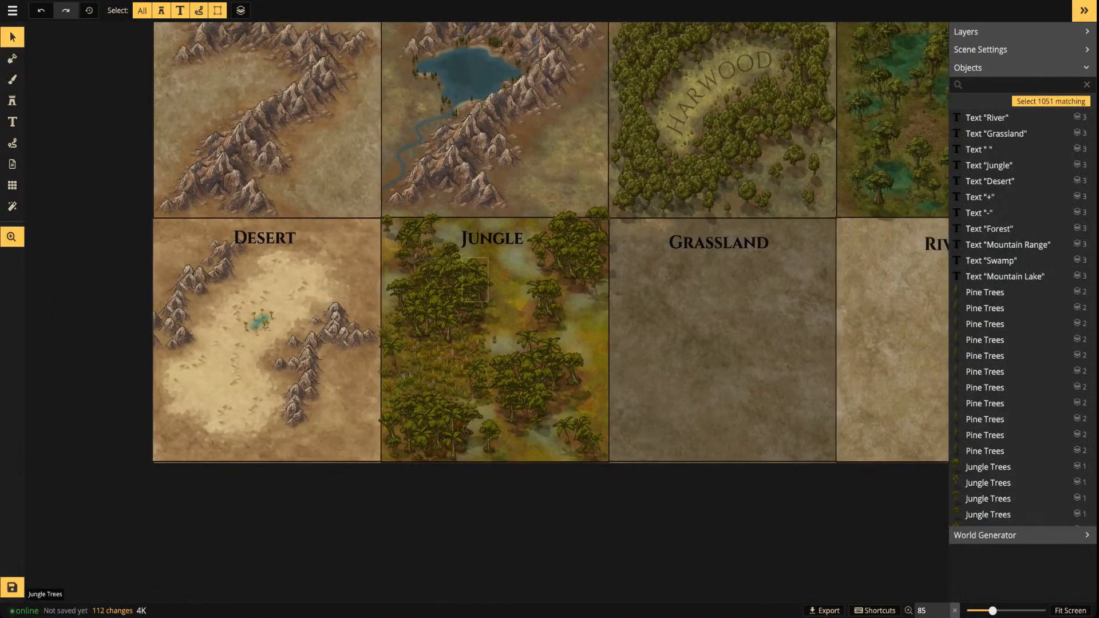
{"action": "left_click_drag", "start_coordinate": [492, 238], "coordinate": [529, 286]}
{"action": "scroll", "coordinate": [486, 383], "scroll_direction": "up", "scroll_amount": 6}
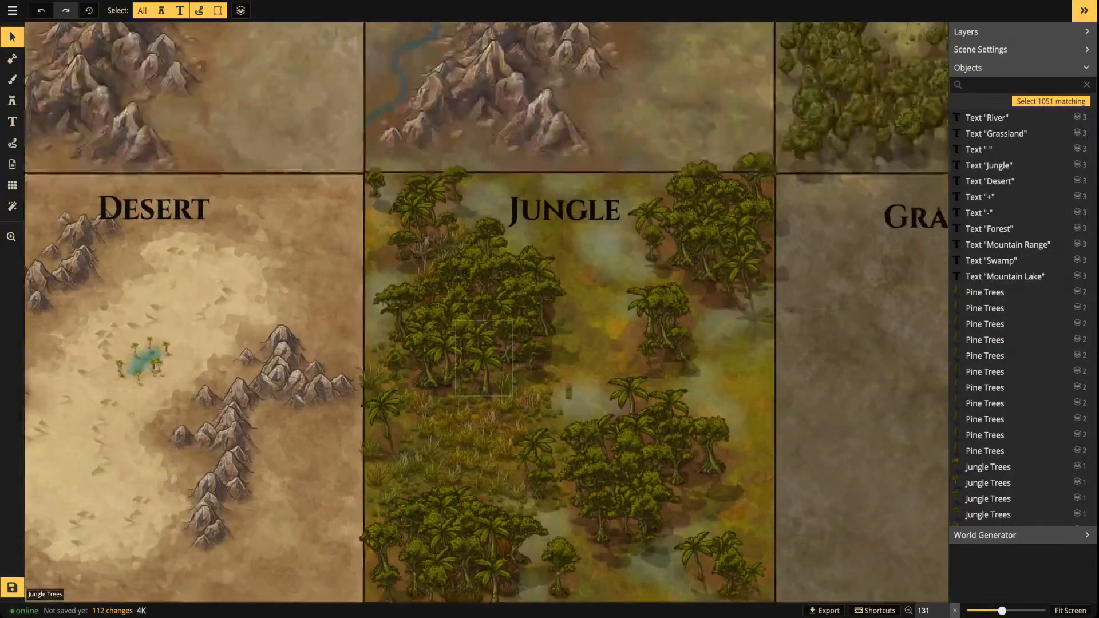
{"action": "left_click", "coordinate": [486, 380]}
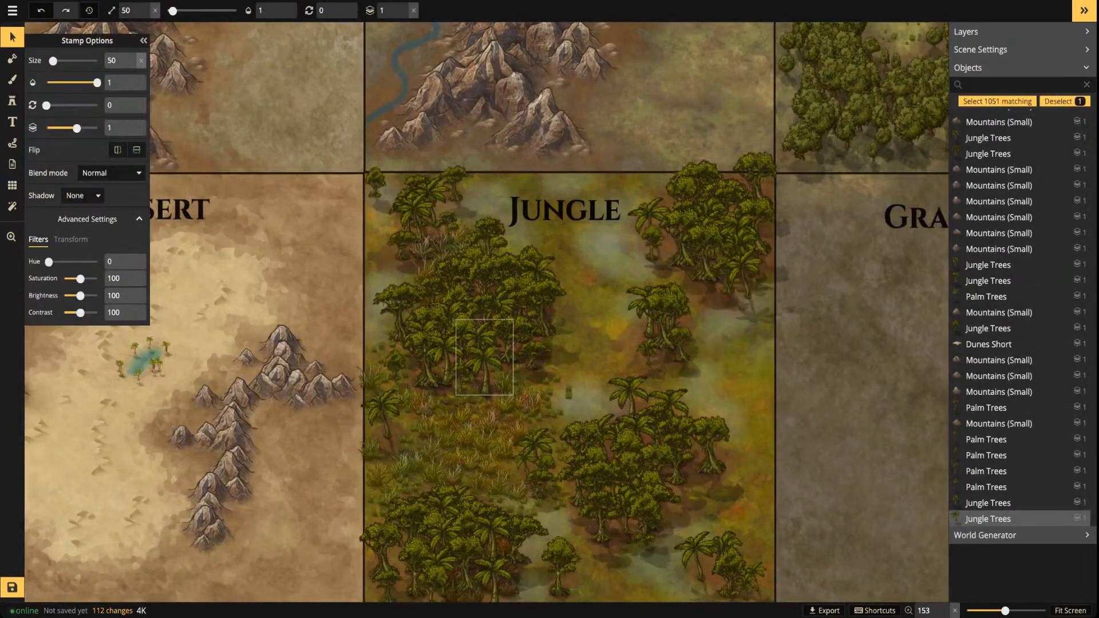
{"action": "scroll", "coordinate": [647, 266], "scroll_direction": "down", "scroll_amount": 1}
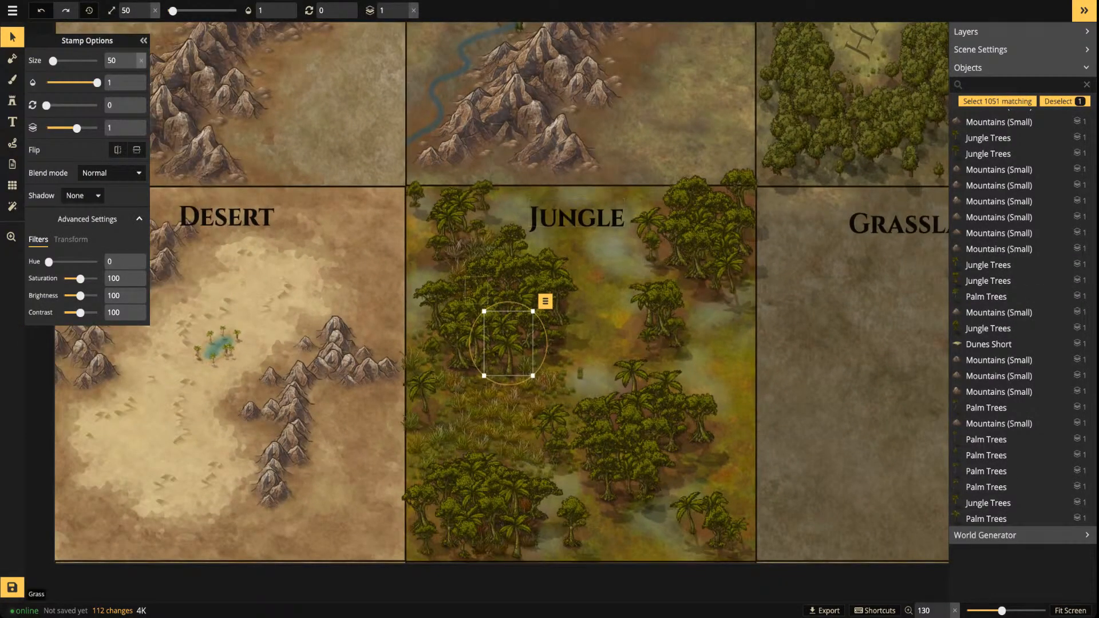
Search the texture catalog for grass and switch the brush to the Grass texture from Parchment Textures
{"action": "left_click", "coordinate": [13, 81]}
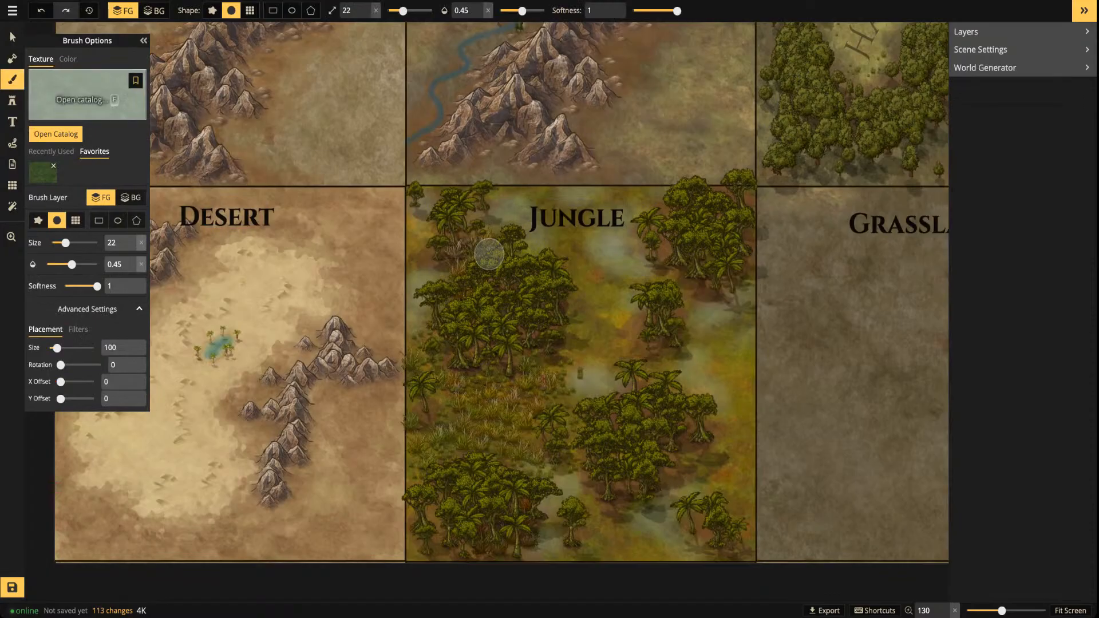
{"action": "left_click", "coordinate": [87, 98]}
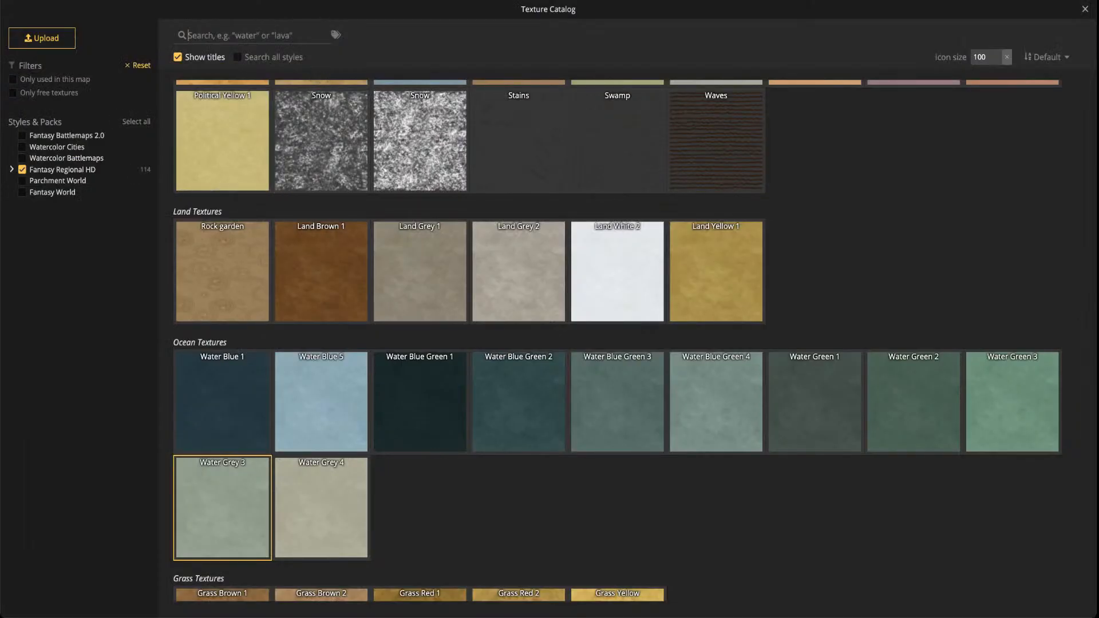
{"action": "type", "text": "SWAMP"}
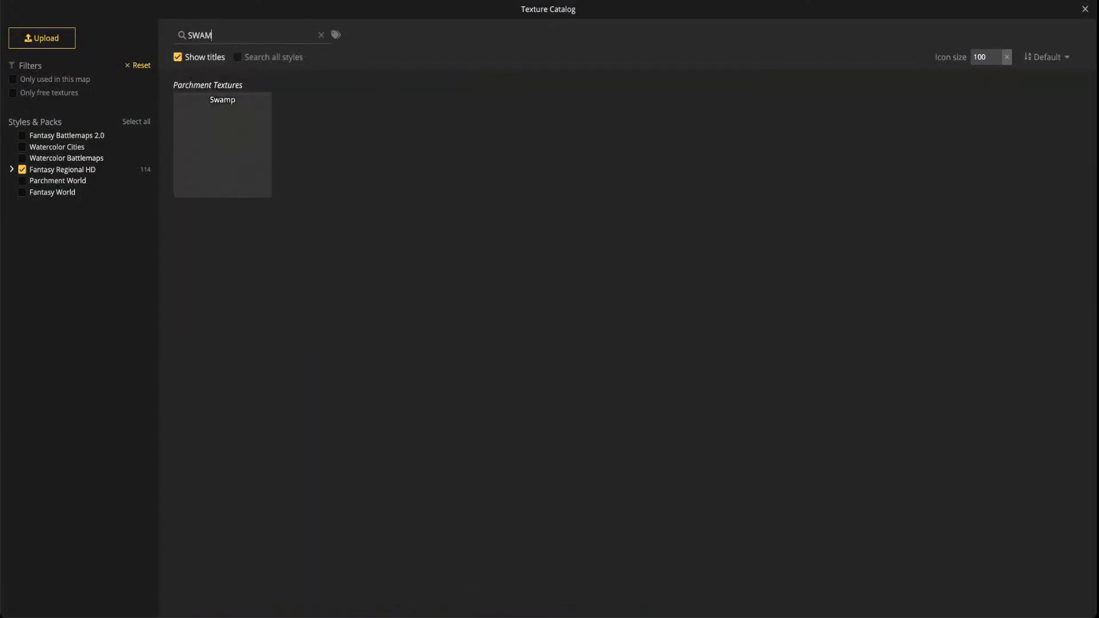
{"action": "key", "text": "BackSpace"}
{"action": "key", "text": "BackSpace"}
{"action": "key", "text": "BackSpace"}
{"action": "key", "text": "BackSpace"}
{"action": "type", "text": "GRASS"}
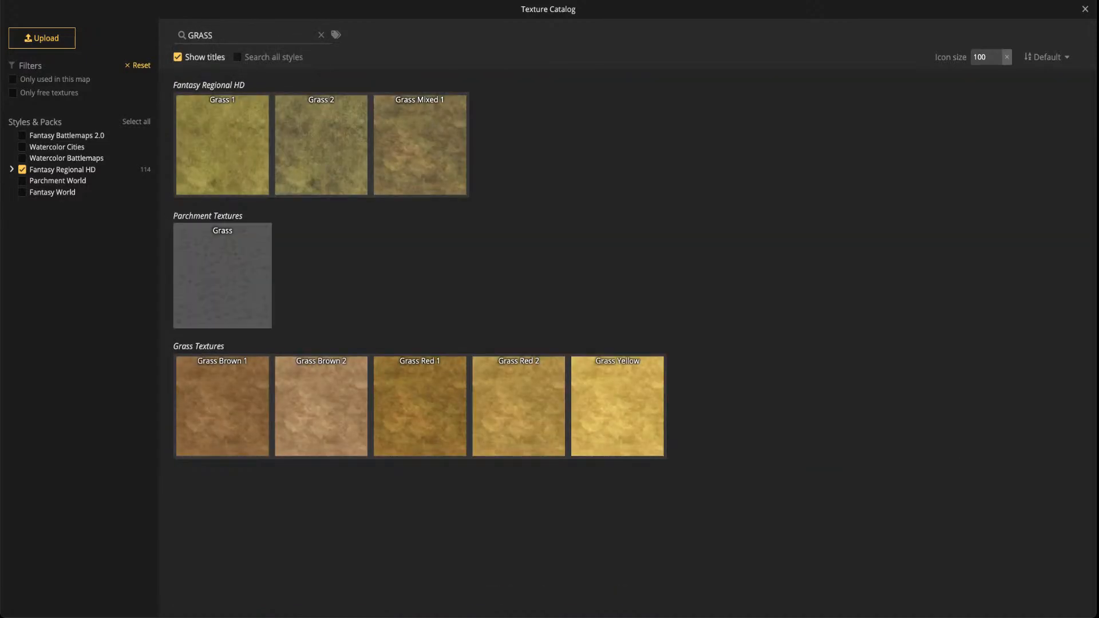
{"action": "left_click", "coordinate": [210, 256]}
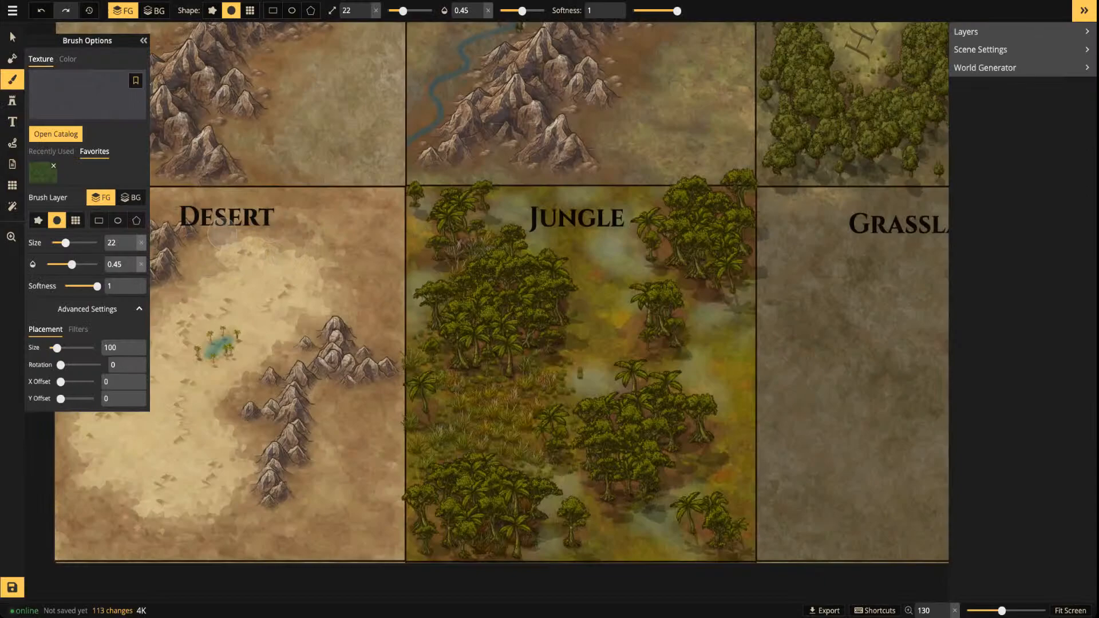
Set the brush opacity to 1 and the texture placement size to 148.18
{"action": "scroll", "coordinate": [578, 380], "scroll_direction": "up", "scroll_amount": 5}
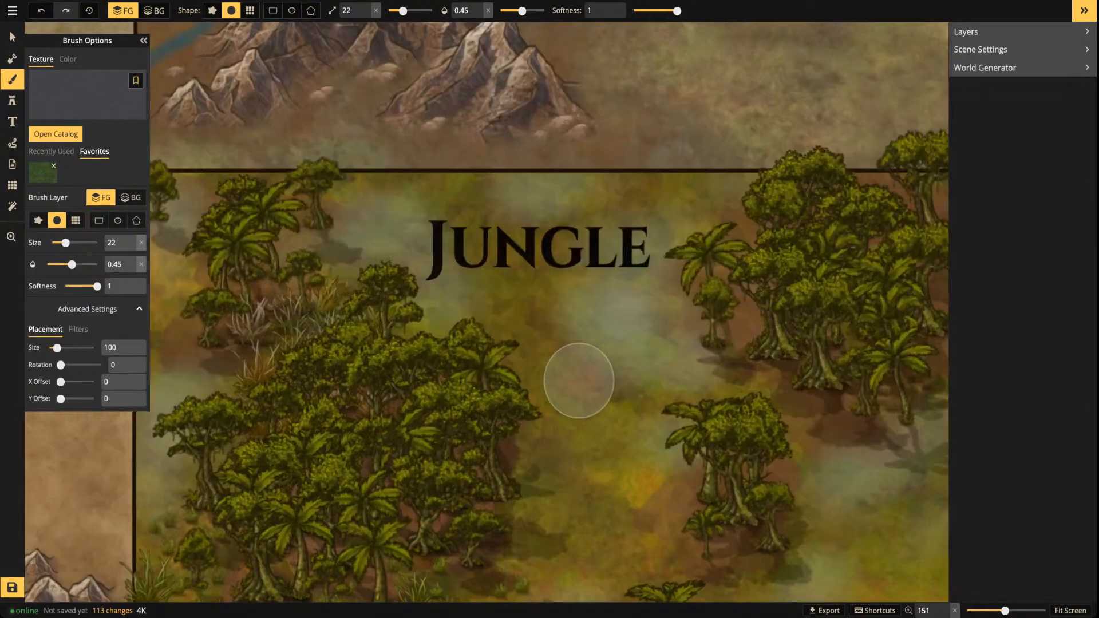
{"action": "scroll", "coordinate": [579, 380], "scroll_direction": "up", "scroll_amount": 2}
{"action": "left_click", "coordinate": [488, 10]}
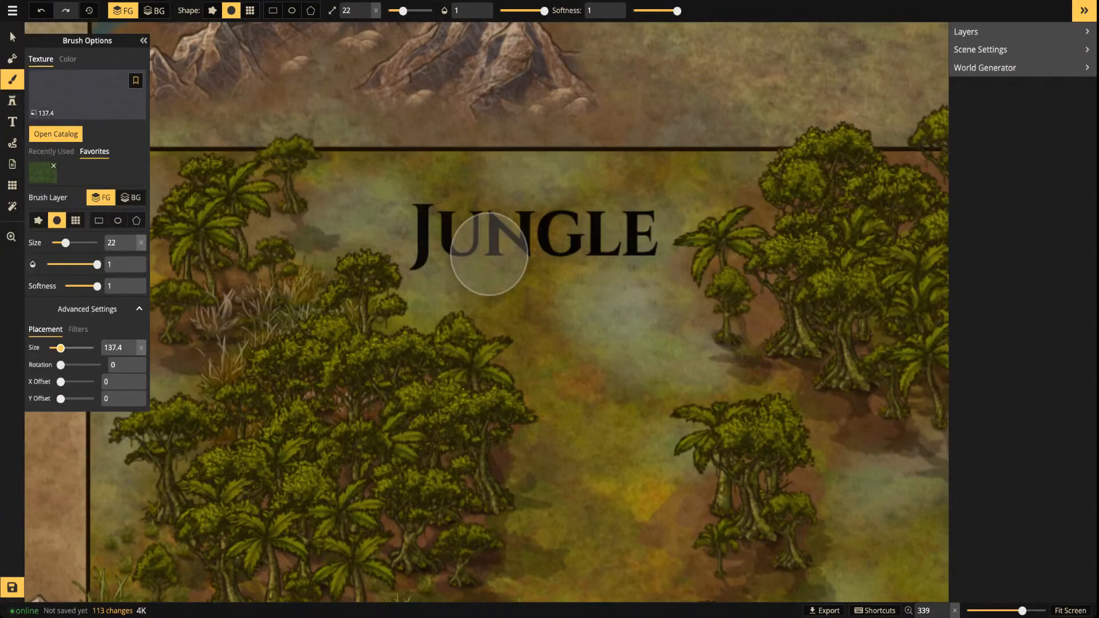
{"action": "scroll", "coordinate": [544, 127], "scroll_direction": "down", "scroll_amount": 2}
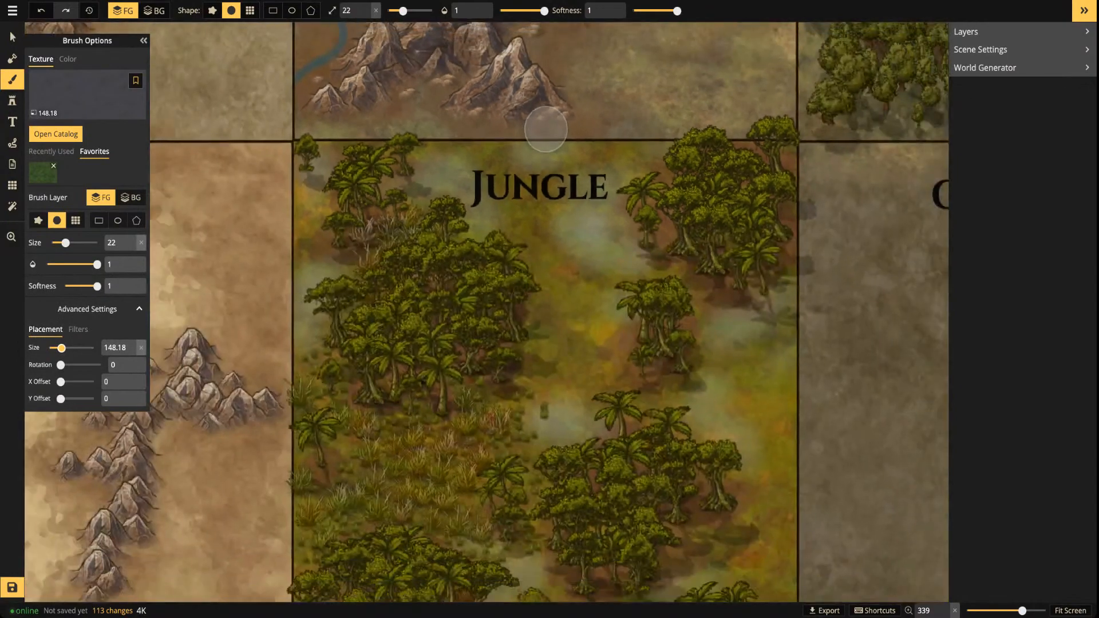
Paint Grass texture marks around the Jungle title and down through the clearing below it
{"action": "scroll", "coordinate": [545, 130], "scroll_direction": "down", "scroll_amount": 1}
{"action": "scroll", "coordinate": [638, 46], "scroll_direction": "up", "scroll_amount": 3}
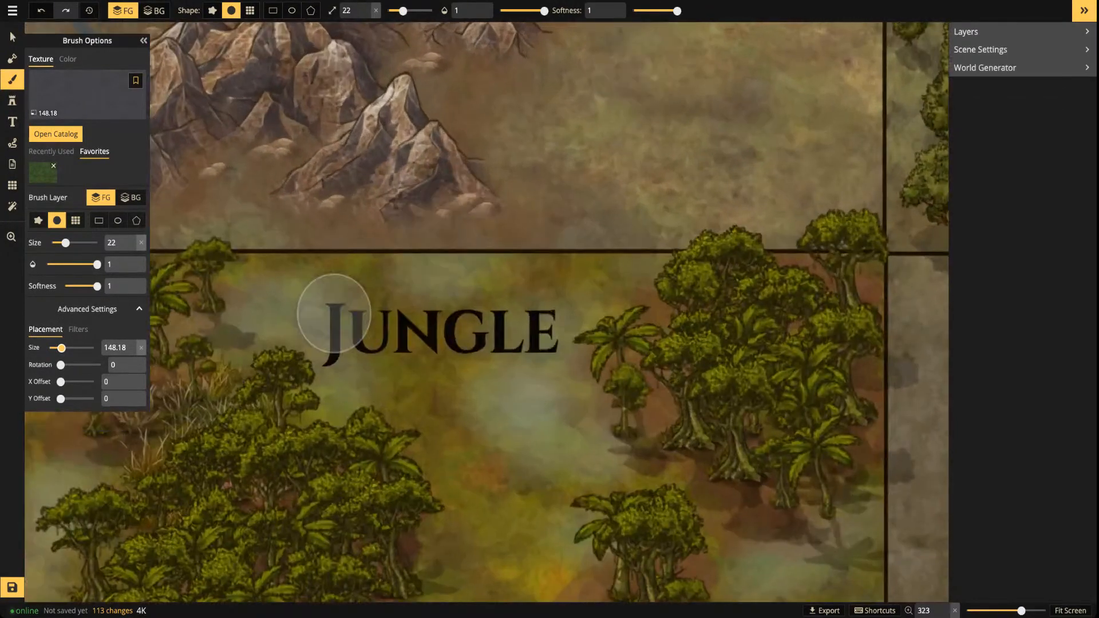
{"action": "left_click_drag", "start_coordinate": [399, 382], "coordinate": [402, 267]}
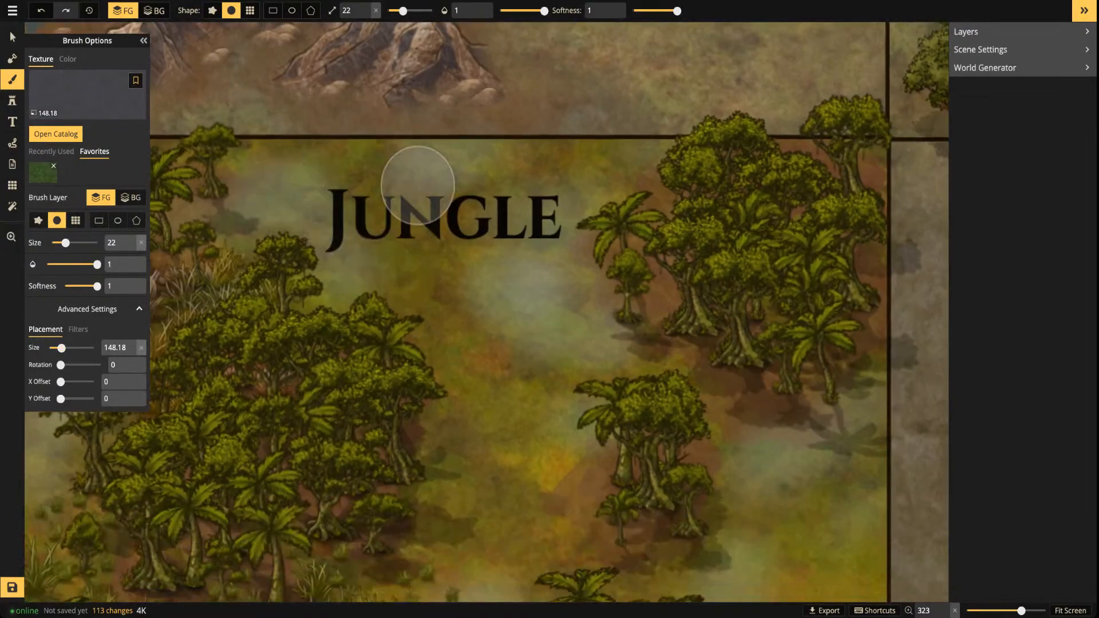
{"action": "left_click", "coordinate": [525, 294]}
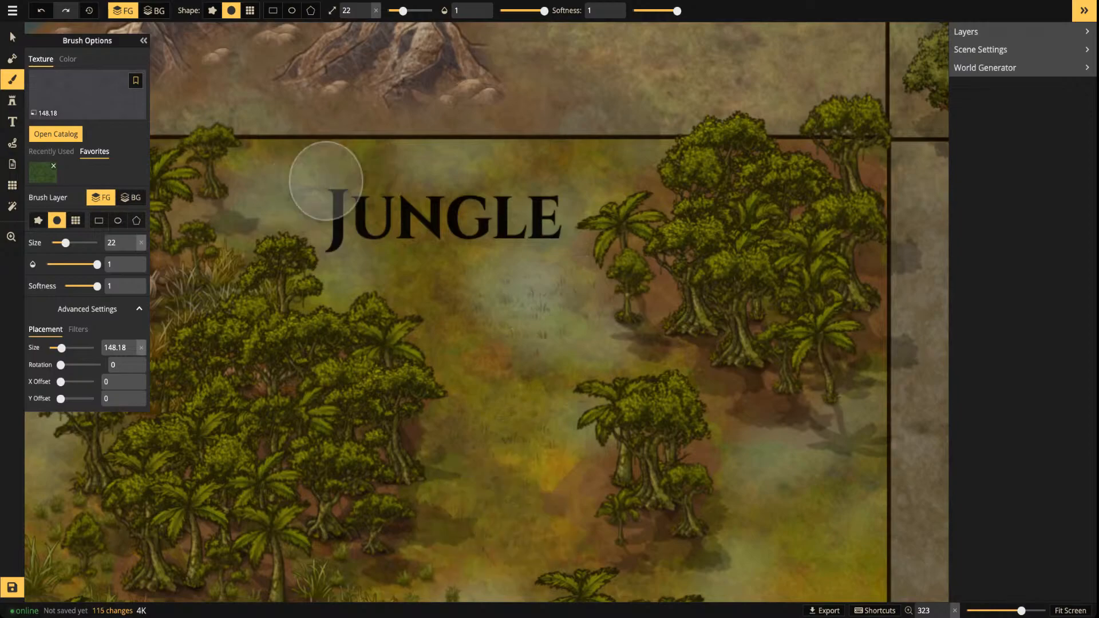
{"action": "left_click_drag", "start_coordinate": [448, 301], "coordinate": [519, 317]}
{"action": "mouse_move", "coordinate": [391, 186]}
{"action": "left_mouse_down"}
{"action": "mouse_move", "coordinate": [300, 188]}
{"action": "mouse_move", "coordinate": [436, 187]}
{"action": "left_mouse_up"}
{"action": "mouse_move", "coordinate": [551, 254]}
{"action": "left_mouse_down"}
{"action": "mouse_move", "coordinate": [542, 304]}
{"action": "mouse_move", "coordinate": [400, 291]}
{"action": "mouse_move", "coordinate": [551, 365]}
{"action": "mouse_move", "coordinate": [584, 421]}
{"action": "left_mouse_up"}
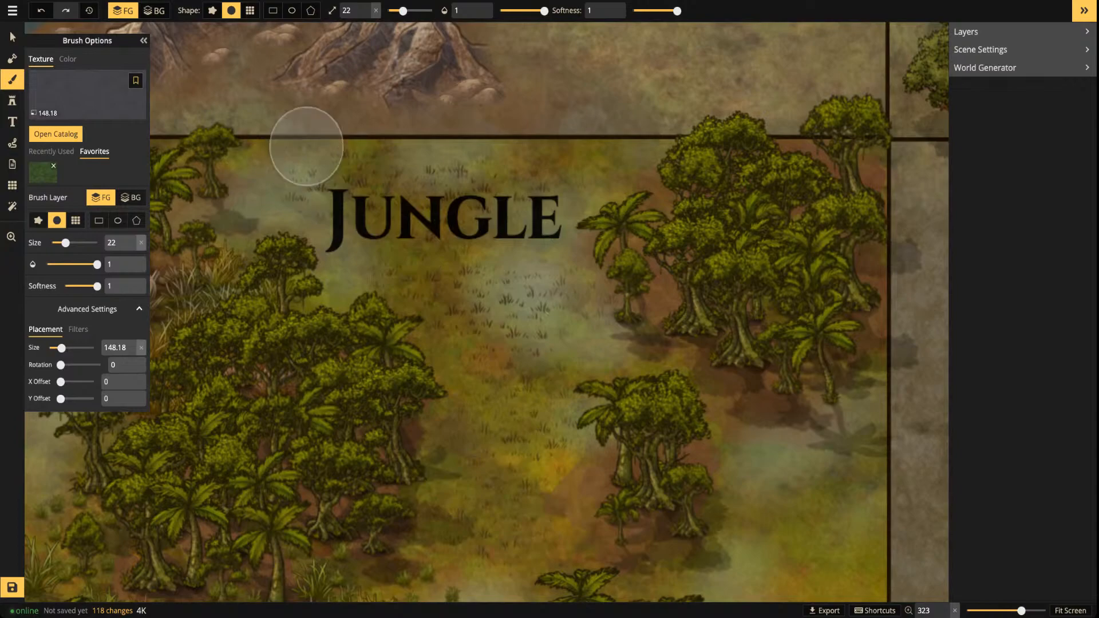
Paint Grass texture marks along the Jungle region's eastern edge, in its southern gaps and beside the northwestern cluster
{"action": "scroll", "coordinate": [381, 163], "scroll_direction": "down", "scroll_amount": 5}
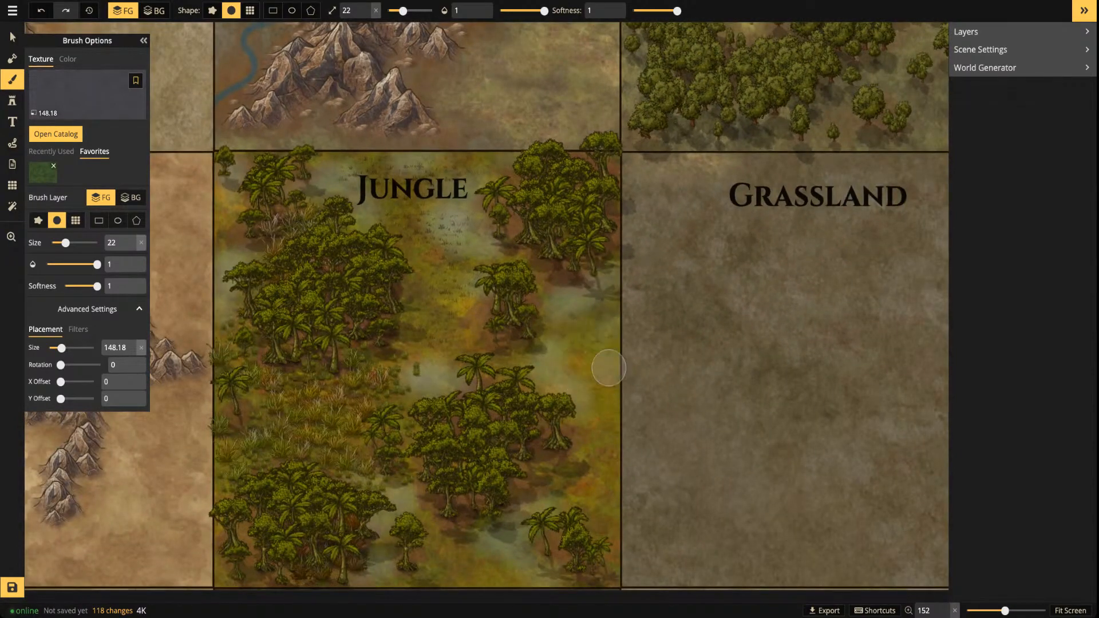
{"action": "left_click", "coordinate": [607, 337]}
{"action": "left_click", "coordinate": [604, 343]}
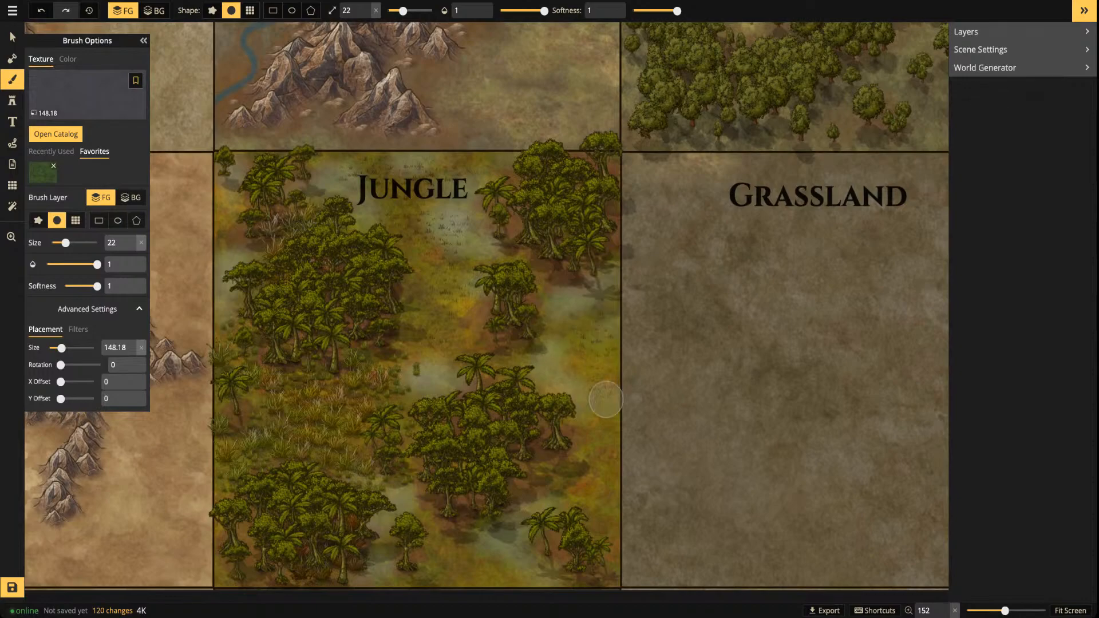
{"action": "left_click_drag", "start_coordinate": [550, 440], "coordinate": [559, 190]}
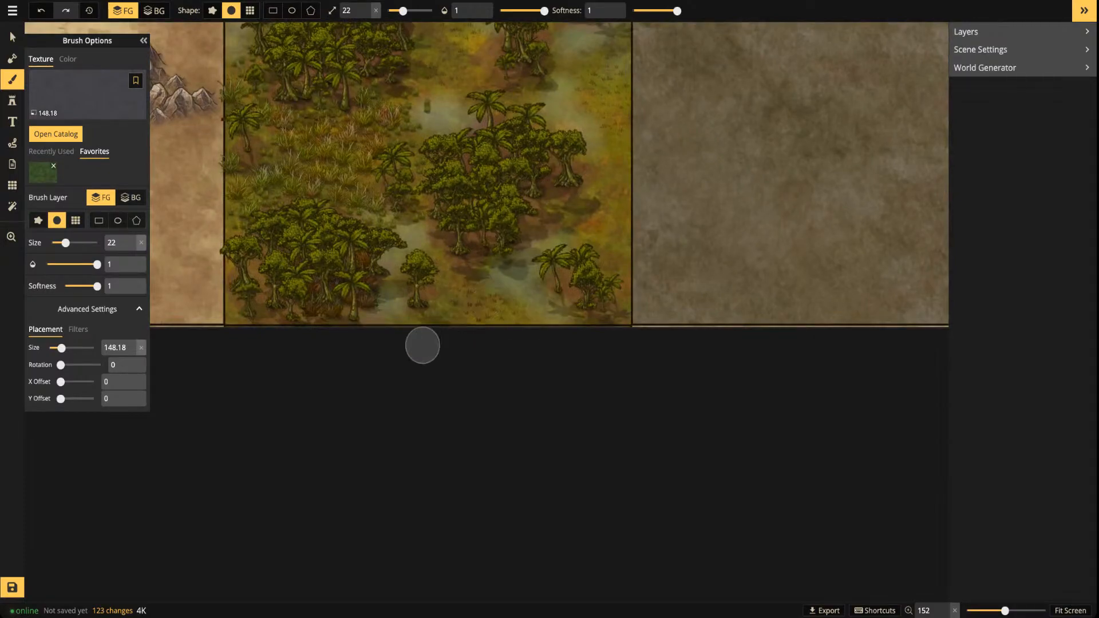
{"action": "scroll", "coordinate": [417, 302], "scroll_direction": "down", "scroll_amount": 3}
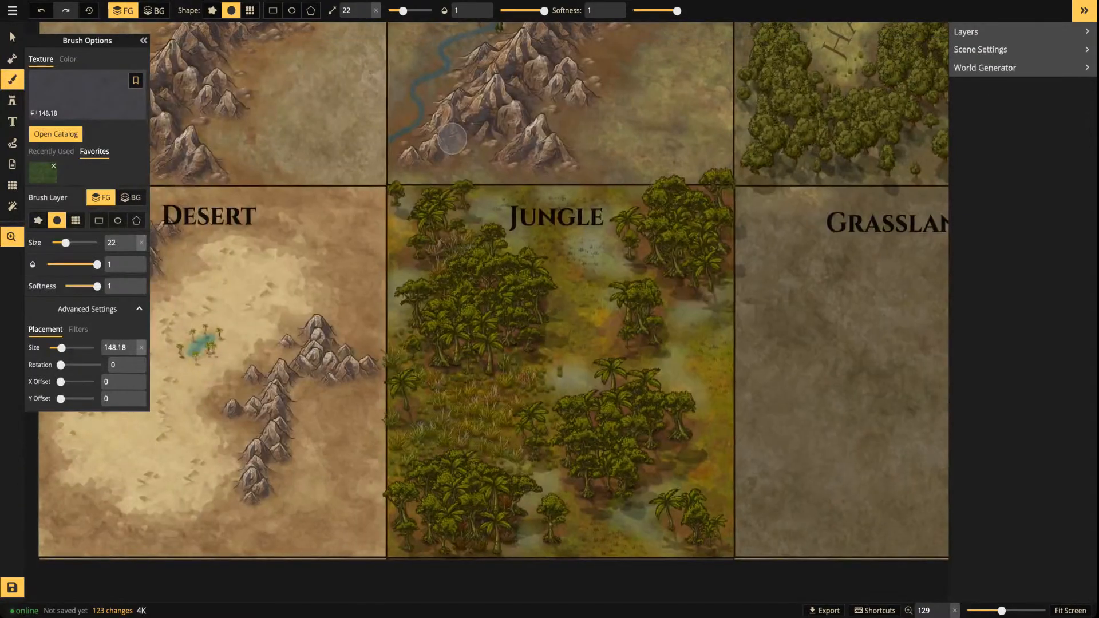
{"action": "scroll", "coordinate": [458, 203], "scroll_direction": "up", "scroll_amount": 2}
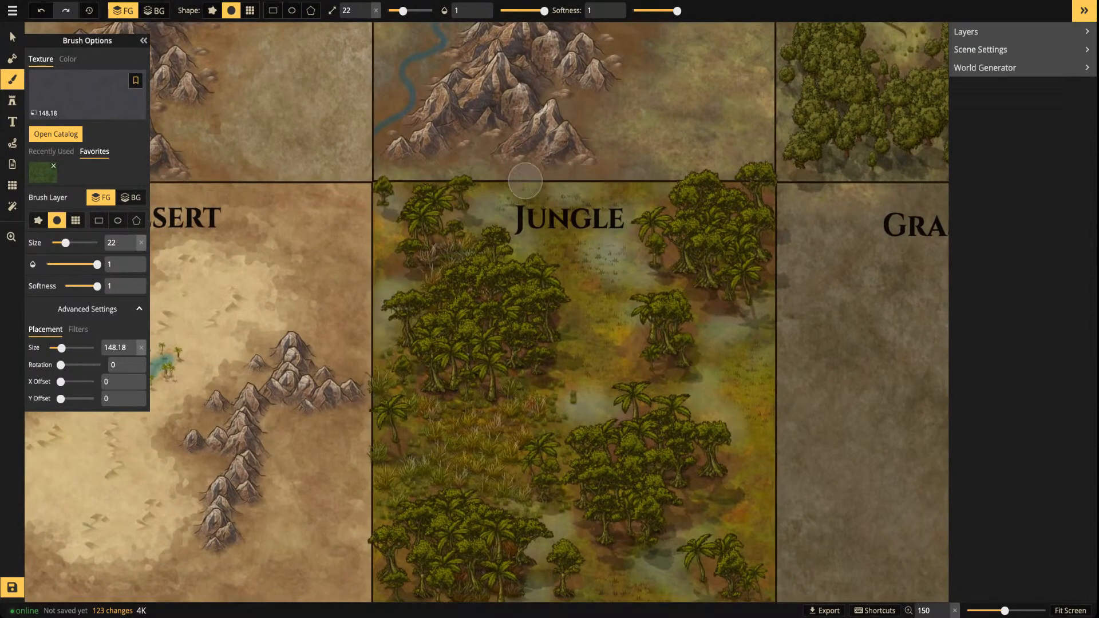
{"action": "mouse_move", "coordinate": [387, 281]}
{"action": "left_mouse_down"}
{"action": "mouse_move", "coordinate": [387, 258]}
{"action": "mouse_move", "coordinate": [389, 286]}
{"action": "left_mouse_up"}
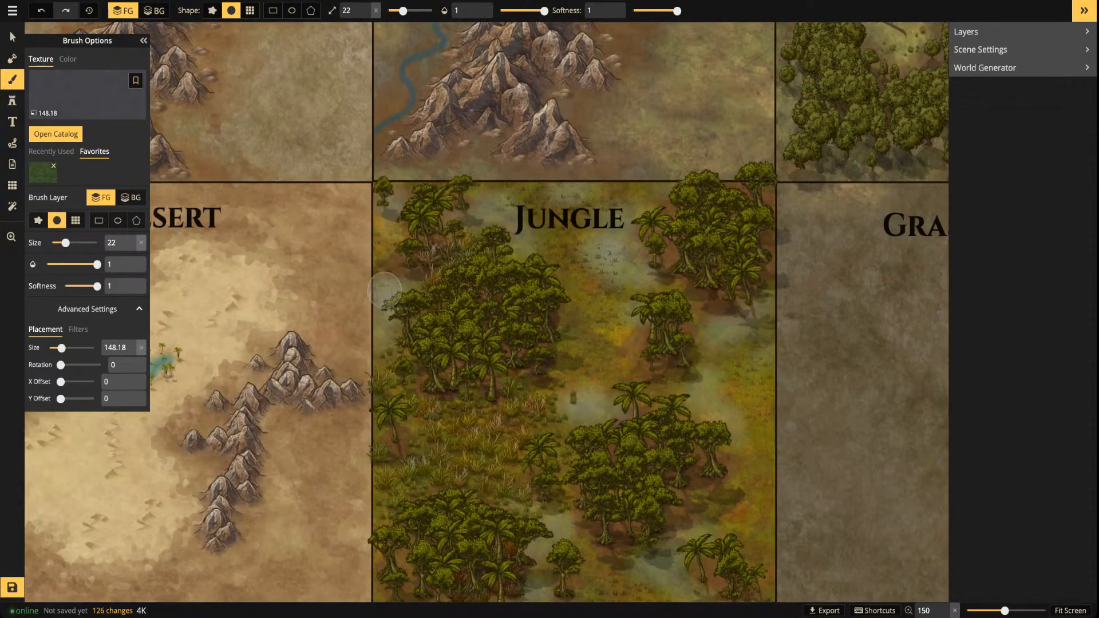
Switch to stamping with the recently used Brown Hills set and give the stamp the Luminosity blend mode
{"action": "scroll", "coordinate": [384, 290], "scroll_direction": "down", "scroll_amount": 3}
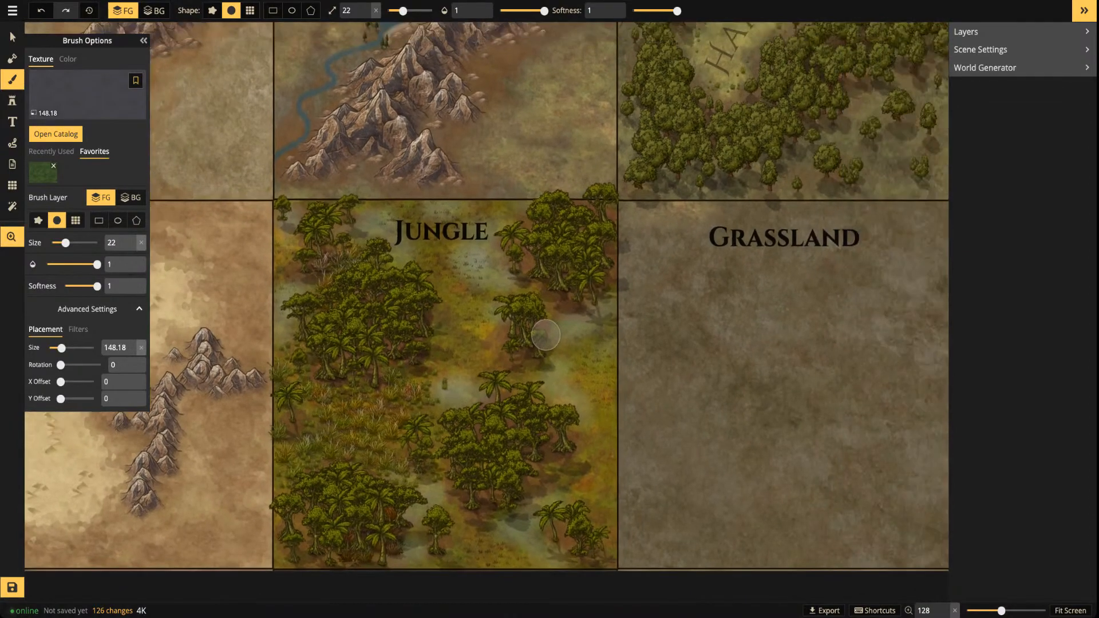
{"action": "scroll", "coordinate": [475, 359], "scroll_direction": "up", "scroll_amount": 2}
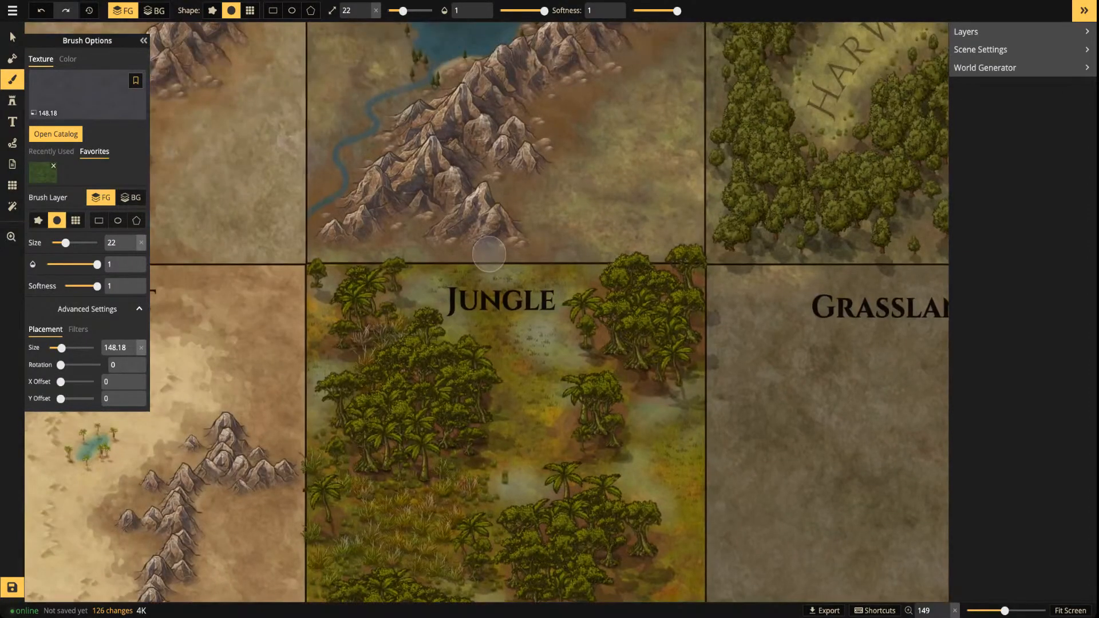
{"action": "key", "text": "o"}
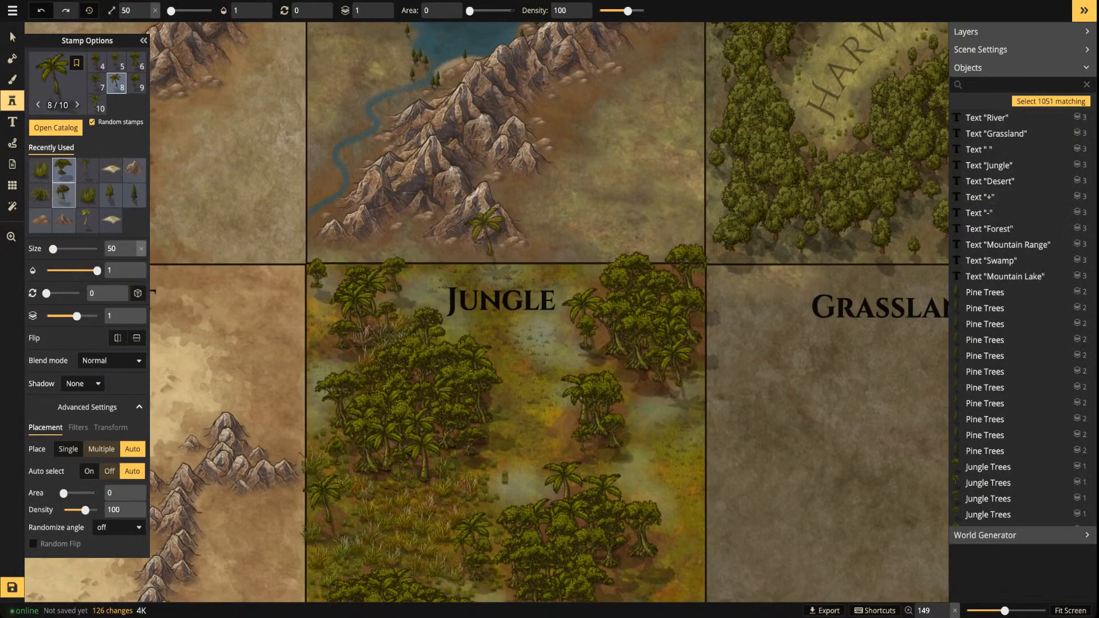
{"action": "left_click", "coordinate": [40, 221]}
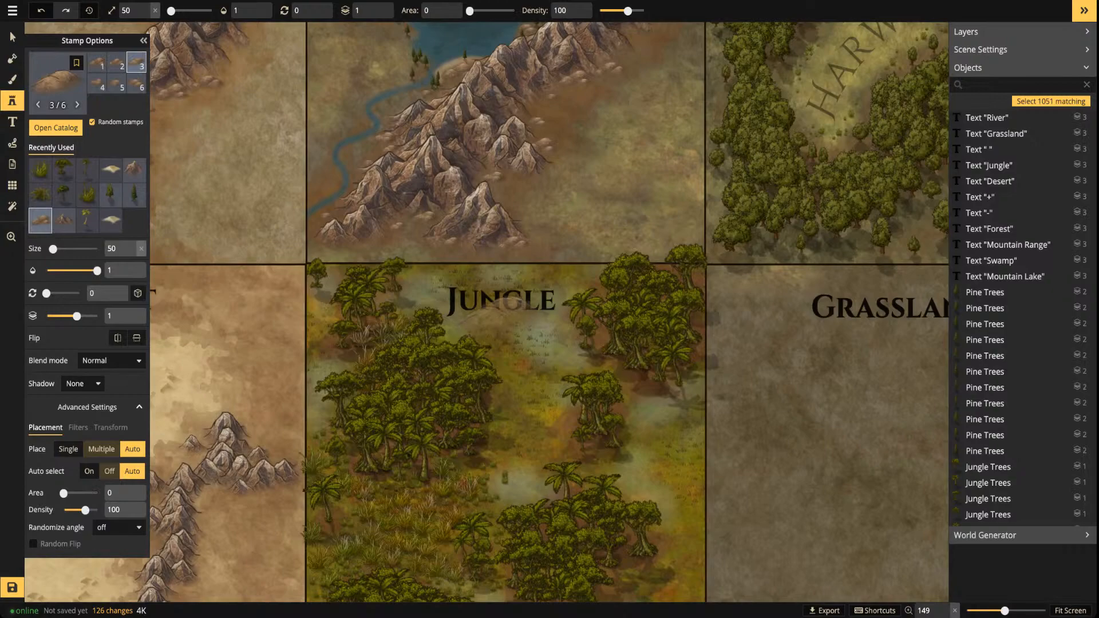
{"action": "scroll", "coordinate": [526, 322], "scroll_direction": "up", "scroll_amount": 3}
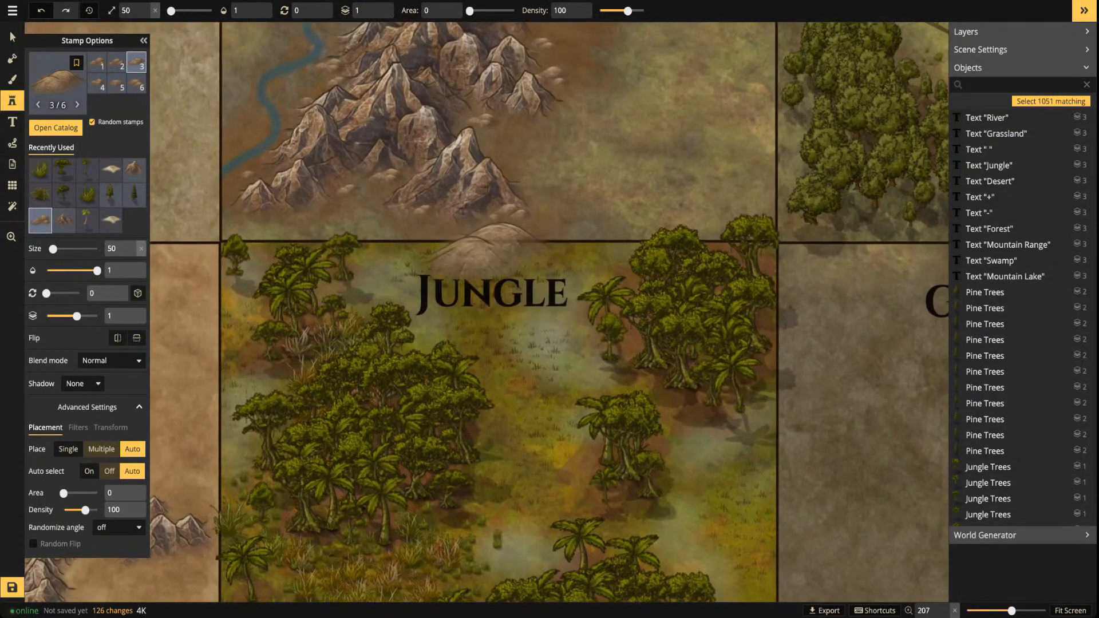
{"action": "left_click", "coordinate": [112, 361]}
{"action": "scroll", "coordinate": [86, 458], "scroll_direction": "down", "scroll_amount": 3}
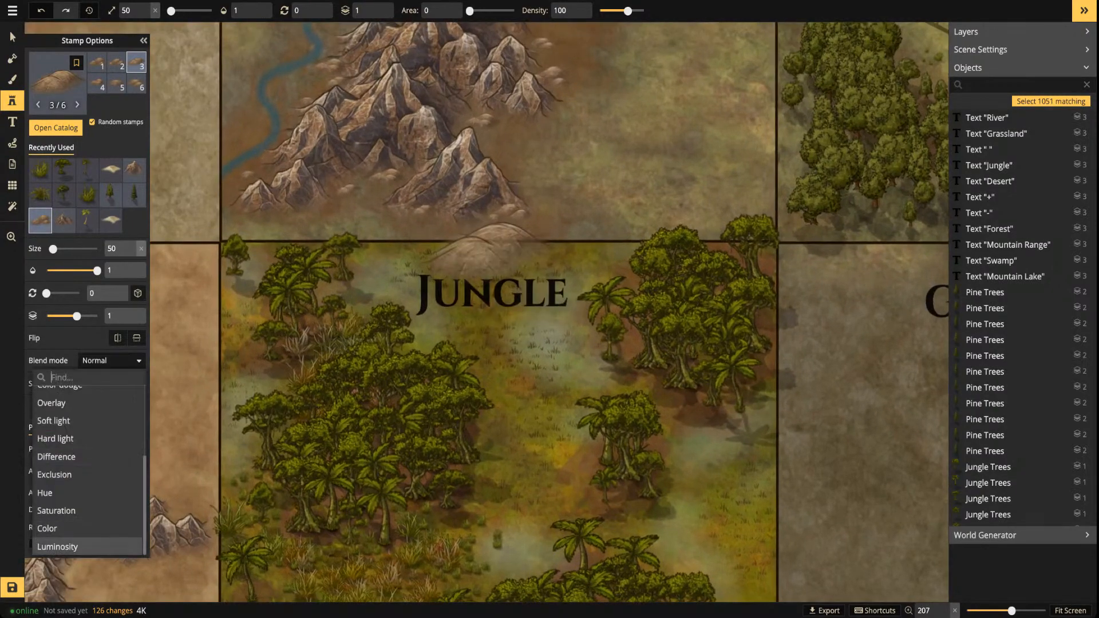
{"action": "left_click", "coordinate": [86, 546]}
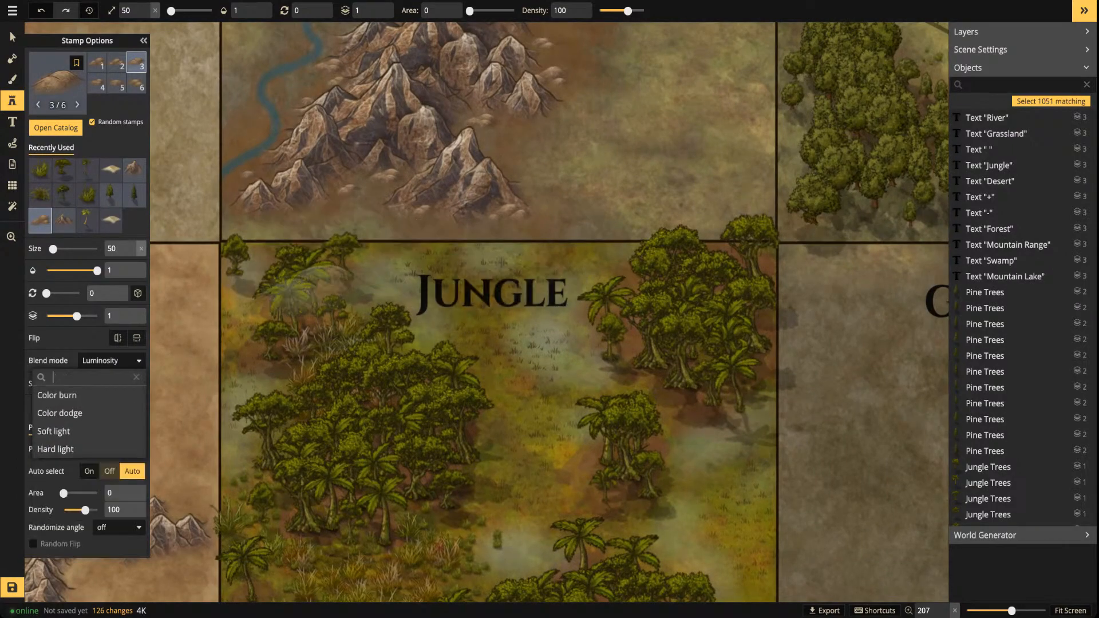
Scatter Brown Hills stamps at size 20 around the Jungle title and in the clearings between the jungle tree clusters
{"action": "left_click", "coordinate": [433, 307]}
{"action": "key", "text": "space"}
{"action": "left_click_drag", "start_coordinate": [433, 307], "coordinate": [578, 302]}
{"action": "key", "text": "bracketleft"}
{"action": "key", "text": "bracketleft"}
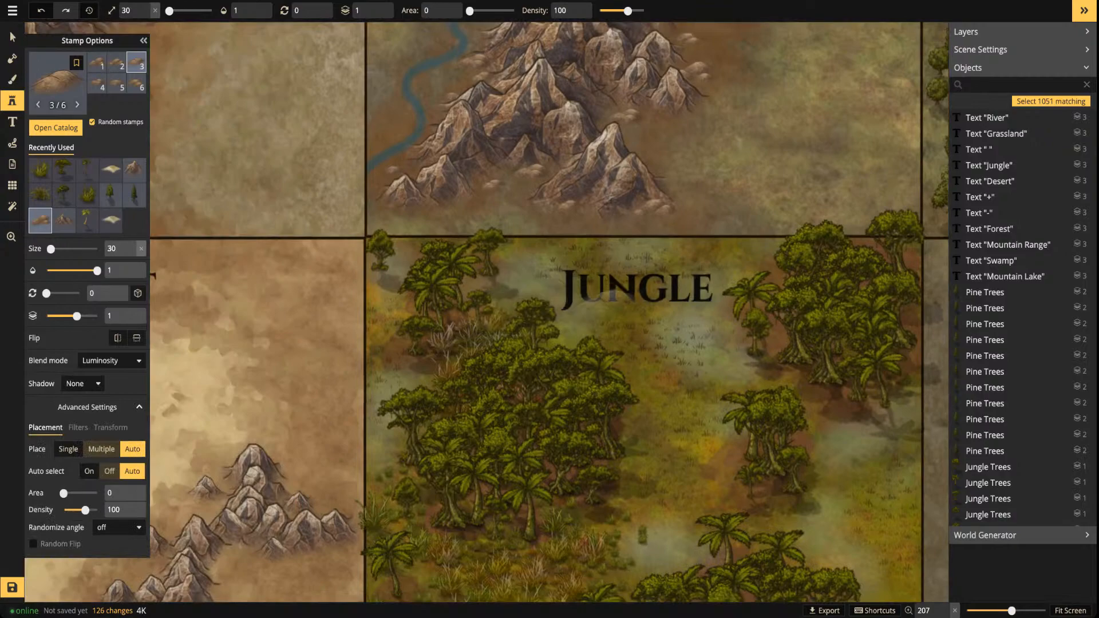
{"action": "key", "text": "bracketleft"}
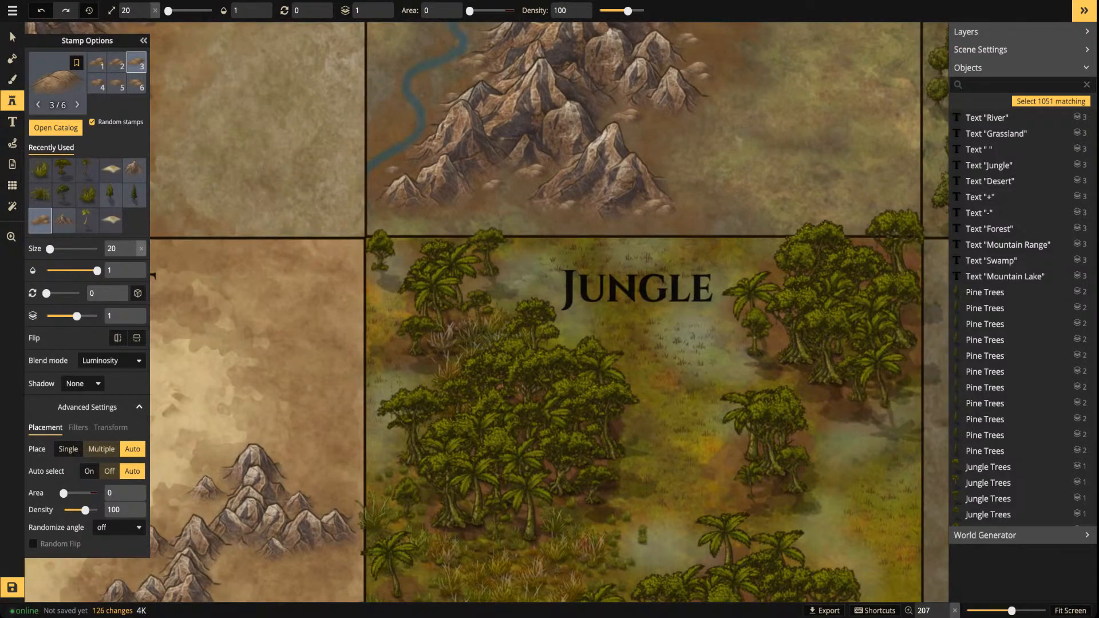
{"action": "left_click", "coordinate": [535, 282]}
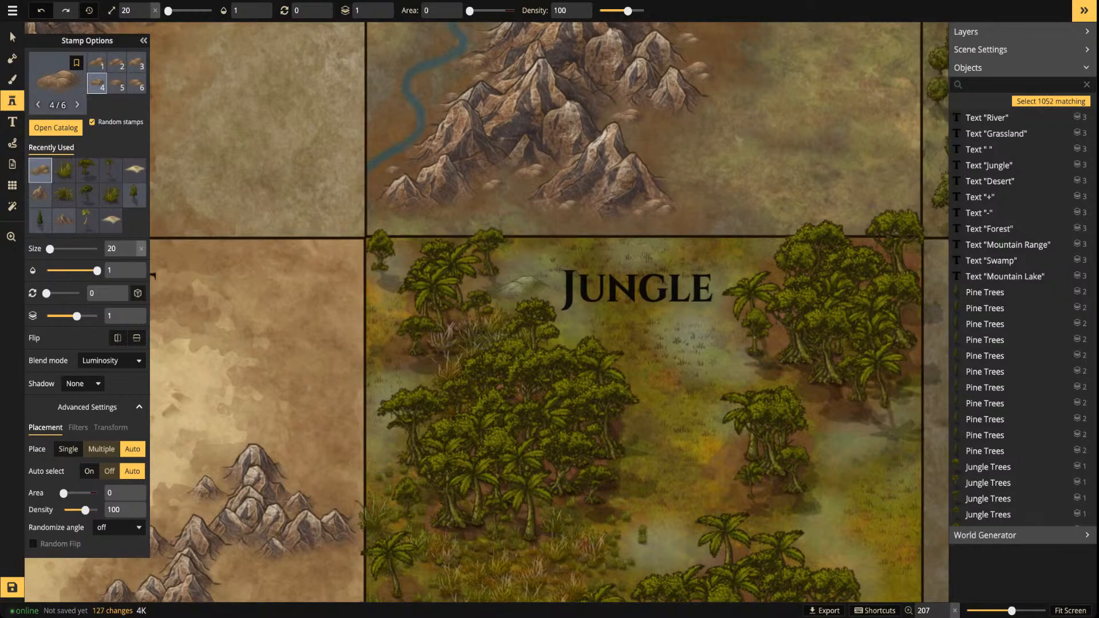
{"action": "left_click", "coordinate": [697, 404]}
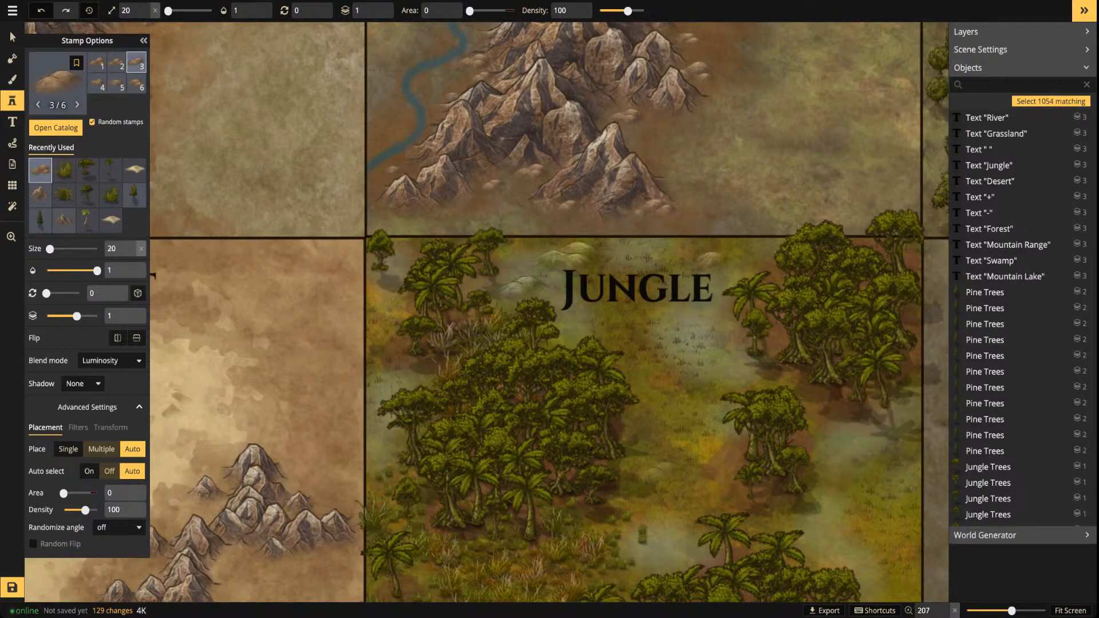
{"action": "left_click", "coordinate": [685, 490]}
{"action": "left_click", "coordinate": [723, 375]}
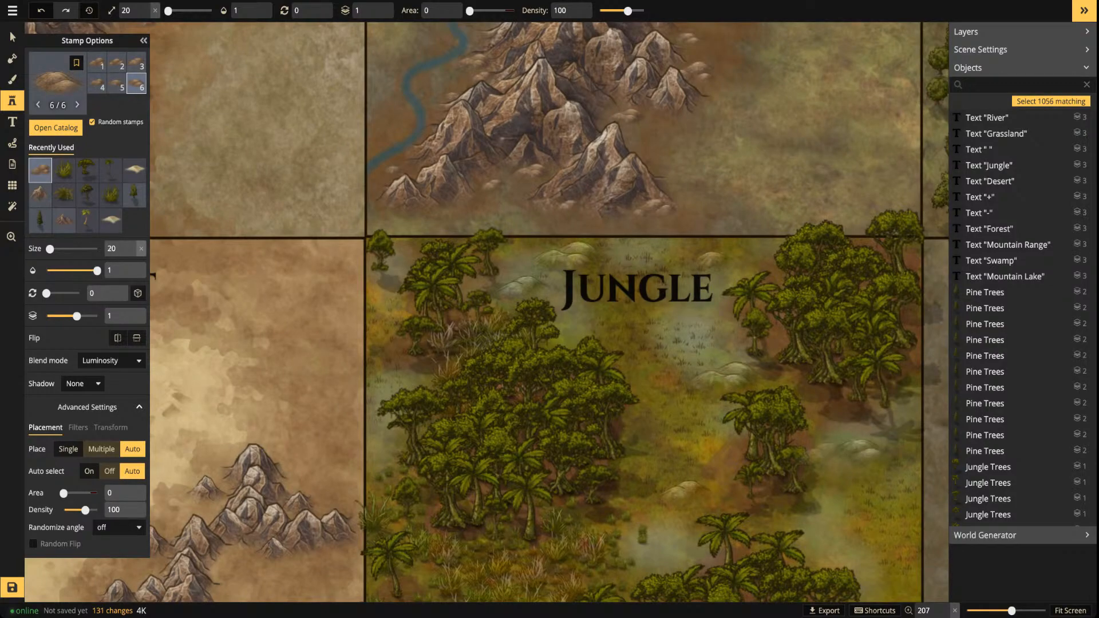
{"action": "left_click_drag", "start_coordinate": [742, 524], "coordinate": [701, 352]}
{"action": "left_click", "coordinate": [583, 530]}
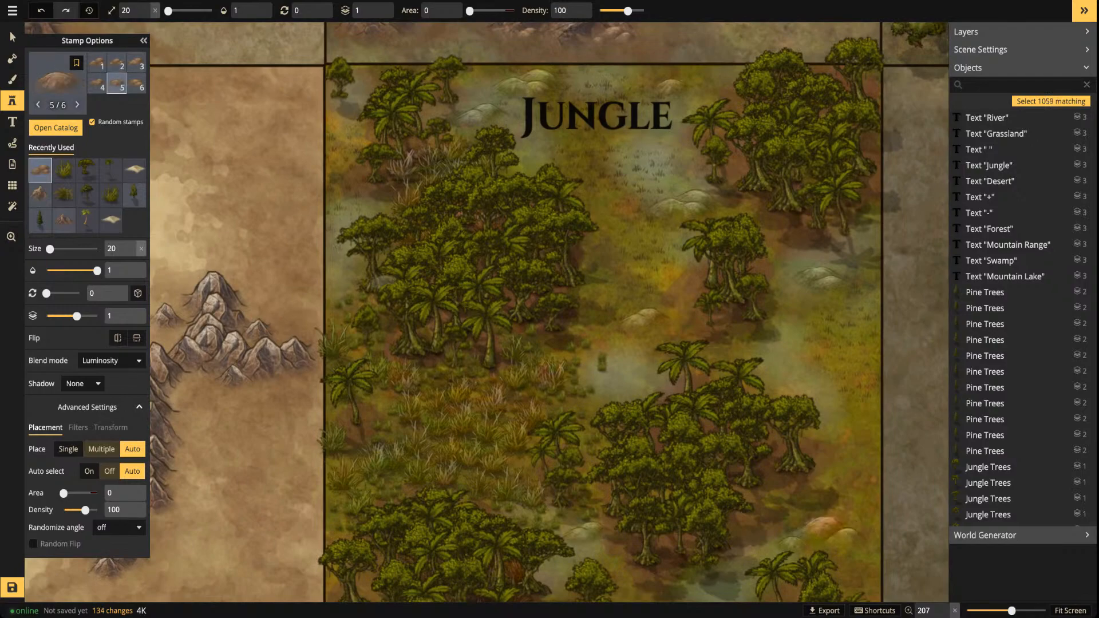
Select all eight Brown Hills stamps in the Jungle region and set their brightness to 82 and contrast to 62
{"action": "scroll", "coordinate": [384, 232], "scroll_direction": "down", "scroll_amount": 1}
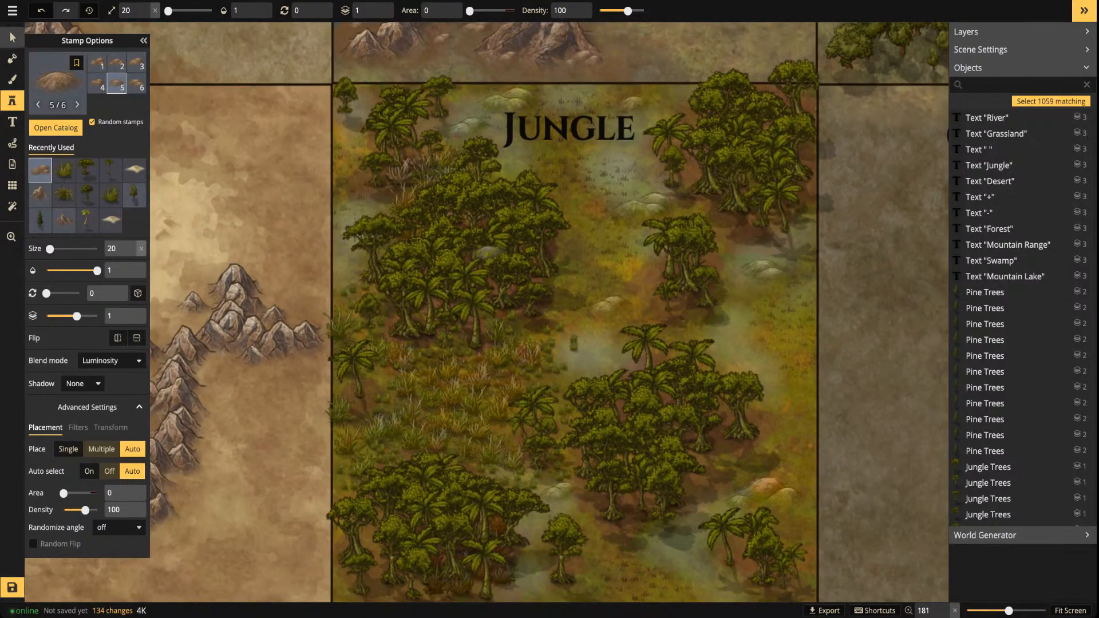
{"action": "left_click", "coordinate": [13, 38]}
{"action": "left_click", "coordinate": [646, 211]}
{"action": "left_click", "coordinate": [610, 307], "text": "shift"}
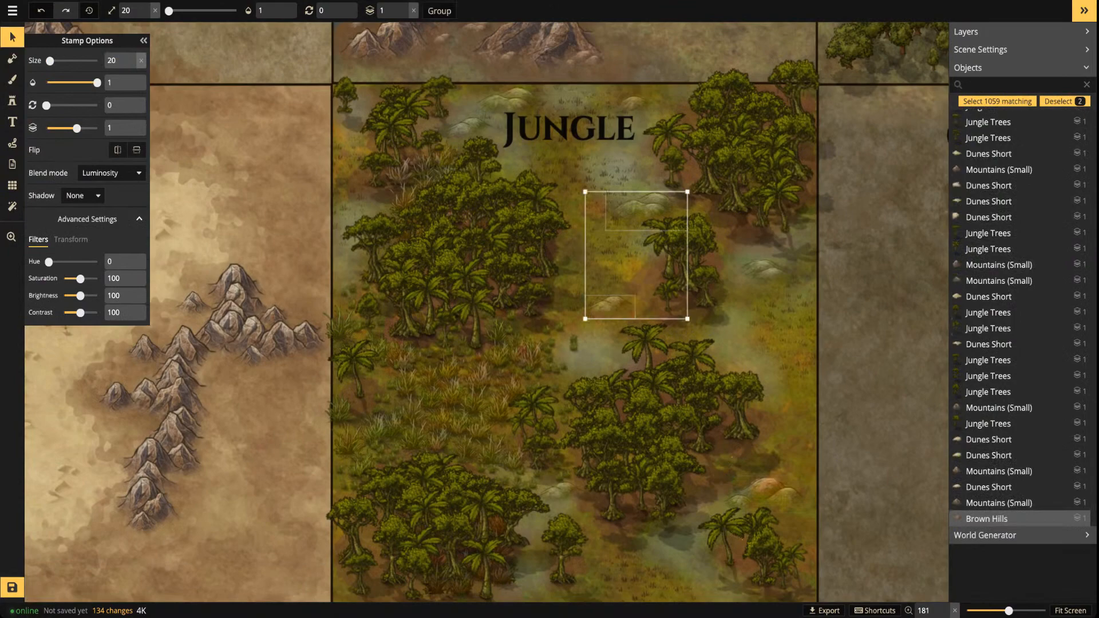
{"action": "left_click", "coordinate": [468, 129], "text": "shift"}
{"action": "left_click", "coordinate": [508, 102], "text": "shift"}
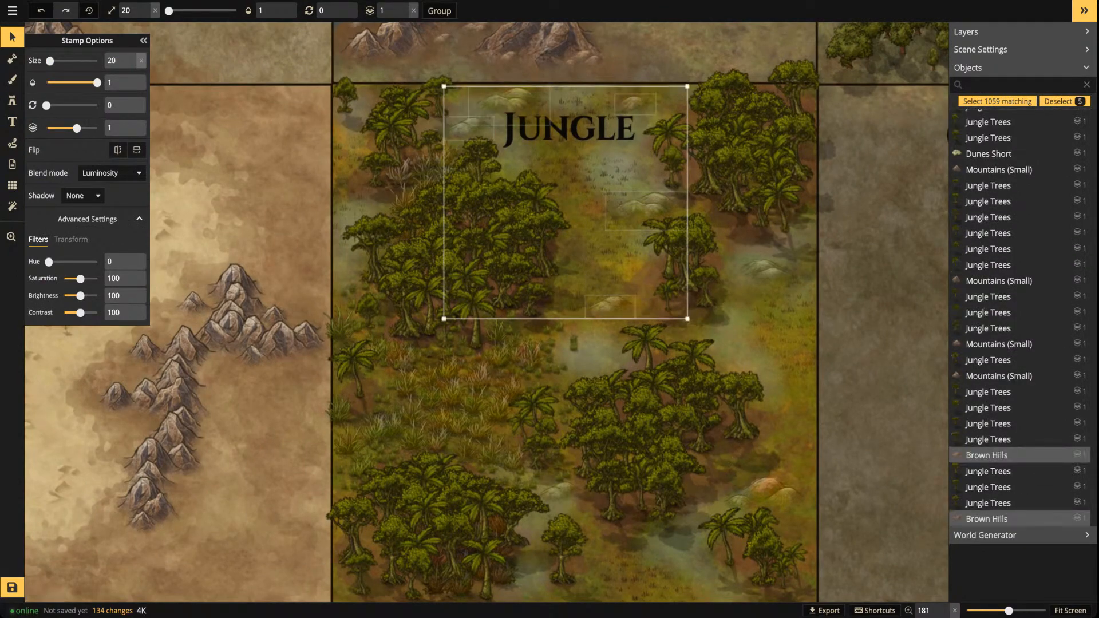
{"action": "left_click", "coordinate": [634, 103], "text": "shift"}
{"action": "left_click", "coordinate": [765, 270], "text": "shift"}
{"action": "left_click", "coordinate": [765, 493], "text": "shift"}
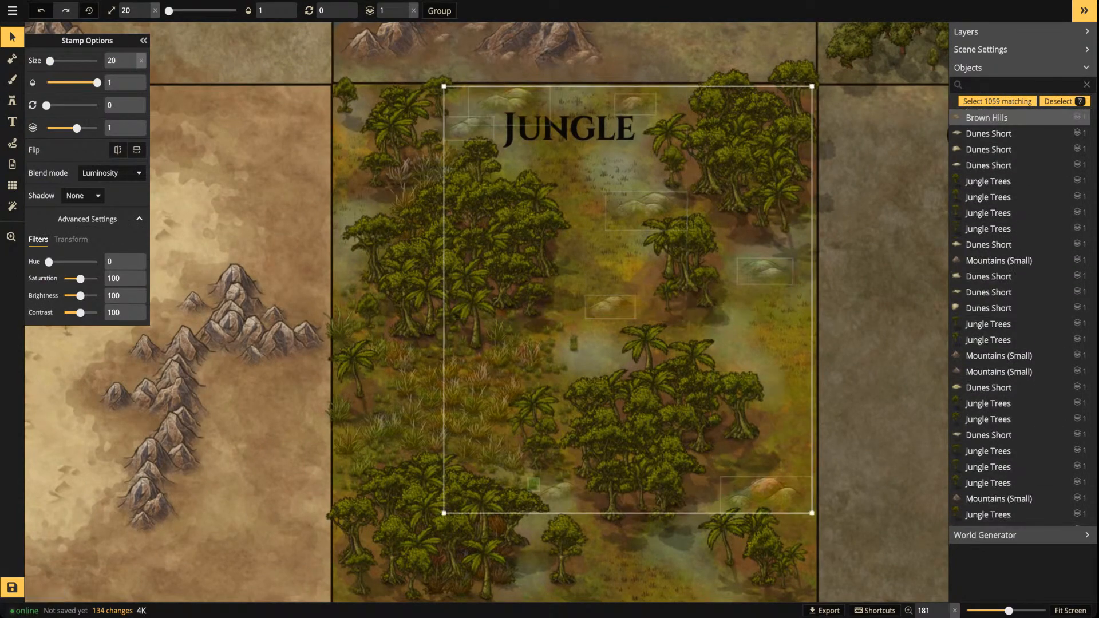
{"action": "left_click", "coordinate": [560, 492], "text": "shift"}
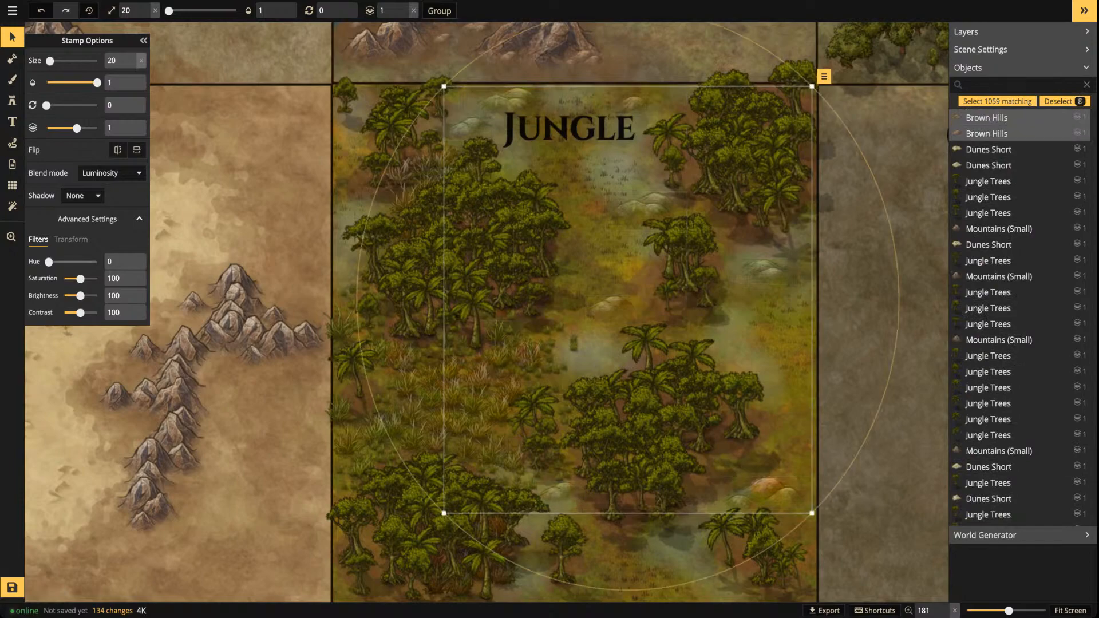
{"action": "left_click_drag", "start_coordinate": [79, 295], "coordinate": [77, 295]}
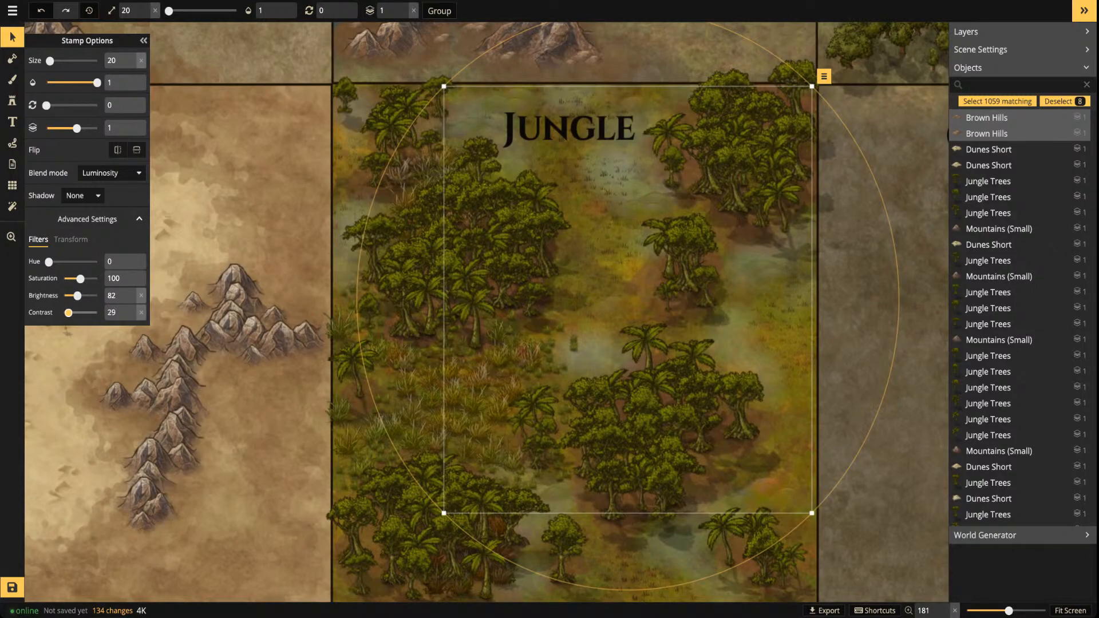
{"action": "type", "text": "100"}
{"action": "key", "text": "Return"}
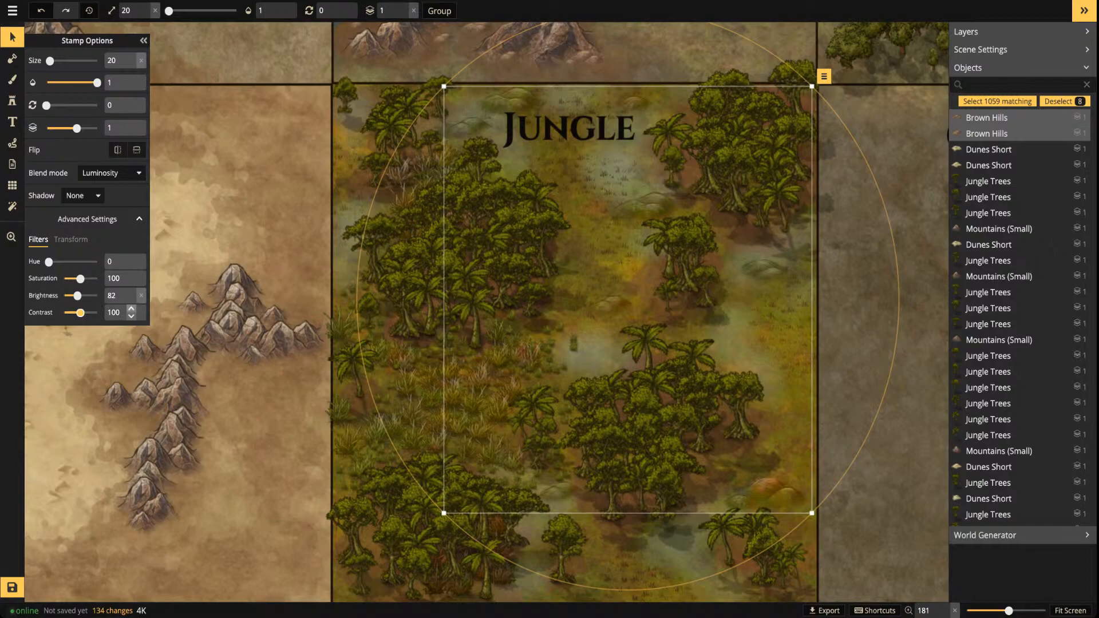
{"action": "left_click_drag", "start_coordinate": [80, 312], "coordinate": [79, 313]}
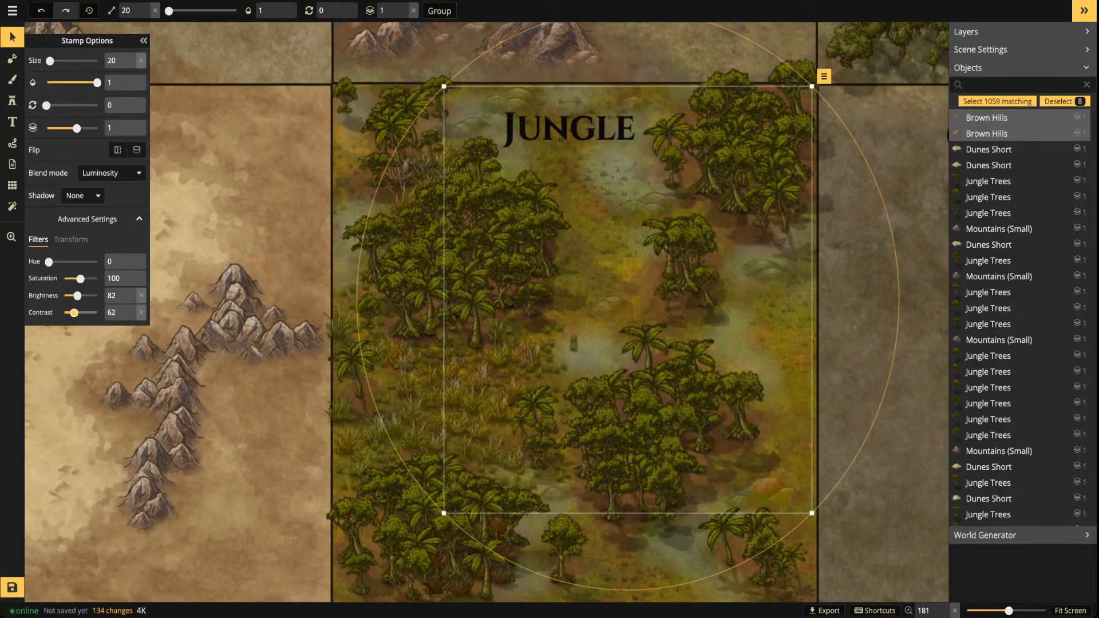
{"action": "key", "text": "Escape"}
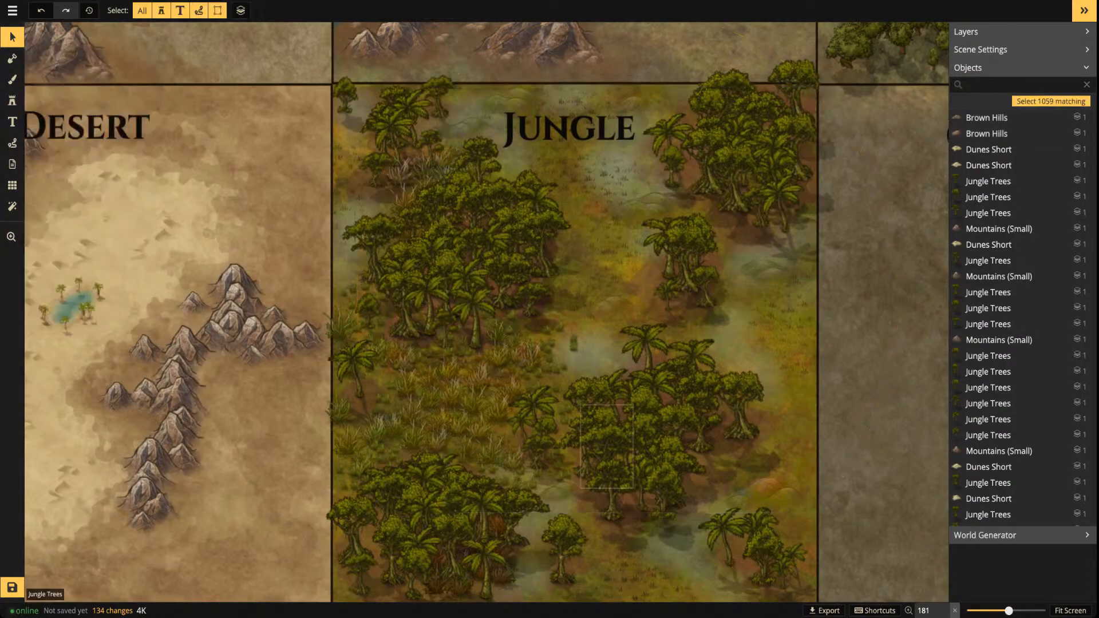
Save the map and check the livestream chat in YouTube Studio, returning to the map editor
{"action": "scroll", "coordinate": [616, 451], "scroll_direction": "down", "scroll_amount": 2}
{"action": "scroll", "coordinate": [608, 446], "scroll_direction": "down", "scroll_amount": 1}
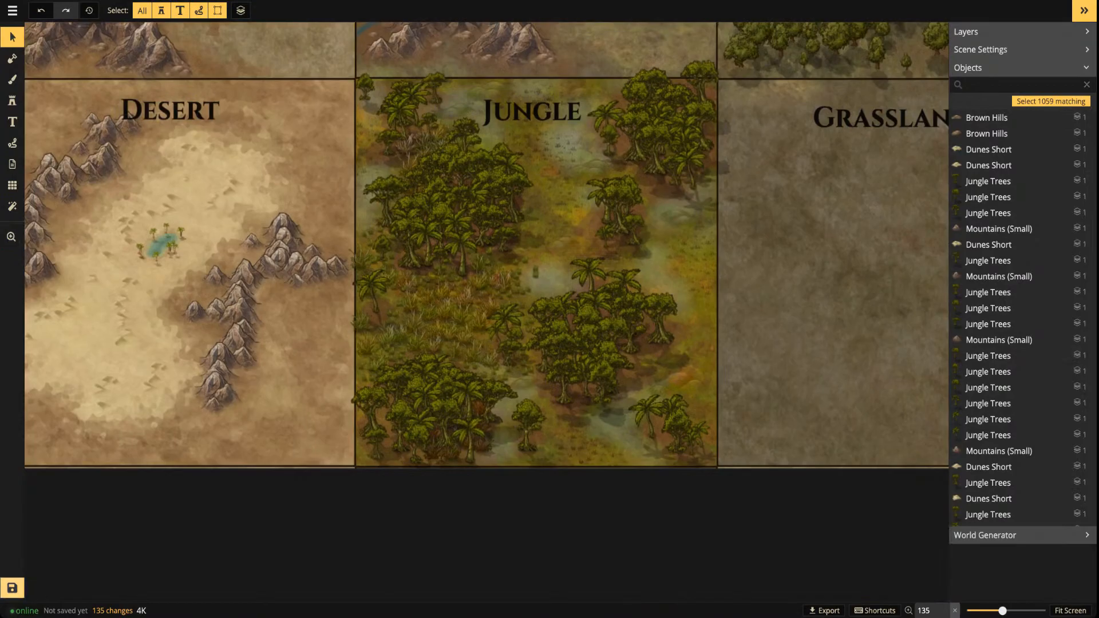
{"action": "left_click", "coordinate": [12, 587]}
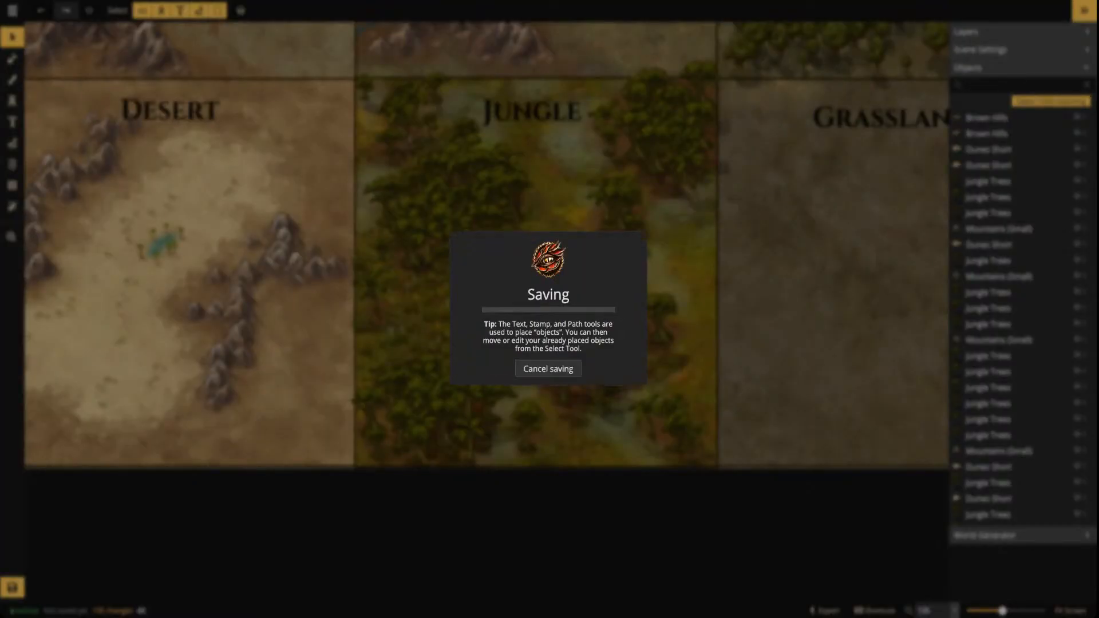
{"action": "key", "text": "ctrl+Tab"}
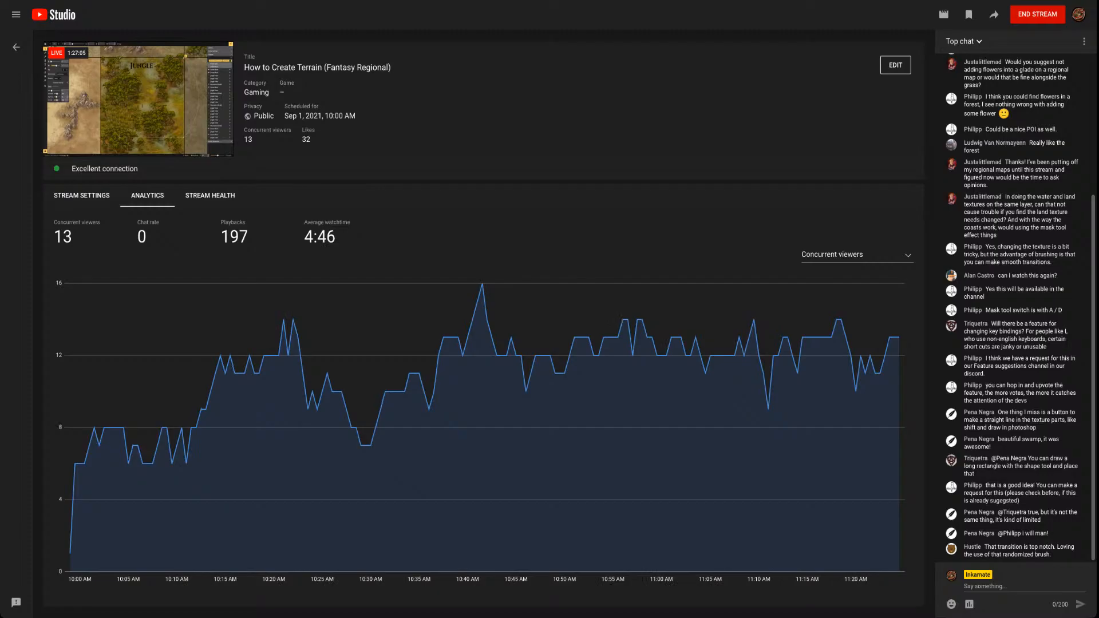
{"action": "key", "text": "ctrl+shift+Tab"}
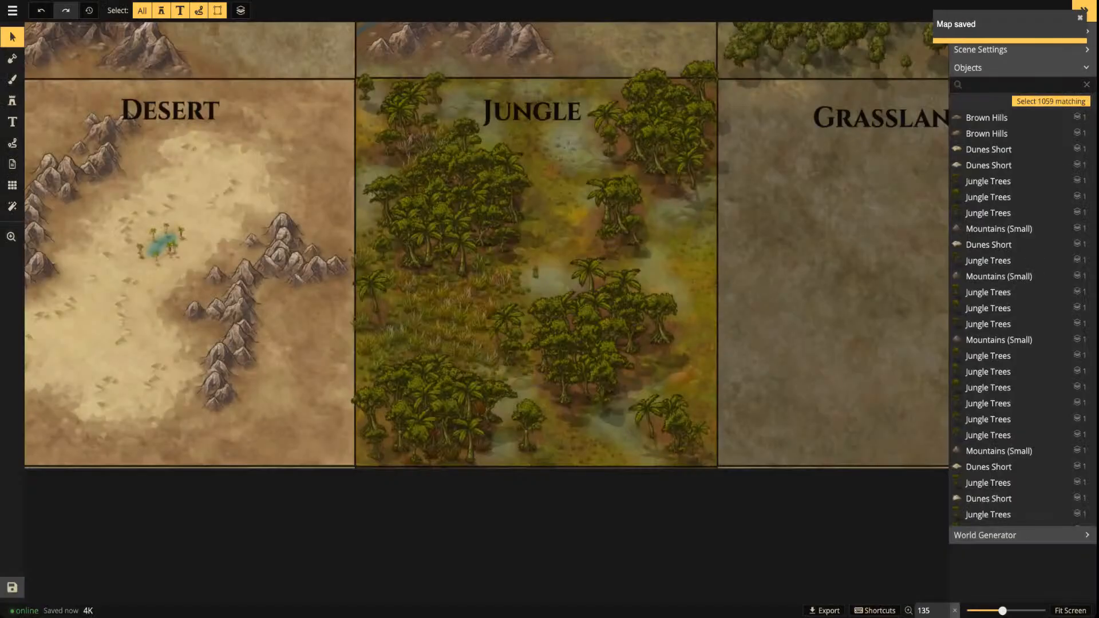
Bring the Grassland region into view and set up the texture brush to paint on the background layer
{"action": "left_click_drag", "start_coordinate": [844, 170], "coordinate": [530, 259]}
{"action": "scroll", "coordinate": [584, 210], "scroll_direction": "down", "scroll_amount": 3}
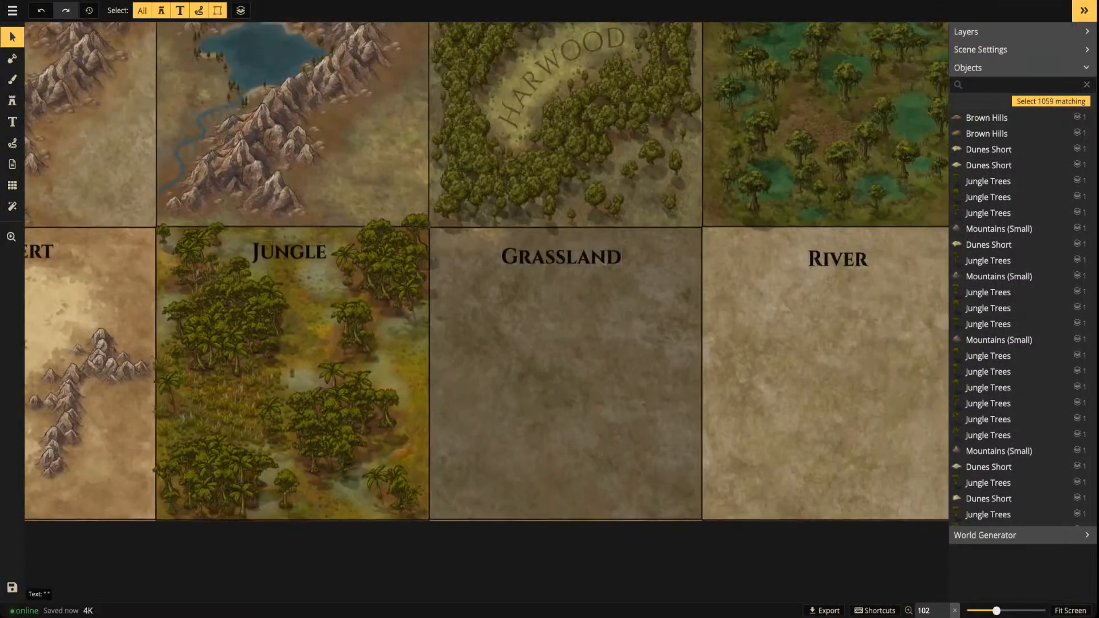
{"action": "scroll", "coordinate": [471, 343], "scroll_direction": "down", "scroll_amount": 2}
{"action": "left_click_drag", "start_coordinate": [471, 343], "coordinate": [463, 374]}
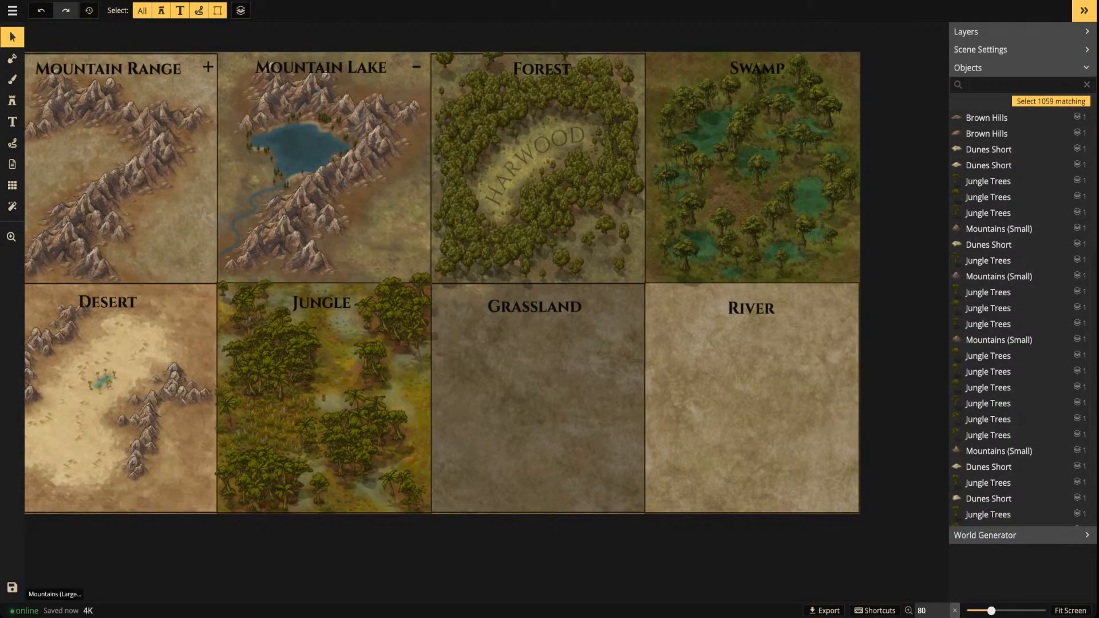
{"action": "left_click", "coordinate": [12, 80]}
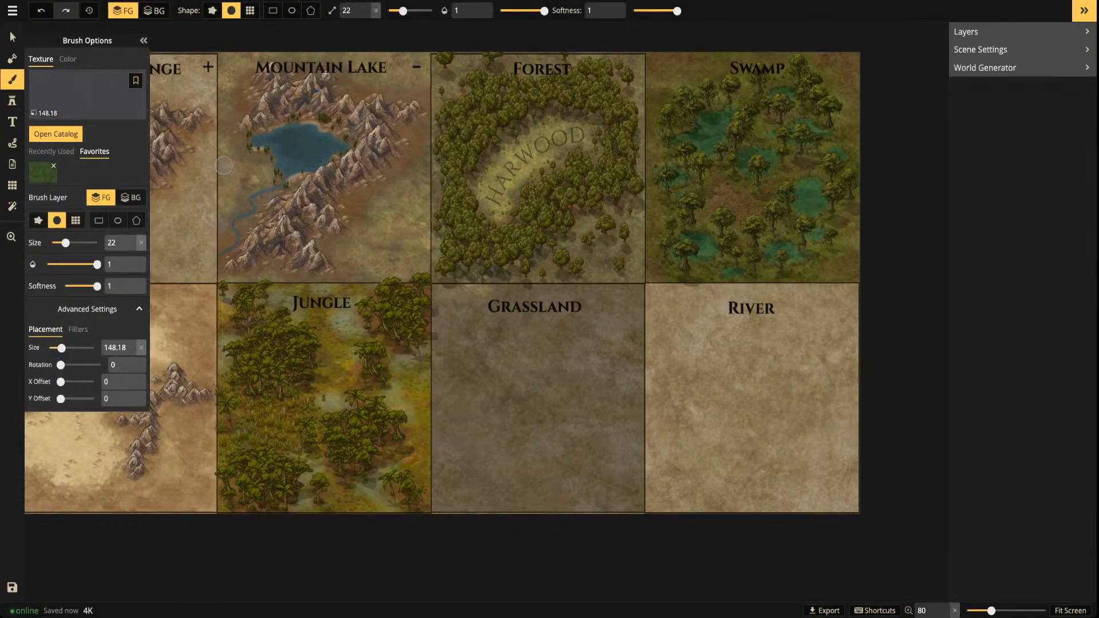
{"action": "key", "text": "f"}
{"action": "key", "text": "f"}
{"action": "key", "text": "f"}
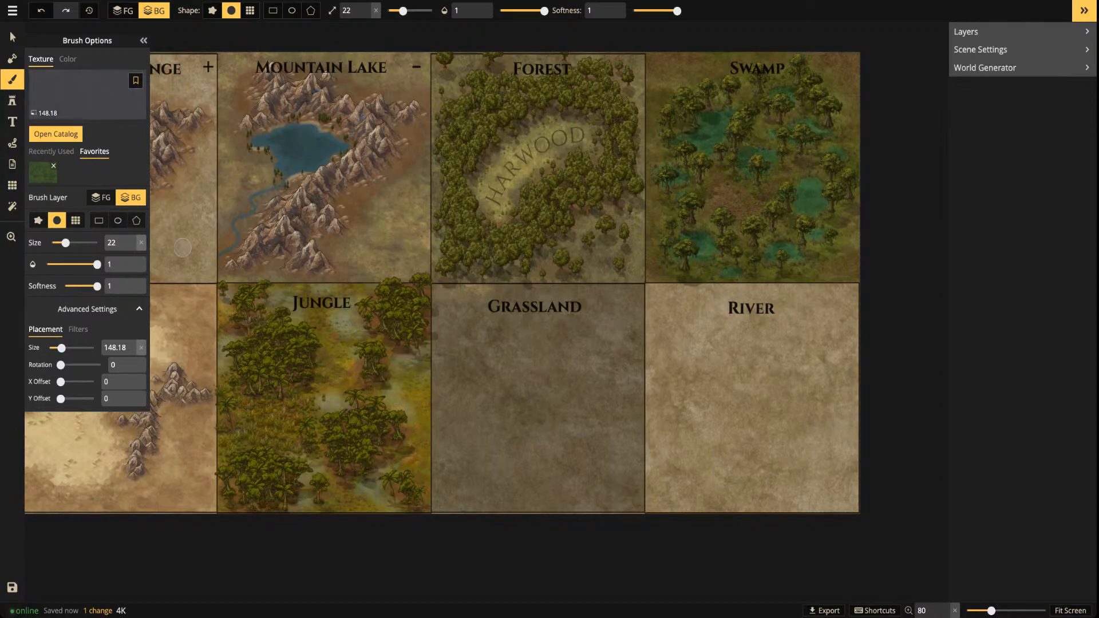
Try a stroke of the favorite green grass texture below the Grassland title on the background layer, and undo it
{"action": "mouse_move", "coordinate": [466, 348]}
{"action": "left_mouse_down"}
{"action": "mouse_move", "coordinate": [552, 439]}
{"action": "mouse_move", "coordinate": [583, 350]}
{"action": "left_mouse_up"}
{"action": "left_click_drag", "start_coordinate": [559, 422], "coordinate": [493, 389]}
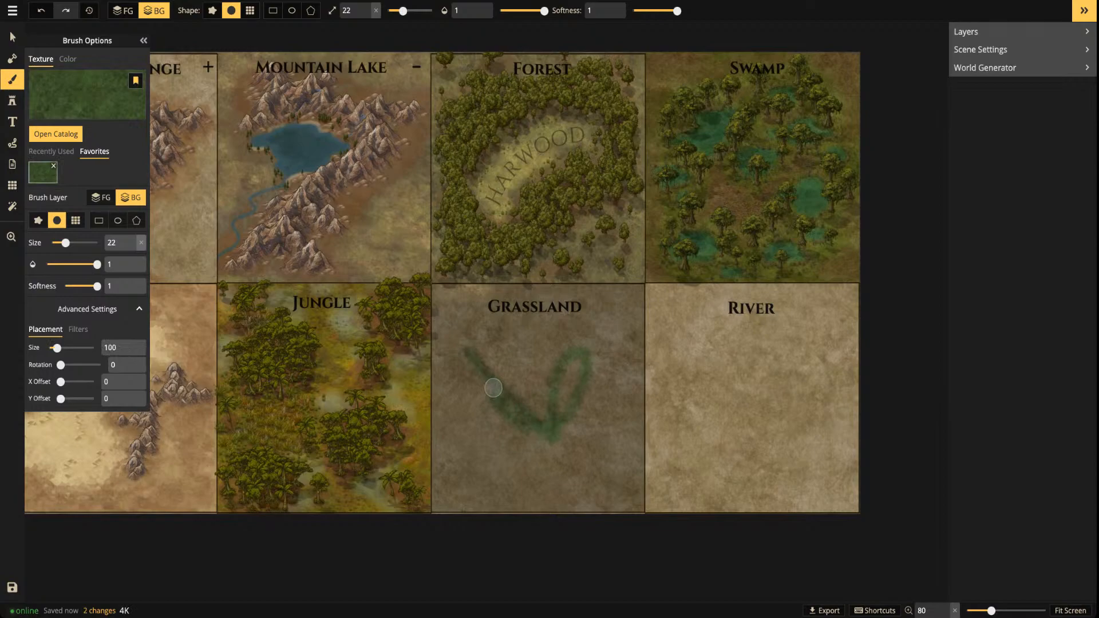
{"action": "key", "text": "ctrl+z"}
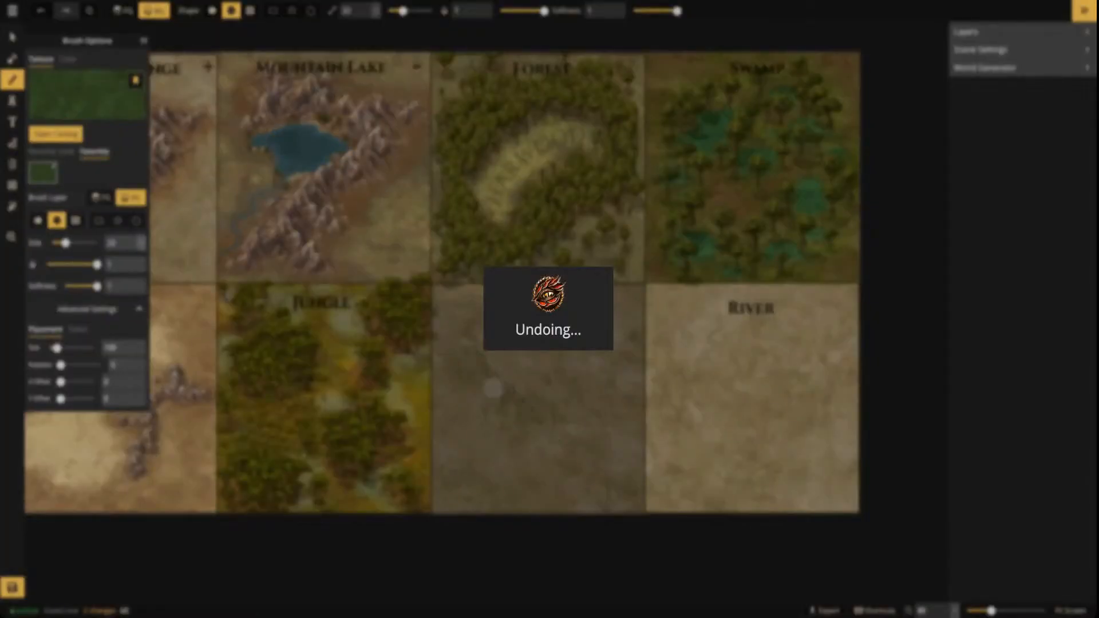
{"action": "scroll", "coordinate": [508, 419], "scroll_direction": "up", "scroll_amount": 2}
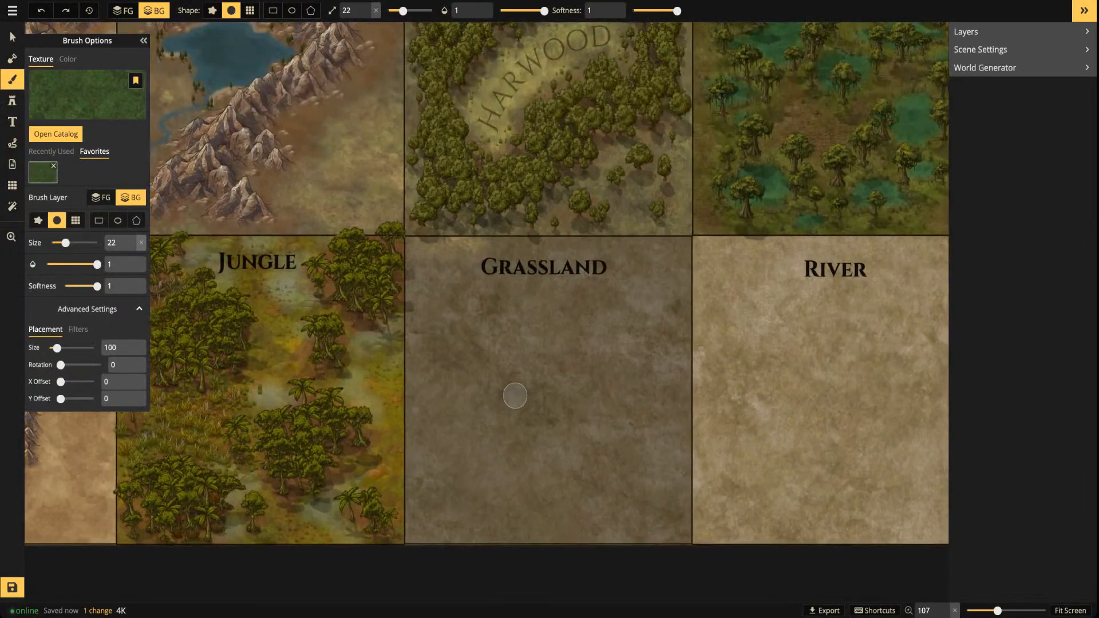
{"action": "scroll", "coordinate": [514, 396], "scroll_direction": "up", "scroll_amount": 4}
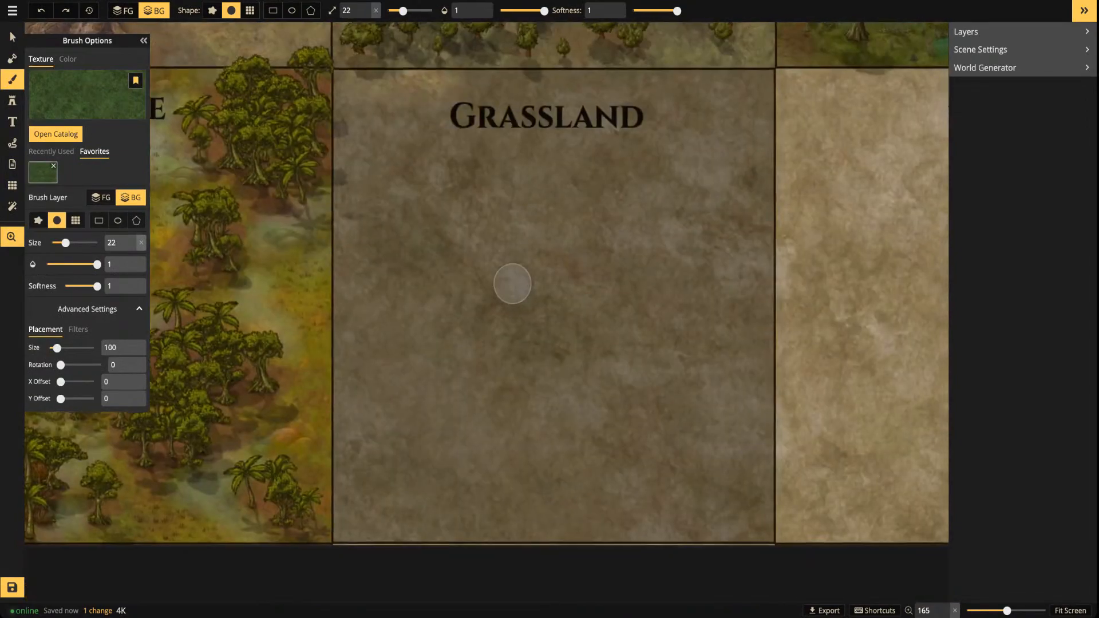
{"action": "left_click_drag", "start_coordinate": [512, 283], "coordinate": [495, 287]}
{"action": "scroll", "coordinate": [513, 361], "scroll_direction": "up", "scroll_amount": 1}
{"action": "scroll", "coordinate": [514, 362], "scroll_direction": "down", "scroll_amount": 1}
{"action": "scroll", "coordinate": [514, 361], "scroll_direction": "up", "scroll_amount": 1}
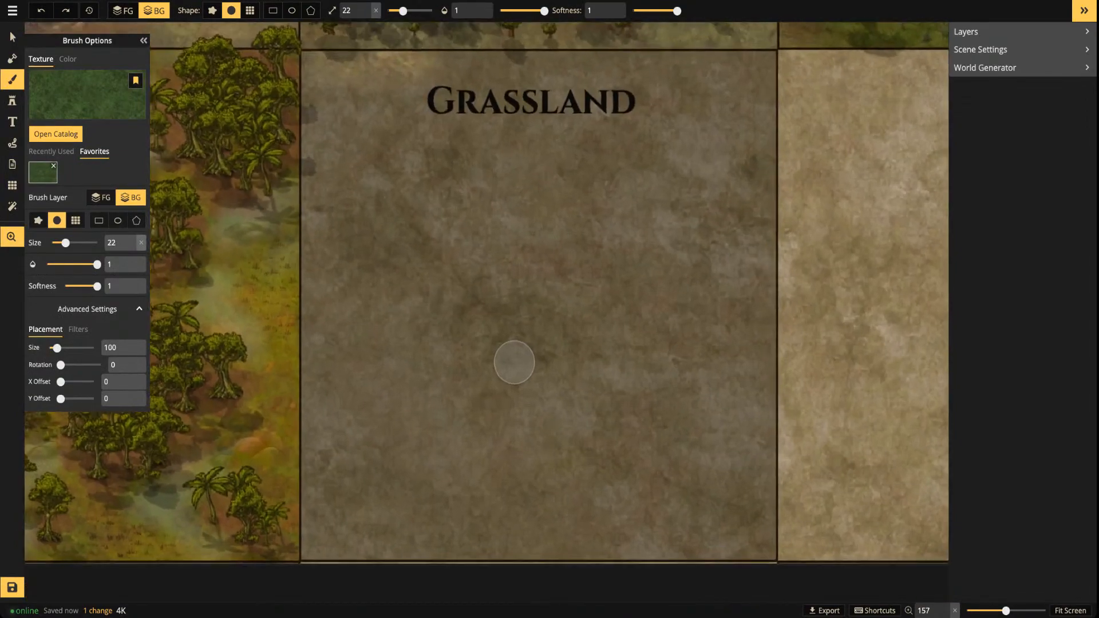
Choose the Grass 2 texture from the Fantasy Regional HD textures for the background brush
{"action": "scroll", "coordinate": [518, 301], "scroll_direction": "up", "scroll_amount": 1}
{"action": "scroll", "coordinate": [506, 295], "scroll_direction": "up", "scroll_amount": 1}
{"action": "mouse_move", "coordinate": [505, 292]}
{"action": "left_mouse_down"}
{"action": "mouse_move", "coordinate": [500, 267]}
{"action": "mouse_move", "coordinate": [484, 269]}
{"action": "mouse_move", "coordinate": [509, 229]}
{"action": "mouse_move", "coordinate": [488, 238]}
{"action": "left_mouse_up"}
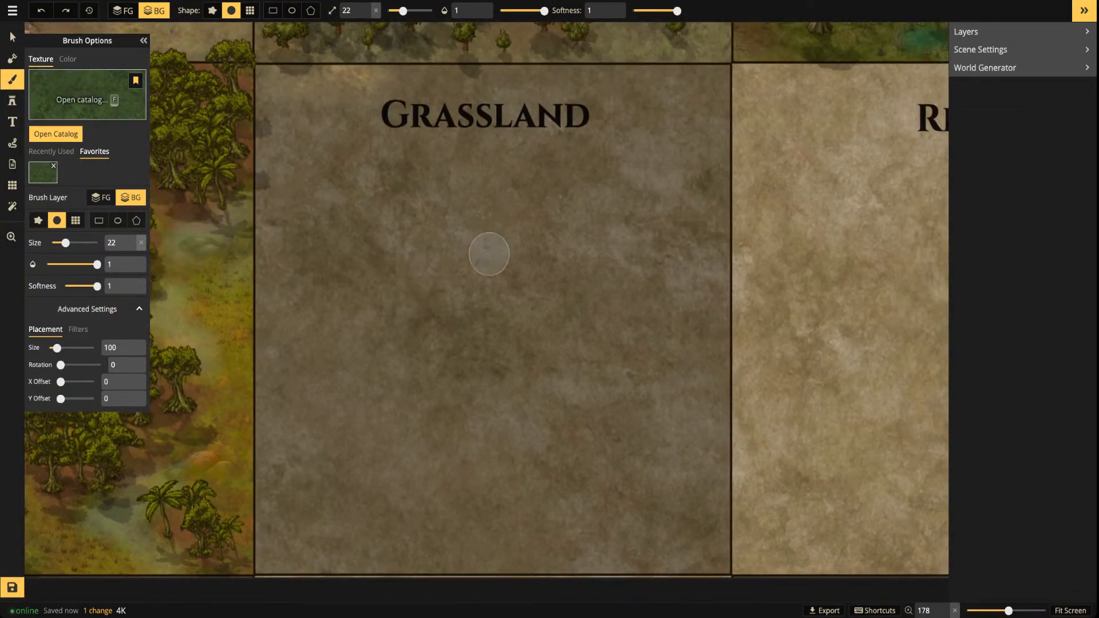
{"action": "key", "text": "f"}
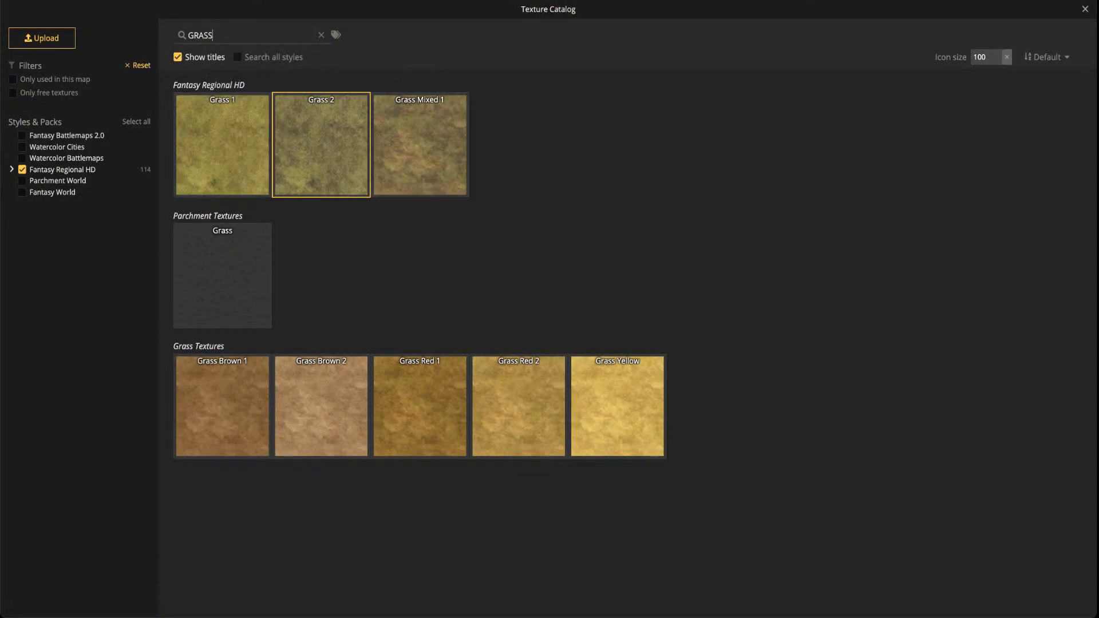
{"action": "left_click", "coordinate": [321, 145]}
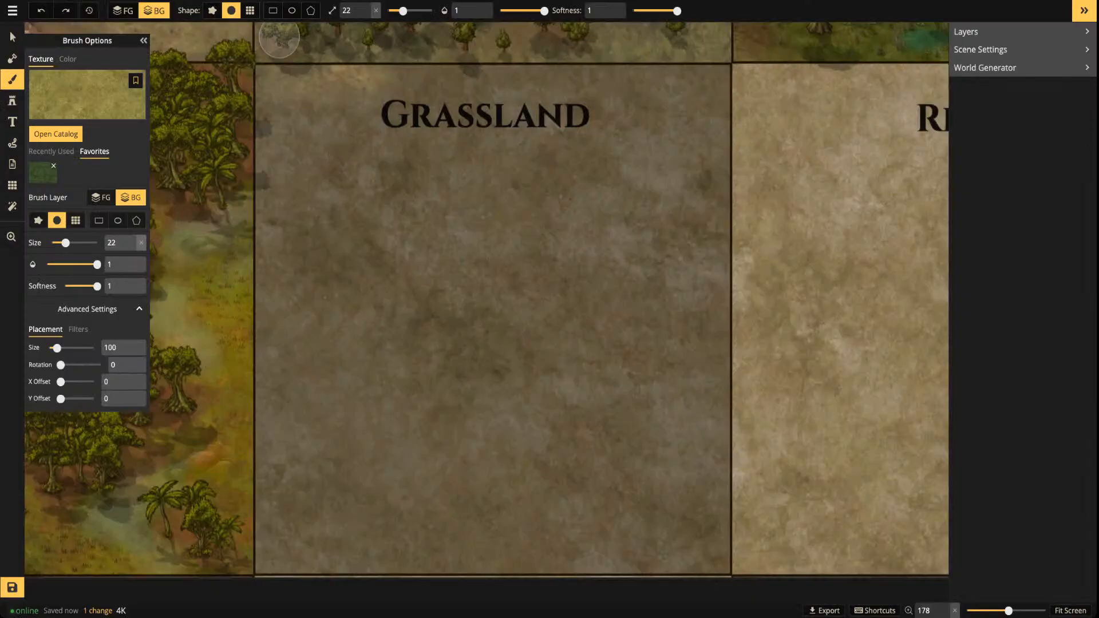
Fill the whole Grassland region on the background layer with the grass texture using the grid brush shape
{"action": "left_click", "coordinate": [272, 10]}
{"action": "scroll", "coordinate": [334, 68], "scroll_direction": "down", "scroll_amount": 2}
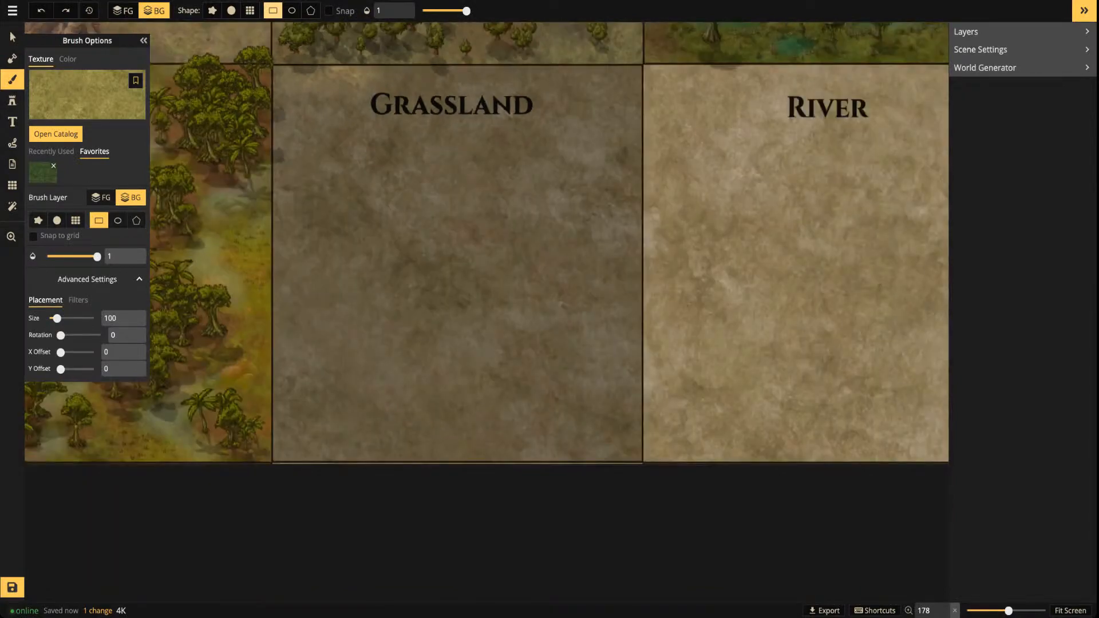
{"action": "left_click", "coordinate": [250, 10]}
{"action": "mouse_move", "coordinate": [309, 118]}
{"action": "left_mouse_down"}
{"action": "mouse_move", "coordinate": [566, 132]}
{"action": "mouse_move", "coordinate": [487, 240]}
{"action": "mouse_move", "coordinate": [355, 223]}
{"action": "mouse_move", "coordinate": [463, 394]}
{"action": "mouse_move", "coordinate": [458, 255]}
{"action": "left_mouse_up"}
{"action": "scroll", "coordinate": [449, 240], "scroll_direction": "down", "scroll_amount": 1}
{"action": "scroll", "coordinate": [449, 240], "scroll_direction": "down", "scroll_amount": 2}
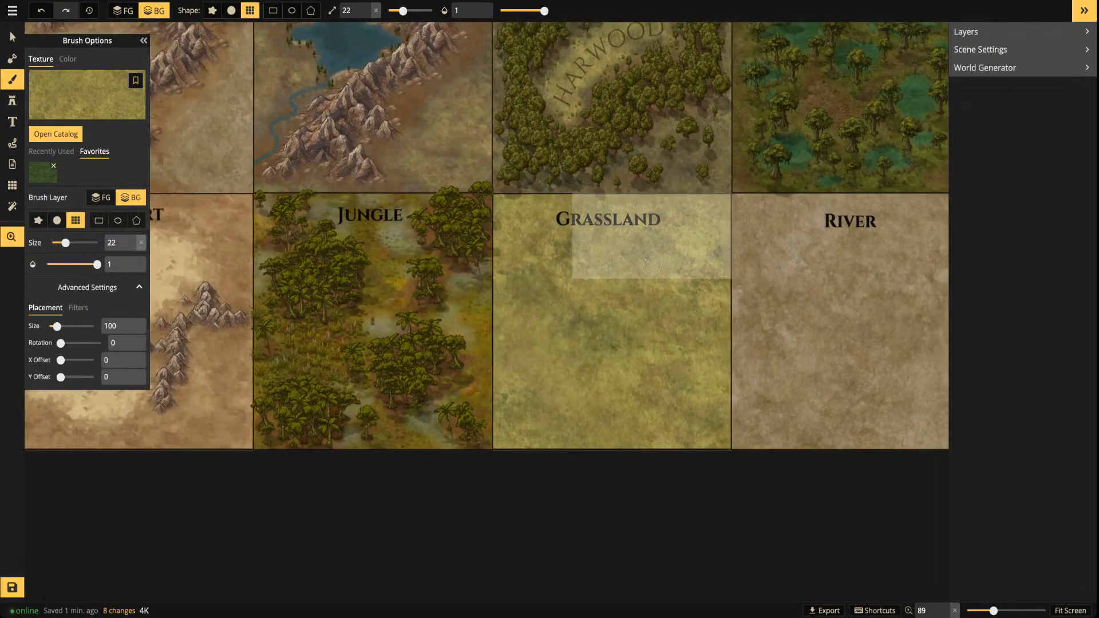
{"action": "mouse_move", "coordinate": [650, 265]}
{"action": "left_mouse_down"}
{"action": "mouse_move", "coordinate": [515, 305]}
{"action": "mouse_move", "coordinate": [410, 290]}
{"action": "mouse_move", "coordinate": [654, 397]}
{"action": "mouse_move", "coordinate": [694, 396]}
{"action": "mouse_move", "coordinate": [715, 354]}
{"action": "mouse_move", "coordinate": [517, 352]}
{"action": "left_mouse_up"}
{"action": "scroll", "coordinate": [521, 382], "scroll_direction": "up", "scroll_amount": 3}
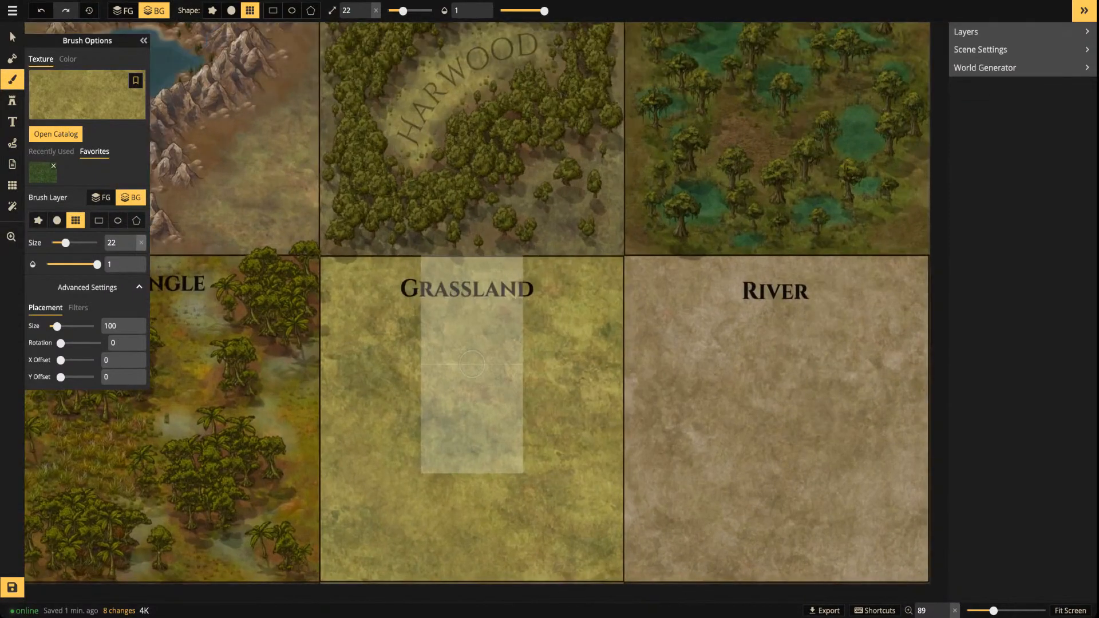
{"action": "key", "text": "s"}
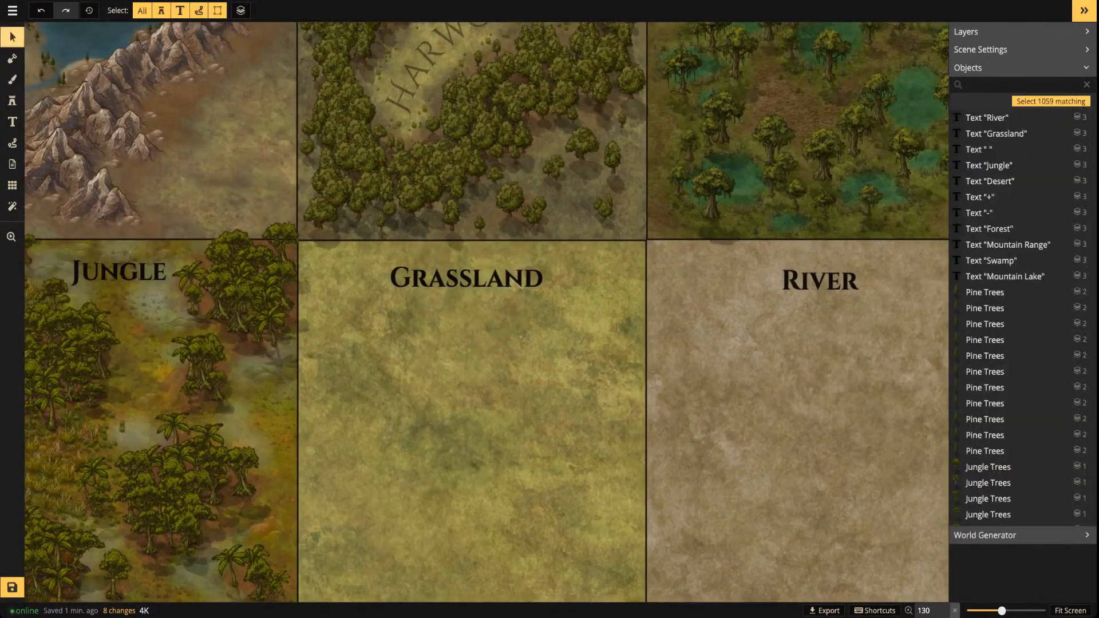
Stamp a tight cluster of leafy trees at size 40 in the middle of the Grassland region
{"action": "scroll", "coordinate": [494, 395], "scroll_direction": "up", "scroll_amount": 2}
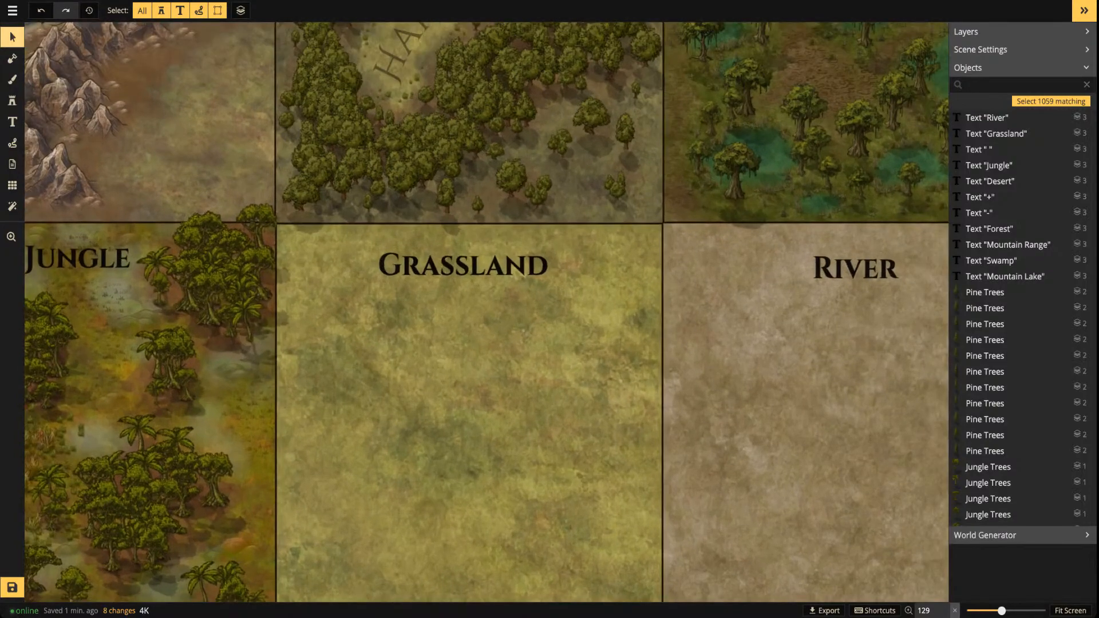
{"action": "left_click_drag", "start_coordinate": [495, 395], "coordinate": [476, 355]}
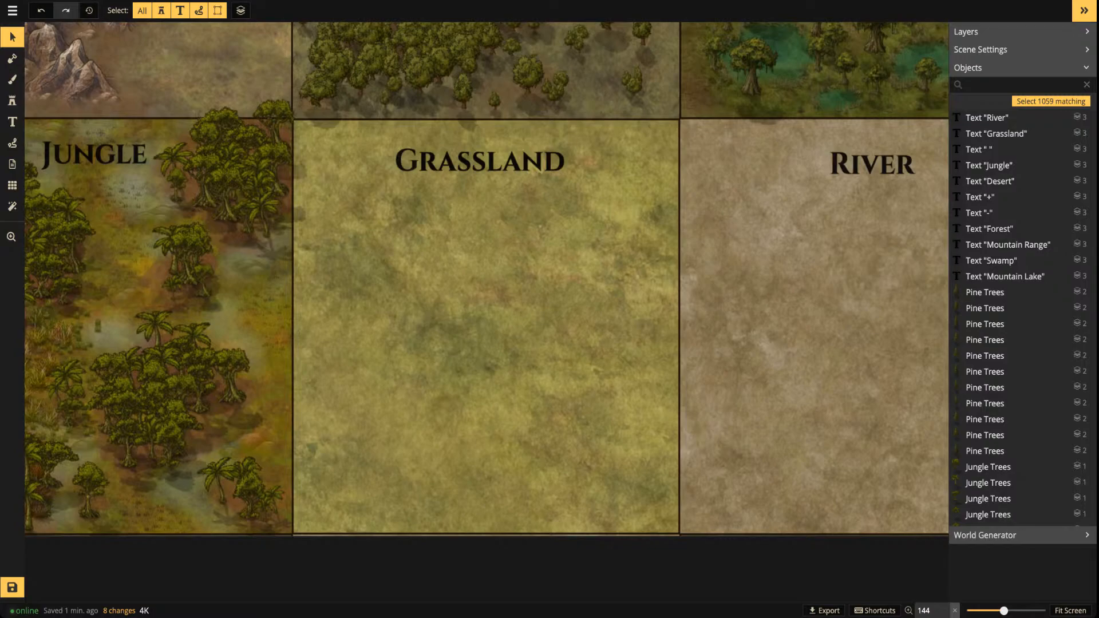
{"action": "scroll", "coordinate": [420, 219], "scroll_direction": "down", "scroll_amount": 2}
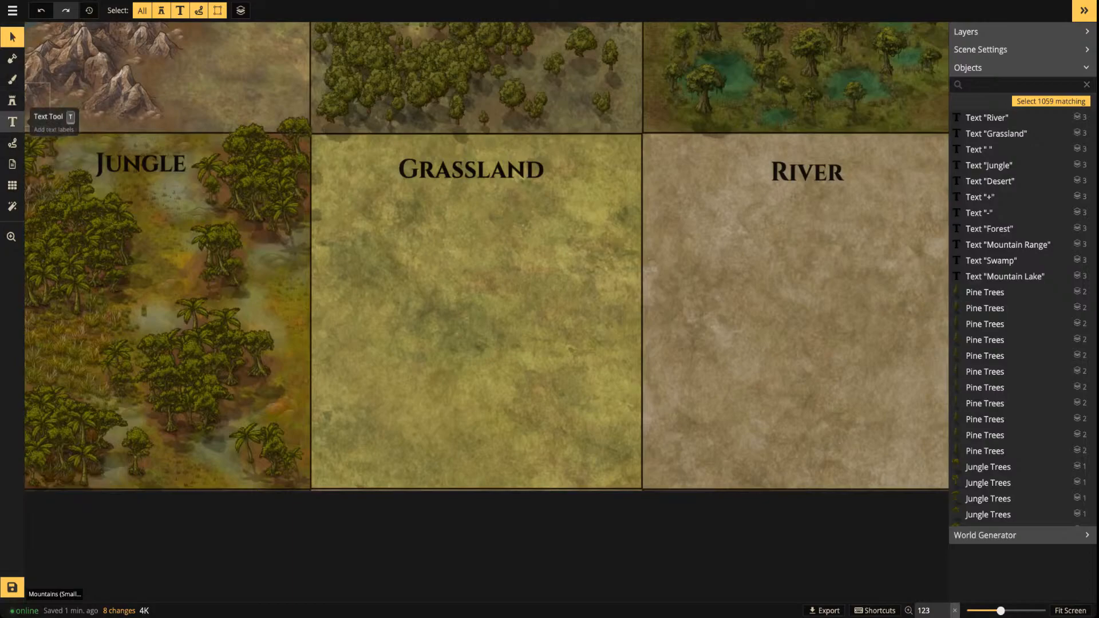
{"action": "left_click", "coordinate": [12, 101]}
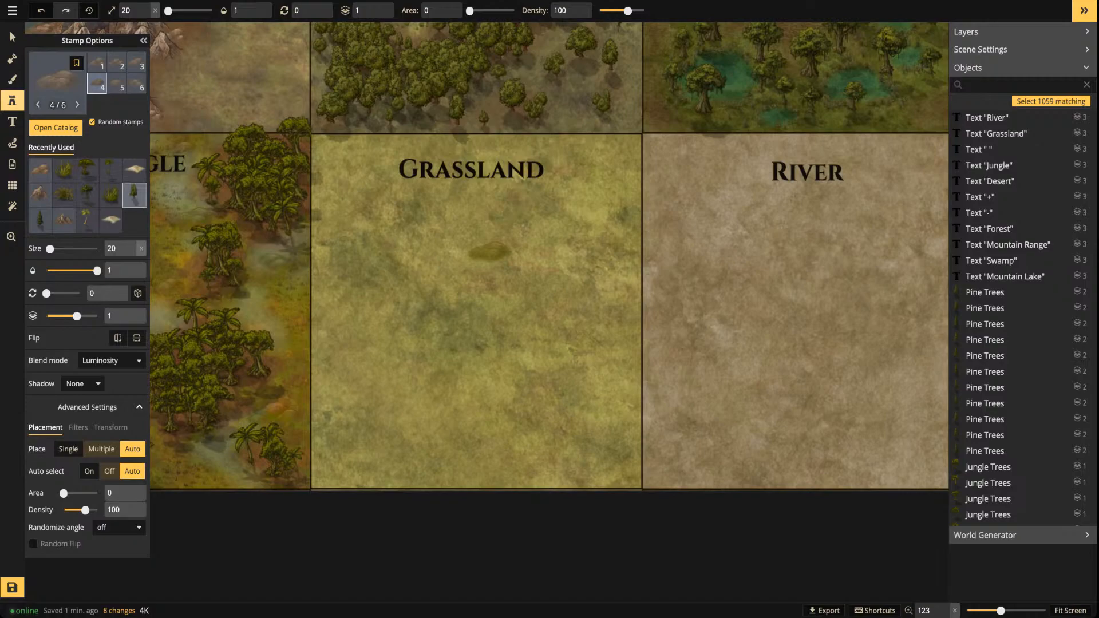
{"action": "left_click", "coordinate": [134, 195]}
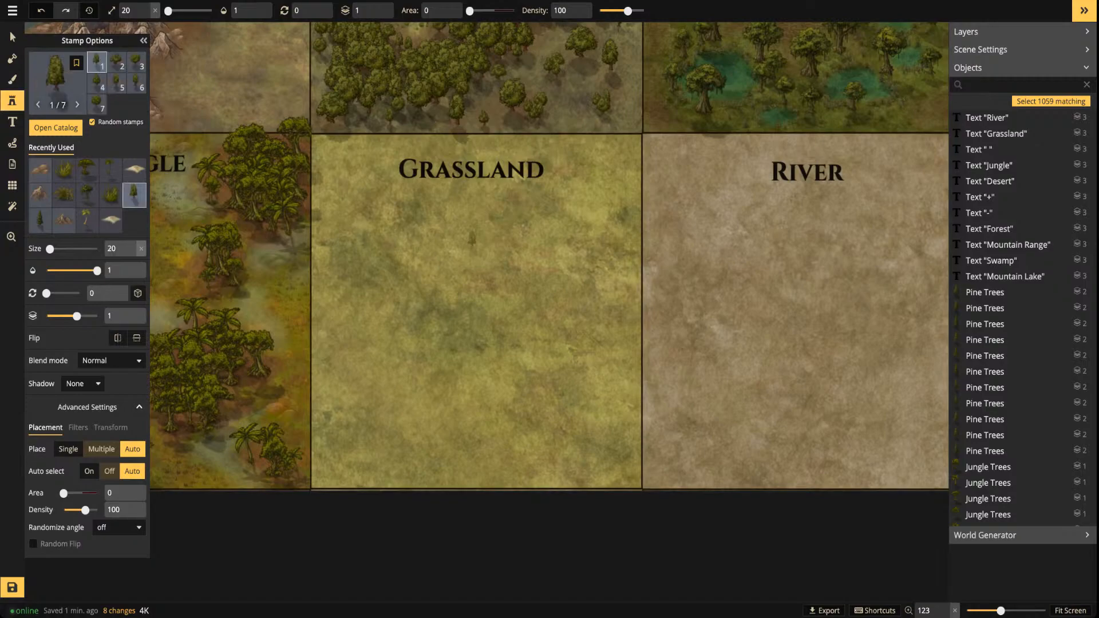
{"action": "key", "text": "bracketright"}
{"action": "key", "text": "bracketright"}
{"action": "left_click_drag", "start_coordinate": [520, 244], "coordinate": [606, 325]}
{"action": "scroll", "coordinate": [602, 344], "scroll_direction": "up", "scroll_amount": 3}
{"action": "left_click", "coordinate": [495, 372]}
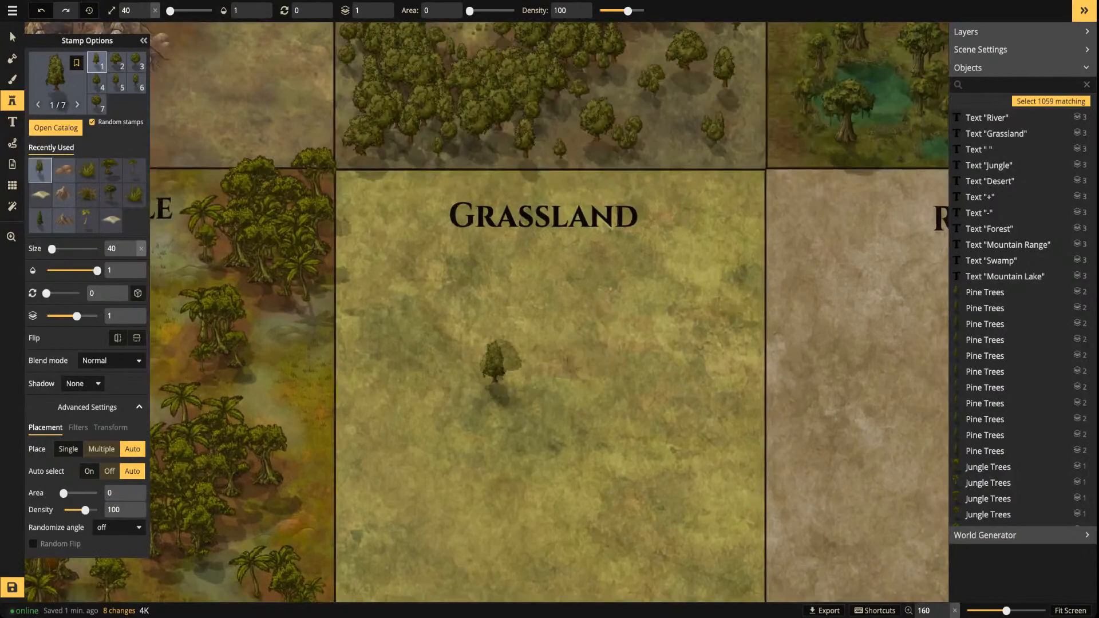
{"action": "left_click", "coordinate": [499, 360]}
{"action": "left_click", "coordinate": [503, 361]}
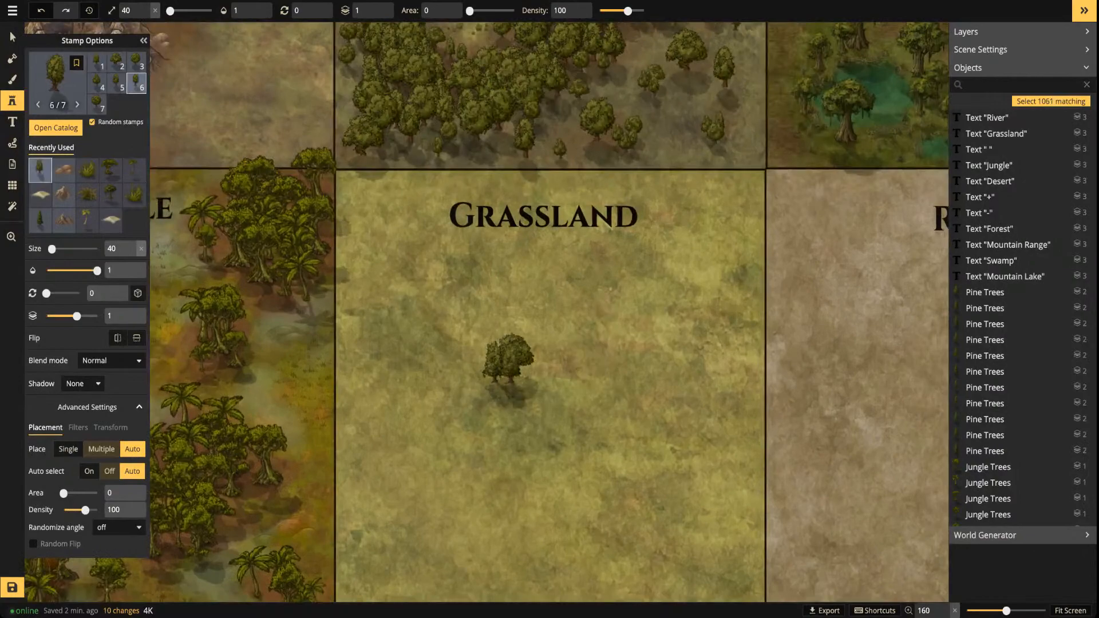
{"action": "left_click", "coordinate": [503, 364]}
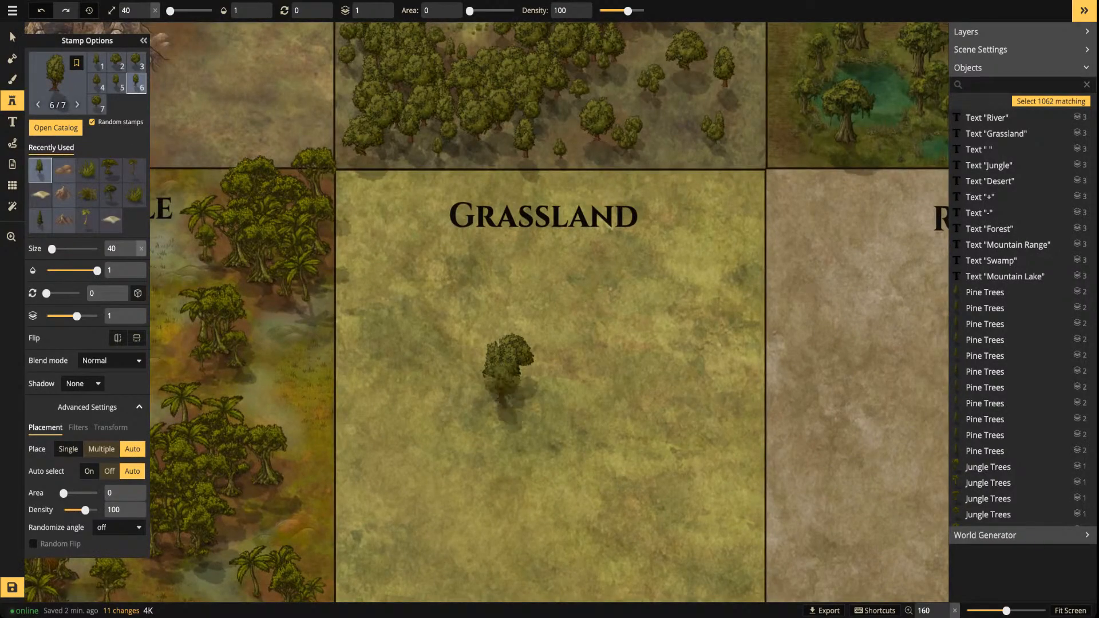
{"action": "left_click", "coordinate": [504, 366]}
Place single size 40 leafy trees below the central cluster, near the region's right edge and near its upper-left corner
{"action": "left_click_drag", "start_coordinate": [596, 450], "coordinate": [563, 288]}
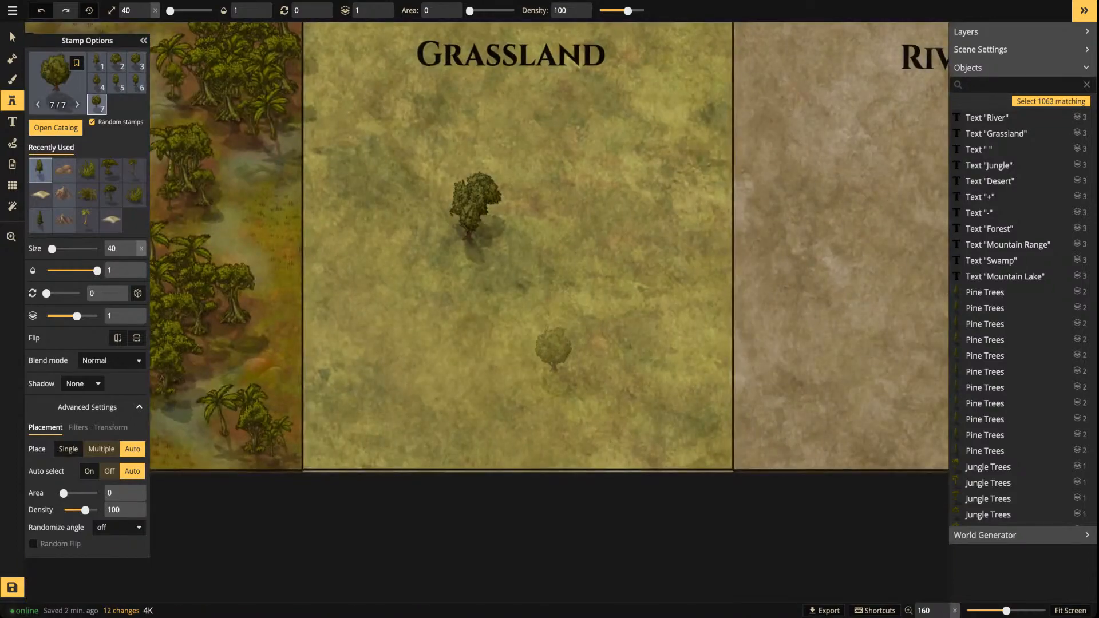
{"action": "left_click", "coordinate": [552, 347]}
{"action": "left_click", "coordinate": [645, 172]}
{"action": "left_click_drag", "start_coordinate": [389, 117], "coordinate": [509, 246]}
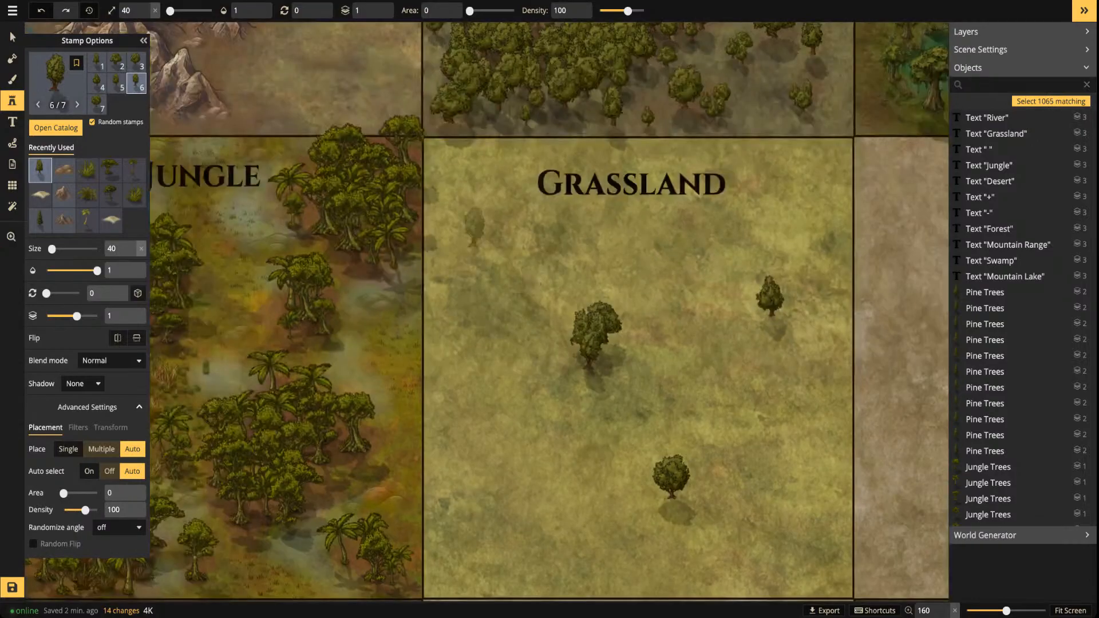
{"action": "left_click", "coordinate": [479, 234]}
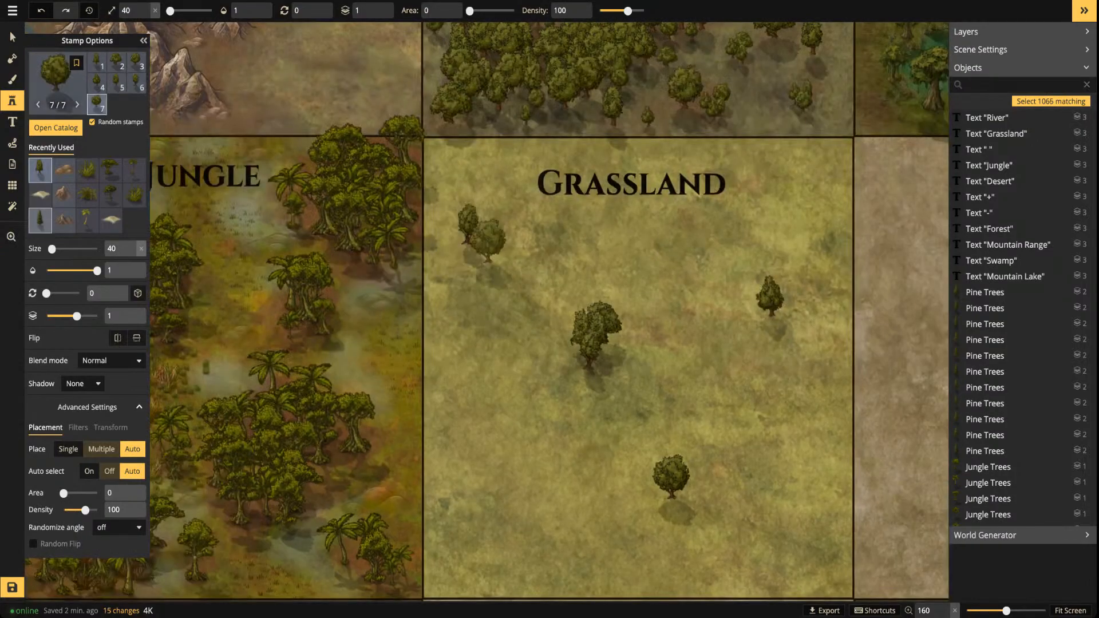
Stamp a small pine cluster in the Grassland's lower-left corner, using size 40 pines and one at size 20
{"action": "left_click_drag", "start_coordinate": [608, 251], "coordinate": [488, 157]}
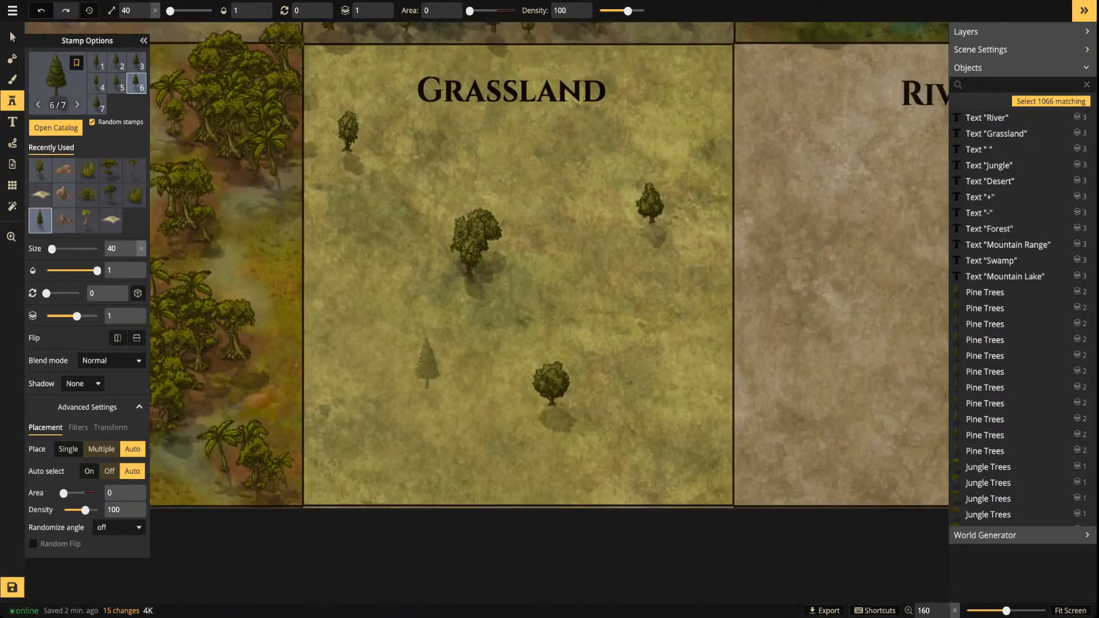
{"action": "left_click", "coordinate": [365, 440]}
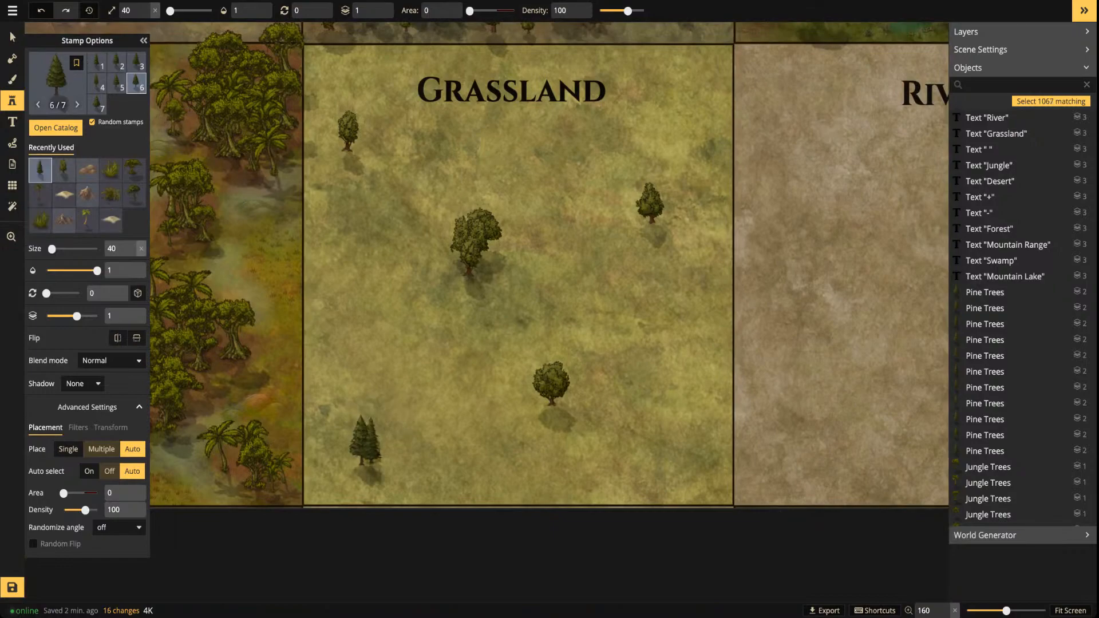
{"action": "left_click", "coordinate": [371, 444]}
{"action": "left_click", "coordinate": [372, 448]}
{"action": "key", "text": "bracketleft"}
{"action": "key", "text": "bracketleft"}
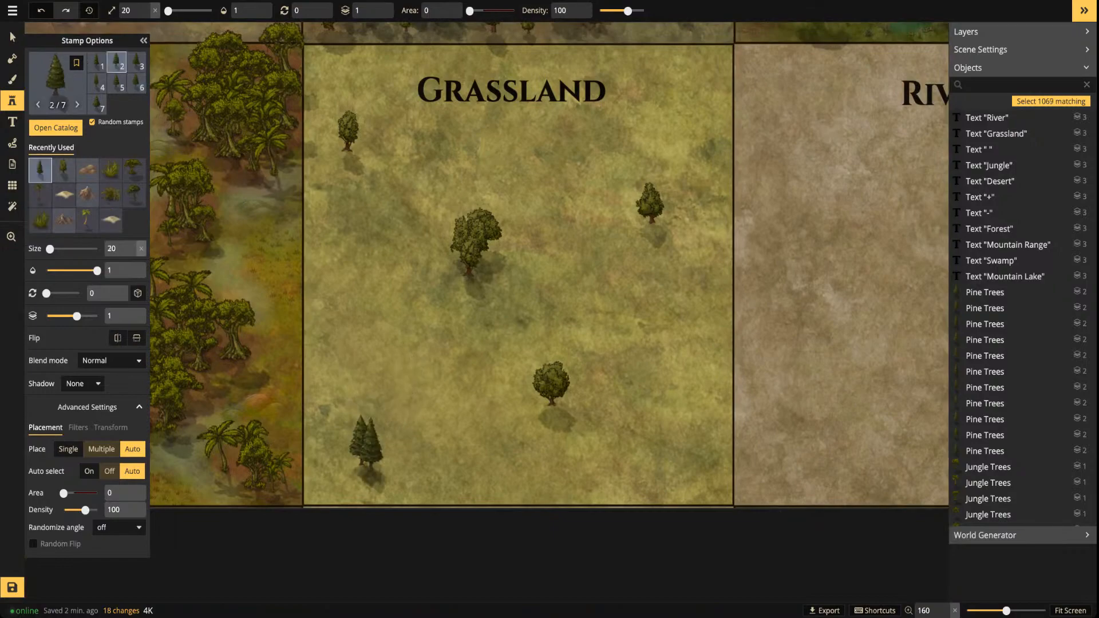
{"action": "left_click", "coordinate": [356, 464]}
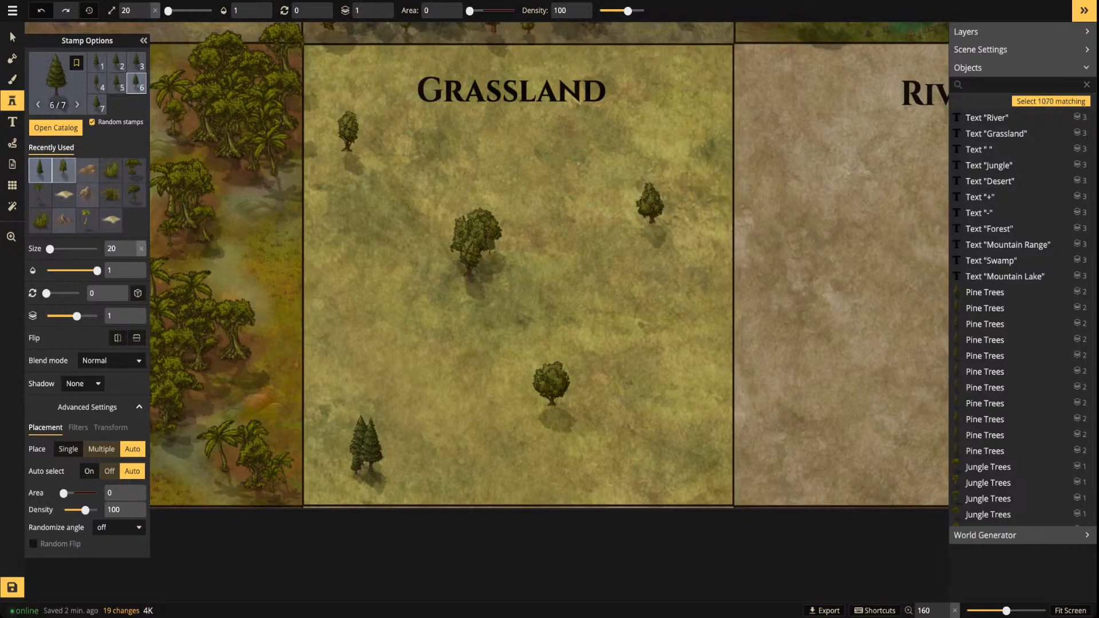
Add size 20 leafy trees beside the lower and right-hand trees and in the Grassland's upper-right and upper-left corners
{"action": "left_click", "coordinate": [64, 170]}
{"action": "left_click", "coordinate": [539, 410]}
{"action": "left_click", "coordinate": [537, 405]}
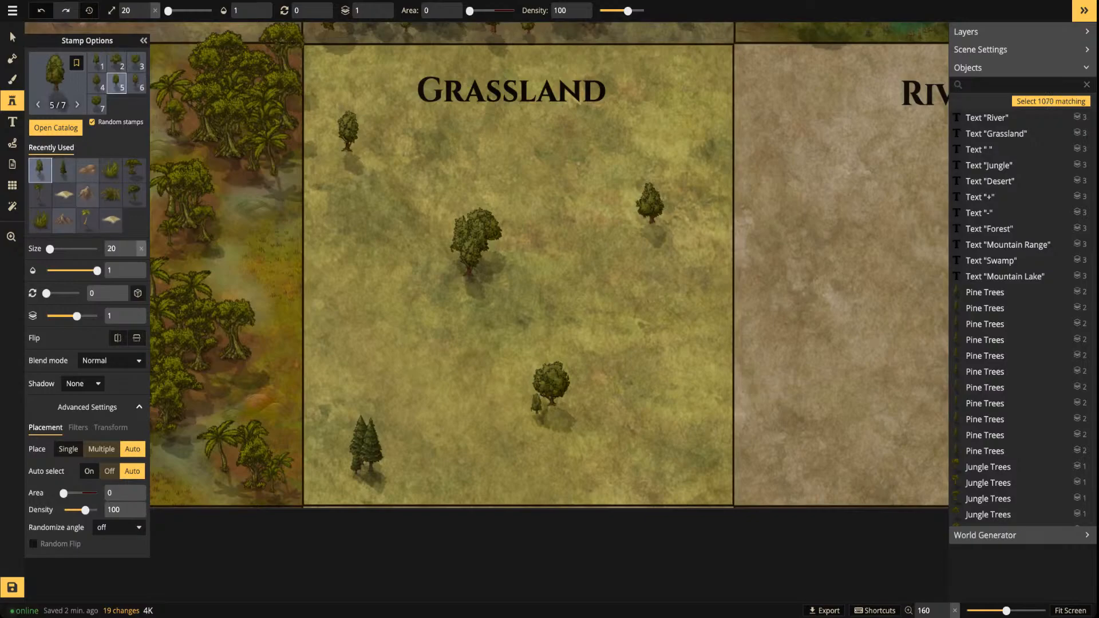
{"action": "left_click", "coordinate": [695, 211]}
{"action": "left_click", "coordinate": [697, 108]}
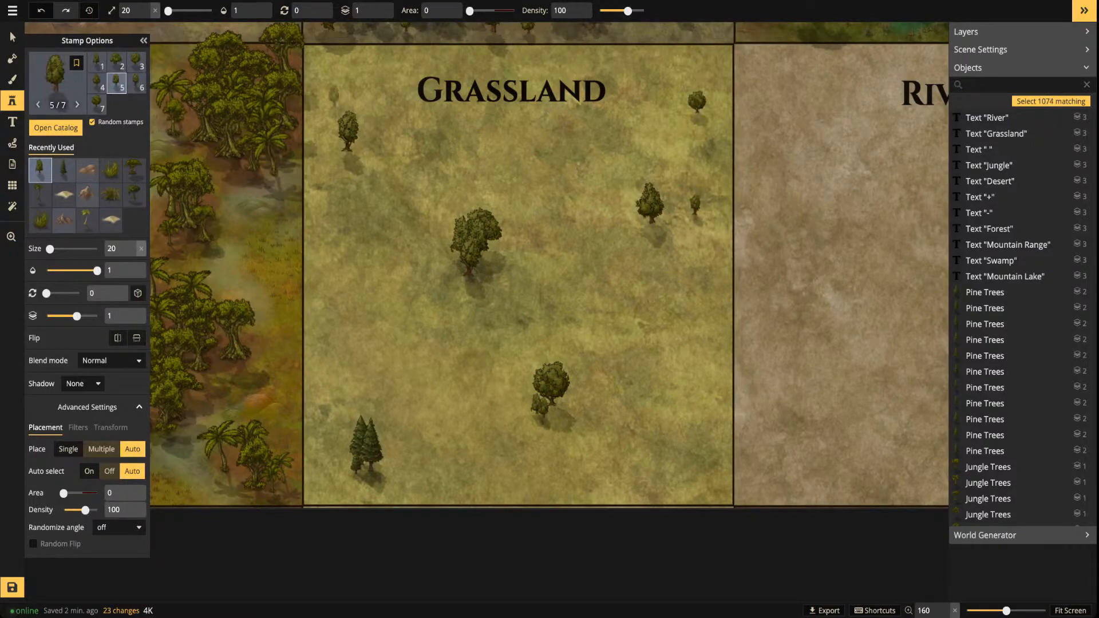
{"action": "left_click", "coordinate": [334, 98]}
{"action": "left_click", "coordinate": [348, 92]}
{"action": "left_click", "coordinate": [347, 90]}
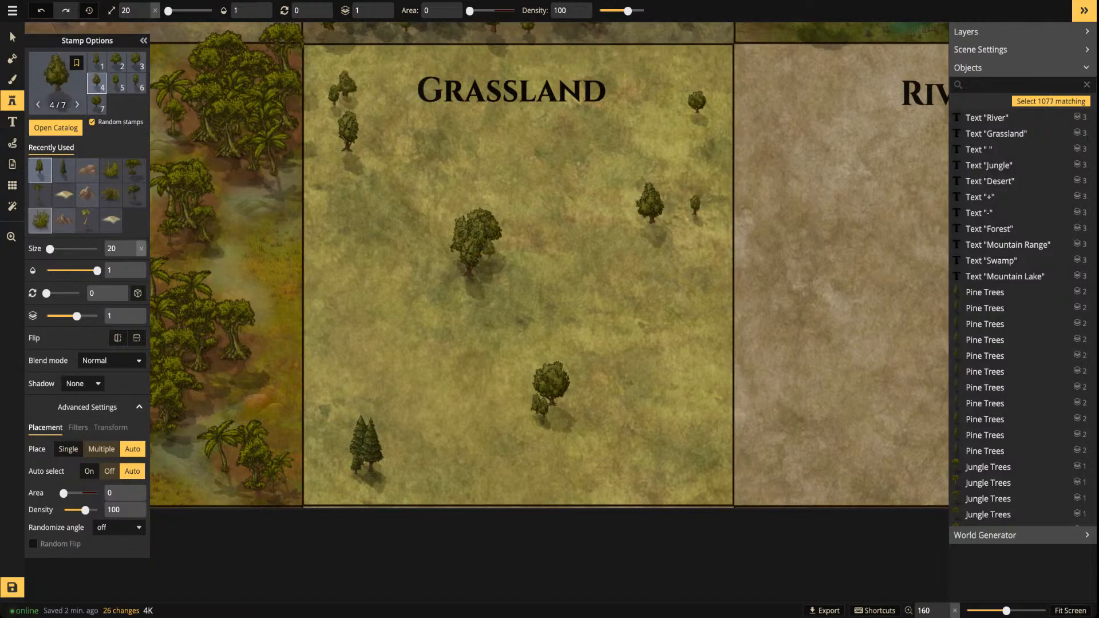
Place grass tuft stamps at size 40 with Luminosity blending left of the Grassland's centre
{"action": "left_click", "coordinate": [40, 220]}
{"action": "scroll", "coordinate": [346, 267], "scroll_direction": "up", "scroll_amount": 2}
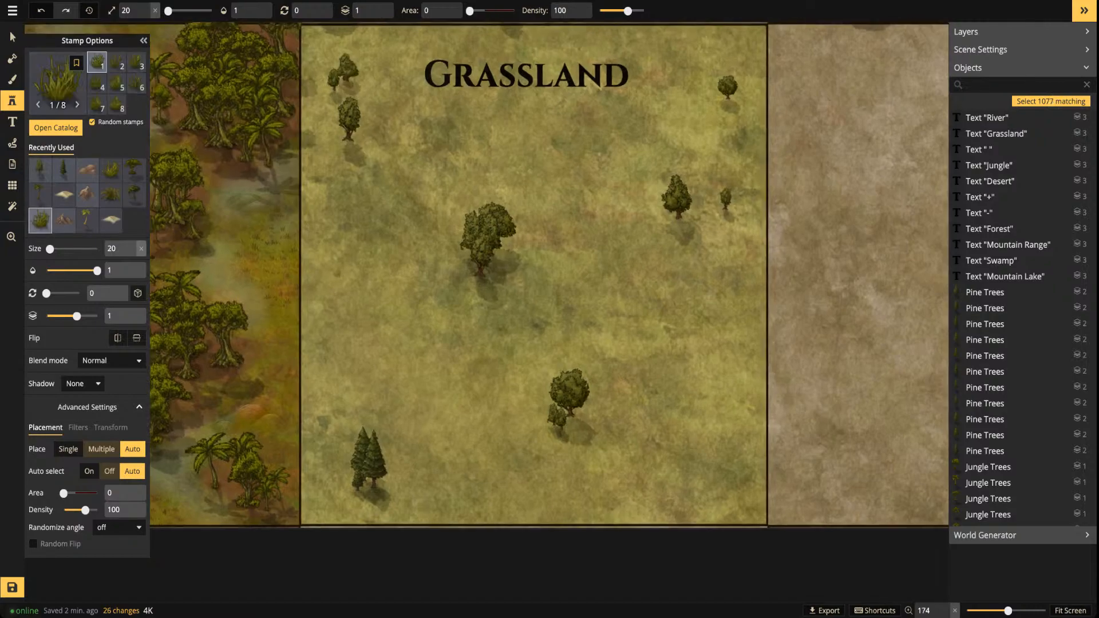
{"action": "key", "text": "]"}
{"action": "left_click", "coordinate": [111, 361]}
{"action": "scroll", "coordinate": [87, 435], "scroll_direction": "down", "scroll_amount": 3}
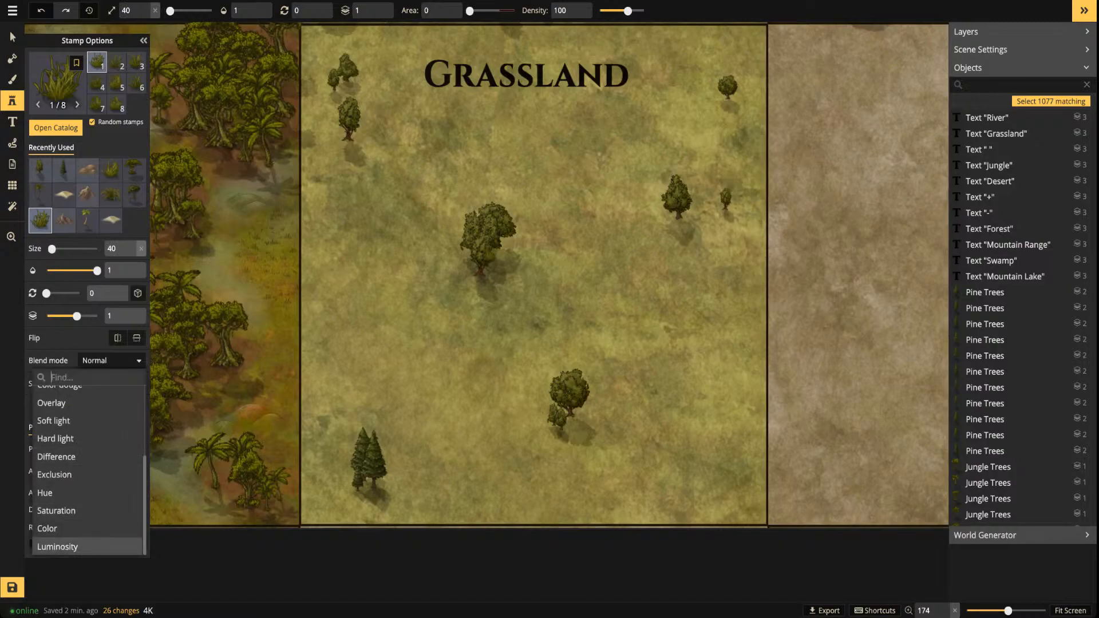
{"action": "left_click", "coordinate": [87, 546]}
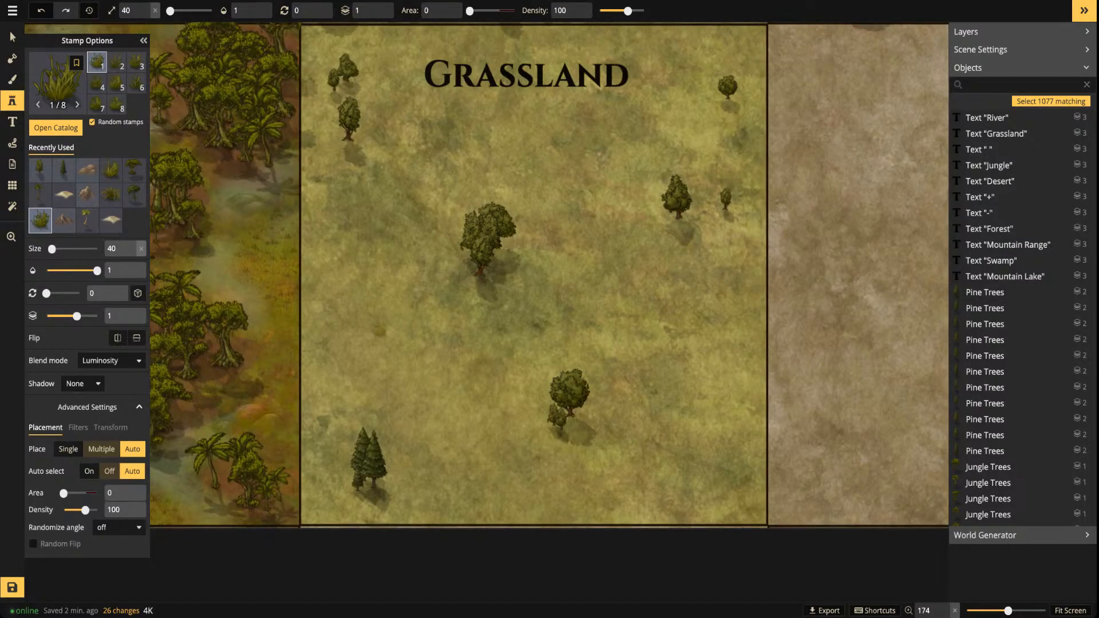
{"action": "left_click", "coordinate": [381, 311]}
{"action": "left_click", "coordinate": [400, 306]}
{"action": "left_click", "coordinate": [400, 309]}
Add size 40 grass tufts below the right-hand tree and near the Grassland's bottom edge
{"action": "left_click", "coordinate": [676, 243]}
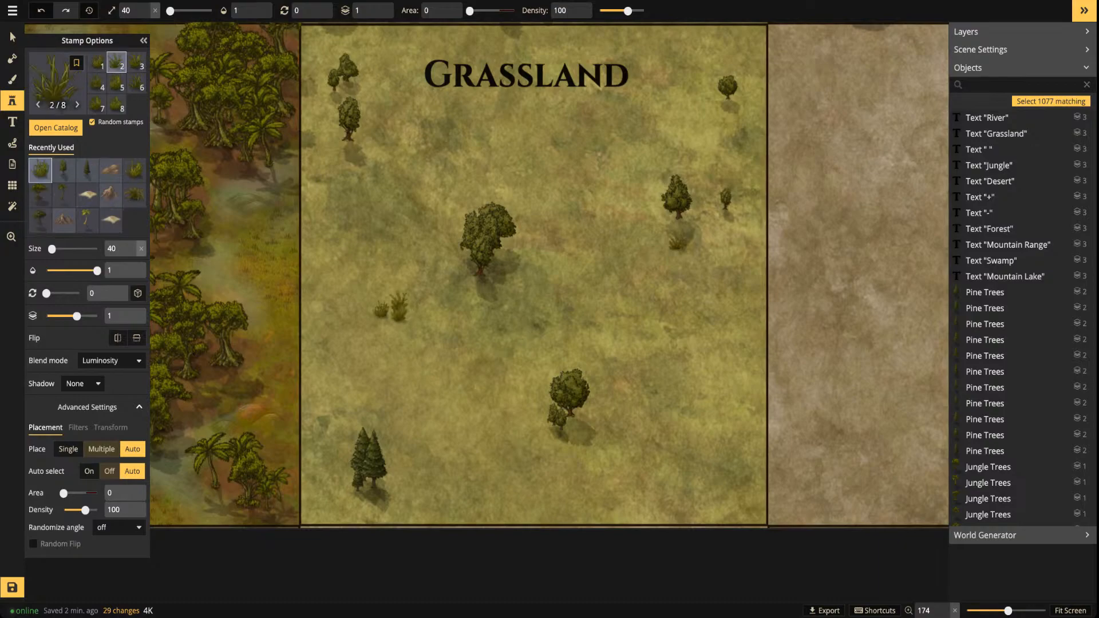
{"action": "left_click", "coordinate": [694, 246]}
{"action": "left_click", "coordinate": [690, 249]}
{"action": "left_click", "coordinate": [582, 474]}
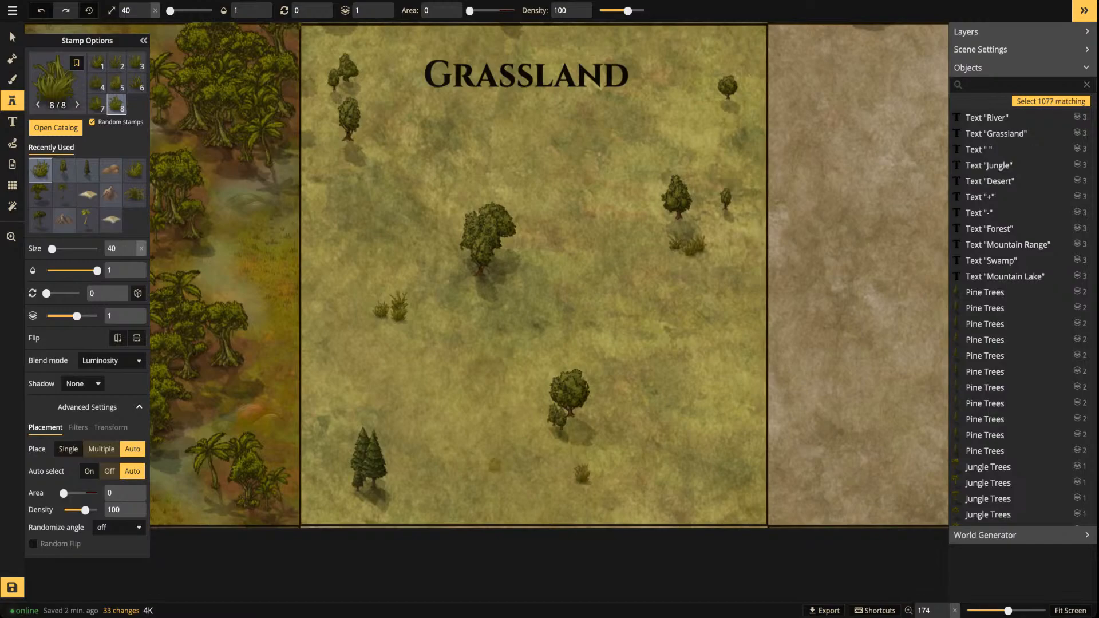
Scatter size 20 grass tufts around the bottom and left-hand tufts and beside the upper-left trees, undoing a stray placement
{"action": "left_click", "coordinate": [569, 485]}
{"action": "left_click", "coordinate": [574, 488]}
{"action": "left_click", "coordinate": [393, 325]}
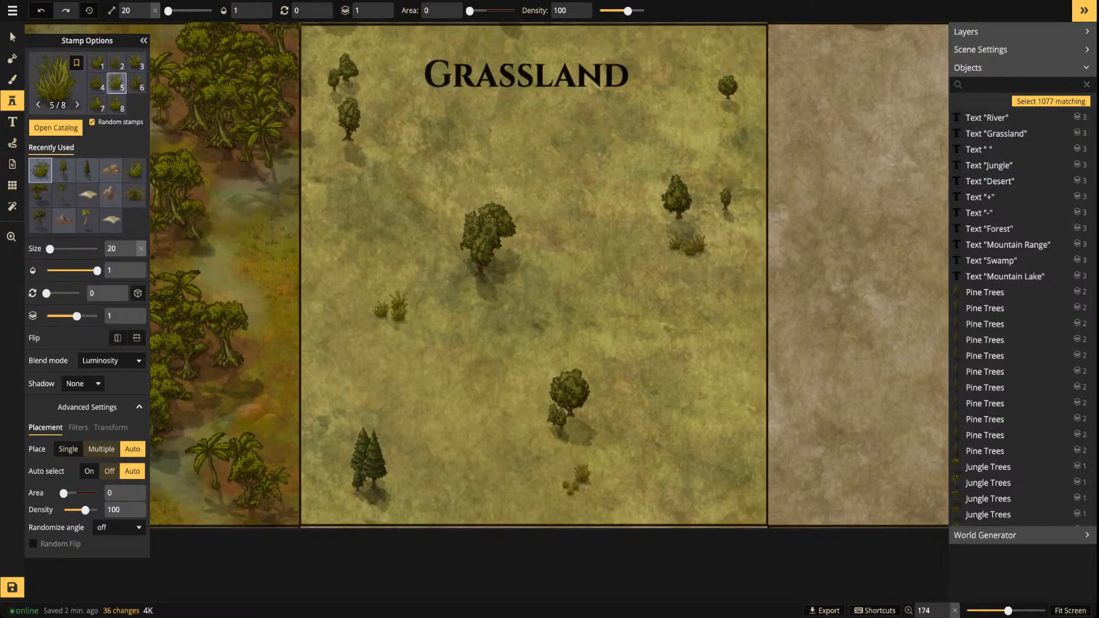
{"action": "left_click", "coordinate": [409, 322]}
{"action": "left_click", "coordinate": [428, 301]}
{"action": "left_click", "coordinate": [346, 89]}
{"action": "left_click", "coordinate": [333, 99]}
{"action": "left_click", "coordinate": [325, 95]}
{"action": "left_click", "coordinate": [323, 67]}
{"action": "key", "text": "z"}
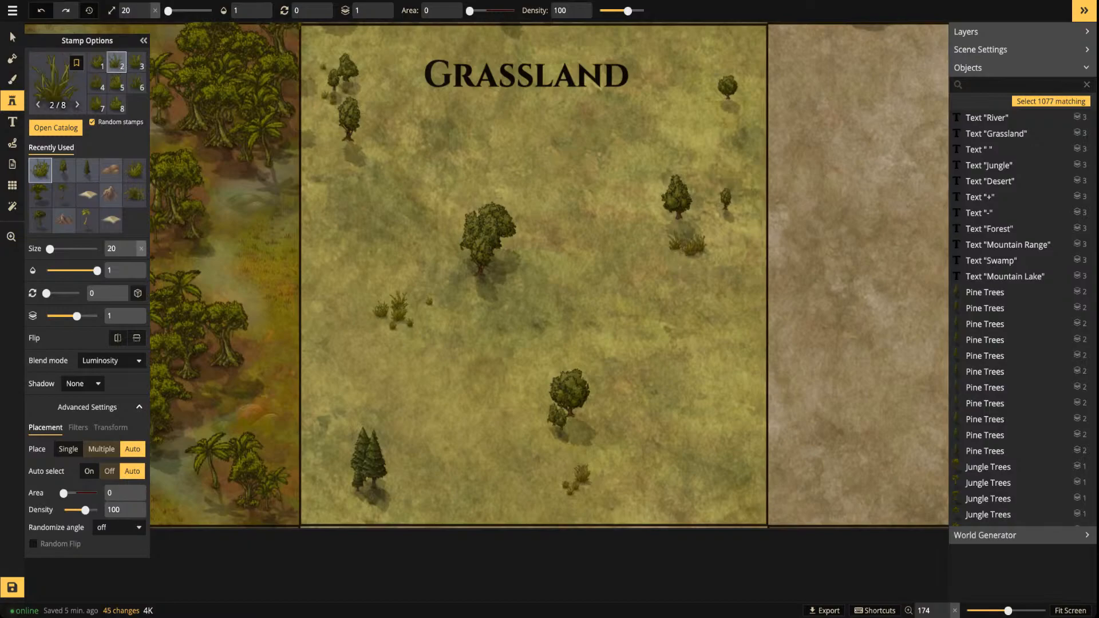
Add small grass tufts beside the central tree cluster, and delete the whole cluster together with its tufts
{"action": "left_click", "coordinate": [514, 249]}
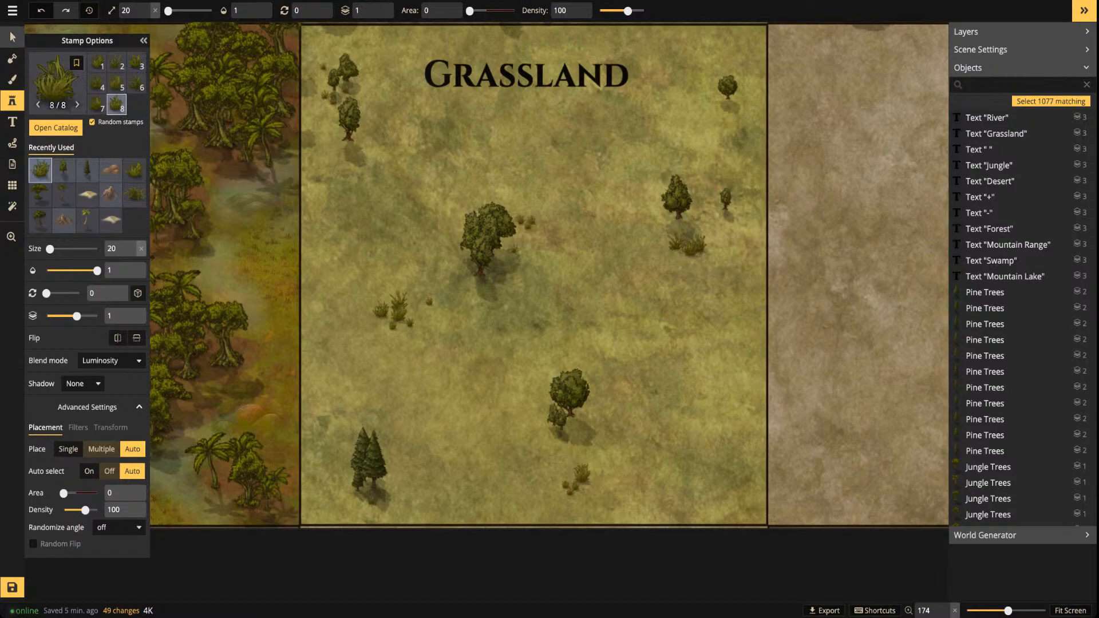
{"action": "left_click", "coordinate": [12, 37]}
{"action": "left_click_drag", "start_coordinate": [438, 180], "coordinate": [546, 304]}
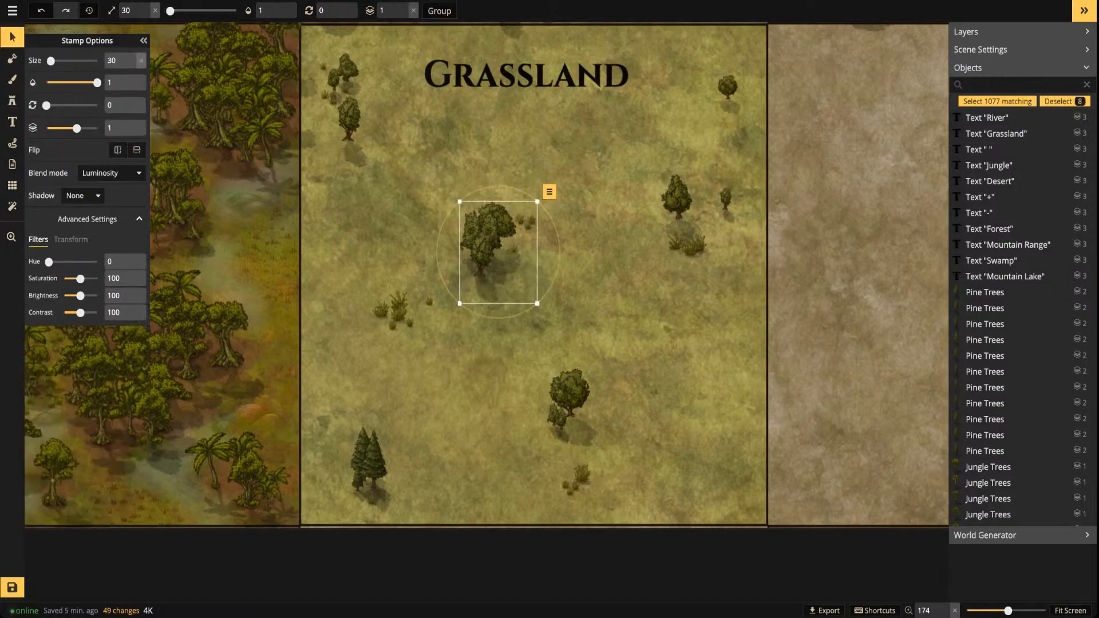
{"action": "key", "text": "Delete"}
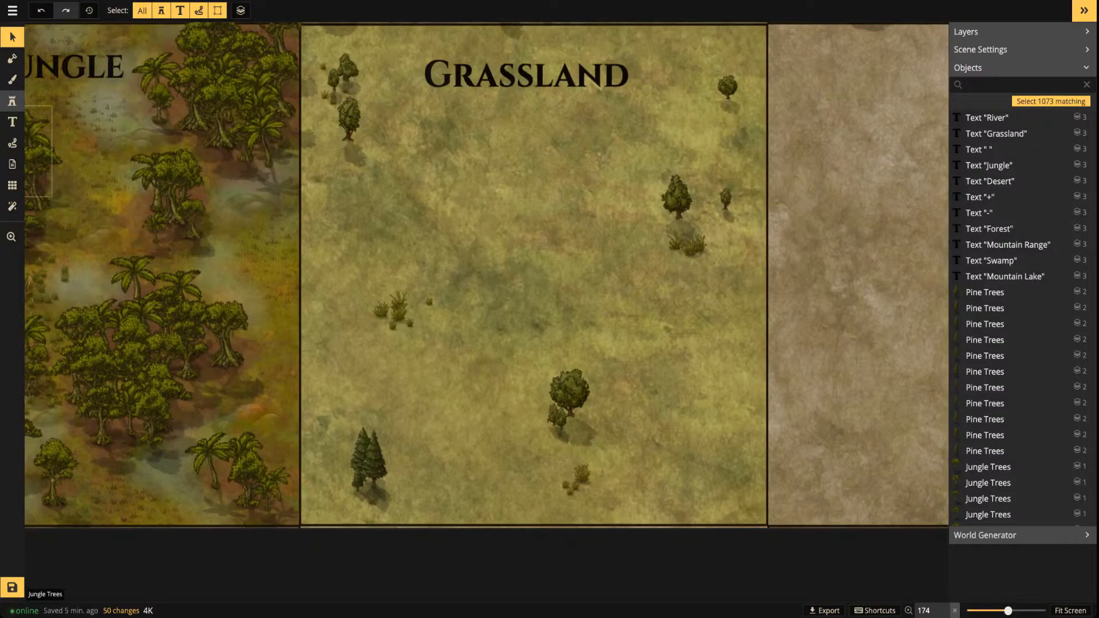
Choose the Willow Trees set from the Fantasy Regional HD stamp catalog as the stamp to place
{"action": "left_click", "coordinate": [12, 100]}
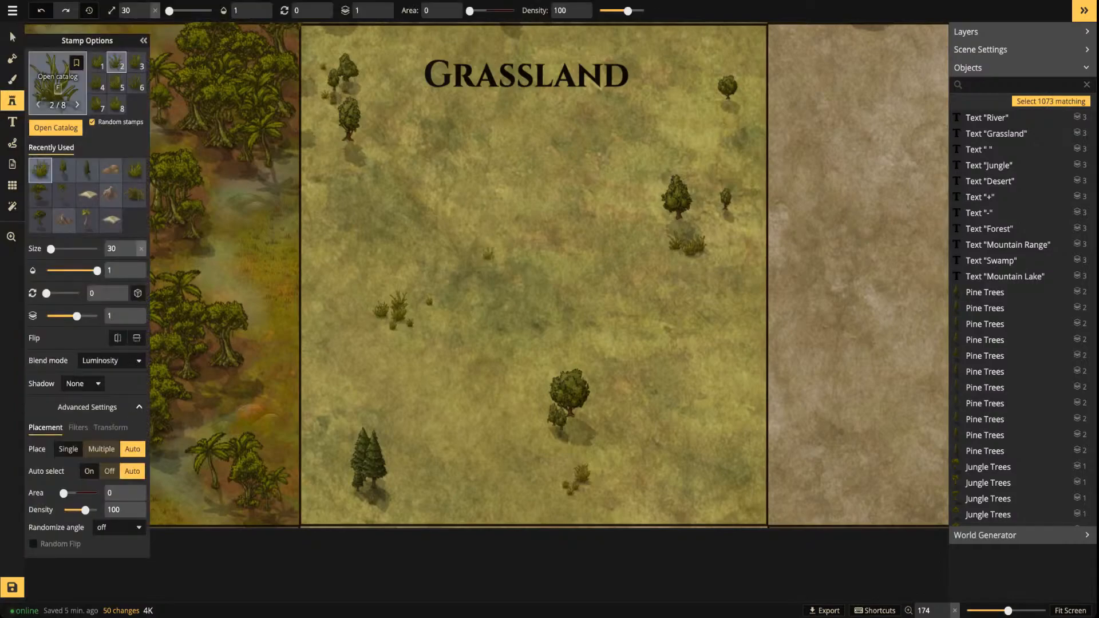
{"action": "left_click", "coordinate": [58, 80]}
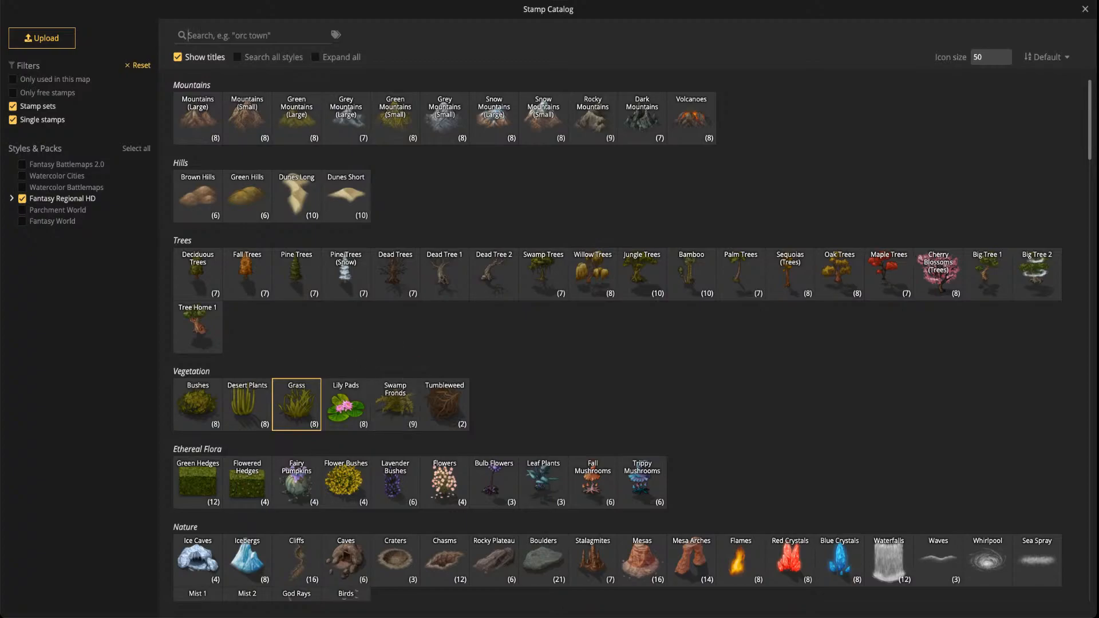
{"action": "scroll", "coordinate": [395, 404], "scroll_direction": "down", "scroll_amount": 3}
{"action": "scroll", "coordinate": [616, 338], "scroll_direction": "down", "scroll_amount": 3}
{"action": "scroll", "coordinate": [617, 337], "scroll_direction": "up", "scroll_amount": 6}
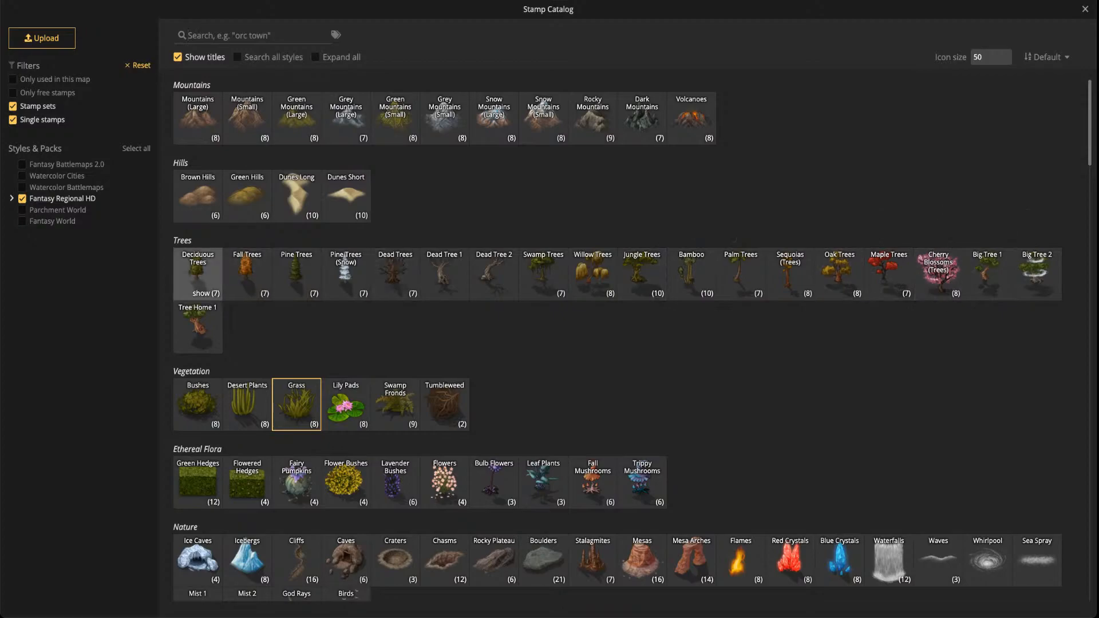
{"action": "left_click", "coordinate": [592, 273]}
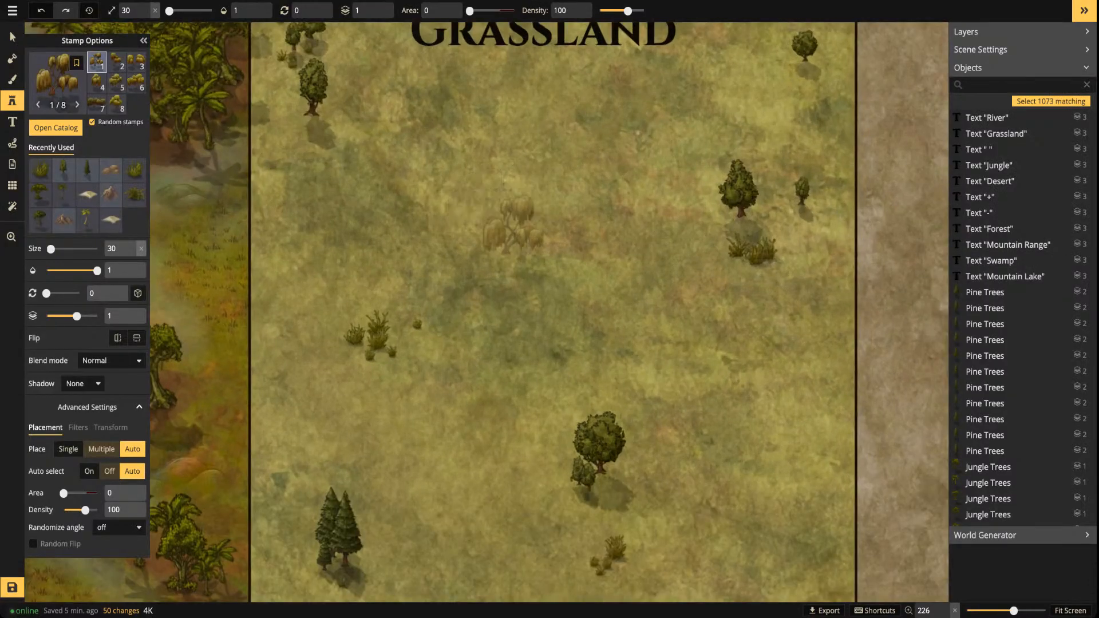
Place the fourth willow tree variant at size 50 near the Grassland's centre, above and right of the left-hand tufts
{"action": "key", "text": "2"}
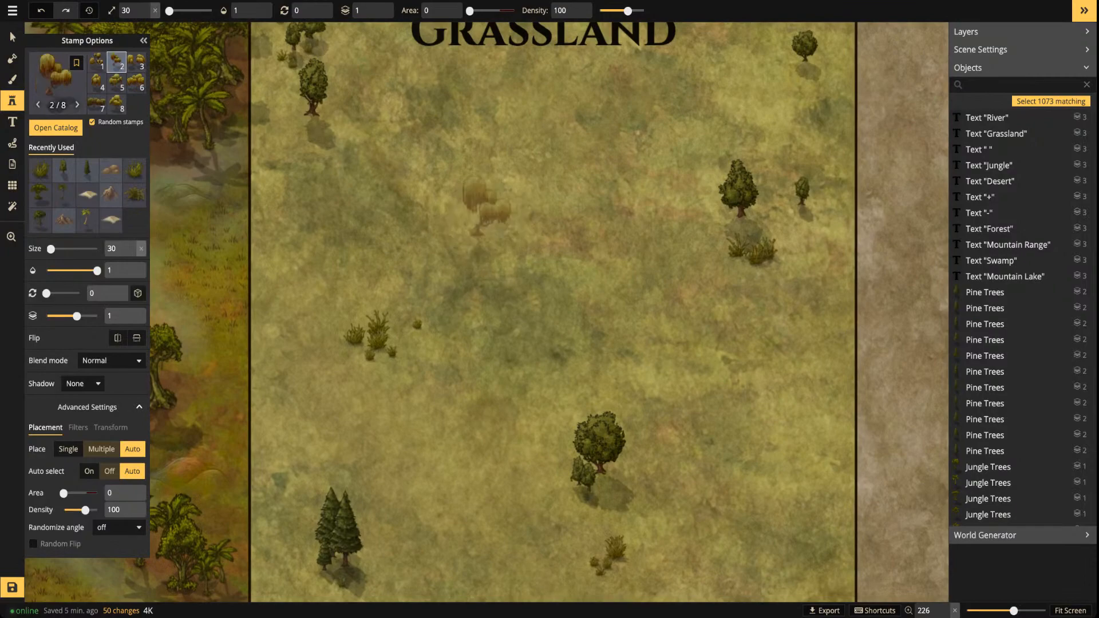
{"action": "key", "text": "3"}
{"action": "key", "text": "4"}
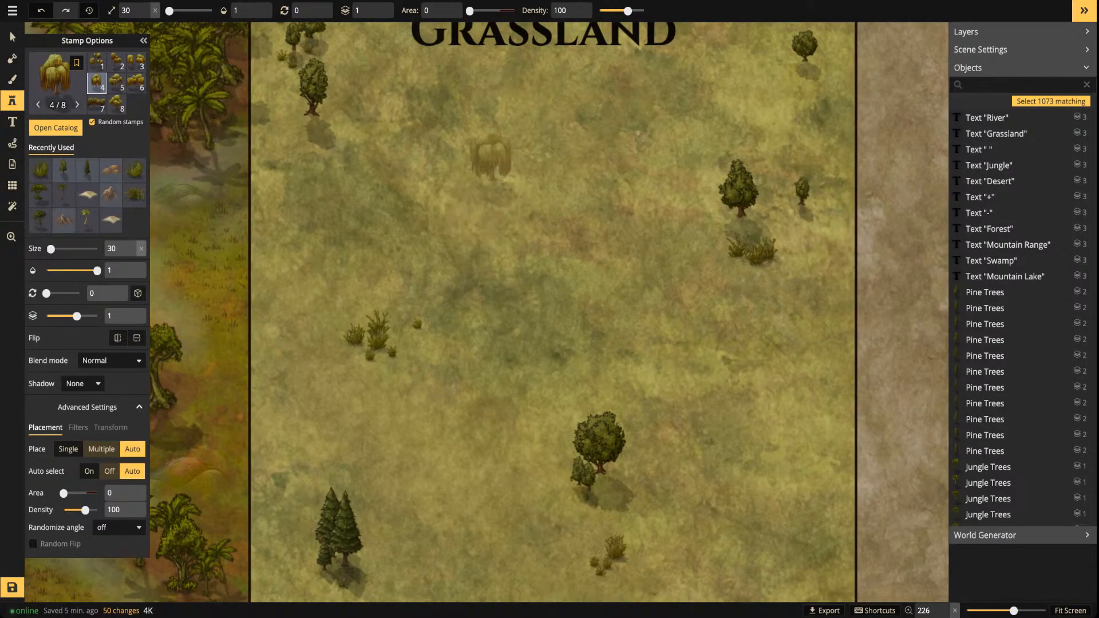
{"action": "key", "text": "]"}
{"action": "key", "text": "]"}
{"action": "scroll", "coordinate": [486, 200], "scroll_direction": "up", "scroll_amount": 3}
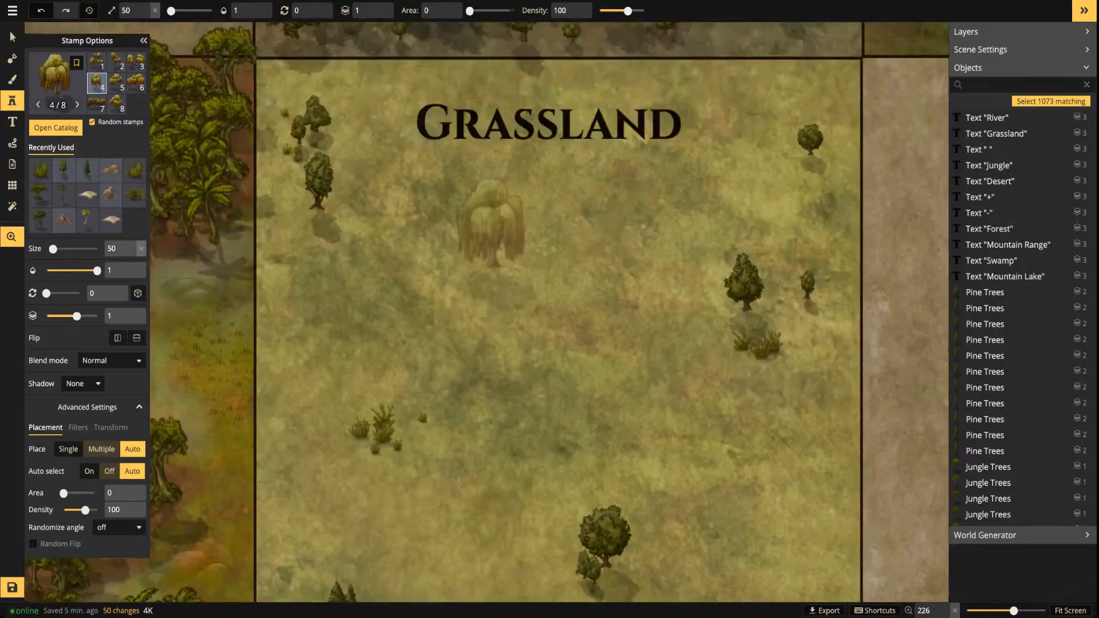
{"action": "left_click", "coordinate": [500, 373]}
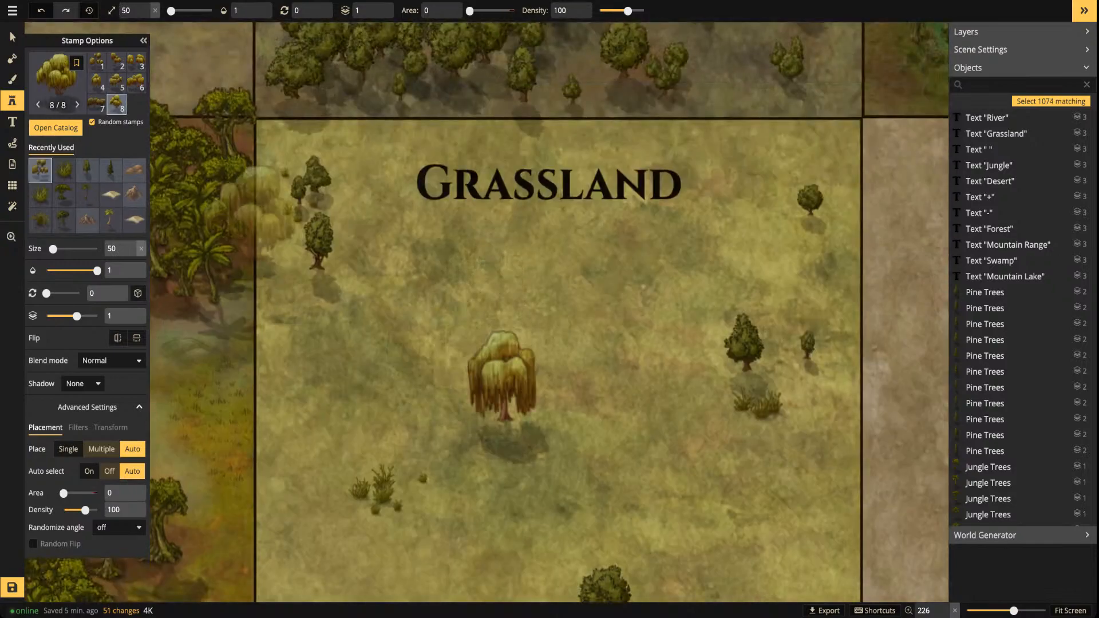
Reuse the settings of an existing size 20 grass tuft with Luminosity blending and stamp tufts at the willow's lower left
{"action": "key", "text": "Escape"}
{"action": "left_click", "coordinate": [383, 493]}
{"action": "left_click", "coordinate": [422, 479]}
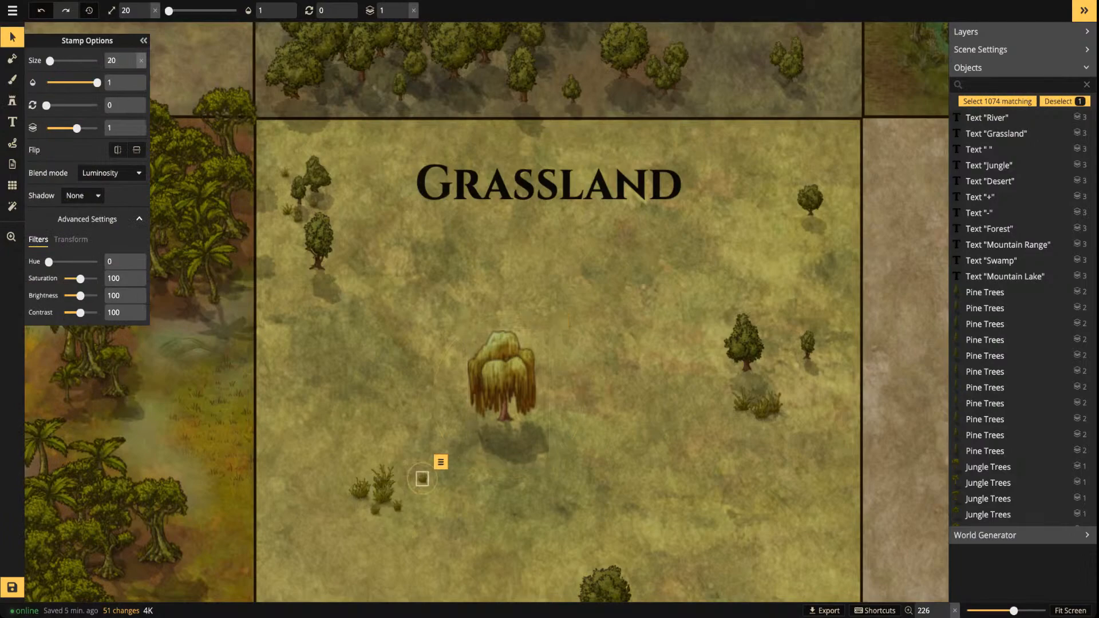
{"action": "left_click", "coordinate": [12, 101]}
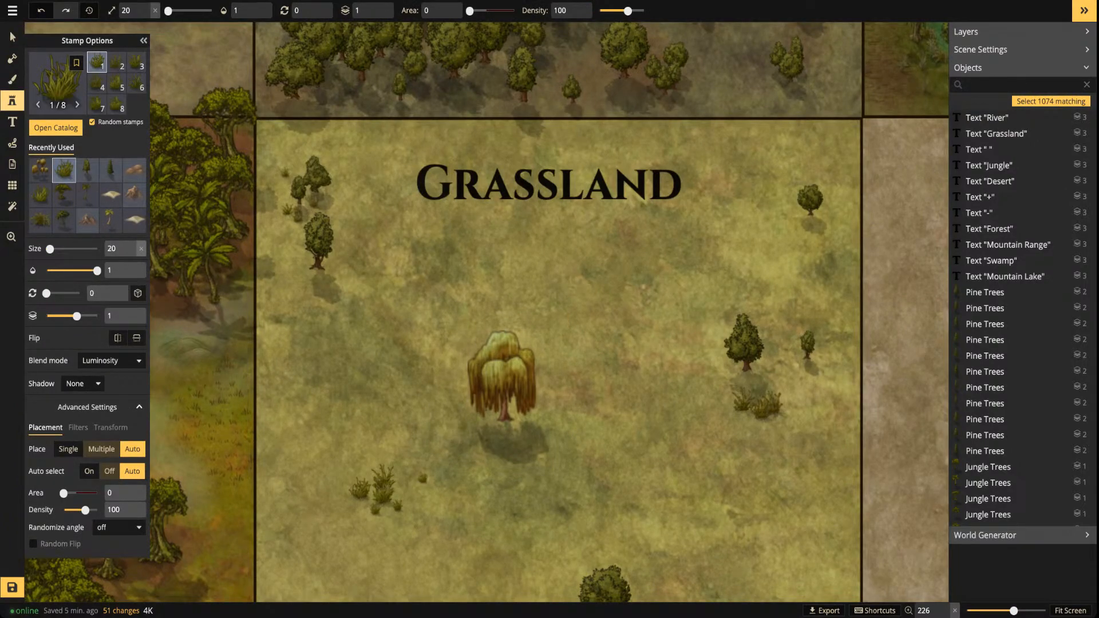
{"action": "left_click", "coordinate": [464, 427]}
{"action": "left_click", "coordinate": [467, 429]}
{"action": "left_click", "coordinate": [462, 436]}
{"action": "left_click", "coordinate": [478, 444]}
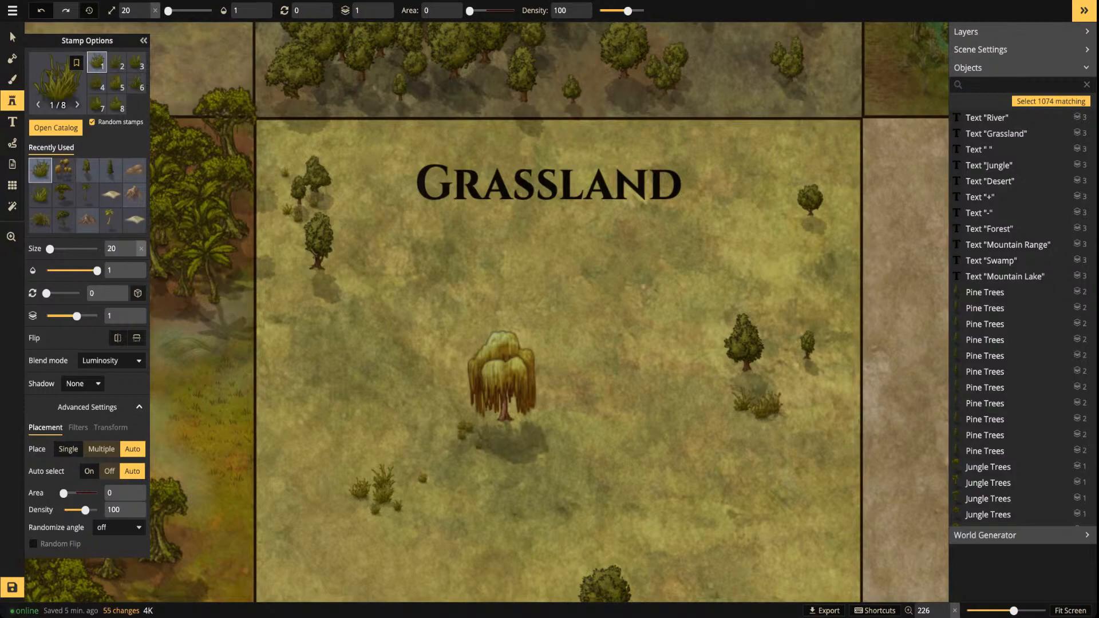
Add size 20 grass tufts on both sides of the willow and one in its shadow
{"action": "left_click", "coordinate": [538, 427]}
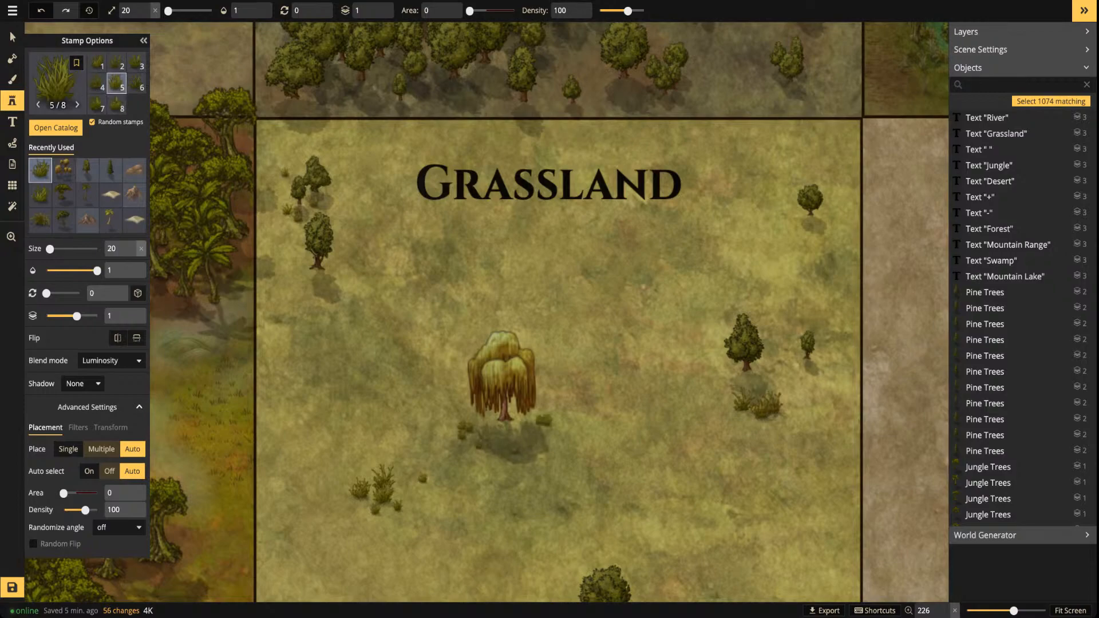
{"action": "left_click_drag", "start_coordinate": [542, 403], "coordinate": [465, 397]}
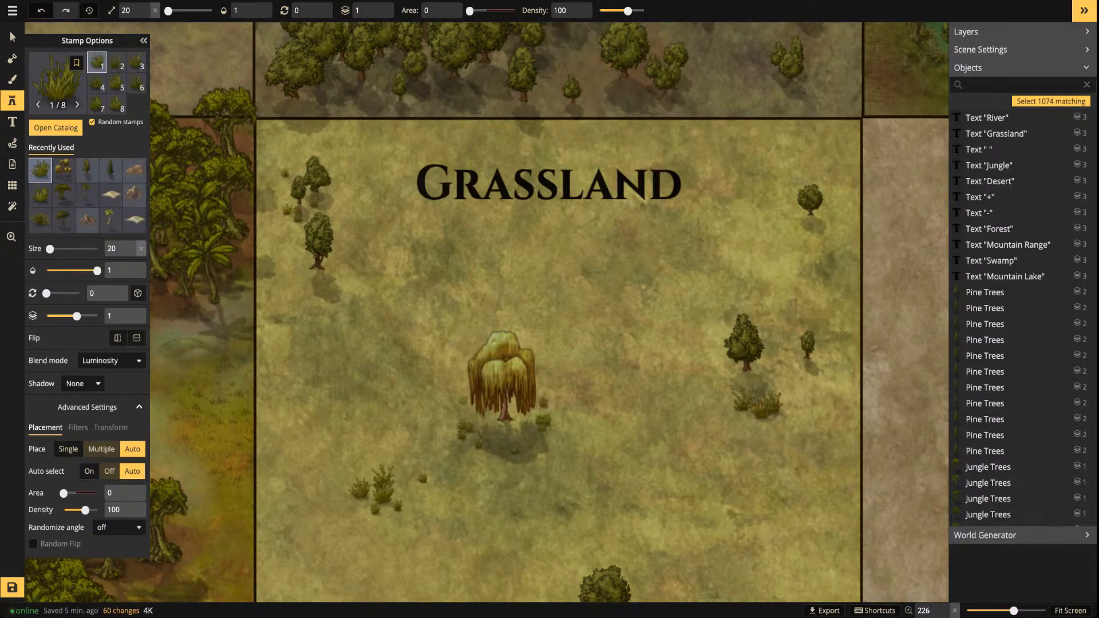
{"action": "left_click", "coordinate": [462, 400]}
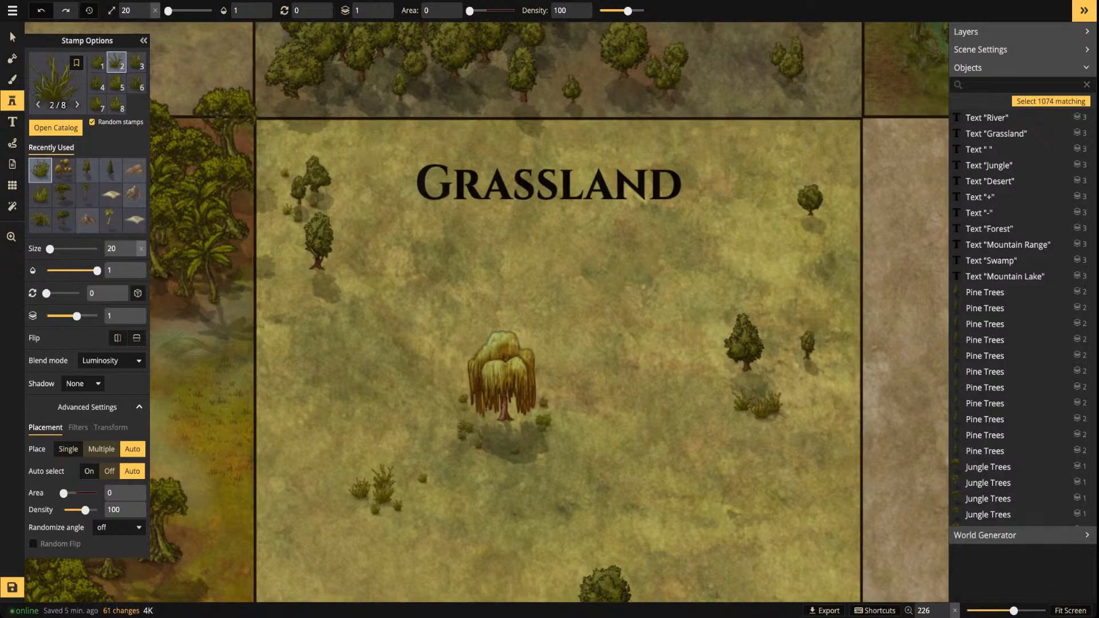
{"action": "left_click", "coordinate": [513, 451]}
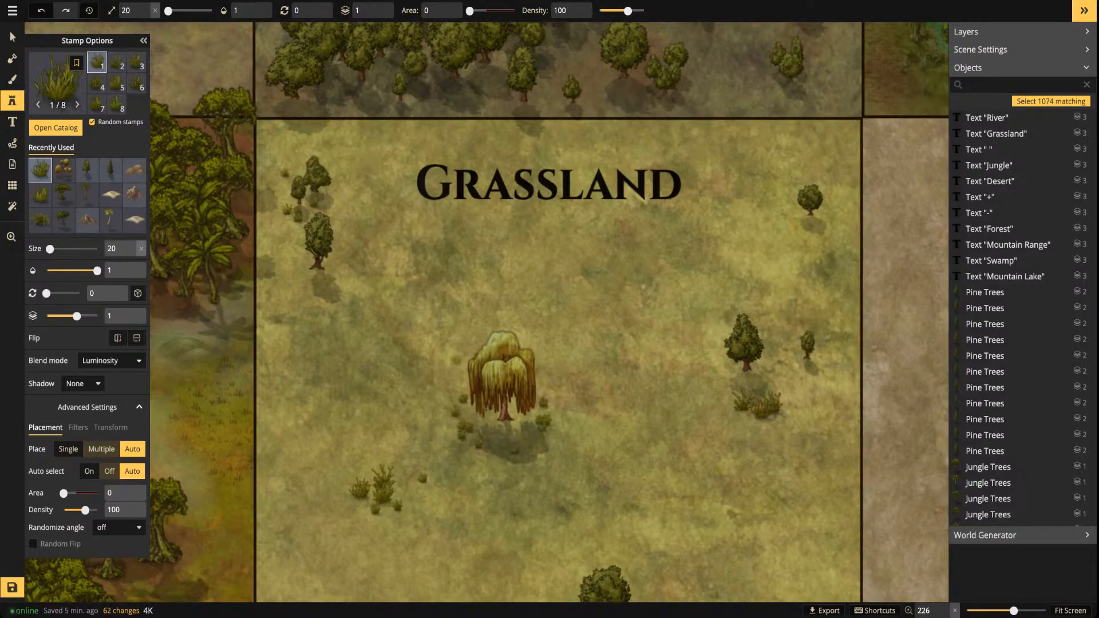
Scatter size 20 grass tufts around the right-hand pair of trees and the larger tuft beneath them
{"action": "scroll", "coordinate": [519, 422], "scroll_direction": "down", "scroll_amount": 3}
{"action": "left_click_drag", "start_coordinate": [520, 423], "coordinate": [530, 324]}
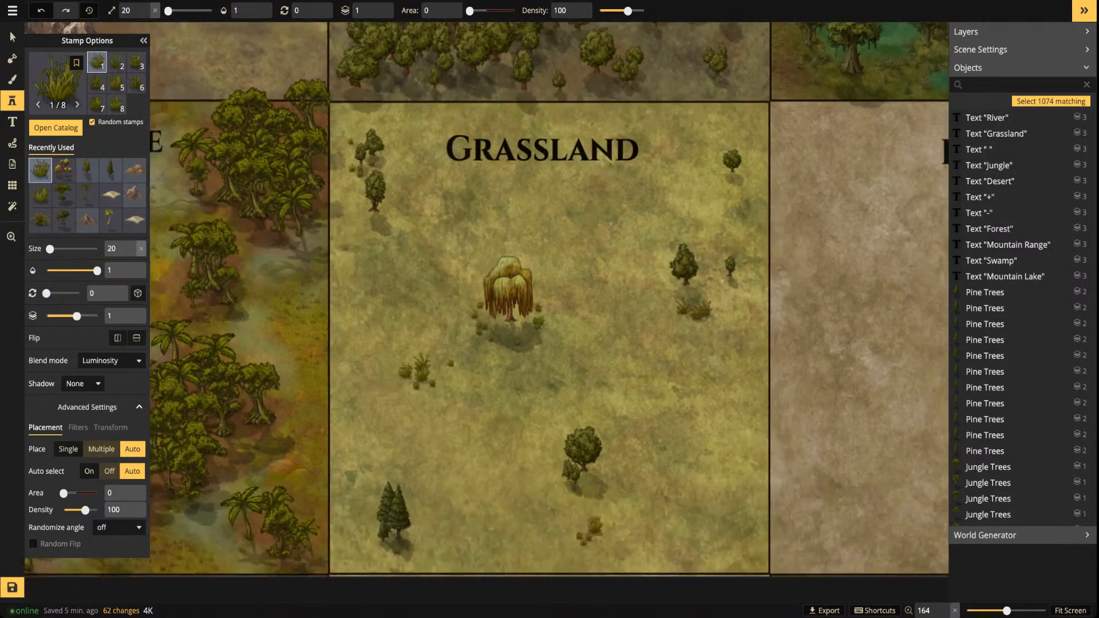
{"action": "left_click", "coordinate": [665, 284]}
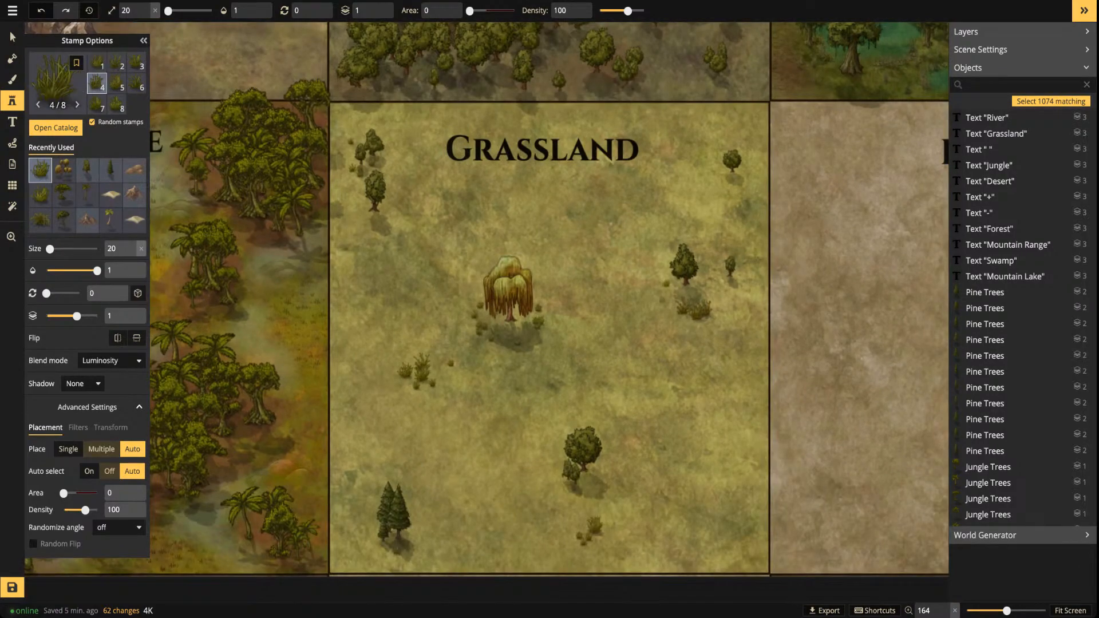
{"action": "left_click", "coordinate": [673, 301]}
{"action": "left_click", "coordinate": [704, 325]}
{"action": "left_click", "coordinate": [740, 281]}
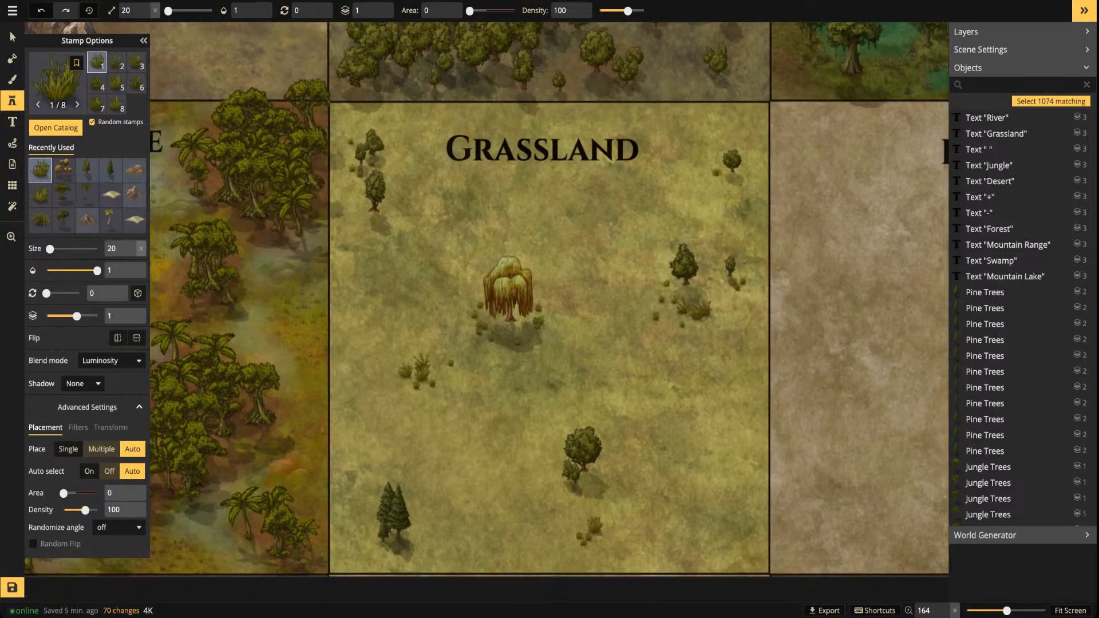
Scatter size 20 grass tufts around the Grassland's upper-right tree and beside the lower of the upper-left trees
{"action": "left_click", "coordinate": [716, 172]}
{"action": "left_click", "coordinate": [721, 174]}
{"action": "left_click", "coordinate": [747, 161]}
{"action": "left_click", "coordinate": [749, 159]}
{"action": "left_click", "coordinate": [705, 142]}
{"action": "left_click", "coordinate": [706, 141]}
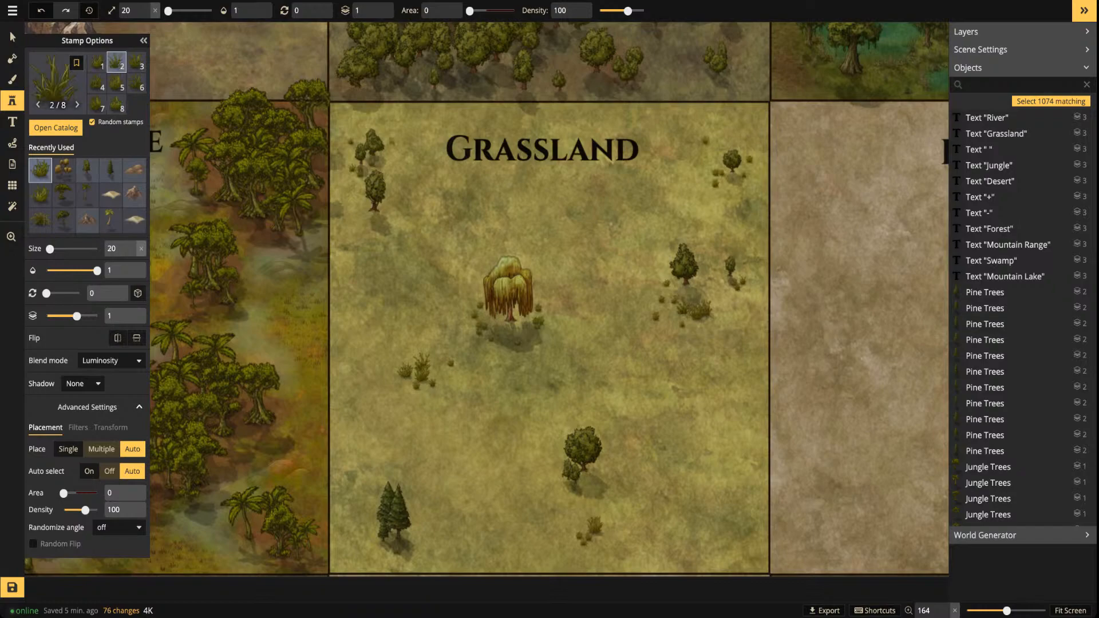
{"action": "left_click", "coordinate": [395, 197]}
{"action": "left_click", "coordinate": [389, 205]}
{"action": "left_click", "coordinate": [375, 212]}
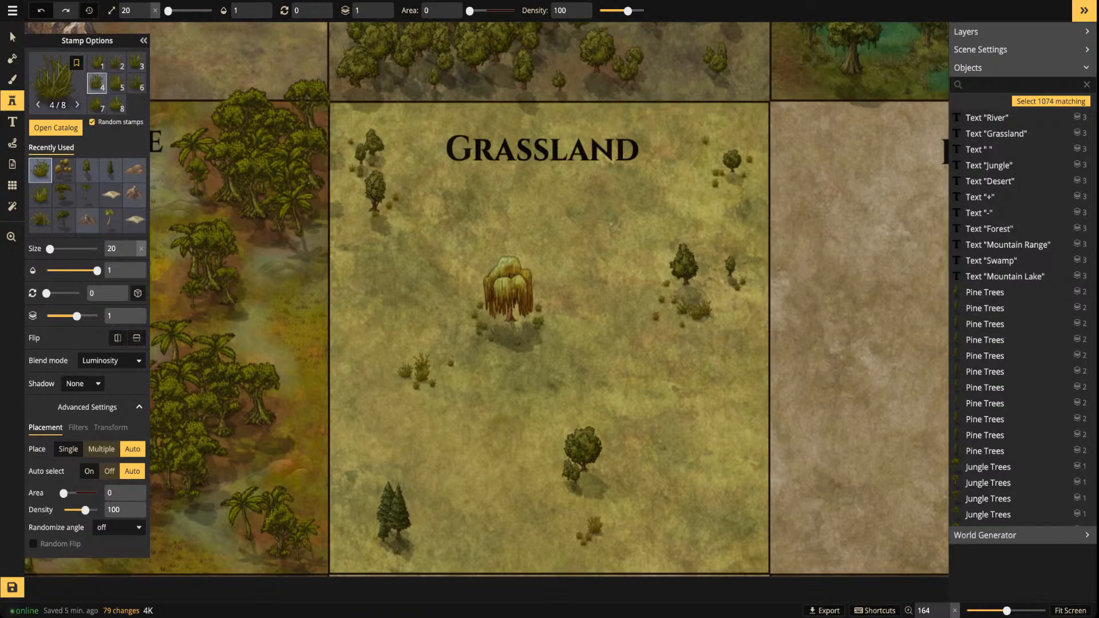
Scatter size 20 grass tufts around the pine trees at the Grassland's bottom left and in its lower-right corner
{"action": "left_click", "coordinate": [369, 543]}
{"action": "left_click", "coordinate": [372, 548]}
{"action": "left_click", "coordinate": [371, 548]}
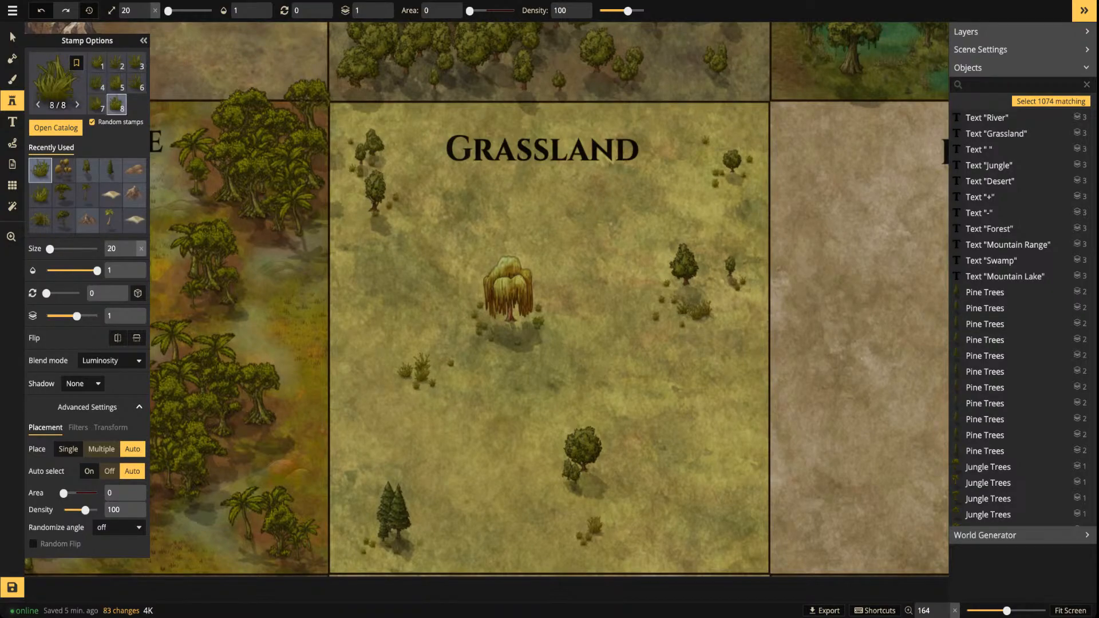
{"action": "left_click", "coordinate": [419, 542]}
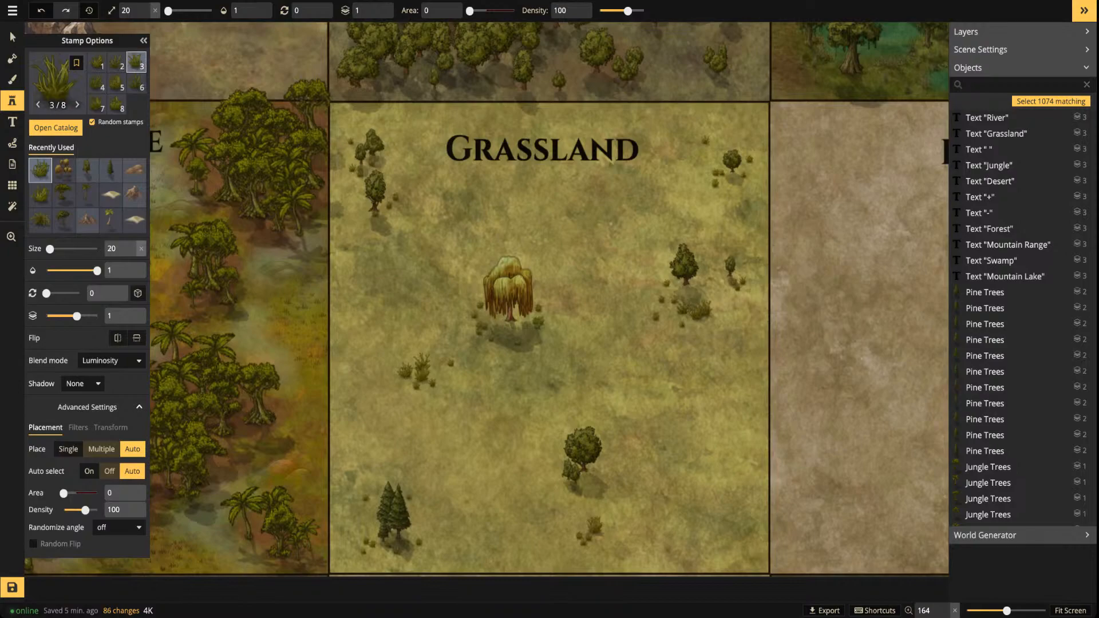
{"action": "left_click", "coordinate": [699, 545]}
{"action": "scroll", "coordinate": [531, 347], "scroll_direction": "down", "scroll_amount": 2}
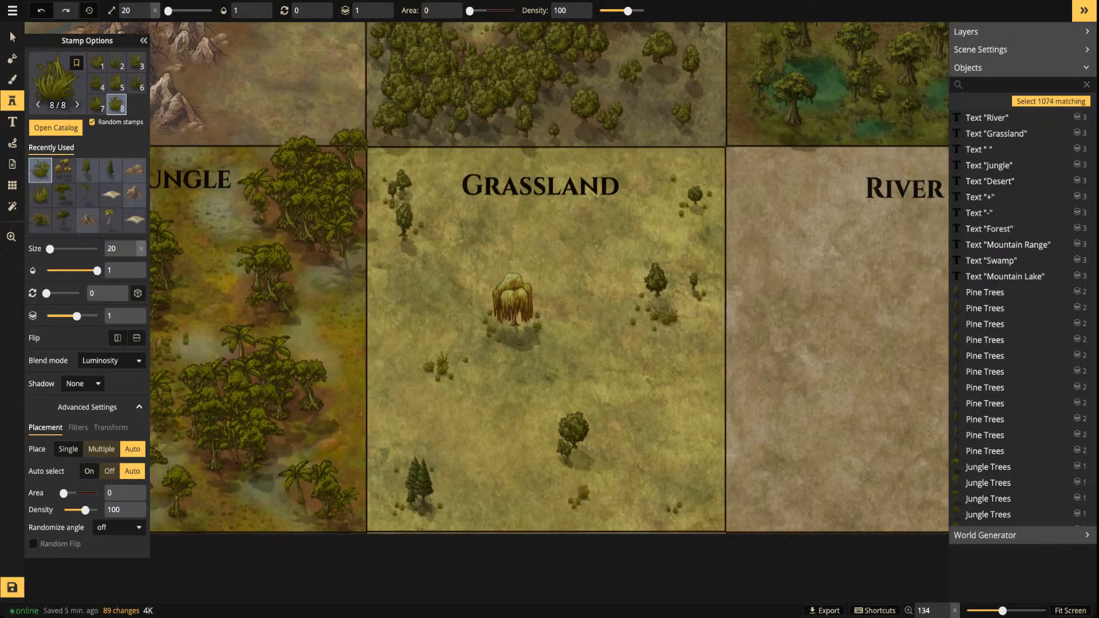
Set up a background brush with the Grass 1 texture, brightness 74, the rough-edged shape and size 6
{"action": "scroll", "coordinate": [758, 115], "scroll_direction": "up", "scroll_amount": 3}
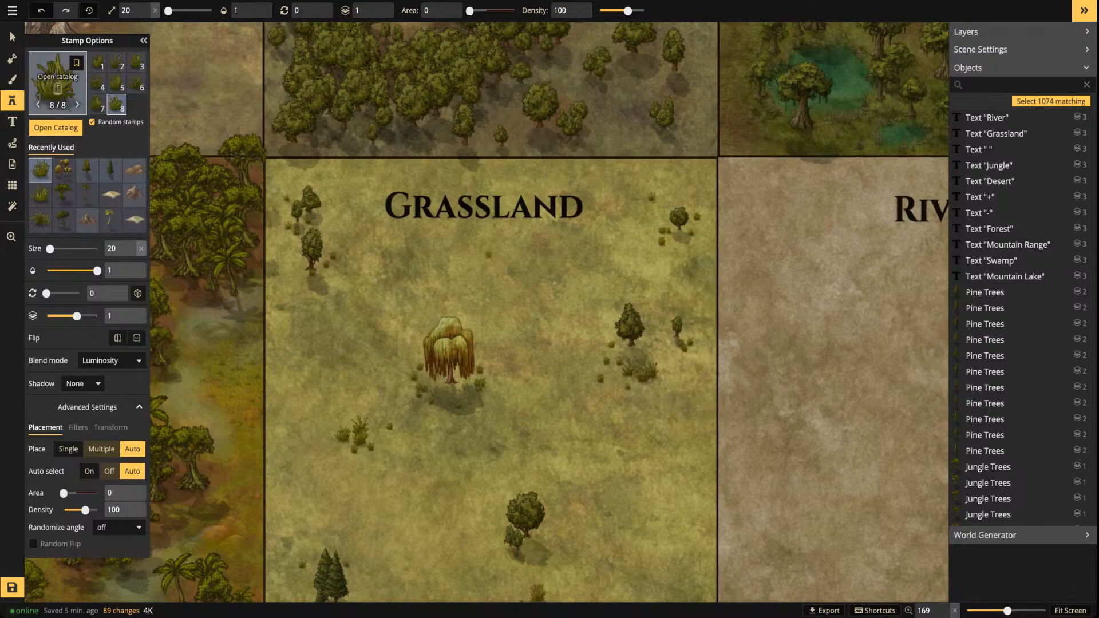
{"action": "left_click", "coordinate": [12, 79]}
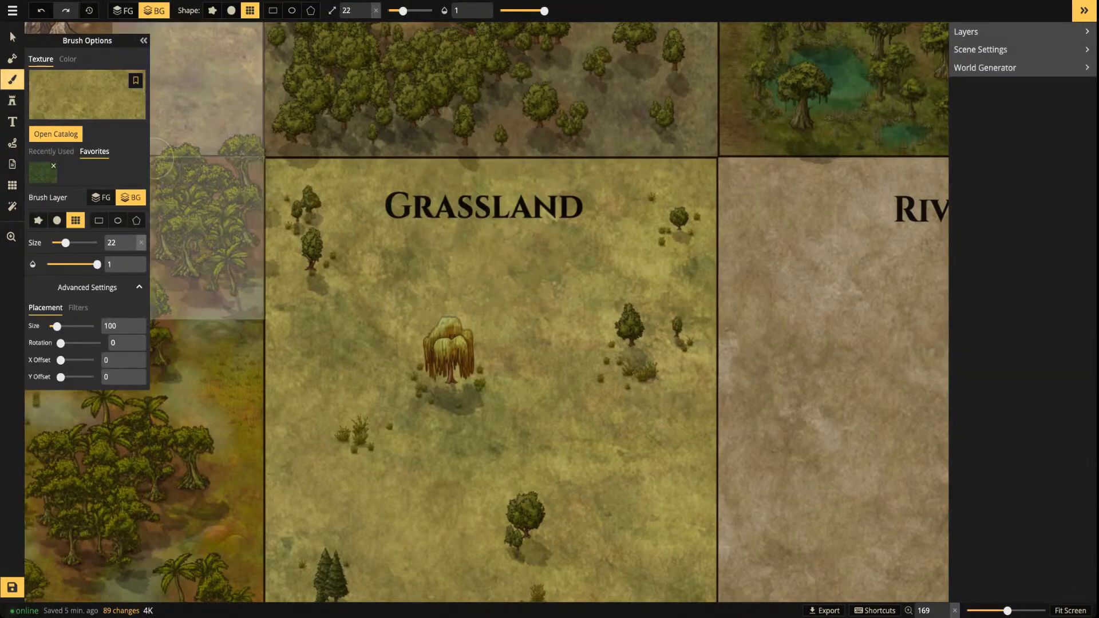
{"action": "left_click", "coordinate": [87, 95]}
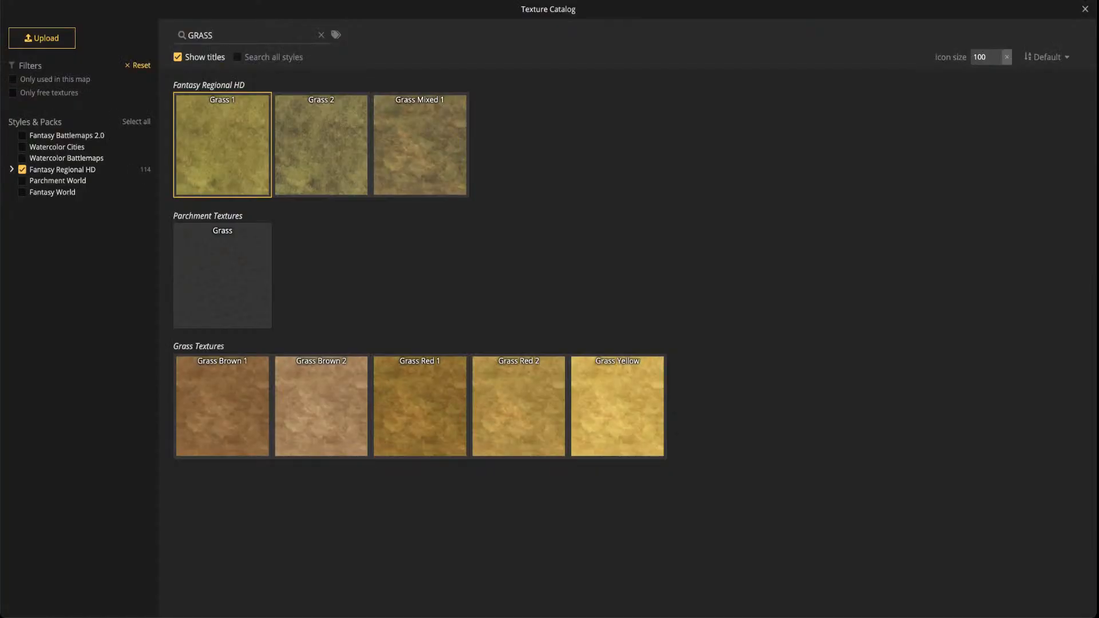
{"action": "left_click", "coordinate": [222, 144]}
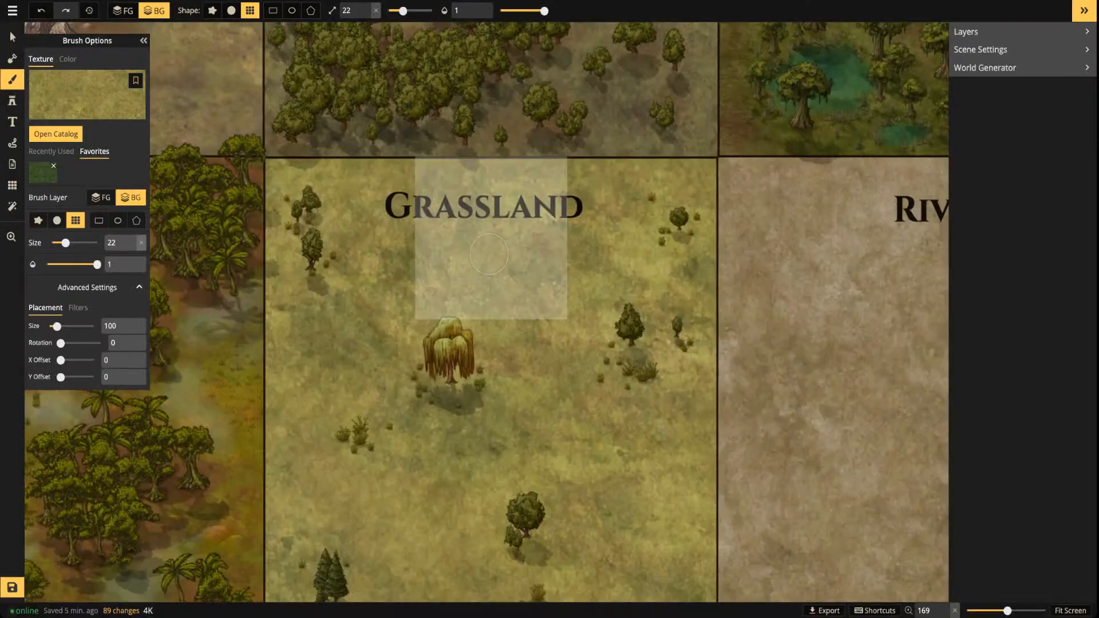
{"action": "left_click", "coordinate": [78, 307]}
{"action": "left_click_drag", "start_coordinate": [80, 360], "coordinate": [75, 360]}
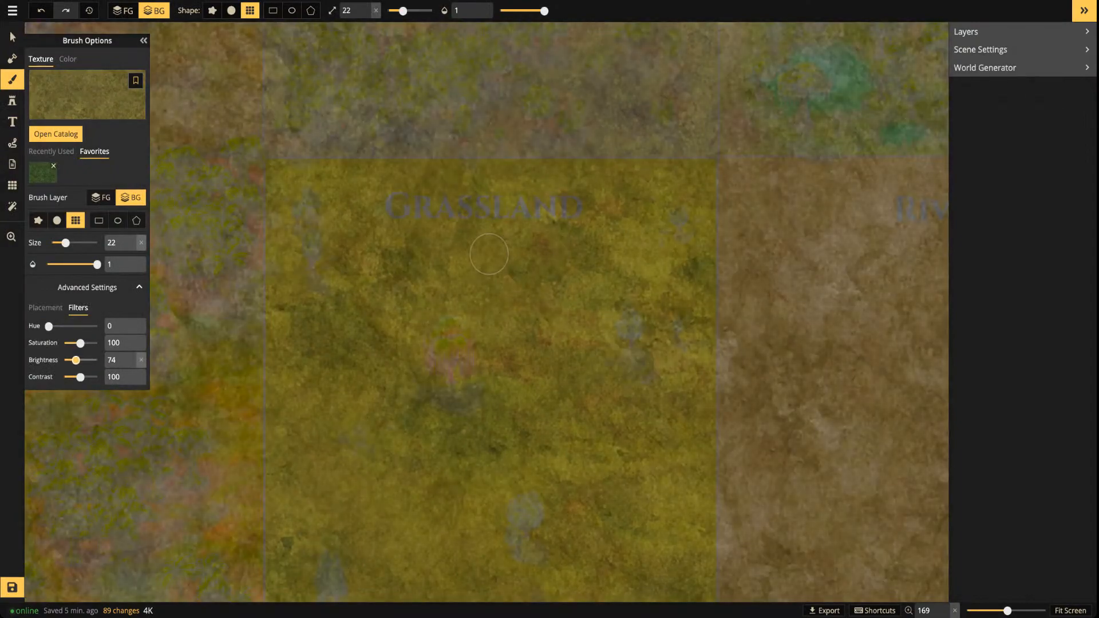
{"action": "left_click", "coordinate": [212, 10]}
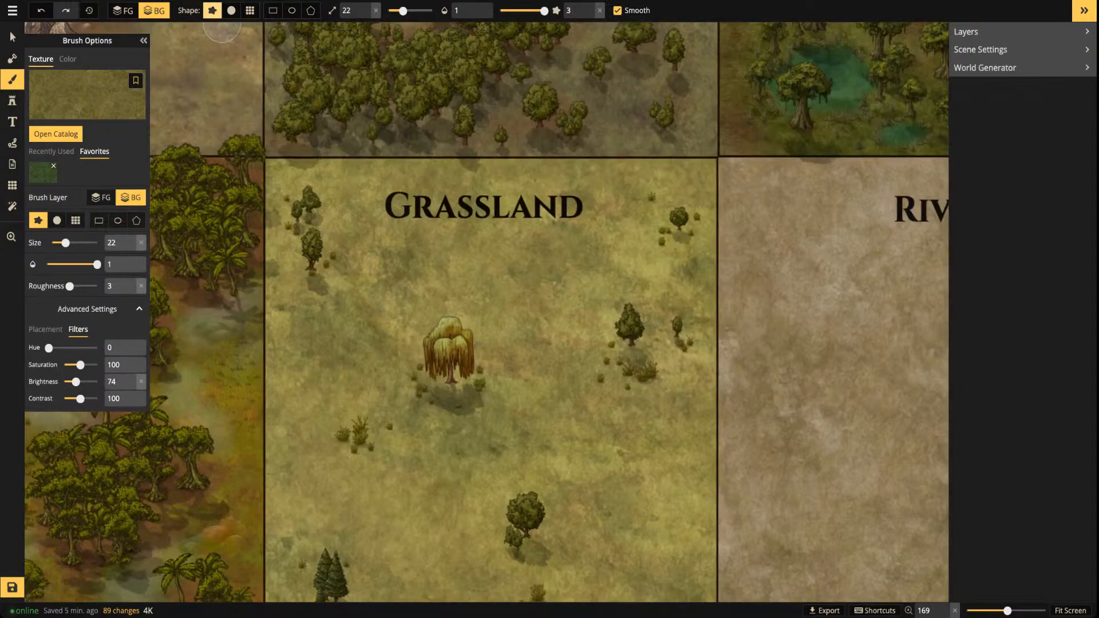
{"action": "left_click_drag", "start_coordinate": [403, 10], "coordinate": [394, 10]}
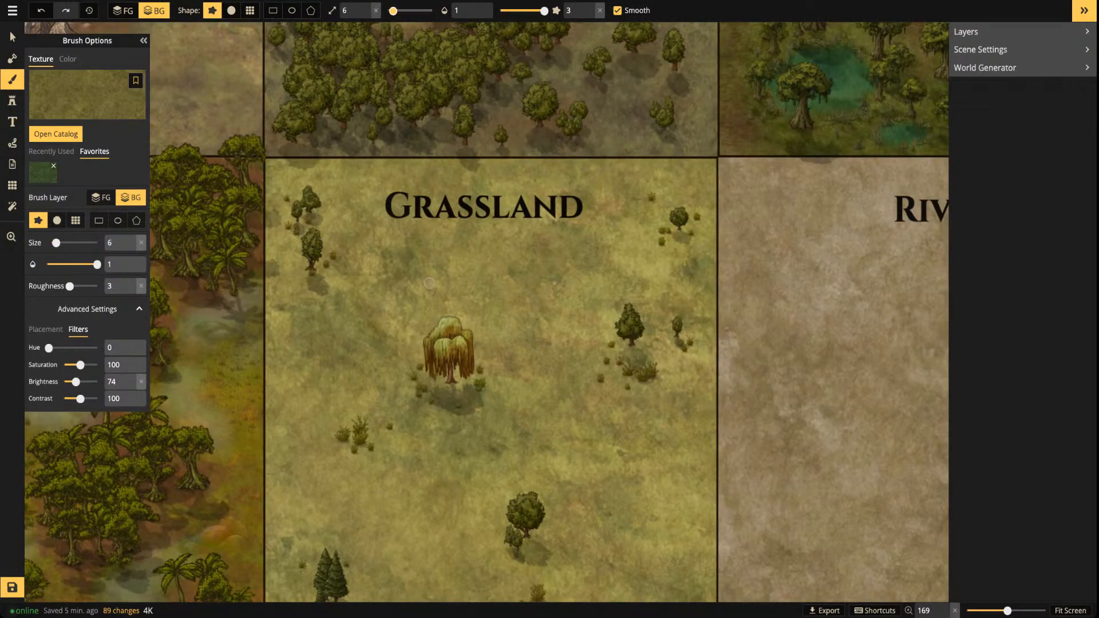
Shade the ground beneath the willow and the left-hand tufts at 0.49 opacity, undoing the full-opacity trial stroke
{"action": "mouse_move", "coordinate": [447, 377]}
{"action": "left_mouse_down"}
{"action": "mouse_move", "coordinate": [428, 365]}
{"action": "mouse_move", "coordinate": [409, 389]}
{"action": "mouse_move", "coordinate": [453, 394]}
{"action": "left_mouse_up"}
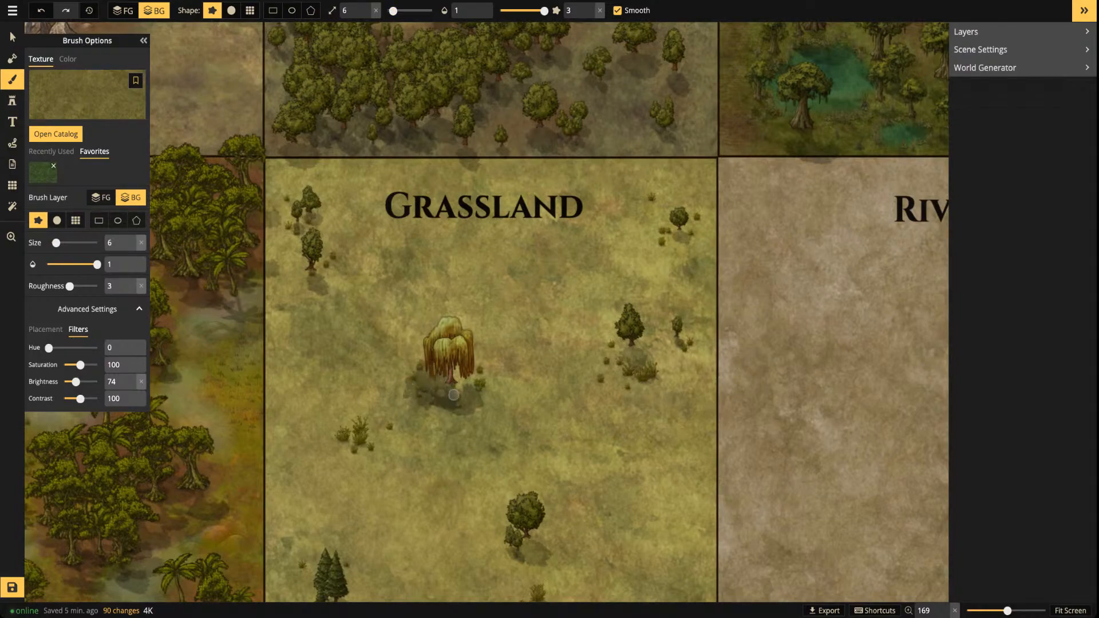
{"action": "key", "text": "ctrl+z"}
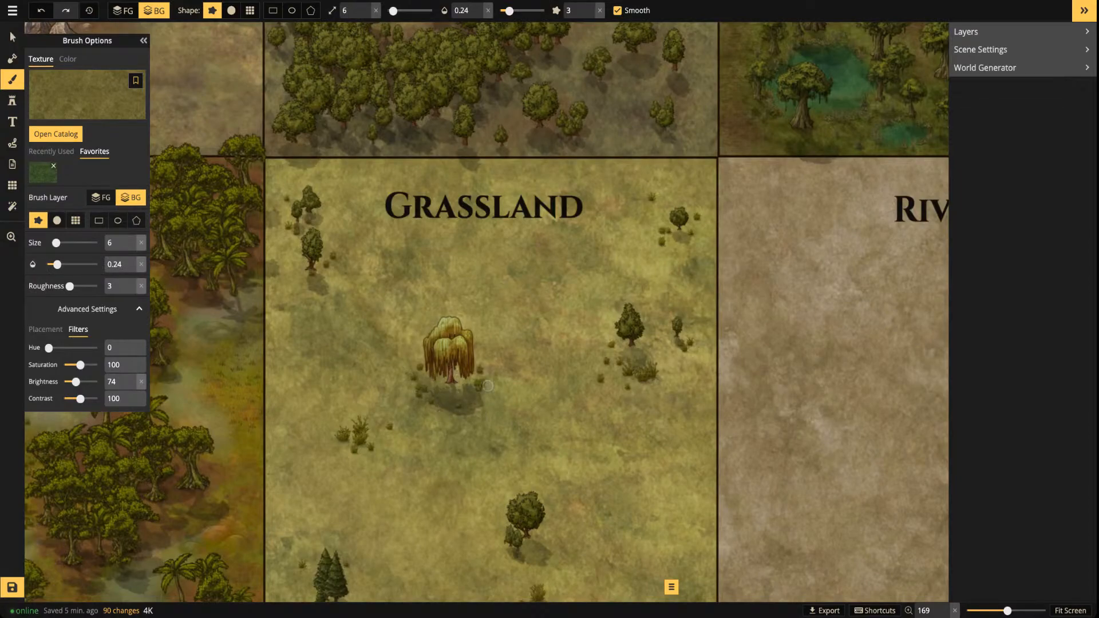
{"action": "left_click_drag", "start_coordinate": [509, 10], "coordinate": [515, 10]}
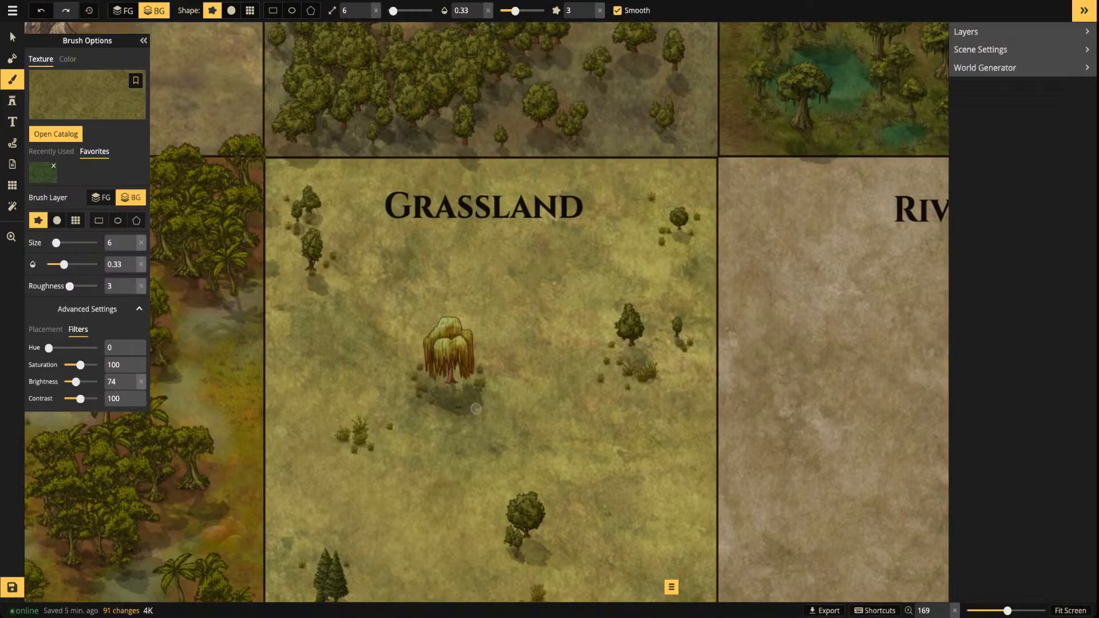
{"action": "left_click_drag", "start_coordinate": [515, 10], "coordinate": [524, 10]}
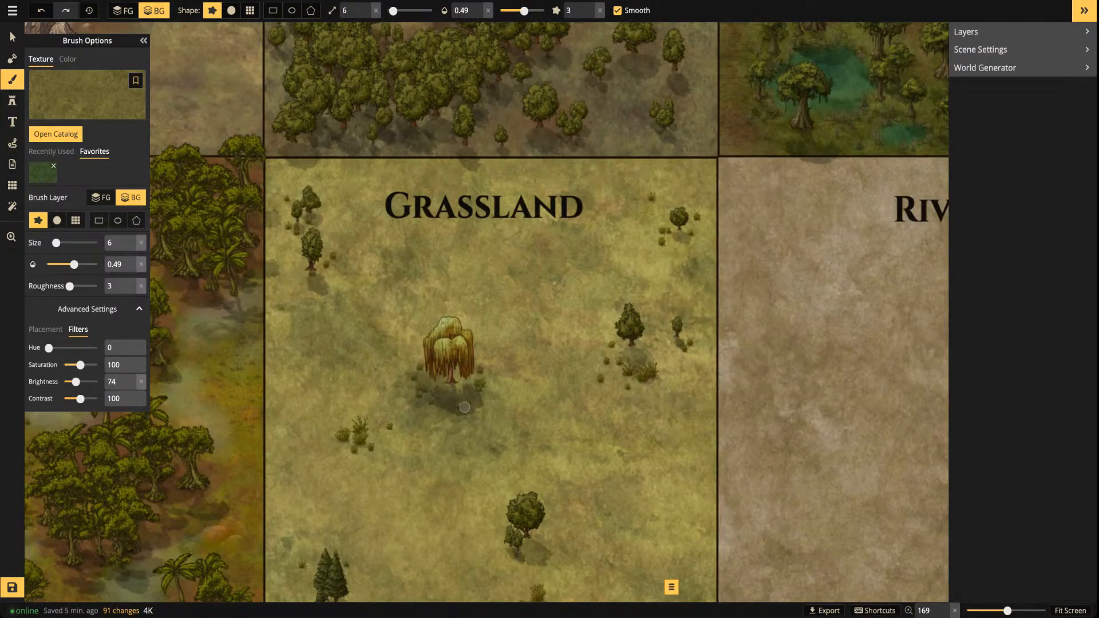
{"action": "mouse_move", "coordinate": [371, 432]}
{"action": "left_mouse_down"}
{"action": "mouse_move", "coordinate": [366, 450]}
{"action": "mouse_move", "coordinate": [397, 427]}
{"action": "left_mouse_up"}
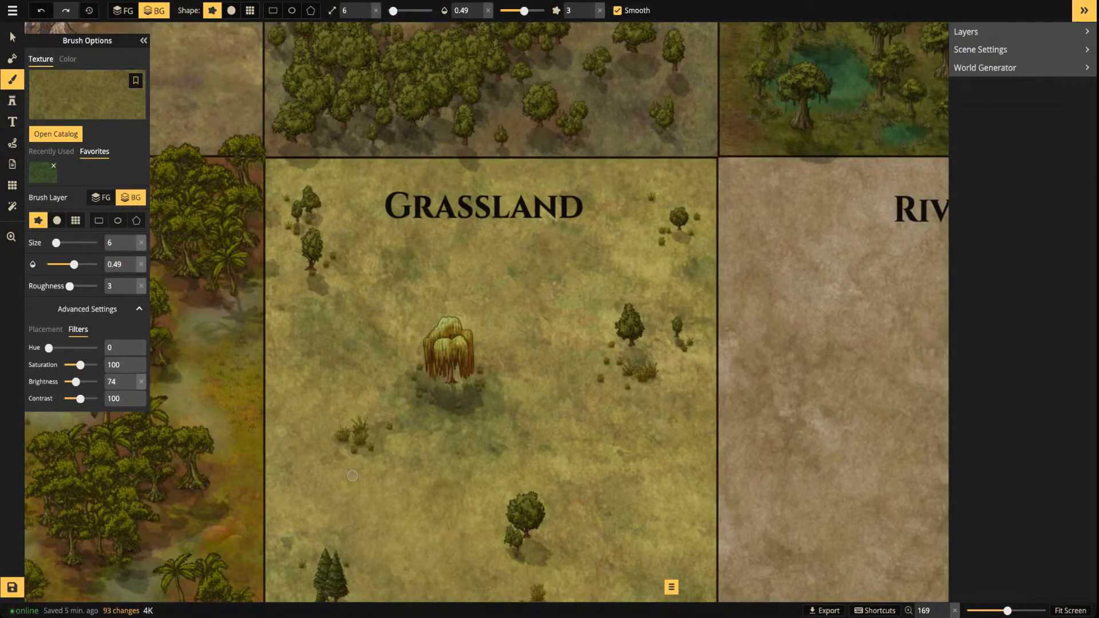
Shade the ground around the Grassland's left-hand tufts and beneath the two upper-left trees with the size 6 brush at 0.49 opacity
{"action": "left_click_drag", "start_coordinate": [352, 476], "coordinate": [338, 421]}
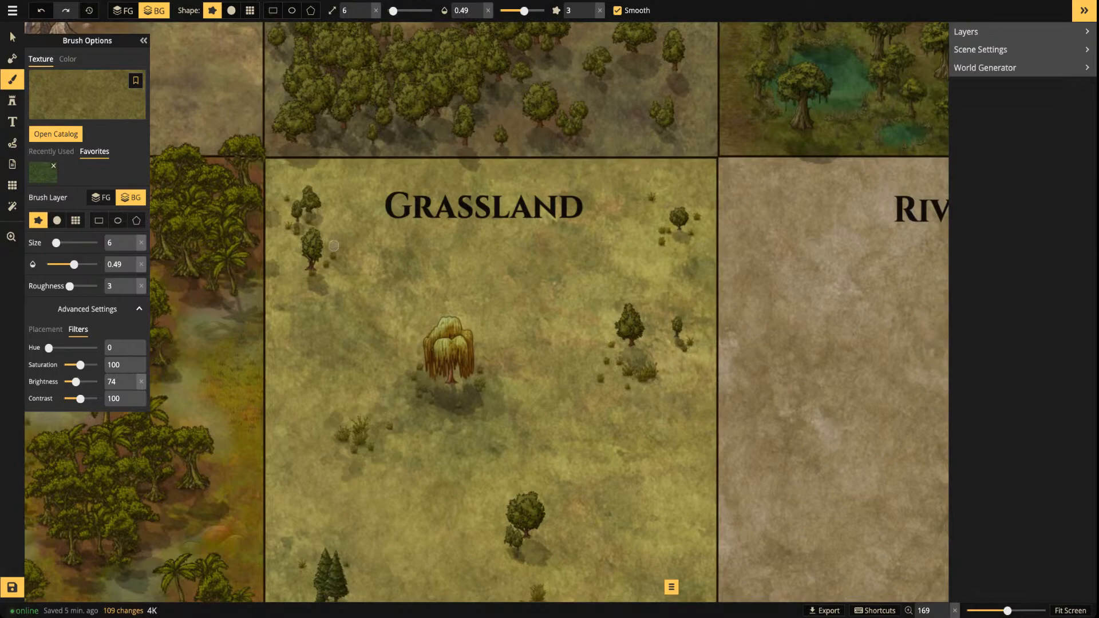
{"action": "key", "text": "space"}
{"action": "left_click_drag", "start_coordinate": [318, 222], "coordinate": [423, 235]}
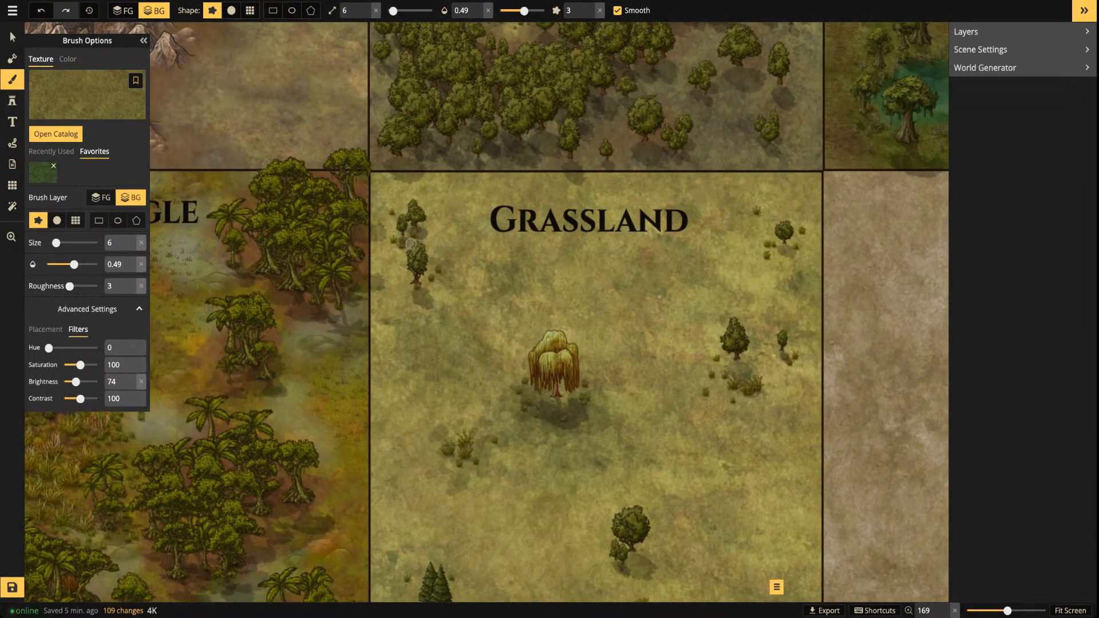
{"action": "mouse_move", "coordinate": [422, 275]}
{"action": "left_mouse_down"}
{"action": "mouse_move", "coordinate": [417, 289]}
{"action": "mouse_move", "coordinate": [438, 276]}
{"action": "left_mouse_up"}
{"action": "left_click_drag", "start_coordinate": [431, 207], "coordinate": [416, 181]}
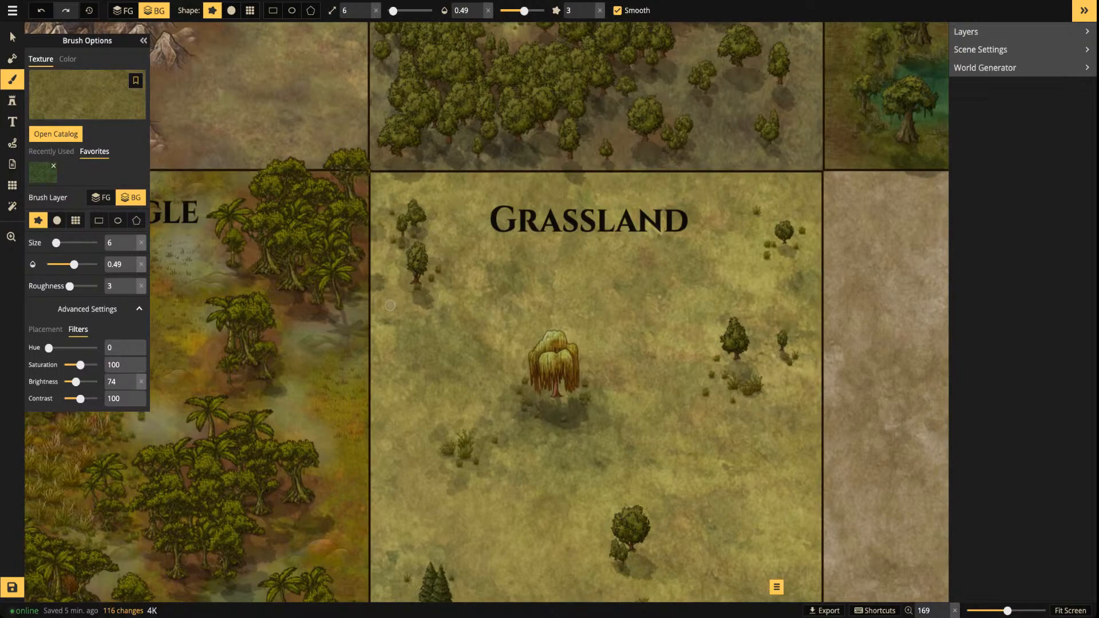
{"action": "left_click_drag", "start_coordinate": [395, 312], "coordinate": [437, 301]}
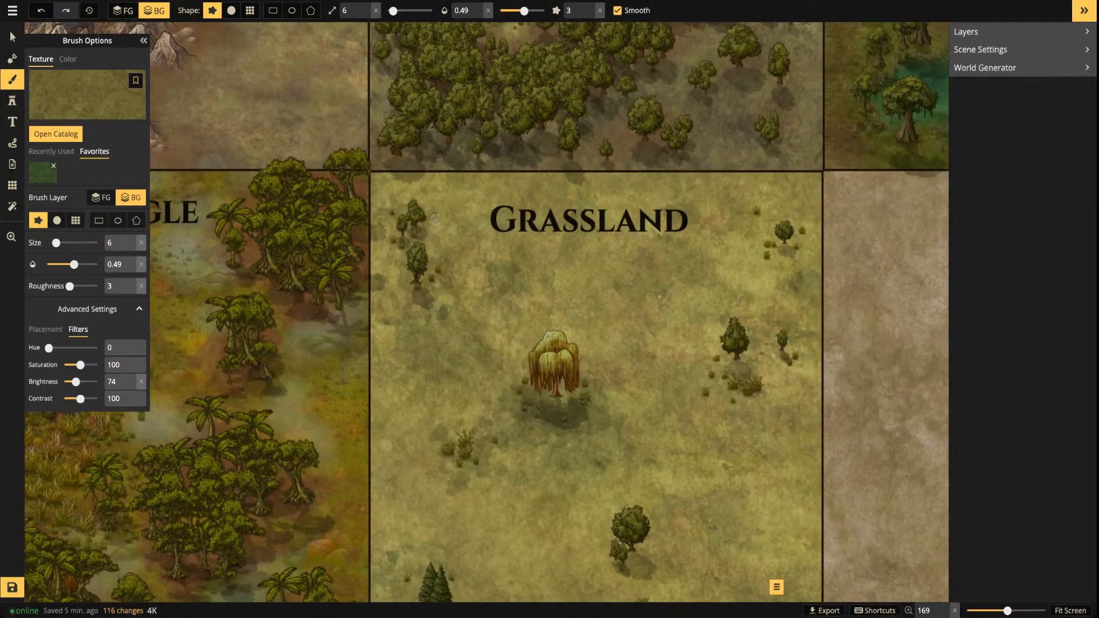
Shade the ground beneath the two trees on the Grassland's right side and around the tufts of its upper-right tree
{"action": "mouse_move", "coordinate": [733, 347]}
{"action": "left_mouse_down"}
{"action": "mouse_move", "coordinate": [731, 363]}
{"action": "mouse_move", "coordinate": [715, 366]}
{"action": "mouse_move", "coordinate": [738, 400]}
{"action": "mouse_move", "coordinate": [754, 381]}
{"action": "mouse_move", "coordinate": [747, 350]}
{"action": "mouse_move", "coordinate": [783, 347]}
{"action": "mouse_move", "coordinate": [795, 363]}
{"action": "left_mouse_up"}
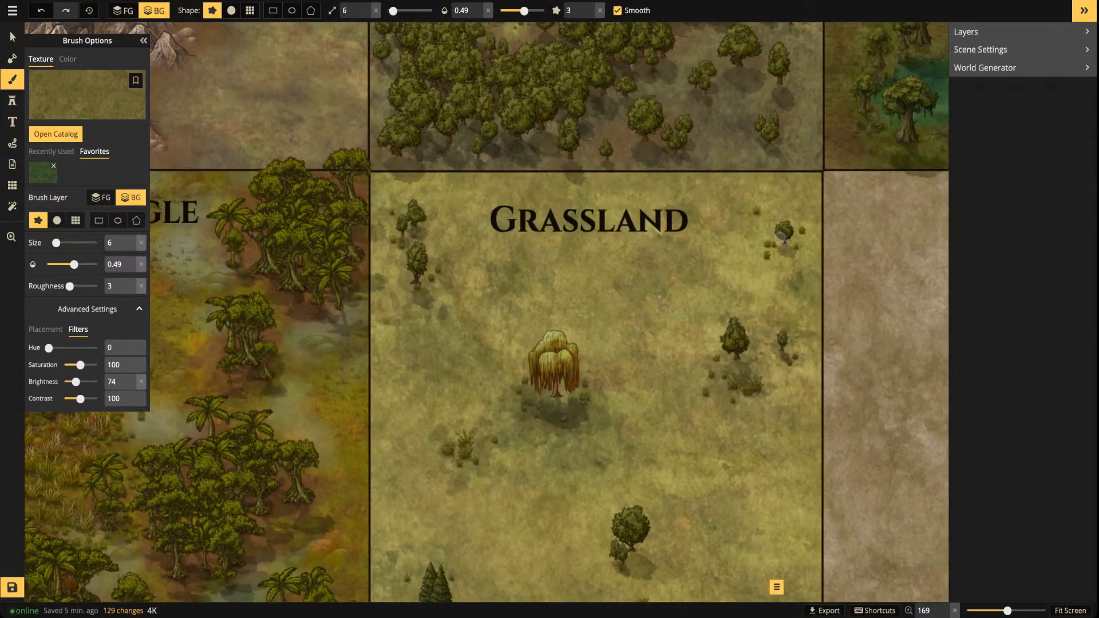
{"action": "left_click", "coordinate": [770, 244]}
{"action": "left_click", "coordinate": [755, 210]}
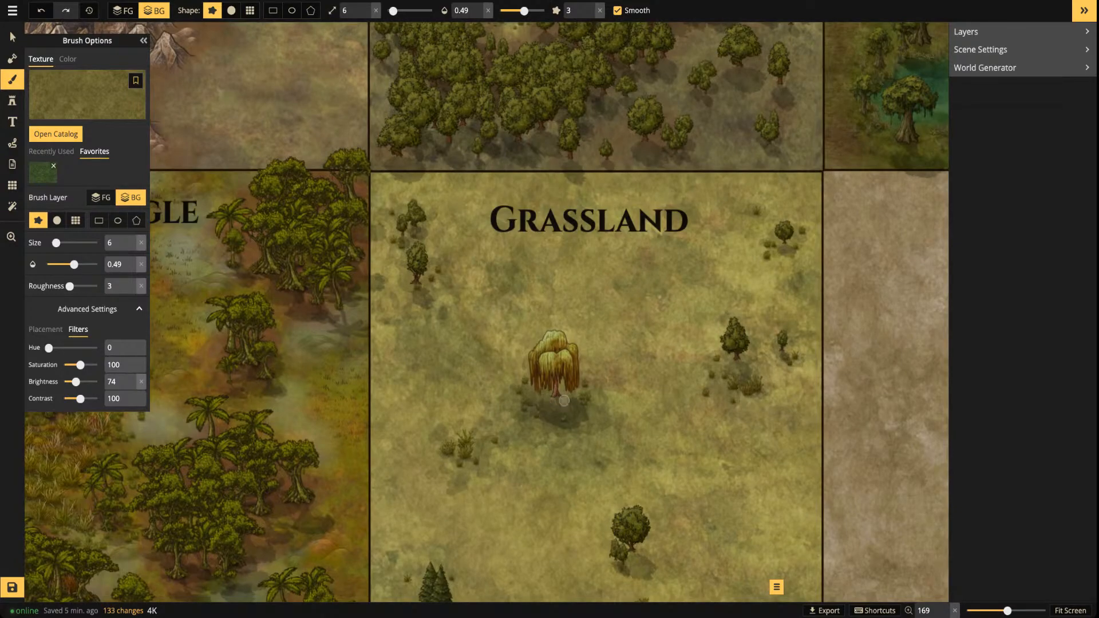
{"action": "scroll", "coordinate": [549, 377], "scroll_direction": "down", "scroll_amount": 2}
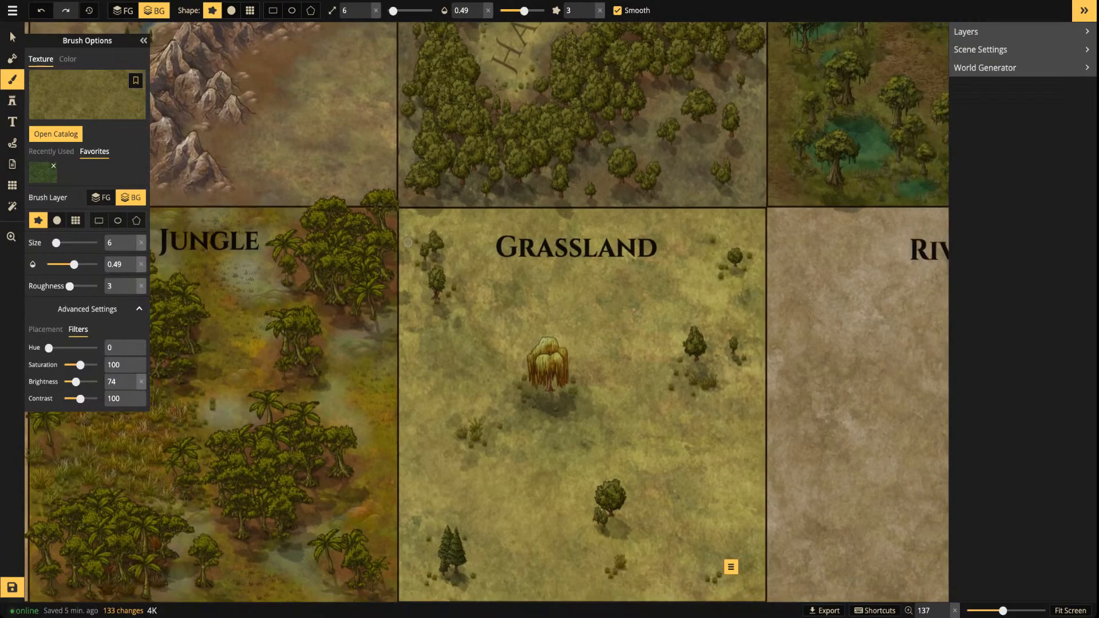
Paint darker grass shading around the trees, bushes and open ground of the Grassland panel with the size 6 brush
{"action": "left_click_drag", "start_coordinate": [630, 483], "coordinate": [675, 383]}
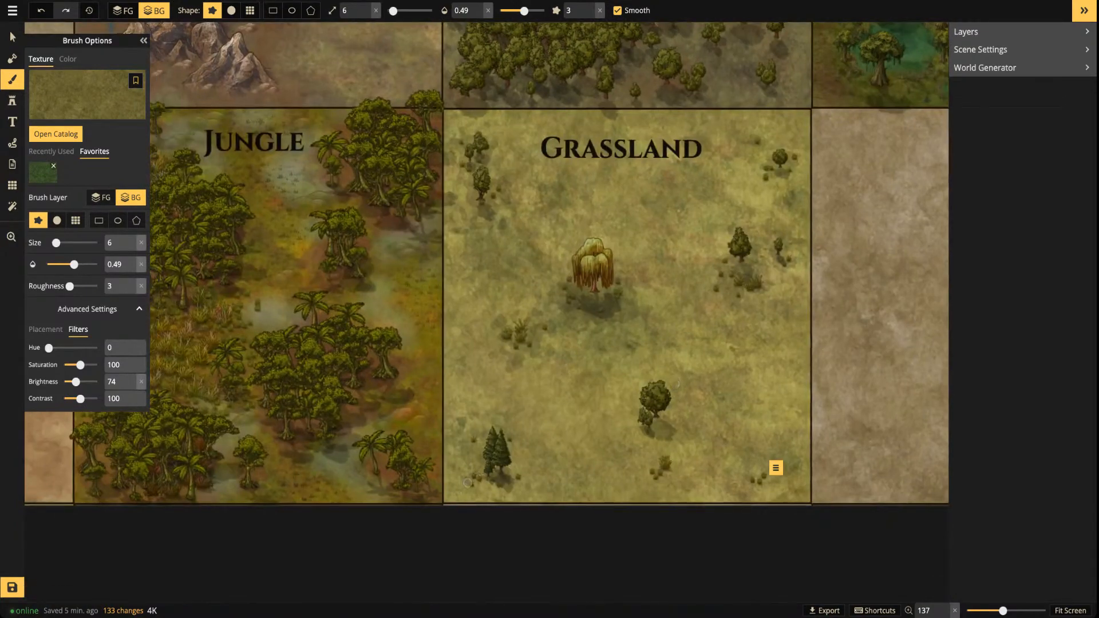
{"action": "mouse_move", "coordinate": [484, 466]}
{"action": "left_mouse_down"}
{"action": "mouse_move", "coordinate": [487, 484]}
{"action": "mouse_move", "coordinate": [505, 441]}
{"action": "mouse_move", "coordinate": [484, 424]}
{"action": "left_mouse_up"}
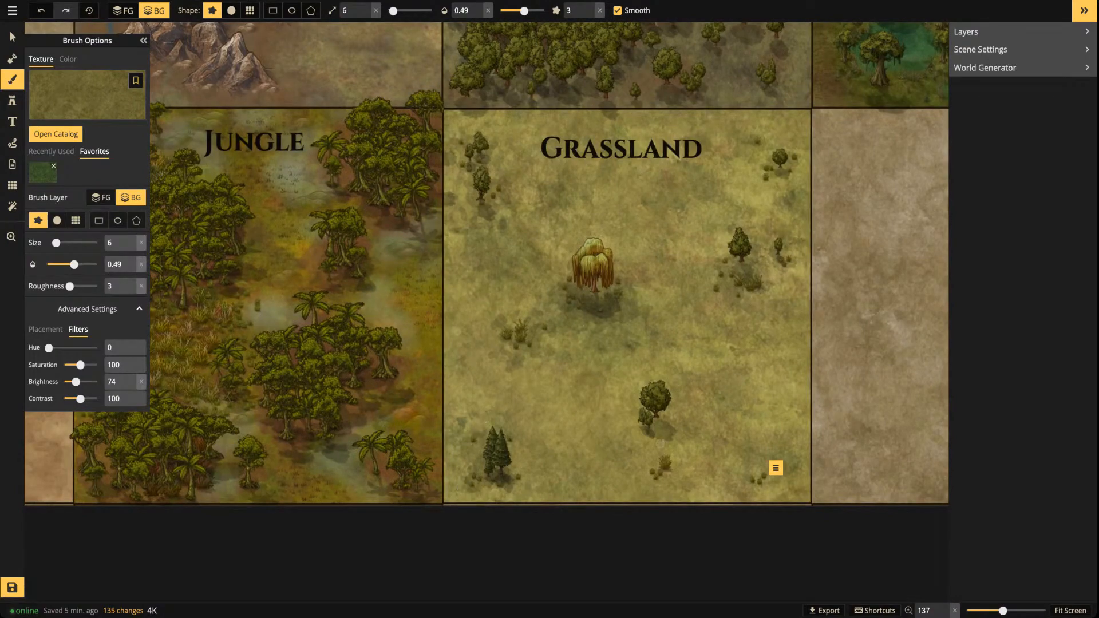
{"action": "mouse_move", "coordinate": [644, 416]}
{"action": "left_mouse_down"}
{"action": "mouse_move", "coordinate": [672, 465]}
{"action": "mouse_move", "coordinate": [656, 461]}
{"action": "mouse_move", "coordinate": [667, 472]}
{"action": "mouse_move", "coordinate": [649, 481]}
{"action": "mouse_move", "coordinate": [645, 460]}
{"action": "mouse_move", "coordinate": [624, 474]}
{"action": "mouse_move", "coordinate": [662, 482]}
{"action": "mouse_move", "coordinate": [676, 440]}
{"action": "left_mouse_up"}
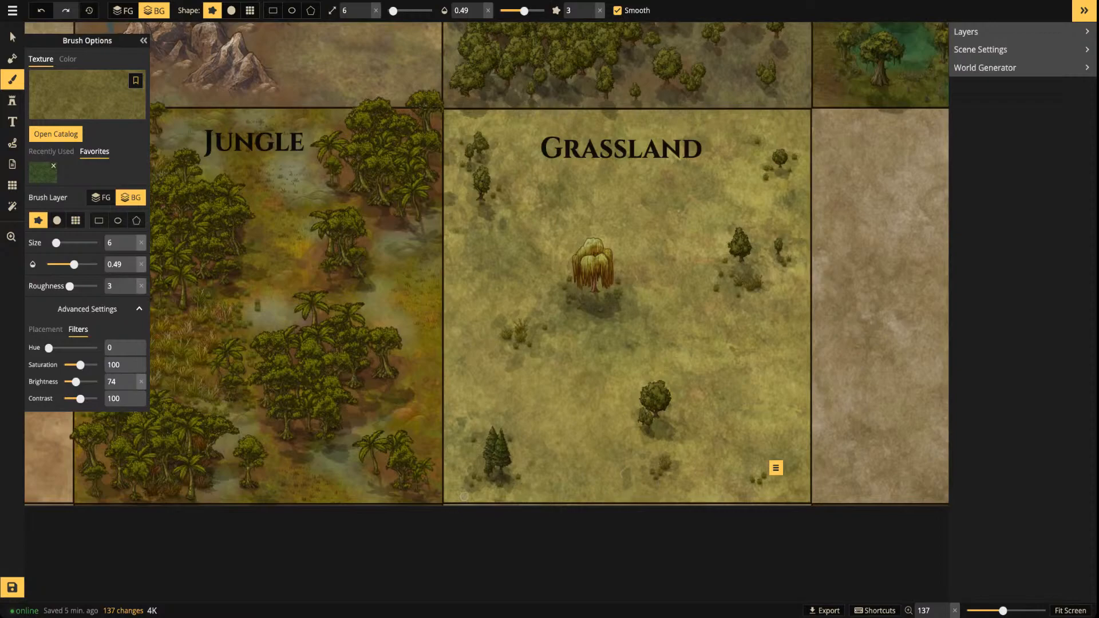
{"action": "mouse_move", "coordinate": [612, 262]}
{"action": "left_mouse_down"}
{"action": "mouse_move", "coordinate": [760, 259]}
{"action": "mouse_move", "coordinate": [743, 302]}
{"action": "mouse_move", "coordinate": [709, 303]}
{"action": "mouse_move", "coordinate": [778, 164]}
{"action": "mouse_move", "coordinate": [765, 184]}
{"action": "left_mouse_up"}
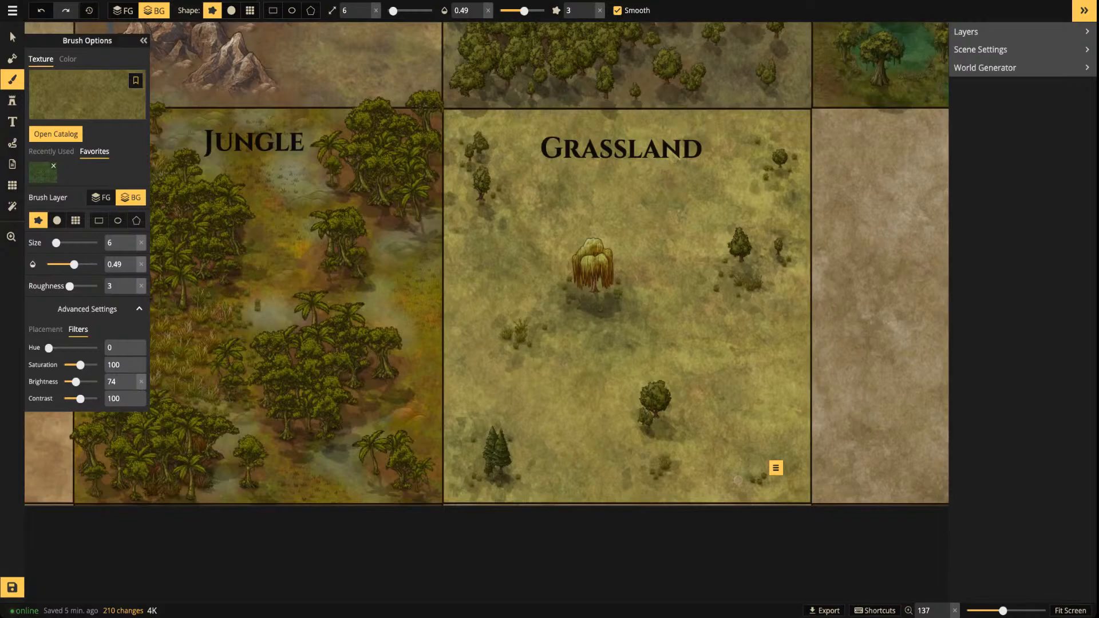
{"action": "left_click_drag", "start_coordinate": [737, 481], "coordinate": [753, 459]}
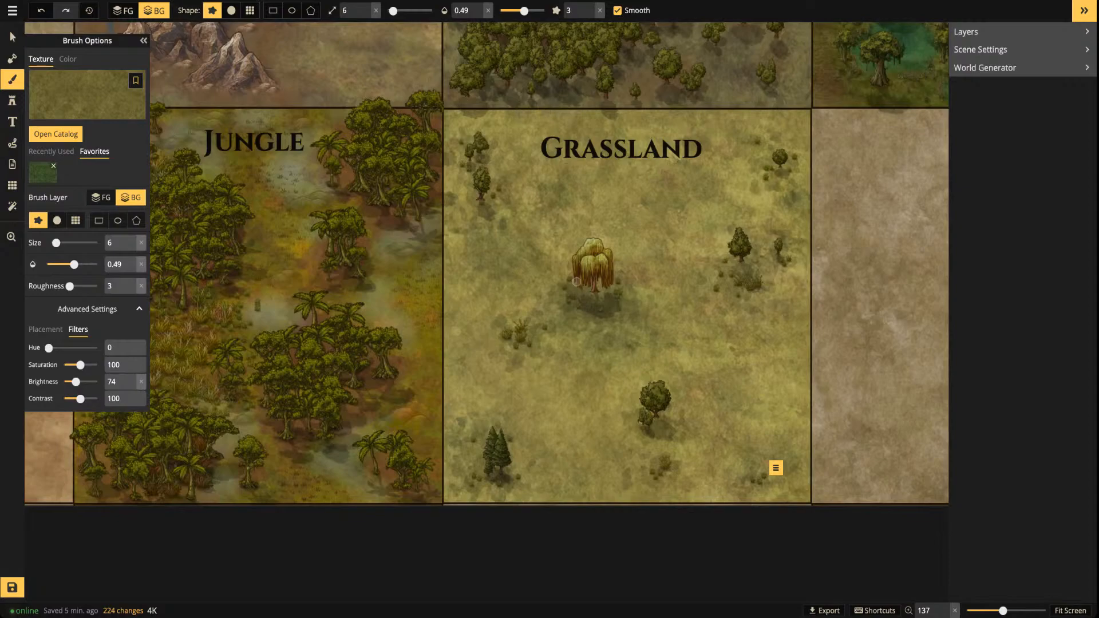
Lower the brightness of the willow tree in the Grassland panel to 85
{"action": "scroll", "coordinate": [556, 295], "scroll_direction": "down", "scroll_amount": 3}
{"action": "left_click_drag", "start_coordinate": [631, 272], "coordinate": [597, 331]}
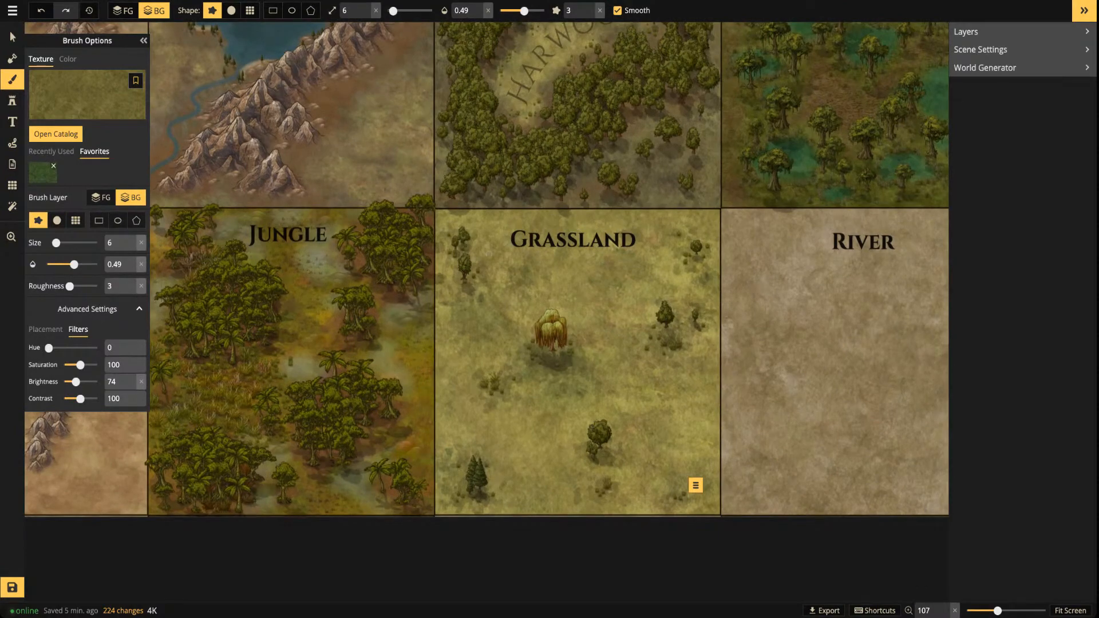
{"action": "left_click", "coordinate": [12, 37]}
{"action": "scroll", "coordinate": [503, 321], "scroll_direction": "up", "scroll_amount": 4}
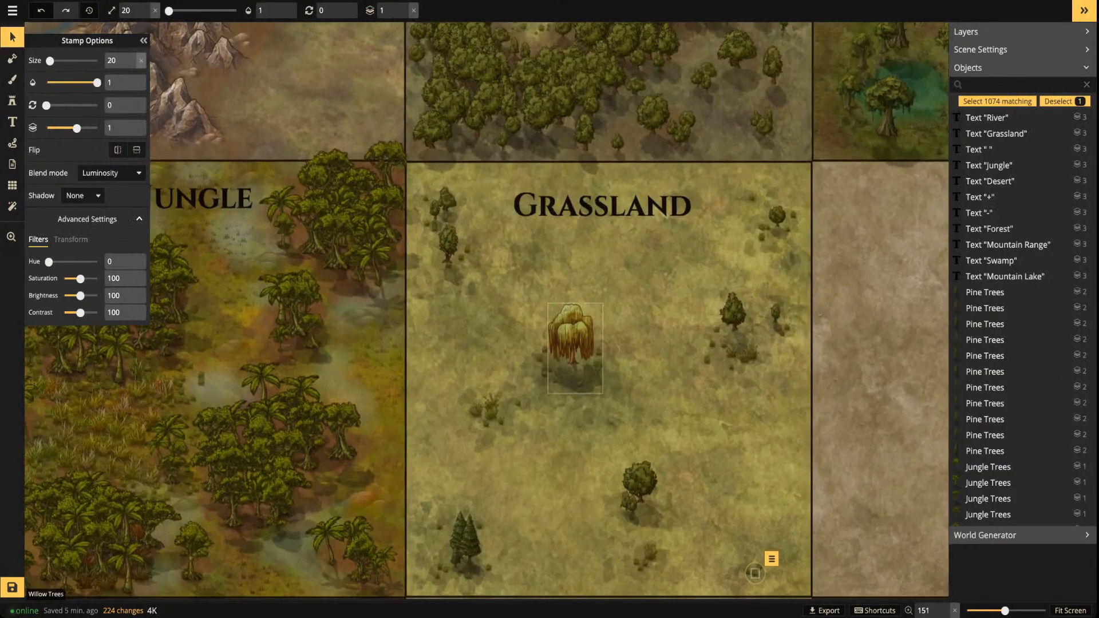
{"action": "left_click", "coordinate": [574, 347]}
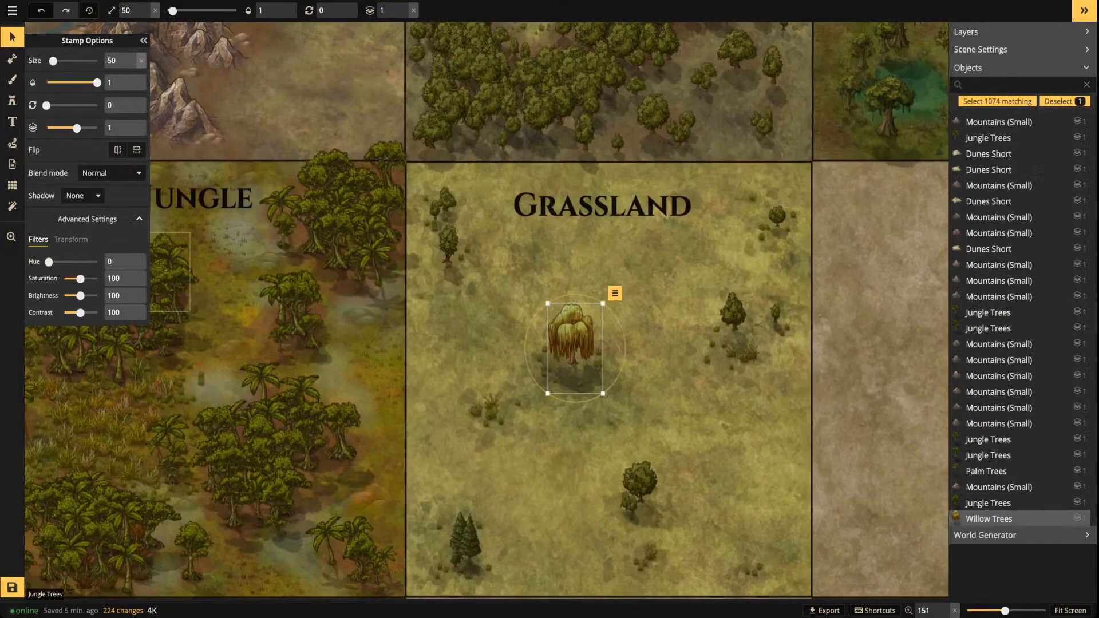
{"action": "left_click_drag", "start_coordinate": [80, 295], "coordinate": [79, 295]}
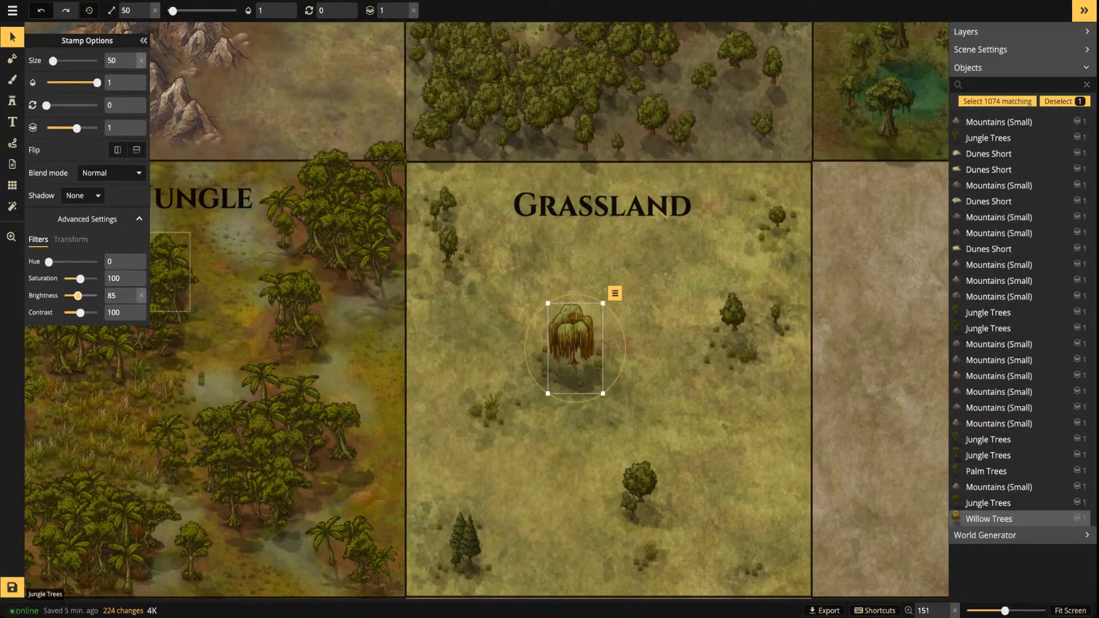
{"action": "scroll", "coordinate": [544, 360], "scroll_direction": "down", "scroll_amount": 2}
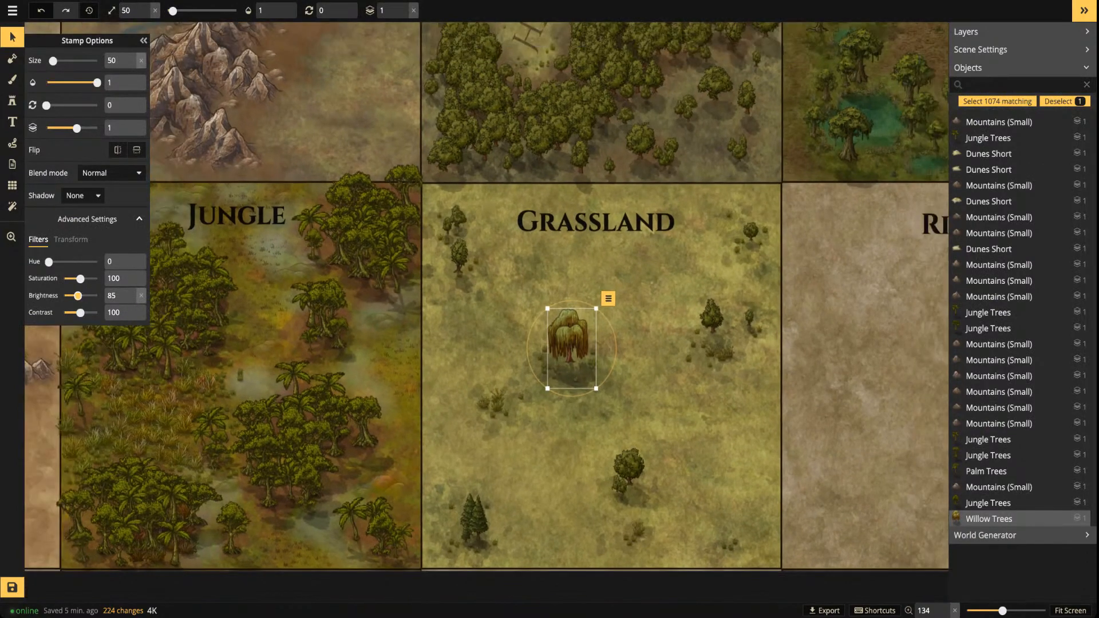
{"action": "key", "text": "Escape"}
{"action": "scroll", "coordinate": [590, 377], "scroll_direction": "down", "scroll_amount": 1}
{"action": "left_click", "coordinate": [988, 518]}
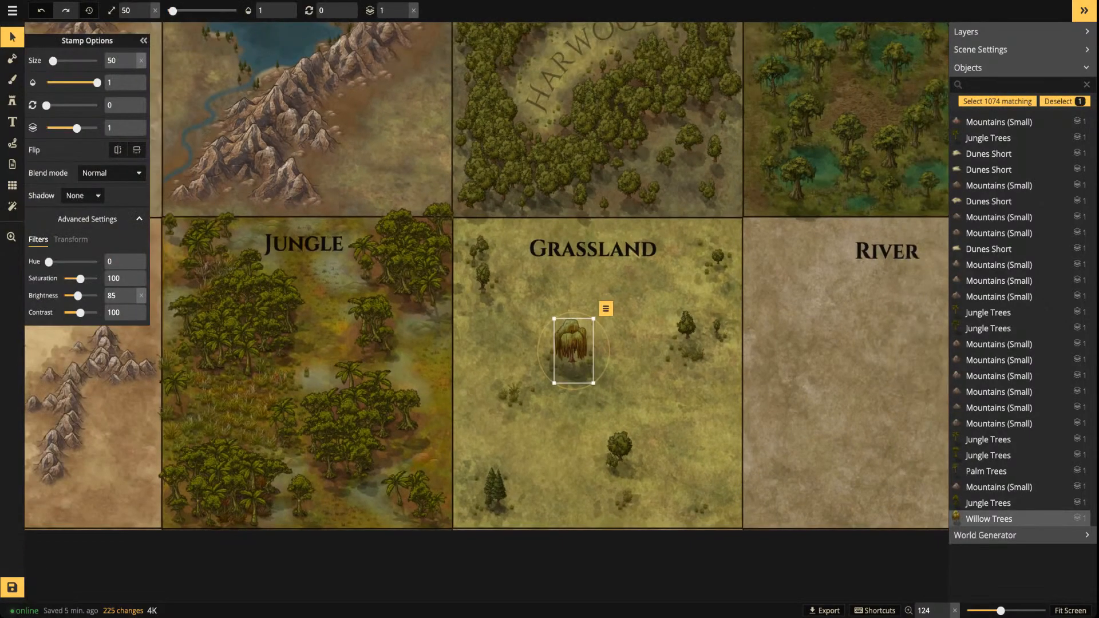
Load the background brush with the Grass 1 texture and set its brightness to 112 and contrast to 200
{"action": "left_click", "coordinate": [12, 79]}
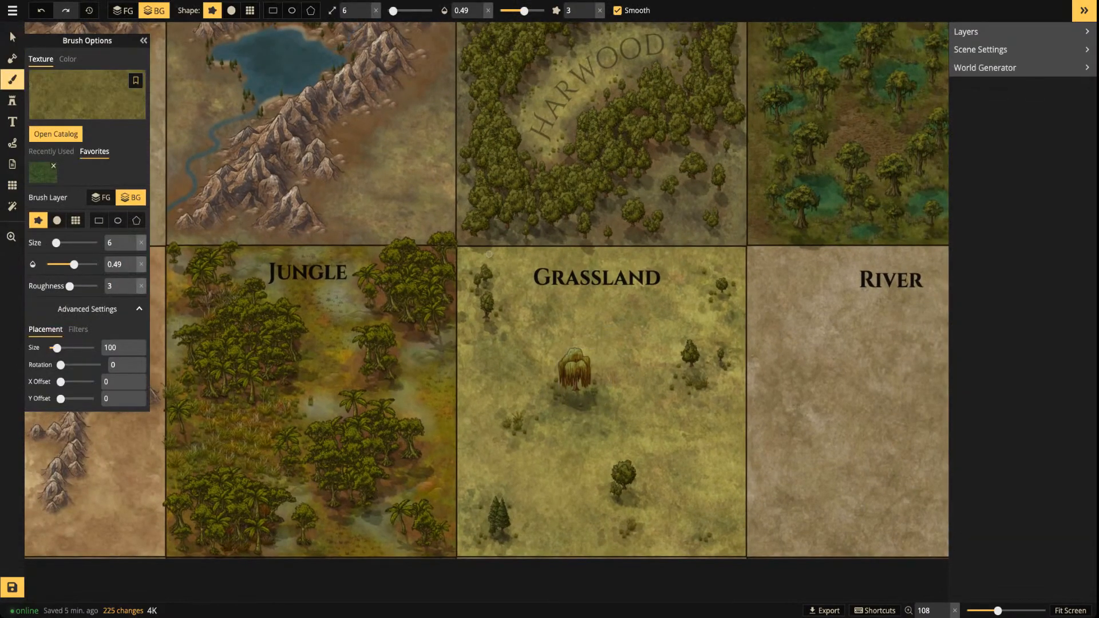
{"action": "left_click", "coordinate": [86, 94]}
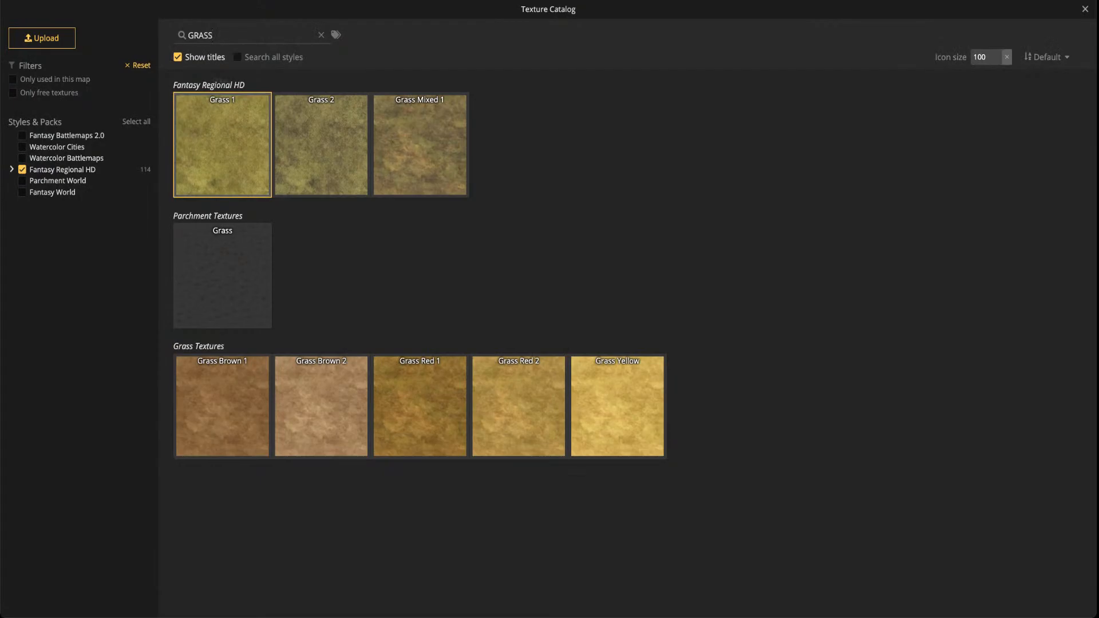
{"action": "left_click", "coordinate": [221, 131]}
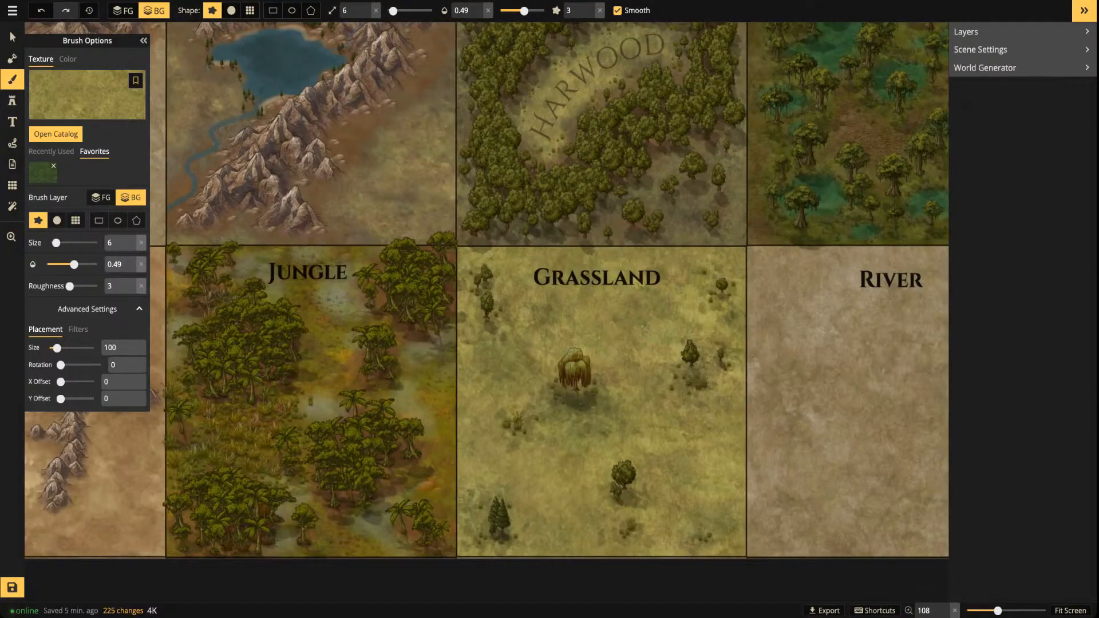
{"action": "left_click", "coordinate": [77, 329]}
{"action": "left_click_drag", "start_coordinate": [80, 381], "coordinate": [97, 398]}
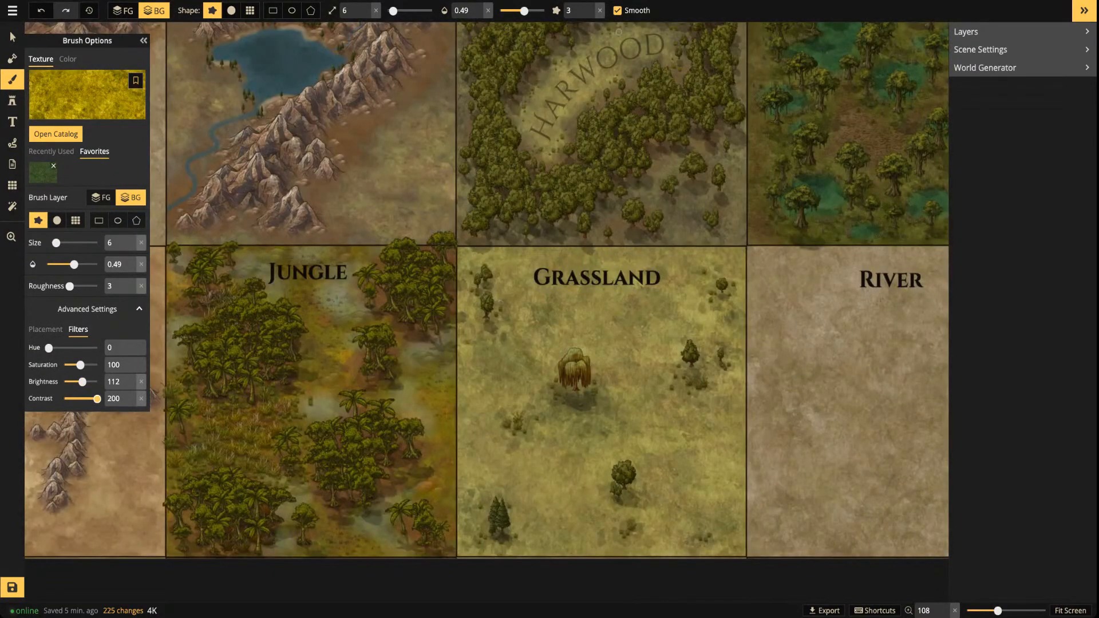
Paint bright yellow grass patches across the whole Grassland panel with brush size 20 and opacity 0.28
{"action": "left_click_drag", "start_coordinate": [392, 11], "coordinate": [402, 11]}
{"action": "mouse_move", "coordinate": [566, 262]}
{"action": "left_mouse_down"}
{"action": "mouse_move", "coordinate": [527, 268]}
{"action": "mouse_move", "coordinate": [567, 265]}
{"action": "mouse_move", "coordinate": [530, 272]}
{"action": "mouse_move", "coordinate": [568, 324]}
{"action": "left_mouse_up"}
{"action": "left_click_drag", "start_coordinate": [606, 281], "coordinate": [595, 275]}
{"action": "key", "text": "ctrl+z"}
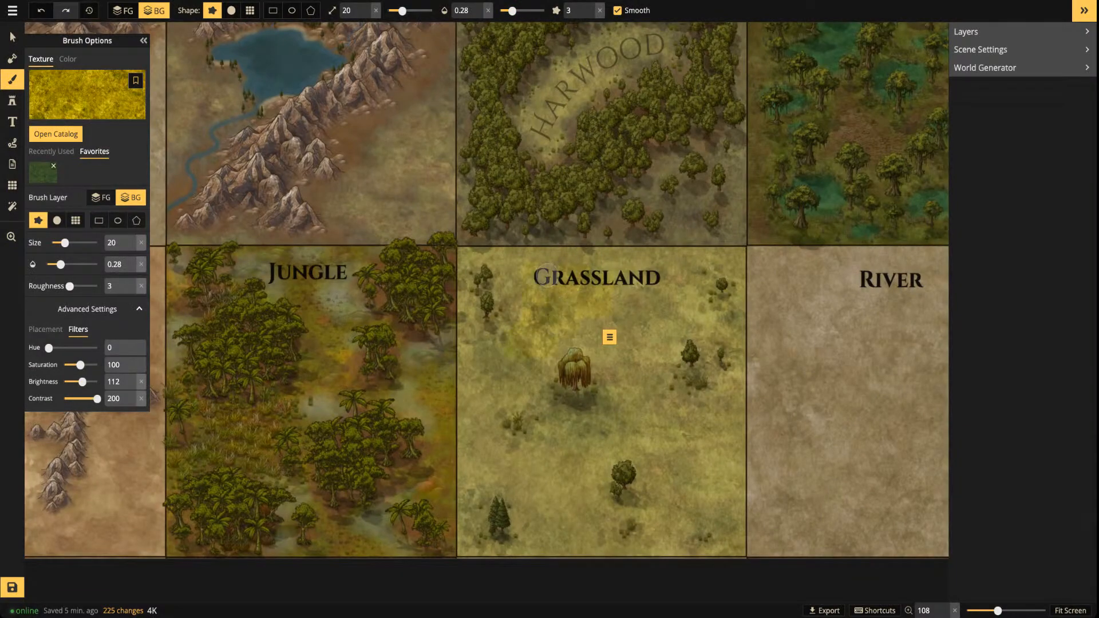
{"action": "mouse_move", "coordinate": [661, 322]}
{"action": "left_mouse_down"}
{"action": "mouse_move", "coordinate": [698, 271]}
{"action": "mouse_move", "coordinate": [733, 253]}
{"action": "left_mouse_up"}
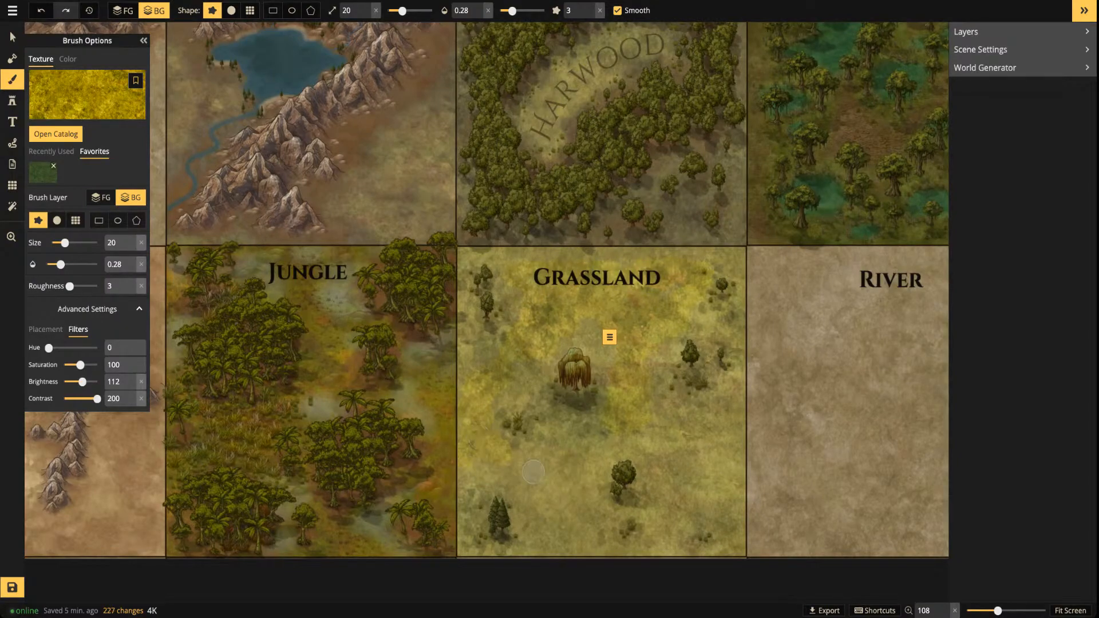
{"action": "left_click_drag", "start_coordinate": [569, 506], "coordinate": [691, 445]}
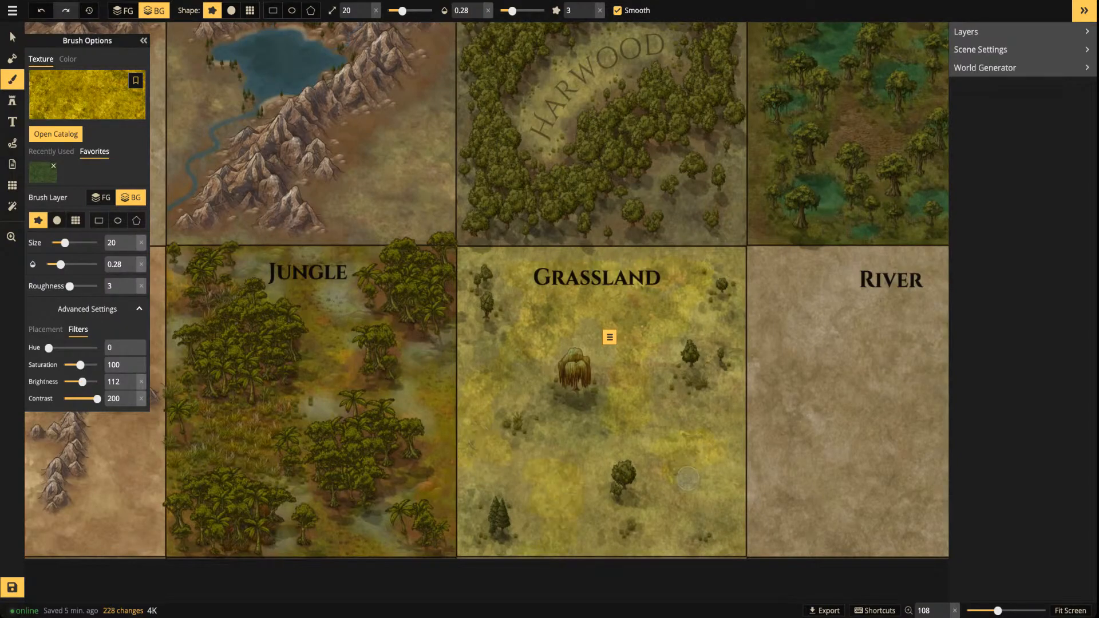
{"action": "left_click_drag", "start_coordinate": [607, 548], "coordinate": [583, 511]}
{"action": "left_click_drag", "start_coordinate": [580, 565], "coordinate": [730, 450]}
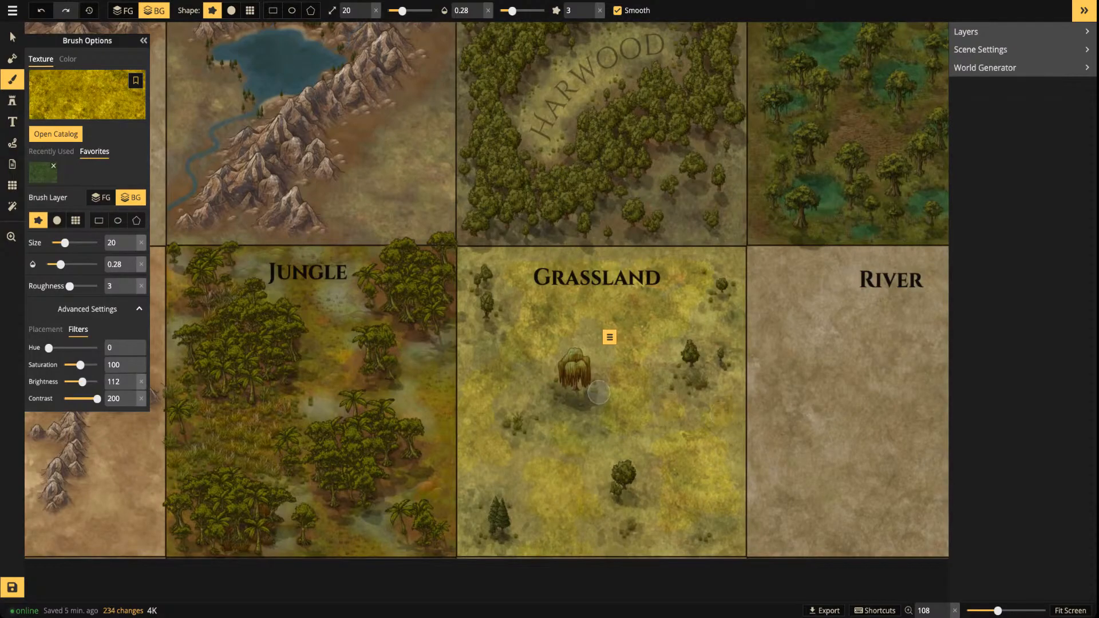
Set up a round, size 32 brush with the Parchment Grass texture at texture size 158.96 and full opacity
{"action": "scroll", "coordinate": [572, 367], "scroll_direction": "down", "scroll_amount": 3}
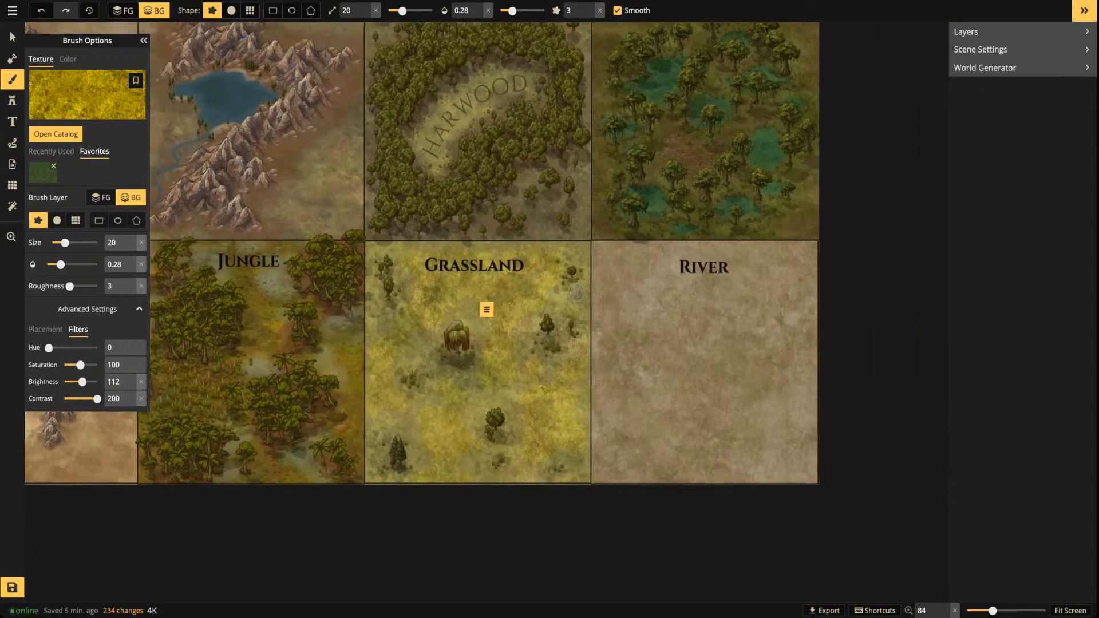
{"action": "scroll", "coordinate": [364, 198], "scroll_direction": "up", "scroll_amount": 2}
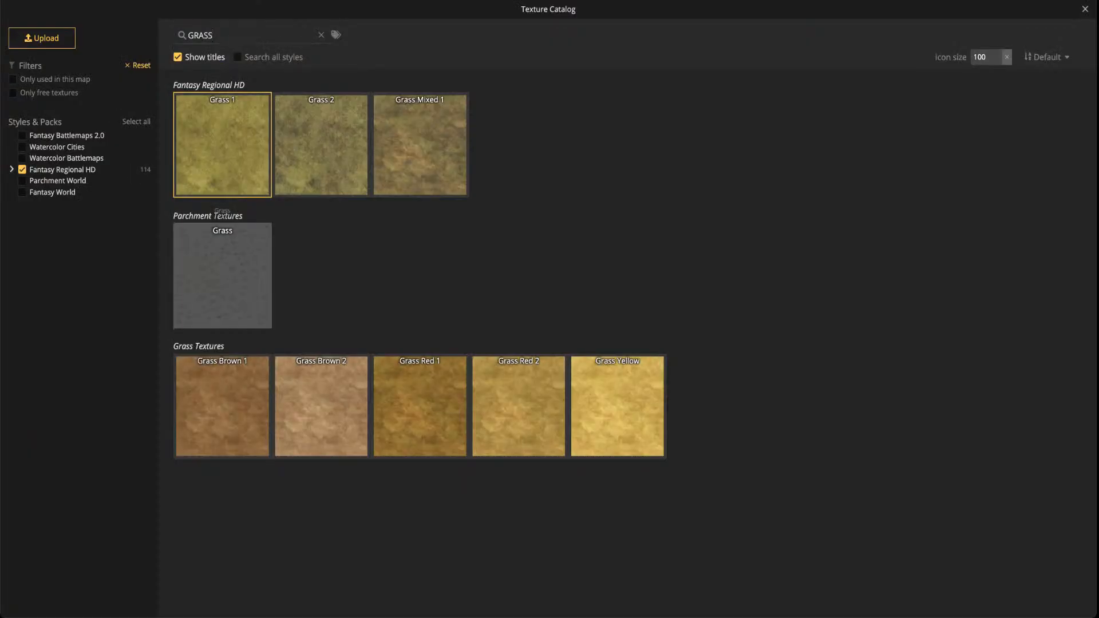
{"action": "left_click", "coordinate": [222, 274]}
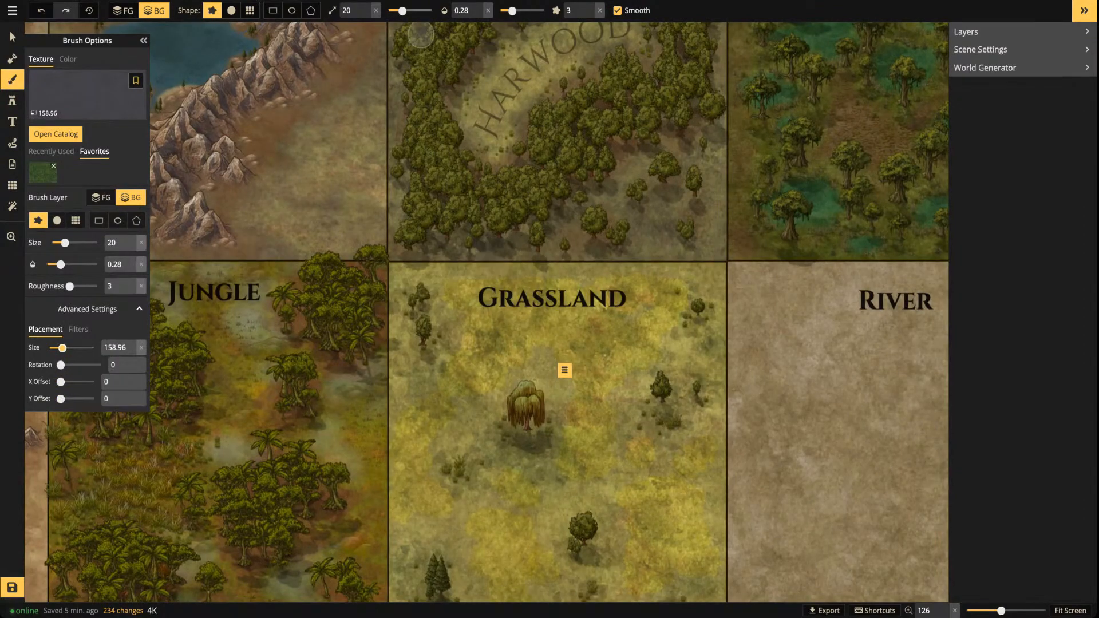
{"action": "left_click_drag", "start_coordinate": [512, 10], "coordinate": [544, 10]}
{"action": "scroll", "coordinate": [473, 125], "scroll_direction": "down", "scroll_amount": 4}
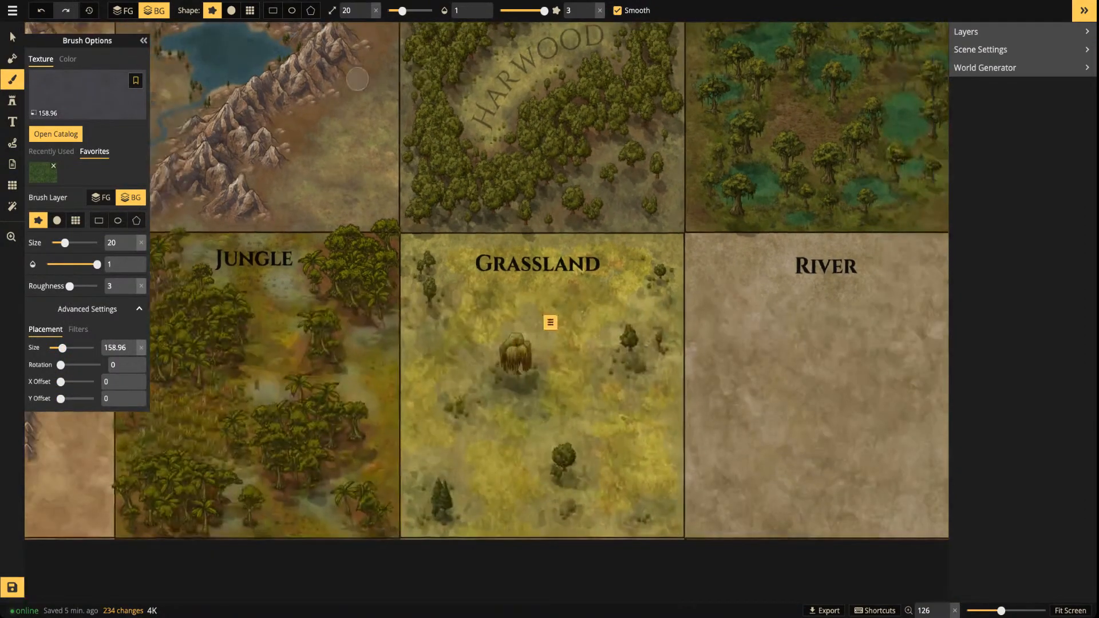
{"action": "left_click", "coordinate": [232, 10]}
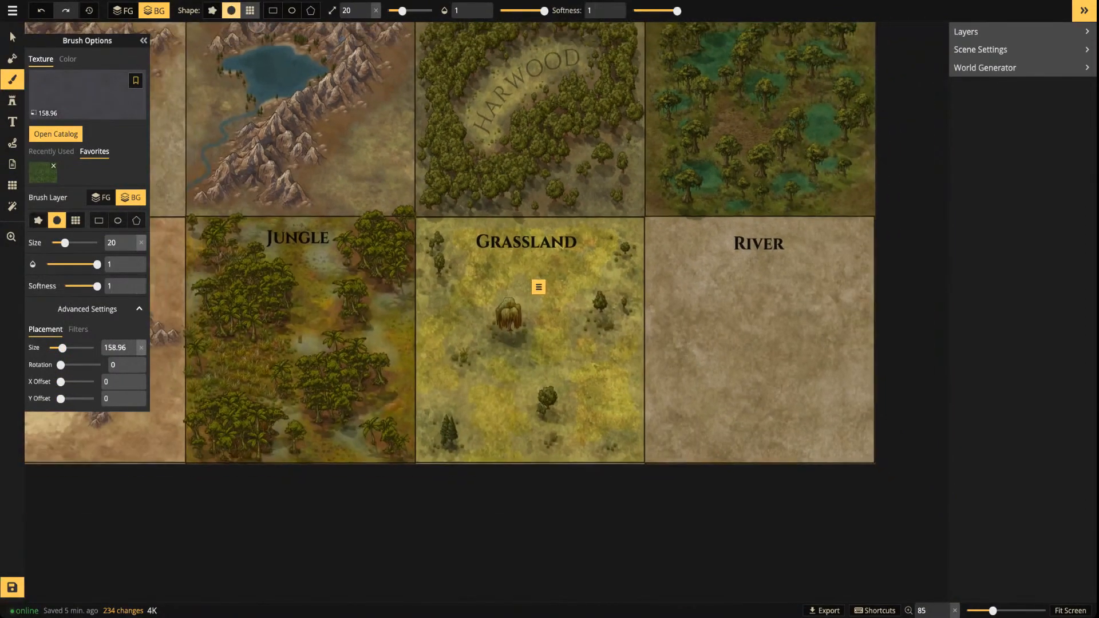
{"action": "left_click_drag", "start_coordinate": [402, 10], "coordinate": [406, 11]}
Stamp grass tuft detail over the yellow patches and along the edges of the Grassland panel
{"action": "scroll", "coordinate": [520, 278], "scroll_direction": "up", "scroll_amount": 5}
{"action": "scroll", "coordinate": [516, 279], "scroll_direction": "up", "scroll_amount": 2}
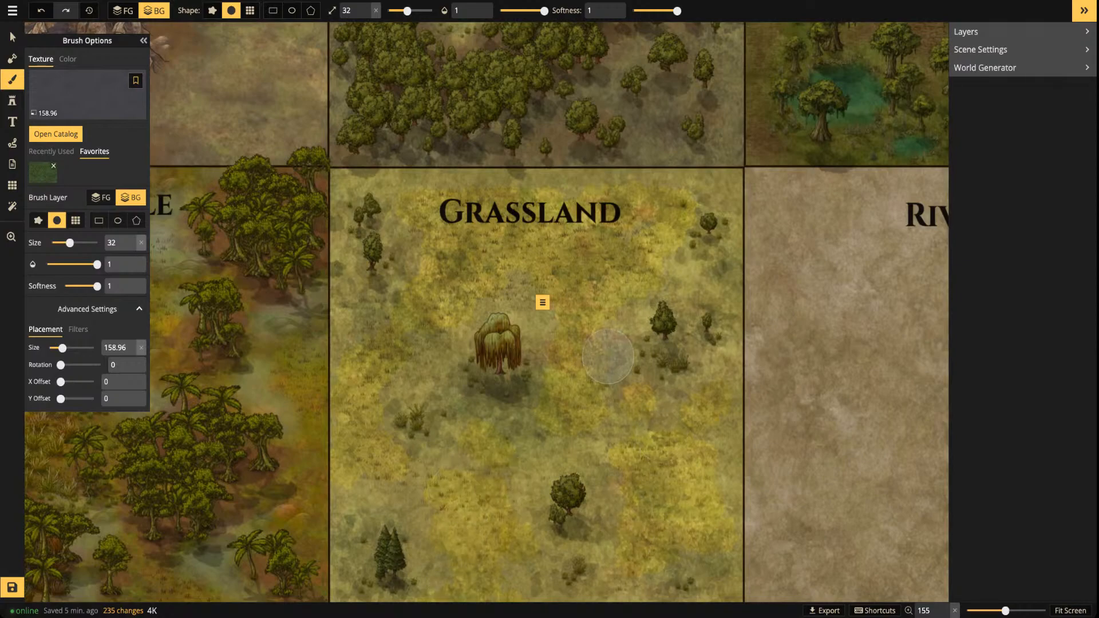
{"action": "left_click", "coordinate": [690, 513]}
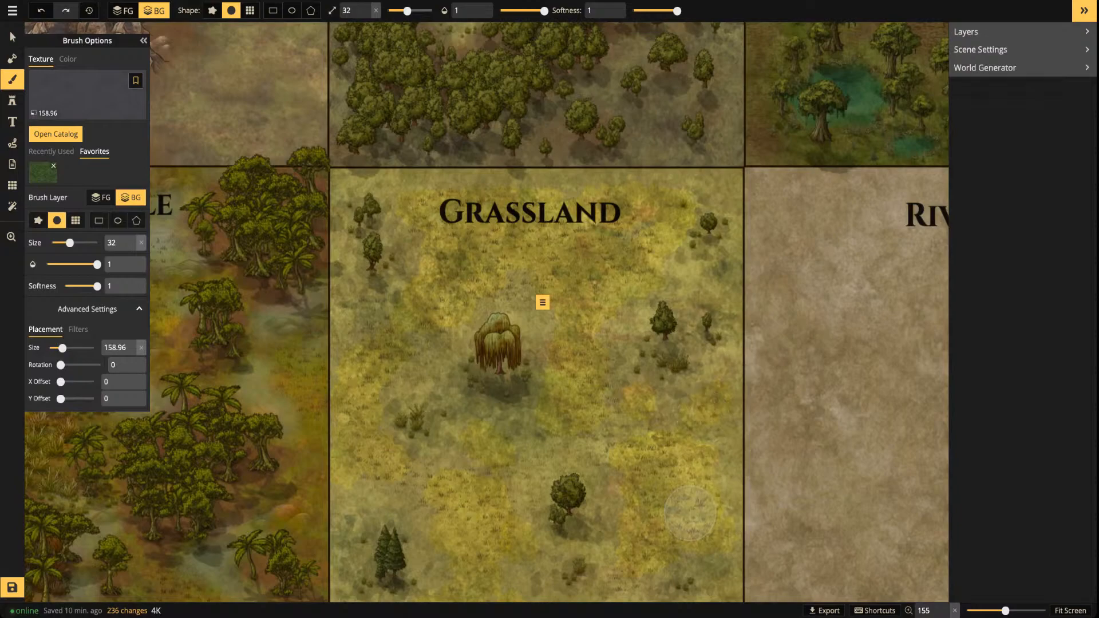
{"action": "left_click", "coordinate": [463, 261]}
{"action": "left_click", "coordinate": [475, 510]}
{"action": "left_click", "coordinate": [478, 553]}
{"action": "left_click", "coordinate": [470, 493]}
{"action": "left_click", "coordinate": [483, 562]}
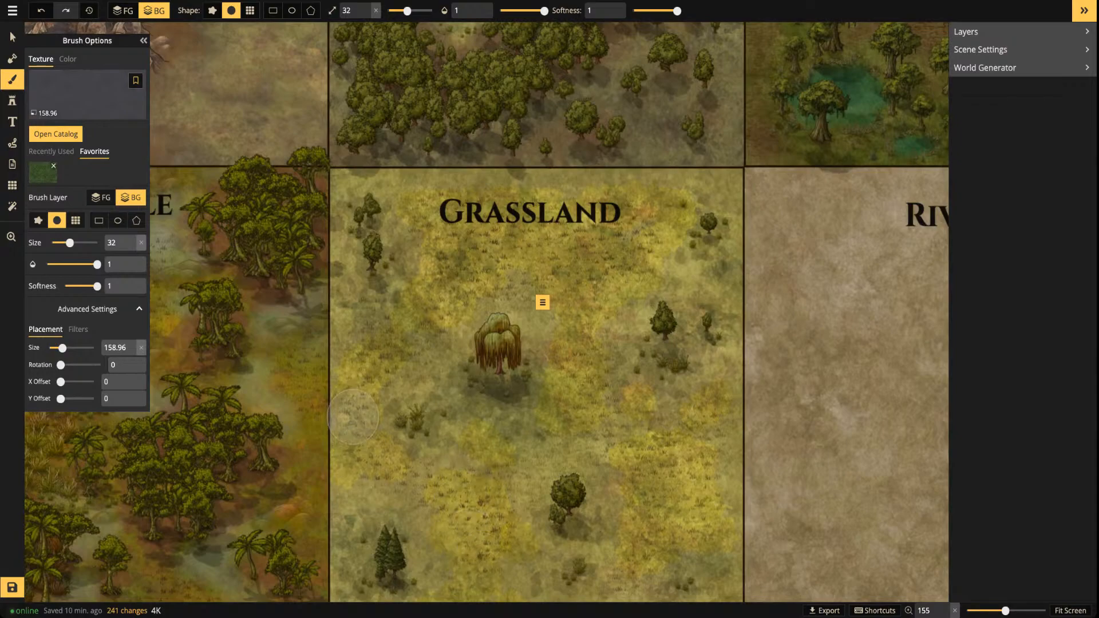
{"action": "left_click", "coordinate": [356, 415]}
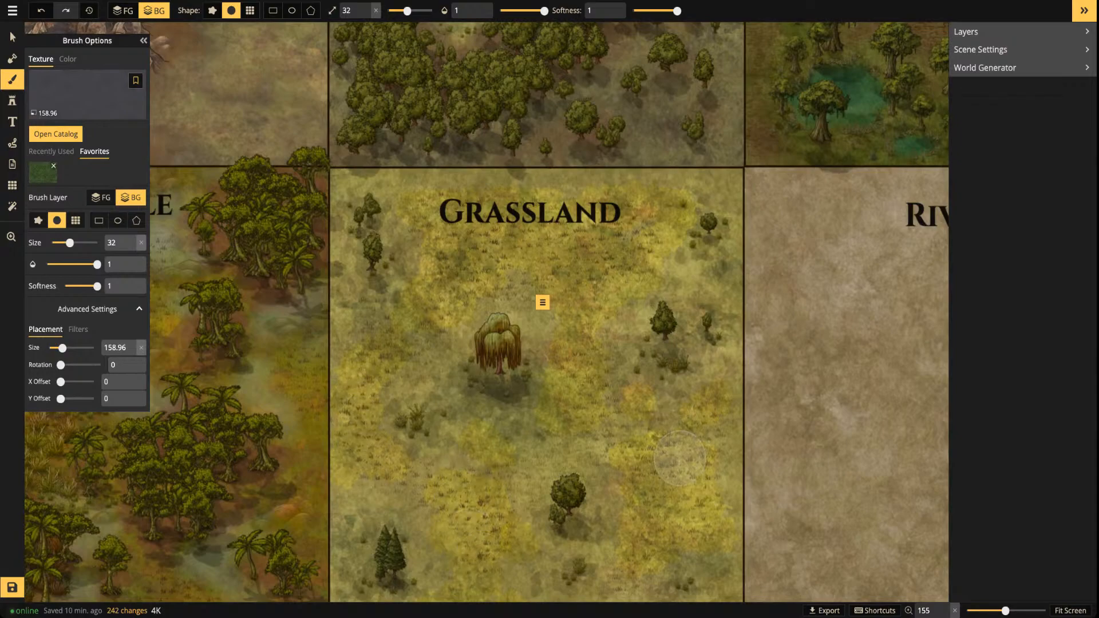
{"action": "left_click", "coordinate": [654, 481]}
{"action": "left_click", "coordinate": [664, 484]}
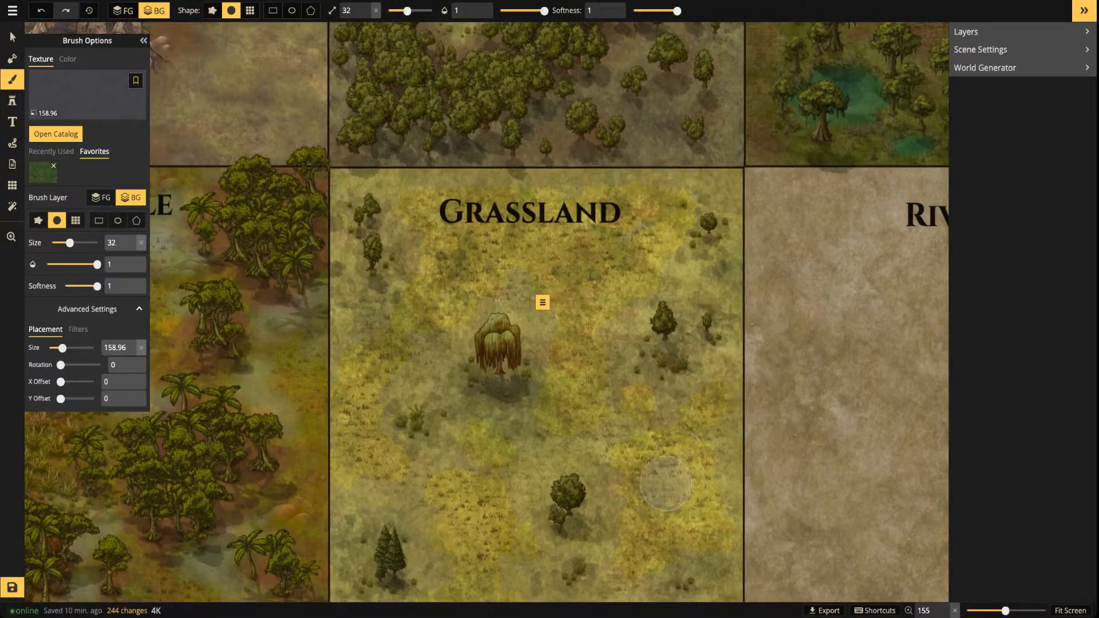
Examine the painted Grassland panel from a distance and close up around its pine trees
{"action": "scroll", "coordinate": [675, 492], "scroll_direction": "down", "scroll_amount": 5}
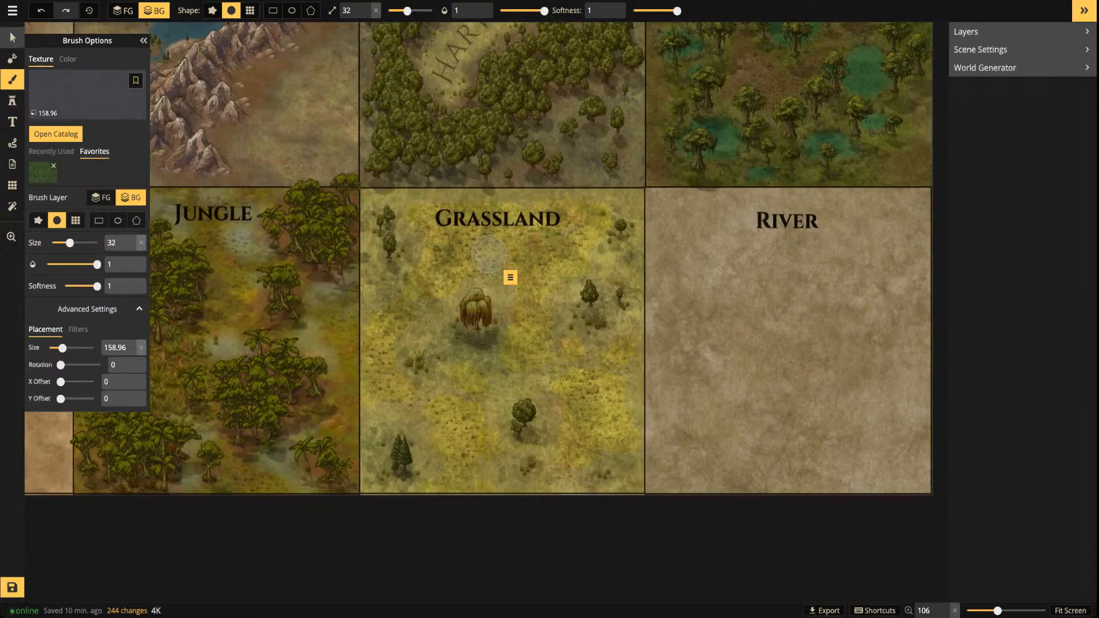
{"action": "left_click", "coordinate": [12, 37]}
{"action": "scroll", "coordinate": [386, 245], "scroll_direction": "down", "scroll_amount": 1}
{"action": "key", "text": "Escape"}
{"action": "scroll", "coordinate": [527, 327], "scroll_direction": "down", "scroll_amount": 2}
{"action": "left_click_drag", "start_coordinate": [527, 328], "coordinate": [546, 252]}
{"action": "scroll", "coordinate": [550, 354], "scroll_direction": "up", "scroll_amount": 3}
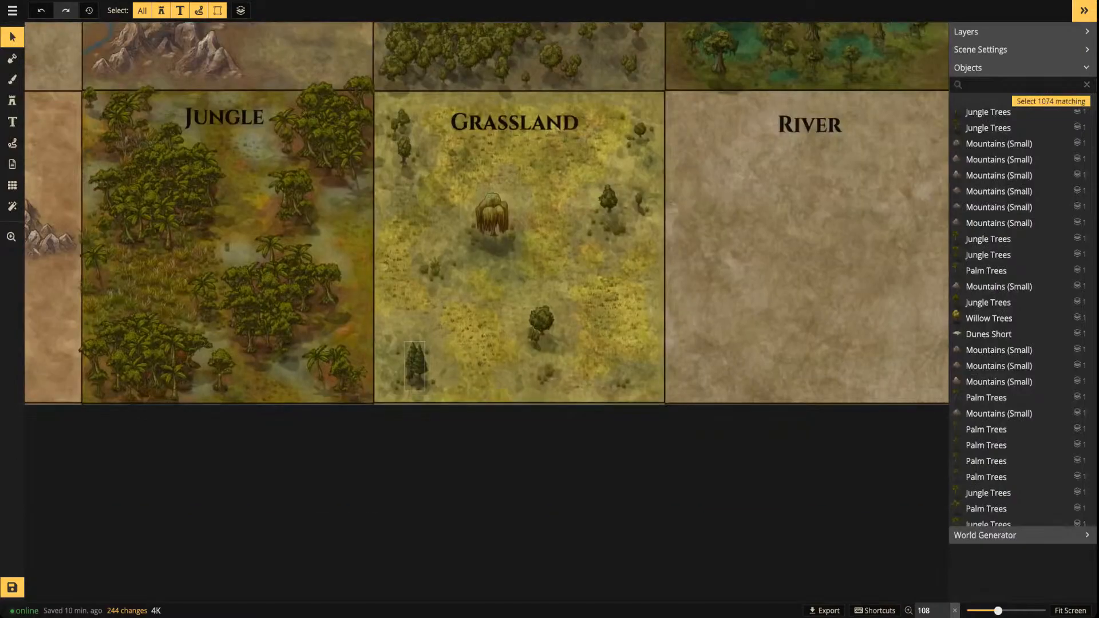
{"action": "scroll", "coordinate": [400, 362], "scroll_direction": "up", "scroll_amount": 5}
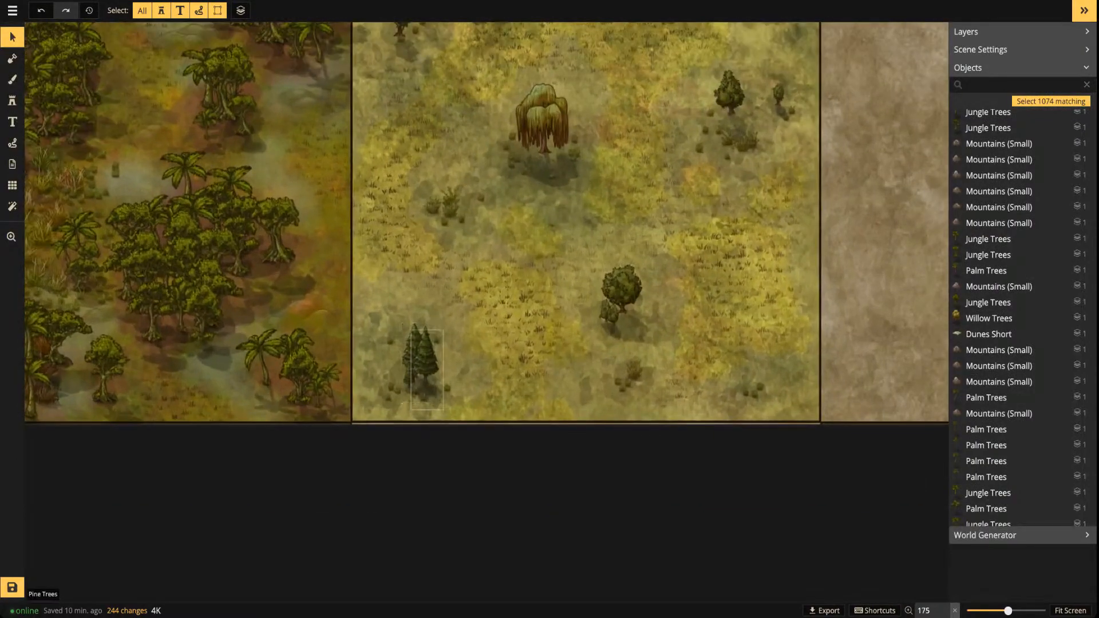
{"action": "left_click_drag", "start_coordinate": [410, 366], "coordinate": [335, 420]}
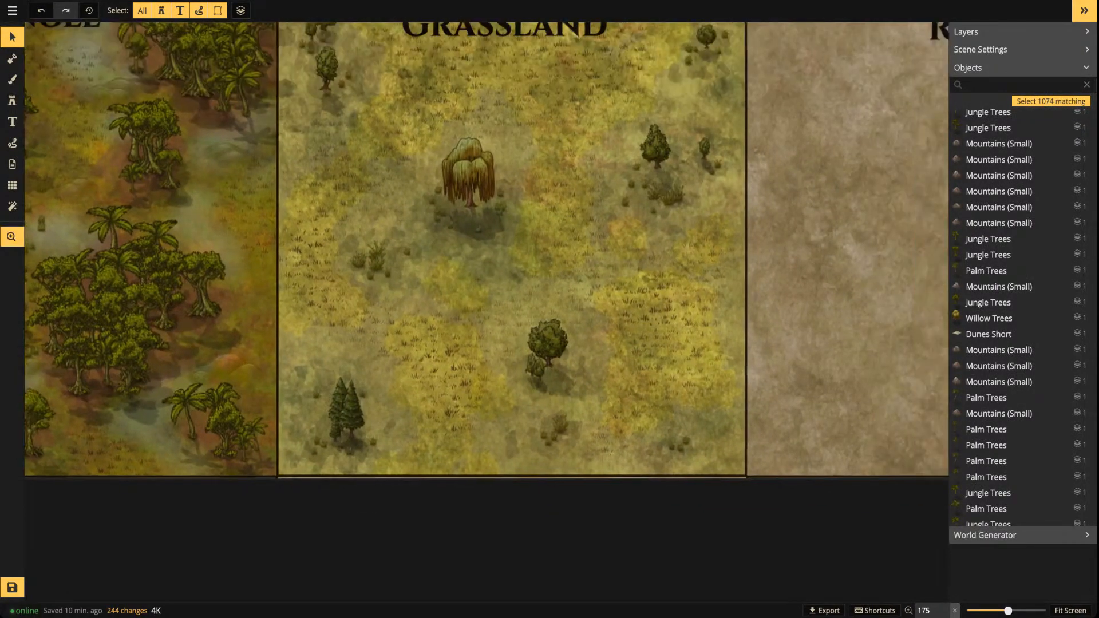
Set up a rough-shaped background brush with the Grass Red 1 texture at texture size 100 and brightness 74
{"action": "left_click", "coordinate": [12, 79]}
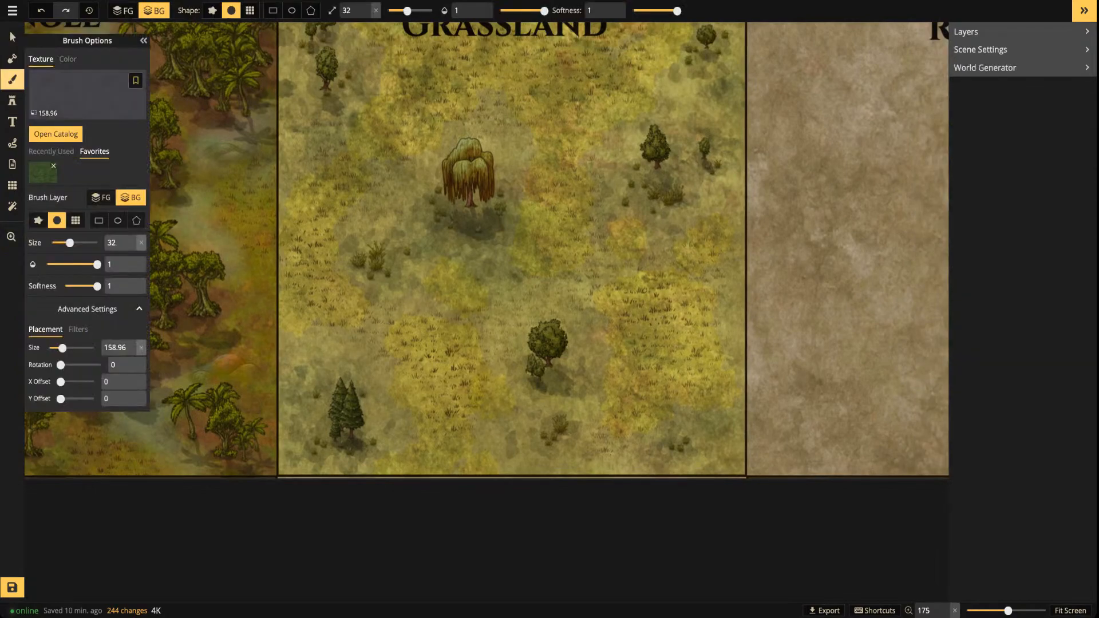
{"action": "left_click", "coordinate": [86, 95]}
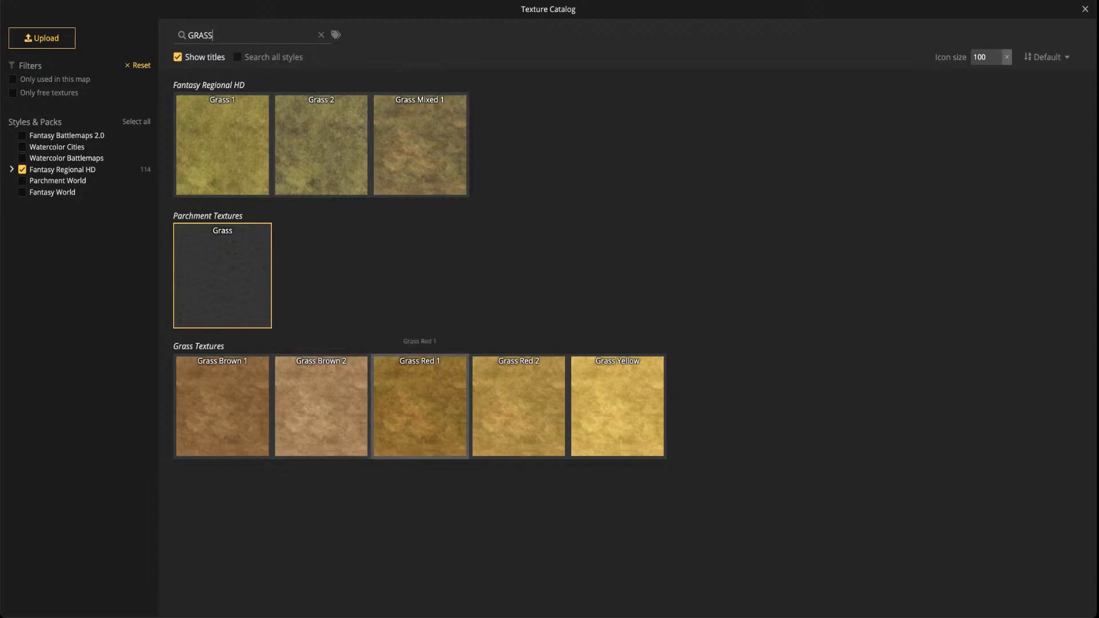
{"action": "left_click", "coordinate": [420, 406]}
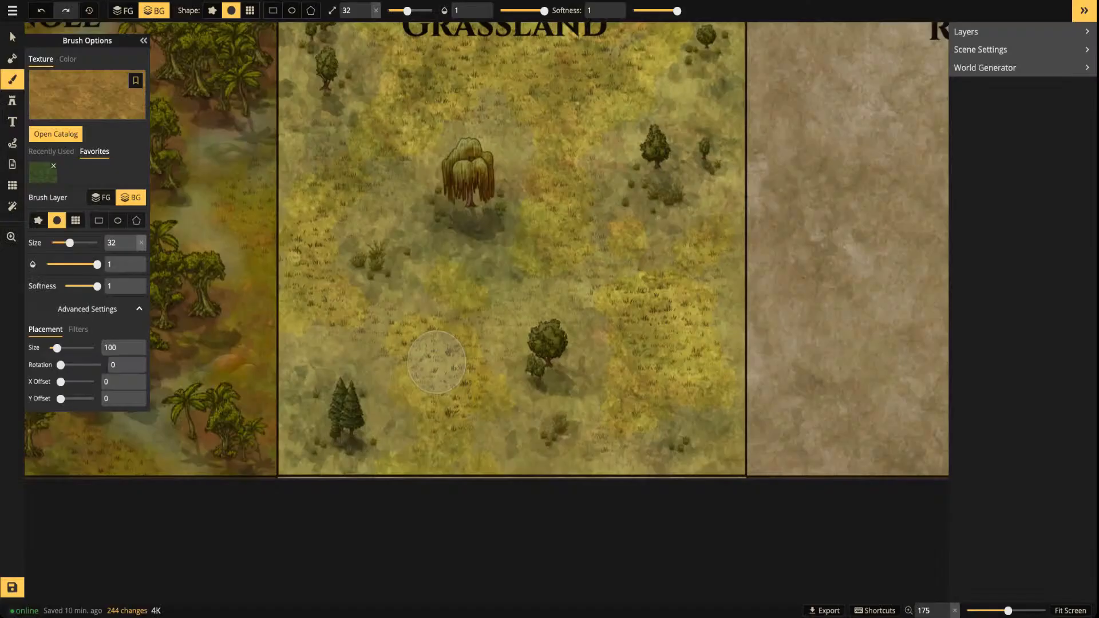
{"action": "left_click", "coordinate": [213, 10]}
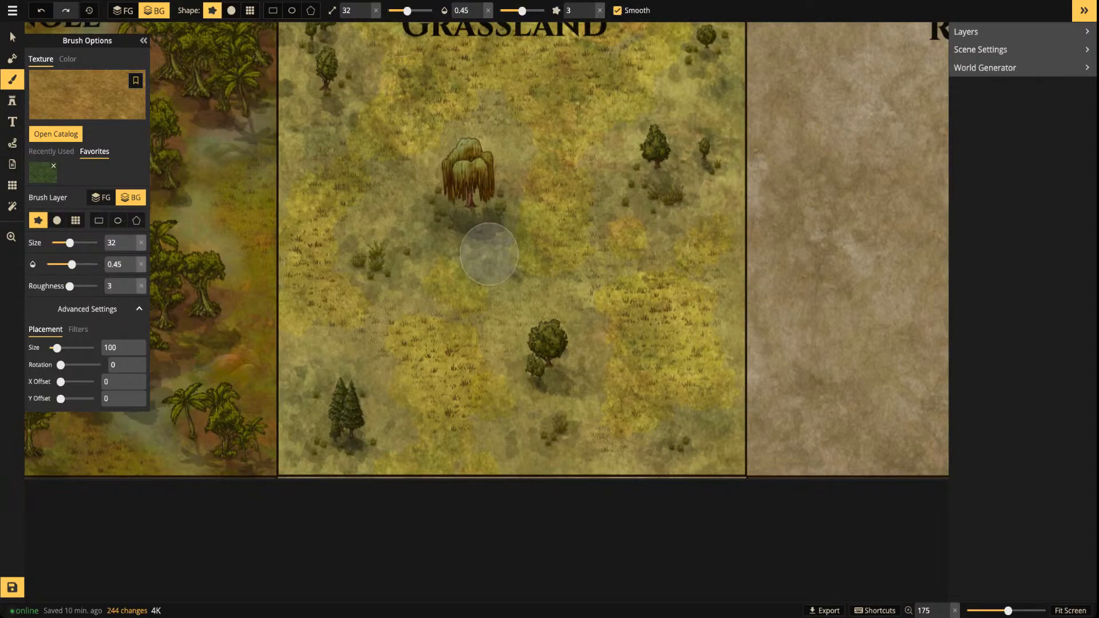
{"action": "left_click", "coordinate": [78, 329]}
{"action": "left_click_drag", "start_coordinate": [80, 382], "coordinate": [76, 382]}
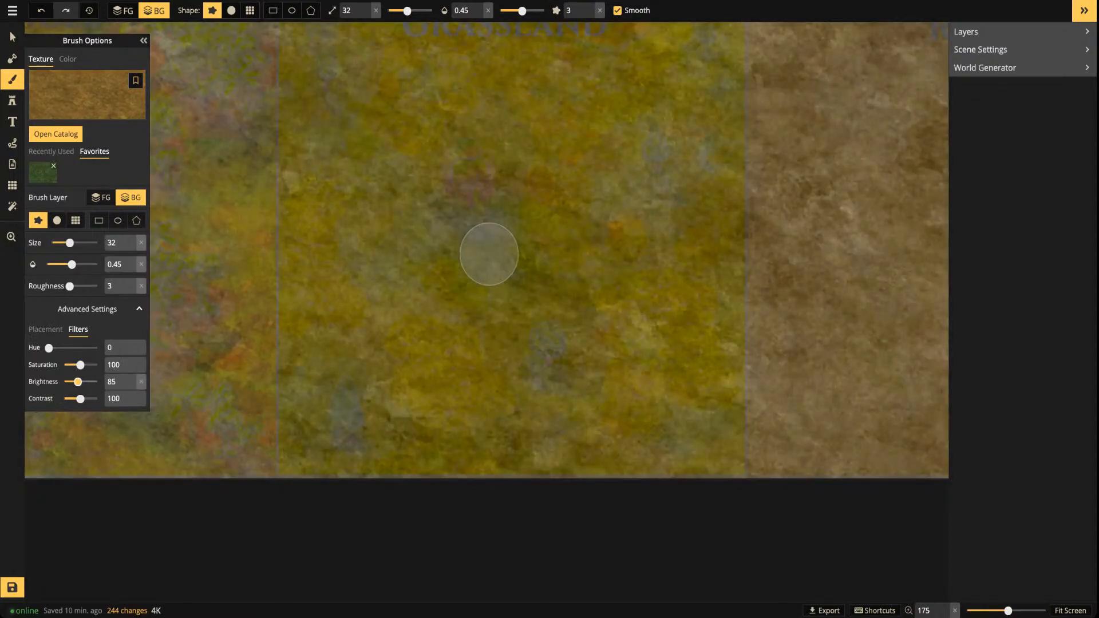
{"action": "scroll", "coordinate": [495, 198], "scroll_direction": "down", "scroll_amount": 5}
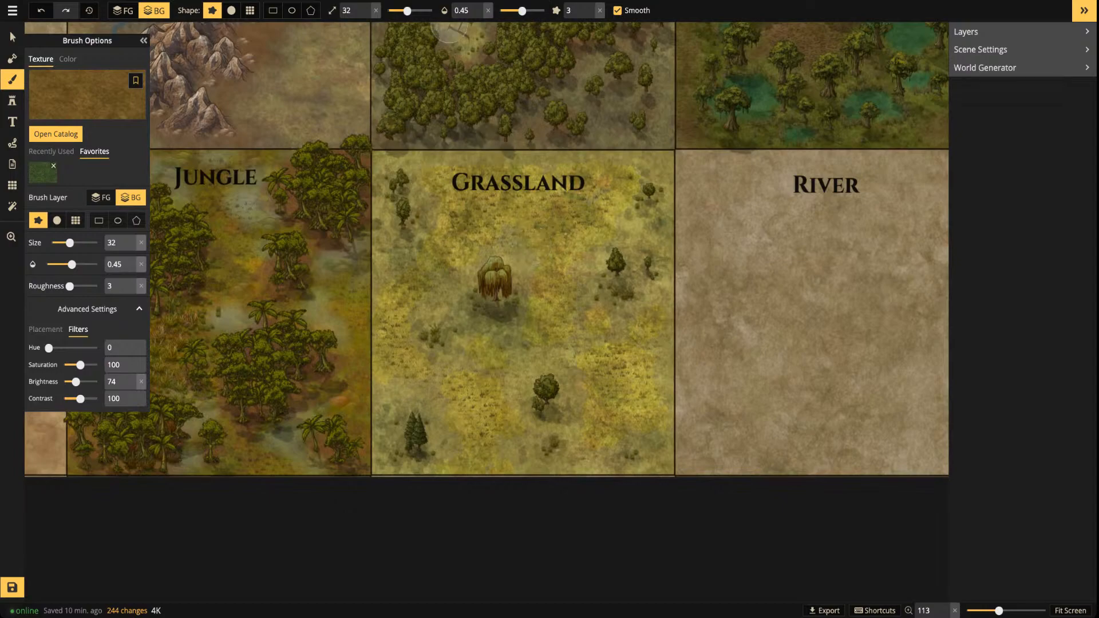
Try painting brown shading around the base of the willow tree with brush size 13 and opacity 0.45
{"action": "left_click_drag", "start_coordinate": [407, 10], "coordinate": [398, 11]}
{"action": "scroll", "coordinate": [469, 133], "scroll_direction": "up", "scroll_amount": 5}
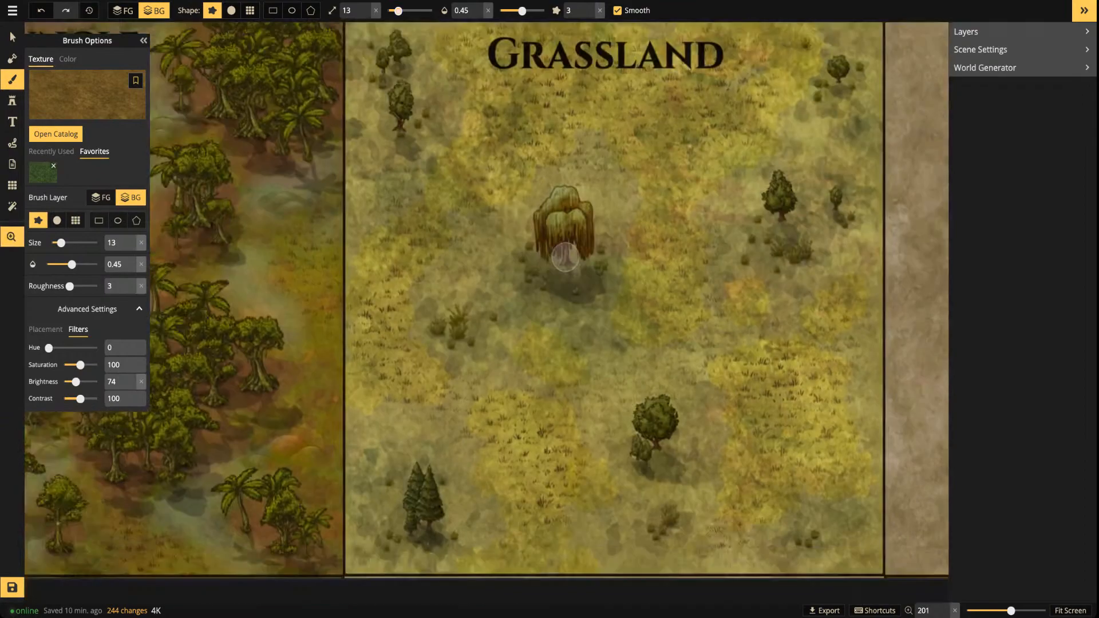
{"action": "left_click_drag", "start_coordinate": [565, 257], "coordinate": [639, 206]}
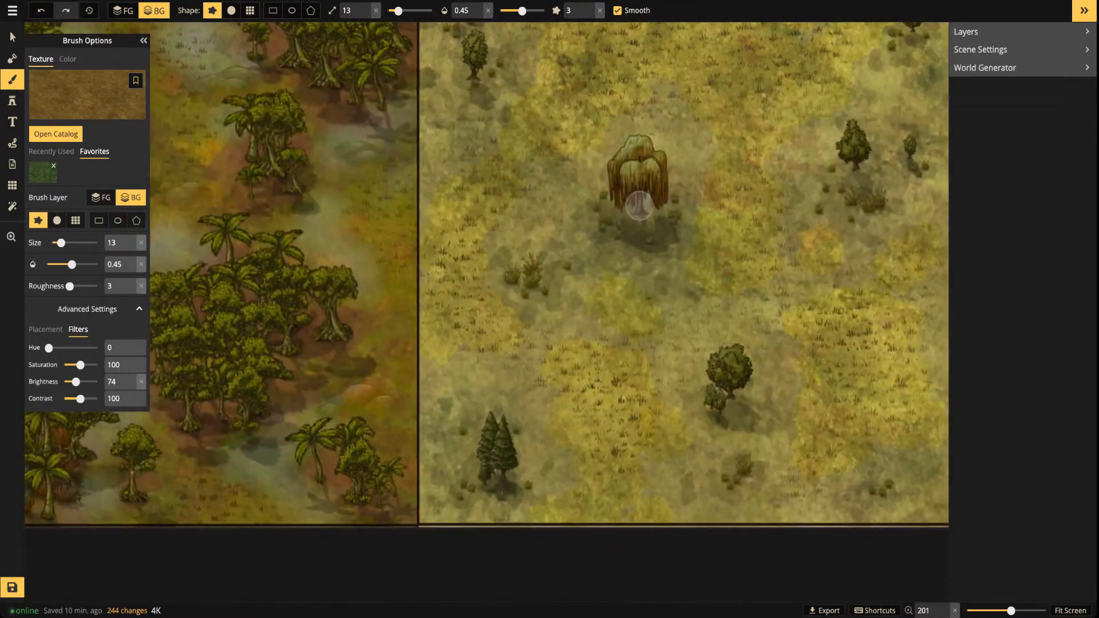
{"action": "mouse_move", "coordinate": [607, 215]}
{"action": "left_mouse_down"}
{"action": "mouse_move", "coordinate": [657, 239]}
{"action": "mouse_move", "coordinate": [653, 206]}
{"action": "mouse_move", "coordinate": [681, 195]}
{"action": "mouse_move", "coordinate": [646, 178]}
{"action": "left_mouse_up"}
{"action": "scroll", "coordinate": [646, 177], "scroll_direction": "down", "scroll_amount": 5}
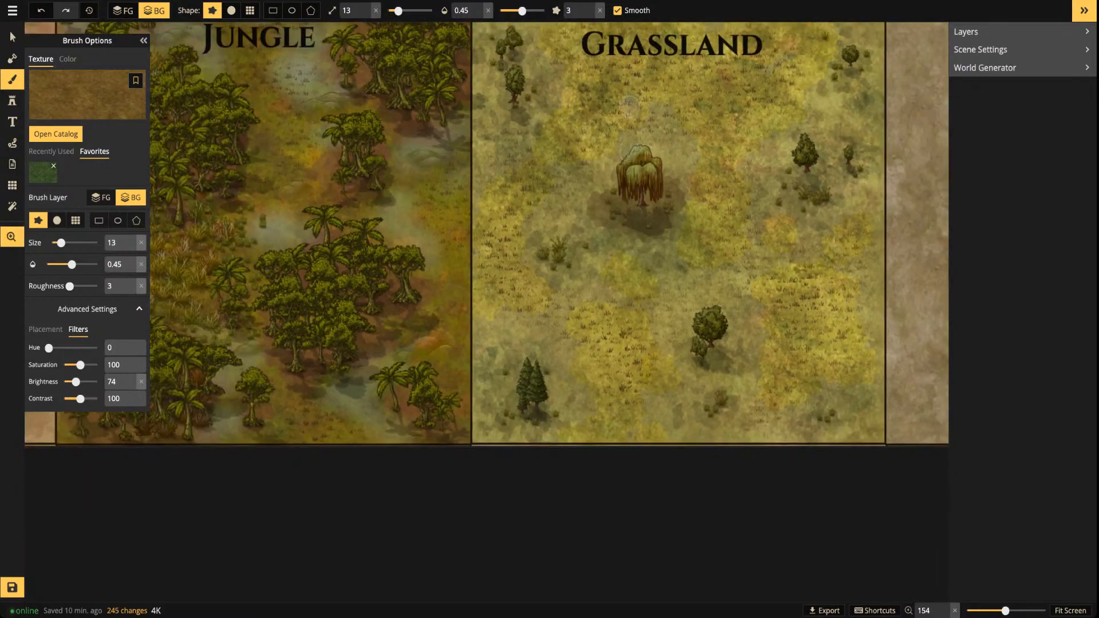
{"action": "key", "text": "ctrl+z"}
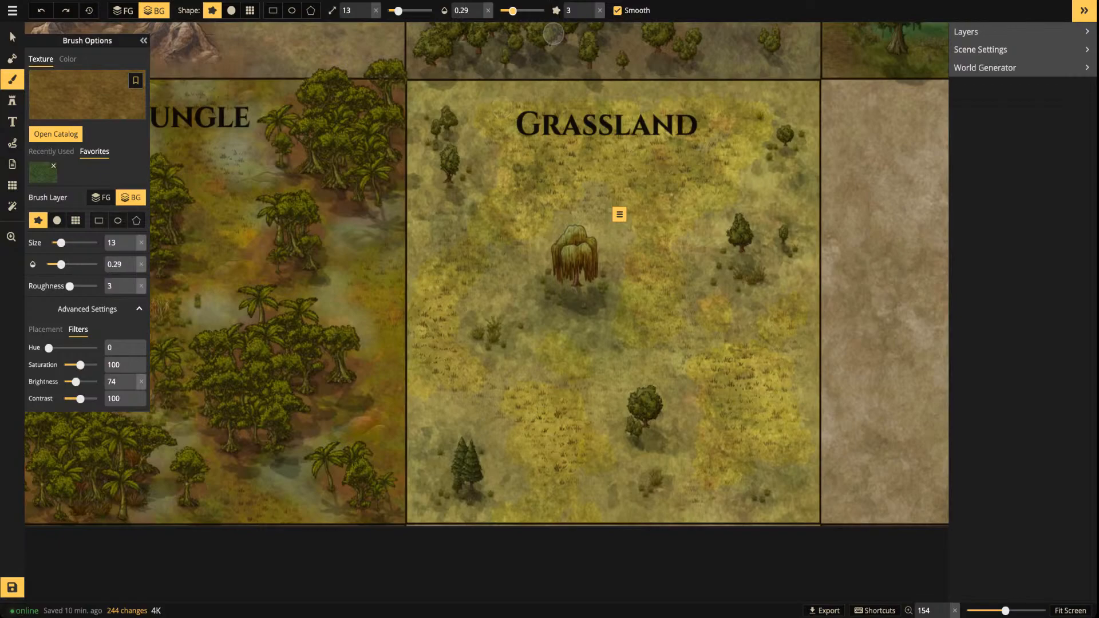
Paint soft brown shading beneath the trees and bushes of the Grassland panel with brush size 11 and opacity 0.29
{"action": "left_click", "coordinate": [366, 14]}
{"action": "left_click", "coordinate": [365, 14]}
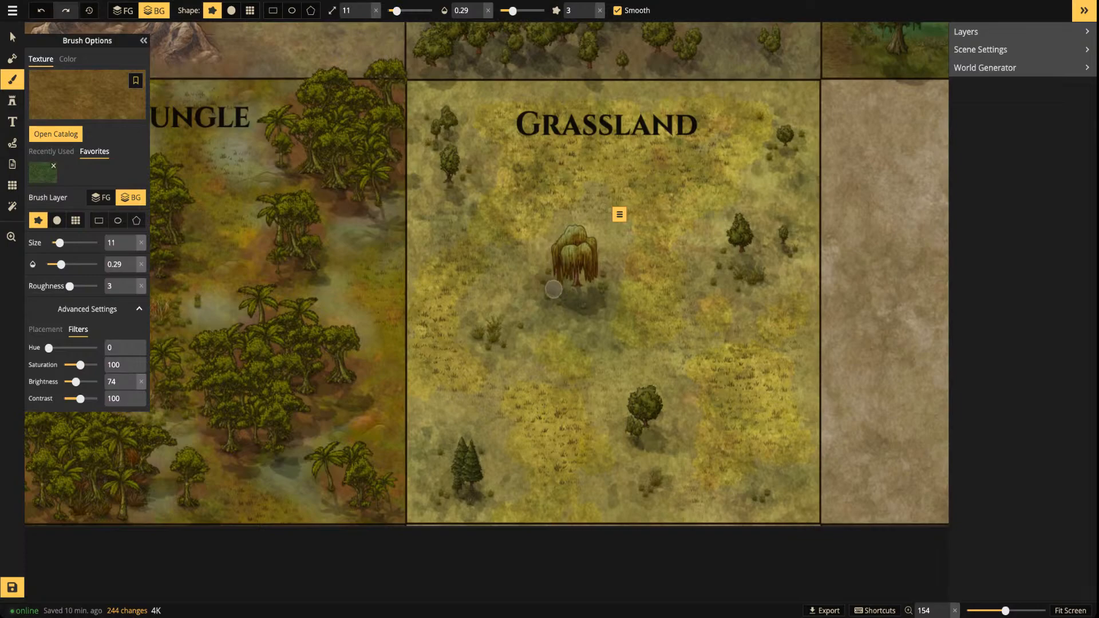
{"action": "left_click_drag", "start_coordinate": [603, 256], "coordinate": [596, 292]}
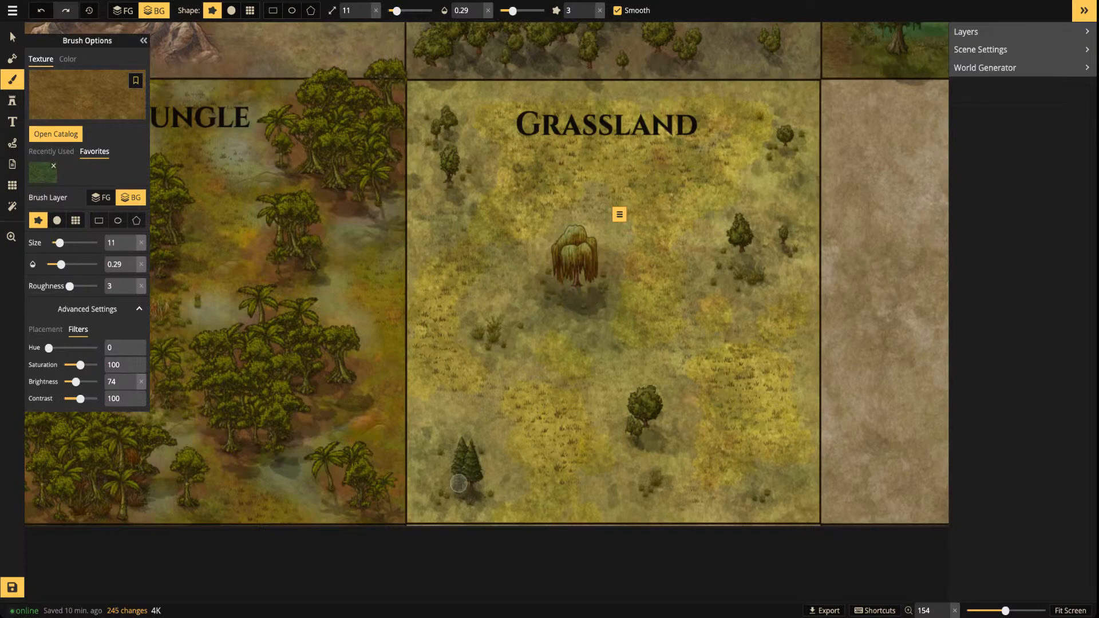
{"action": "left_click_drag", "start_coordinate": [472, 181], "coordinate": [445, 183]}
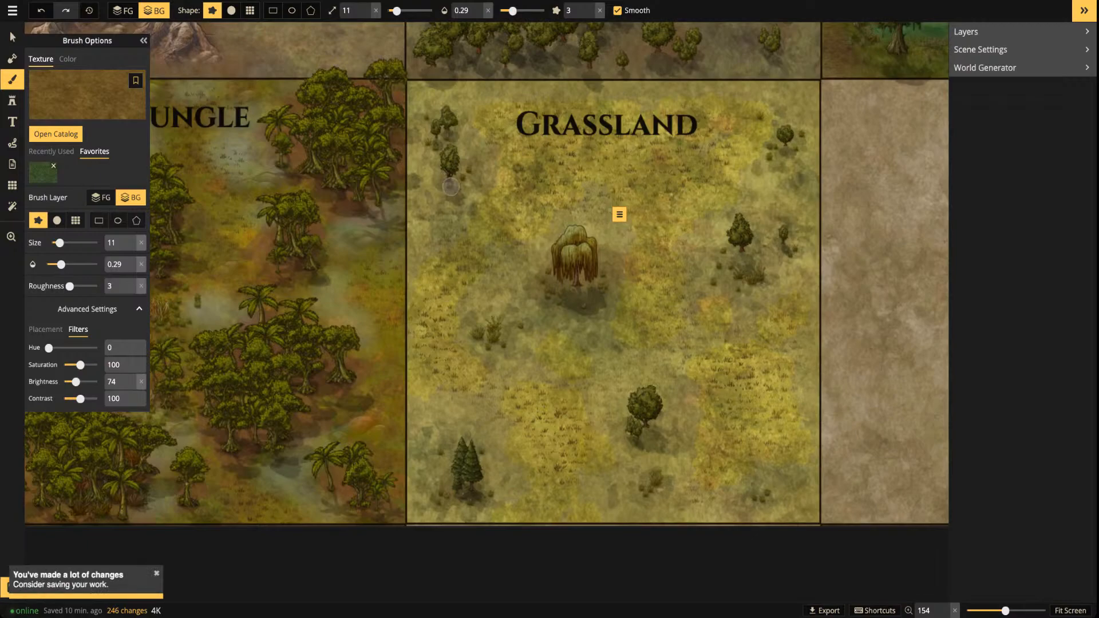
{"action": "left_click_drag", "start_coordinate": [432, 133], "coordinate": [435, 130]}
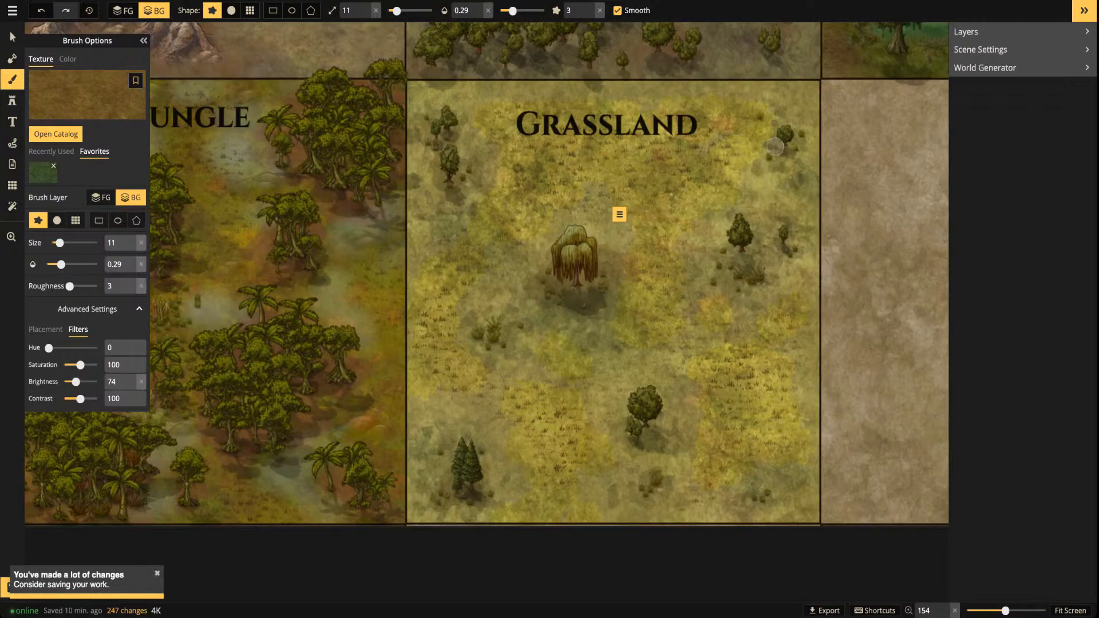
{"action": "mouse_move", "coordinate": [748, 252]}
{"action": "left_mouse_down"}
{"action": "mouse_move", "coordinate": [717, 249]}
{"action": "mouse_move", "coordinate": [797, 241]}
{"action": "mouse_move", "coordinate": [772, 247]}
{"action": "mouse_move", "coordinate": [797, 255]}
{"action": "left_mouse_up"}
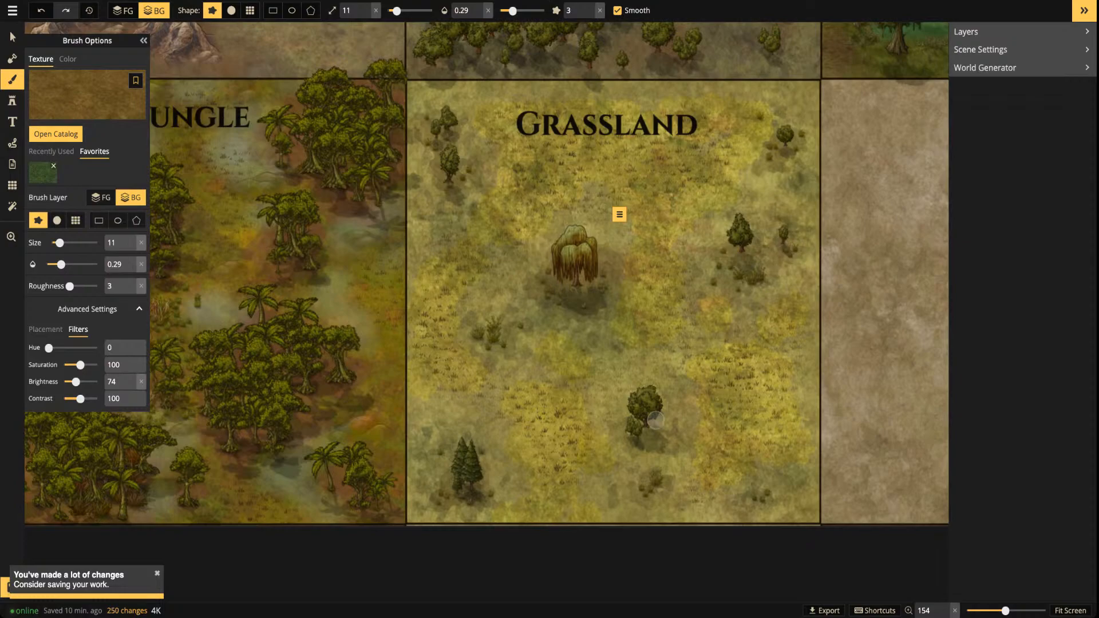
{"action": "mouse_move", "coordinate": [459, 490]}
{"action": "left_mouse_down"}
{"action": "mouse_move", "coordinate": [449, 491]}
{"action": "mouse_move", "coordinate": [475, 496]}
{"action": "mouse_move", "coordinate": [488, 475]}
{"action": "mouse_move", "coordinate": [489, 501]}
{"action": "mouse_move", "coordinate": [428, 488]}
{"action": "left_mouse_up"}
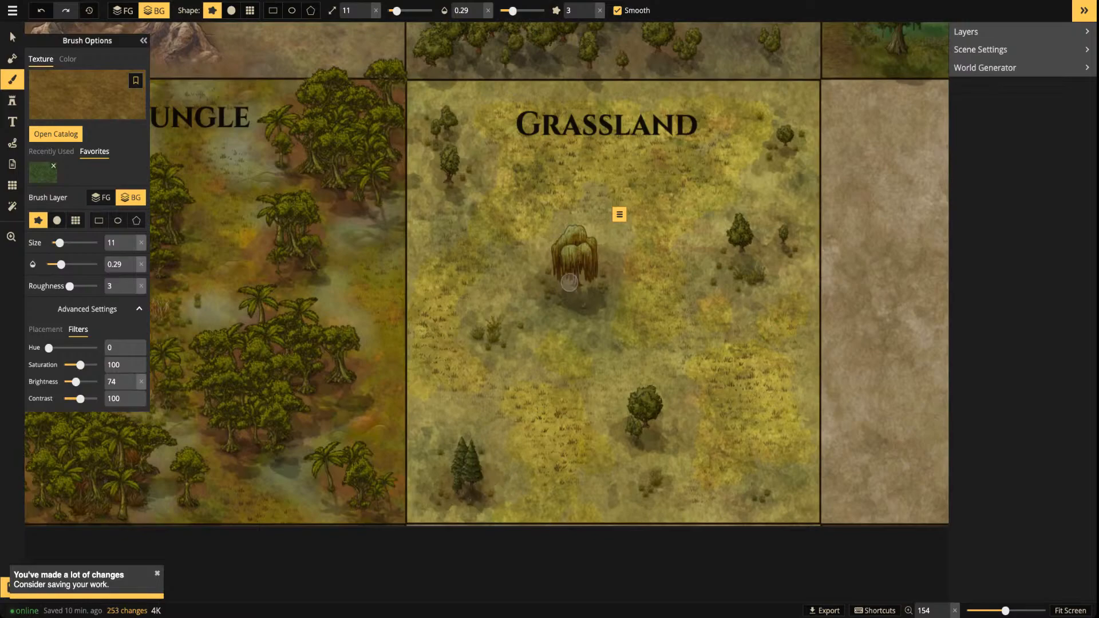
{"action": "left_click_drag", "start_coordinate": [566, 288], "coordinate": [593, 297]}
{"action": "mouse_move", "coordinate": [439, 175]}
{"action": "left_mouse_down"}
{"action": "mouse_move", "coordinate": [458, 191]}
{"action": "mouse_move", "coordinate": [434, 180]}
{"action": "left_mouse_up"}
{"action": "mouse_move", "coordinate": [778, 140]}
{"action": "left_mouse_down"}
{"action": "mouse_move", "coordinate": [757, 166]}
{"action": "mouse_move", "coordinate": [797, 147]}
{"action": "mouse_move", "coordinate": [780, 125]}
{"action": "mouse_move", "coordinate": [771, 171]}
{"action": "mouse_move", "coordinate": [803, 157]}
{"action": "mouse_move", "coordinate": [723, 257]}
{"action": "mouse_move", "coordinate": [738, 269]}
{"action": "mouse_move", "coordinate": [767, 254]}
{"action": "mouse_move", "coordinate": [773, 240]}
{"action": "mouse_move", "coordinate": [759, 239]}
{"action": "mouse_move", "coordinate": [785, 253]}
{"action": "mouse_move", "coordinate": [763, 260]}
{"action": "left_mouse_up"}
{"action": "left_click_drag", "start_coordinate": [756, 489], "coordinate": [757, 501]}
{"action": "left_click_drag", "start_coordinate": [674, 482], "coordinate": [651, 486]}
{"action": "mouse_move", "coordinate": [657, 442]}
{"action": "left_mouse_down"}
{"action": "mouse_move", "coordinate": [624, 438]}
{"action": "mouse_move", "coordinate": [626, 424]}
{"action": "left_mouse_up"}
Dab fine brown detail across the Grassland panel with brush size 1 and opacity 0.29
{"action": "left_click", "coordinate": [366, 15]}
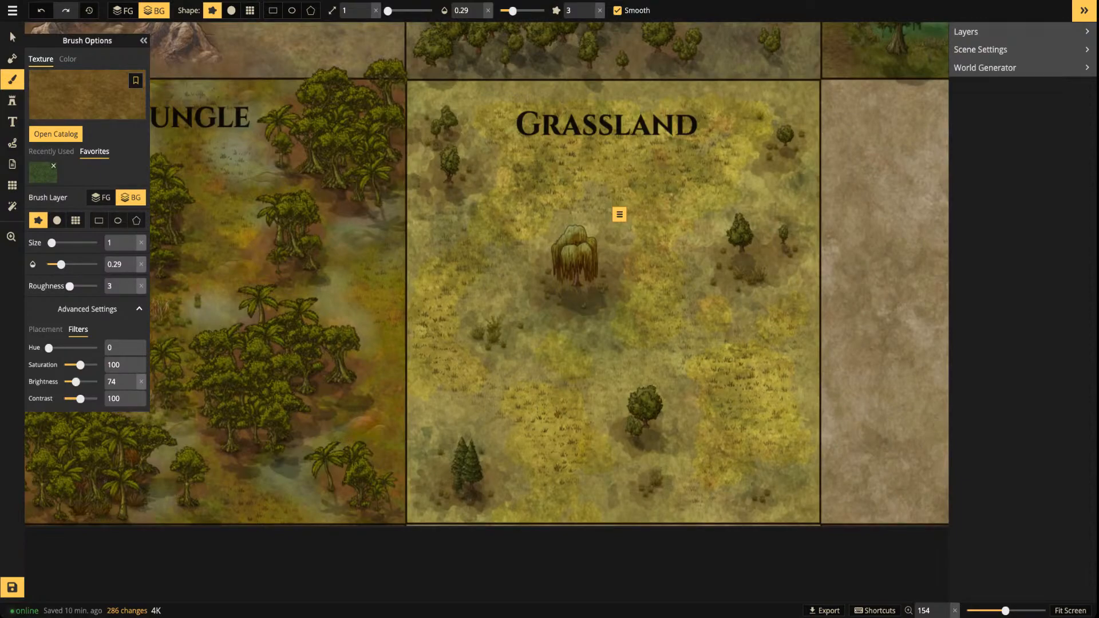
{"action": "mouse_move", "coordinate": [747, 150]}
{"action": "left_mouse_down"}
{"action": "mouse_move", "coordinate": [740, 175]}
{"action": "mouse_move", "coordinate": [762, 180]}
{"action": "left_mouse_up"}
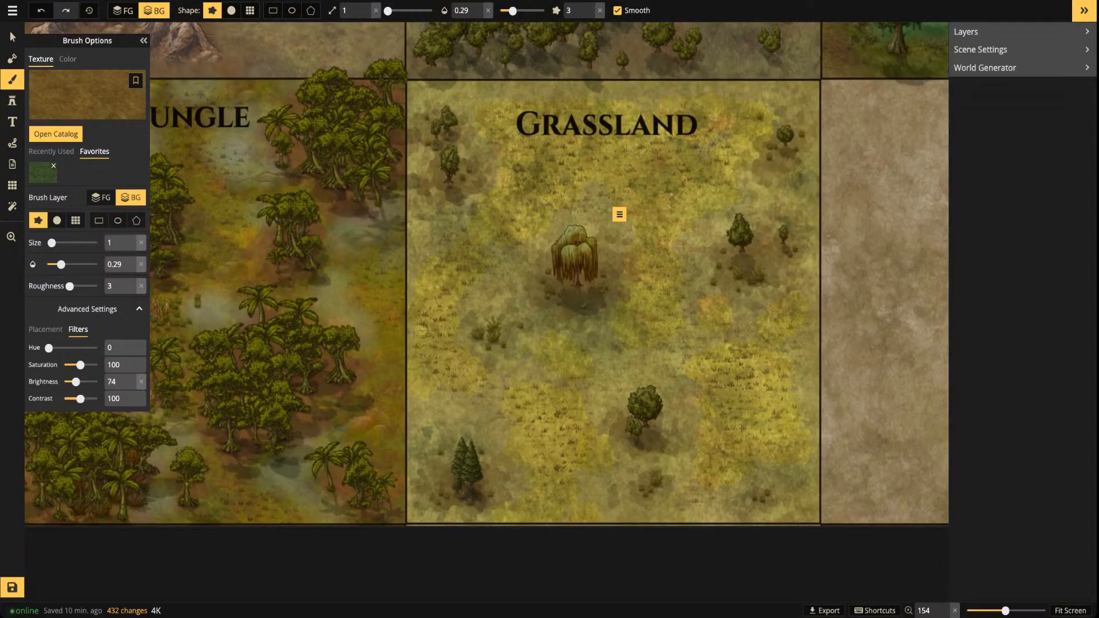
{"action": "scroll", "coordinate": [440, 267], "scroll_direction": "down", "scroll_amount": 3}
{"action": "left_click_drag", "start_coordinate": [440, 267], "coordinate": [390, 270]}
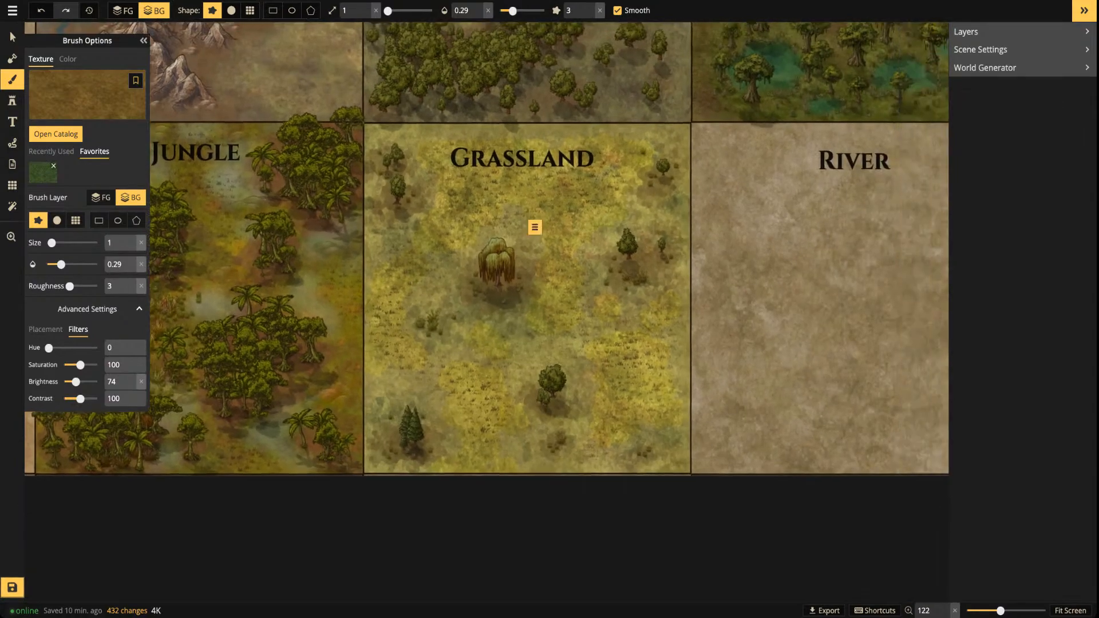
Select the willow tree in the Grassland panel to check its stamp filters against the surroundings, leaving it deselected
{"action": "left_click", "coordinate": [12, 37]}
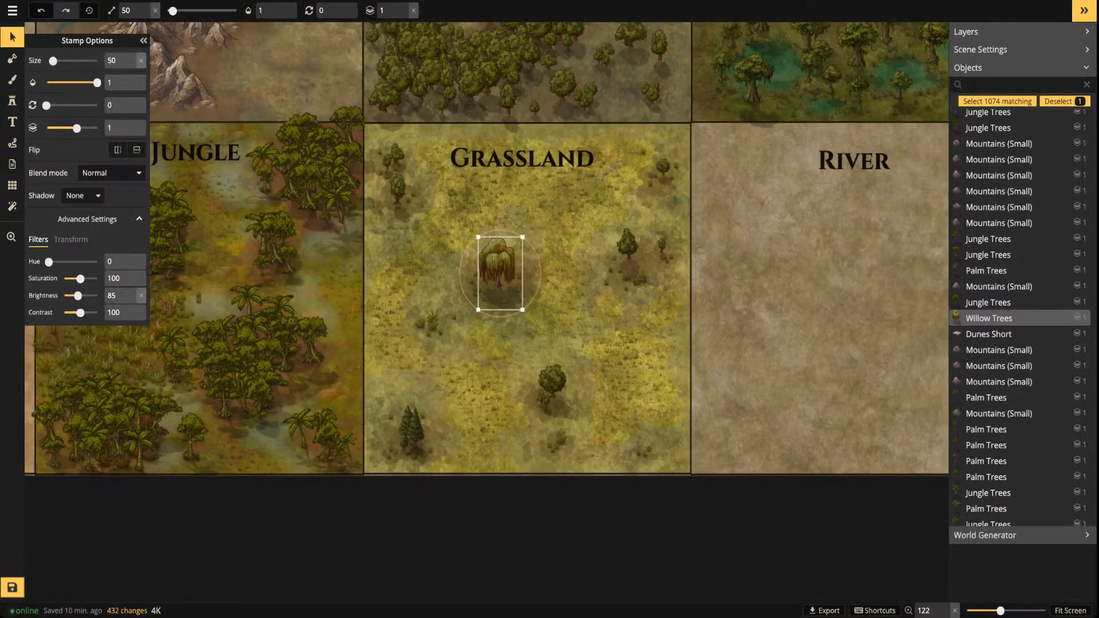
{"action": "scroll", "coordinate": [464, 237], "scroll_direction": "down", "scroll_amount": 3}
{"action": "left_click_drag", "start_coordinate": [464, 238], "coordinate": [448, 277]}
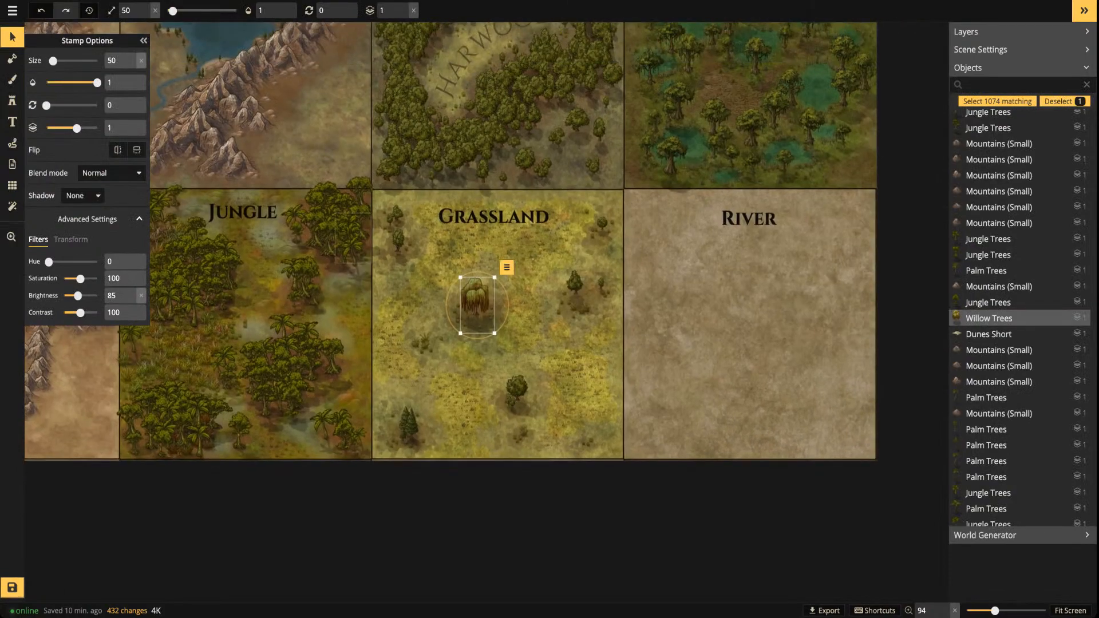
{"action": "key", "text": "Escape"}
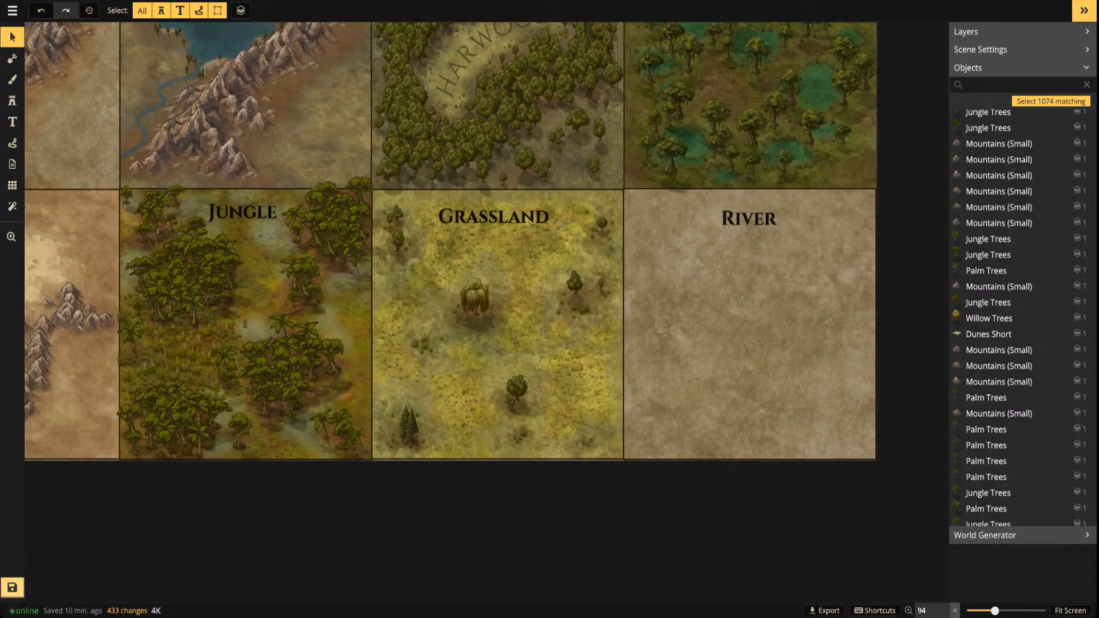
Save the map and look through its changes history
{"action": "left_click", "coordinate": [12, 587]}
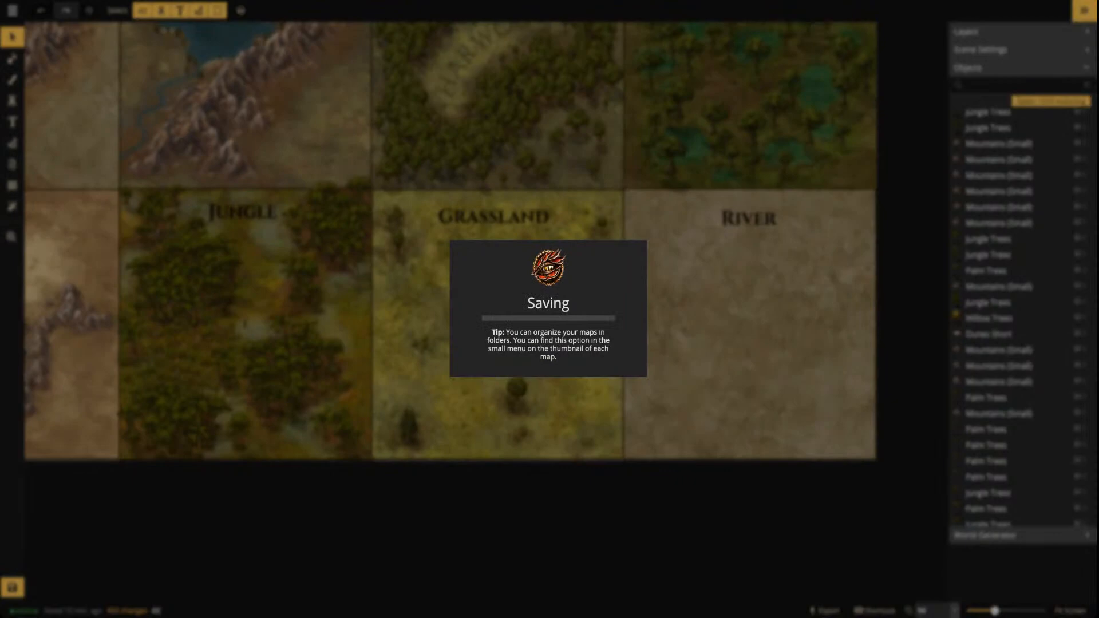
{"action": "key", "text": "alt+Tab"}
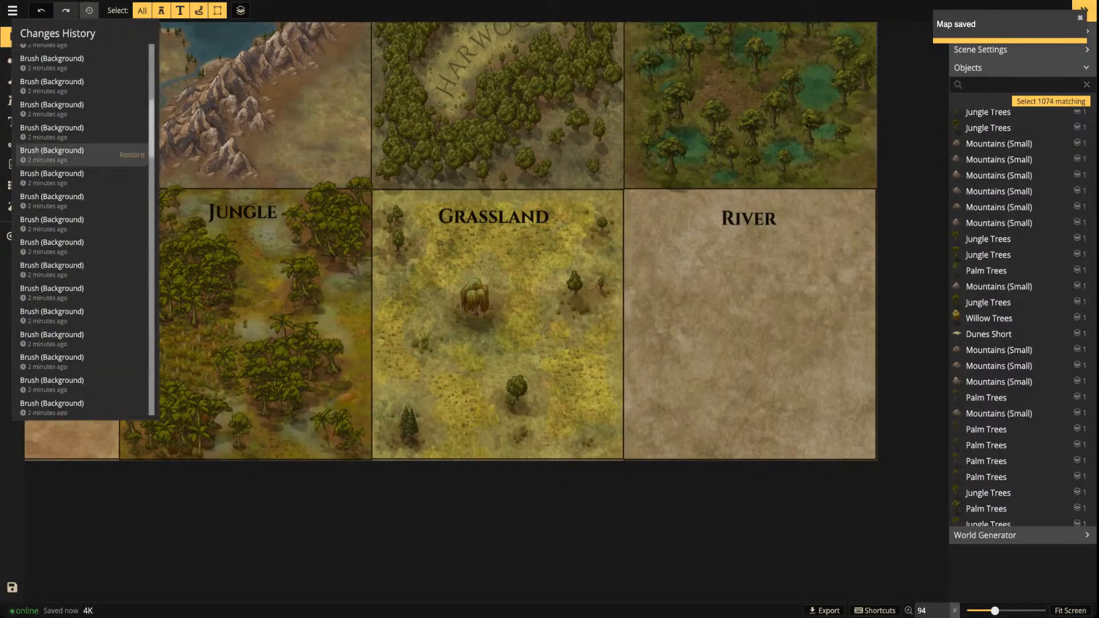
{"action": "scroll", "coordinate": [83, 151], "scroll_direction": "up", "scroll_amount": 10}
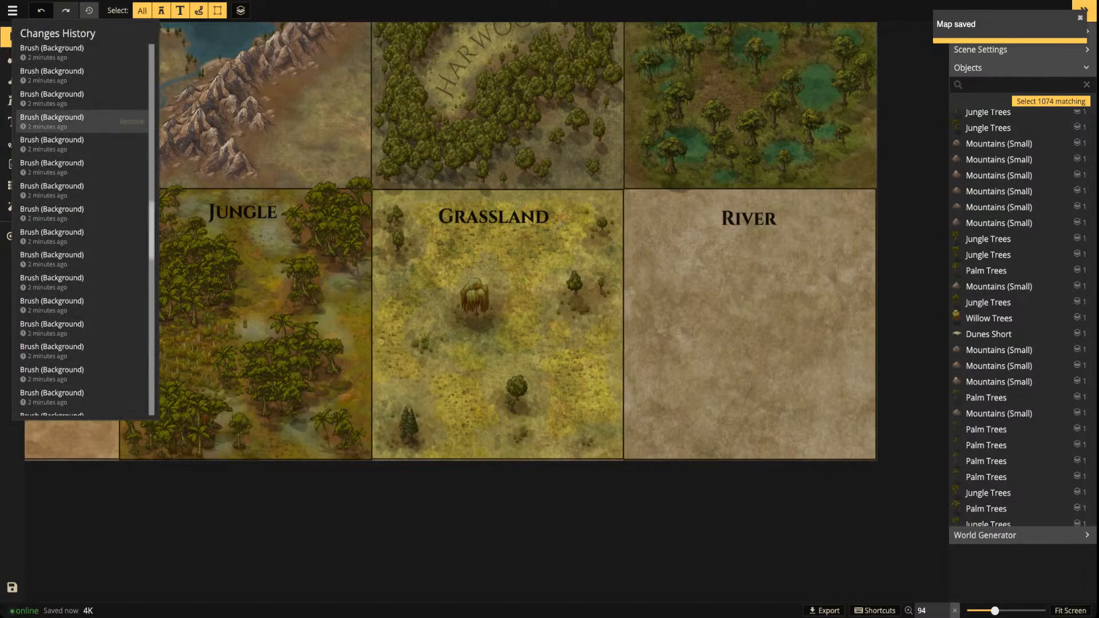
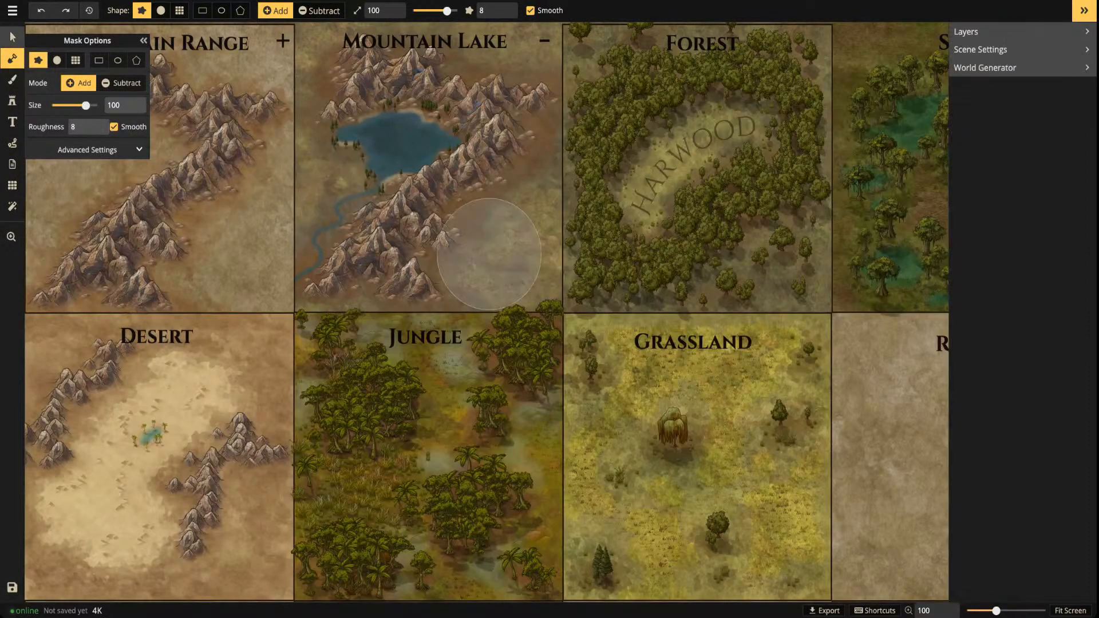
Examine the finished Grassland panel and the neighbouring empty River panel
{"action": "left_click", "coordinate": [12, 36]}
{"action": "left_click_drag", "start_coordinate": [392, 224], "coordinate": [330, 185]}
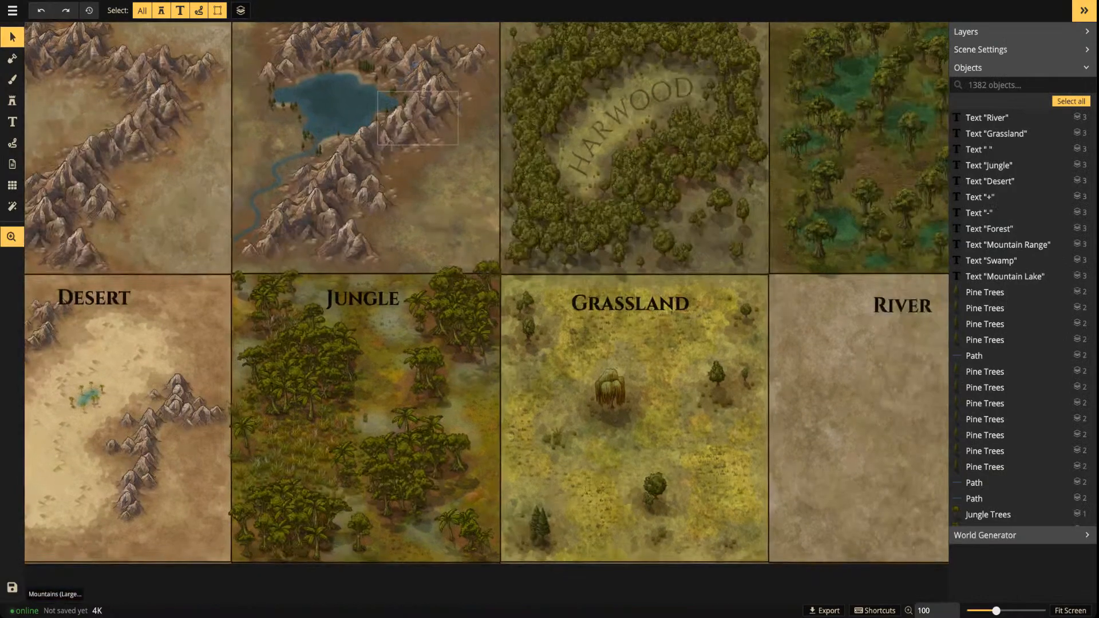
{"action": "left_click_drag", "start_coordinate": [899, 358], "coordinate": [651, 329]}
{"action": "scroll", "coordinate": [767, 326], "scroll_direction": "up", "scroll_amount": 3}
{"action": "left_click_drag", "start_coordinate": [767, 326], "coordinate": [581, 264]}
{"action": "scroll", "coordinate": [475, 239], "scroll_direction": "down", "scroll_amount": 4}
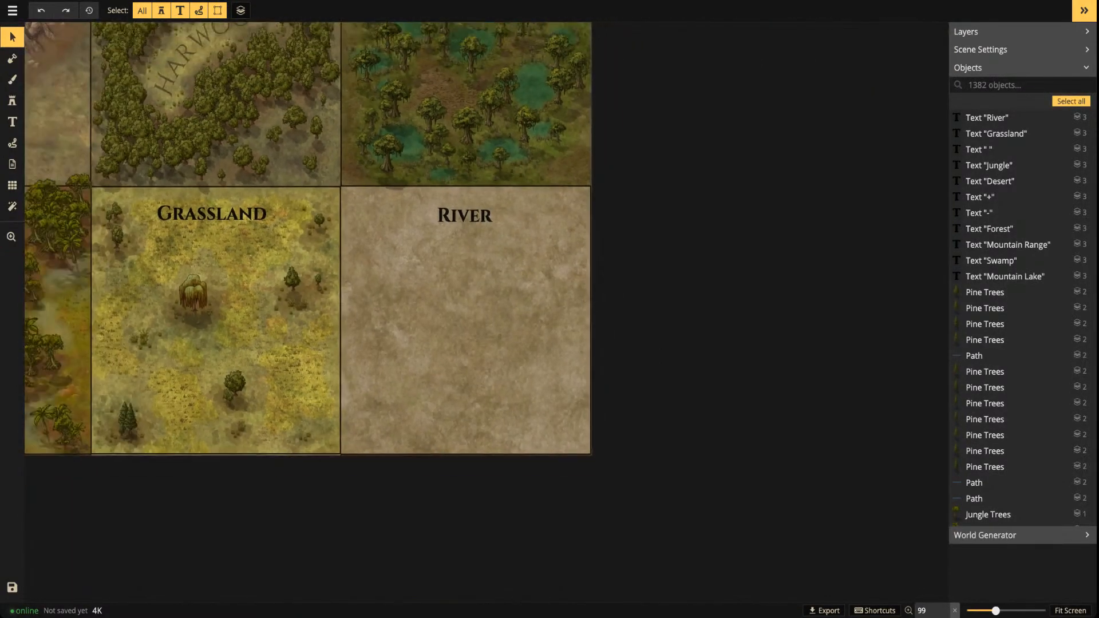
{"action": "left_click_drag", "start_coordinate": [474, 240], "coordinate": [576, 235]}
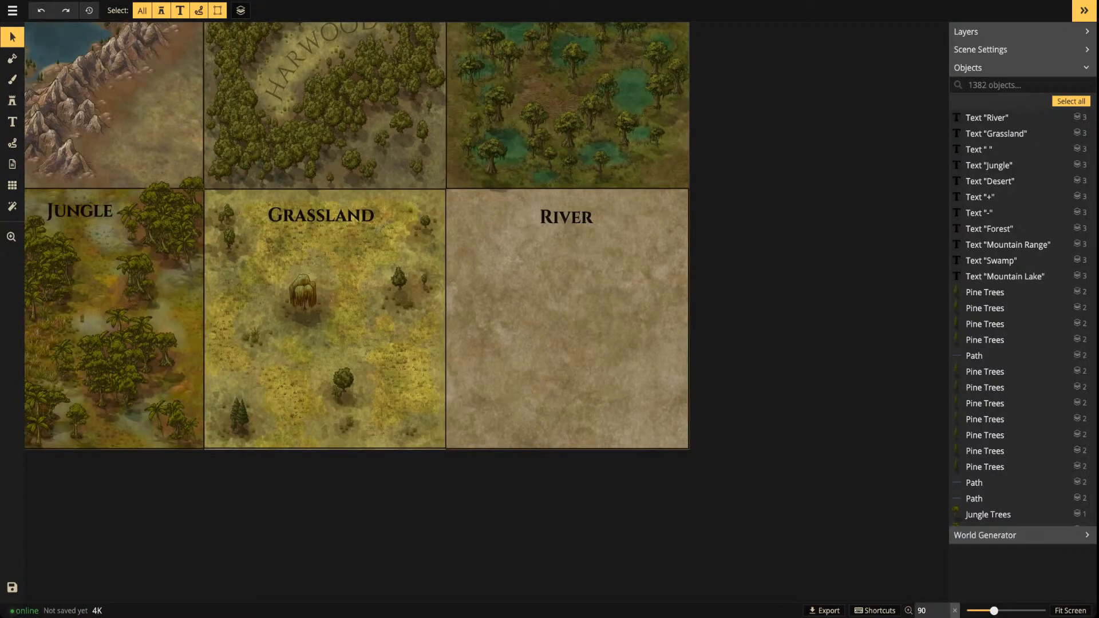
{"action": "scroll", "coordinate": [548, 286], "scroll_direction": "up", "scroll_amount": 1}
{"action": "left_click_drag", "start_coordinate": [548, 287], "coordinate": [462, 294]}
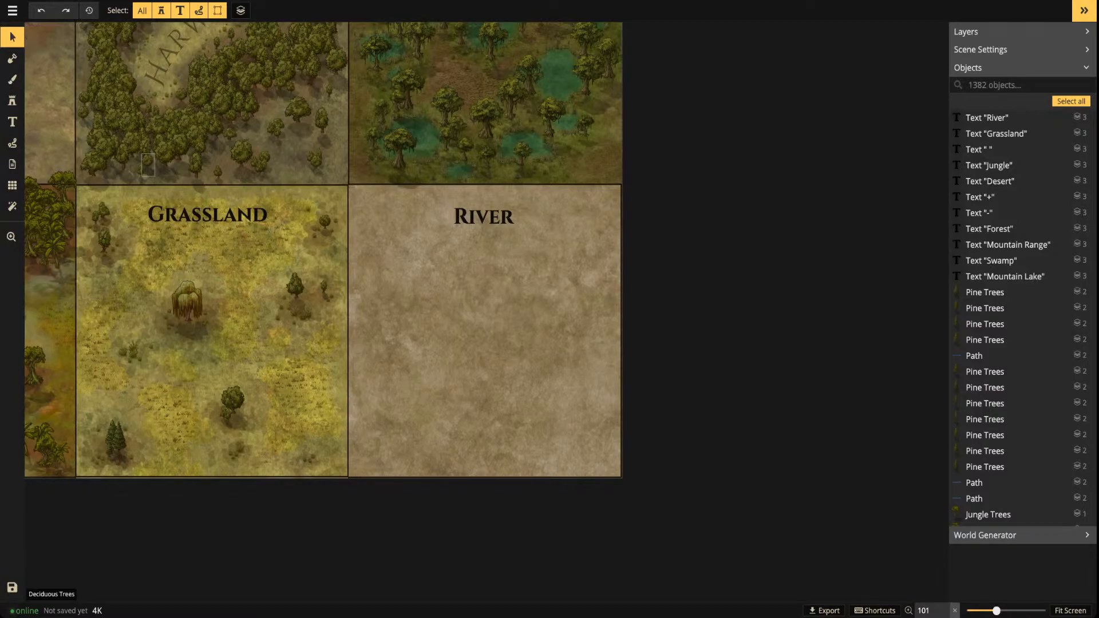
Set up the Mountains (Large) stamp set with random stamps at size 60 for the River panel
{"action": "left_click", "coordinate": [12, 100]}
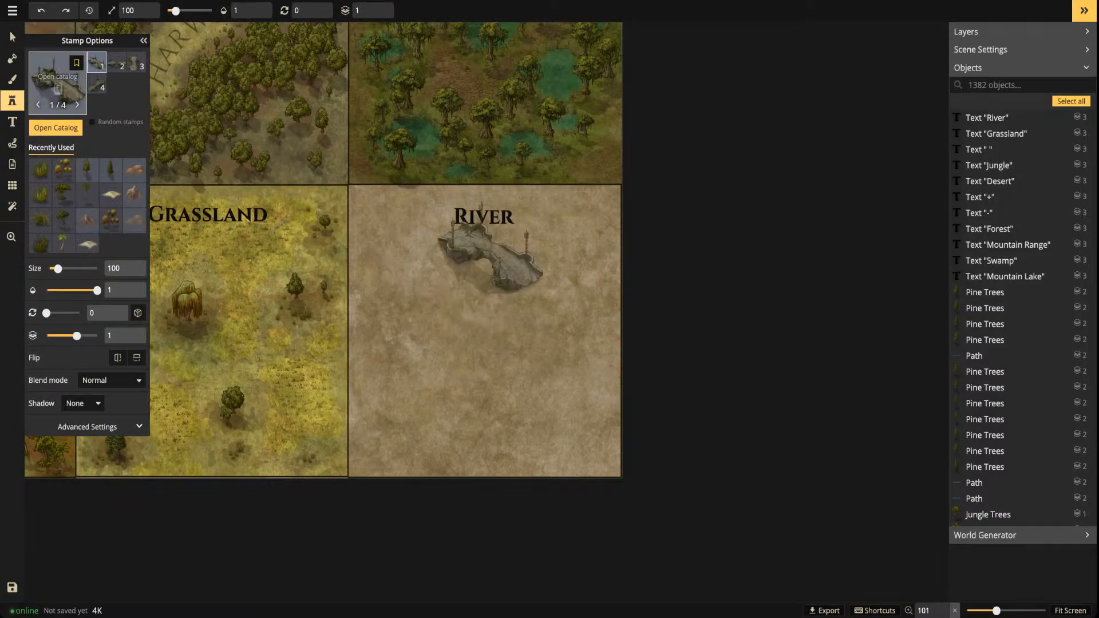
{"action": "key", "text": "f"}
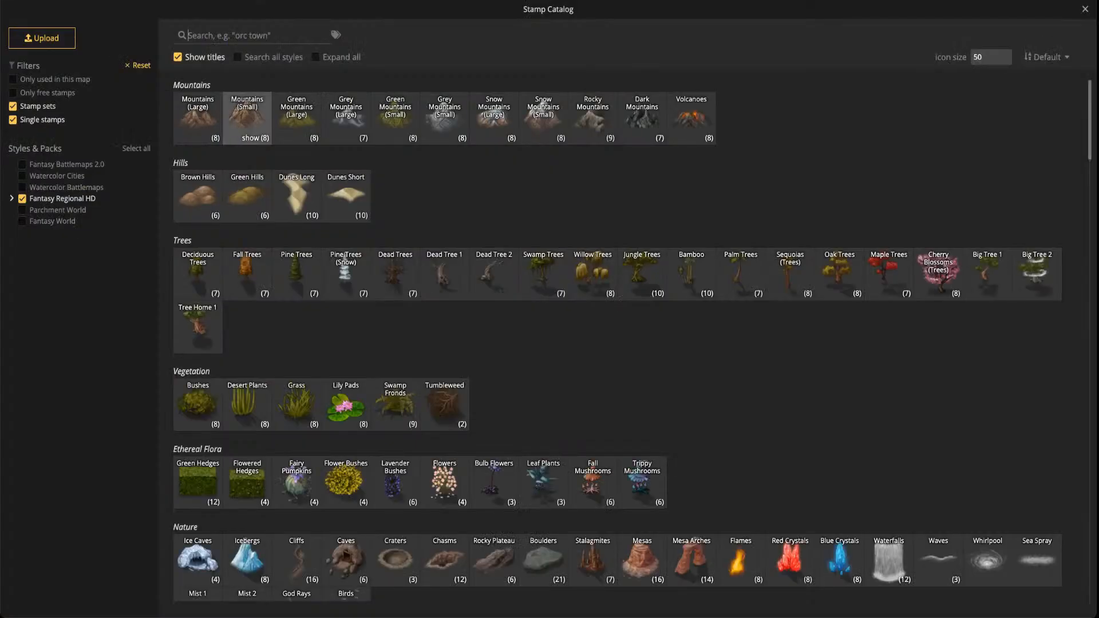
{"action": "left_click", "coordinate": [197, 117]}
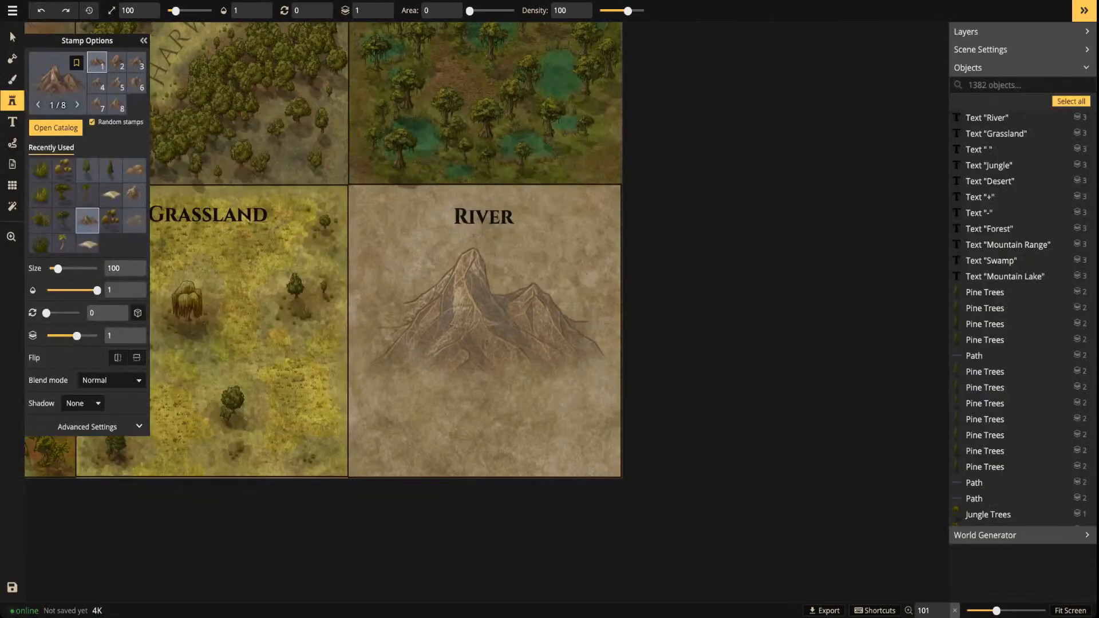
{"action": "key", "text": "bracketleft"}
{"action": "key", "text": "bracketleft"}
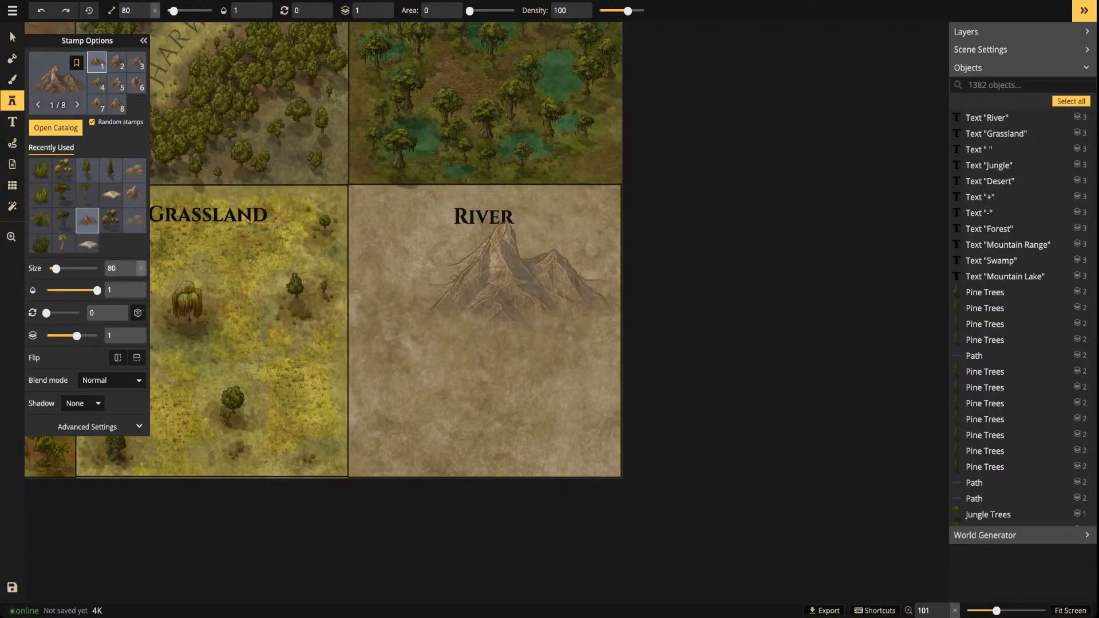
{"action": "key", "text": "bracketleft"}
{"action": "key", "text": "bracketleft"}
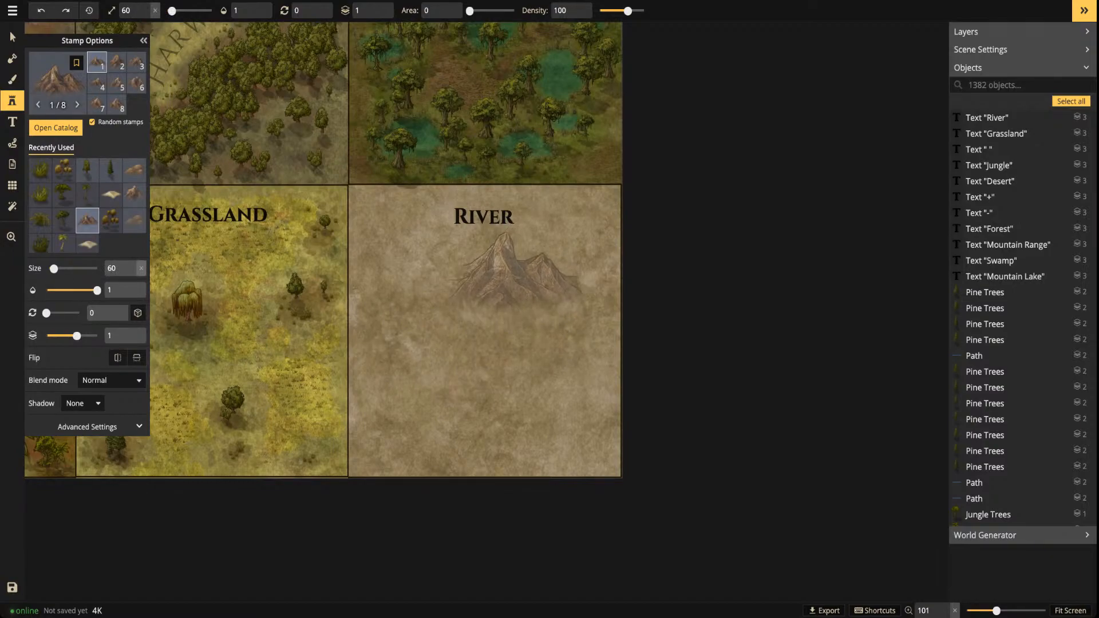
Place a single-peak Mountains (Large) stamp, variant 2, at size 40 beside the River title in the panel's upper-right area
{"action": "key", "text": "["}
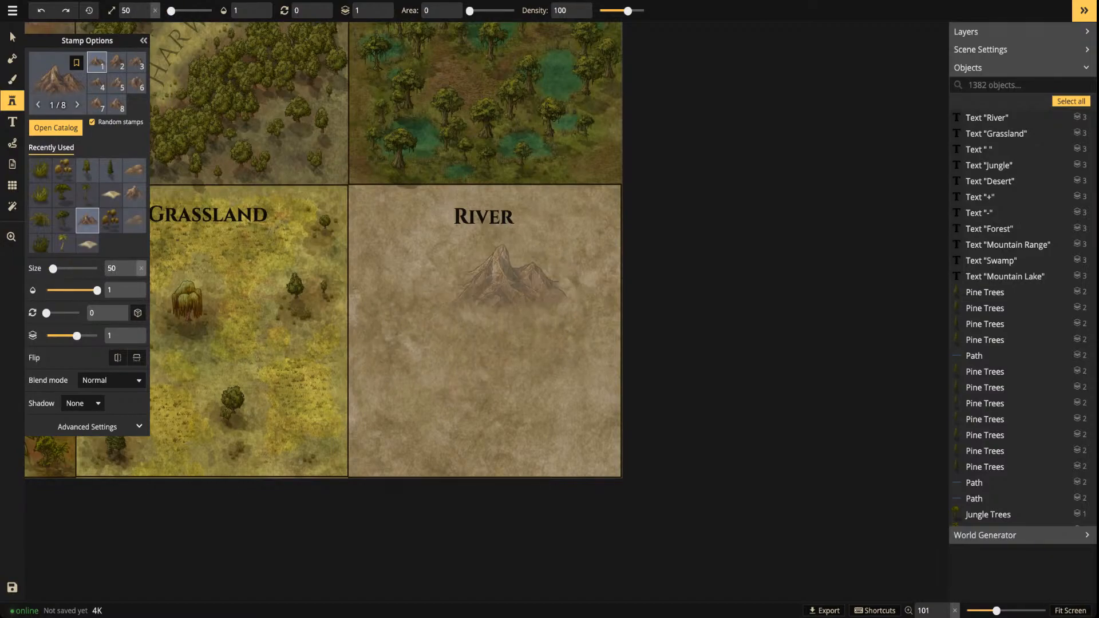
{"action": "scroll", "coordinate": [509, 284], "scroll_direction": "up", "scroll_amount": 4}
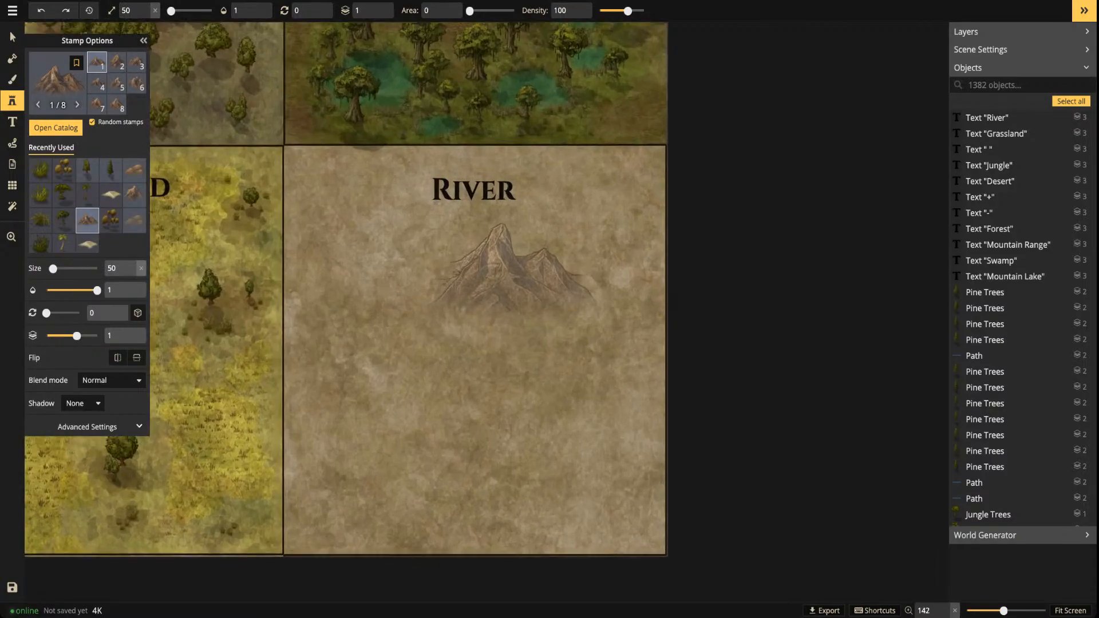
{"action": "key", "text": "3"}
{"action": "key", "text": "2"}
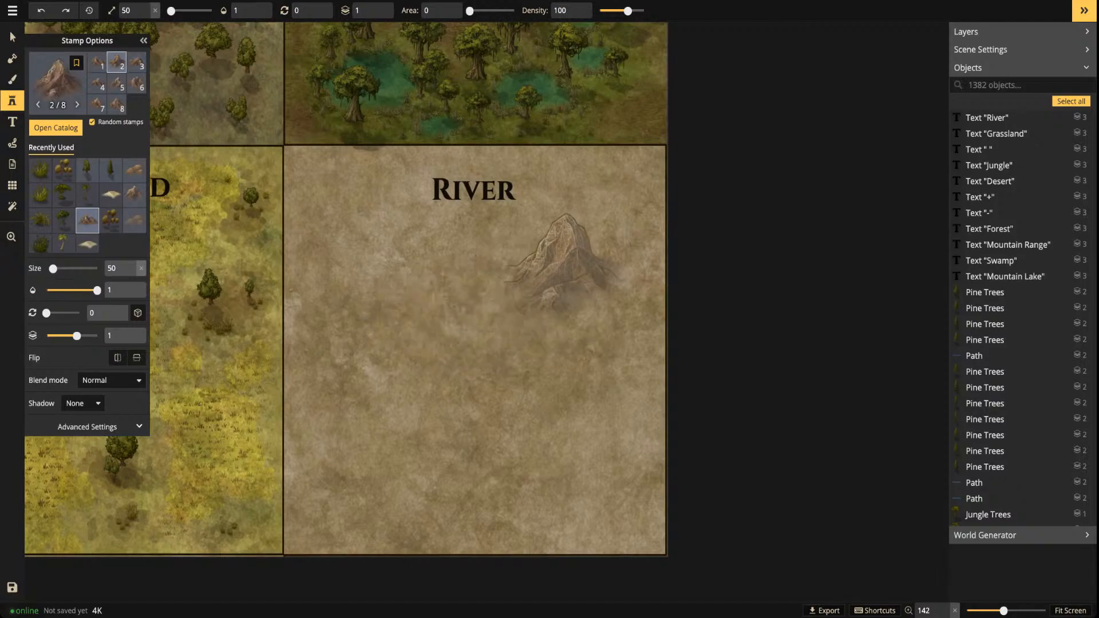
{"action": "key", "text": "bracketright"}
{"action": "key", "text": "bracketright"}
{"action": "key", "text": "bracketright"}
{"action": "key", "text": "bracketright"}
{"action": "key", "text": "bracketright"}
{"action": "key", "text": "bracketleft"}
{"action": "key", "text": "bracketleft"}
{"action": "scroll", "coordinate": [515, 275], "scroll_direction": "down", "scroll_amount": 4}
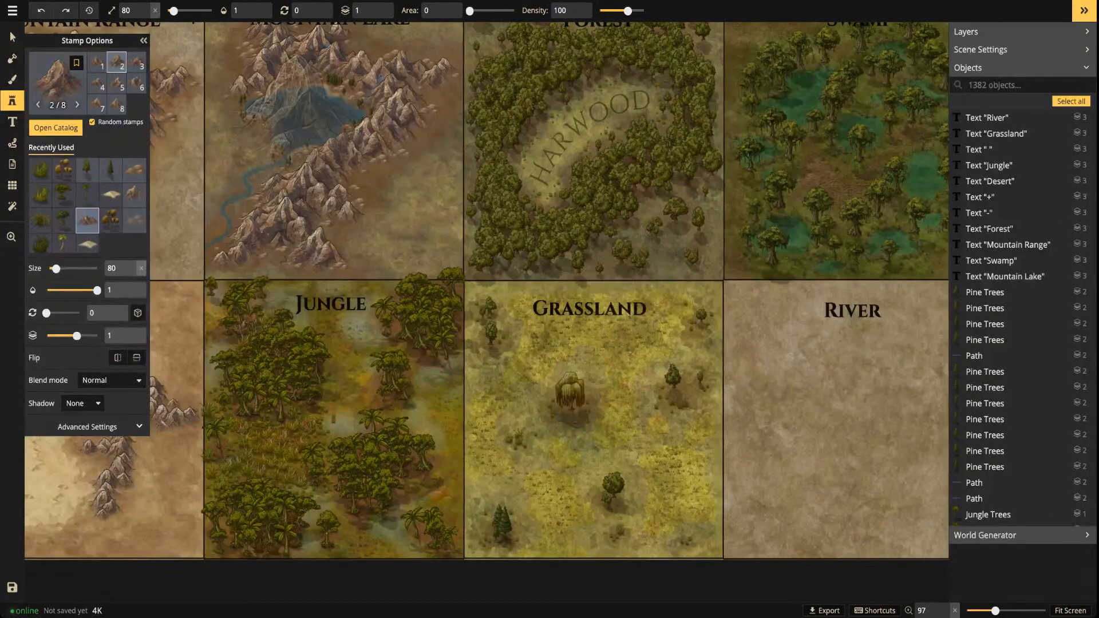
{"action": "scroll", "coordinate": [286, 166], "scroll_direction": "right", "scroll_amount": 5}
{"action": "key", "text": "bracketleft"}
{"action": "key", "text": "bracketleft"}
{"action": "key", "text": "bracketleft"}
{"action": "key", "text": "bracketleft"}
{"action": "scroll", "coordinate": [629, 352], "scroll_direction": "up", "scroll_amount": 2}
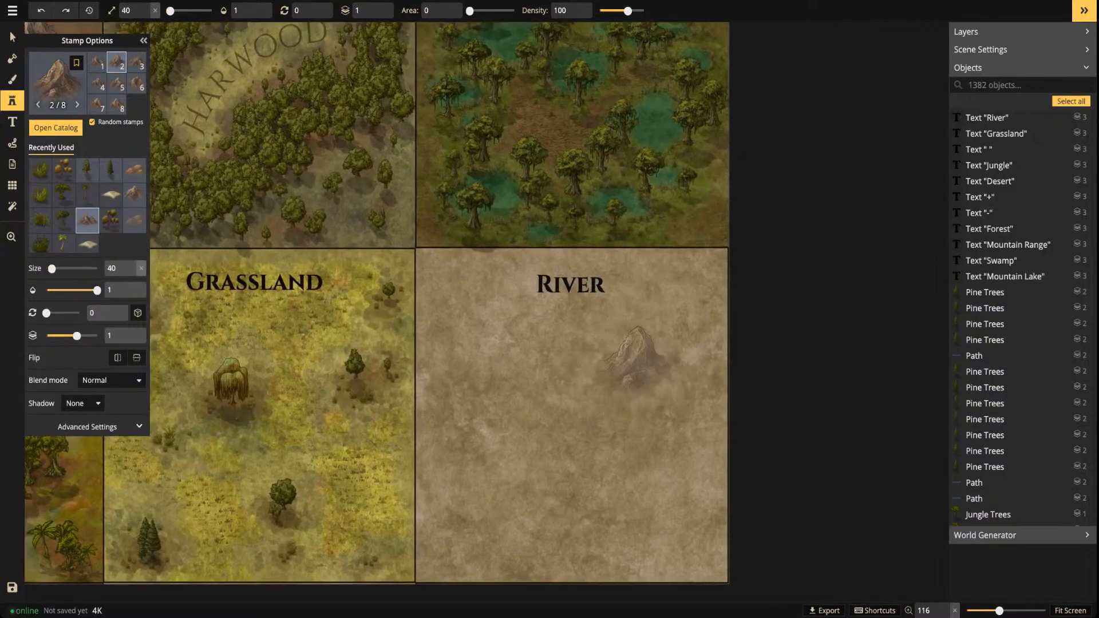
{"action": "key", "text": "bracketright"}
{"action": "key", "text": "bracketleft"}
{"action": "left_click", "coordinate": [658, 309]}
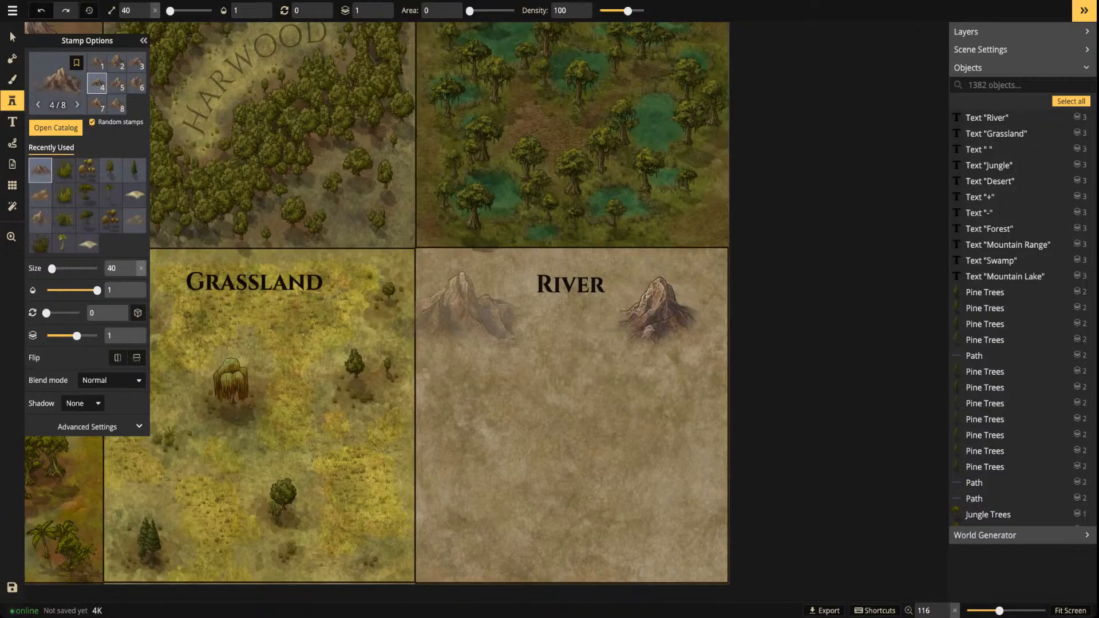
Paint a sea across the River panel's lower-left corner with Water Blue 2 on the foreground layer at brush size 80
{"action": "left_click", "coordinate": [495, 243]}
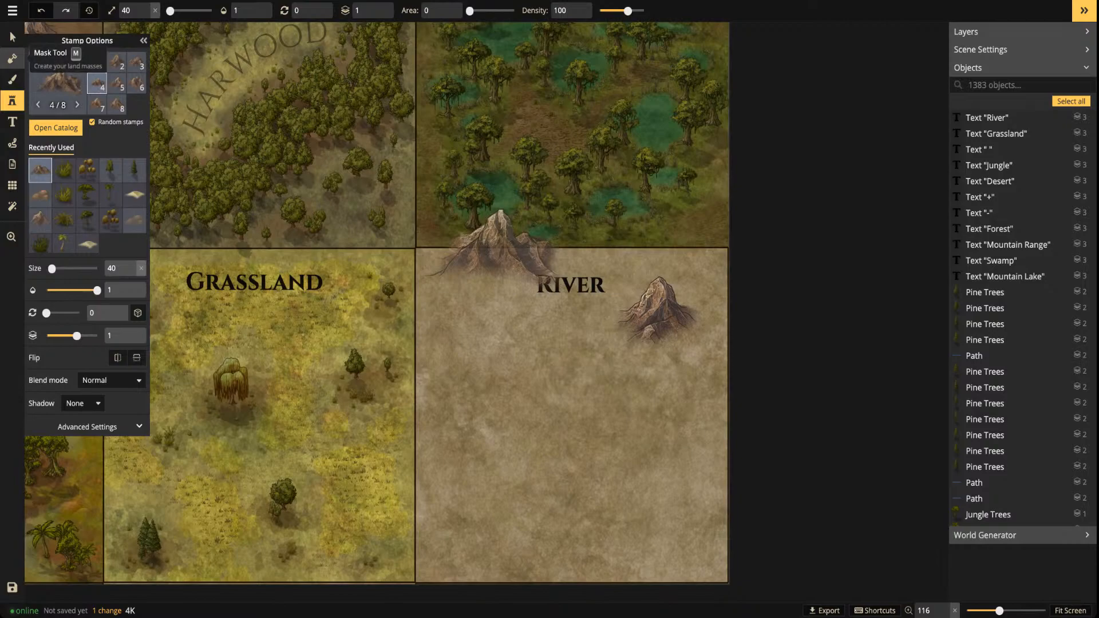
{"action": "left_click", "coordinate": [12, 79]}
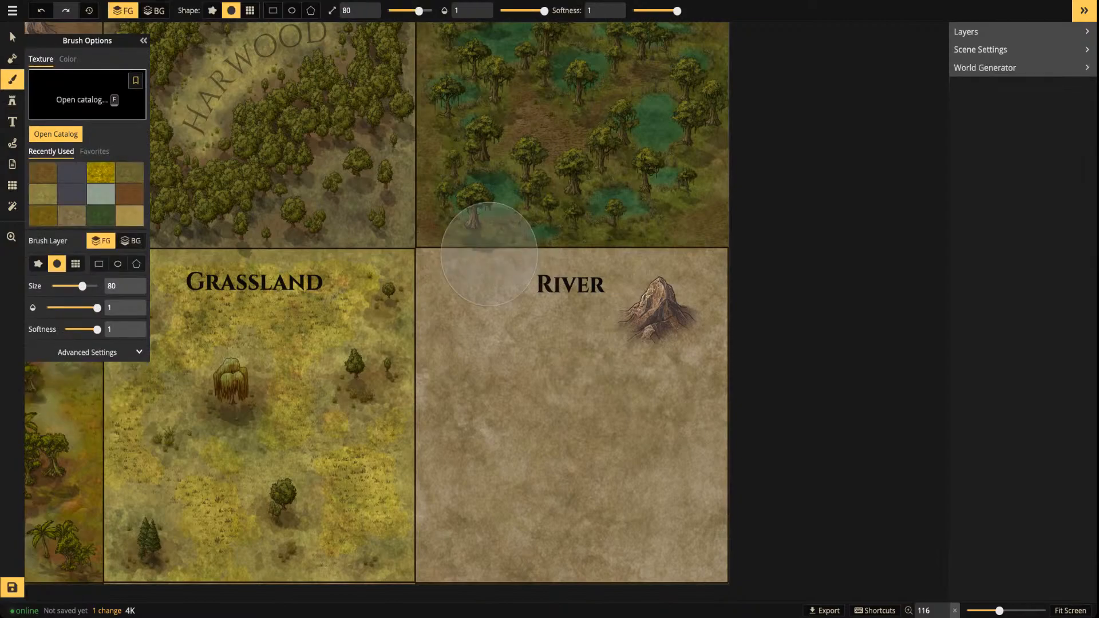
{"action": "key", "text": "f"}
{"action": "left_click", "coordinate": [716, 250]}
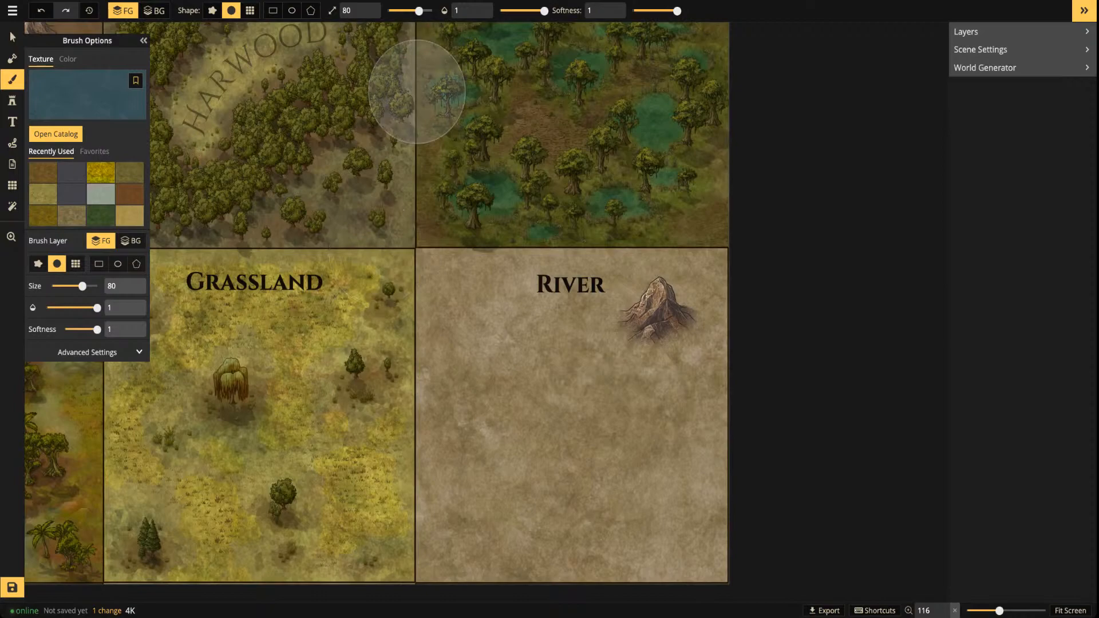
{"action": "left_click", "coordinate": [154, 11]}
{"action": "scroll", "coordinate": [504, 180], "scroll_direction": "down", "scroll_amount": 3}
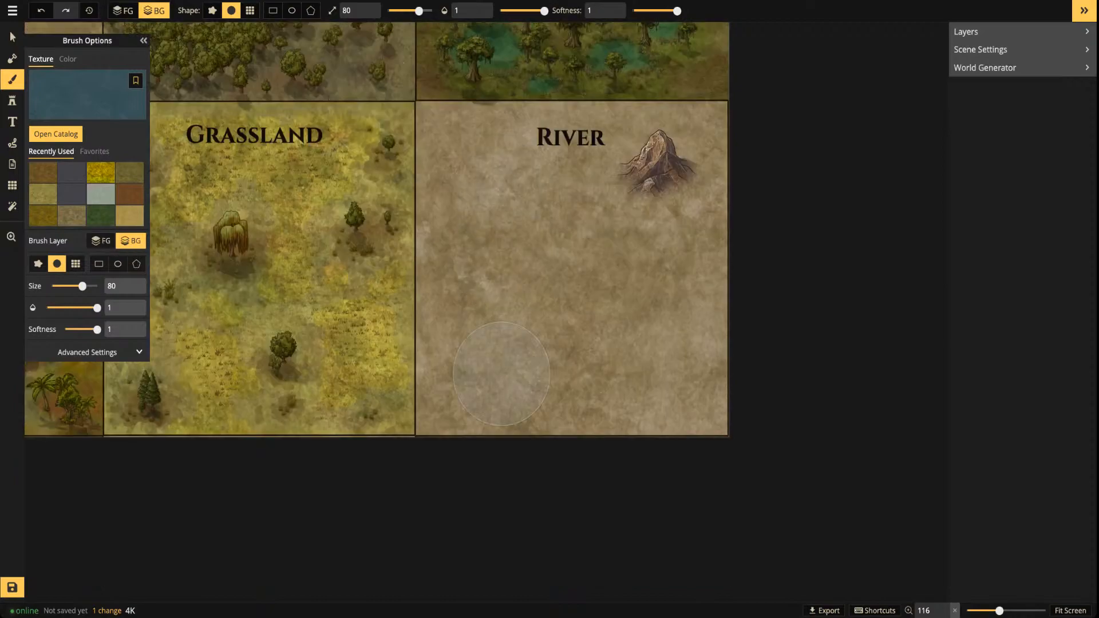
{"action": "left_click_drag", "start_coordinate": [494, 393], "coordinate": [490, 322]}
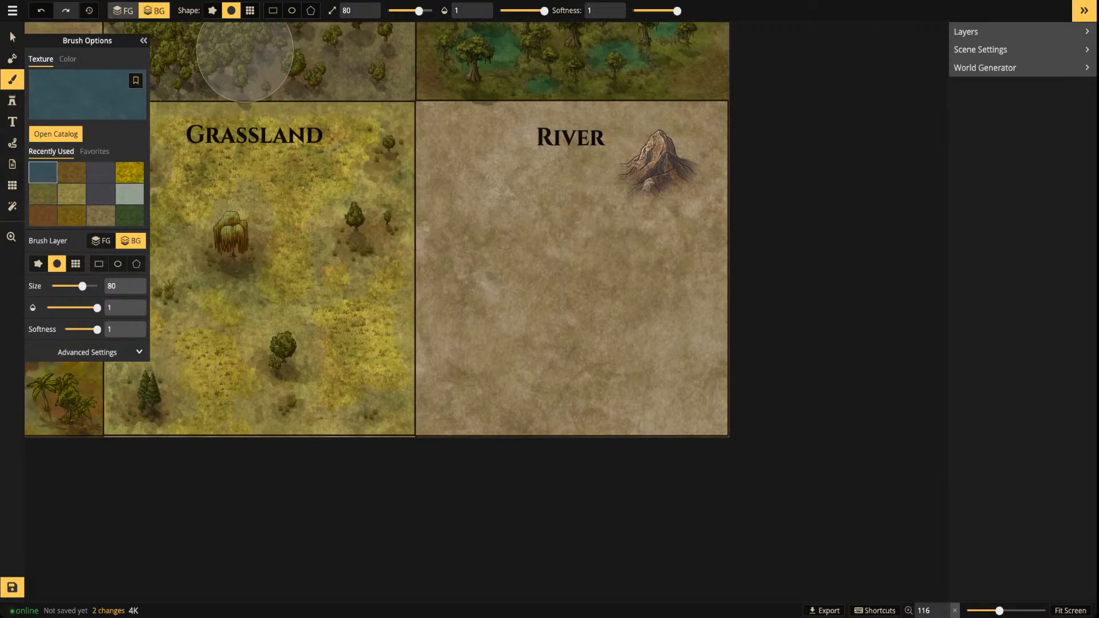
{"action": "left_click", "coordinate": [123, 11]}
{"action": "mouse_move", "coordinate": [449, 358]}
{"action": "left_mouse_down"}
{"action": "mouse_move", "coordinate": [432, 386]}
{"action": "mouse_move", "coordinate": [454, 434]}
{"action": "mouse_move", "coordinate": [498, 434]}
{"action": "mouse_move", "coordinate": [453, 411]}
{"action": "mouse_move", "coordinate": [511, 436]}
{"action": "mouse_move", "coordinate": [584, 444]}
{"action": "mouse_move", "coordinate": [543, 442]}
{"action": "mouse_move", "coordinate": [446, 378]}
{"action": "mouse_move", "coordinate": [401, 336]}
{"action": "mouse_move", "coordinate": [400, 320]}
{"action": "mouse_move", "coordinate": [410, 355]}
{"action": "mouse_move", "coordinate": [450, 389]}
{"action": "mouse_move", "coordinate": [550, 449]}
{"action": "mouse_move", "coordinate": [484, 403]}
{"action": "left_mouse_up"}
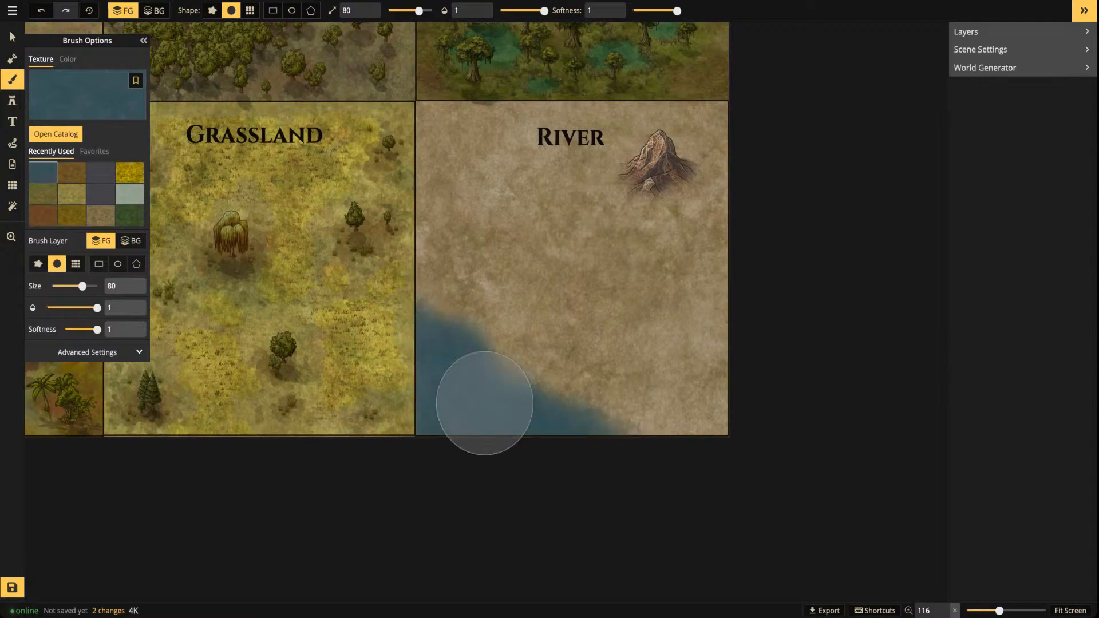
Paint a sandy beach along the River panel's shoreline with a light tan texture at size 10 and opacity 0.34
{"action": "left_click", "coordinate": [112, 97]}
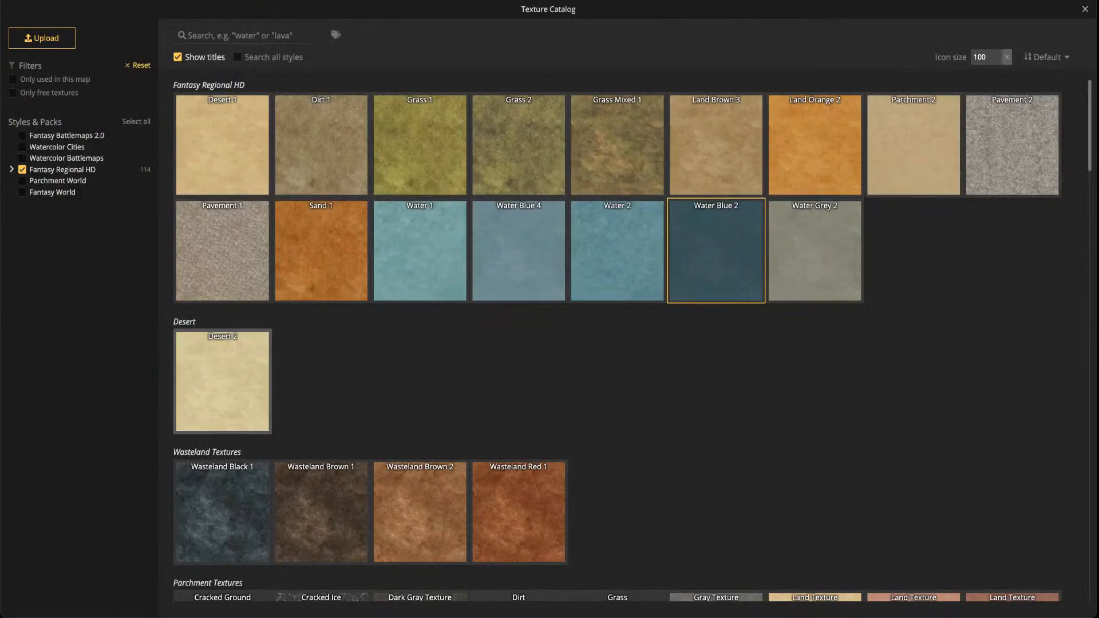
{"action": "left_click", "coordinate": [715, 251]}
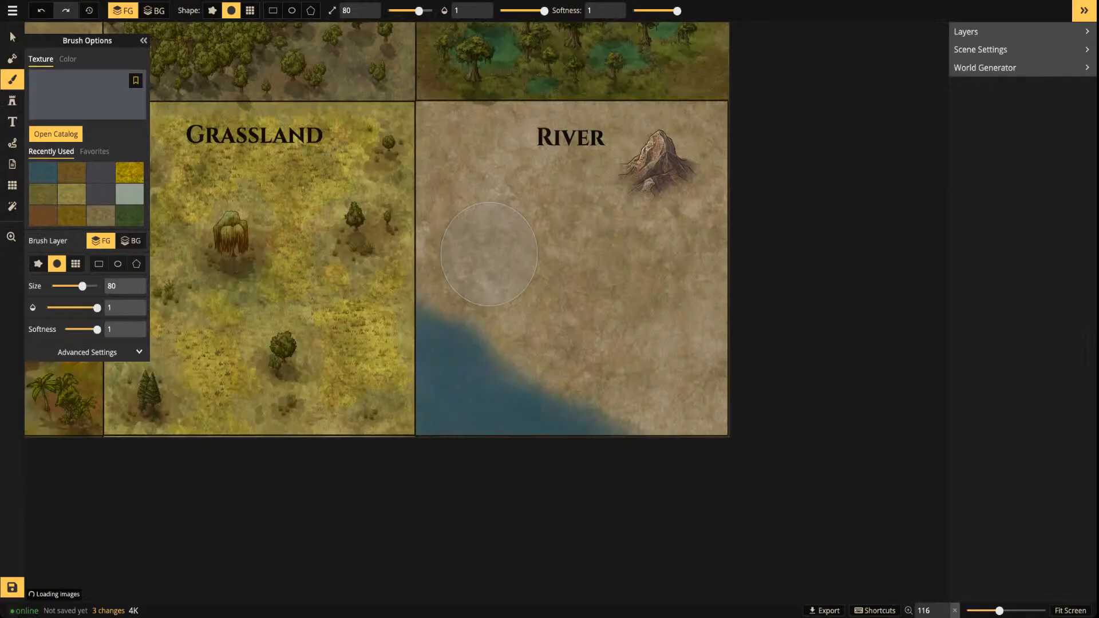
{"action": "left_click", "coordinate": [403, 10]}
{"action": "left_click", "coordinate": [515, 10]}
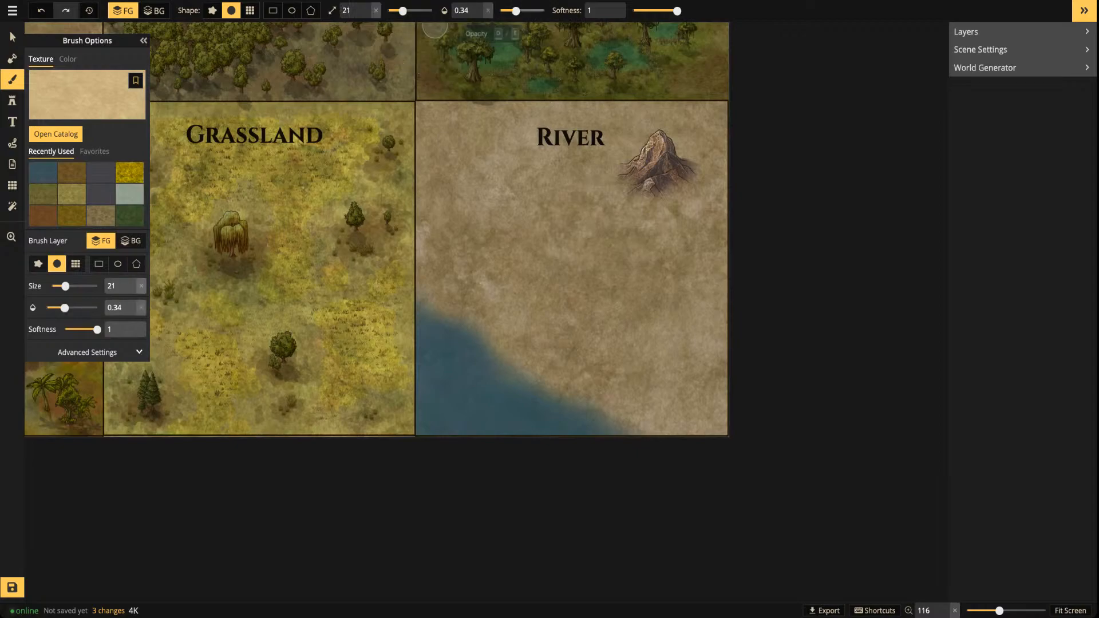
{"action": "left_click_drag", "start_coordinate": [403, 11], "coordinate": [396, 11]}
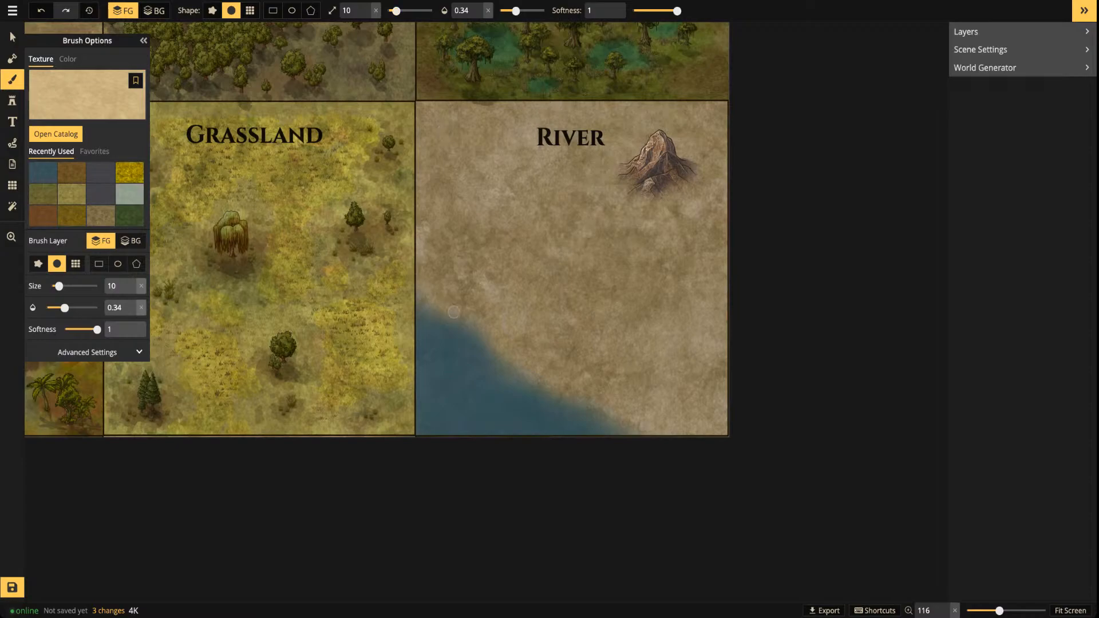
{"action": "mouse_move", "coordinate": [422, 287]}
{"action": "left_mouse_down"}
{"action": "mouse_move", "coordinate": [473, 312]}
{"action": "mouse_move", "coordinate": [422, 286]}
{"action": "mouse_move", "coordinate": [433, 310]}
{"action": "mouse_move", "coordinate": [454, 293]}
{"action": "mouse_move", "coordinate": [457, 305]}
{"action": "mouse_move", "coordinate": [489, 319]}
{"action": "left_mouse_up"}
{"action": "left_click_drag", "start_coordinate": [419, 280], "coordinate": [428, 293]}
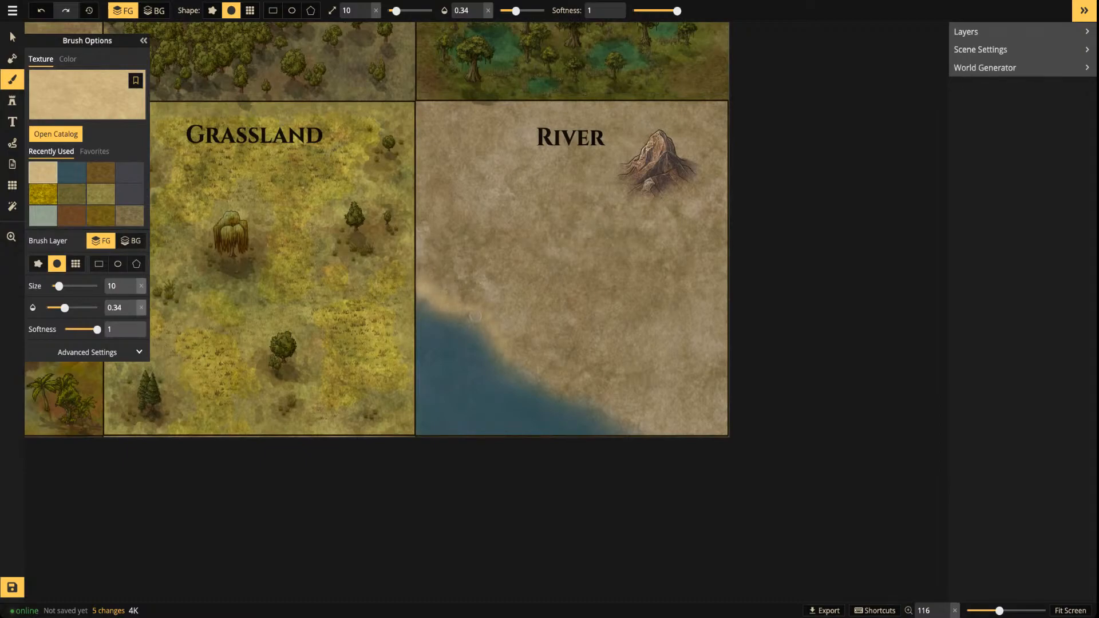
{"action": "left_click_drag", "start_coordinate": [458, 316], "coordinate": [470, 317]}
{"action": "mouse_move", "coordinate": [654, 423]}
{"action": "left_mouse_down"}
{"action": "mouse_move", "coordinate": [686, 437]}
{"action": "mouse_move", "coordinate": [623, 418]}
{"action": "left_mouse_up"}
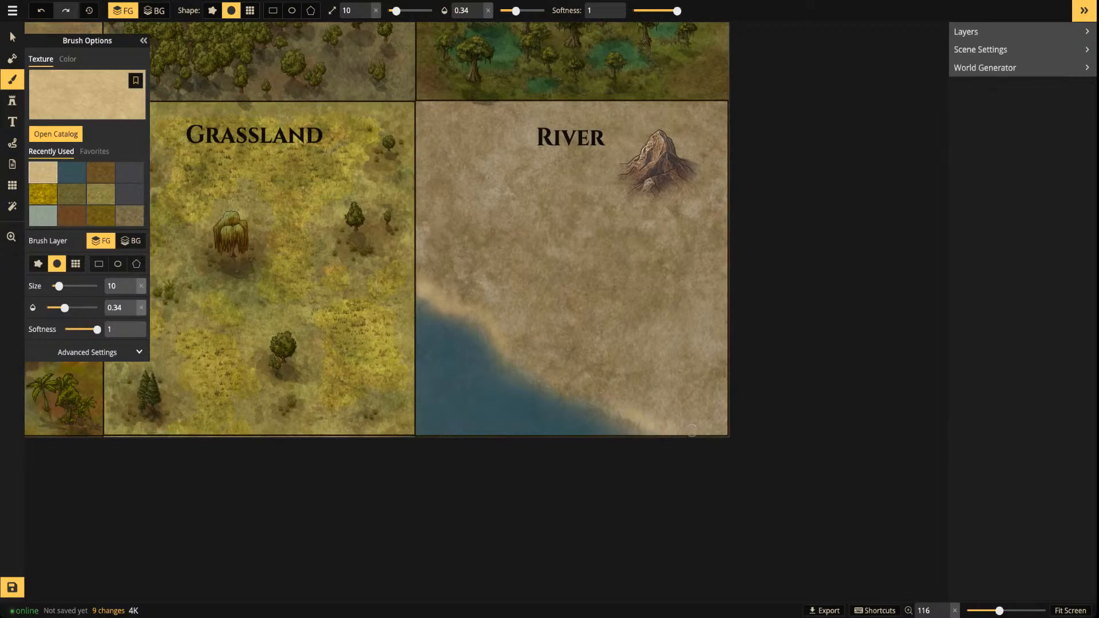
{"action": "left_click_drag", "start_coordinate": [629, 410], "coordinate": [658, 424]}
{"action": "left_click_drag", "start_coordinate": [587, 393], "coordinate": [559, 396]}
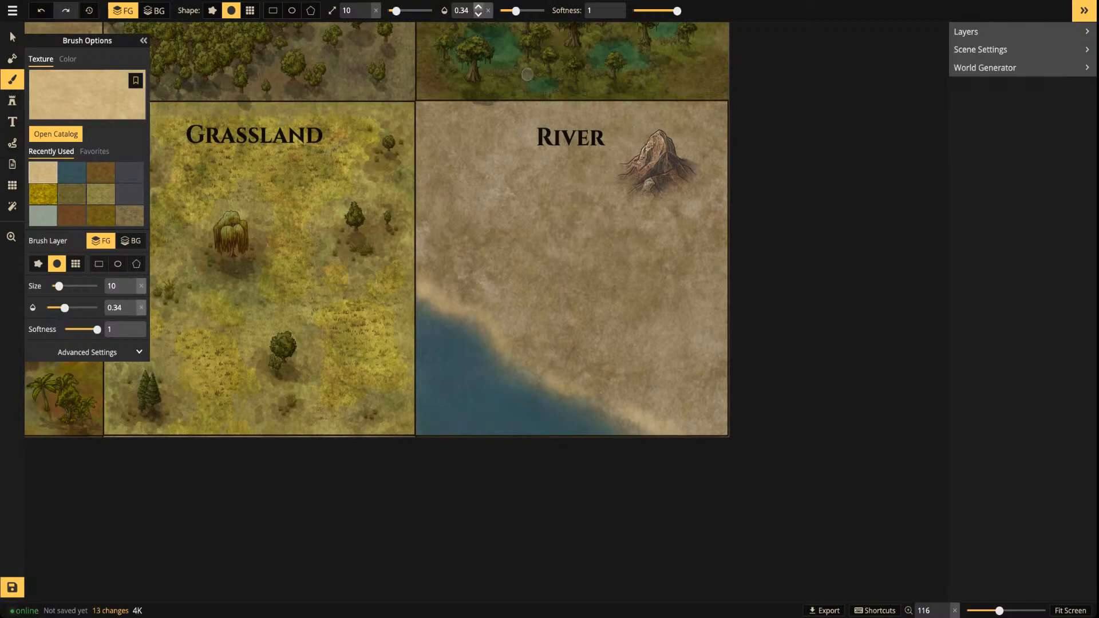
Select the mountain in the River panel and move it away from the title toward the panel's upper-right corner
{"action": "scroll", "coordinate": [388, 175], "scroll_direction": "down", "scroll_amount": 2}
{"action": "key", "text": "space"}
{"action": "left_click_drag", "start_coordinate": [388, 176], "coordinate": [449, 185]}
{"action": "left_click", "coordinate": [10, 30]}
{"action": "left_click", "coordinate": [687, 179]}
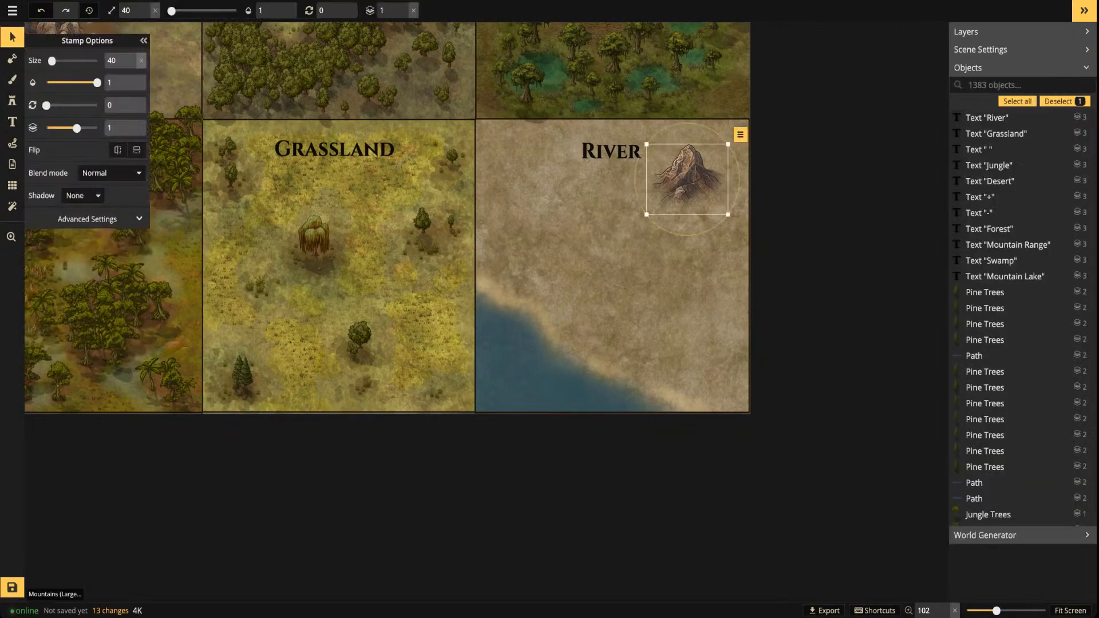
{"action": "scroll", "coordinate": [429, 221], "scroll_direction": "down", "scroll_amount": 1}
{"action": "scroll", "coordinate": [372, 229], "scroll_direction": "down", "scroll_amount": 1}
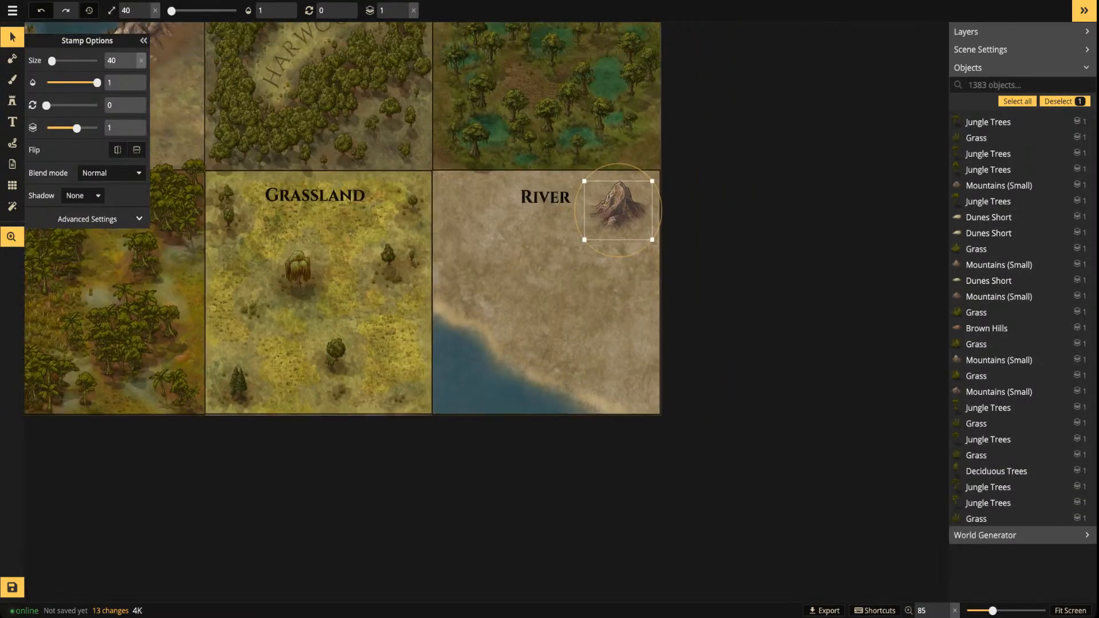
Set up the Mask tool in Subtract mode with a brush size of 8
{"action": "left_click", "coordinate": [12, 58]}
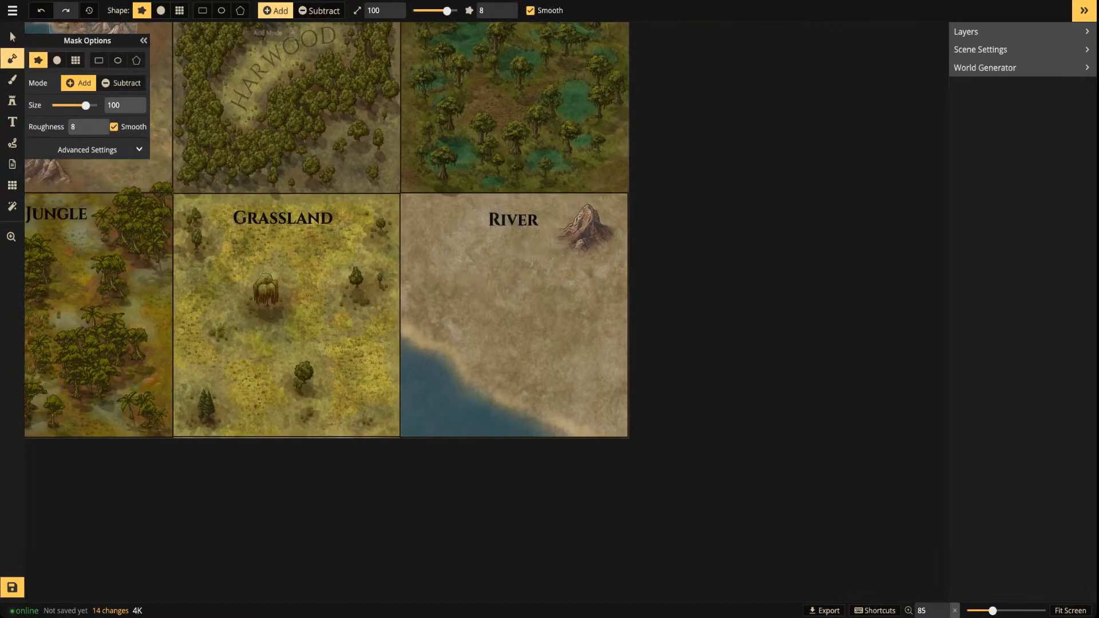
{"action": "left_click", "coordinate": [319, 11]}
{"action": "left_click_drag", "start_coordinate": [431, 10], "coordinate": [419, 10]}
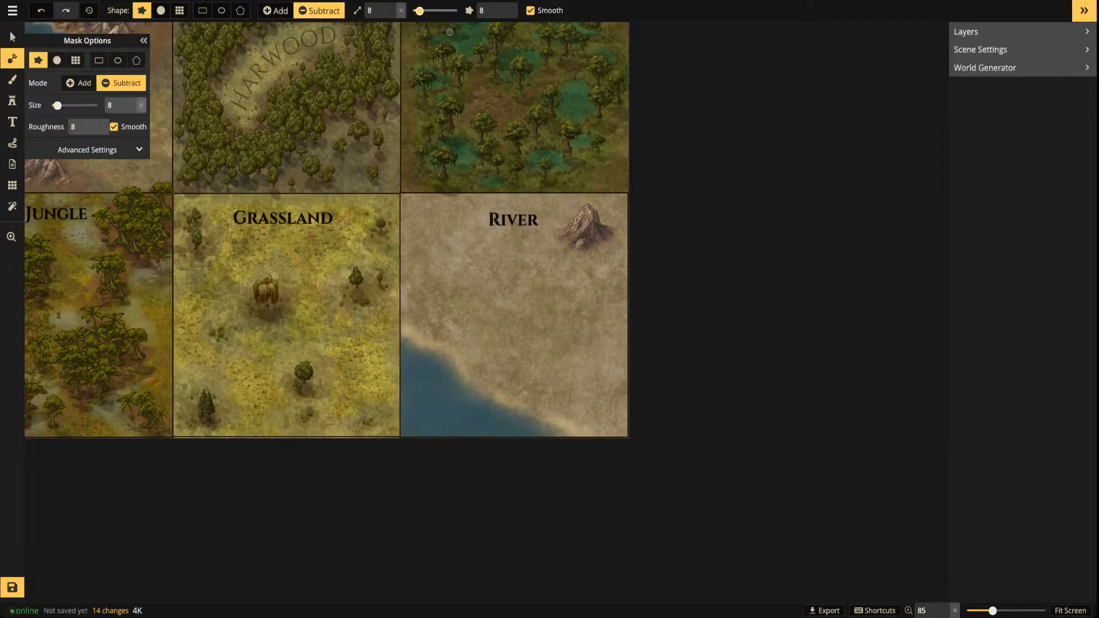
Try carving rough-edged river channels in the River panel with the size 6 subtract mask, undoing each stroke
{"action": "scroll", "coordinate": [450, 32], "scroll_direction": "up", "scroll_amount": 3}
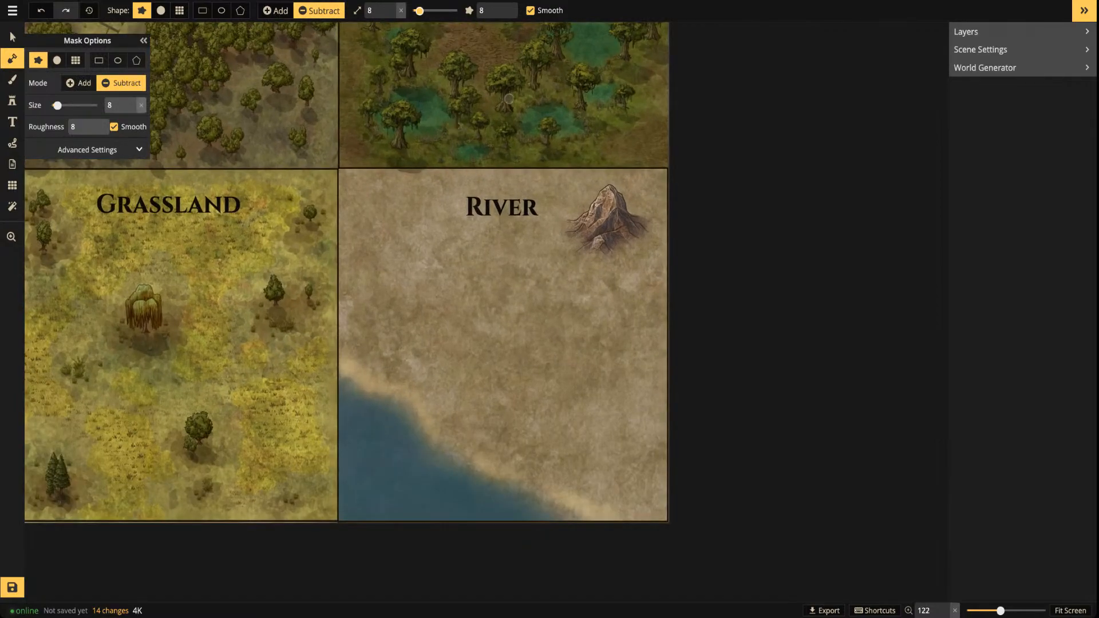
{"action": "left_click_drag", "start_coordinate": [420, 10], "coordinate": [417, 11]}
{"action": "left_click_drag", "start_coordinate": [591, 233], "coordinate": [563, 292]}
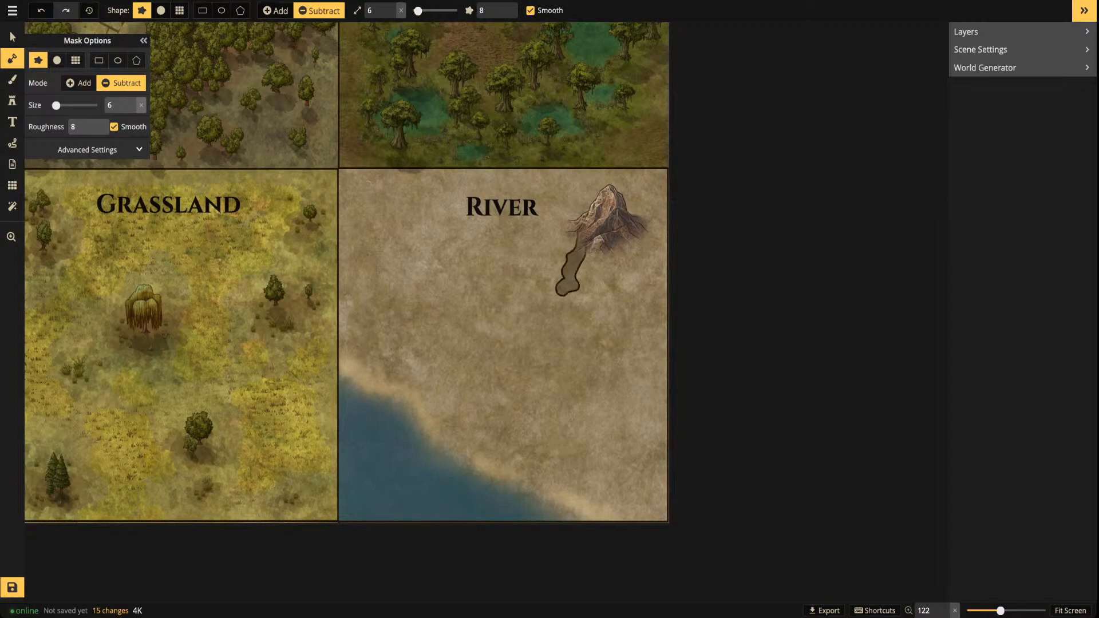
{"action": "key", "text": "ctrl+z"}
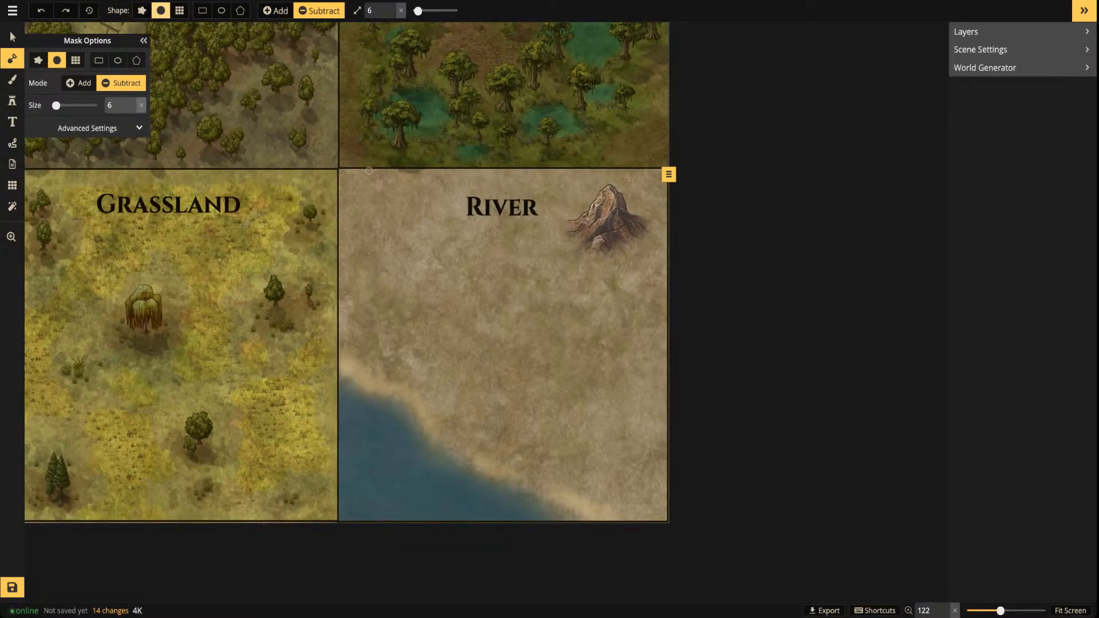
{"action": "left_click", "coordinate": [142, 11]}
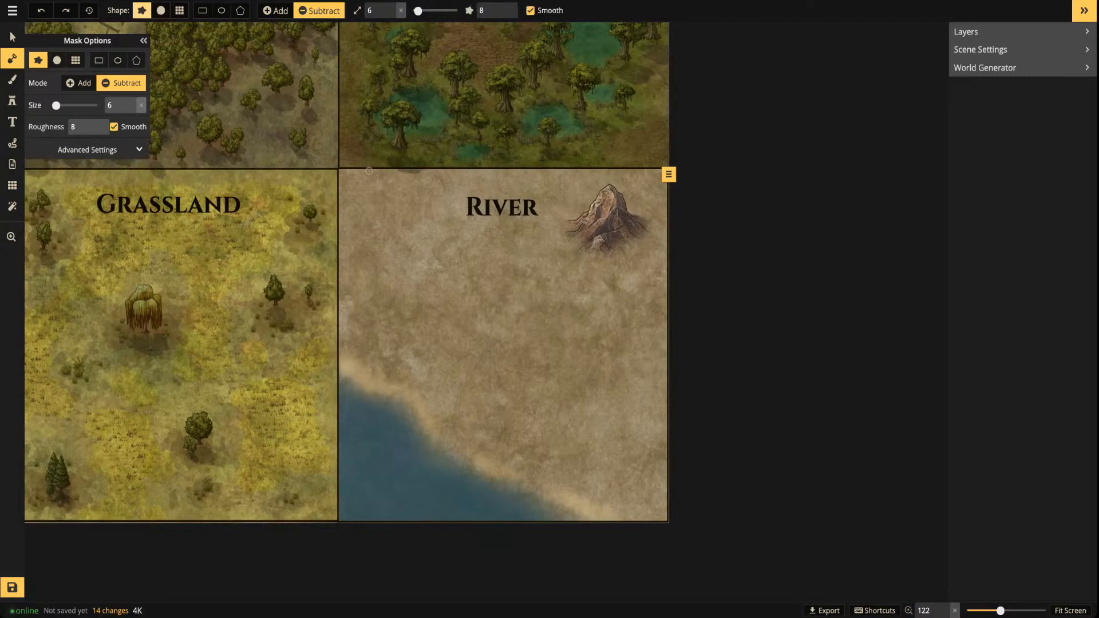
{"action": "mouse_move", "coordinate": [526, 381]}
{"action": "left_mouse_down"}
{"action": "mouse_move", "coordinate": [518, 316]}
{"action": "mouse_move", "coordinate": [473, 308]}
{"action": "left_mouse_up"}
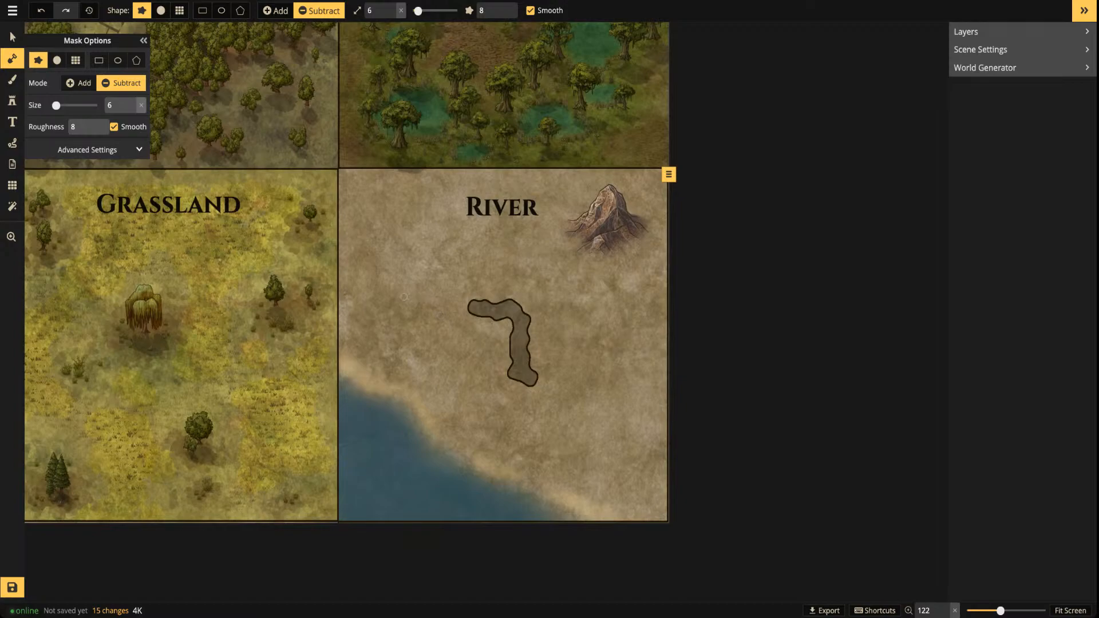
{"action": "key", "text": "ctrl+z"}
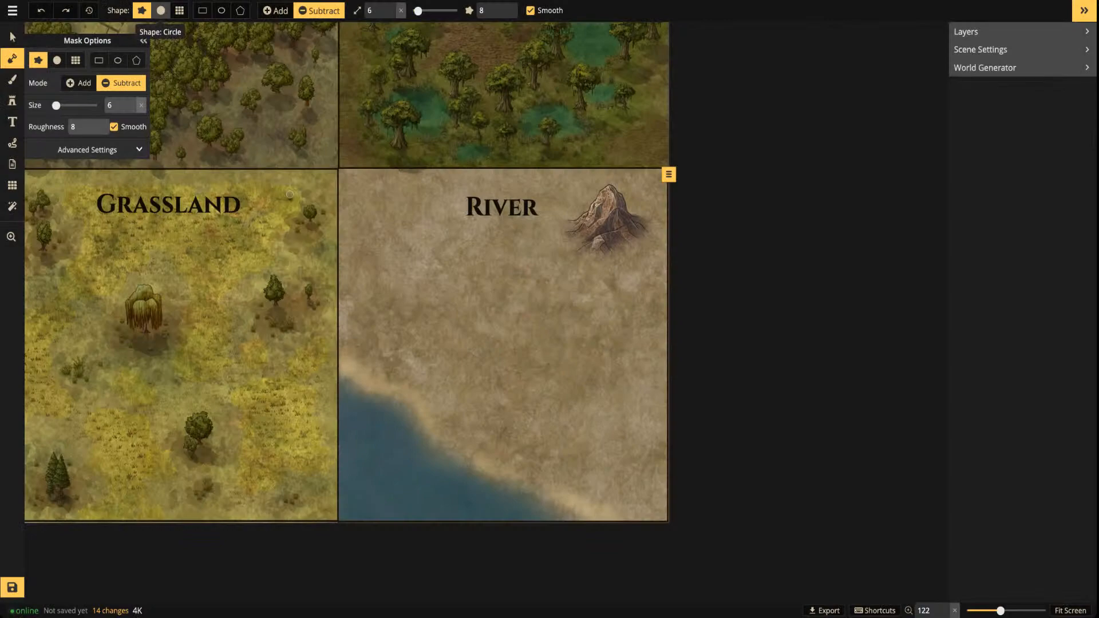
Carve a winding river from the mountain's base down to the sea with a circular subtract mask at size 3
{"action": "left_click", "coordinate": [161, 10]}
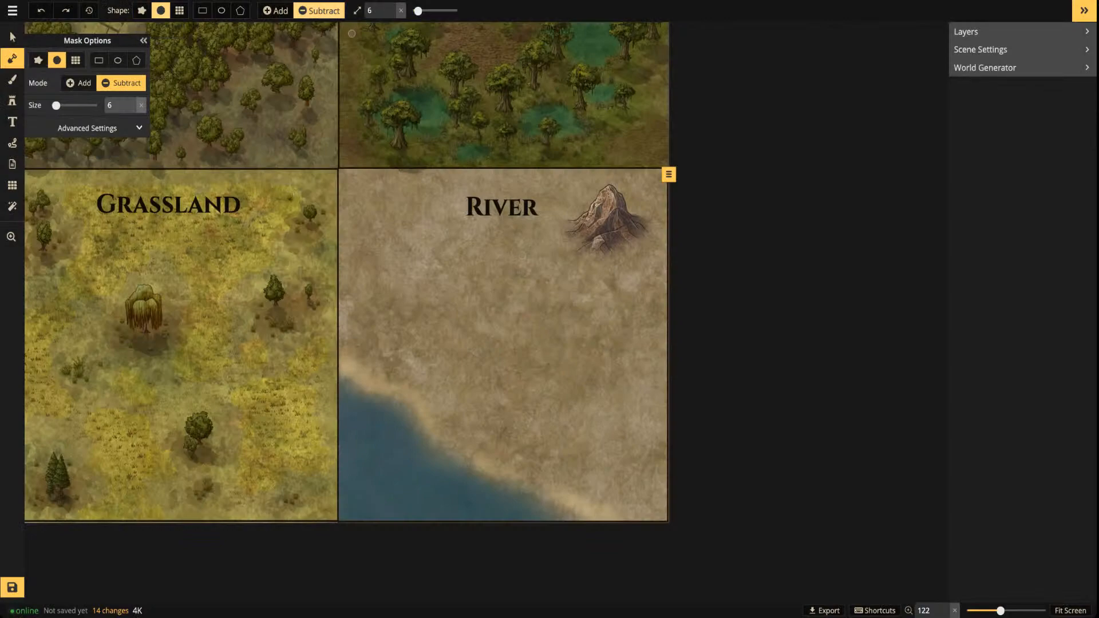
{"action": "left_click_drag", "start_coordinate": [417, 11], "coordinate": [414, 10]}
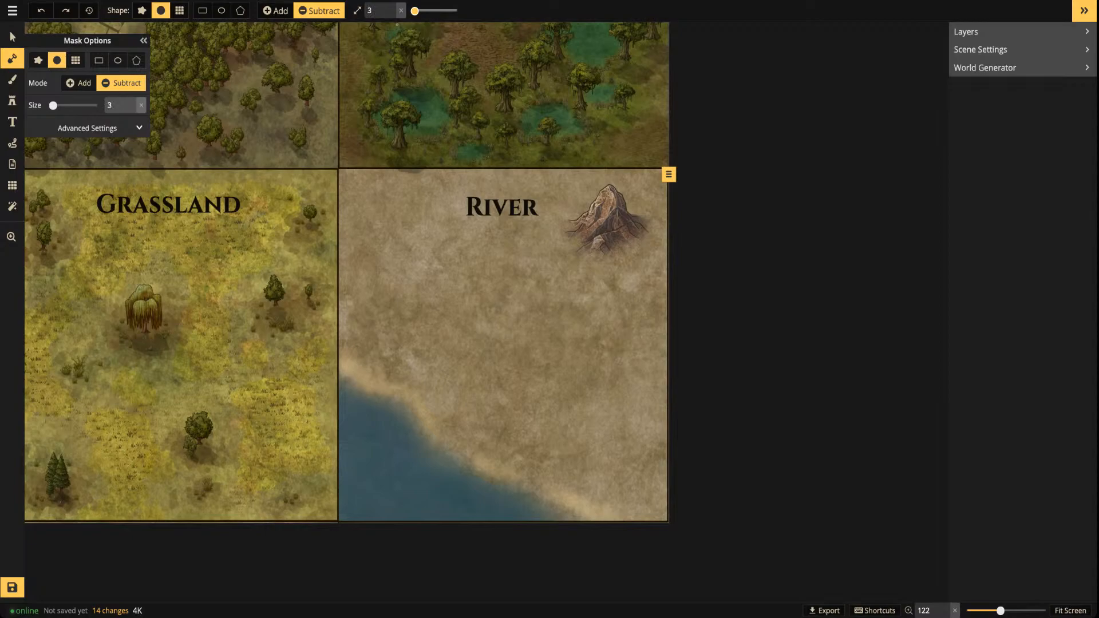
{"action": "scroll", "coordinate": [511, 226], "scroll_direction": "up", "scroll_amount": 5}
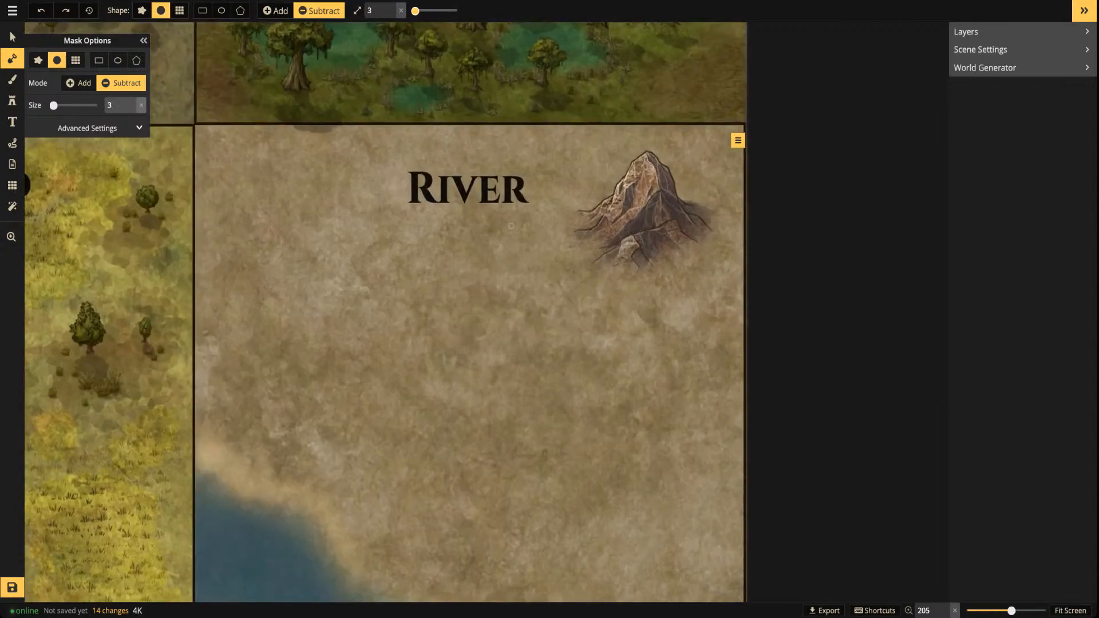
{"action": "mouse_move", "coordinate": [613, 243]}
{"action": "left_mouse_down"}
{"action": "mouse_move", "coordinate": [511, 286]}
{"action": "mouse_move", "coordinate": [556, 343]}
{"action": "mouse_move", "coordinate": [514, 393]}
{"action": "mouse_move", "coordinate": [441, 400]}
{"action": "mouse_move", "coordinate": [416, 426]}
{"action": "mouse_move", "coordinate": [437, 469]}
{"action": "mouse_move", "coordinate": [395, 519]}
{"action": "mouse_move", "coordinate": [283, 564]}
{"action": "left_mouse_up"}
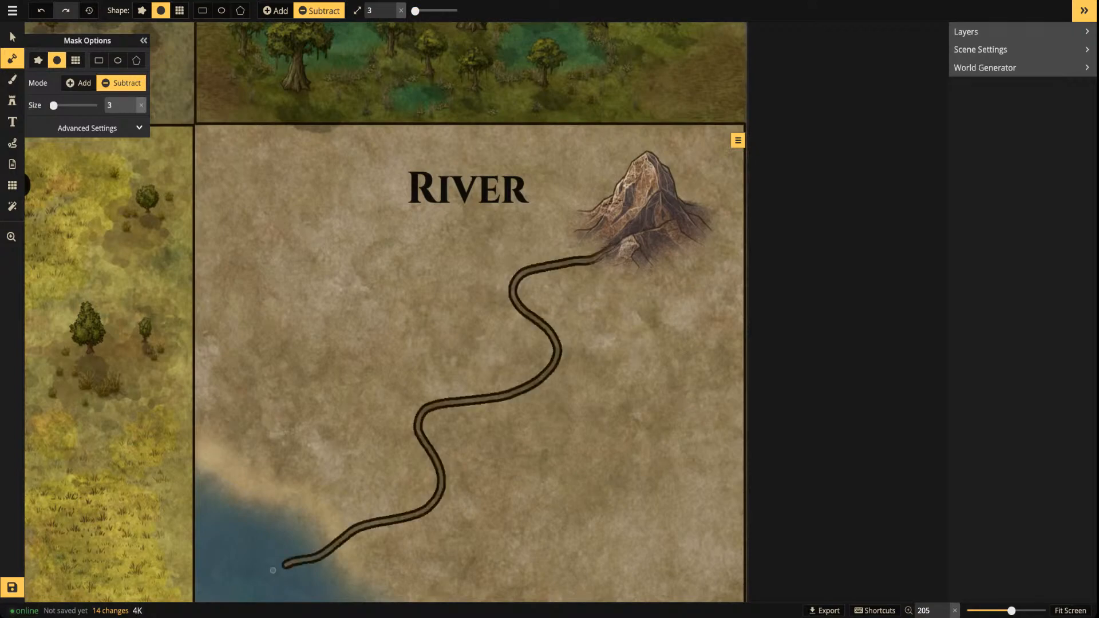
Turn off the stroke effect in the mask's advanced settings
{"action": "scroll", "coordinate": [289, 515], "scroll_direction": "down", "scroll_amount": 3}
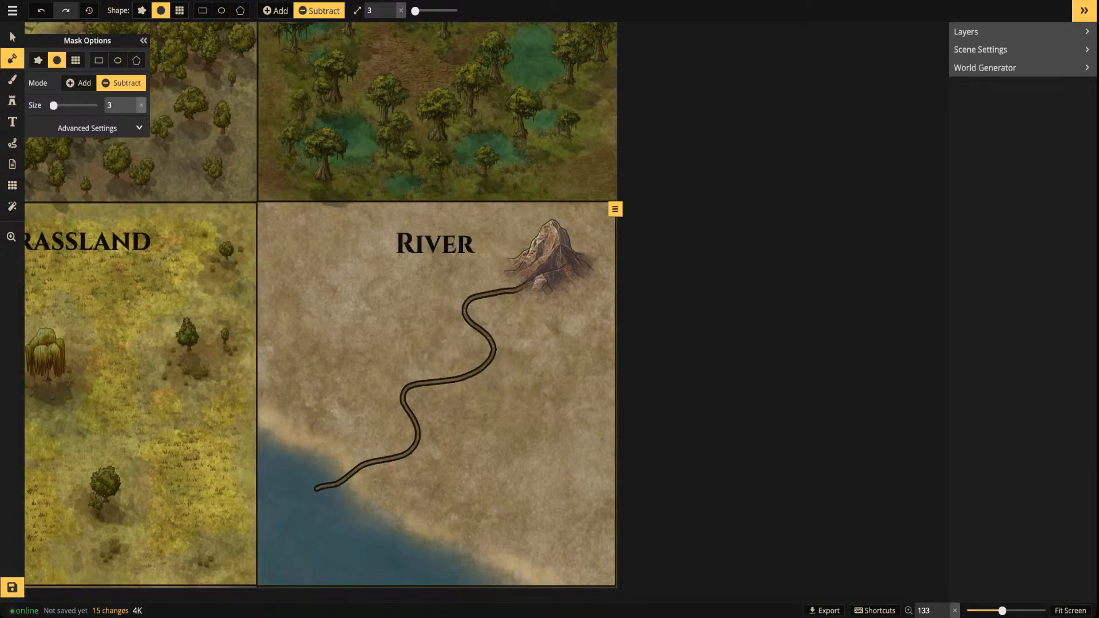
{"action": "left_click", "coordinate": [87, 127]}
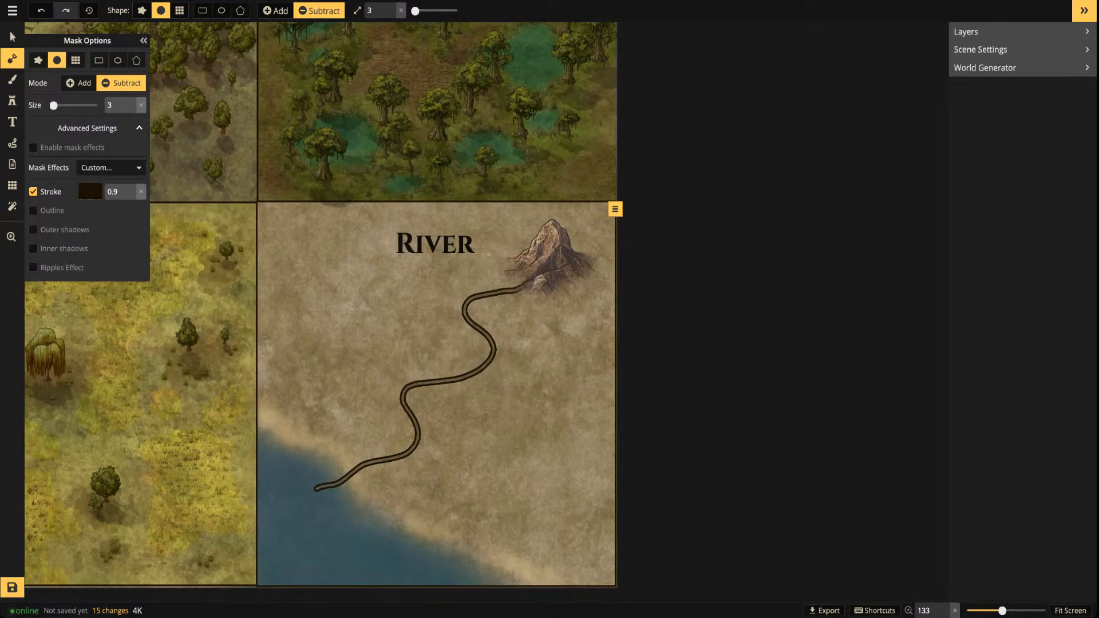
{"action": "left_click", "coordinate": [34, 191]}
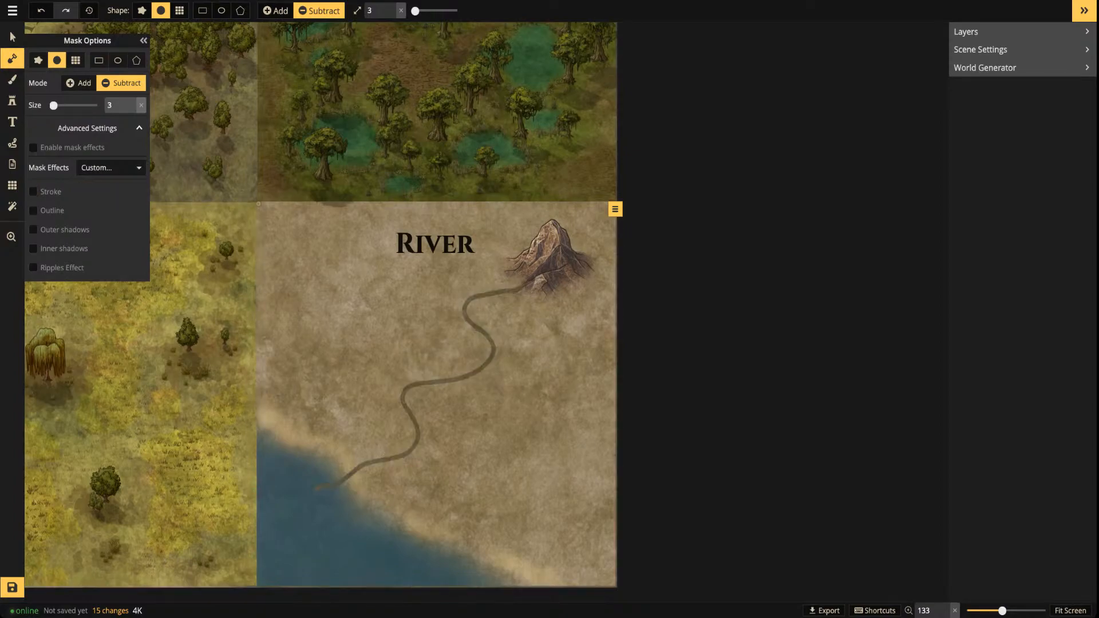
{"action": "scroll", "coordinate": [223, 172], "scroll_direction": "down", "scroll_amount": 3}
{"action": "left_click_drag", "start_coordinate": [223, 172], "coordinate": [443, 183]}
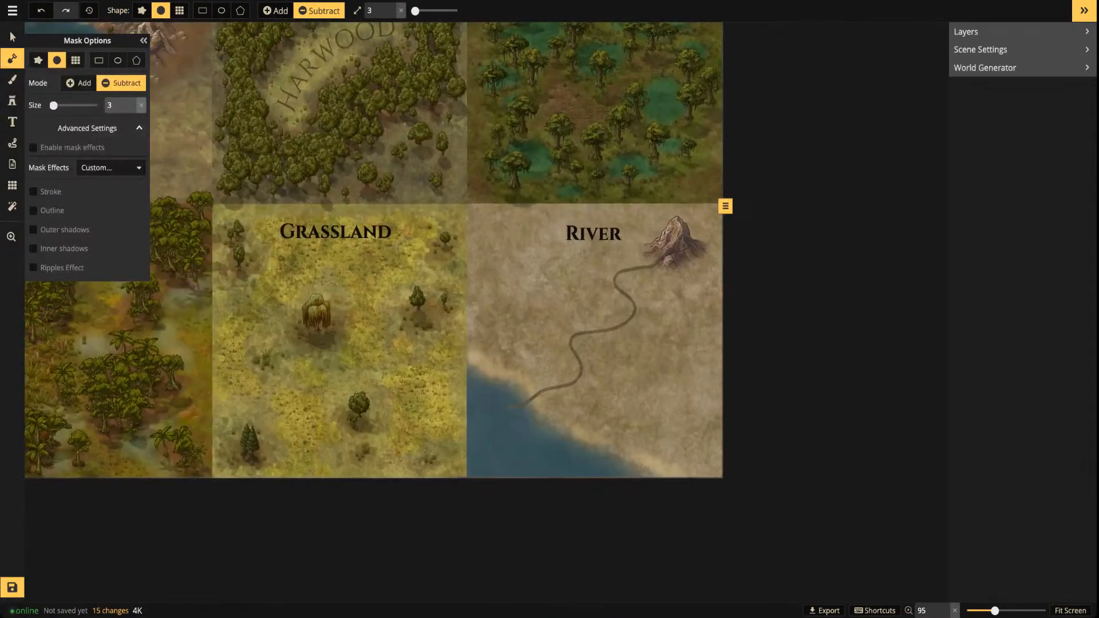
{"action": "scroll", "coordinate": [509, 160], "scroll_direction": "down", "scroll_amount": 2}
{"action": "left_click_drag", "start_coordinate": [509, 160], "coordinate": [429, 183]}
{"action": "scroll", "coordinate": [524, 323], "scroll_direction": "up", "scroll_amount": 3}
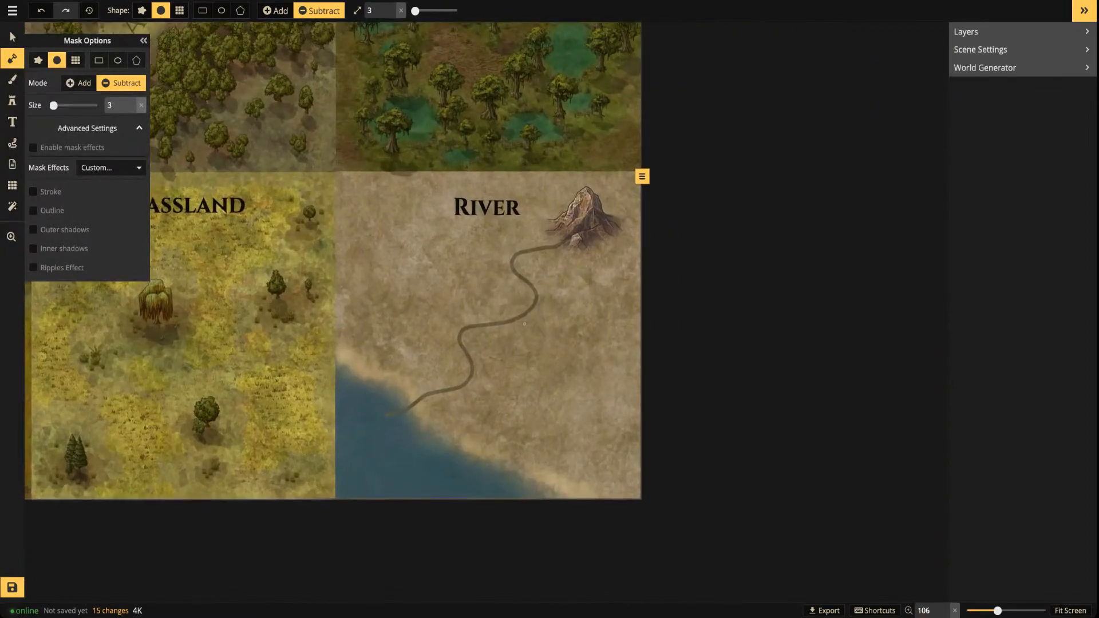
{"action": "scroll", "coordinate": [524, 324], "scroll_direction": "up", "scroll_amount": 7}
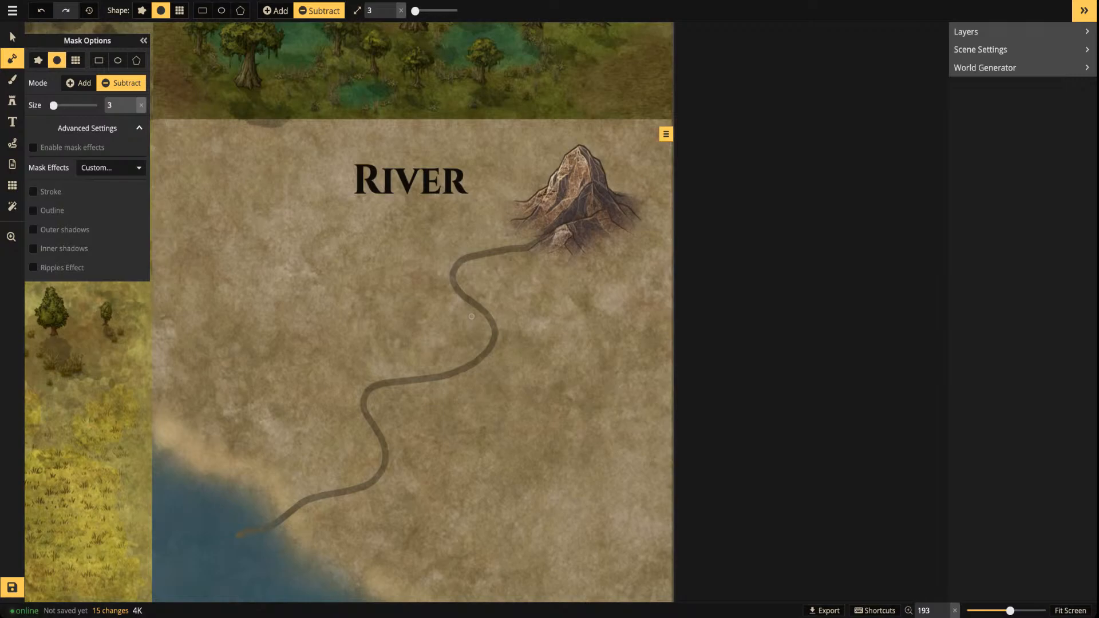
Examine the Mountain Lake panel's lake, river and mountain streams, comparing them with the River panel
{"action": "scroll", "coordinate": [470, 317], "scroll_direction": "down", "scroll_amount": 5}
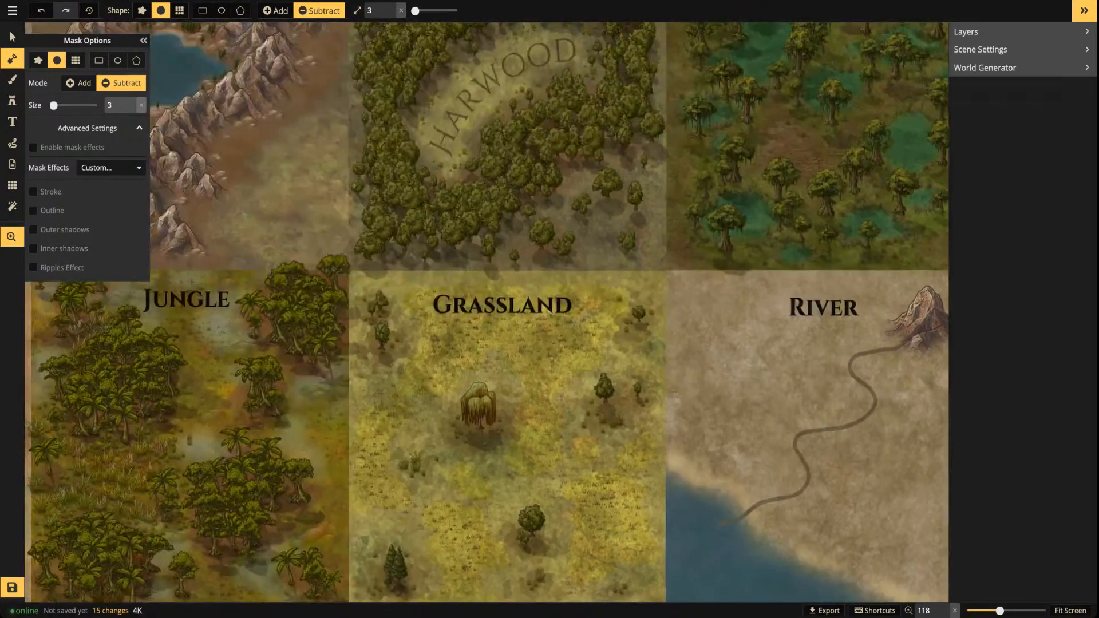
{"action": "scroll", "coordinate": [487, 312], "scroll_direction": "down", "scroll_amount": 3}
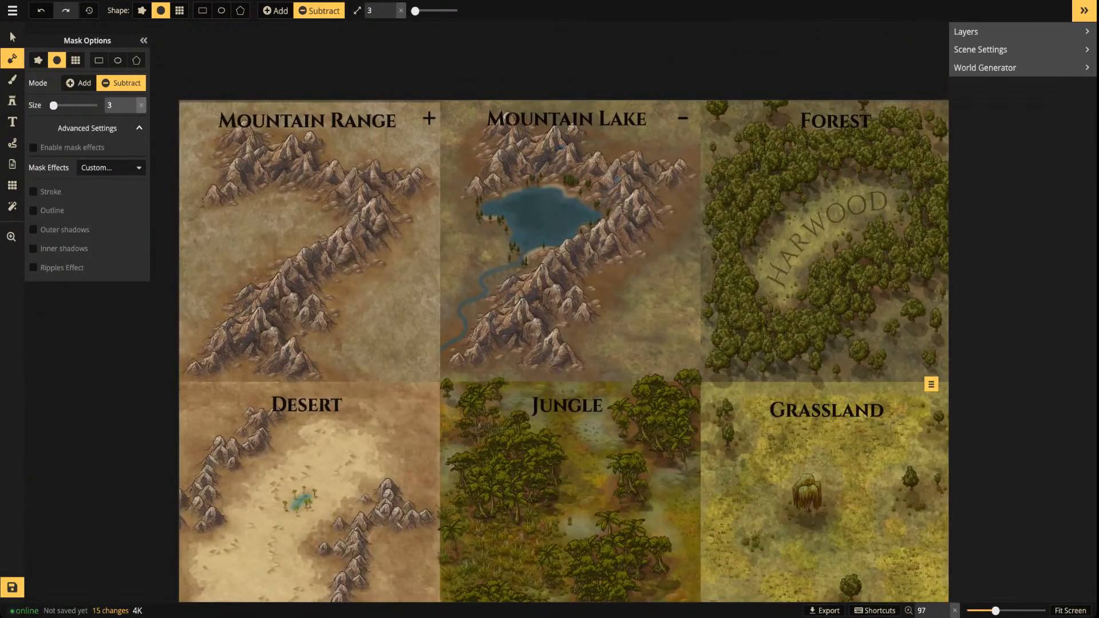
{"action": "scroll", "coordinate": [575, 209], "scroll_direction": "up", "scroll_amount": 8}
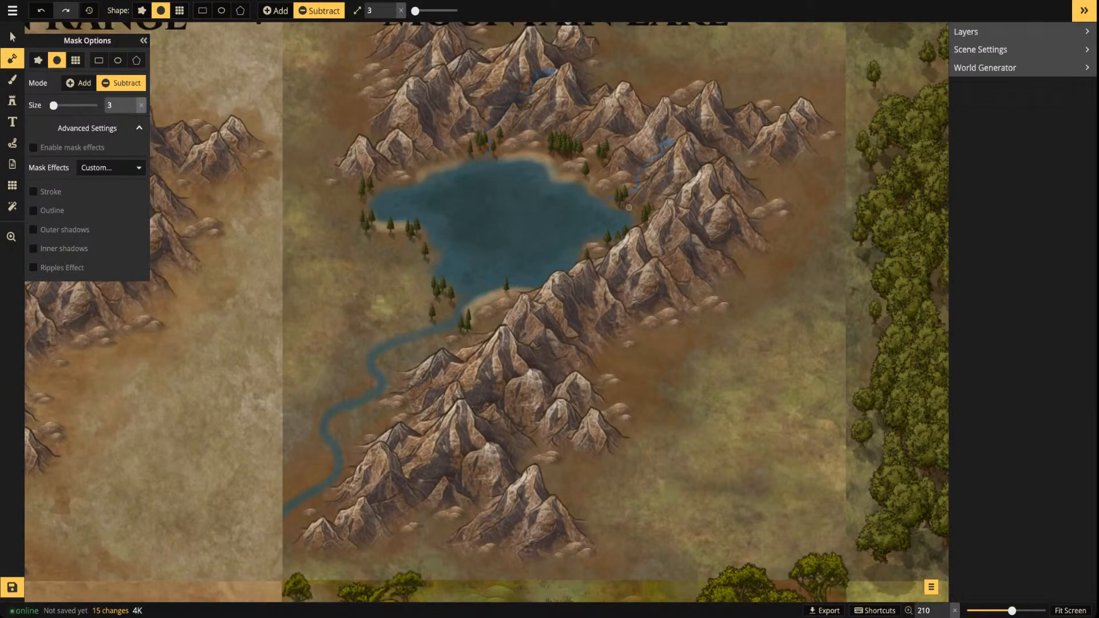
{"action": "scroll", "coordinate": [658, 153], "scroll_direction": "up", "scroll_amount": 5}
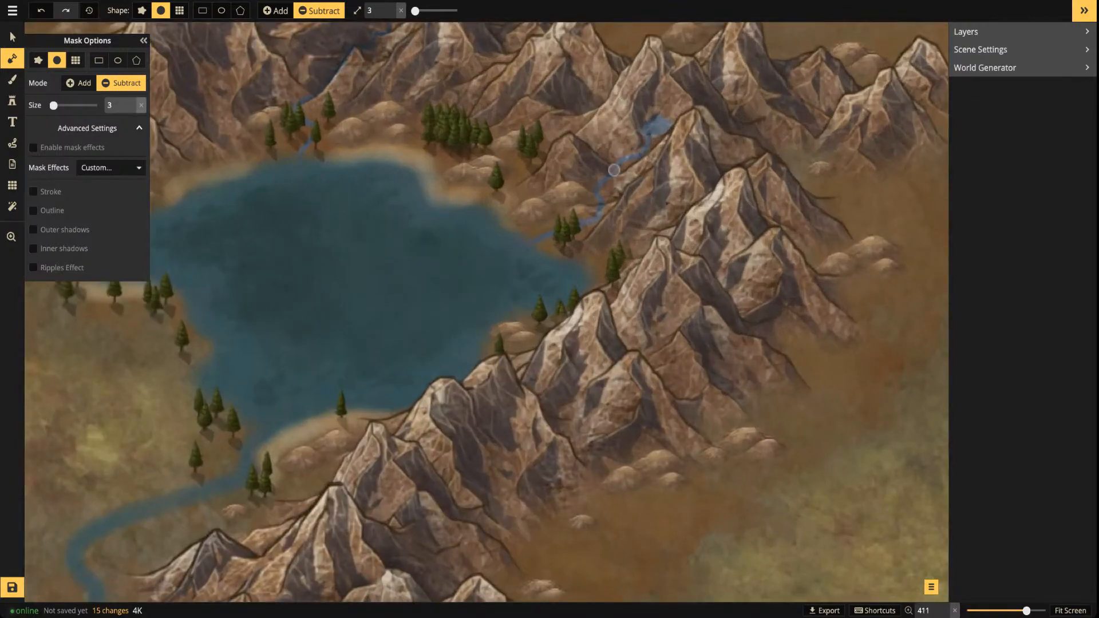
{"action": "scroll", "coordinate": [542, 213], "scroll_direction": "down", "scroll_amount": 5}
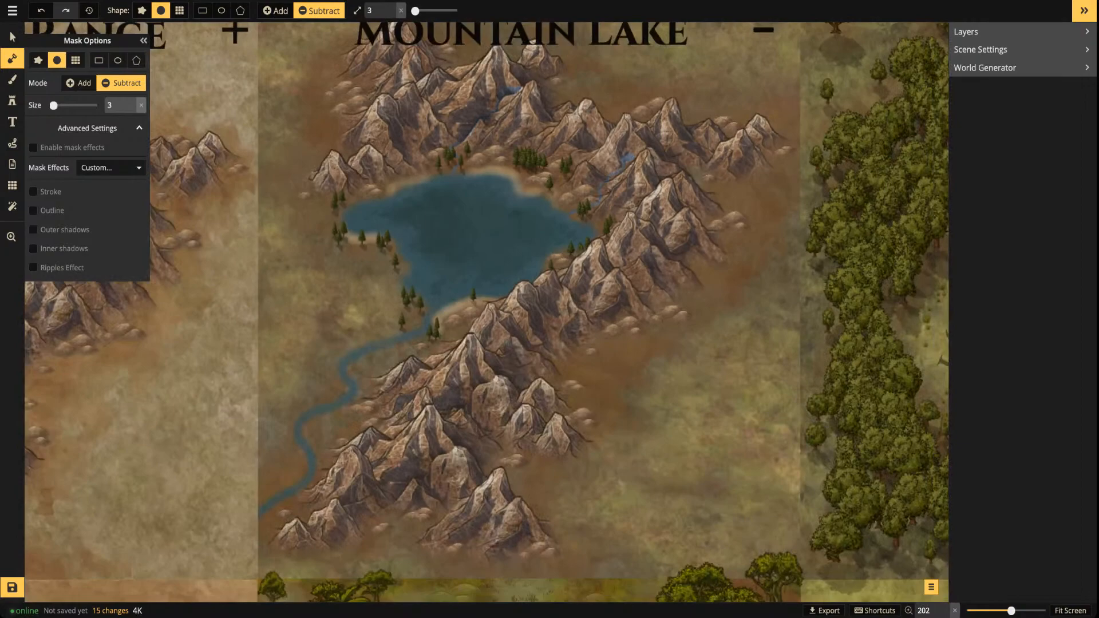
{"action": "left_click_drag", "start_coordinate": [590, 219], "coordinate": [473, 218]}
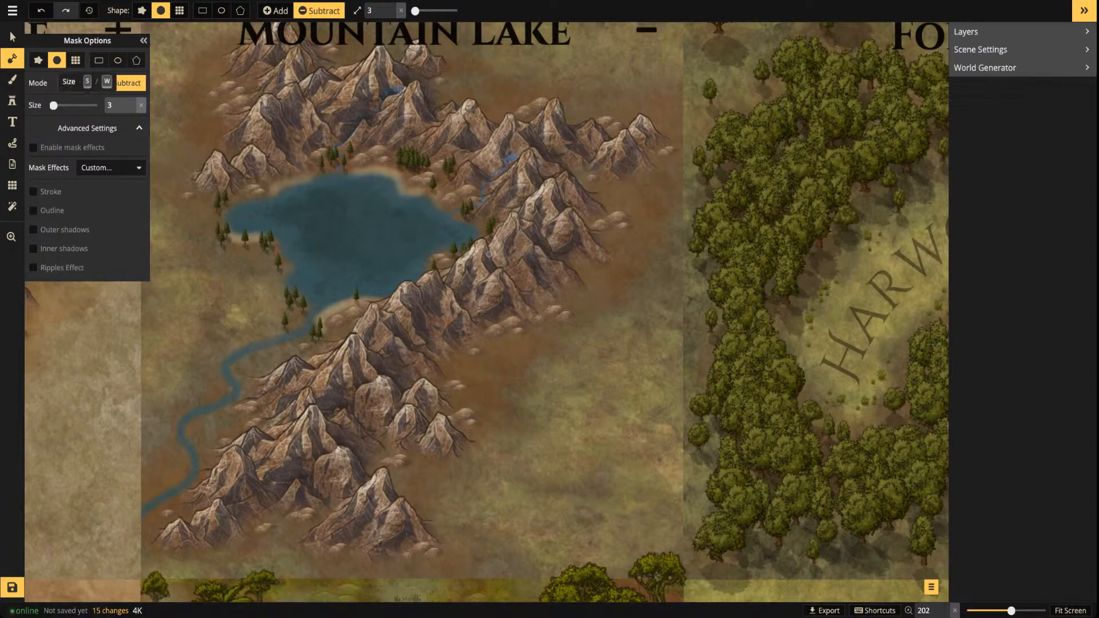
{"action": "key", "text": "space"}
{"action": "left_click_drag", "start_coordinate": [787, 308], "coordinate": [347, 215]}
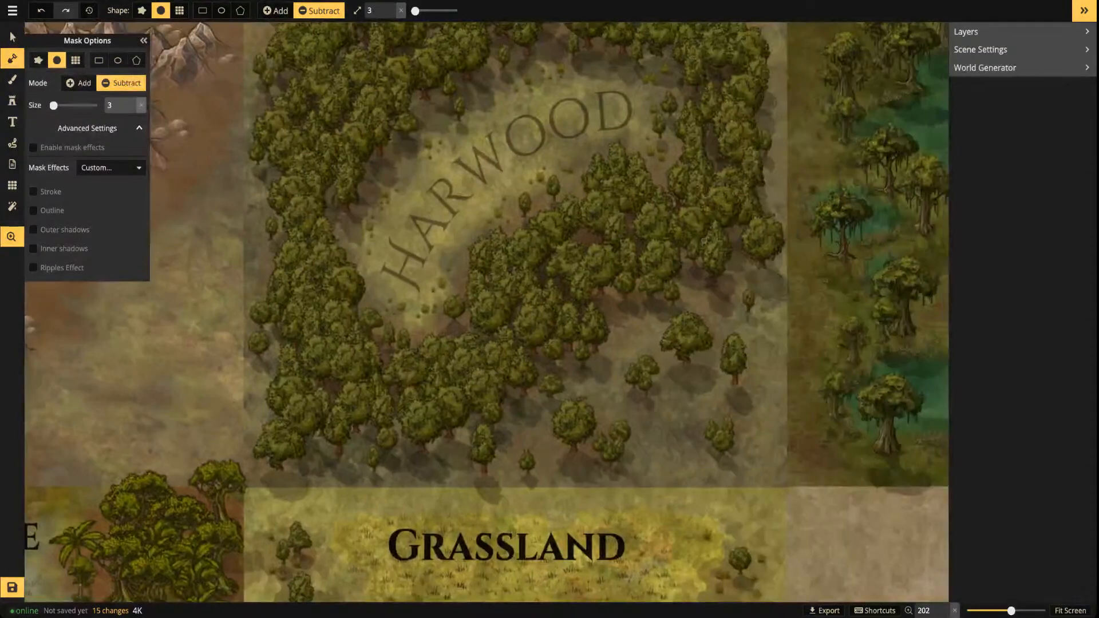
{"action": "left_click_drag", "start_coordinate": [668, 235], "coordinate": [369, 167]}
{"action": "left_click_drag", "start_coordinate": [764, 285], "coordinate": [473, 126]}
{"action": "left_click_drag", "start_coordinate": [671, 255], "coordinate": [624, 185]}
{"action": "key", "text": "space"}
{"action": "left_click_drag", "start_coordinate": [409, 272], "coordinate": [483, 207]}
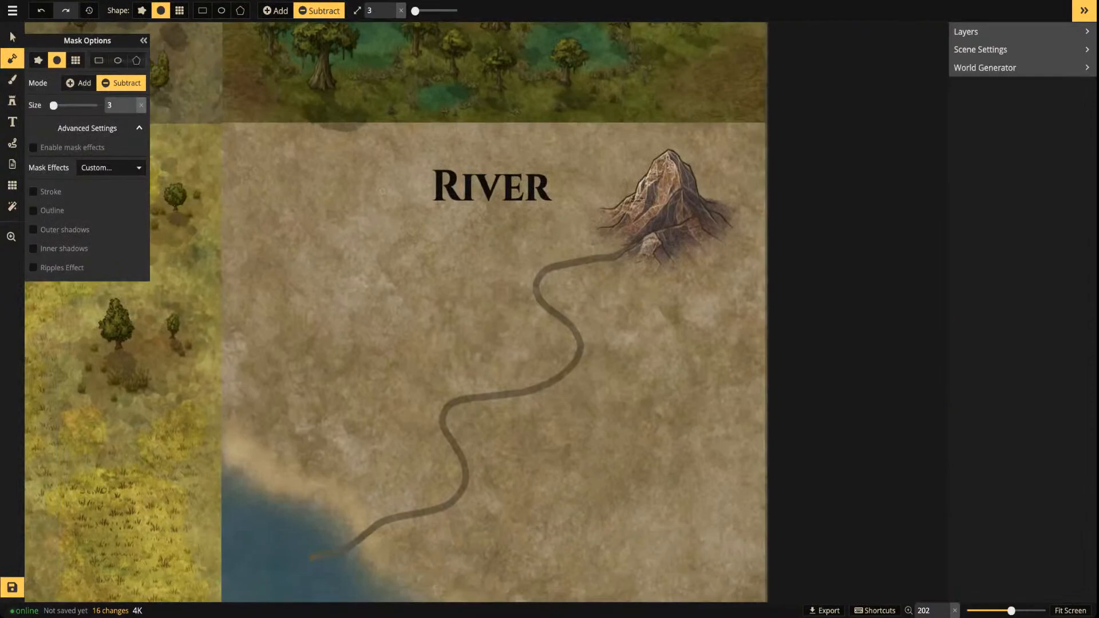
Undo the carved river in the River panel and turn the mask's stroke effect back on
{"action": "key", "text": "ctrl+z"}
{"action": "key", "text": "ctrl+z"}
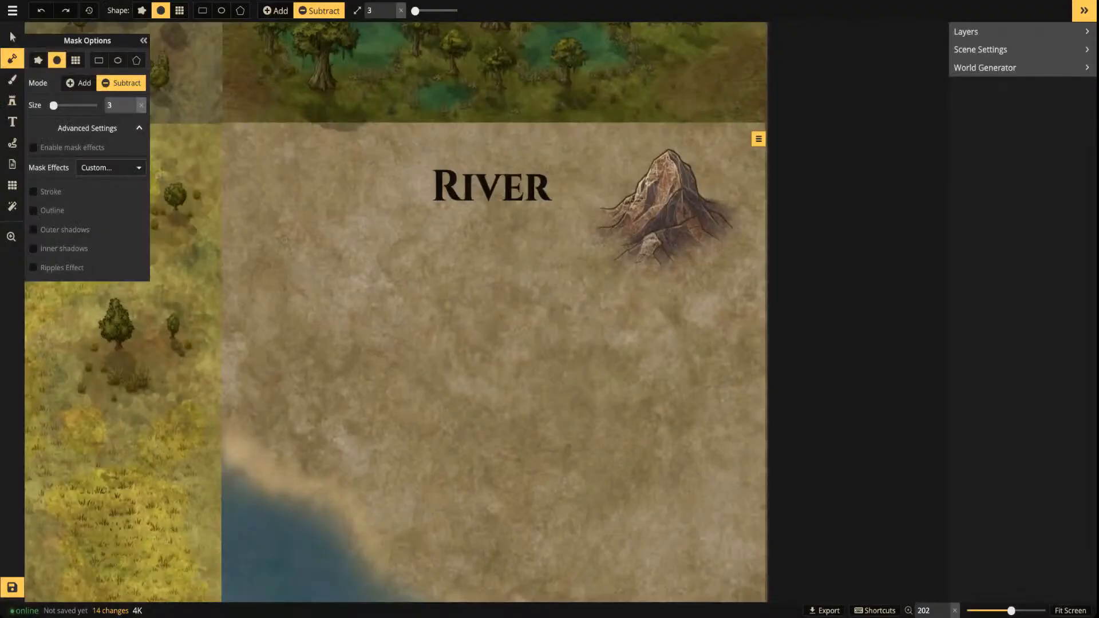
{"action": "left_click", "coordinate": [33, 210]}
{"action": "left_click", "coordinate": [33, 191]}
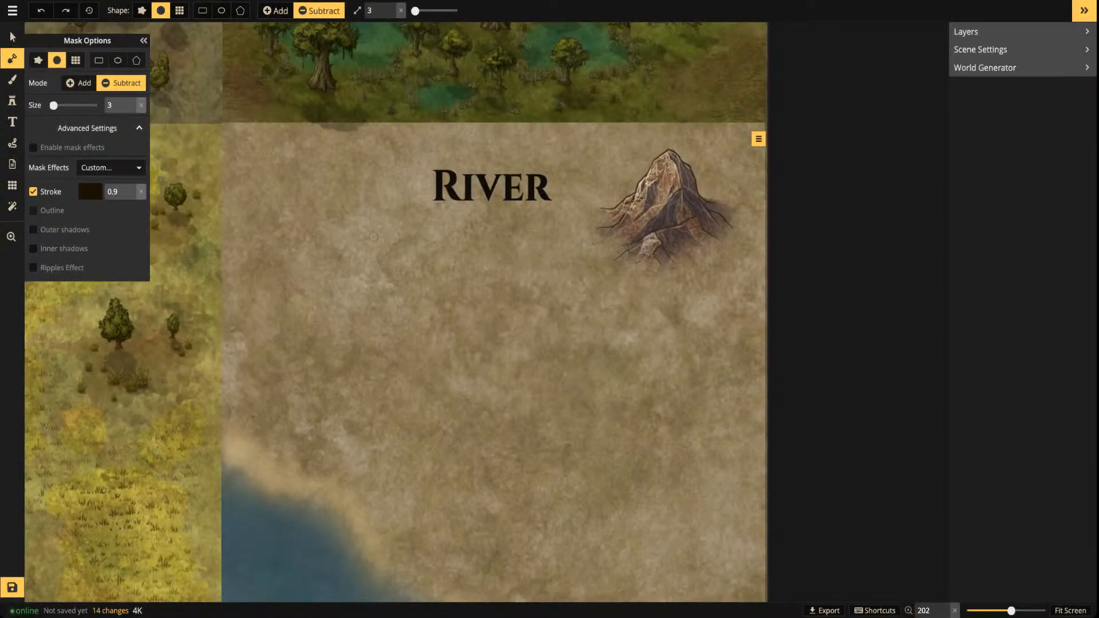
{"action": "scroll", "coordinate": [373, 237], "scroll_direction": "down", "scroll_amount": 3}
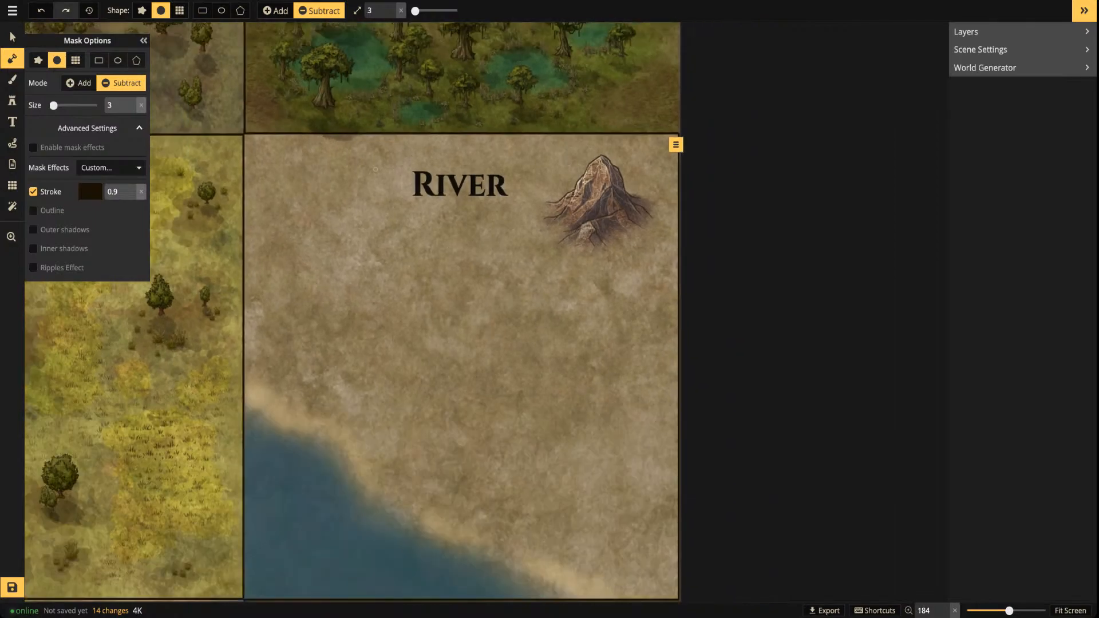
{"action": "scroll", "coordinate": [488, 253], "scroll_direction": "up", "scroll_amount": 2}
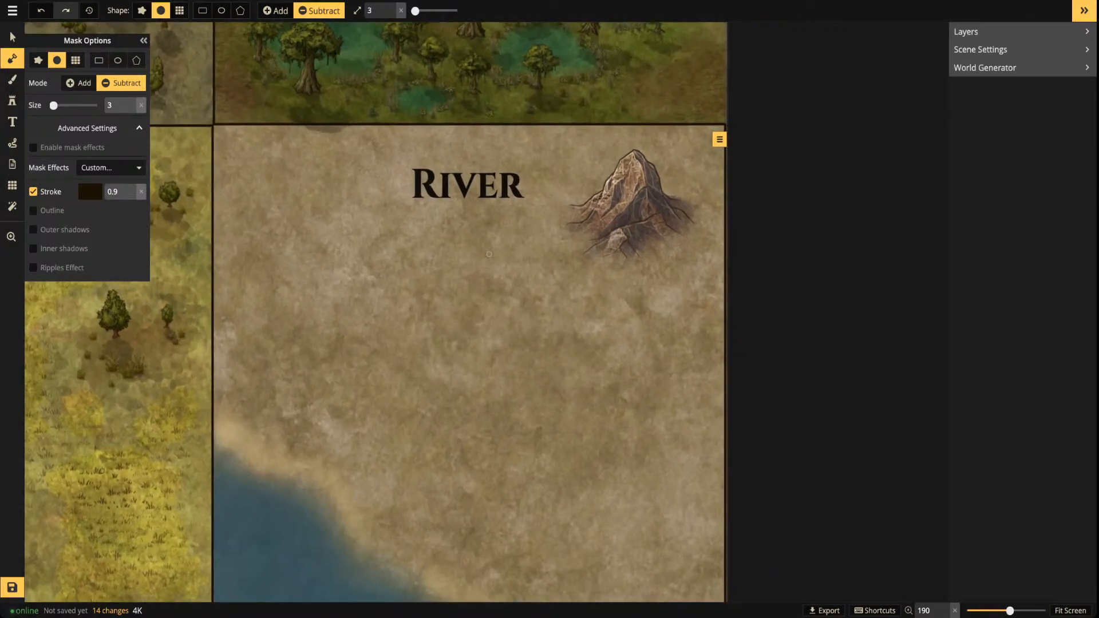
{"action": "left_click", "coordinate": [303, 317]}
{"action": "left_click_drag", "start_coordinate": [304, 317], "coordinate": [315, 320]}
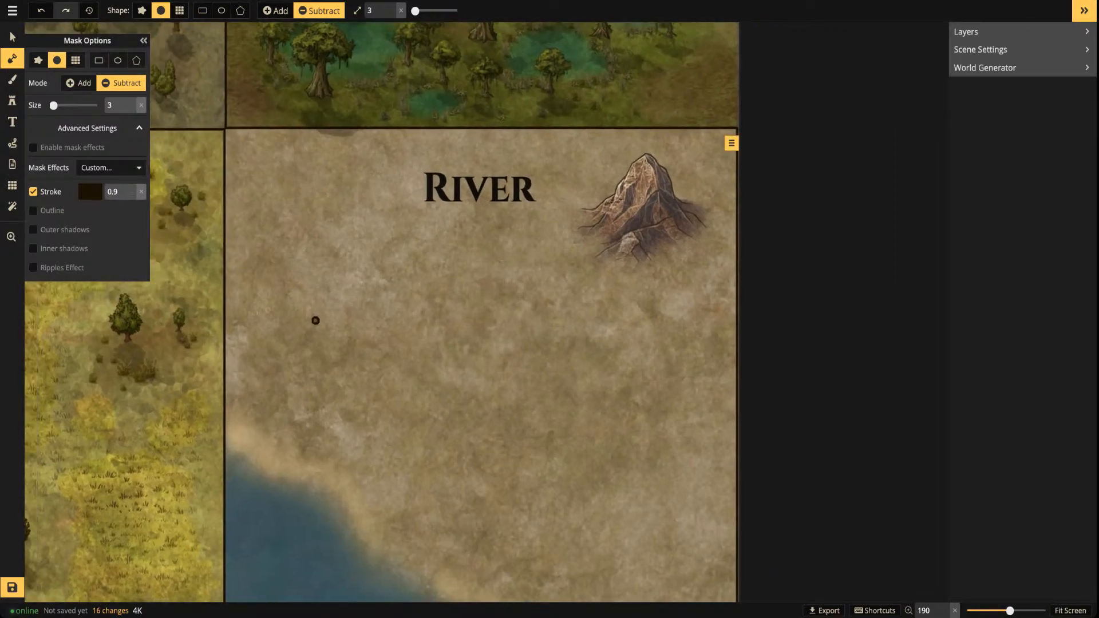
{"action": "key", "text": "ctrl+z"}
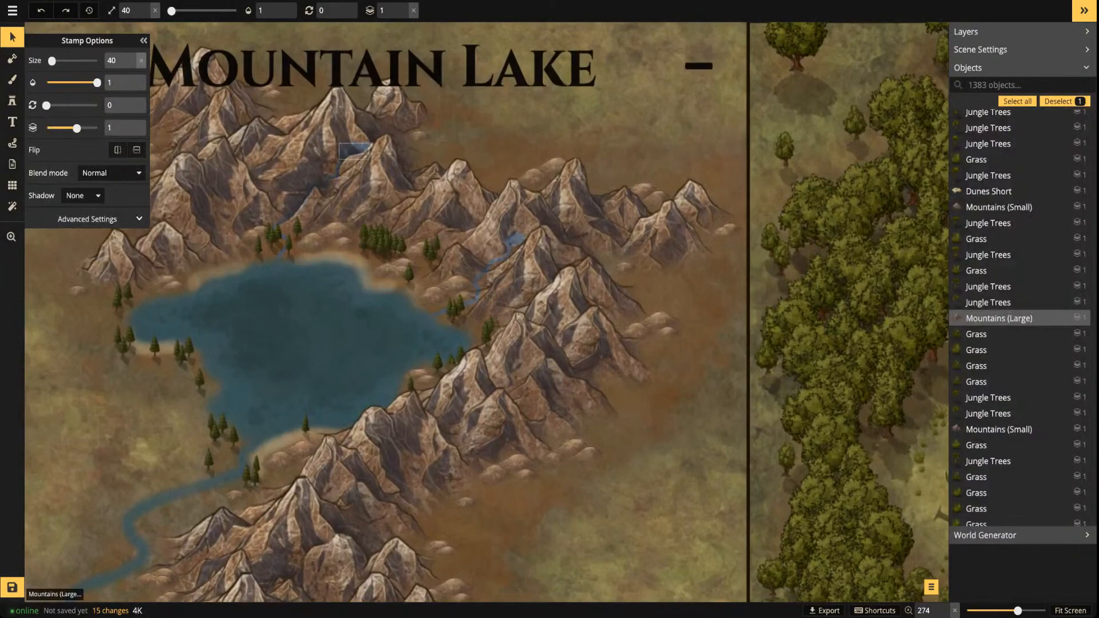
Draw a short blue path of width 1.5 on the mountains above the Mountain Lake's water and set its blend mode to Hue
{"action": "left_click", "coordinate": [354, 150]}
{"action": "left_click", "coordinate": [12, 143]}
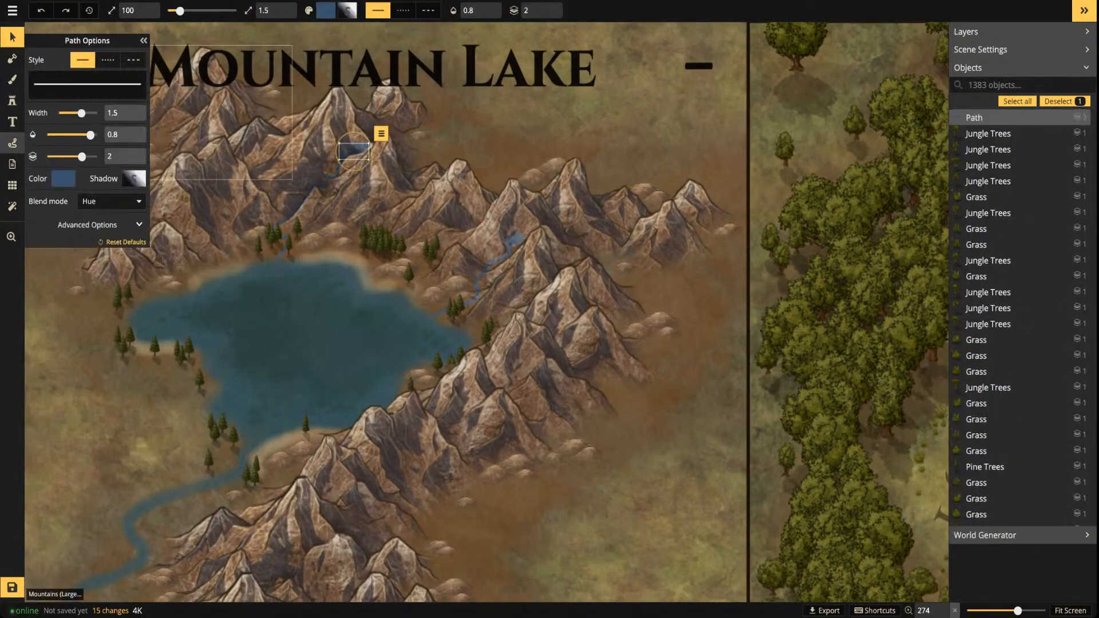
{"action": "mouse_move", "coordinate": [224, 177]}
{"action": "left_mouse_down"}
{"action": "mouse_move", "coordinate": [256, 171]}
{"action": "mouse_move", "coordinate": [212, 192]}
{"action": "left_mouse_up"}
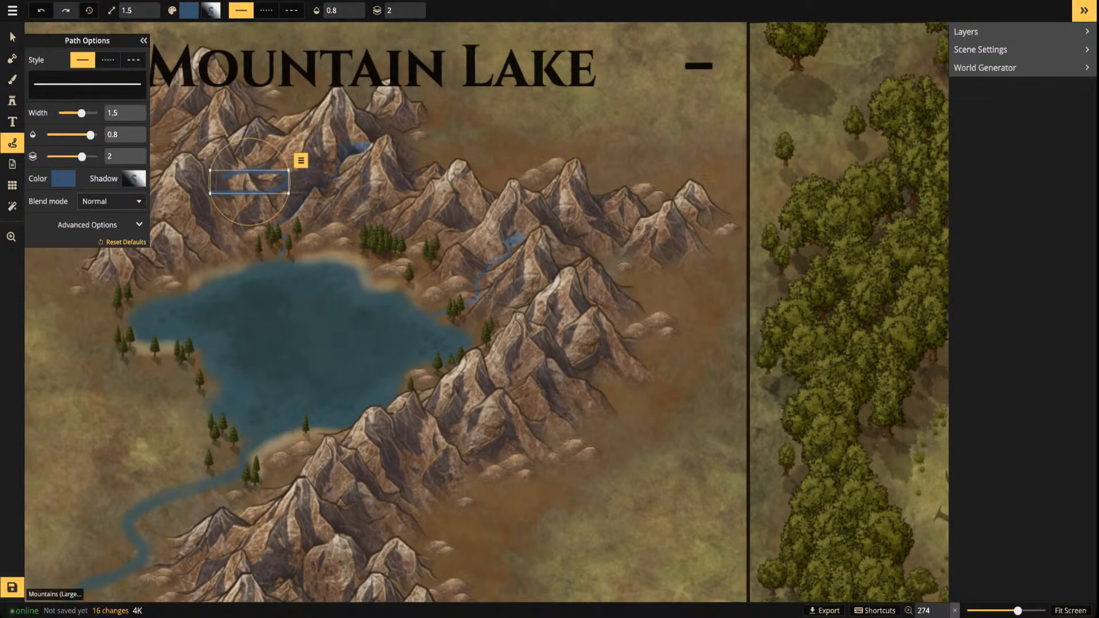
{"action": "left_click", "coordinate": [112, 200]}
{"action": "scroll", "coordinate": [86, 333], "scroll_direction": "down", "scroll_amount": 5}
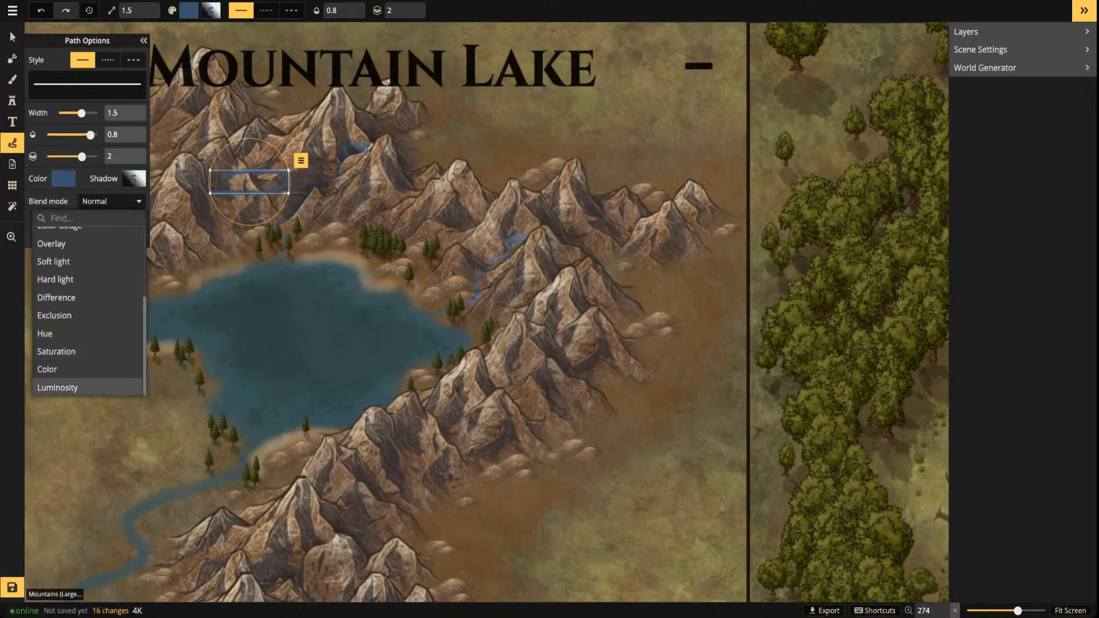
{"action": "left_click", "coordinate": [86, 333]}
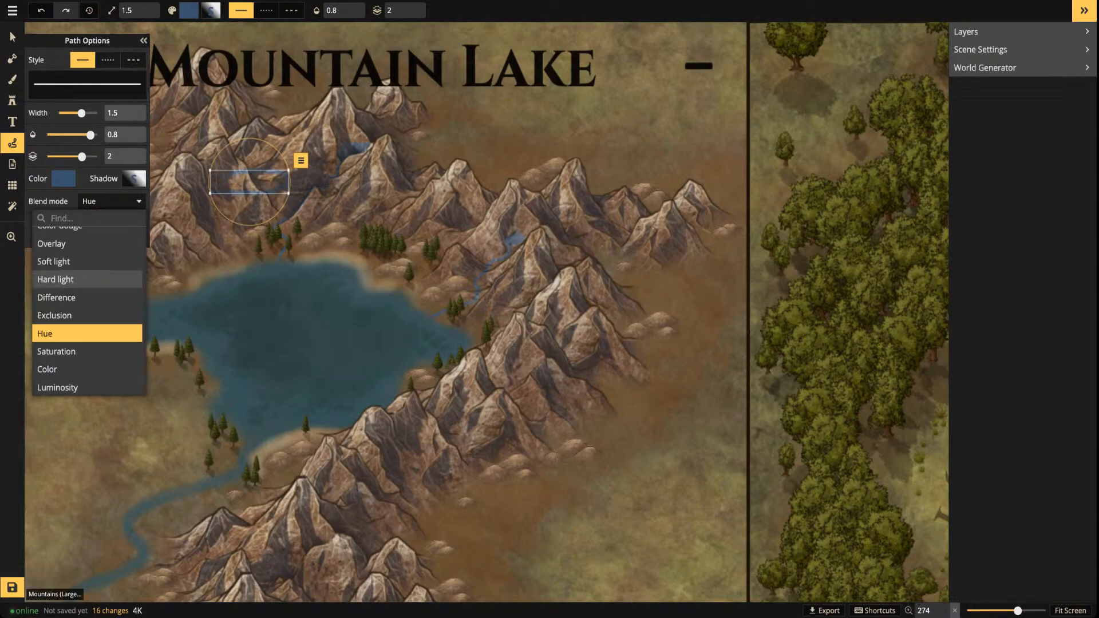
{"action": "key", "text": "Escape"}
Delete the single brown mountain beside the title in the River panel
{"action": "scroll", "coordinate": [372, 319], "scroll_direction": "down", "scroll_amount": 4}
{"action": "left_click_drag", "start_coordinate": [858, 320], "coordinate": [74, 300]}
{"action": "left_click_drag", "start_coordinate": [549, 572], "coordinate": [687, 37]}
{"action": "scroll", "coordinate": [378, 187], "scroll_direction": "down", "scroll_amount": 2}
{"action": "left_click_drag", "start_coordinate": [753, 140], "coordinate": [568, 234]}
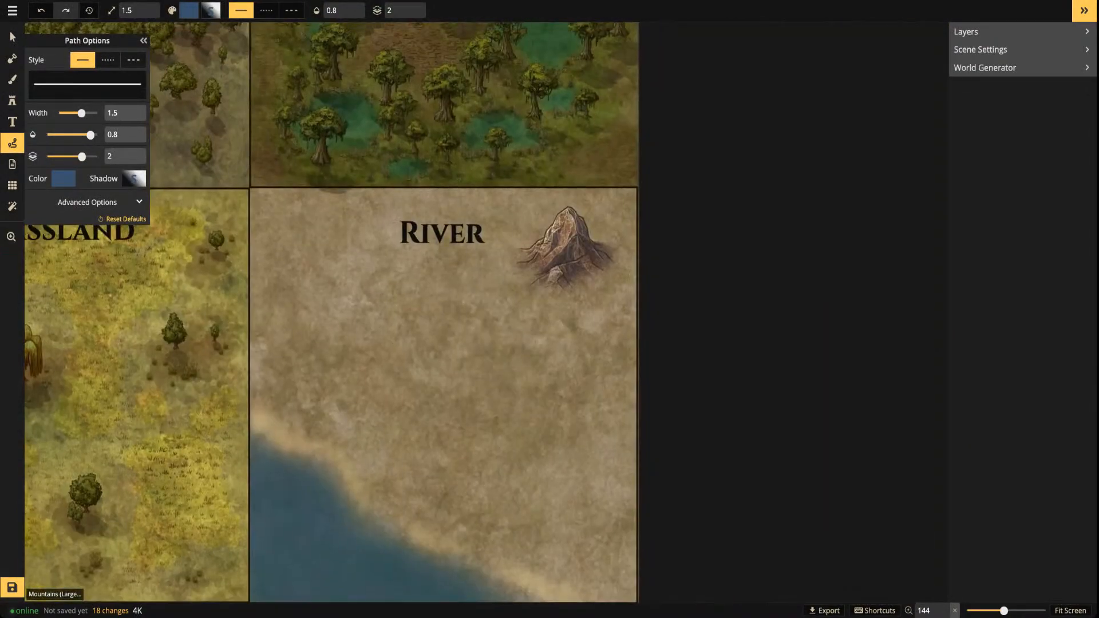
{"action": "scroll", "coordinate": [568, 233], "scroll_direction": "up", "scroll_amount": 7}
{"action": "scroll", "coordinate": [565, 239], "scroll_direction": "up", "scroll_amount": 5}
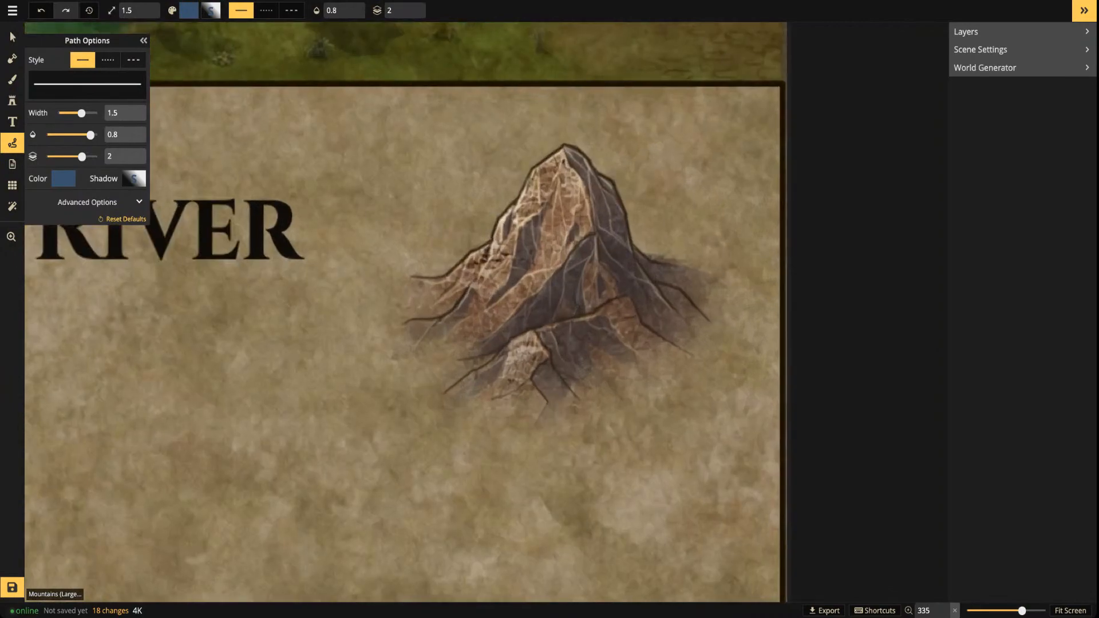
{"action": "key", "text": "s"}
{"action": "left_click", "coordinate": [565, 239]}
{"action": "key", "text": "Delete"}
{"action": "left_click", "coordinate": [12, 80]}
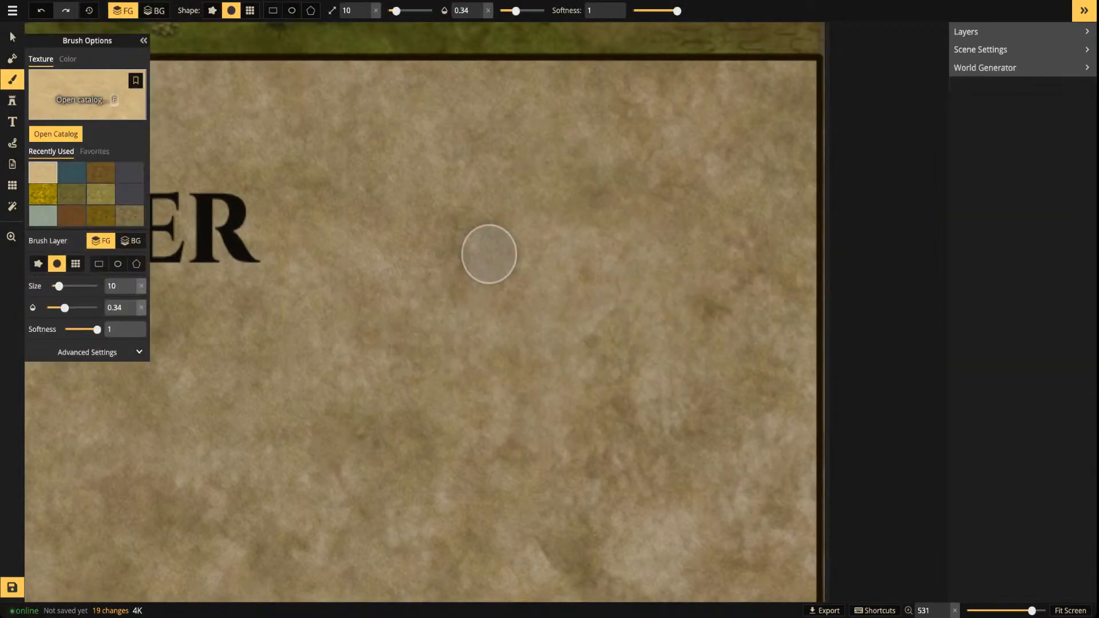
{"action": "left_click", "coordinate": [86, 100]}
{"action": "left_click", "coordinate": [243, 183]}
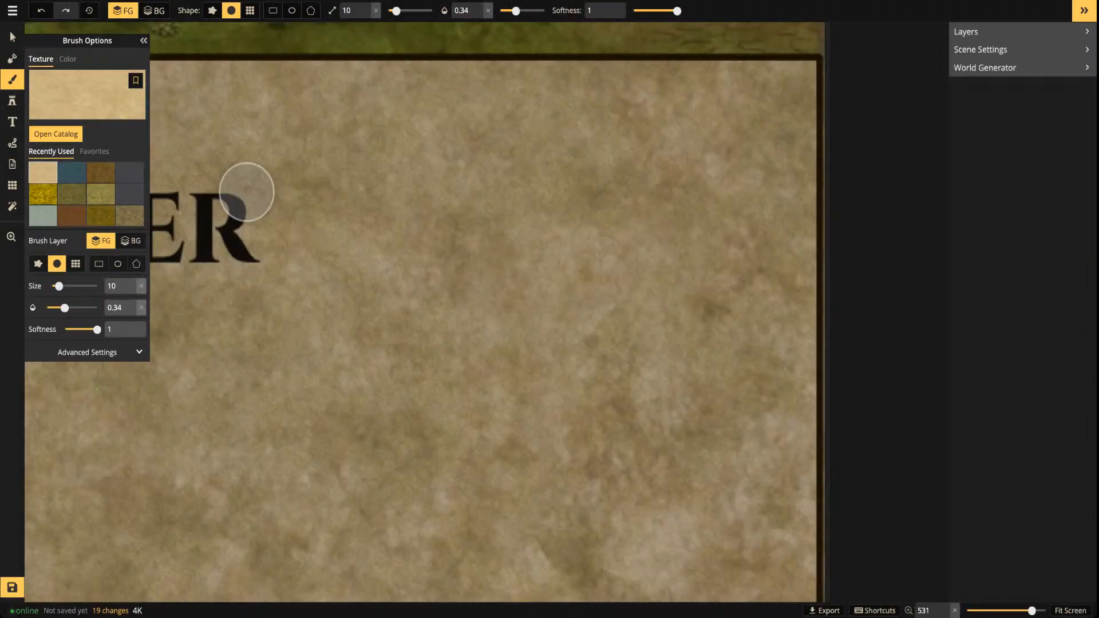
Place a Snow Mountains (Large) stamp at size 20 beside the River title, where the brown mountain stood
{"action": "key", "text": "d"}
{"action": "key", "text": "c"}
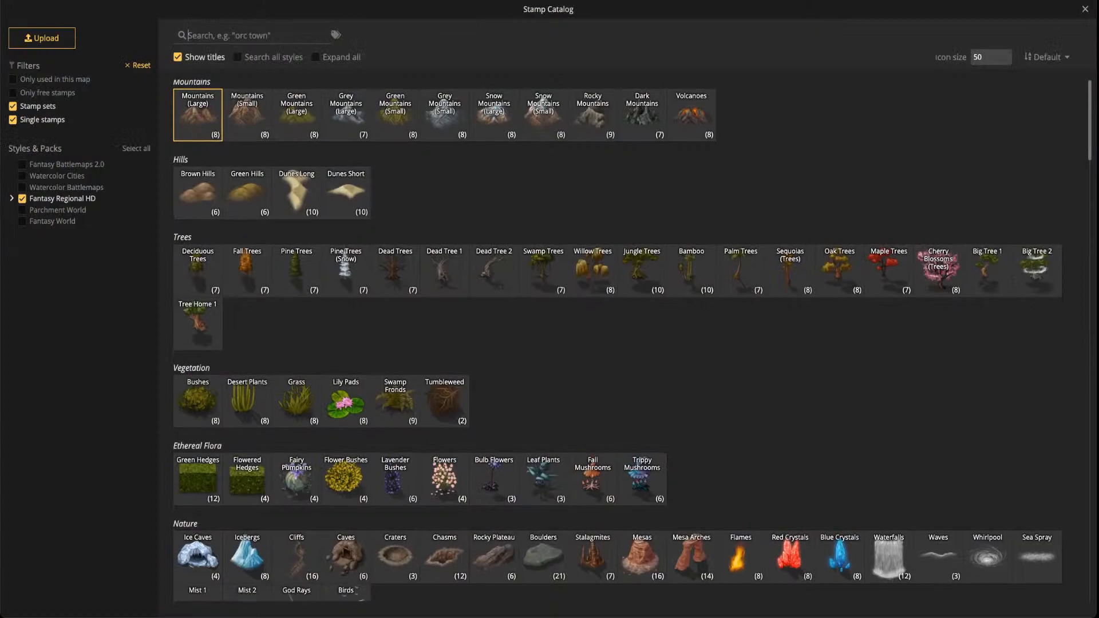
{"action": "scroll", "coordinate": [616, 340], "scroll_direction": "down", "scroll_amount": 2}
{"action": "scroll", "coordinate": [394, 309], "scroll_direction": "up", "scroll_amount": 2}
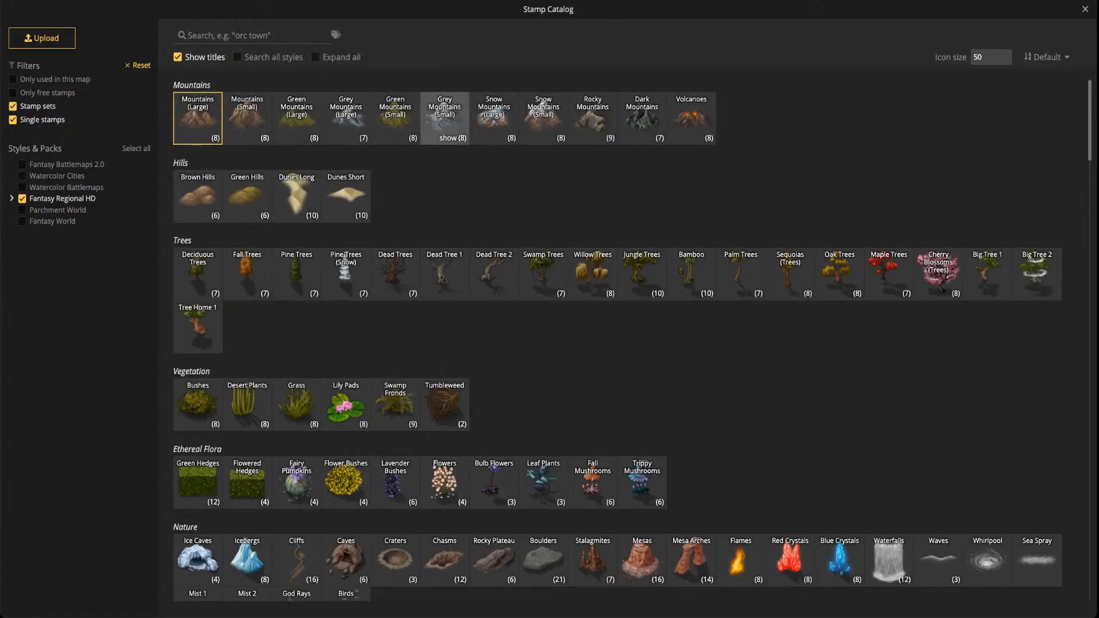
{"action": "left_click", "coordinate": [493, 117]}
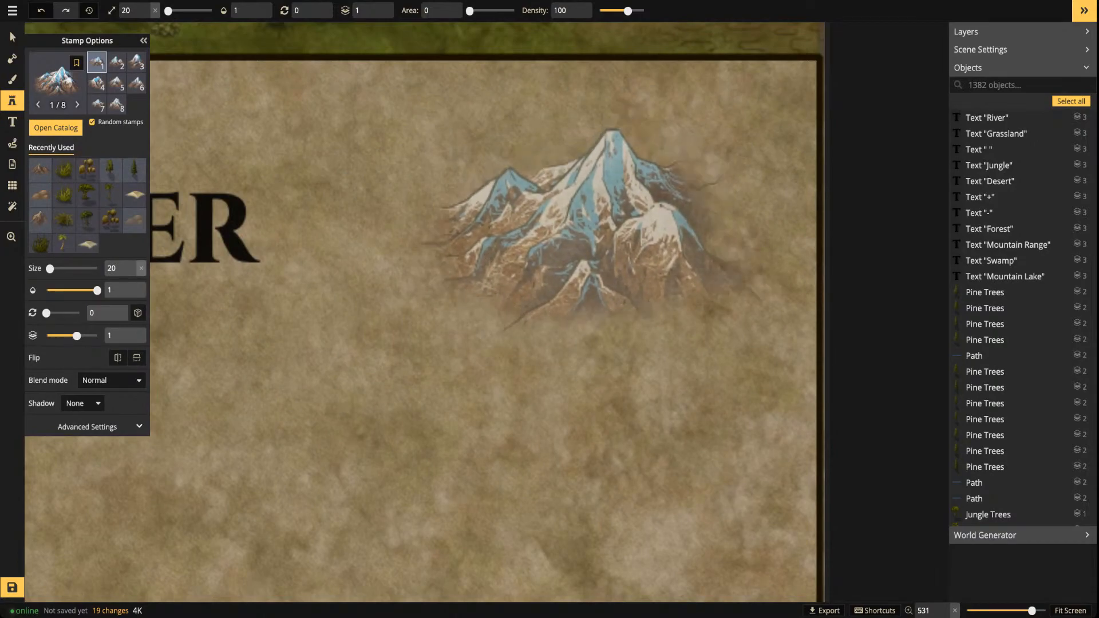
{"action": "left_click", "coordinate": [593, 229]}
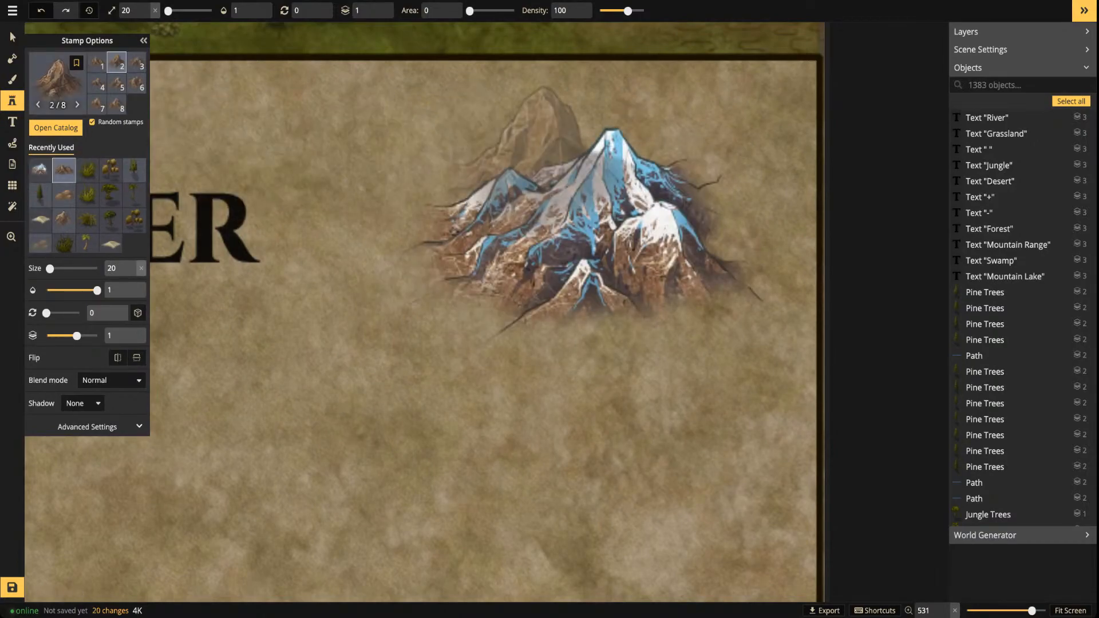
Stamp brown mountains at size 20 around the snowy peak to form a diagonal range across the River panel's upper-right corner
{"action": "left_click", "coordinate": [530, 140]}
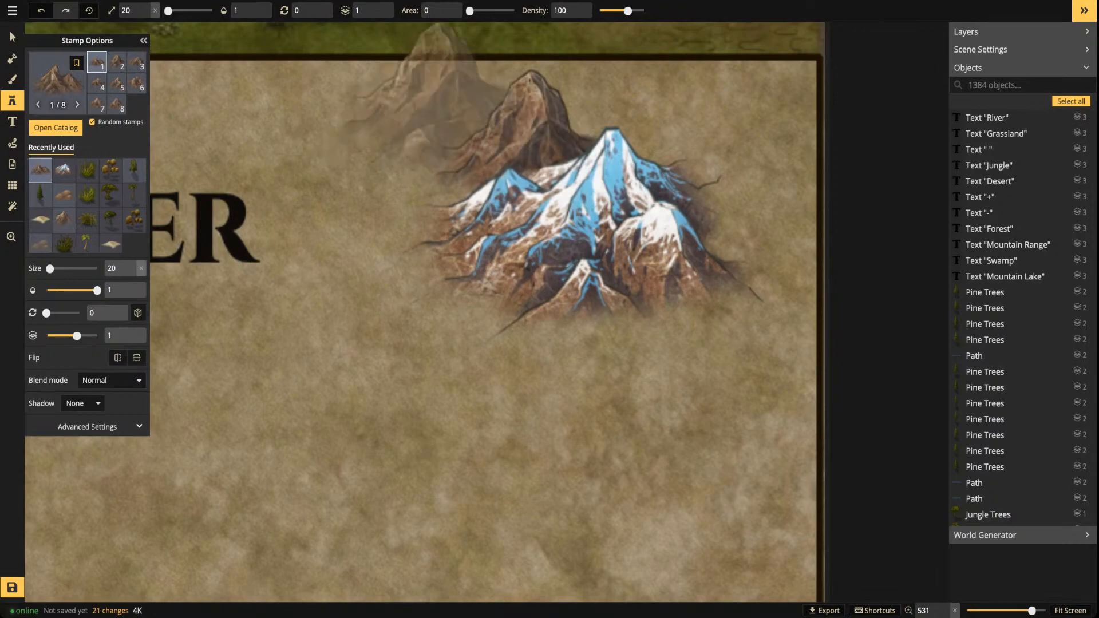
{"action": "left_click", "coordinate": [427, 97]}
{"action": "left_click", "coordinate": [778, 332]}
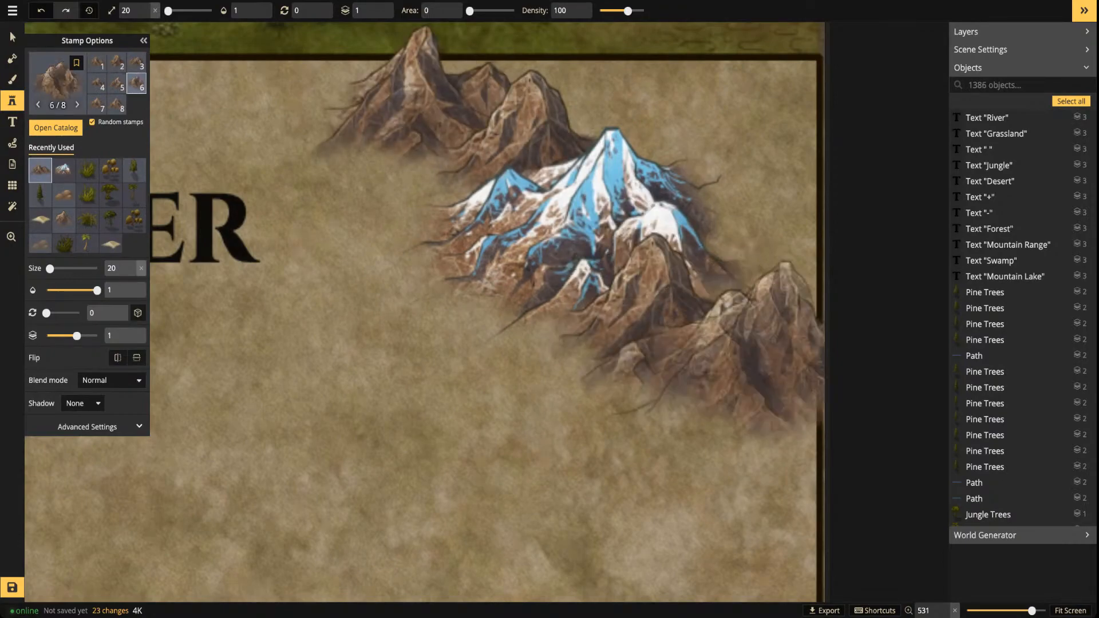
{"action": "left_click", "coordinate": [778, 344]}
{"action": "left_click", "coordinate": [497, 206]}
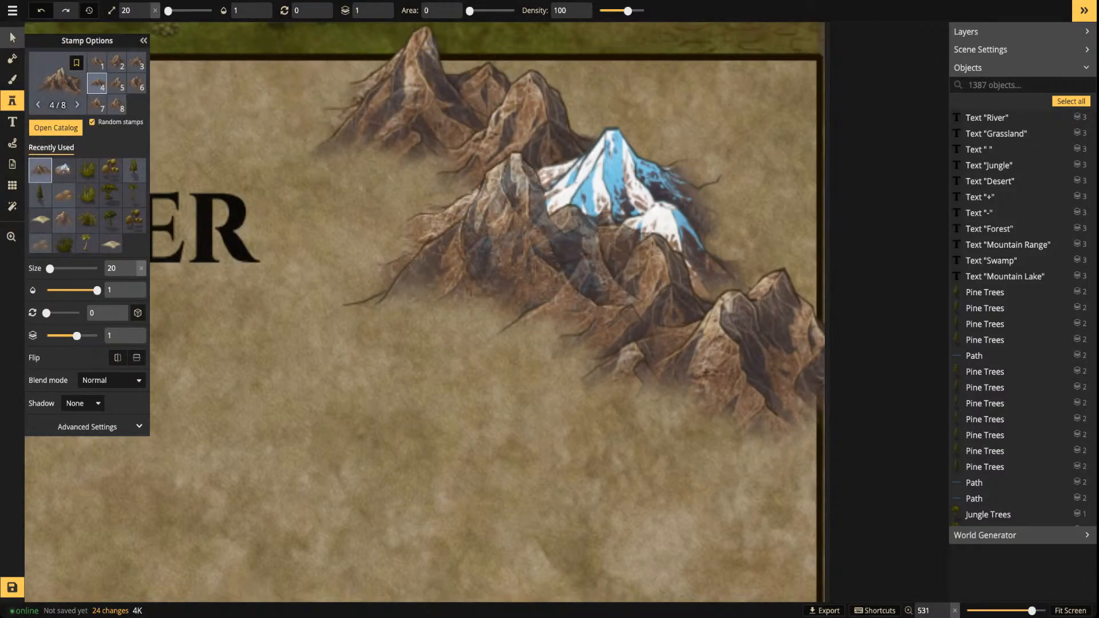
Nudge the brown mountain at the range's upper-left end and the snow-capped mountain slightly right to tighten the range
{"action": "key", "text": "s"}
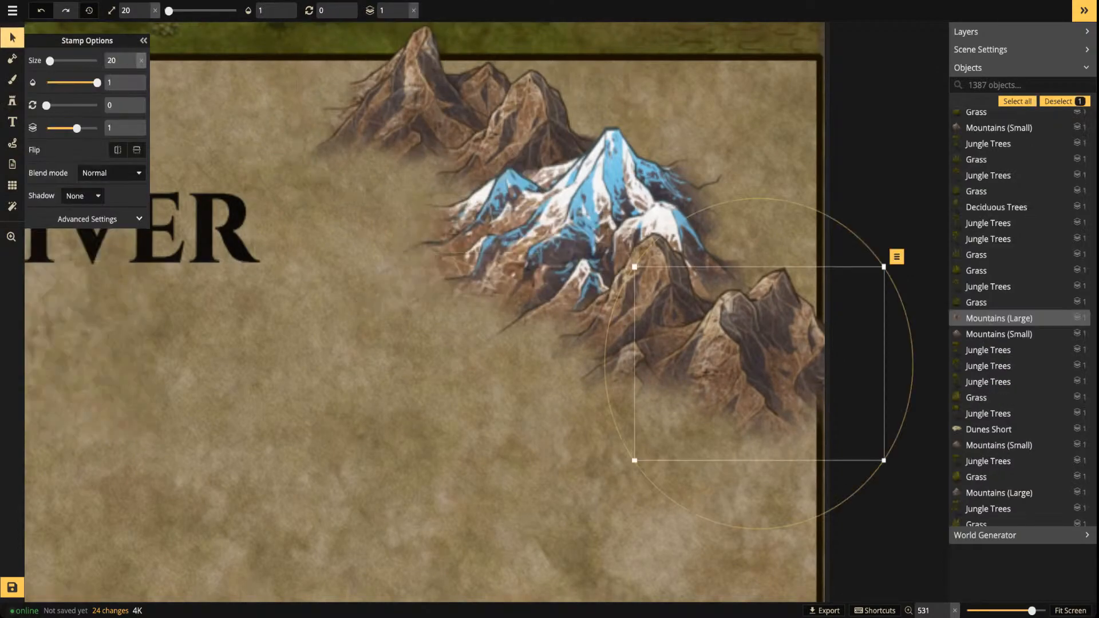
{"action": "left_click_drag", "start_coordinate": [435, 108], "coordinate": [436, 111]}
{"action": "left_click", "coordinate": [597, 160]}
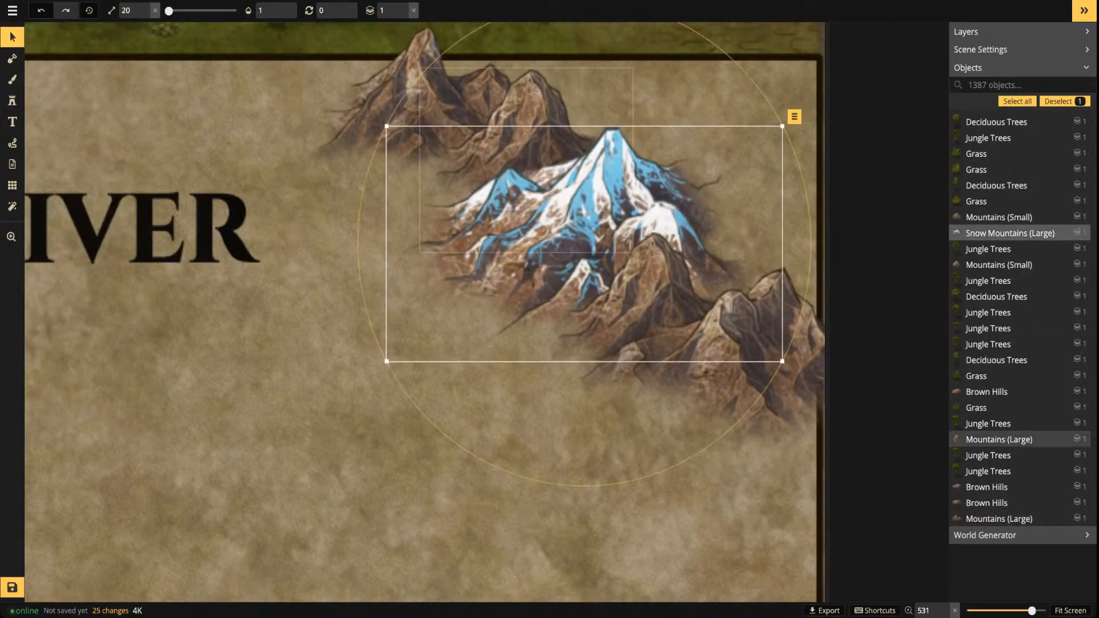
{"action": "scroll", "coordinate": [597, 160], "scroll_direction": "down", "scroll_amount": 2}
{"action": "left_click_drag", "start_coordinate": [597, 161], "coordinate": [601, 162]}
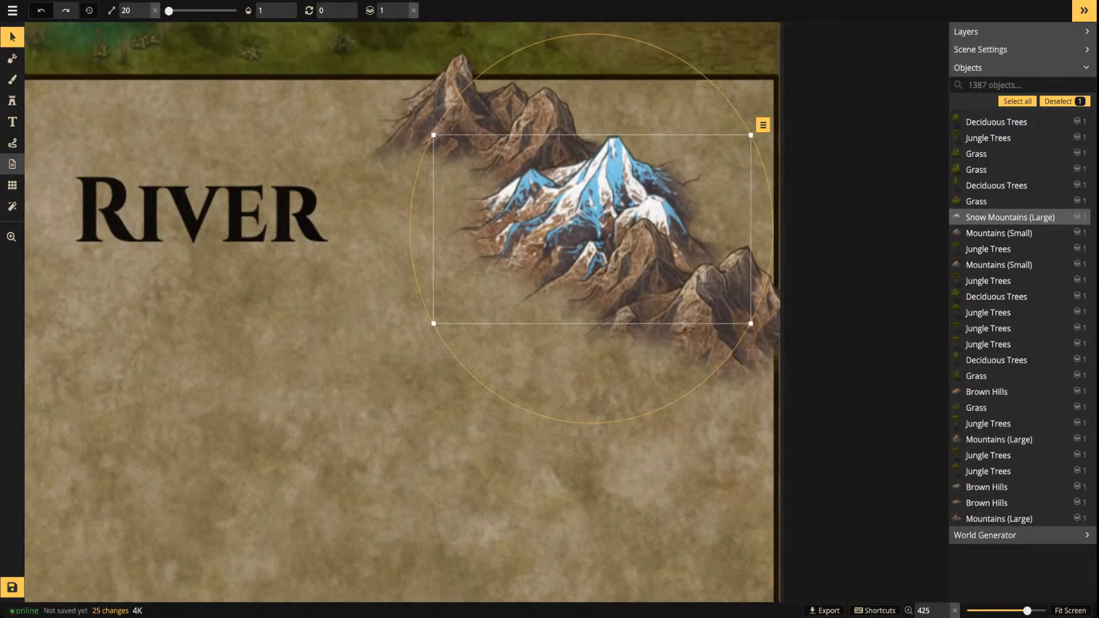
Stretch the snow-capped mountain's height to 136 while keeping its width at 100
{"action": "left_click", "coordinate": [12, 37]}
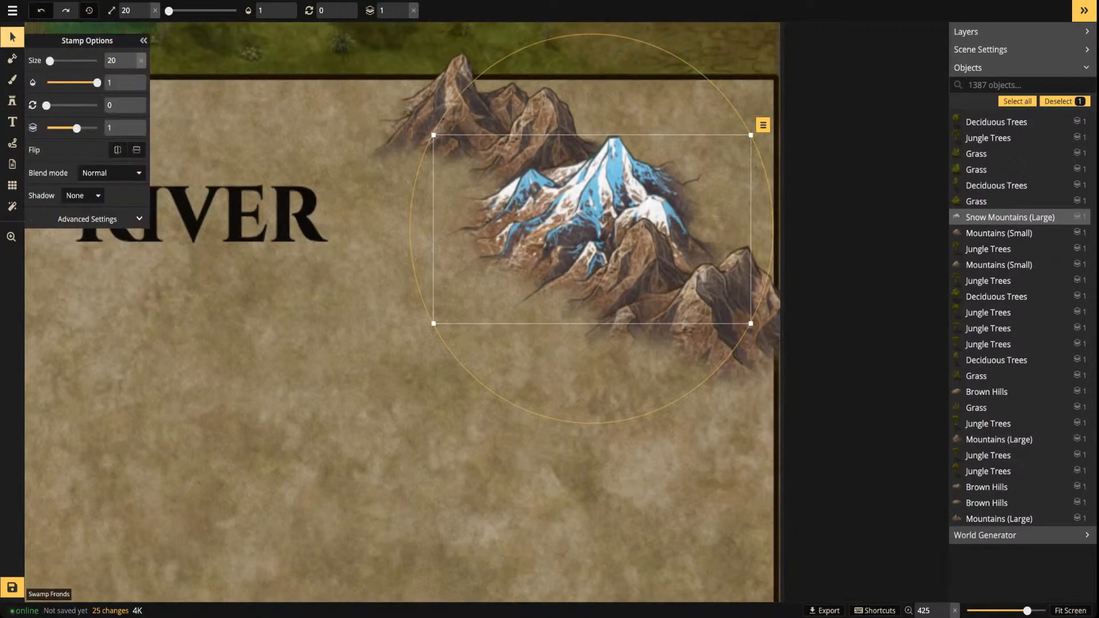
{"action": "left_click", "coordinate": [87, 219]}
{"action": "left_click", "coordinate": [71, 239]}
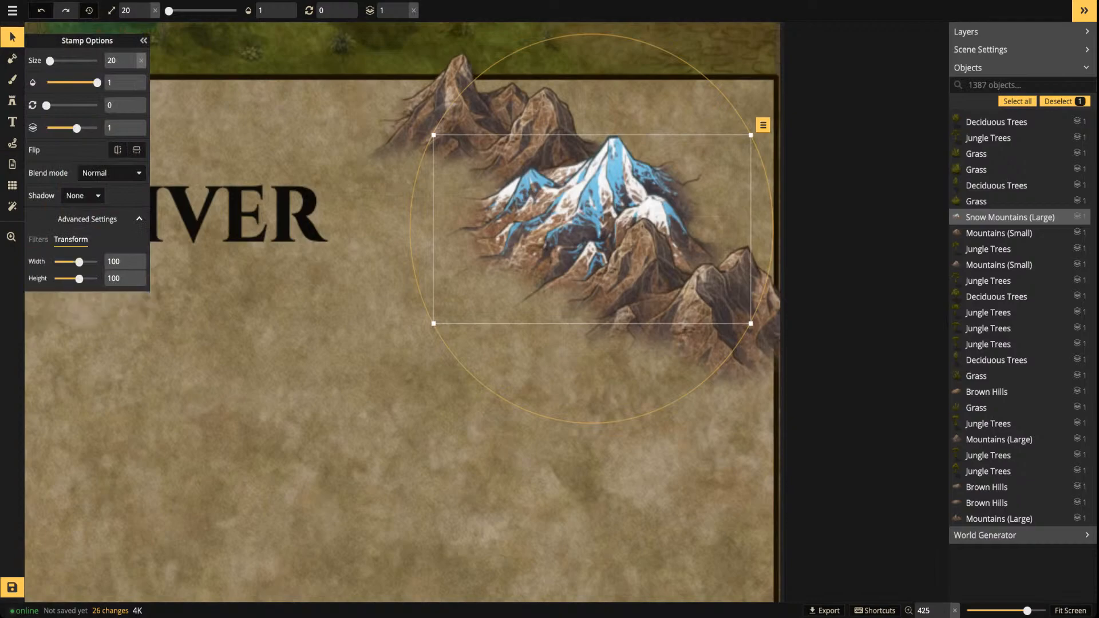
{"action": "left_click_drag", "start_coordinate": [79, 278], "coordinate": [83, 278]}
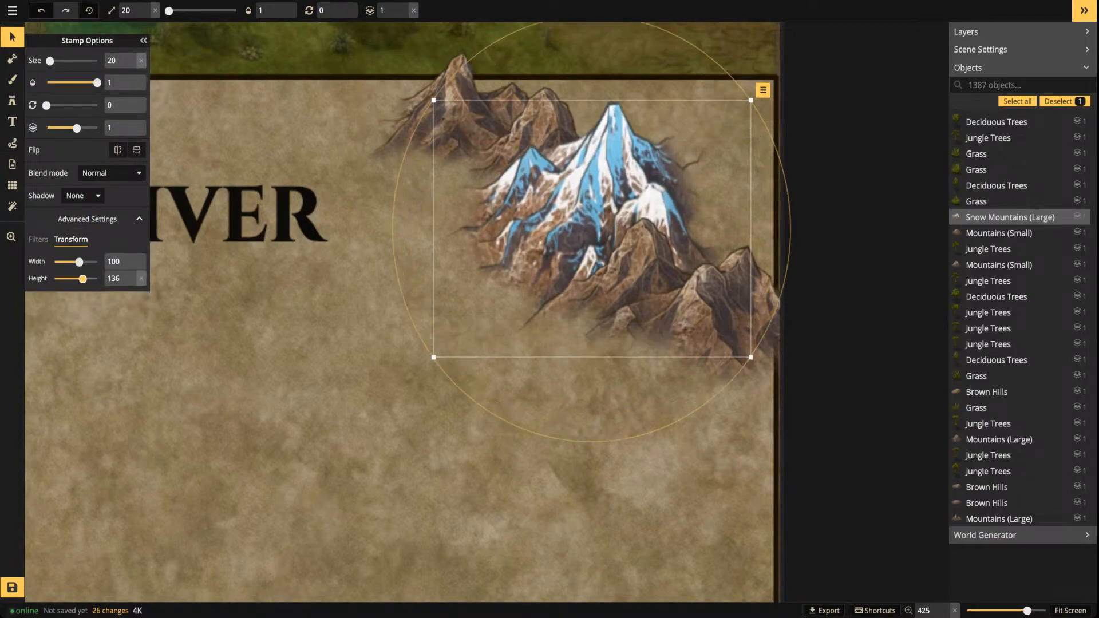
Move the stretched snowy mountain up and right, then nudge the range's upper-left brown mountain slightly right toward it
{"action": "left_click_drag", "start_coordinate": [595, 211], "coordinate": [615, 195]}
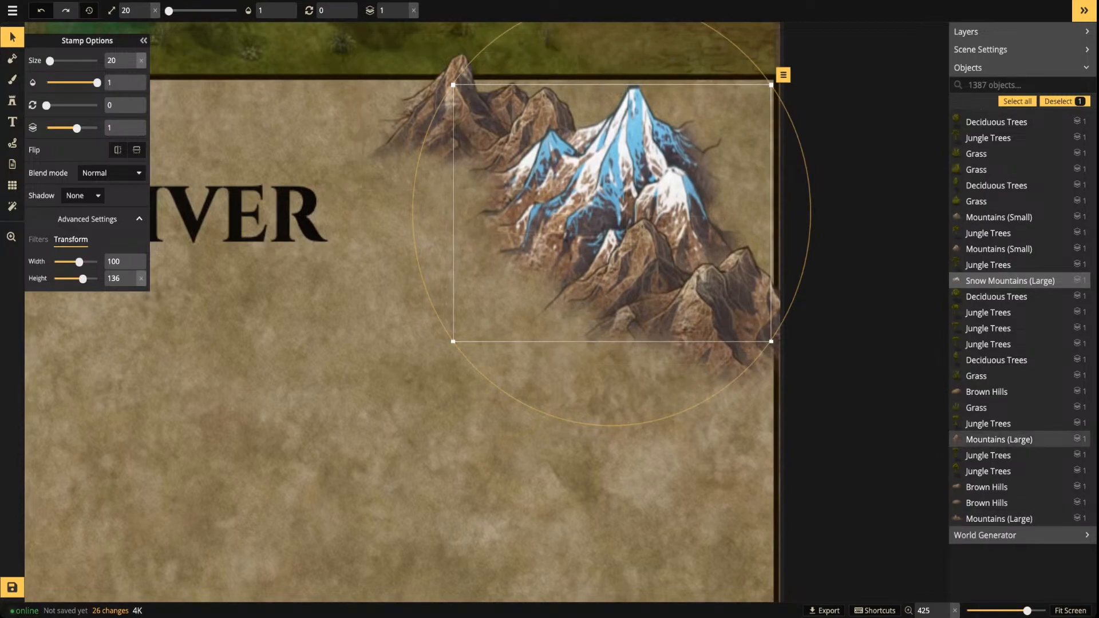
{"action": "key", "text": "Escape"}
{"action": "scroll", "coordinate": [672, 343], "scroll_direction": "down", "scroll_amount": 2}
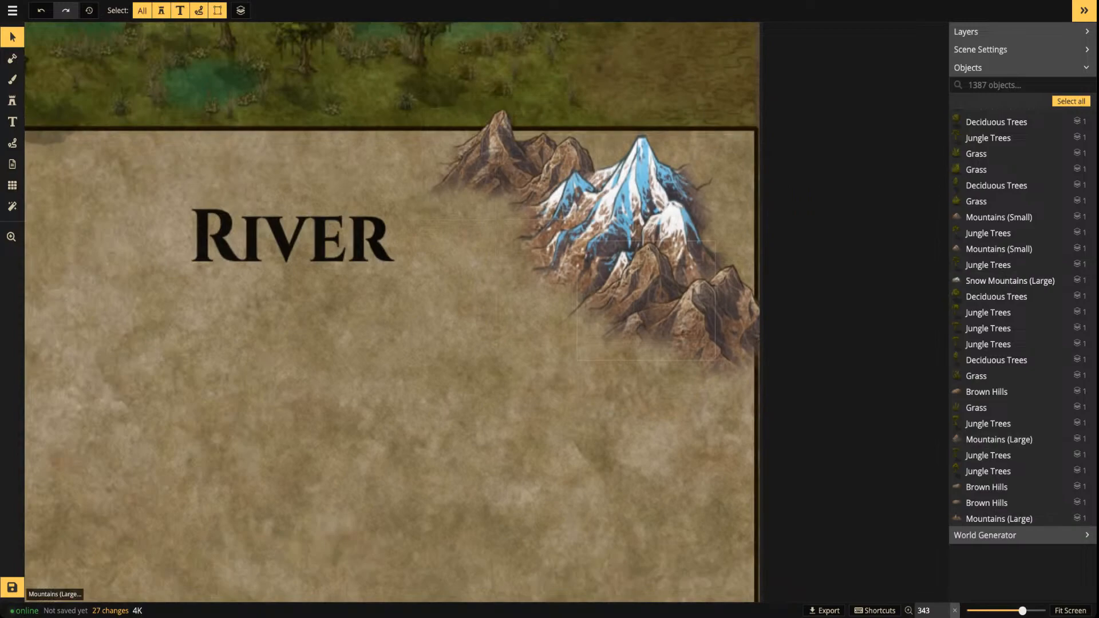
{"action": "left_click", "coordinate": [504, 163]}
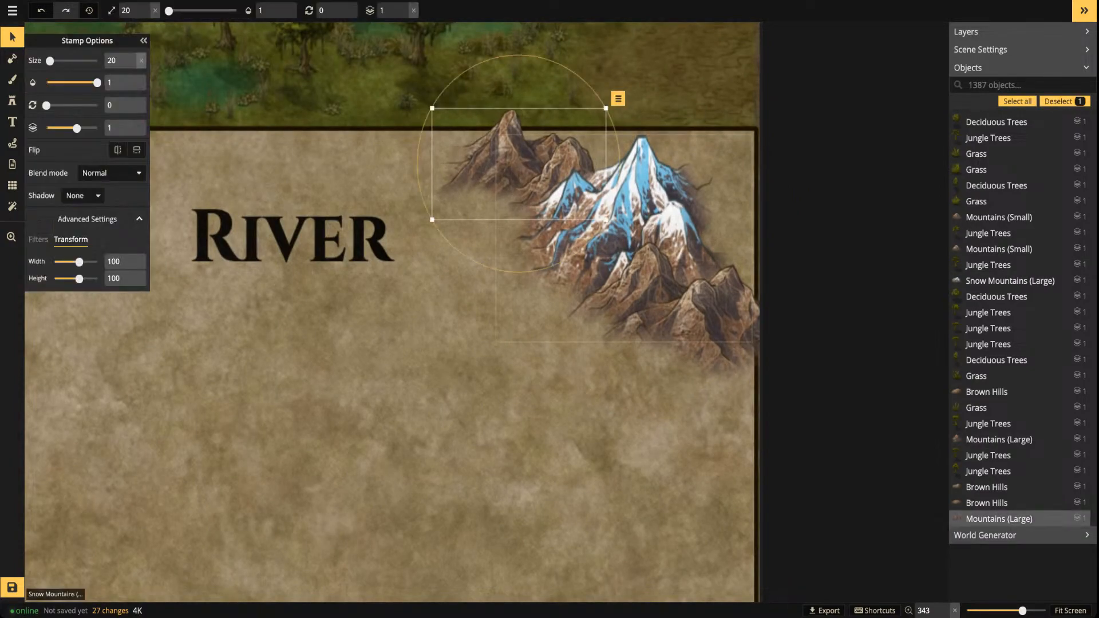
Draw short blue river paths of width 1.5 on the snowy mountain's lower left slope
{"action": "scroll", "coordinate": [642, 228], "scroll_direction": "up", "scroll_amount": 6}
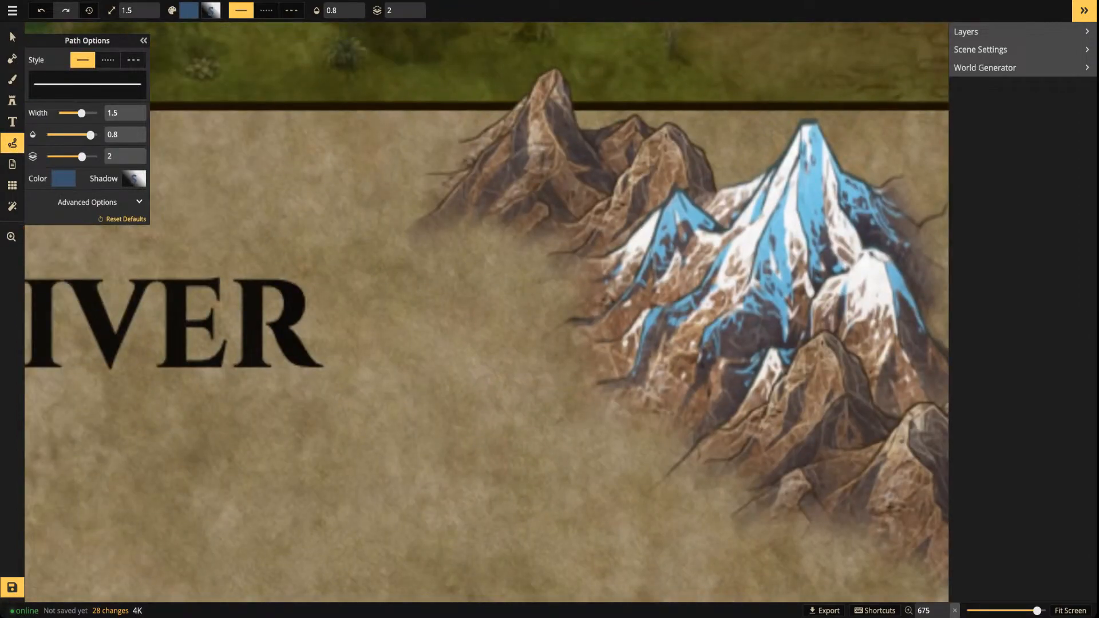
{"action": "mouse_move", "coordinate": [697, 292]}
{"action": "left_mouse_down"}
{"action": "mouse_move", "coordinate": [671, 304]}
{"action": "mouse_move", "coordinate": [694, 308]}
{"action": "mouse_move", "coordinate": [705, 288]}
{"action": "mouse_move", "coordinate": [681, 303]}
{"action": "mouse_move", "coordinate": [689, 299]}
{"action": "left_mouse_up"}
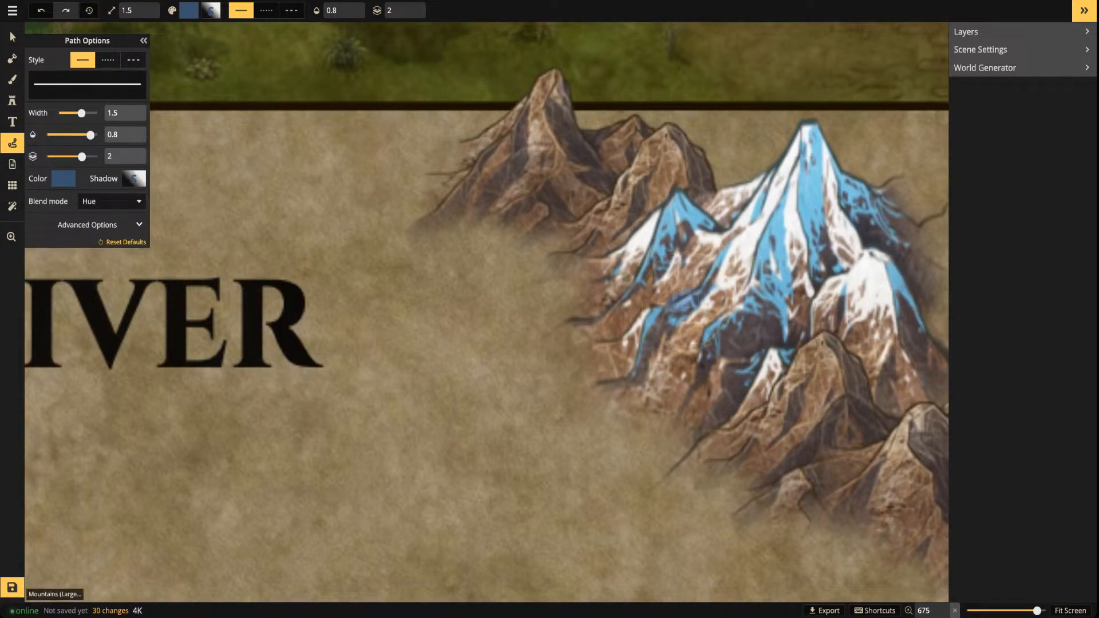
Draw a winding blue river of path width 1 from the snowy mountain diagonally down across the River panel
{"action": "scroll", "coordinate": [770, 212], "scroll_direction": "down", "scroll_amount": 6}
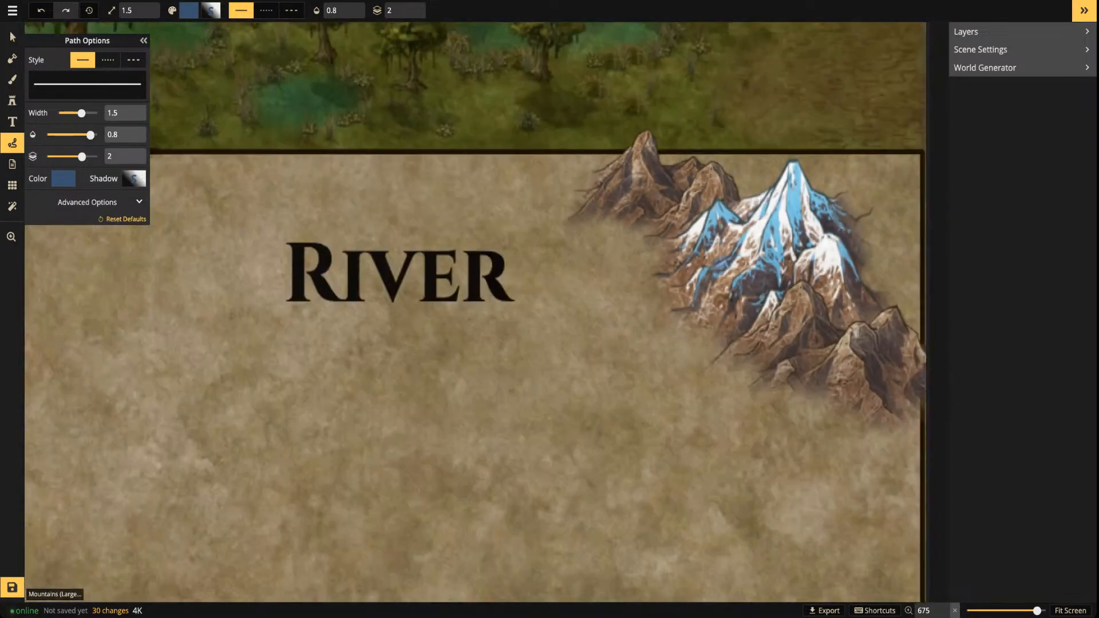
{"action": "left_click", "coordinate": [146, 14]}
{"action": "left_click", "coordinate": [145, 14]}
{"action": "left_click", "coordinate": [145, 14]}
{"action": "left_click", "coordinate": [145, 14]}
{"action": "left_click", "coordinate": [145, 14]}
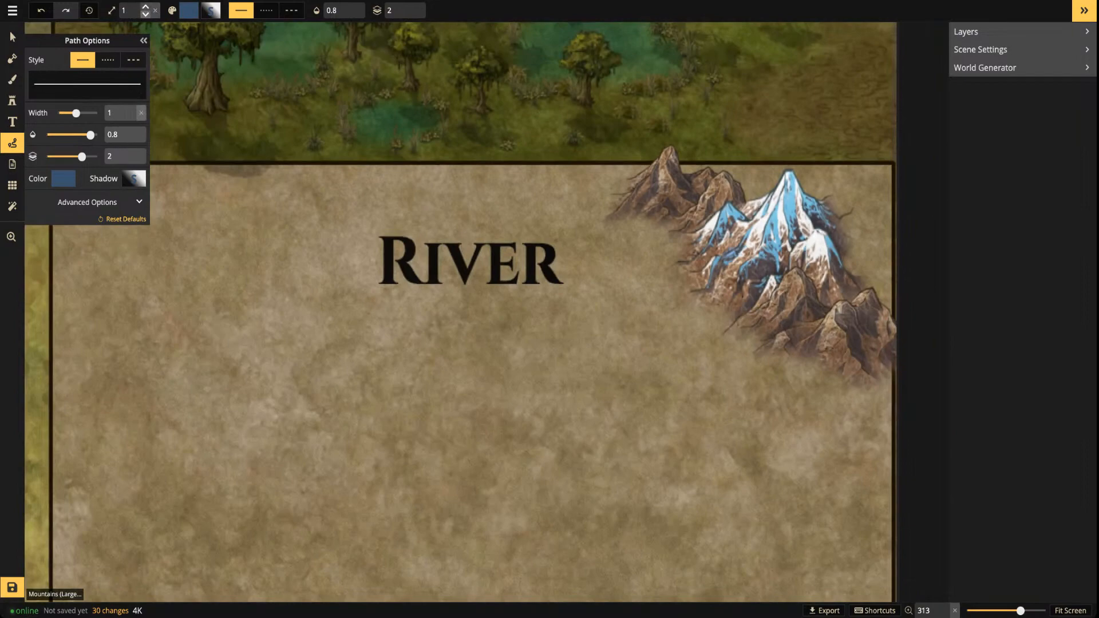
{"action": "mouse_move", "coordinate": [692, 288]}
{"action": "left_mouse_down"}
{"action": "mouse_move", "coordinate": [666, 300]}
{"action": "mouse_move", "coordinate": [684, 320]}
{"action": "mouse_move", "coordinate": [675, 345]}
{"action": "mouse_move", "coordinate": [611, 350]}
{"action": "mouse_move", "coordinate": [603, 384]}
{"action": "mouse_move", "coordinate": [493, 403]}
{"action": "mouse_move", "coordinate": [489, 413]}
{"action": "mouse_move", "coordinate": [517, 460]}
{"action": "mouse_move", "coordinate": [470, 488]}
{"action": "mouse_move", "coordinate": [392, 493]}
{"action": "mouse_move", "coordinate": [374, 517]}
{"action": "mouse_move", "coordinate": [387, 549]}
{"action": "mouse_move", "coordinate": [280, 602]}
{"action": "left_mouse_up"}
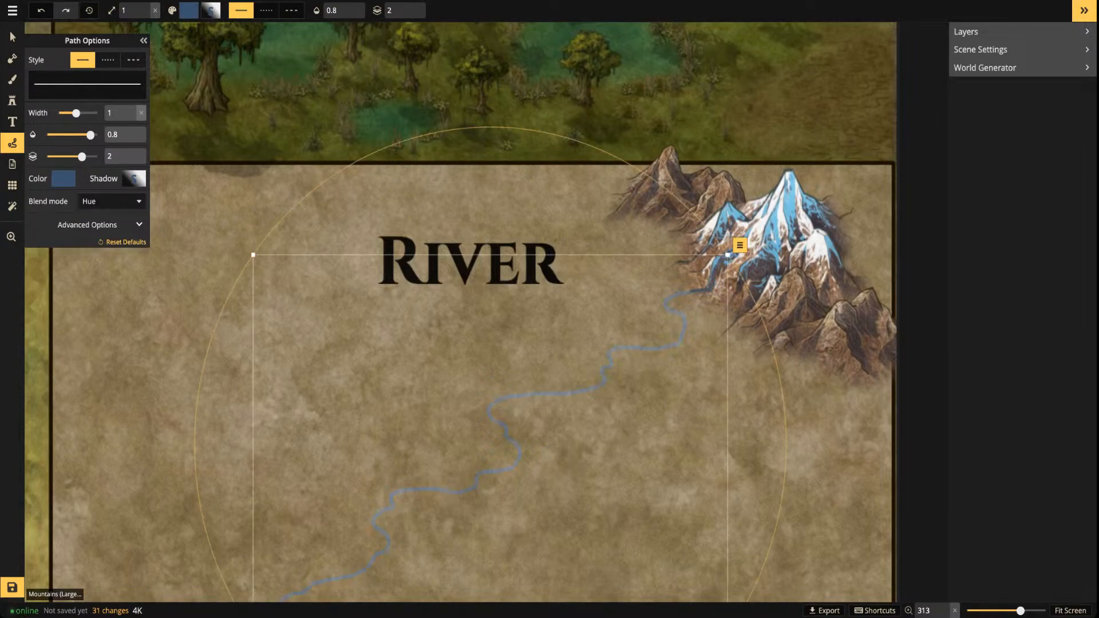
Extend the river with a second winding path of width 1 from its lower end across the sandy shore into the sea
{"action": "scroll", "coordinate": [310, 471], "scroll_direction": "down", "scroll_amount": 3}
{"action": "key", "text": "space"}
{"action": "left_click_drag", "start_coordinate": [311, 470], "coordinate": [456, 272]}
{"action": "key", "text": "Escape"}
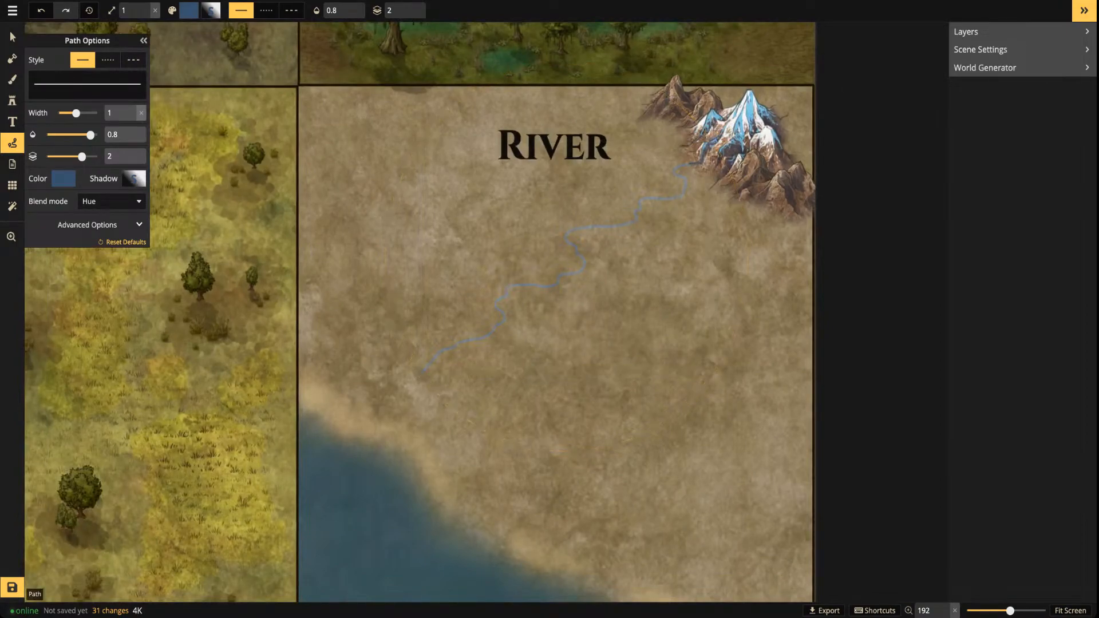
{"action": "mouse_move", "coordinate": [420, 392]}
{"action": "left_mouse_down"}
{"action": "mouse_move", "coordinate": [431, 403]}
{"action": "mouse_move", "coordinate": [380, 433]}
{"action": "mouse_move", "coordinate": [356, 472]}
{"action": "left_mouse_up"}
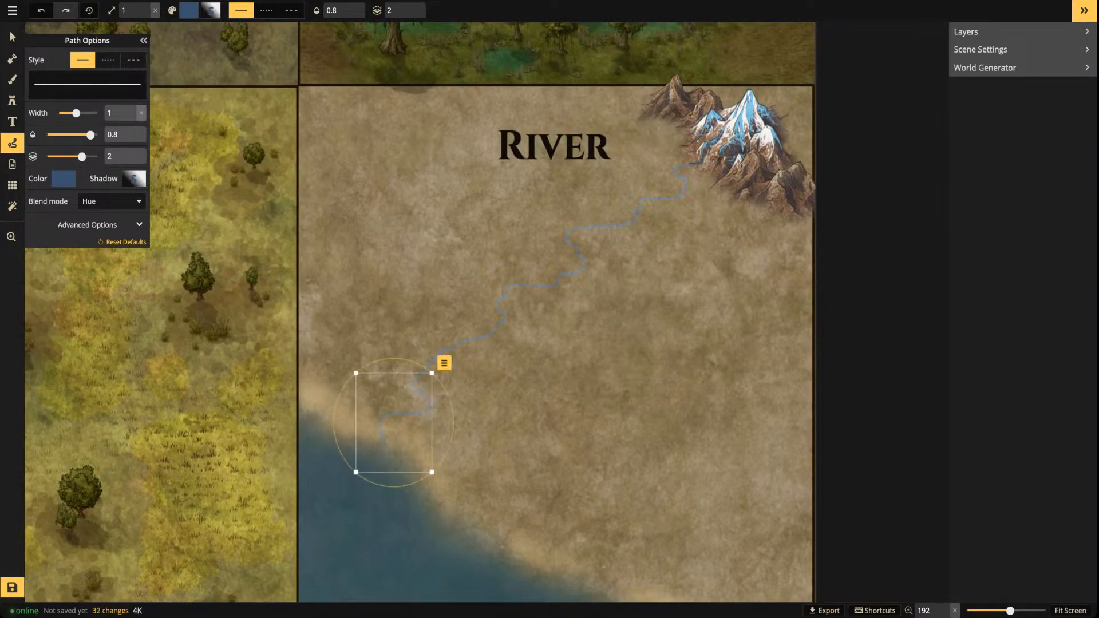
{"action": "left_click", "coordinate": [12, 36]}
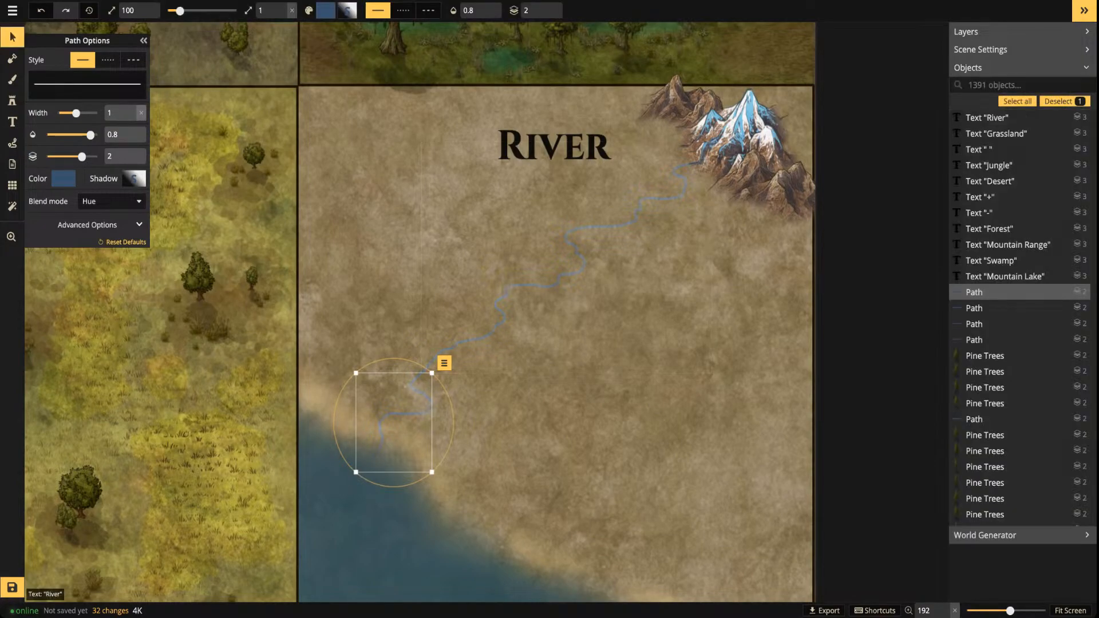
{"action": "key", "text": "Escape"}
Examine the river's source on the mountain slope and its course down to the sea
{"action": "scroll", "coordinate": [607, 298], "scroll_direction": "up", "scroll_amount": 5}
{"action": "left_click_drag", "start_coordinate": [738, 97], "coordinate": [638, 341]}
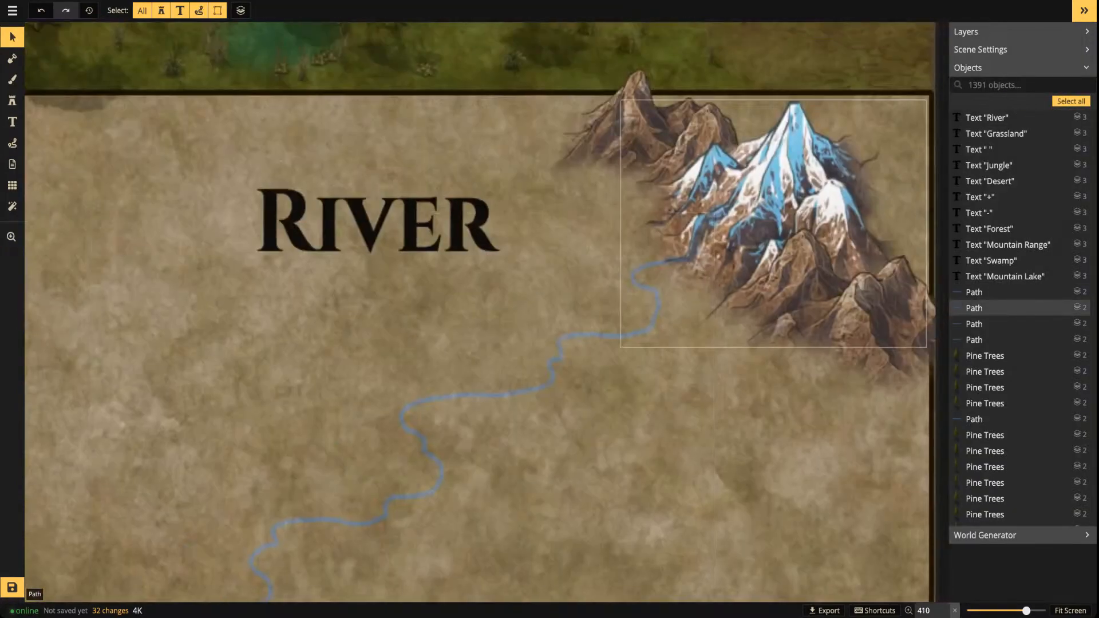
{"action": "scroll", "coordinate": [652, 277], "scroll_direction": "up", "scroll_amount": 3}
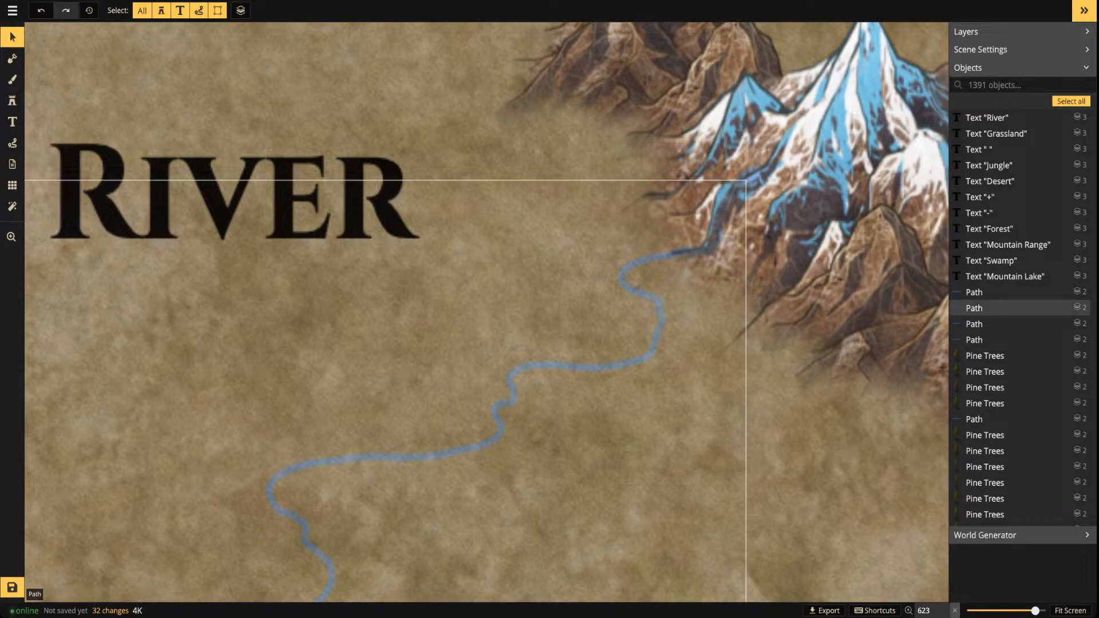
{"action": "scroll", "coordinate": [573, 293], "scroll_direction": "down", "scroll_amount": 3}
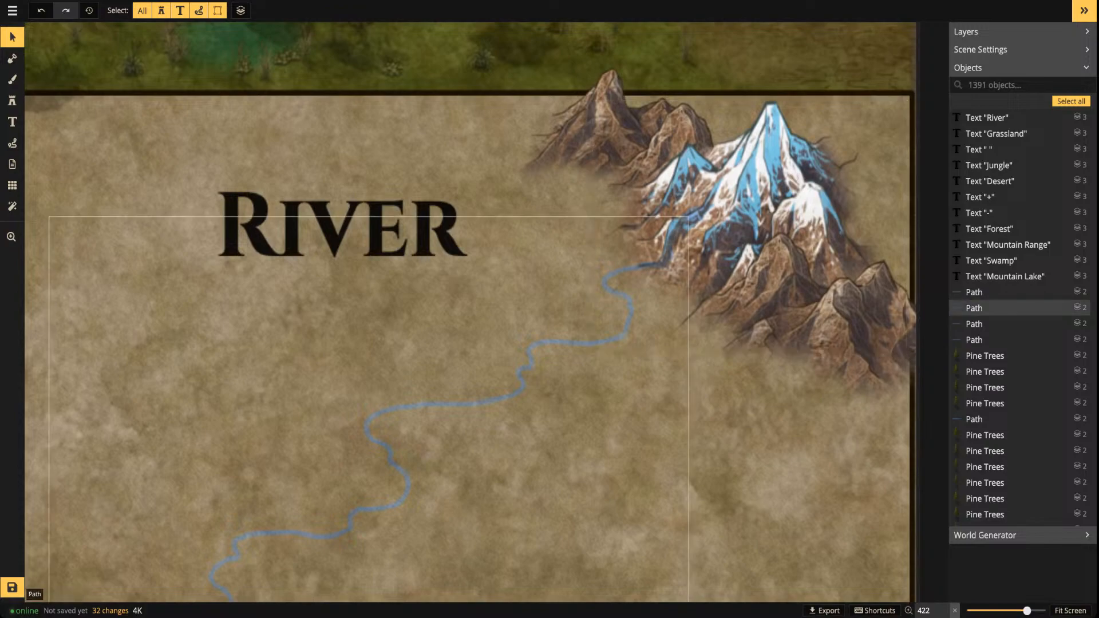
{"action": "scroll", "coordinate": [428, 347], "scroll_direction": "down", "scroll_amount": 5}
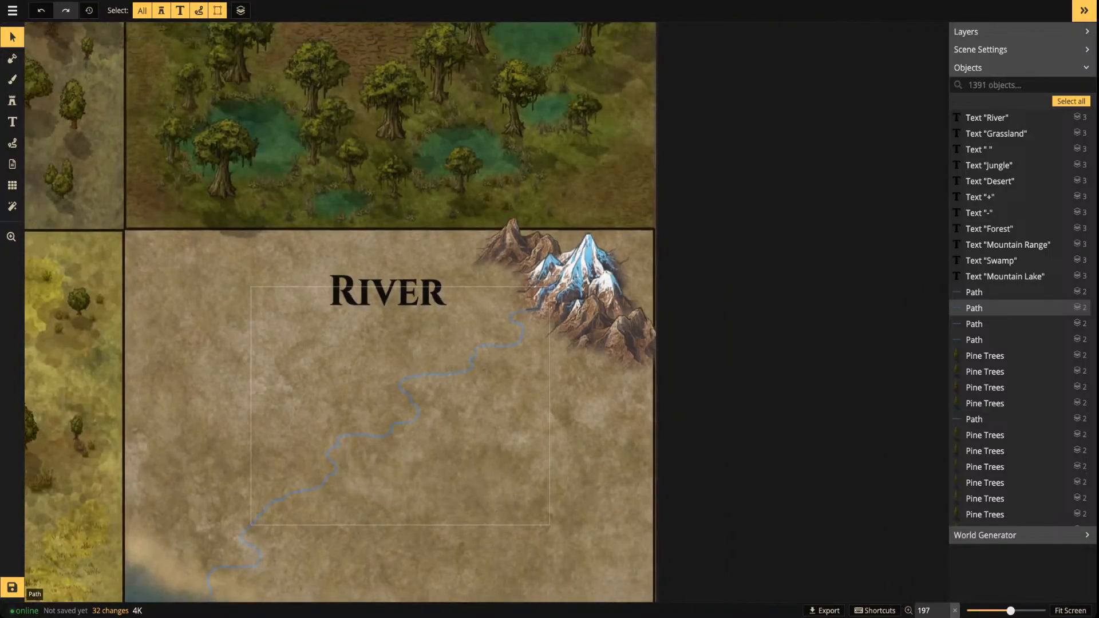
{"action": "left_click_drag", "start_coordinate": [428, 347], "coordinate": [509, 262]}
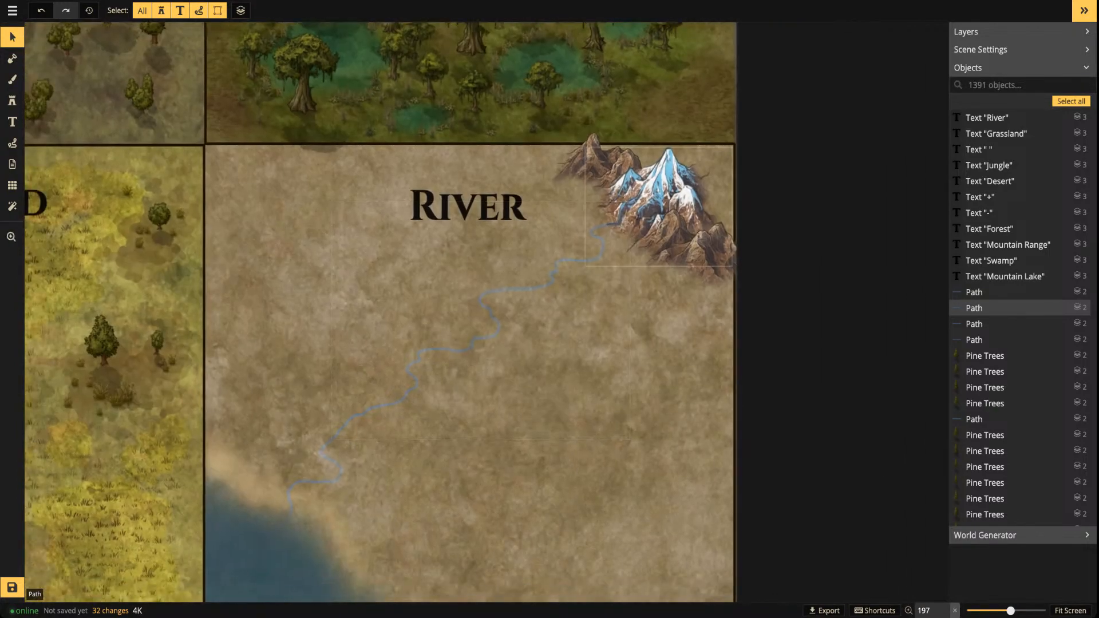
{"action": "scroll", "coordinate": [620, 272], "scroll_direction": "up", "scroll_amount": 1}
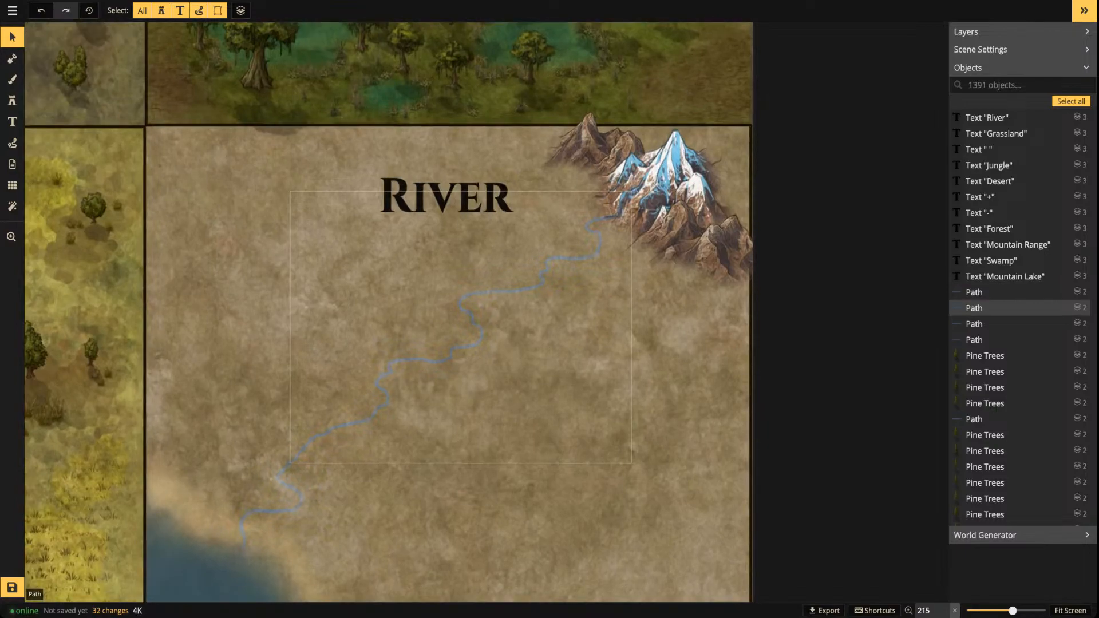
{"action": "scroll", "coordinate": [619, 272], "scroll_direction": "up", "scroll_amount": 1}
Move the upper-left brown mountain behind the snow-capped peak at the panel's upper edge
{"action": "left_click_drag", "start_coordinate": [595, 200], "coordinate": [598, 255]}
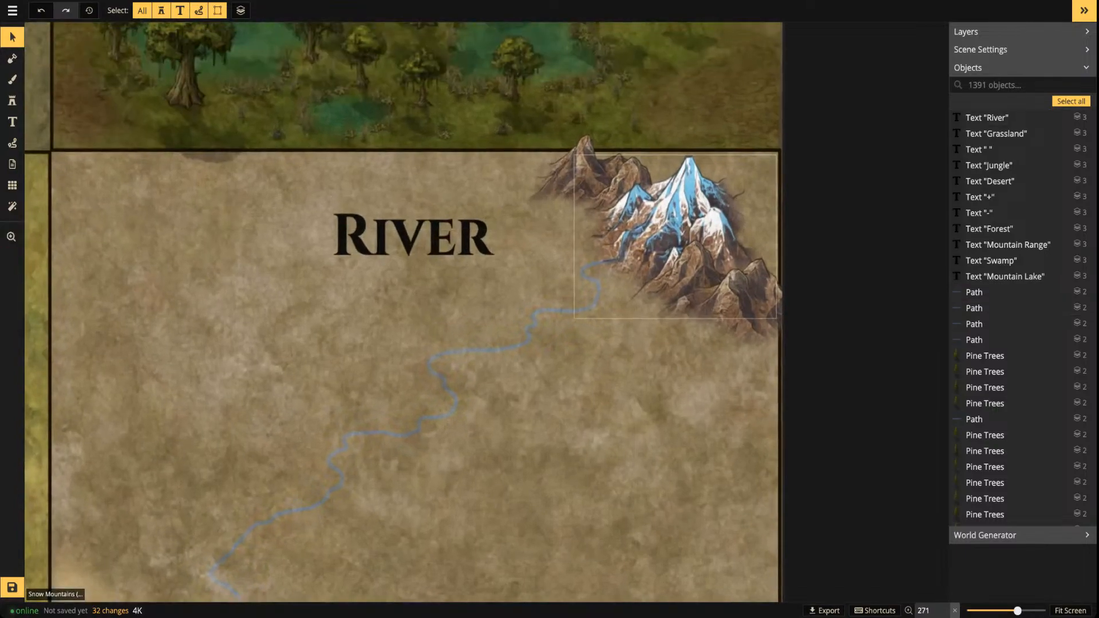
{"action": "scroll", "coordinate": [423, 405], "scroll_direction": "down", "scroll_amount": 2}
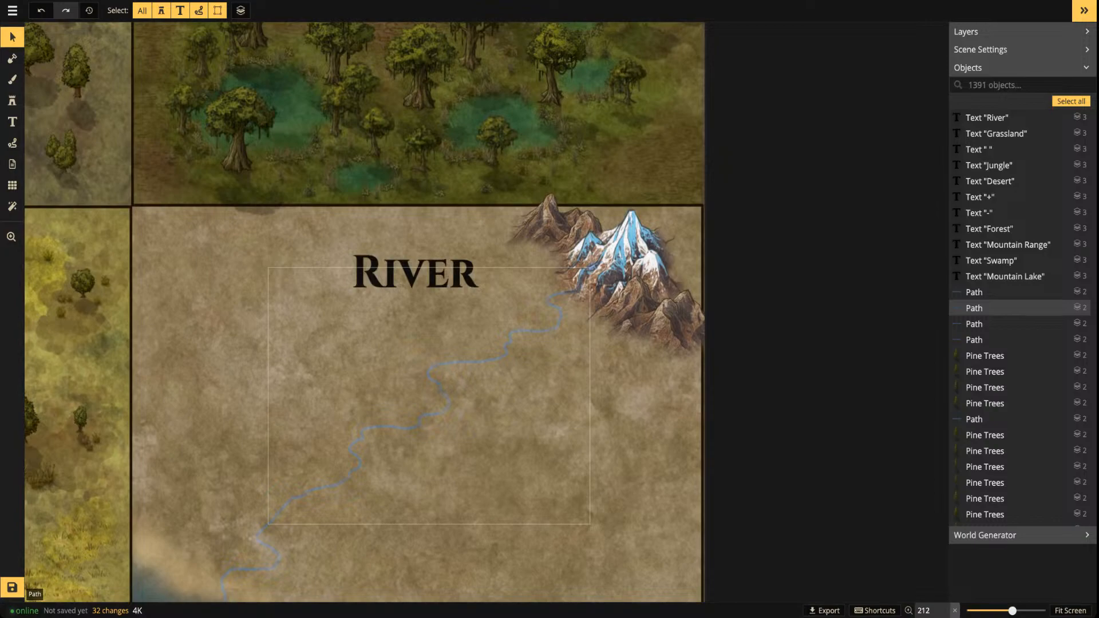
{"action": "left_click_drag", "start_coordinate": [555, 227], "coordinate": [631, 219]}
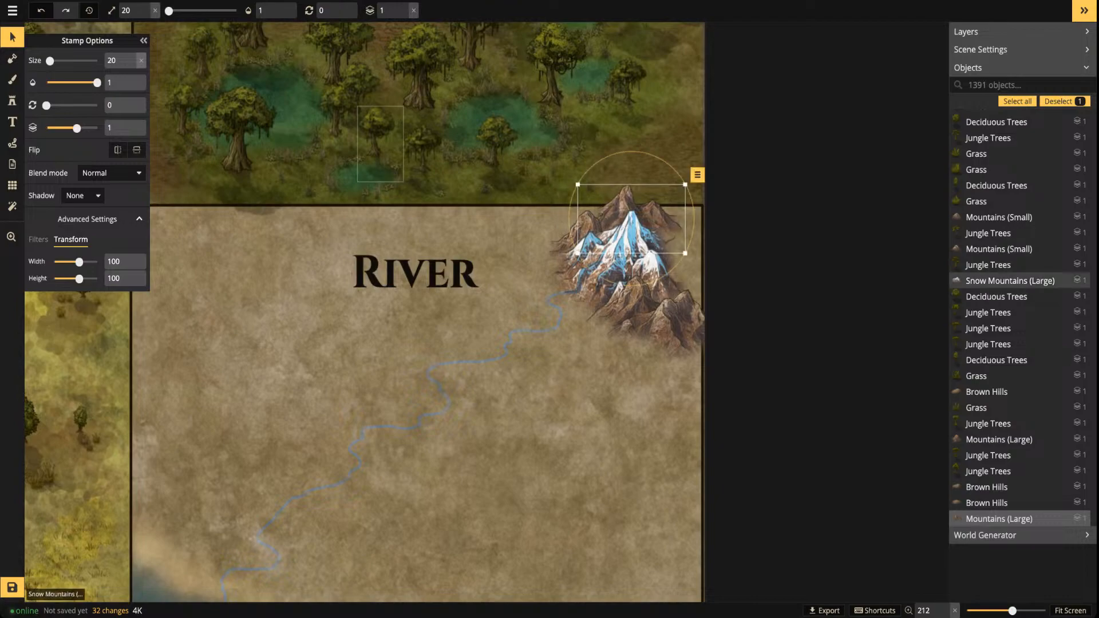
Stamp two brown mountains at size 16 left of the snowy peak, extending the range along the River panel's upper border
{"action": "left_click", "coordinate": [12, 101]}
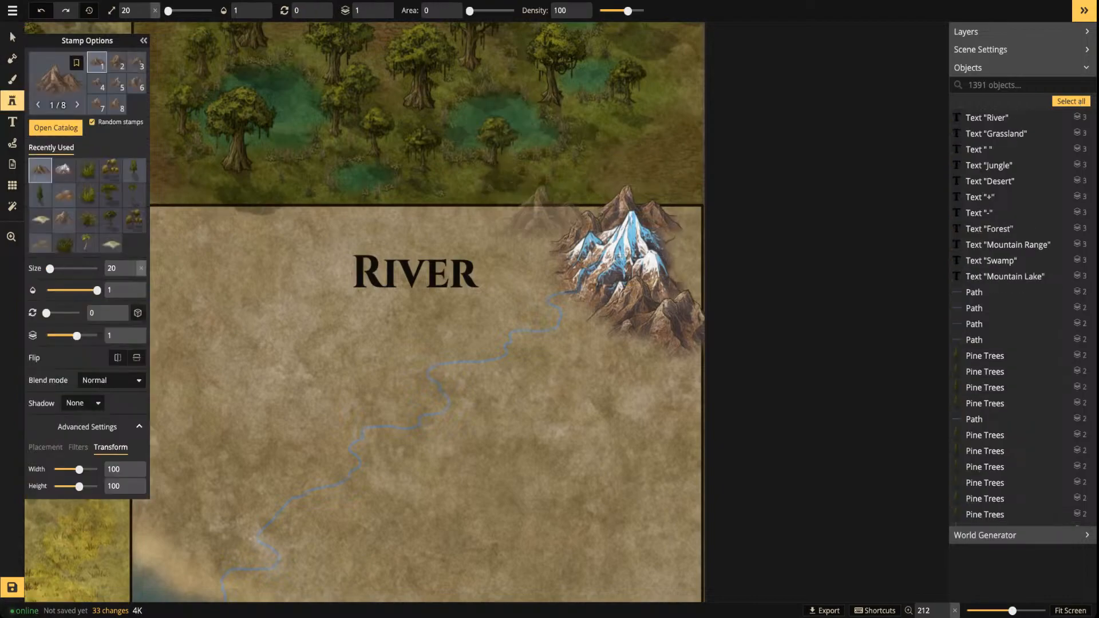
{"action": "key", "text": "Left"}
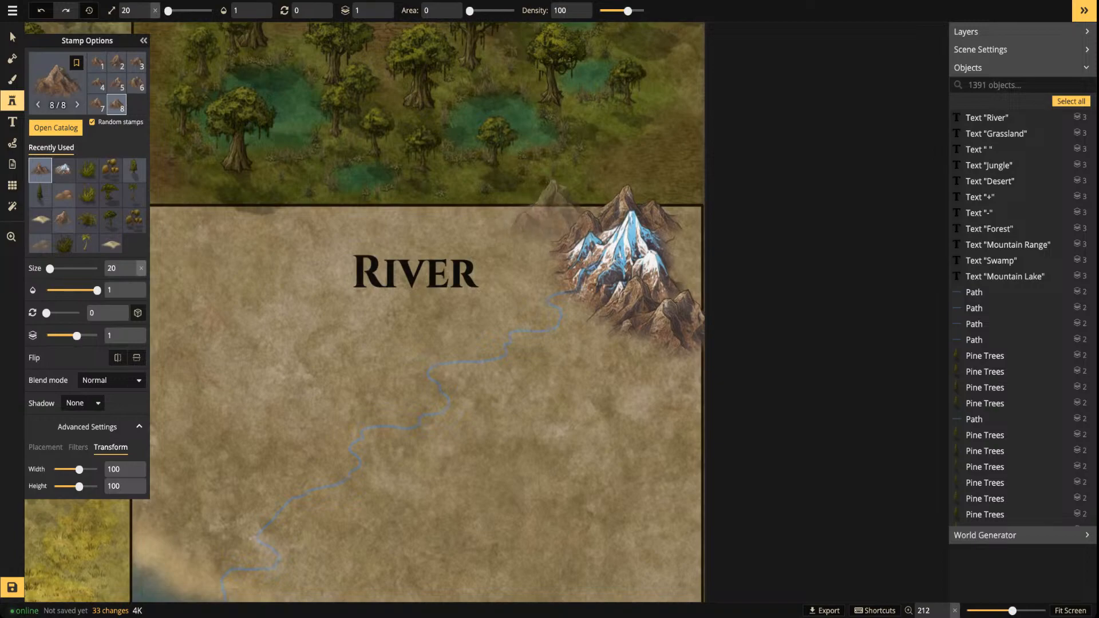
{"action": "left_click", "coordinate": [145, 16]}
{"action": "left_click", "coordinate": [146, 16]}
{"action": "left_click", "coordinate": [145, 16]}
{"action": "left_click", "coordinate": [145, 16]}
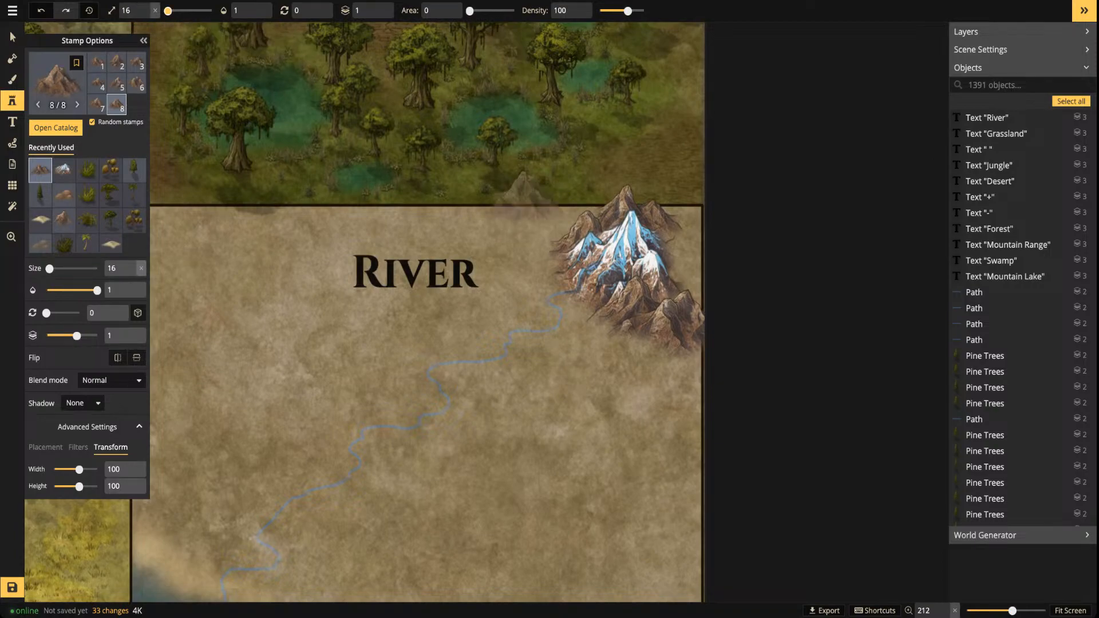
{"action": "left_click", "coordinate": [569, 210]}
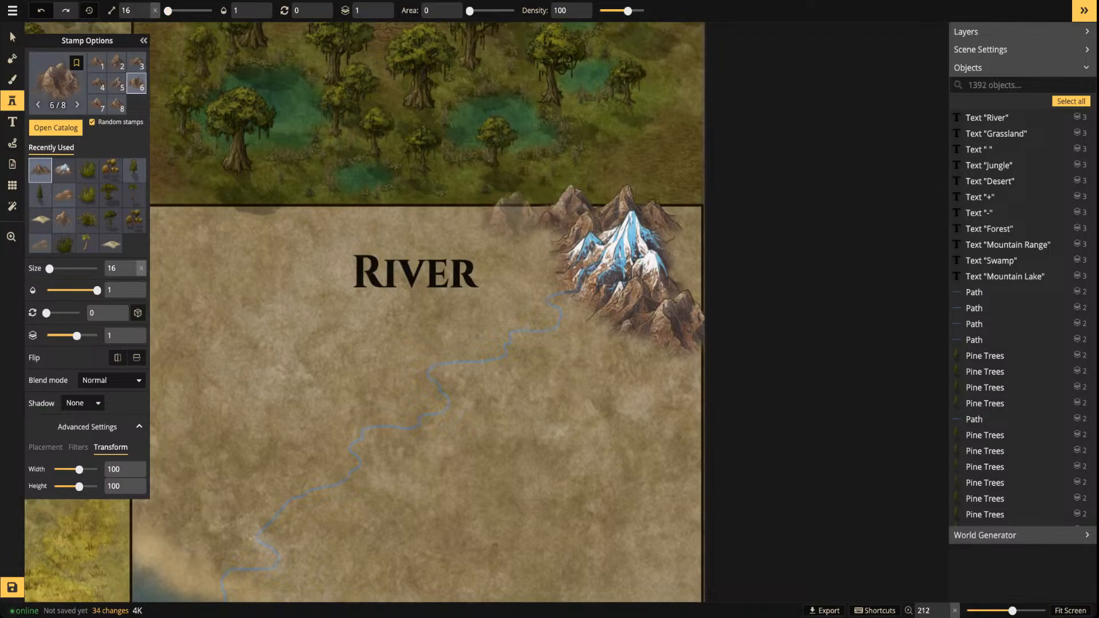
{"action": "left_click", "coordinate": [512, 211]}
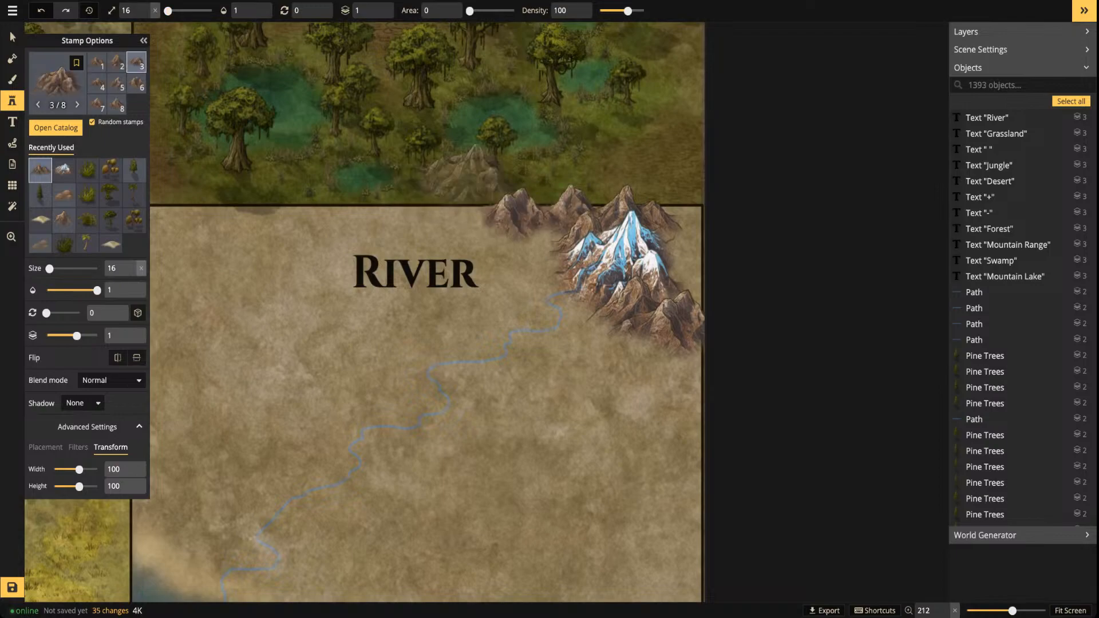
Review the River panel's mountains, river and sea alongside the neighbouring Grassland and swamp panels
{"action": "left_click", "coordinate": [12, 37]}
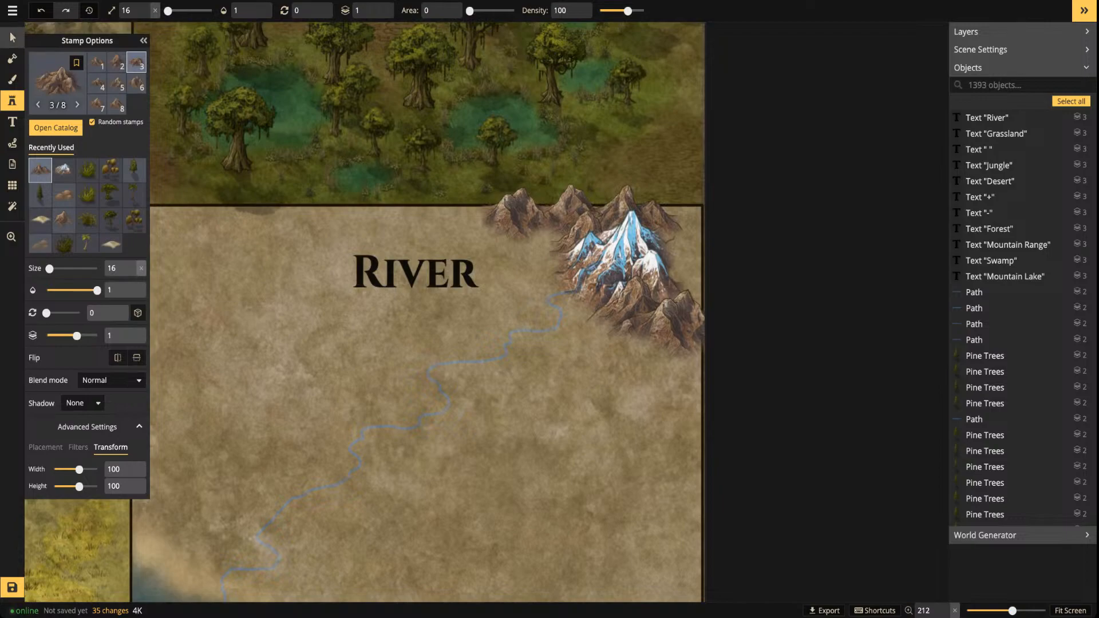
{"action": "scroll", "coordinate": [364, 202], "scroll_direction": "down", "scroll_amount": 4}
{"action": "left_click_drag", "start_coordinate": [364, 202], "coordinate": [374, 184]}
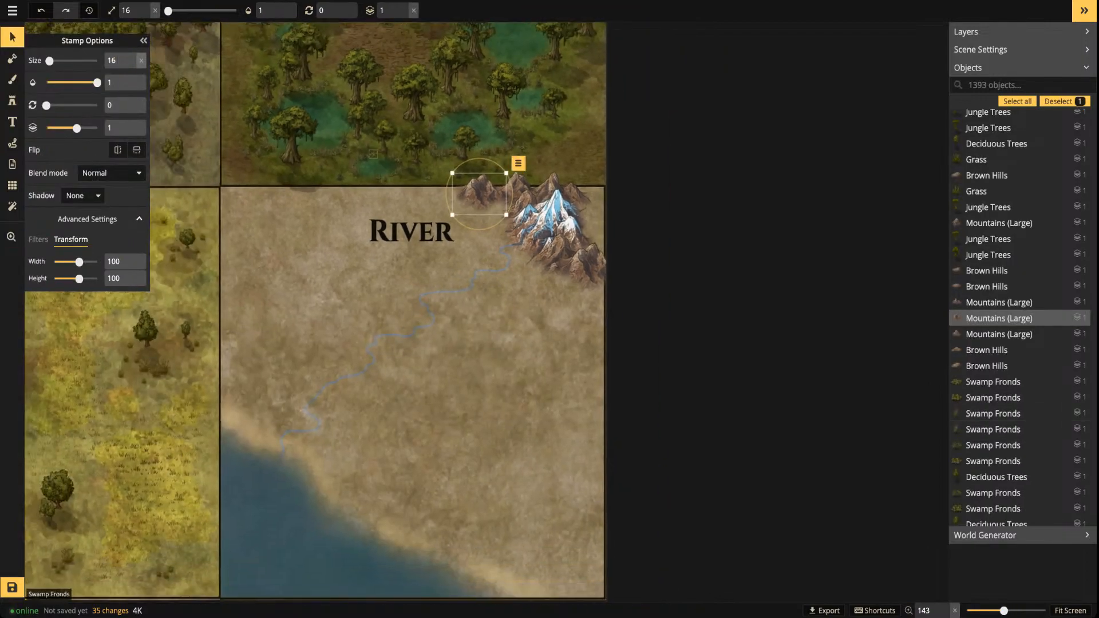
{"action": "key", "text": "Escape"}
{"action": "scroll", "coordinate": [461, 208], "scroll_direction": "down", "scroll_amount": 3}
{"action": "left_click_drag", "start_coordinate": [461, 209], "coordinate": [580, 207]}
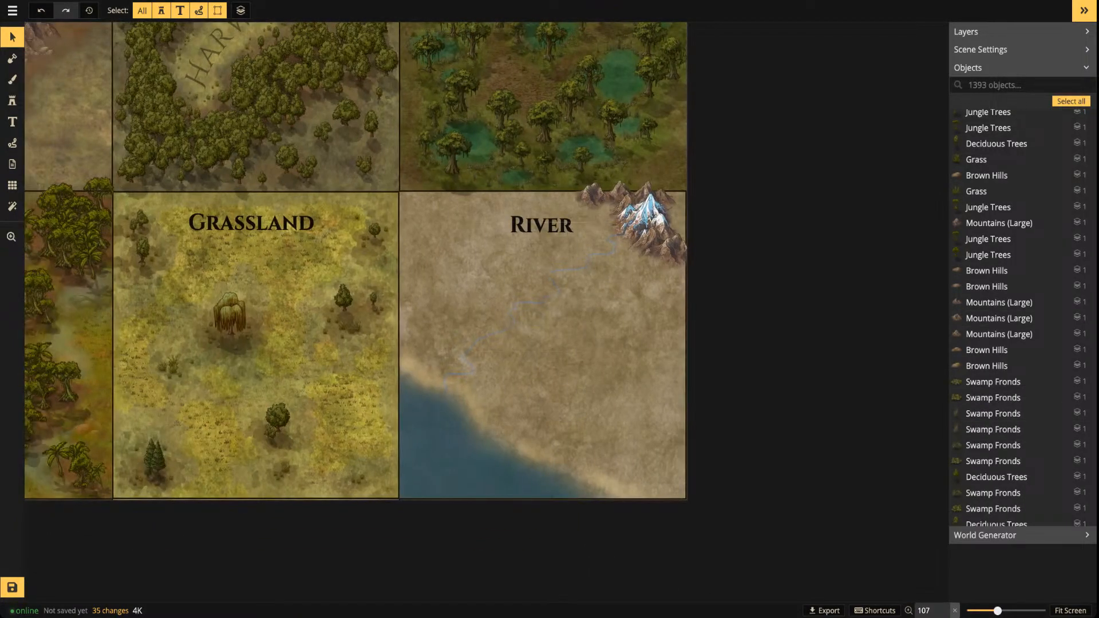
{"action": "scroll", "coordinate": [586, 234], "scroll_direction": "up", "scroll_amount": 6}
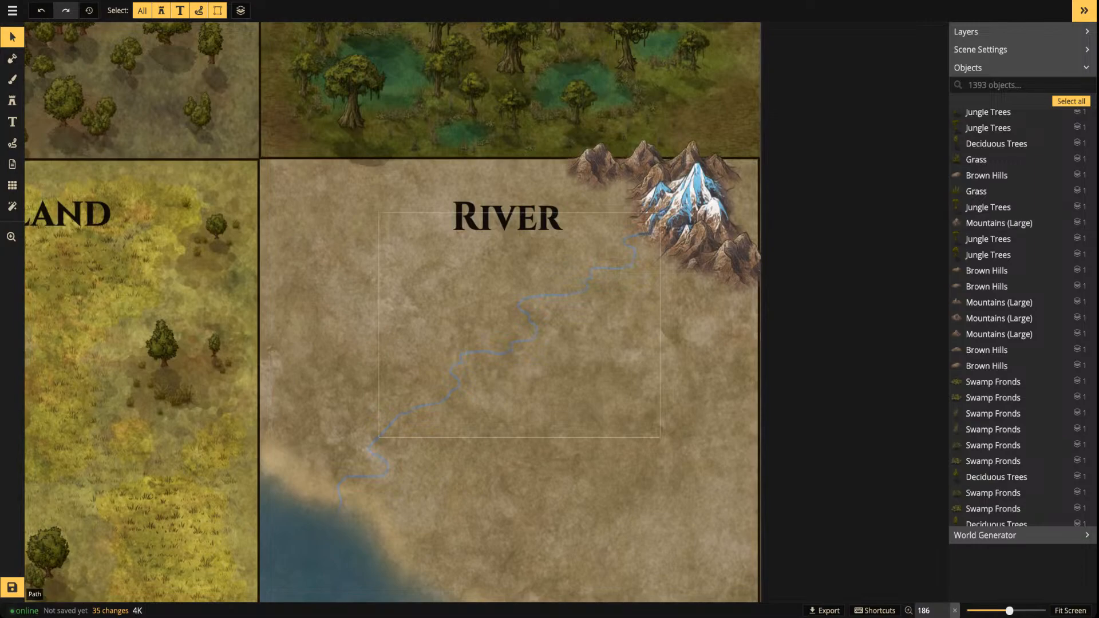
Carve a winding channel from the mountains down to mid-panel beside the painted river, using a round size 1 mask brush in Subtract mode
{"action": "left_click", "coordinate": [12, 58]}
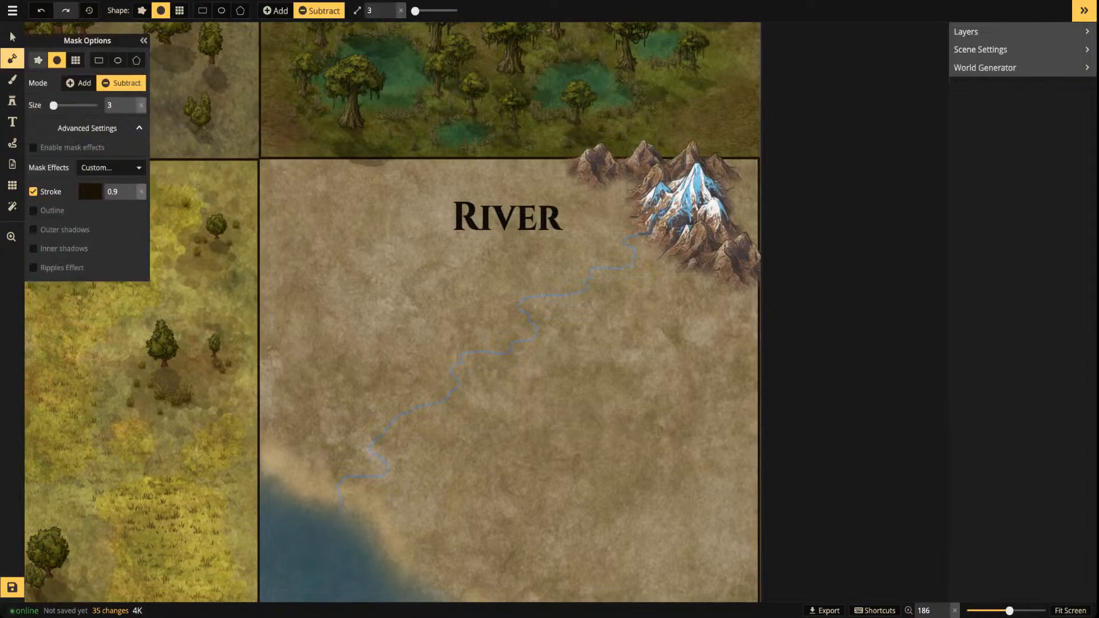
{"action": "left_click", "coordinate": [276, 10]}
{"action": "left_click", "coordinate": [413, 10]}
{"action": "left_click", "coordinate": [319, 11]}
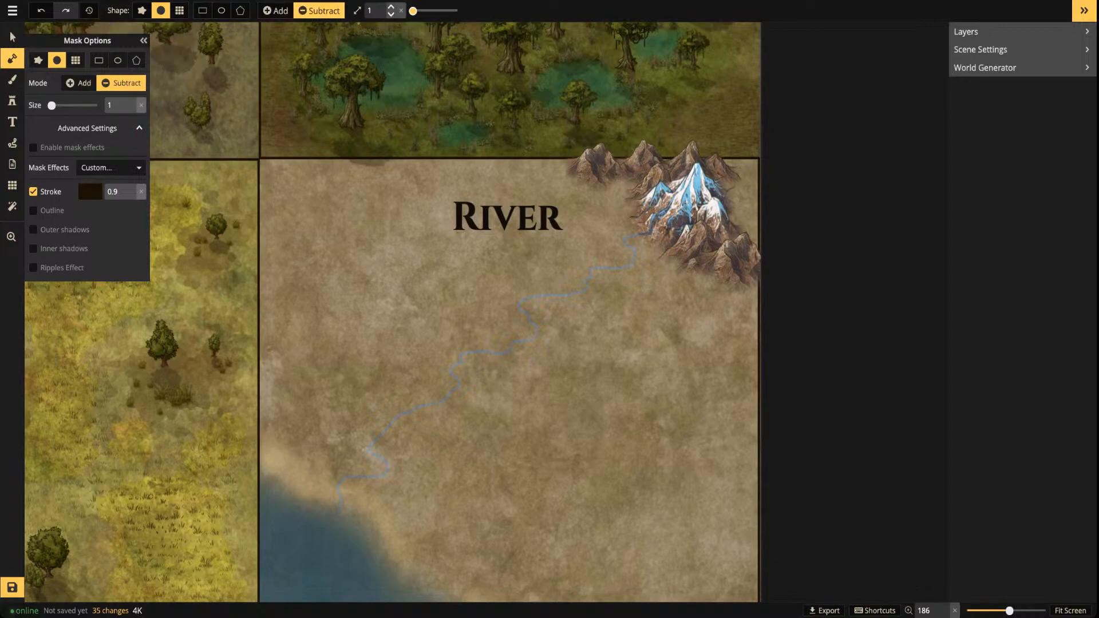
{"action": "mouse_move", "coordinate": [662, 251]}
{"action": "left_mouse_down"}
{"action": "mouse_move", "coordinate": [650, 285]}
{"action": "mouse_move", "coordinate": [571, 315]}
{"action": "mouse_move", "coordinate": [569, 344]}
{"action": "mouse_move", "coordinate": [533, 394]}
{"action": "mouse_move", "coordinate": [491, 416]}
{"action": "mouse_move", "coordinate": [499, 438]}
{"action": "left_mouse_up"}
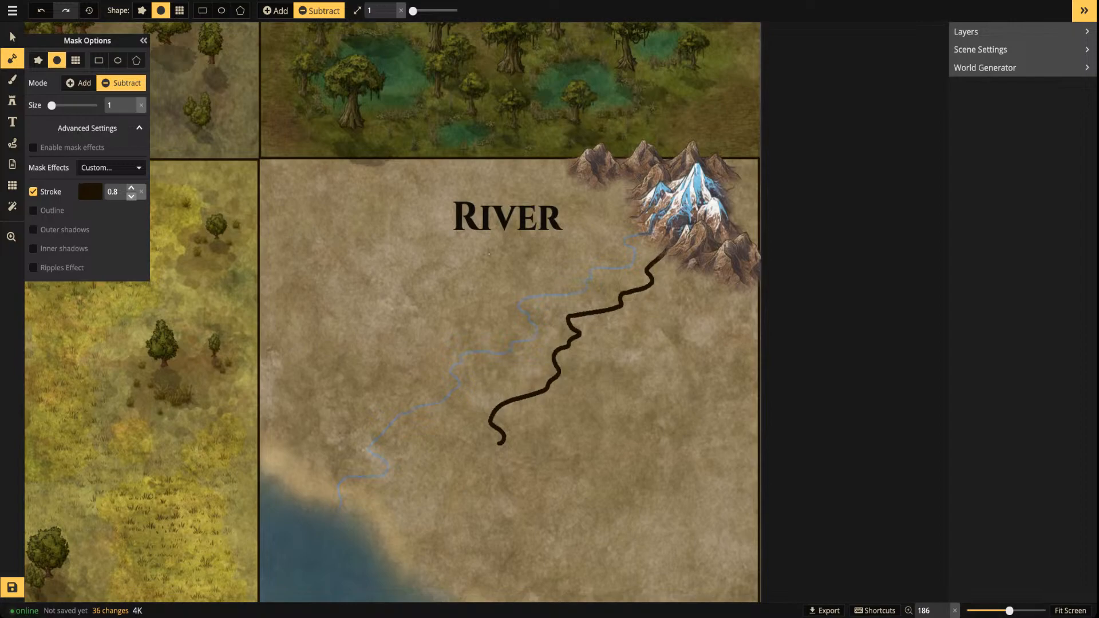
Reduce the mask's stroke width to 0.4
{"action": "left_click", "coordinate": [131, 195]}
{"action": "left_click", "coordinate": [131, 196]}
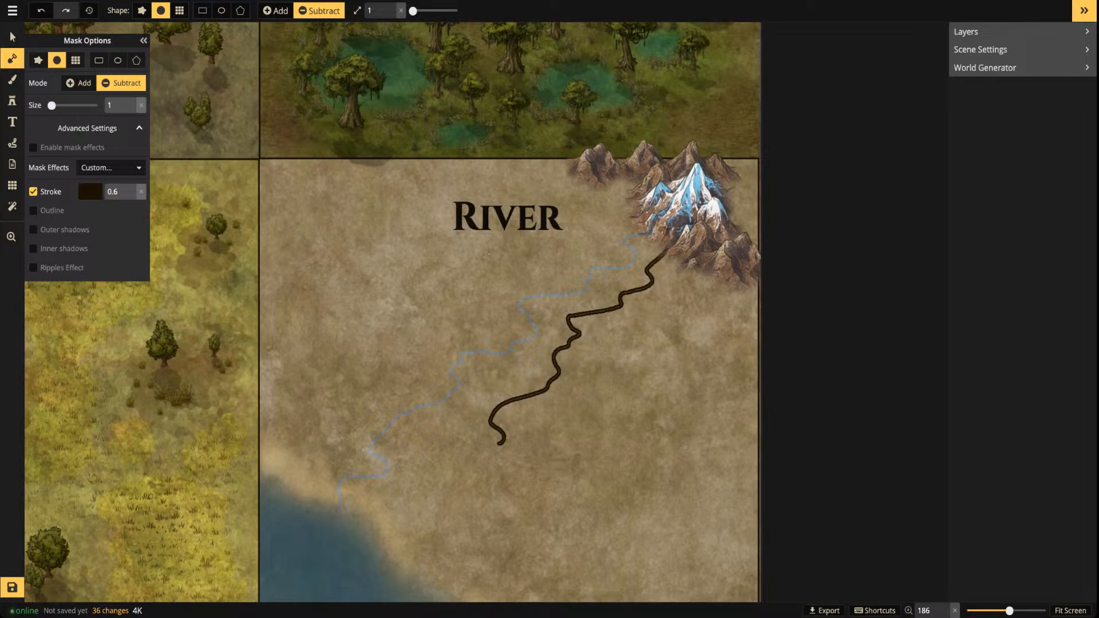
{"action": "scroll", "coordinate": [610, 330], "scroll_direction": "up", "scroll_amount": 1}
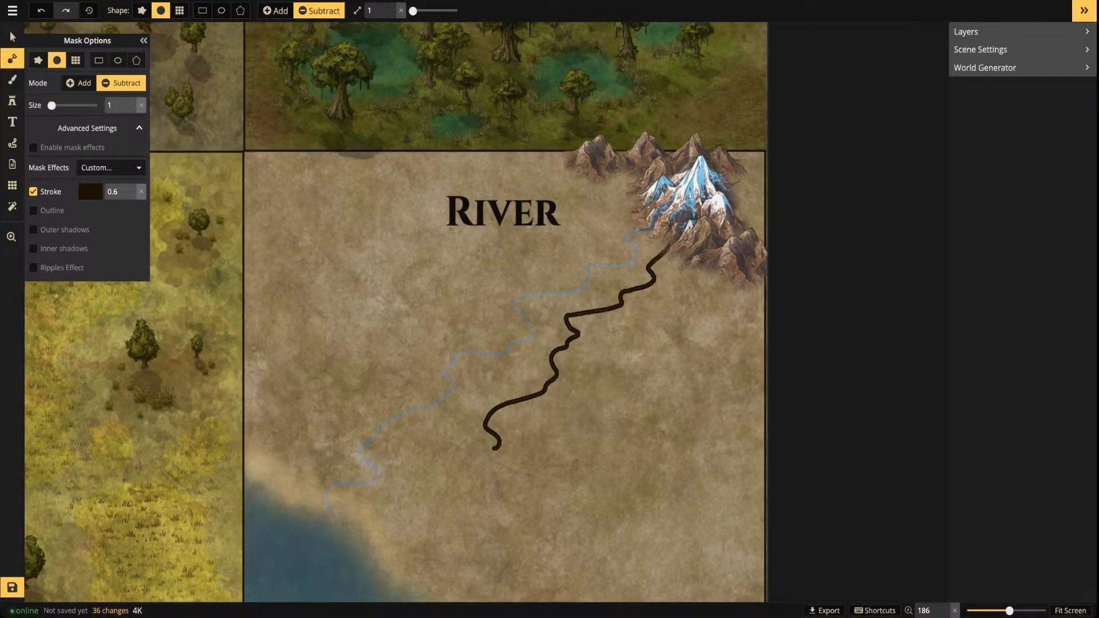
{"action": "key", "text": "s"}
{"action": "scroll", "coordinate": [573, 341], "scroll_direction": "up", "scroll_amount": 4}
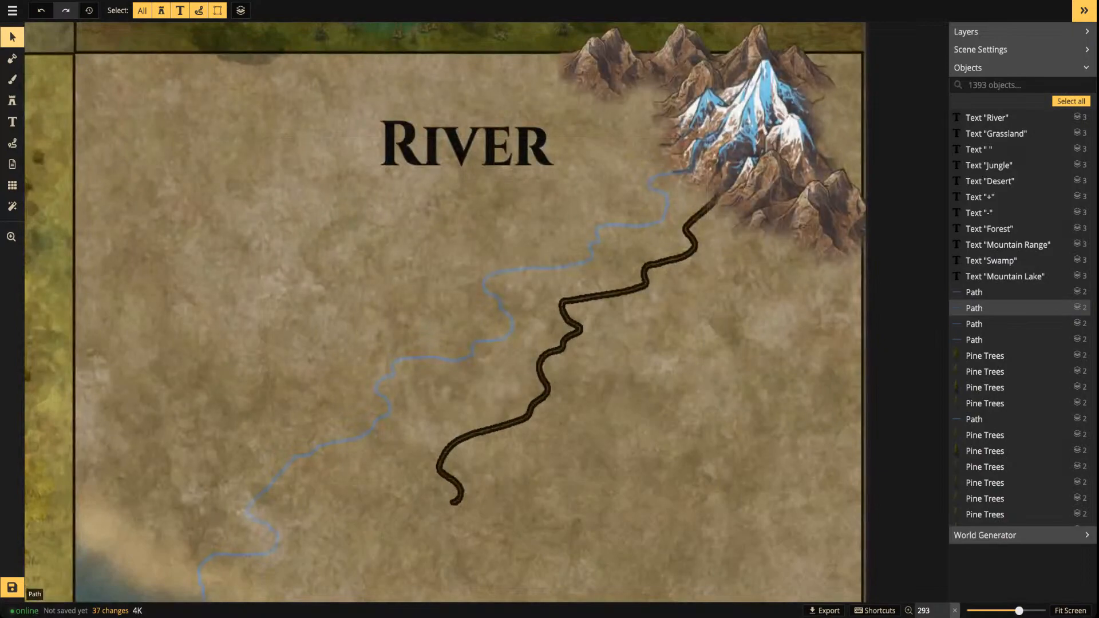
{"action": "key", "text": "m"}
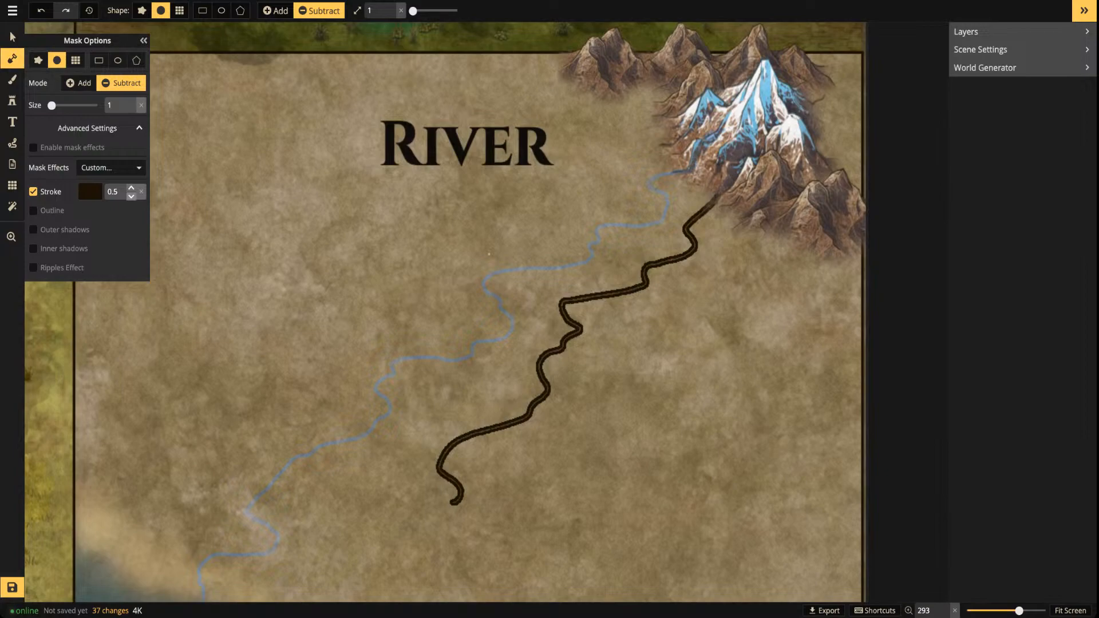
{"action": "left_click", "coordinate": [131, 196]}
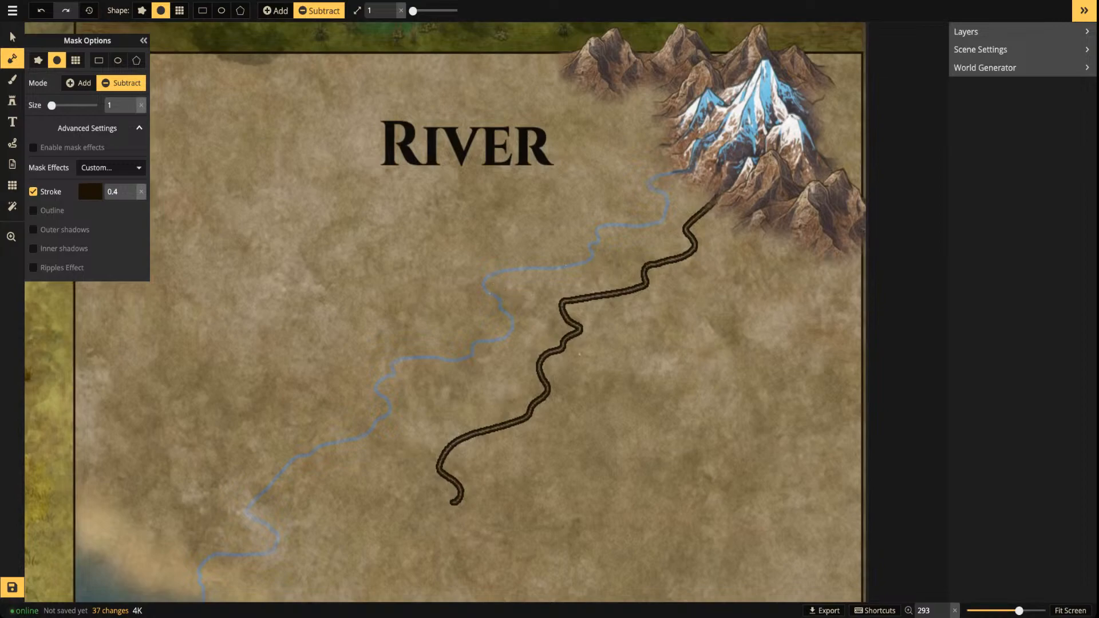
Compare the carved channel with the painted river, following the river's course down to its mouth at the sea
{"action": "scroll", "coordinate": [572, 308], "scroll_direction": "down", "scroll_amount": 5}
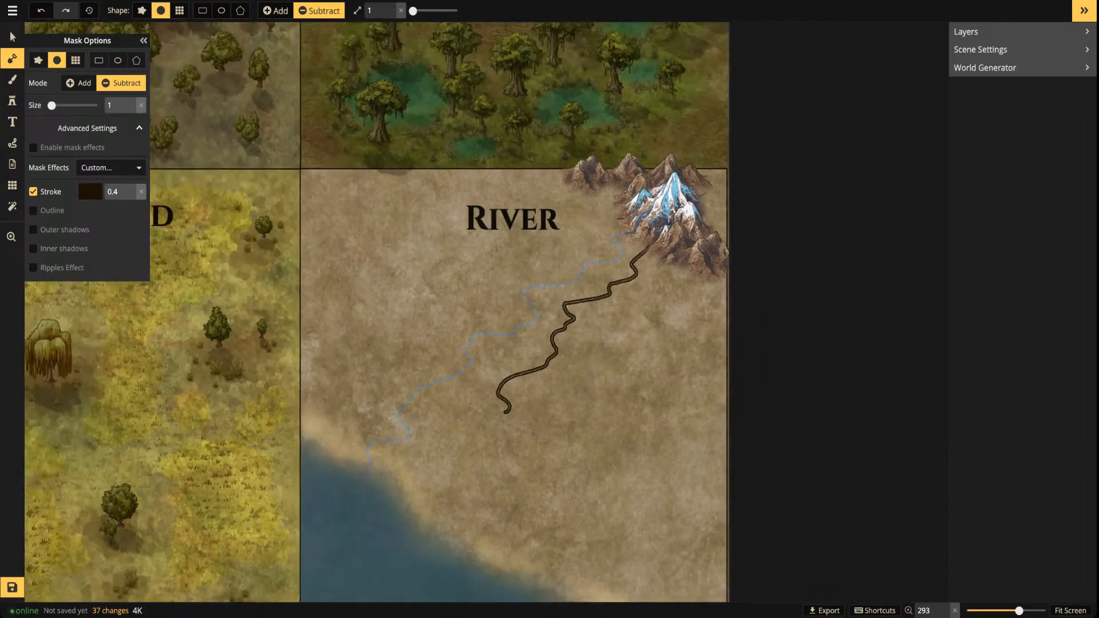
{"action": "key", "text": "space"}
{"action": "left_click_drag", "start_coordinate": [565, 306], "coordinate": [588, 287]}
{"action": "key", "text": "space"}
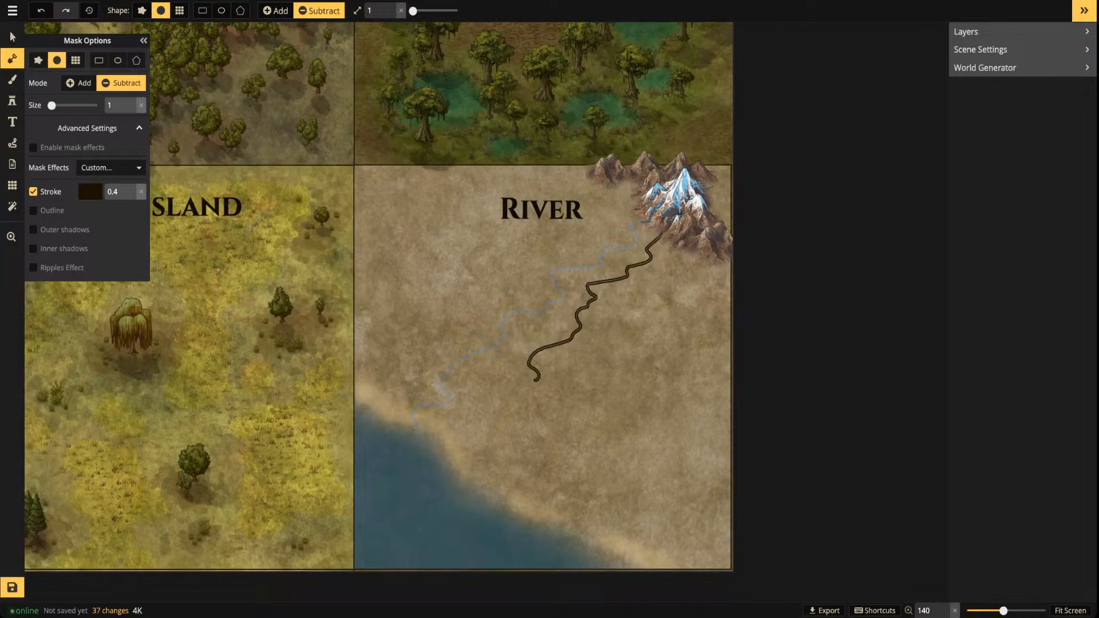
{"action": "scroll", "coordinate": [400, 435], "scroll_direction": "up", "scroll_amount": 10}
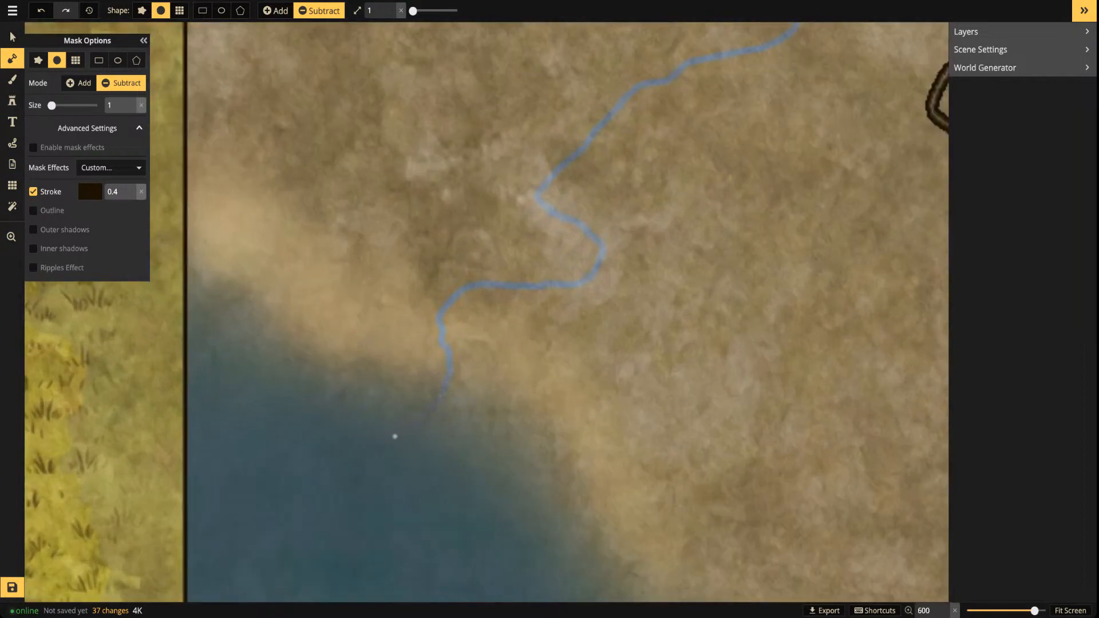
{"action": "scroll", "coordinate": [414, 422], "scroll_direction": "down", "scroll_amount": 3}
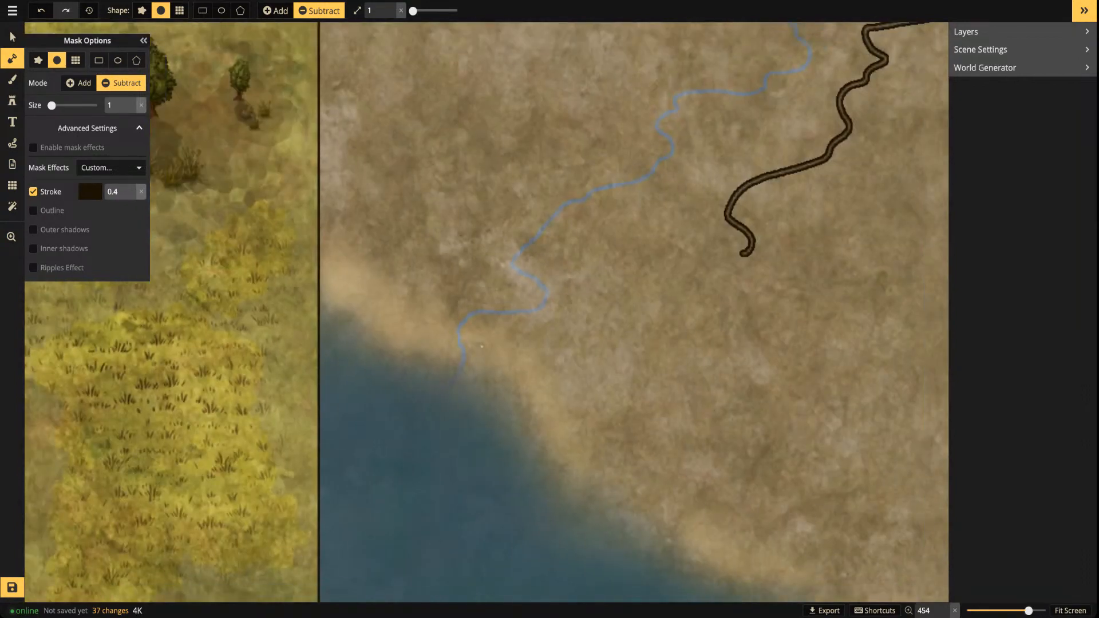
{"action": "scroll", "coordinate": [481, 346], "scroll_direction": "down", "scroll_amount": 4}
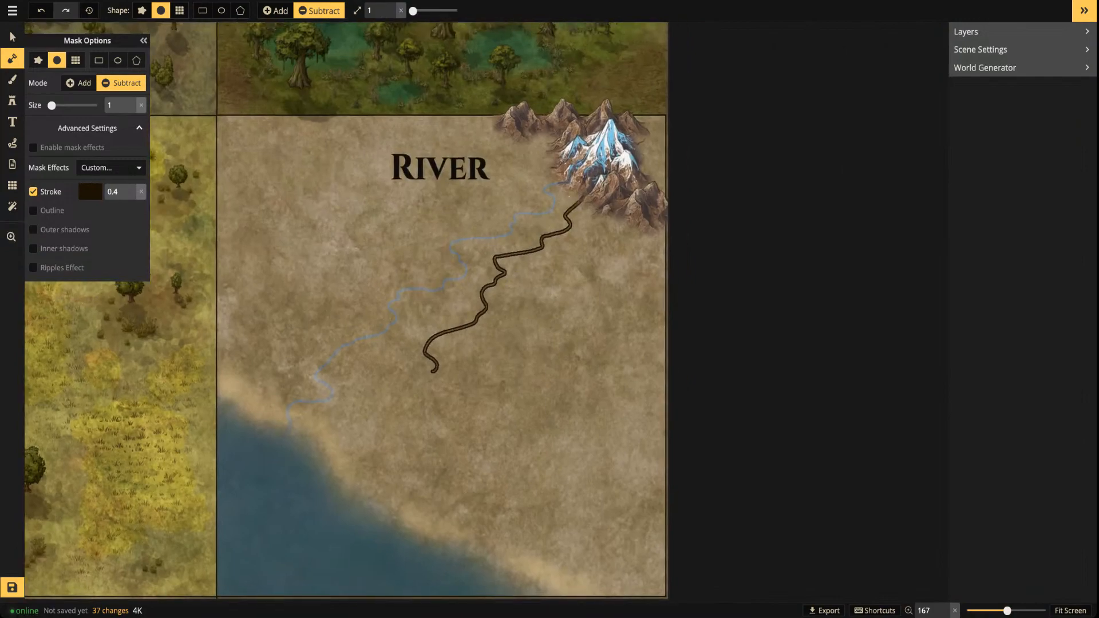
{"action": "key", "text": "space"}
{"action": "left_click_drag", "start_coordinate": [441, 291], "coordinate": [383, 316]}
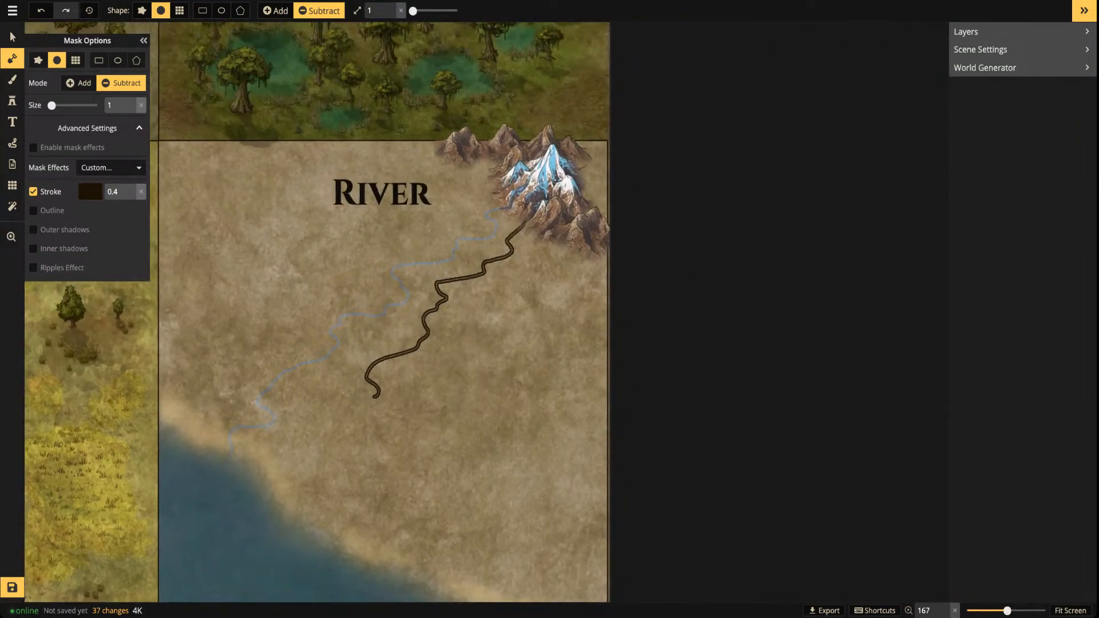
Fill the carved channel back in with land, using the mask brush in Add mode at size 23
{"action": "left_click", "coordinate": [78, 83]}
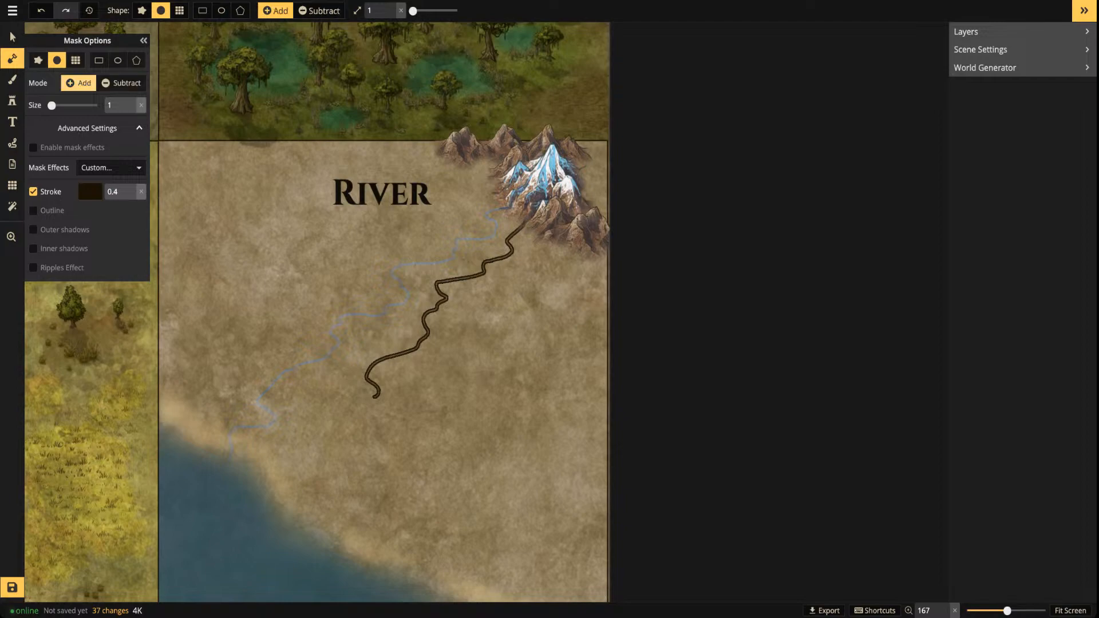
{"action": "left_click_drag", "start_coordinate": [413, 11], "coordinate": [428, 11]}
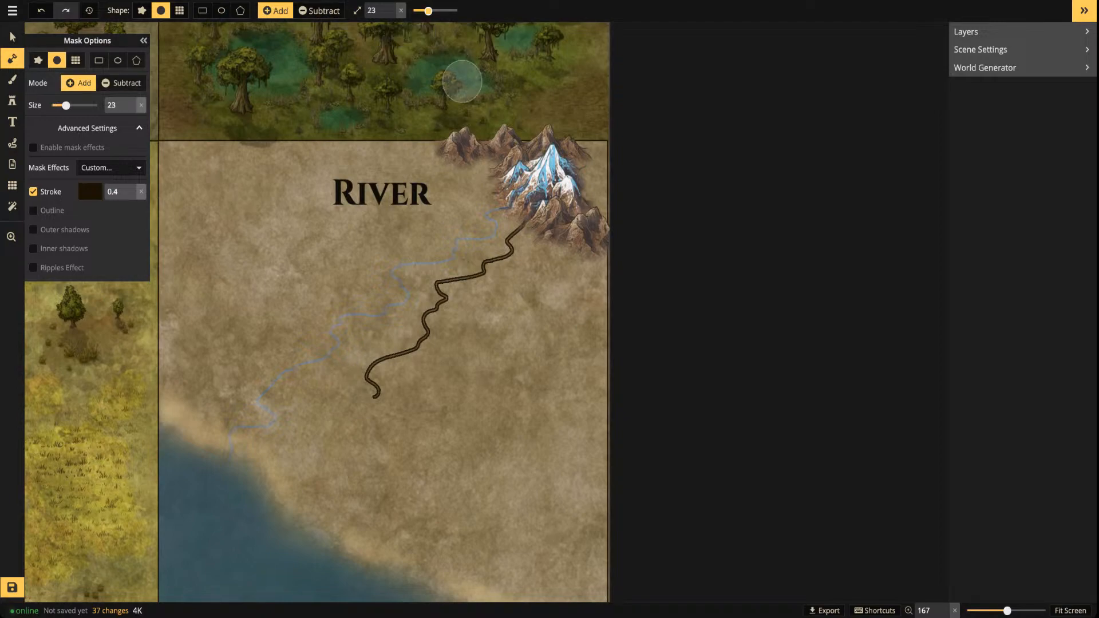
{"action": "mouse_move", "coordinate": [515, 222]}
{"action": "left_mouse_down"}
{"action": "mouse_move", "coordinate": [473, 272]}
{"action": "mouse_move", "coordinate": [490, 256]}
{"action": "mouse_move", "coordinate": [472, 291]}
{"action": "mouse_move", "coordinate": [449, 275]}
{"action": "mouse_move", "coordinate": [463, 286]}
{"action": "mouse_move", "coordinate": [379, 375]}
{"action": "left_mouse_up"}
{"action": "key", "text": "space"}
{"action": "left_click_drag", "start_coordinate": [281, 221], "coordinate": [538, 225]}
{"action": "key", "text": "space"}
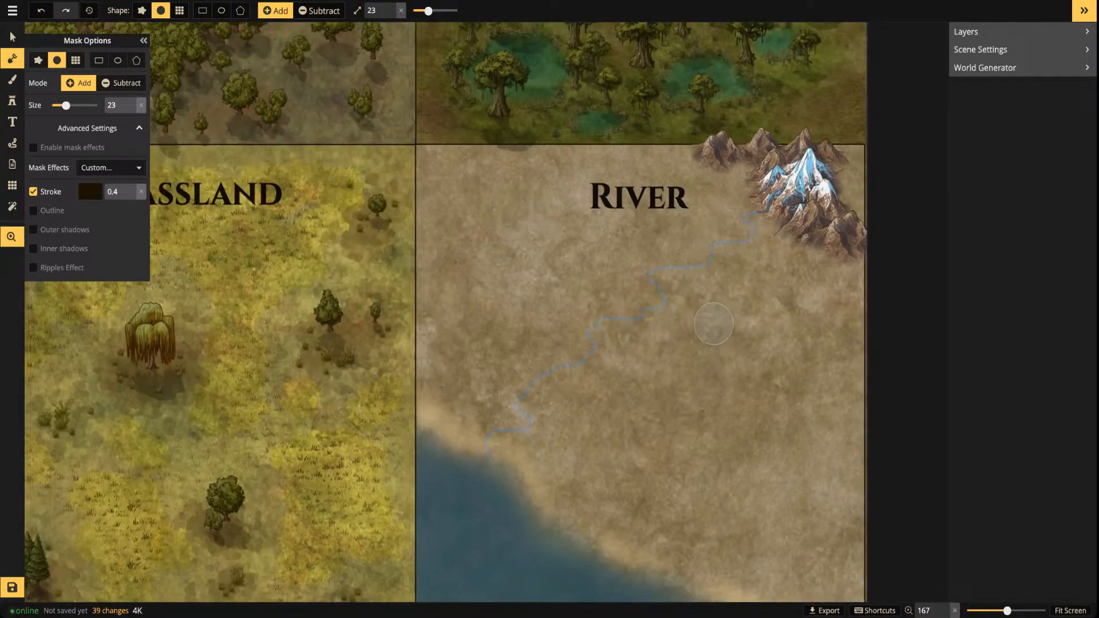
{"action": "left_click_drag", "start_coordinate": [700, 297], "coordinate": [524, 296]}
{"action": "scroll", "coordinate": [628, 463], "scroll_direction": "up", "scroll_amount": 3}
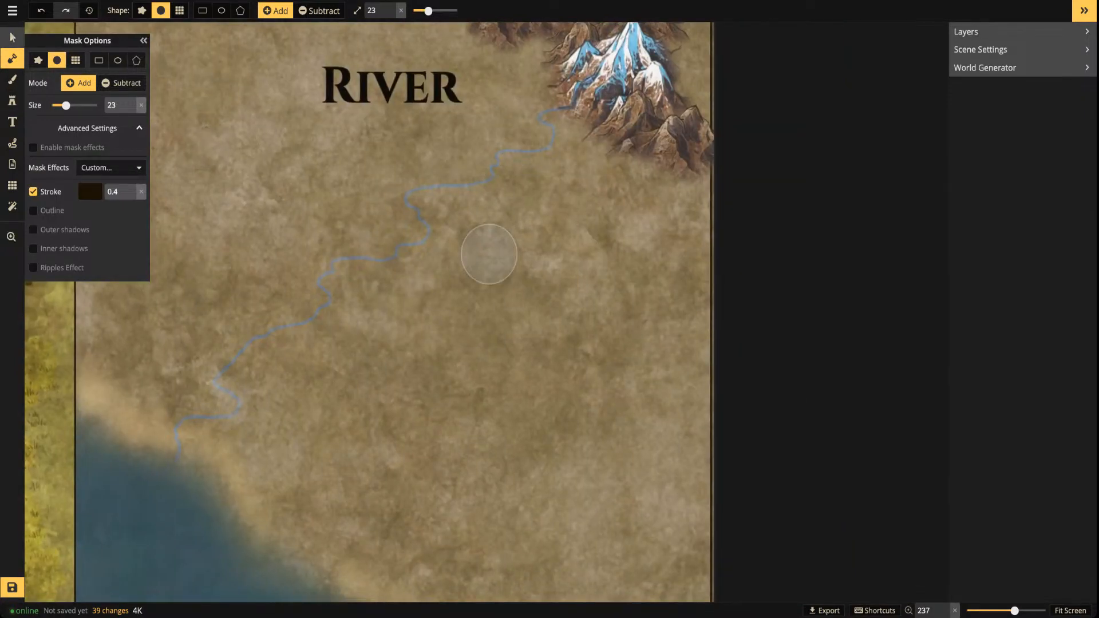
Stamp a snow-capped mountain at size 20 above the River title, on the panel's upper border
{"action": "left_click", "coordinate": [12, 37]}
{"action": "scroll", "coordinate": [578, 137], "scroll_direction": "up", "scroll_amount": 4}
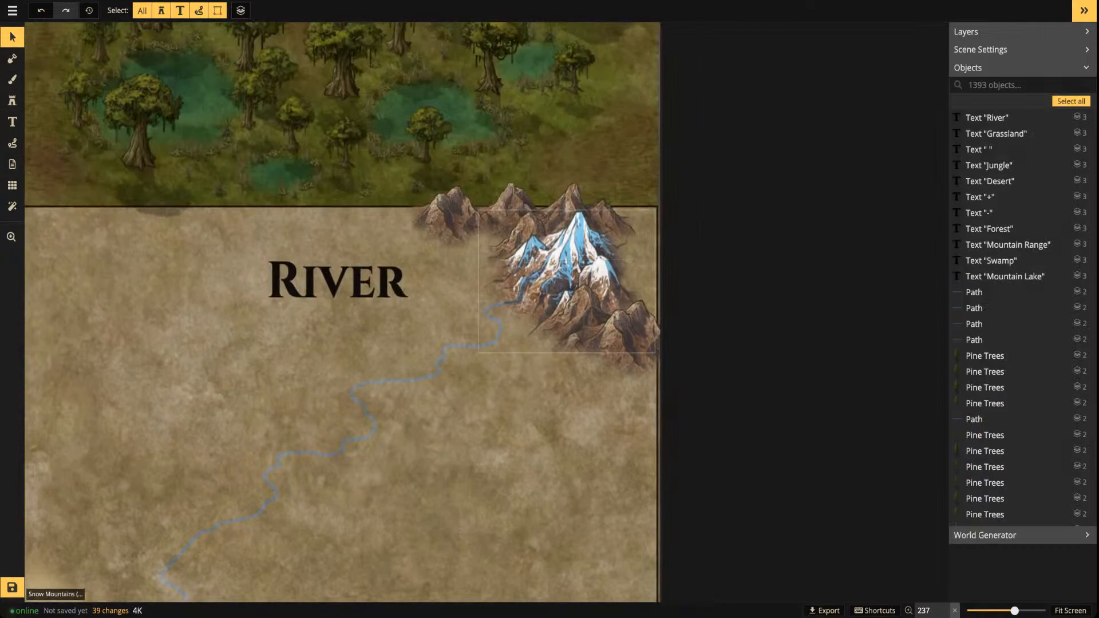
{"action": "left_click", "coordinate": [567, 281]}
{"action": "left_click", "coordinate": [12, 101]}
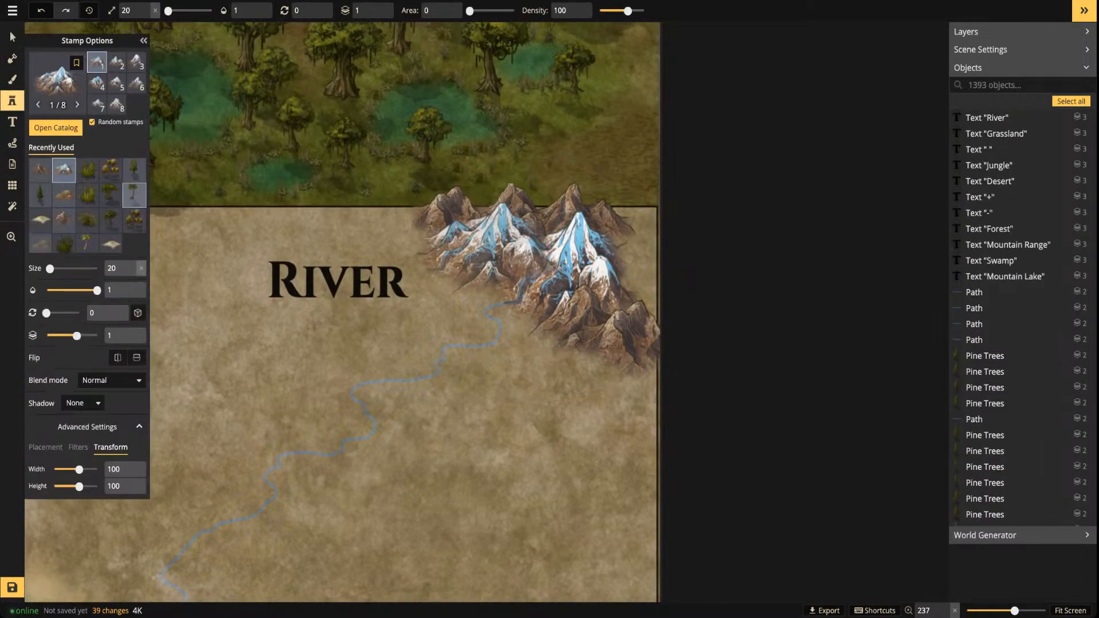
{"action": "scroll", "coordinate": [466, 306], "scroll_direction": "down", "scroll_amount": 3}
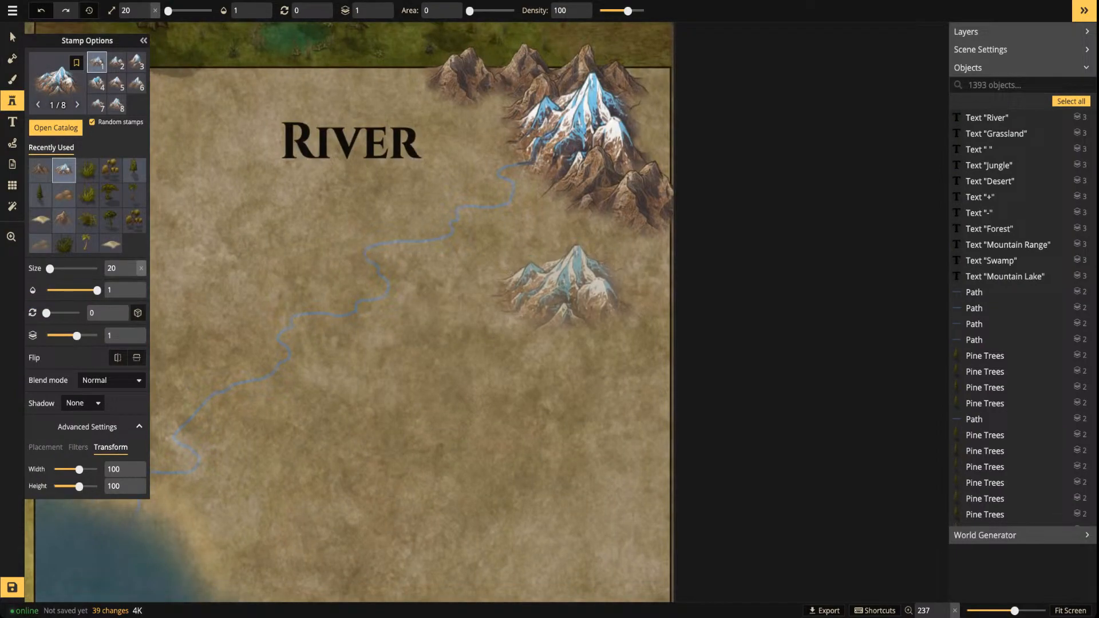
{"action": "key", "text": "Left"}
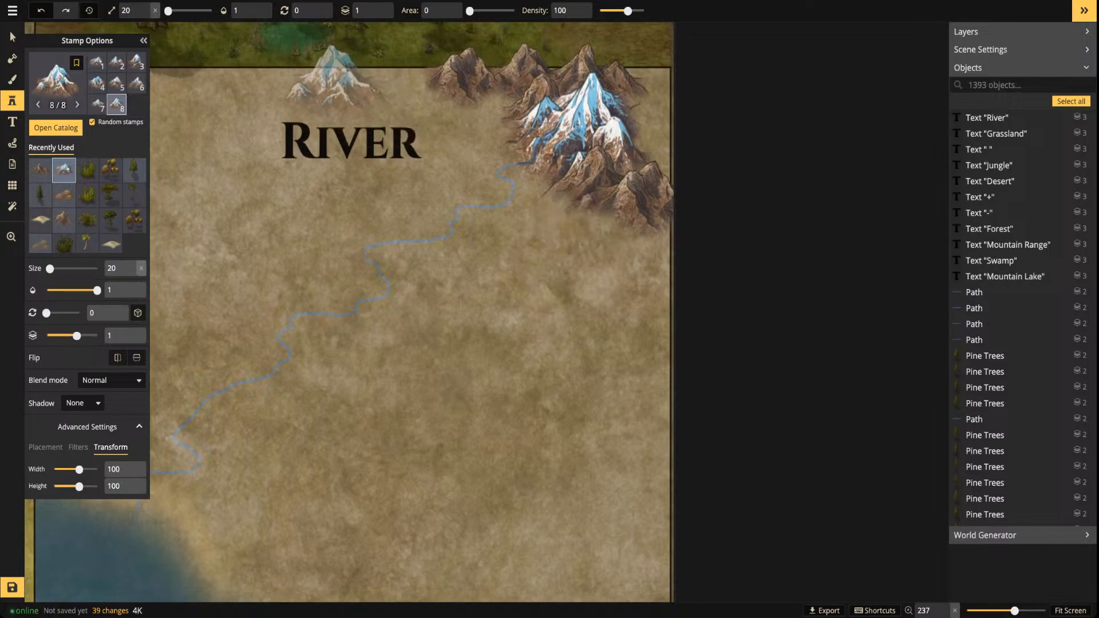
{"action": "left_click", "coordinate": [332, 80]}
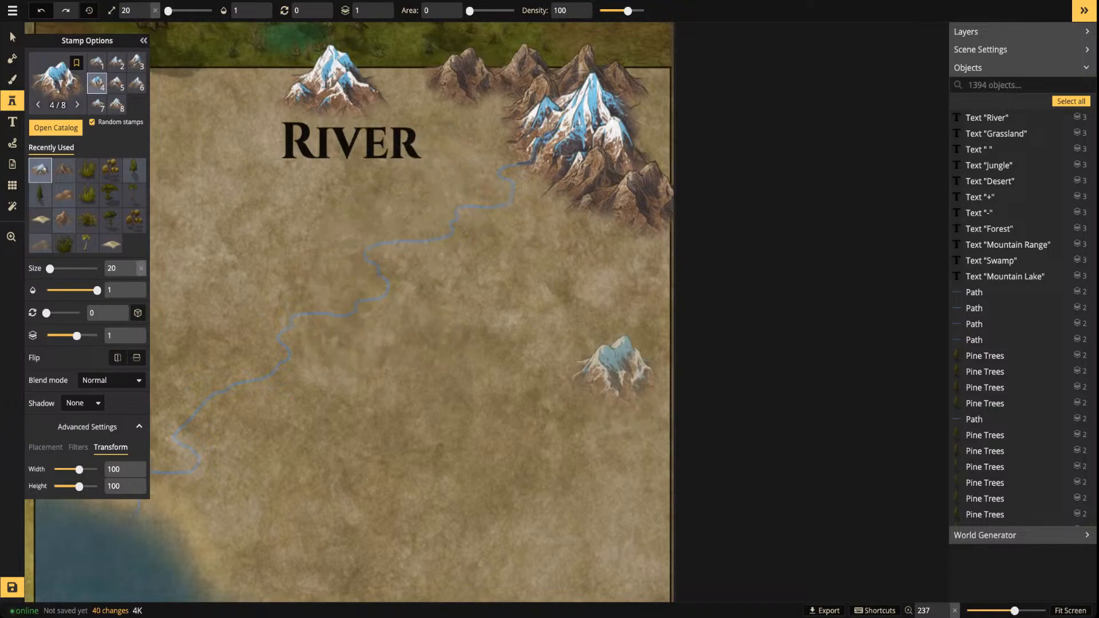
Stamp another size 20 snow-capped mountain just below the brown mountains at the range's southern end
{"action": "key", "text": "5"}
{"action": "key", "text": "6"}
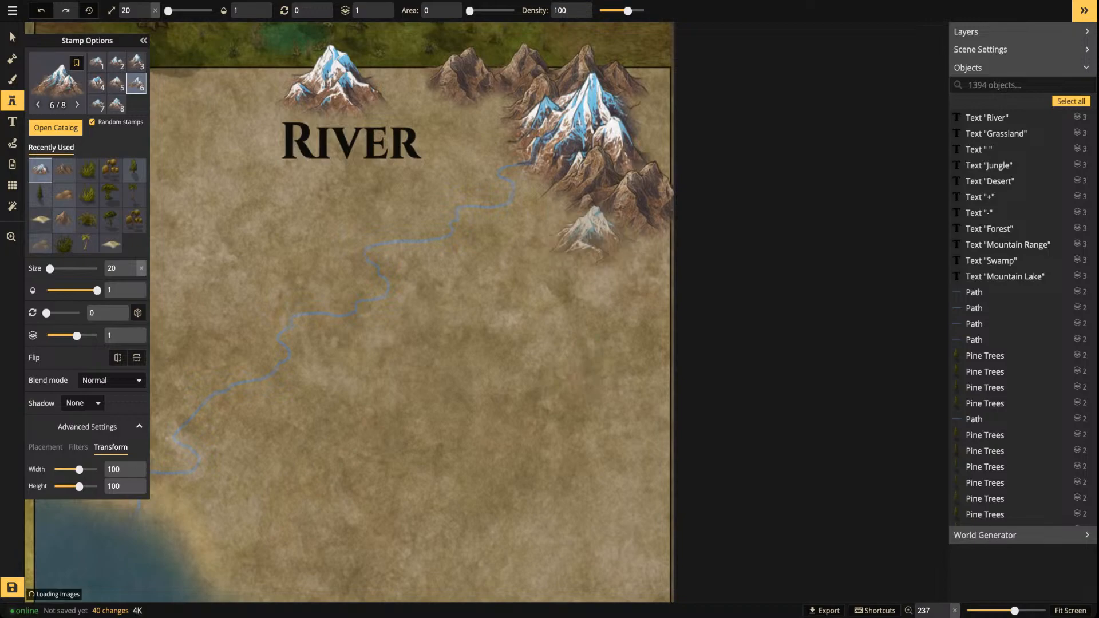
{"action": "left_click", "coordinate": [595, 231]}
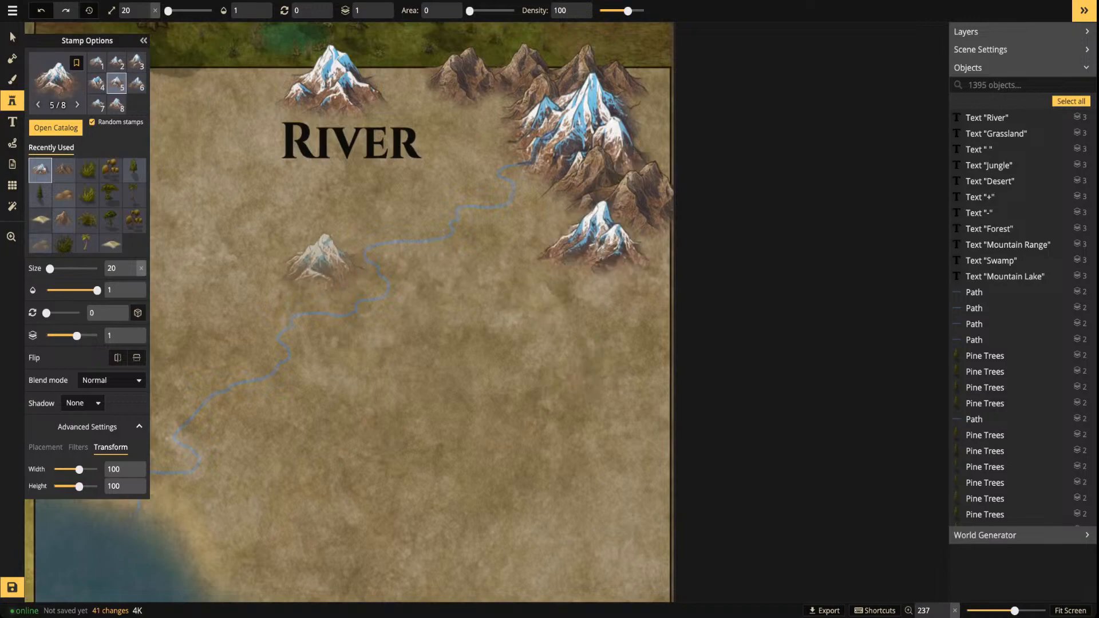
Draw a winding width 1 tributary path from the southern snow-capped mountain west to the main river
{"action": "left_click", "coordinate": [12, 143]}
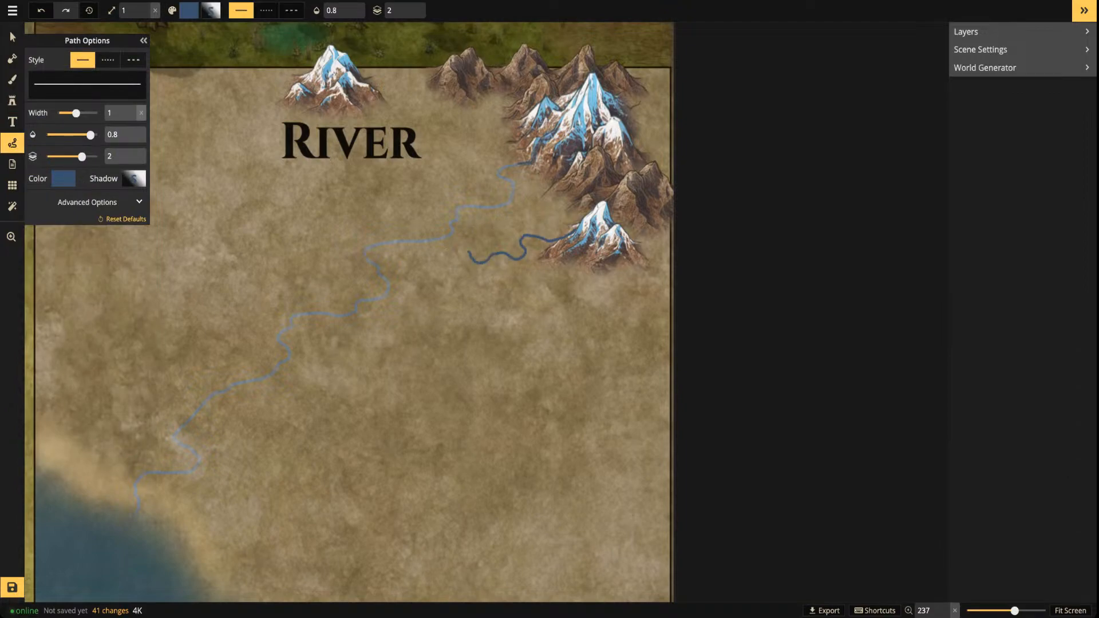
{"action": "left_click_drag", "start_coordinate": [432, 239], "coordinate": [431, 239]}
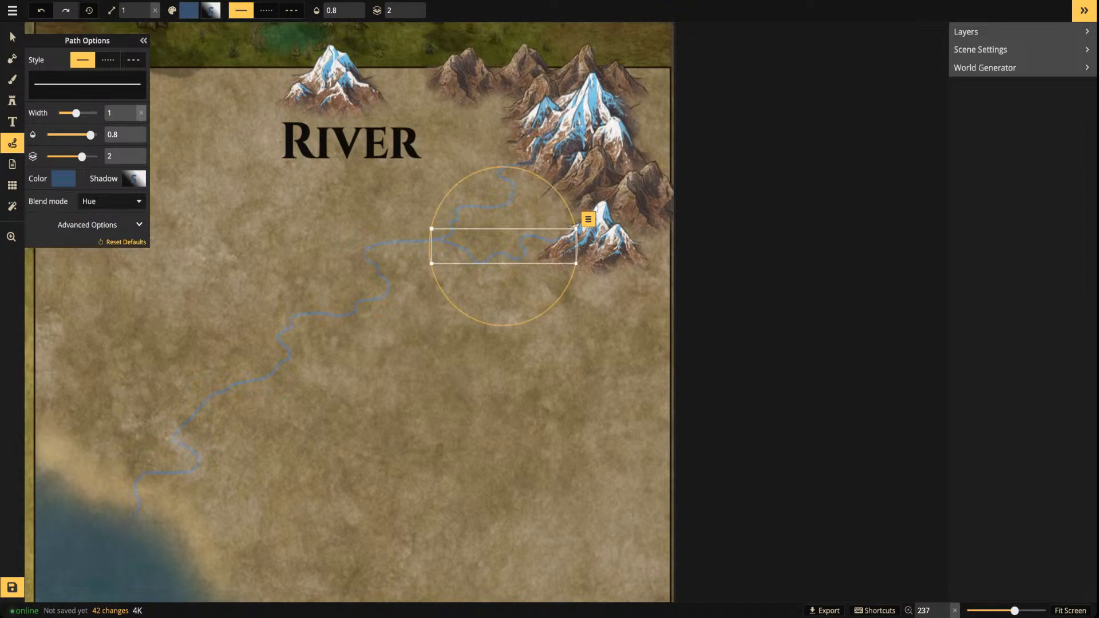
{"action": "key", "text": "Escape"}
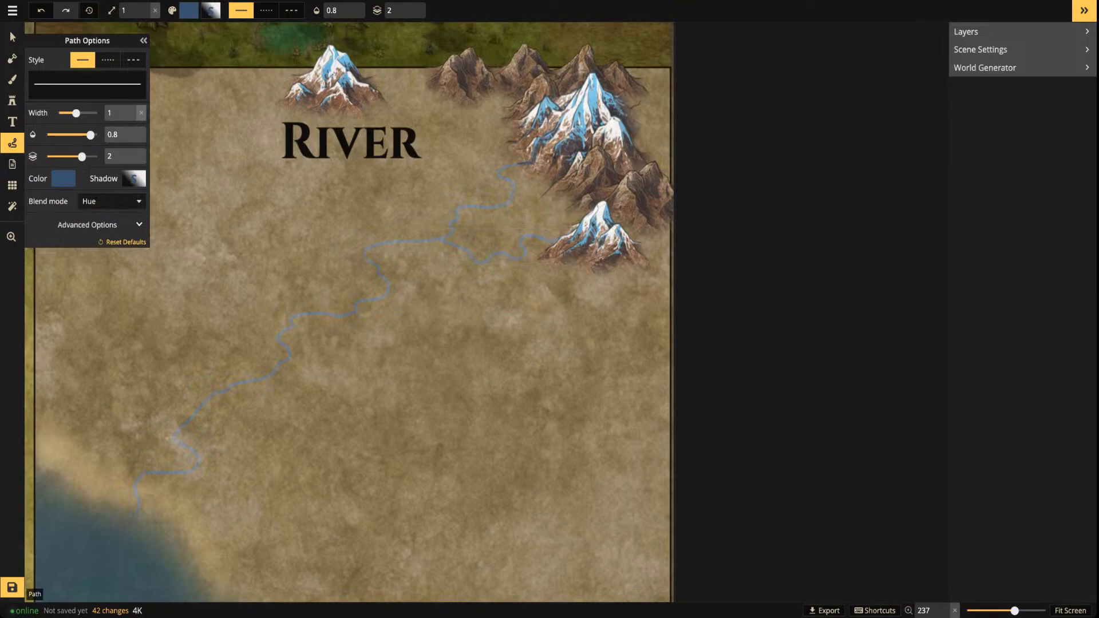
Draw a second tributary path from the mountain above the River title down to the main river
{"action": "left_click_drag", "start_coordinate": [348, 157], "coordinate": [321, 170]}
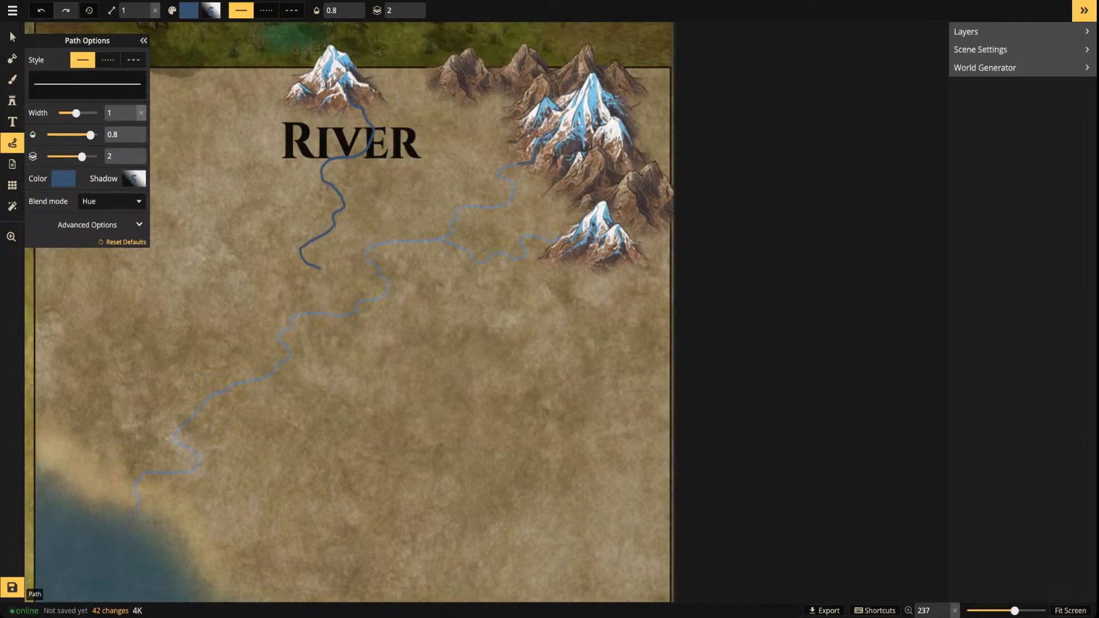
{"action": "left_click_drag", "start_coordinate": [292, 313], "coordinate": [290, 320]}
{"action": "key", "text": "Escape"}
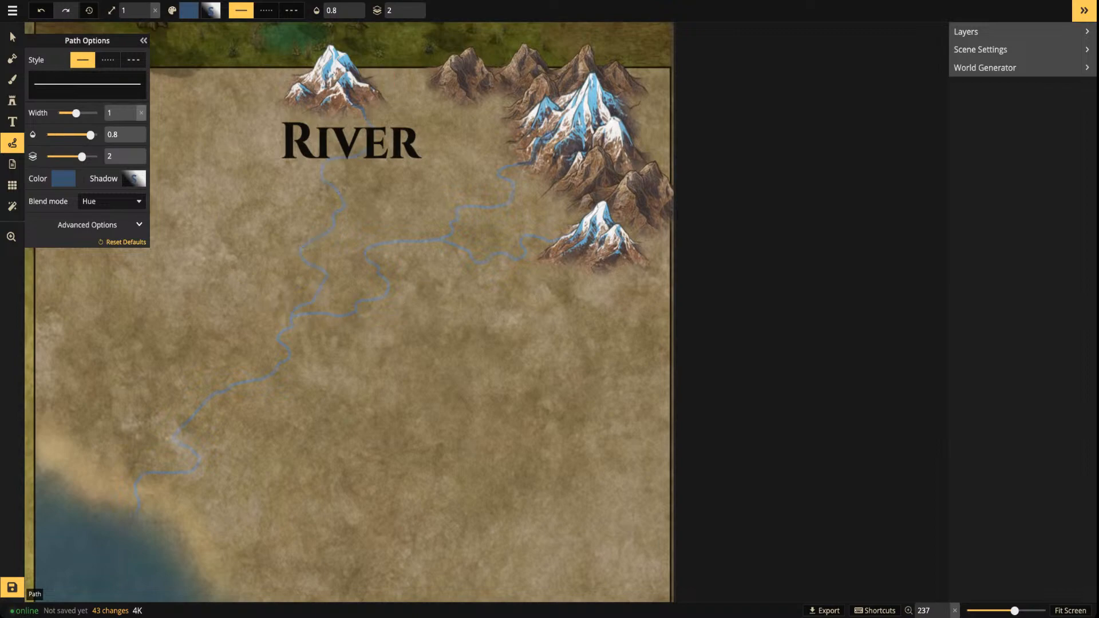
Trace a second width 1 path over the main river from the eastern confluence to just below the western one, thickening that stretch
{"action": "scroll", "coordinate": [351, 221], "scroll_direction": "down", "scroll_amount": 2}
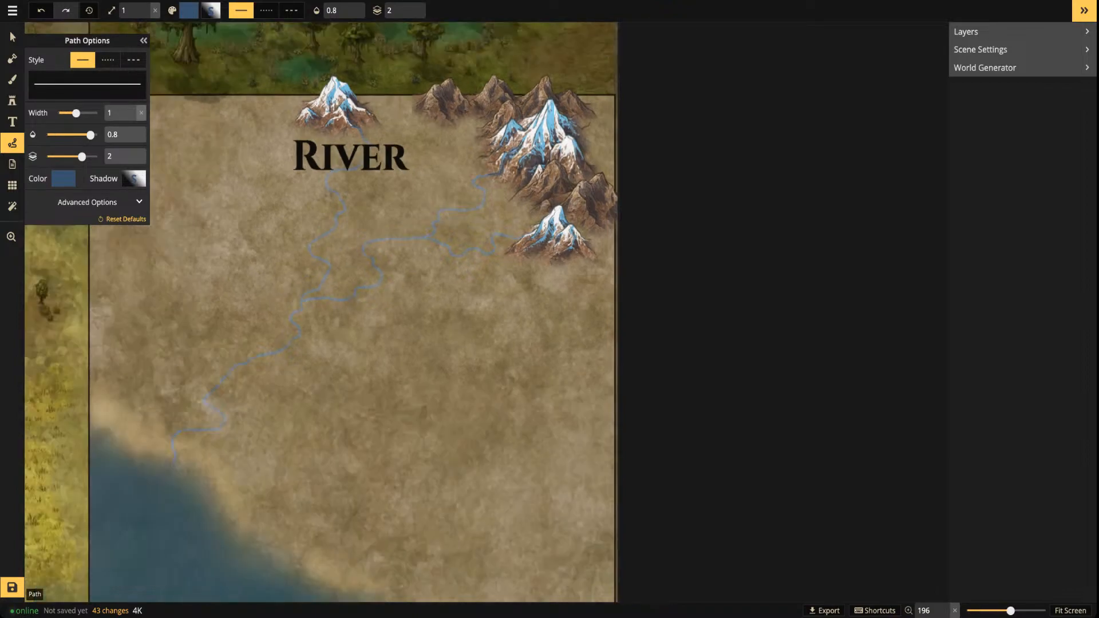
{"action": "key", "text": "space"}
{"action": "left_click_drag", "start_coordinate": [351, 221], "coordinate": [547, 221]}
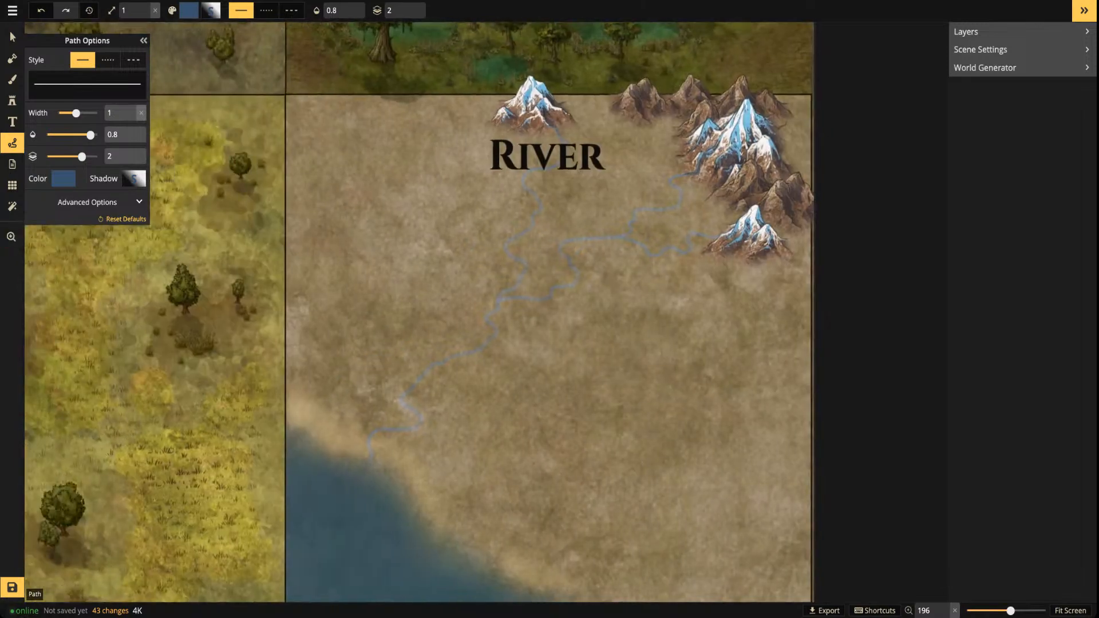
{"action": "scroll", "coordinate": [575, 230], "scroll_direction": "up", "scroll_amount": 8}
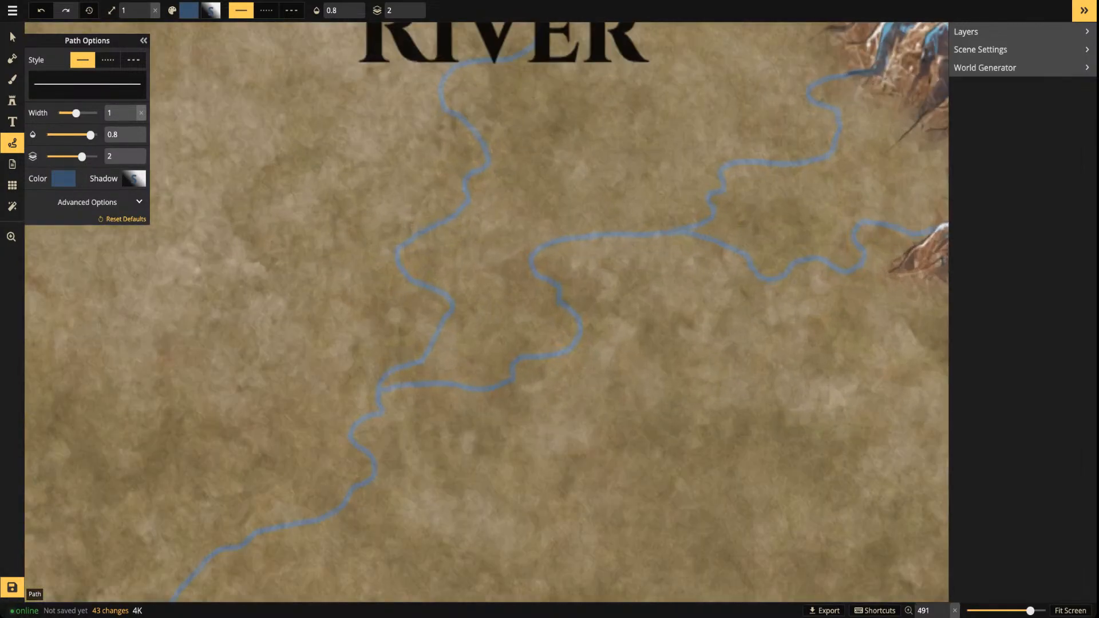
{"action": "mouse_move", "coordinate": [682, 232]}
{"action": "left_mouse_down"}
{"action": "mouse_move", "coordinate": [563, 243]}
{"action": "mouse_move", "coordinate": [533, 262]}
{"action": "left_mouse_up"}
{"action": "mouse_move", "coordinate": [582, 336]}
{"action": "left_mouse_down"}
{"action": "mouse_move", "coordinate": [485, 391]}
{"action": "mouse_move", "coordinate": [382, 395]}
{"action": "mouse_move", "coordinate": [387, 414]}
{"action": "mouse_move", "coordinate": [357, 427]}
{"action": "mouse_move", "coordinate": [367, 457]}
{"action": "left_mouse_up"}
{"action": "scroll", "coordinate": [367, 435], "scroll_direction": "down", "scroll_amount": 2}
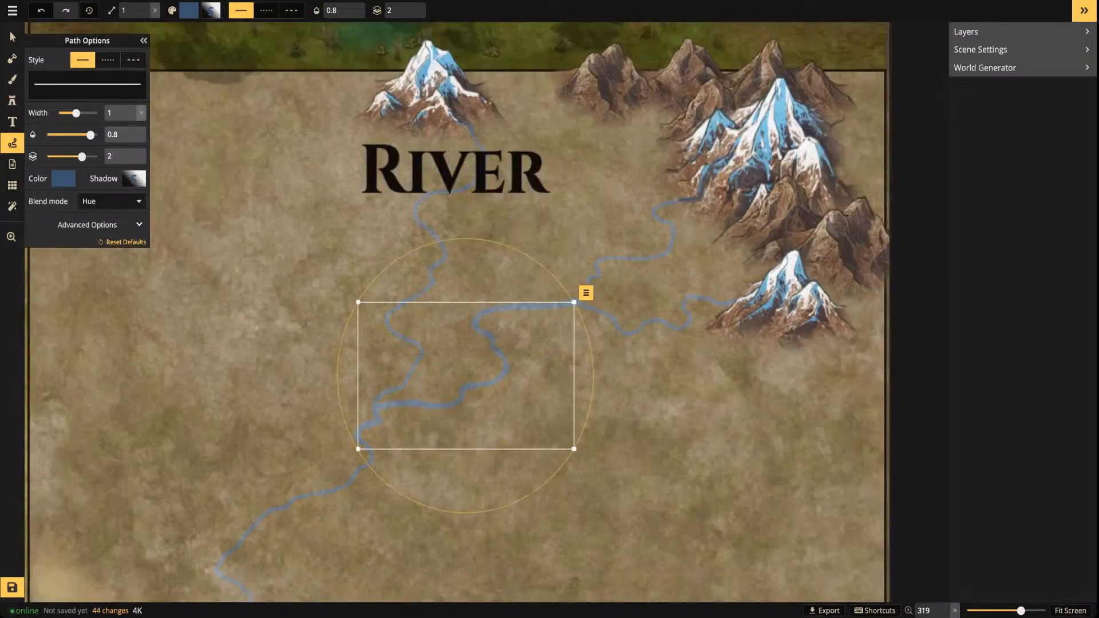
{"action": "key", "text": "Escape"}
Examine the thickened river stretch and how the tributaries join it
{"action": "scroll", "coordinate": [366, 435], "scroll_direction": "down", "scroll_amount": 2}
{"action": "scroll", "coordinate": [400, 386], "scroll_direction": "down", "scroll_amount": 1}
{"action": "left_click_drag", "start_coordinate": [401, 386], "coordinate": [516, 357]}
{"action": "scroll", "coordinate": [531, 292], "scroll_direction": "up", "scroll_amount": 3}
{"action": "left_click_drag", "start_coordinate": [531, 269], "coordinate": [493, 346]}
{"action": "scroll", "coordinate": [493, 346], "scroll_direction": "up", "scroll_amount": 2}
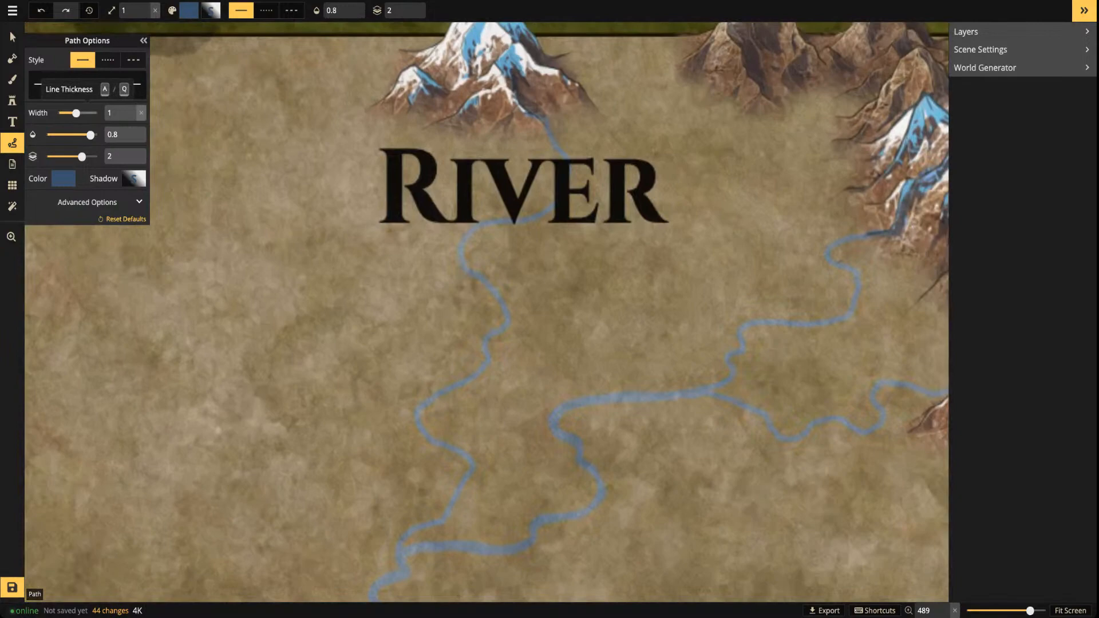
Set the path width to 0.7 and draw two short side streams on the northern tributary below the River title
{"action": "key", "text": "a"}
{"action": "key", "text": "a"}
{"action": "key", "text": "a"}
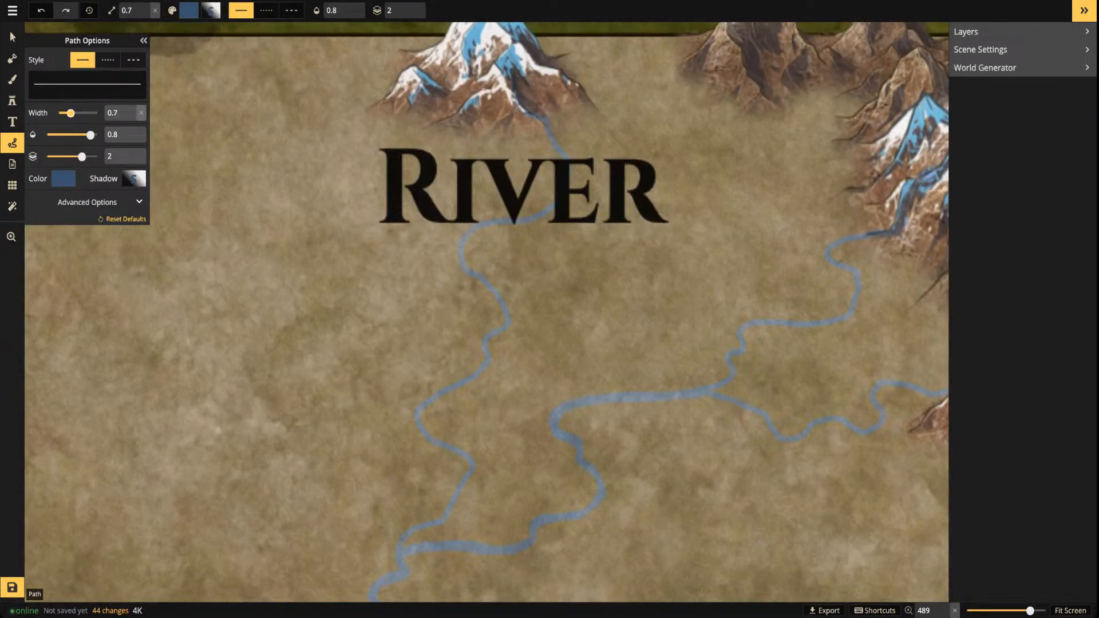
{"action": "left_click_drag", "start_coordinate": [484, 444], "coordinate": [556, 422]}
{"action": "scroll", "coordinate": [450, 314], "scroll_direction": "down", "scroll_amount": 4}
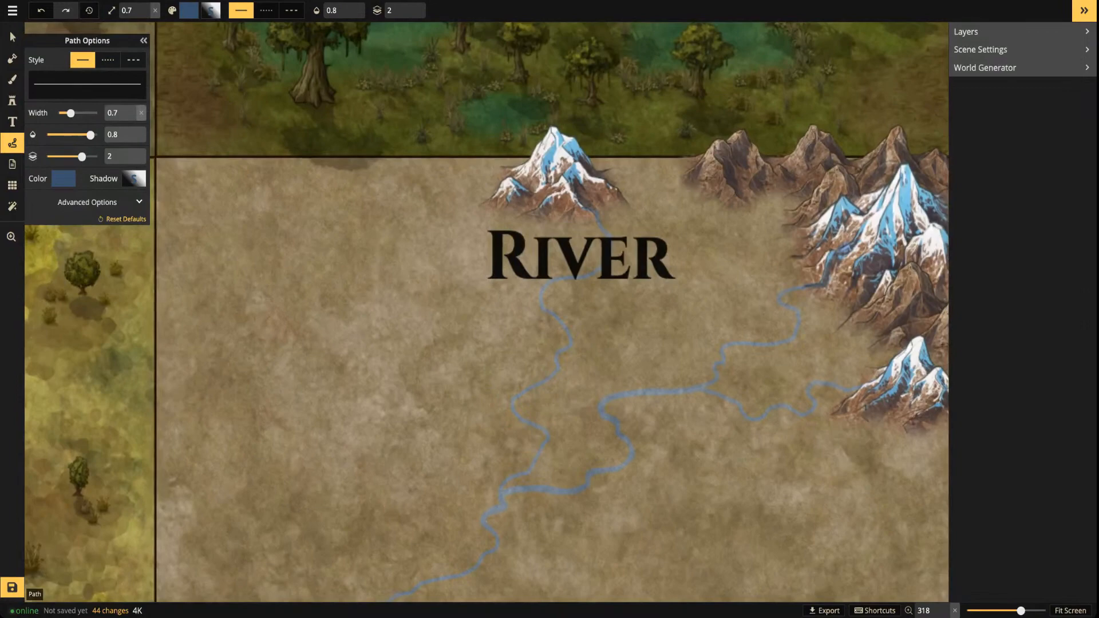
{"action": "left_click_drag", "start_coordinate": [593, 353], "coordinate": [588, 372]}
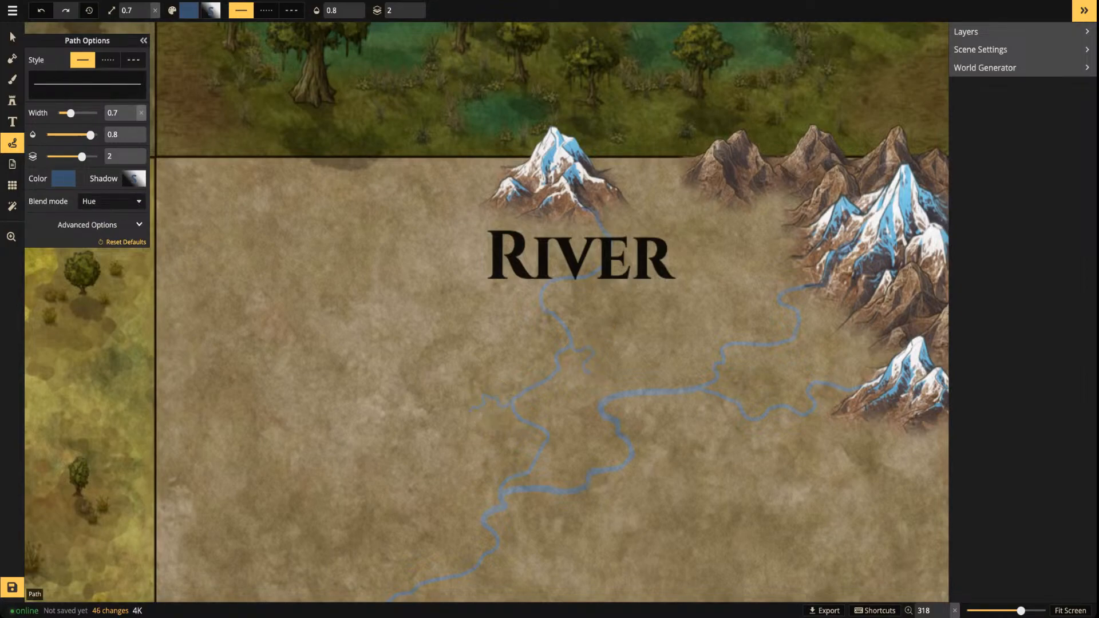
Draw more short width 0.7 side streams along the northern tributary's lower bend and the main river's middle and lower stretches
{"action": "left_click_drag", "start_coordinate": [569, 452], "coordinate": [575, 458]}
{"action": "left_click_drag", "start_coordinate": [519, 569], "coordinate": [525, 574]}
{"action": "left_click_drag", "start_coordinate": [407, 559], "coordinate": [390, 569]}
{"action": "left_click_drag", "start_coordinate": [636, 482], "coordinate": [640, 483]}
{"action": "scroll", "coordinate": [744, 163], "scroll_direction": "down", "scroll_amount": 5}
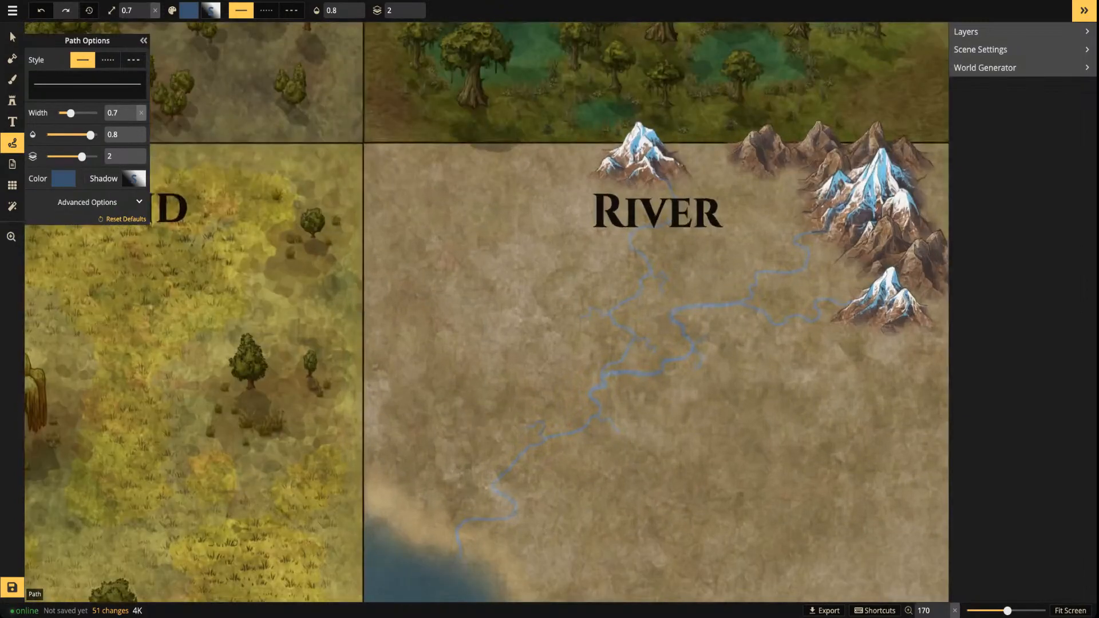
Draw short width 0.7 side streams on both eastern tributaries and leave path drawing with nothing selected
{"action": "scroll", "coordinate": [486, 312], "scroll_direction": "up", "scroll_amount": 3}
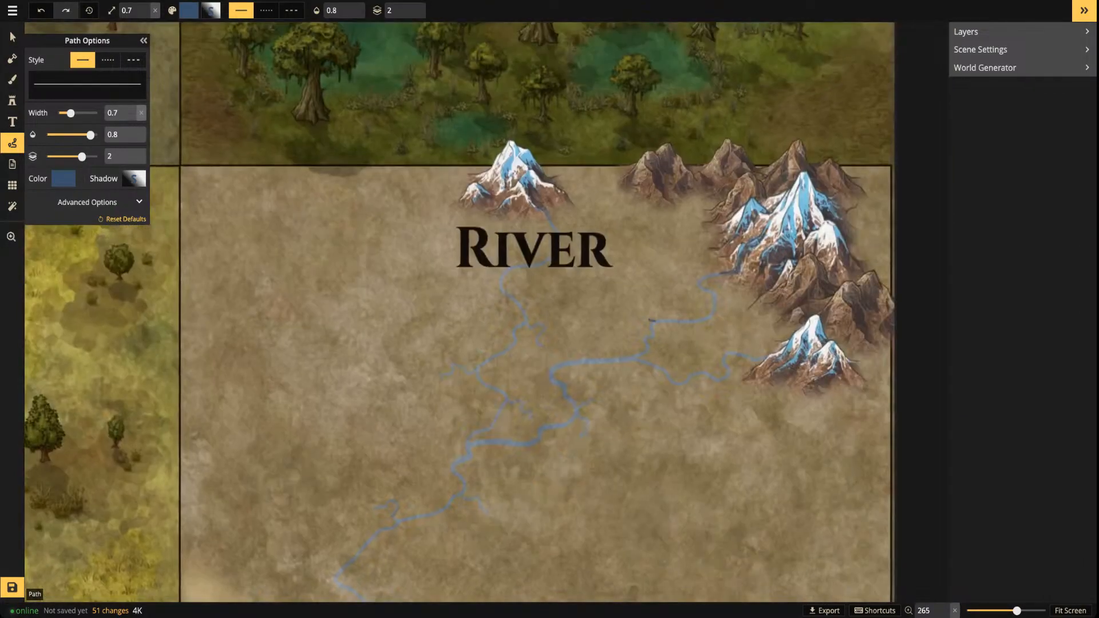
{"action": "left_click_drag", "start_coordinate": [650, 317], "coordinate": [646, 318]}
{"action": "left_click_drag", "start_coordinate": [674, 381], "coordinate": [653, 396]}
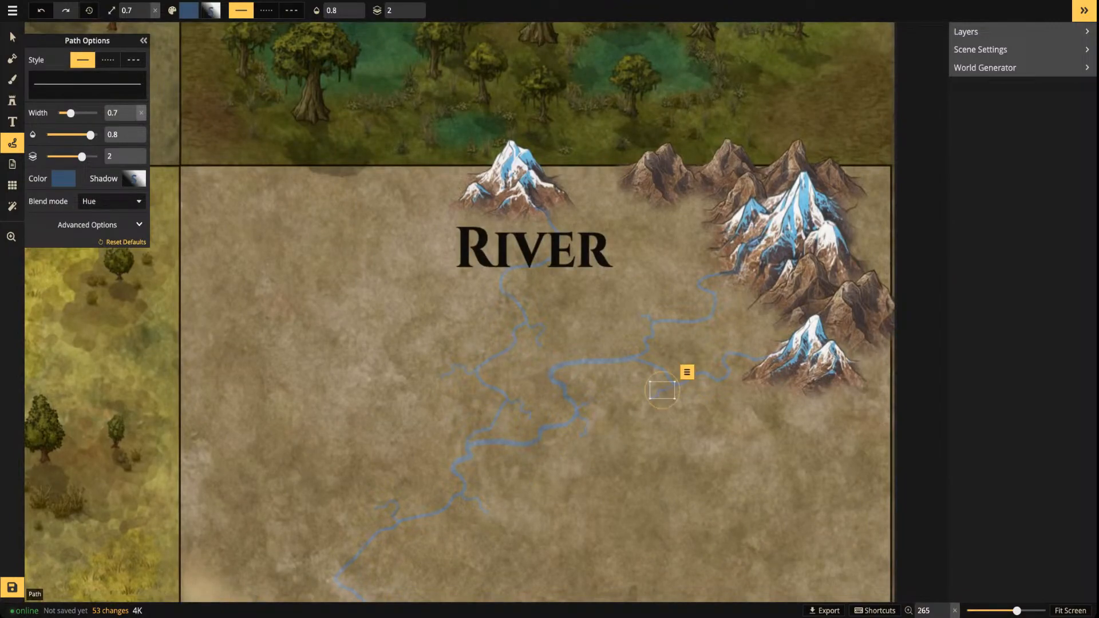
{"action": "scroll", "coordinate": [357, 340], "scroll_direction": "down", "scroll_amount": 2}
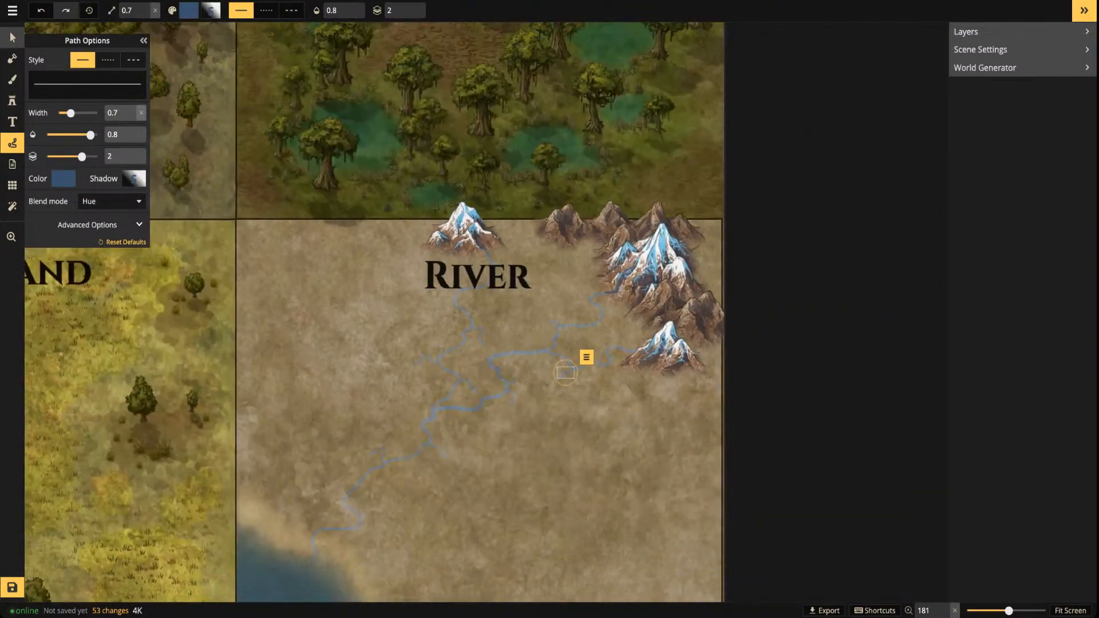
{"action": "key", "text": "v"}
{"action": "key", "text": "Escape"}
Examine the River panel's side streams and how they branch off the tributaries and main river
{"action": "scroll", "coordinate": [587, 439], "scroll_direction": "down", "scroll_amount": 2}
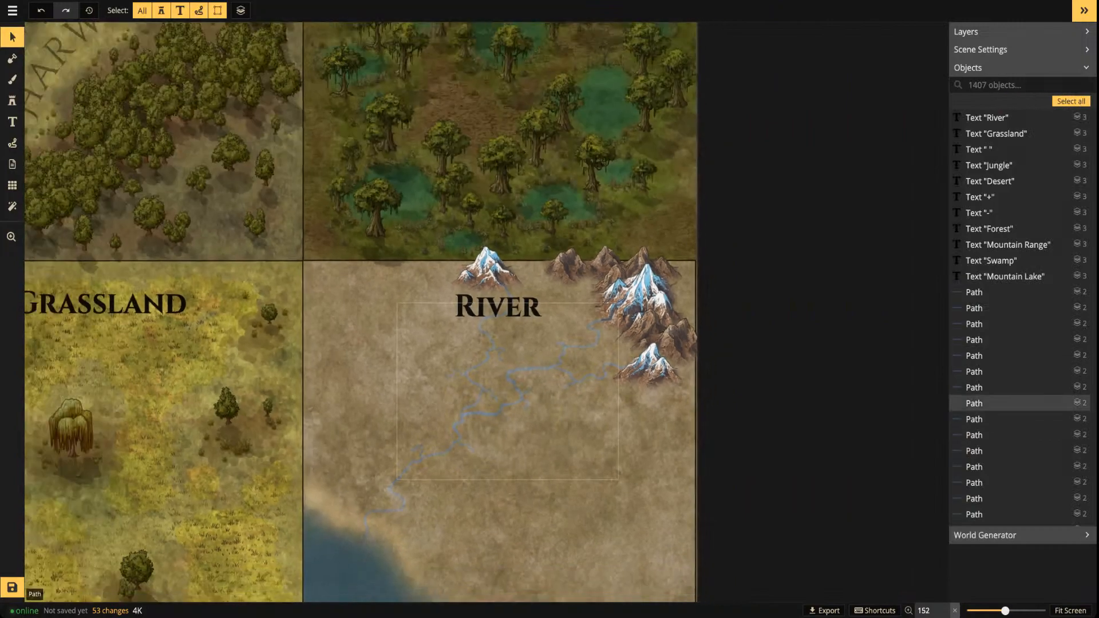
{"action": "scroll", "coordinate": [556, 429], "scroll_direction": "up", "scroll_amount": 1}
{"action": "scroll", "coordinate": [549, 424], "scroll_direction": "up", "scroll_amount": 3}
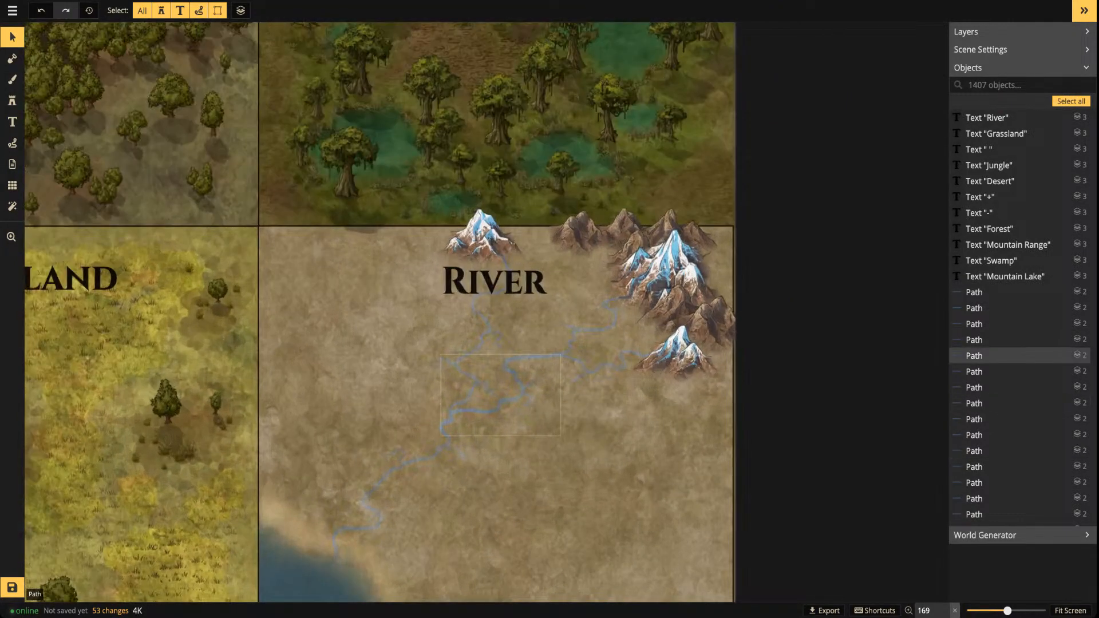
{"action": "scroll", "coordinate": [556, 405], "scroll_direction": "down", "scroll_amount": 2}
{"action": "scroll", "coordinate": [545, 405], "scroll_direction": "up", "scroll_amount": 1}
{"action": "scroll", "coordinate": [520, 240], "scroll_direction": "up", "scroll_amount": 4}
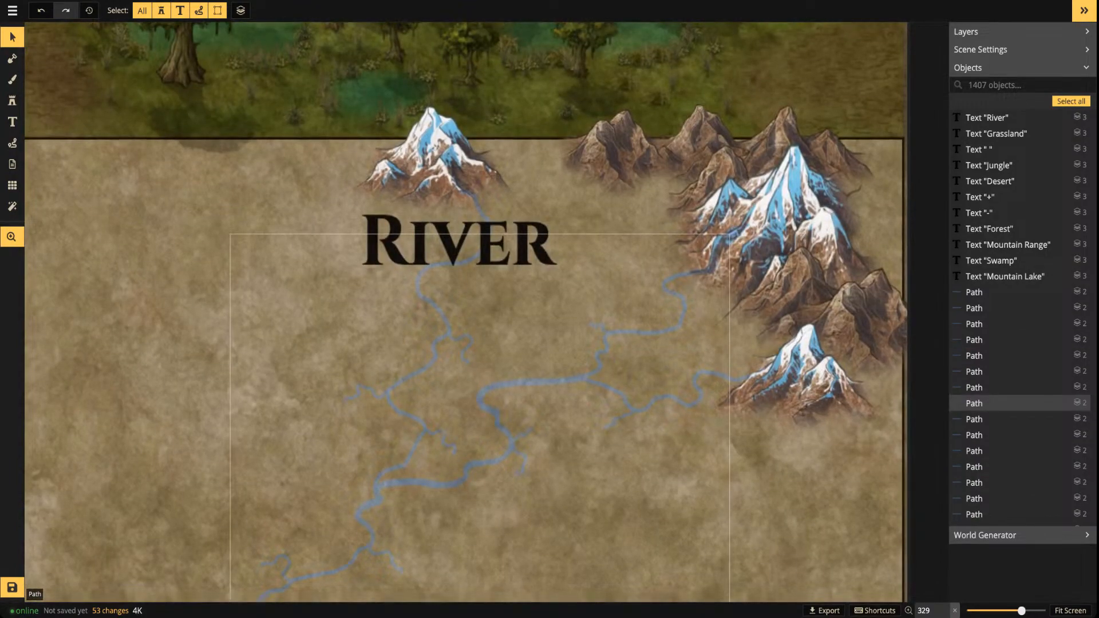
{"action": "left_click_drag", "start_coordinate": [521, 240], "coordinate": [495, 172]}
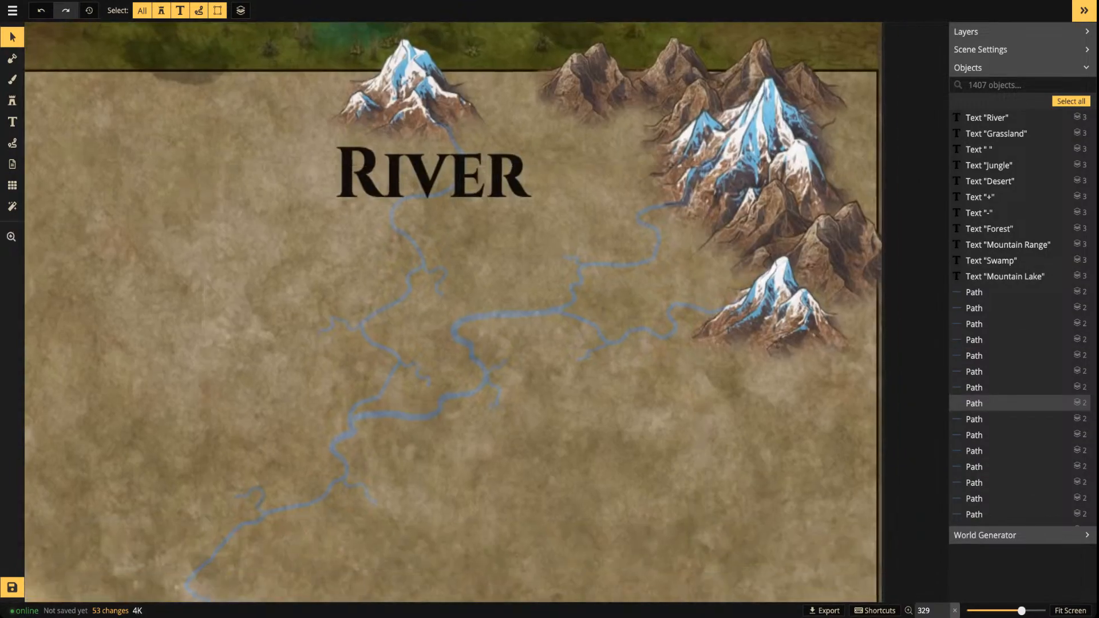
{"action": "scroll", "coordinate": [572, 241], "scroll_direction": "down", "scroll_amount": 3}
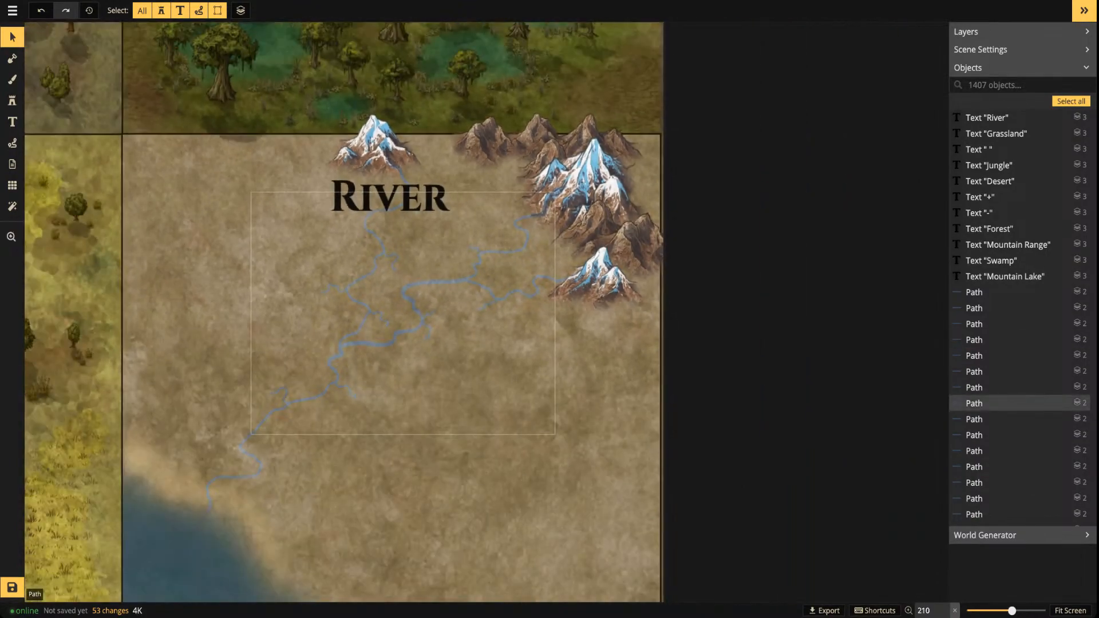
{"action": "scroll", "coordinate": [574, 264], "scroll_direction": "up", "scroll_amount": 3}
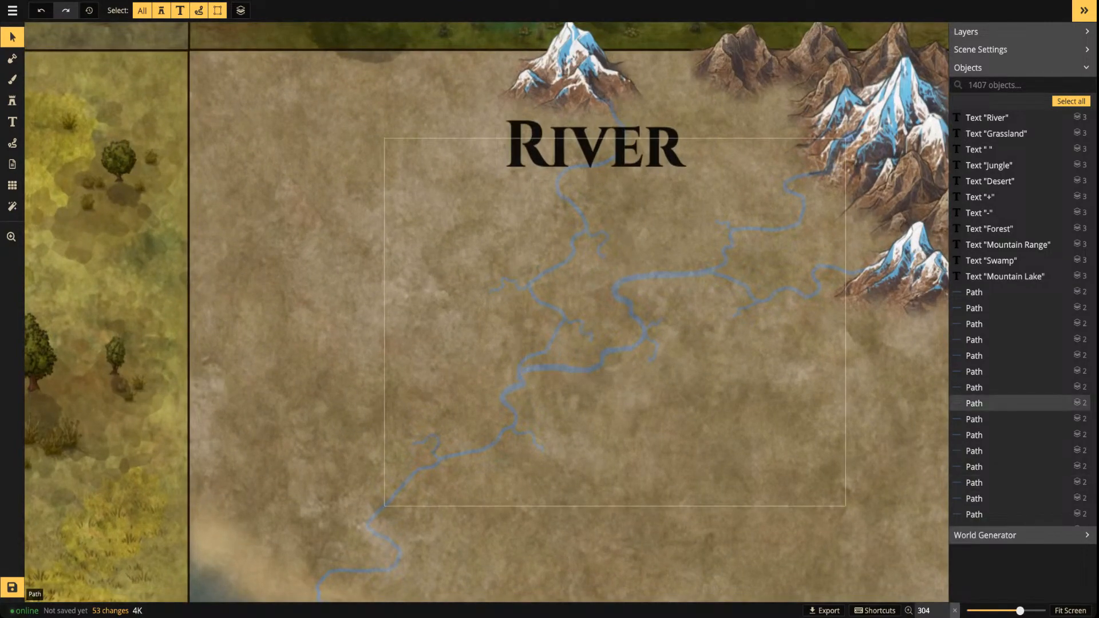
{"action": "left_click_drag", "start_coordinate": [574, 264], "coordinate": [472, 269]}
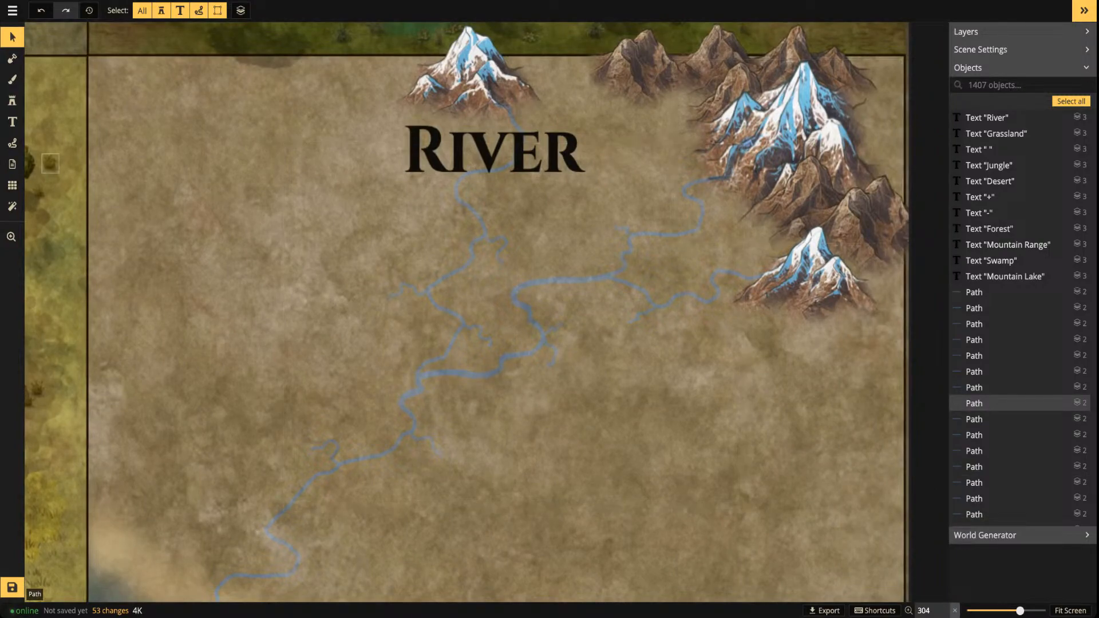
Set the path width to 2.3, draw a short test curve northwest of the river and delete it
{"action": "left_click", "coordinate": [12, 142]}
{"action": "left_click_drag", "start_coordinate": [76, 113], "coordinate": [87, 113]}
{"action": "left_click_drag", "start_coordinate": [266, 276], "coordinate": [328, 220]}
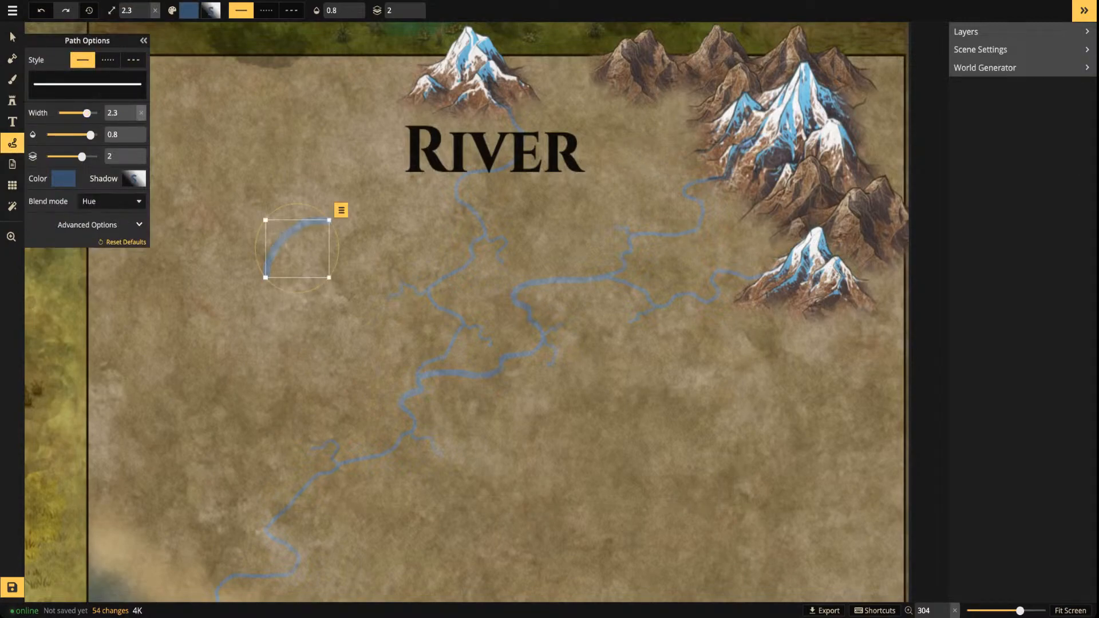
{"action": "key", "text": "Delete"}
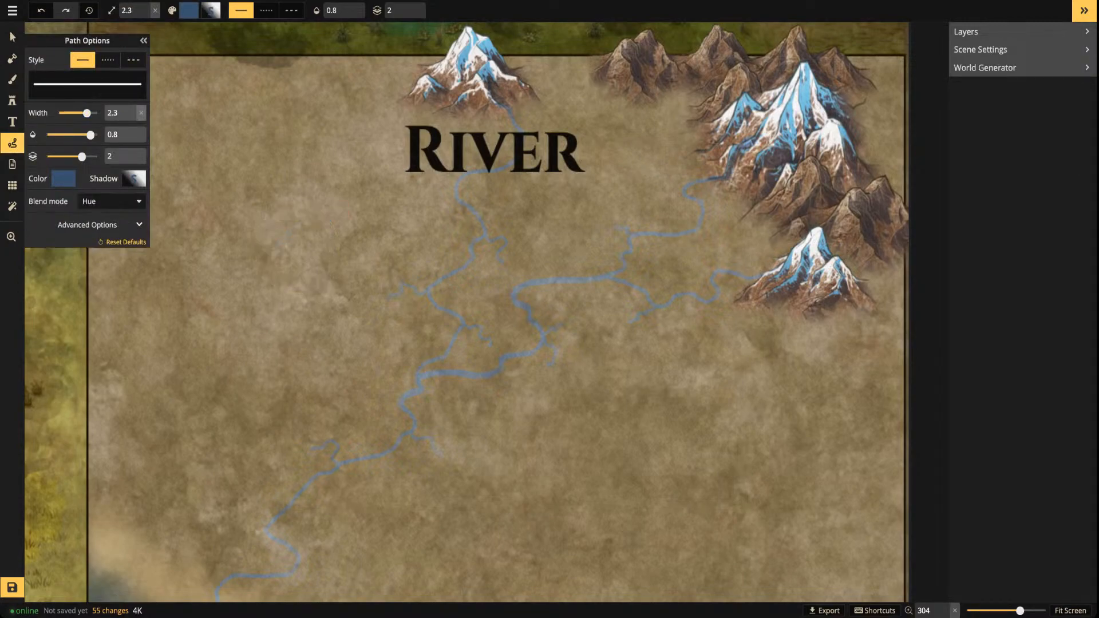
Draw a large meandering width 2.3 path in the empty southeast area and a filled lake shape inside its upper bend
{"action": "mouse_move", "coordinate": [777, 403]}
{"action": "left_mouse_down"}
{"action": "mouse_move", "coordinate": [786, 216]}
{"action": "mouse_move", "coordinate": [752, 221]}
{"action": "mouse_move", "coordinate": [656, 272]}
{"action": "mouse_move", "coordinate": [718, 344]}
{"action": "mouse_move", "coordinate": [544, 382]}
{"action": "mouse_move", "coordinate": [569, 465]}
{"action": "mouse_move", "coordinate": [404, 501]}
{"action": "left_mouse_up"}
{"action": "key", "text": "Escape"}
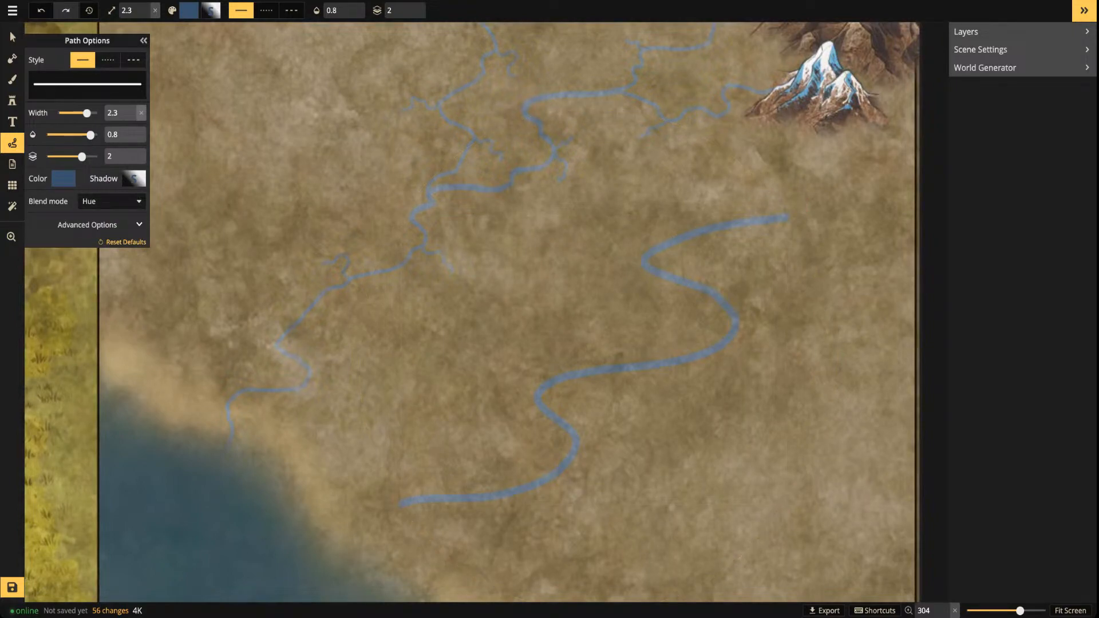
{"action": "mouse_move", "coordinate": [716, 229]}
{"action": "left_mouse_down"}
{"action": "mouse_move", "coordinate": [645, 259]}
{"action": "mouse_move", "coordinate": [686, 280]}
{"action": "mouse_move", "coordinate": [741, 229]}
{"action": "mouse_move", "coordinate": [670, 246]}
{"action": "mouse_move", "coordinate": [664, 261]}
{"action": "mouse_move", "coordinate": [683, 269]}
{"action": "mouse_move", "coordinate": [701, 238]}
{"action": "mouse_move", "coordinate": [692, 255]}
{"action": "left_mouse_up"}
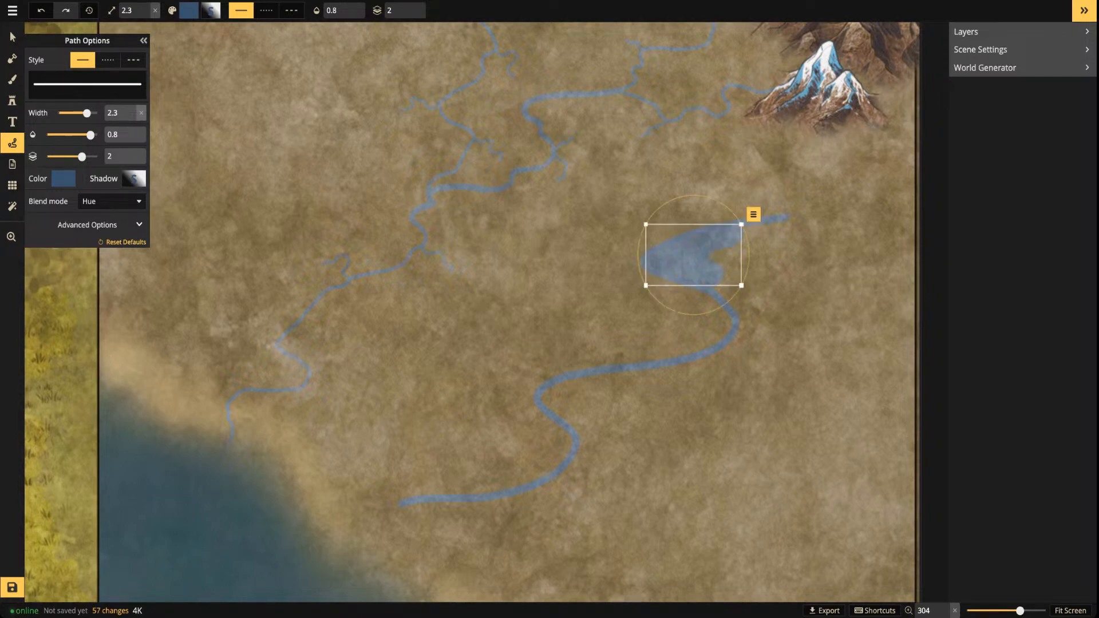
Try deleting the meandering path while keeping the lake shape, and undo the deletion
{"action": "left_click", "coordinate": [12, 37]}
{"action": "left_click_drag", "start_coordinate": [401, 215], "coordinate": [787, 504]}
{"action": "key", "text": "Delete"}
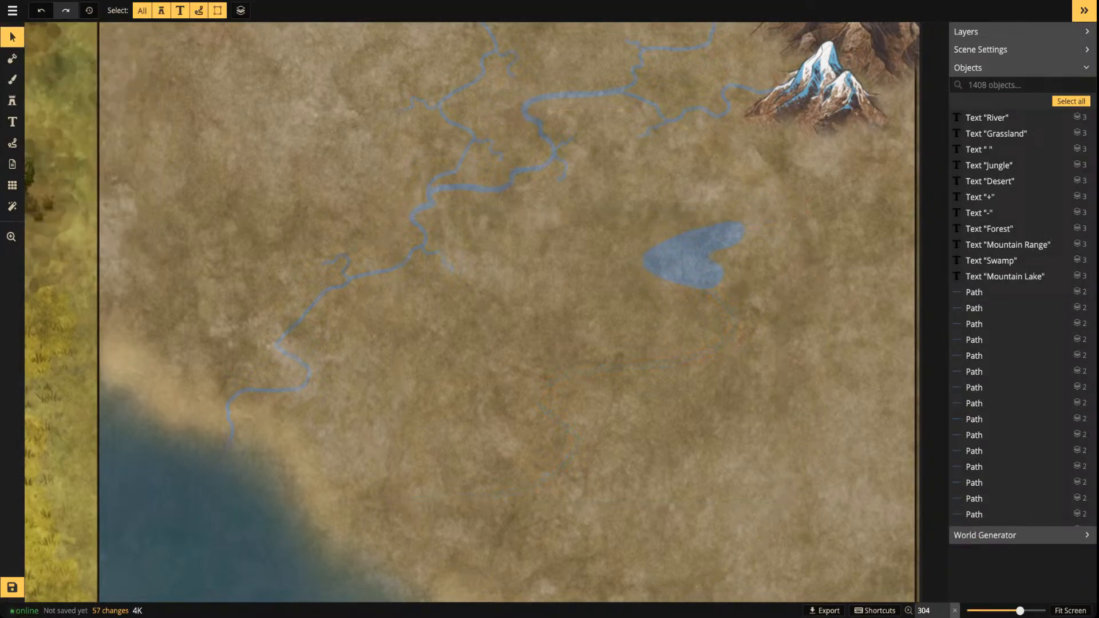
{"action": "left_click_drag", "start_coordinate": [707, 263], "coordinate": [637, 178]}
{"action": "scroll", "coordinate": [685, 246], "scroll_direction": "down", "scroll_amount": 4}
{"action": "left_click_drag", "start_coordinate": [685, 246], "coordinate": [694, 382]}
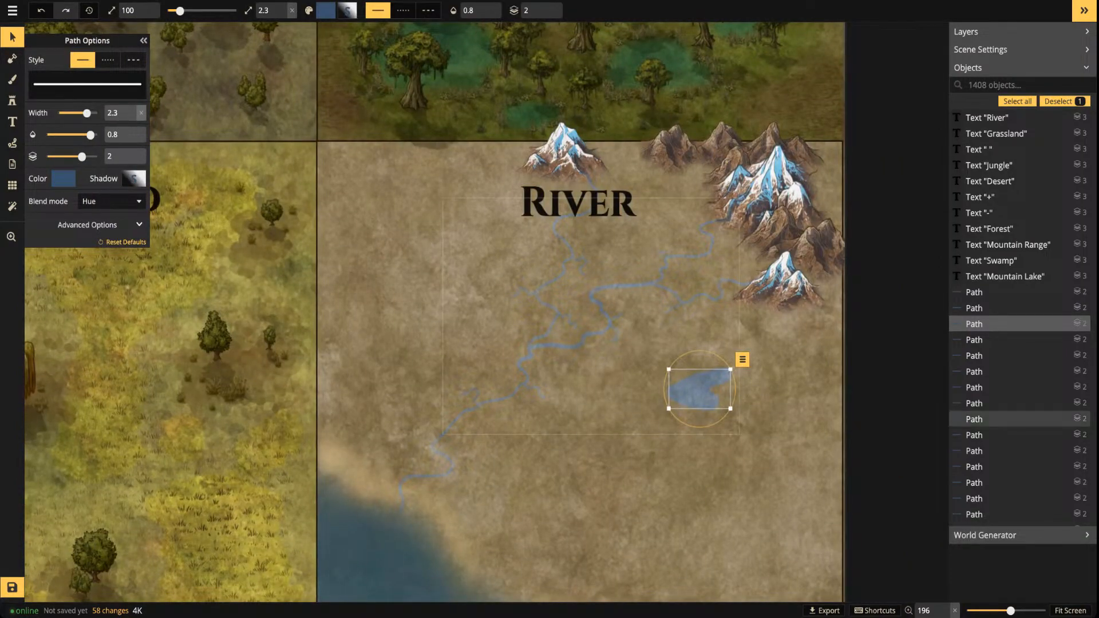
{"action": "key", "text": "ctrl+z"}
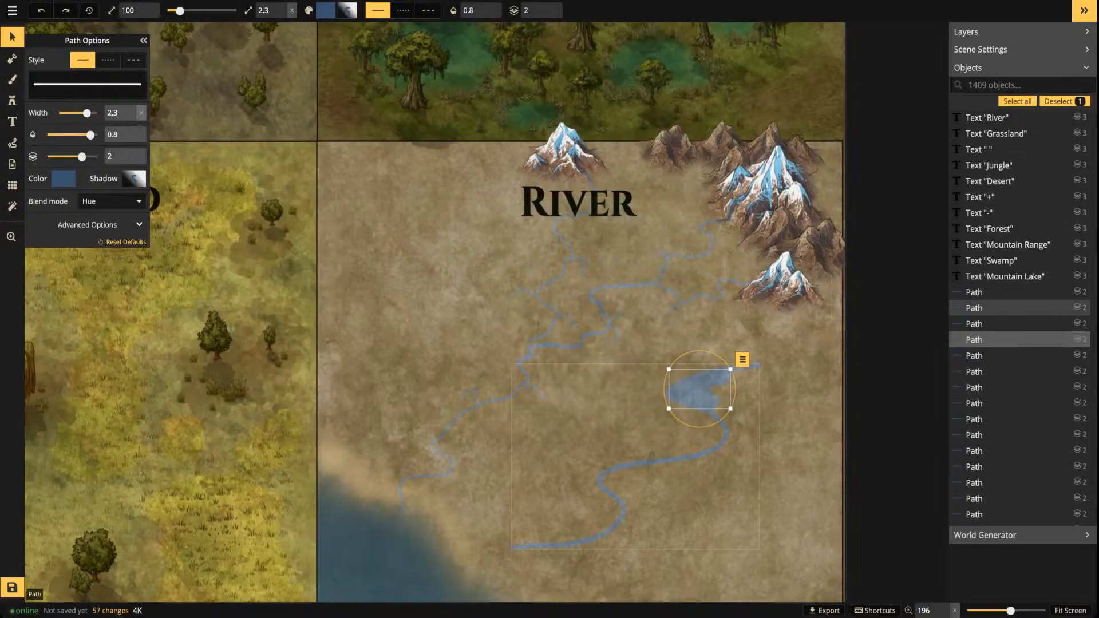
Pull the meandering path away from the lake and delete it, and move the lake onto the northern tributary below the River title
{"action": "left_click_drag", "start_coordinate": [692, 445], "coordinate": [826, 475]}
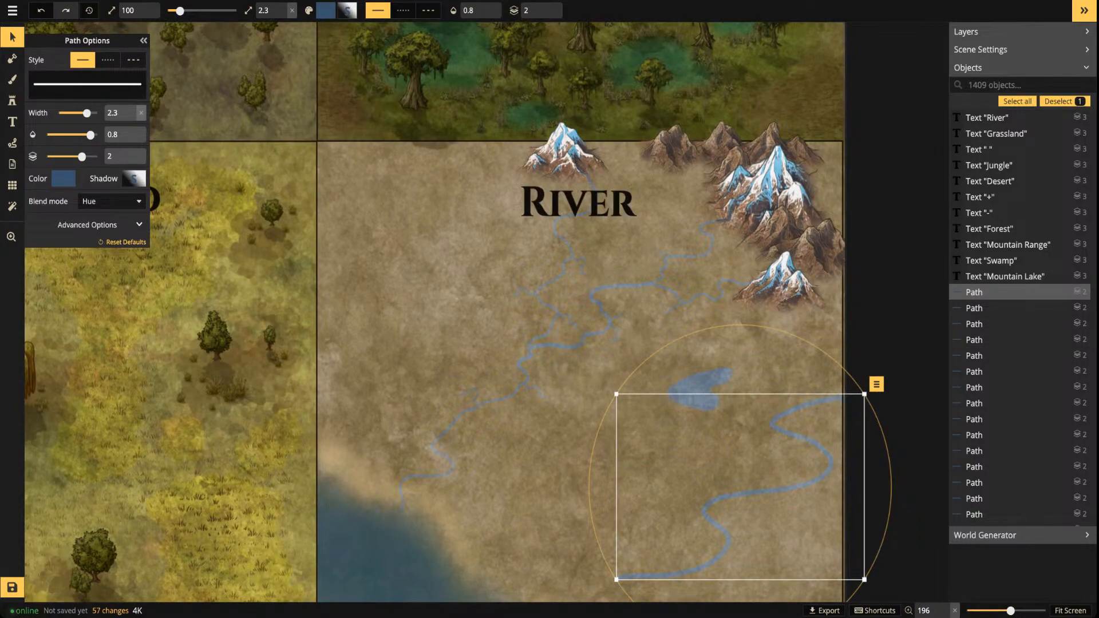
{"action": "key", "text": "Delete"}
{"action": "left_click", "coordinate": [699, 389]}
{"action": "left_click_drag", "start_coordinate": [700, 389], "coordinate": [585, 225]}
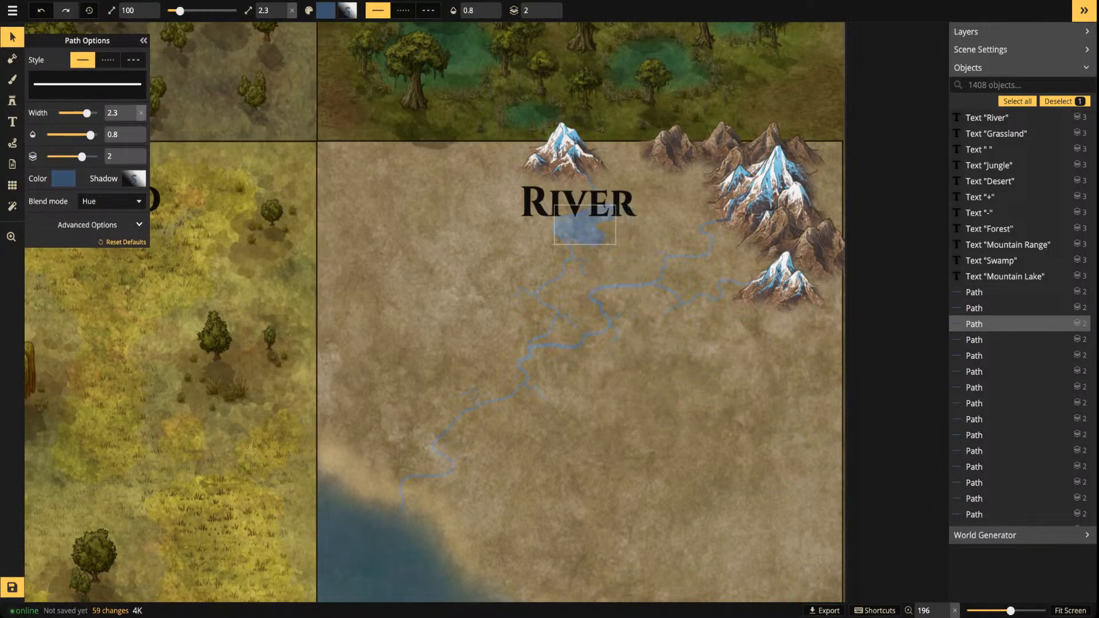
{"action": "mouse_move", "coordinate": [584, 224]}
{"action": "left_mouse_down"}
{"action": "mouse_move", "coordinate": [645, 247]}
{"action": "mouse_move", "coordinate": [564, 226]}
{"action": "mouse_move", "coordinate": [573, 257]}
{"action": "mouse_move", "coordinate": [697, 268]}
{"action": "mouse_move", "coordinate": [676, 255]}
{"action": "mouse_move", "coordinate": [729, 253]}
{"action": "mouse_move", "coordinate": [587, 206]}
{"action": "mouse_move", "coordinate": [599, 237]}
{"action": "left_mouse_up"}
Scale the lake down to 50 and position it over the northern tributary directly beneath the River title
{"action": "scroll", "coordinate": [600, 235], "scroll_direction": "up", "scroll_amount": 5}
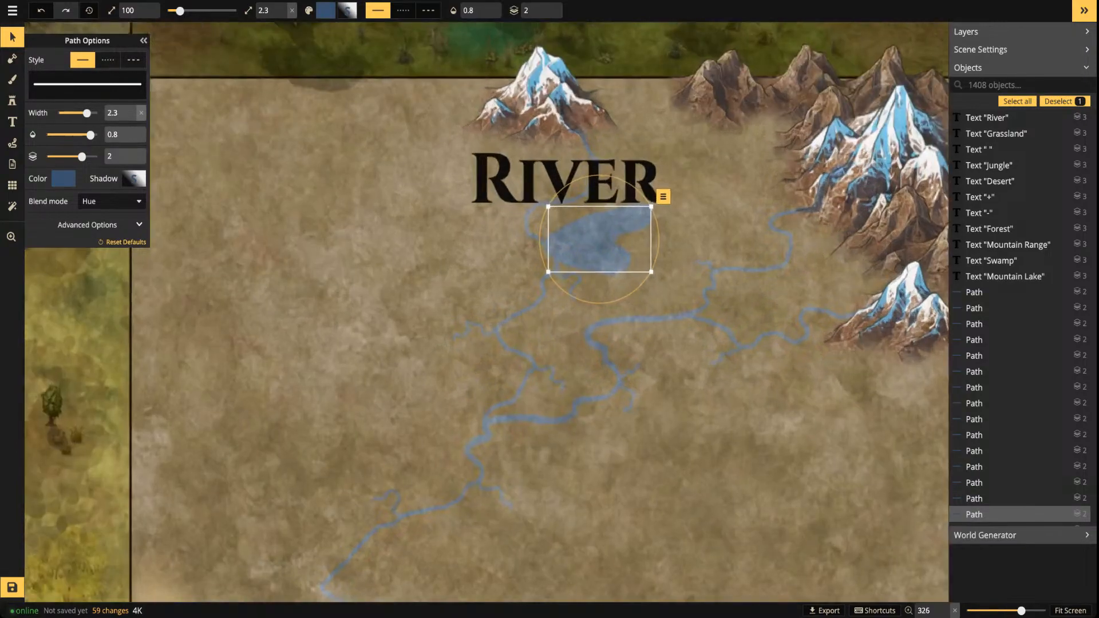
{"action": "scroll", "coordinate": [599, 238], "scroll_direction": "up", "scroll_amount": 3}
{"action": "left_click_drag", "start_coordinate": [599, 240], "coordinate": [550, 211]}
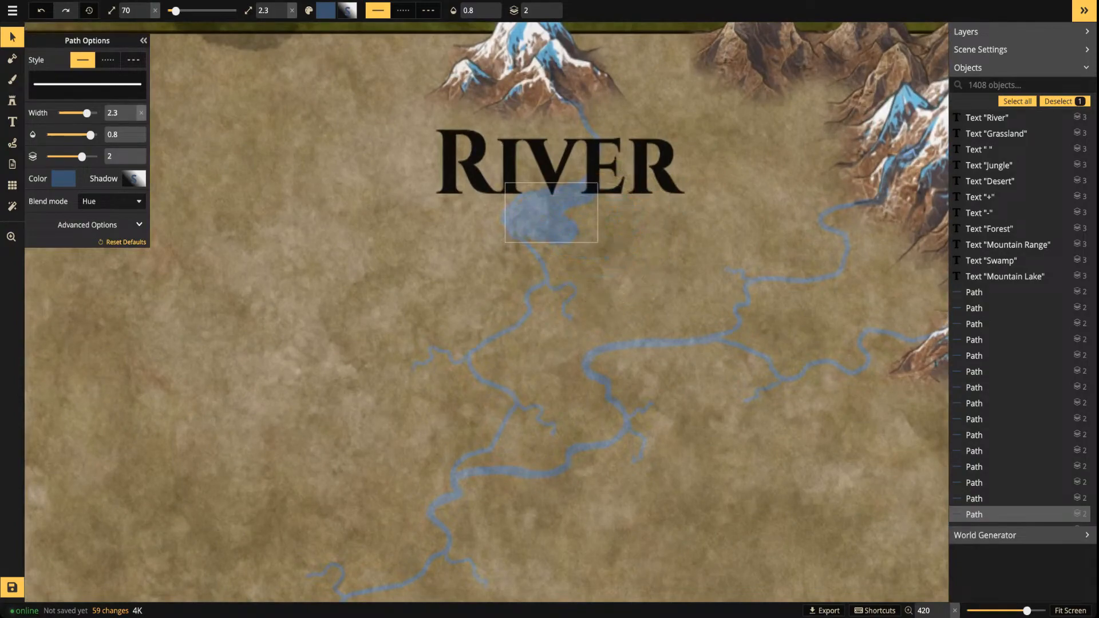
{"action": "scroll", "coordinate": [551, 211], "scroll_direction": "down", "scroll_amount": 6}
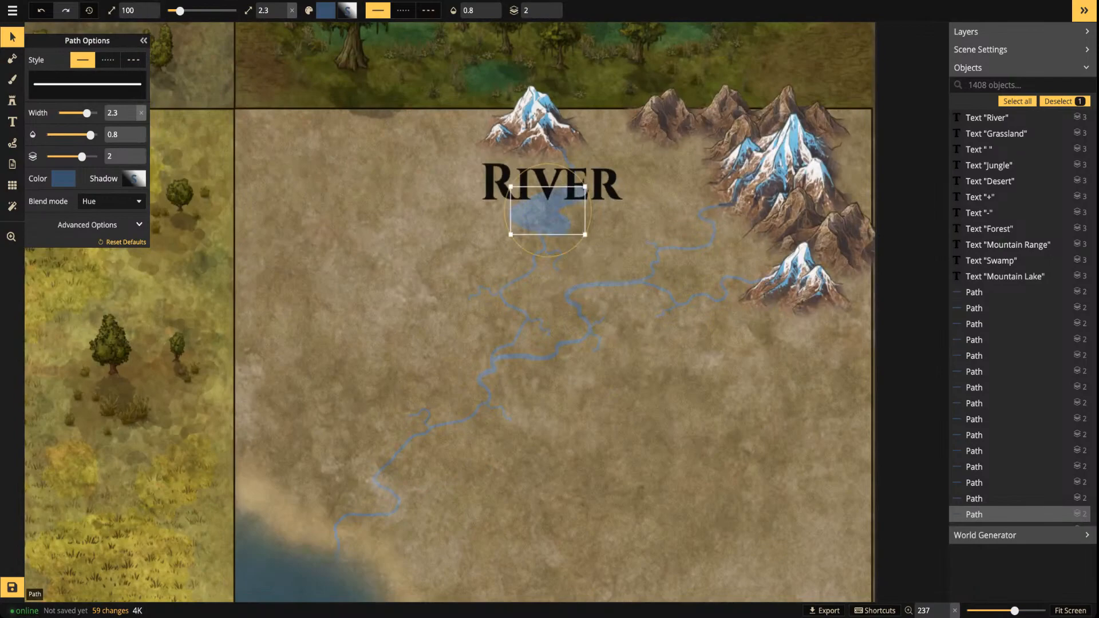
{"action": "scroll", "coordinate": [548, 210], "scroll_direction": "up", "scroll_amount": 4}
{"action": "scroll", "coordinate": [548, 210], "scroll_direction": "down", "scroll_amount": 14}
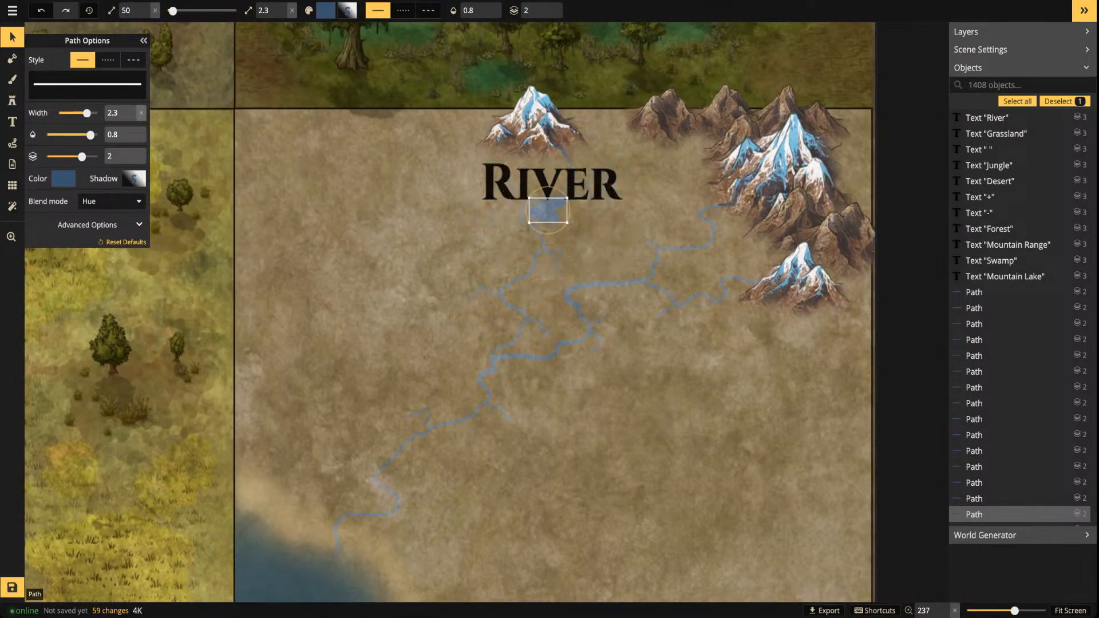
{"action": "left_click_drag", "start_coordinate": [548, 210], "coordinate": [542, 207]}
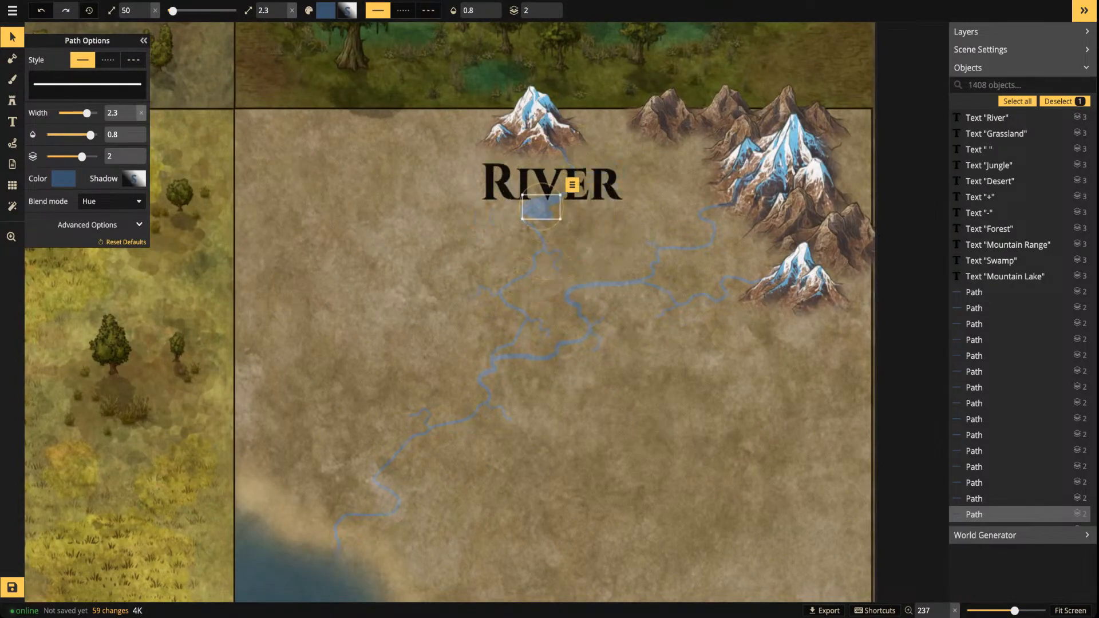
Paste a copy of the small lake and place it just east of the main river below the western confluence
{"action": "left_click_drag", "start_coordinate": [574, 363], "coordinate": [490, 131]}
{"action": "key", "text": "ctrl+v"}
{"action": "left_click_drag", "start_coordinate": [674, 356], "coordinate": [521, 387]}
{"action": "key", "text": "Escape"}
{"action": "scroll", "coordinate": [332, 231], "scroll_direction": "down", "scroll_amount": 3}
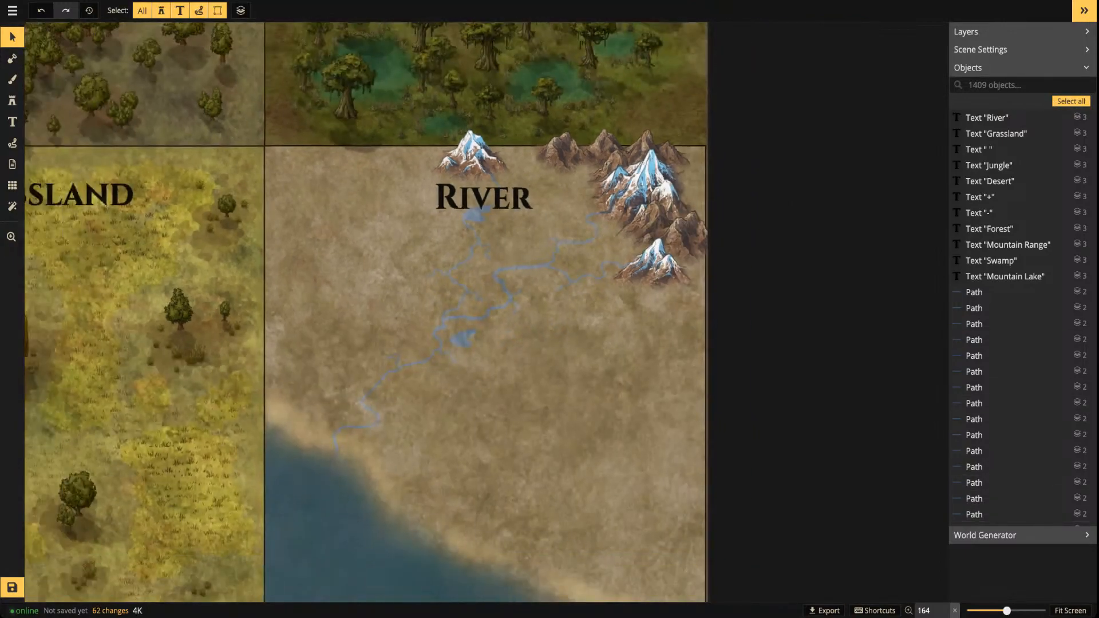
{"action": "mouse_move", "coordinate": [462, 337]}
{"action": "left_mouse_down"}
{"action": "mouse_move", "coordinate": [503, 331]}
{"action": "mouse_move", "coordinate": [537, 302]}
{"action": "mouse_move", "coordinate": [552, 197]}
{"action": "mouse_move", "coordinate": [564, 194]}
{"action": "mouse_move", "coordinate": [563, 339]}
{"action": "mouse_move", "coordinate": [469, 341]}
{"action": "left_mouse_up"}
{"action": "left_click", "coordinate": [497, 377]}
Review the River panel beside its neighbouring terrains, checking the live chat in YouTube Studio before returning to the map
{"action": "scroll", "coordinate": [497, 377], "scroll_direction": "down", "scroll_amount": 4}
{"action": "key", "text": "space"}
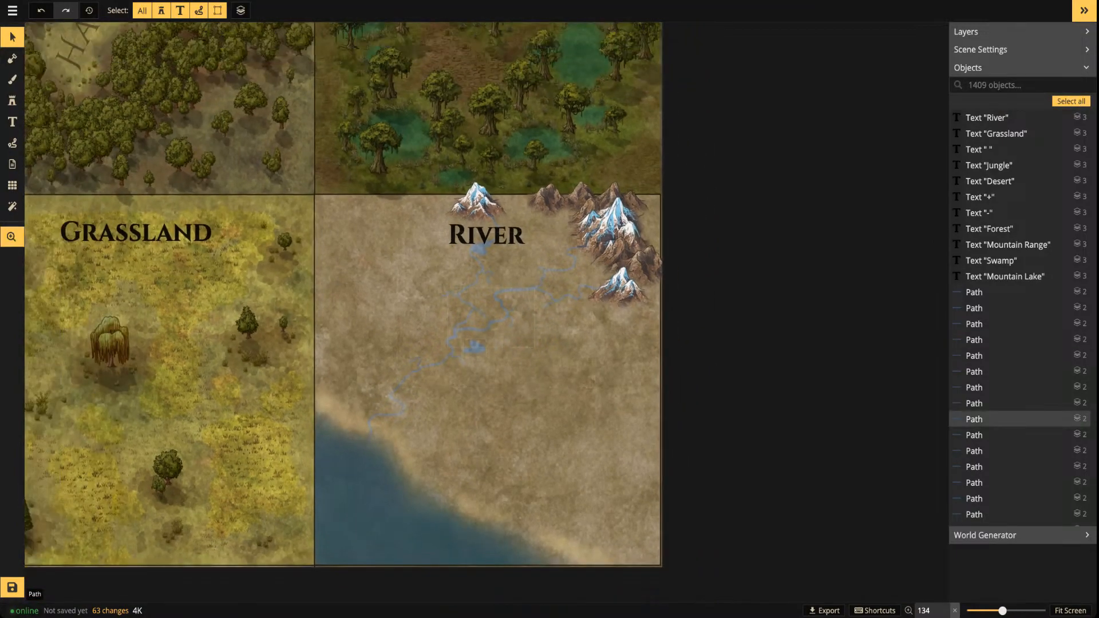
{"action": "left_click_drag", "start_coordinate": [497, 378], "coordinate": [722, 361]}
{"action": "scroll", "coordinate": [683, 274], "scroll_direction": "up", "scroll_amount": 6}
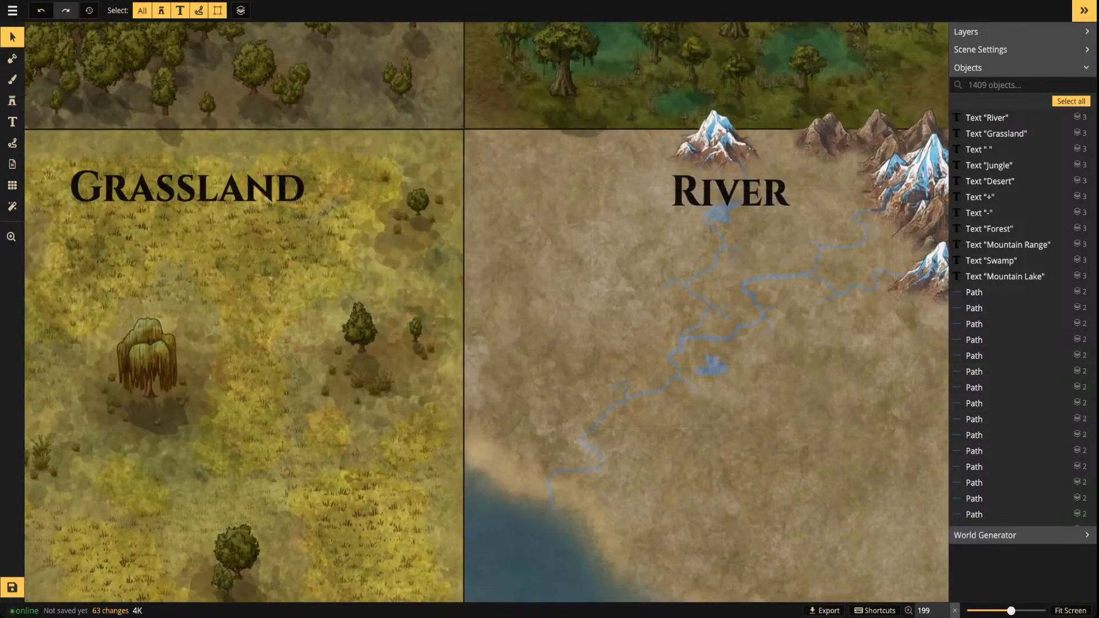
{"action": "key", "text": "alt+Tab"}
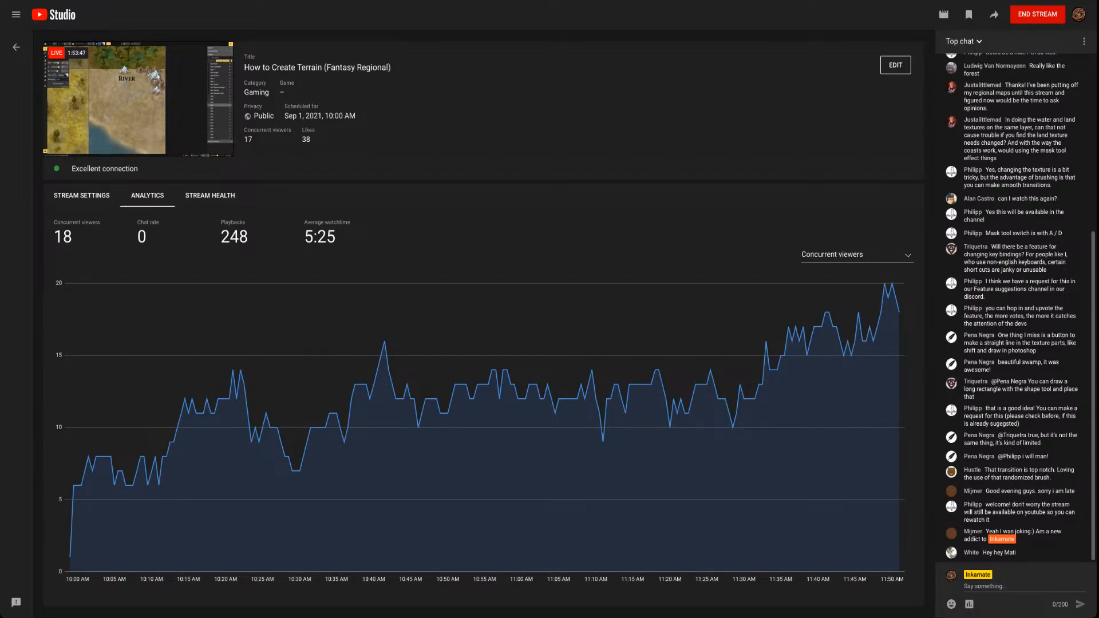
{"action": "key", "text": "alt+Tab"}
{"action": "scroll", "coordinate": [480, 273], "scroll_direction": "down", "scroll_amount": 3}
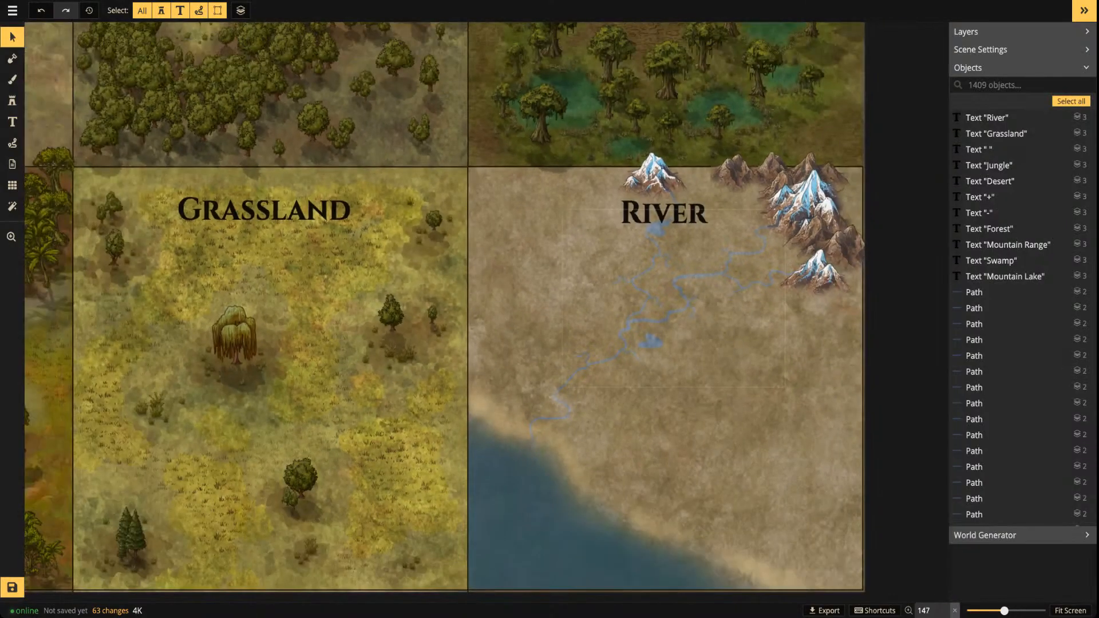
{"action": "scroll", "coordinate": [592, 266], "scroll_direction": "down", "scroll_amount": 1}
{"action": "left_click_drag", "start_coordinate": [593, 267], "coordinate": [510, 300]}
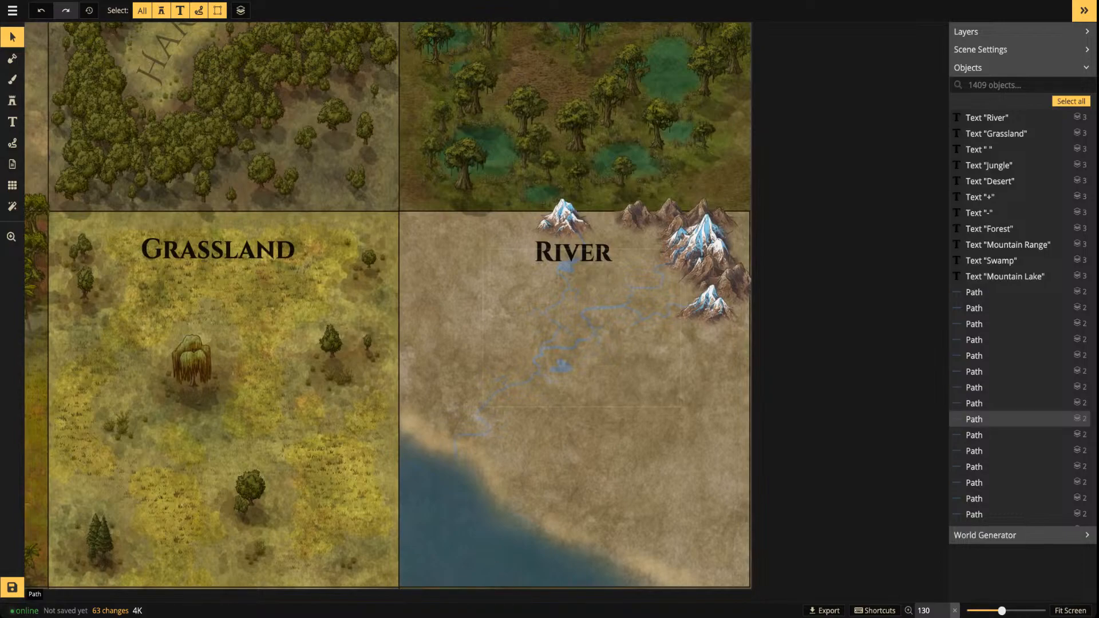
{"action": "scroll", "coordinate": [596, 300], "scroll_direction": "up", "scroll_amount": 3}
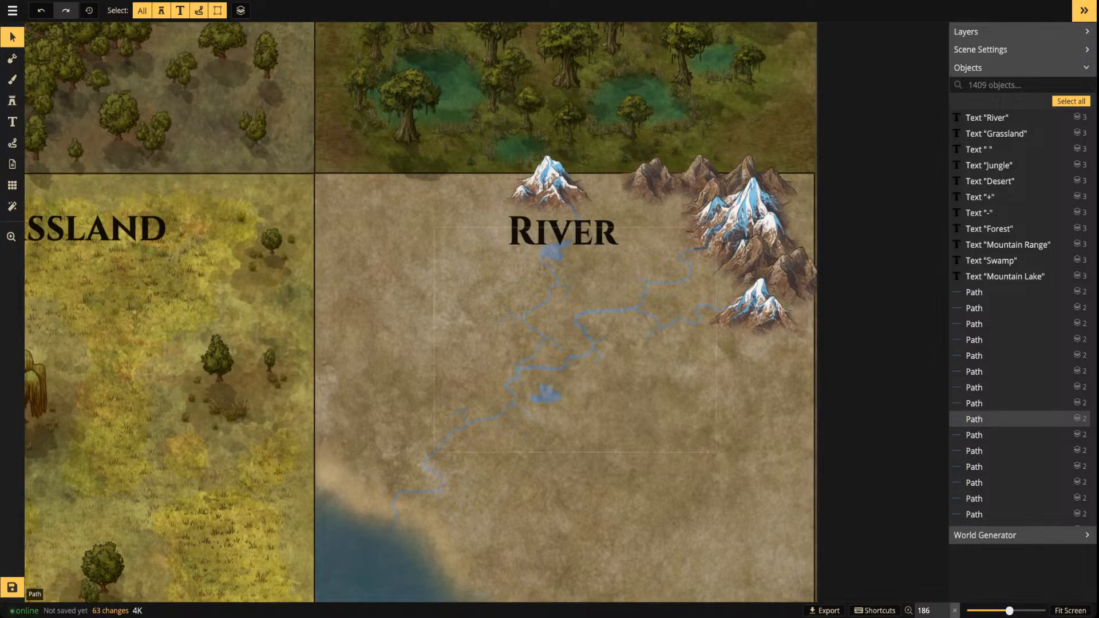
Nudge the westernmost brown mountain of the River panel's main range slightly south
{"action": "scroll", "coordinate": [544, 280], "scroll_direction": "up", "scroll_amount": 1}
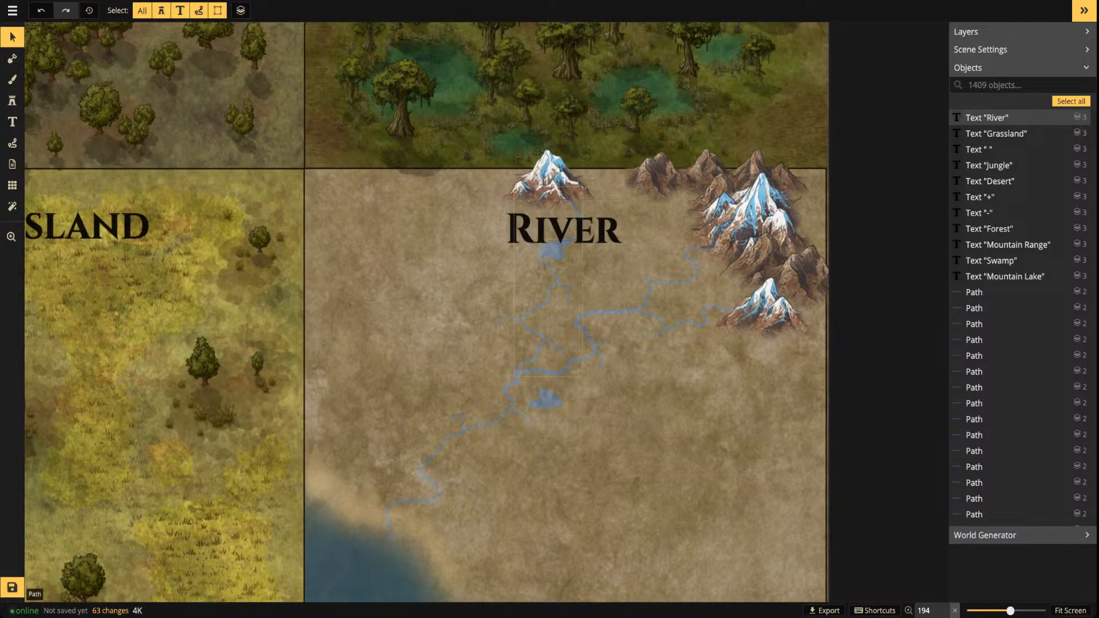
{"action": "scroll", "coordinate": [544, 280], "scroll_direction": "up", "scroll_amount": 2}
{"action": "left_click_drag", "start_coordinate": [544, 281], "coordinate": [503, 277]}
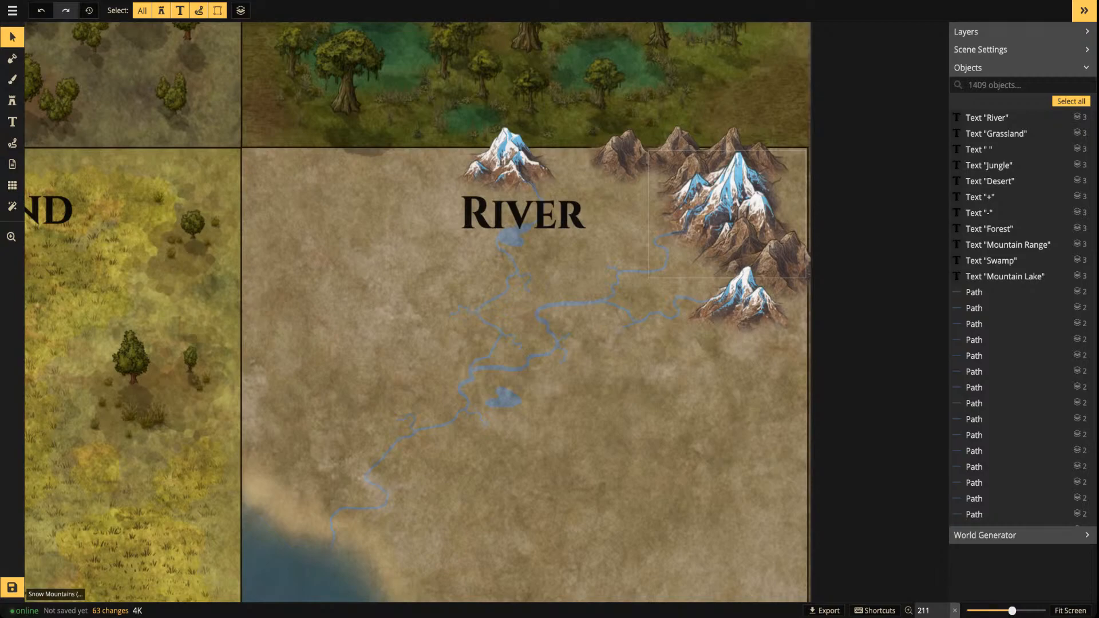
{"action": "left_click_drag", "start_coordinate": [626, 162], "coordinate": [628, 171]}
{"action": "scroll", "coordinate": [621, 158], "scroll_direction": "down", "scroll_amount": 3}
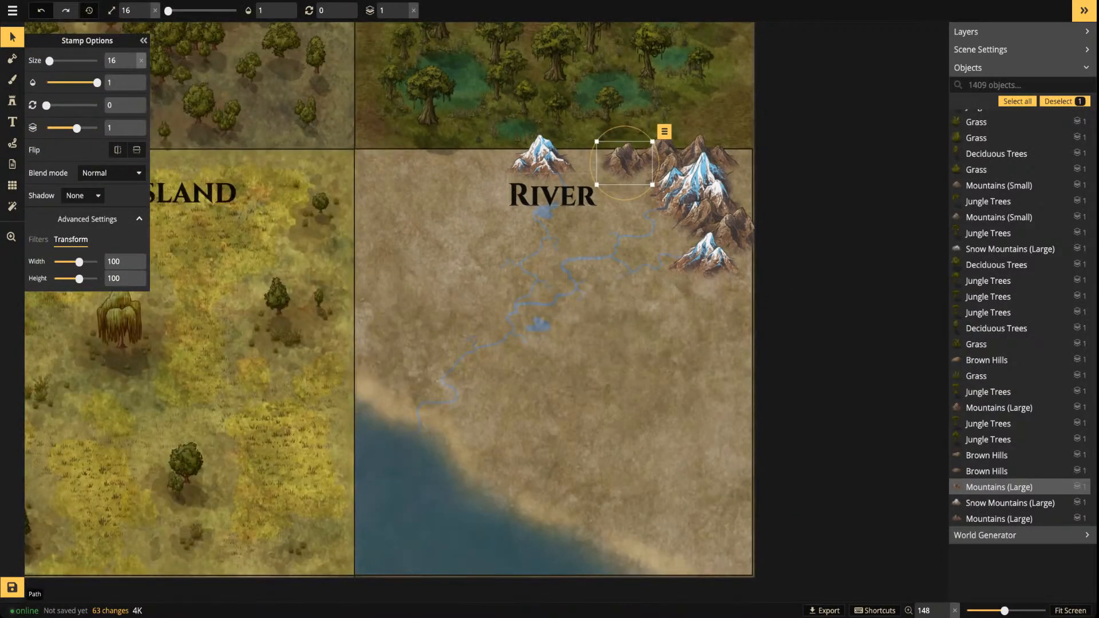
{"action": "scroll", "coordinate": [514, 342], "scroll_direction": "up", "scroll_amount": 3}
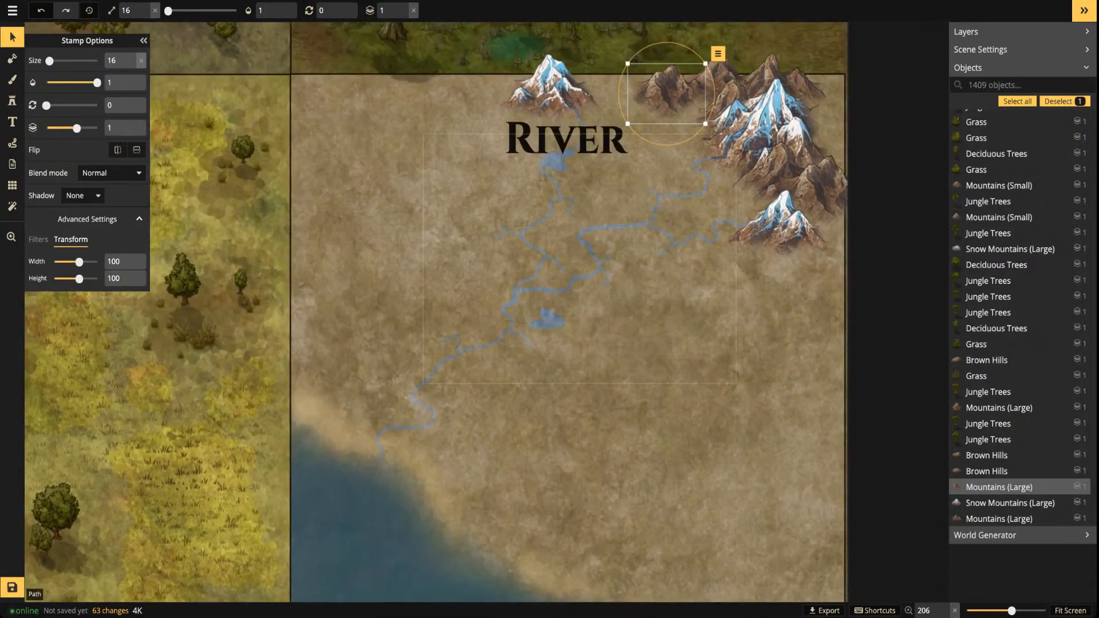
{"action": "scroll", "coordinate": [673, 230], "scroll_direction": "down", "scroll_amount": 2}
{"action": "left_click_drag", "start_coordinate": [673, 230], "coordinate": [554, 321]}
Set the terrain brush to the Grass Brown 1 texture from the Fantasy Regional HD catalog
{"action": "key", "text": "b"}
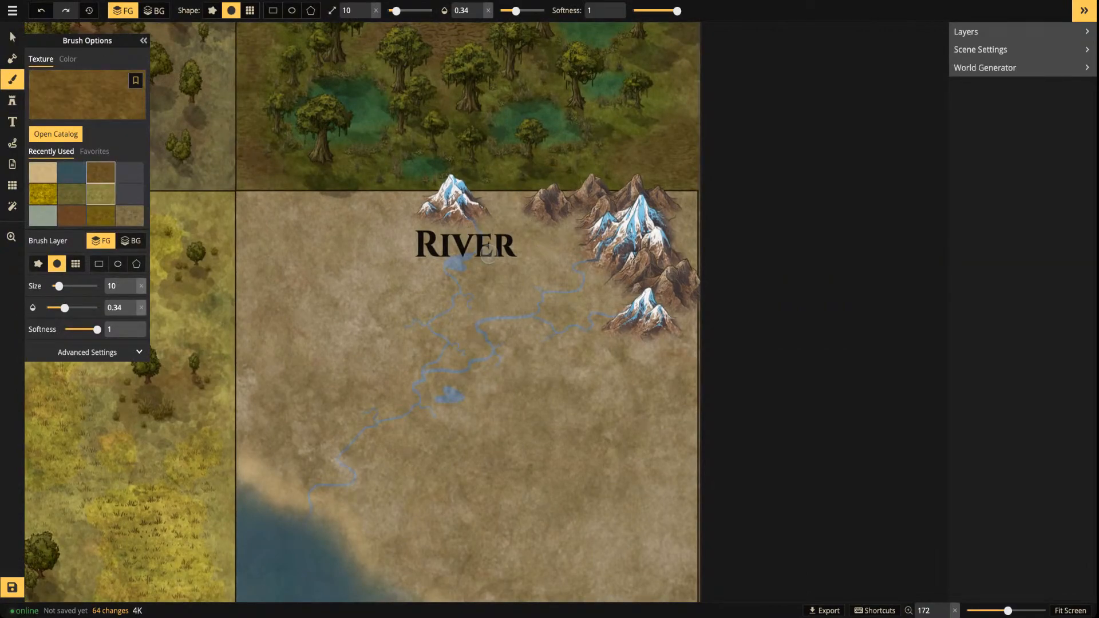
{"action": "left_click", "coordinate": [87, 97]}
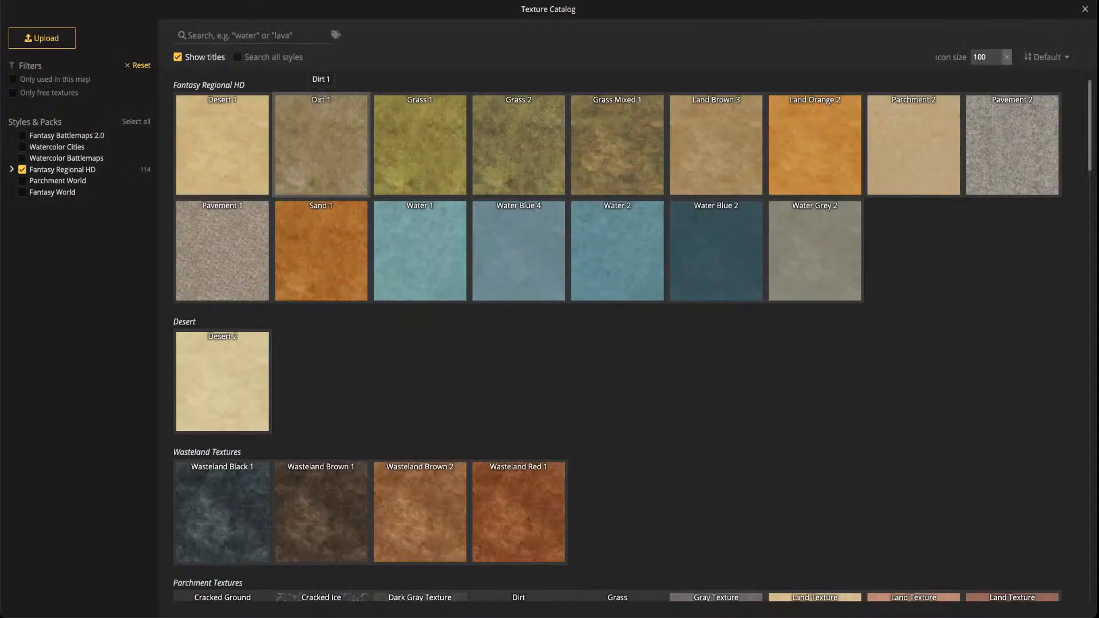
{"action": "scroll", "coordinate": [320, 184], "scroll_direction": "down", "scroll_amount": 8}
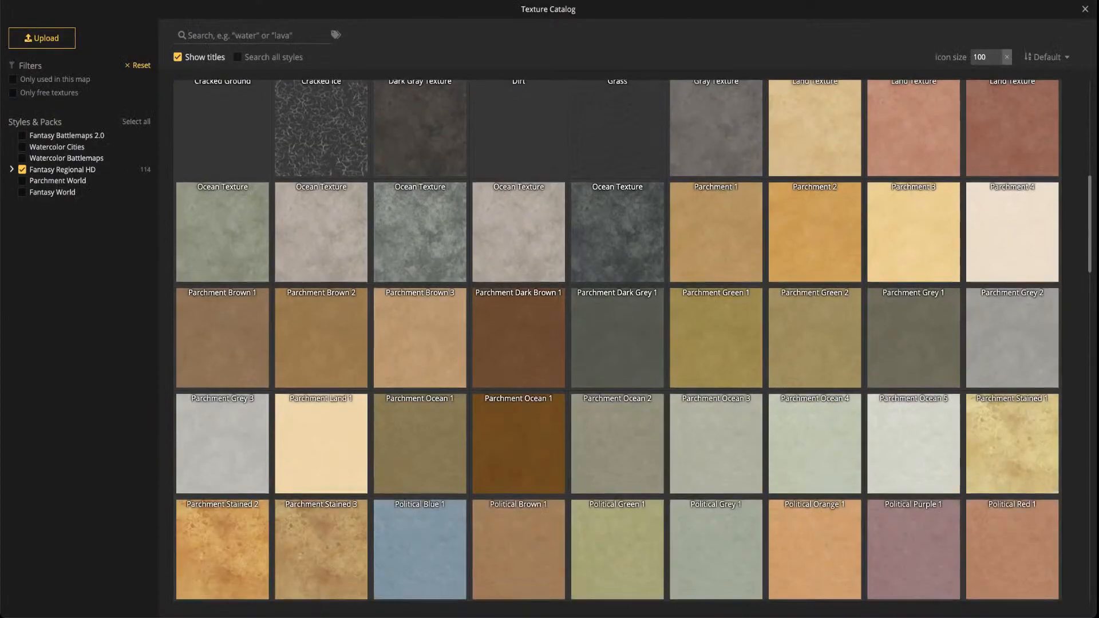
{"action": "scroll", "coordinate": [272, 257], "scroll_direction": "down", "scroll_amount": 8}
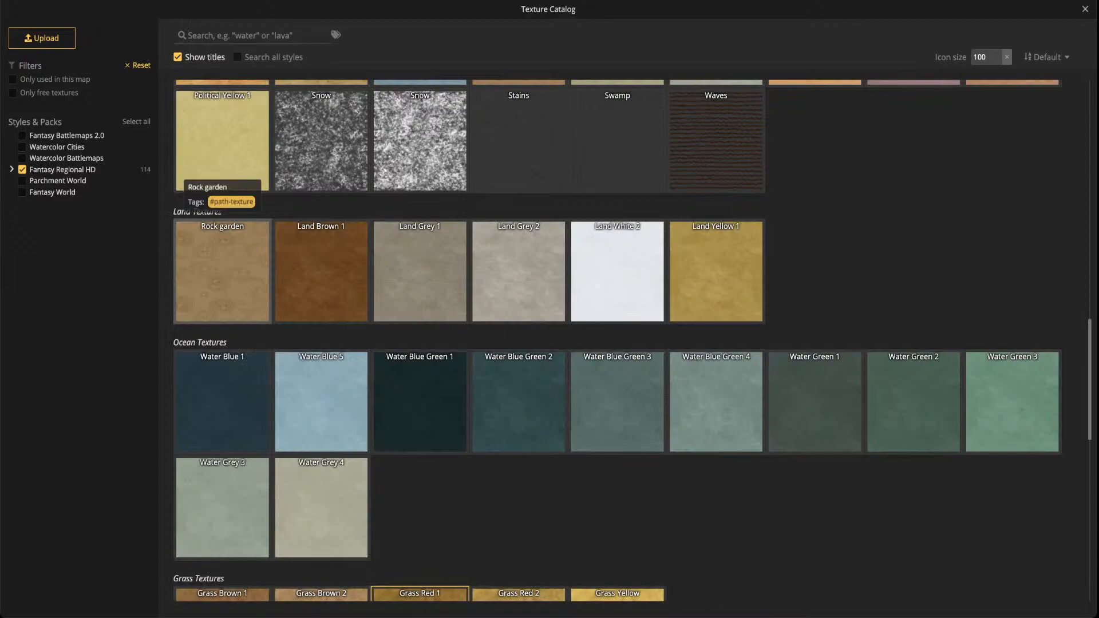
{"action": "scroll", "coordinate": [343, 257], "scroll_direction": "up", "scroll_amount": 15}
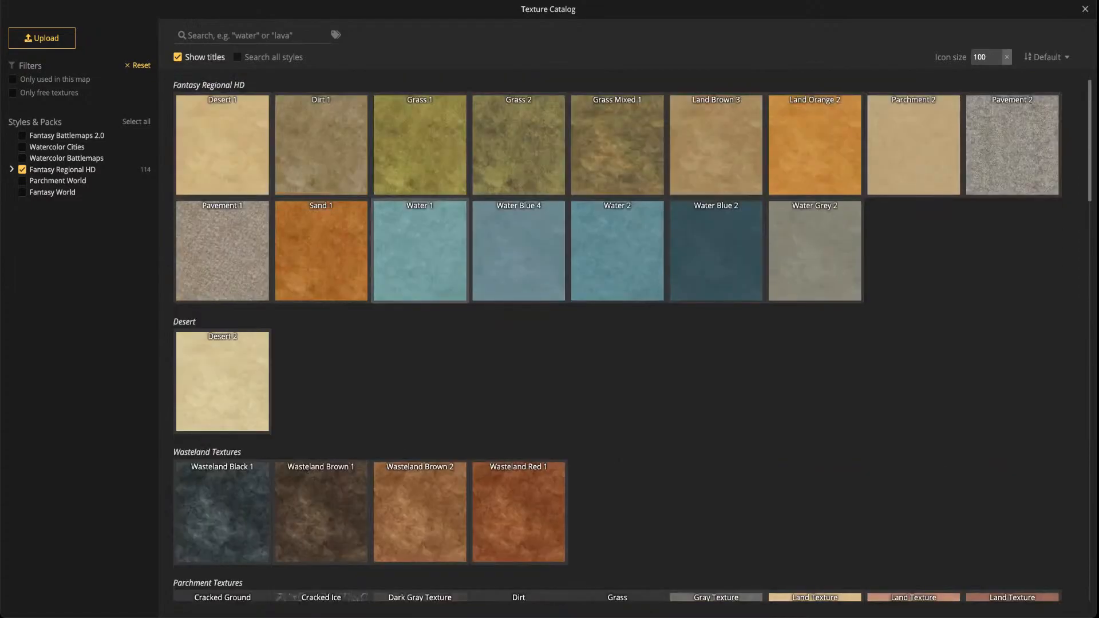
{"action": "scroll", "coordinate": [618, 286], "scroll_direction": "down", "scroll_amount": 6}
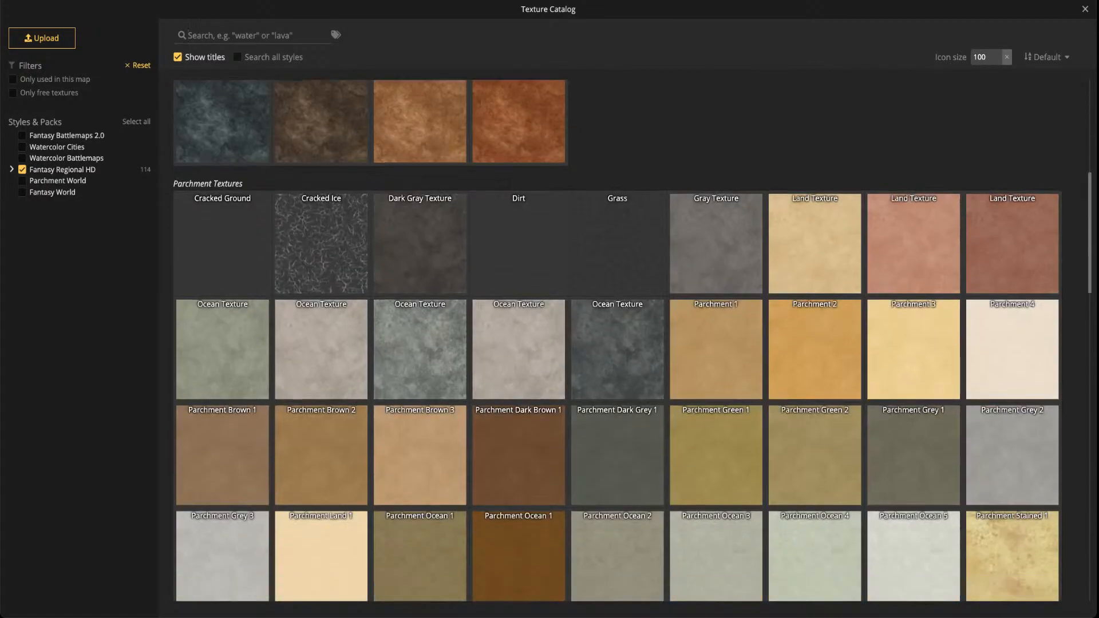
{"action": "scroll", "coordinate": [617, 343], "scroll_direction": "down", "scroll_amount": 6}
{"action": "scroll", "coordinate": [618, 344], "scroll_direction": "down", "scroll_amount": 5}
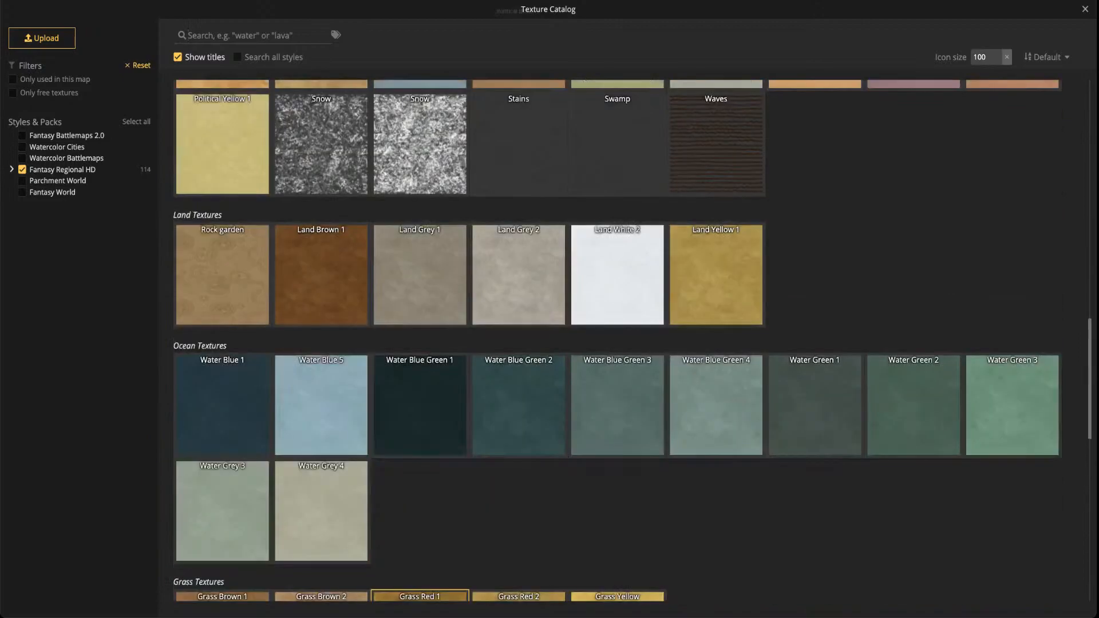
{"action": "scroll", "coordinate": [419, 401], "scroll_direction": "down", "scroll_amount": 5}
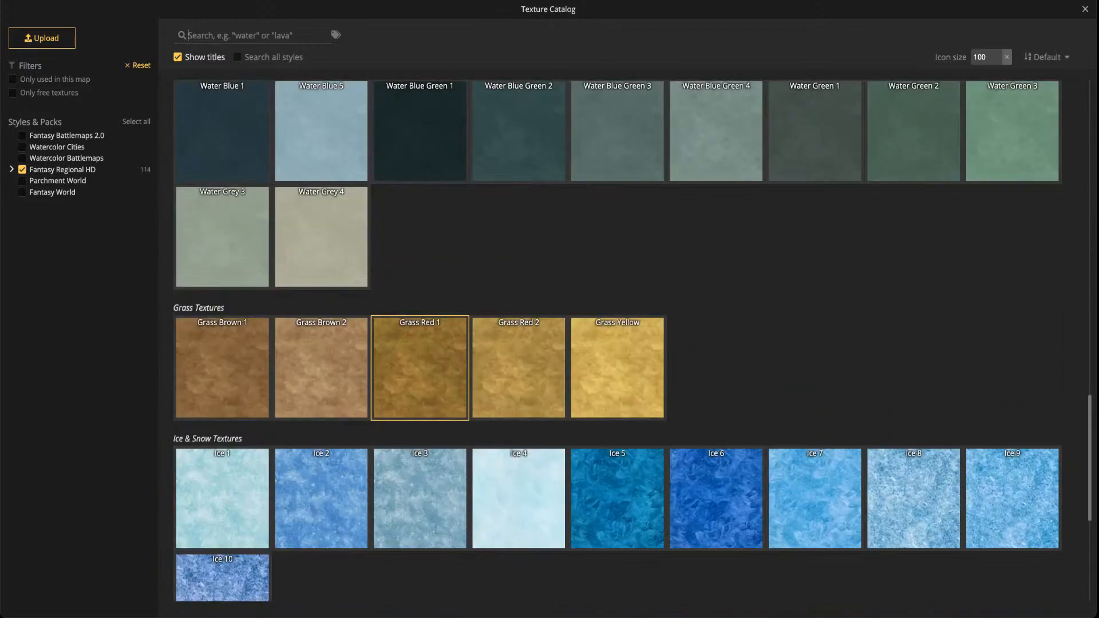
{"action": "left_click", "coordinate": [221, 364]}
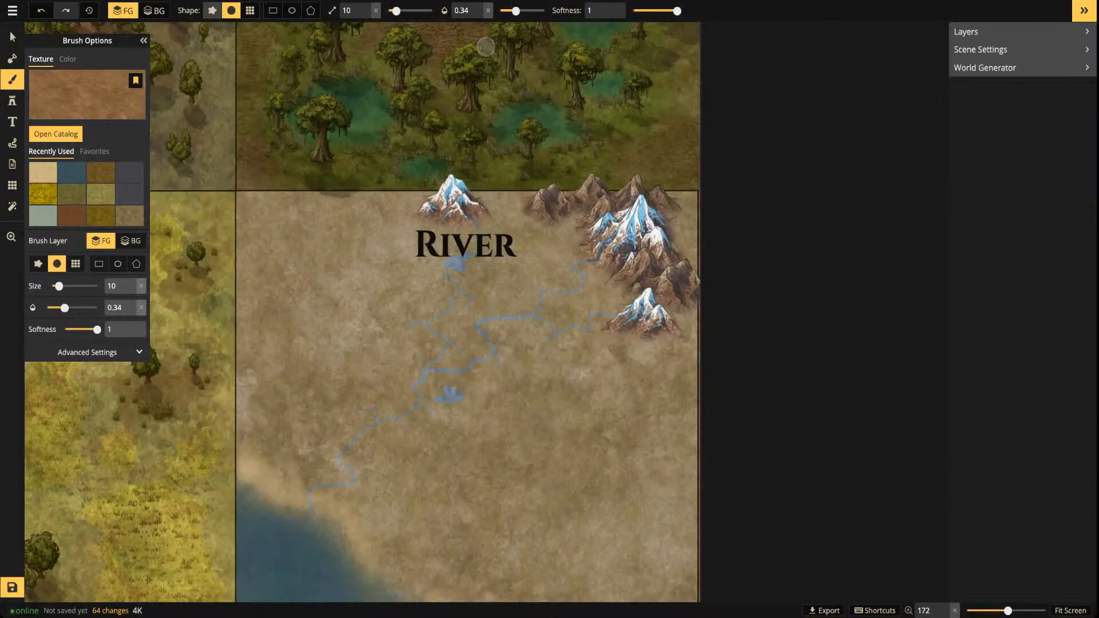
Switch the brush to the rough-edged shape and set its roughness to 3
{"action": "left_click", "coordinate": [212, 11]}
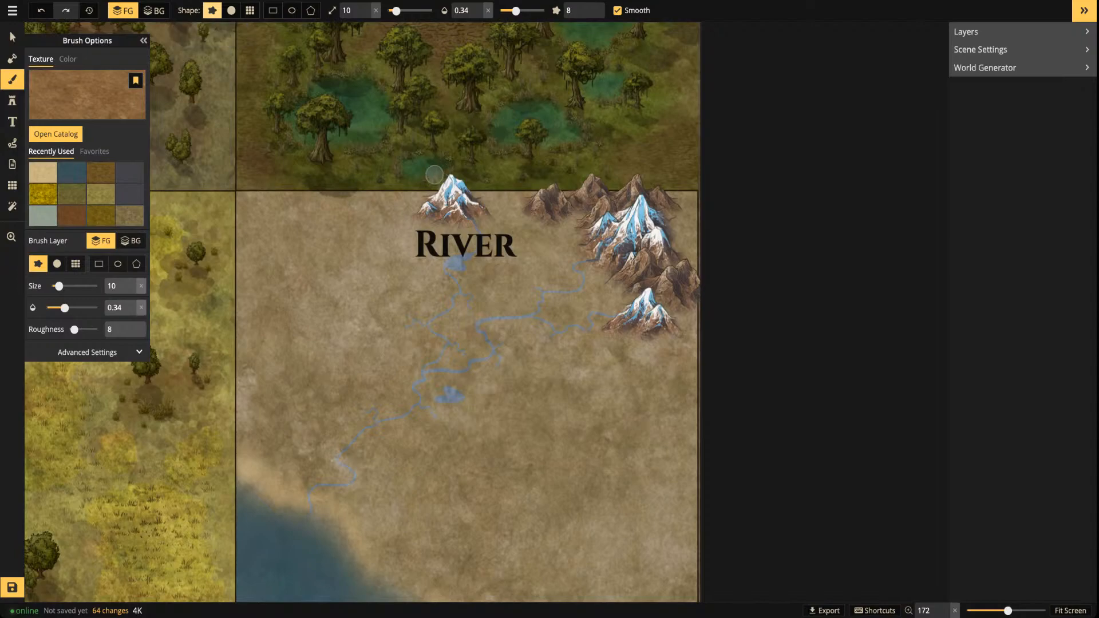
{"action": "left_click", "coordinate": [590, 14]}
{"action": "left_click", "coordinate": [590, 15]}
{"action": "left_click", "coordinate": [590, 15]}
{"action": "left_click", "coordinate": [590, 15]}
{"action": "left_click", "coordinate": [590, 14]}
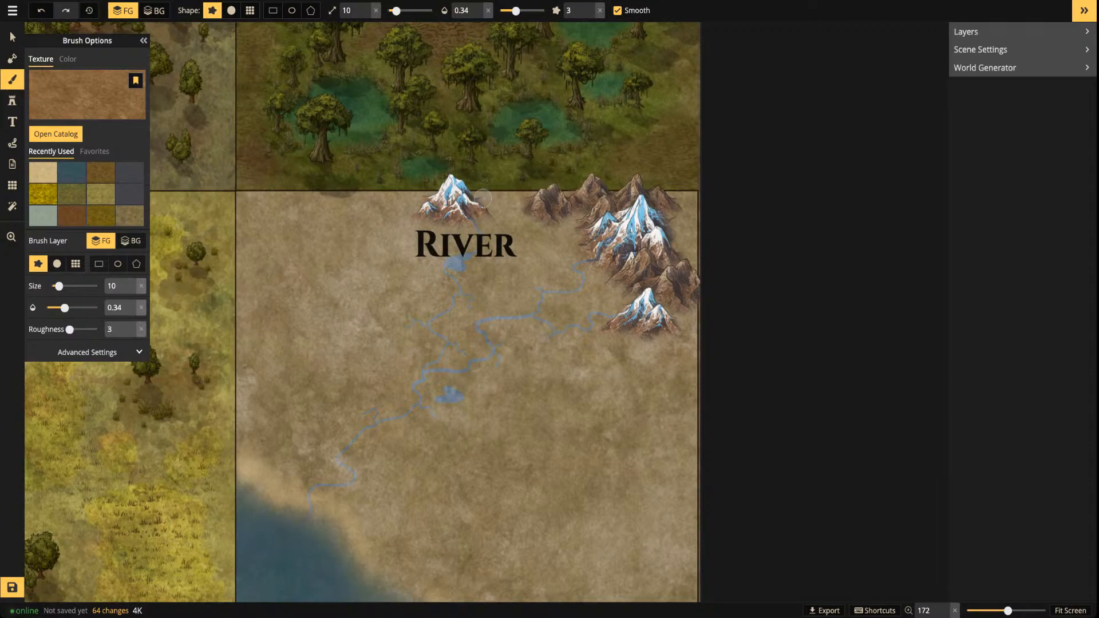
Try a brown test stroke at opacity 1 on the open ground west of the River title, and undo it
{"action": "scroll", "coordinate": [480, 200], "scroll_direction": "up", "scroll_amount": 3}
{"action": "left_click_drag", "start_coordinate": [477, 208], "coordinate": [556, 217]}
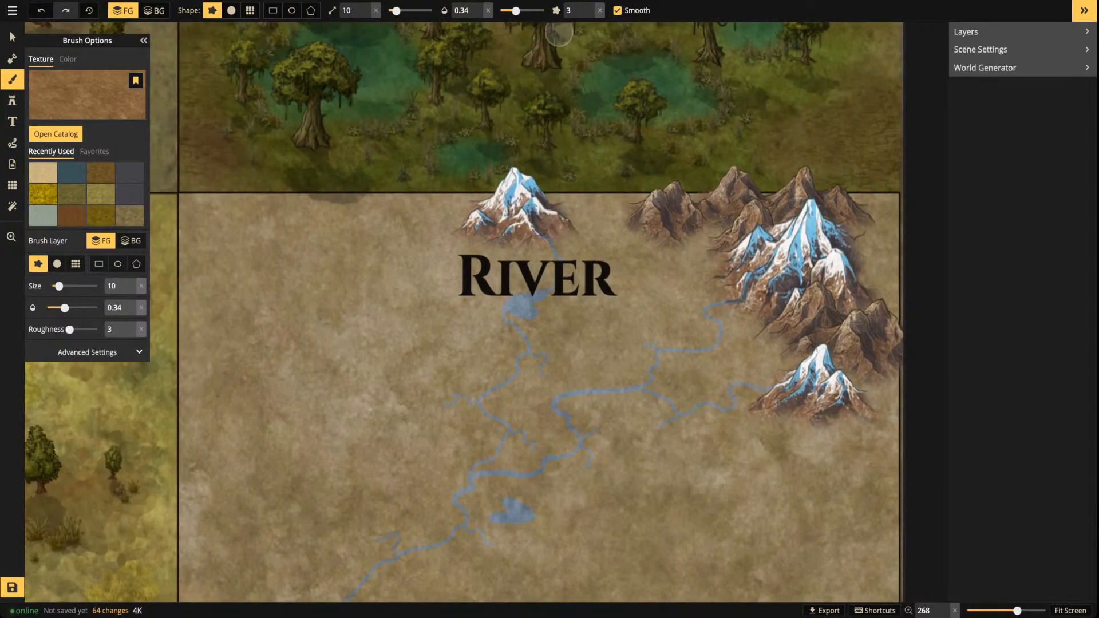
{"action": "left_click", "coordinate": [543, 10]}
{"action": "mouse_move", "coordinate": [276, 318]}
{"action": "left_mouse_down"}
{"action": "mouse_move", "coordinate": [320, 316]}
{"action": "mouse_move", "coordinate": [284, 400]}
{"action": "mouse_move", "coordinate": [295, 454]}
{"action": "left_mouse_up"}
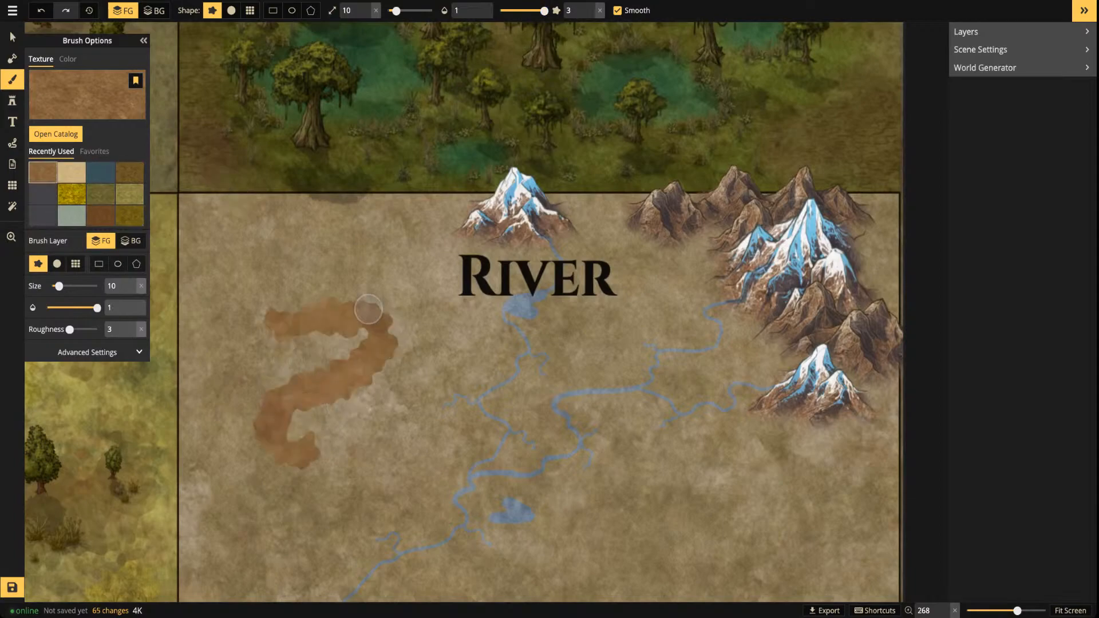
{"action": "key", "text": "ctrl+z"}
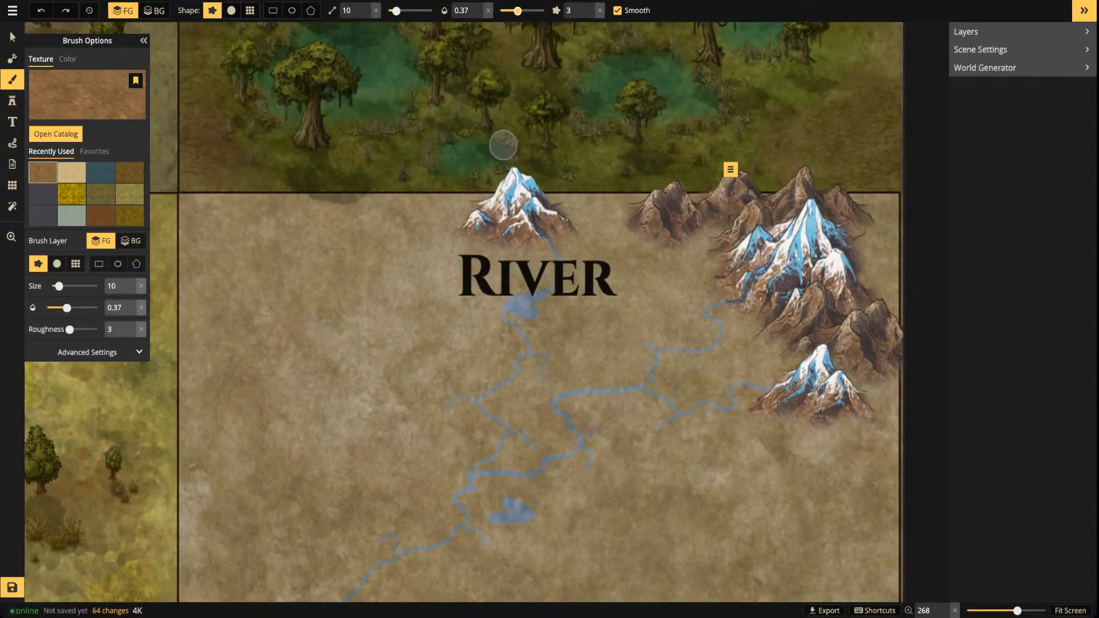
Paint Grass Brown 1 at opacity 0.37 around the bases of the River panel's mountains, using brush size 10 and a finer size 7
{"action": "mouse_move", "coordinate": [470, 225]}
{"action": "left_mouse_down"}
{"action": "mouse_move", "coordinate": [445, 228]}
{"action": "mouse_move", "coordinate": [593, 241]}
{"action": "mouse_move", "coordinate": [563, 206]}
{"action": "mouse_move", "coordinate": [699, 204]}
{"action": "mouse_move", "coordinate": [618, 246]}
{"action": "mouse_move", "coordinate": [709, 249]}
{"action": "mouse_move", "coordinate": [753, 277]}
{"action": "mouse_move", "coordinate": [775, 298]}
{"action": "mouse_move", "coordinate": [771, 338]}
{"action": "mouse_move", "coordinate": [788, 373]}
{"action": "mouse_move", "coordinate": [764, 386]}
{"action": "mouse_move", "coordinate": [849, 432]}
{"action": "mouse_move", "coordinate": [866, 344]}
{"action": "mouse_move", "coordinate": [881, 350]}
{"action": "mouse_move", "coordinate": [853, 300]}
{"action": "mouse_move", "coordinate": [852, 228]}
{"action": "mouse_move", "coordinate": [878, 330]}
{"action": "mouse_move", "coordinate": [826, 373]}
{"action": "mouse_move", "coordinate": [830, 382]}
{"action": "mouse_move", "coordinate": [786, 324]}
{"action": "mouse_move", "coordinate": [753, 220]}
{"action": "left_mouse_up"}
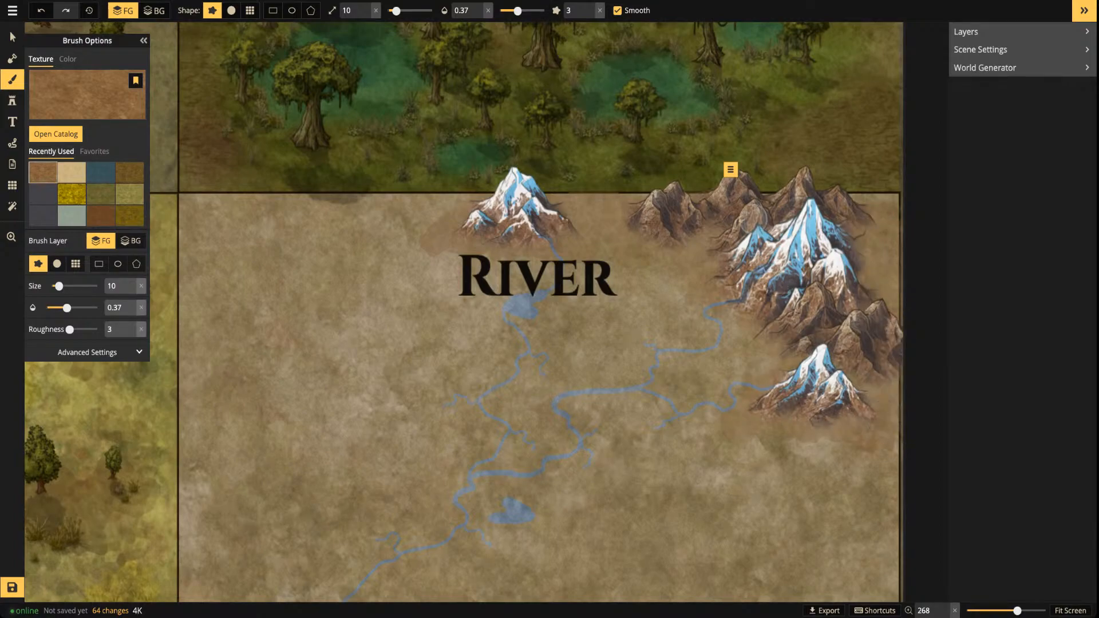
{"action": "left_click", "coordinate": [365, 14]}
{"action": "left_click", "coordinate": [366, 14]}
{"action": "left_click", "coordinate": [366, 13]}
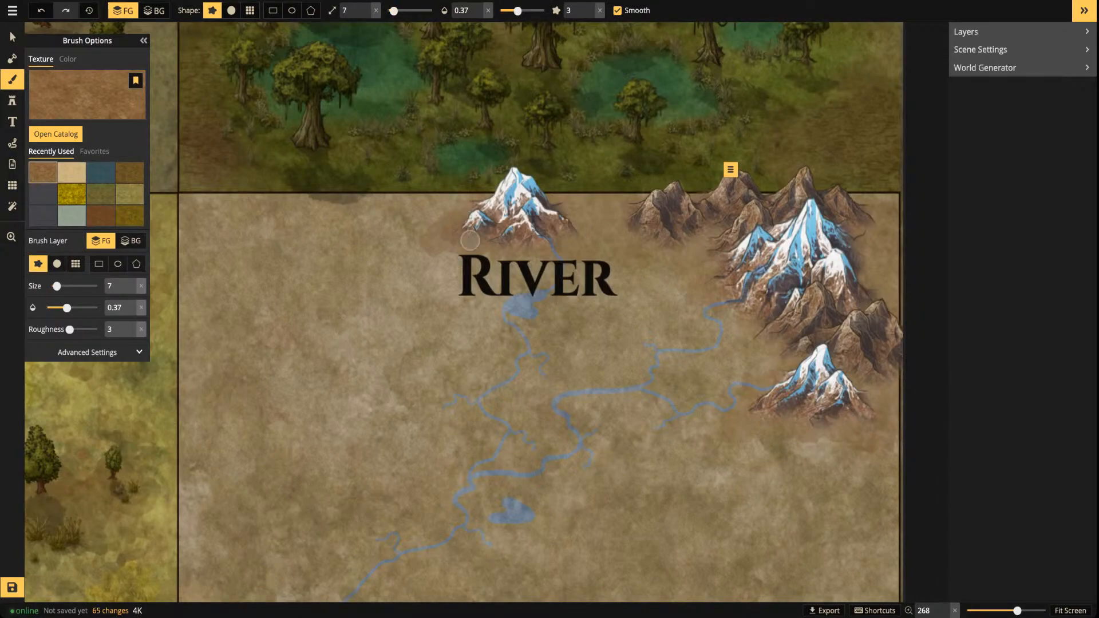
{"action": "left_click_drag", "start_coordinate": [571, 214], "coordinate": [597, 231]}
{"action": "left_click", "coordinate": [577, 220]}
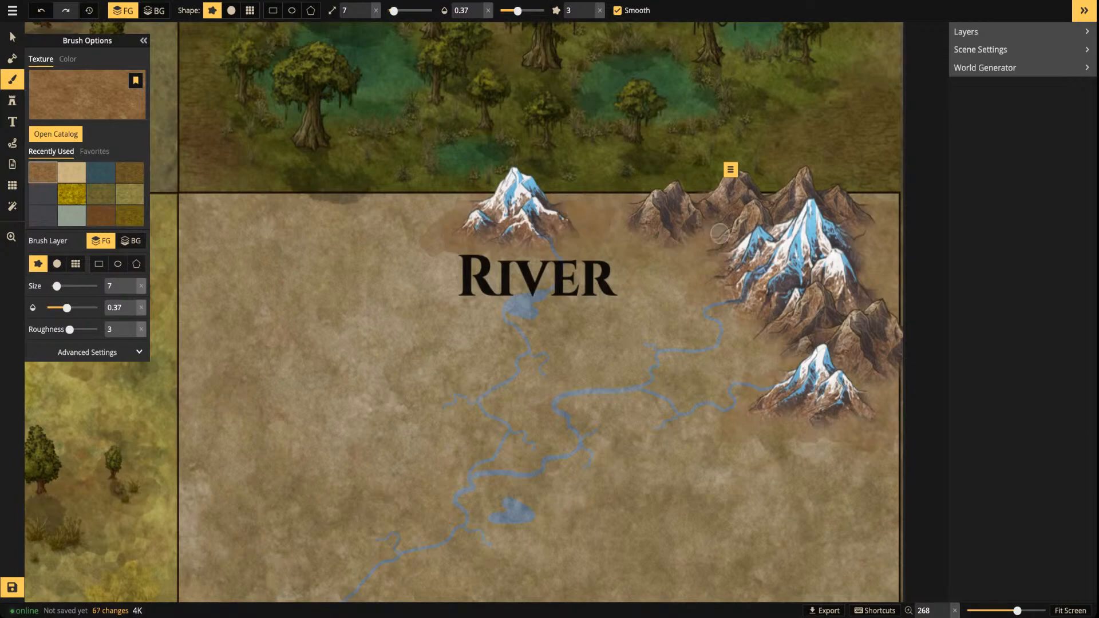
{"action": "left_click", "coordinate": [626, 235]}
{"action": "left_click", "coordinate": [628, 210]}
{"action": "left_click", "coordinate": [772, 344]}
{"action": "left_click_drag", "start_coordinate": [792, 365], "coordinate": [735, 372]}
{"action": "mouse_move", "coordinate": [881, 423]}
{"action": "left_mouse_down"}
{"action": "mouse_move", "coordinate": [876, 463]}
{"action": "mouse_move", "coordinate": [872, 400]}
{"action": "left_mouse_up"}
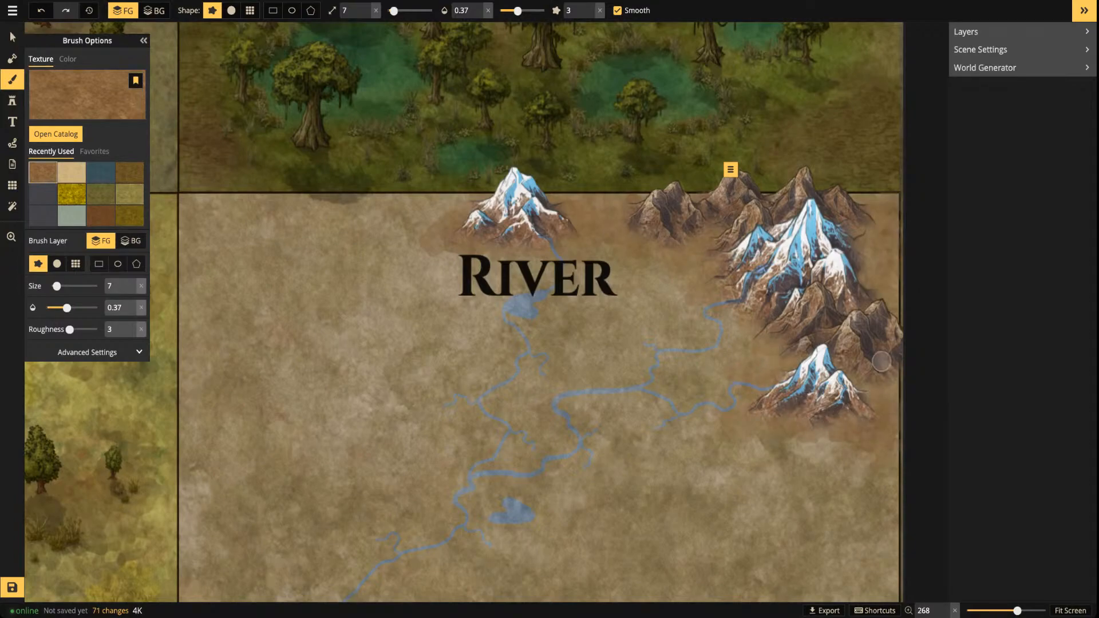
Reduce the brush to size 2 and dab small brown patches around the mountains' painted edges to break up the transition
{"action": "left_click", "coordinate": [366, 15]}
{"action": "left_click", "coordinate": [366, 15]}
{"action": "left_click", "coordinate": [366, 15]}
{"action": "left_click", "coordinate": [366, 15]}
{"action": "left_click", "coordinate": [365, 15]}
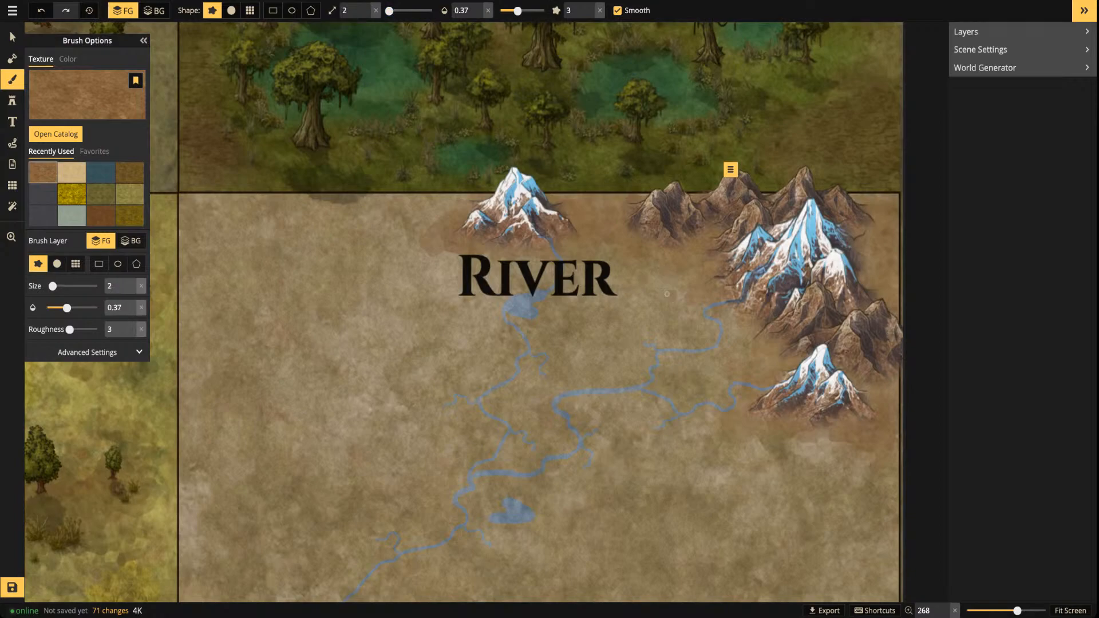
{"action": "left_click", "coordinate": [679, 302]}
{"action": "left_click", "coordinate": [635, 323]}
{"action": "left_click", "coordinate": [670, 344]}
{"action": "left_click", "coordinate": [698, 326]}
{"action": "left_click", "coordinate": [737, 330]}
{"action": "left_click", "coordinate": [737, 363]}
{"action": "left_click", "coordinate": [718, 366]}
{"action": "left_click", "coordinate": [774, 370]}
{"action": "left_click", "coordinate": [780, 429]}
{"action": "left_click", "coordinate": [798, 455]}
{"action": "left_click", "coordinate": [834, 443]}
{"action": "left_click", "coordinate": [869, 454]}
{"action": "left_click", "coordinate": [858, 459]}
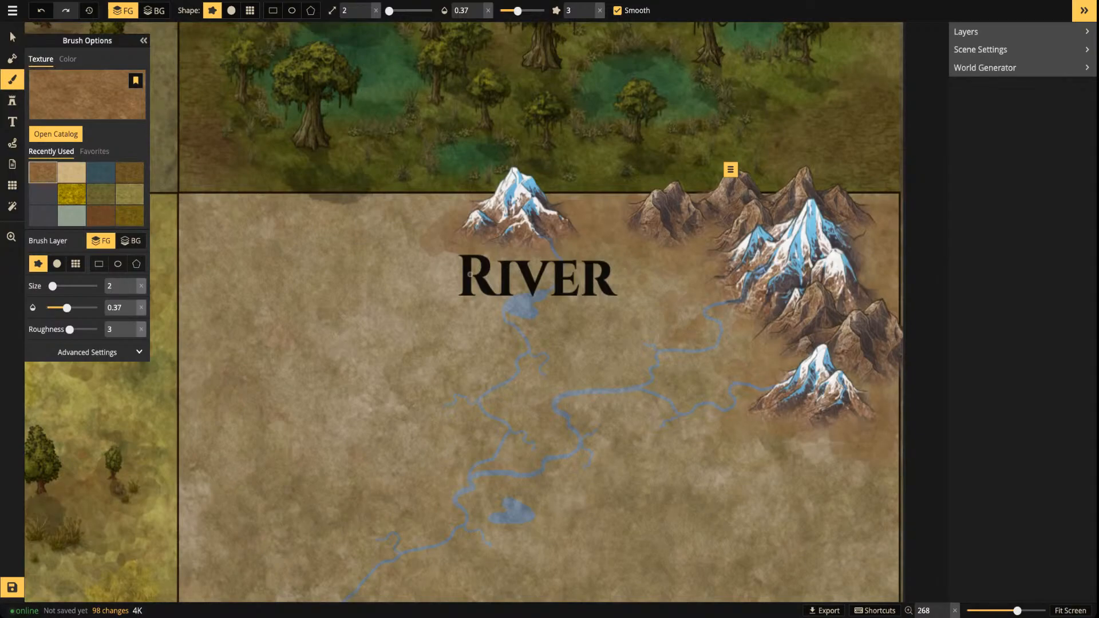
{"action": "left_click_drag", "start_coordinate": [398, 234], "coordinate": [446, 206]}
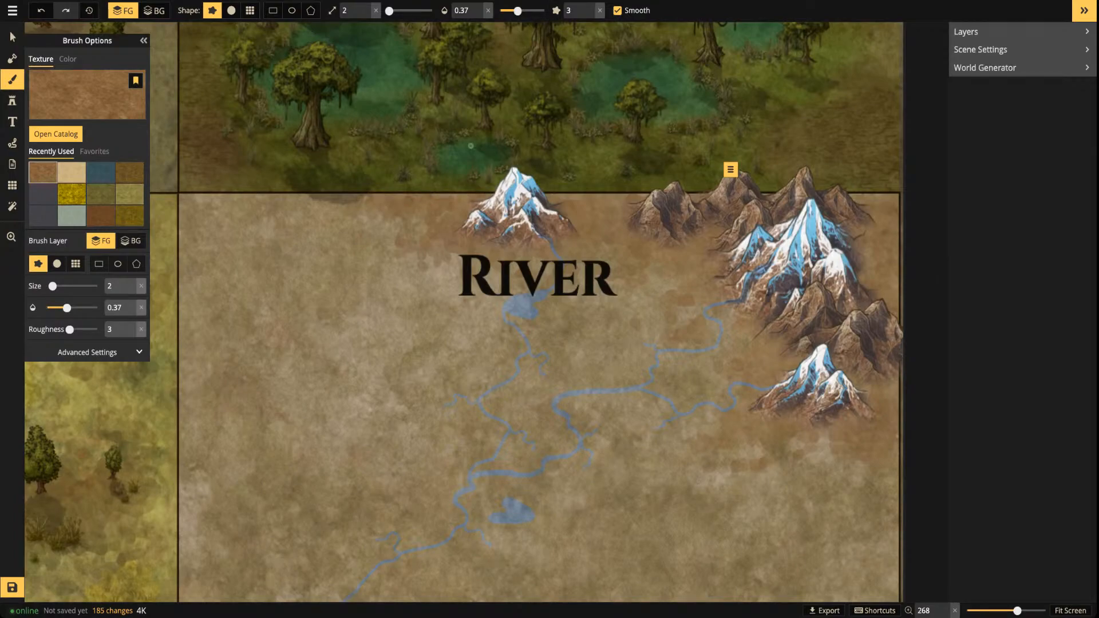
Change the brush texture to Grass Mixed 1 from the Fantasy Regional HD catalog
{"action": "scroll", "coordinate": [470, 145], "scroll_direction": "down", "scroll_amount": 3}
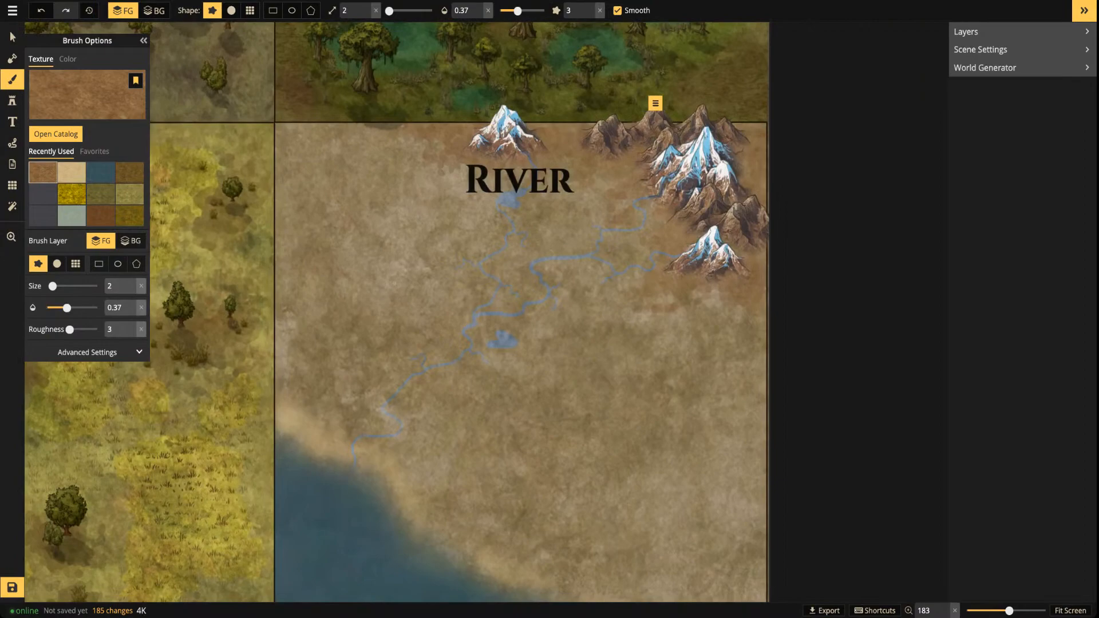
{"action": "scroll", "coordinate": [481, 265], "scroll_direction": "up", "scroll_amount": 2}
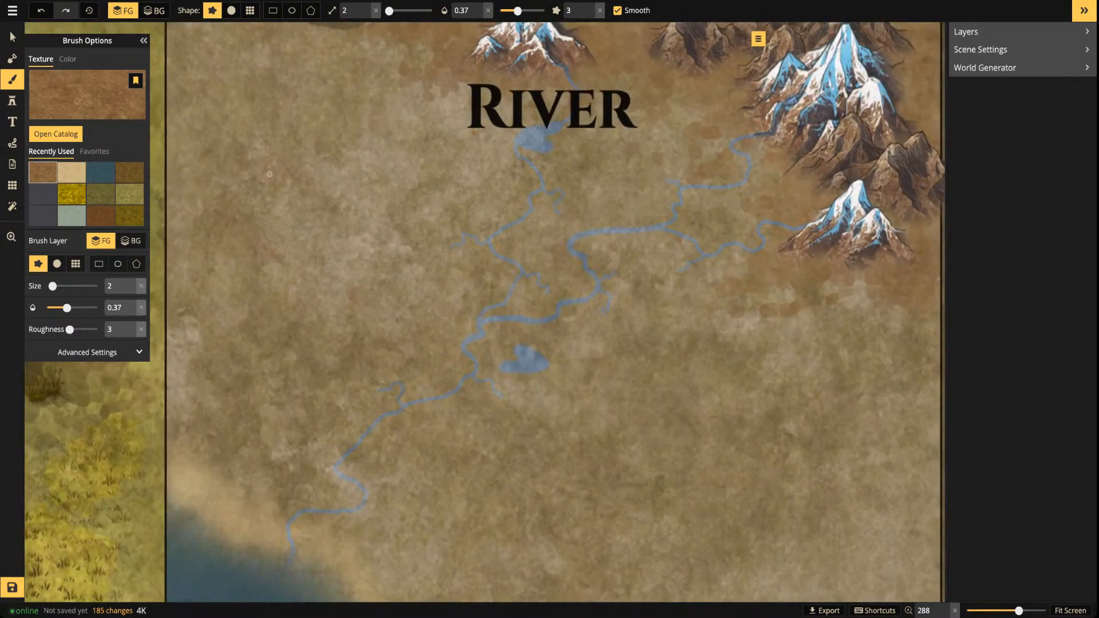
{"action": "left_click", "coordinate": [129, 193]}
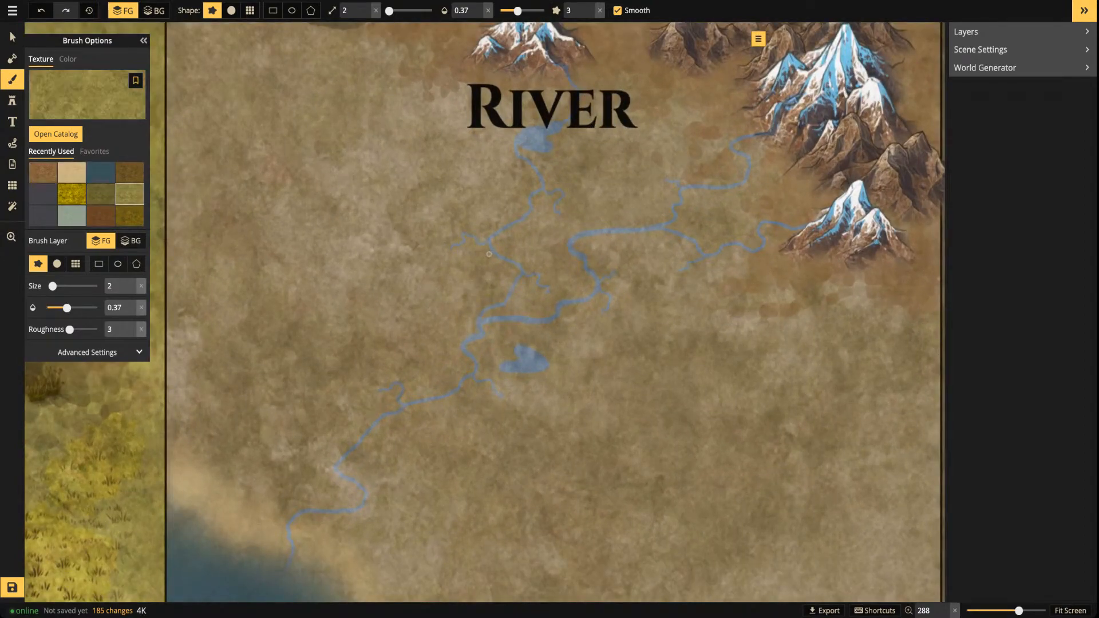
{"action": "scroll", "coordinate": [235, 168], "scroll_direction": "down", "scroll_amount": 4}
{"action": "left_click", "coordinate": [55, 134]}
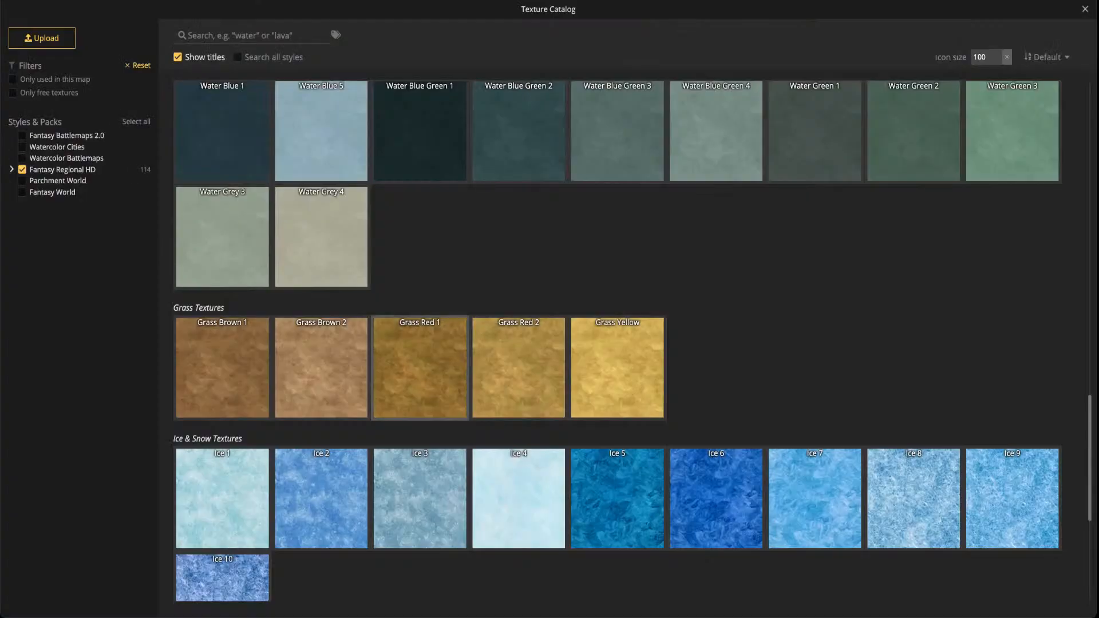
{"action": "scroll", "coordinate": [518, 344], "scroll_direction": "down", "scroll_amount": 3}
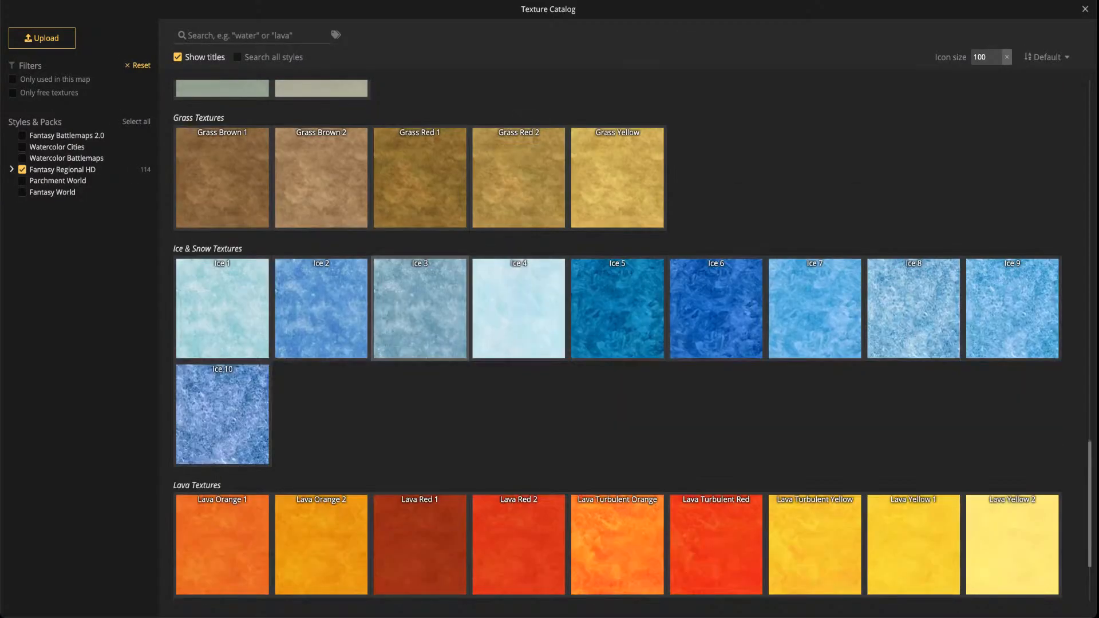
{"action": "scroll", "coordinate": [518, 344], "scroll_direction": "down", "scroll_amount": 3}
{"action": "scroll", "coordinate": [518, 344], "scroll_direction": "up", "scroll_amount": 10}
{"action": "scroll", "coordinate": [420, 258], "scroll_direction": "up", "scroll_amount": 10}
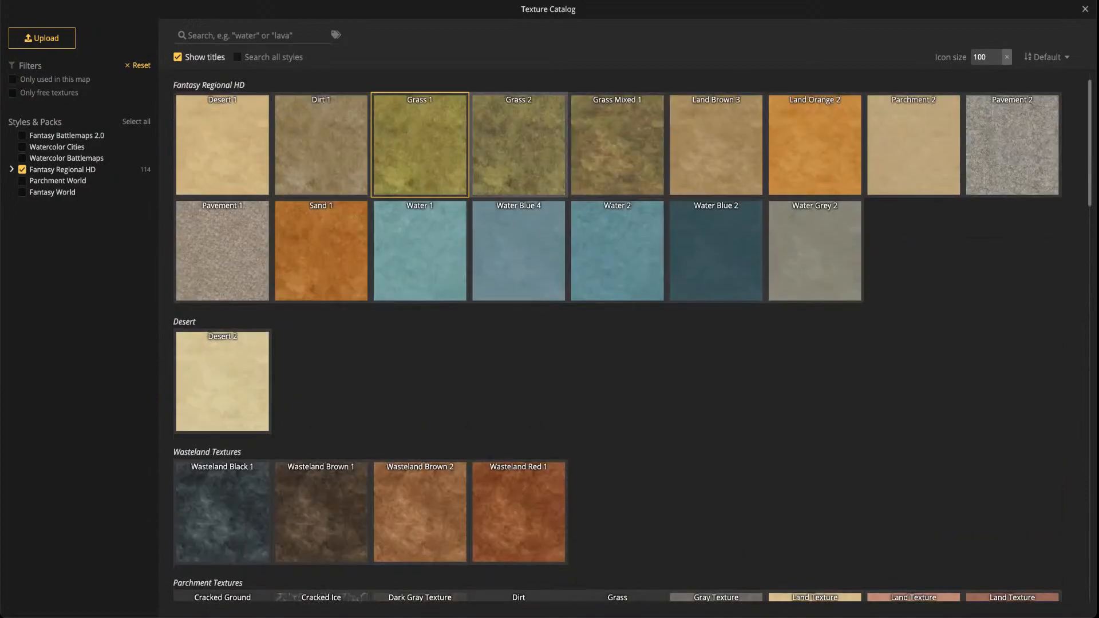
{"action": "left_click", "coordinate": [617, 143]}
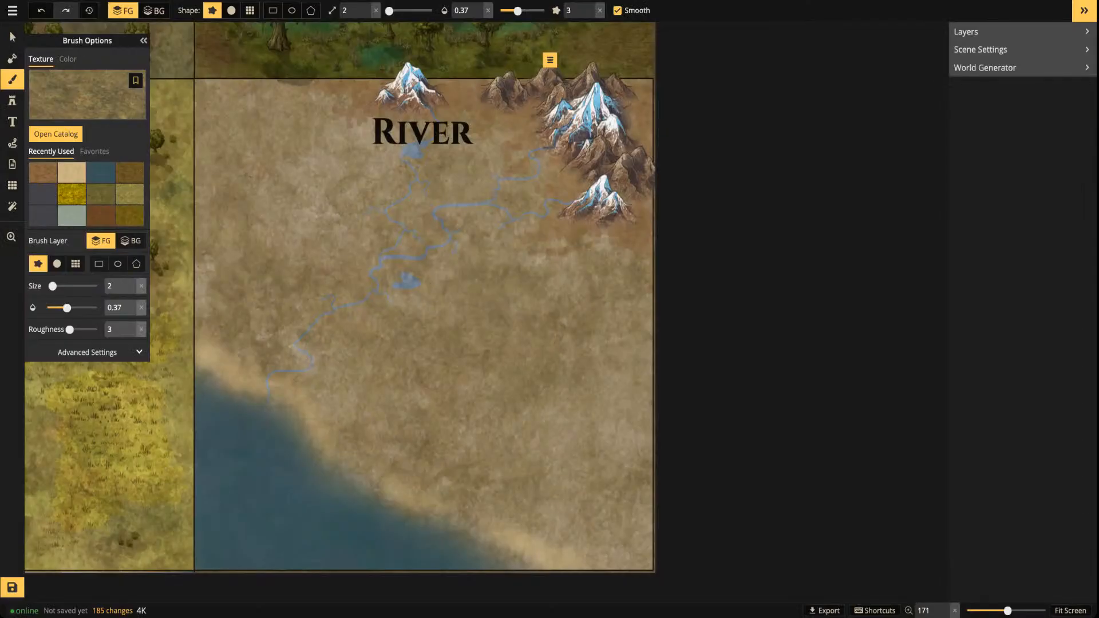
Paint the Grass Mixed 1 texture across the River panel's open ground with brush size 87 at opacity 0.37
{"action": "left_click_drag", "start_coordinate": [389, 10], "coordinate": [426, 11]}
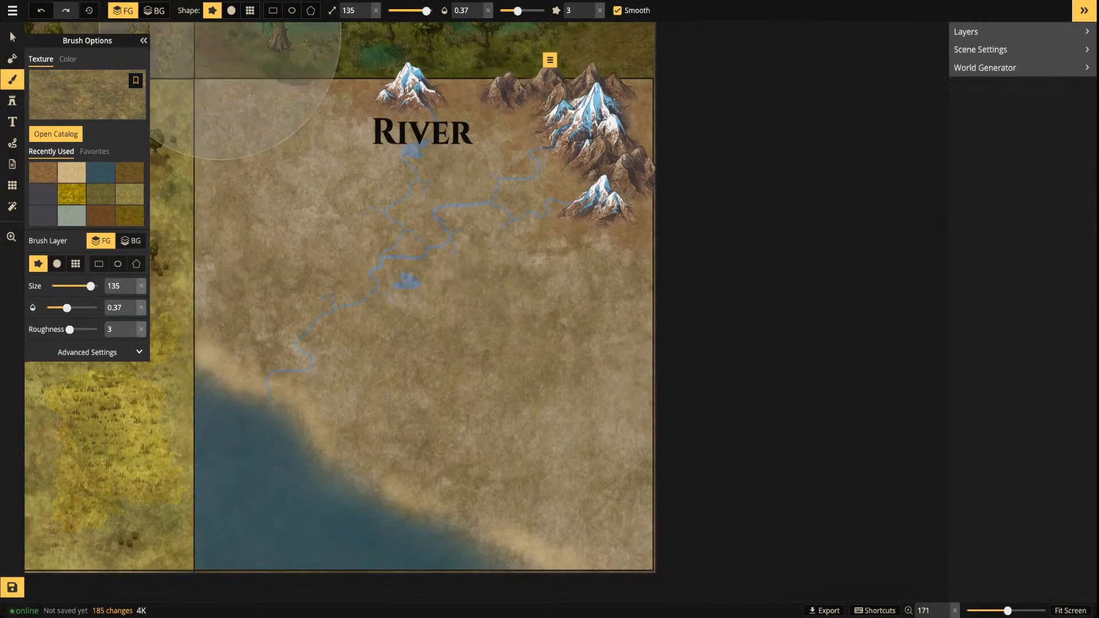
{"action": "scroll", "coordinate": [389, 240], "scroll_direction": "down", "scroll_amount": 2}
{"action": "left_click_drag", "start_coordinate": [378, 240], "coordinate": [489, 248]}
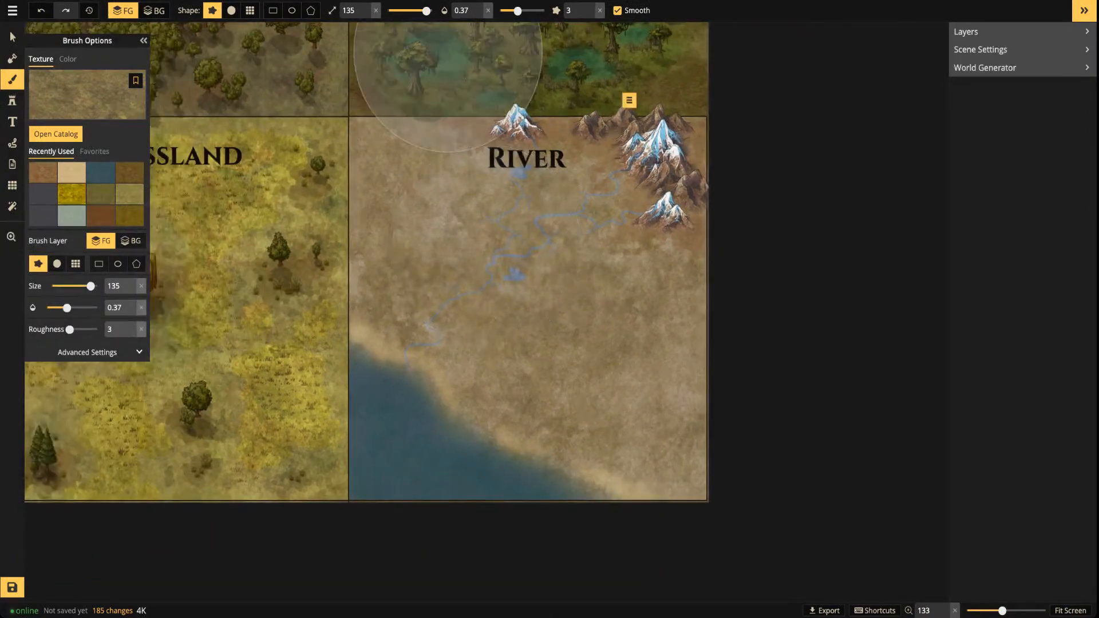
{"action": "left_click_drag", "start_coordinate": [426, 10], "coordinate": [420, 10]}
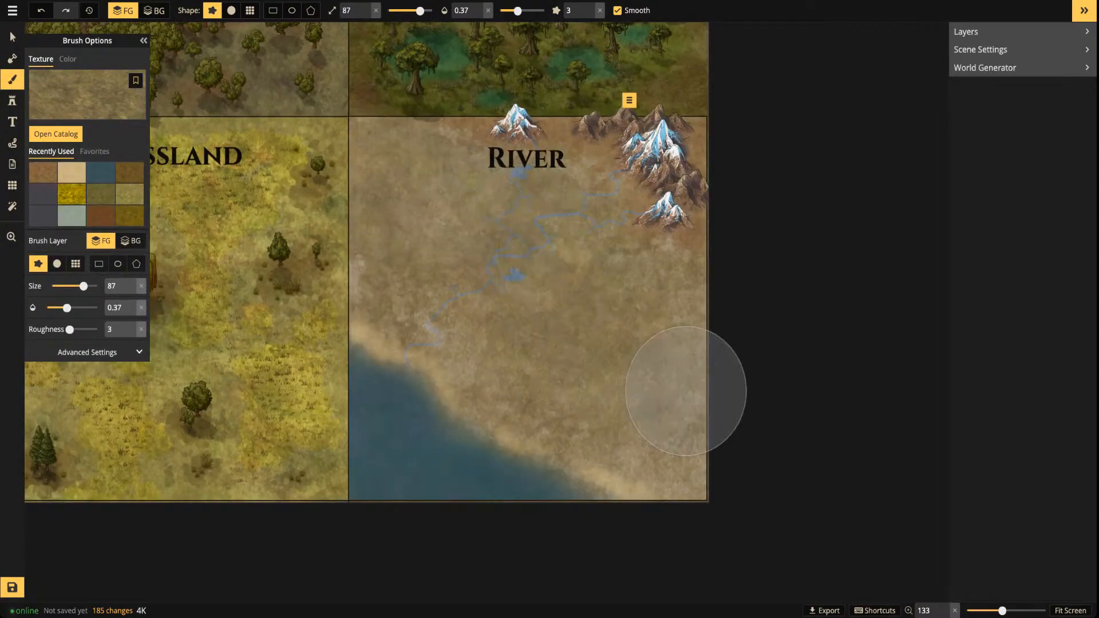
{"action": "mouse_move", "coordinate": [666, 330]}
{"action": "left_mouse_down"}
{"action": "mouse_move", "coordinate": [548, 219]}
{"action": "mouse_move", "coordinate": [463, 221]}
{"action": "mouse_move", "coordinate": [510, 273]}
{"action": "mouse_move", "coordinate": [668, 346]}
{"action": "mouse_move", "coordinate": [571, 324]}
{"action": "mouse_move", "coordinate": [677, 384]}
{"action": "left_mouse_up"}
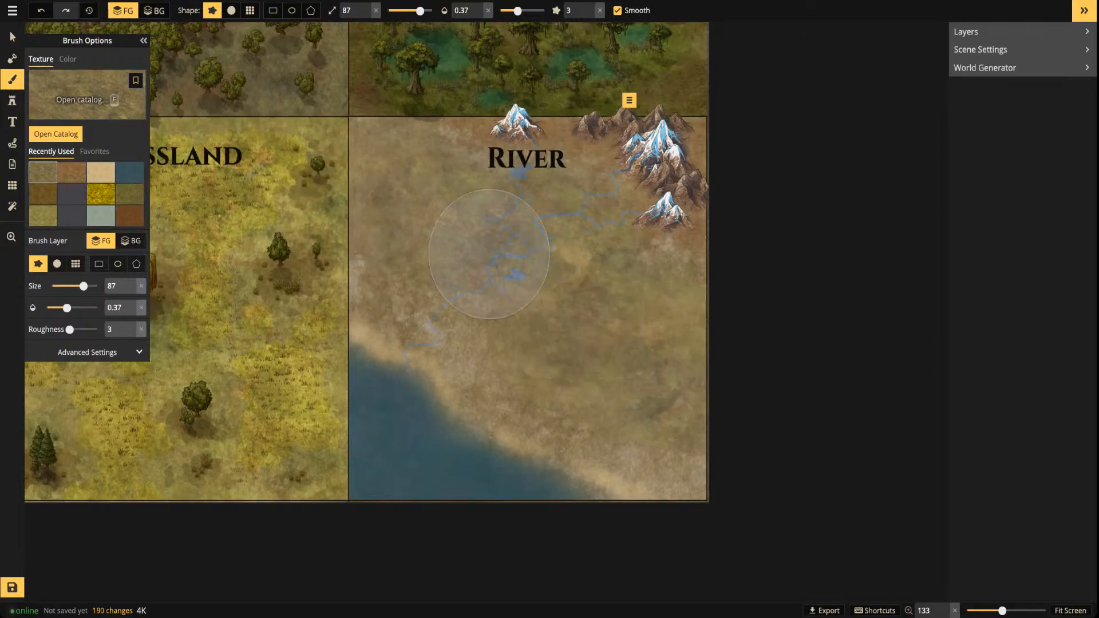
Deselect the mountain stamp and restrict object selection to paths only
{"action": "left_click", "coordinate": [12, 36]}
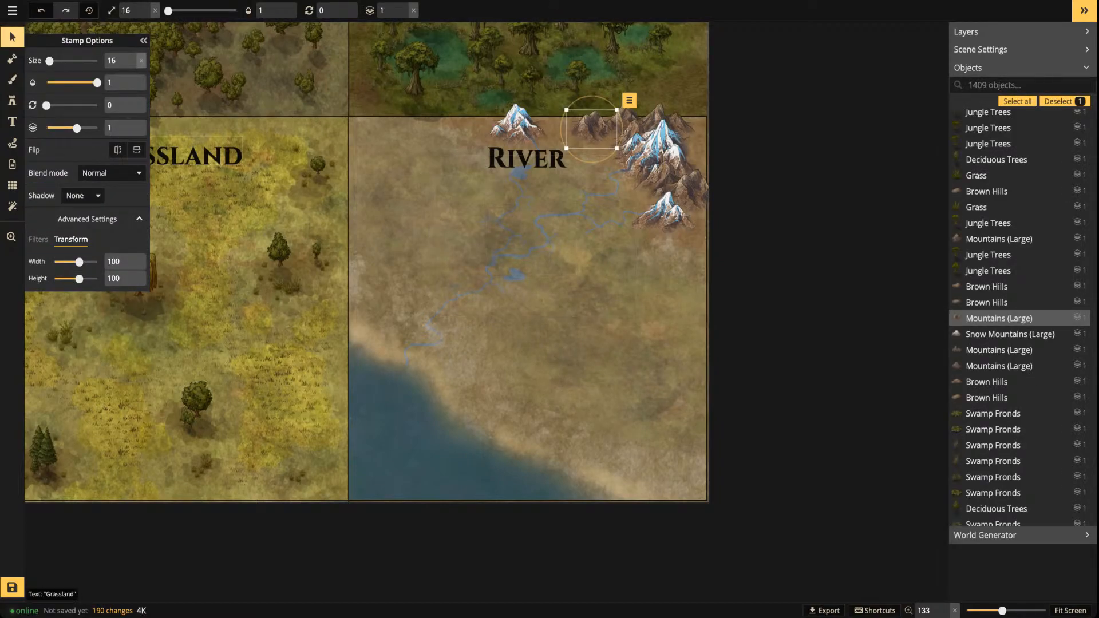
{"action": "left_click", "coordinate": [12, 37]}
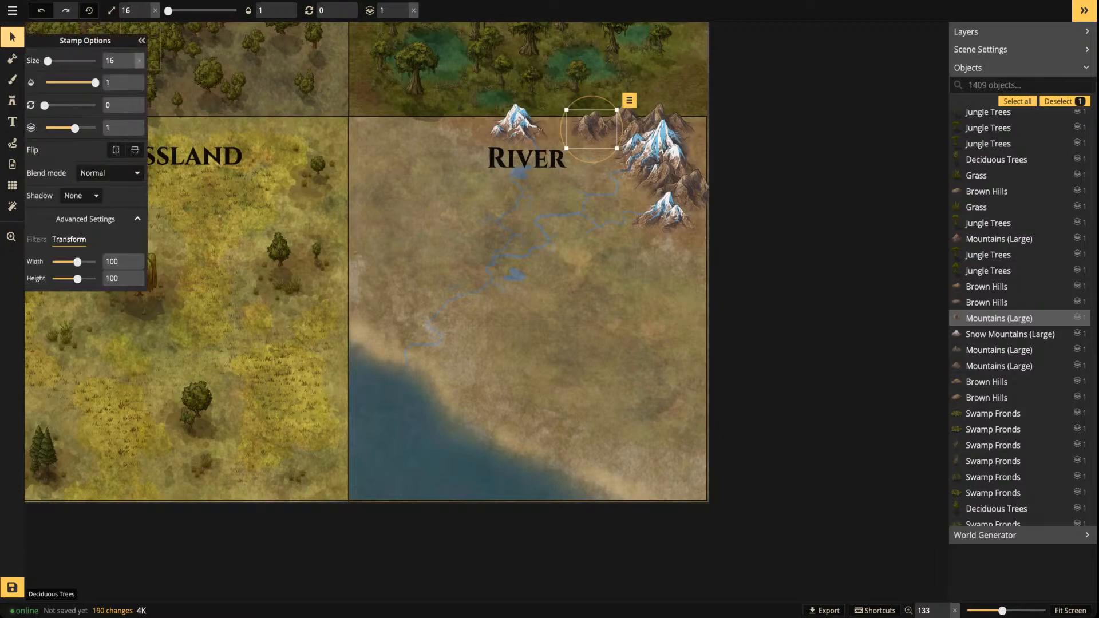
{"action": "left_click", "coordinate": [13, 37]}
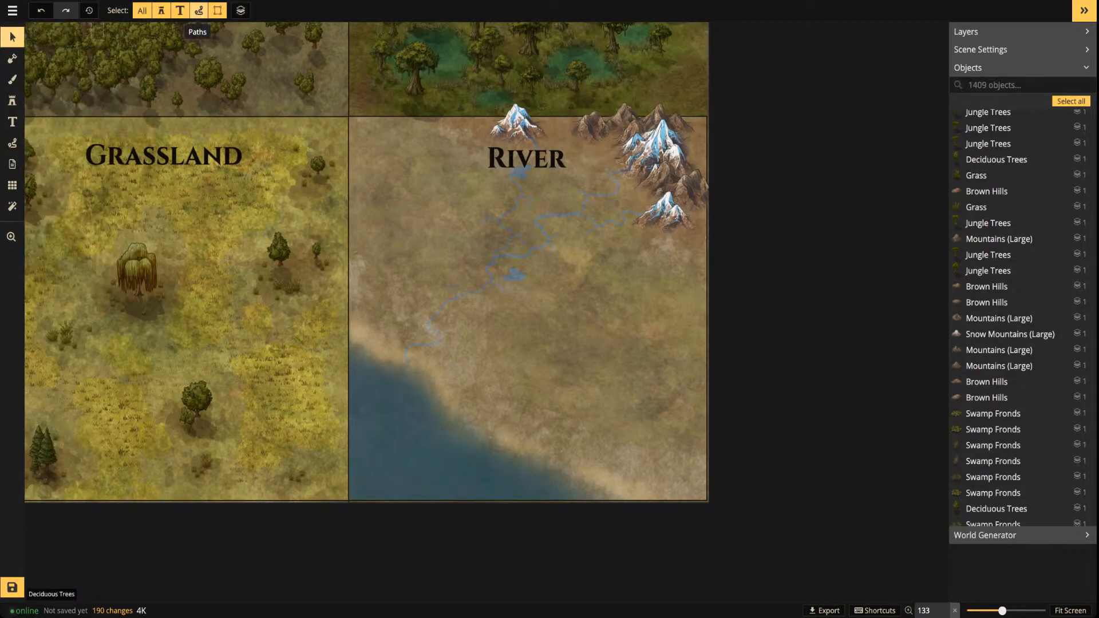
{"action": "left_click", "coordinate": [199, 10]}
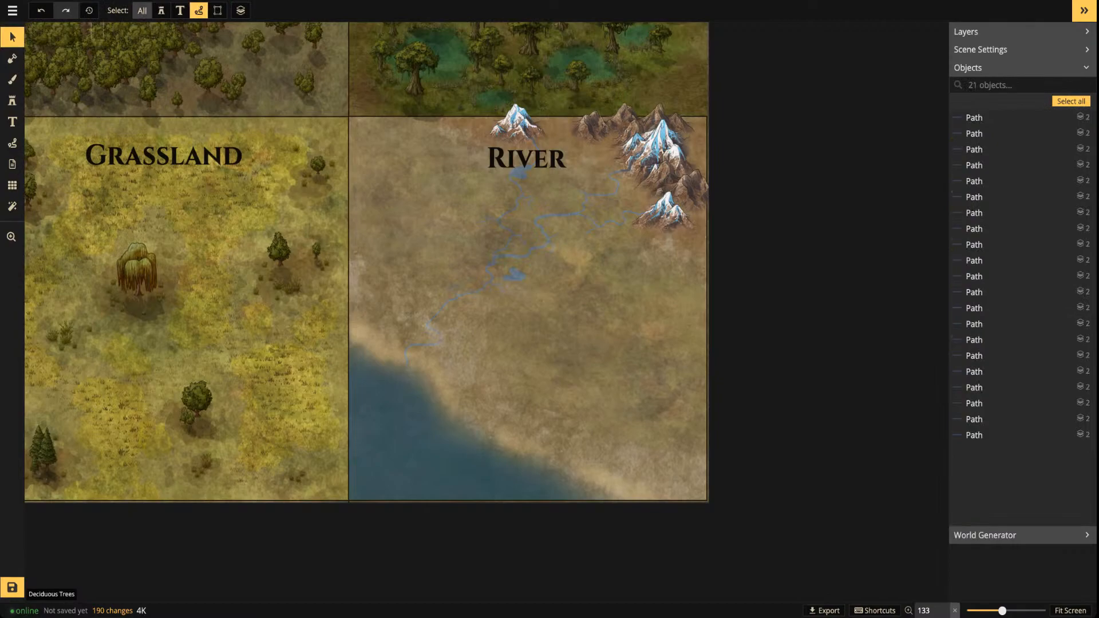
{"action": "left_click", "coordinate": [142, 11]}
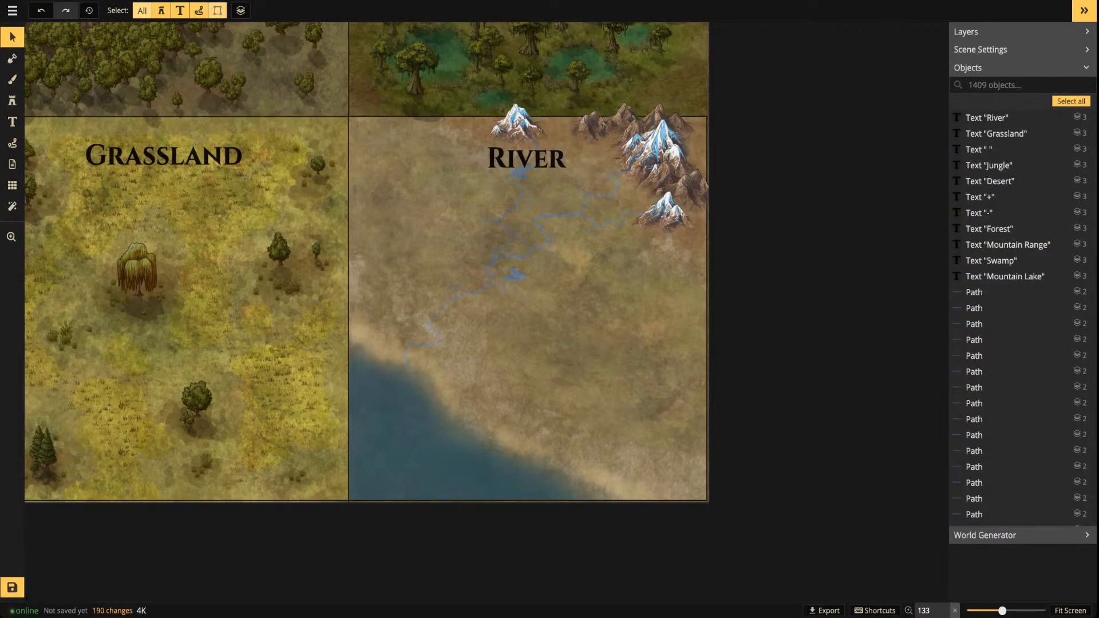
{"action": "left_click", "coordinate": [199, 11]}
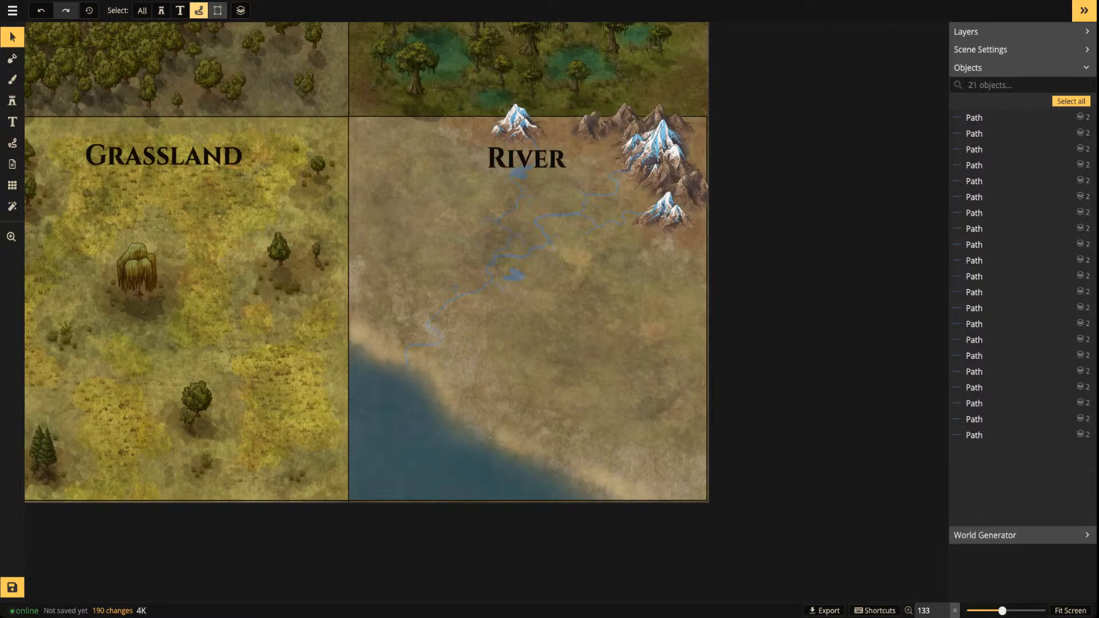
{"action": "left_click", "coordinate": [180, 10]}
{"action": "left_click", "coordinate": [142, 10]}
{"action": "left_click", "coordinate": [142, 10]}
{"action": "left_click", "coordinate": [142, 11]}
{"action": "left_click", "coordinate": [142, 10]}
{"action": "left_click", "coordinate": [142, 10]}
{"action": "left_click", "coordinate": [142, 11]}
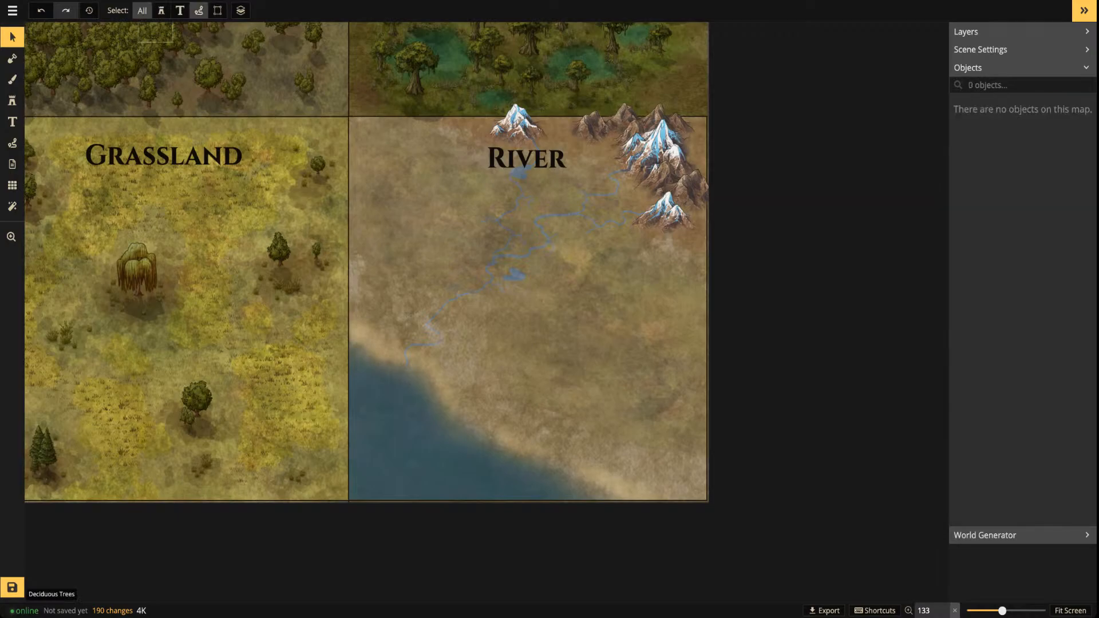
Select all river paths in the River panel, with selection limited to paths, and change their color to light blue
{"action": "left_click", "coordinate": [199, 10]}
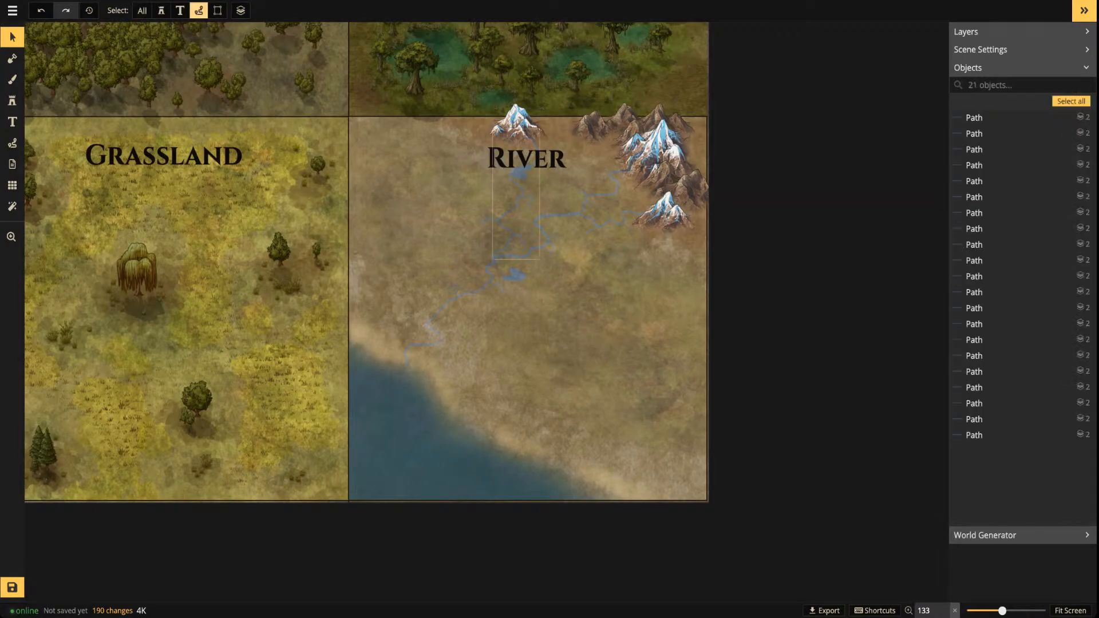
{"action": "left_click_drag", "start_coordinate": [373, 134], "coordinate": [735, 387]}
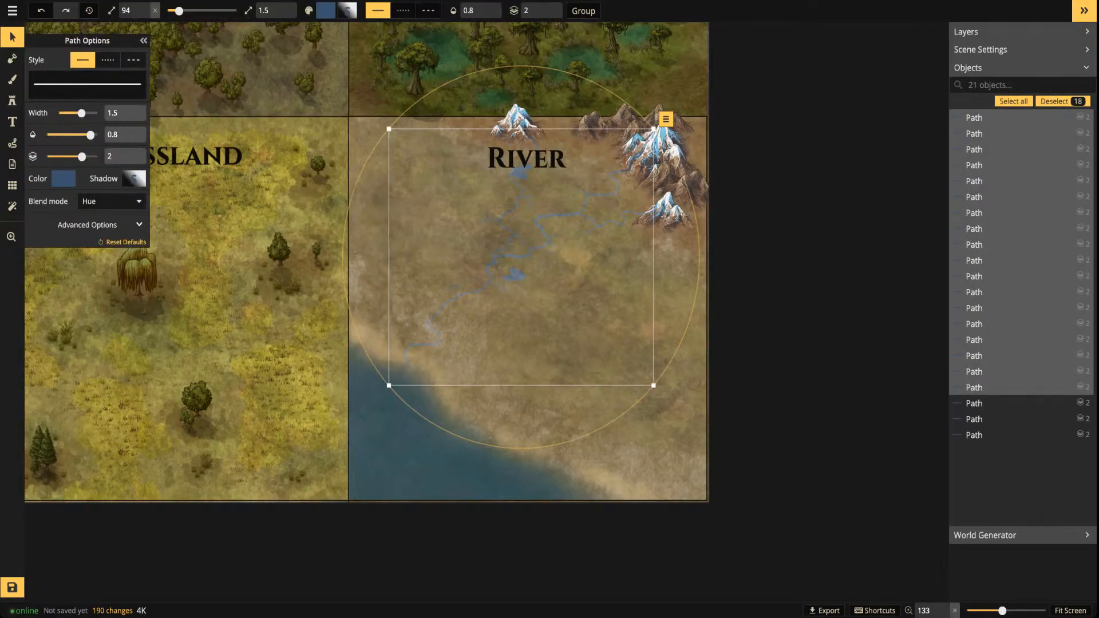
{"action": "left_click", "coordinate": [63, 178]}
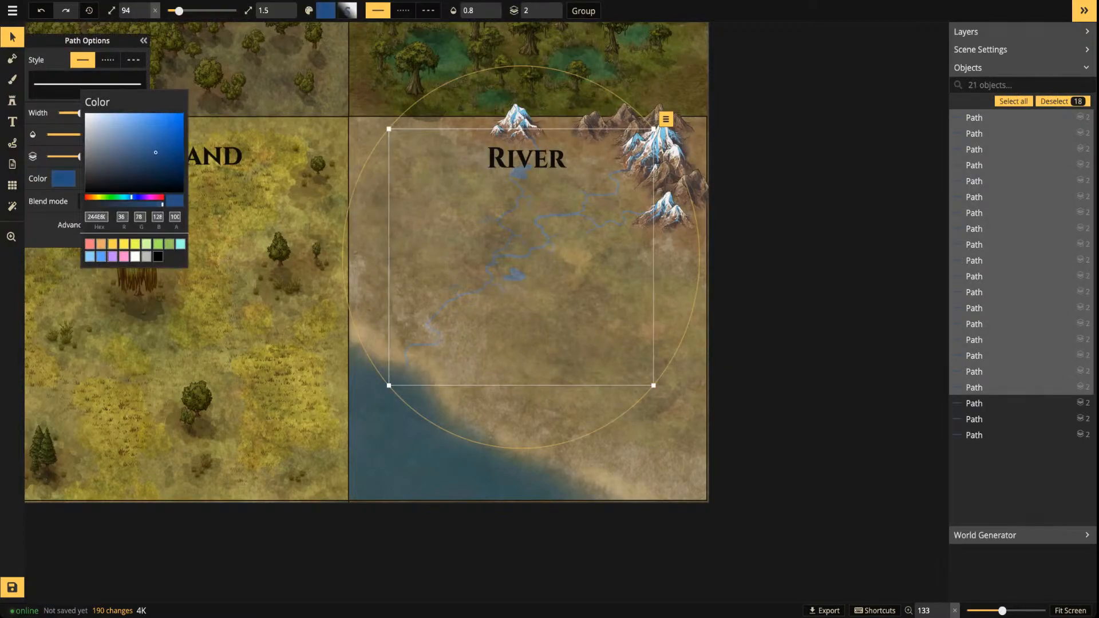
{"action": "mouse_move", "coordinate": [161, 157]}
{"action": "left_mouse_down"}
{"action": "mouse_move", "coordinate": [171, 178]}
{"action": "mouse_move", "coordinate": [173, 166]}
{"action": "left_mouse_up"}
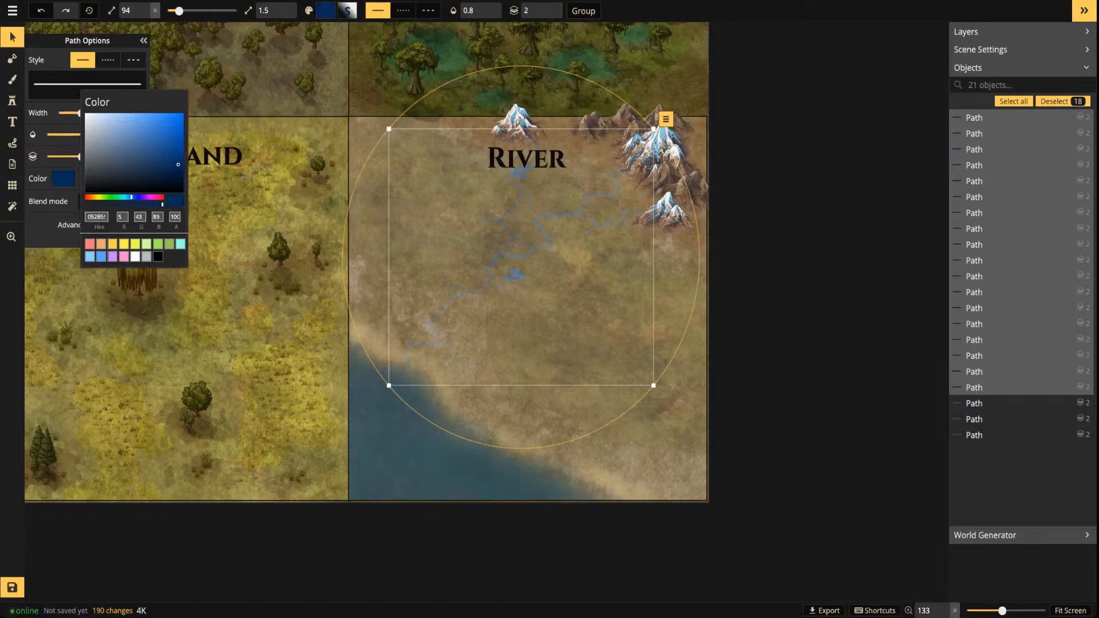
{"action": "left_click_drag", "start_coordinate": [178, 165], "coordinate": [149, 112]}
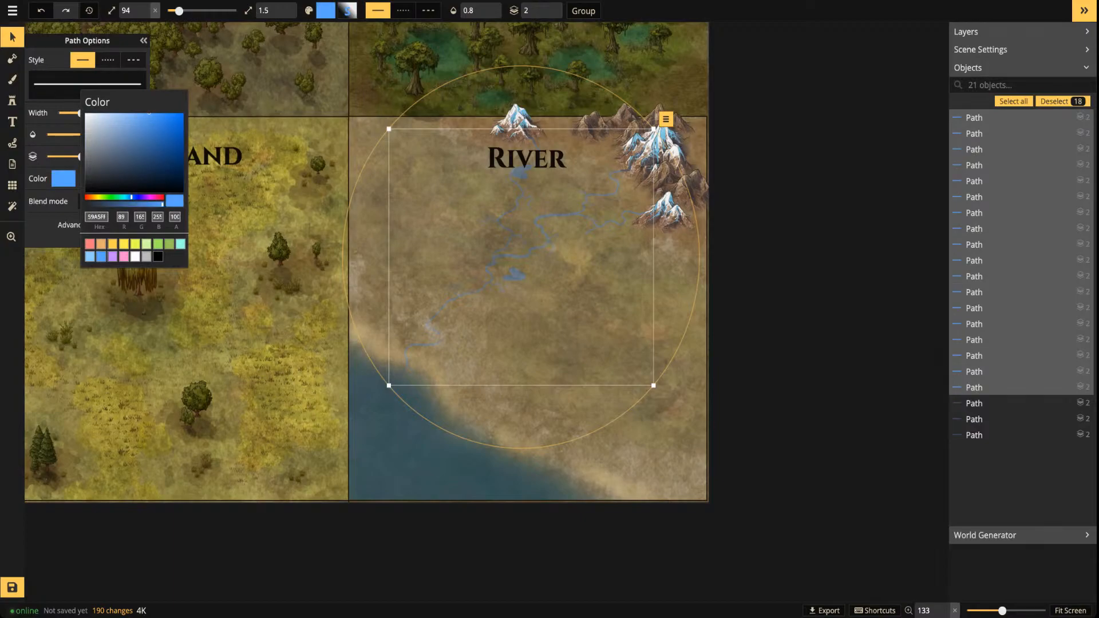
{"action": "key", "text": "Escape"}
Give the selected river paths a yellow shadow, F8E71C, with blur 0
{"action": "scroll", "coordinate": [543, 238], "scroll_direction": "up", "scroll_amount": 10}
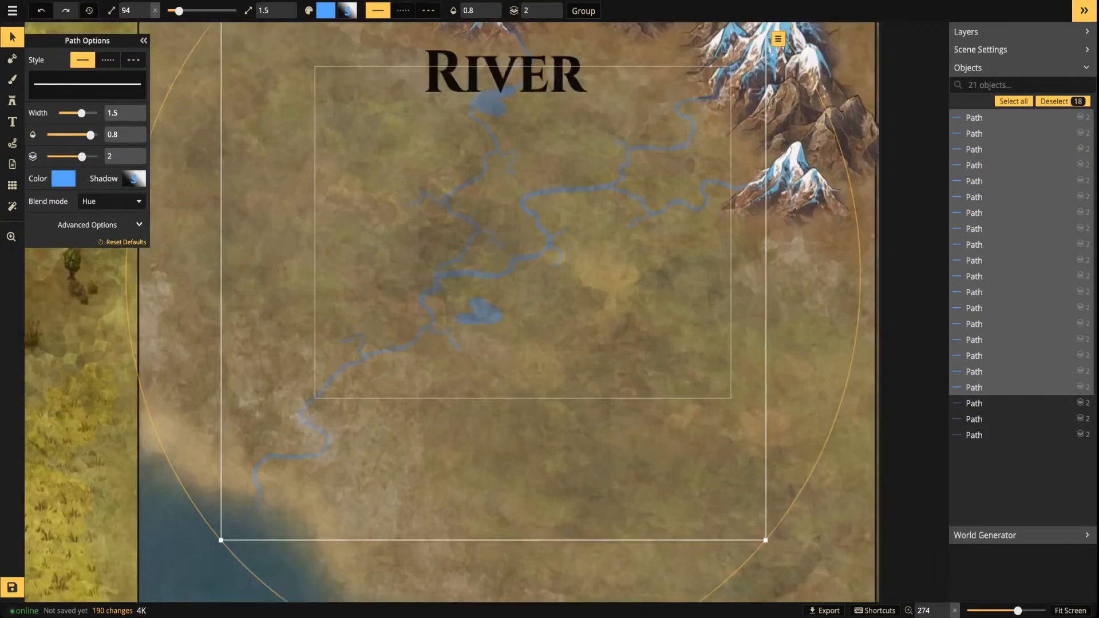
{"action": "key", "text": "space"}
{"action": "left_click_drag", "start_coordinate": [504, 176], "coordinate": [549, 182]}
{"action": "scroll", "coordinate": [638, 221], "scroll_direction": "down", "scroll_amount": 4}
{"action": "key", "text": "space"}
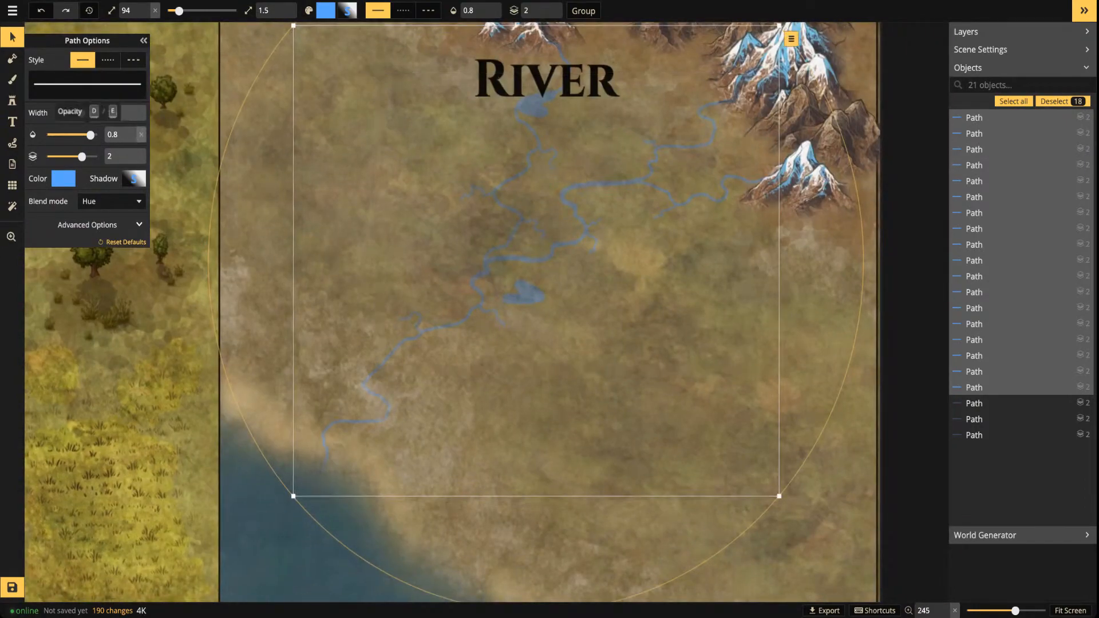
{"action": "left_click", "coordinate": [133, 178]}
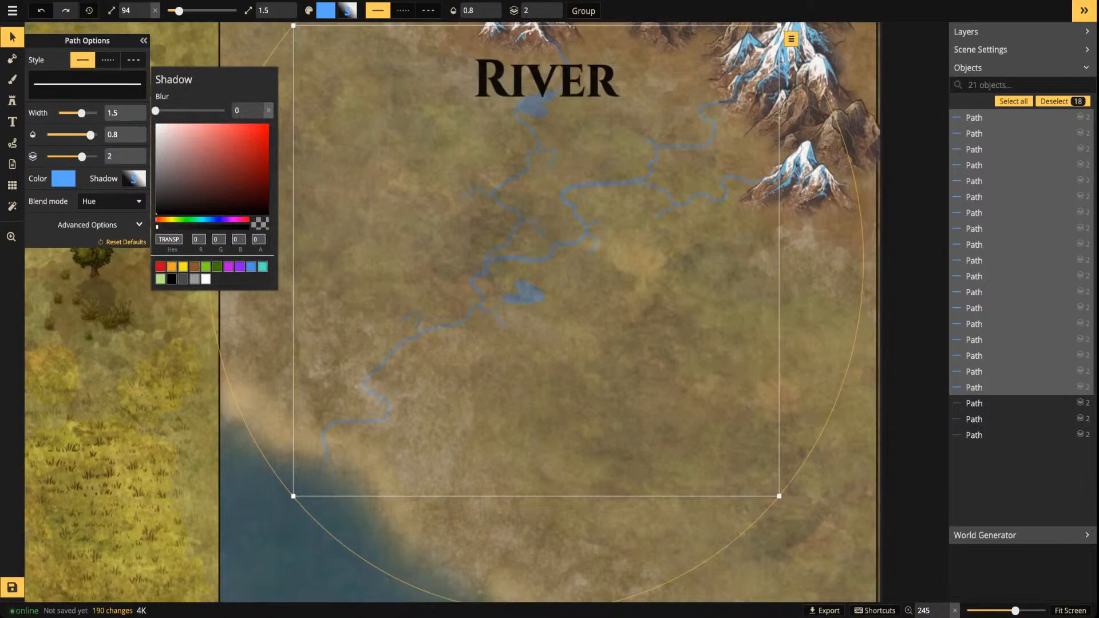
{"action": "left_click", "coordinate": [183, 266]}
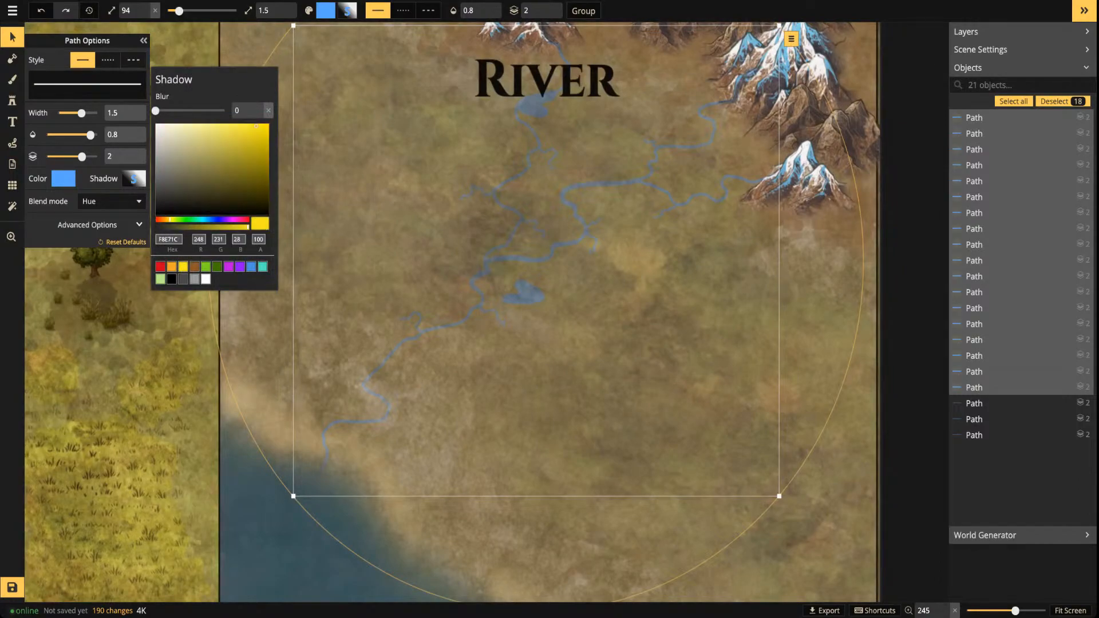
{"action": "key", "text": "space"}
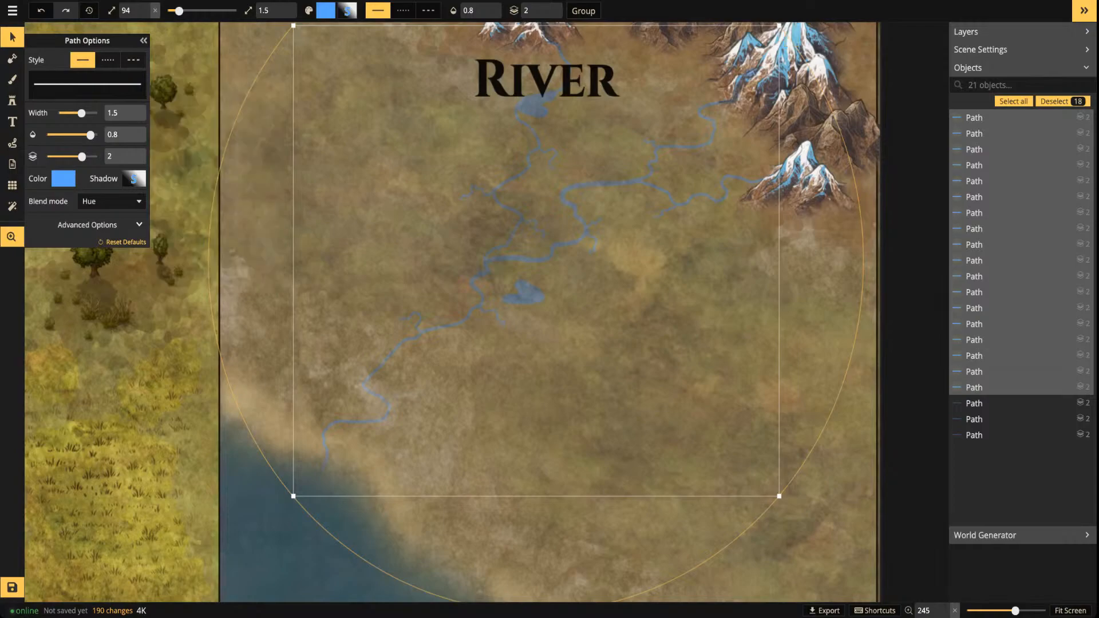
{"action": "left_click_drag", "start_coordinate": [516, 197], "coordinate": [380, 314]}
{"action": "scroll", "coordinate": [437, 278], "scroll_direction": "down", "scroll_amount": 2}
{"action": "scroll", "coordinate": [438, 277], "scroll_direction": "up", "scroll_amount": 2}
{"action": "scroll", "coordinate": [439, 277], "scroll_direction": "down", "scroll_amount": 5}
{"action": "key", "text": "space"}
{"action": "scroll", "coordinate": [258, 315], "scroll_direction": "up", "scroll_amount": 2}
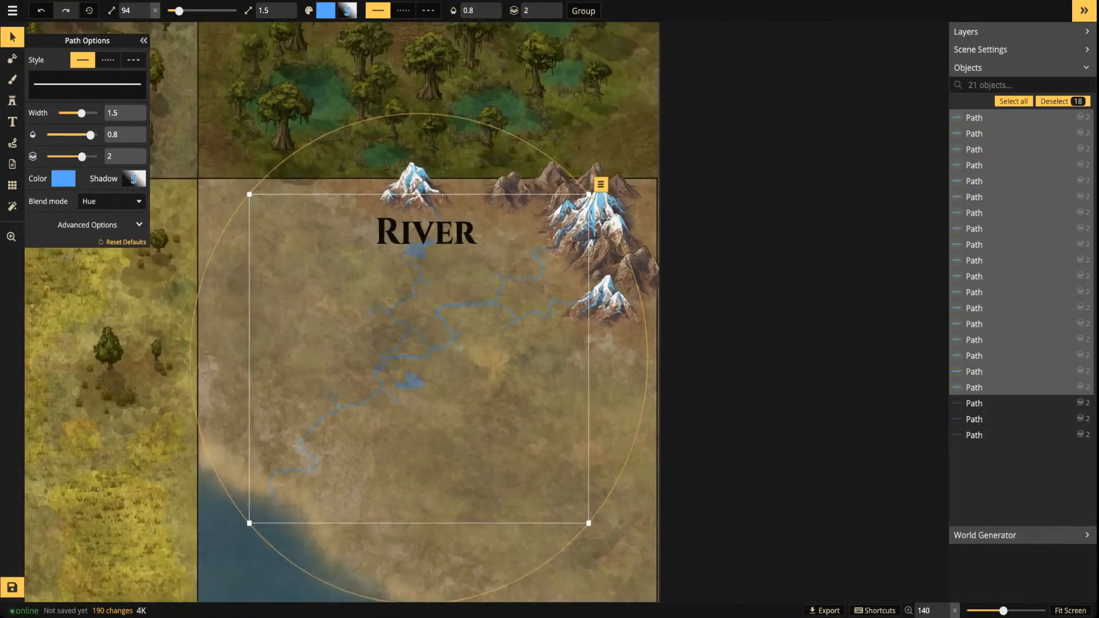
Place two Brown Hills stamps at size 10 beside the tributary west of the large snowy mountains
{"action": "left_click", "coordinate": [12, 101]}
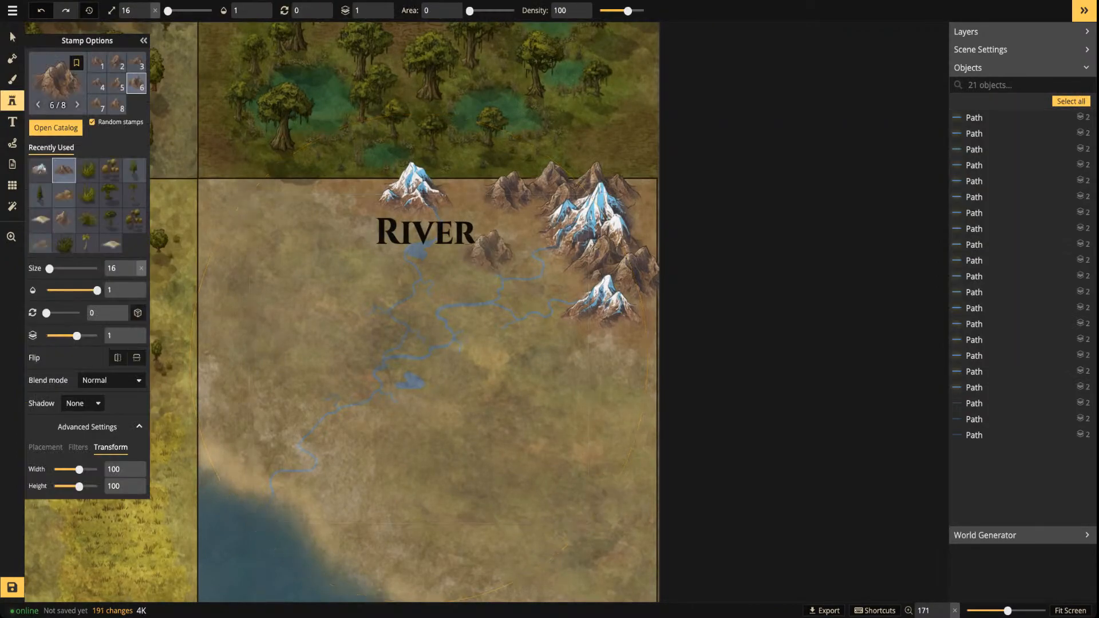
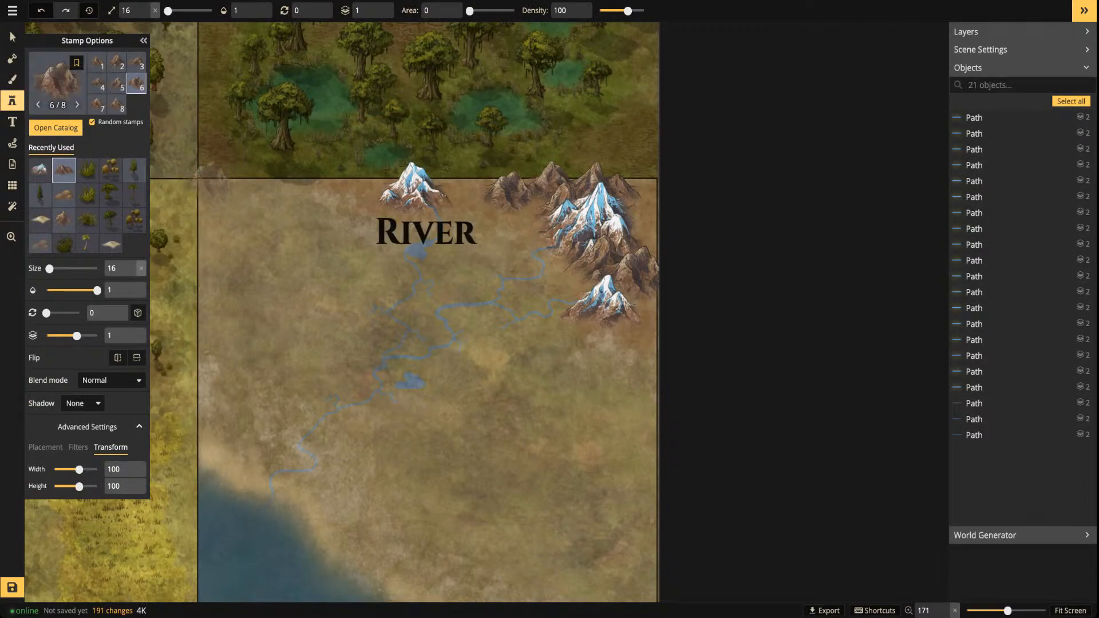
{"action": "scroll", "coordinate": [320, 255], "scroll_direction": "up", "scroll_amount": 3}
{"action": "left_click_drag", "start_coordinate": [486, 266], "coordinate": [429, 262]}
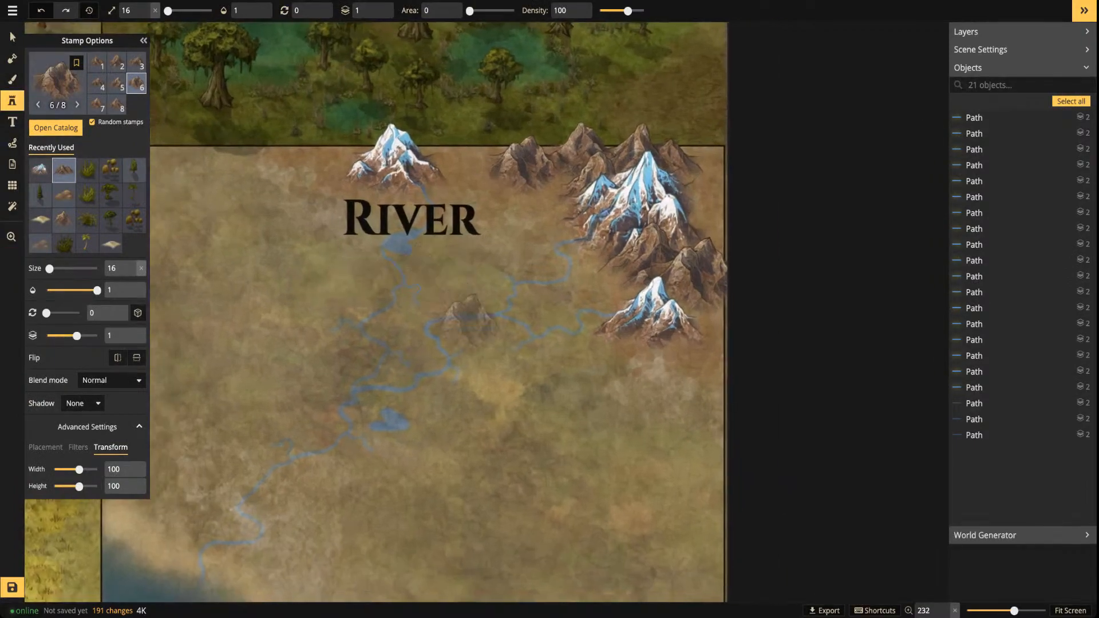
{"action": "scroll", "coordinate": [496, 325], "scroll_direction": "up", "scroll_amount": 2}
{"action": "left_click", "coordinate": [63, 195]}
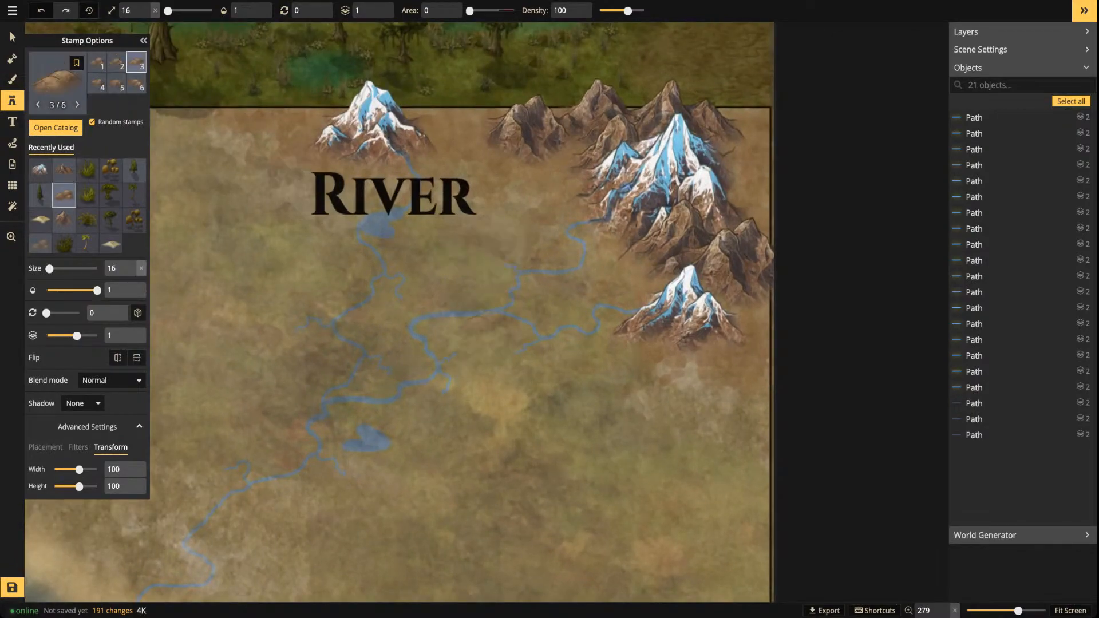
{"action": "key", "text": "2"}
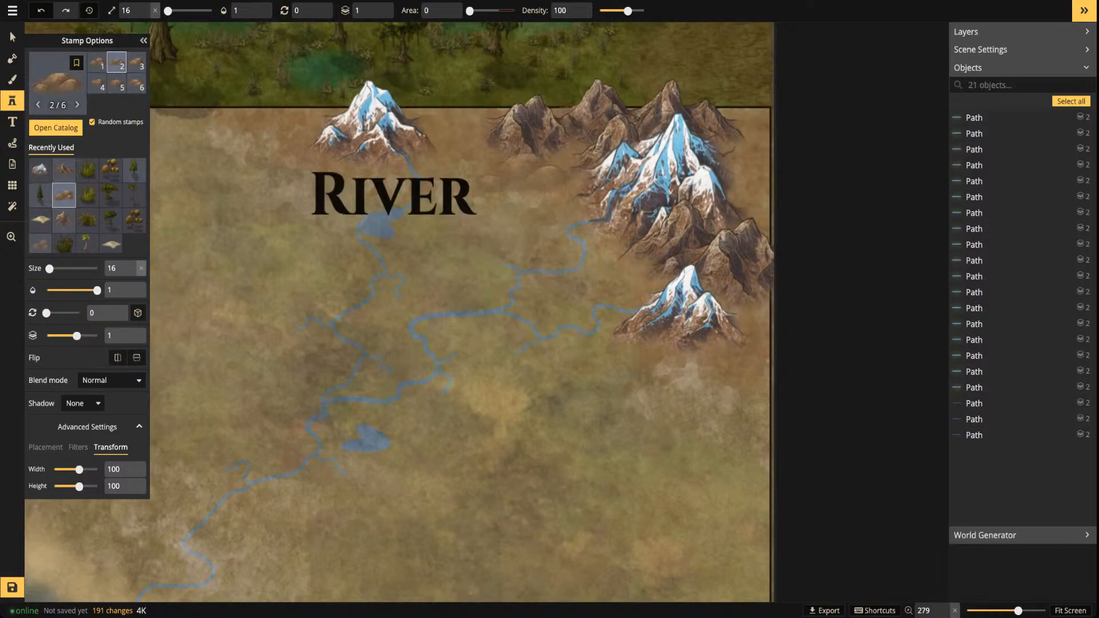
{"action": "scroll", "coordinate": [515, 234], "scroll_direction": "down", "scroll_amount": 3}
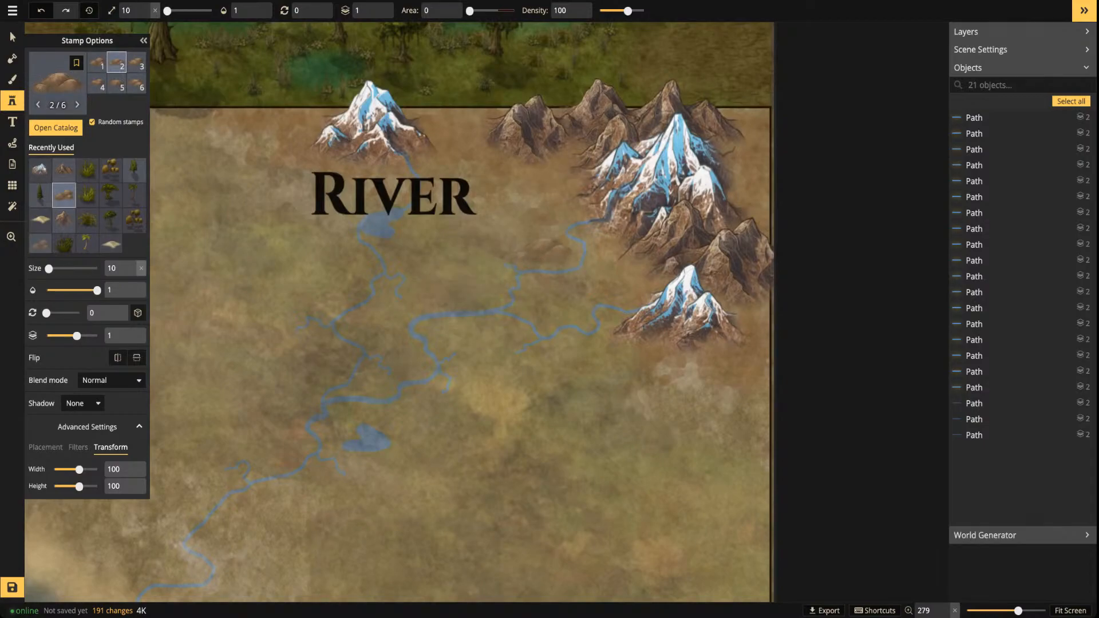
{"action": "left_click", "coordinate": [541, 249]}
{"action": "left_click", "coordinate": [537, 282]}
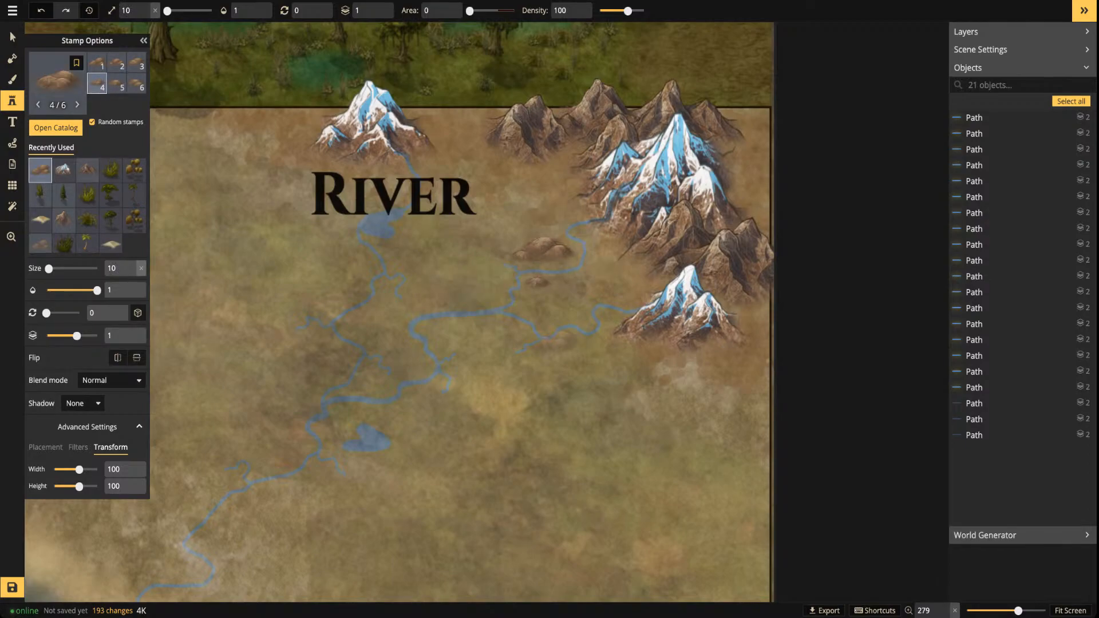
Place four more Brown Hills stamps along the northern tributary, below the eastern tributary, and west of the main river near the lower lake
{"action": "left_click", "coordinate": [369, 318]}
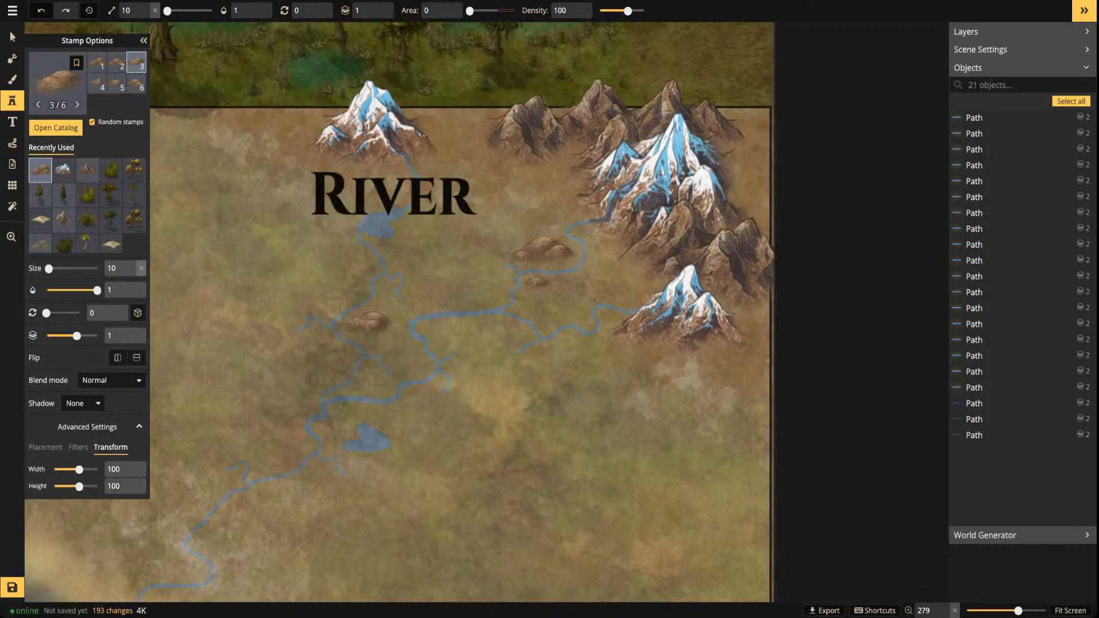
{"action": "left_click", "coordinate": [363, 265]}
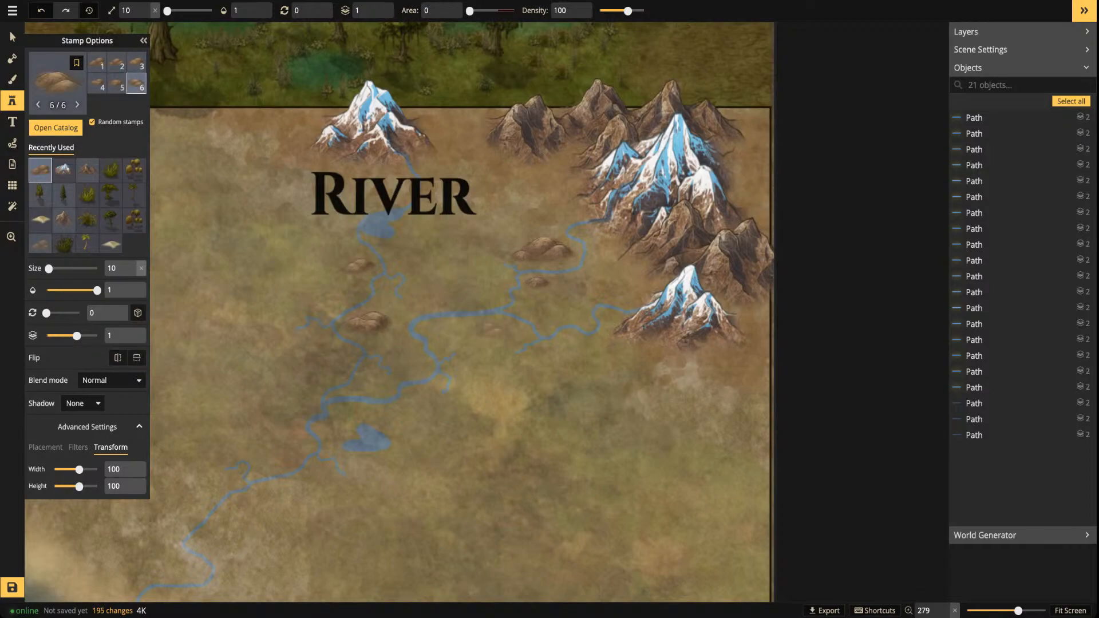
{"action": "left_click", "coordinate": [499, 326]}
{"action": "left_click_drag", "start_coordinate": [437, 338], "coordinate": [544, 248]}
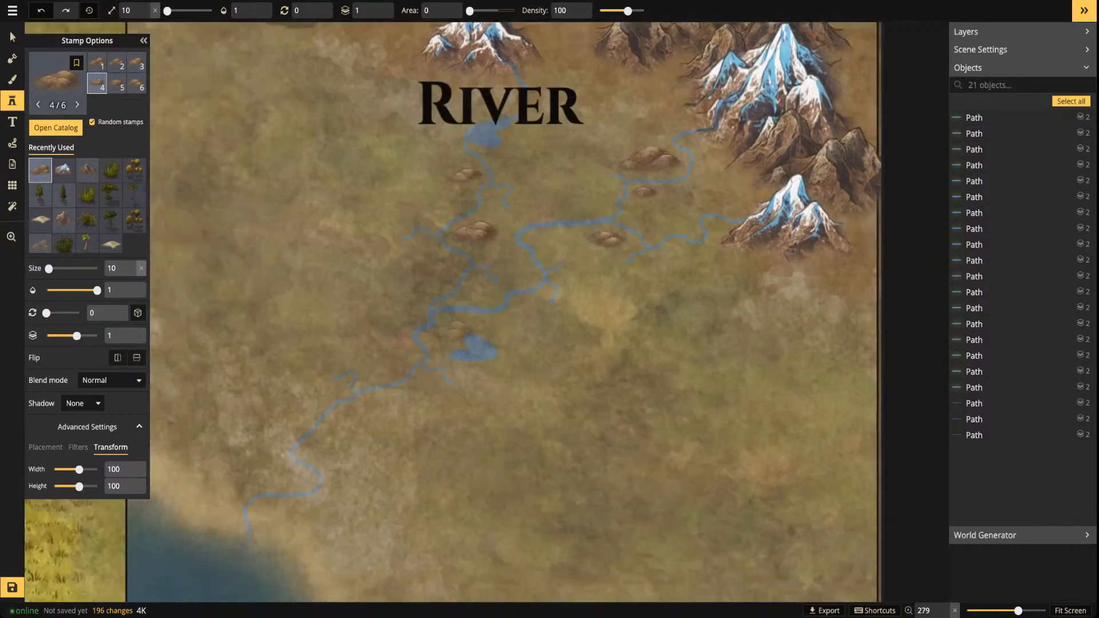
{"action": "left_click", "coordinate": [390, 354]}
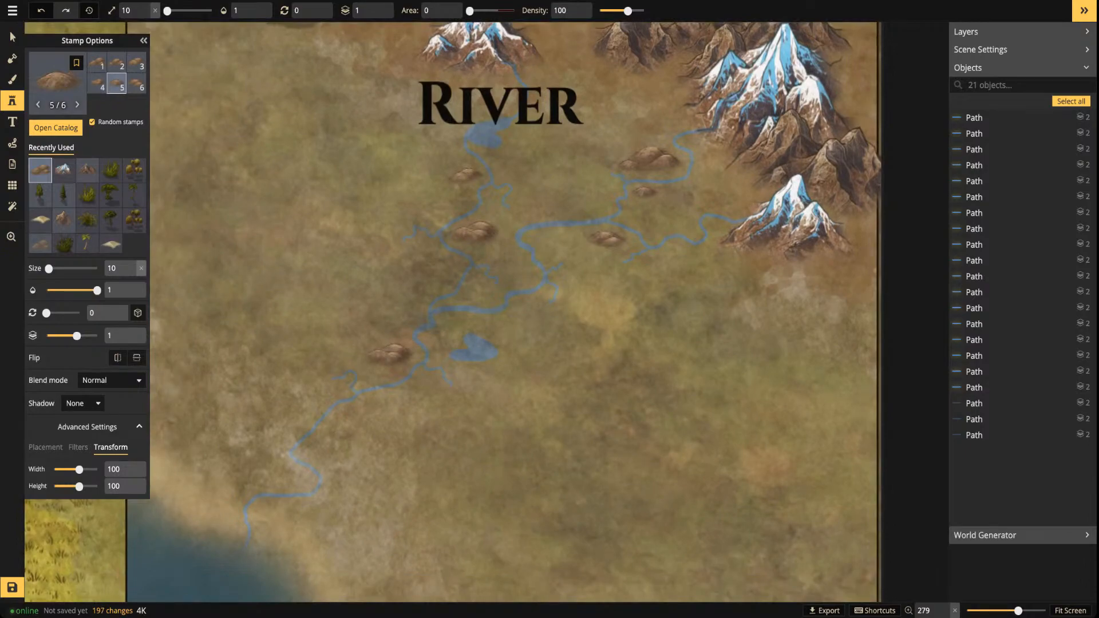
{"action": "left_click_drag", "start_coordinate": [689, 197], "coordinate": [588, 332]}
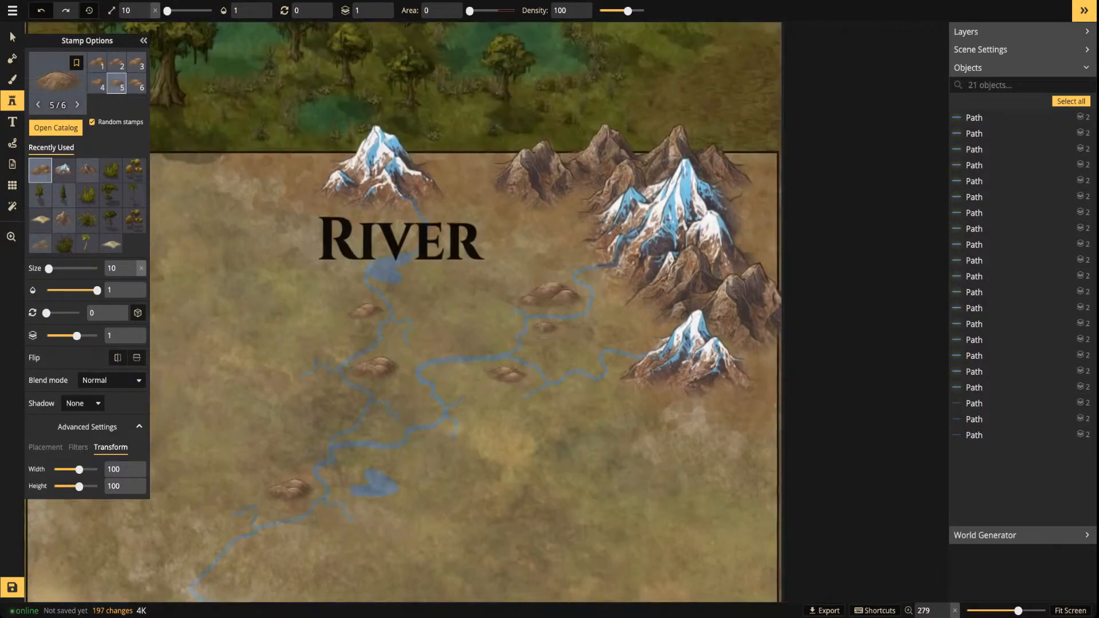
{"action": "left_click", "coordinate": [12, 37]}
{"action": "left_click_drag", "start_coordinate": [326, 488], "coordinate": [498, 457]}
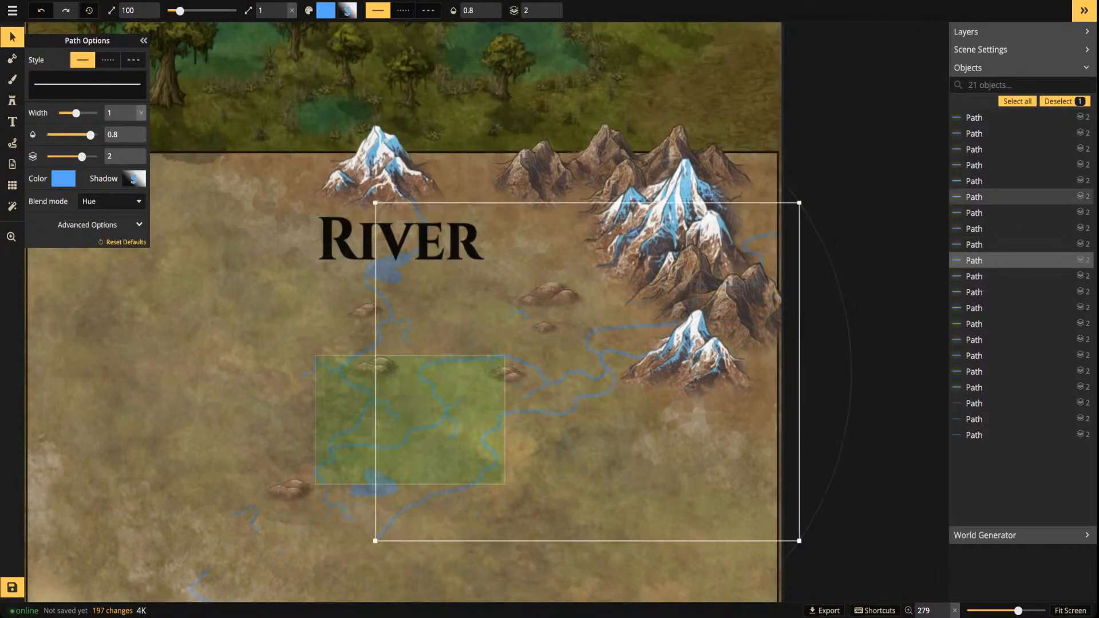
{"action": "key", "text": "ctrl+z"}
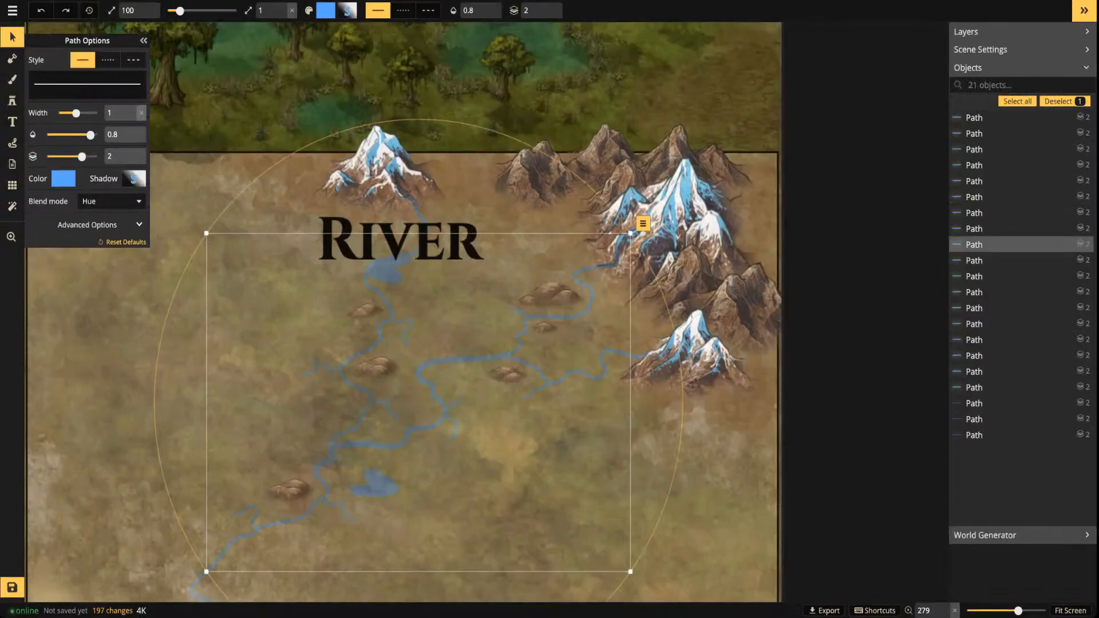
{"action": "key", "text": "Escape"}
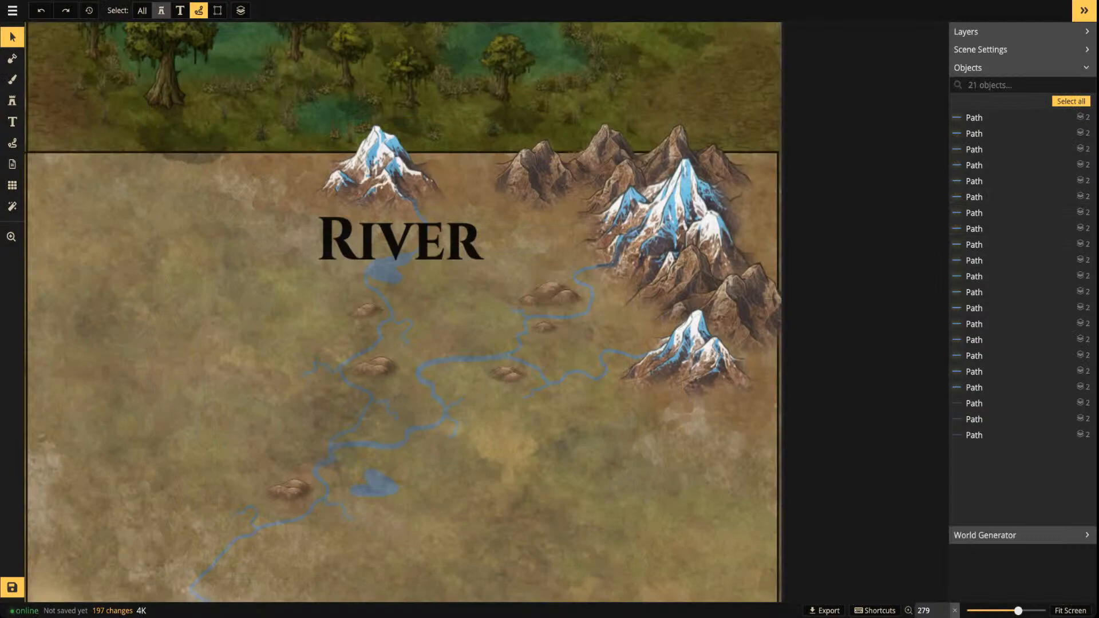
Include stamps in the selection filter and move the Brown Hills stamp from the lower river to the ground east of the River title
{"action": "left_click", "coordinate": [289, 490]}
{"action": "left_click_drag", "start_coordinate": [289, 490], "coordinate": [500, 222]}
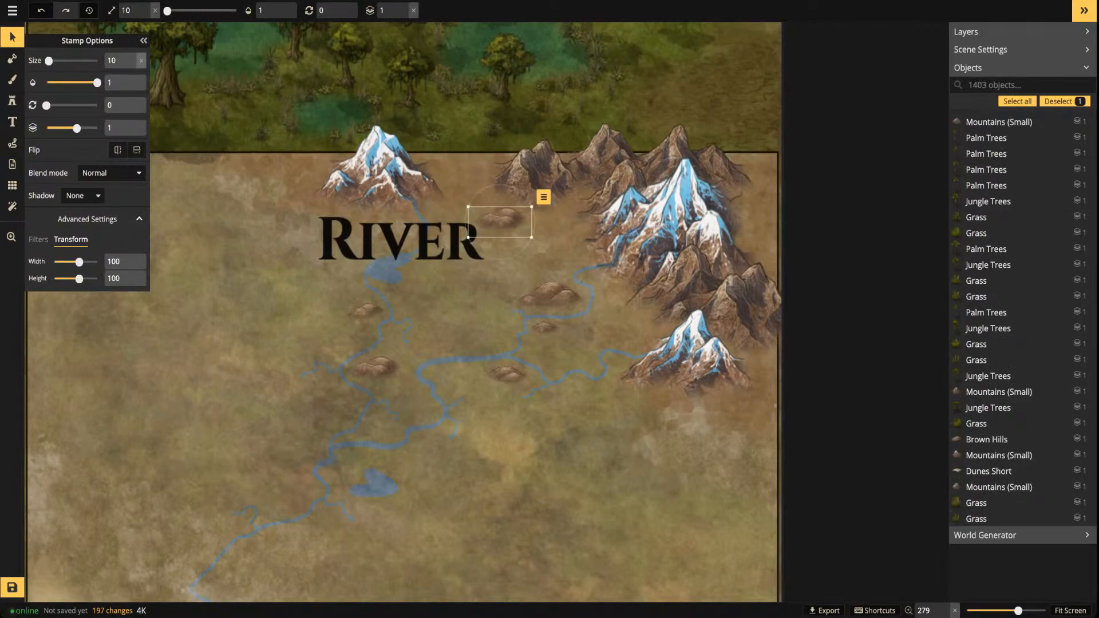
Select the five Brown Hills stamps around the tributaries and set their blend mode to Luminosity and their filter contrast to 85
{"action": "left_click", "coordinate": [365, 312]}
{"action": "left_click", "coordinate": [374, 369], "text": "shift"}
{"action": "left_click", "coordinate": [507, 374], "text": "shift"}
{"action": "left_click", "coordinate": [544, 329], "text": "shift"}
{"action": "left_click", "coordinate": [549, 295], "text": "shift"}
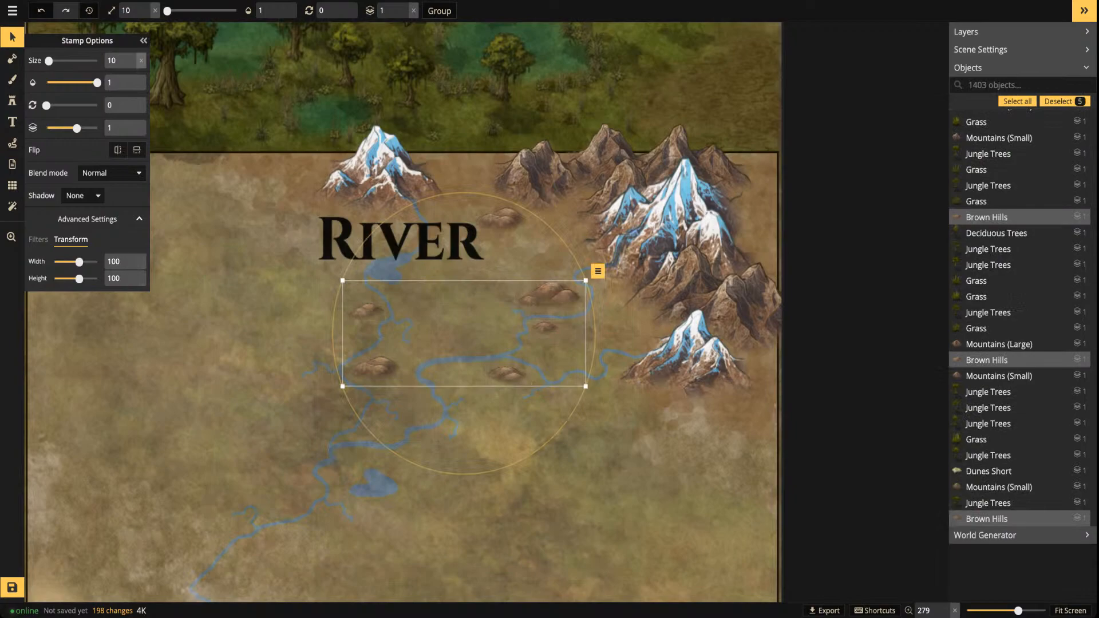
{"action": "left_click", "coordinate": [112, 173]}
{"action": "scroll", "coordinate": [87, 277], "scroll_direction": "down", "scroll_amount": 2}
{"action": "left_click", "coordinate": [87, 359]}
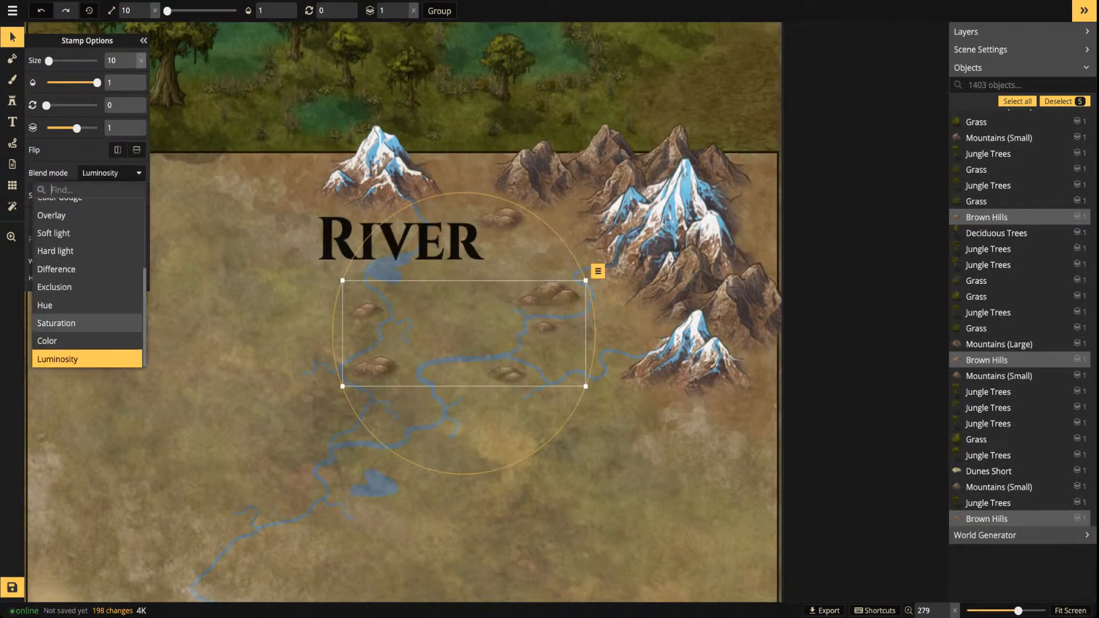
{"action": "key", "text": "Escape"}
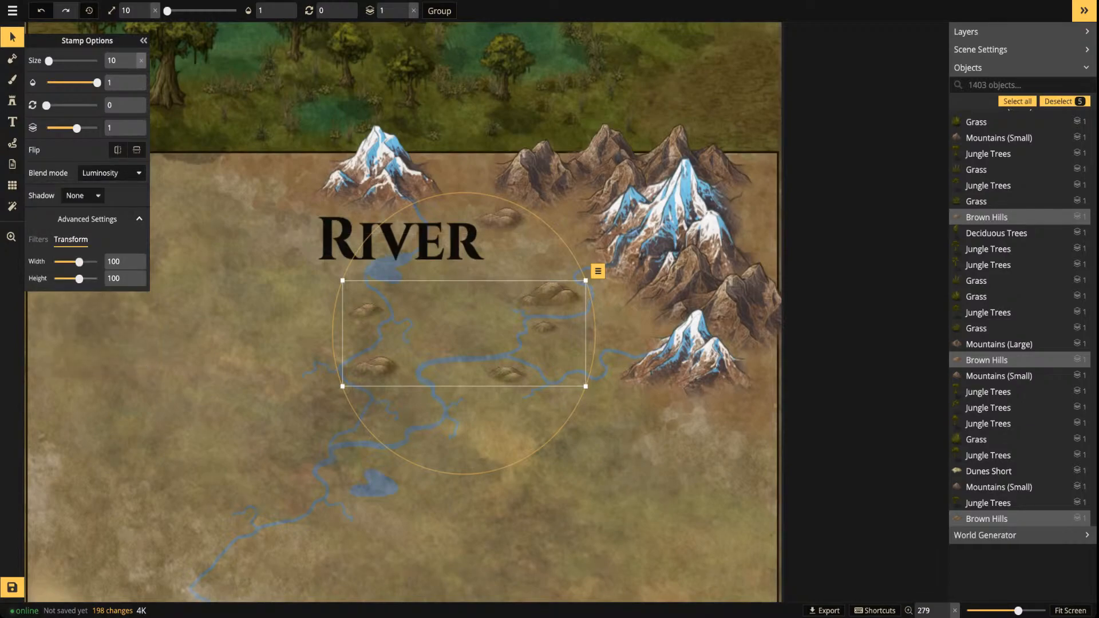
{"action": "left_click", "coordinate": [38, 239]}
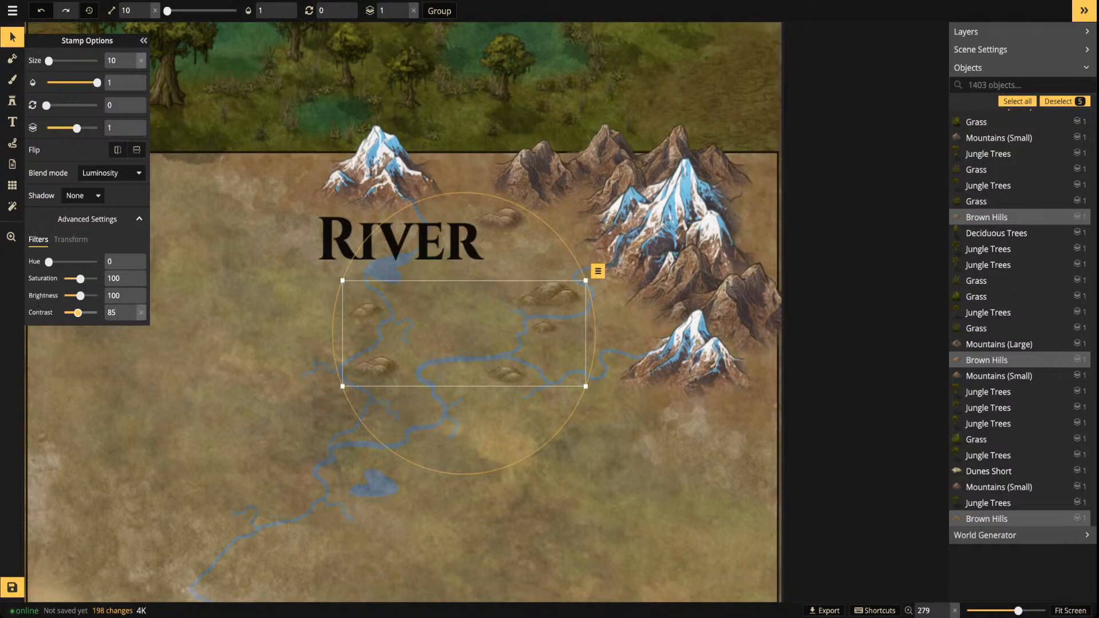
Nudge the Brown Hills stamp beside the River title slightly east and deselect it
{"action": "left_click_drag", "start_coordinate": [500, 220], "coordinate": [506, 220]}
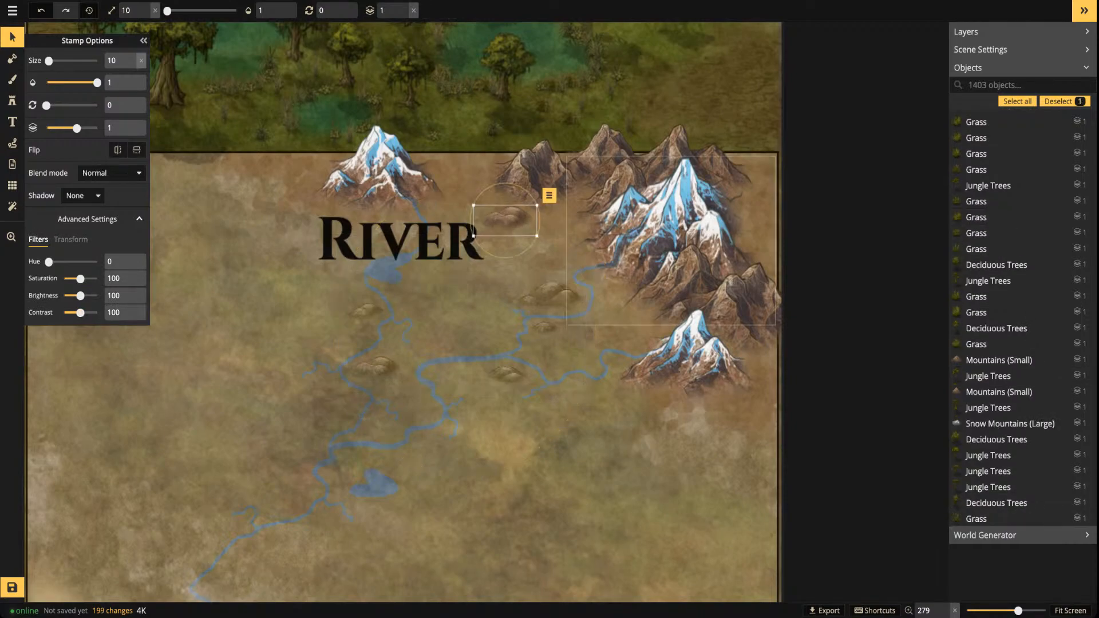
{"action": "scroll", "coordinate": [502, 279], "scroll_direction": "down", "scroll_amount": 2}
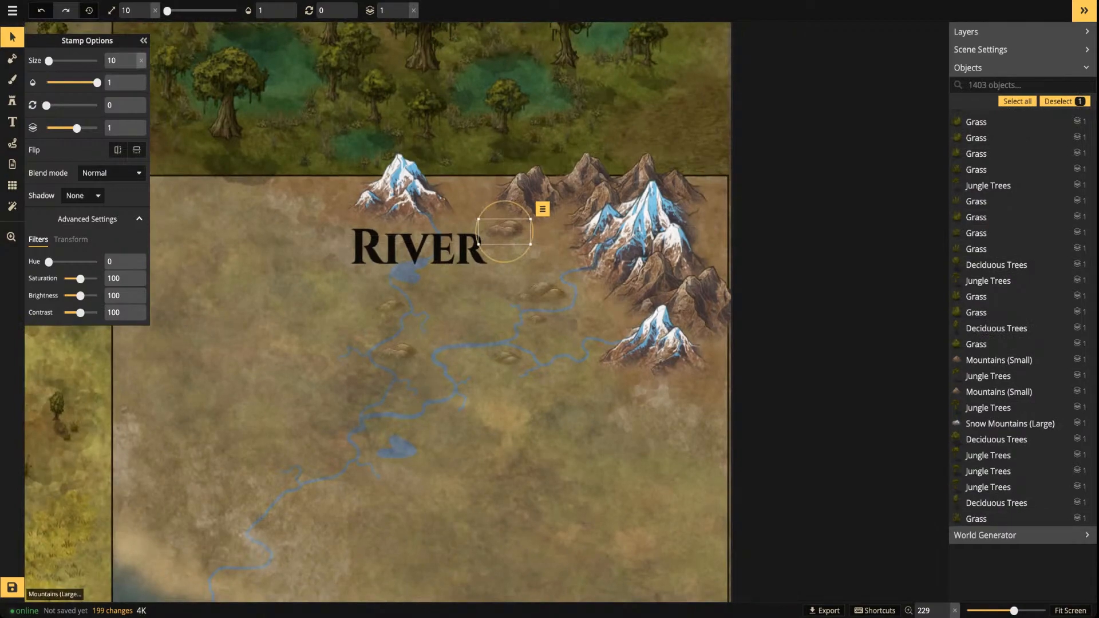
{"action": "key", "text": "Escape"}
Examine the River panel and its neighbouring panels at several zoom levels
{"action": "scroll", "coordinate": [520, 319], "scroll_direction": "down", "scroll_amount": 2}
{"action": "scroll", "coordinate": [522, 320], "scroll_direction": "down", "scroll_amount": 1}
{"action": "key", "text": "space"}
{"action": "left_click_drag", "start_coordinate": [467, 366], "coordinate": [329, 413]}
{"action": "scroll", "coordinate": [575, 362], "scroll_direction": "up", "scroll_amount": 3}
{"action": "scroll", "coordinate": [589, 366], "scroll_direction": "up", "scroll_amount": 3}
{"action": "key", "text": "space"}
{"action": "scroll", "coordinate": [389, 357], "scroll_direction": "down", "scroll_amount": 4}
{"action": "key", "text": "space"}
{"action": "left_click_drag", "start_coordinate": [389, 358], "coordinate": [675, 258]}
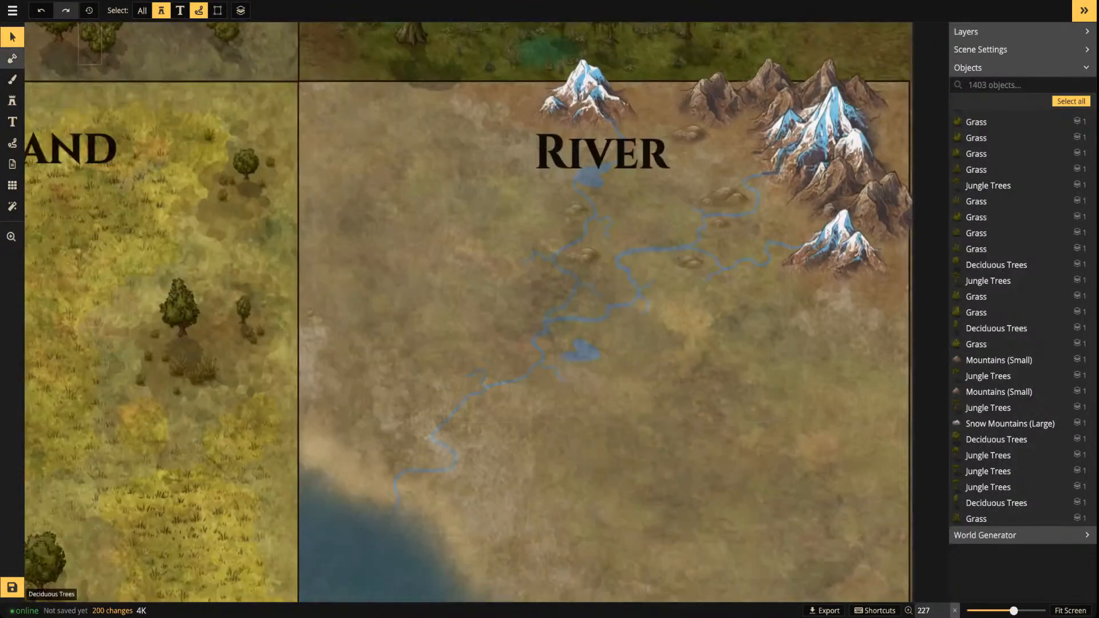
Place three Deciduous Trees stamps at size 10 on the main river's upper bend, with random stamps on
{"action": "left_click", "coordinate": [12, 101]}
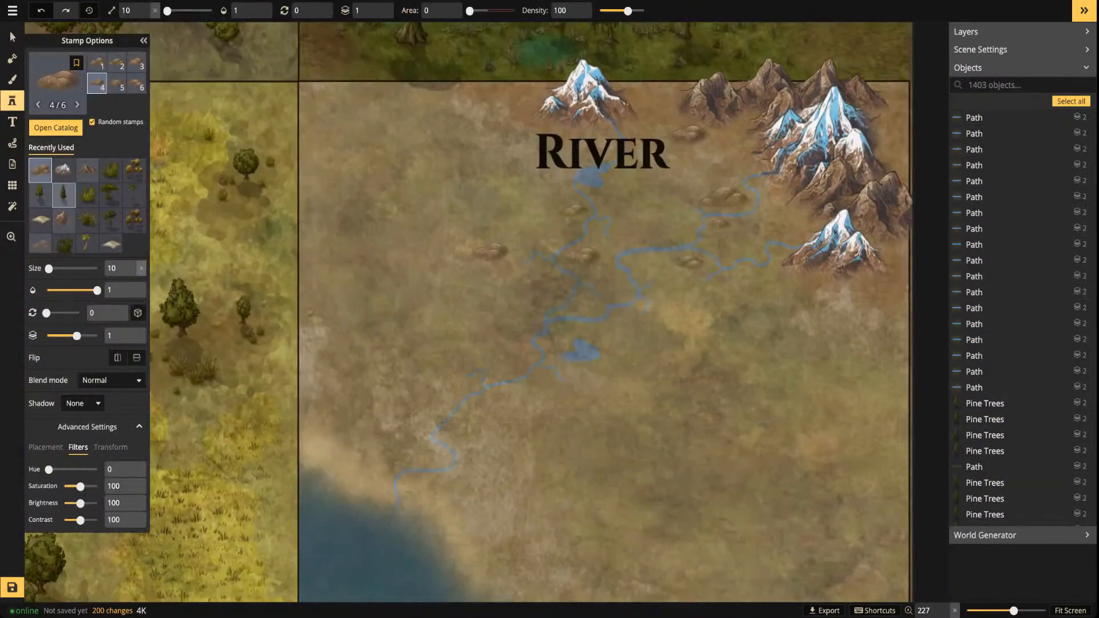
{"action": "left_click", "coordinate": [40, 195]}
{"action": "scroll", "coordinate": [465, 338], "scroll_direction": "up", "scroll_amount": 2}
{"action": "key", "text": "space"}
{"action": "left_click_drag", "start_coordinate": [465, 338], "coordinate": [281, 392]}
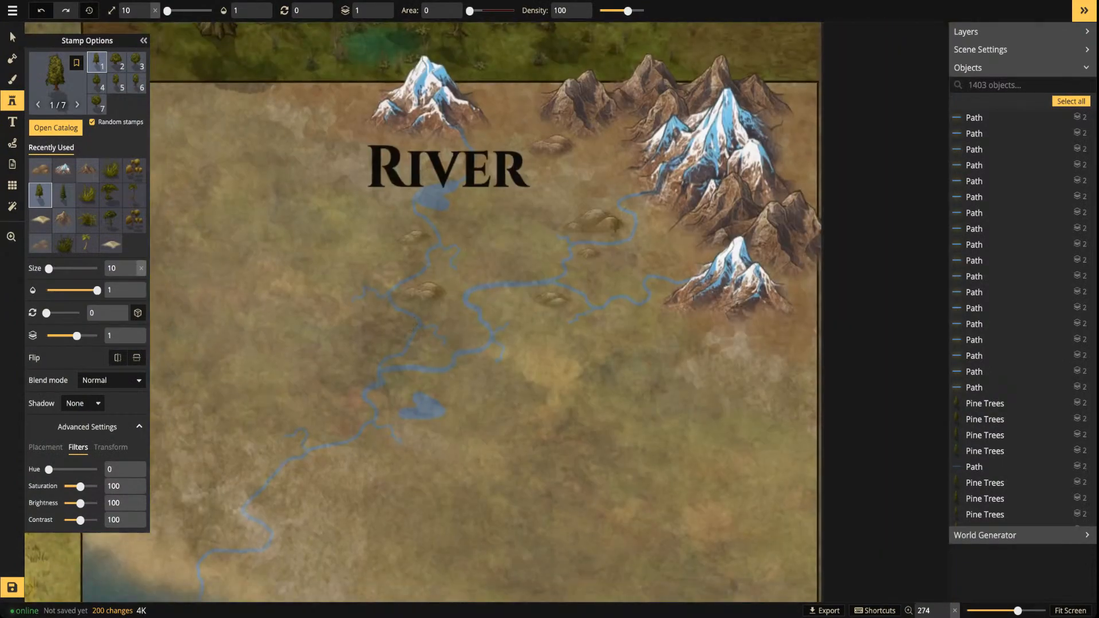
{"action": "scroll", "coordinate": [495, 303], "scroll_direction": "up", "scroll_amount": 4}
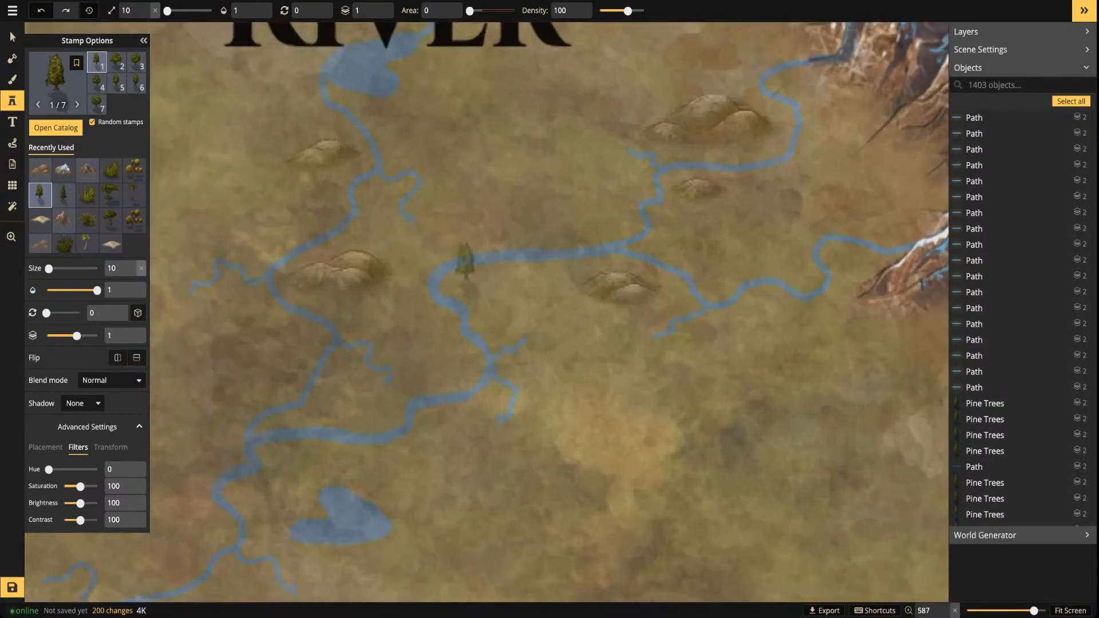
{"action": "left_click", "coordinate": [473, 262]}
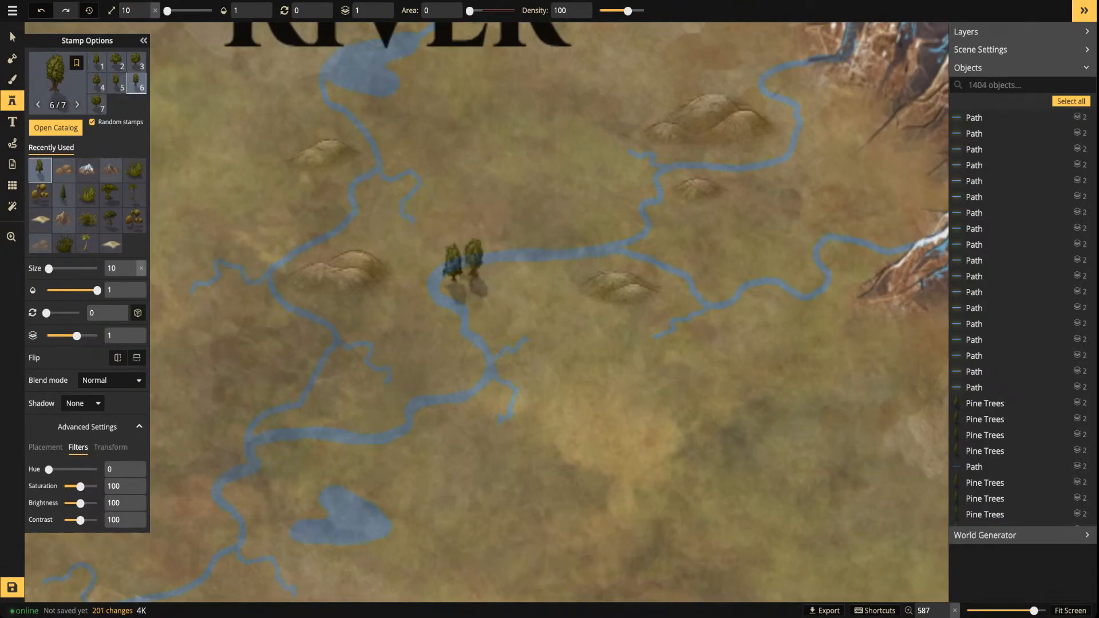
{"action": "left_click", "coordinate": [489, 252]}
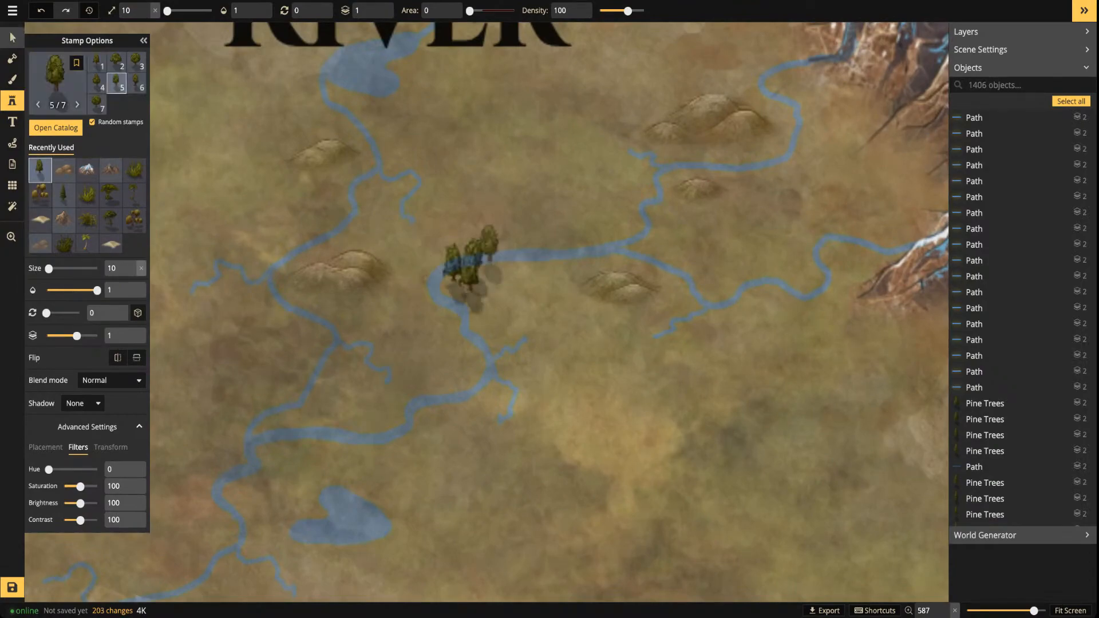
Select two of the Deciduous Trees on the main river's upper bend and raise them to layer 3
{"action": "left_click", "coordinate": [12, 37]}
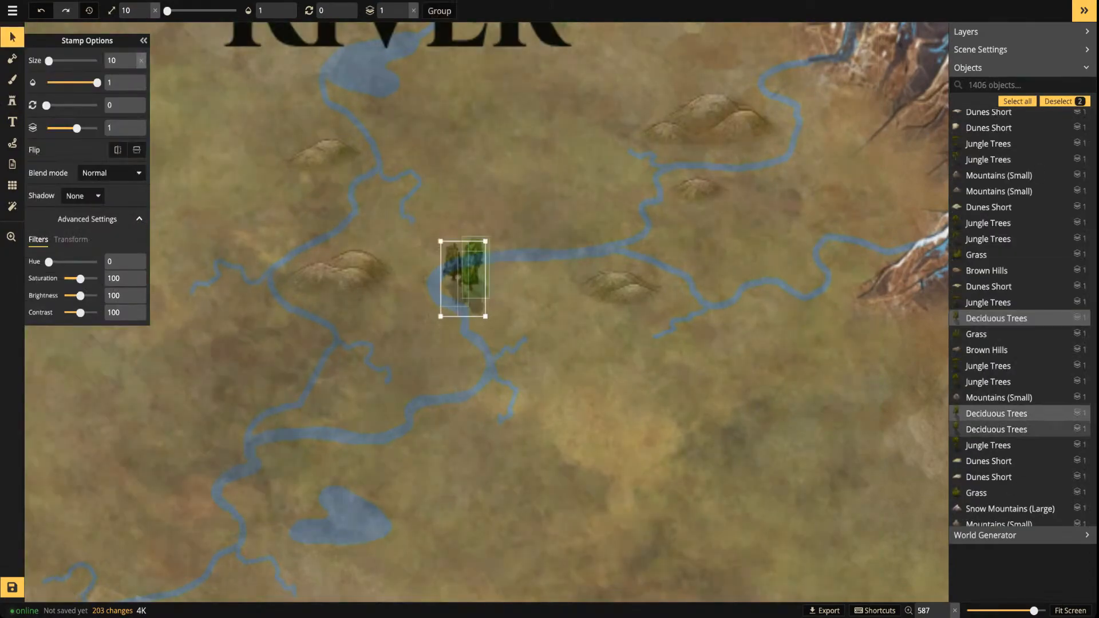
{"action": "left_click", "coordinate": [473, 298], "text": "shift"}
{"action": "left_click", "coordinate": [478, 248], "text": "shift"}
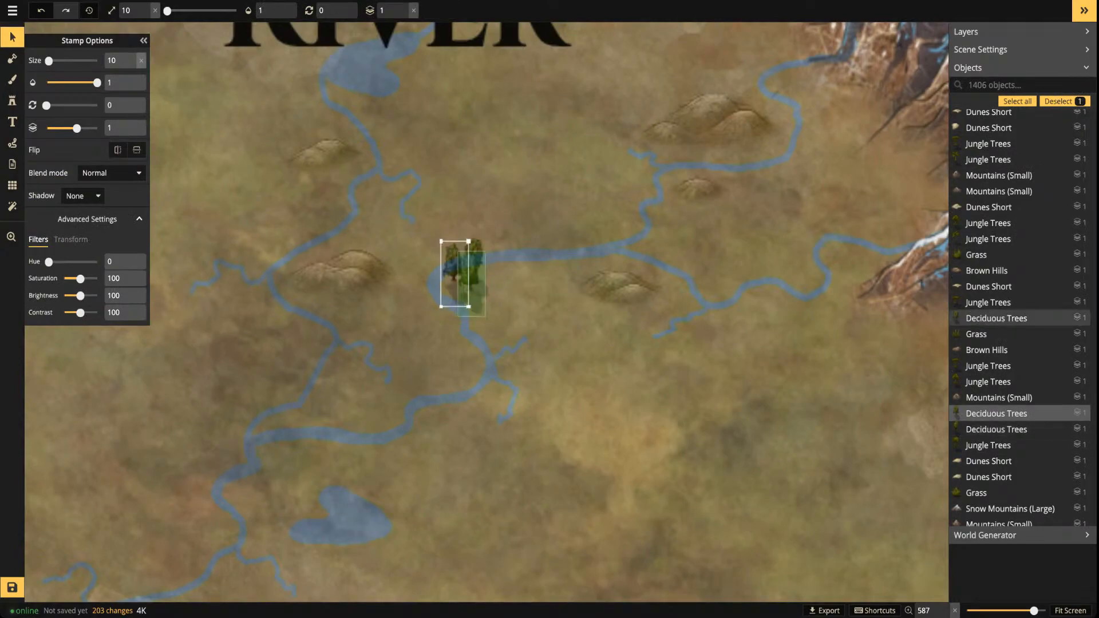
{"action": "left_click", "coordinate": [477, 253], "text": "shift"}
{"action": "left_click_drag", "start_coordinate": [471, 280], "coordinate": [469, 279]}
{"action": "left_click", "coordinate": [471, 280], "text": "shift"}
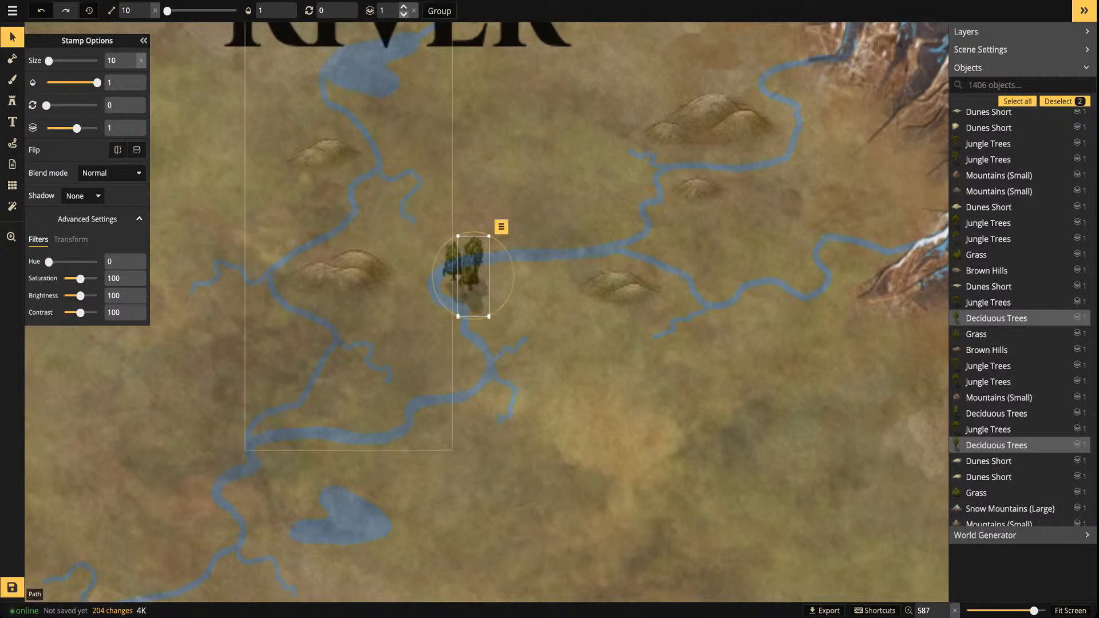
{"action": "left_click", "coordinate": [404, 7]}
{"action": "left_click", "coordinate": [403, 6]}
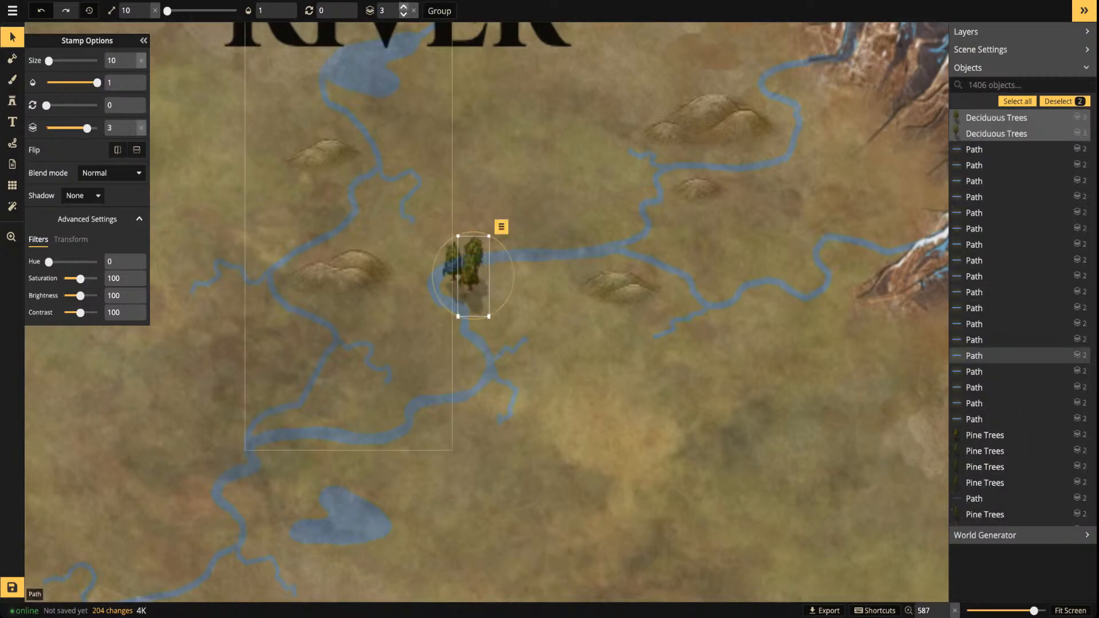
Raise the remaining Deciduous Trees stamp at the western edge of the river bend to layer 3
{"action": "key", "text": "Escape"}
{"action": "left_click", "coordinate": [453, 264]}
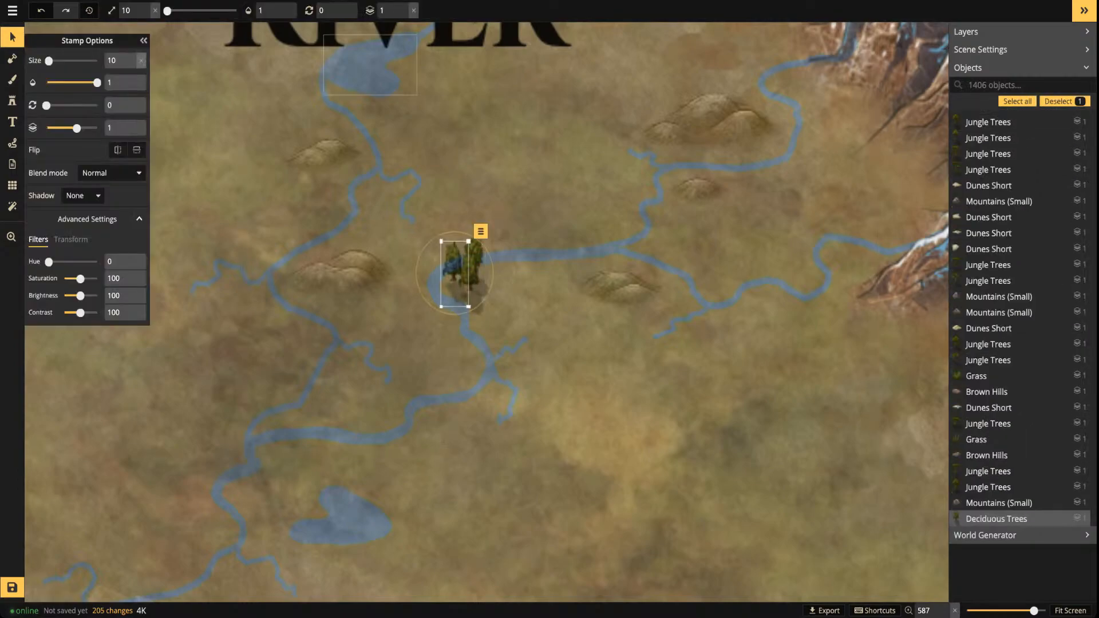
{"action": "left_click", "coordinate": [403, 6]}
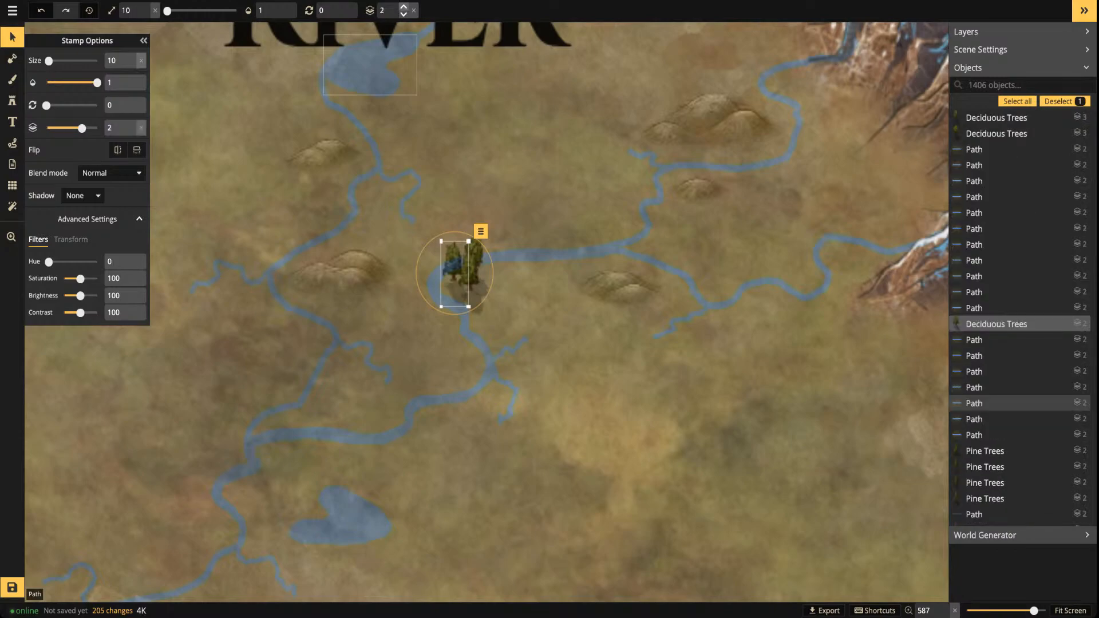
{"action": "left_click", "coordinate": [404, 7]}
{"action": "key", "text": "Escape"}
{"action": "left_click", "coordinate": [454, 264]}
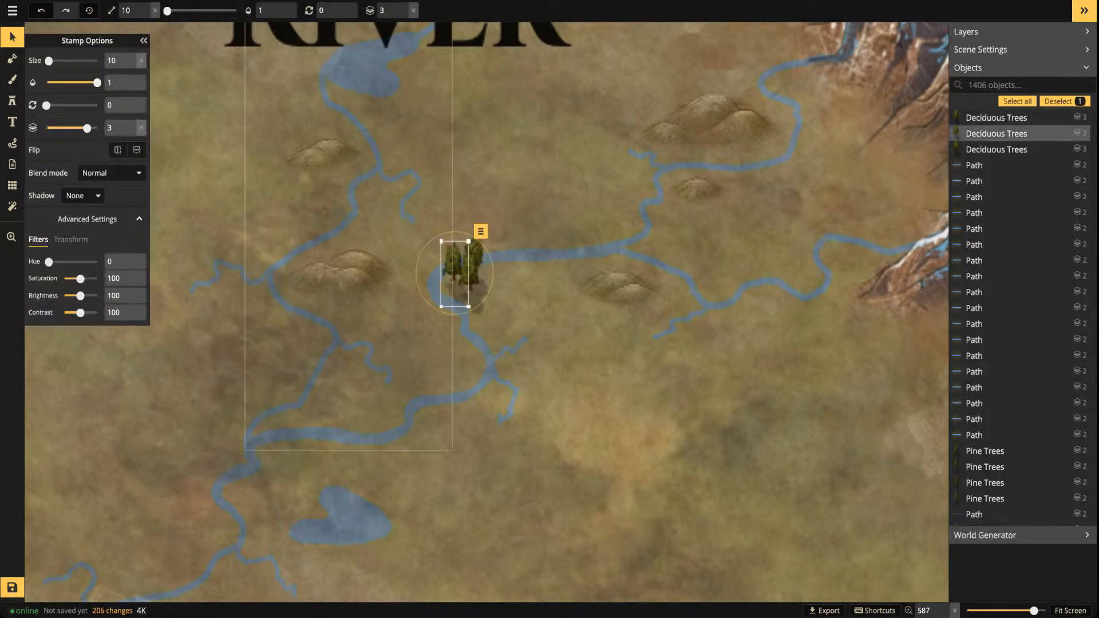
Place five Deciduous Trees on layer 3: three on the main river's lower bend, one at the confluence and one by the northern tributary
{"action": "left_click", "coordinate": [12, 101]}
{"action": "scroll", "coordinate": [369, 266], "scroll_direction": "down", "scroll_amount": 4}
{"action": "left_click_drag", "start_coordinate": [445, 350], "coordinate": [488, 260]}
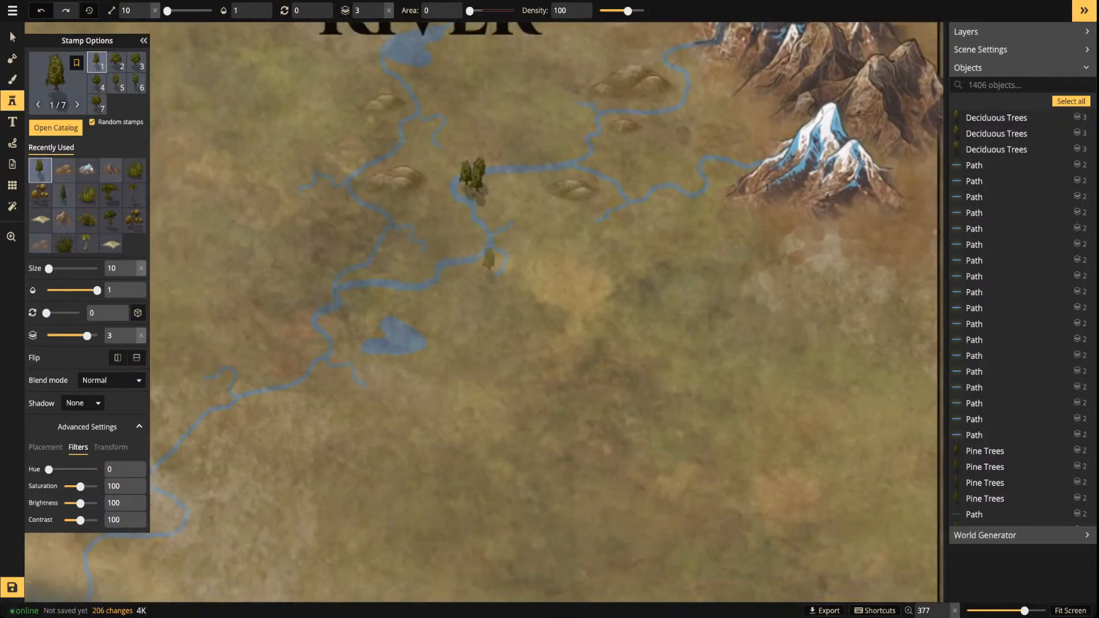
{"action": "left_click", "coordinate": [452, 264]}
{"action": "left_click", "coordinate": [468, 258]}
{"action": "left_click", "coordinate": [460, 272]}
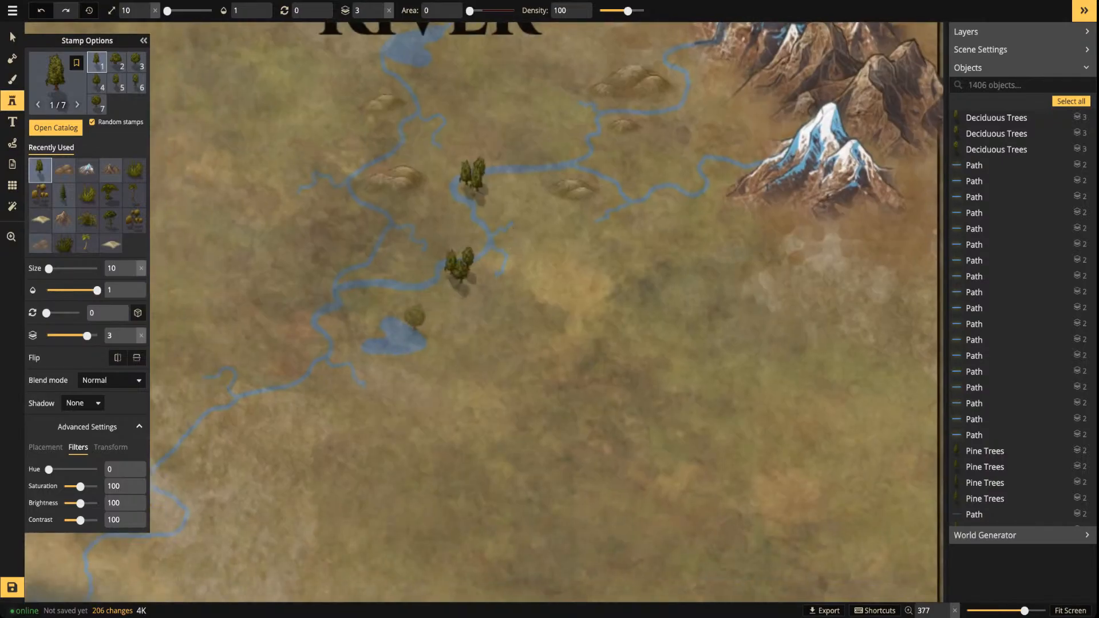
{"action": "left_click", "coordinate": [349, 280]}
{"action": "left_click", "coordinate": [400, 234]}
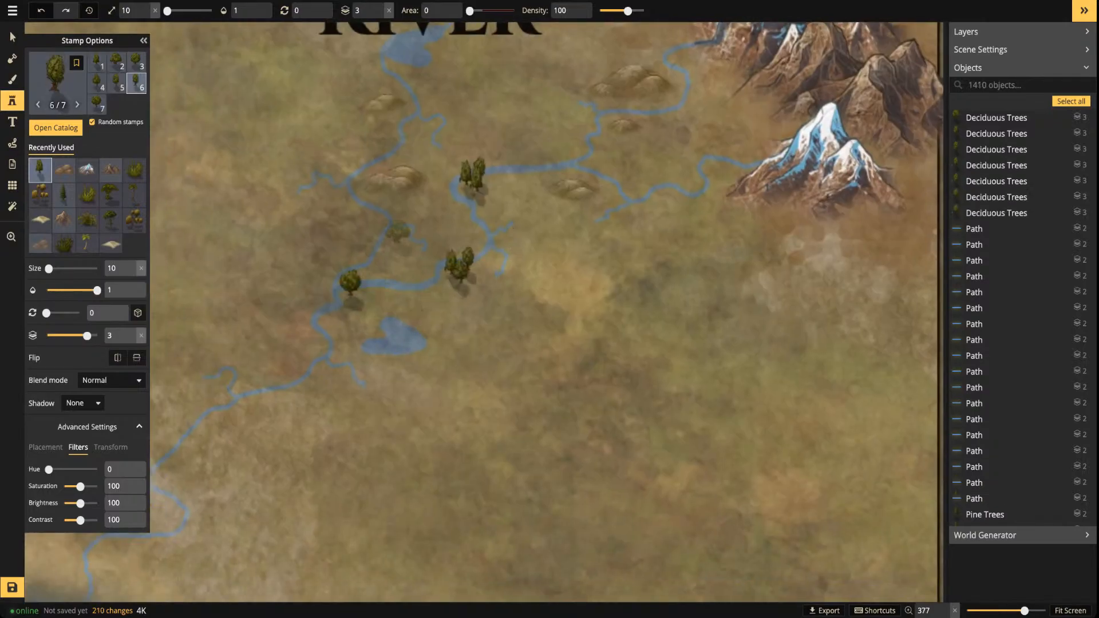
Place three Deciduous Trees by the small hill on the northern tributary and one beside the upper lake
{"action": "scroll", "coordinate": [533, 178], "scroll_direction": "down", "scroll_amount": 1}
{"action": "left_click_drag", "start_coordinate": [595, 157], "coordinate": [544, 216]}
{"action": "left_click_drag", "start_coordinate": [510, 128], "coordinate": [592, 179]}
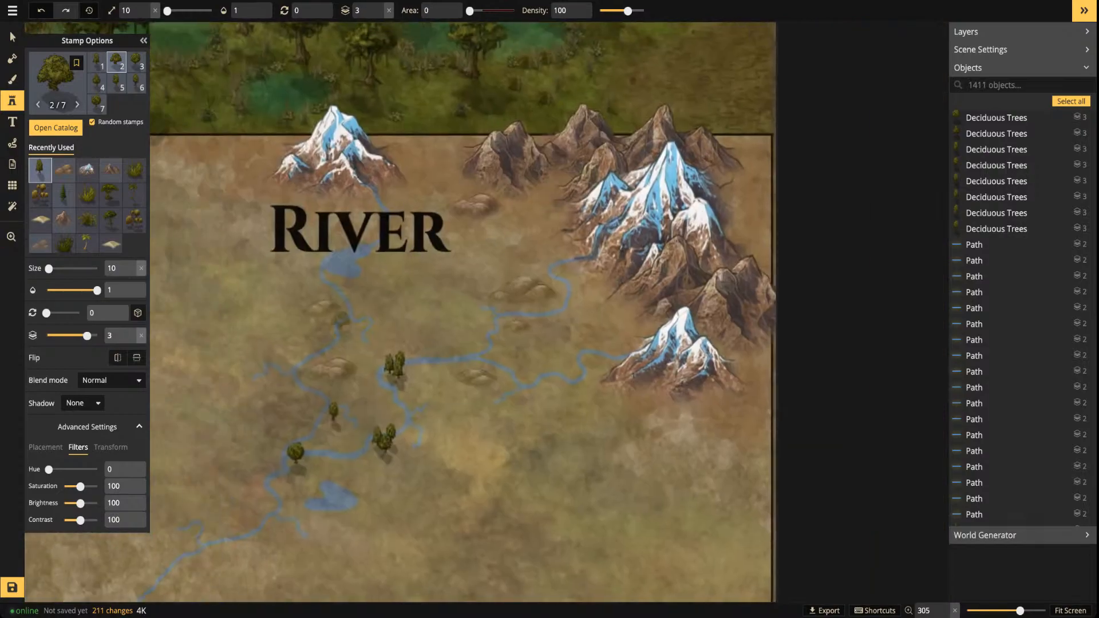
{"action": "left_click", "coordinate": [312, 322]}
{"action": "left_click", "coordinate": [321, 329]}
{"action": "left_click", "coordinate": [319, 317]}
{"action": "left_click", "coordinate": [347, 272]}
Place five Deciduous Trees along the eastern tributaries: one above the small hill, three below the larger hills and one near the snowy mountains
{"action": "left_click_drag", "start_coordinate": [466, 366], "coordinate": [559, 262]}
{"action": "left_click", "coordinate": [562, 255]}
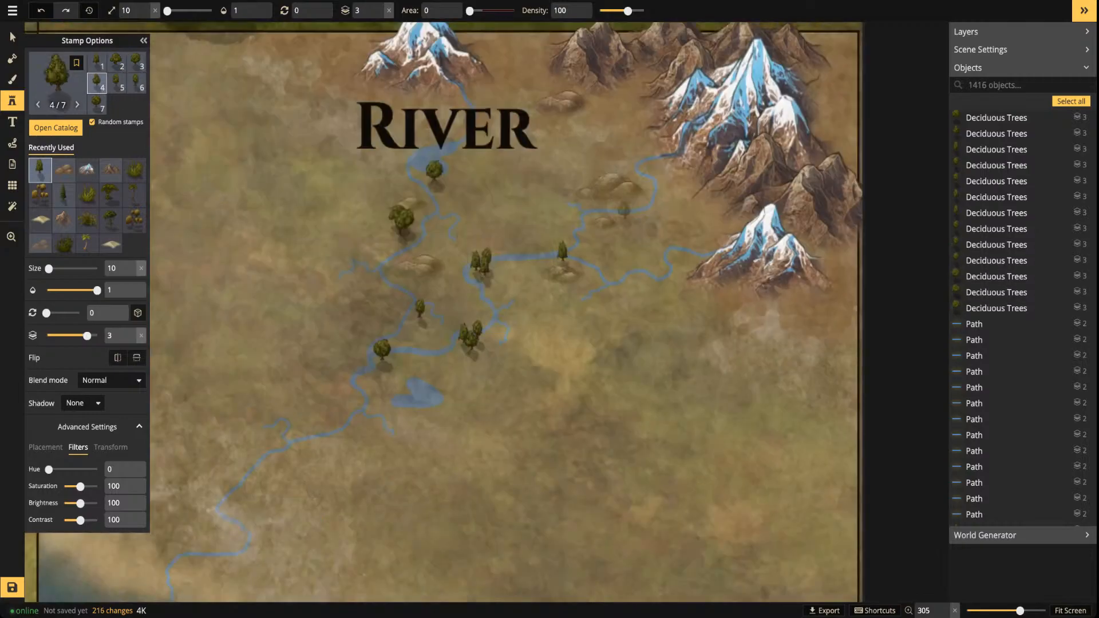
{"action": "left_click", "coordinate": [628, 213]}
{"action": "left_click", "coordinate": [635, 220]}
{"action": "left_click", "coordinate": [640, 211]}
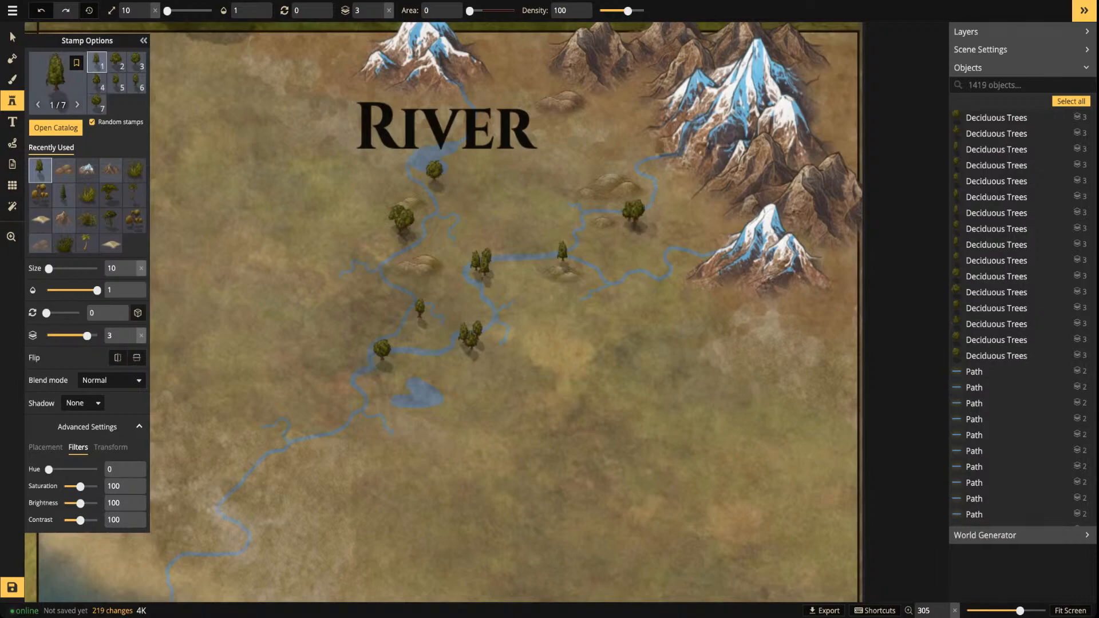
{"action": "left_click", "coordinate": [648, 159]}
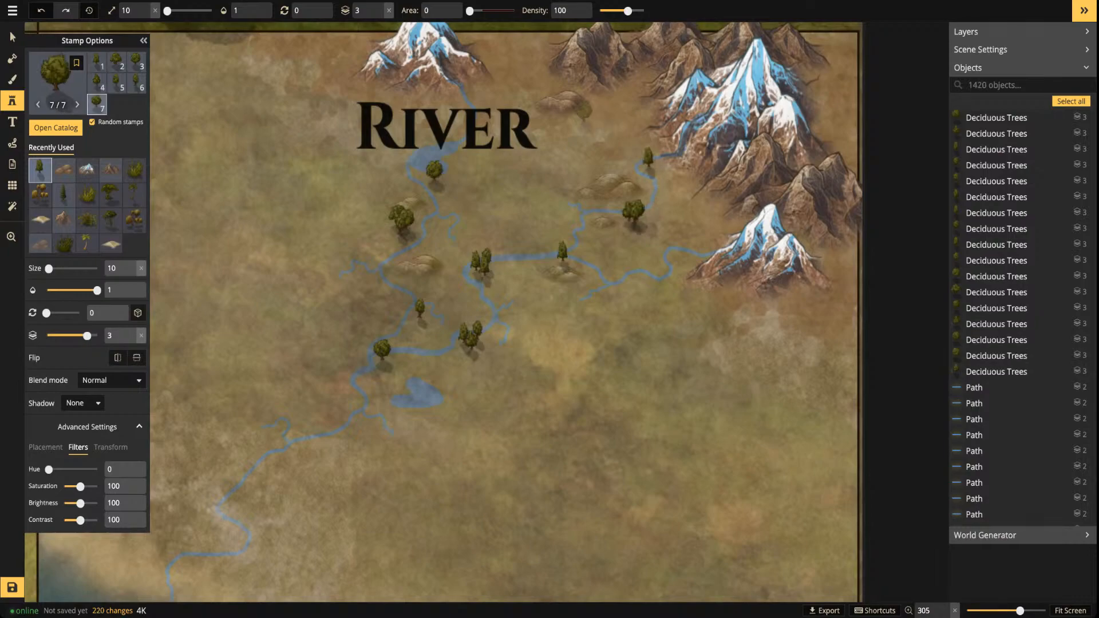
Place four Deciduous Trees around the small hill east of the River title
{"action": "left_click", "coordinate": [581, 114]}
{"action": "left_click", "coordinate": [594, 113]}
{"action": "left_click", "coordinate": [587, 120]}
{"action": "left_click", "coordinate": [590, 115]}
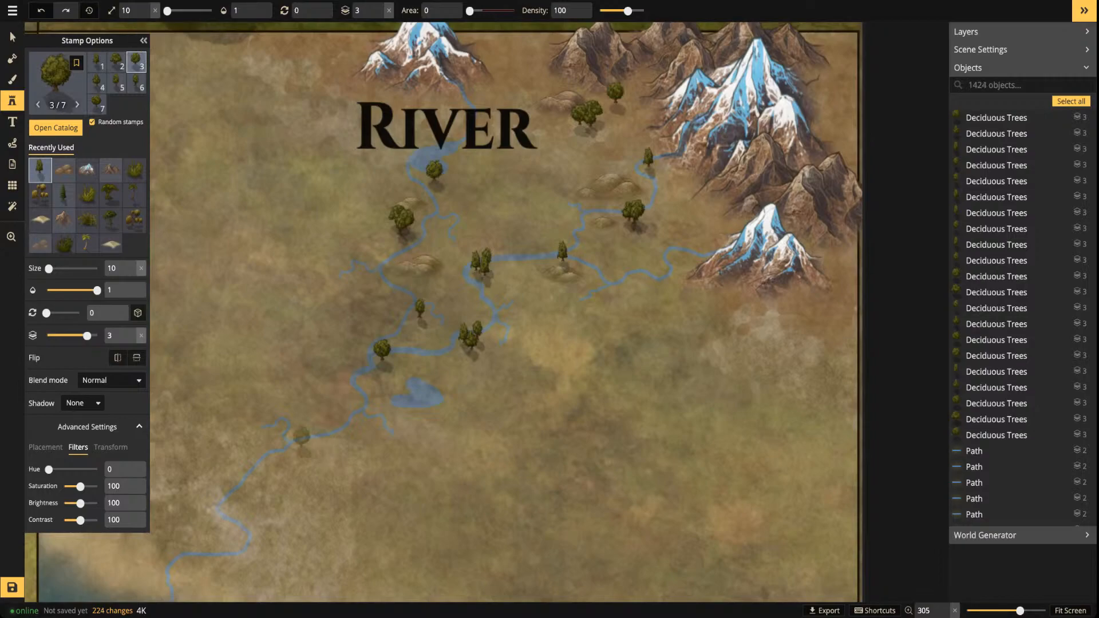
Place three clustered Deciduous Trees on the lower river and a single one west of the lower lake
{"action": "left_click", "coordinate": [302, 438]}
{"action": "left_click", "coordinate": [305, 436]}
{"action": "left_click", "coordinate": [307, 450]}
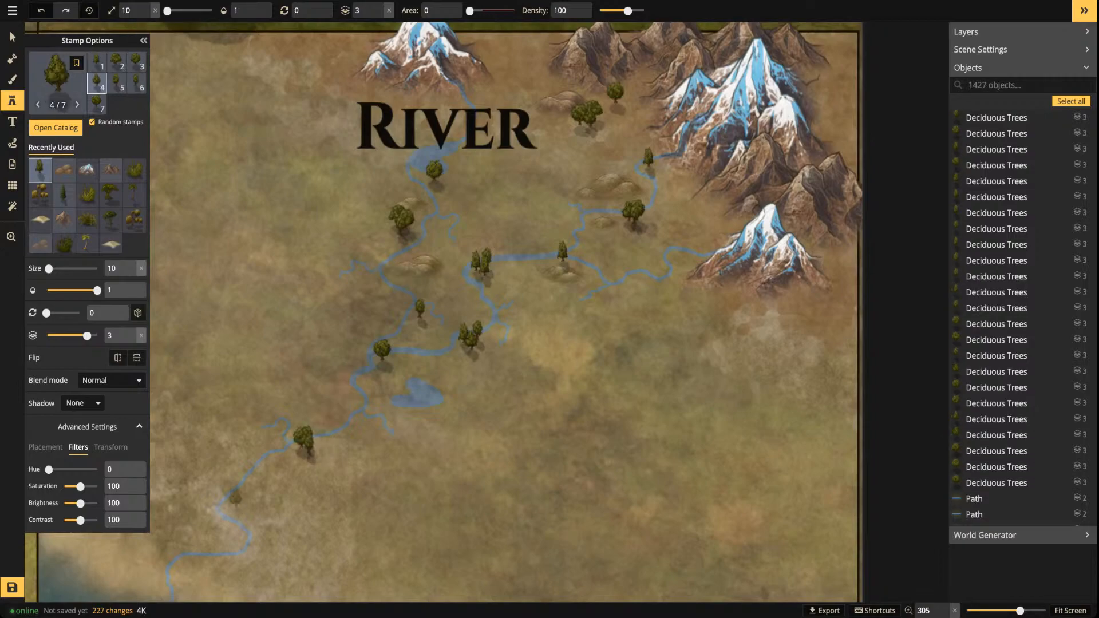
{"action": "left_click", "coordinate": [353, 388]}
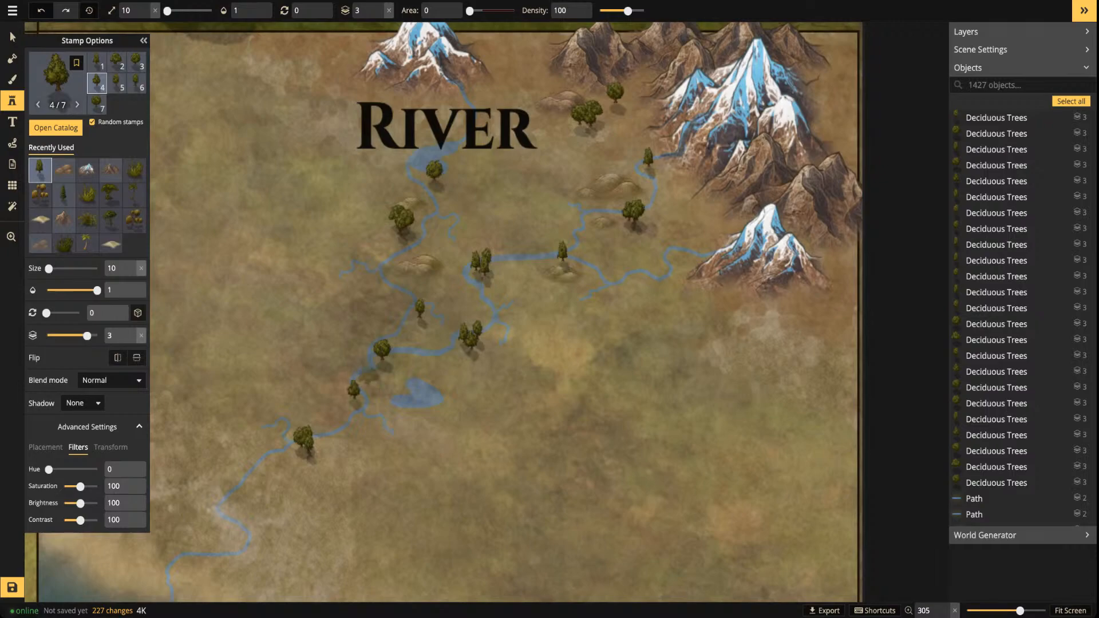
Place three clustered Deciduous Trees on the northern tributary's western bend, beside the hill
{"action": "left_click", "coordinate": [374, 280]}
{"action": "left_click", "coordinate": [379, 278]}
{"action": "left_click", "coordinate": [371, 283]}
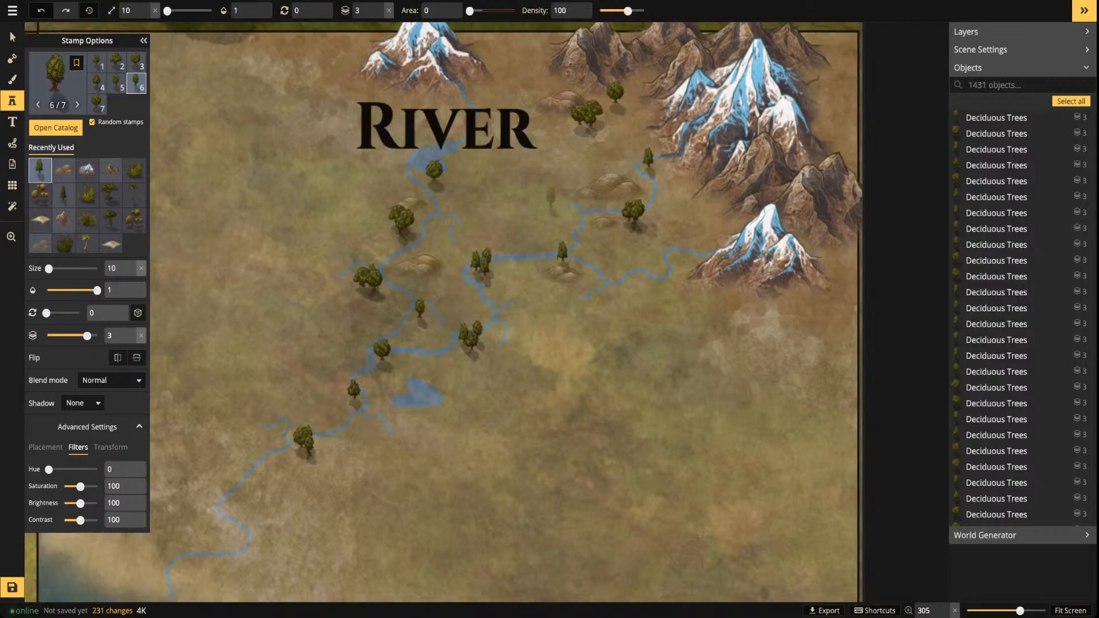
Place a Deciduous Tree on the tributary below the lowest snowy mountain, and select all riverside Deciduous Trees in the object list
{"action": "left_click", "coordinate": [646, 276]}
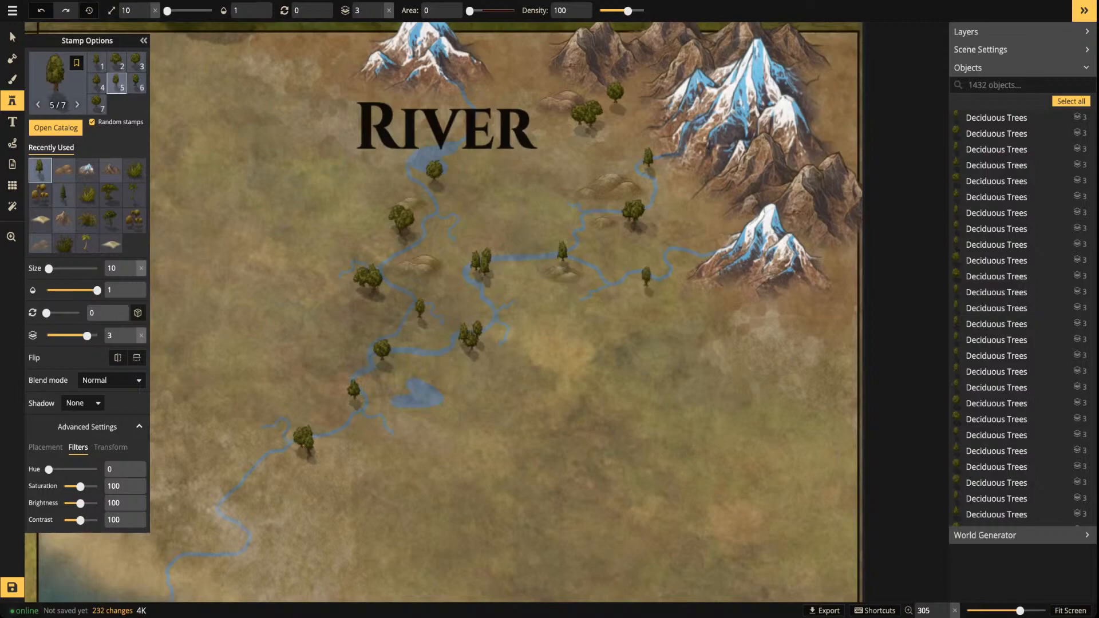
{"action": "left_click", "coordinate": [996, 117]}
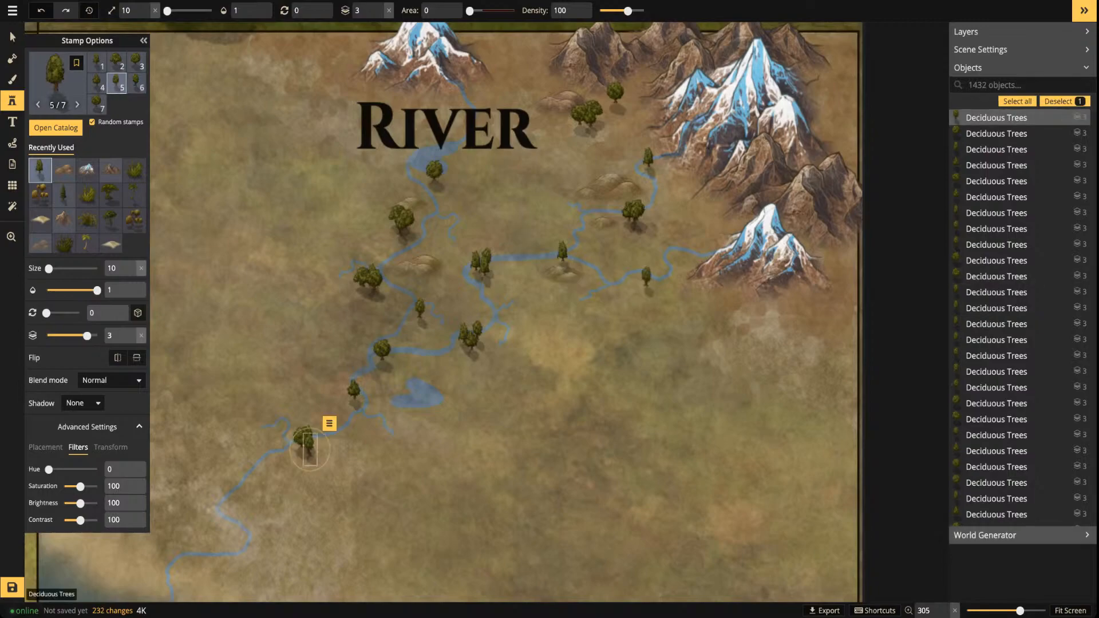
{"action": "scroll", "coordinate": [1018, 454], "scroll_direction": "up", "scroll_amount": 9}
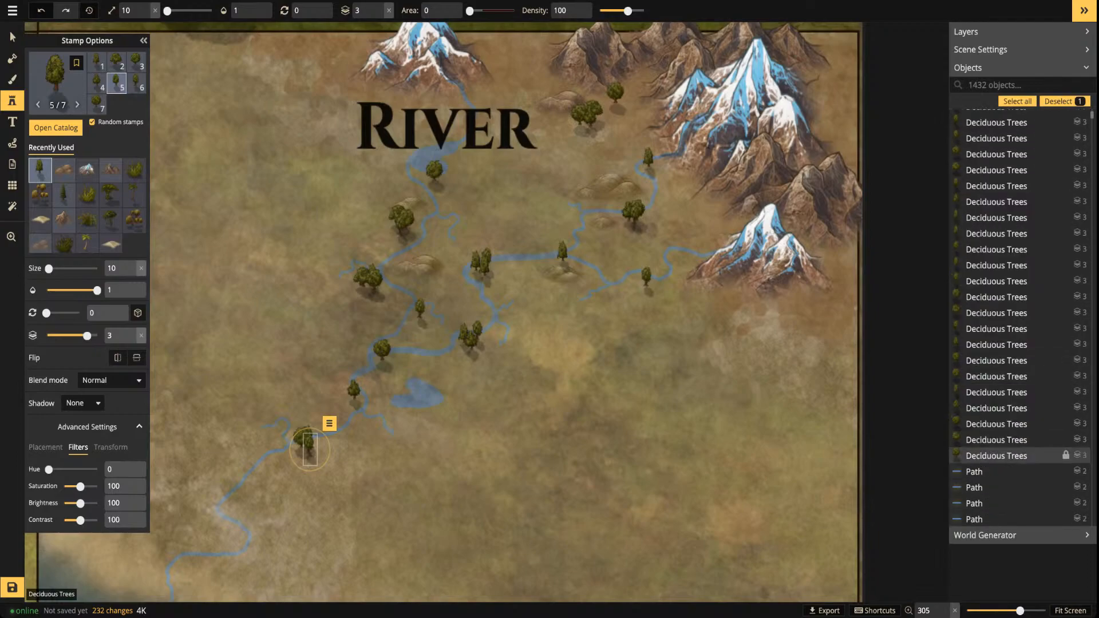
{"action": "left_click", "coordinate": [996, 455]}
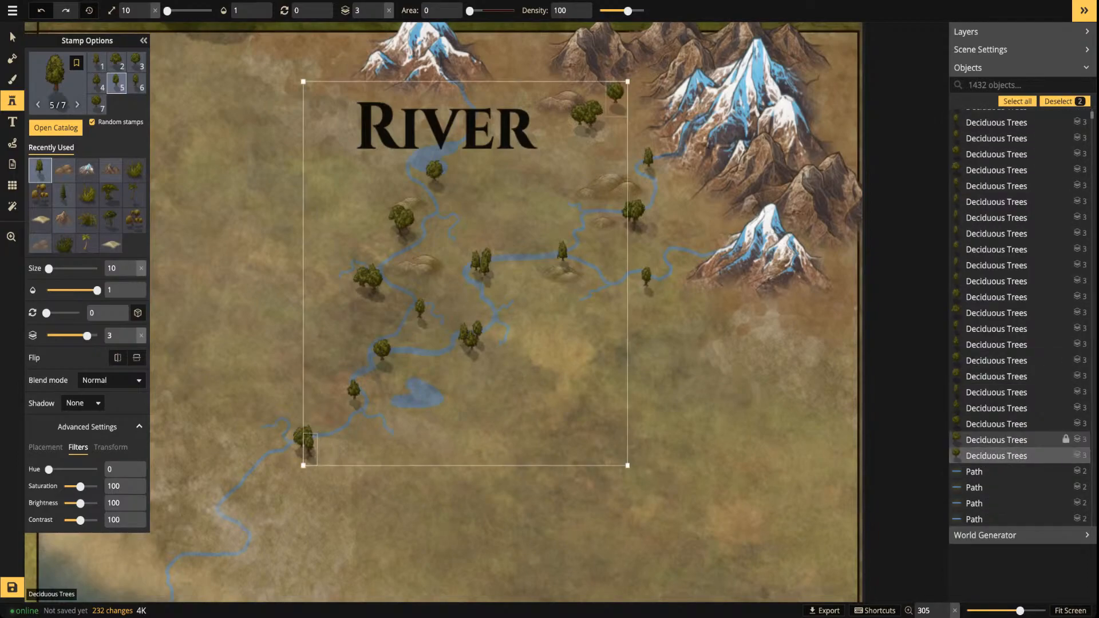
{"action": "left_click", "coordinate": [996, 440]}
{"action": "left_click", "coordinate": [996, 455]}
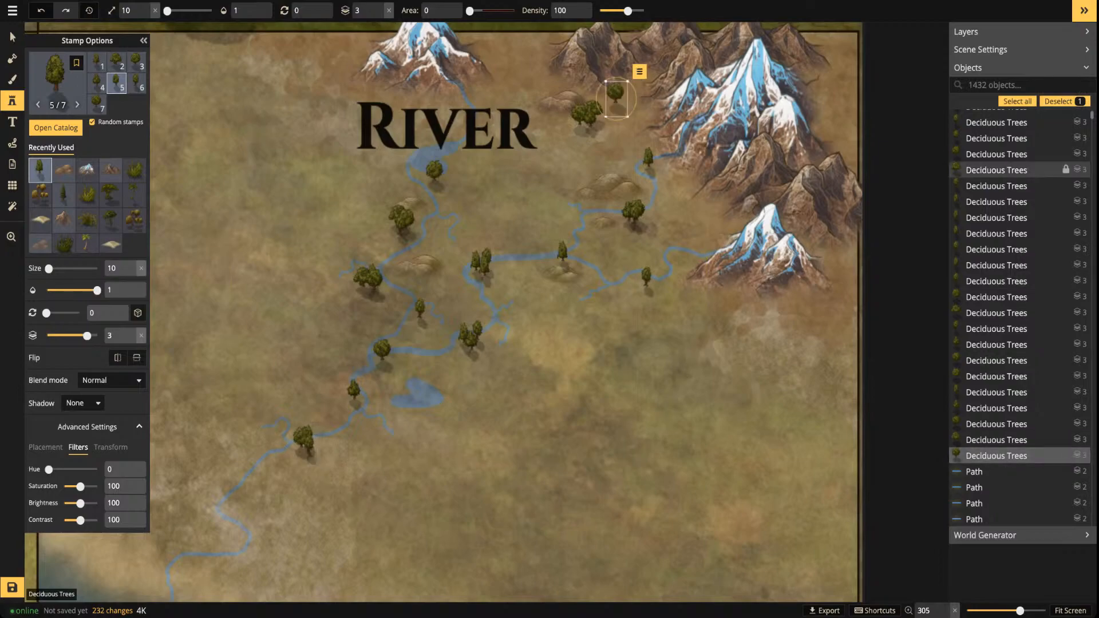
{"action": "scroll", "coordinate": [995, 207], "scroll_direction": "up", "scroll_amount": 1}
{"action": "scroll", "coordinate": [1007, 412], "scroll_direction": "down", "scroll_amount": 3}
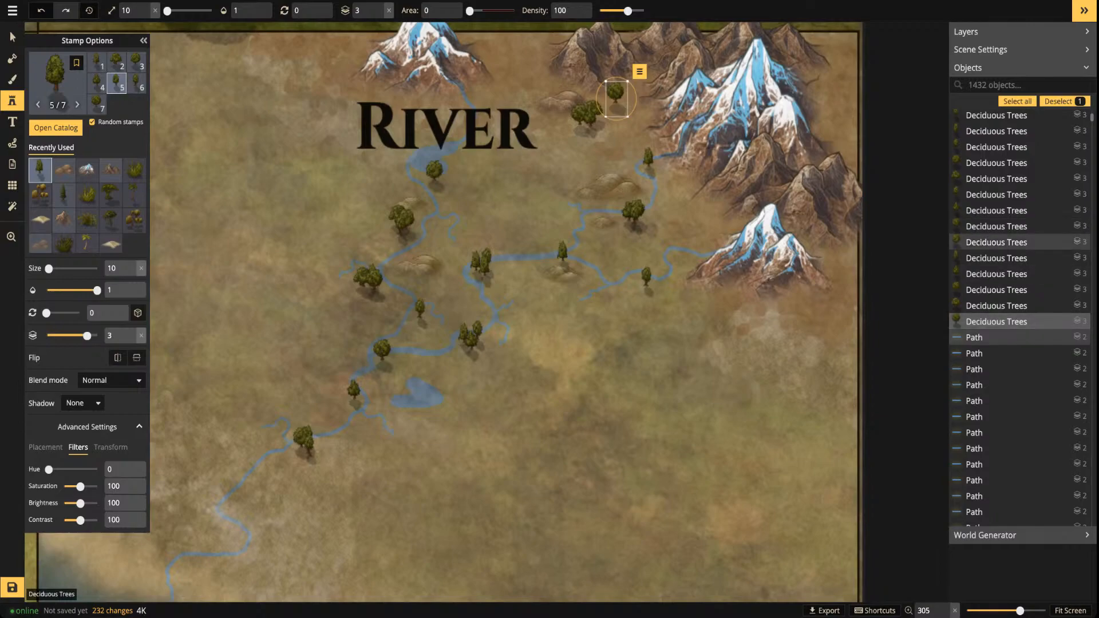
{"action": "scroll", "coordinate": [1007, 261], "scroll_direction": "up", "scroll_amount": 3}
{"action": "scroll", "coordinate": [1007, 309], "scroll_direction": "down", "scroll_amount": 3}
{"action": "scroll", "coordinate": [1007, 309], "scroll_direction": "up", "scroll_amount": 2}
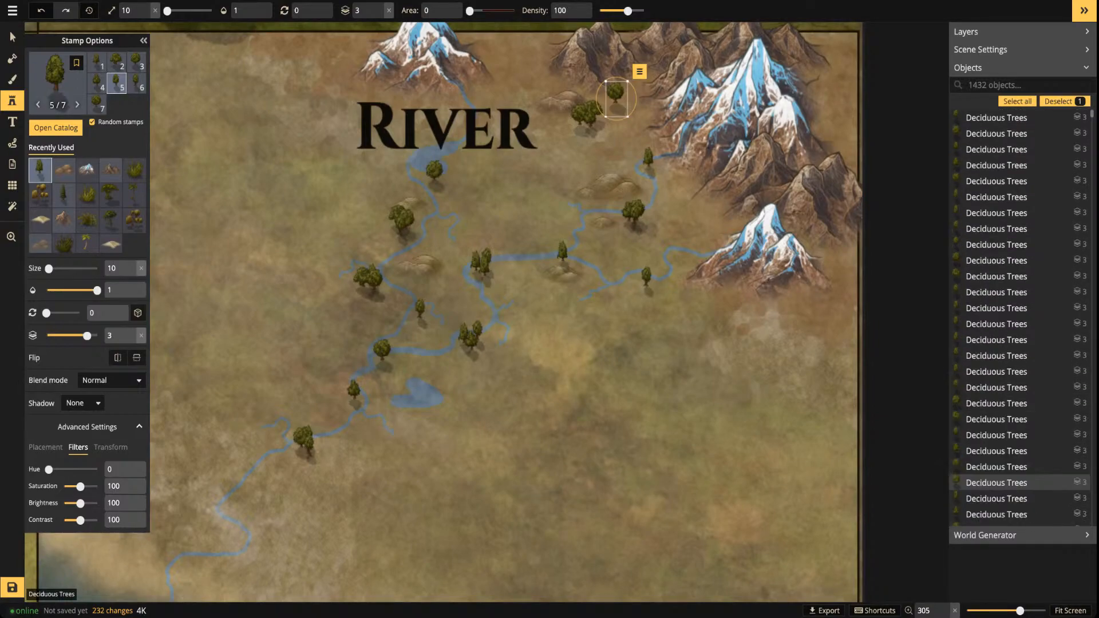
{"action": "left_click", "coordinate": [996, 117], "text": "shift"}
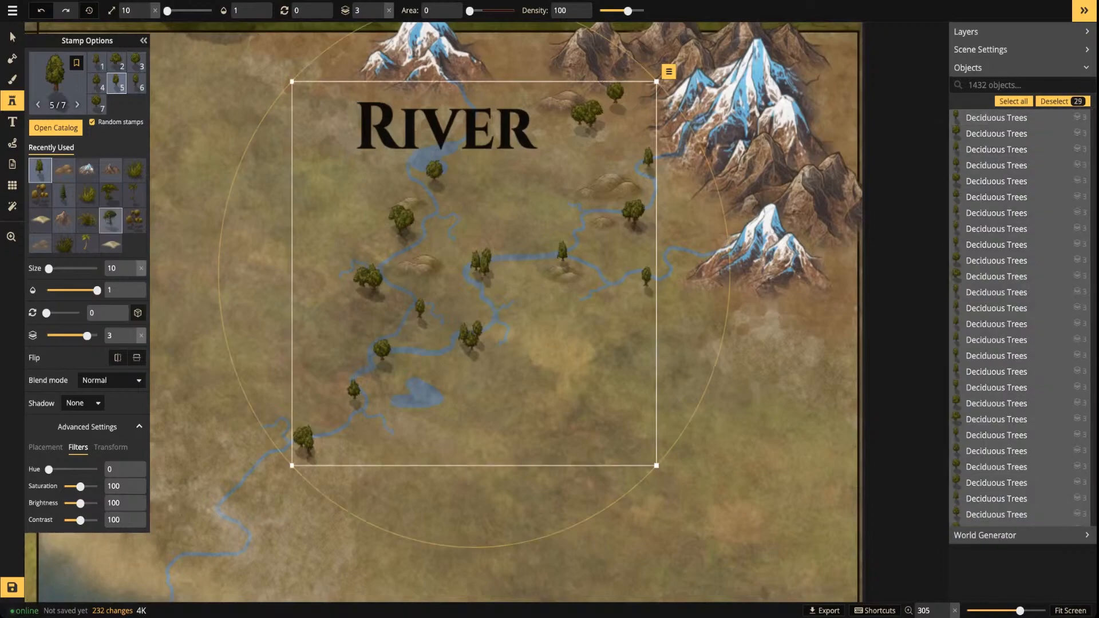
Scale the selected trees down in two passes and move the group over the northern tributary below the River title
{"action": "left_click_drag", "start_coordinate": [292, 81], "coordinate": [385, 179]}
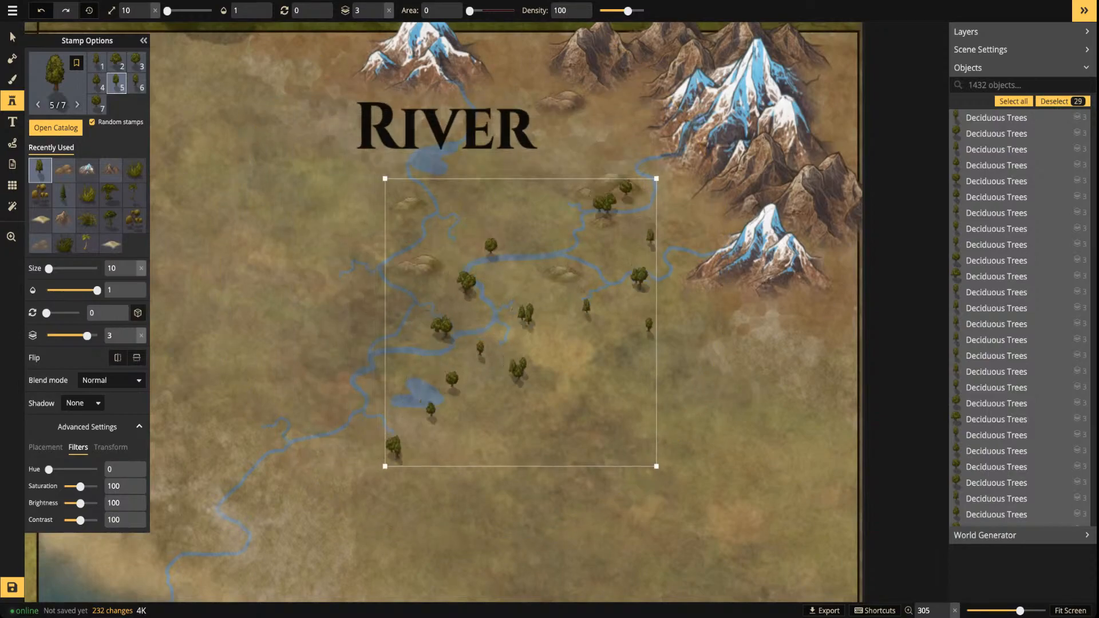
{"action": "left_click_drag", "start_coordinate": [584, 323], "coordinate": [514, 311]}
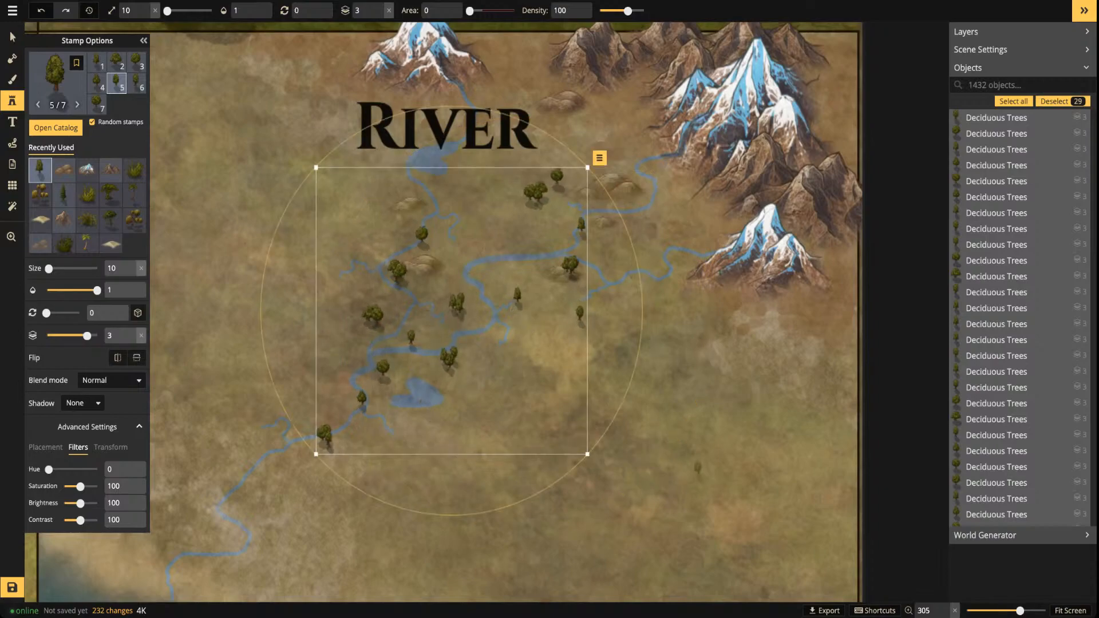
{"action": "left_click_drag", "start_coordinate": [587, 453], "coordinate": [522, 385]}
{"action": "left_click_drag", "start_coordinate": [419, 277], "coordinate": [387, 268]}
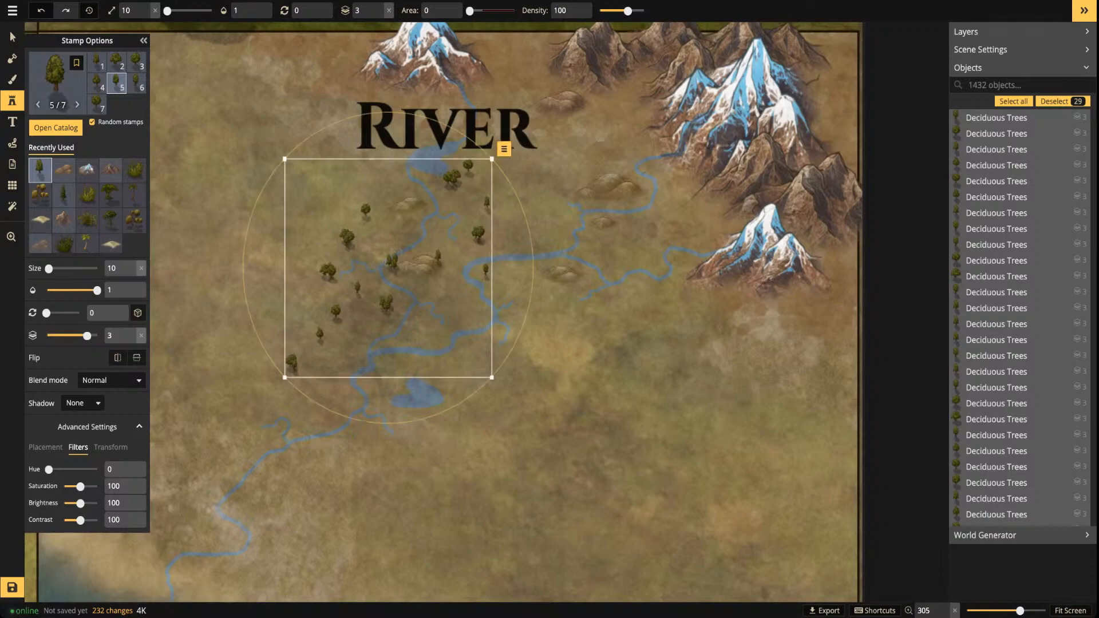
{"action": "key", "text": "Escape"}
Place Deciduous Trees on the river southwest of the lower lake and delete the surplus, leaving a single tree on the bank
{"action": "scroll", "coordinate": [528, 523], "scroll_direction": "down", "scroll_amount": 3}
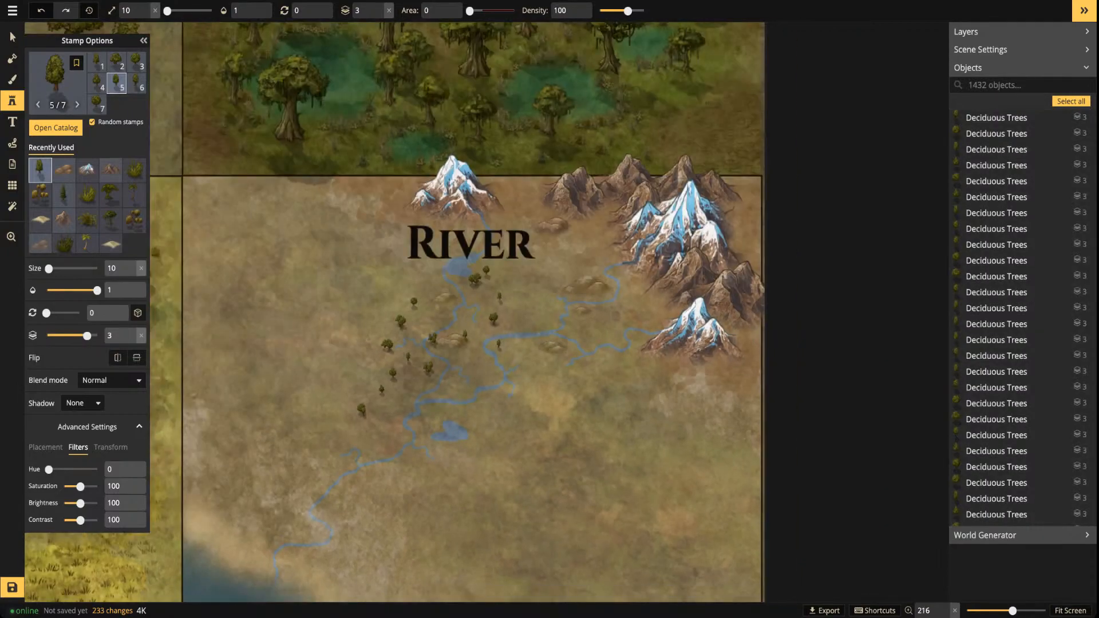
{"action": "scroll", "coordinate": [418, 458], "scroll_direction": "up", "scroll_amount": 5}
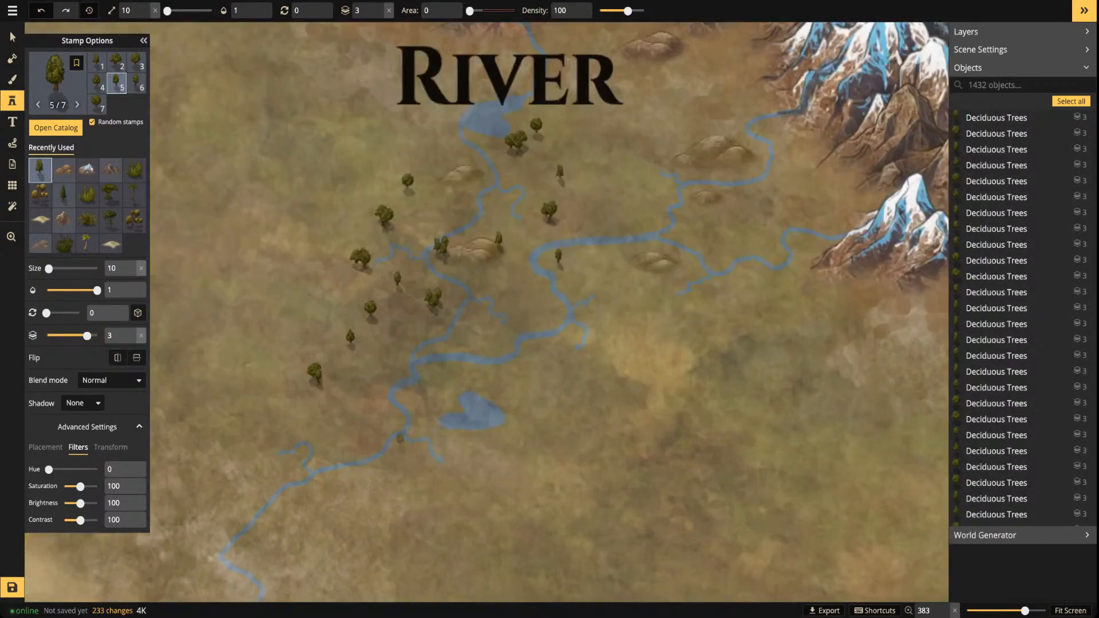
{"action": "left_click", "coordinate": [407, 446]}
{"action": "left_click", "coordinate": [489, 253]}
{"action": "left_click", "coordinate": [490, 253]}
{"action": "key", "text": "s"}
{"action": "left_click", "coordinate": [407, 445]}
{"action": "key", "text": "Delete"}
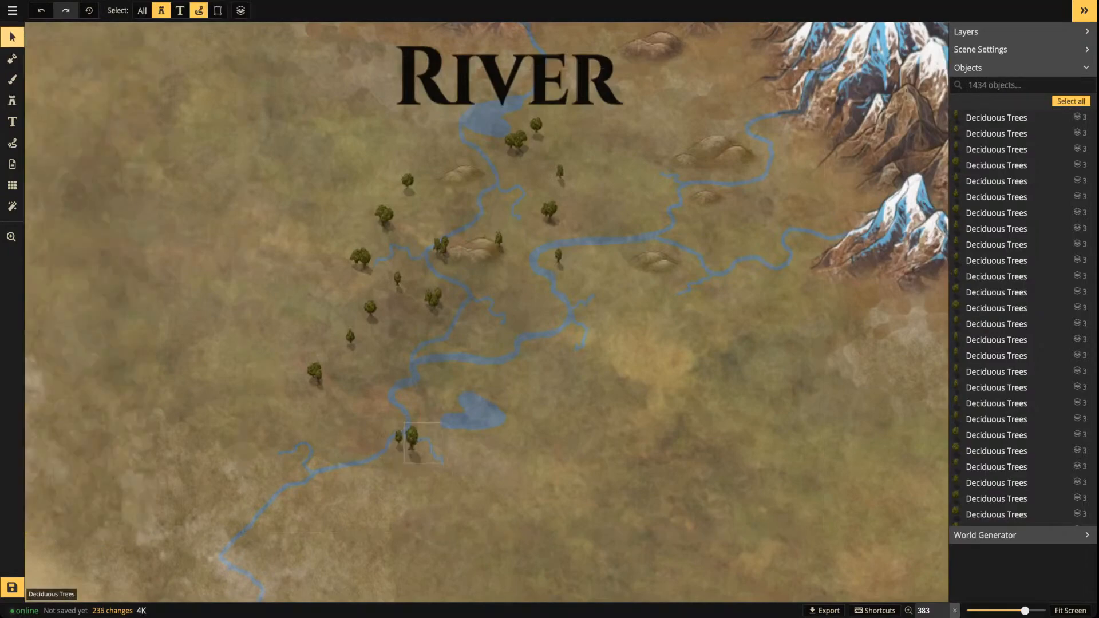
{"action": "left_click", "coordinate": [412, 441]}
{"action": "key", "text": "Delete"}
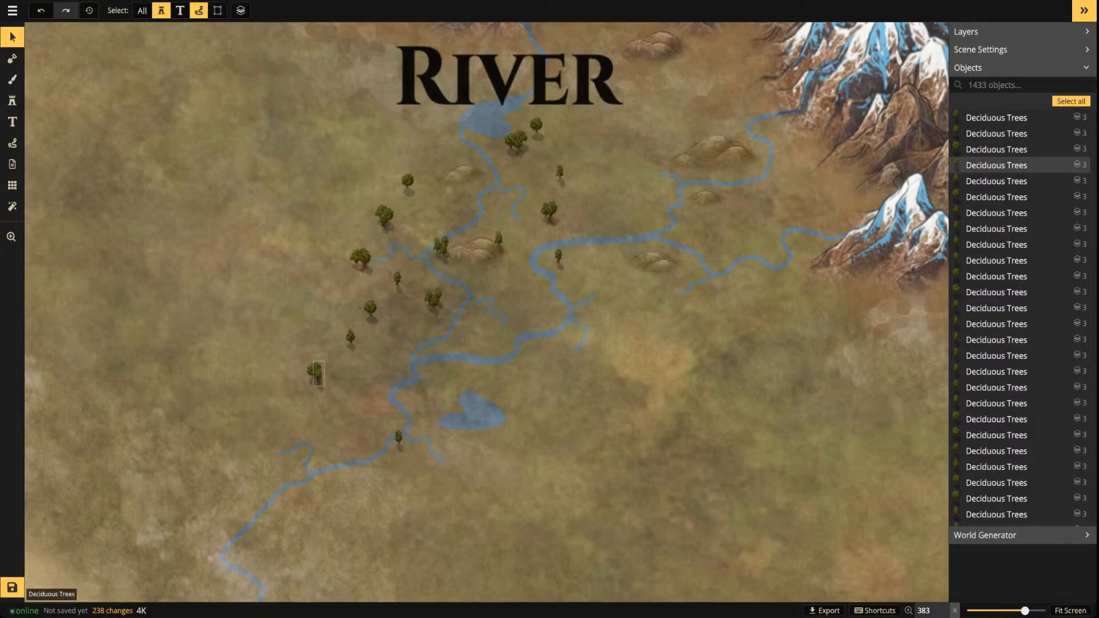
Place one Deciduous Tree beside the central tributary's small southern branch, northeast of the lower lake
{"action": "left_click", "coordinate": [318, 373]}
{"action": "scroll", "coordinate": [318, 372], "scroll_direction": "down", "scroll_amount": 2}
{"action": "key", "text": "s"}
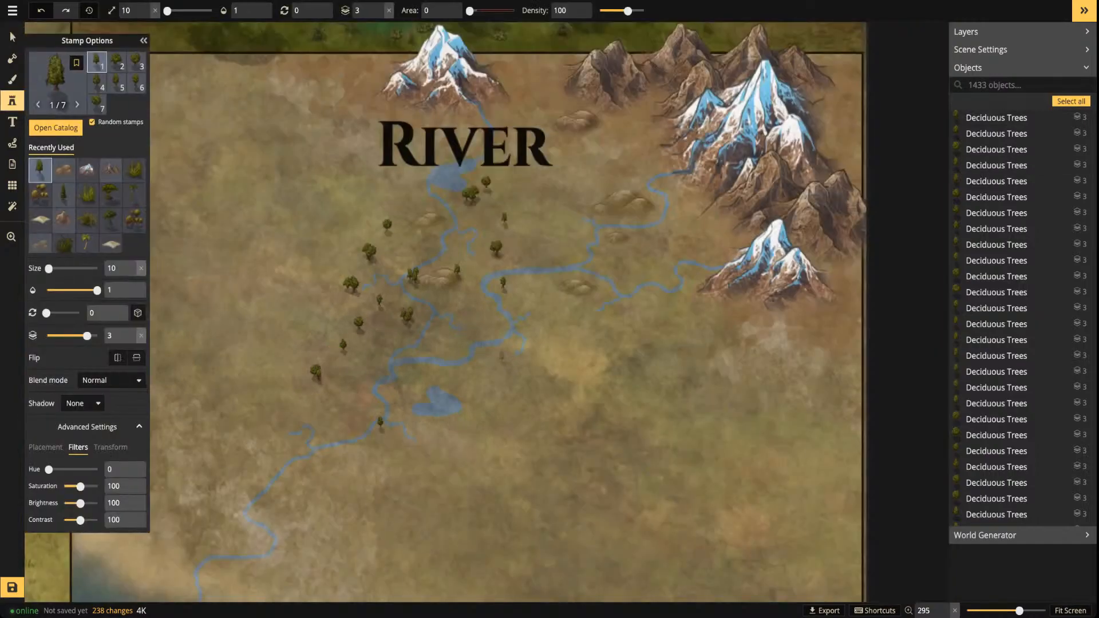
{"action": "key", "text": "s"}
{"action": "left_click", "coordinate": [512, 334]}
{"action": "scroll", "coordinate": [513, 333], "scroll_direction": "down", "scroll_amount": 3}
{"action": "key", "text": "Escape"}
Examine the scale of the River panel's trees and waterways up close and against the neighbouring Grassland panel
{"action": "scroll", "coordinate": [361, 282], "scroll_direction": "down", "scroll_amount": 2}
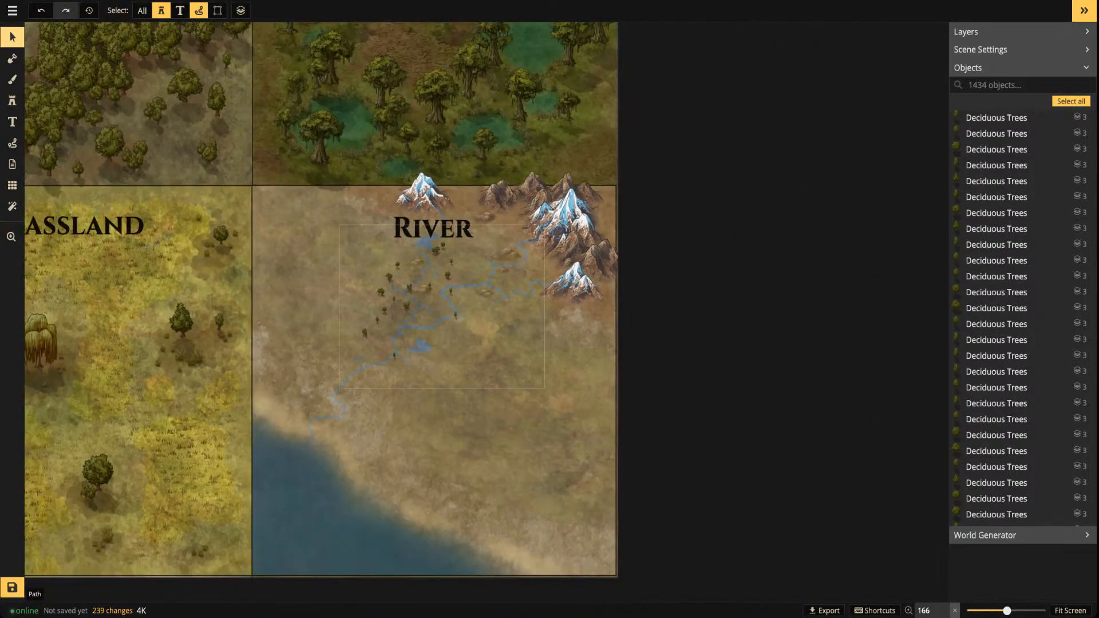
{"action": "key", "text": "space"}
{"action": "left_click_drag", "start_coordinate": [361, 282], "coordinate": [607, 344]}
{"action": "scroll", "coordinate": [645, 372], "scroll_direction": "up", "scroll_amount": 2}
{"action": "scroll", "coordinate": [849, 368], "scroll_direction": "up", "scroll_amount": 3}
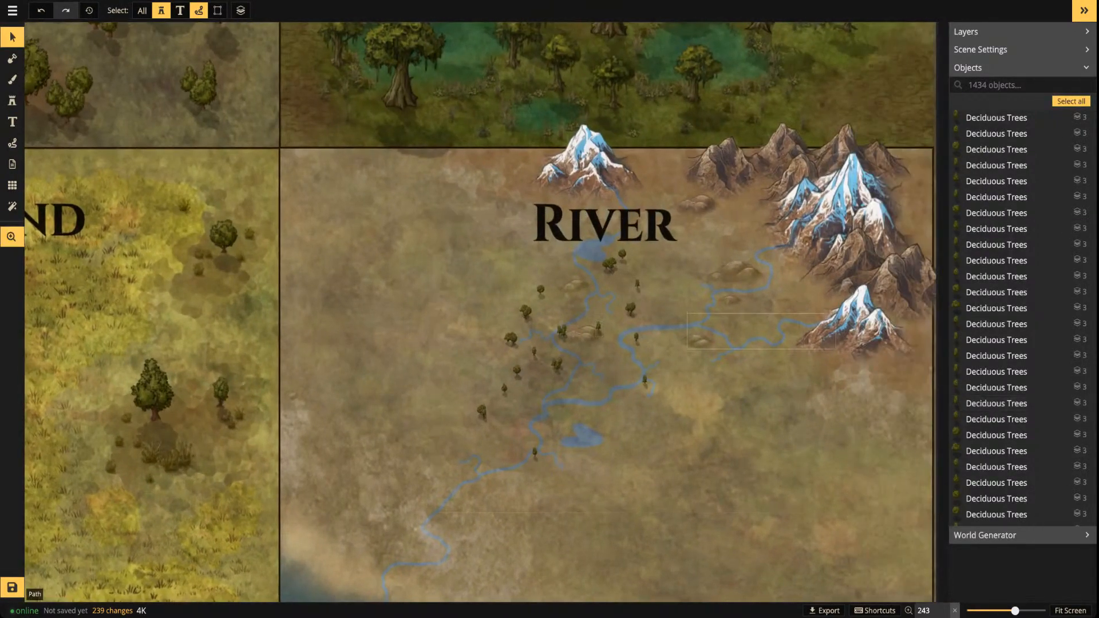
{"action": "left_click_drag", "start_coordinate": [761, 332], "coordinate": [482, 374]}
{"action": "key", "text": "space"}
{"action": "left_click_drag", "start_coordinate": [578, 367], "coordinate": [751, 162]}
{"action": "scroll", "coordinate": [558, 324], "scroll_direction": "down", "scroll_amount": 4}
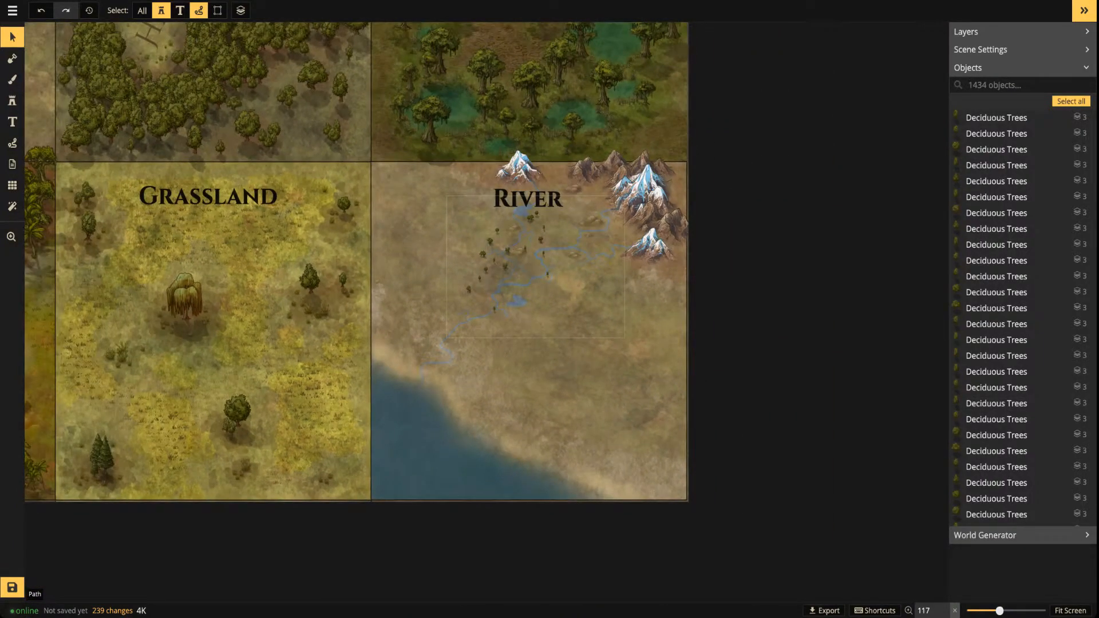
{"action": "left_click_drag", "start_coordinate": [558, 325], "coordinate": [498, 375]}
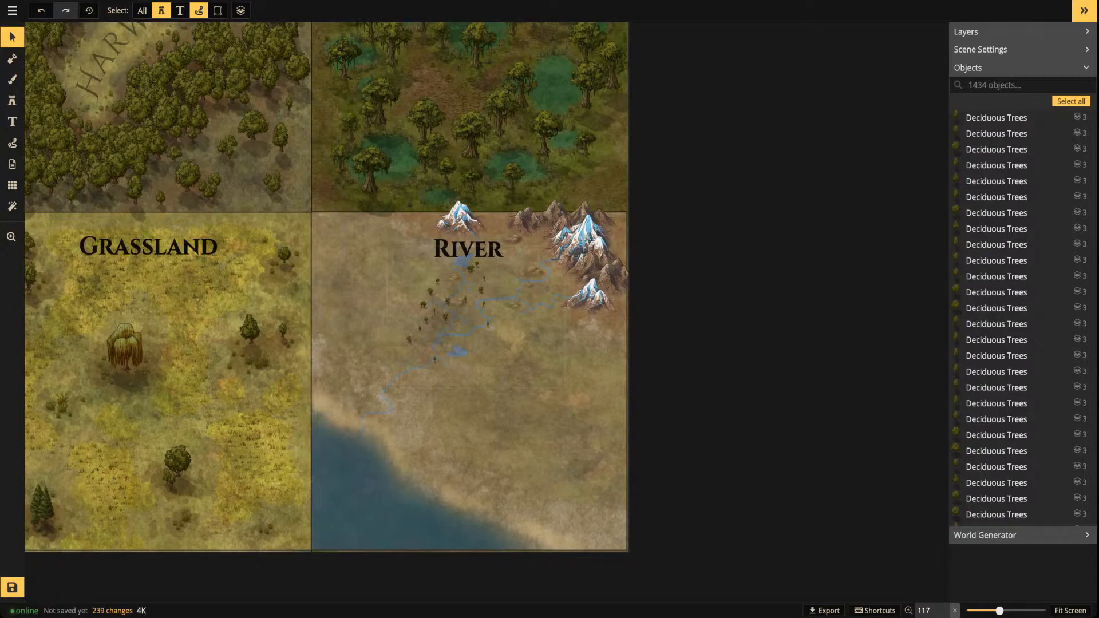
Brush the recently used blue-grey texture over the western and southeastern land of the River panel on the foreground layer
{"action": "left_click", "coordinate": [12, 79]}
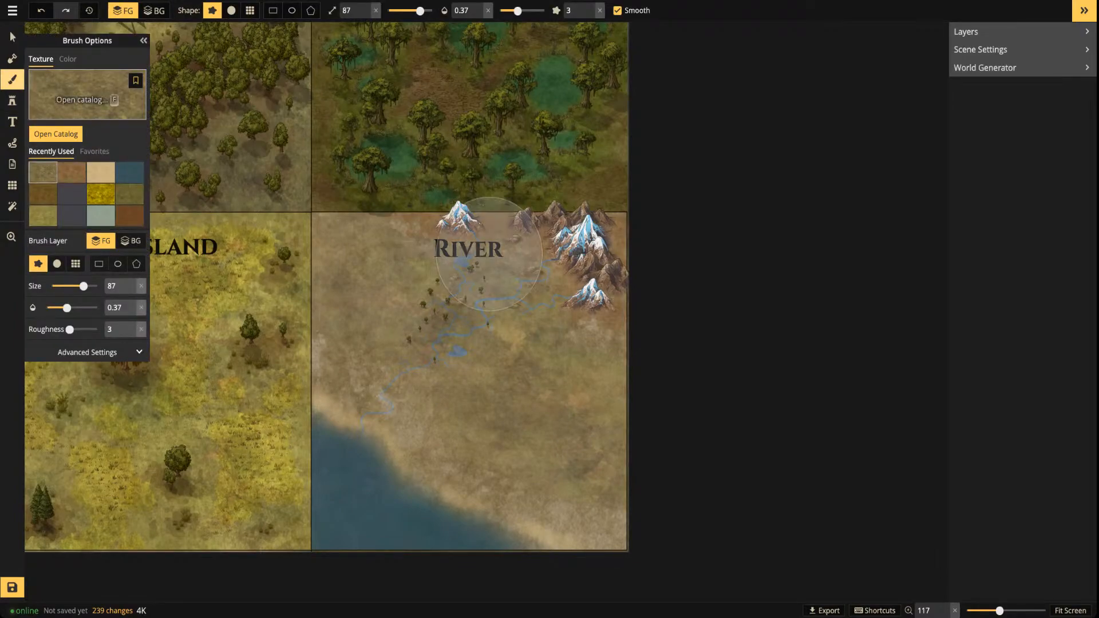
{"action": "left_click", "coordinate": [71, 215]}
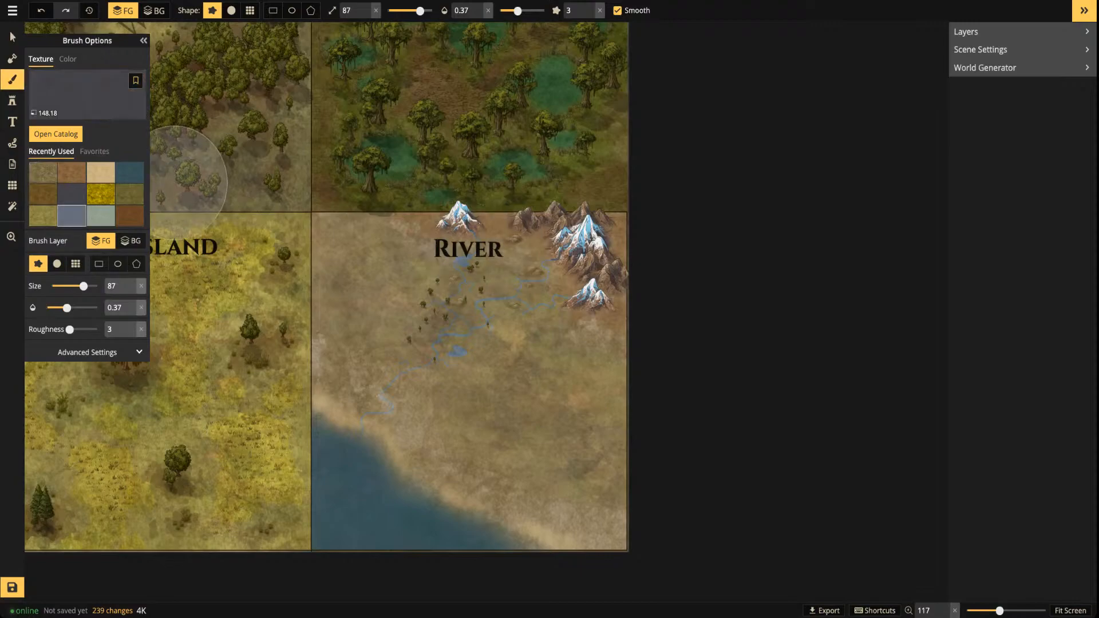
{"action": "left_click", "coordinate": [363, 300]}
{"action": "left_click", "coordinate": [385, 271]}
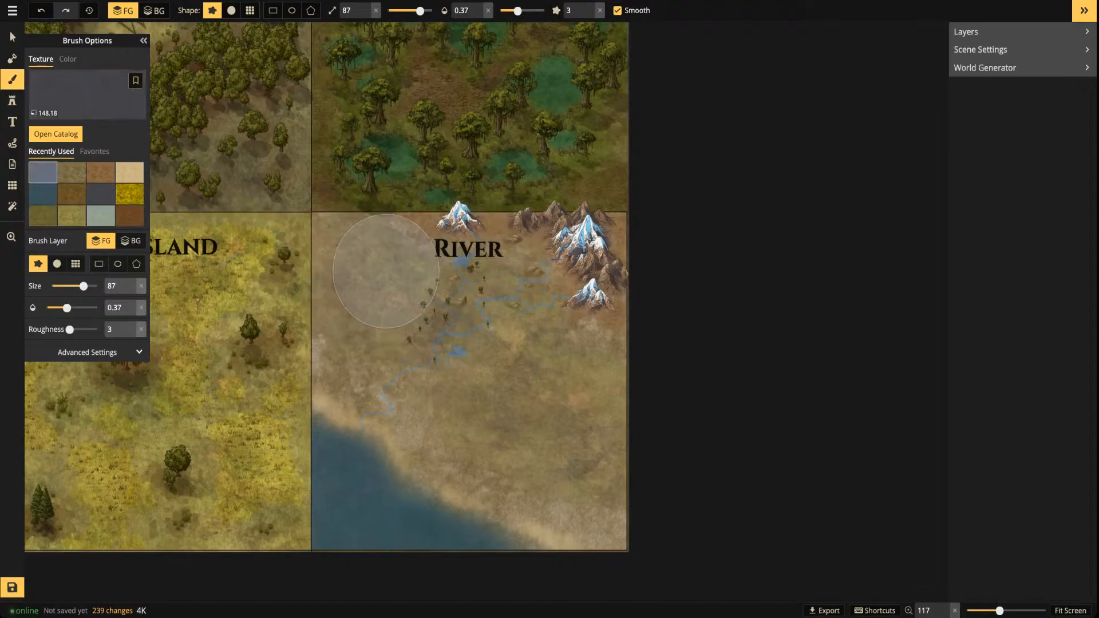
{"action": "mouse_move", "coordinate": [369, 278]}
{"action": "left_mouse_down"}
{"action": "mouse_move", "coordinate": [354, 319]}
{"action": "mouse_move", "coordinate": [375, 265]}
{"action": "mouse_move", "coordinate": [343, 300]}
{"action": "mouse_move", "coordinate": [360, 332]}
{"action": "left_mouse_up"}
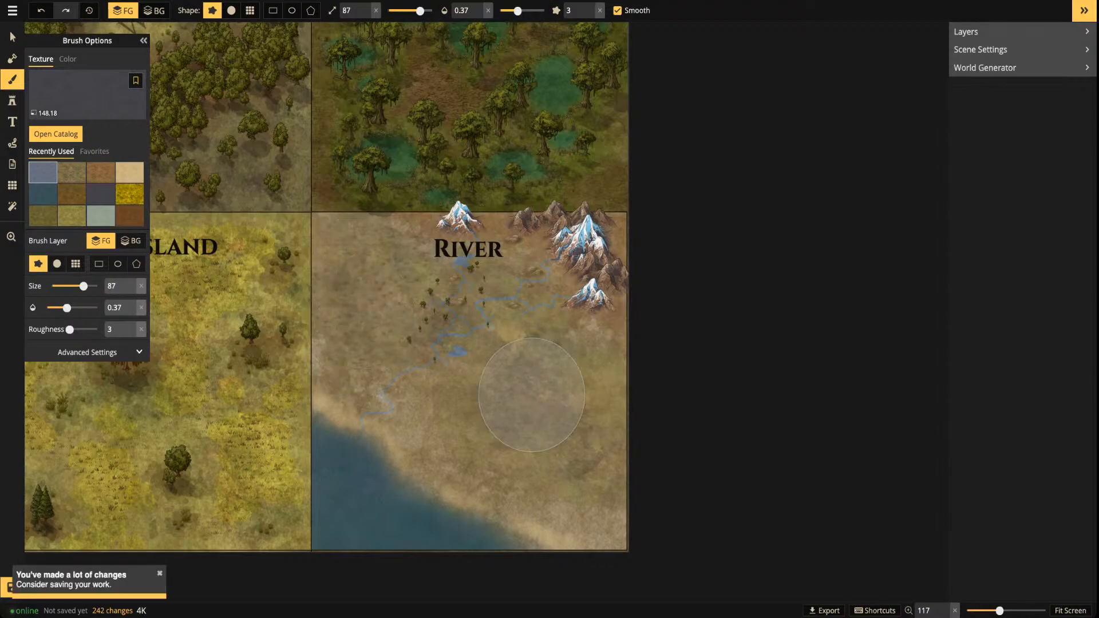
{"action": "left_click_drag", "start_coordinate": [618, 417], "coordinate": [497, 409]}
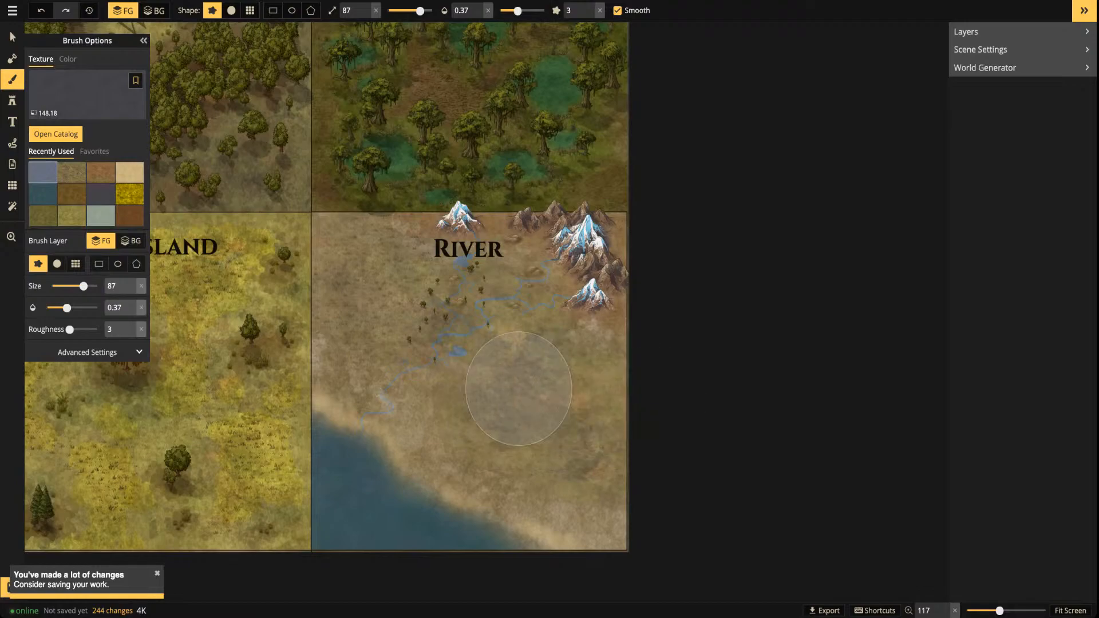
{"action": "left_click_drag", "start_coordinate": [571, 403], "coordinate": [556, 392]}
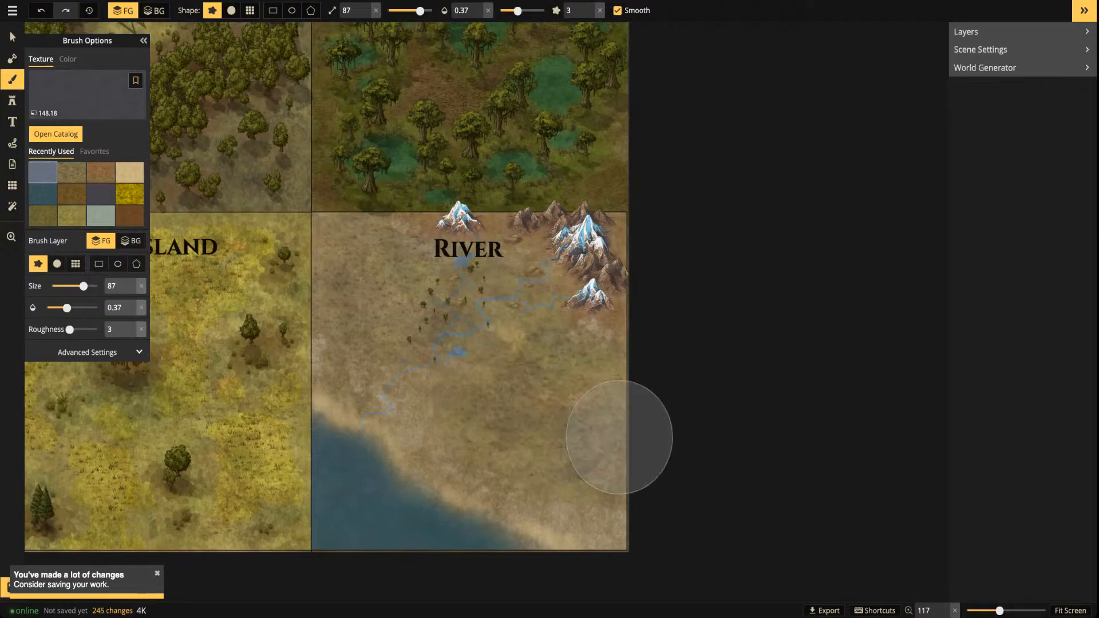
Save the map and check the live chat in YouTube Studio before returning to the map
{"action": "scroll", "coordinate": [465, 192], "scroll_direction": "up", "scroll_amount": 5}
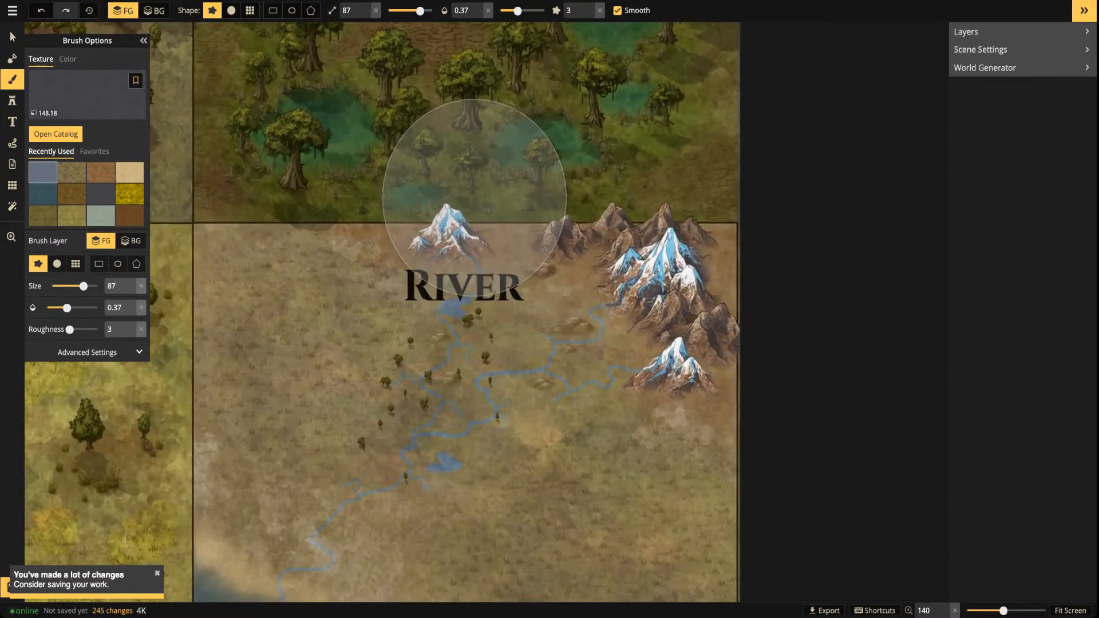
{"action": "scroll", "coordinate": [546, 197], "scroll_direction": "down", "scroll_amount": 4}
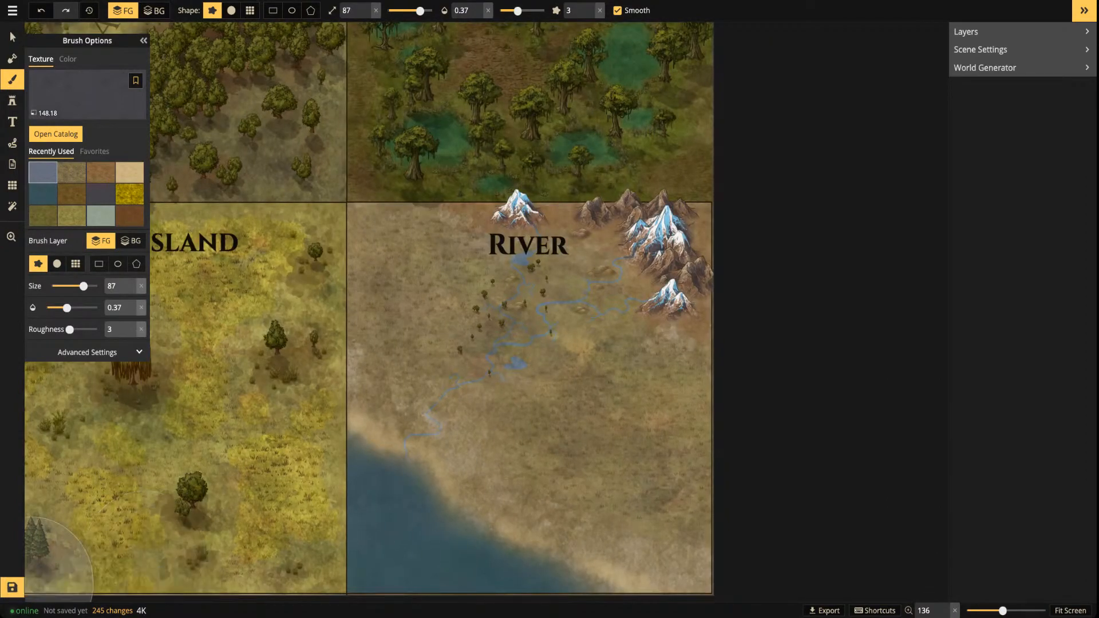
{"action": "left_click", "coordinate": [12, 587]}
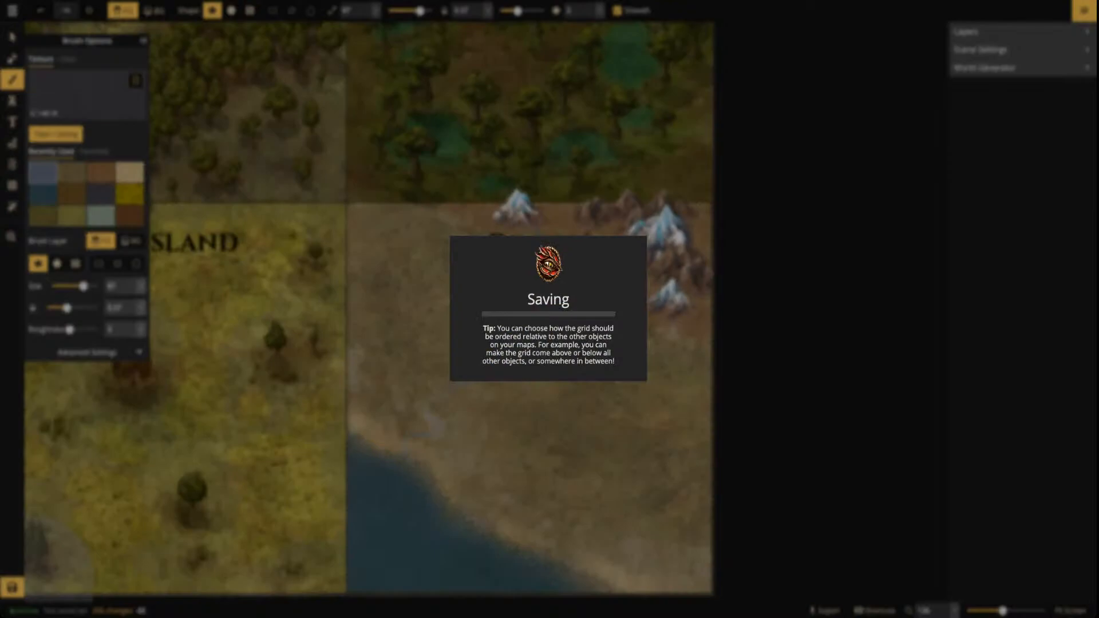
{"action": "key", "text": "ctrl+Tab"}
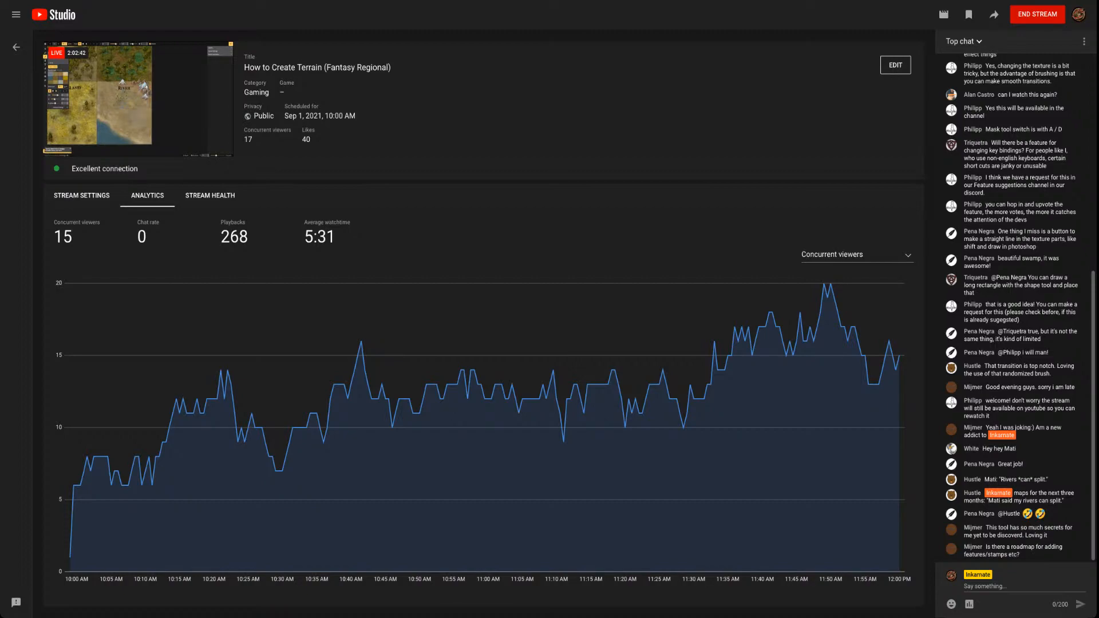
{"action": "key", "text": "ctrl+Tab"}
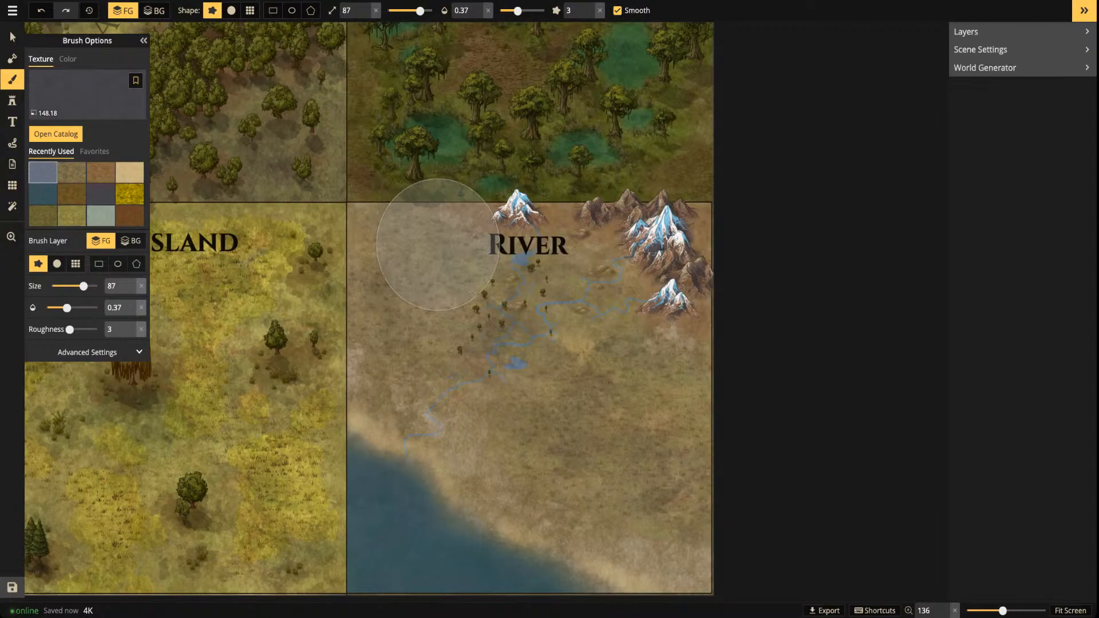
Review the River panel and the whole map with all eight terrain panels in view
{"action": "scroll", "coordinate": [508, 307], "scroll_direction": "down", "scroll_amount": 2}
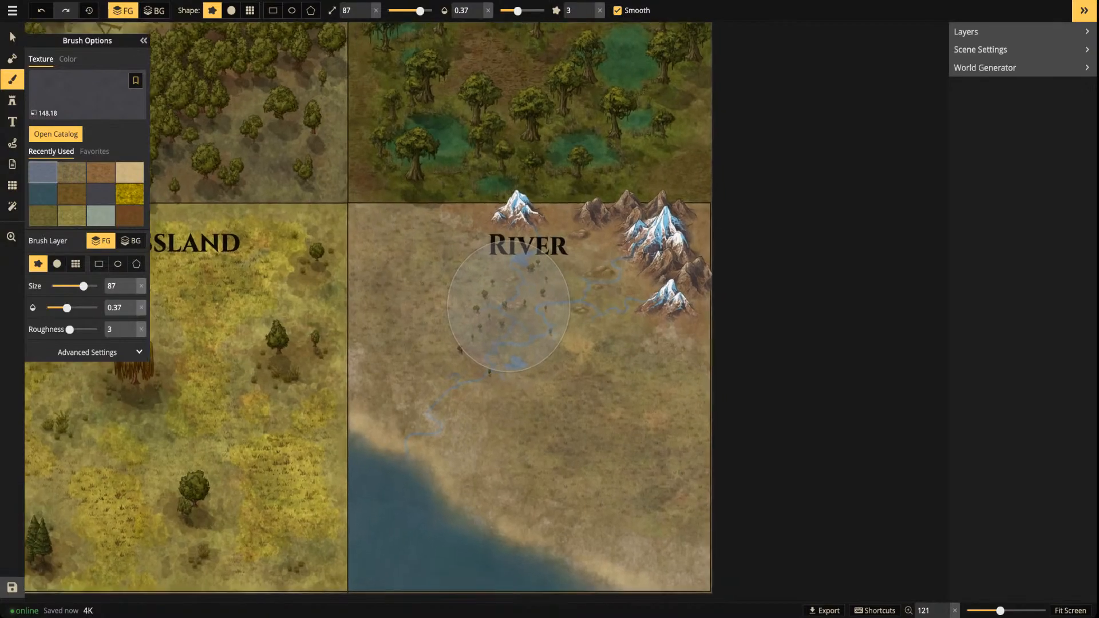
{"action": "scroll", "coordinate": [522, 341], "scroll_direction": "up", "scroll_amount": 2}
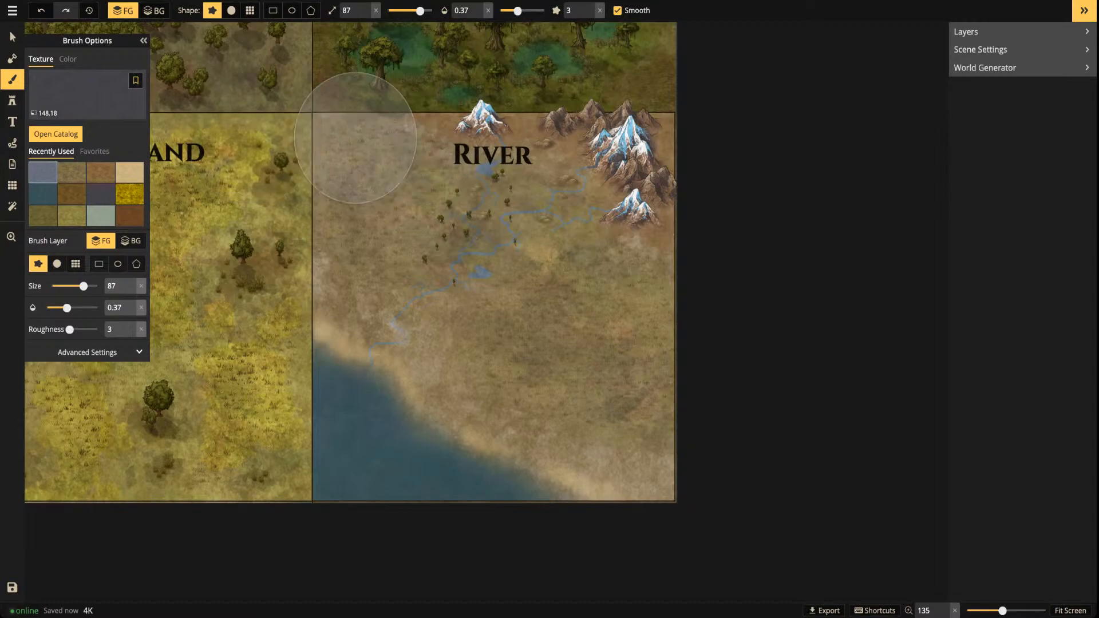
{"action": "key", "text": "s"}
{"action": "scroll", "coordinate": [322, 202], "scroll_direction": "down", "scroll_amount": 3}
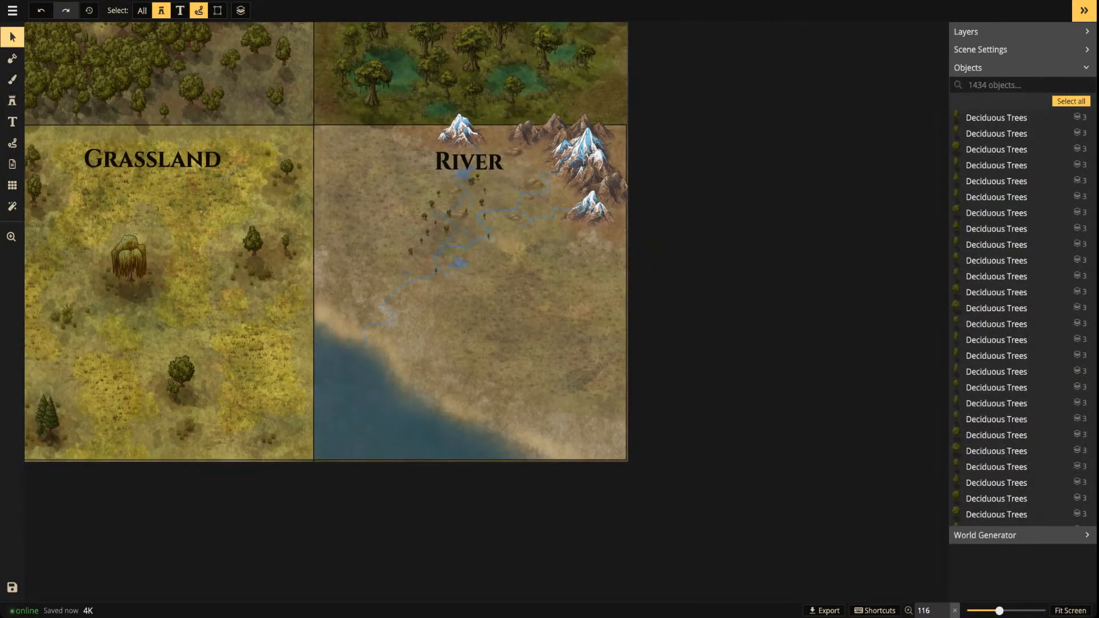
{"action": "scroll", "coordinate": [338, 198], "scroll_direction": "down", "scroll_amount": 1}
{"action": "left_click_drag", "start_coordinate": [200, 93], "coordinate": [492, 252]}
{"action": "scroll", "coordinate": [492, 252], "scroll_direction": "down", "scroll_amount": 2}
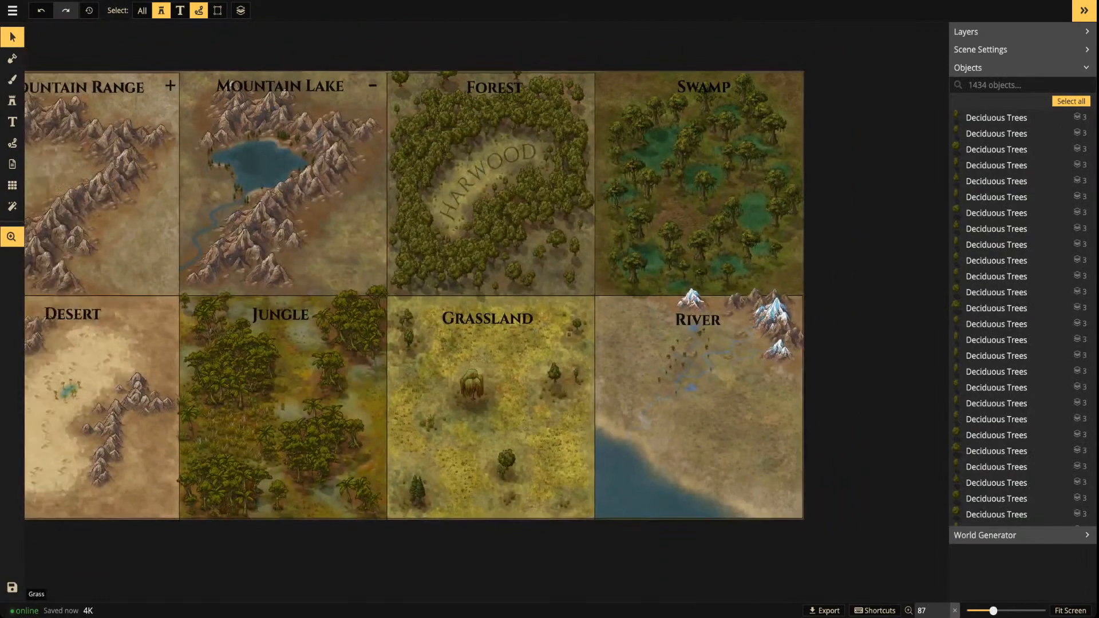
{"action": "left_click_drag", "start_coordinate": [560, 324], "coordinate": [643, 361]}
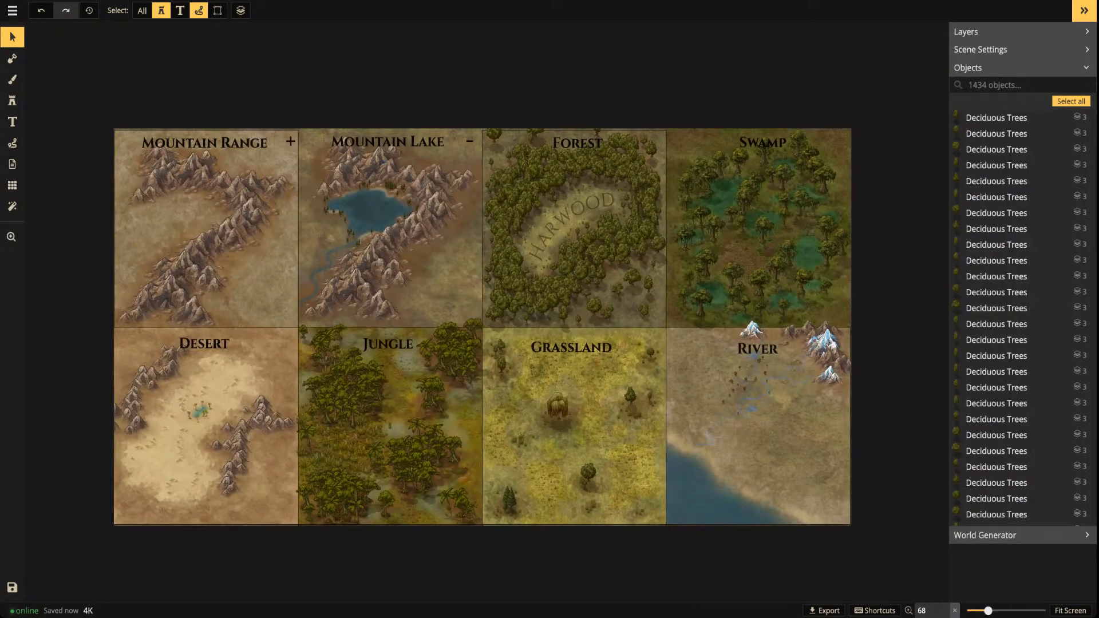
{"action": "left_click_drag", "start_coordinate": [738, 389], "coordinate": [696, 364]}
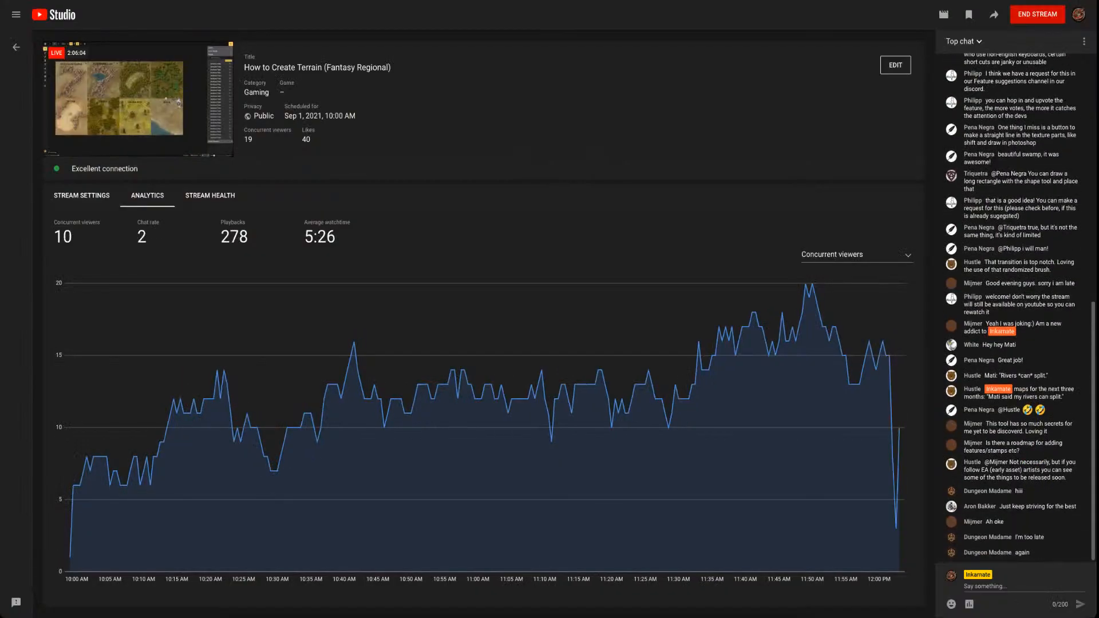
Switch to YouTube Studio, end the live stream and confirm ending it
{"action": "left_click", "coordinate": [1036, 14]}
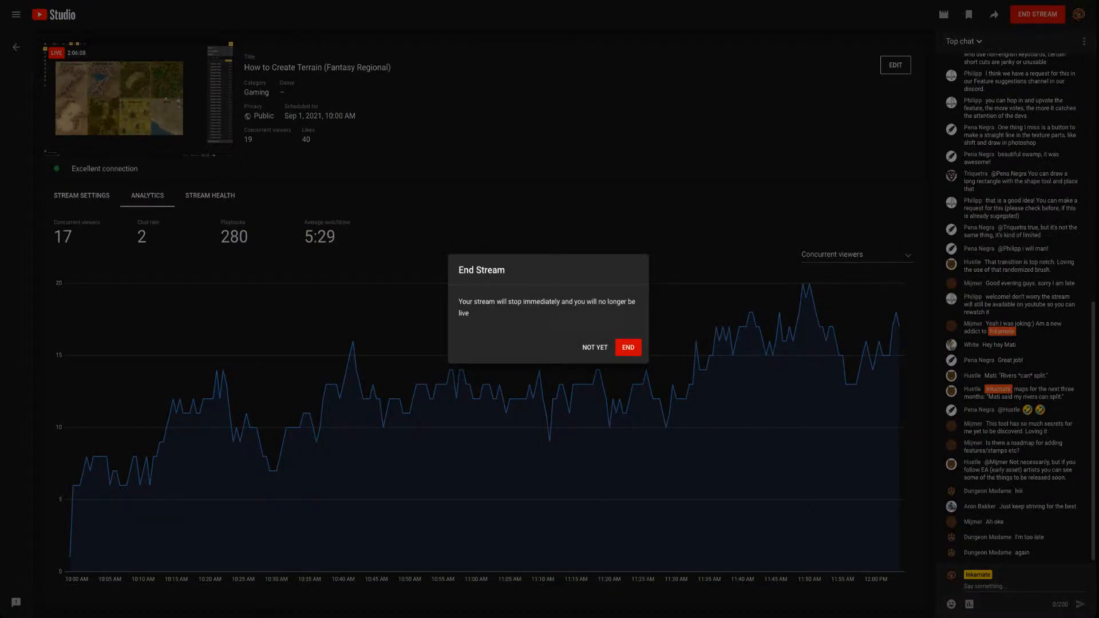
{"action": "left_click", "coordinate": [628, 347]}
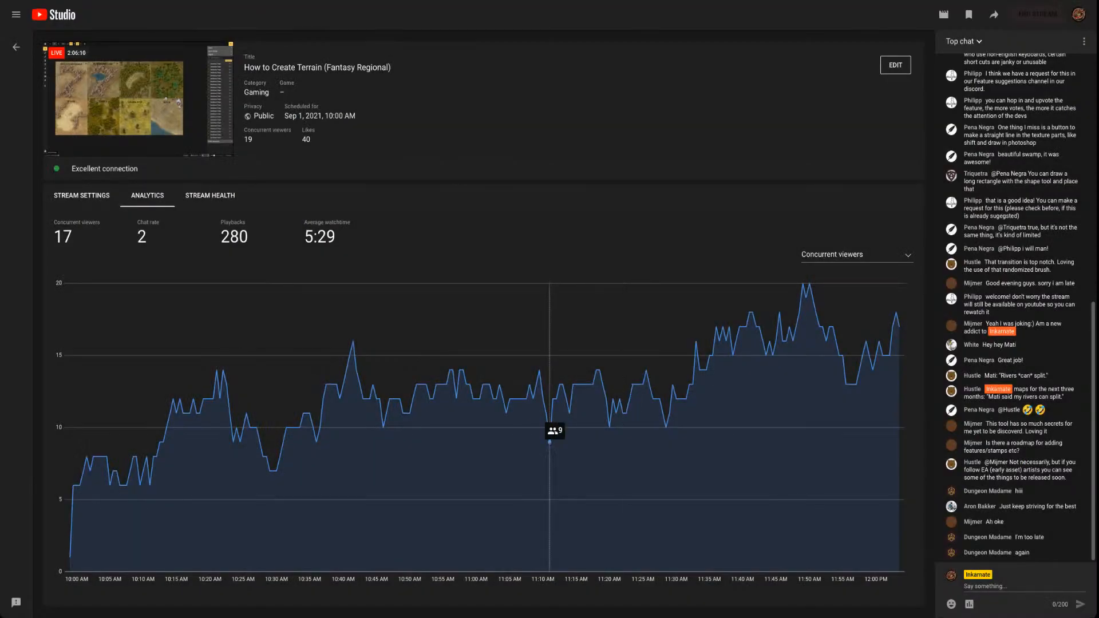